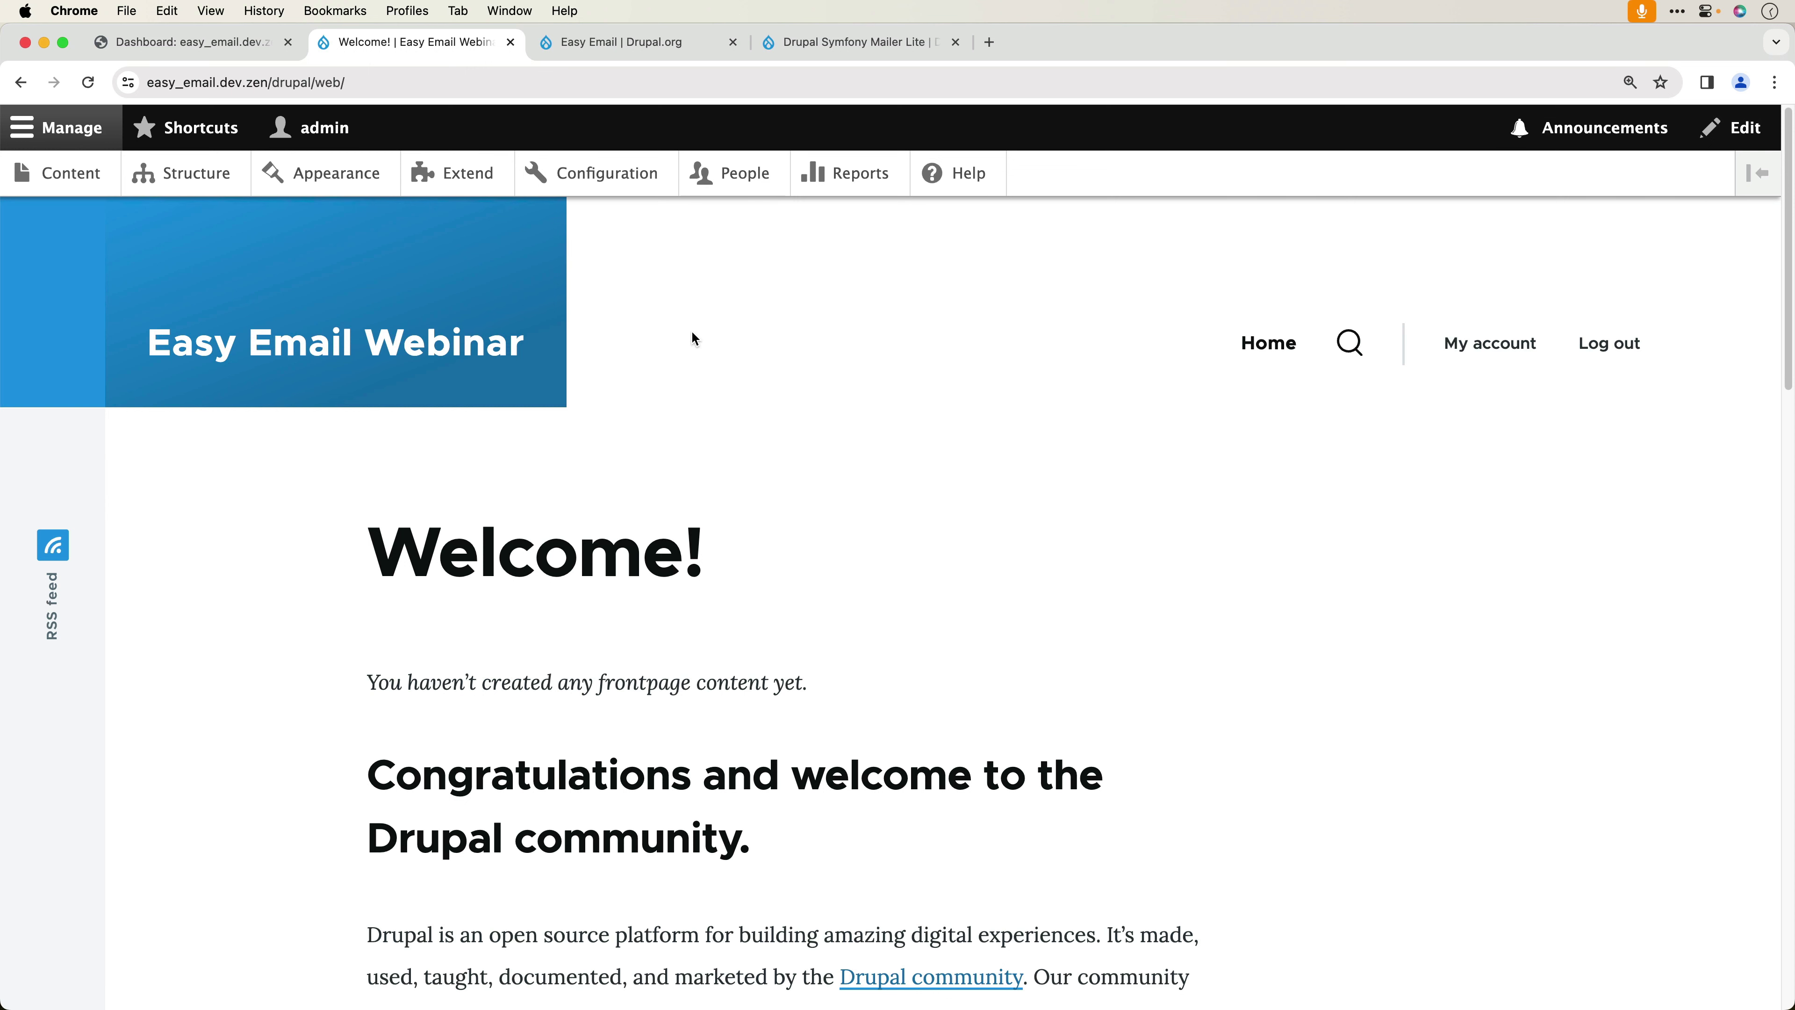
left_click(182, 53)
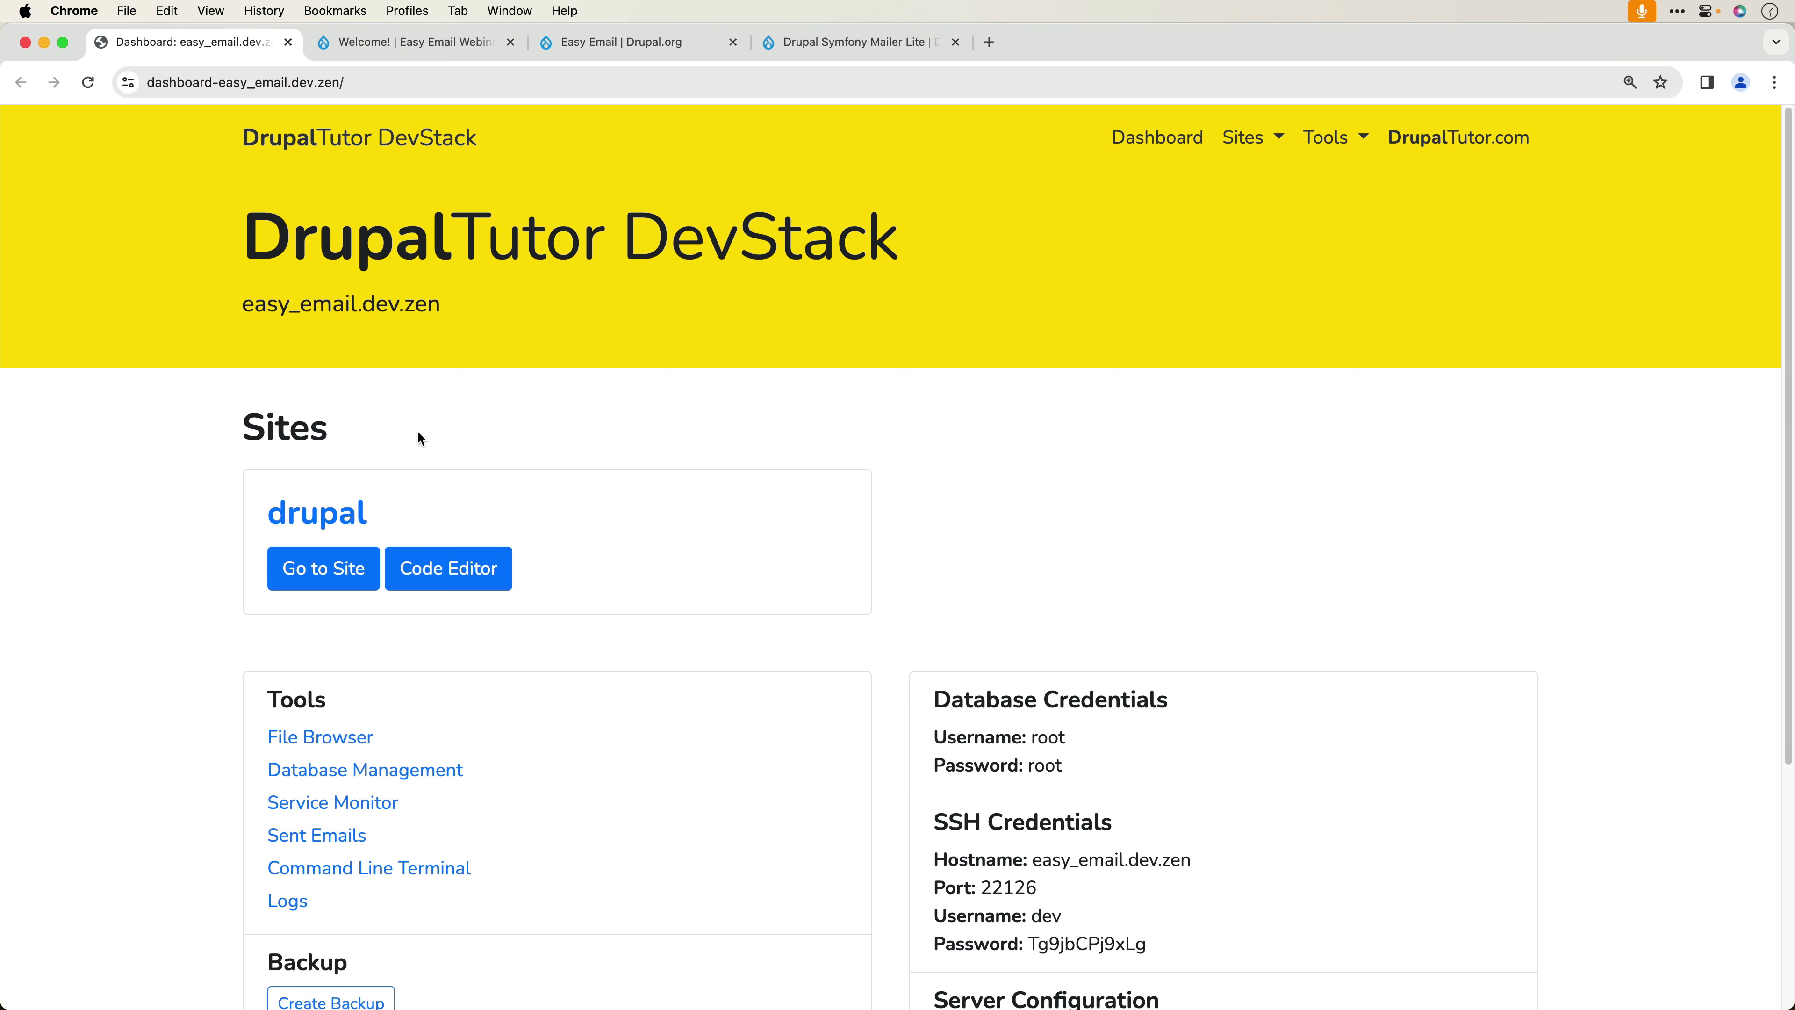
left_click(435, 46)
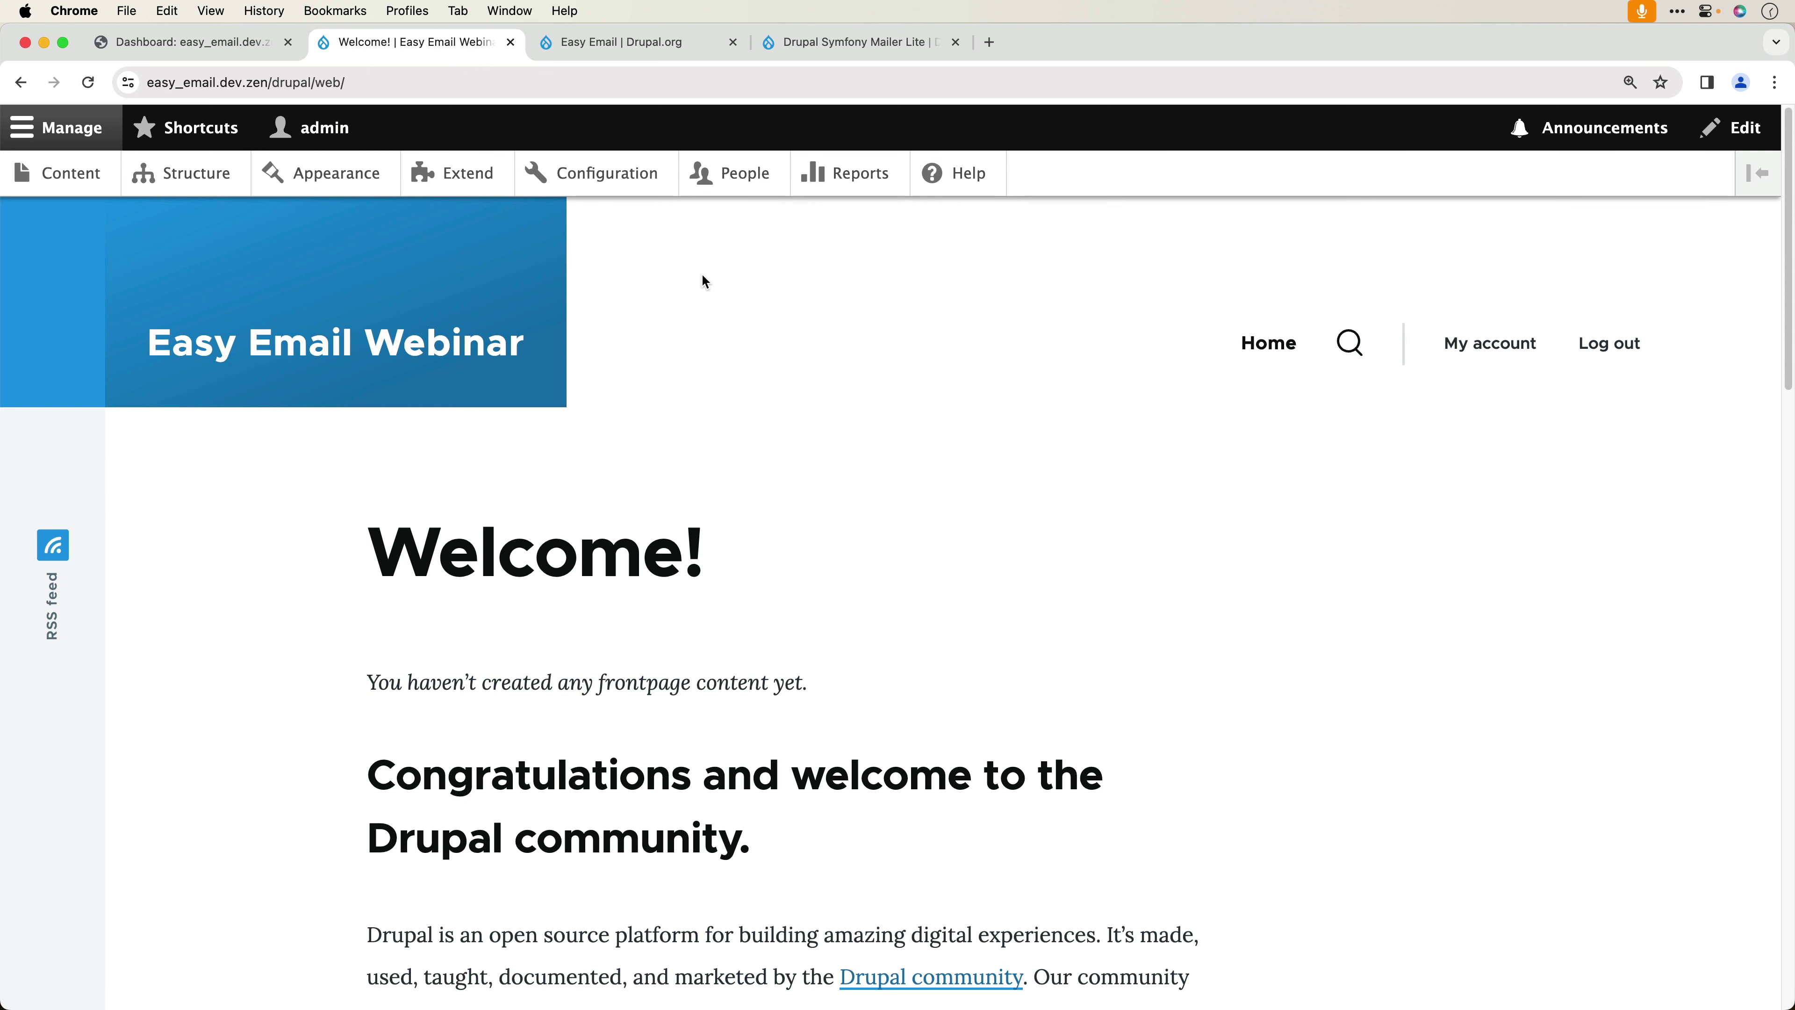
left_click(621, 42)
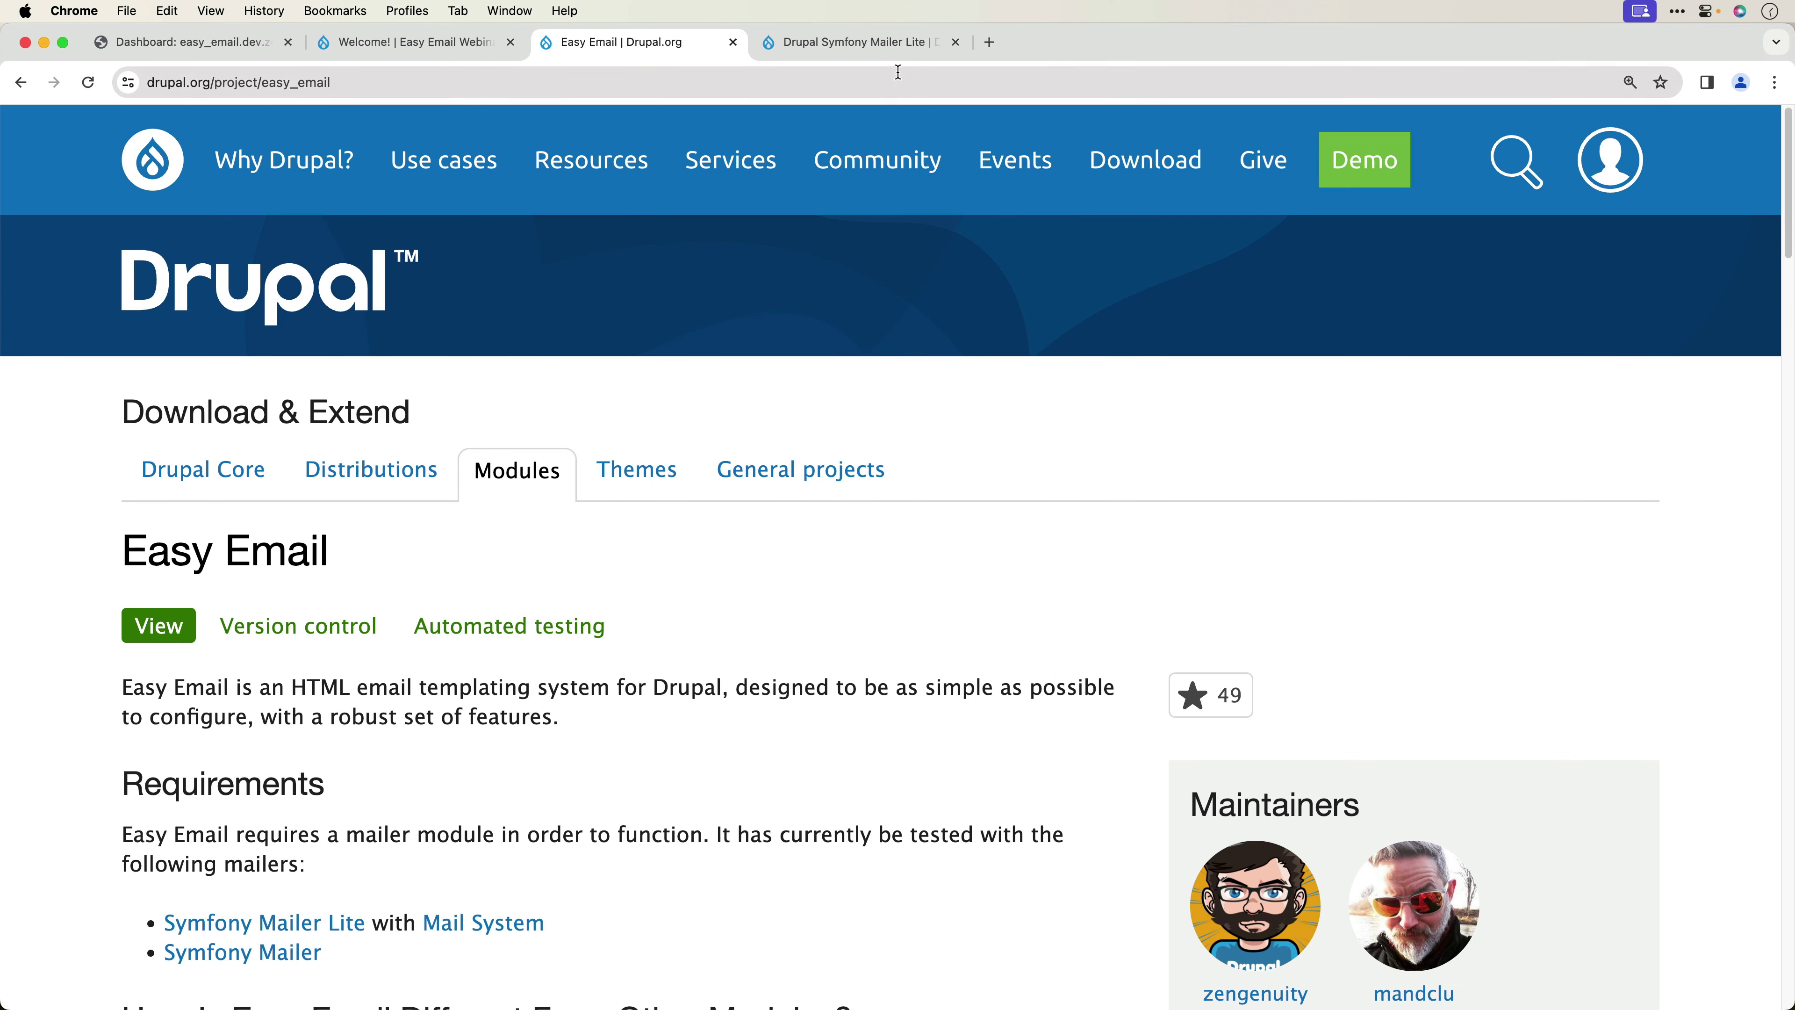
- Copy the Composer install command for release 1.0.5 from the Drupal Symfony Mailer Lite project page
left_click(876, 57)
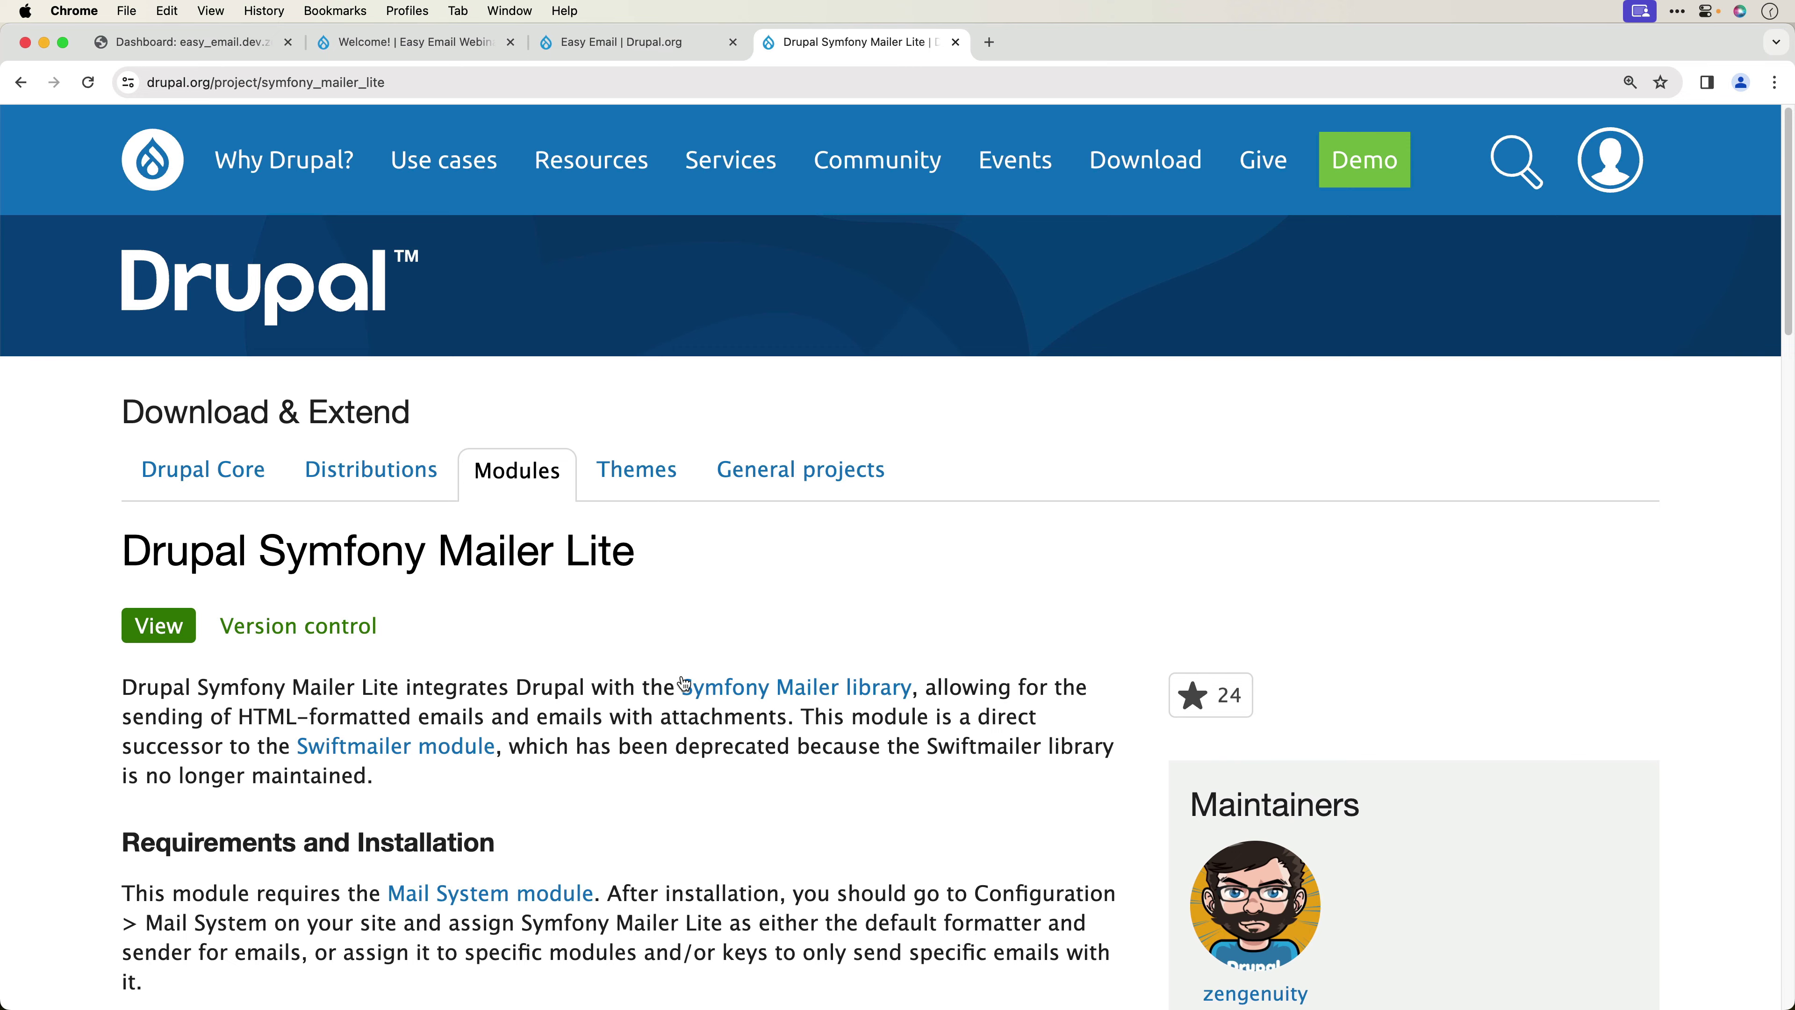
scroll(684, 683, "down", 20)
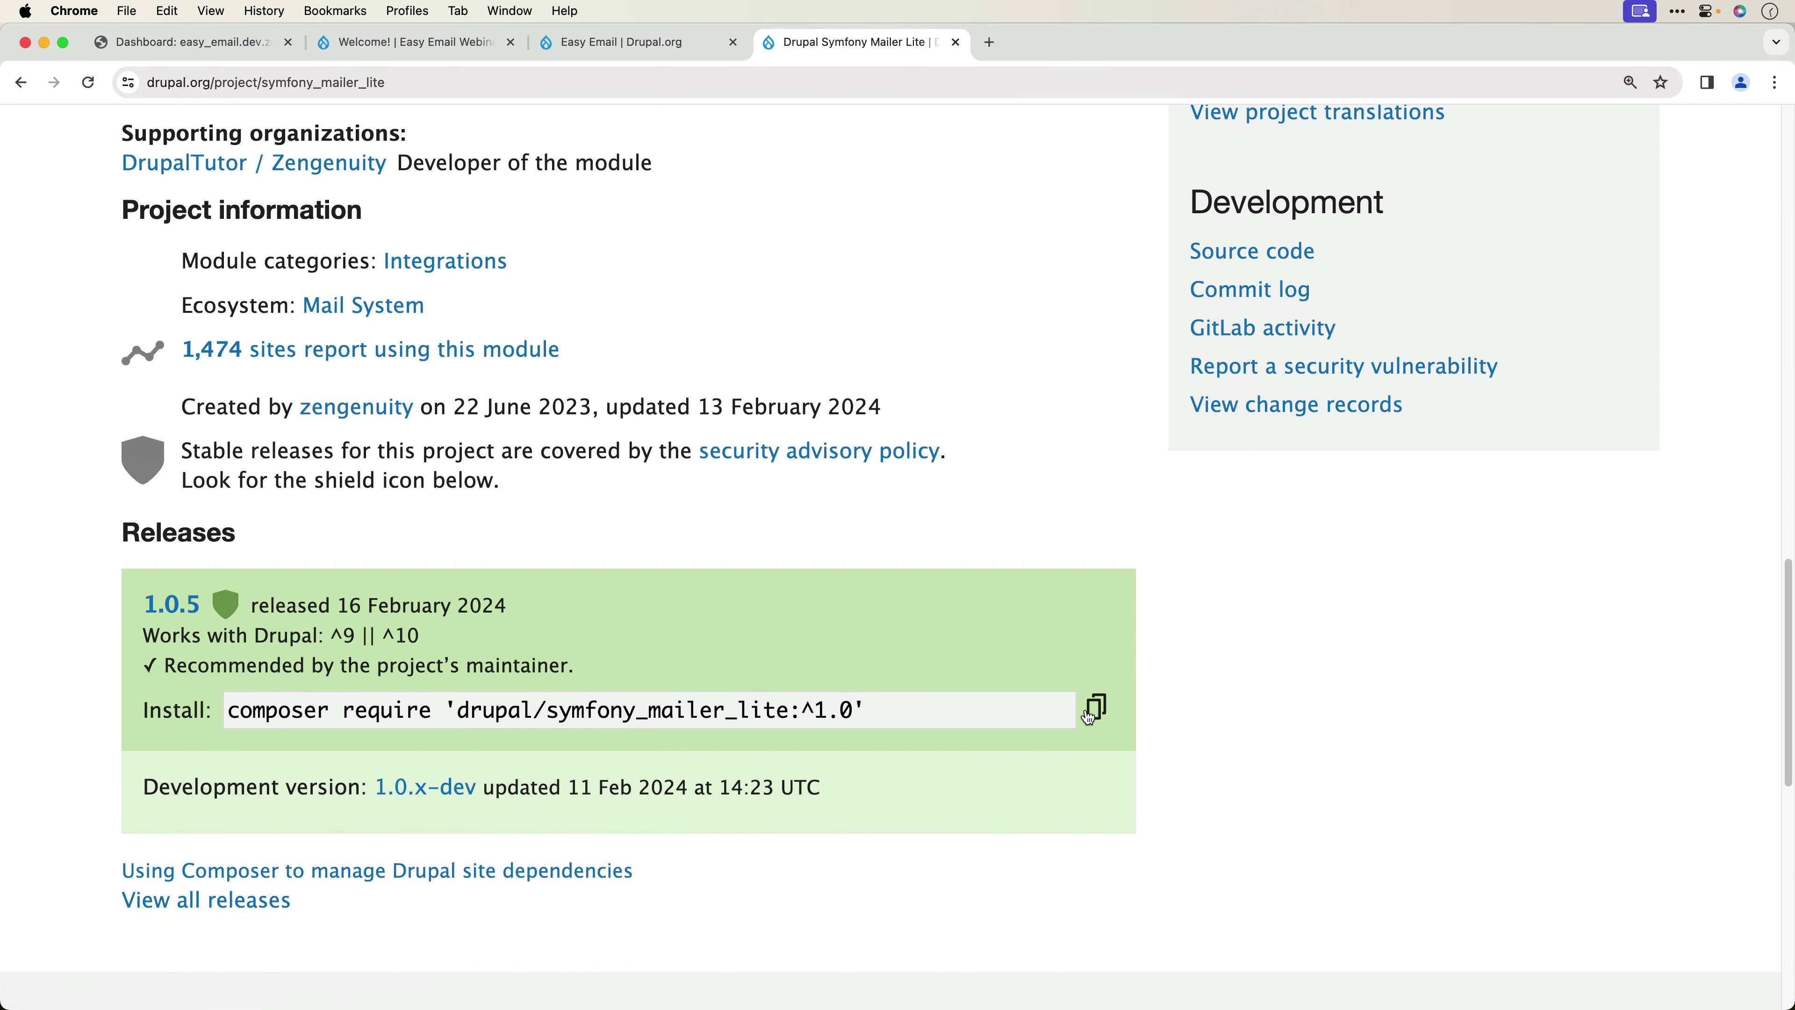
left_click(1088, 718)
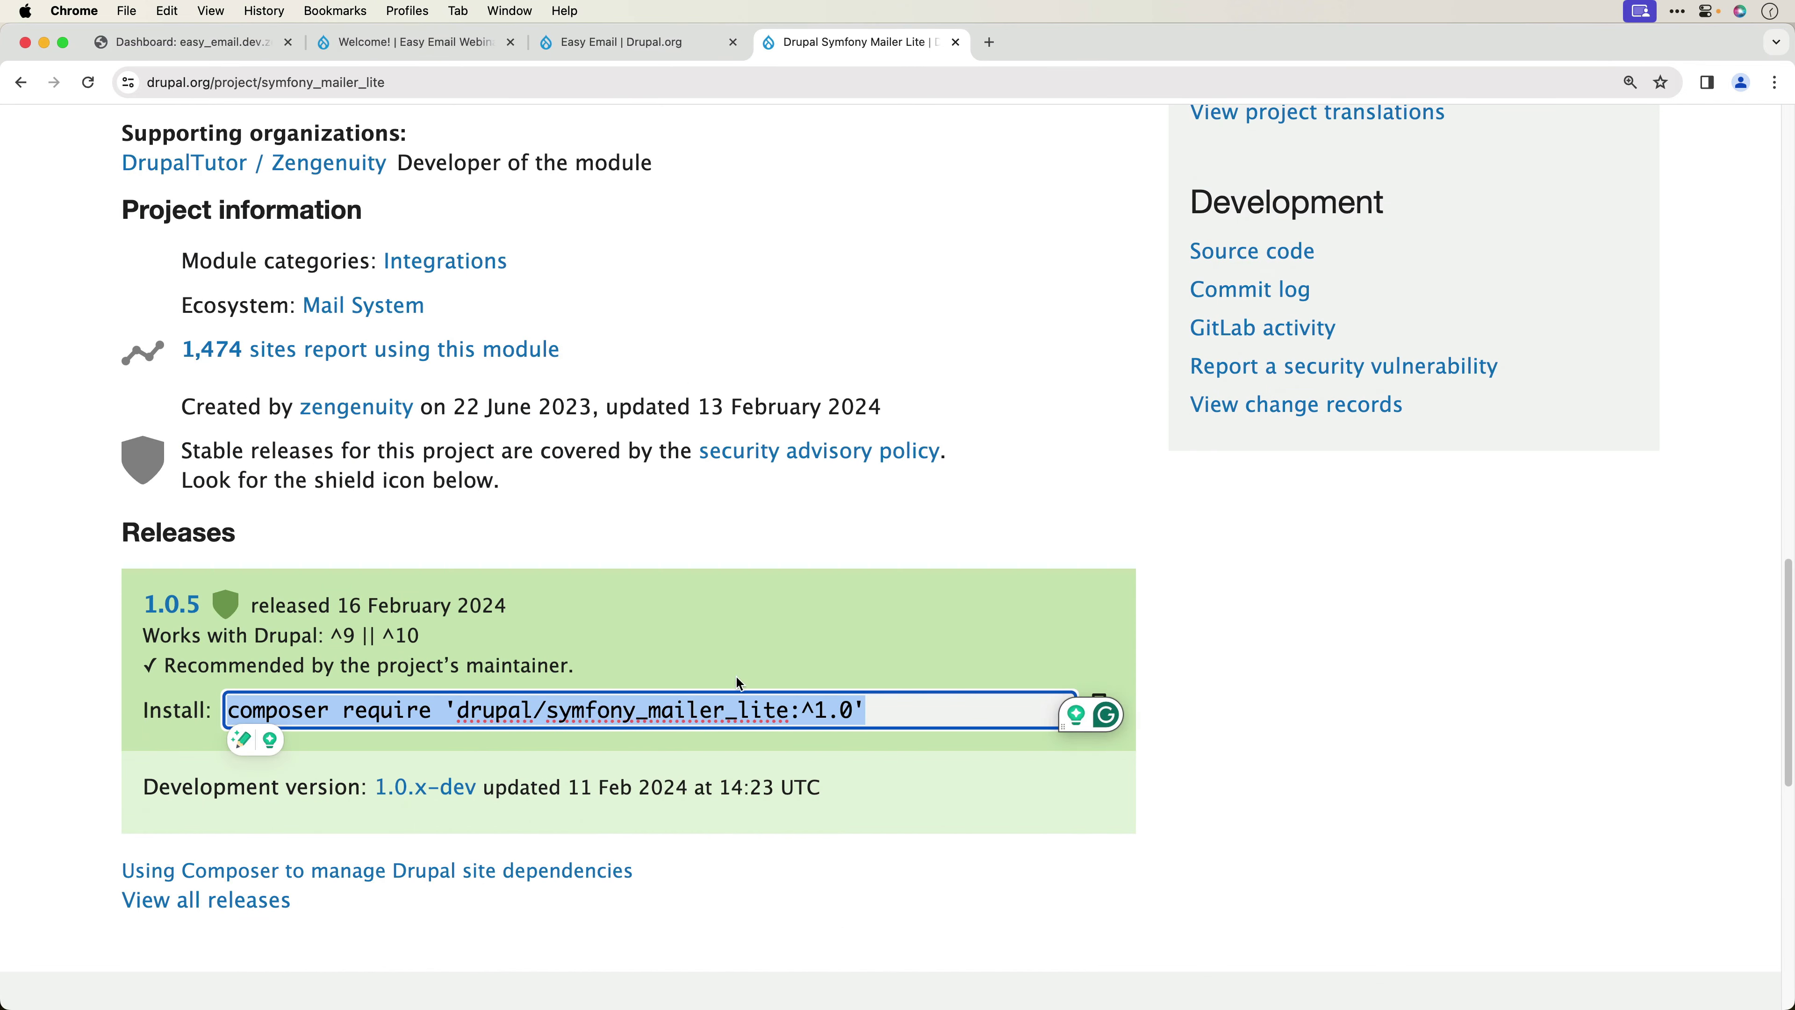
- Open the DevStack command line terminal, change to the drupal directory and run composer require 'drupal/symfony_mailer_lite:^1.0'
left_click(212, 43)
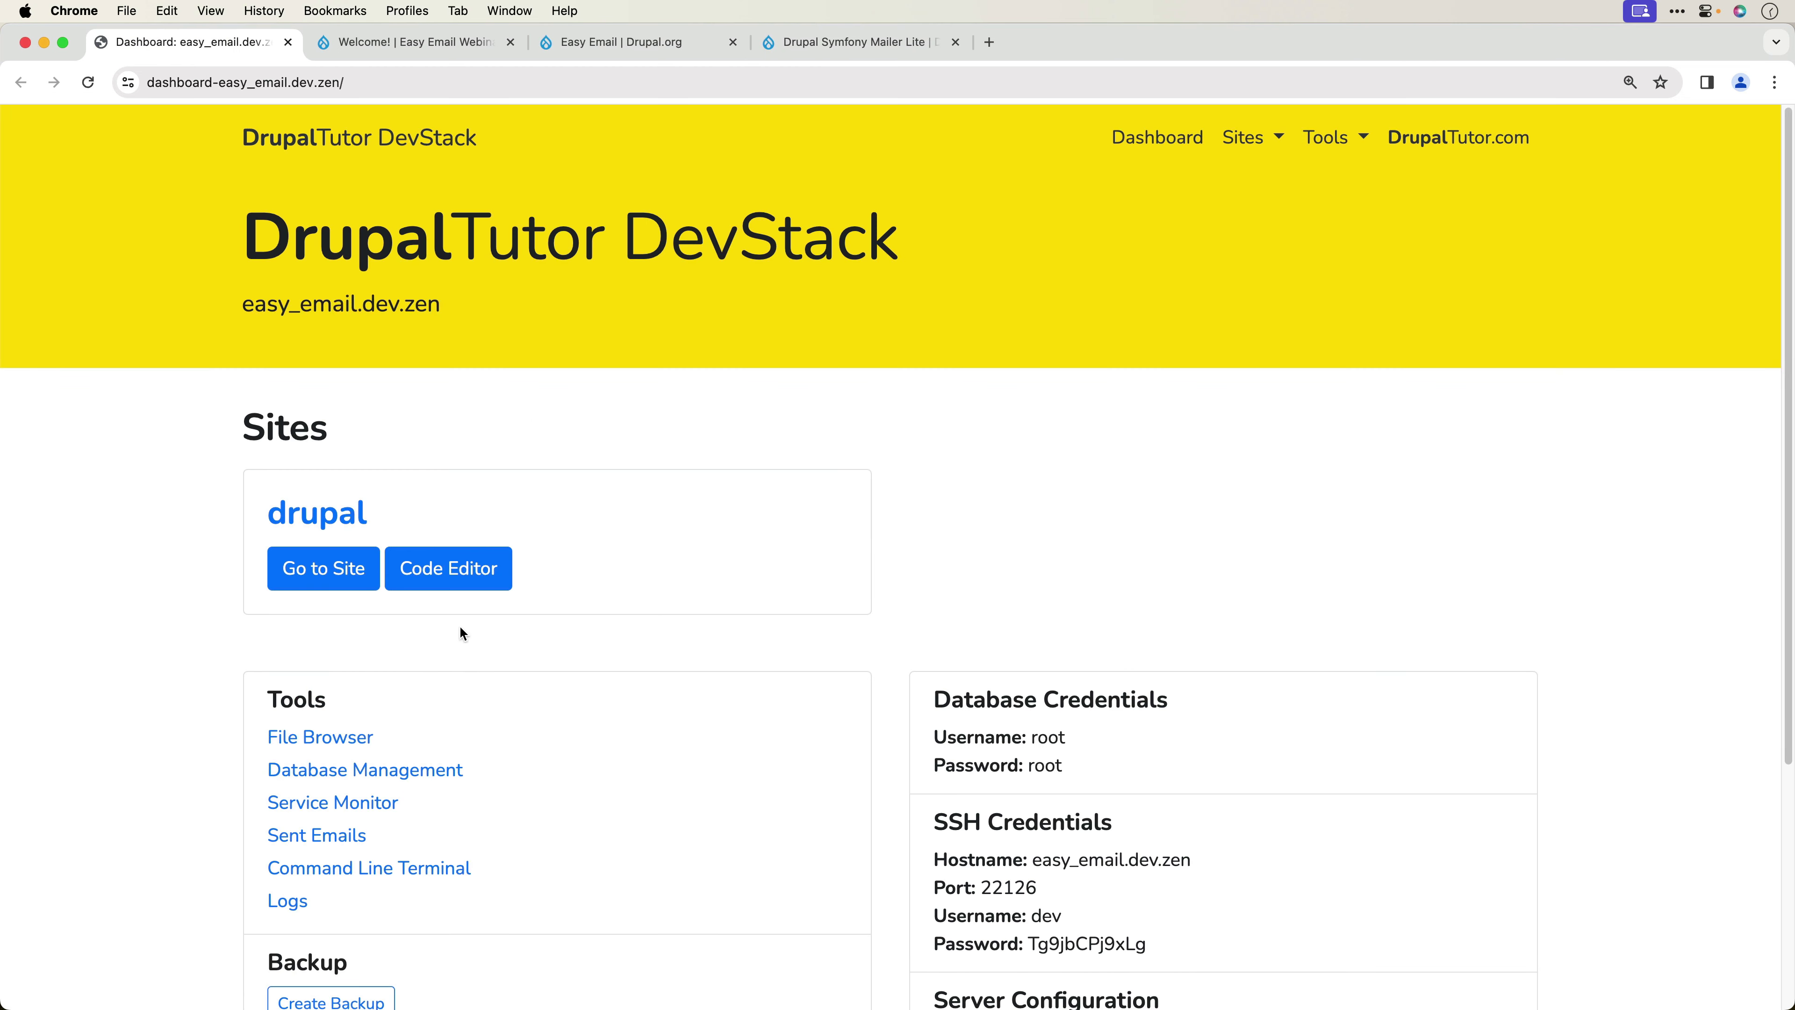
left_click(375, 868)
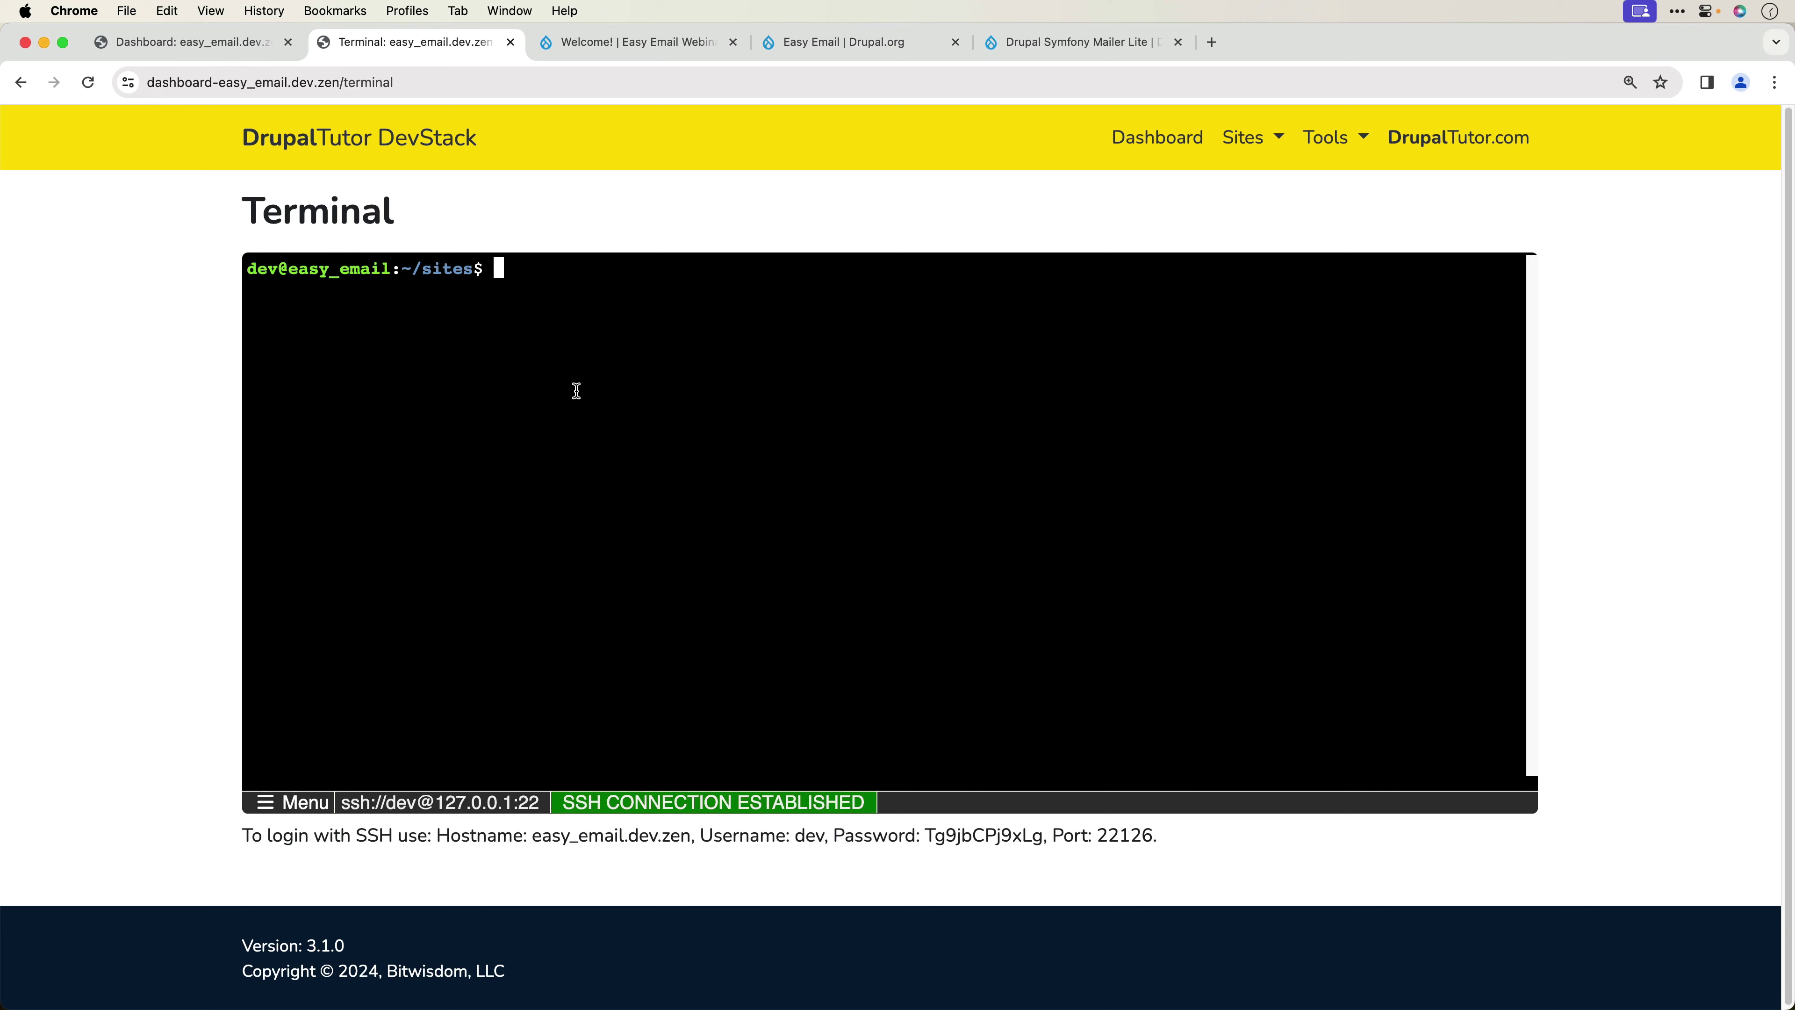
type("cd ea")
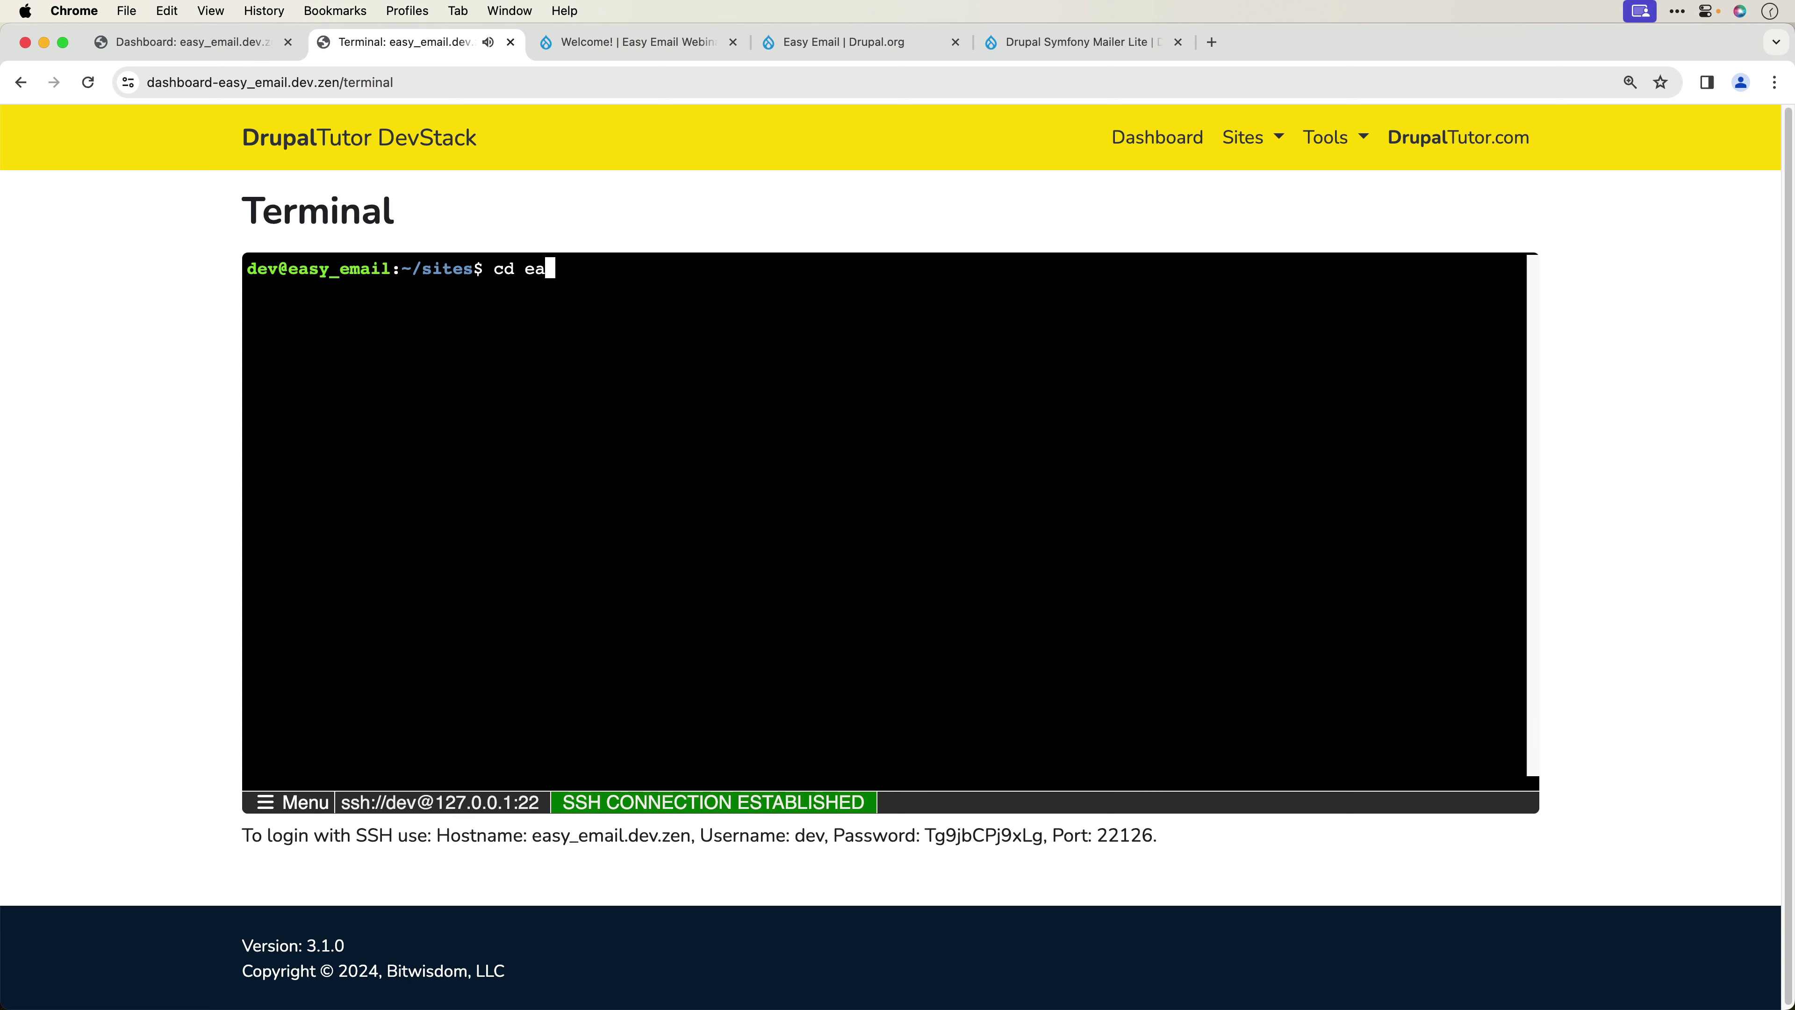
key("BackSpace")
key("BackSpace")
key("Tab")
key("Tab")
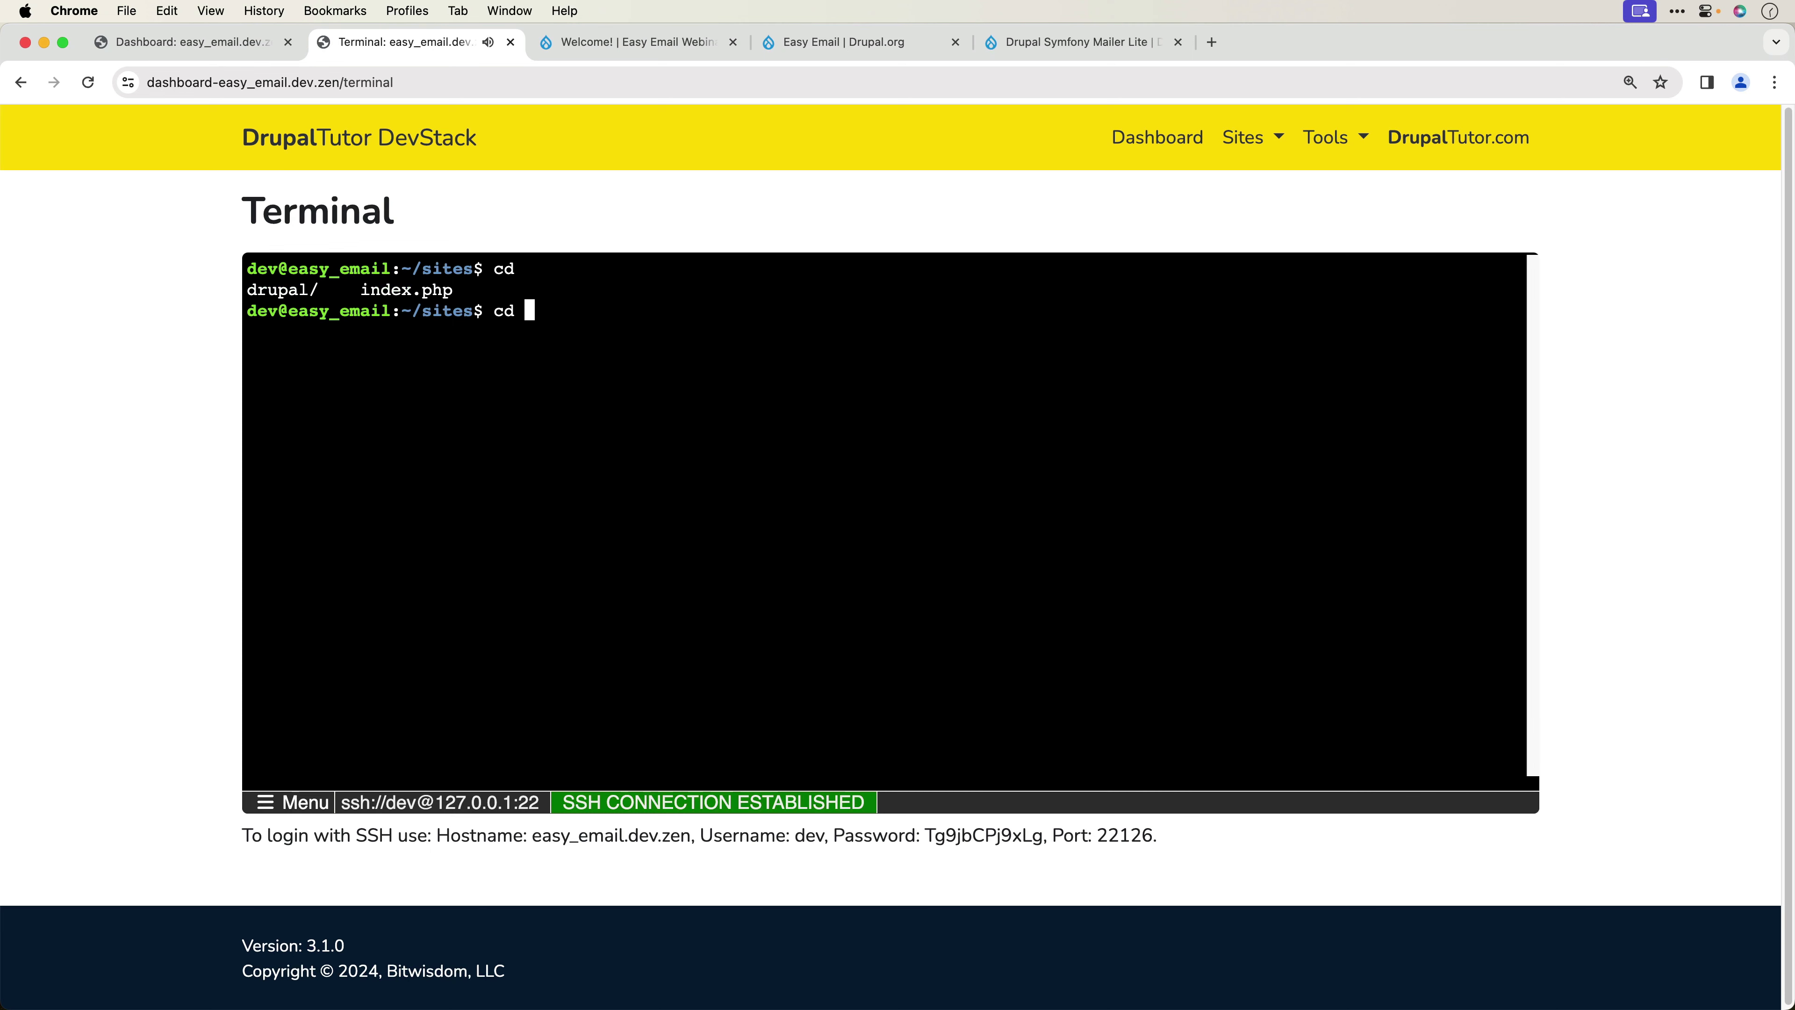
type("dr")
key("Tab")
key("Return")
key("super+v")
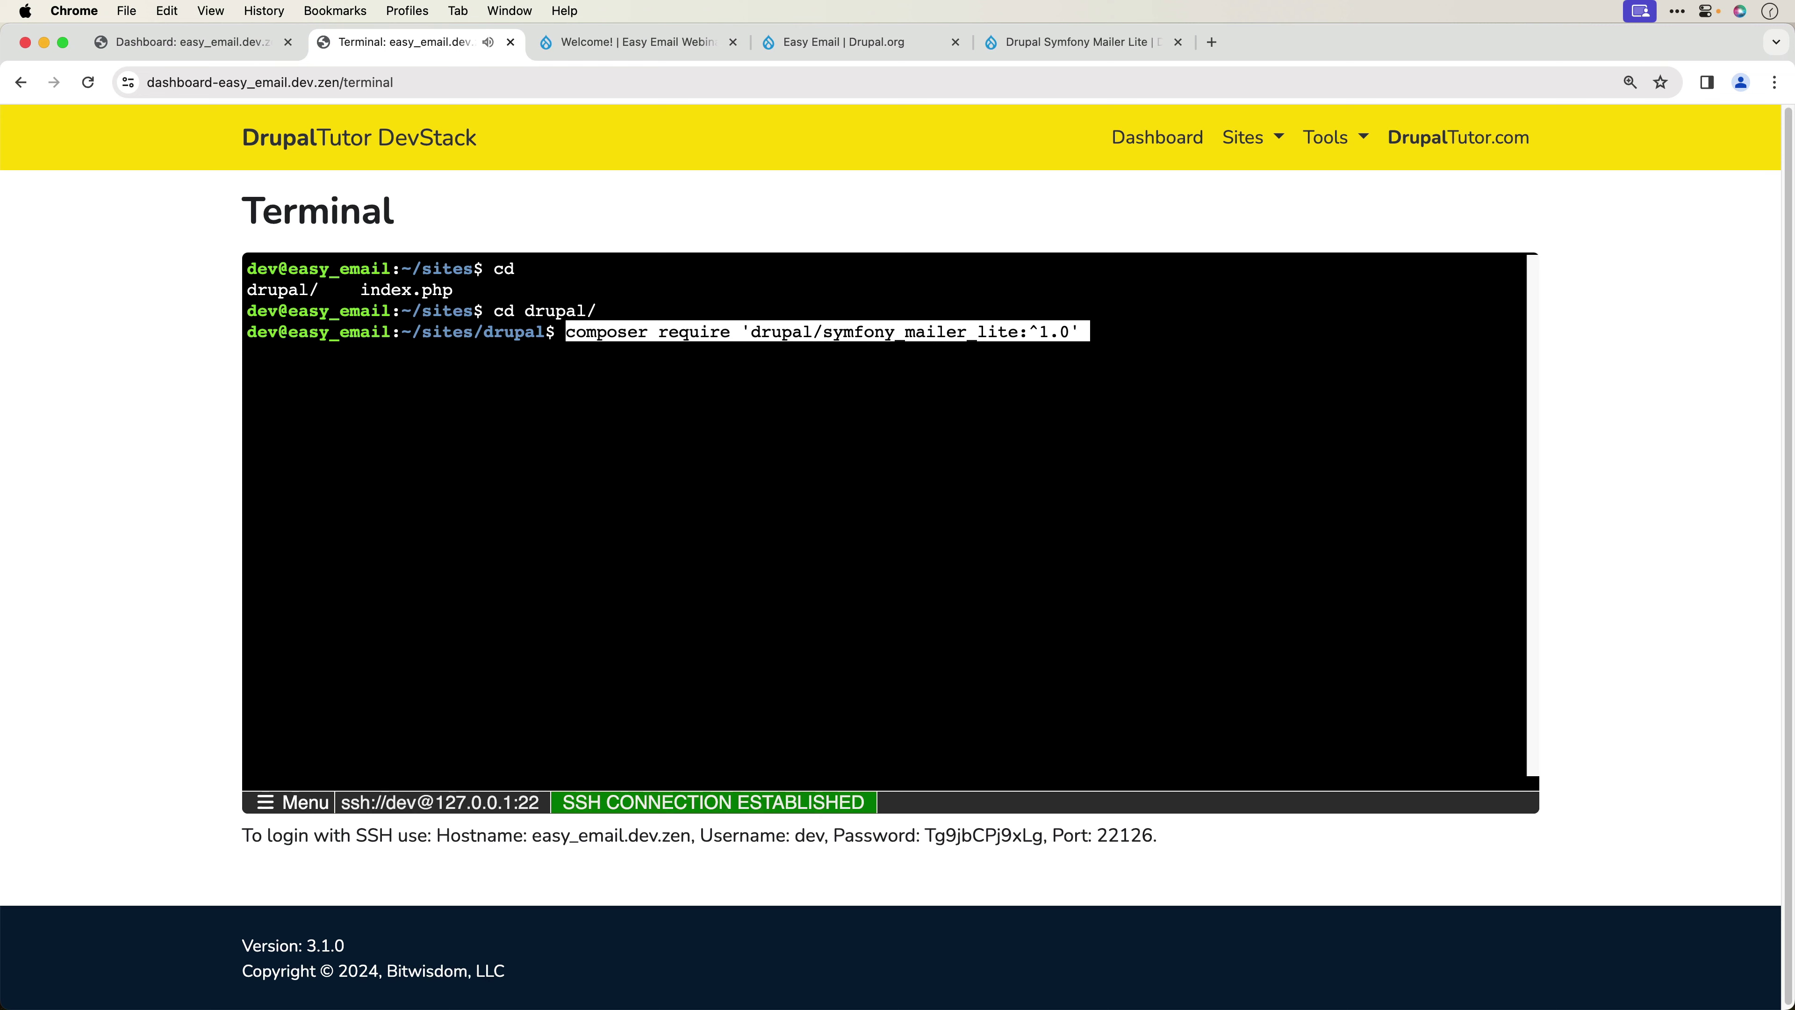
key("Return")
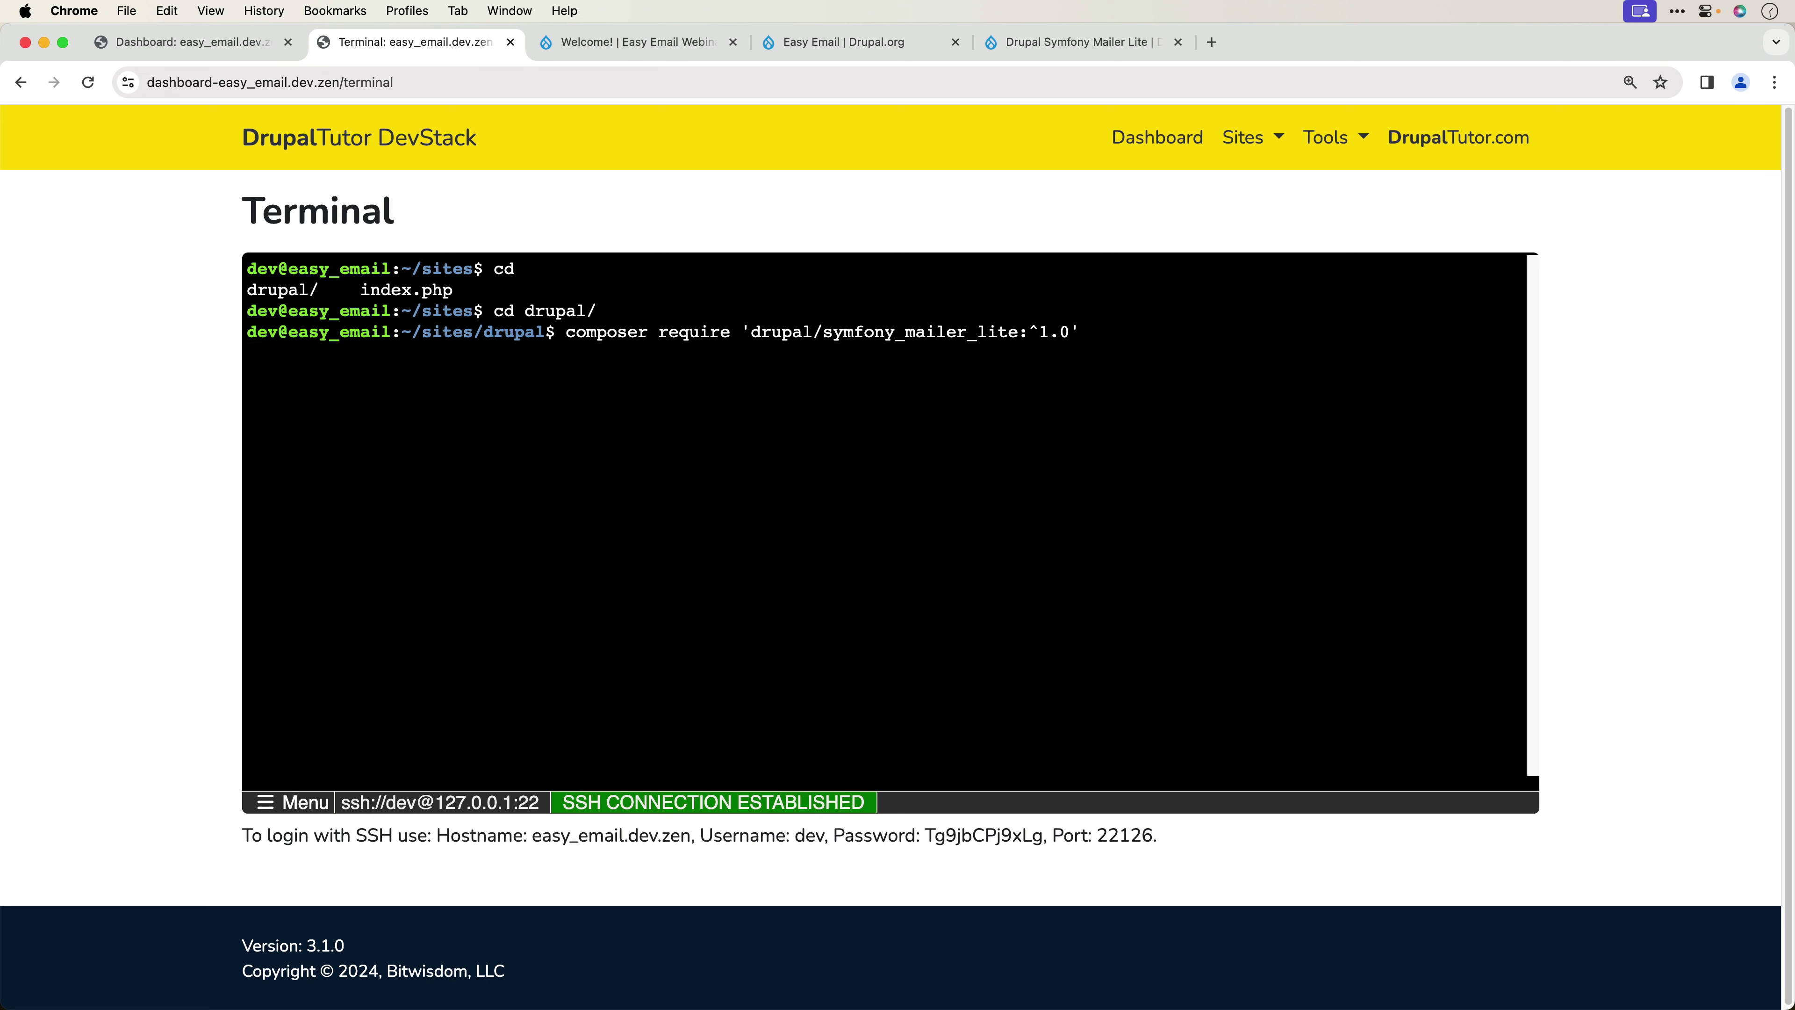
- Copy the install command from the Easy Email project page and run composer require 'drupal/easy_email:^3.0' in the terminal
left_click(840, 44)
left_click(565, 45)
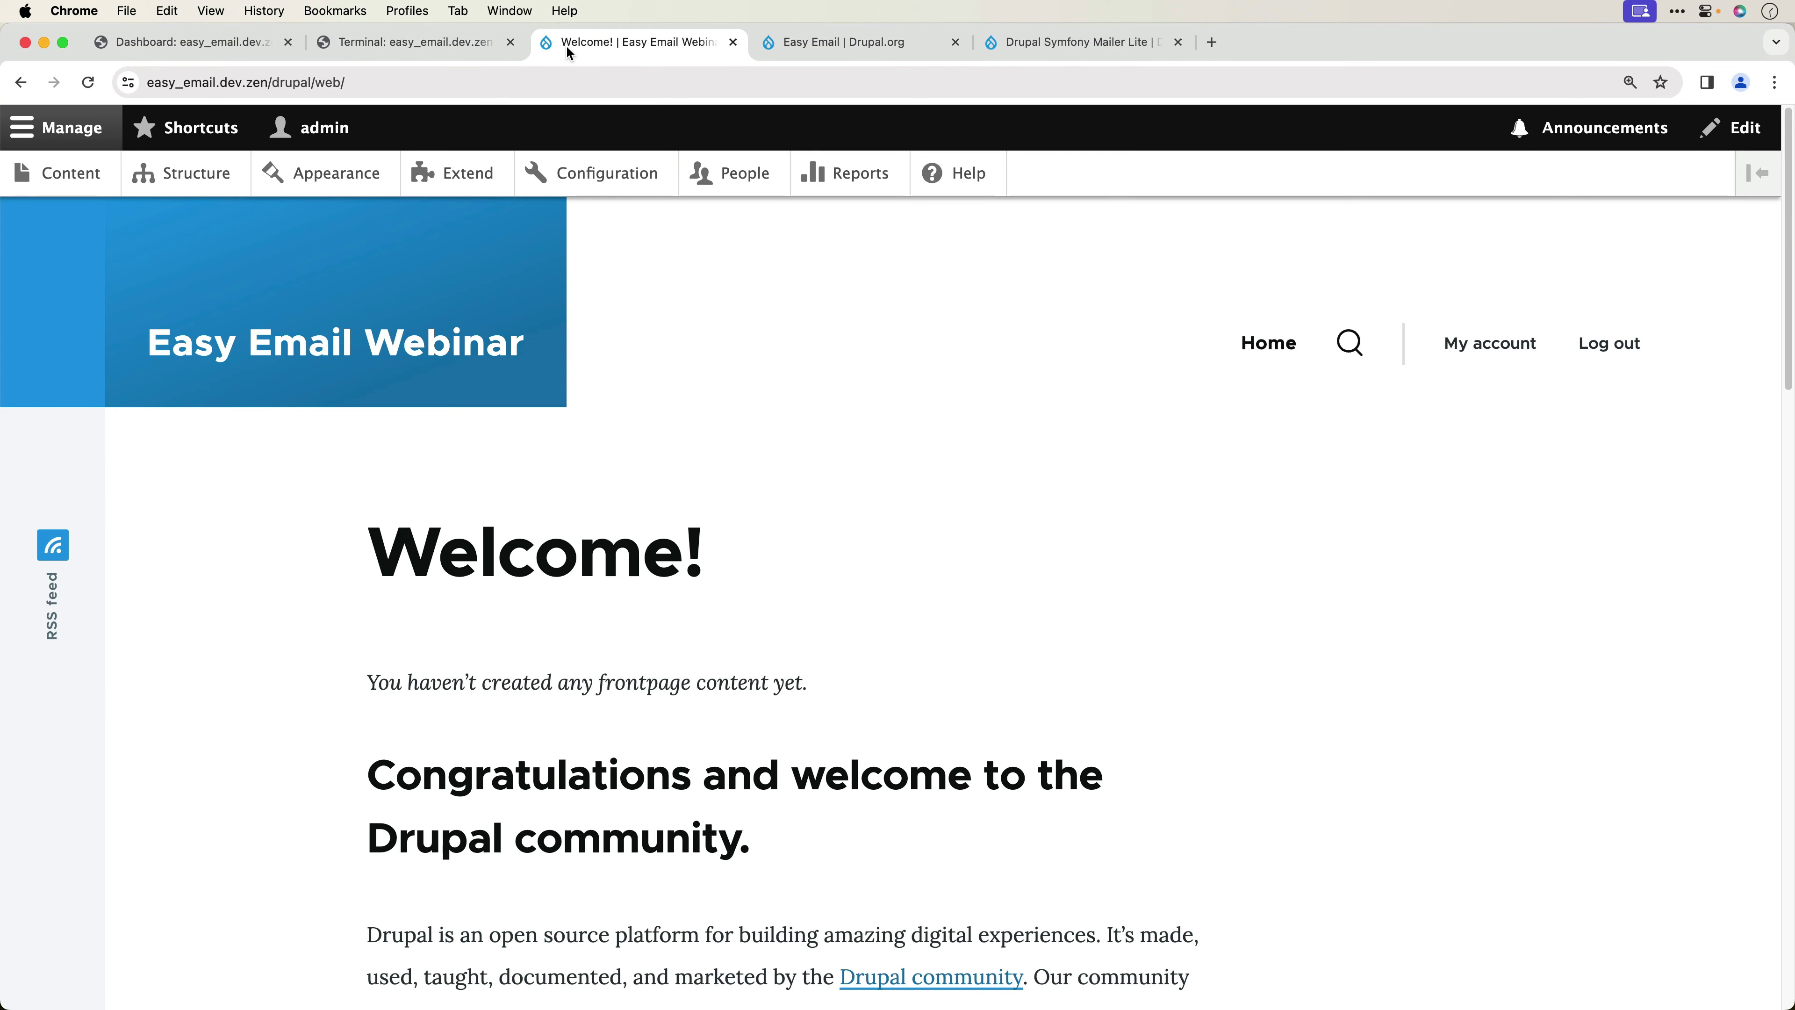
left_click(381, 42)
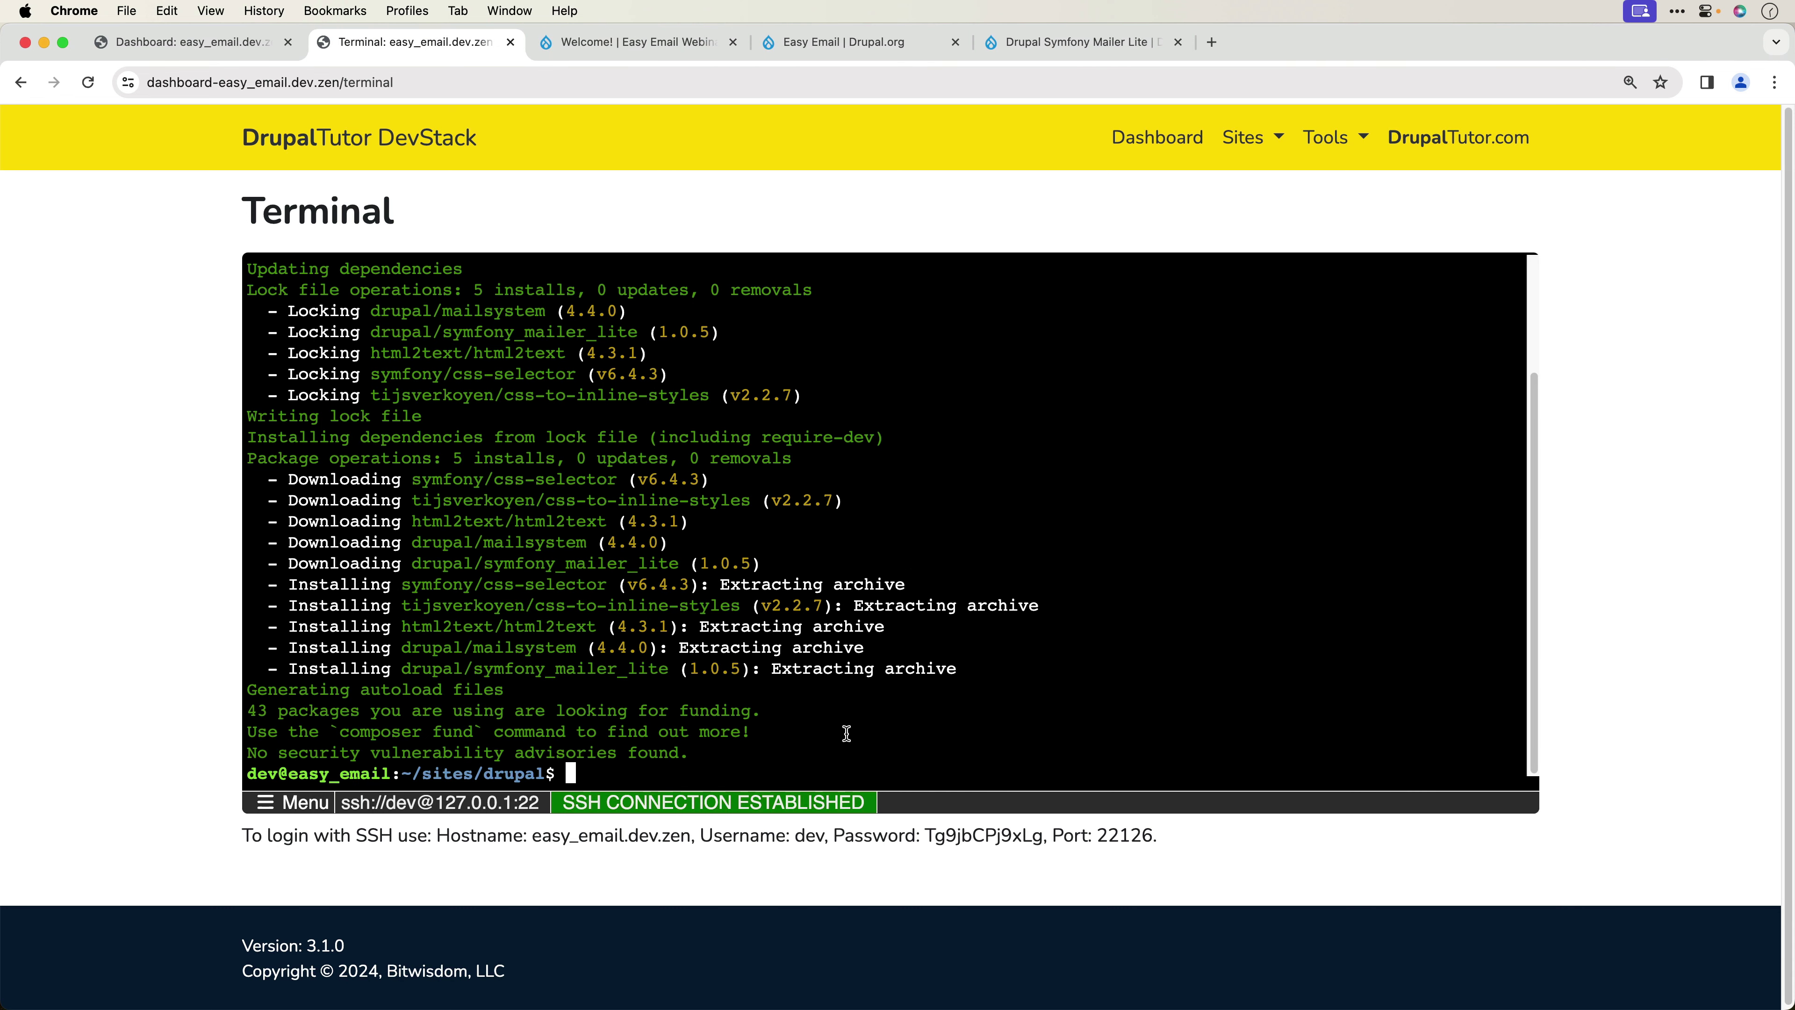
key("super+v")
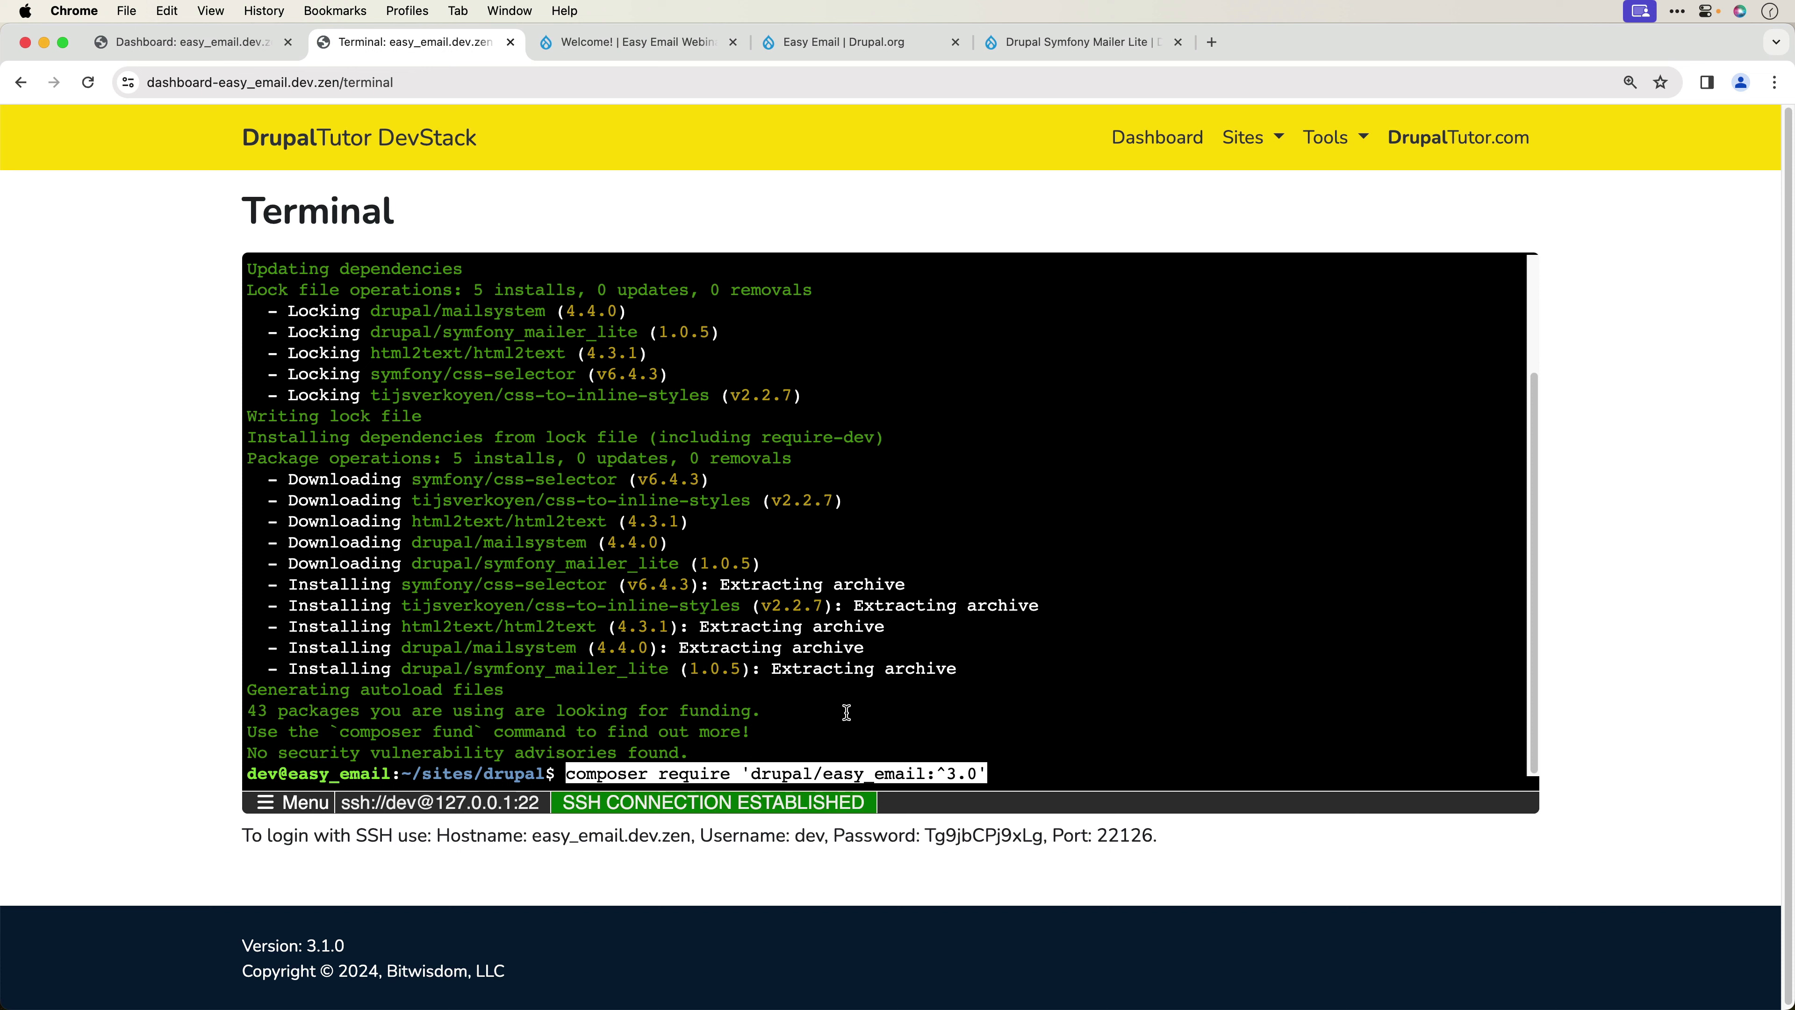
key("Return")
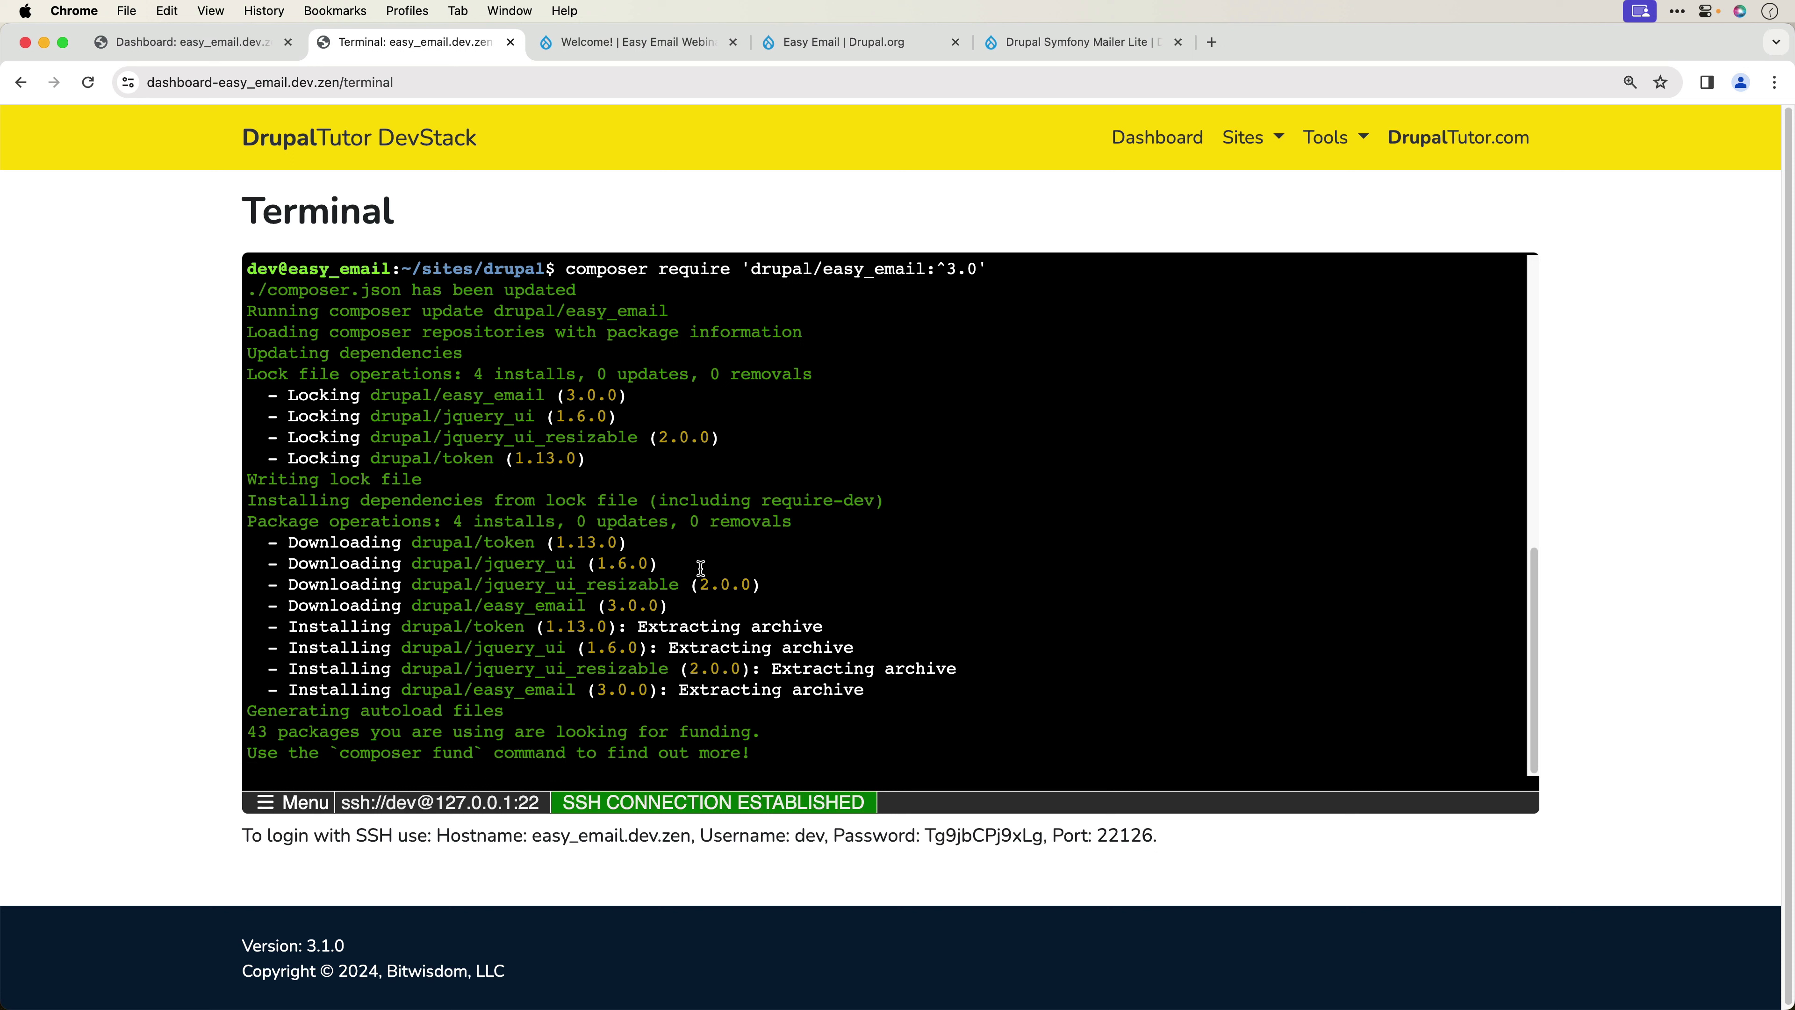
- On the Drupal site's module list, filter for "sym" and select Drupal Symfony Mailer Lite for installation
left_click(667, 205)
left_click(596, 46)
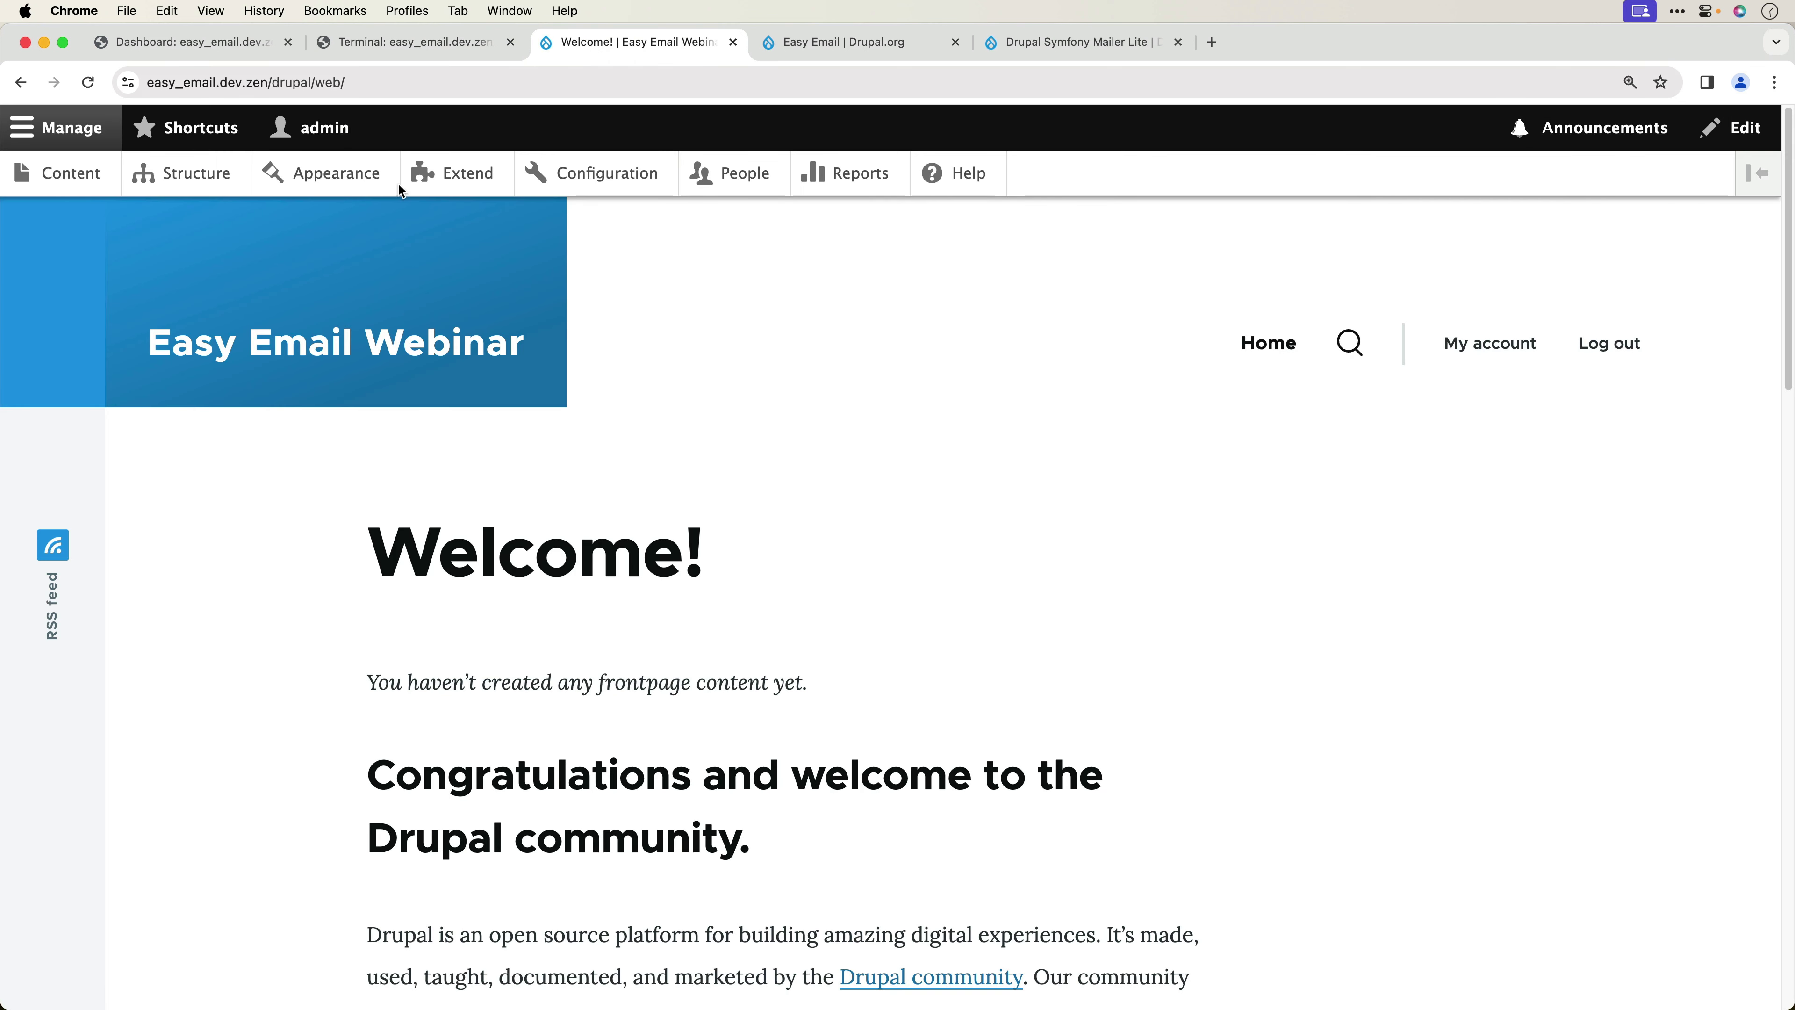
left_click(460, 181)
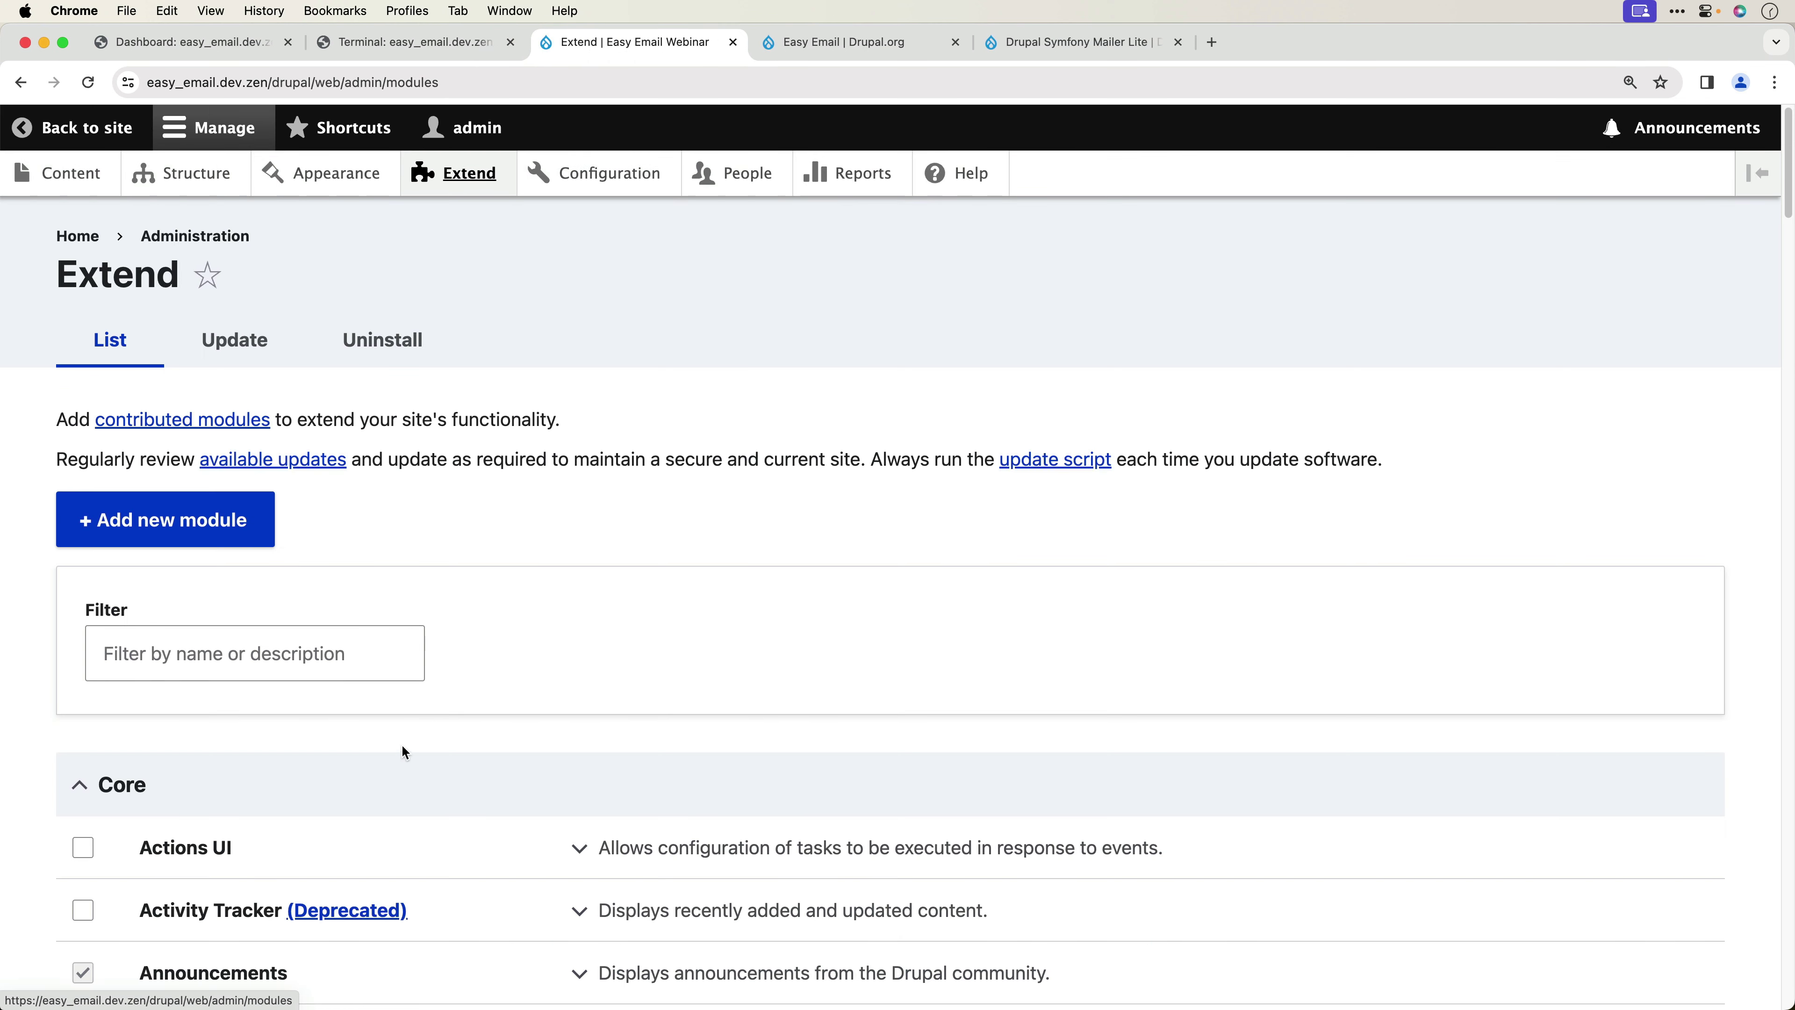
left_click(261, 656)
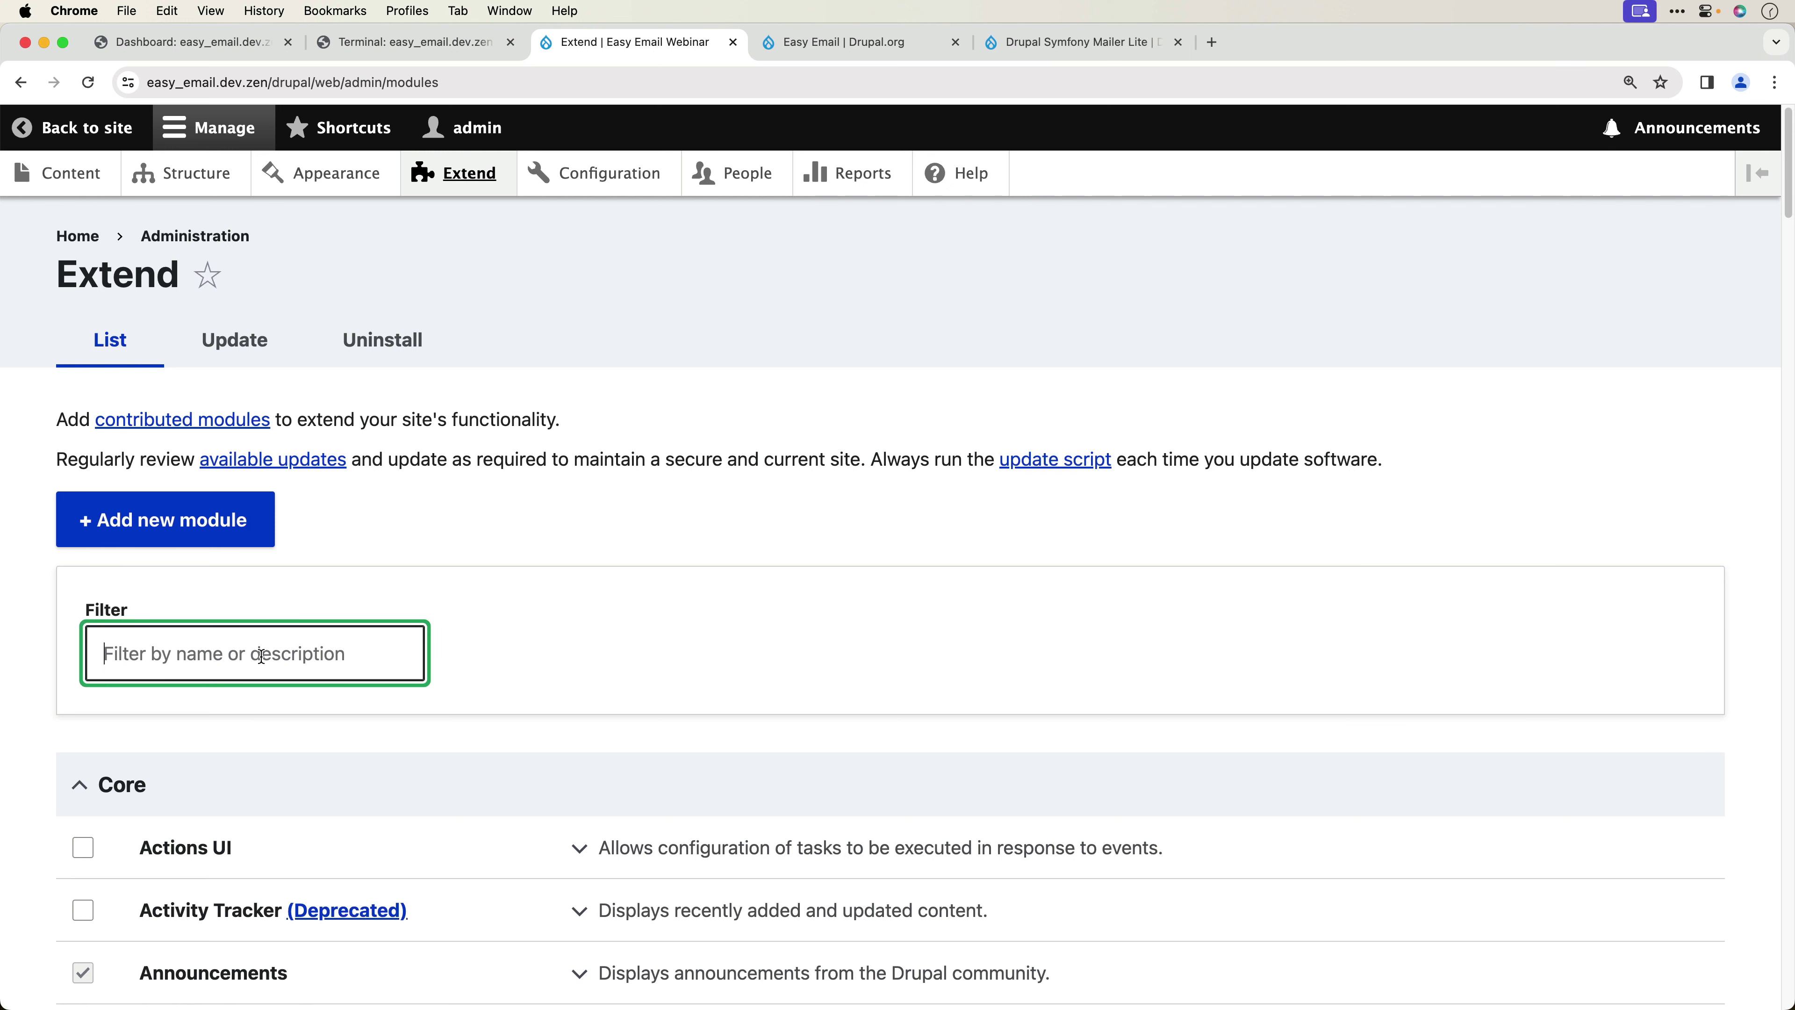
type("sym")
scroll(237, 841, "down", 1)
left_click(237, 841)
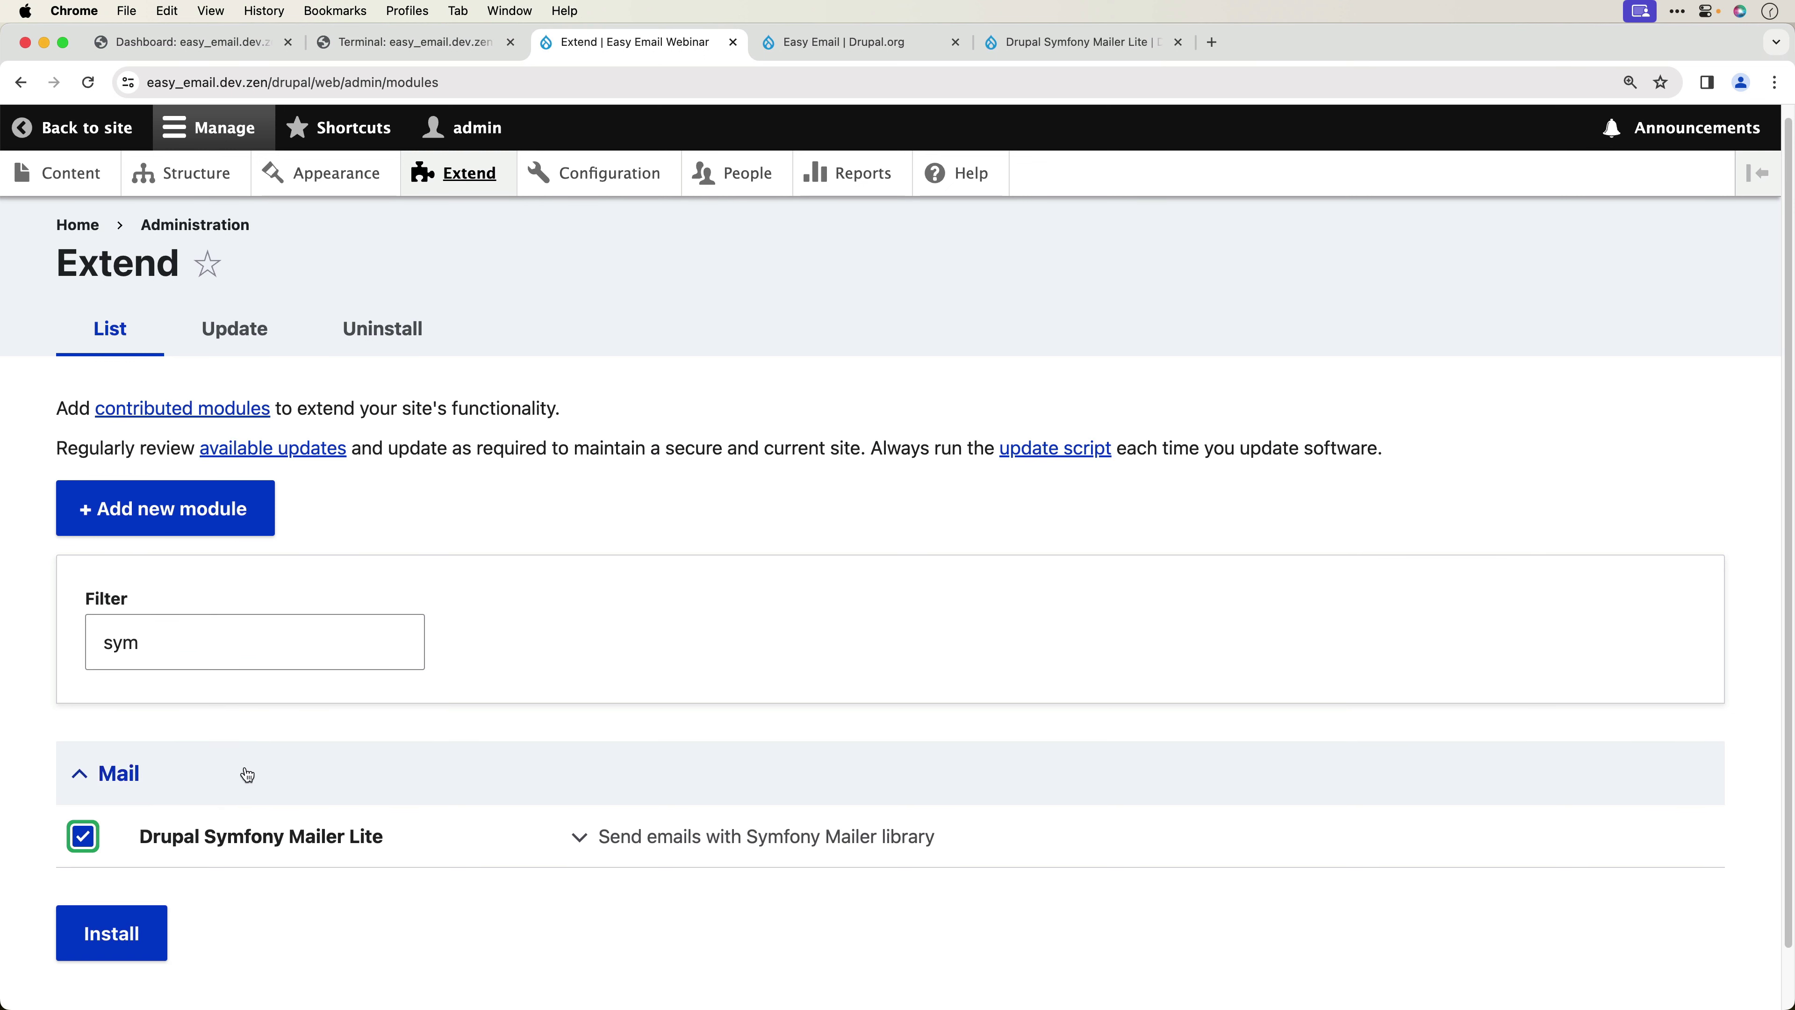
- Filter the modules for "eas", add Easy Email to the selection, and run the installation including the required modules
left_click_drag(145, 642, 48, 626)
type("eas")
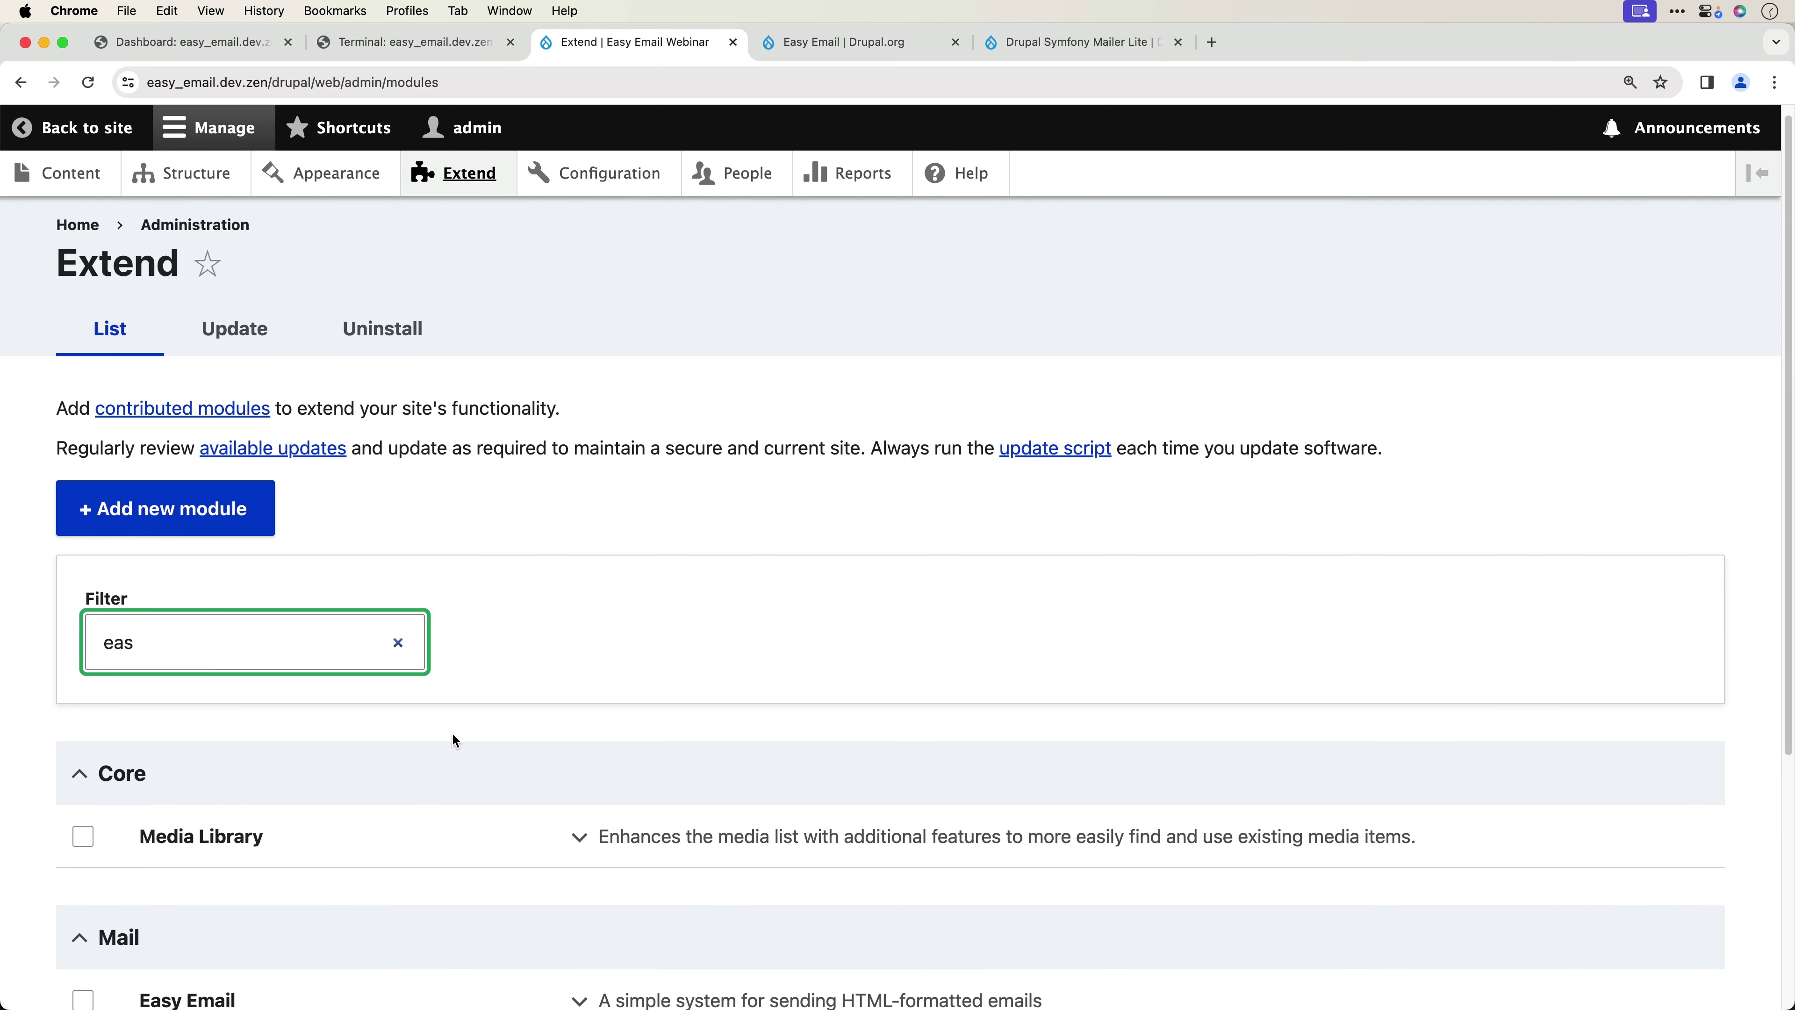
scroll(453, 733, "down", 5)
left_click(217, 652)
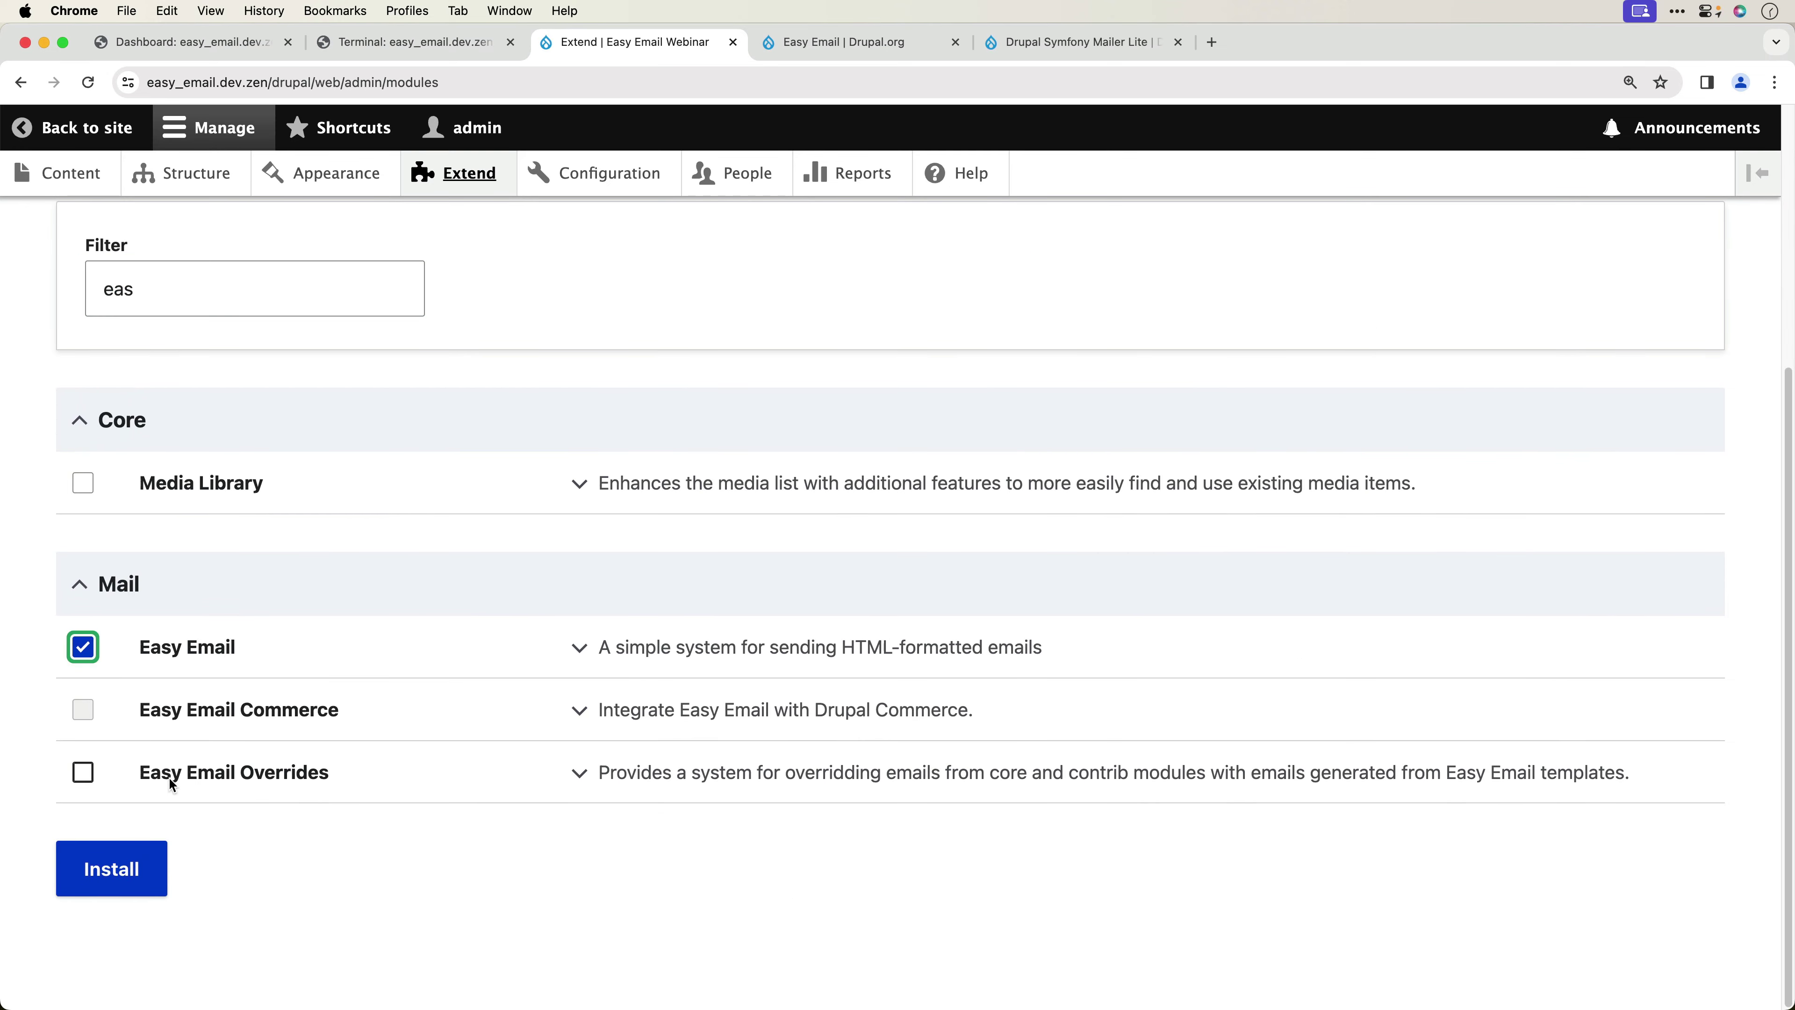
left_click(137, 882)
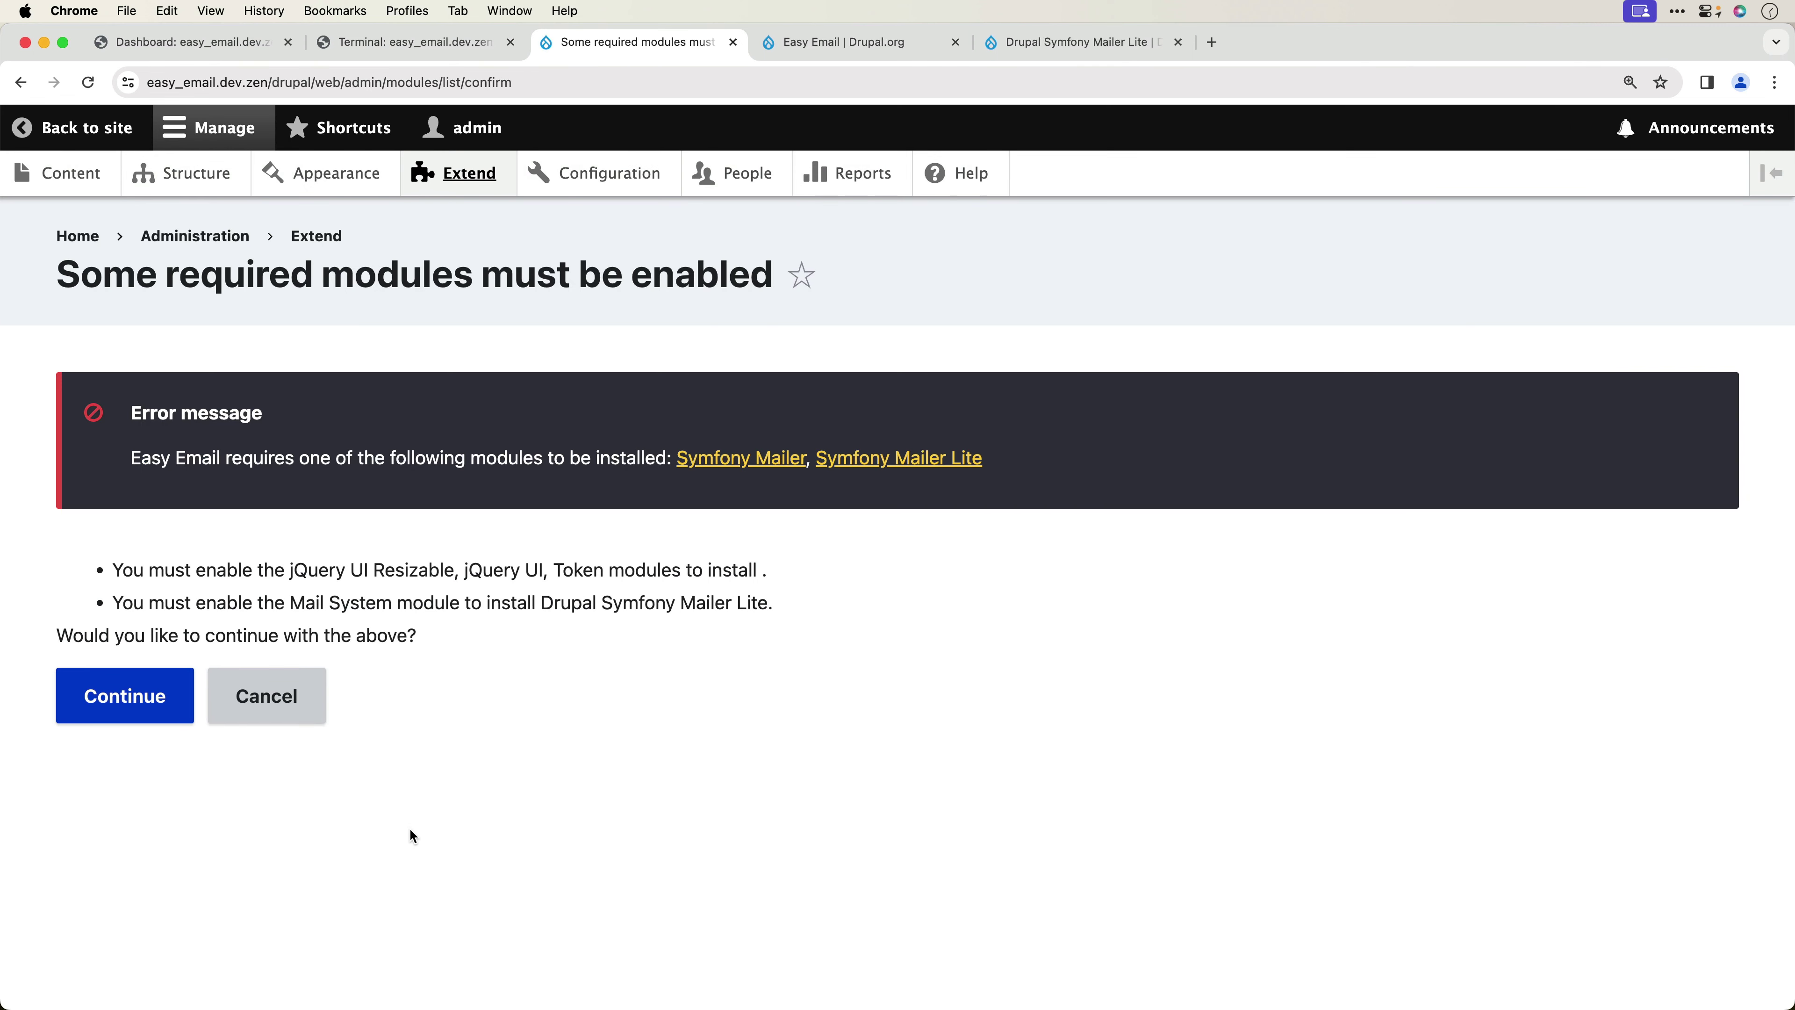
left_click(115, 694)
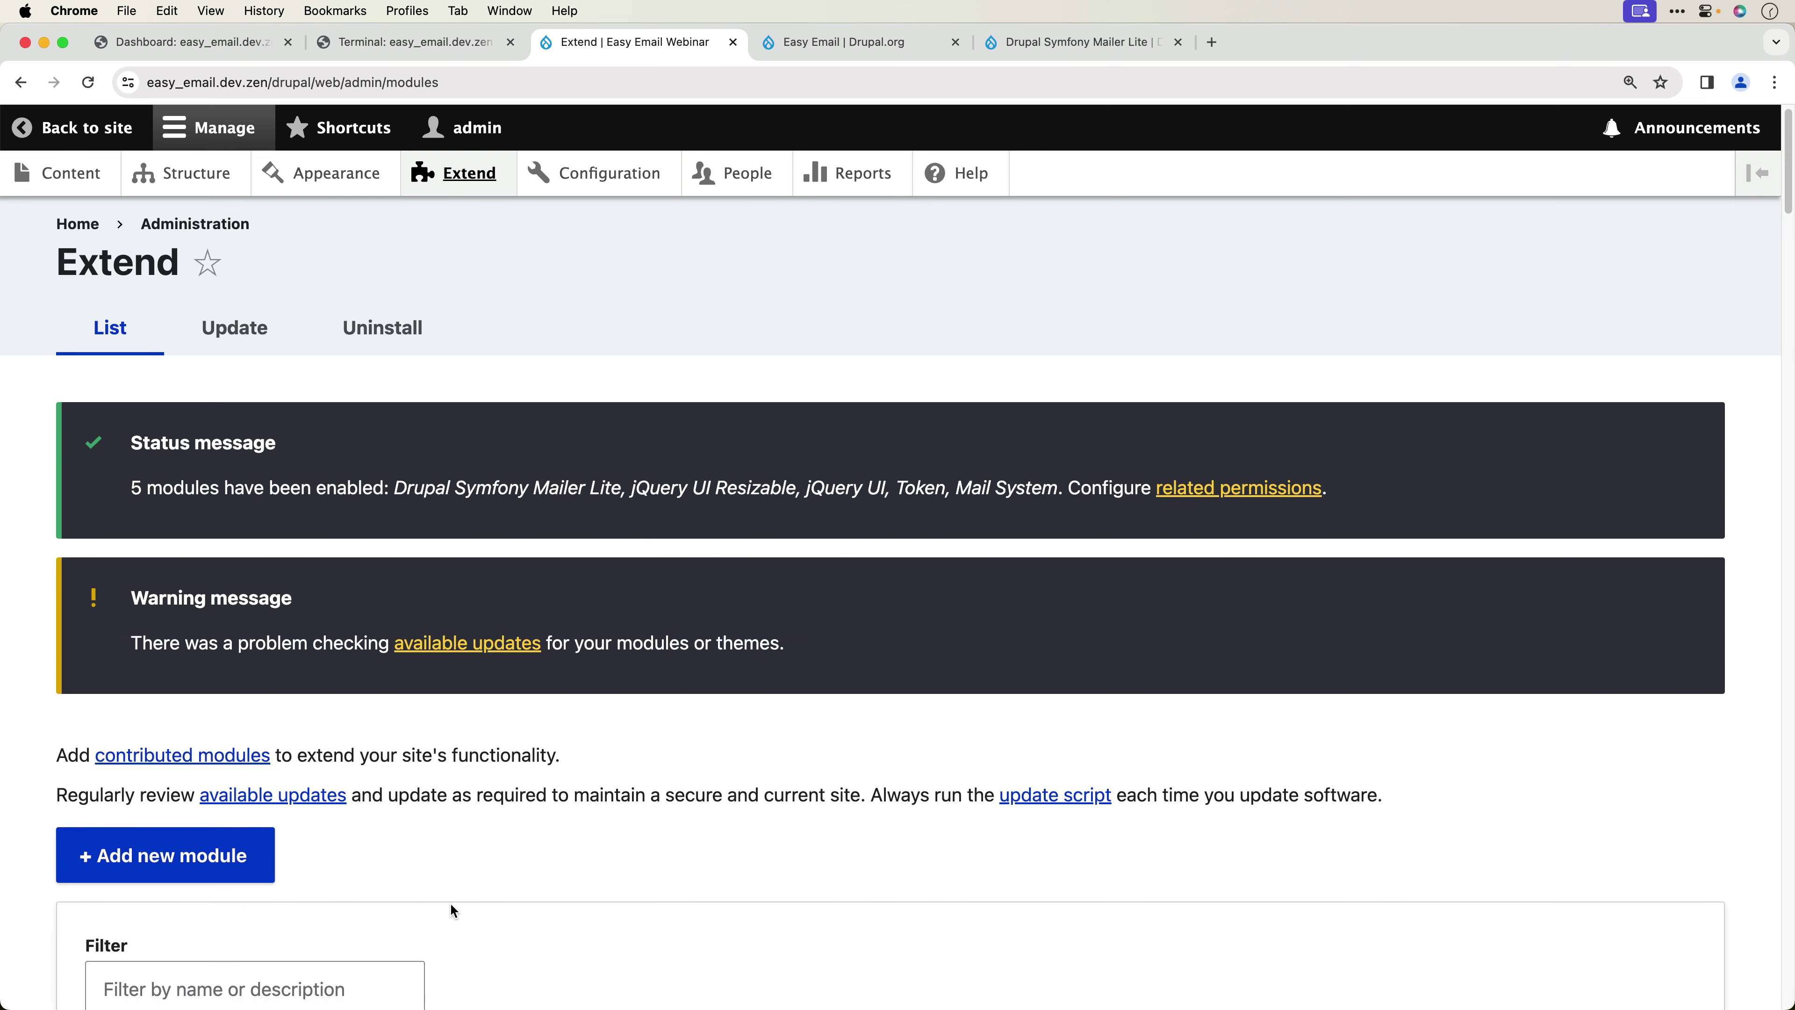
- Filter the module list for "easy" and install the Easy Email module
scroll(451, 905, "down", 4)
left_click(220, 735)
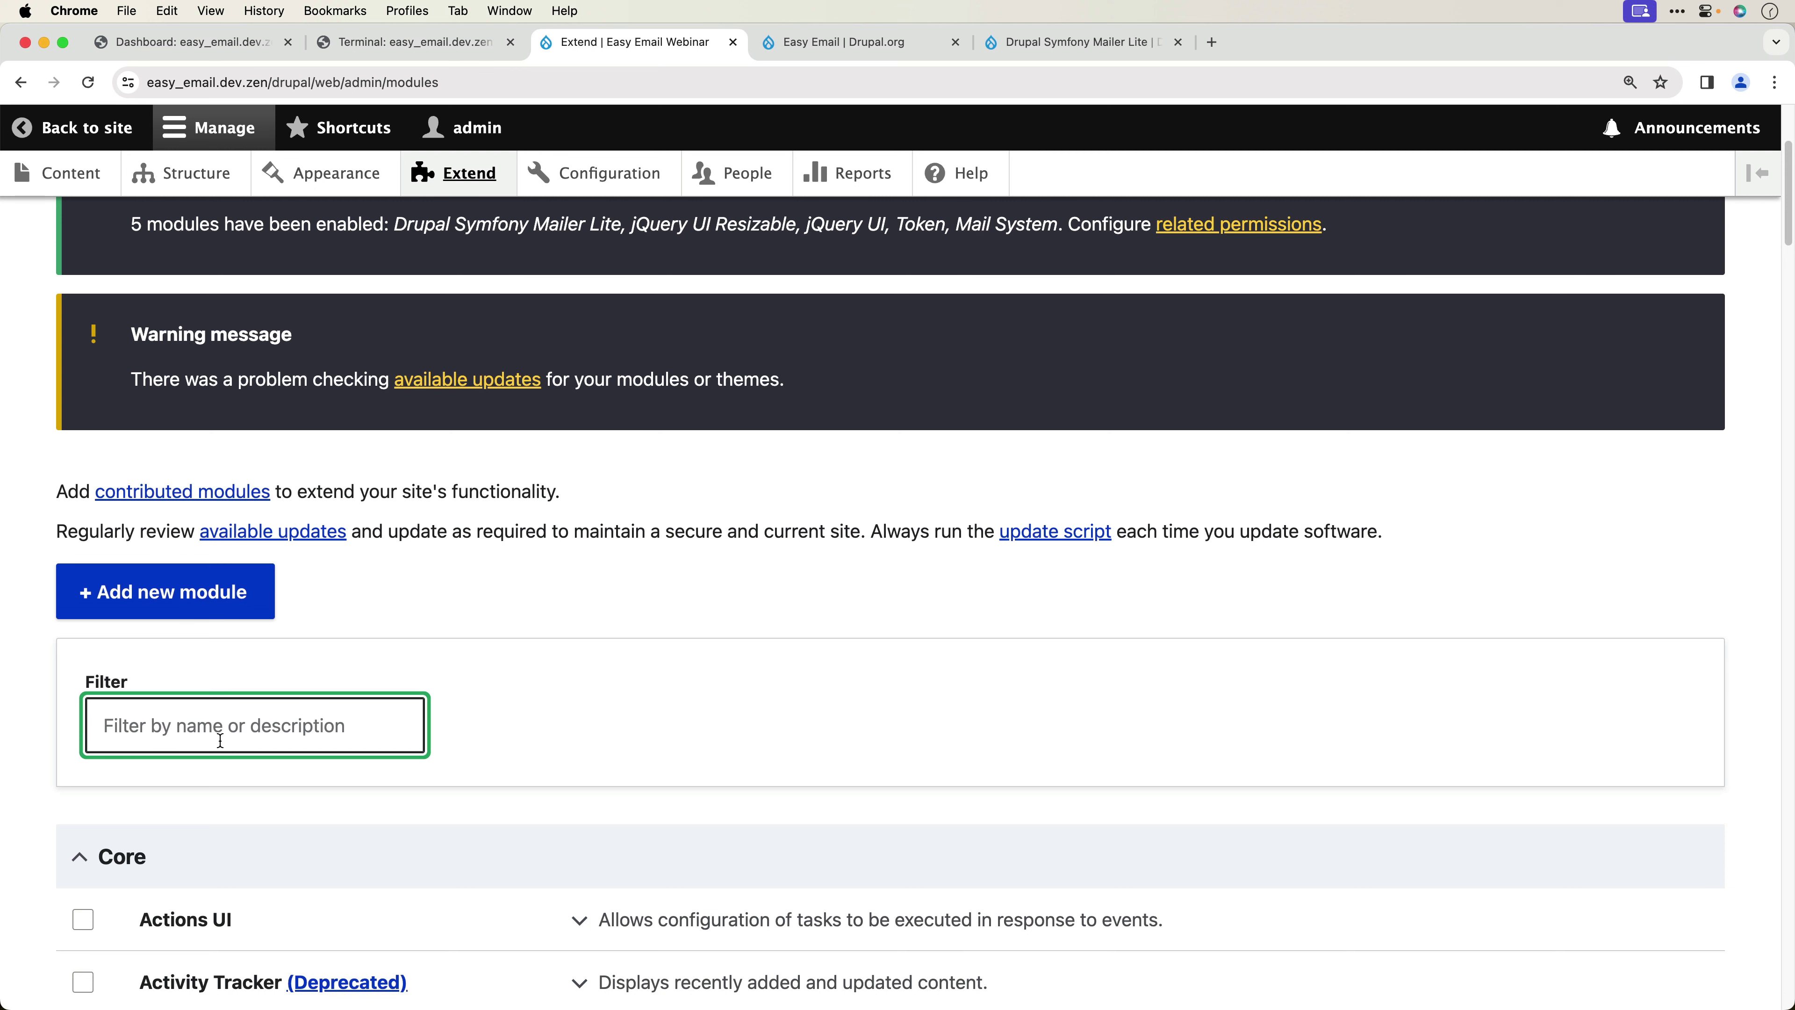
type("easy")
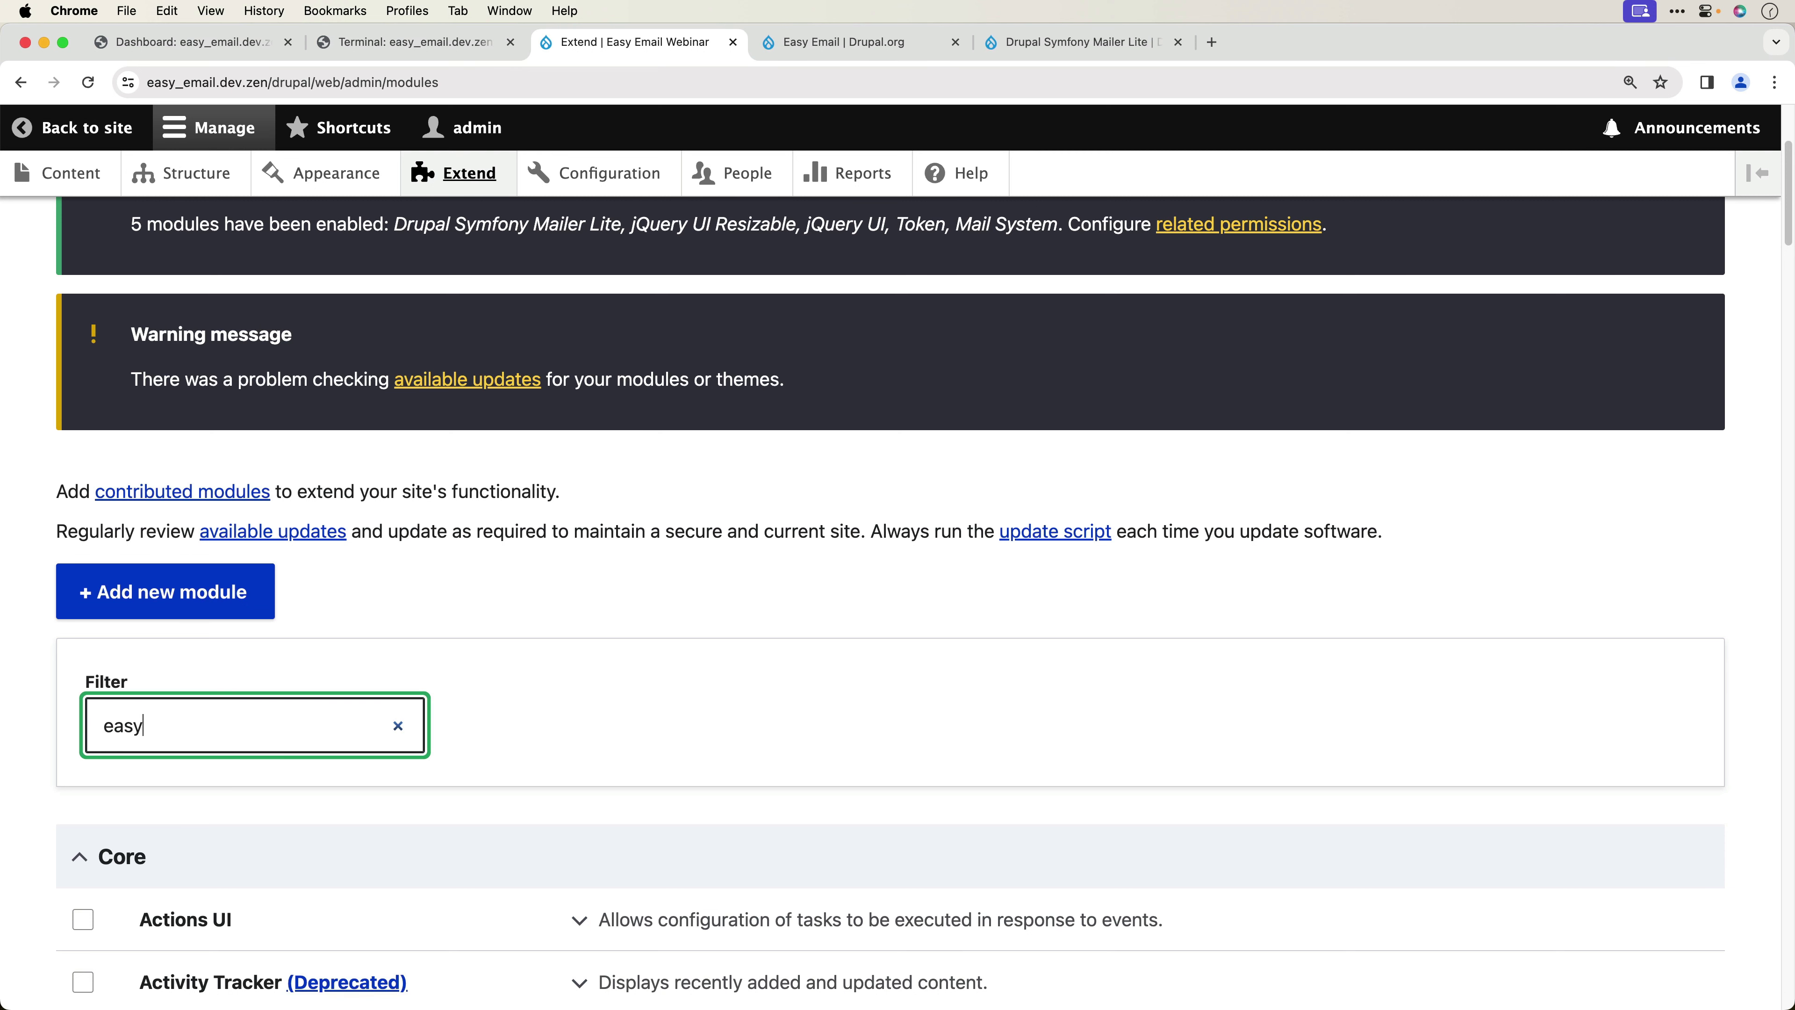
scroll(235, 806, "down", 3)
left_click(177, 766)
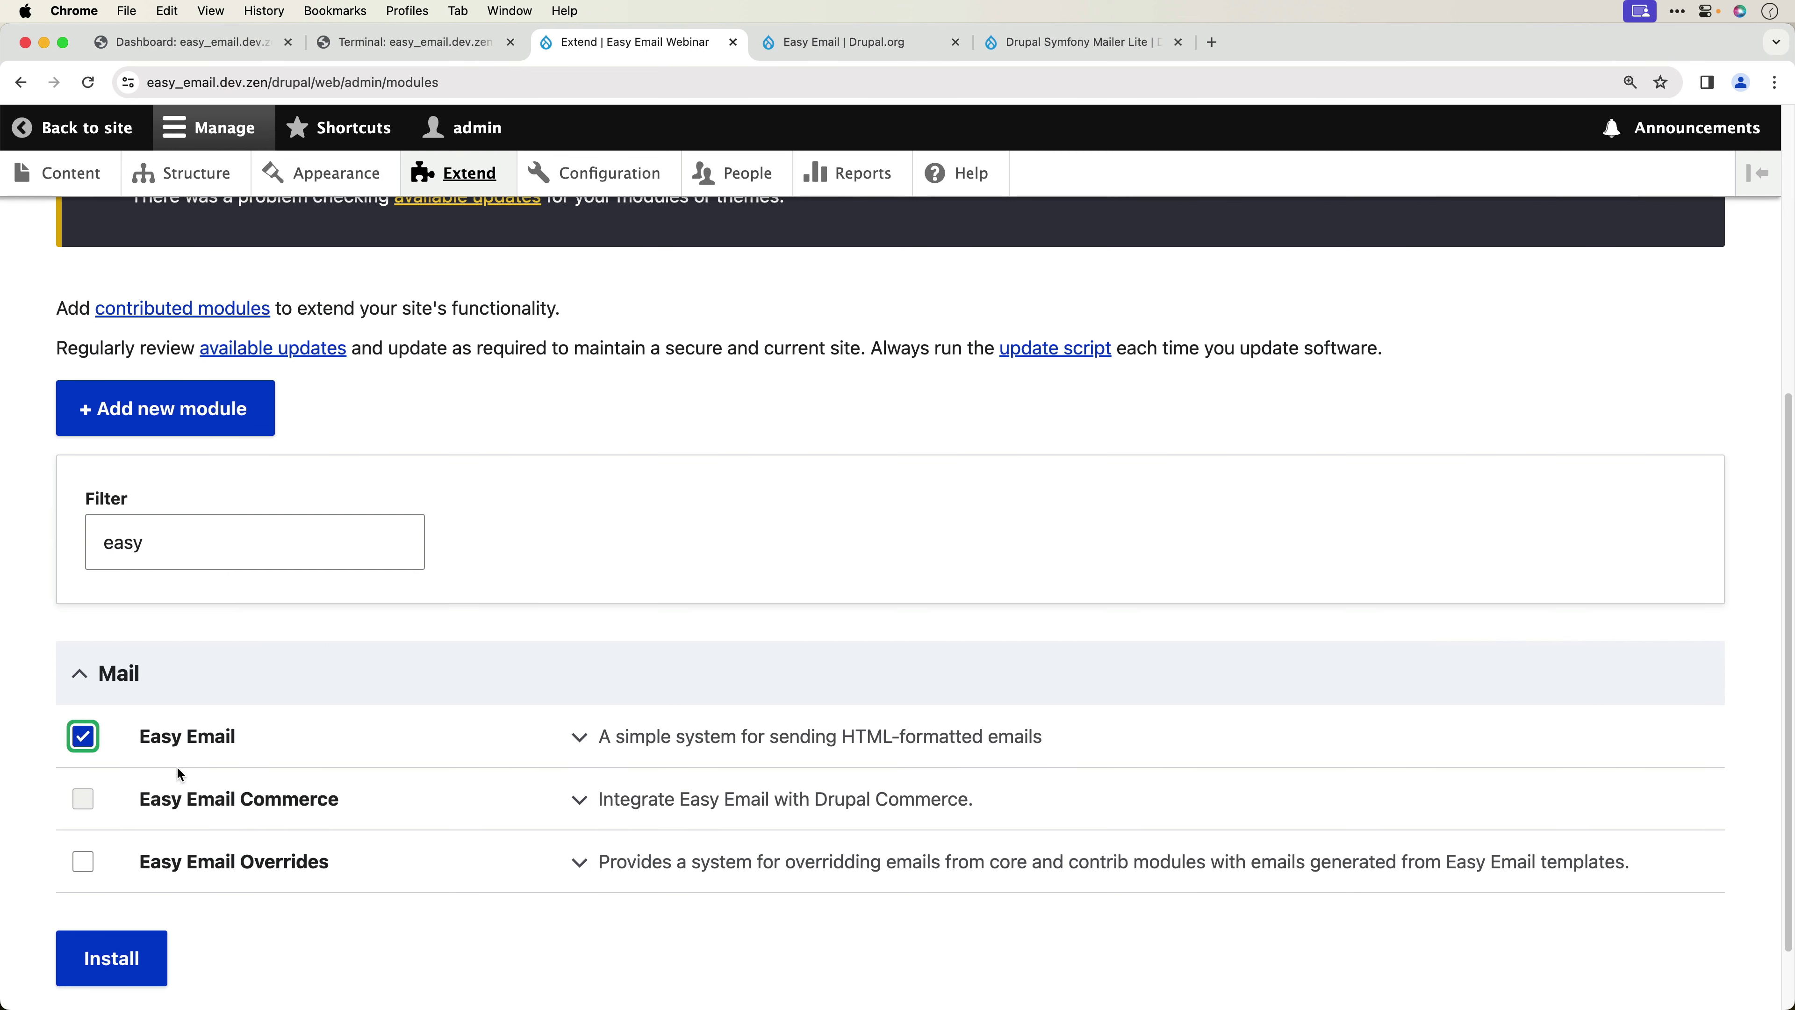
left_click(152, 946)
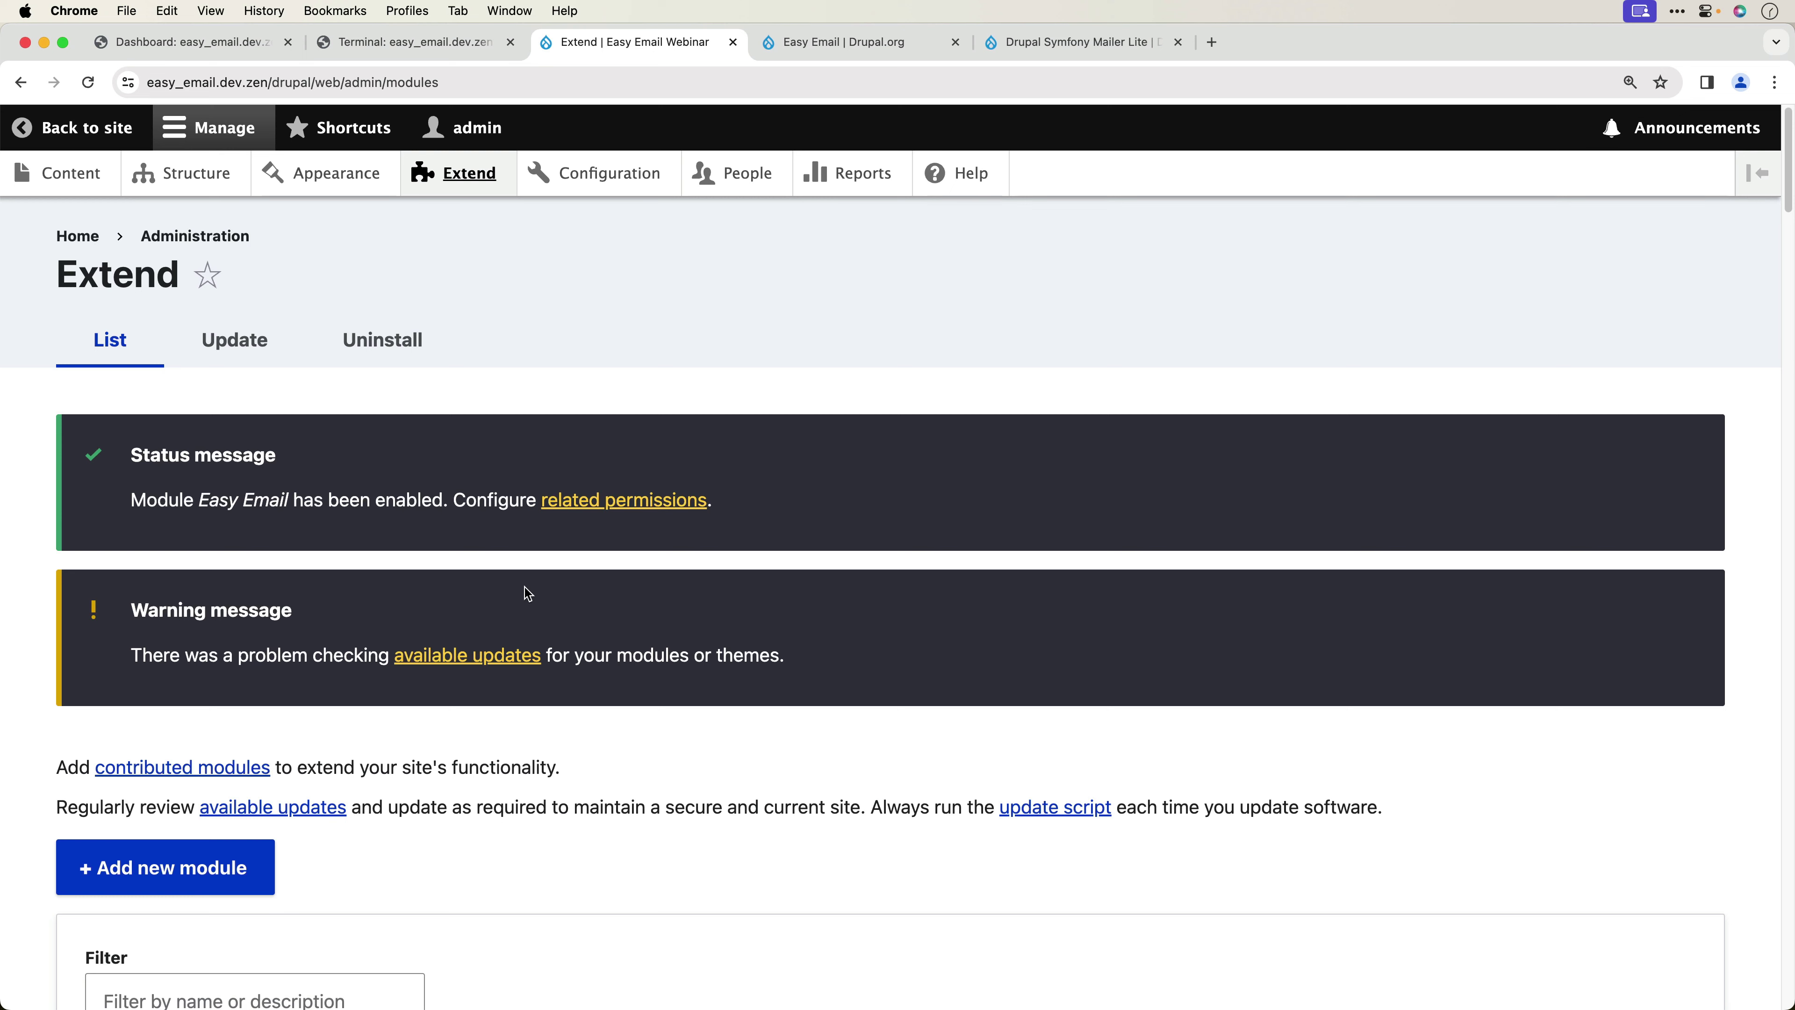
- Open the Mail System configuration and review the default mailer and the module-specific formatter and sender assignments
left_click(612, 185)
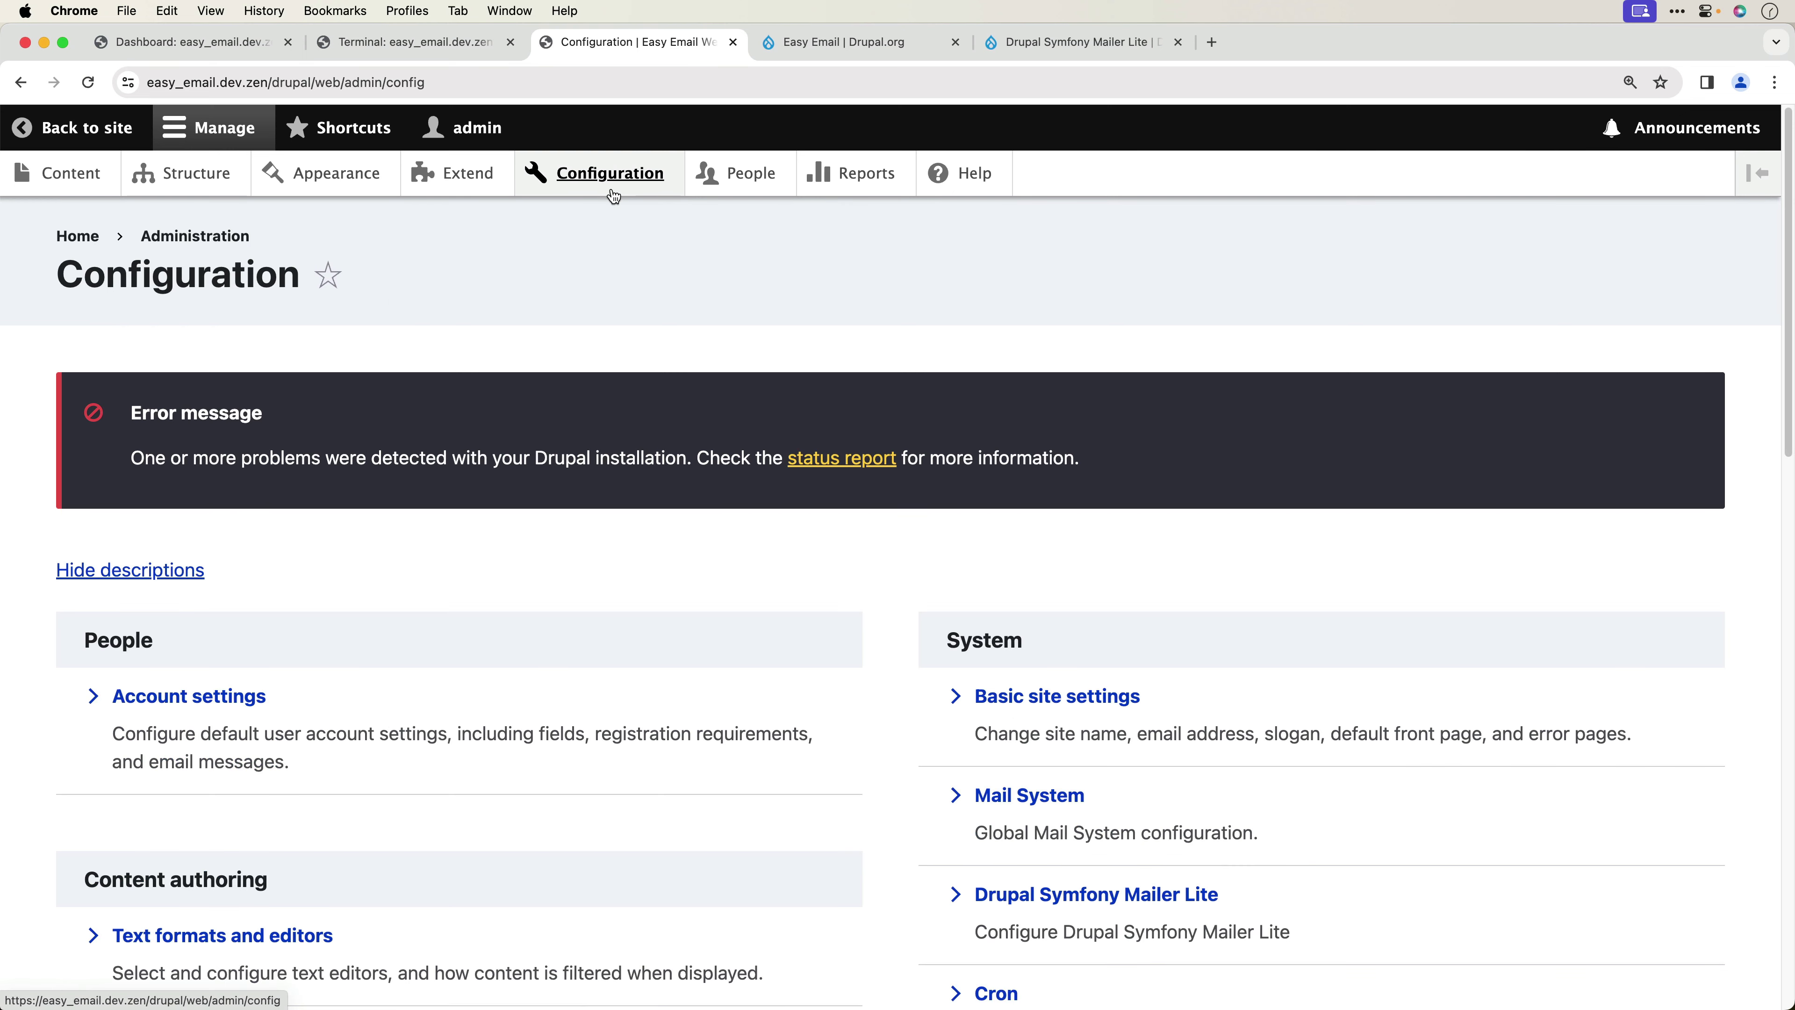
left_click(1073, 800)
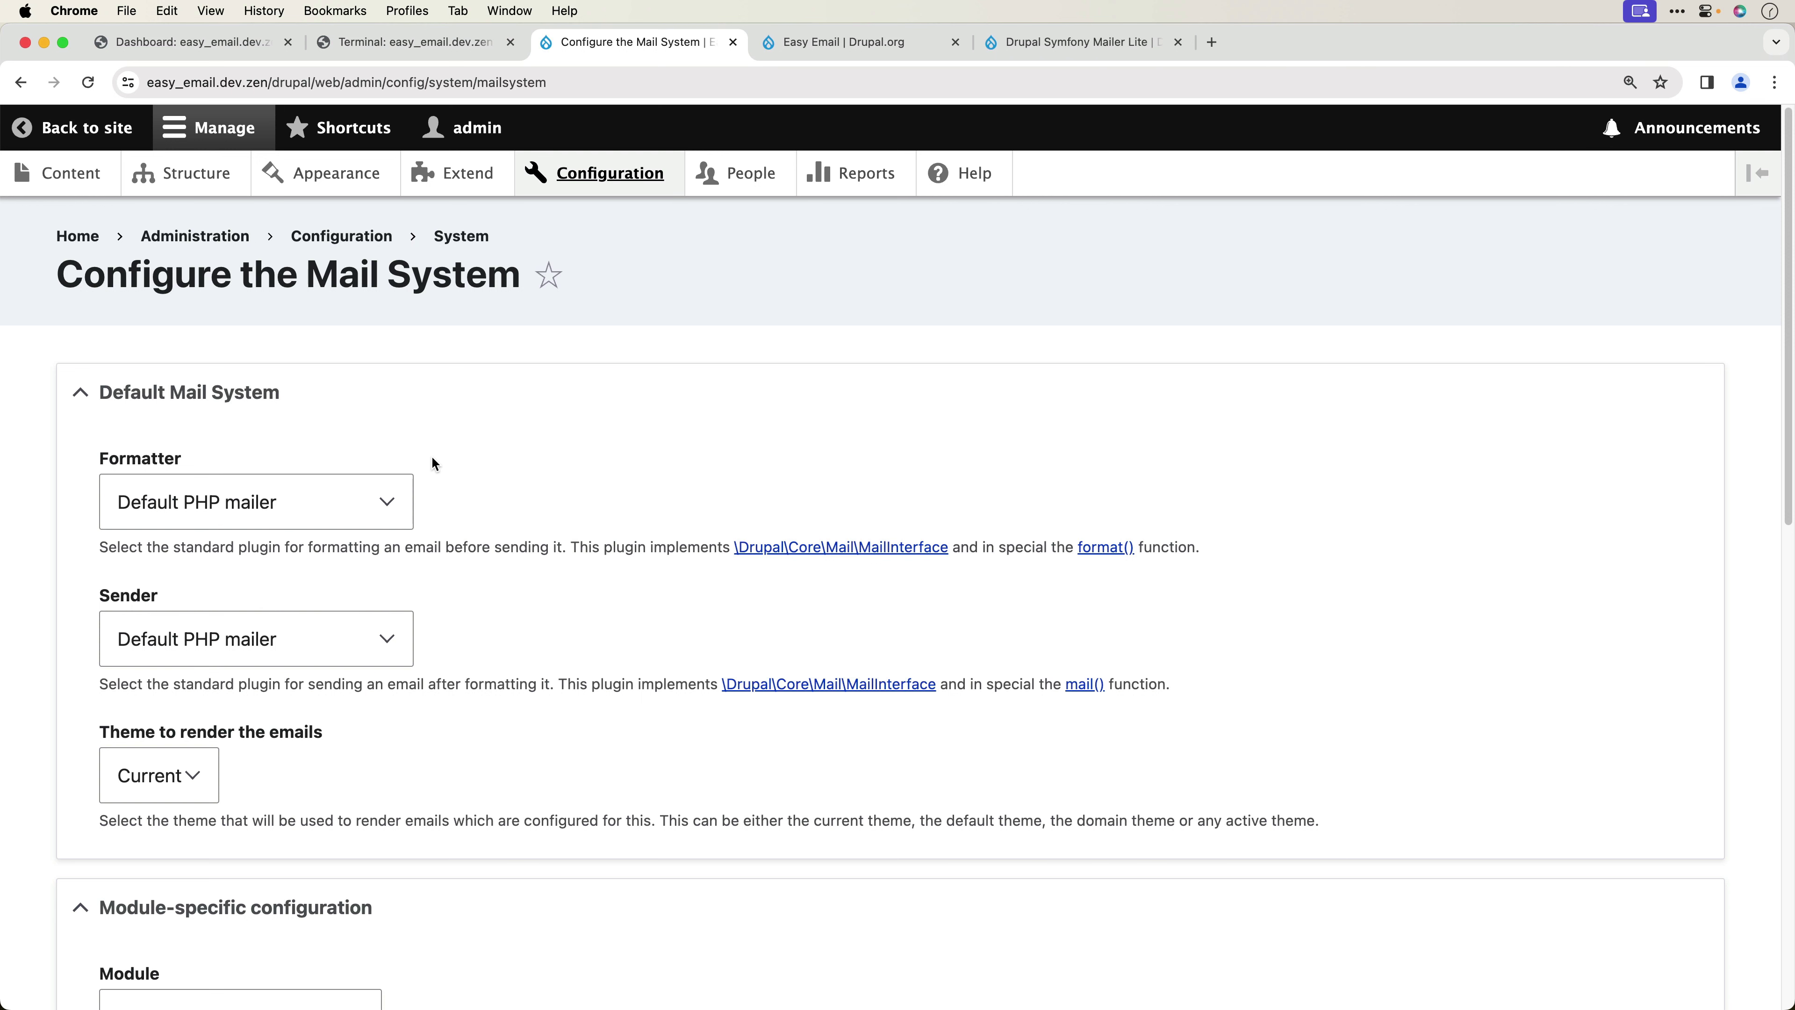
scroll(533, 556, "down", 12)
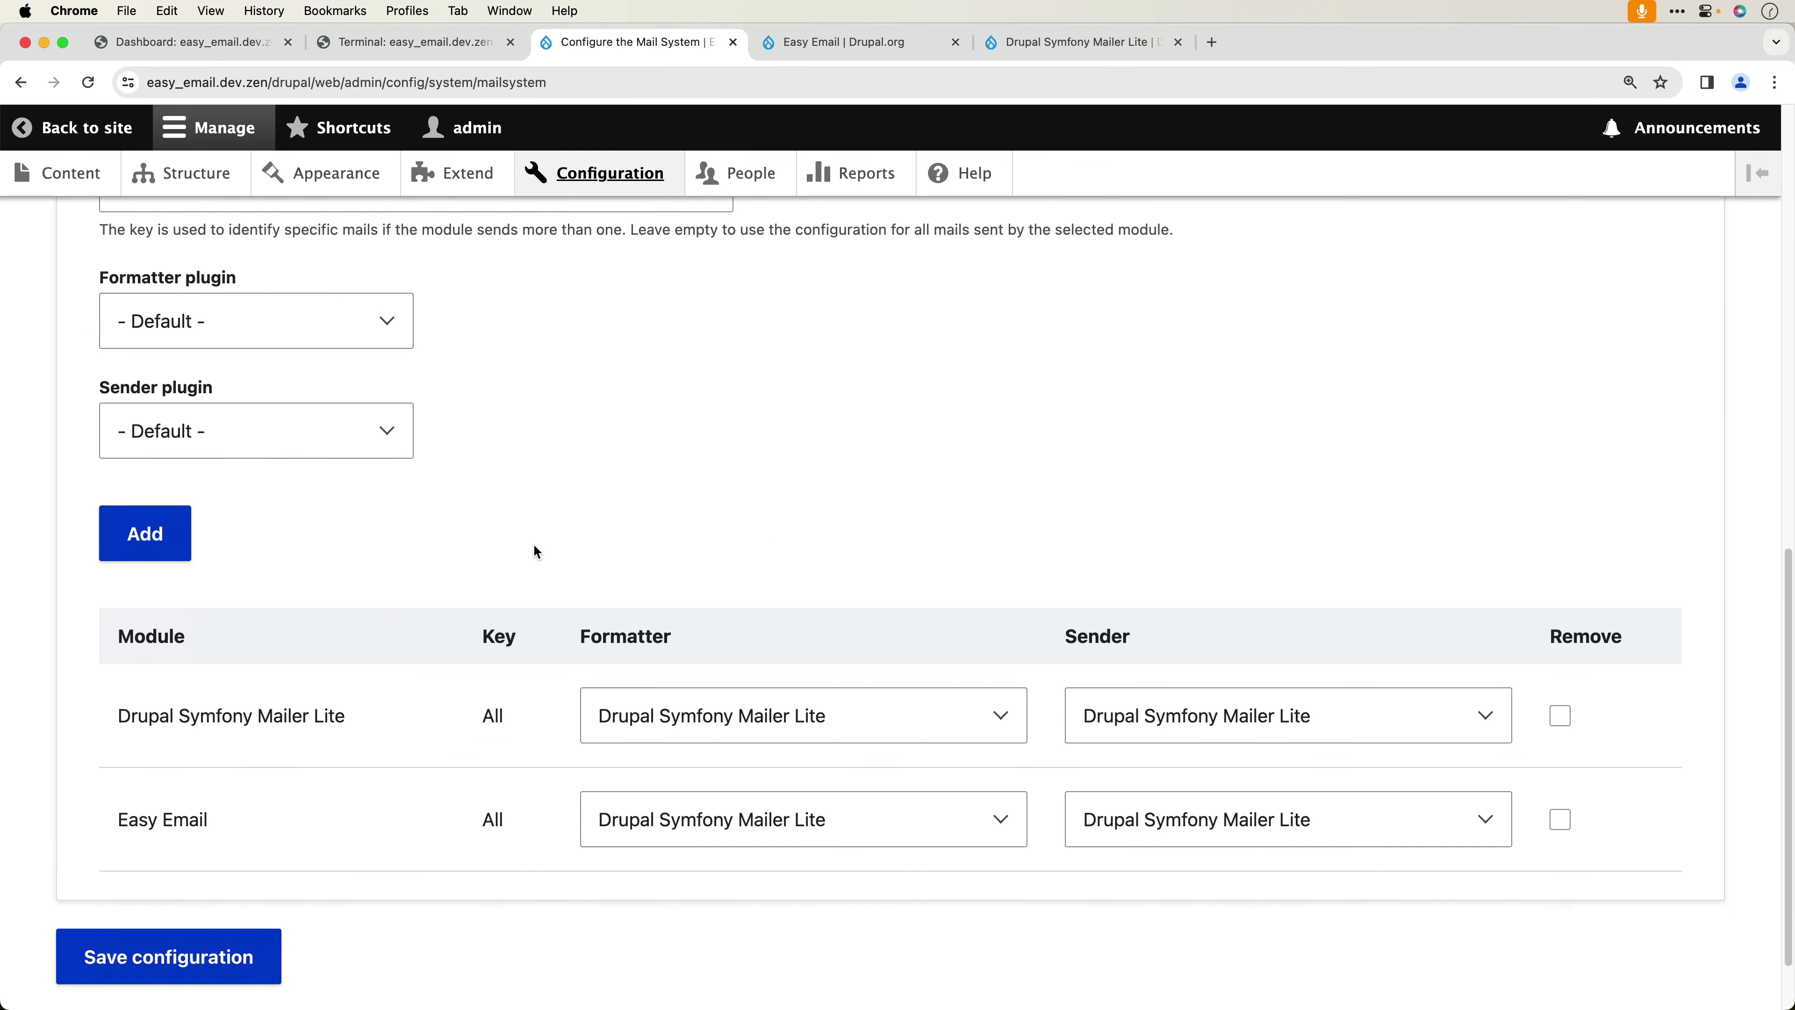
scroll(535, 551, "down", 1)
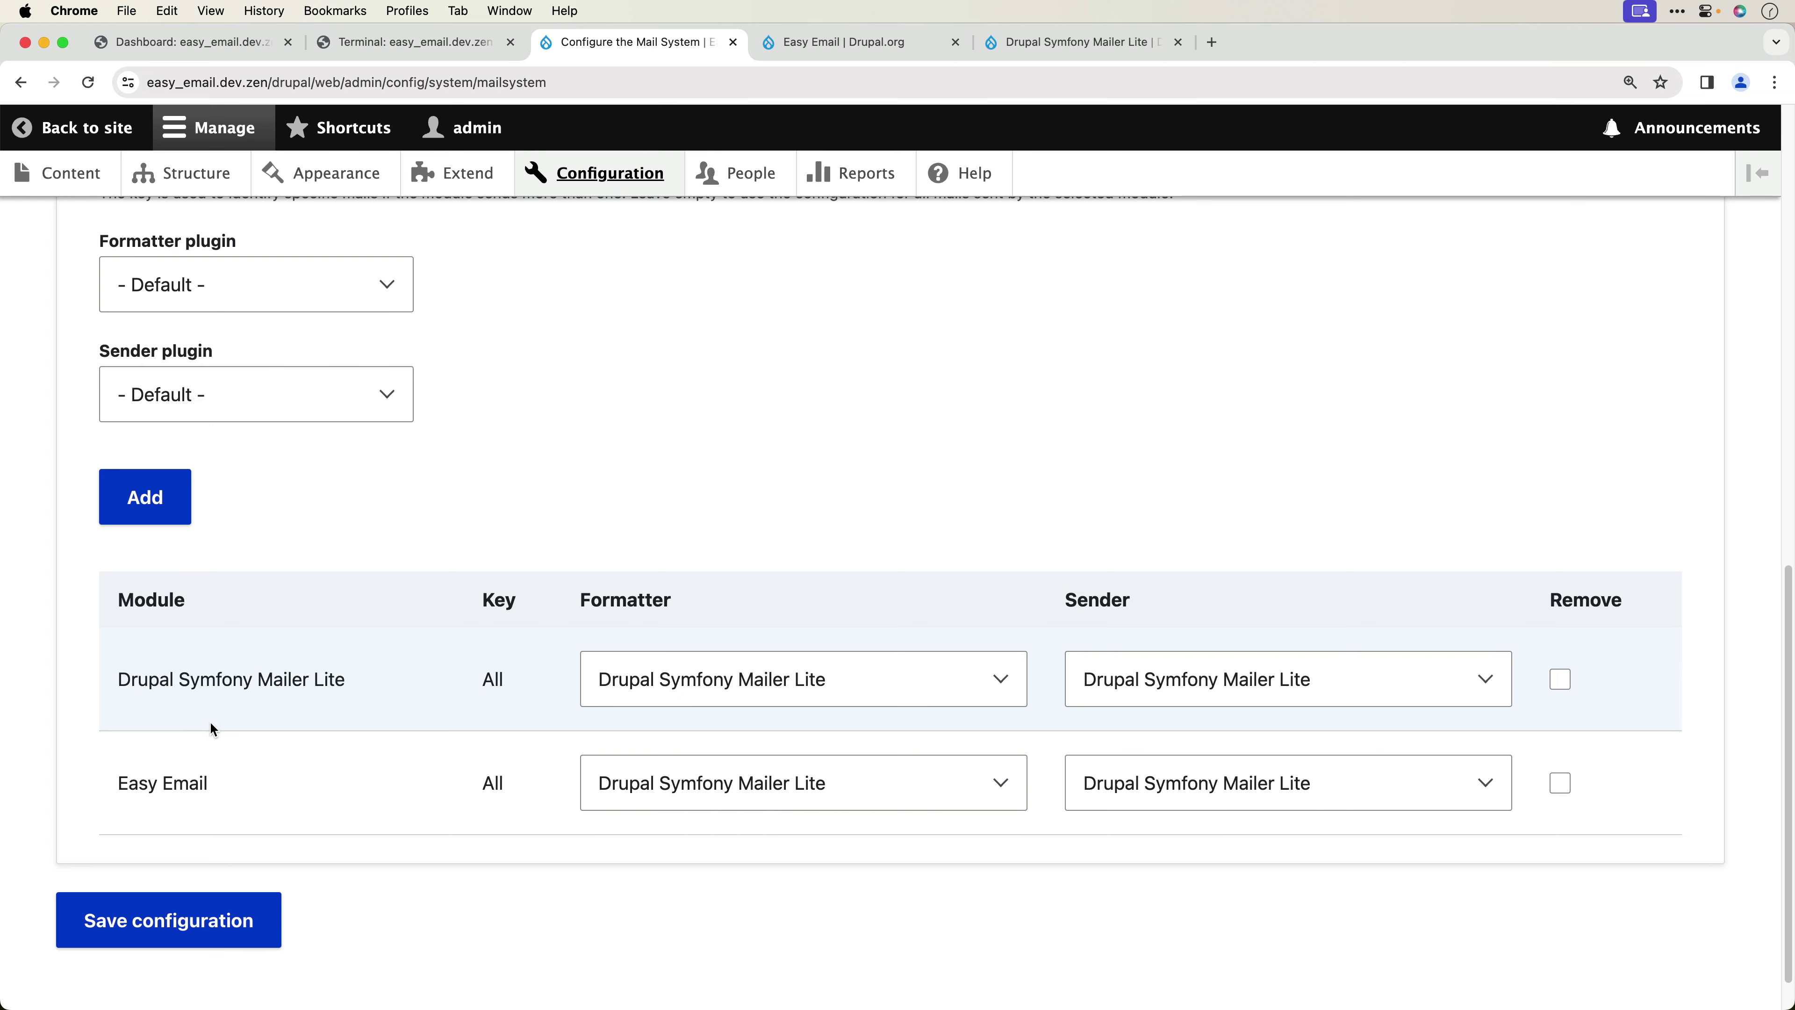
scroll(757, 818, "up", 10)
scroll(756, 818, "up", 2)
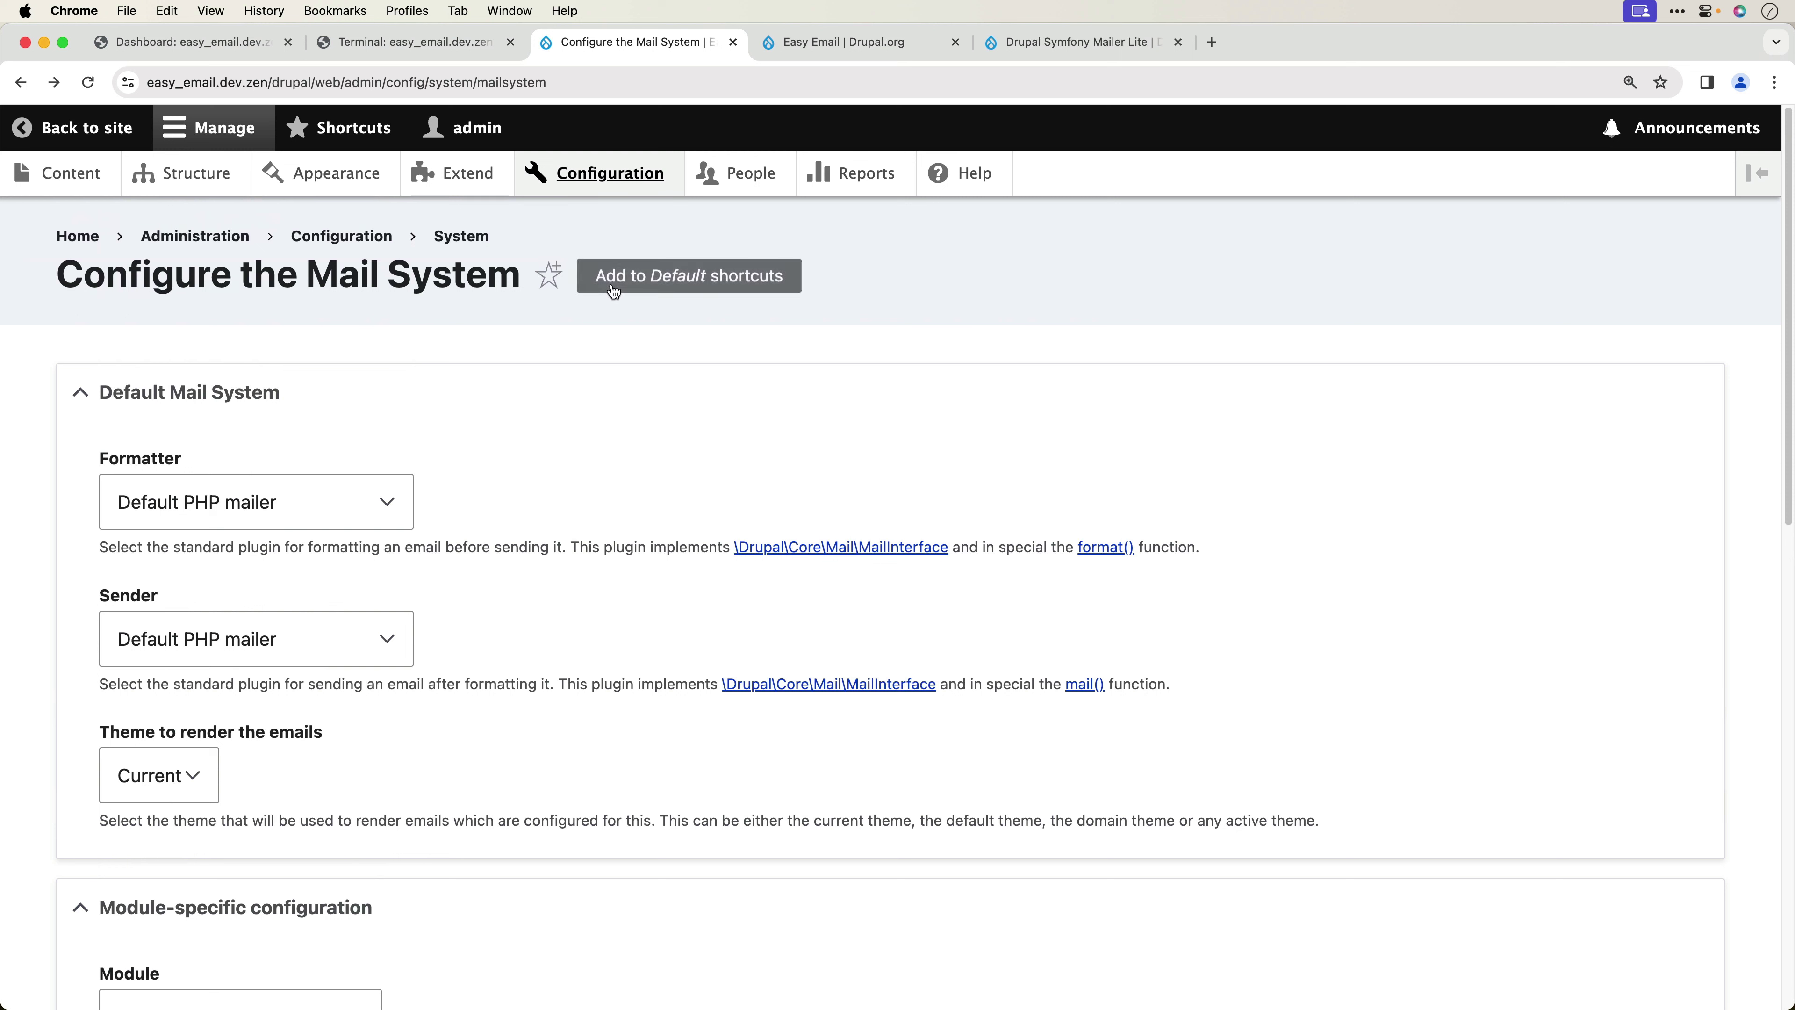
- Open the Email Templates management page in the site's structure administration
left_click(181, 190)
scroll(261, 870, "down", 1)
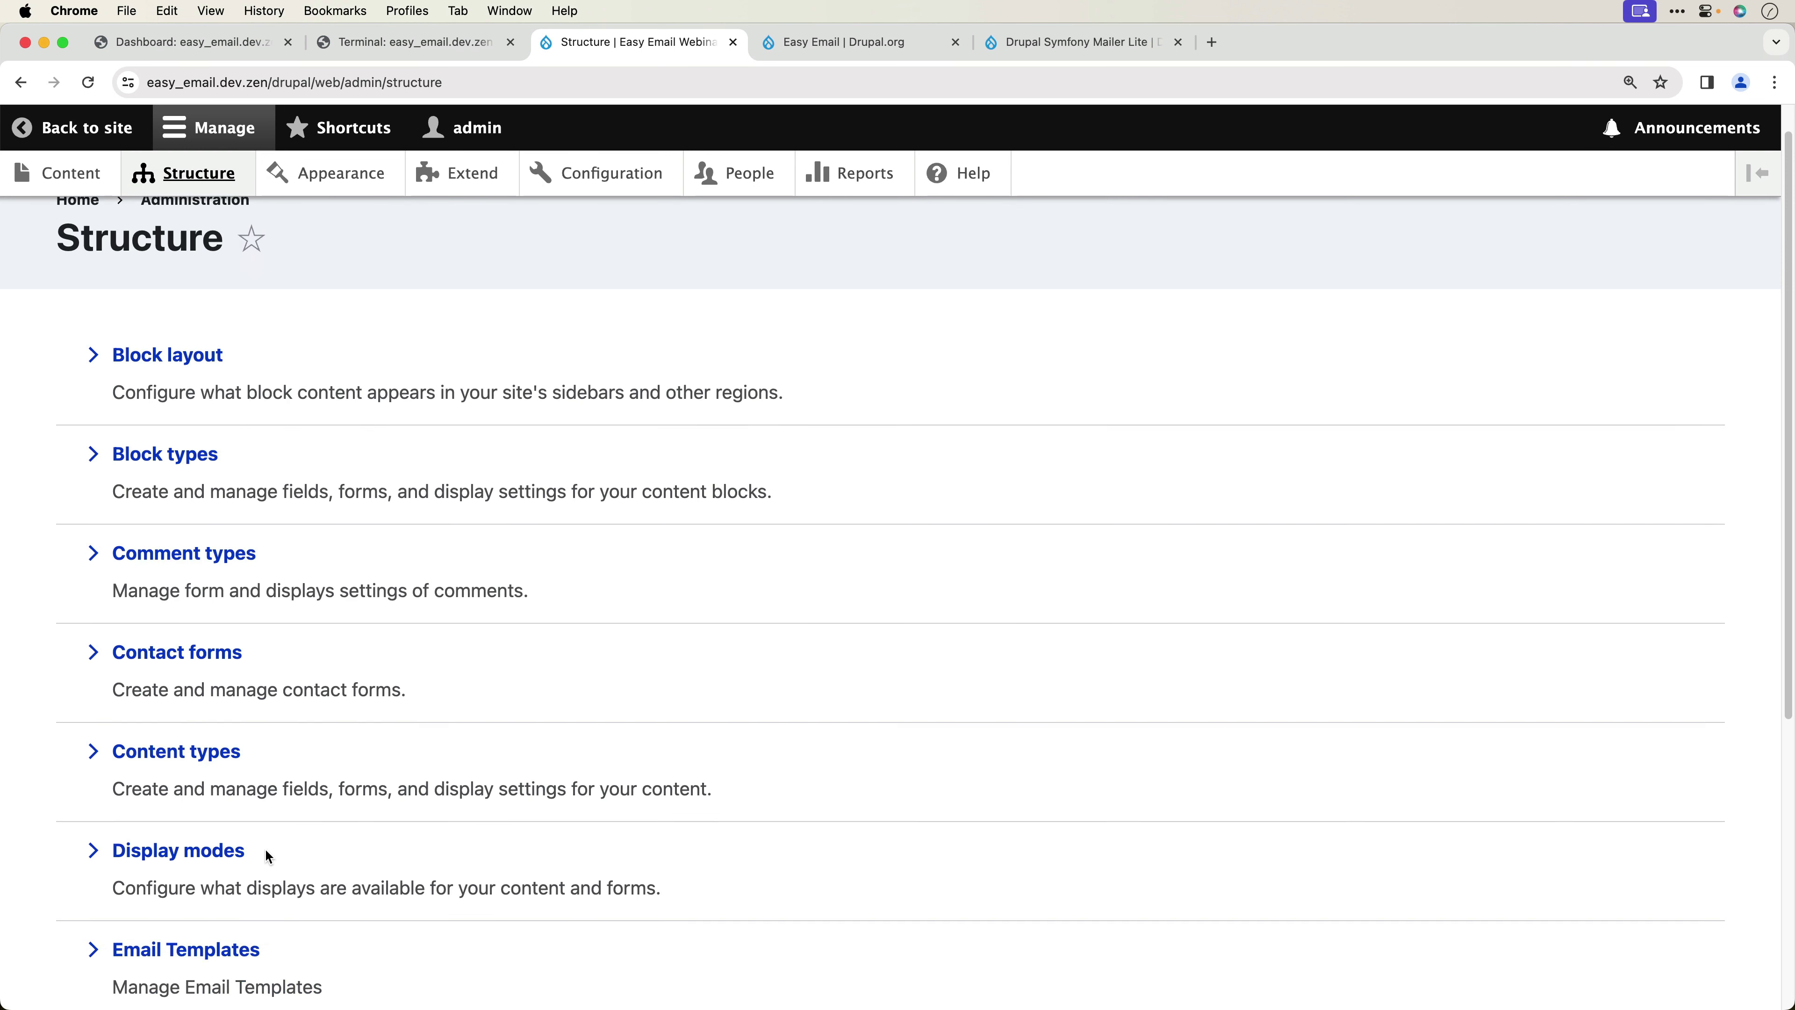
left_click(218, 951)
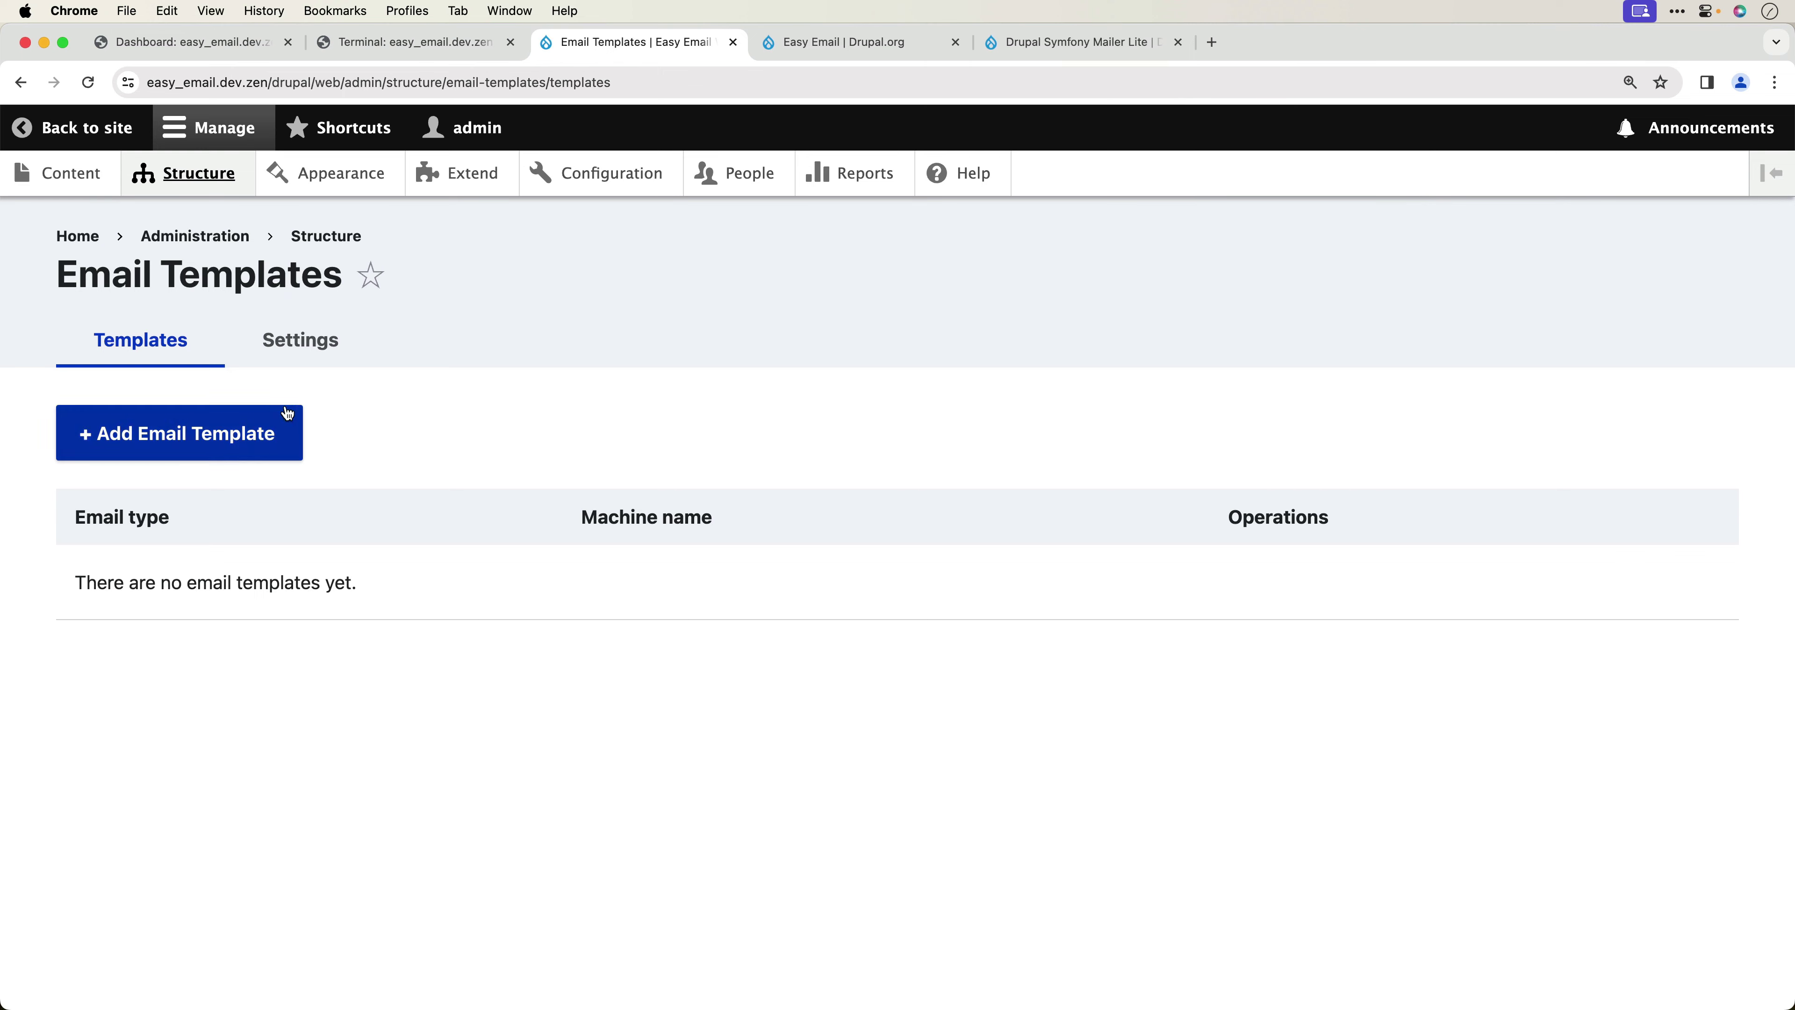
- Create a new email template labelled "Testing" and save it
left_click(195, 436)
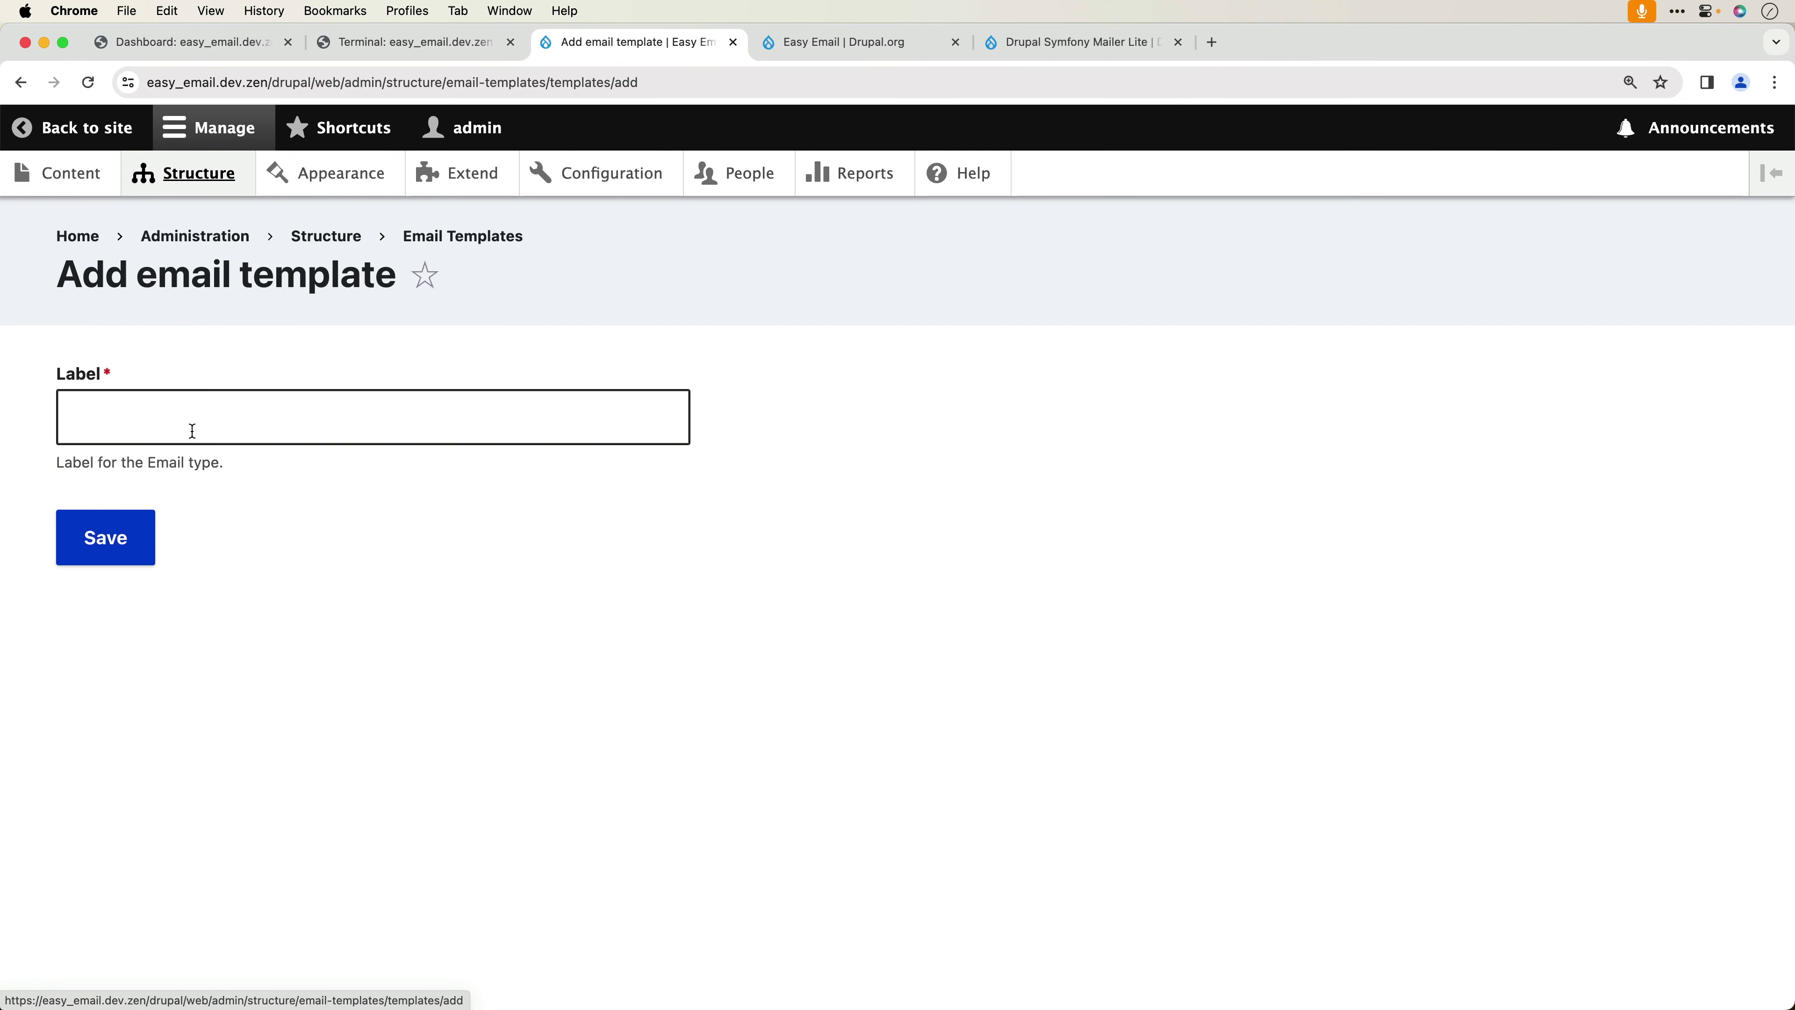
left_click(197, 430)
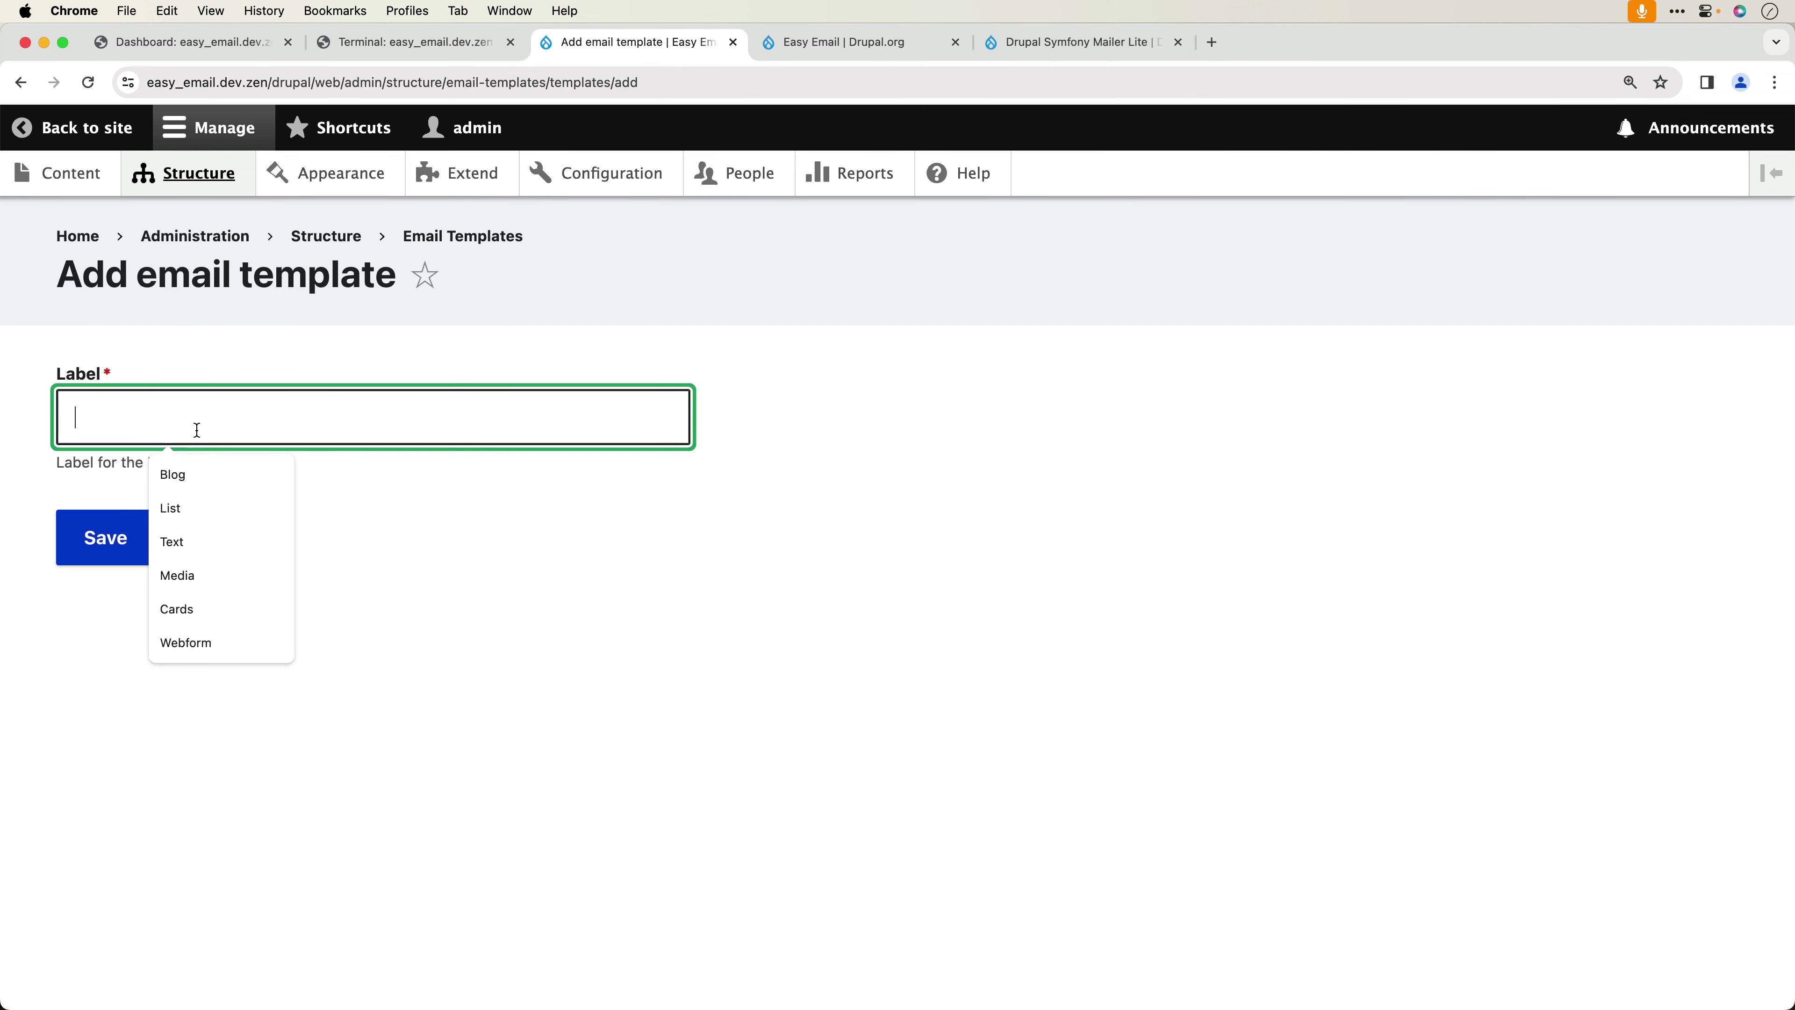
type("Testing")
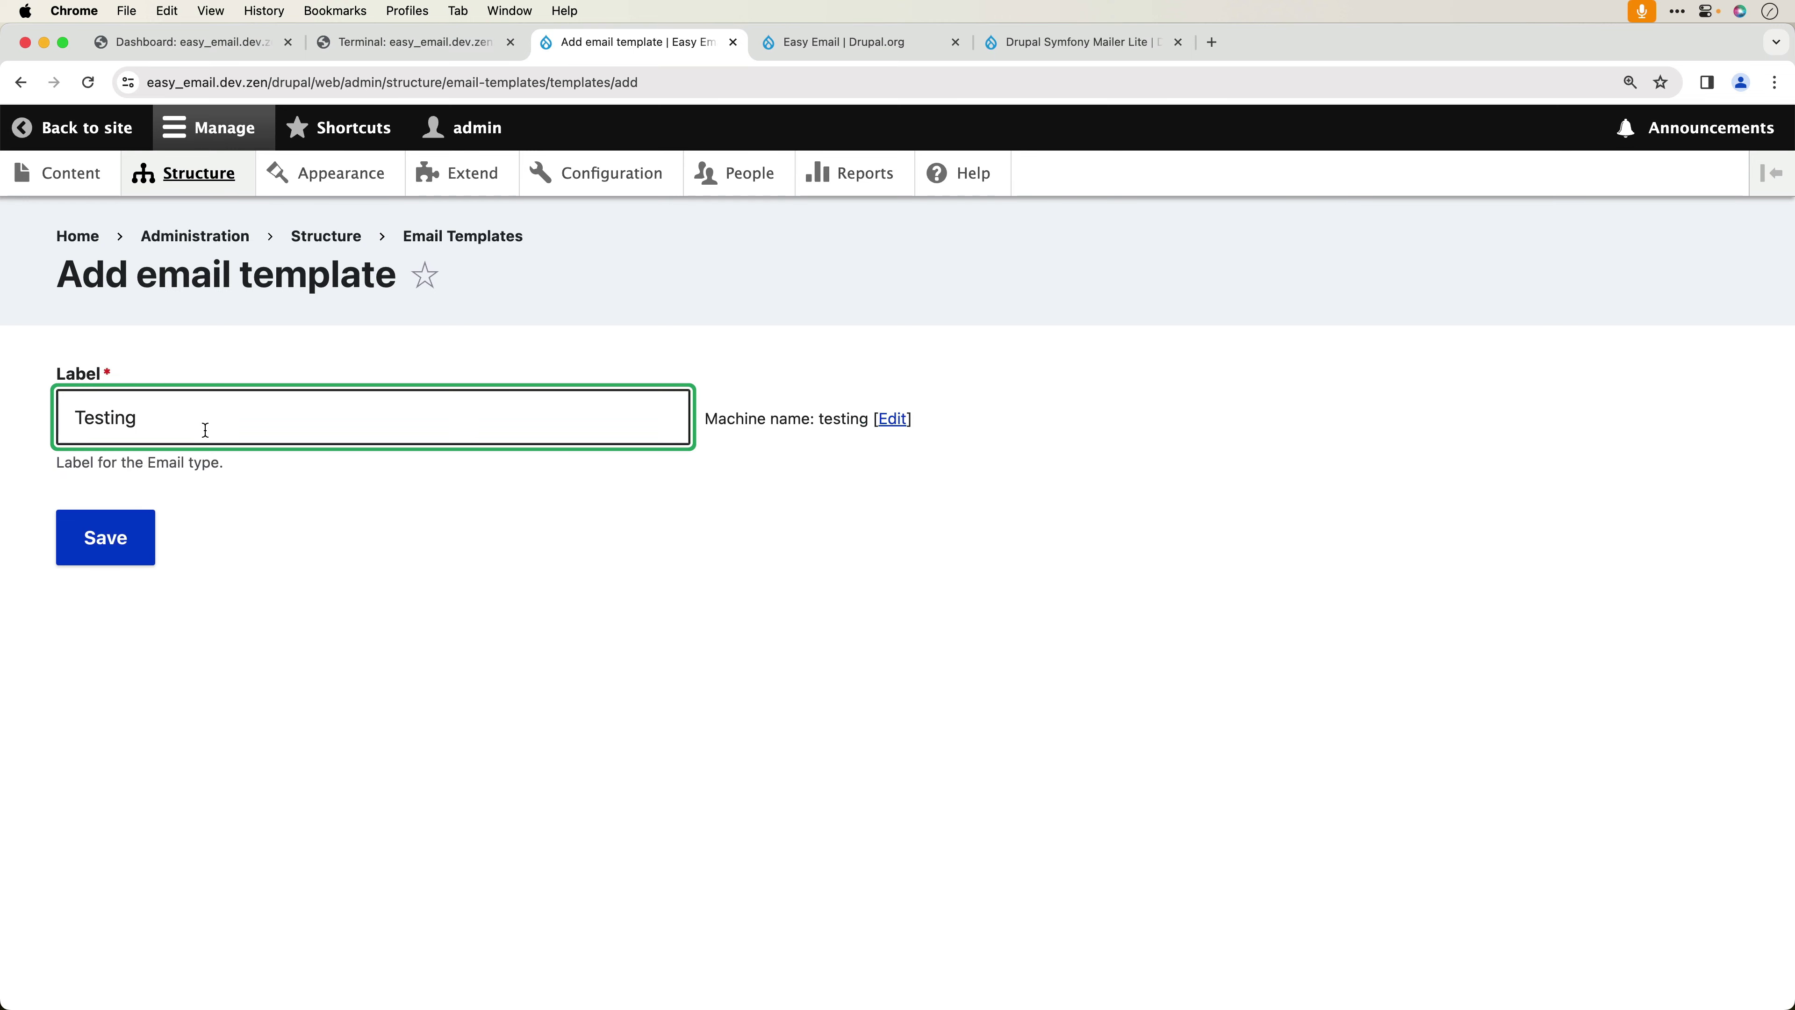
left_click(762, 519)
left_click(115, 544)
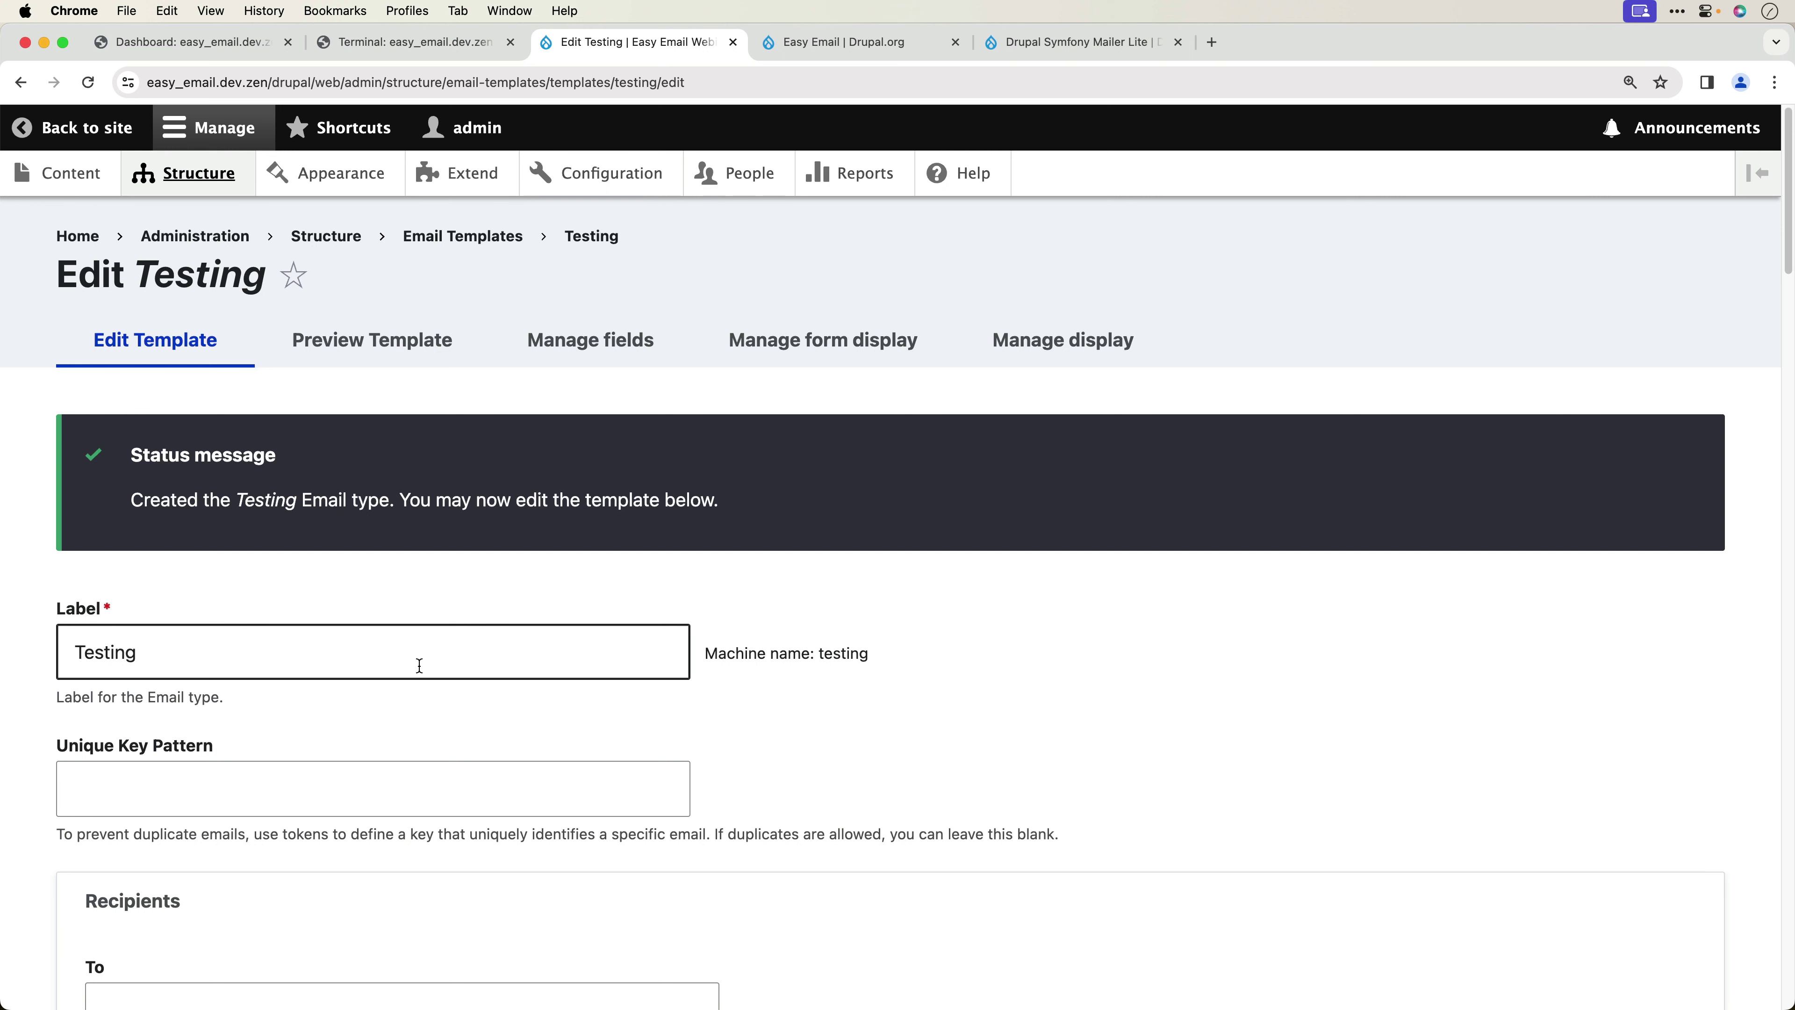
- Look through the Testing template's edit form, from the label and recipients to the sender, content, inbox preview and attachments fields
scroll(420, 666, "down", 1)
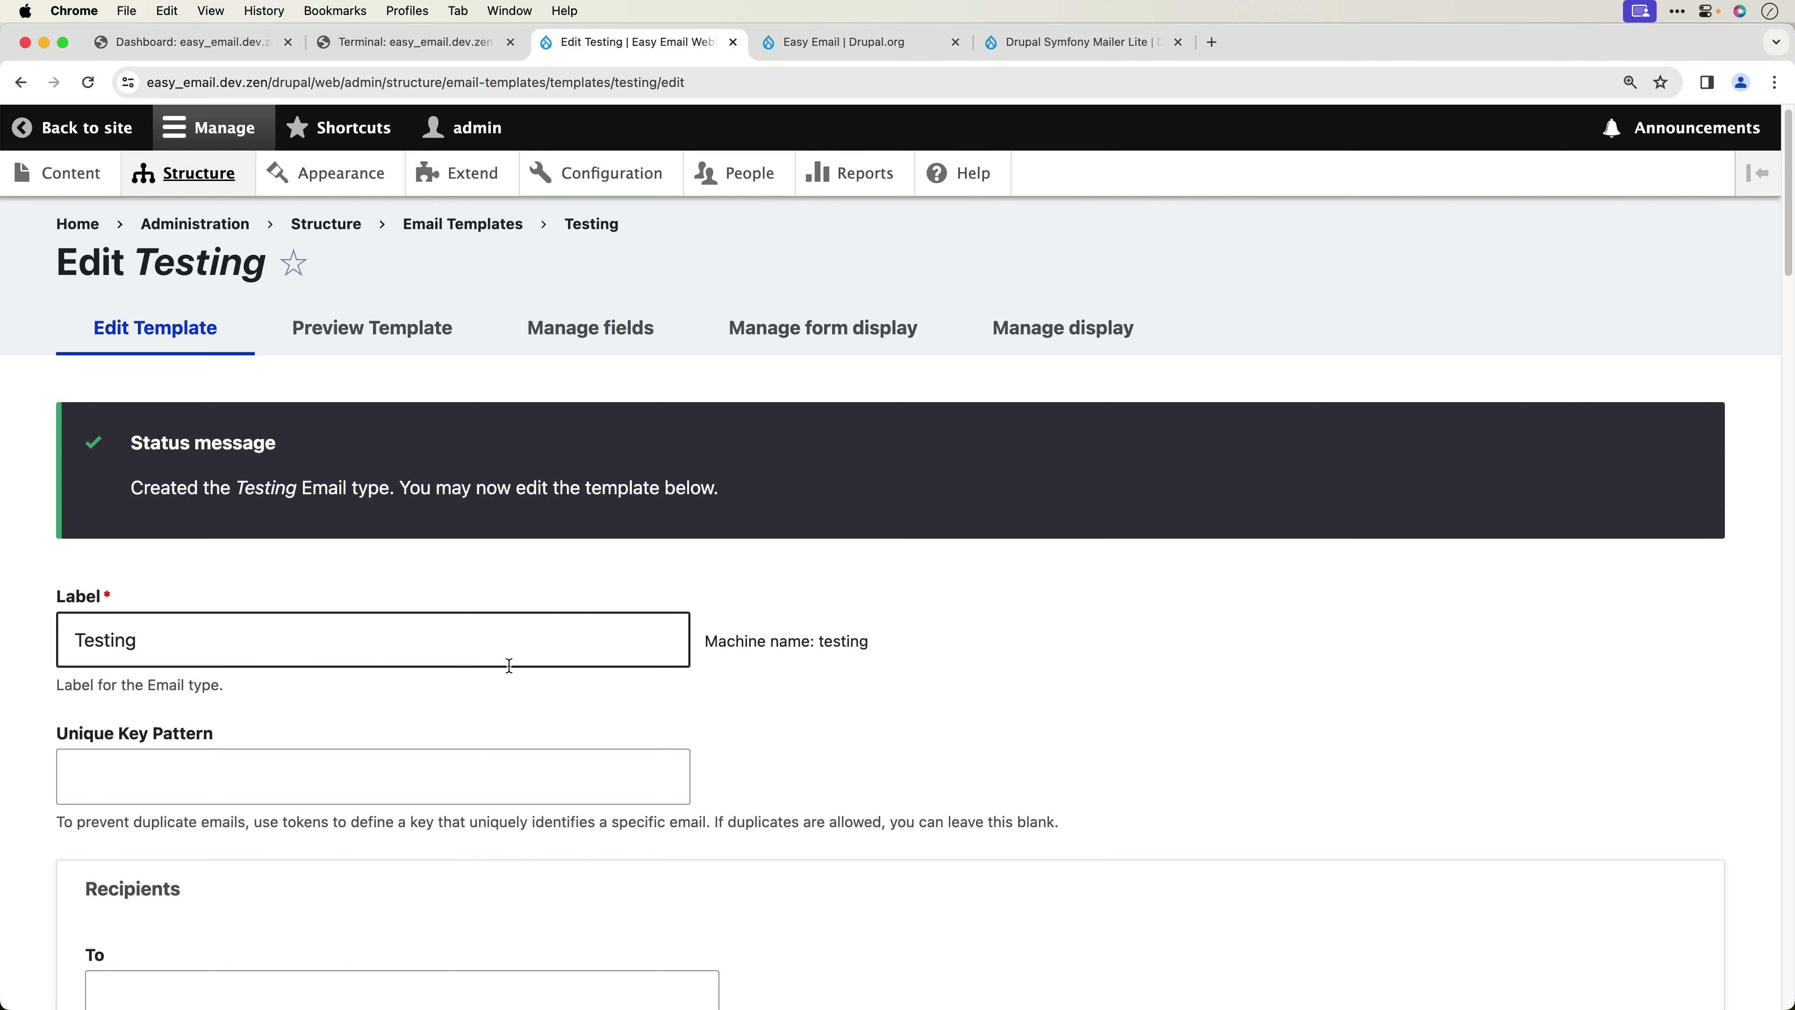
scroll(504, 666, "down", 2)
scroll(564, 676, "down", 3)
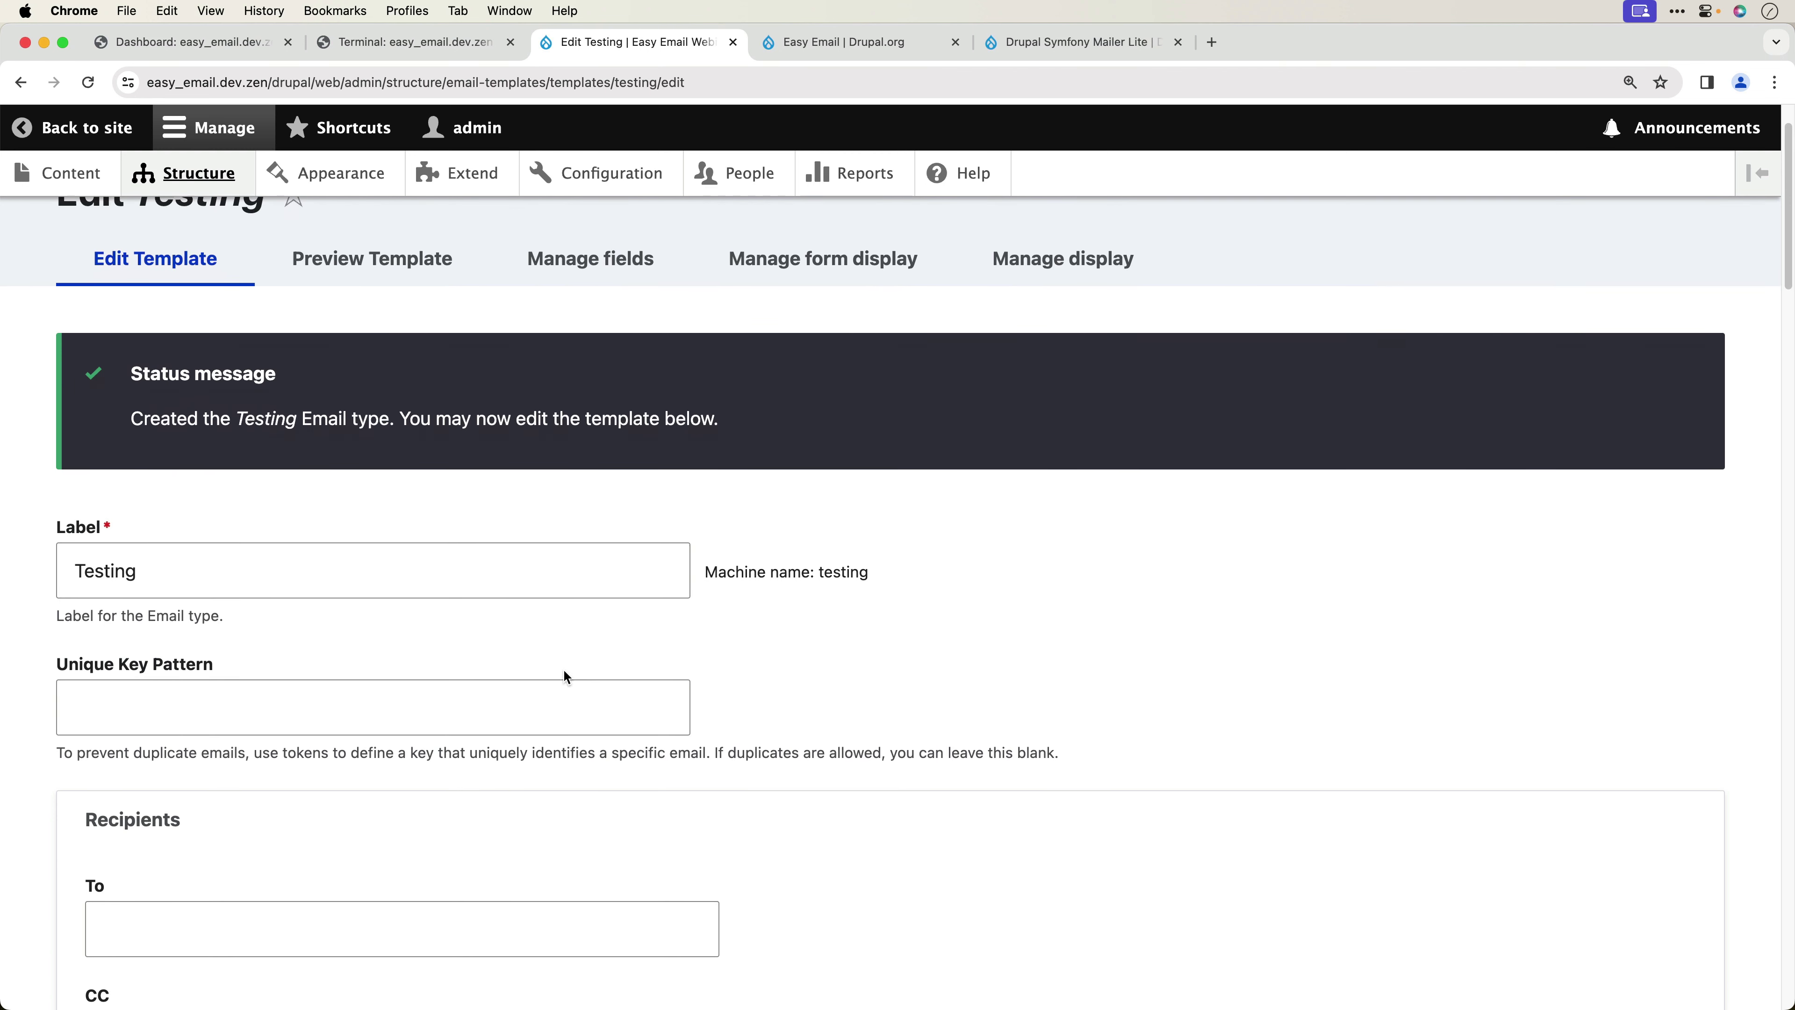
left_click(344, 517)
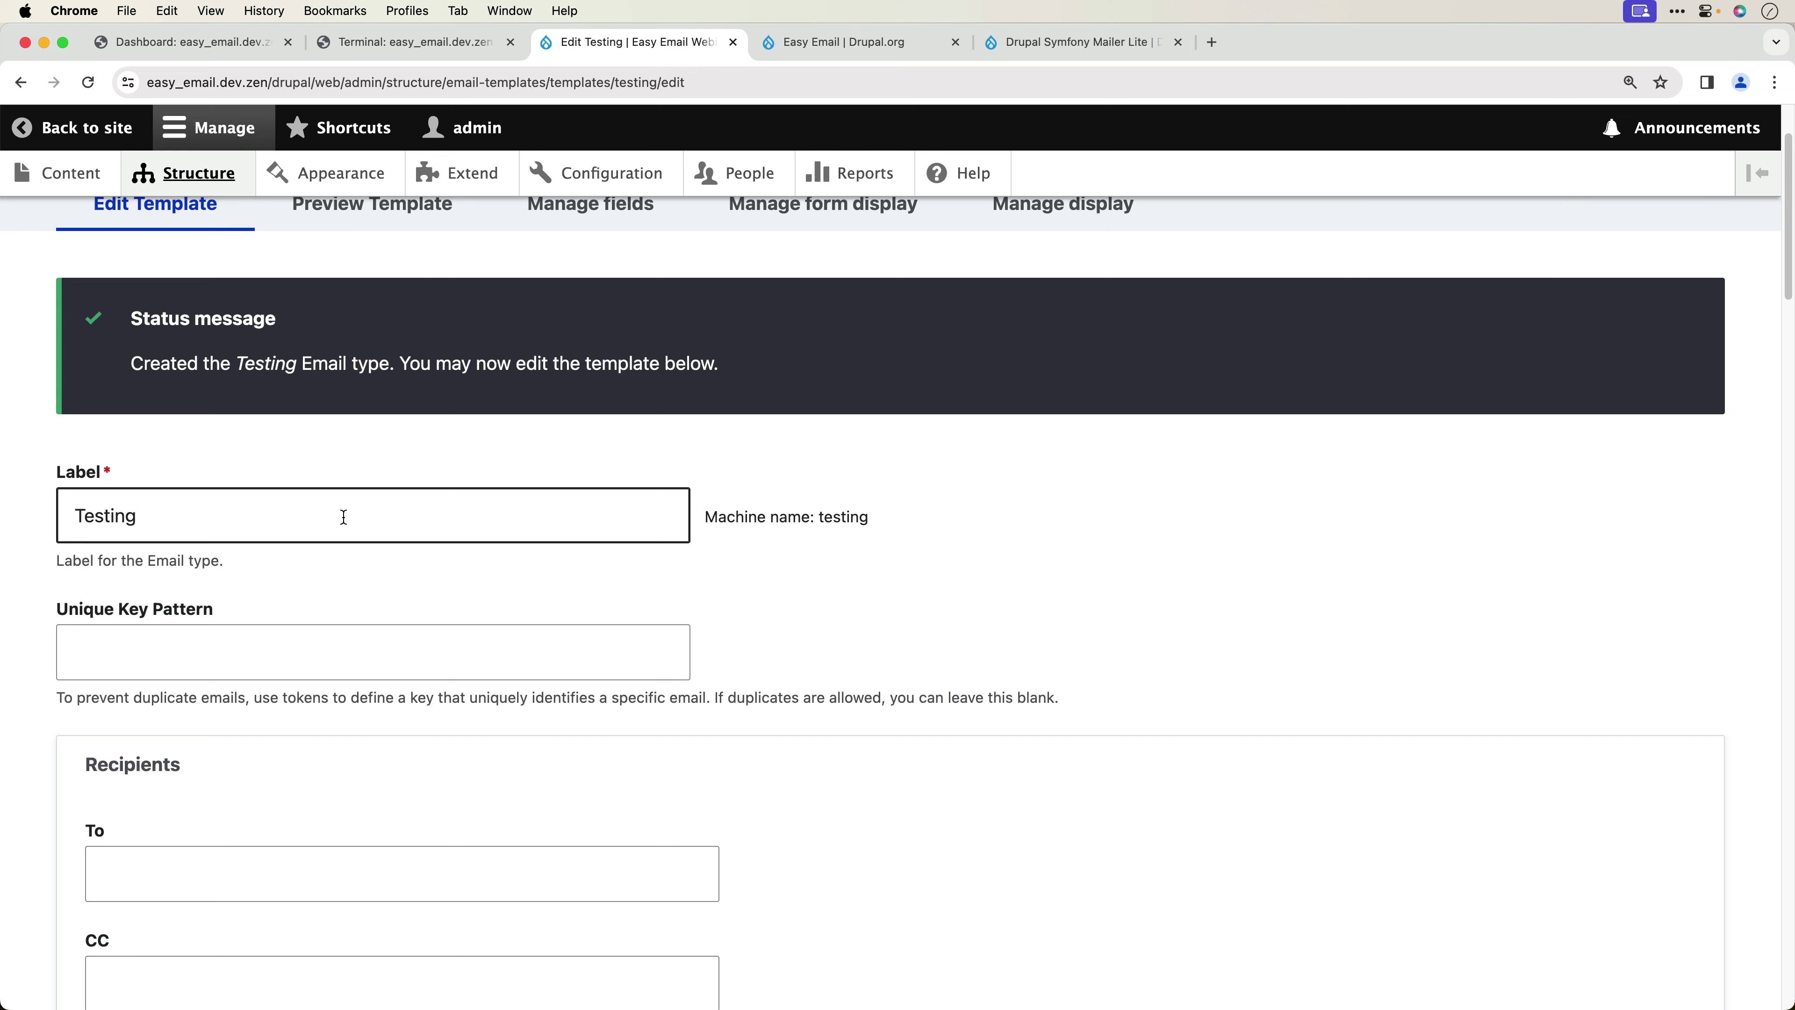
scroll(353, 509, "down", 20)
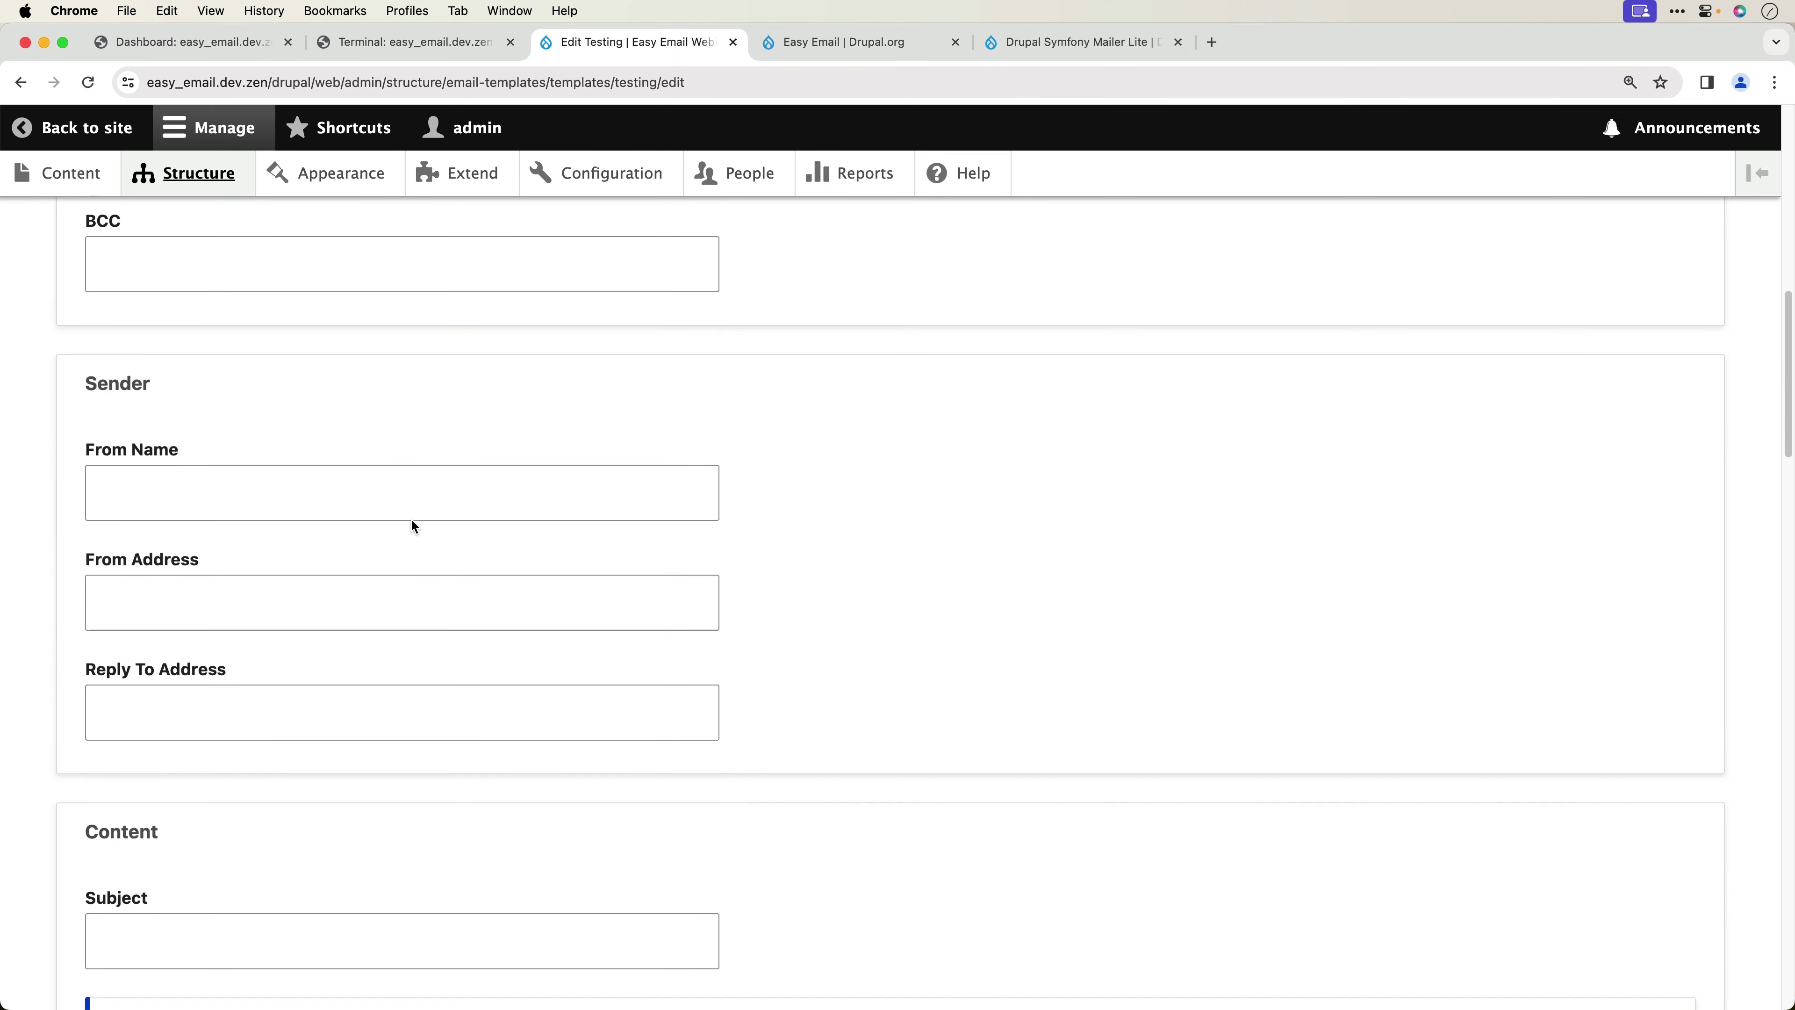
scroll(412, 521, "down", 20)
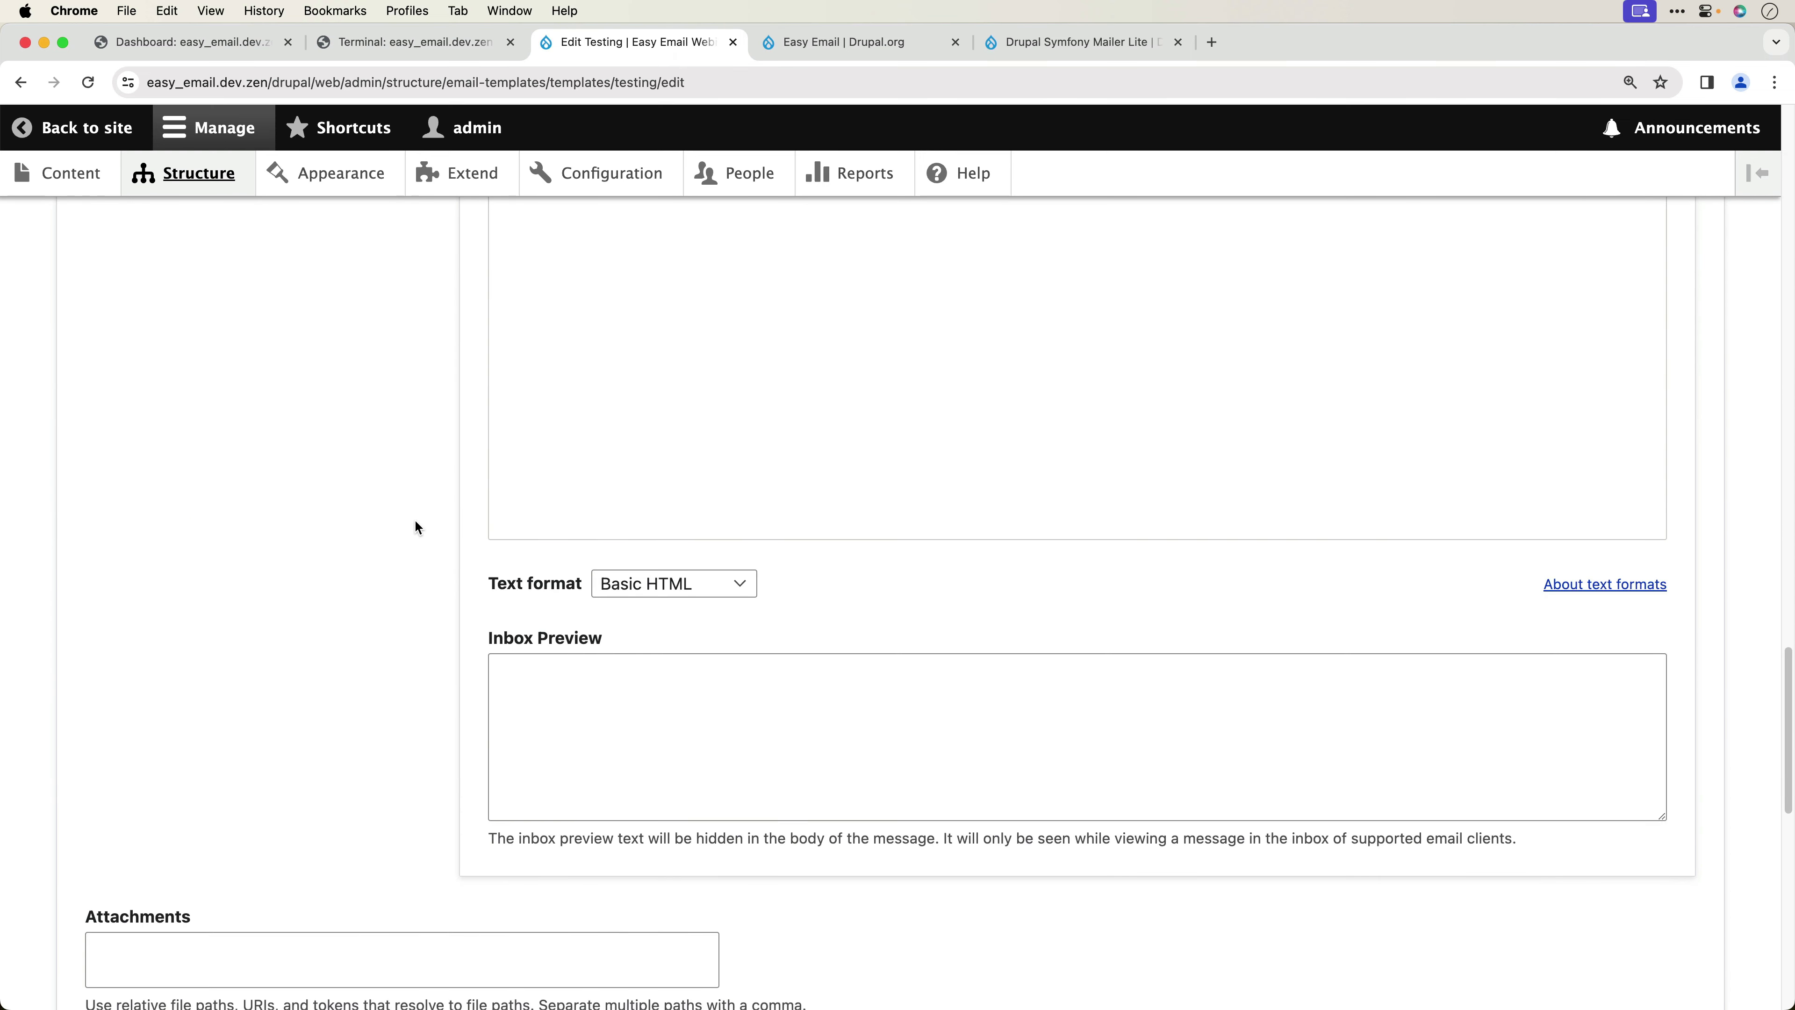
scroll(415, 521, "up", 20)
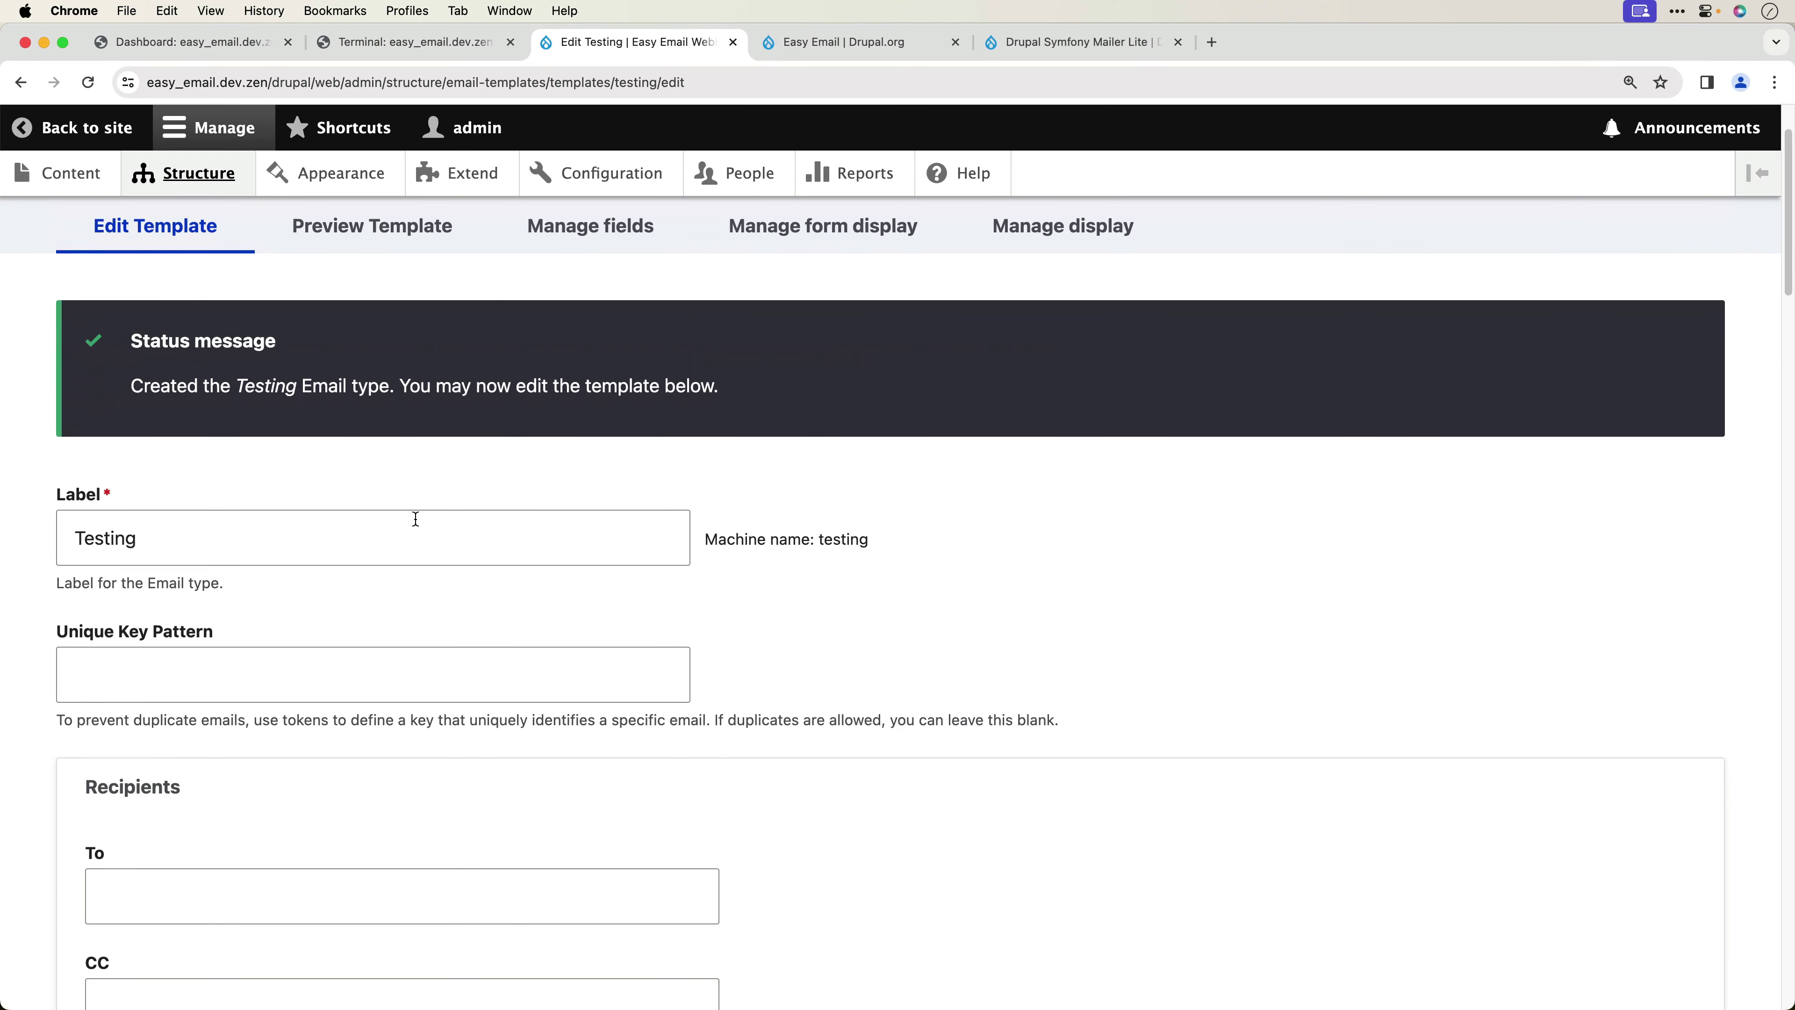
left_click(416, 518)
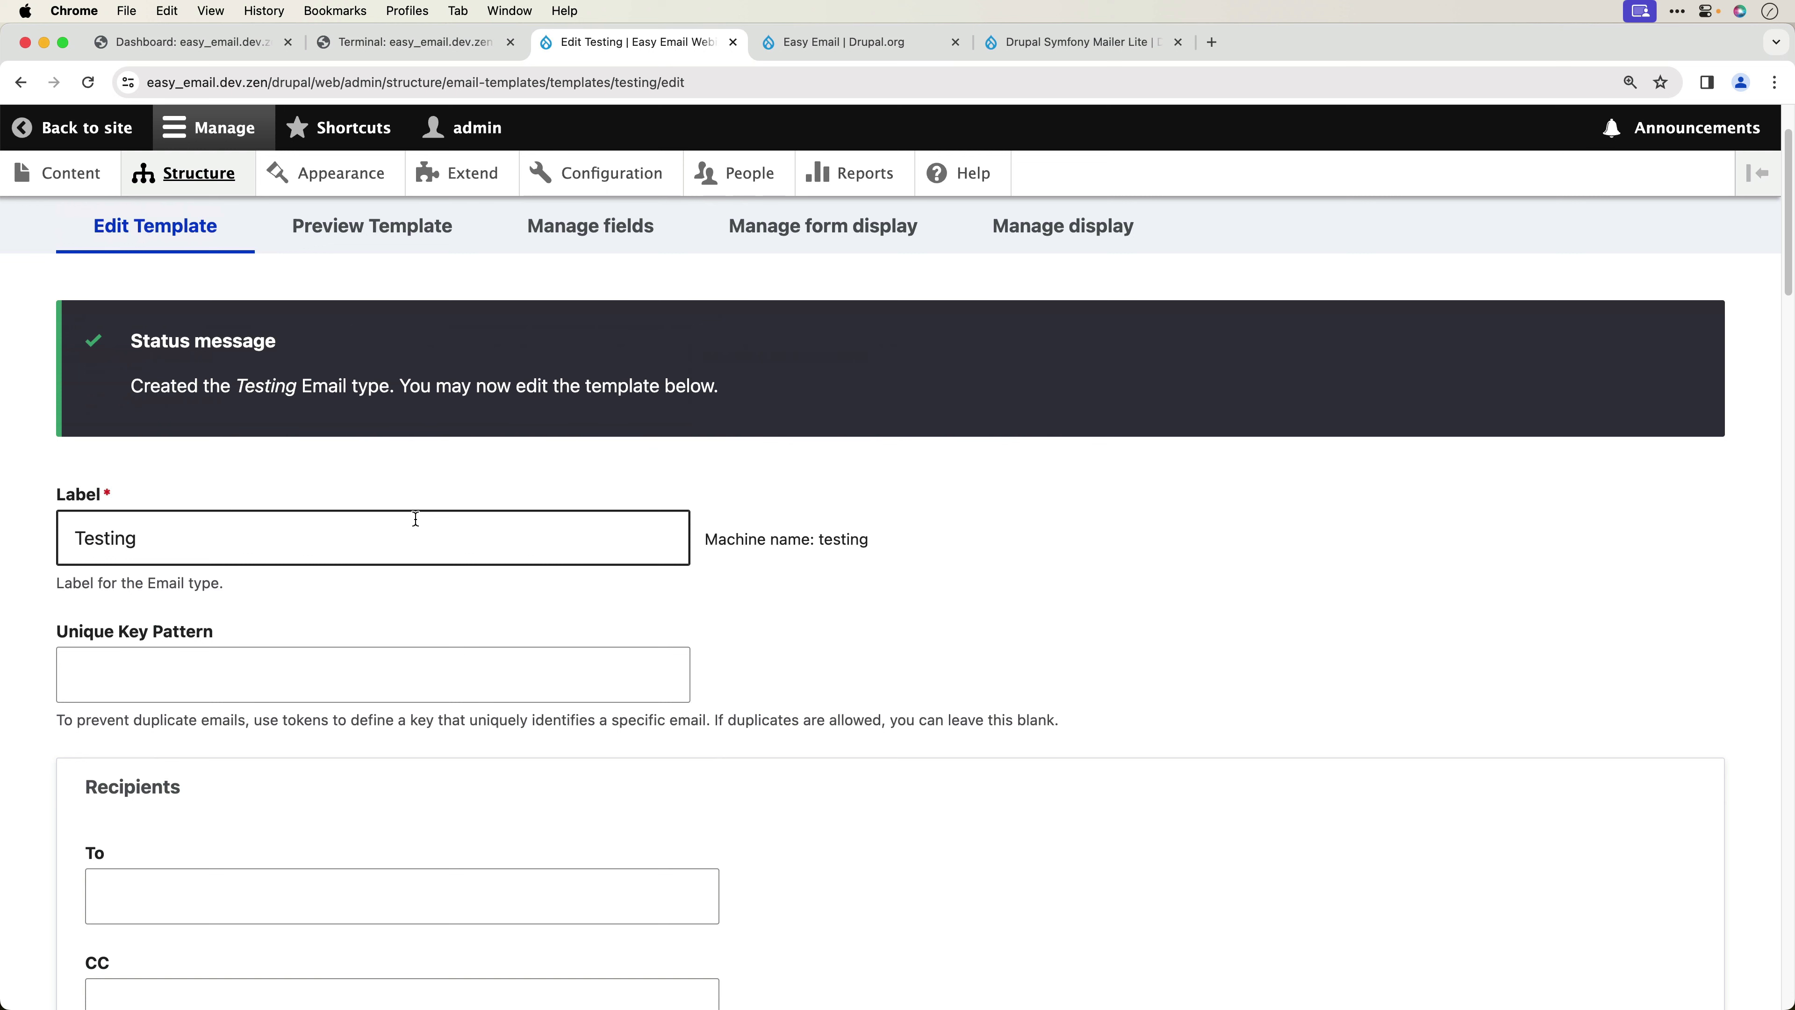
left_click(473, 612)
- Enter the recipient's email address in the Testing template's To field
scroll(487, 606, "down", 3)
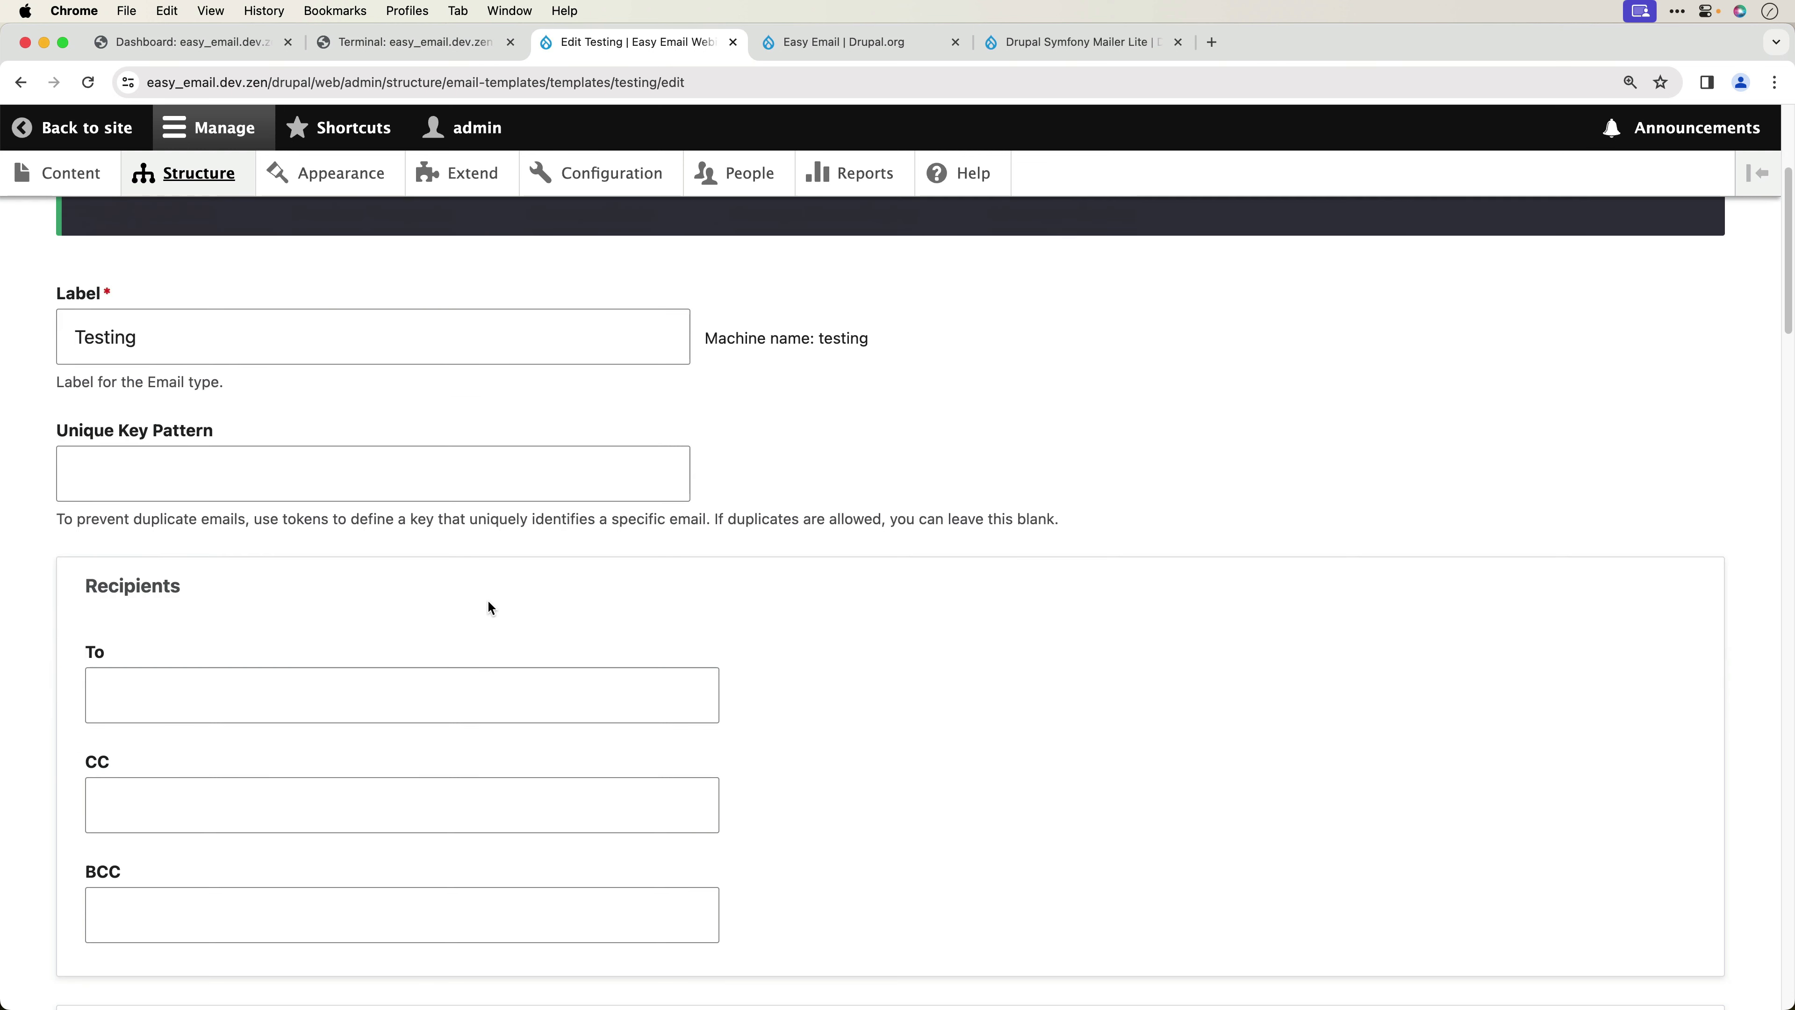
left_click(307, 701)
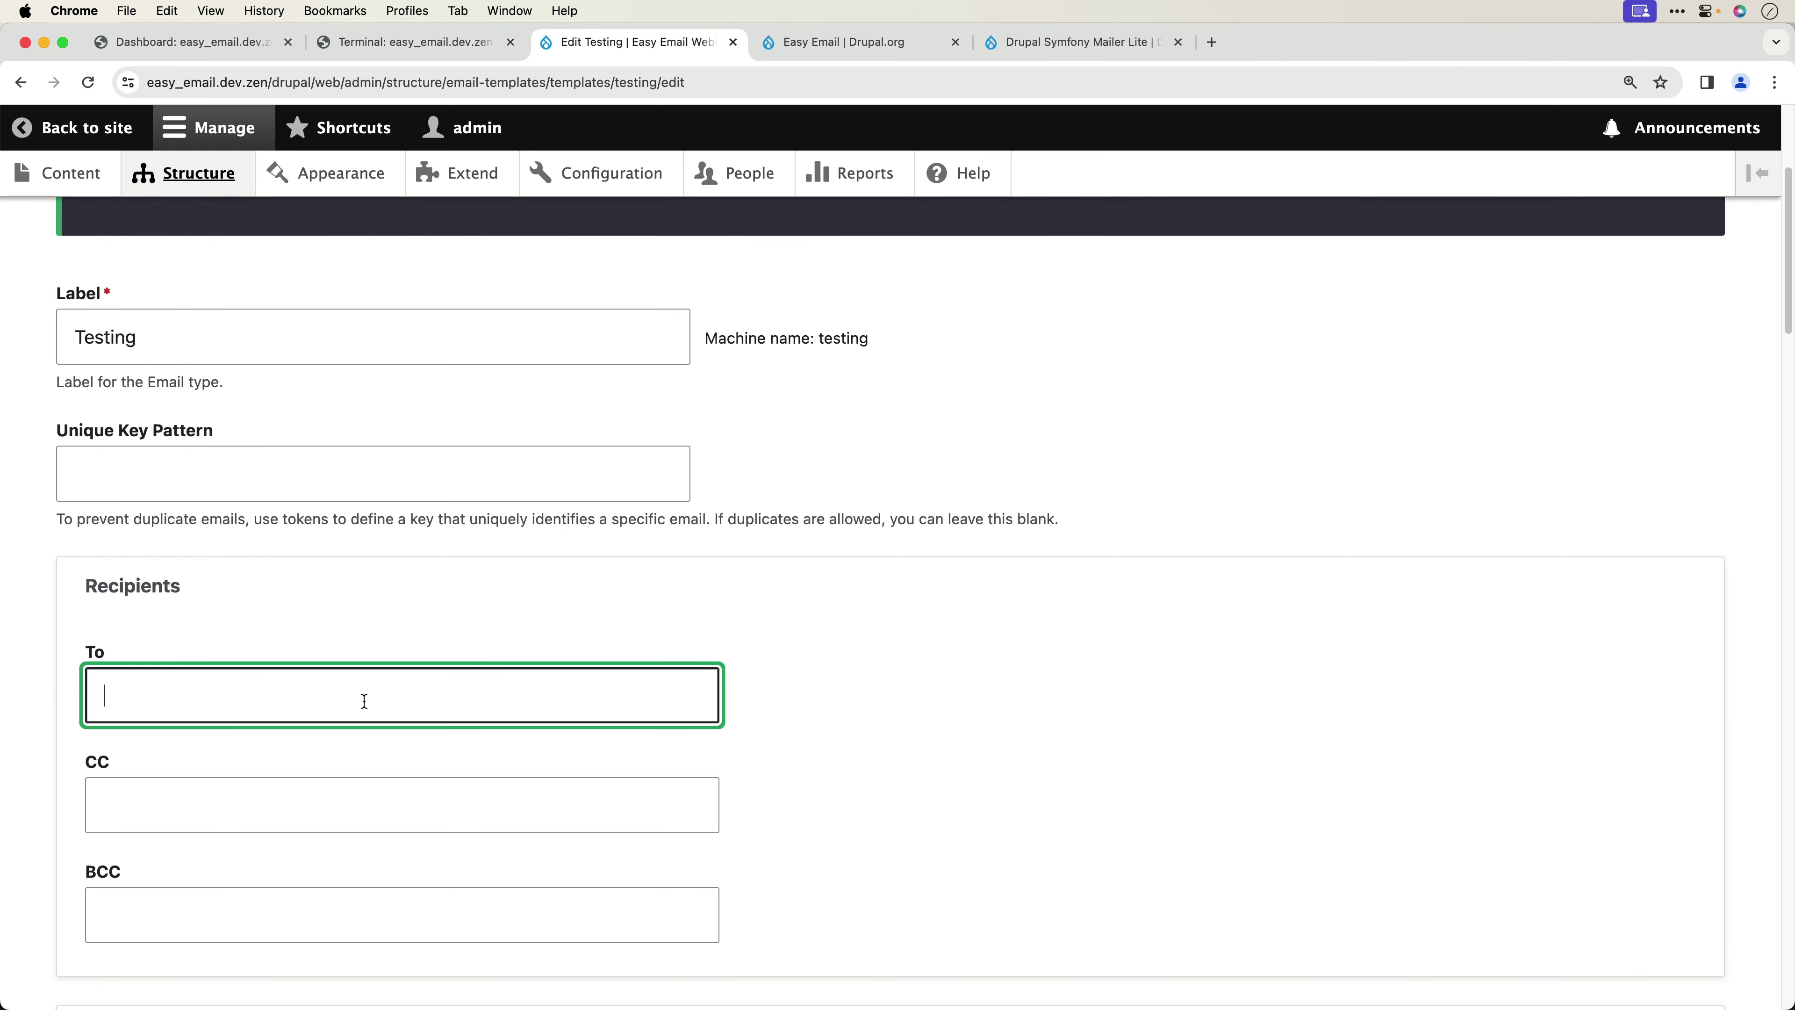
type("wayne@example.com")
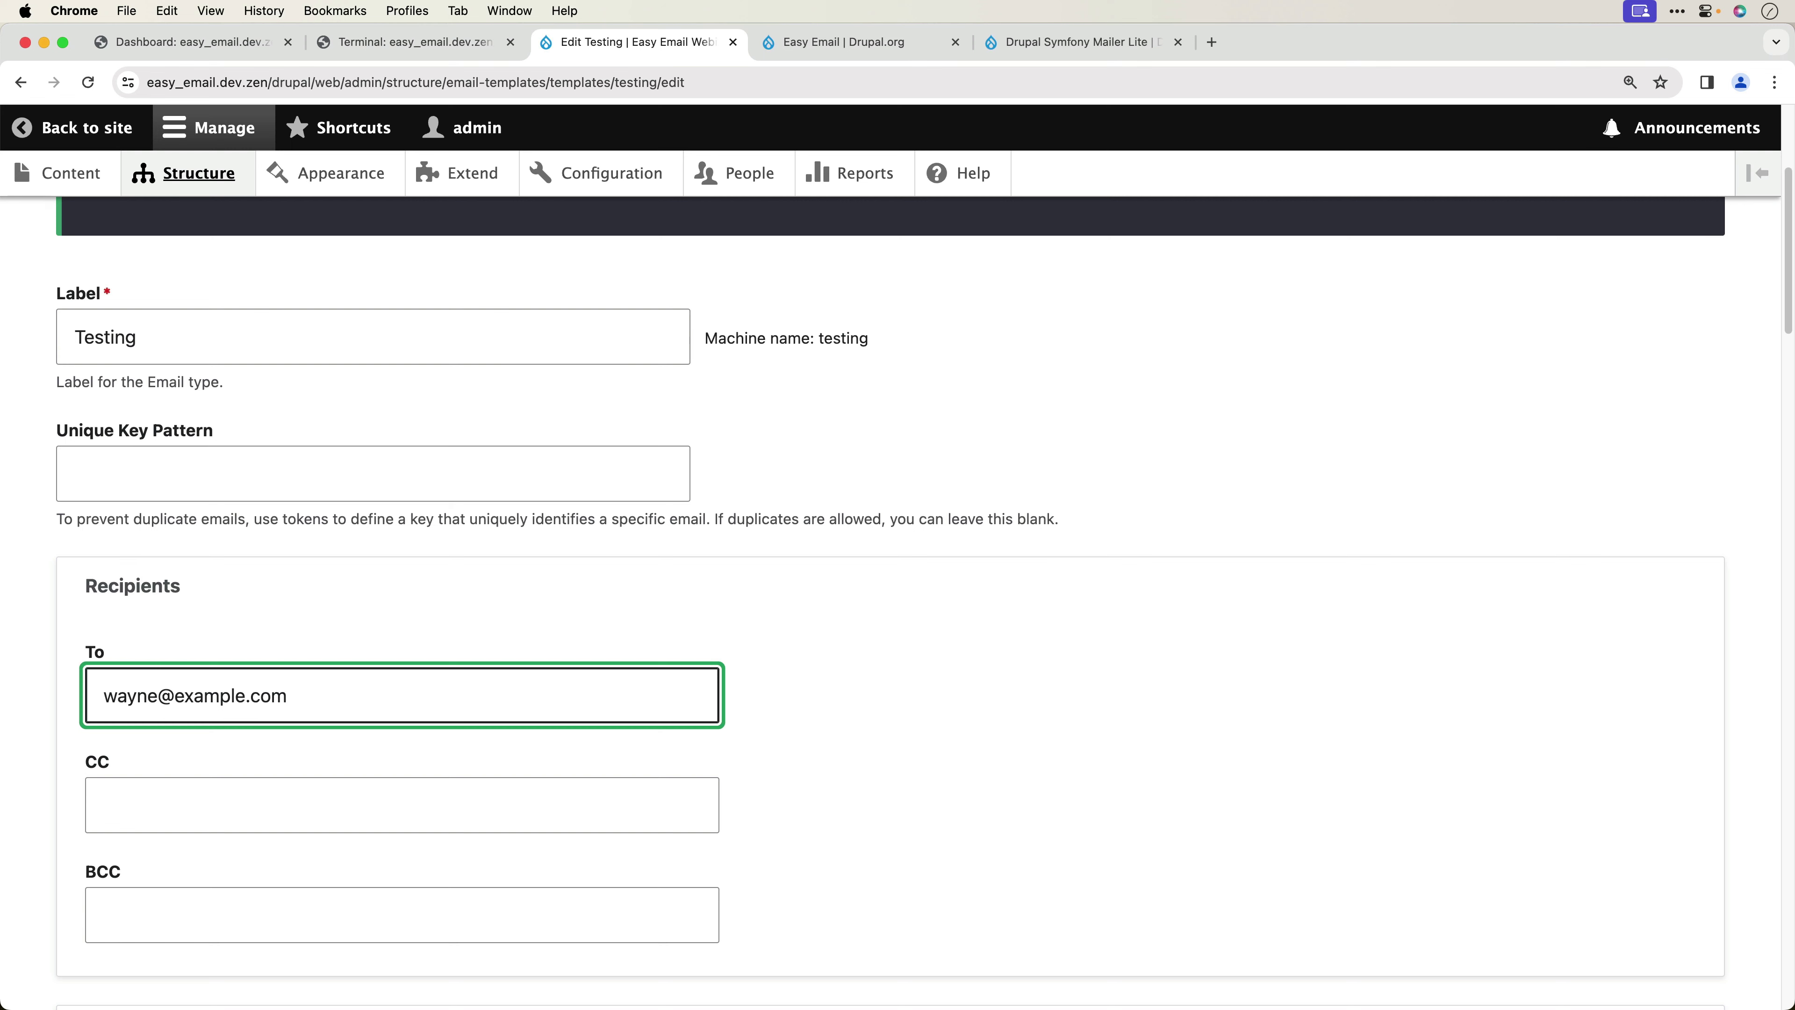
- Review the template's Unique Key Pattern, CC, BCC and sender fields, leaving them blank
left_click(152, 456)
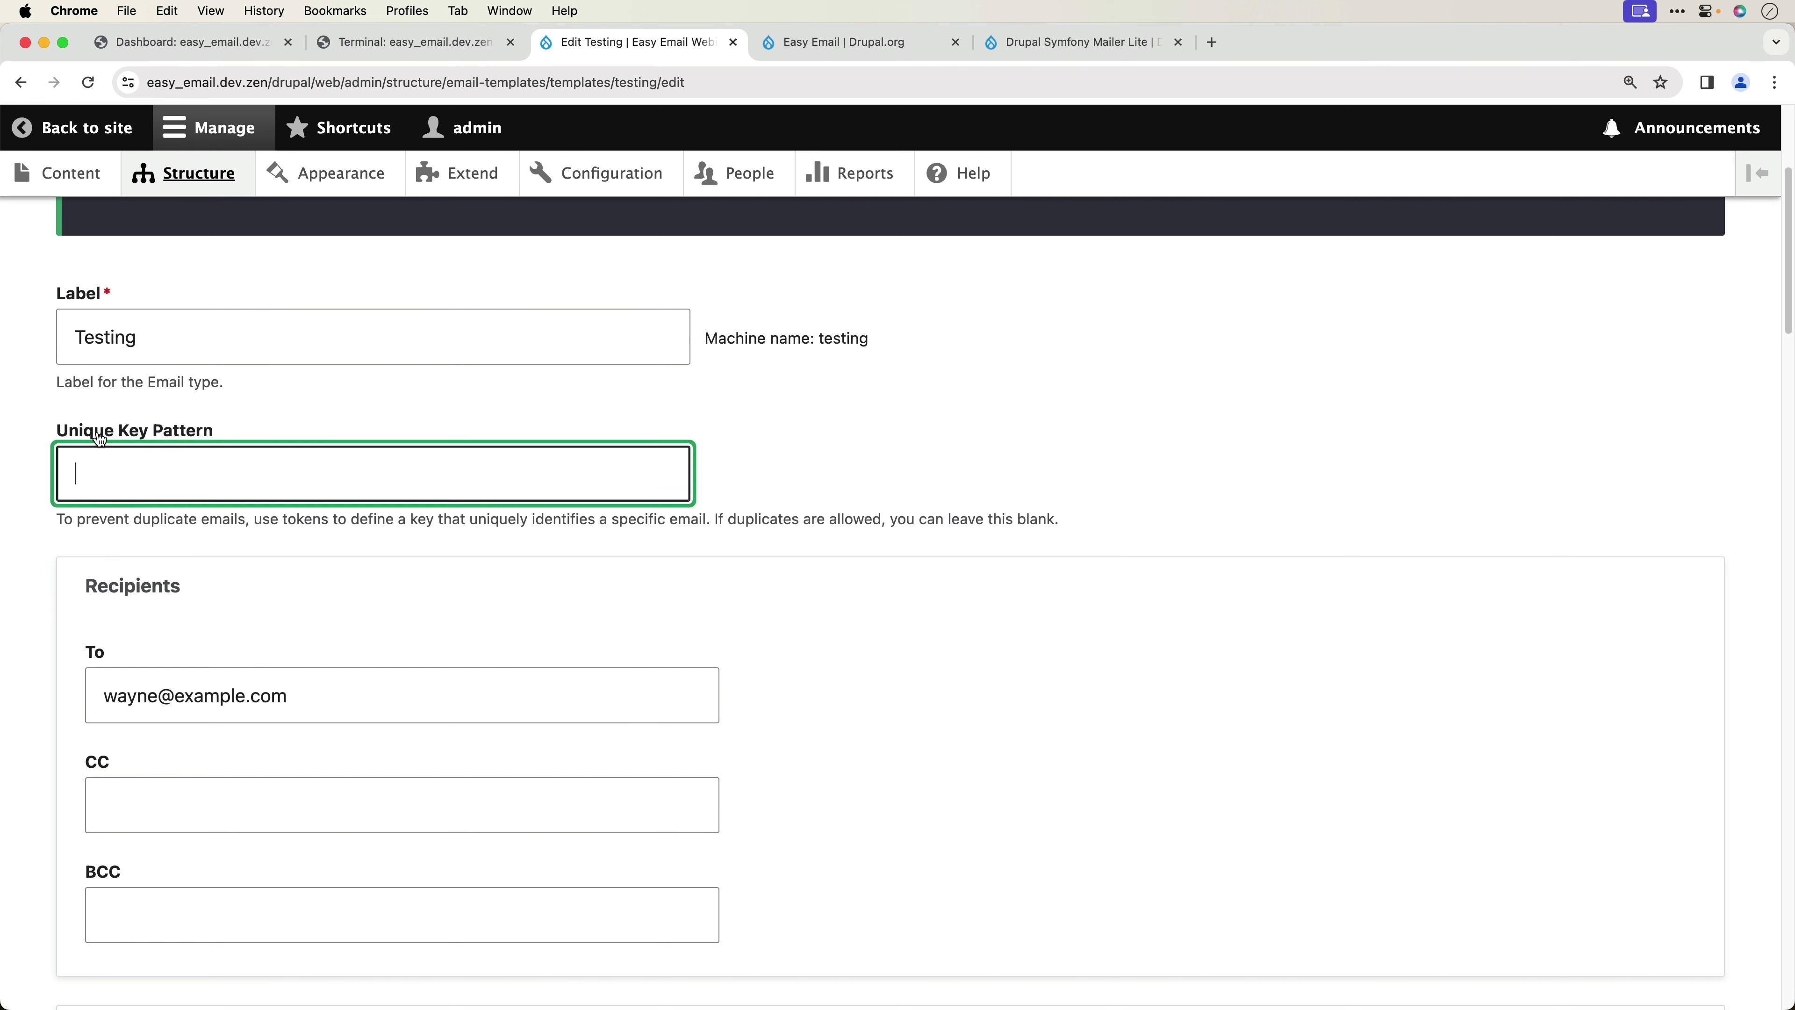
left_click(835, 477)
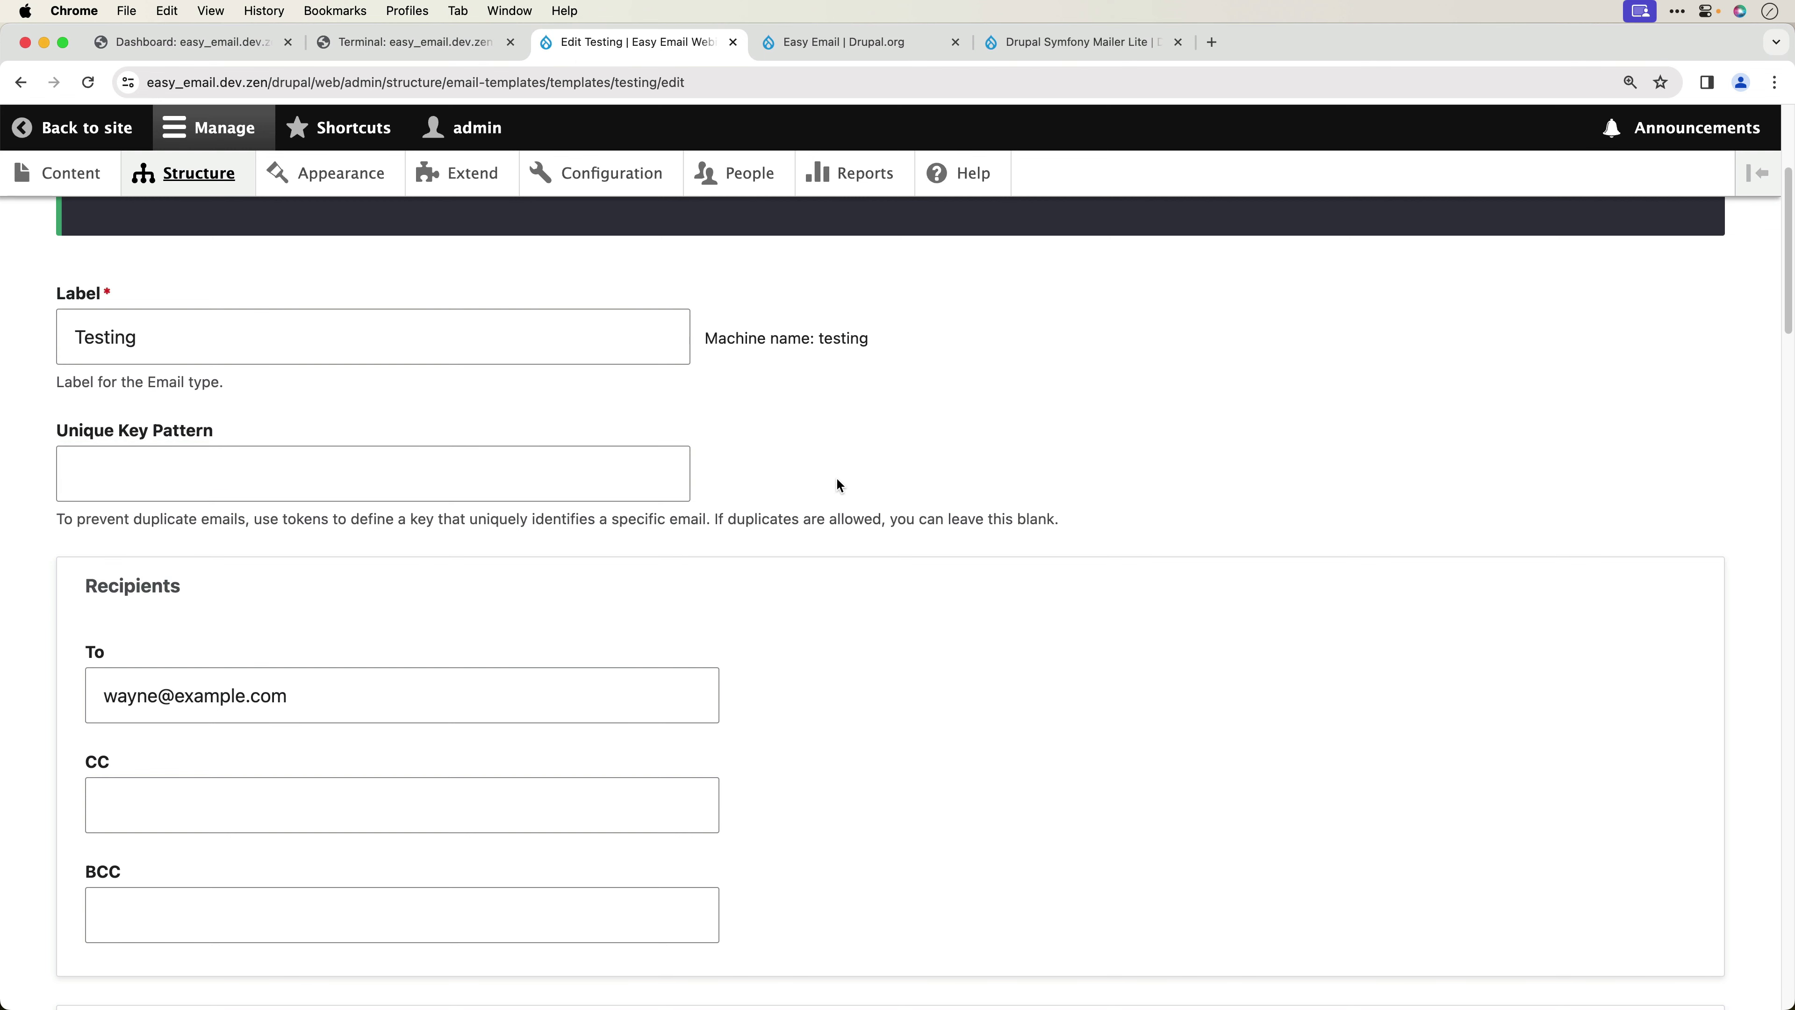
scroll(809, 608, "down", 5)
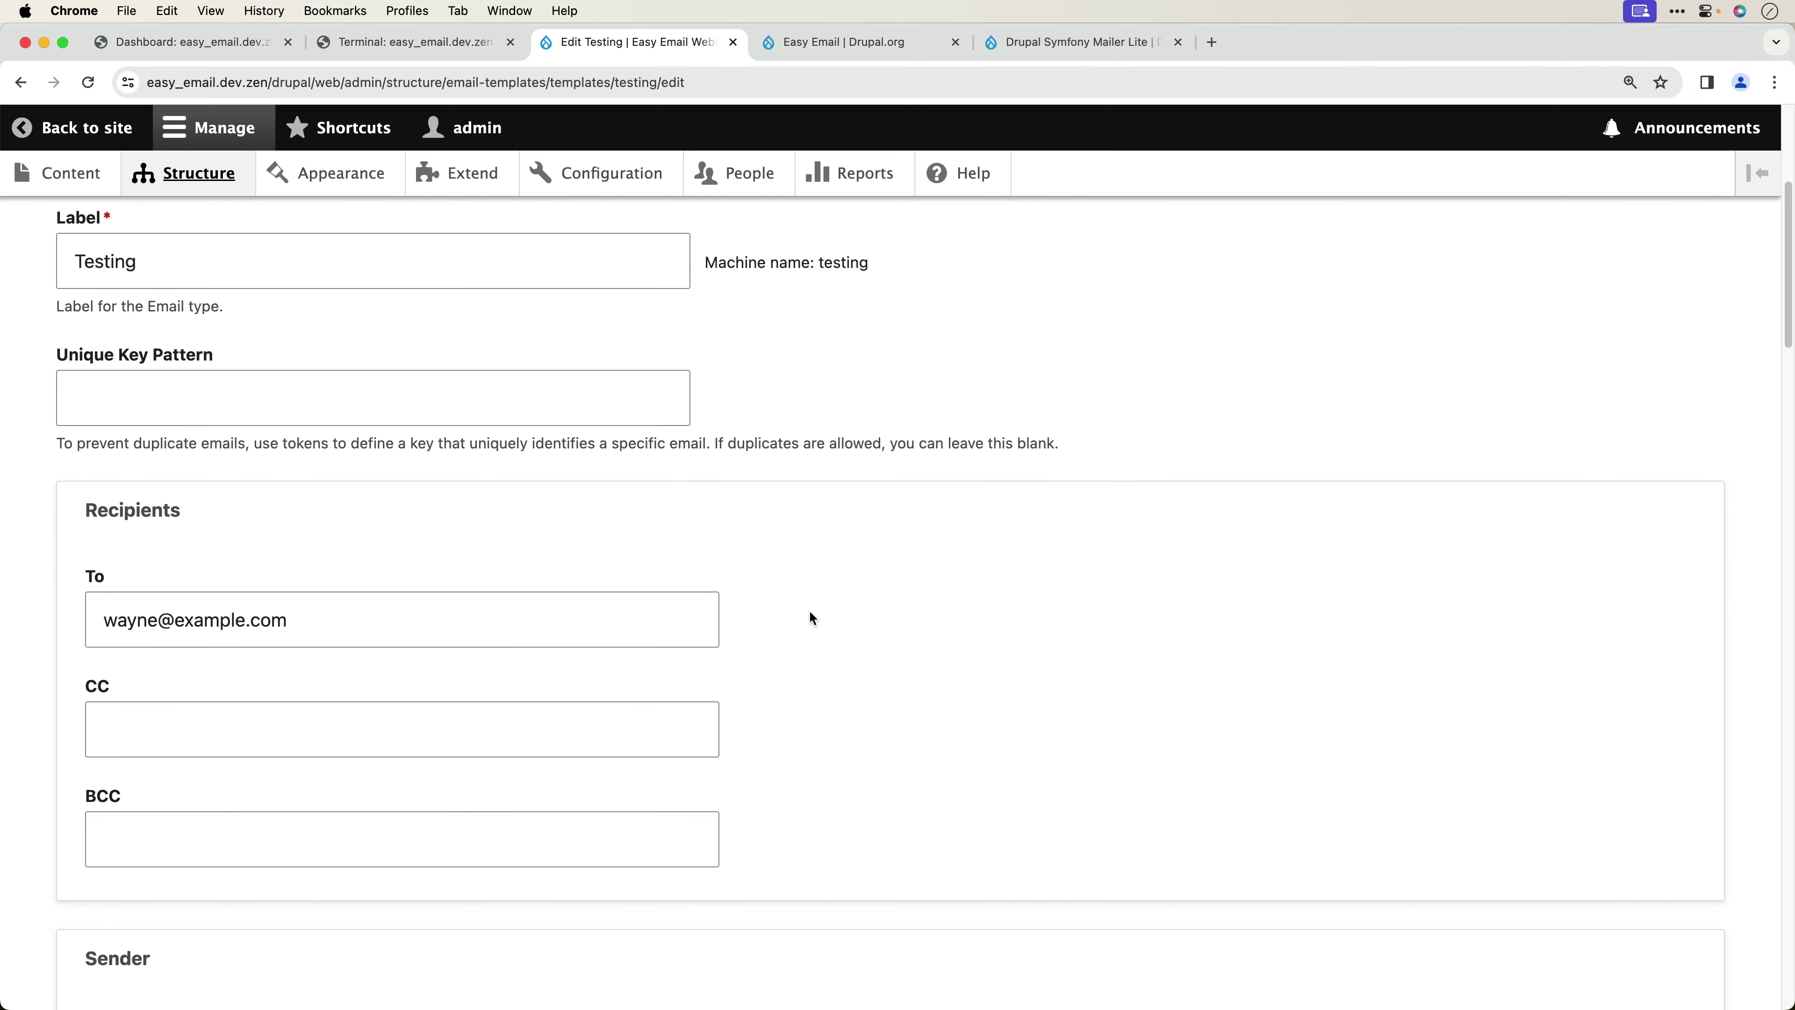
left_click(206, 559)
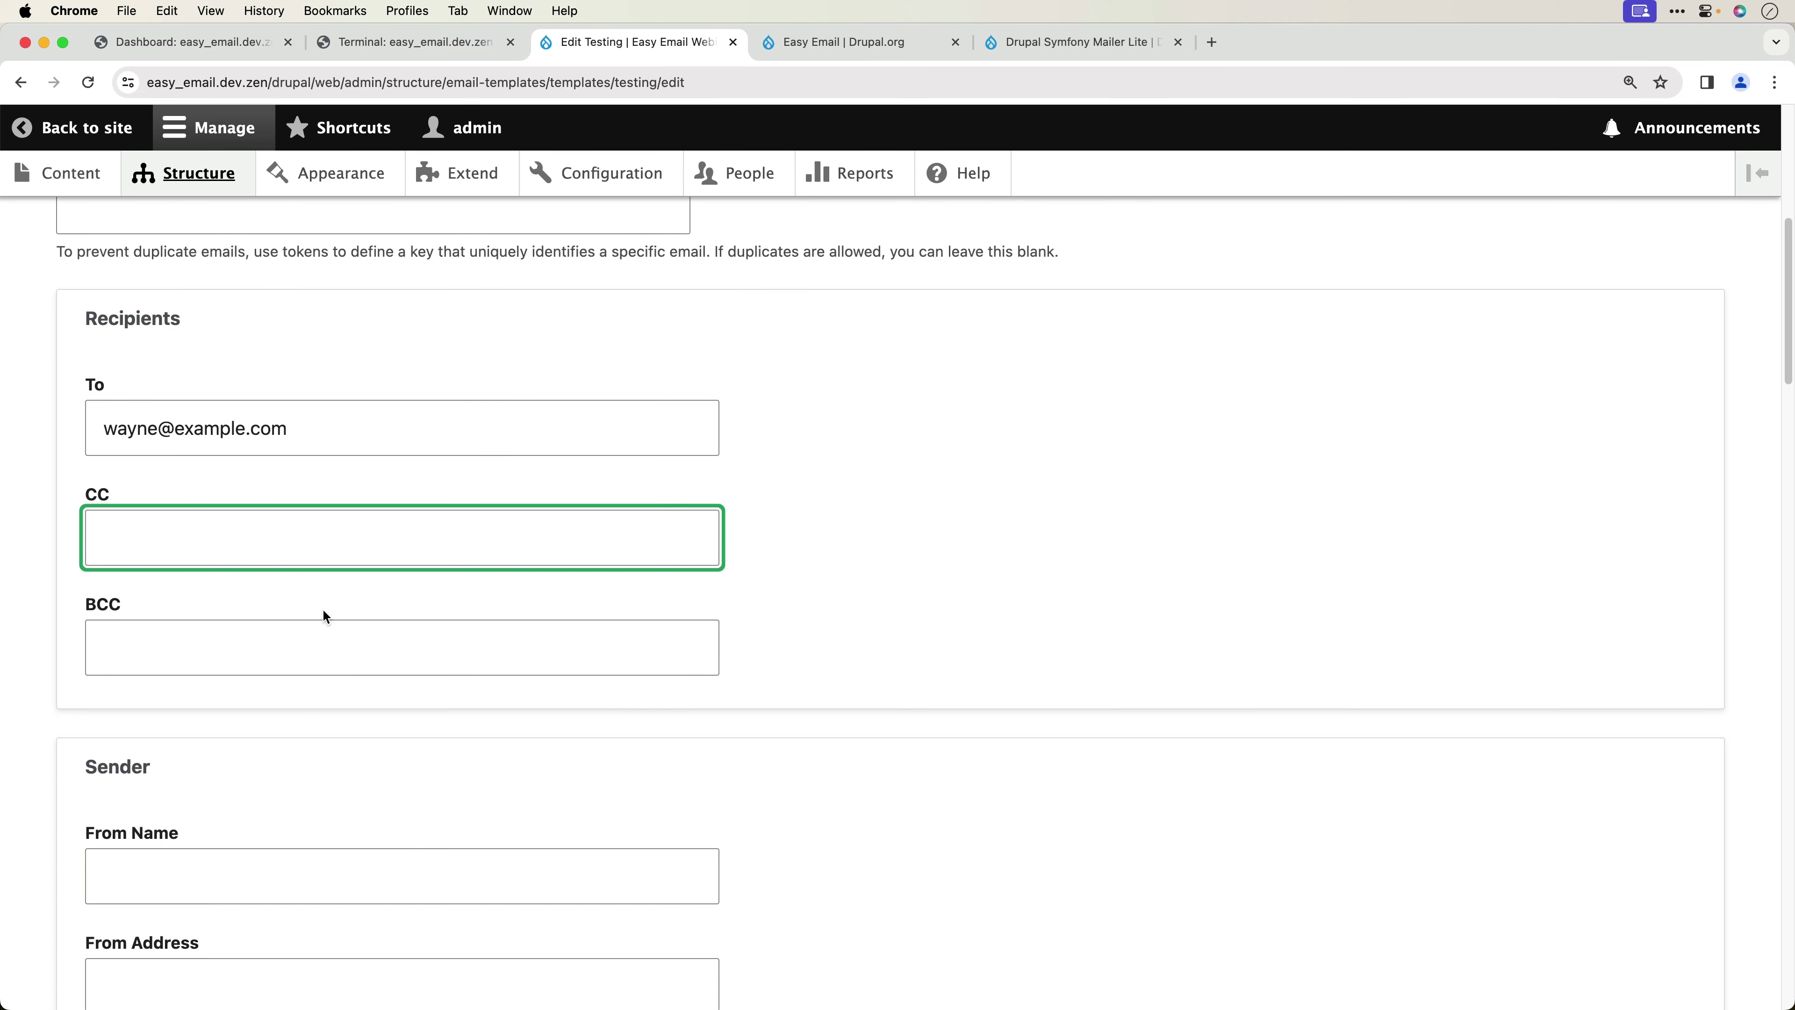
scroll(352, 642, "down", 6)
left_click(356, 455)
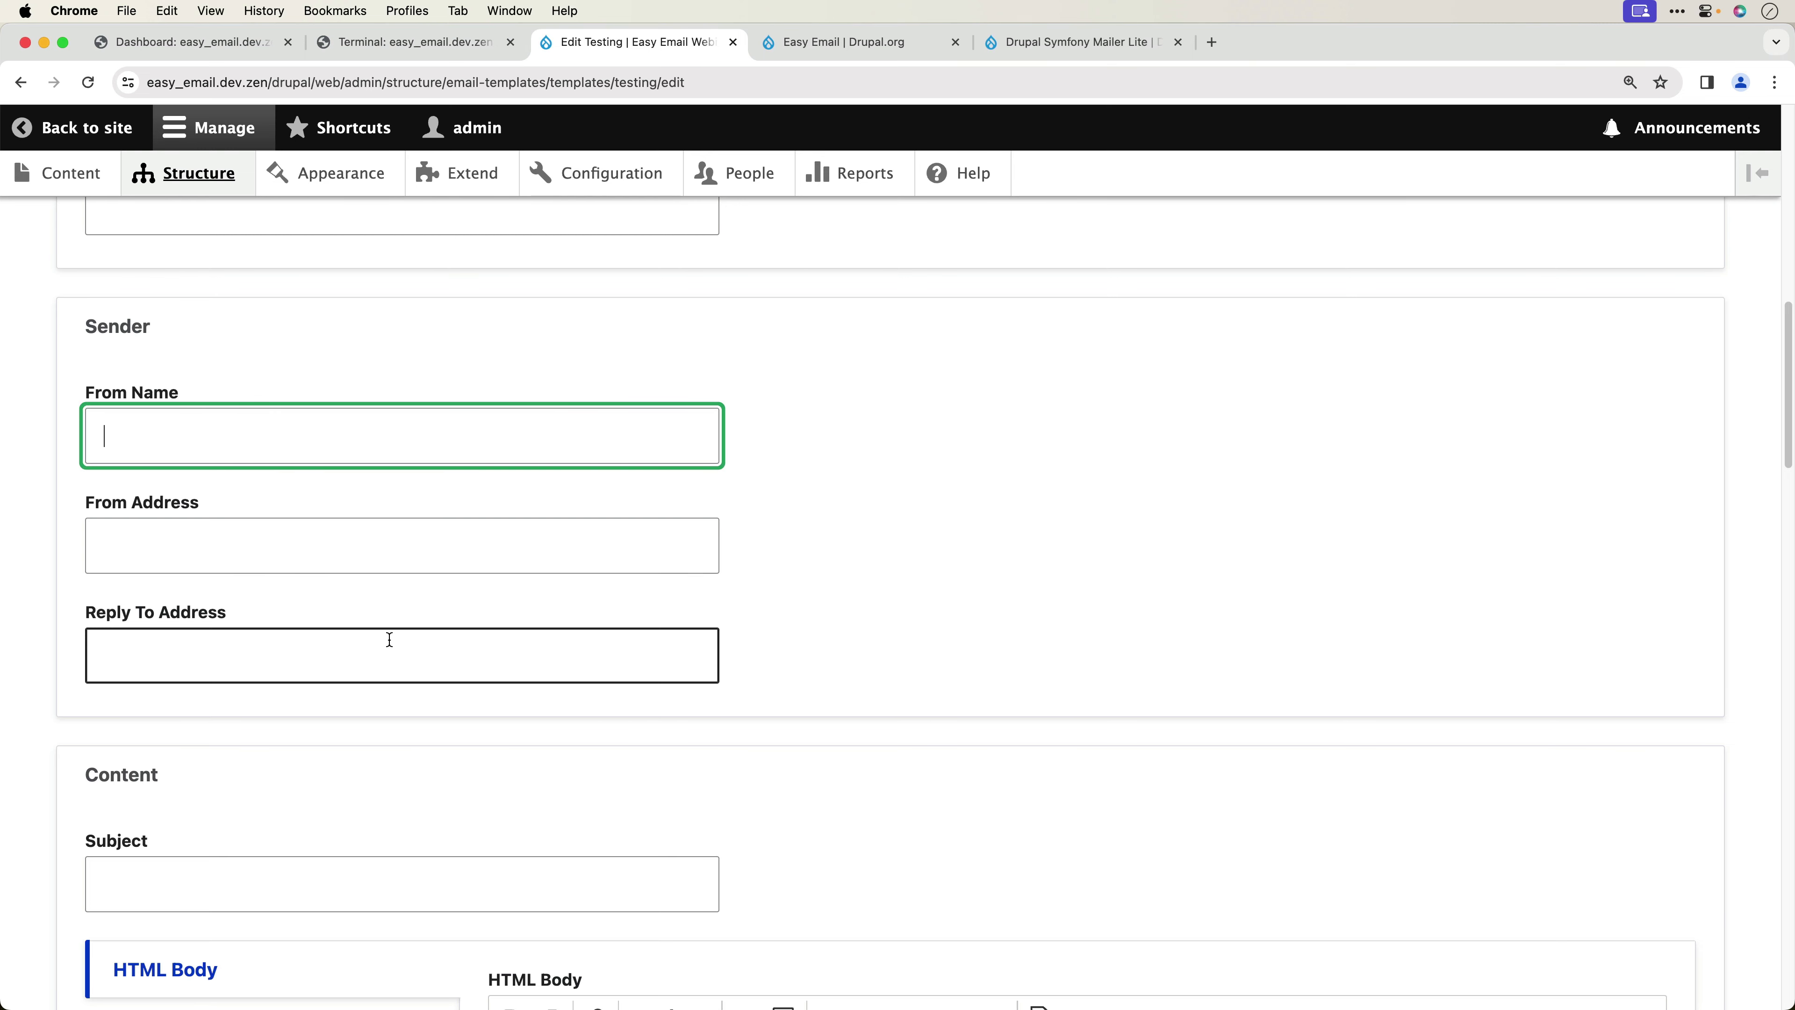
scroll(389, 639, "down", 2)
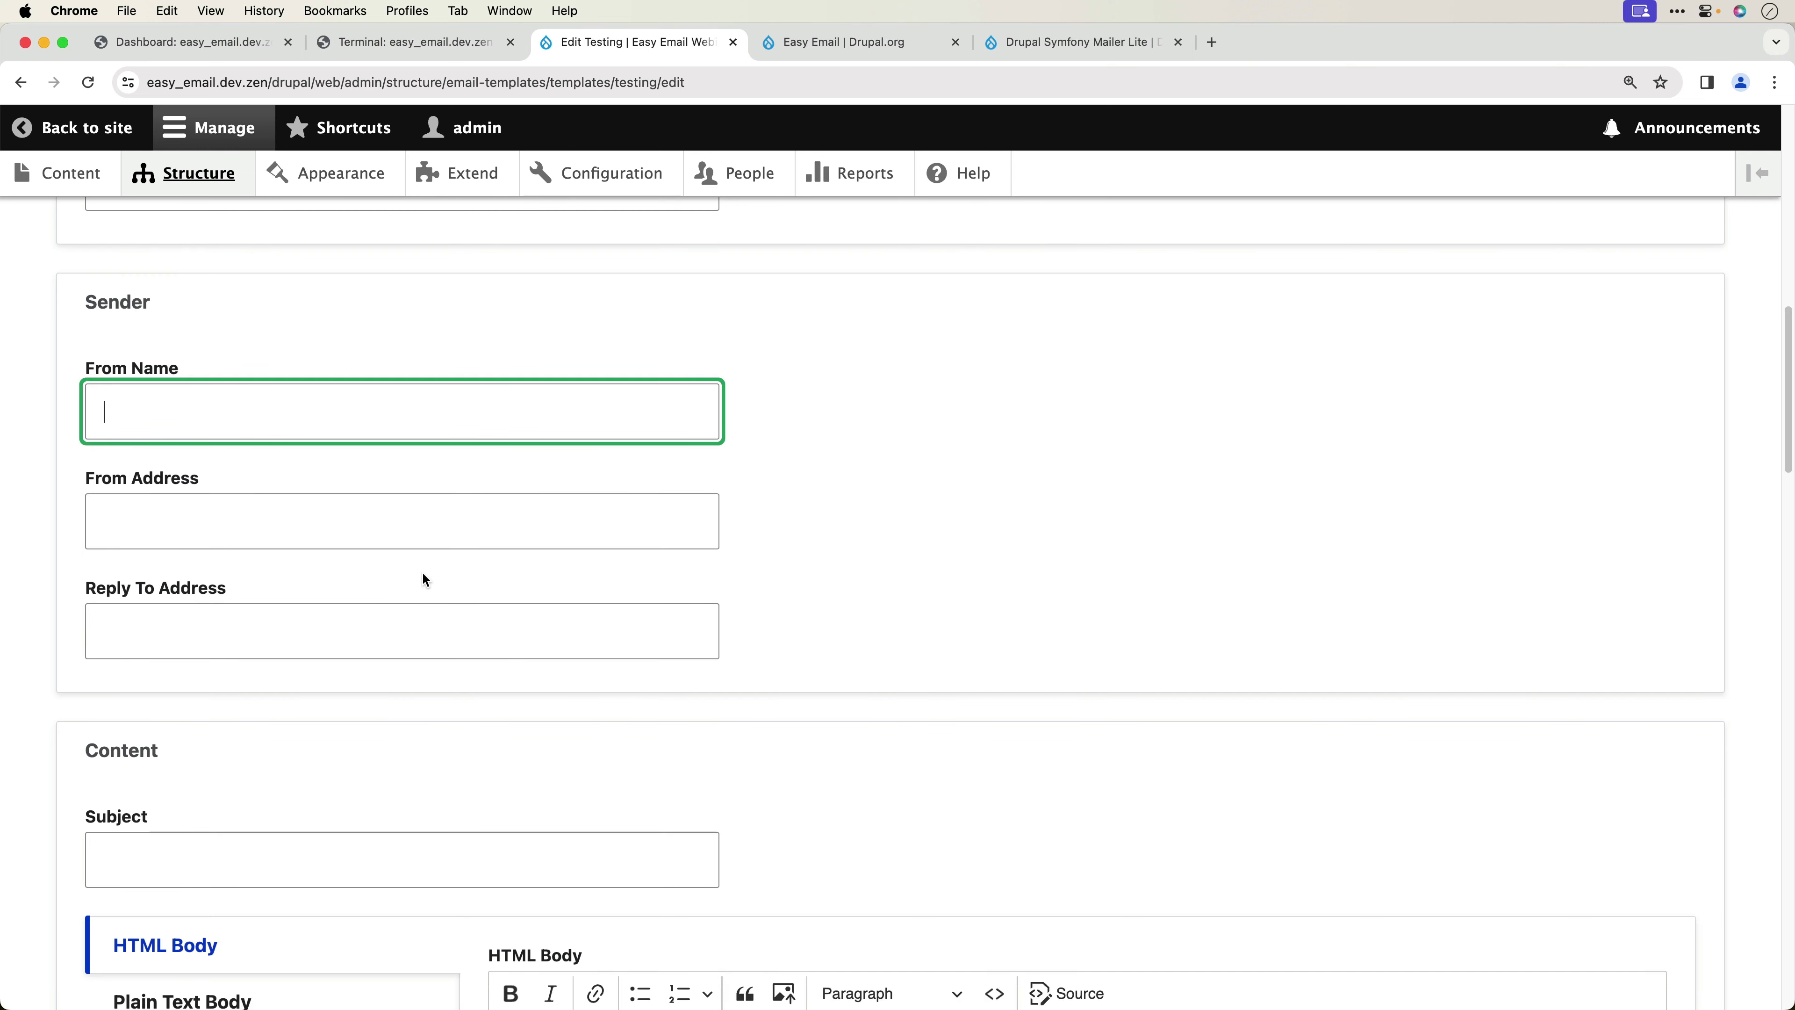
- Set the email template's subject to "This is a test"
left_click(276, 774)
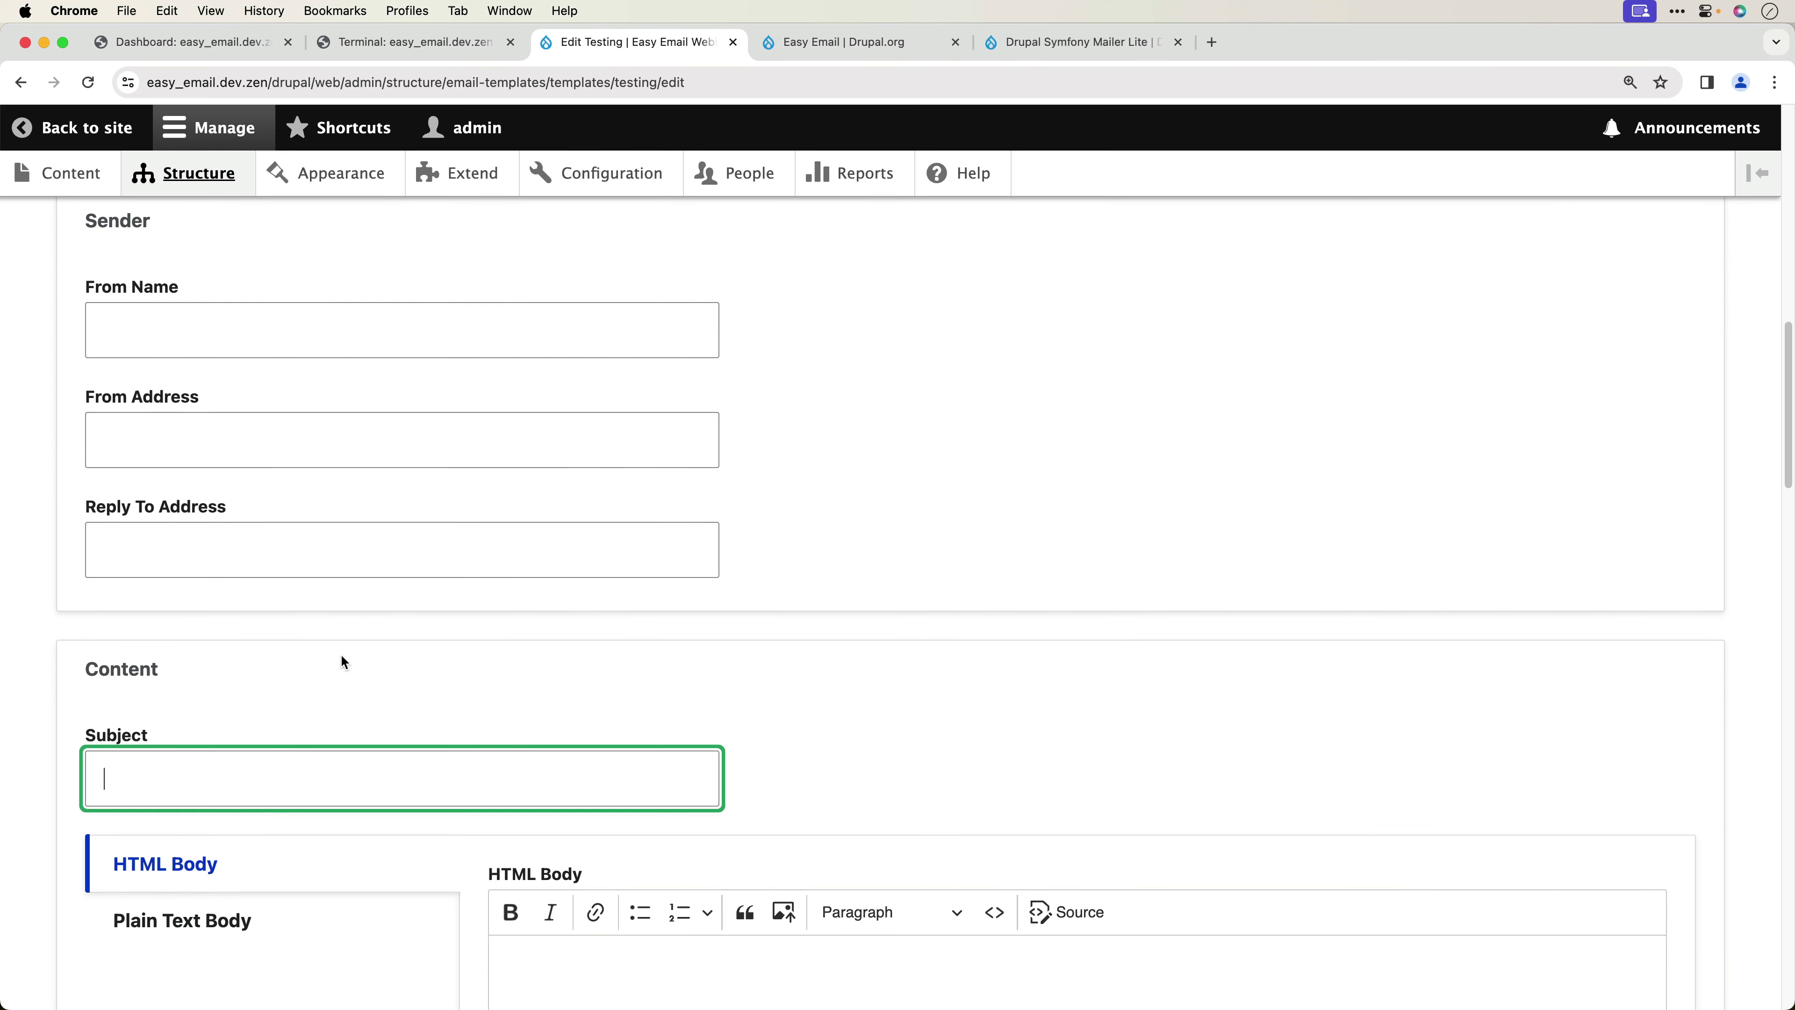
scroll(341, 661, "down", 2)
type("T")
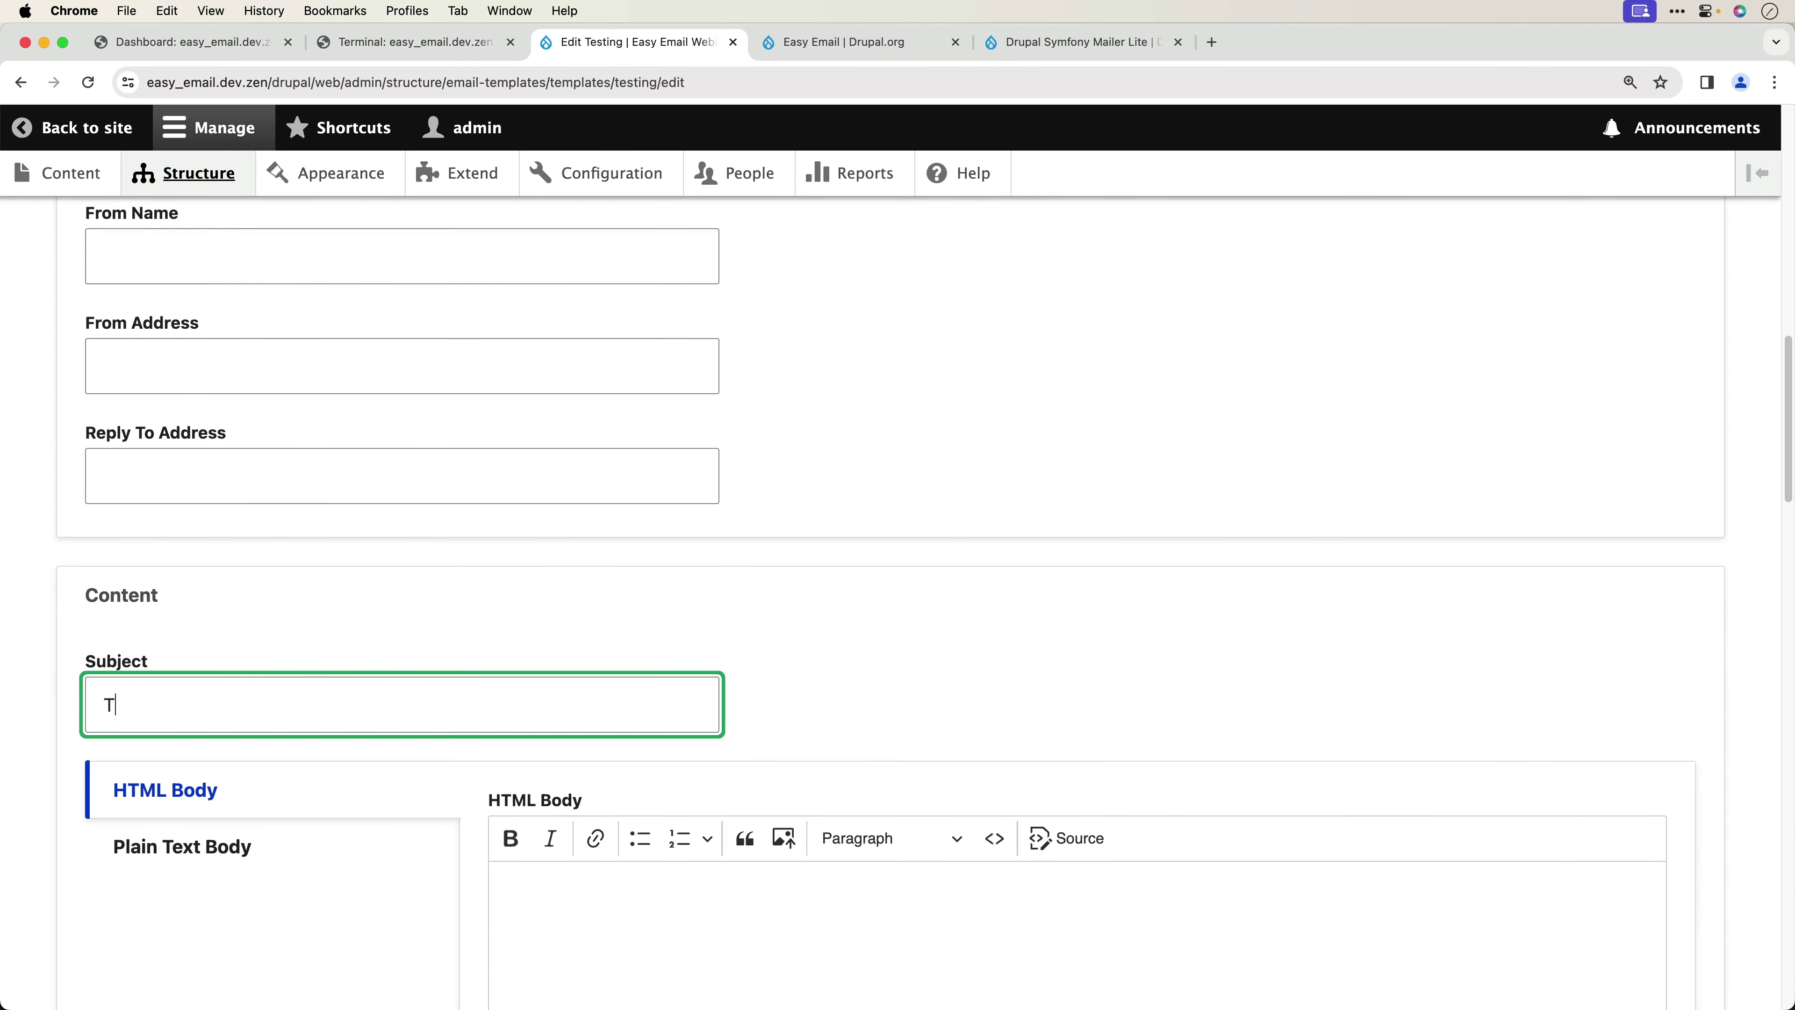
type("his is a test")
- Write "This is a test from Easy Email." in the HTML body and make the words "Easy Email" bold
scroll(438, 636, "down", 5)
left_click(622, 654)
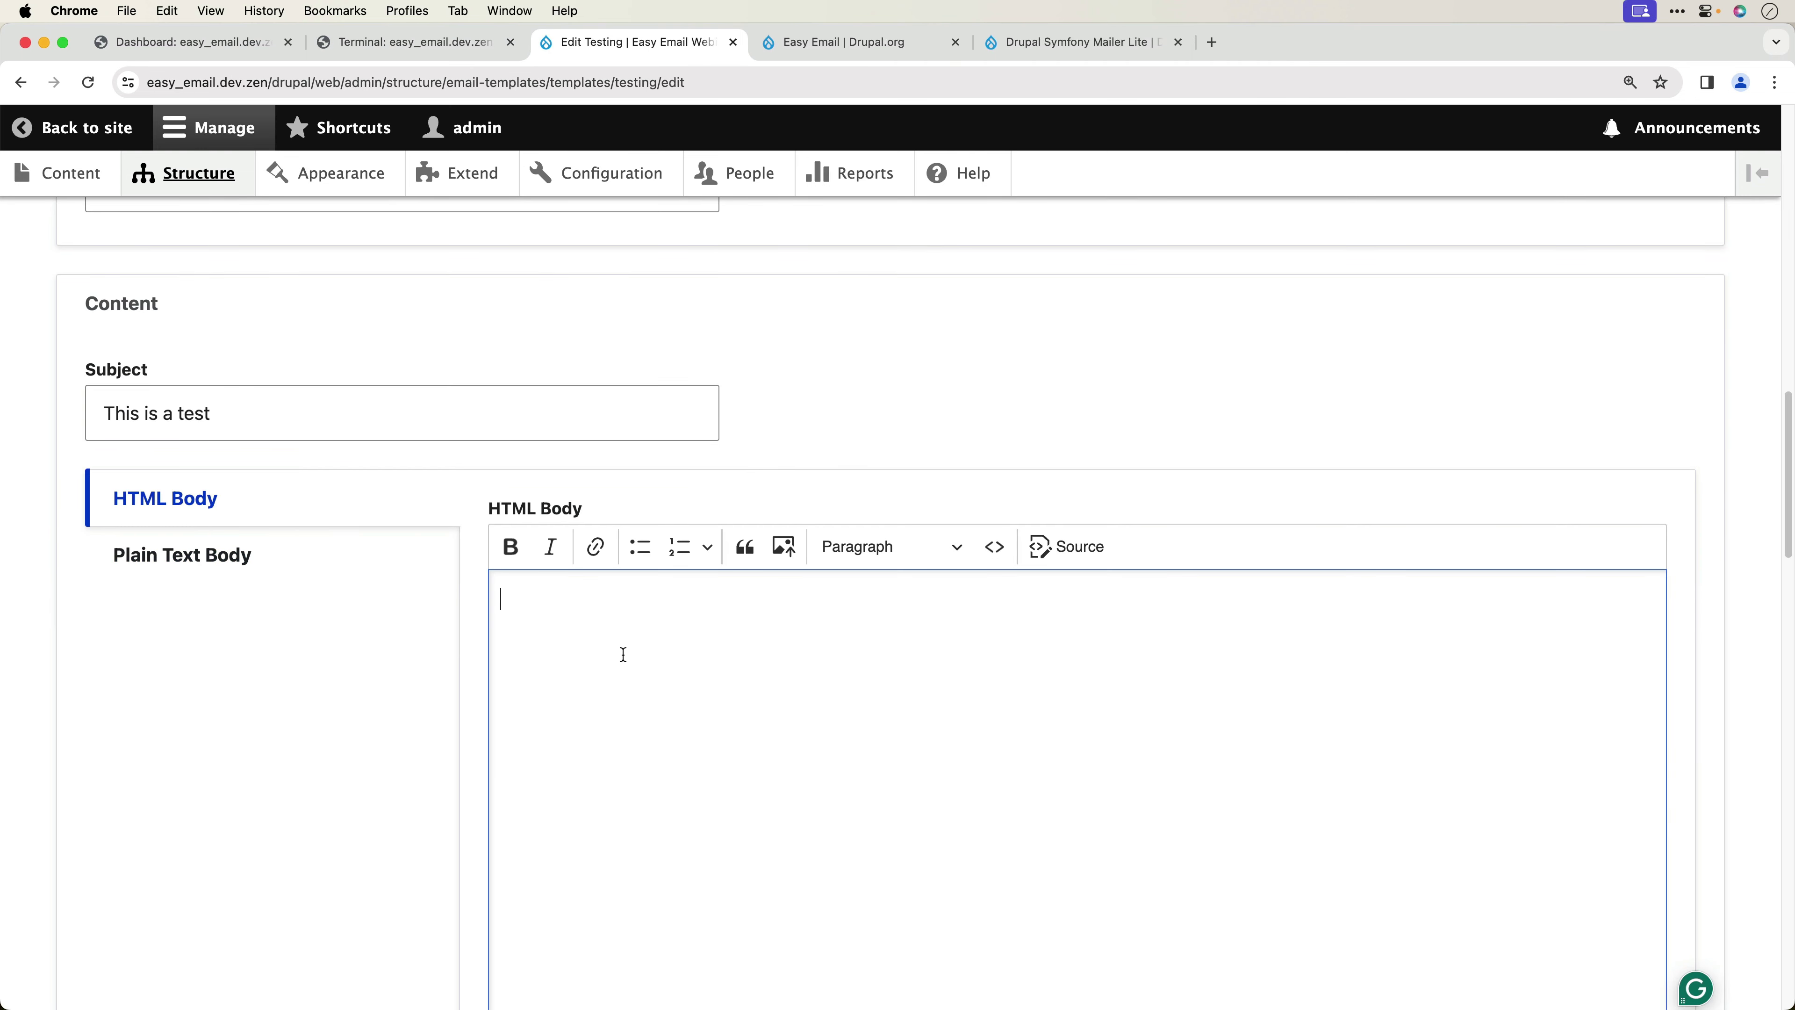
type("This is a test from Easy")
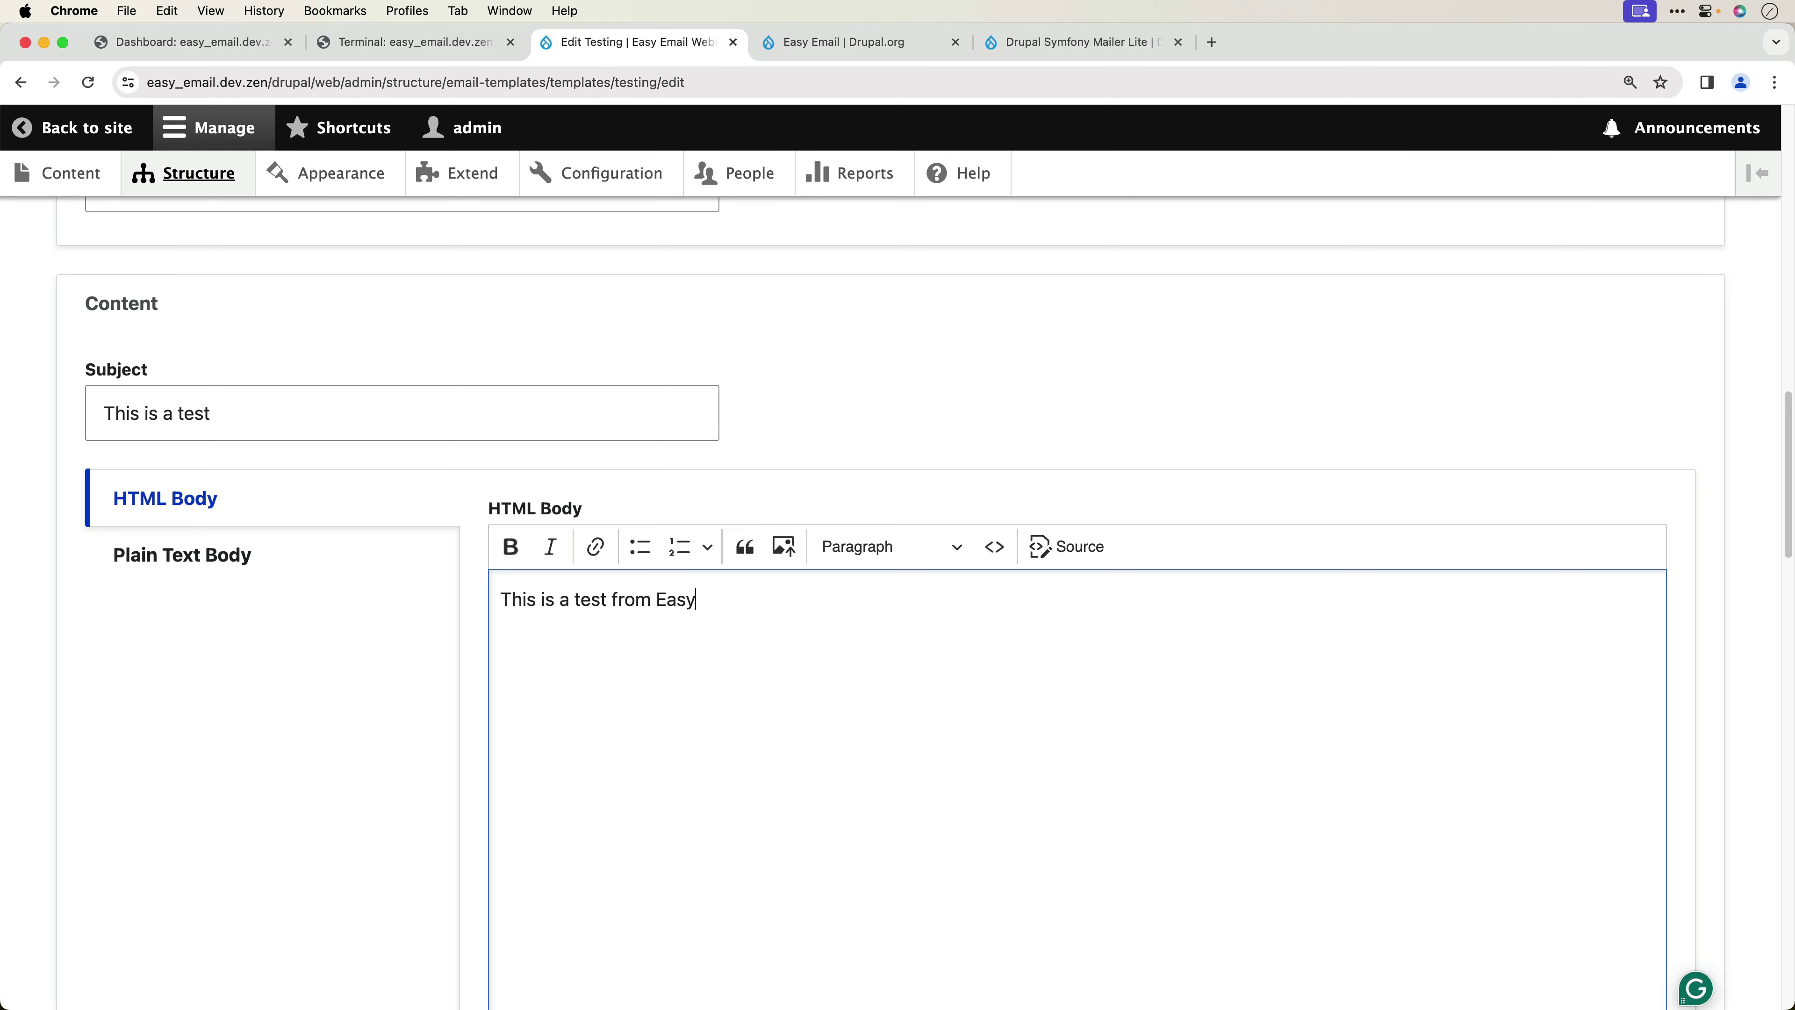
type(" Email.")
left_click_drag(656, 601, 746, 601)
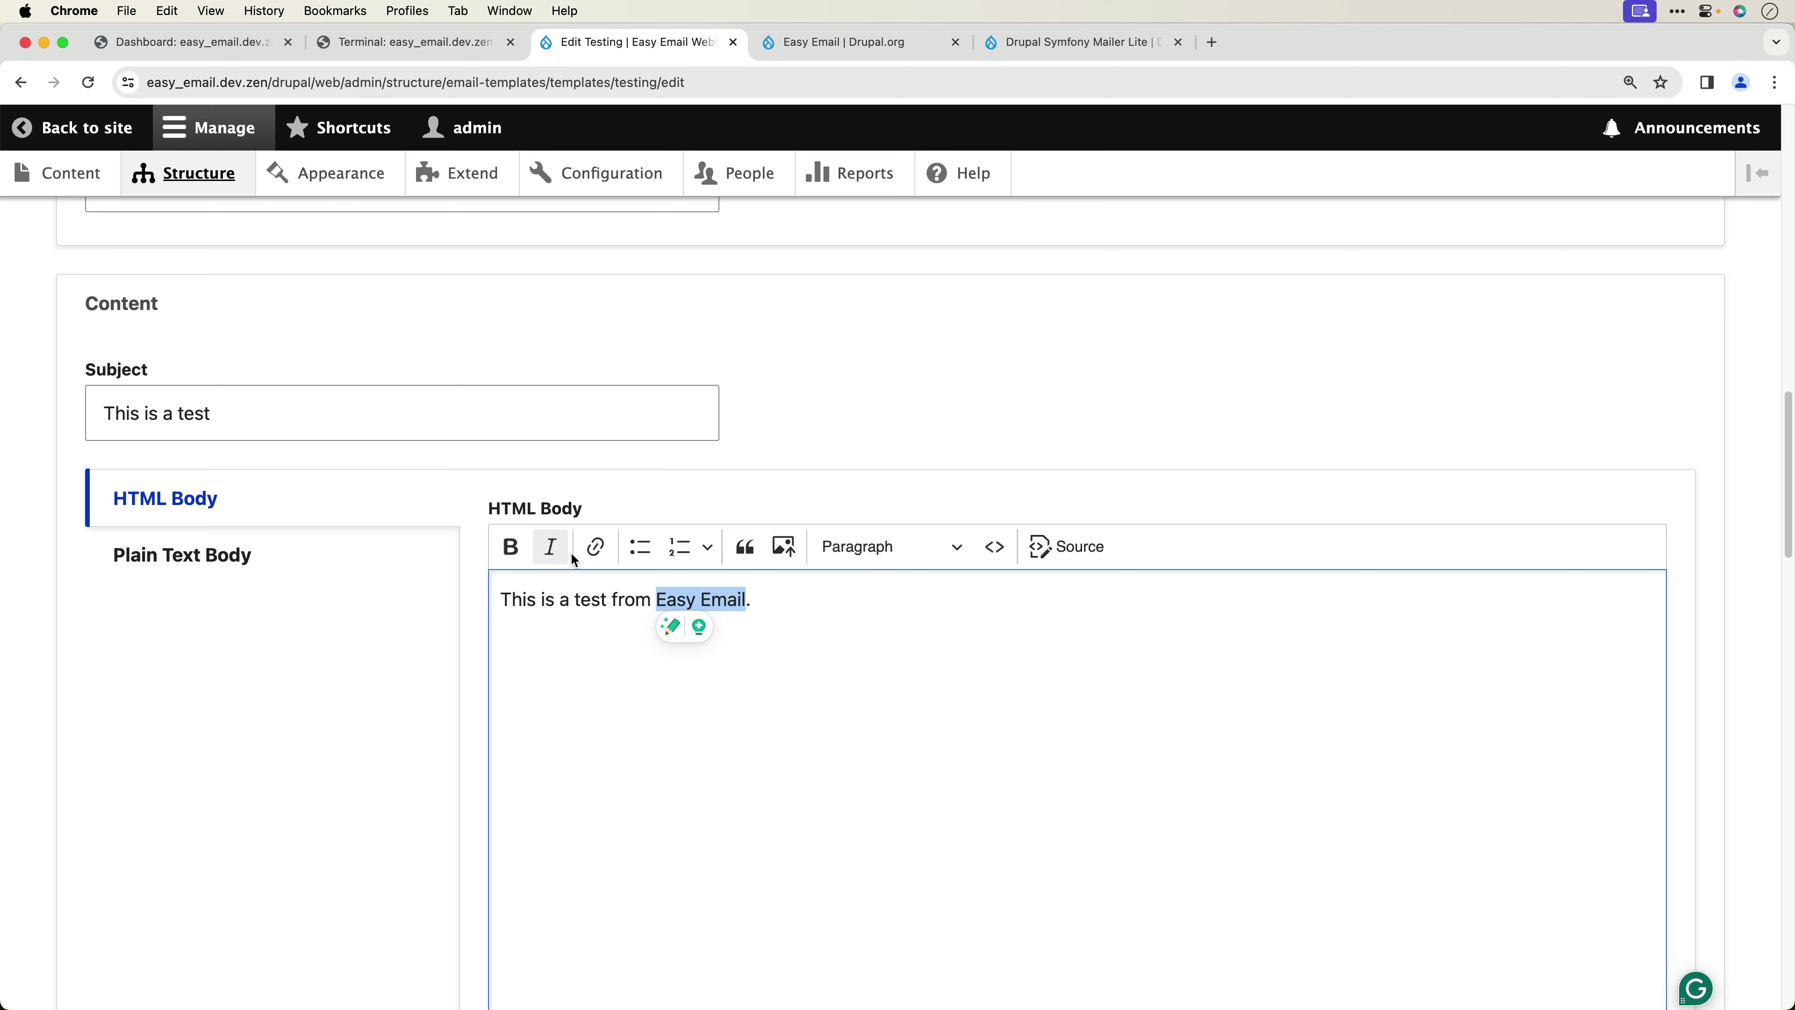
left_click(509, 545)
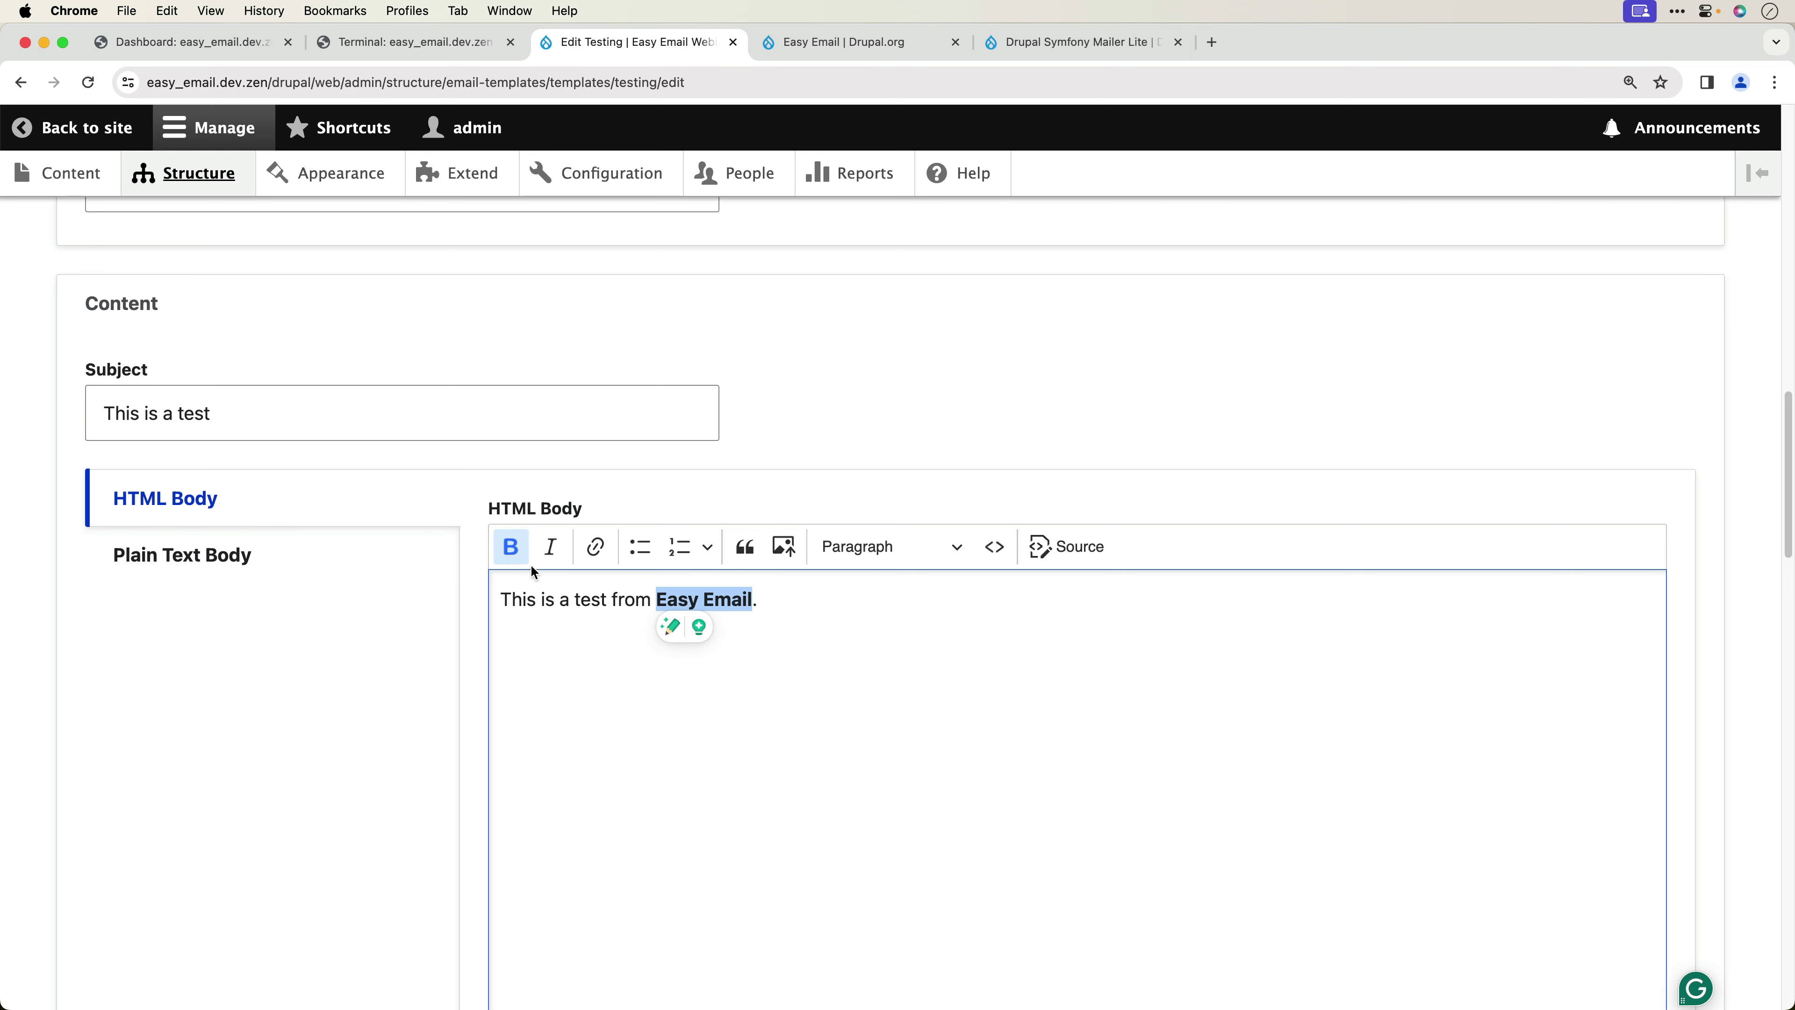
left_click(606, 635)
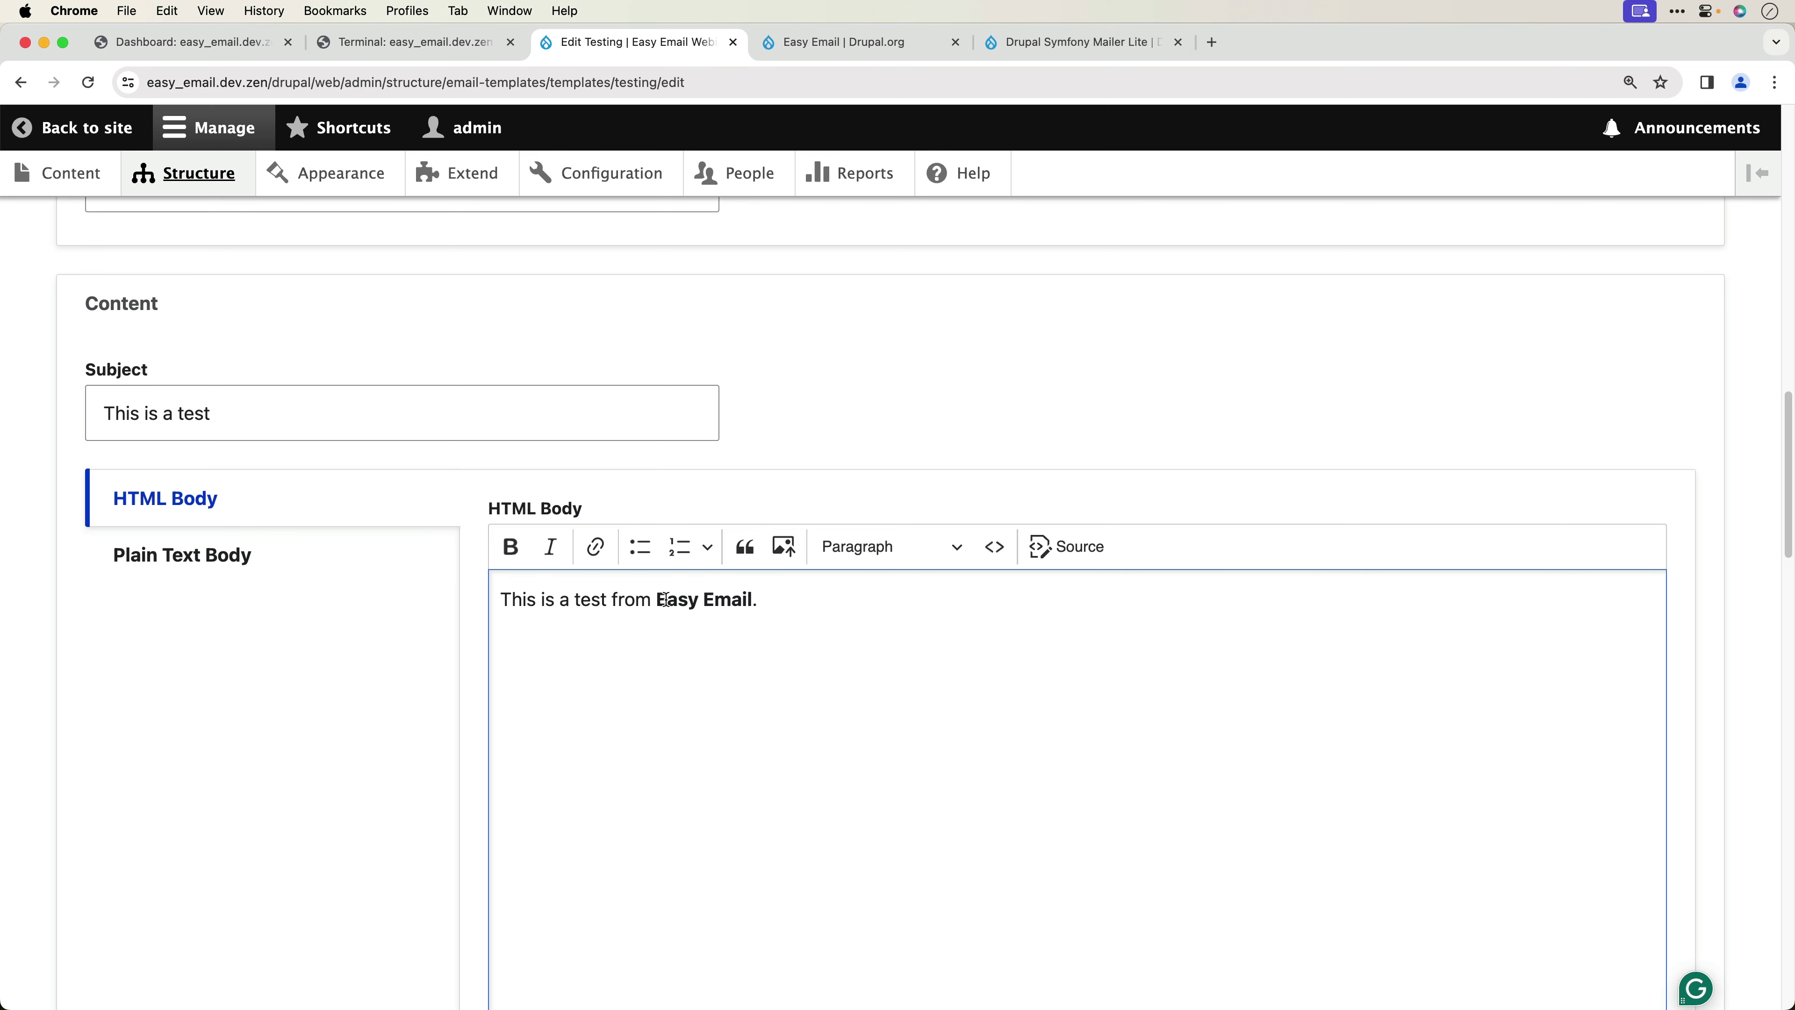
left_click_drag(659, 600, 752, 600)
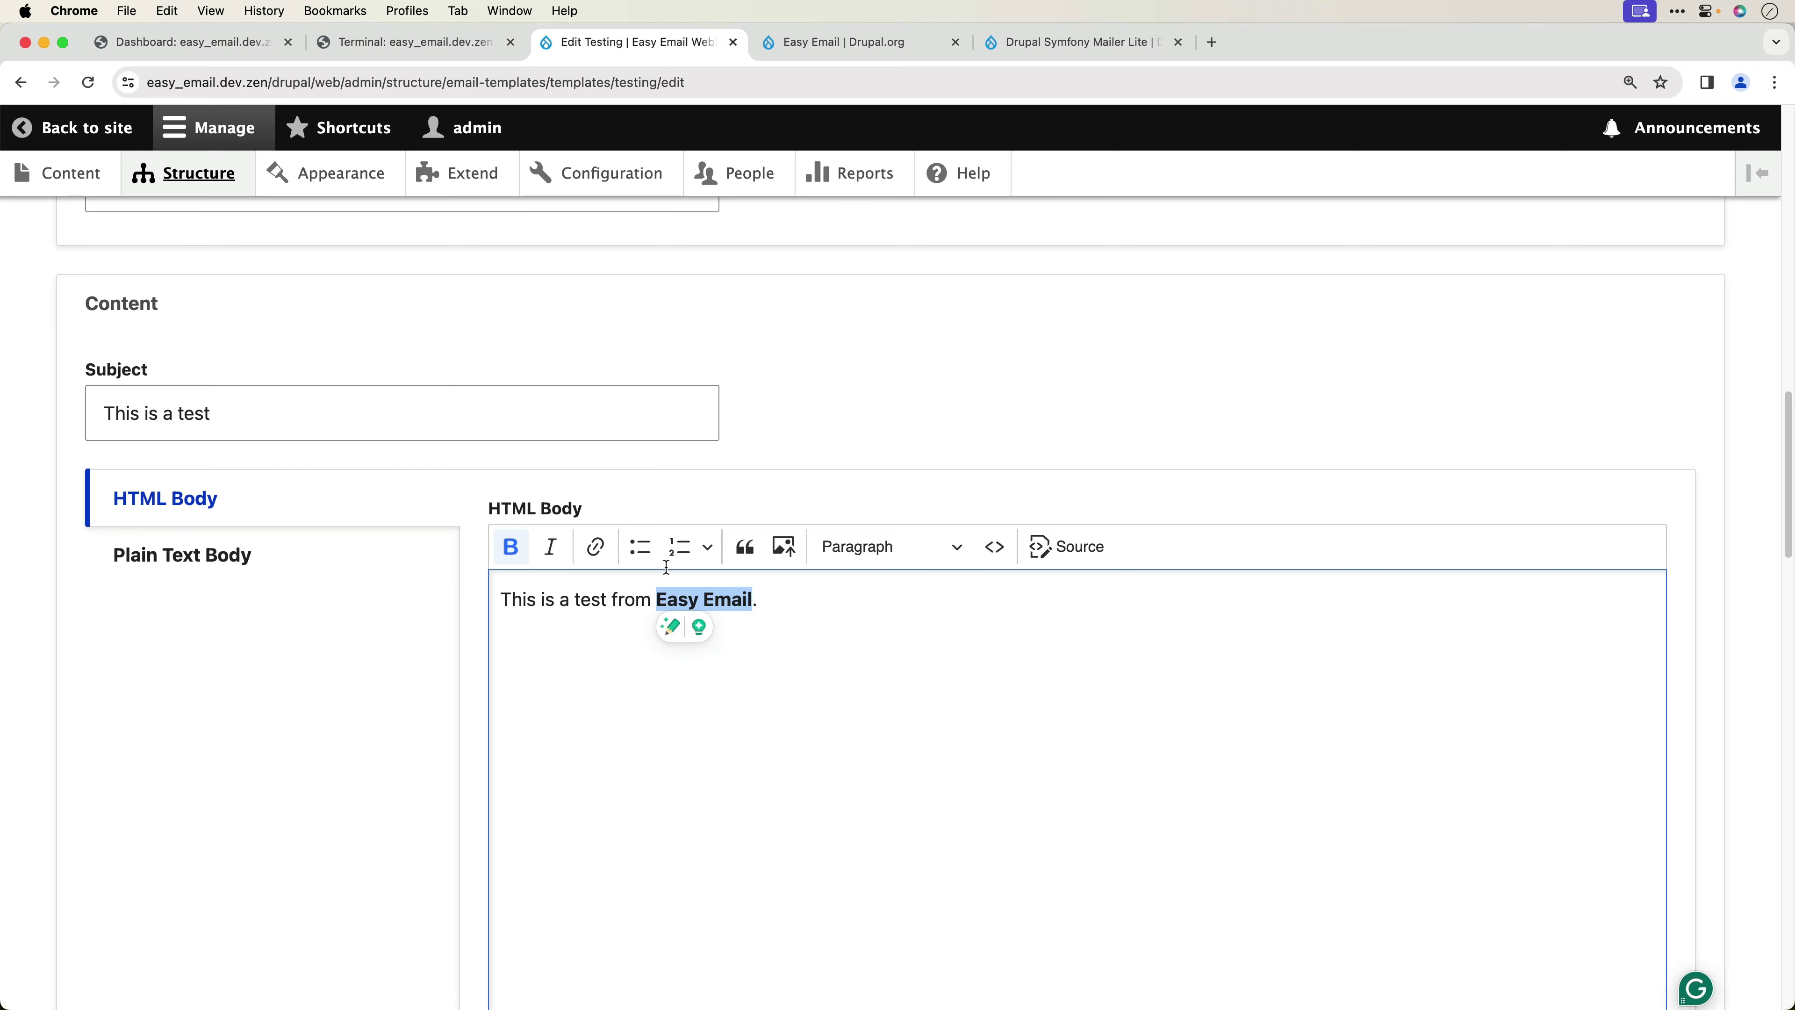
left_click(597, 547)
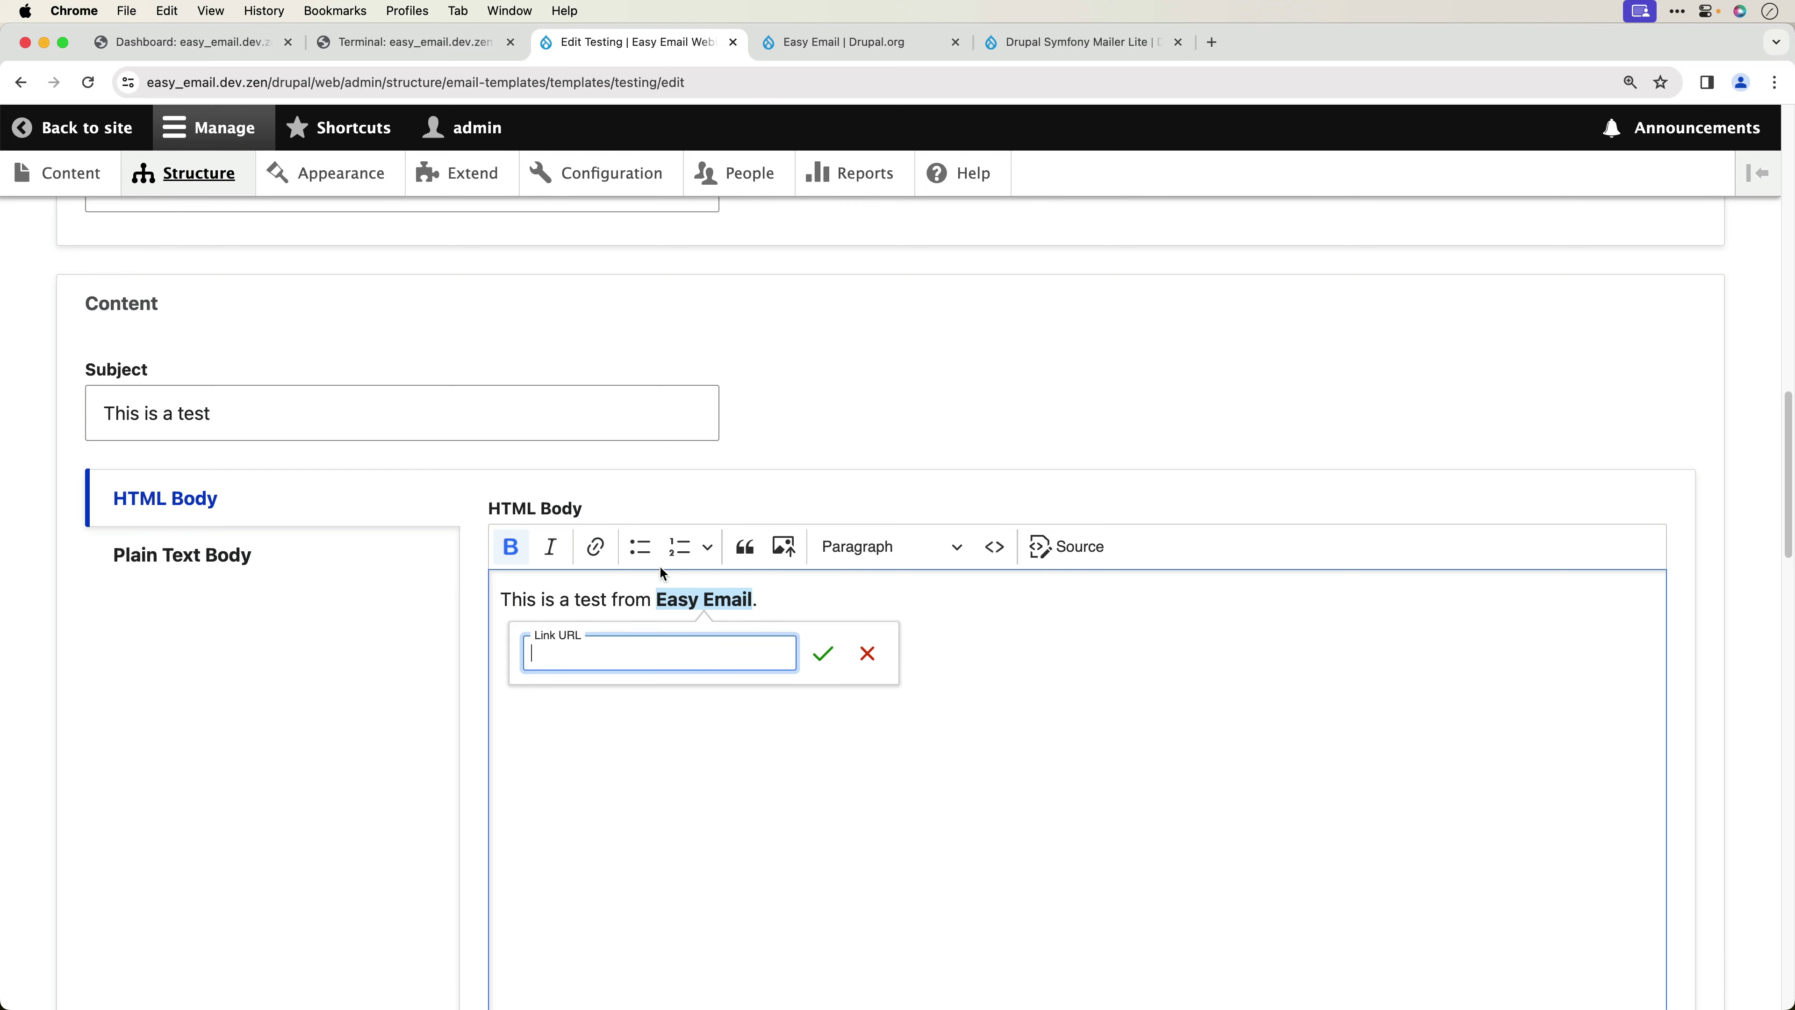
left_click(830, 50)
left_click(626, 45)
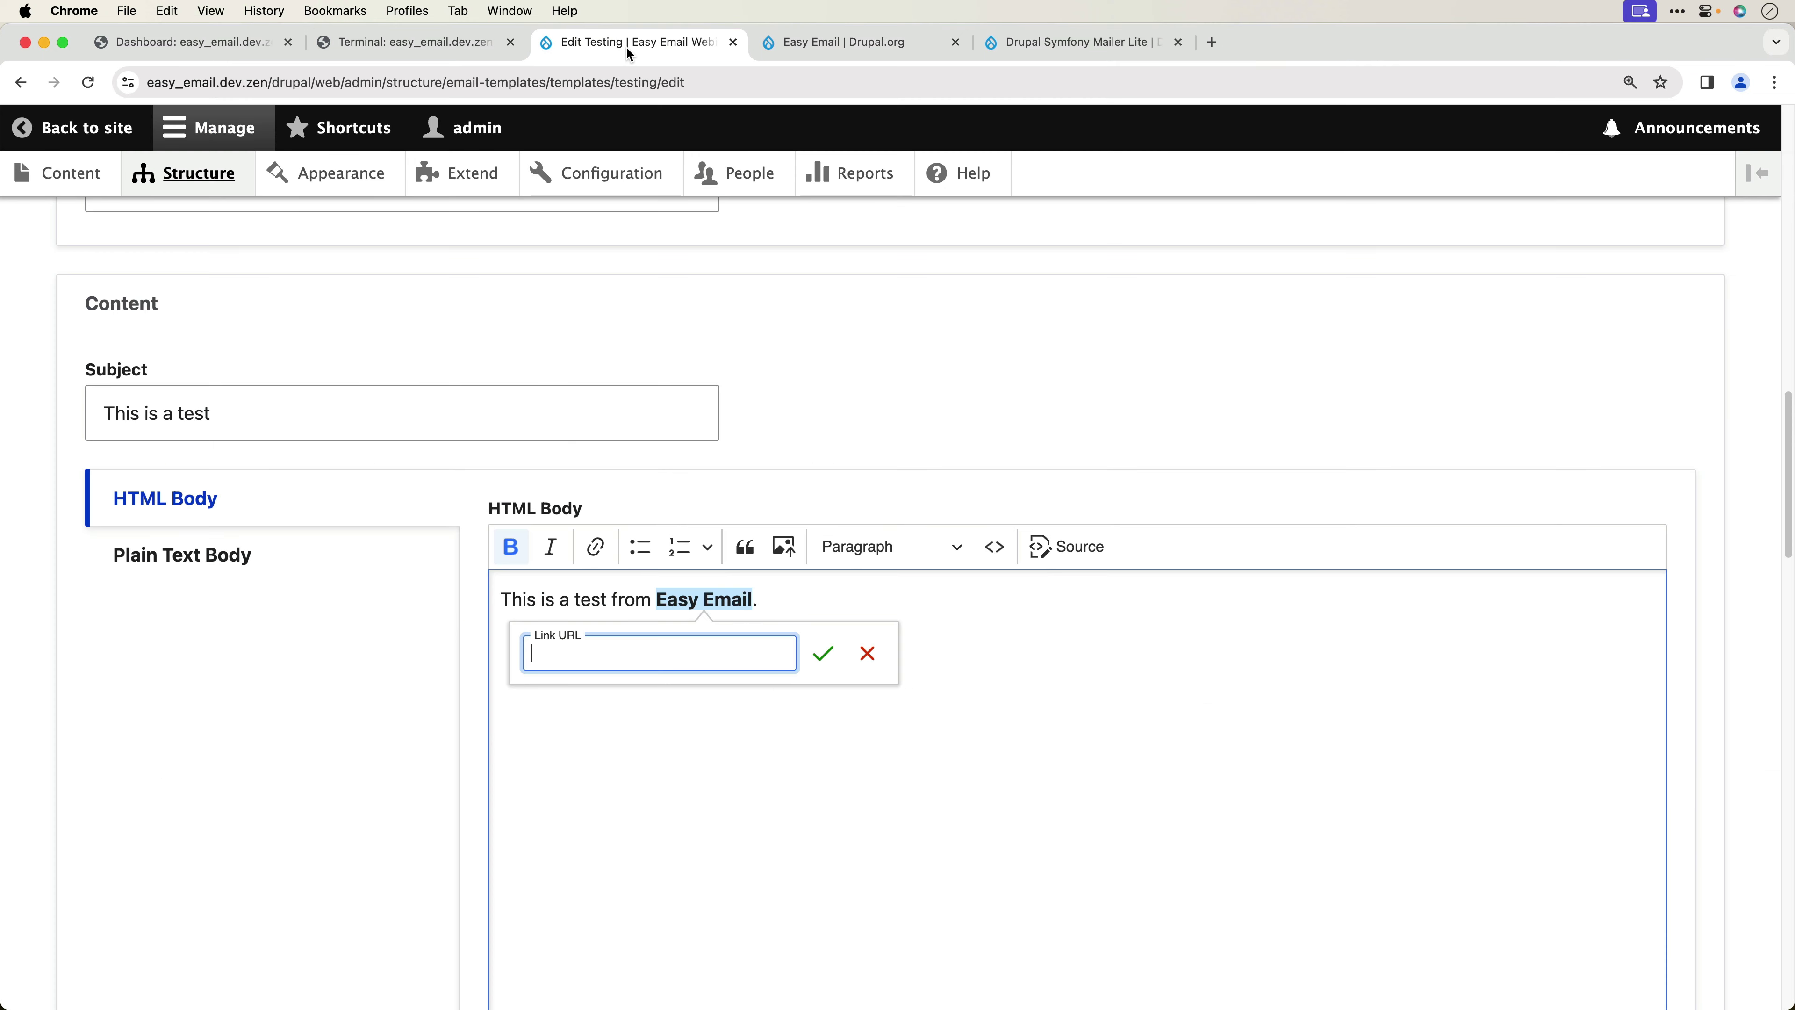
type("https://www.drupal.org/project/easy_email")
left_click(823, 654)
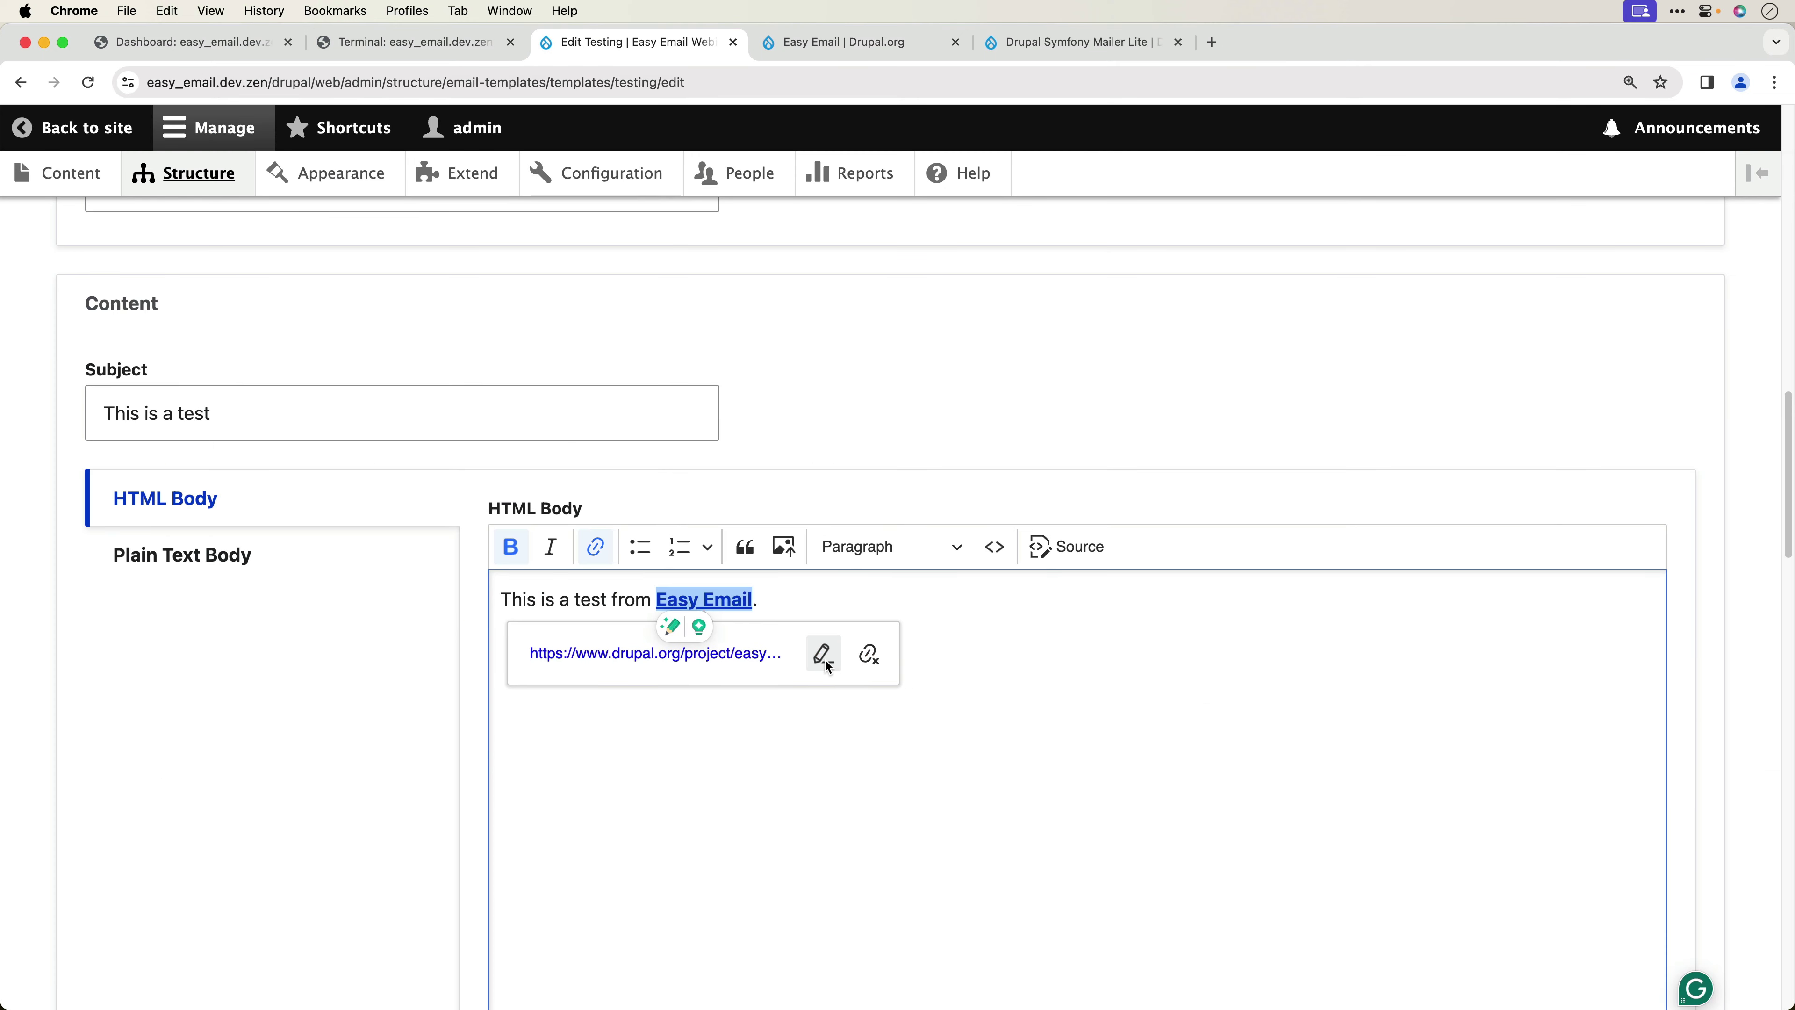
left_click(927, 614)
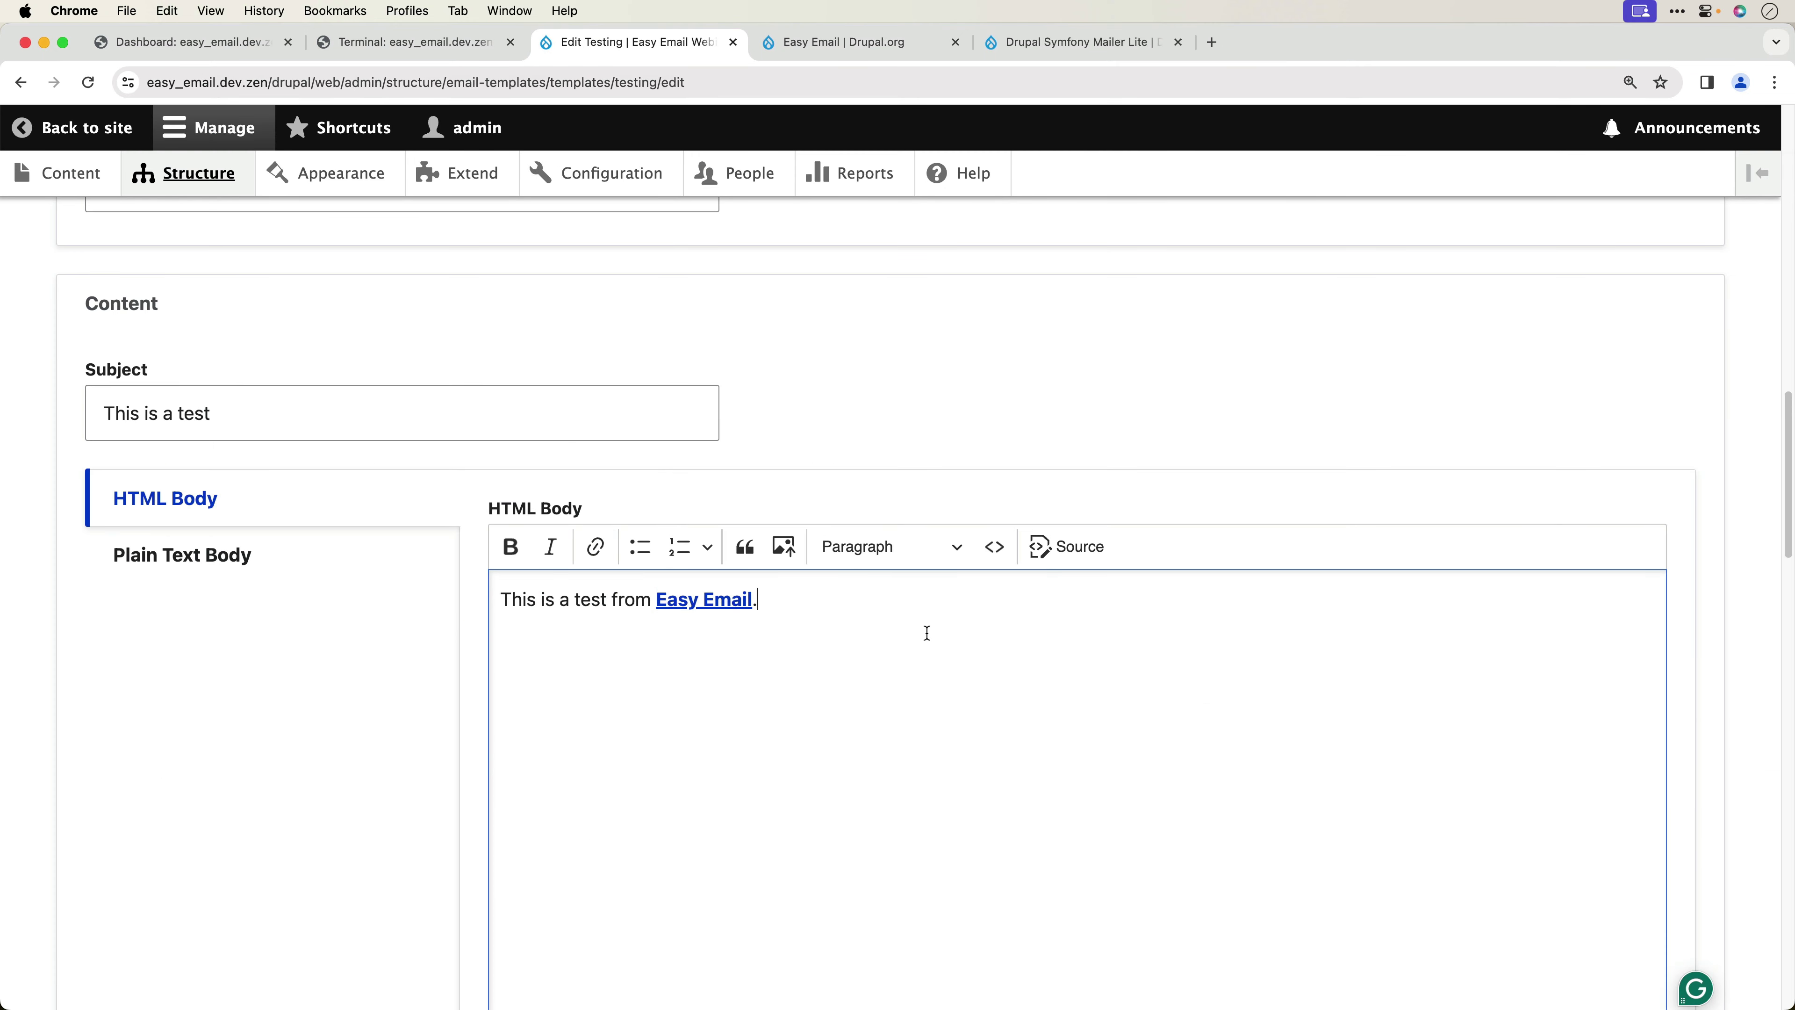
- Set the template's plain text body to be generated from the HTML body
scroll(818, 642, "down", 3)
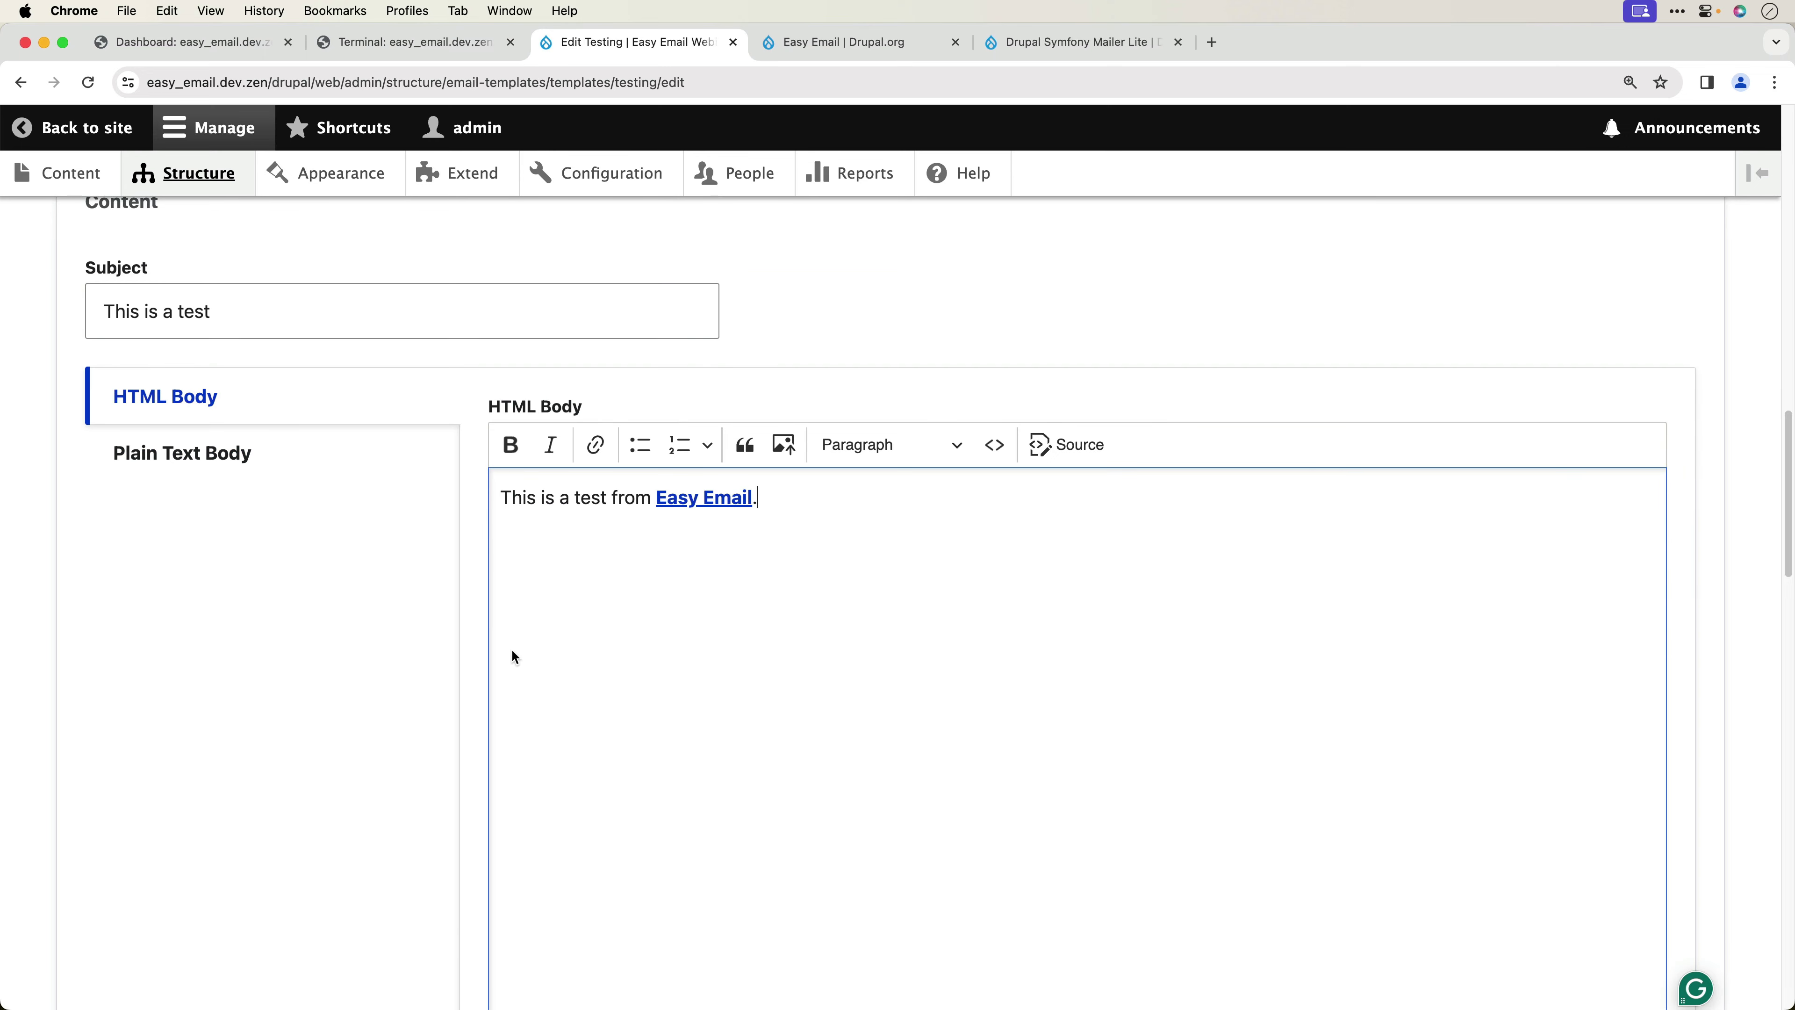
left_click(243, 471)
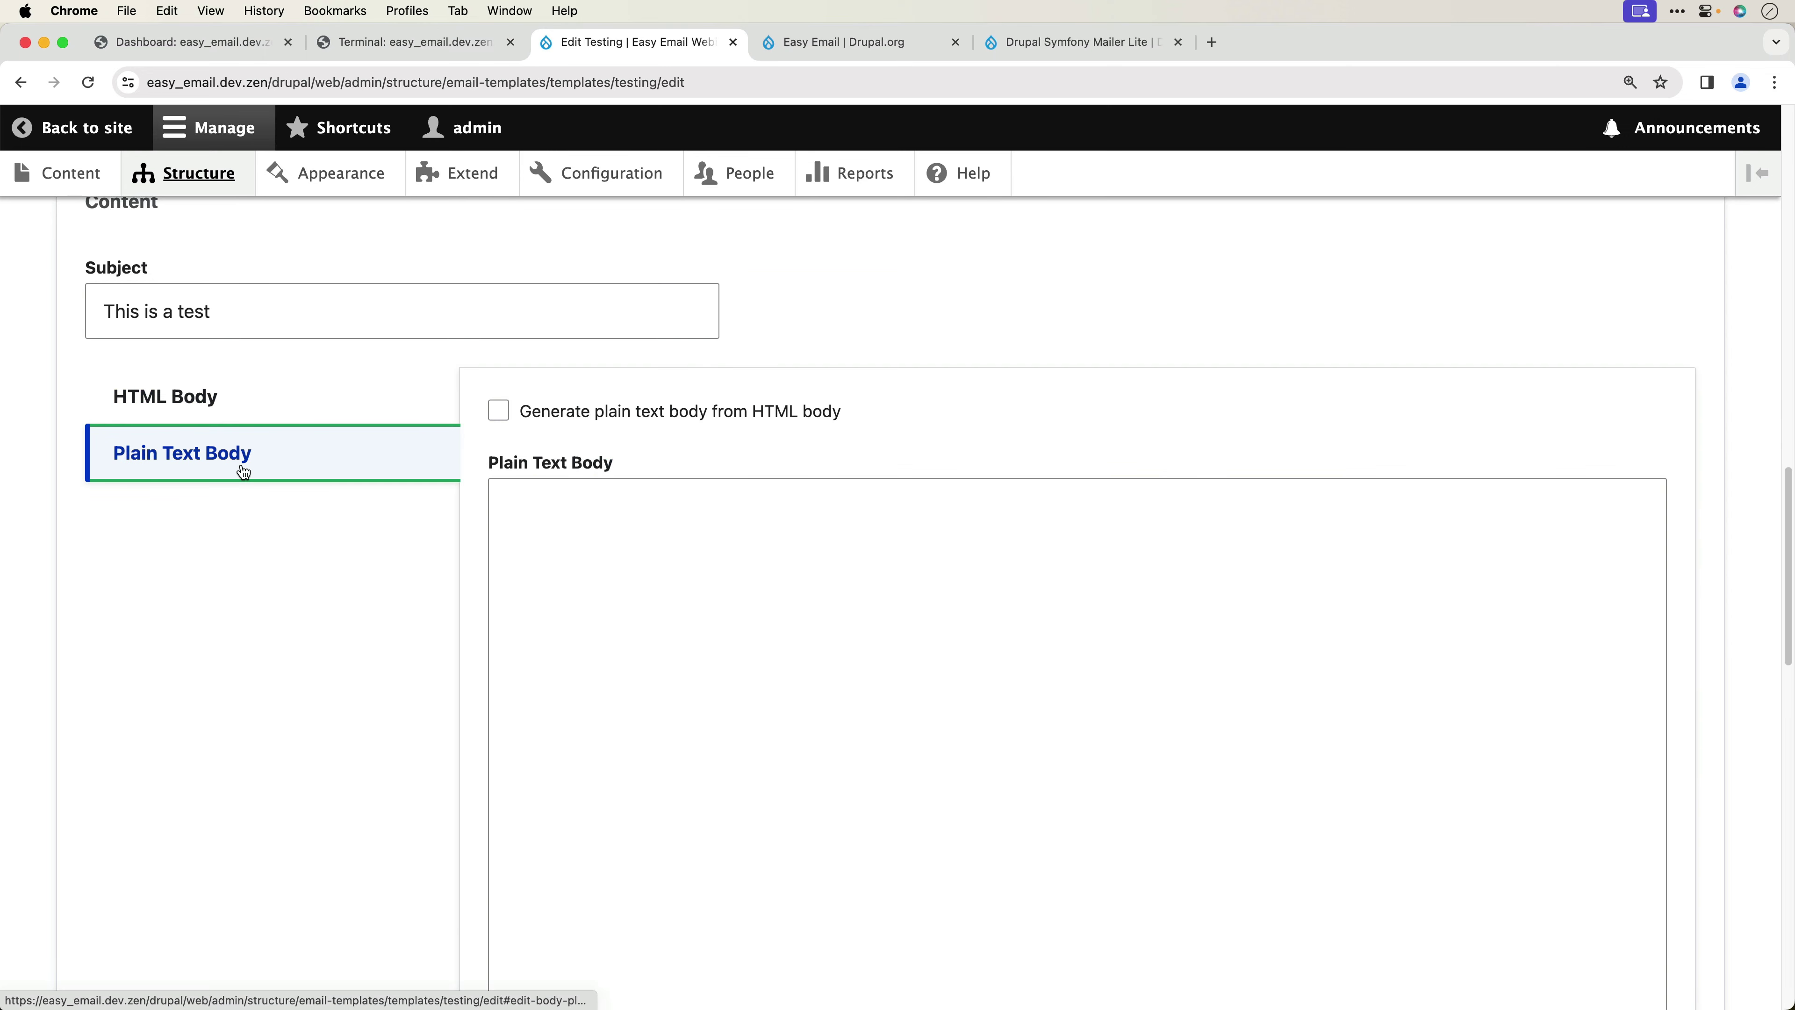
left_click(615, 419)
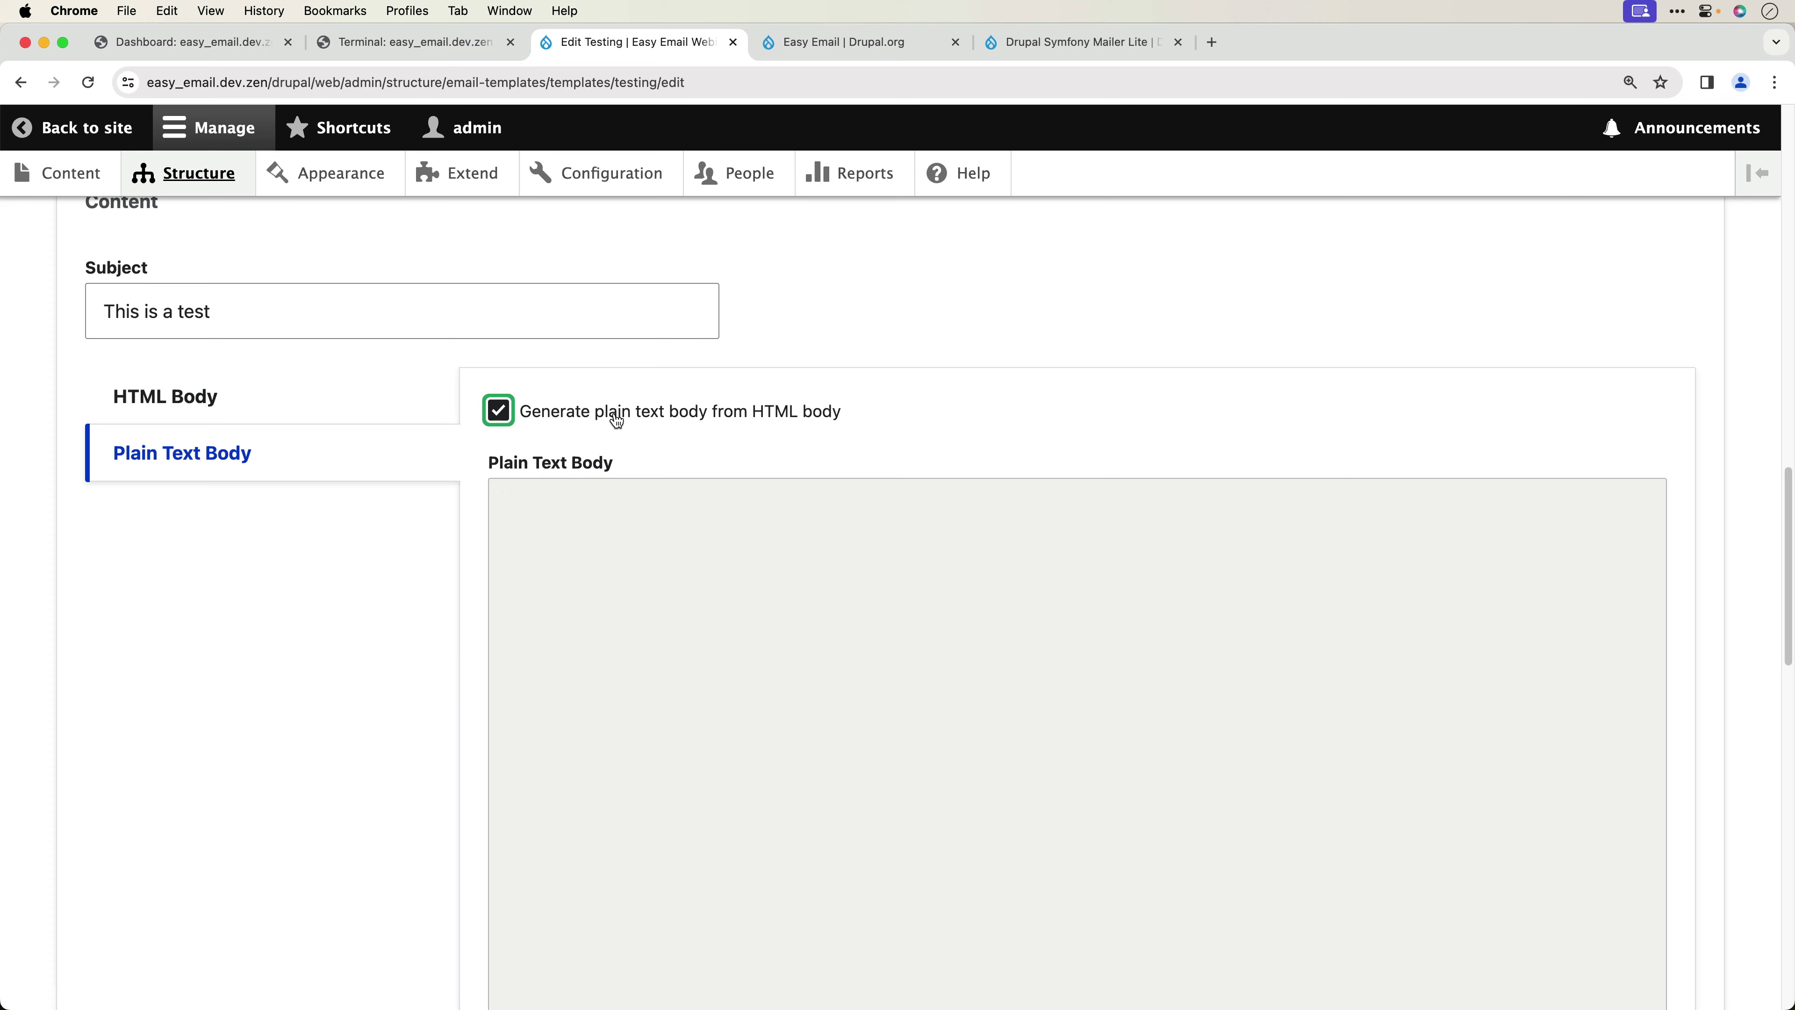
- Review the template's HTML body, inbox preview, attachments, replacement patterns and email storage settings
left_click(617, 419)
left_click(235, 405)
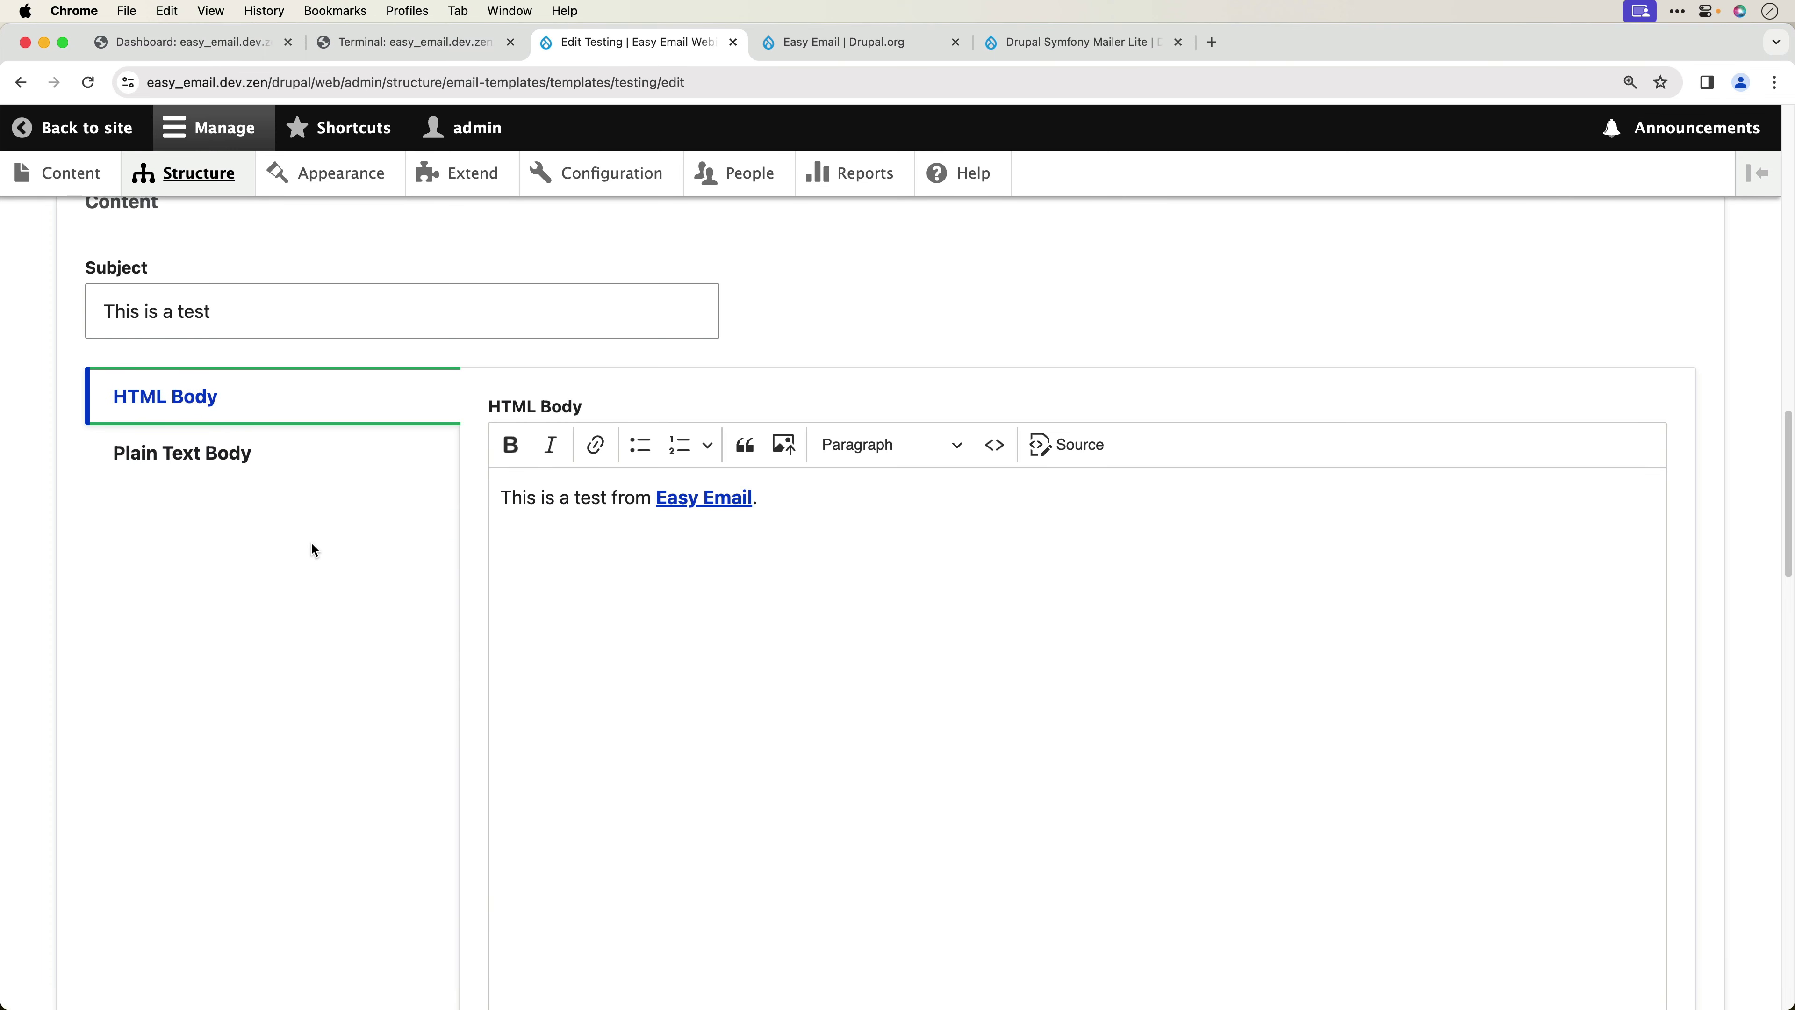
scroll(312, 549, "down", 10)
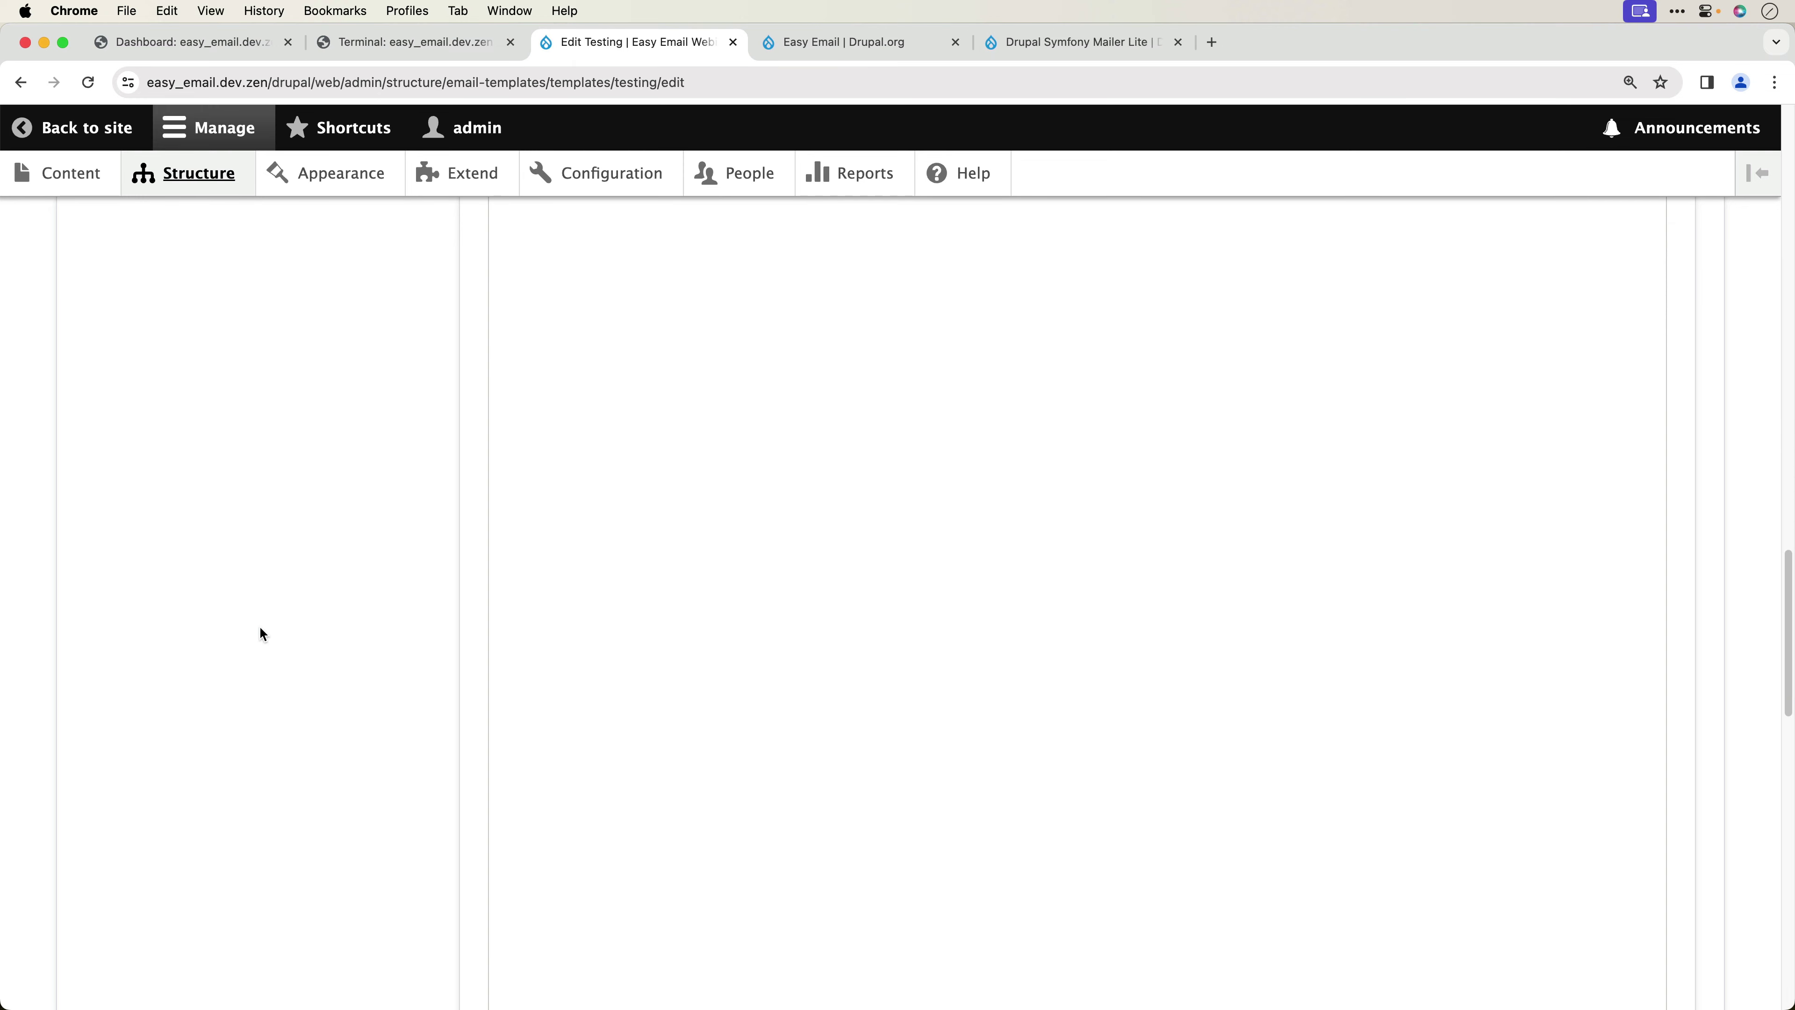
scroll(260, 626, "down", 5)
left_click(787, 739)
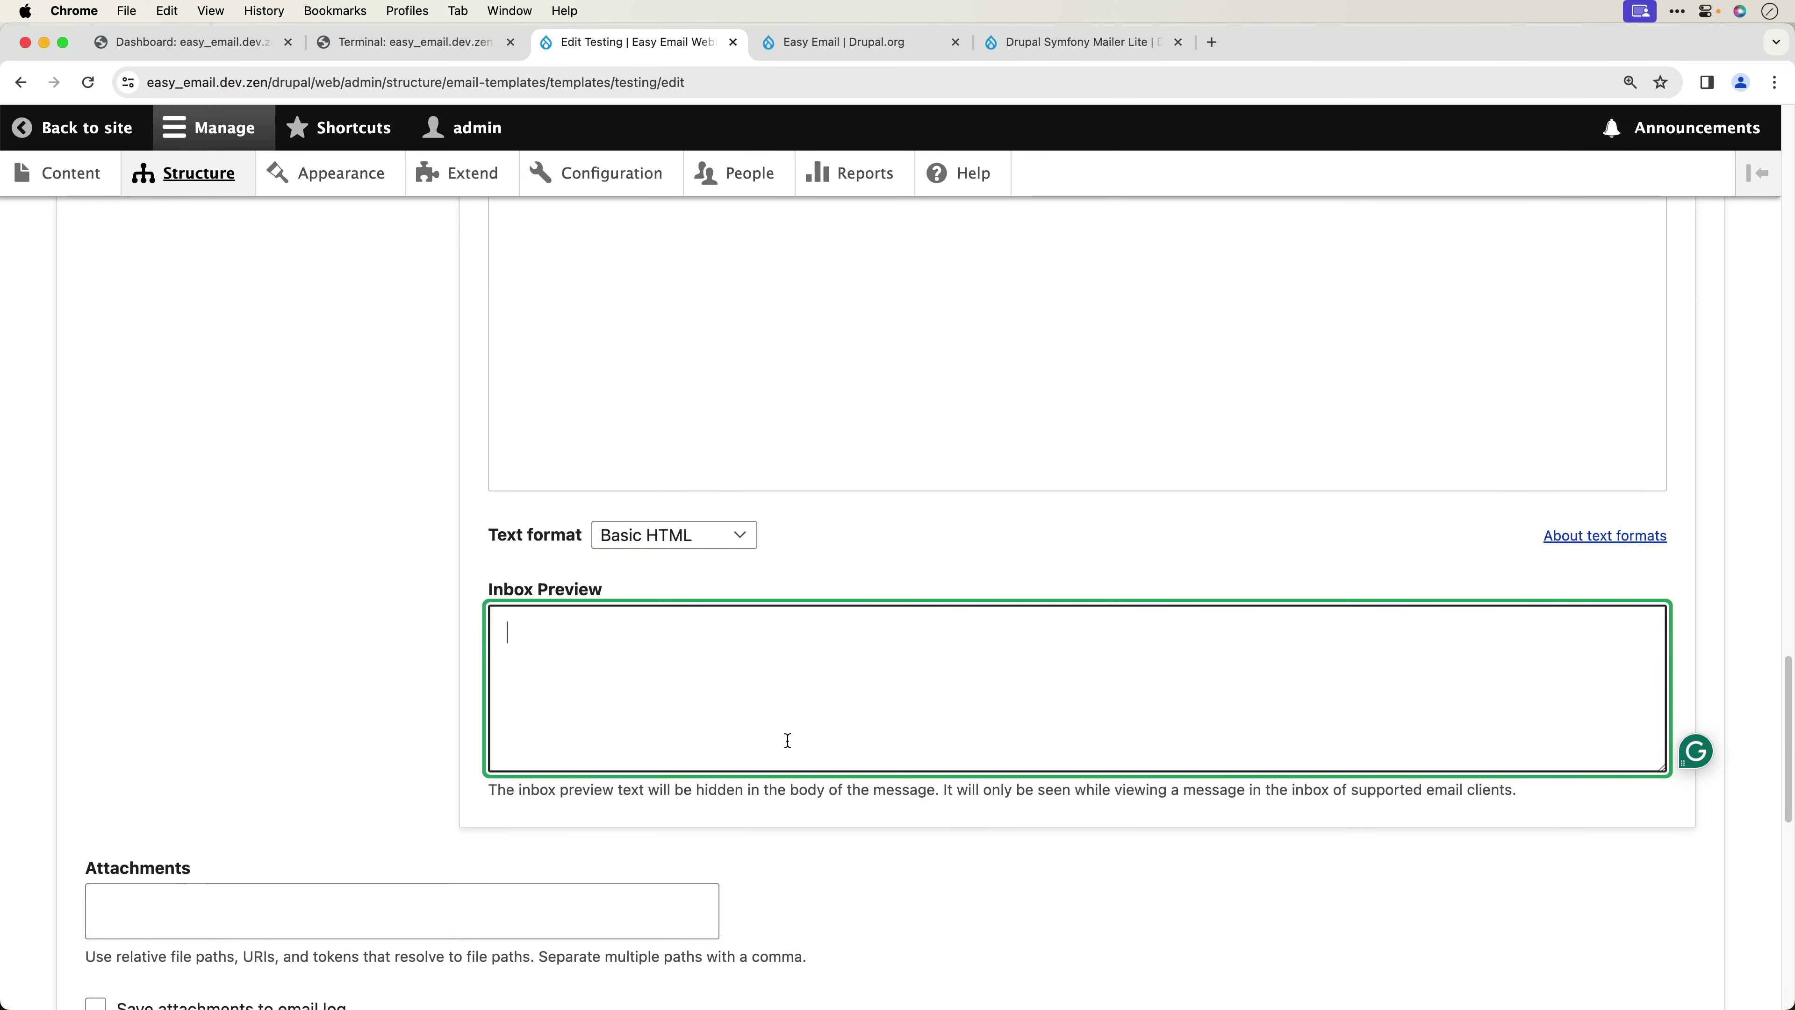
scroll(788, 739, "down", 1)
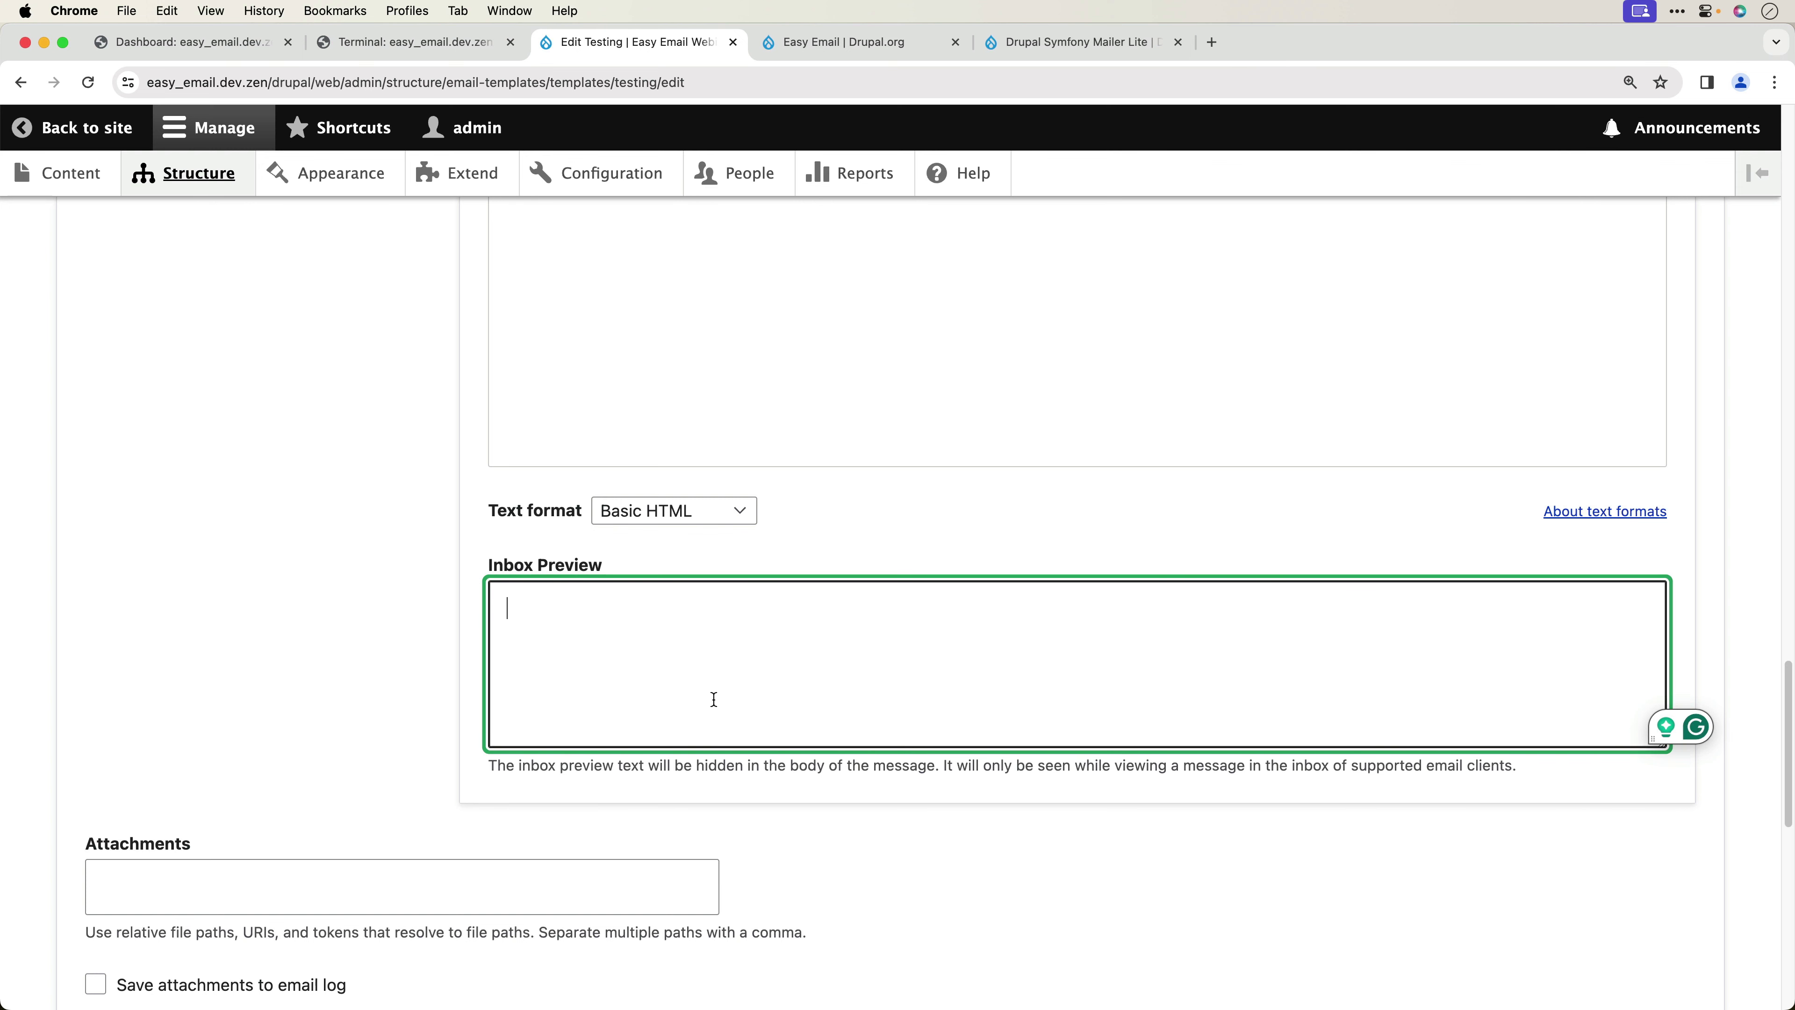
scroll(678, 651, "down", 4)
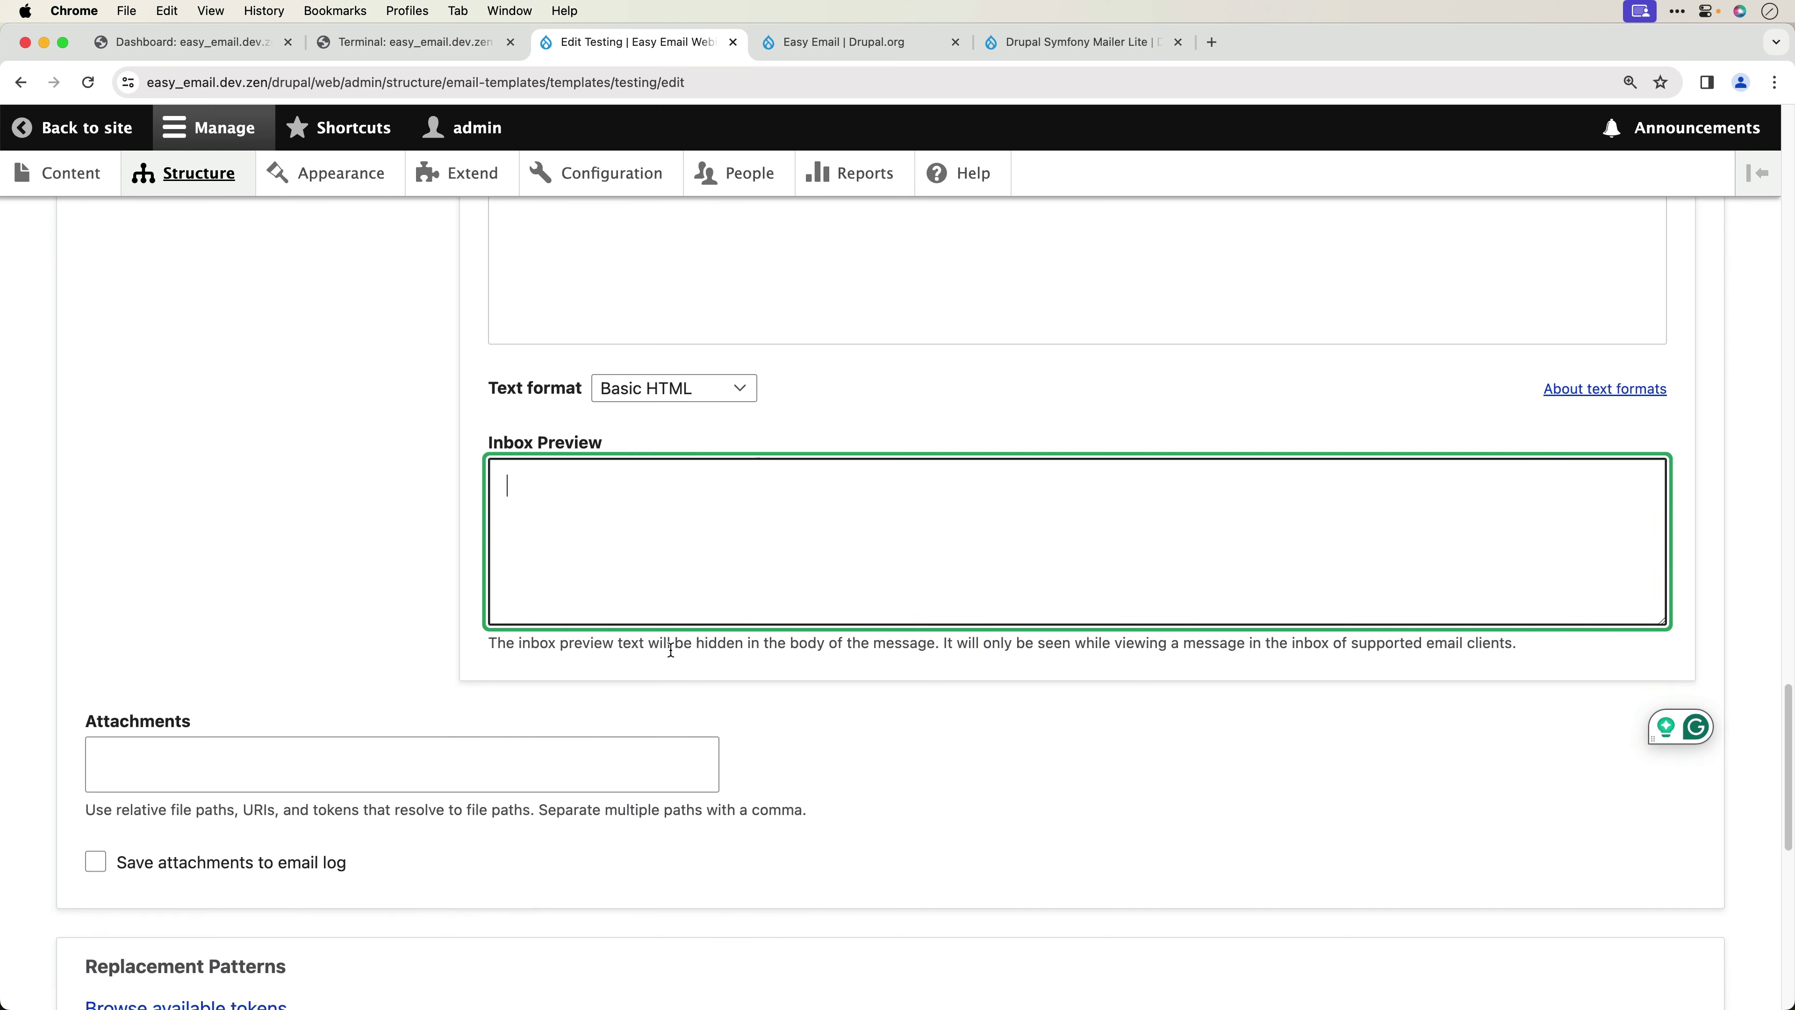
left_click(312, 659)
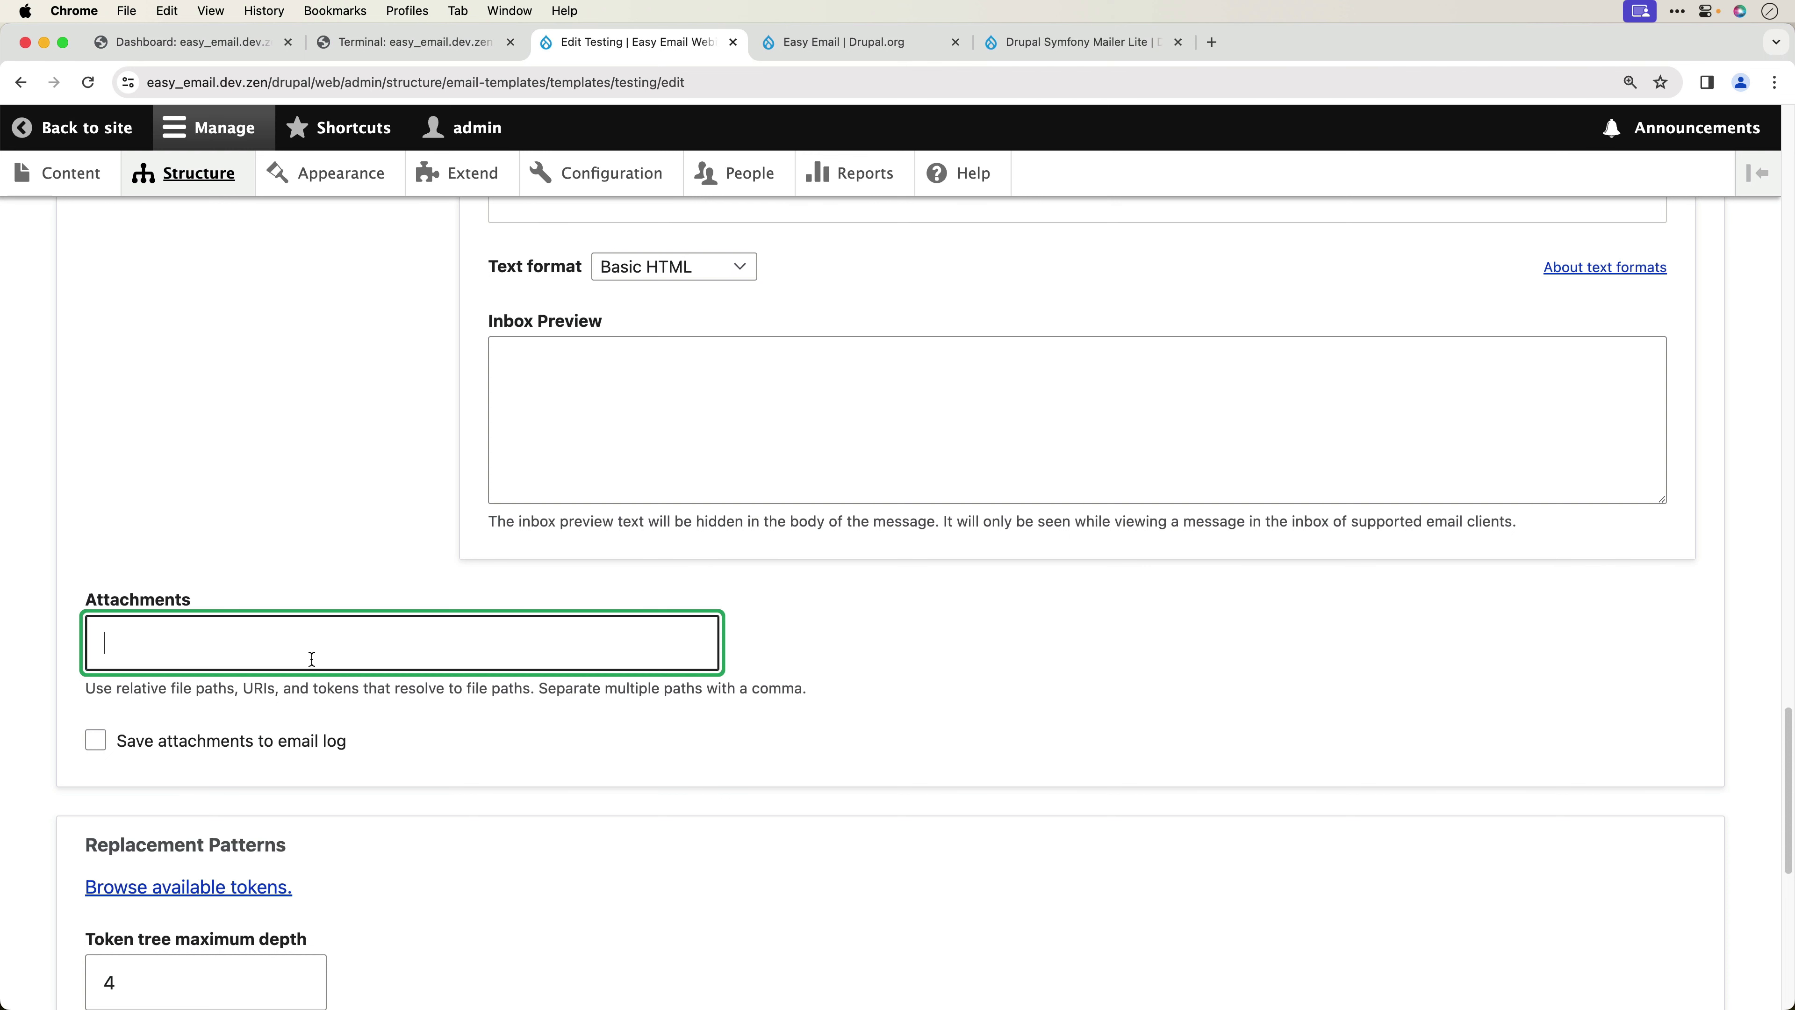
scroll(332, 655, "down", 1)
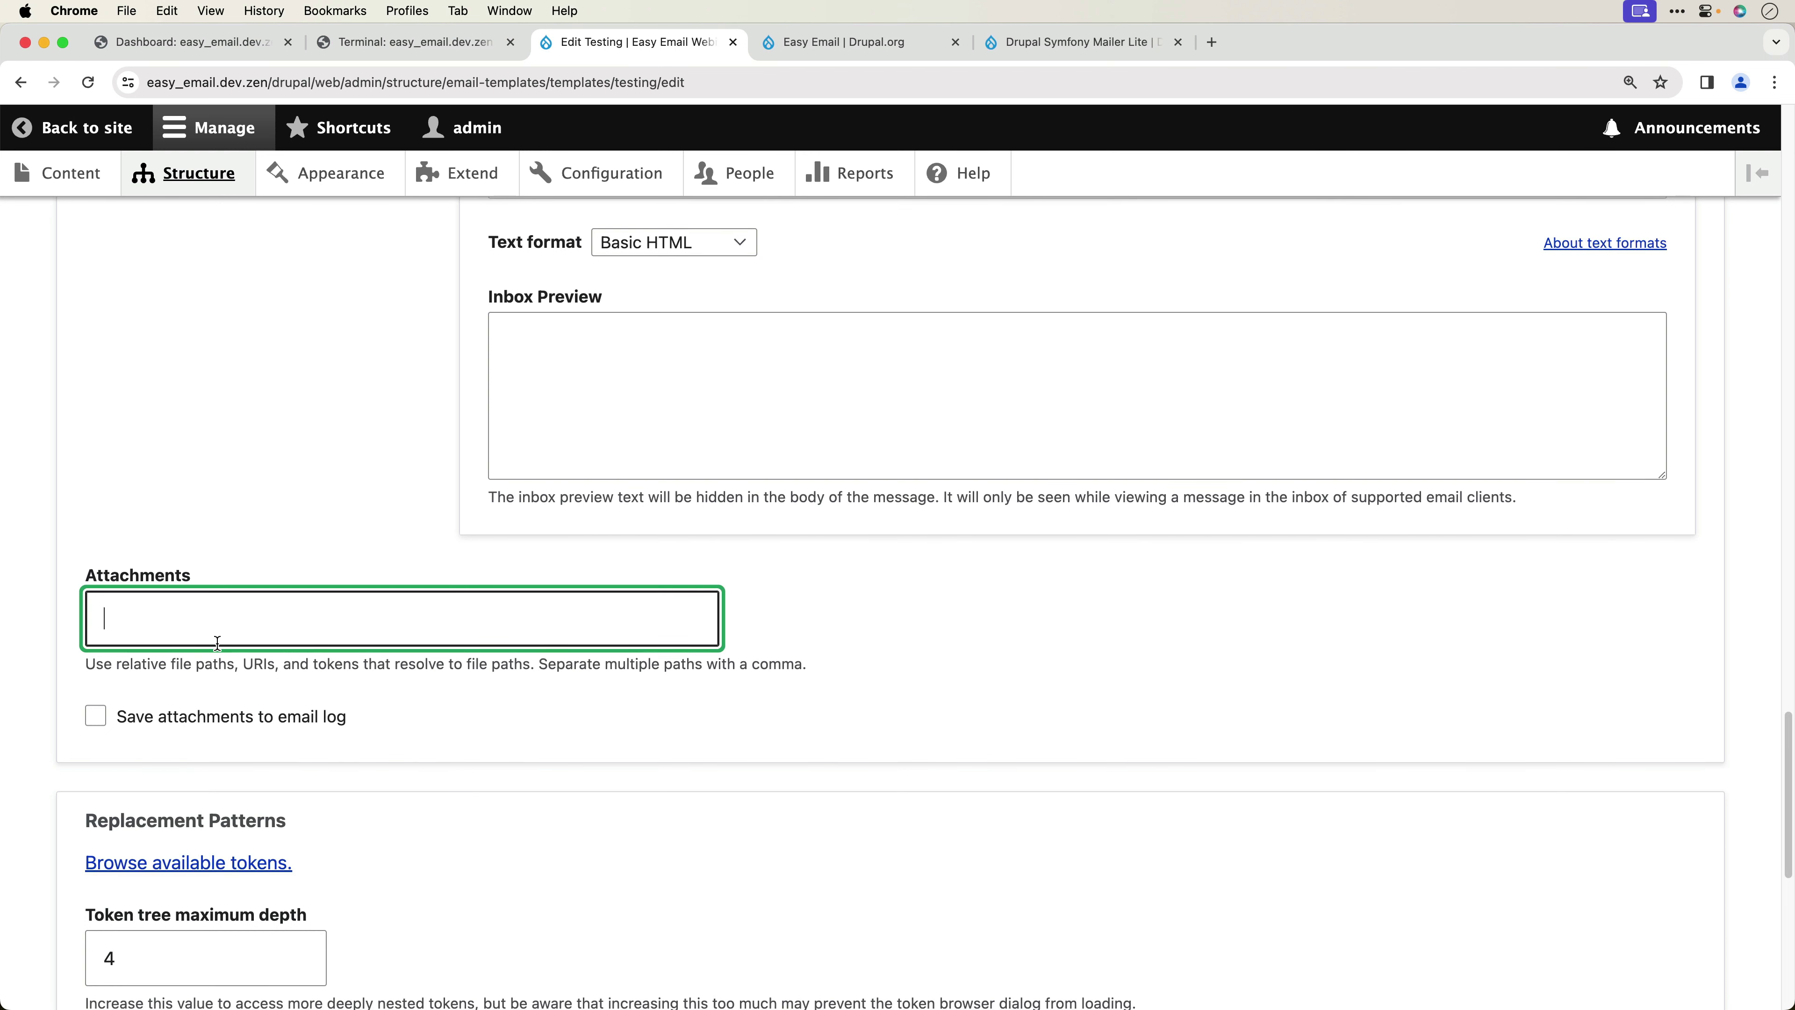
scroll(436, 704, "down", 6)
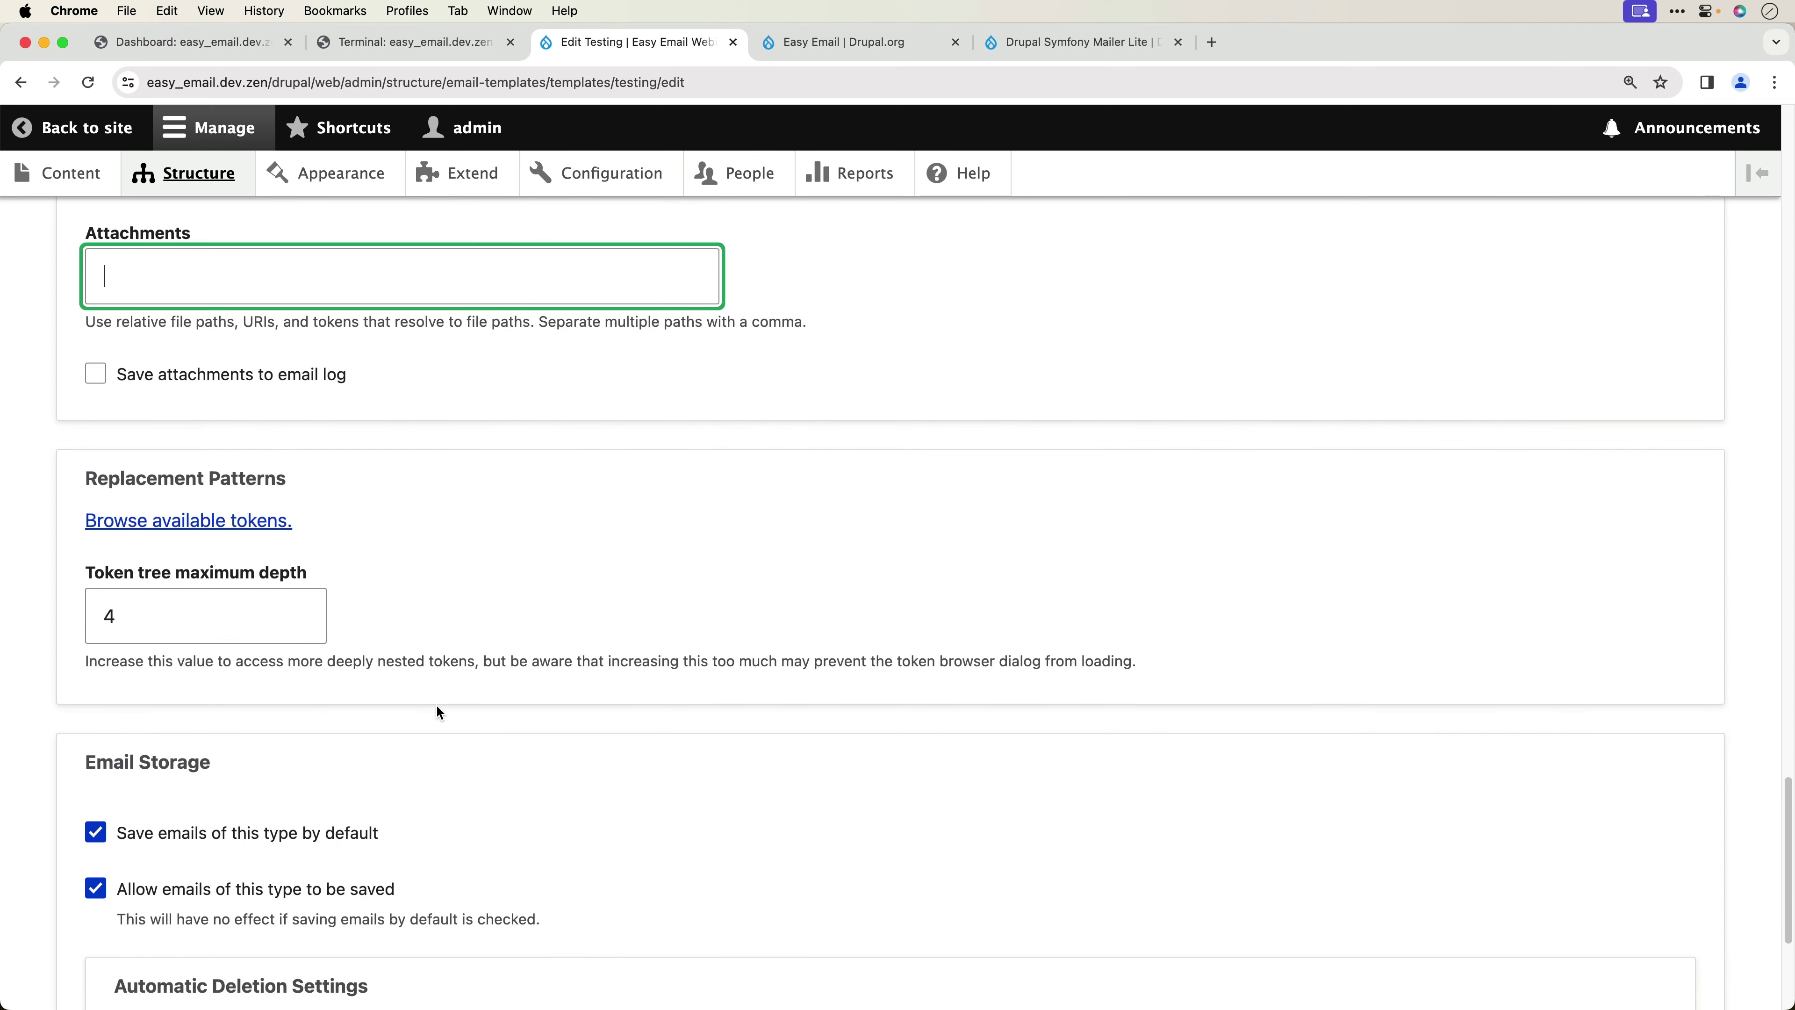
scroll(438, 712, "down", 4)
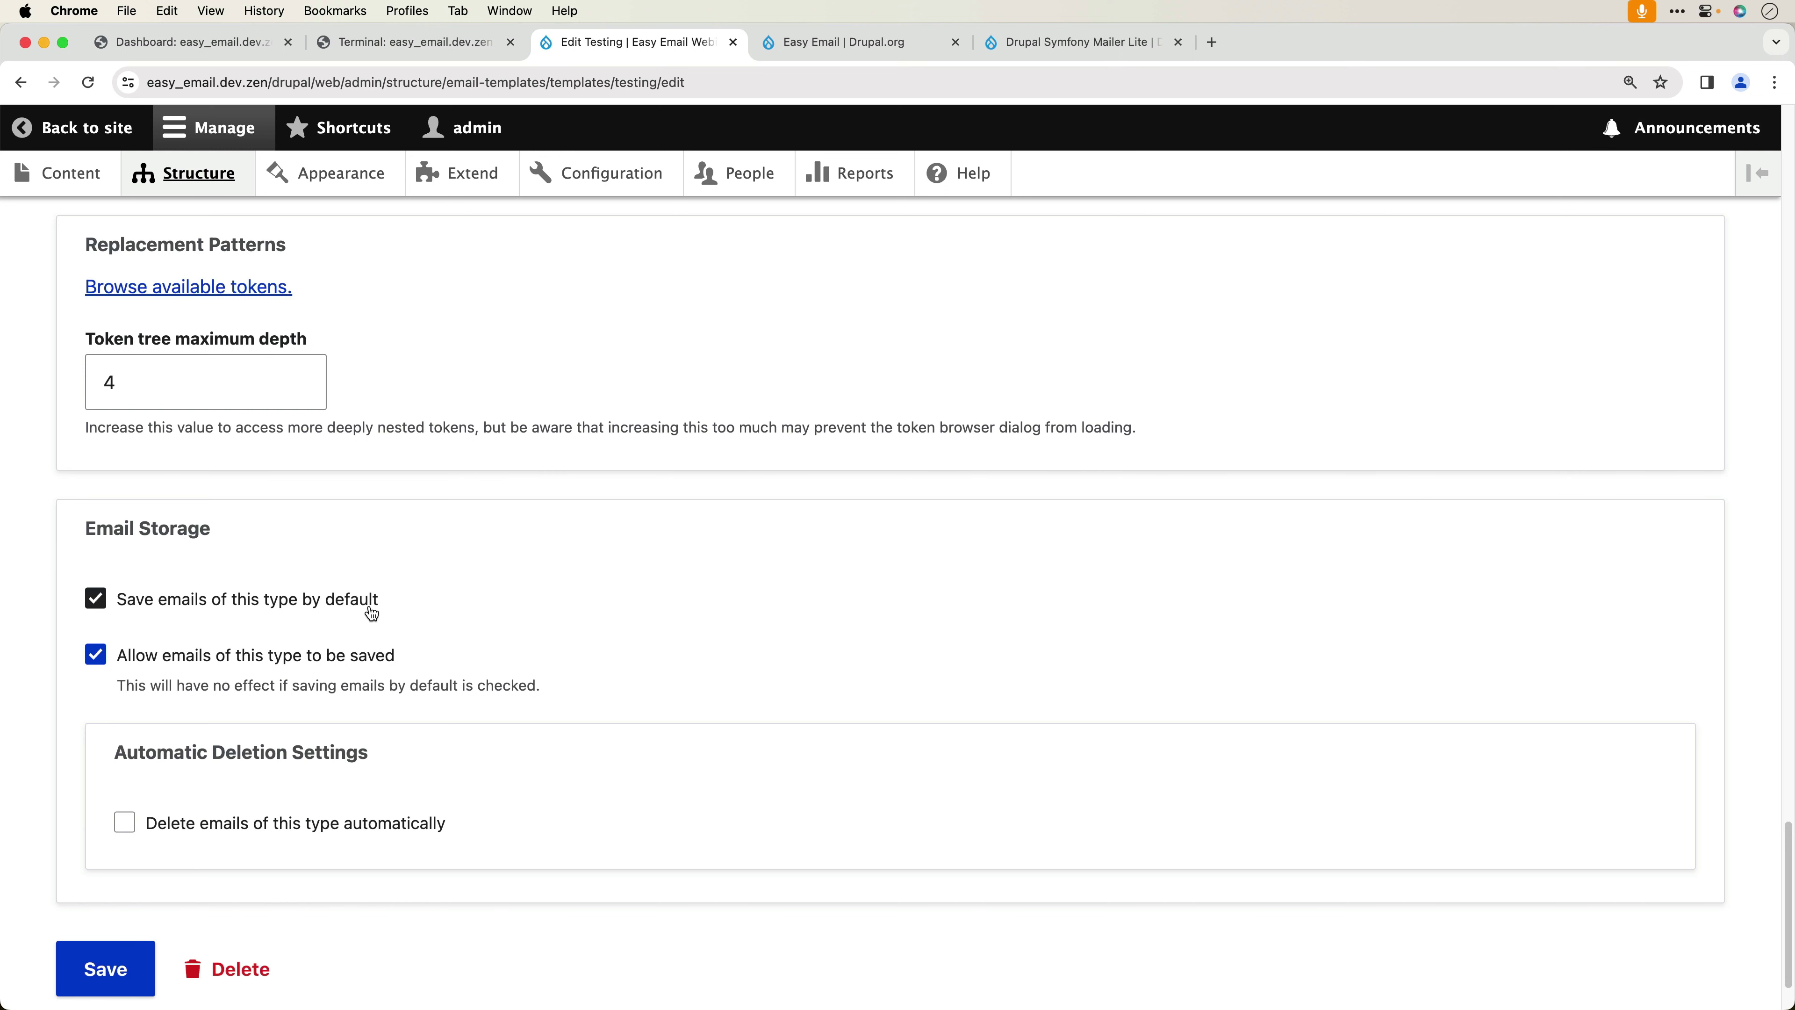
left_click(247, 613)
left_click(247, 614)
left_click(550, 629)
left_click(414, 830)
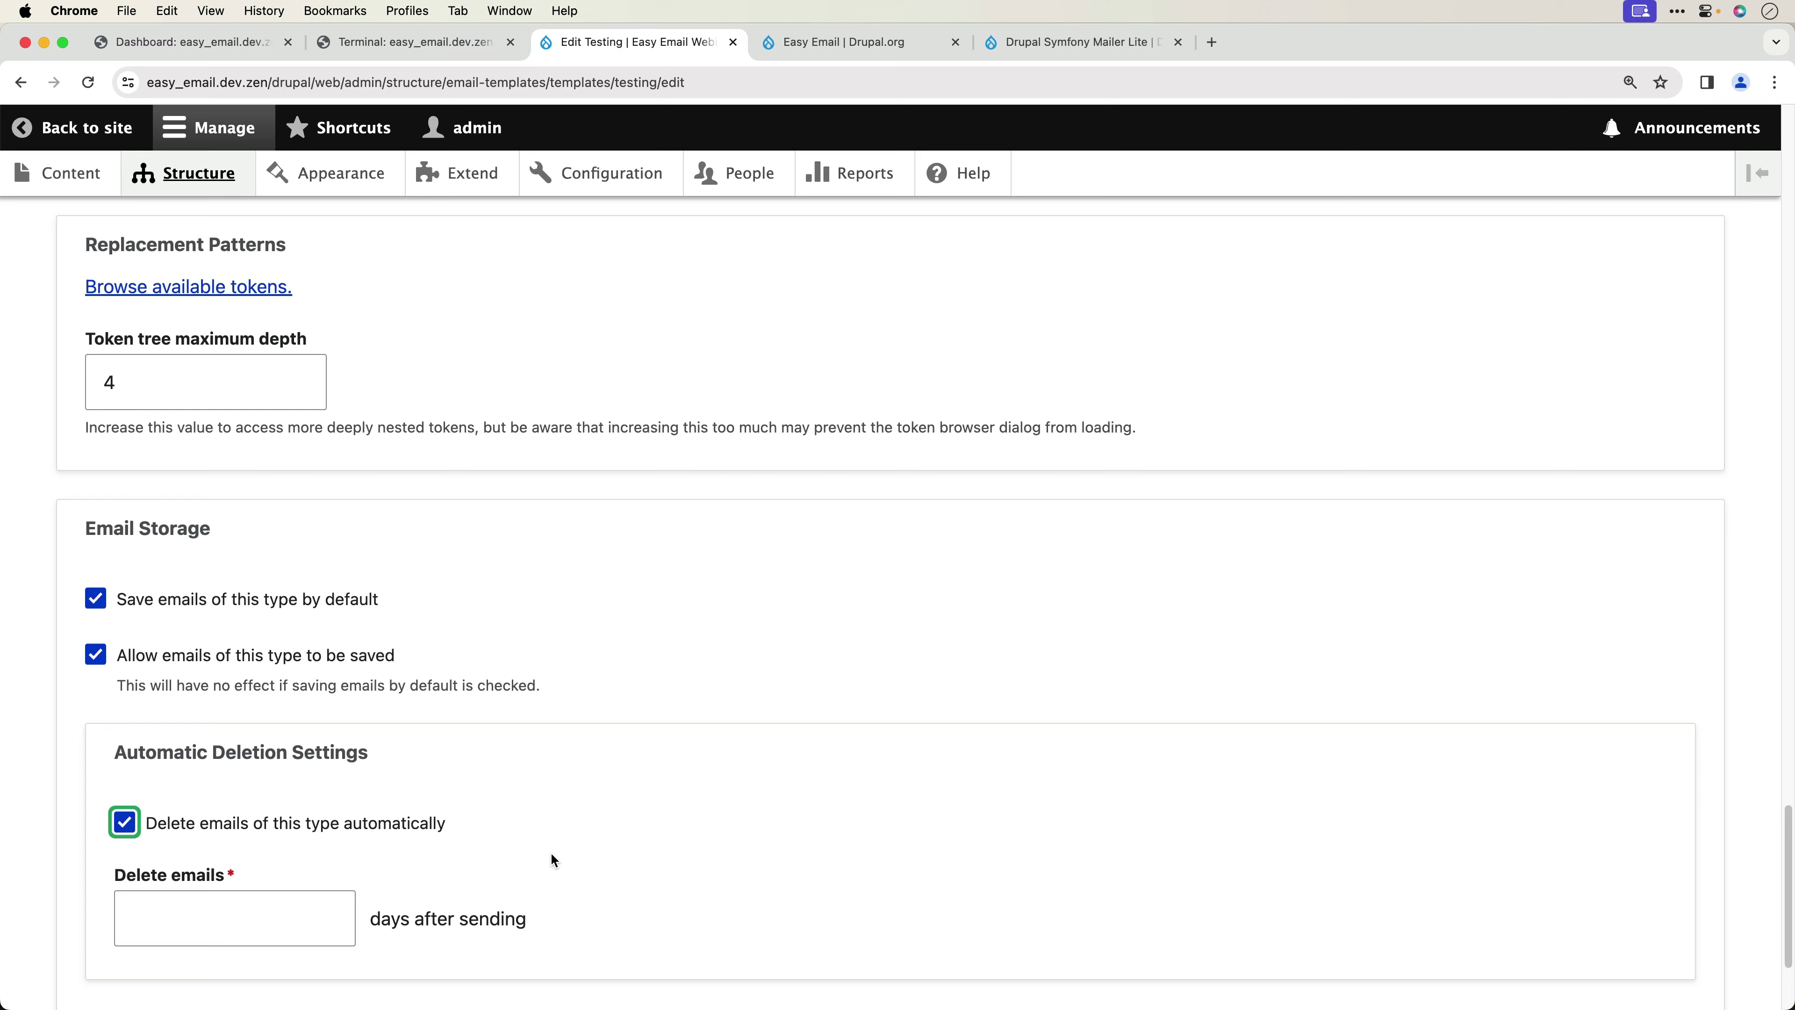
scroll(553, 857, "down", 2)
left_click(224, 815)
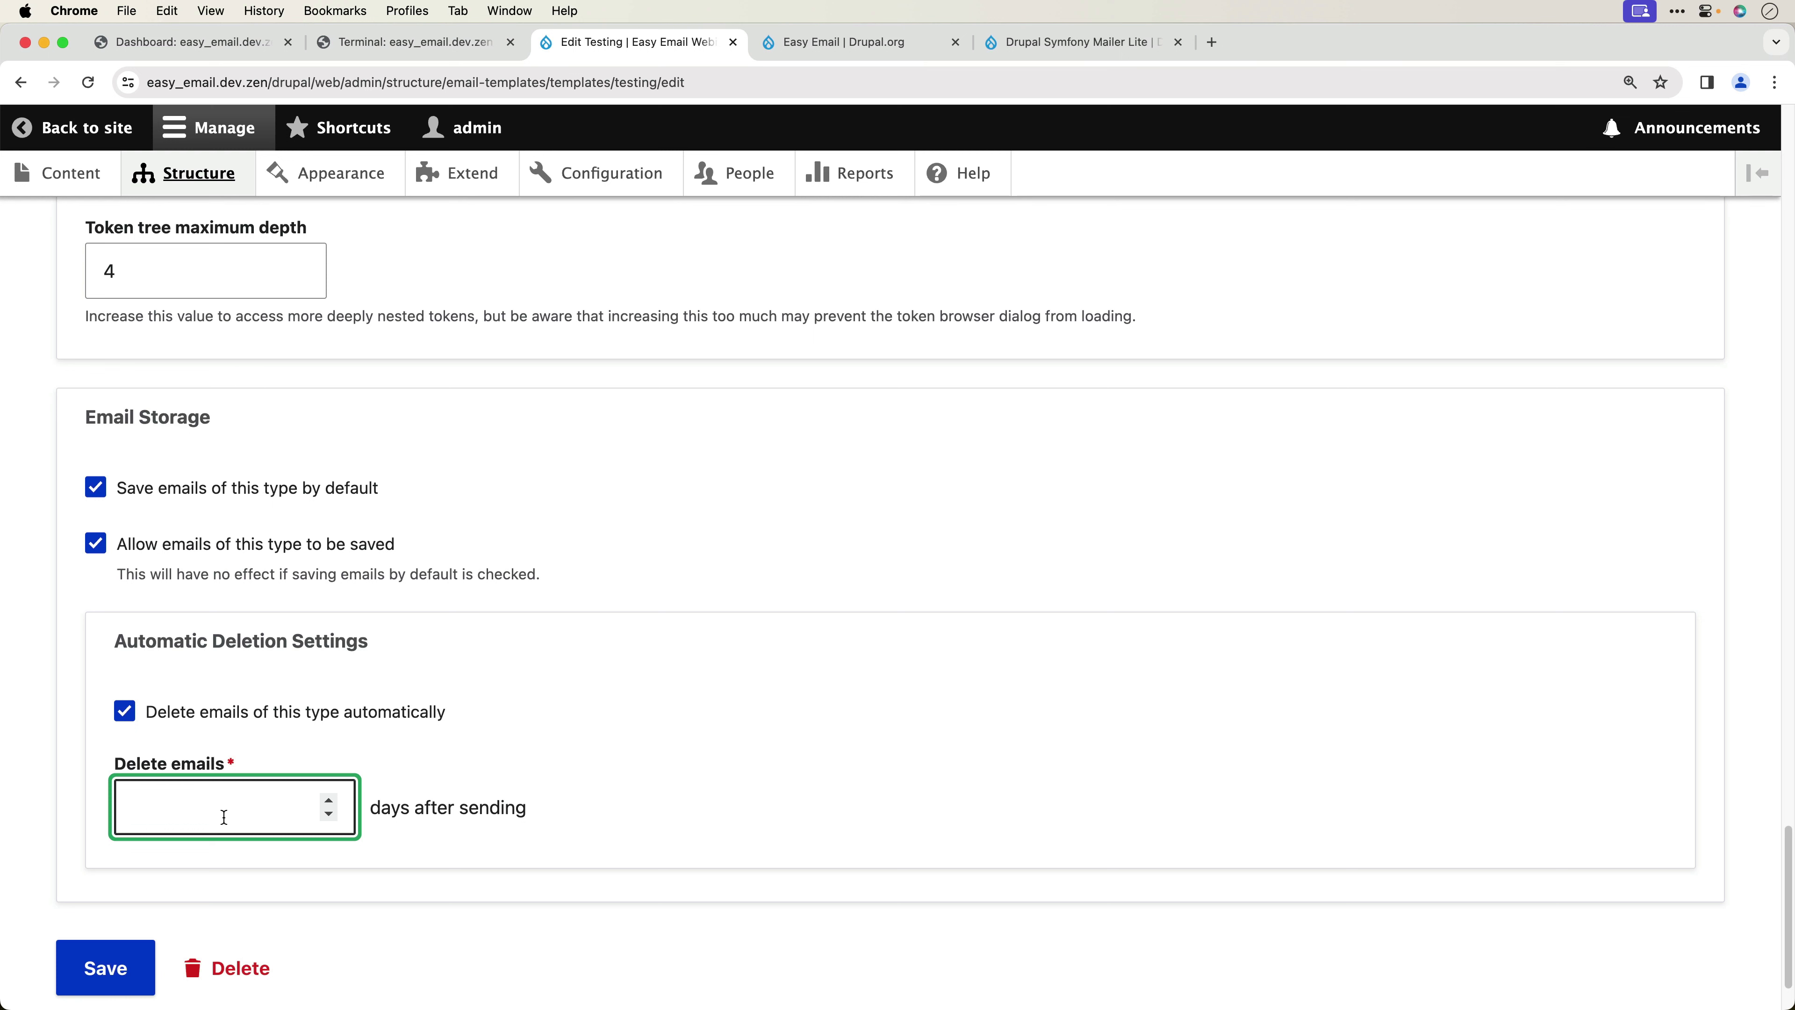
left_click(215, 715)
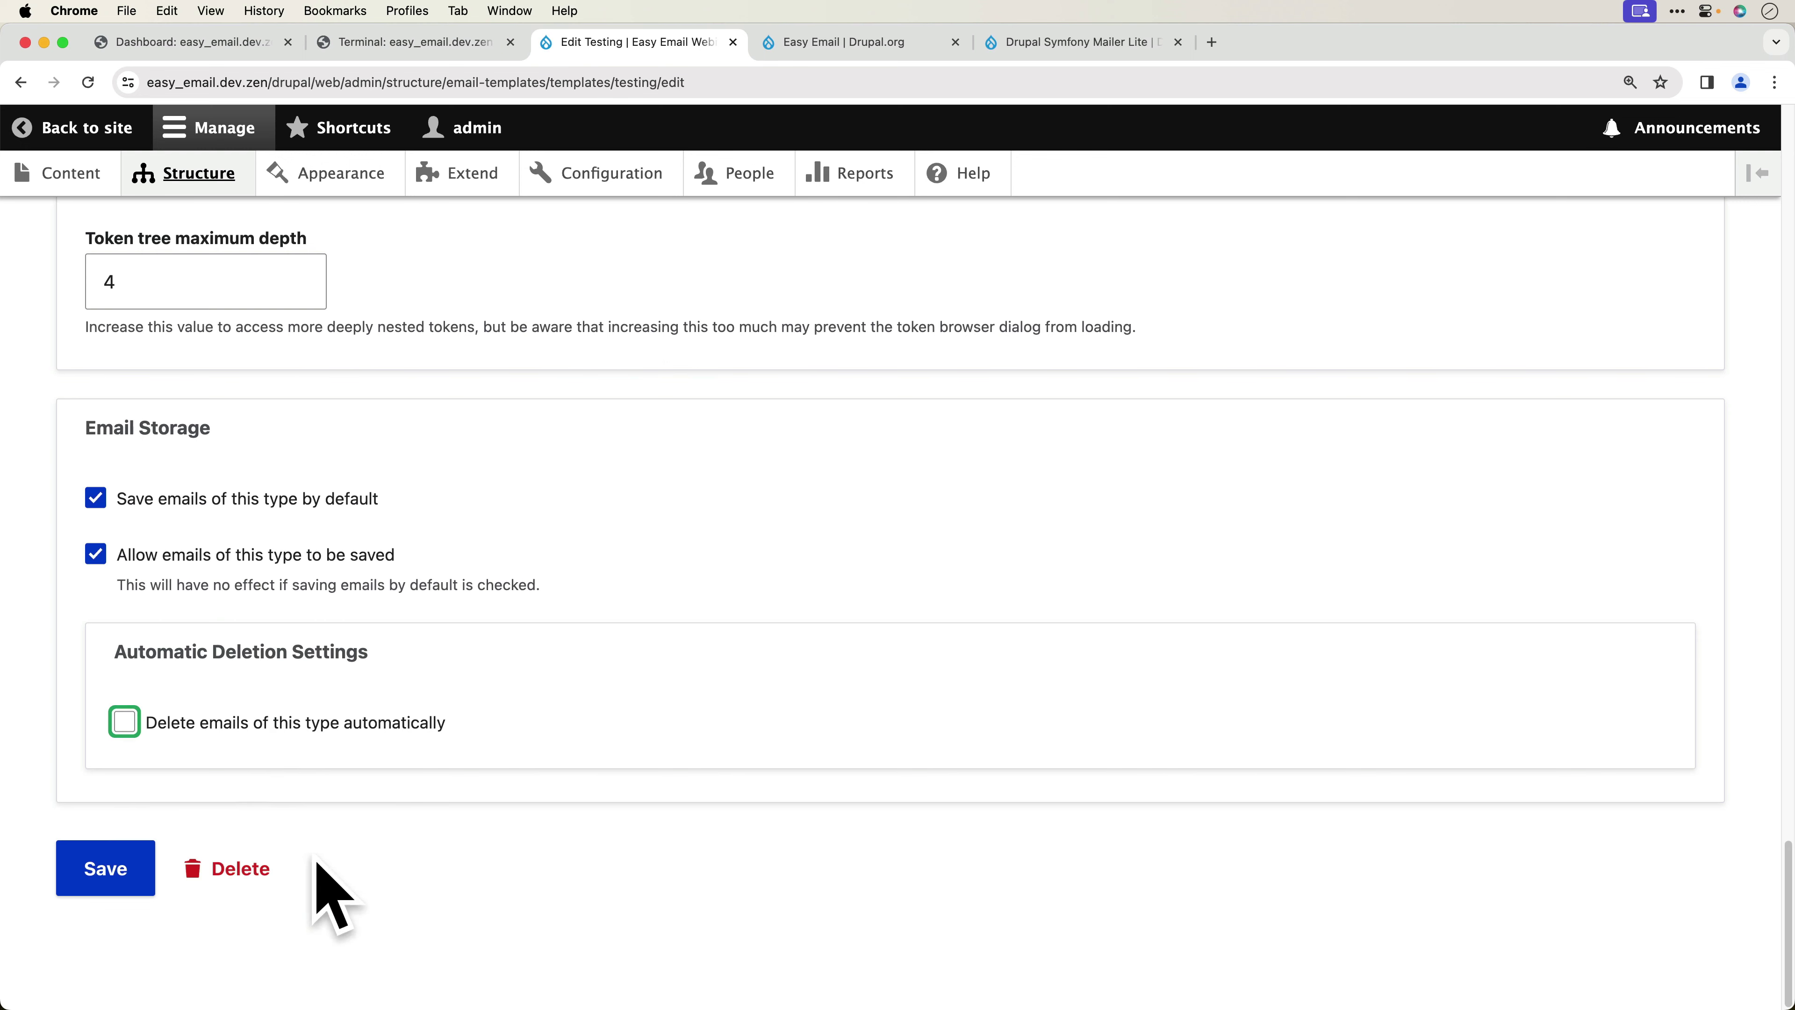
- Save the Testing email template and open the report listing emails created by the Easy Email module
left_click(88, 884)
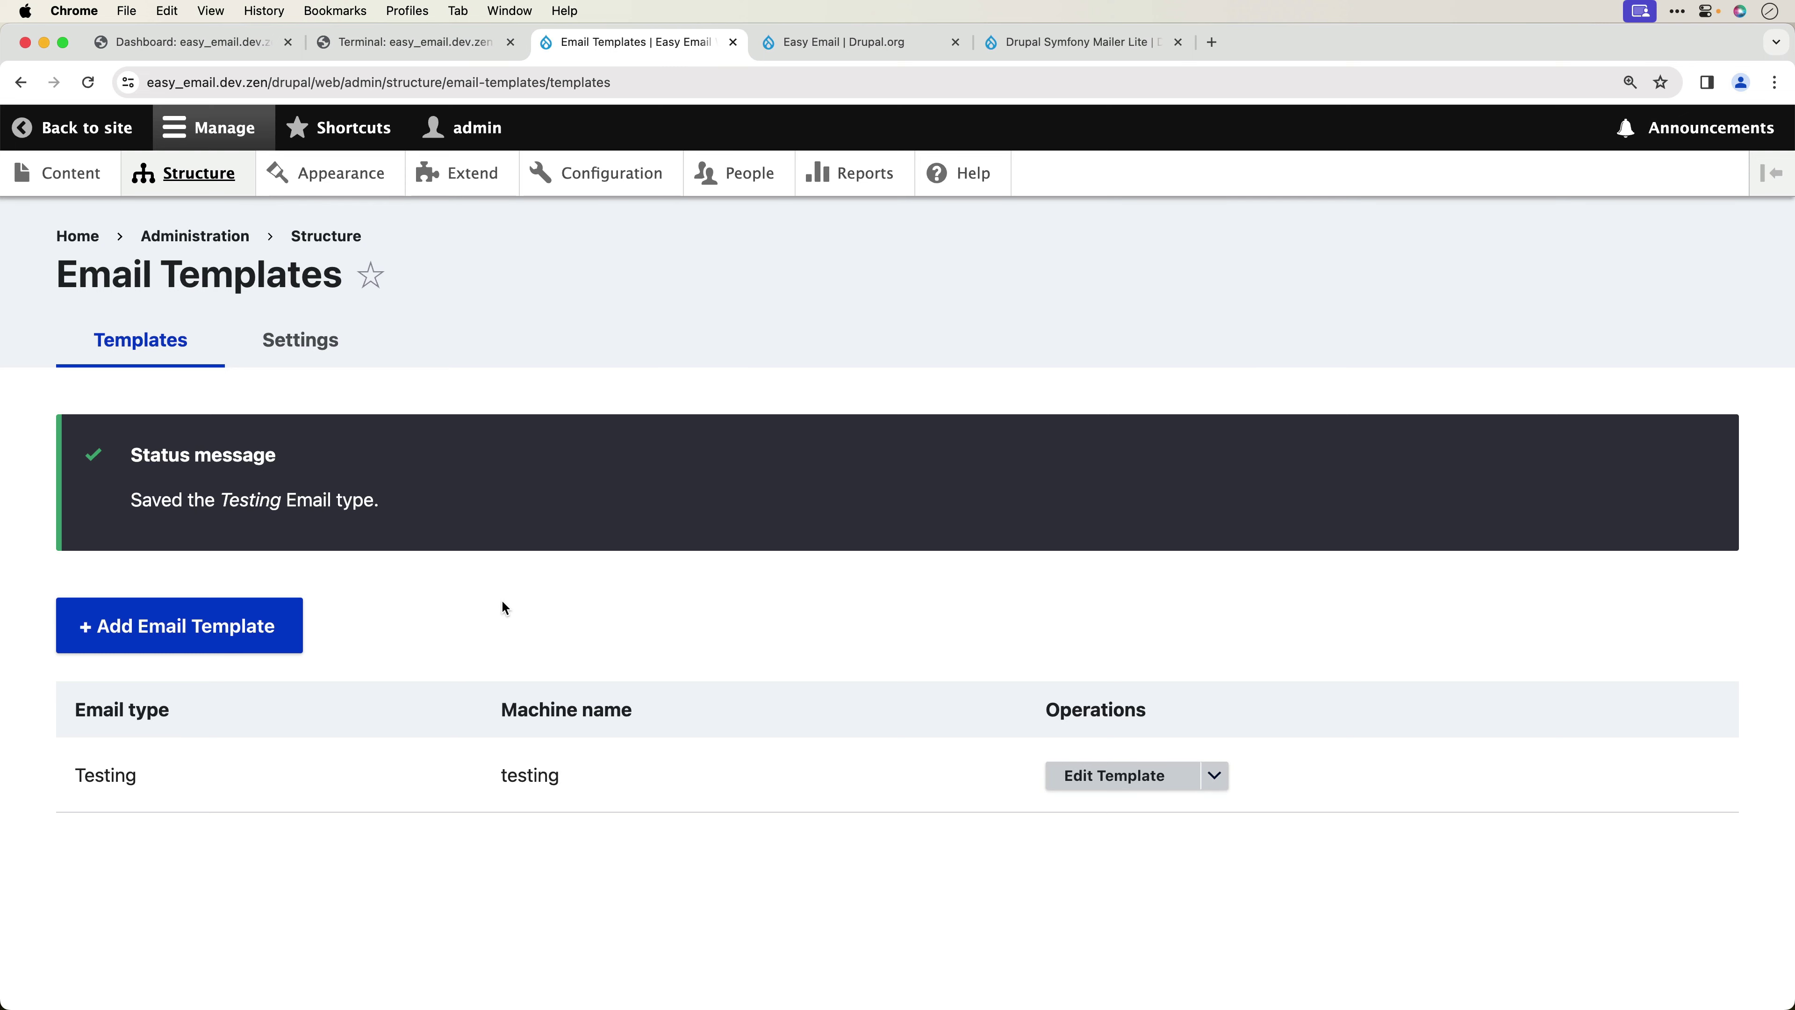
left_click(861, 176)
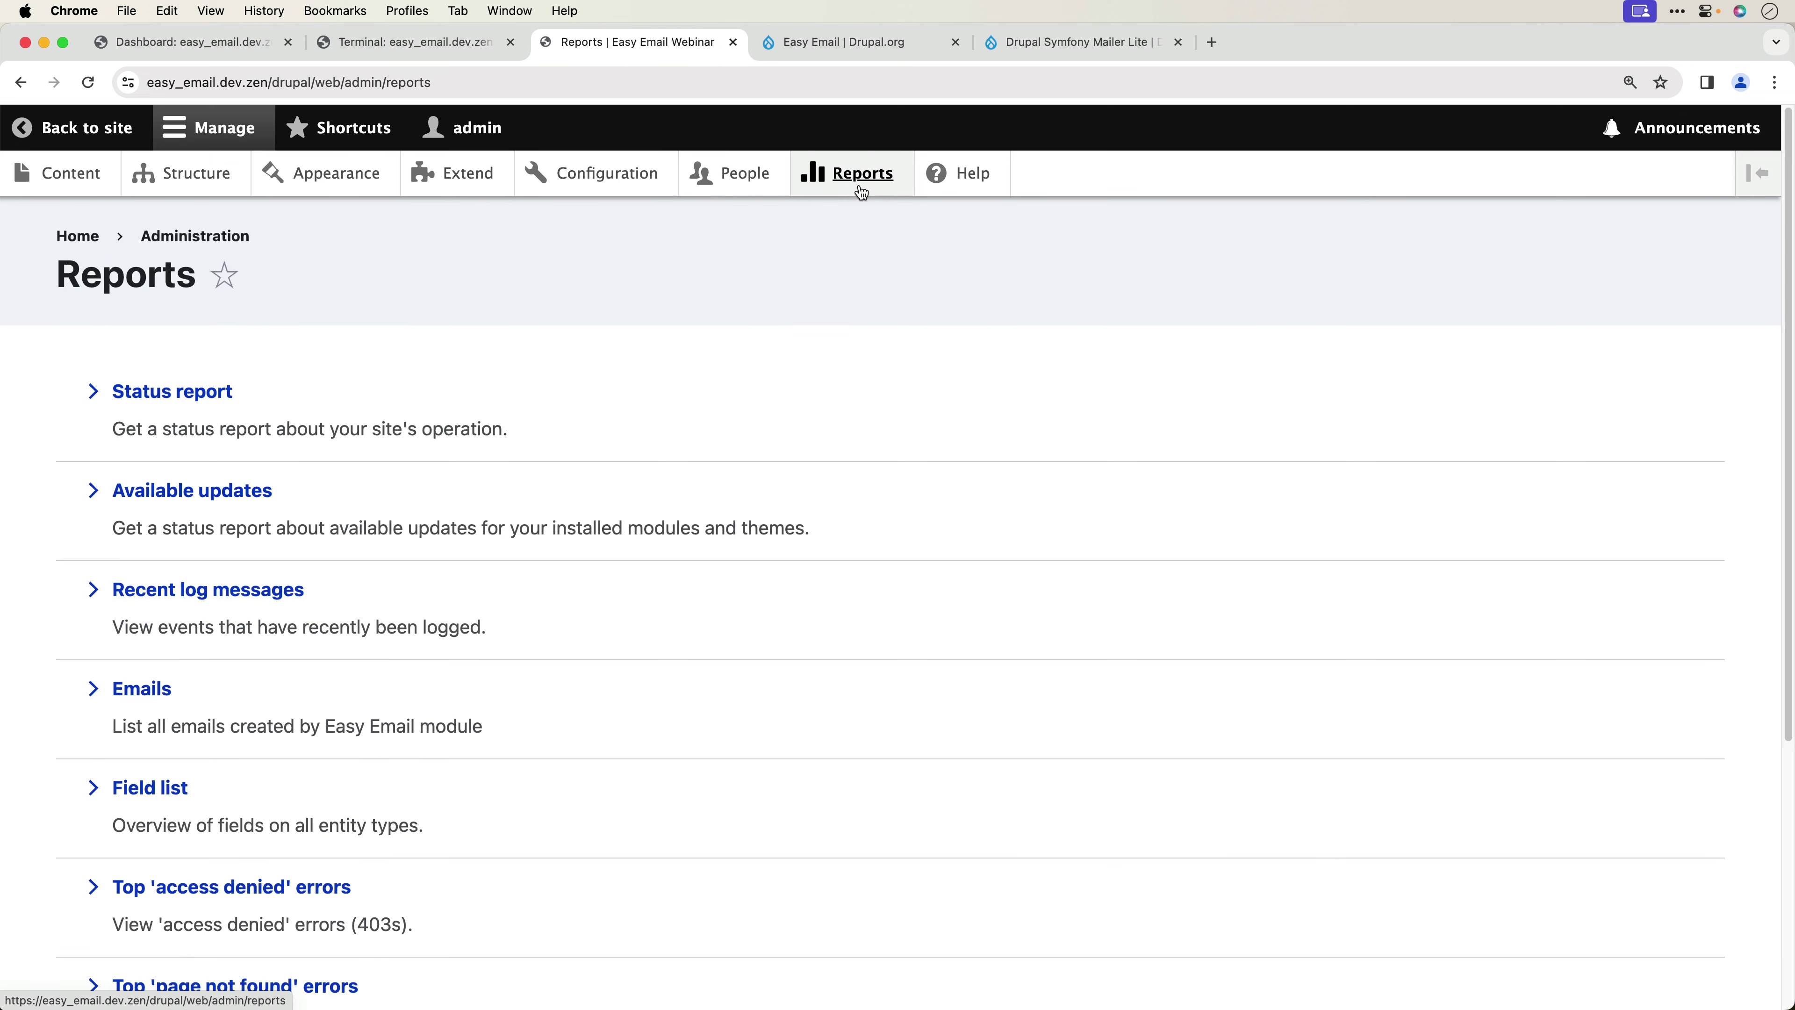
left_click(159, 689)
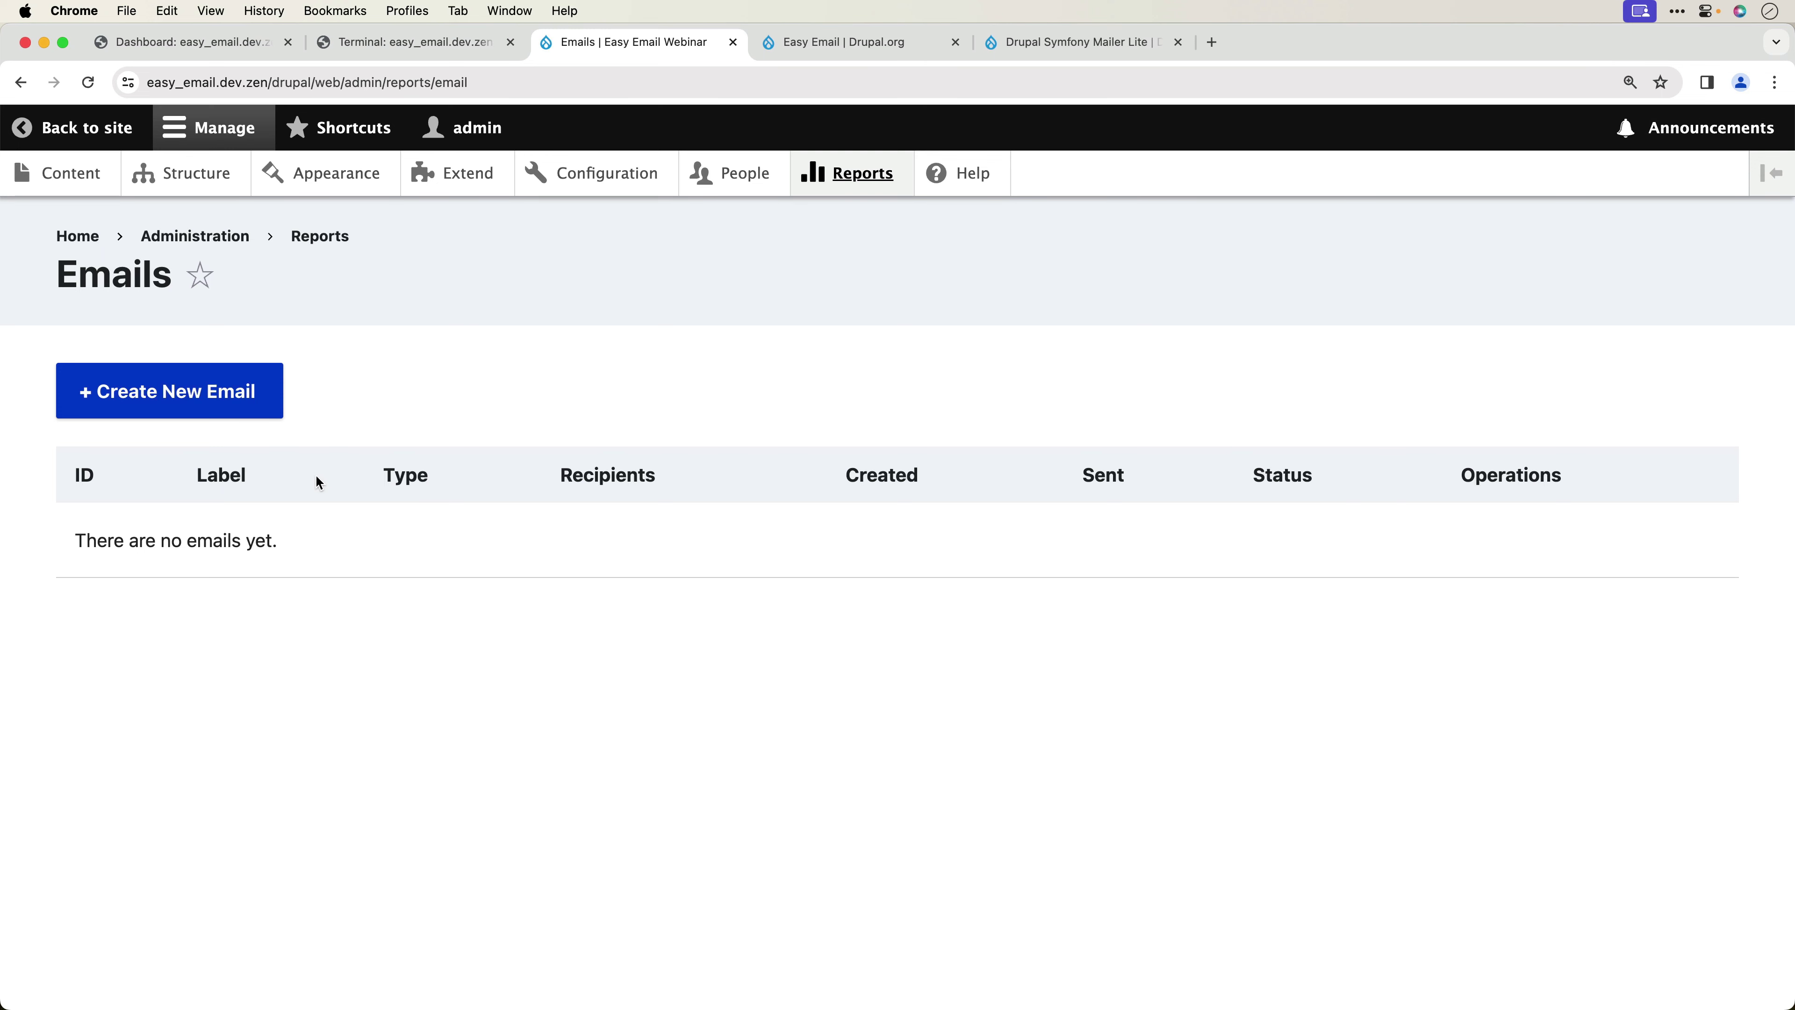
- Create a new email from the Testing template, keeping its prefilled recipient and content, and save it with Send Email enabled
left_click(198, 401)
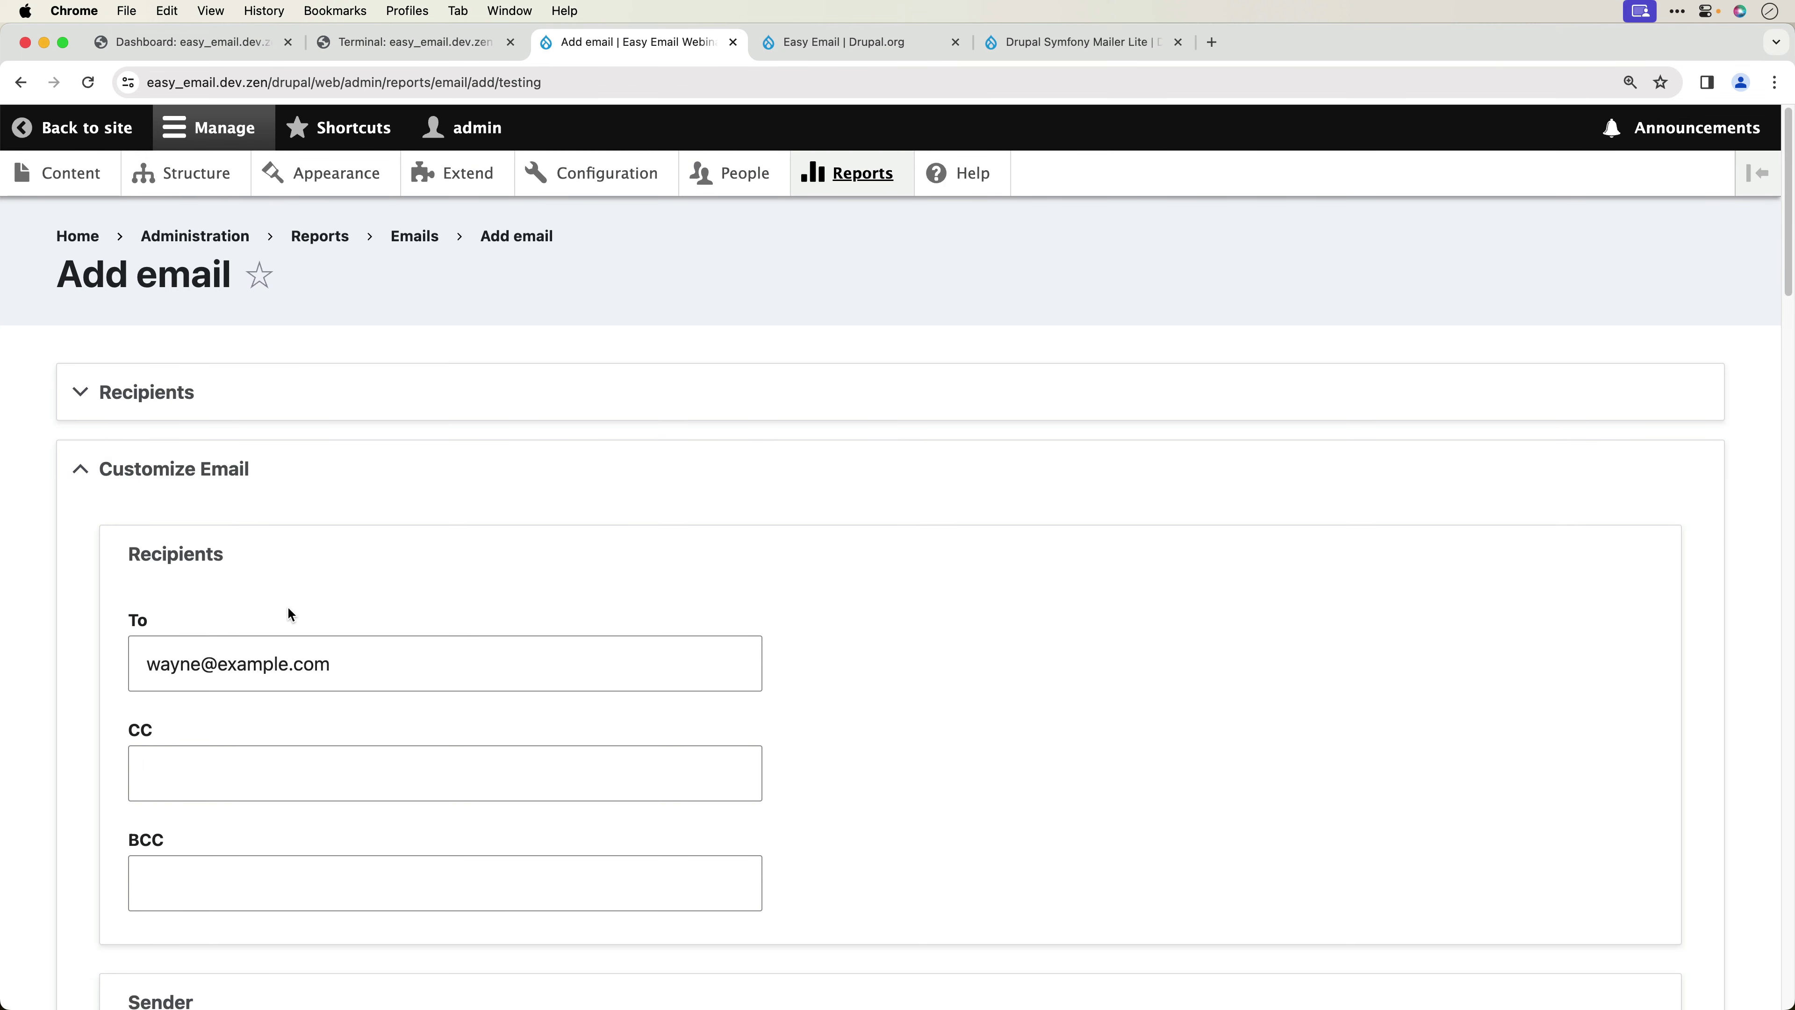
scroll(287, 608, "down", 1)
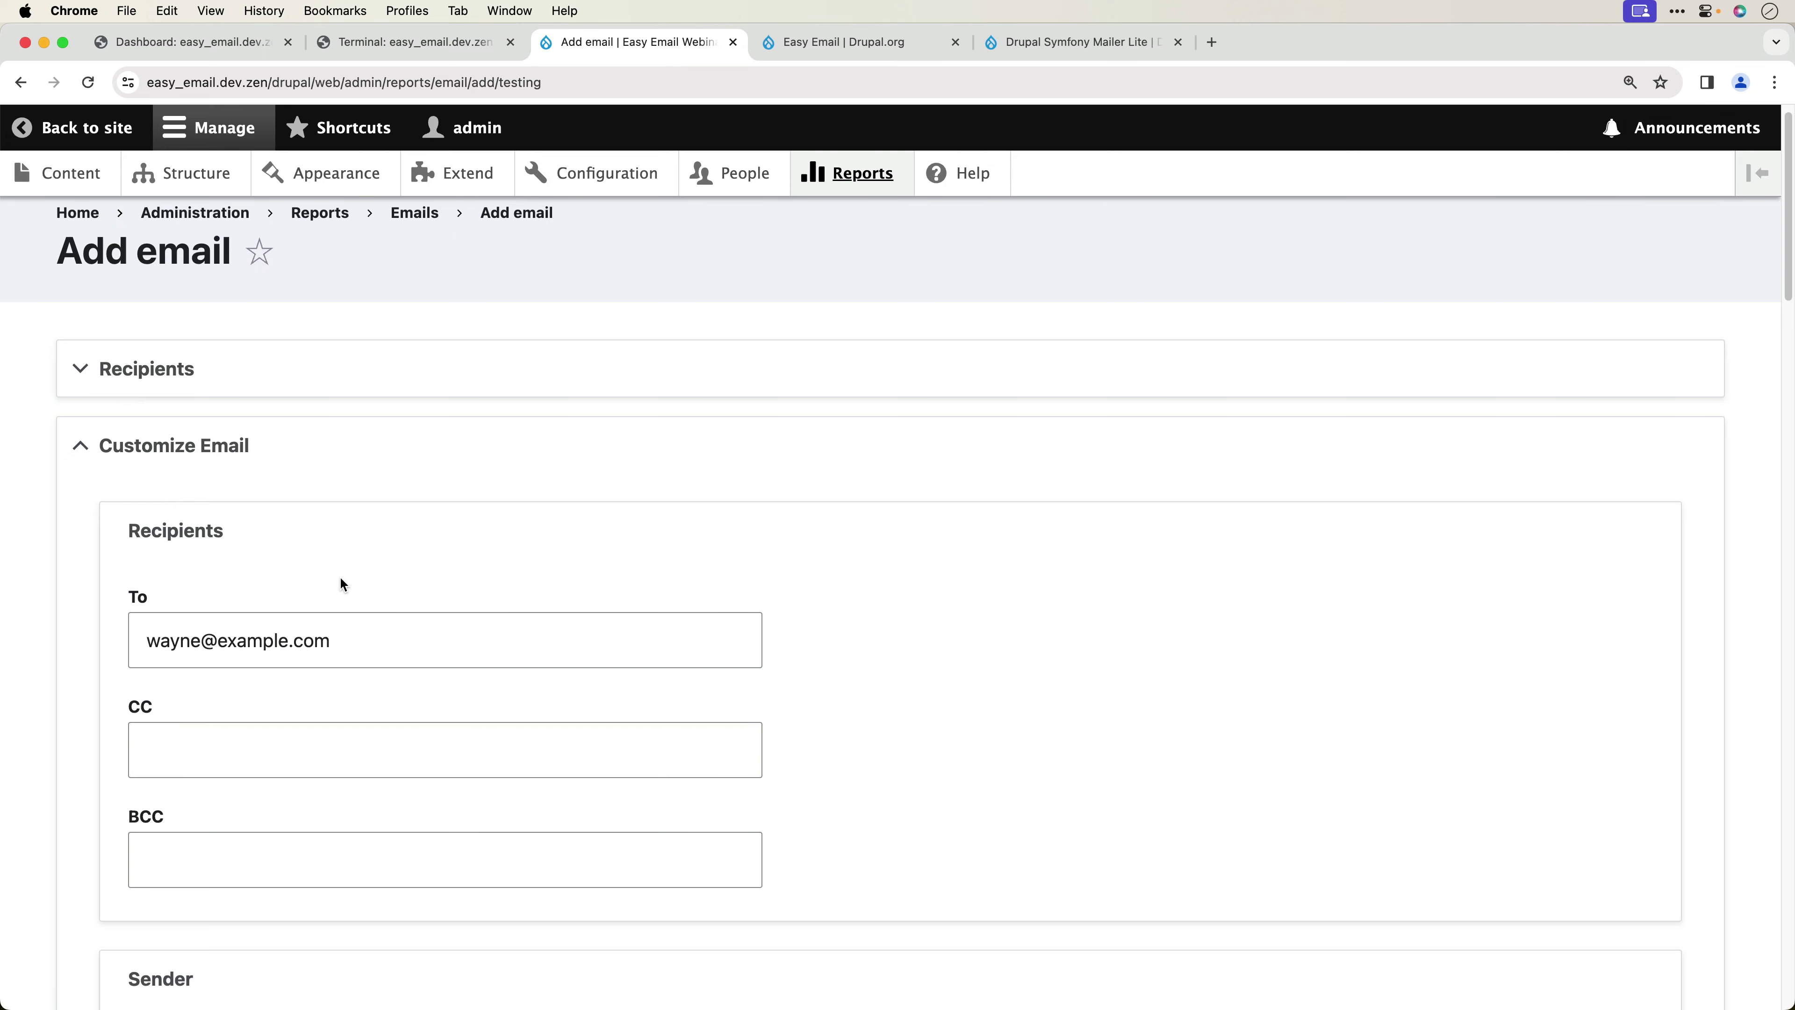
scroll(177, 716, "down", 5)
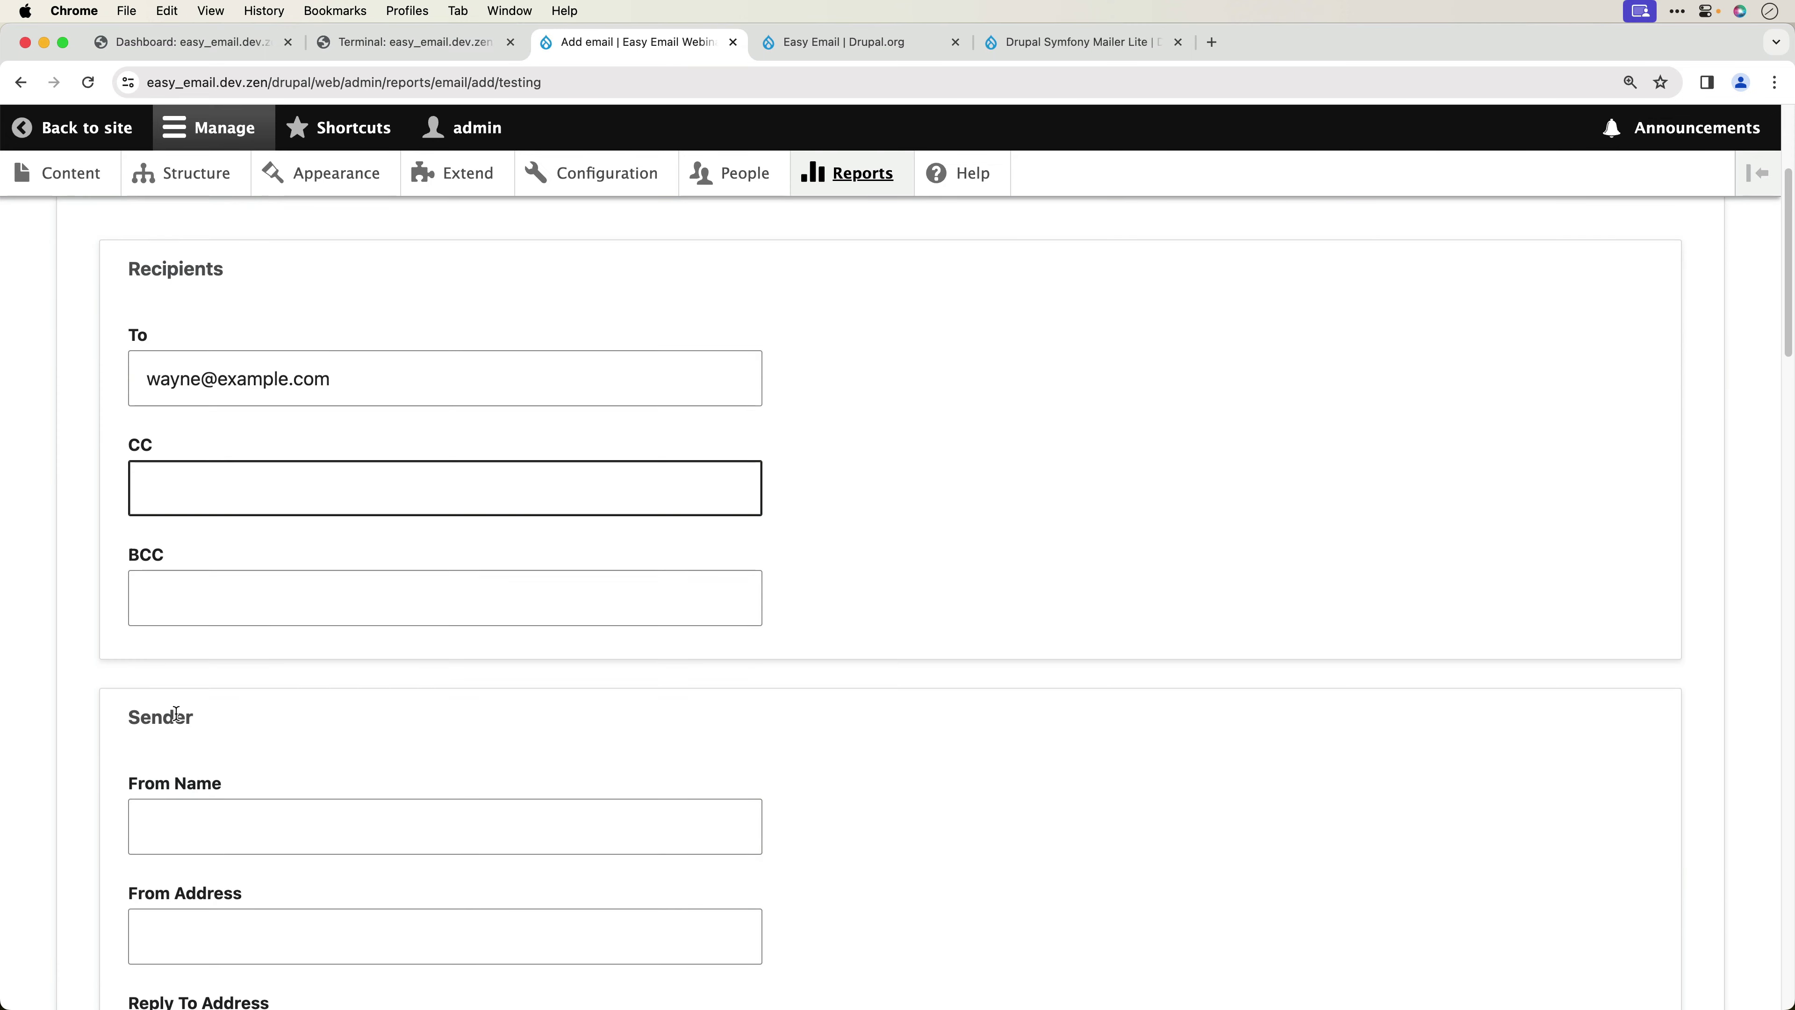
scroll(304, 499, "down", 10)
scroll(441, 776, "down", 10)
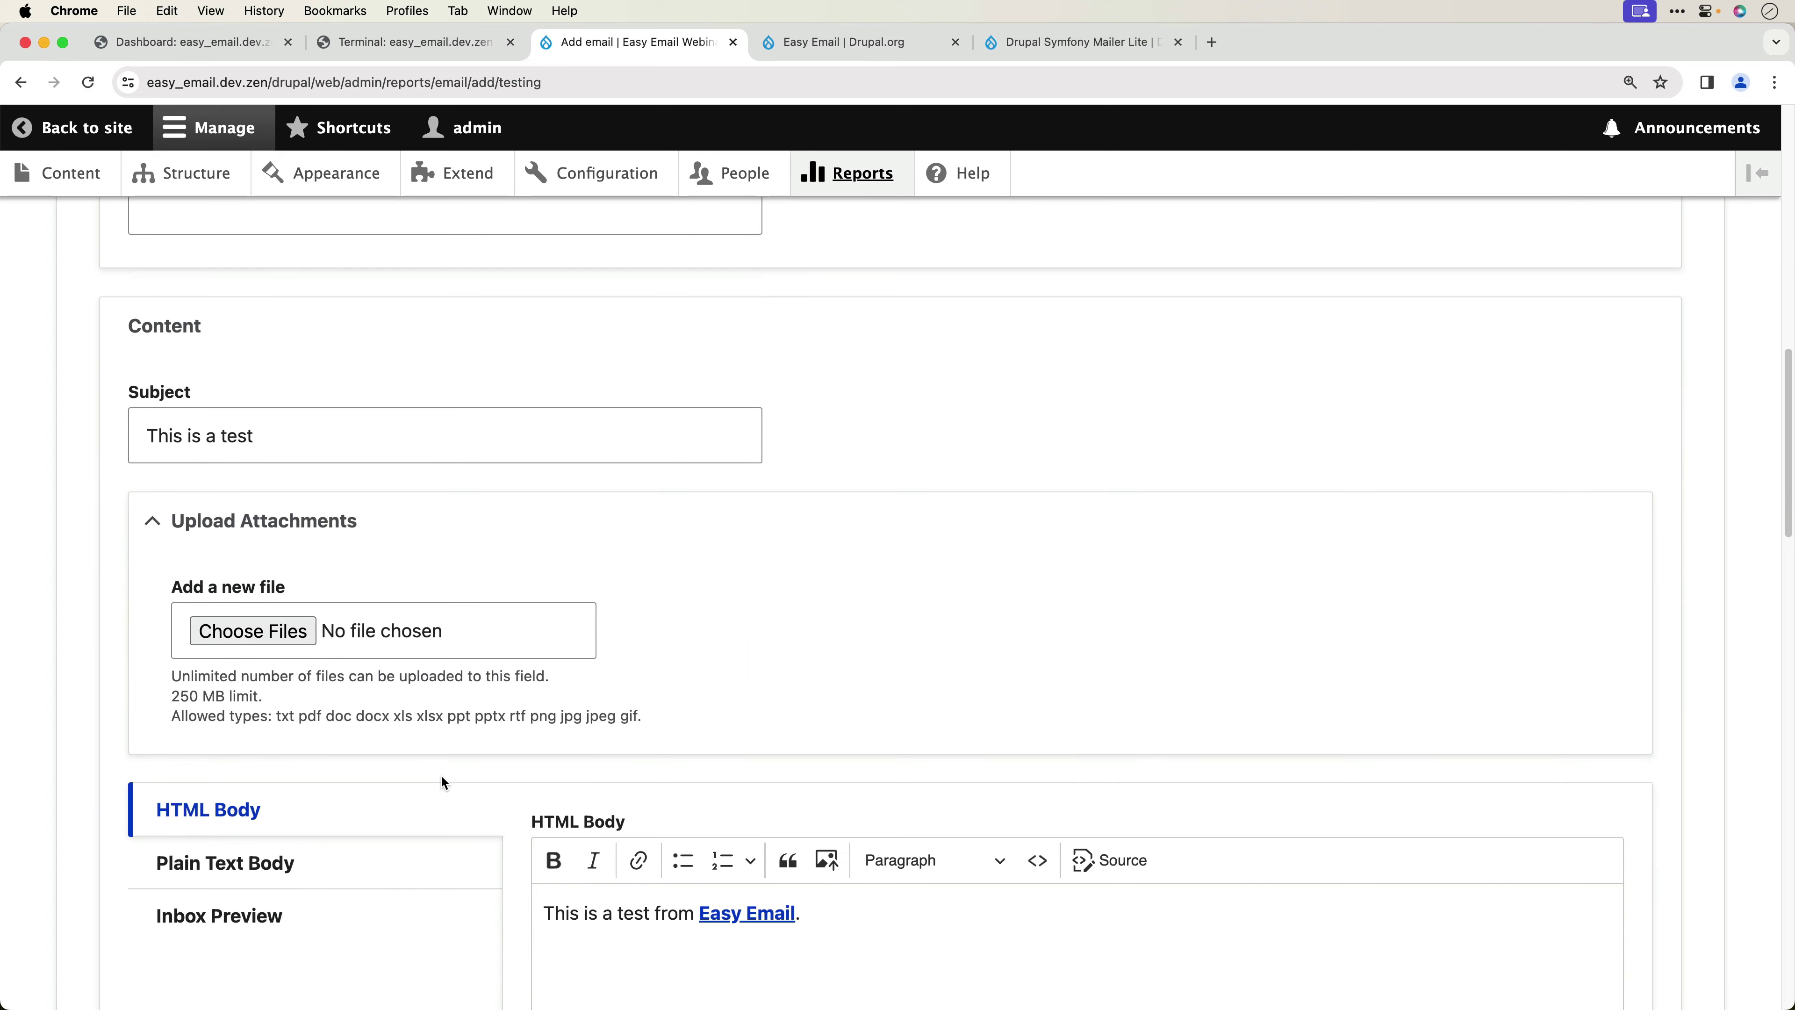
scroll(441, 777, "down", 10)
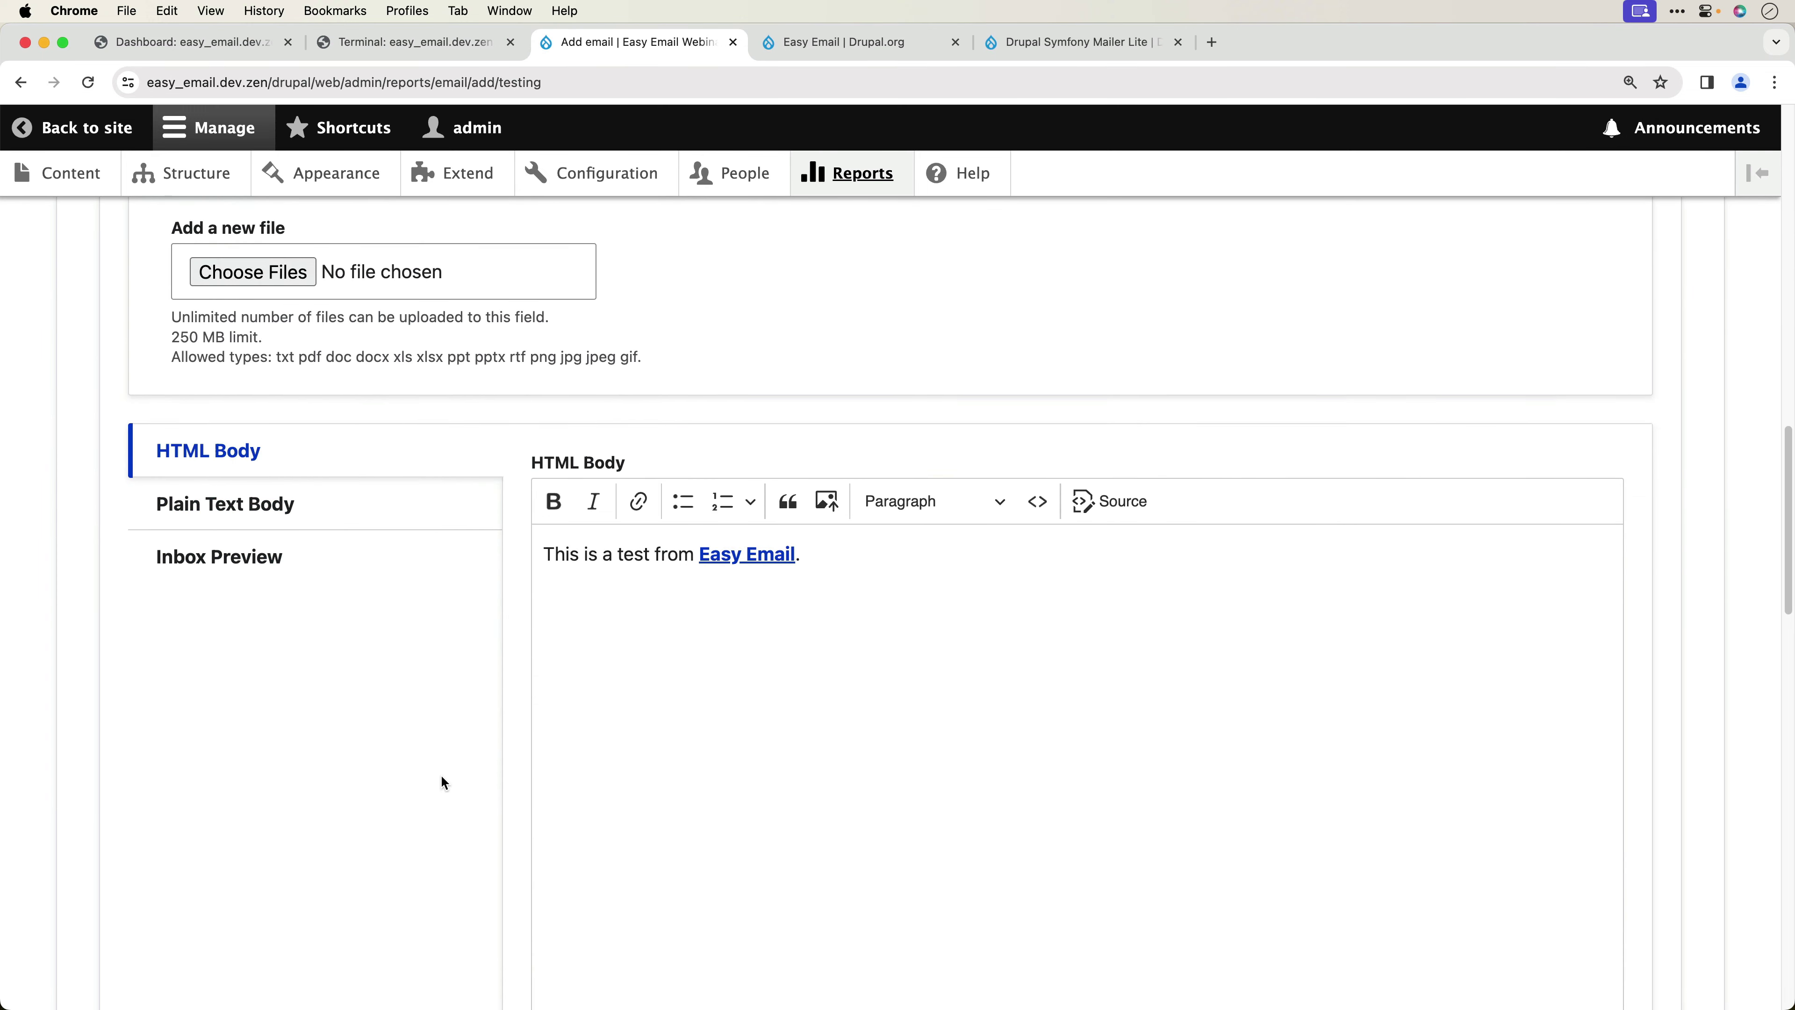
scroll(440, 774, "down", 15)
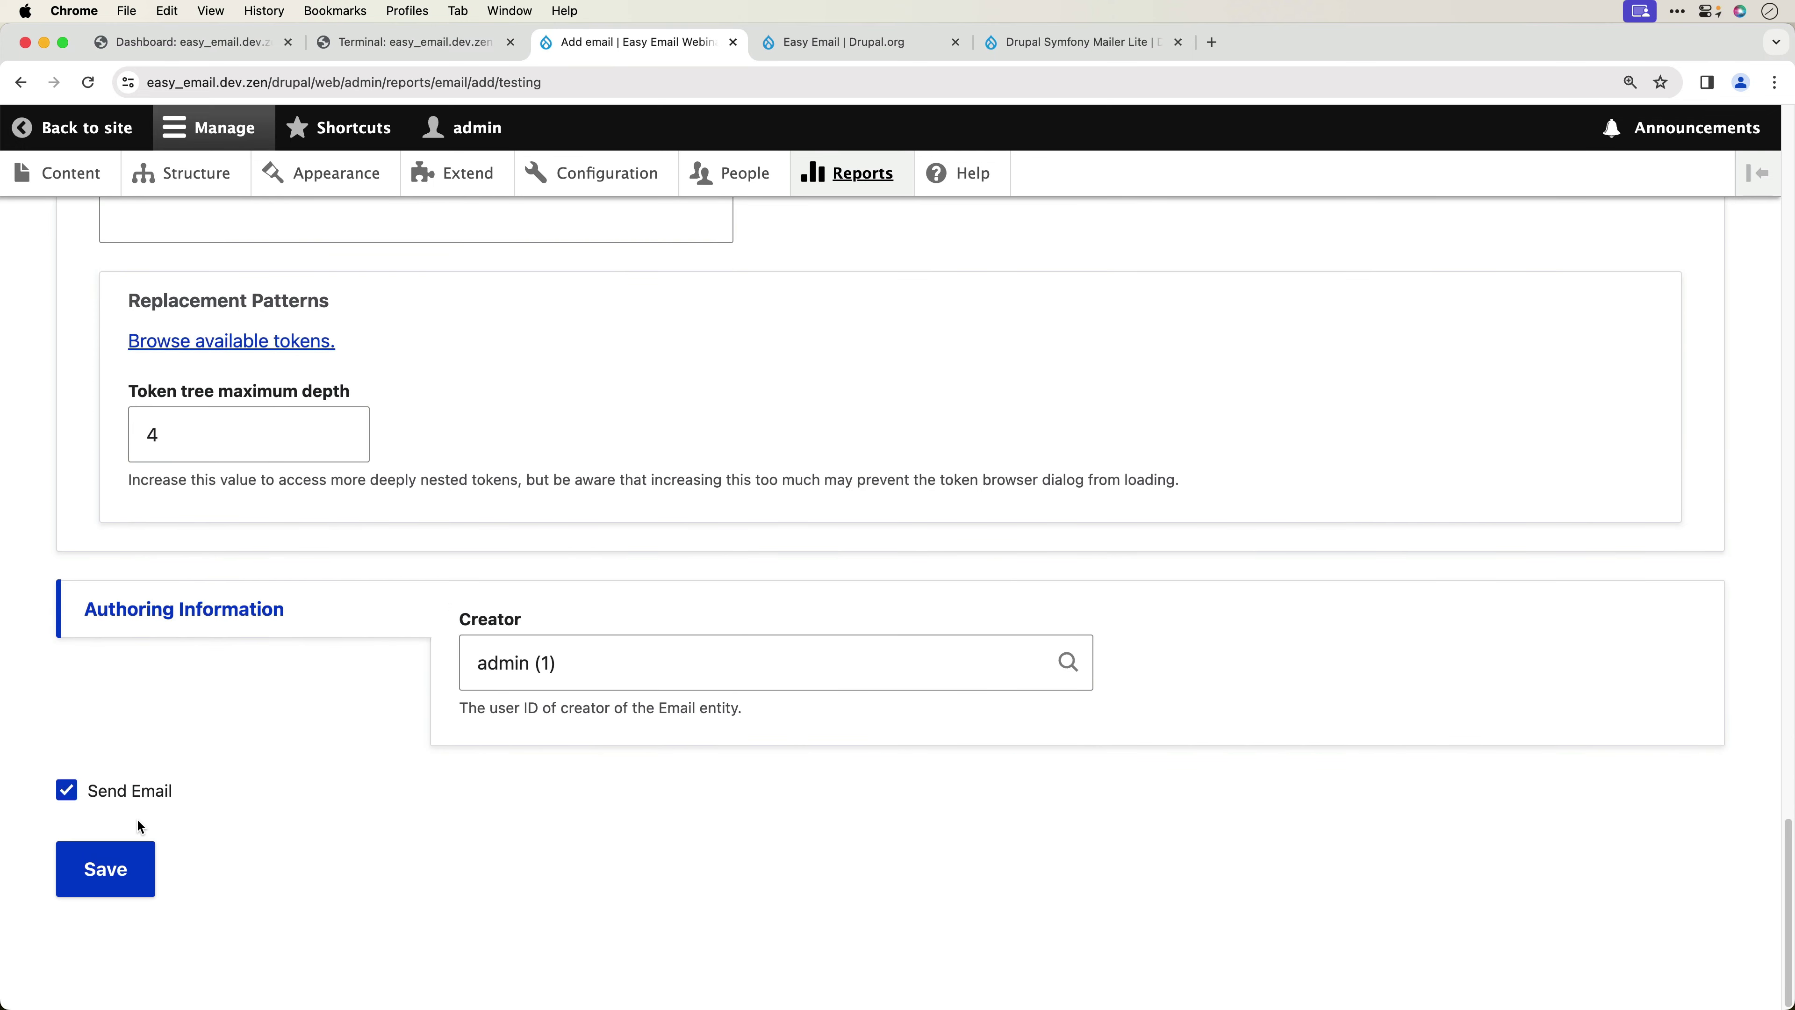
left_click(95, 884)
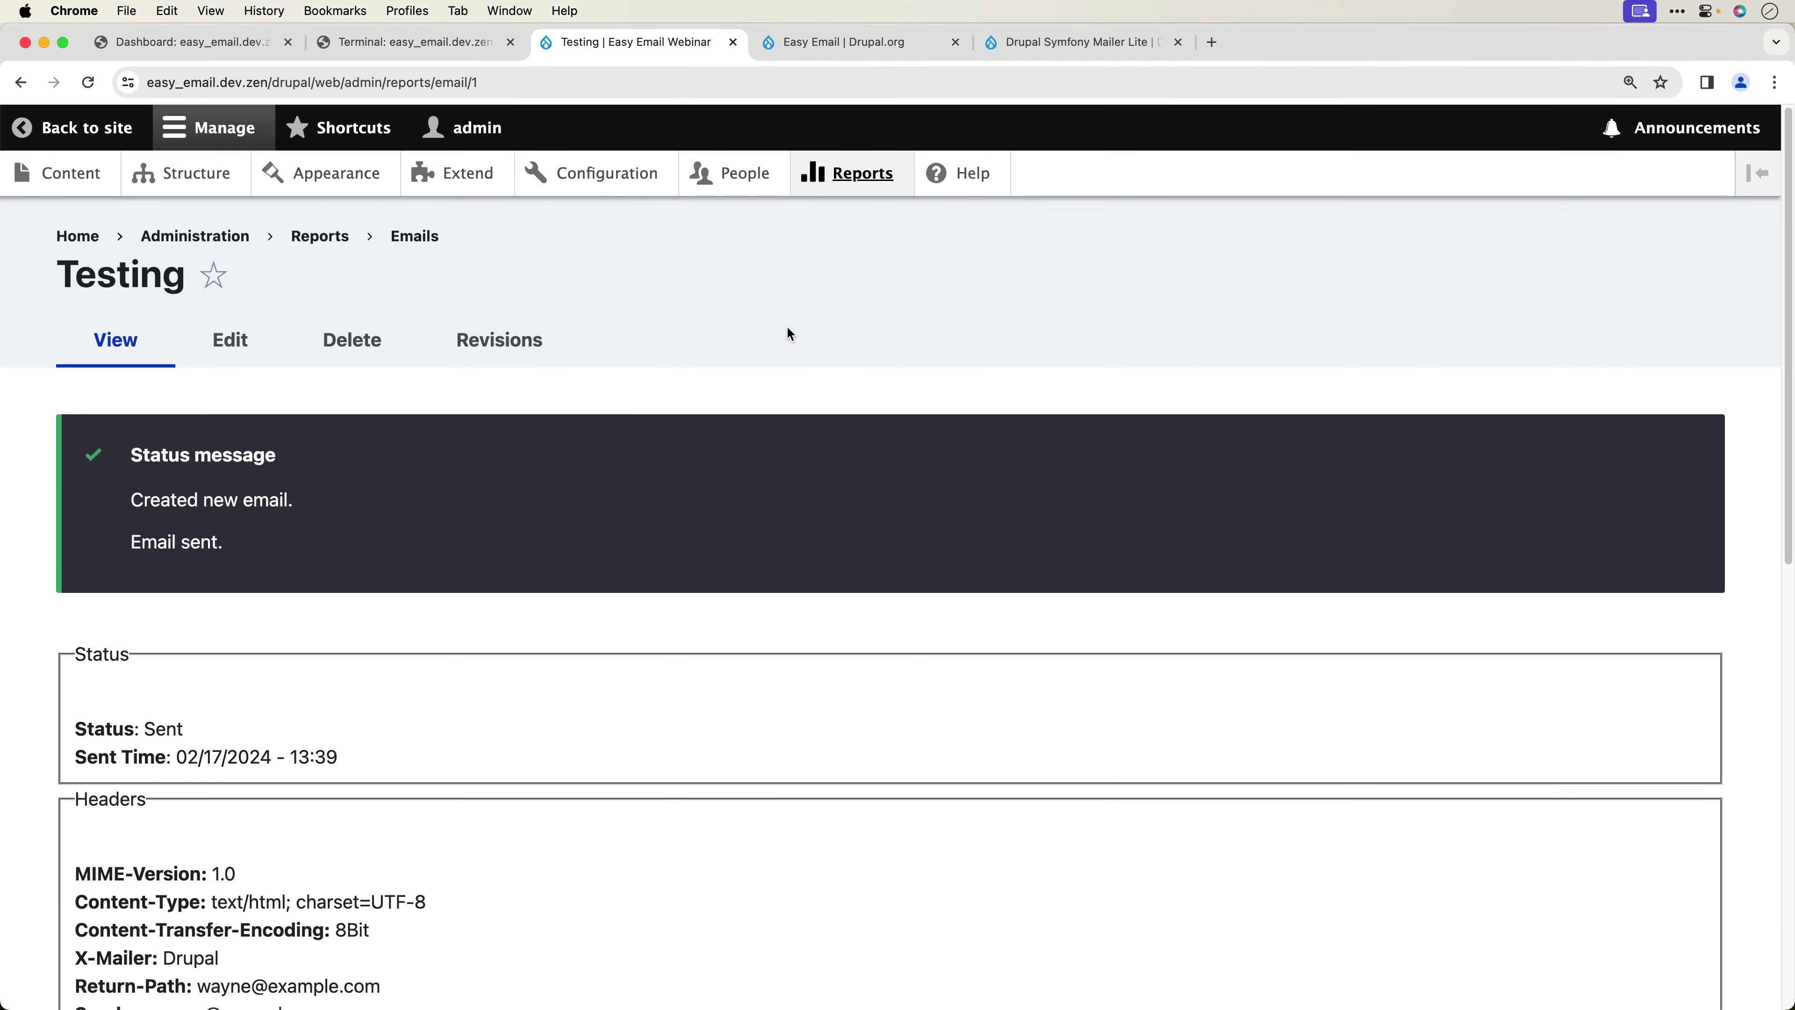
- Go to the DevStack dashboard's sent emails and open the "This is a test" message in Mailpit
left_click(418, 44)
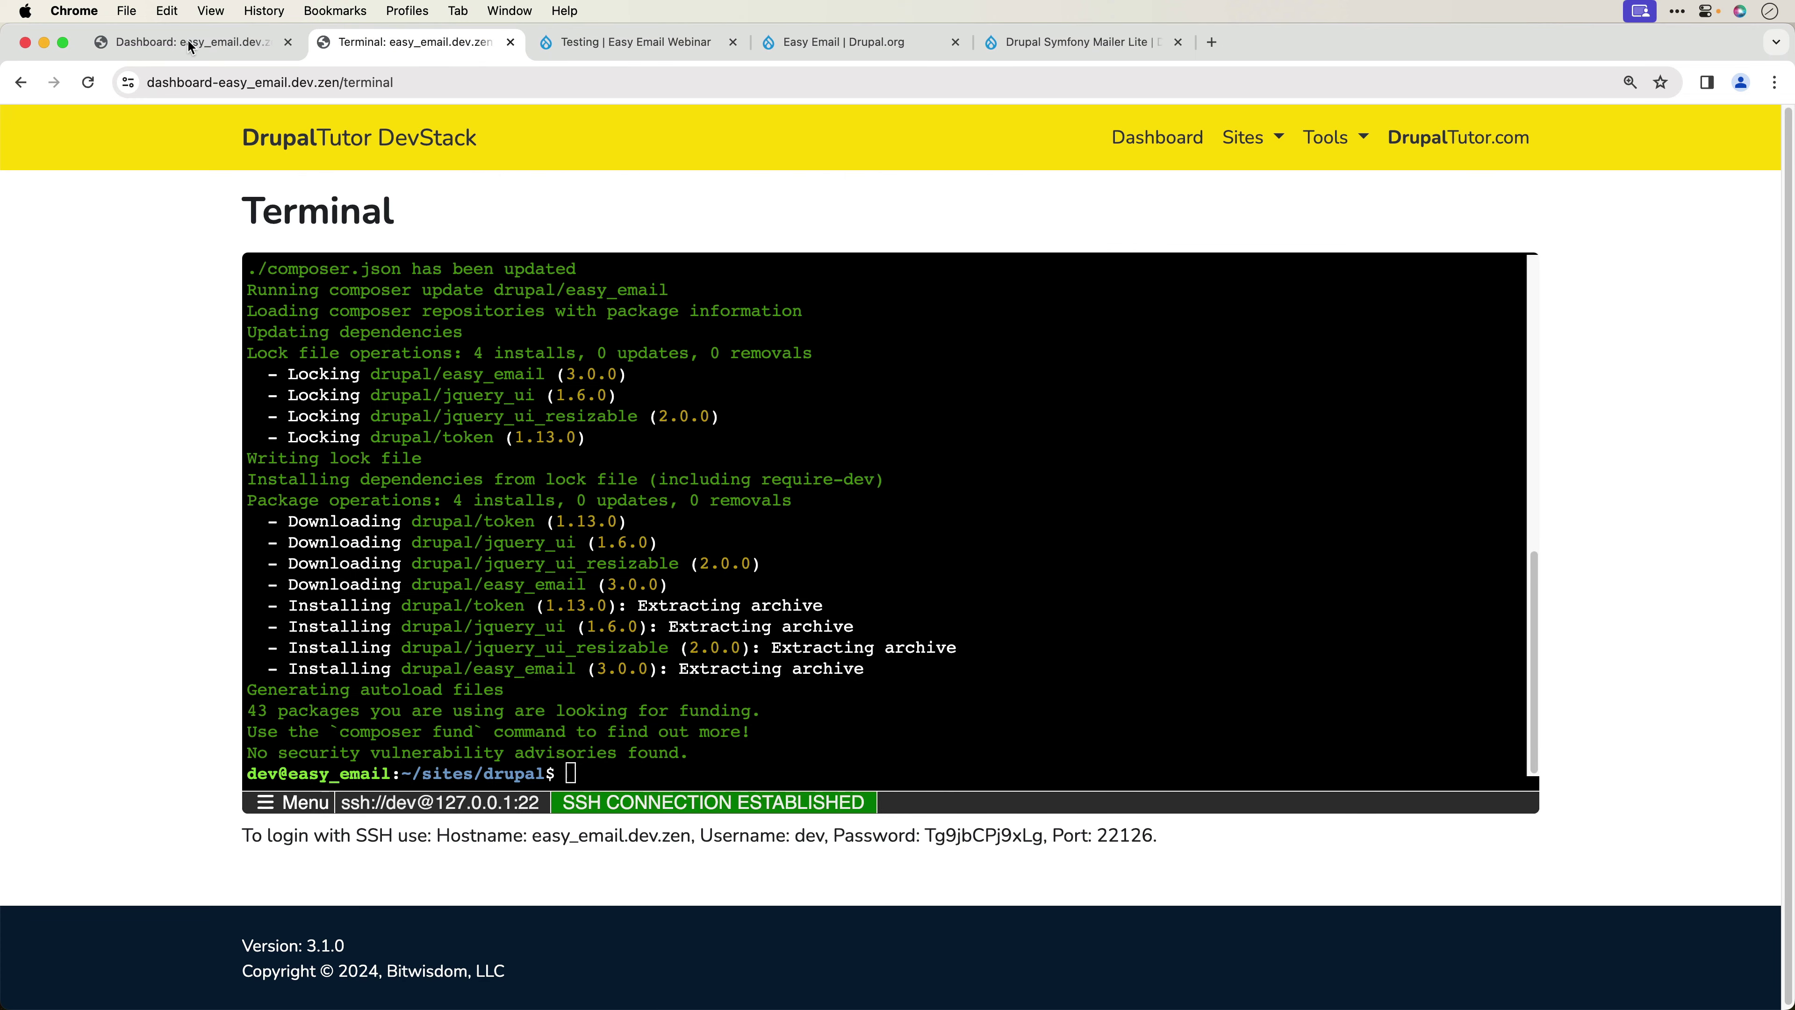
left_click(151, 42)
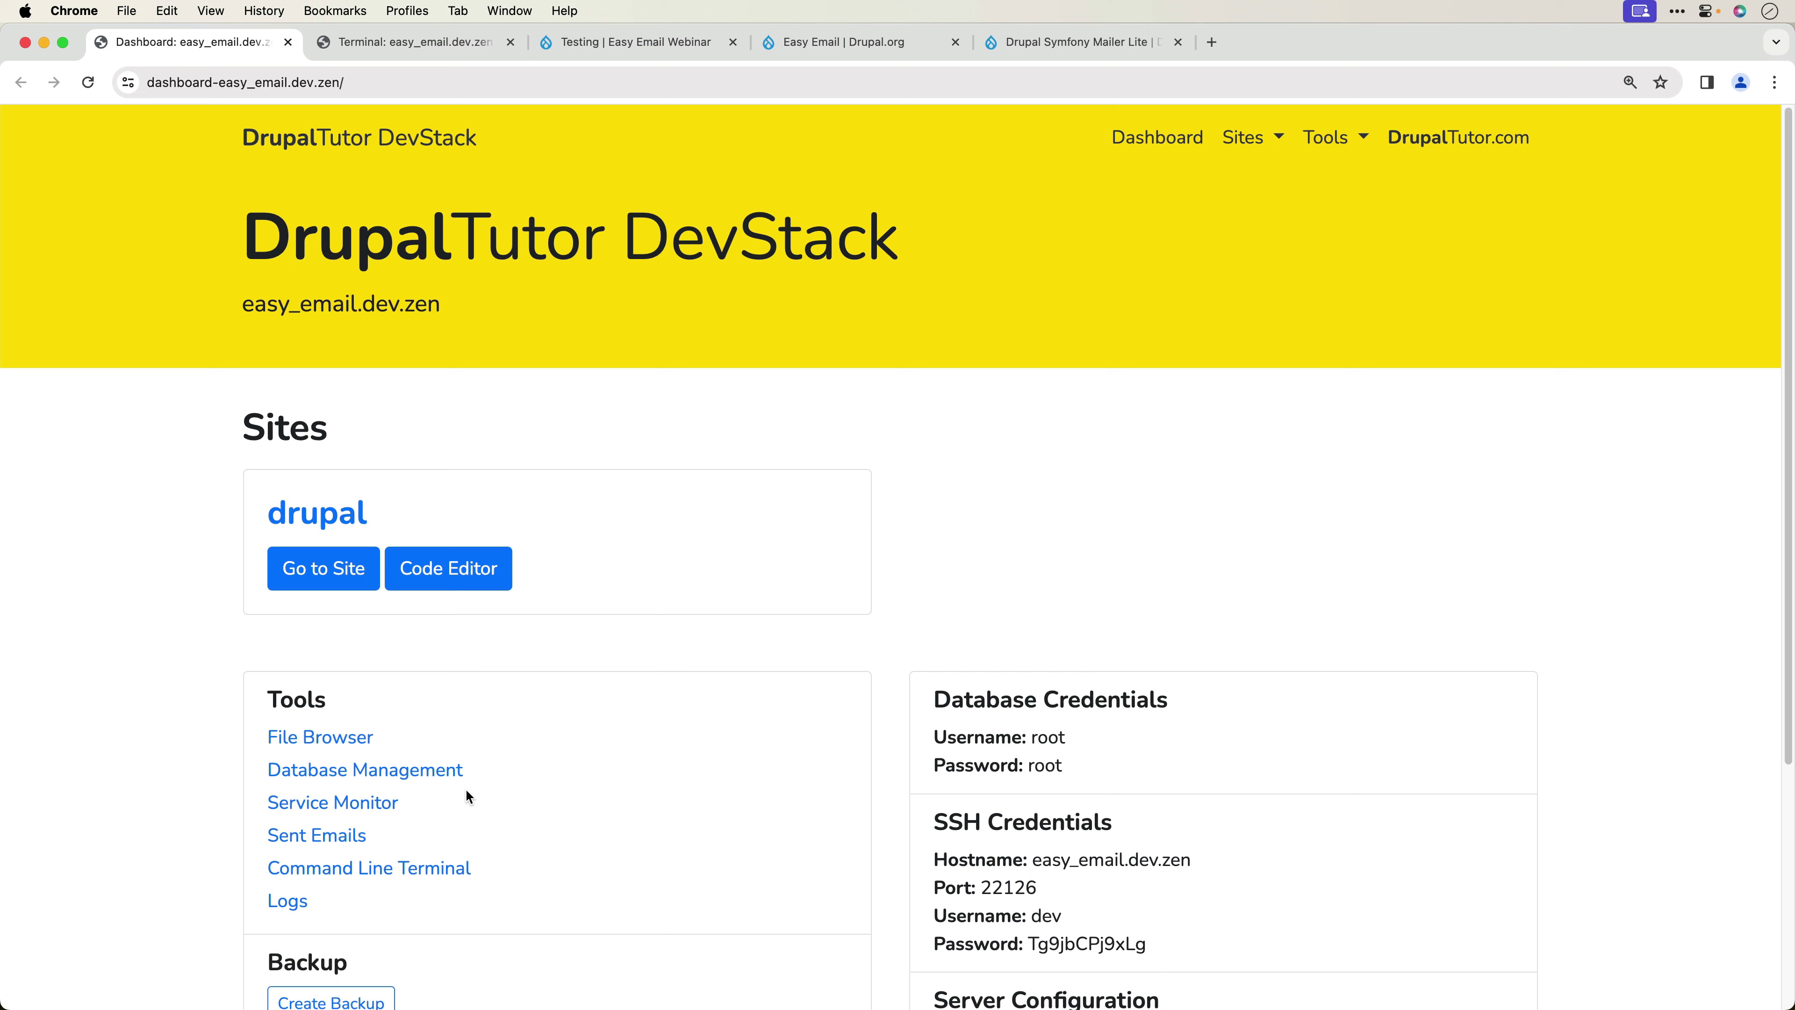
left_click(339, 836)
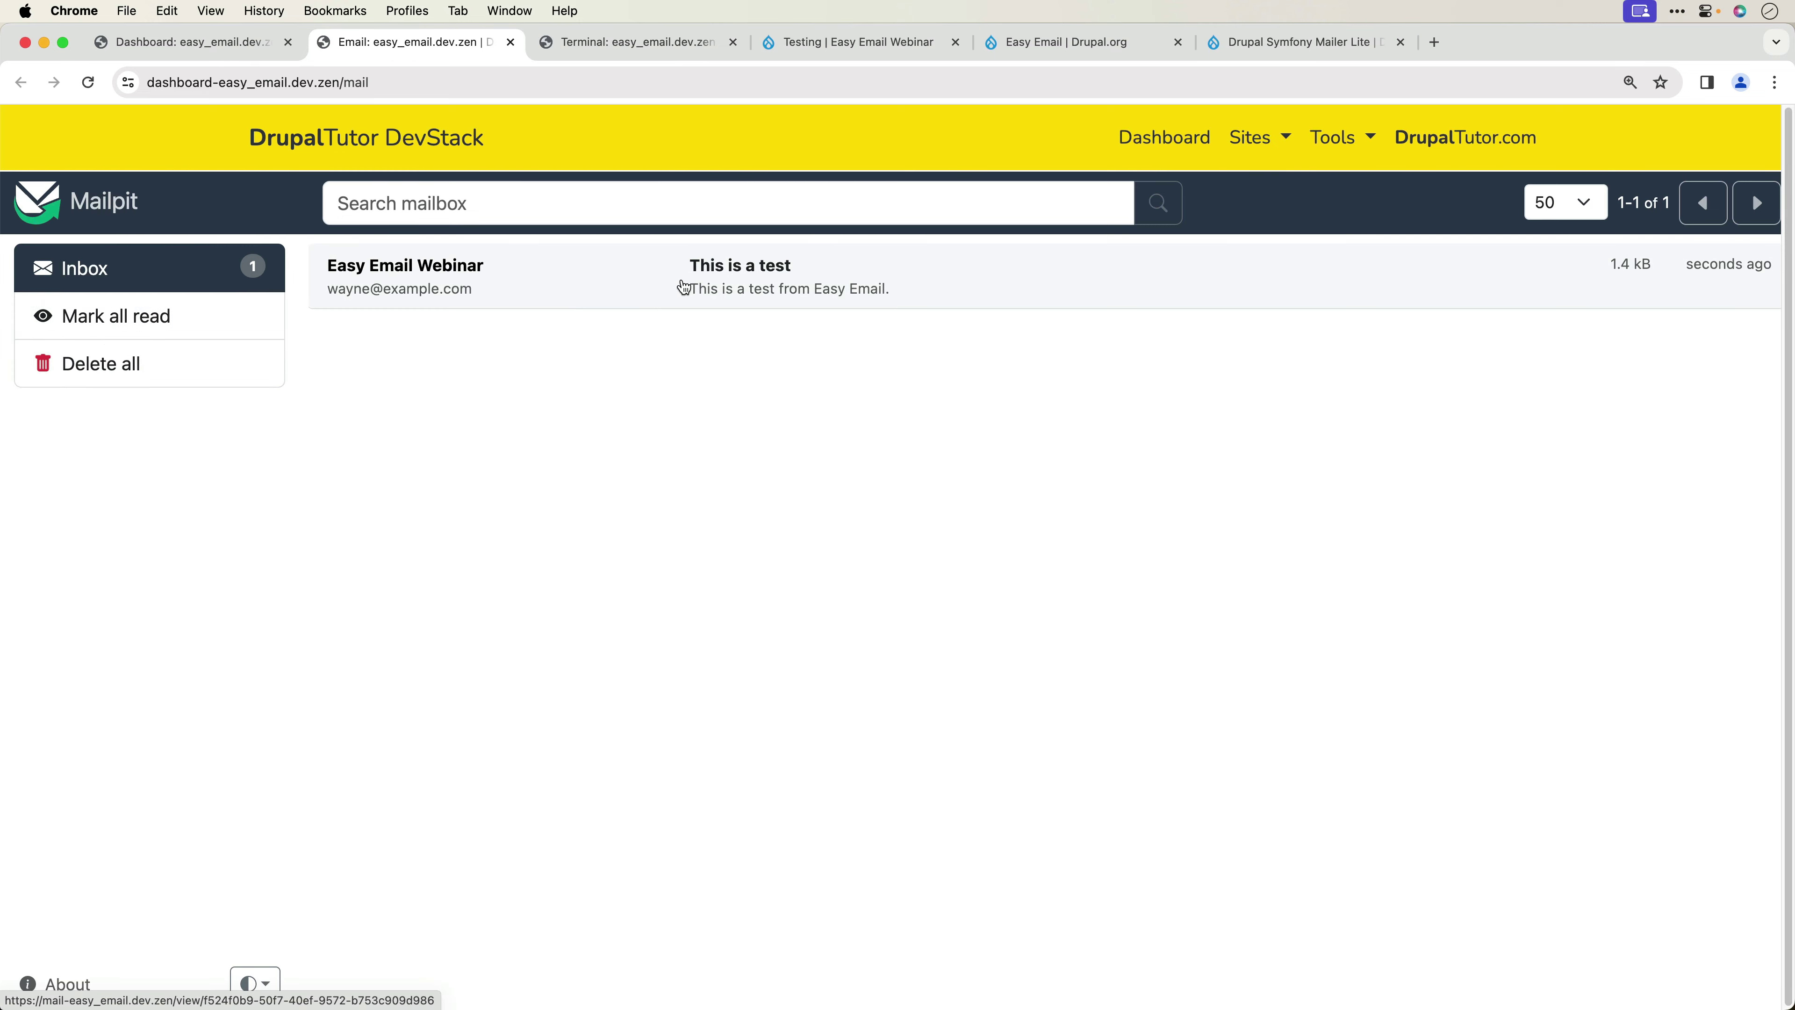
left_click(642, 288)
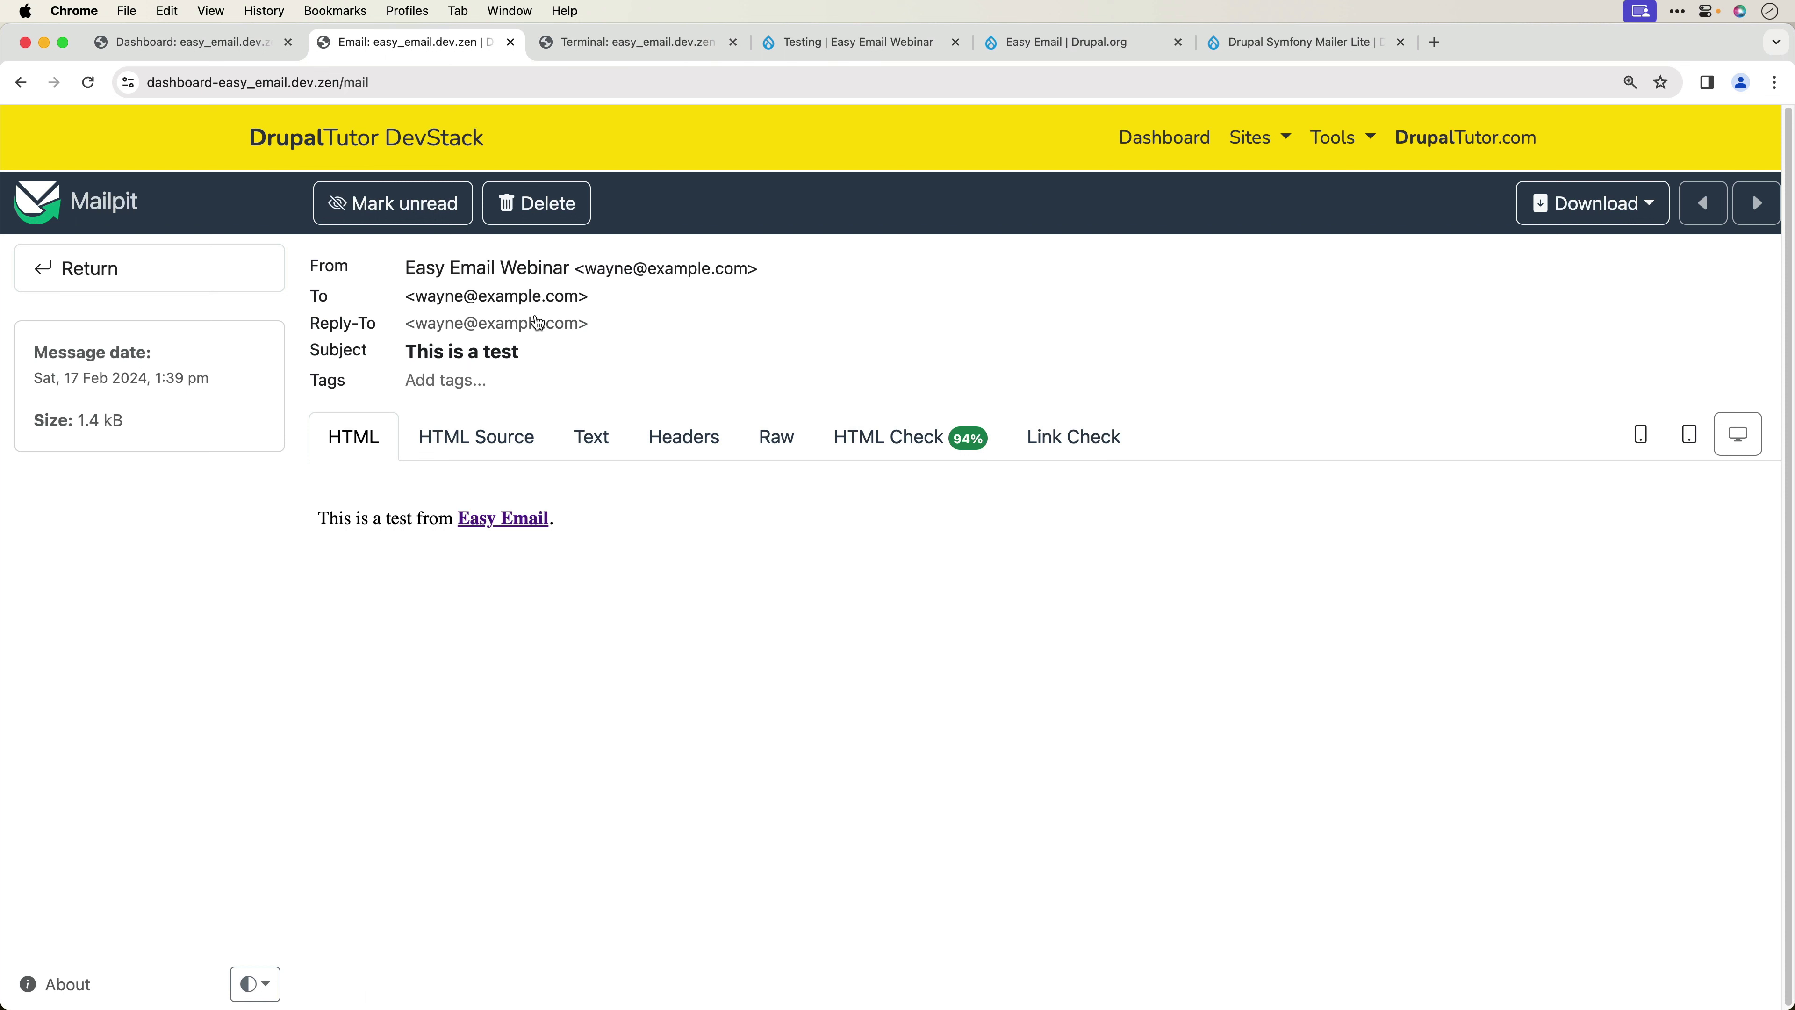
- Check the received message's Easy Email link, its HTML source and its plain text version
left_click(487, 520)
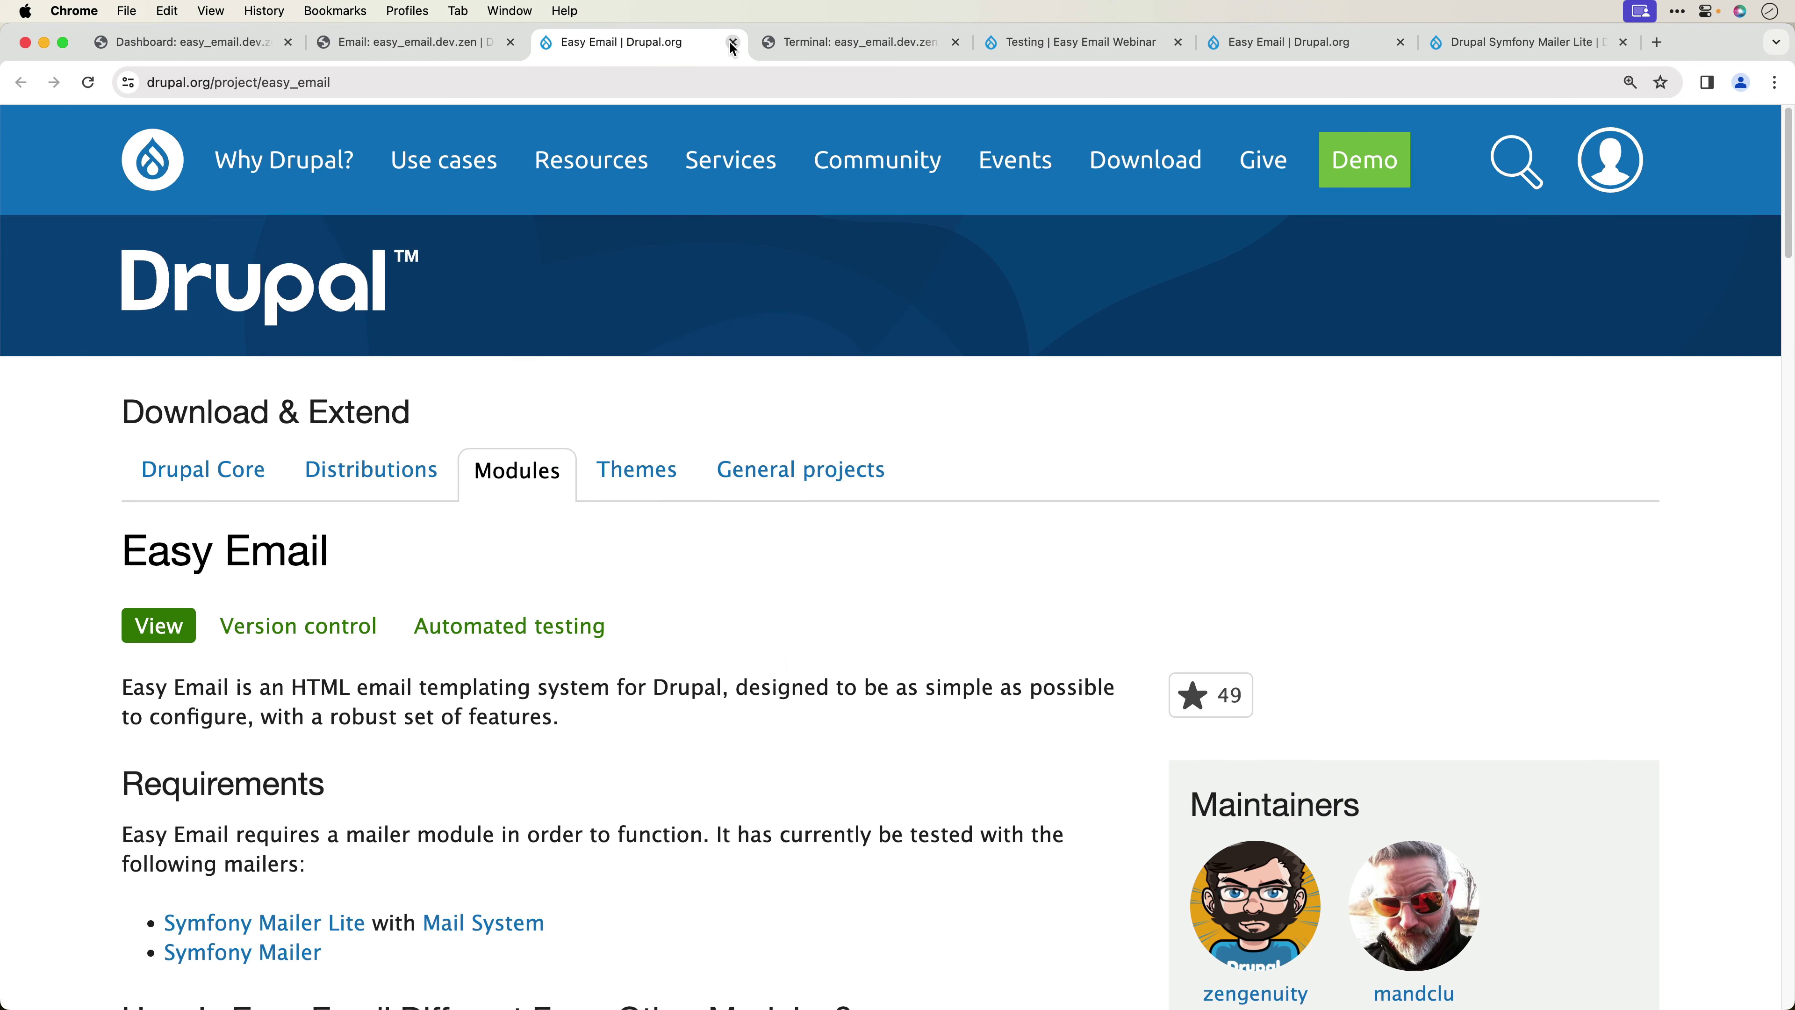
left_click(733, 42)
left_click(465, 453)
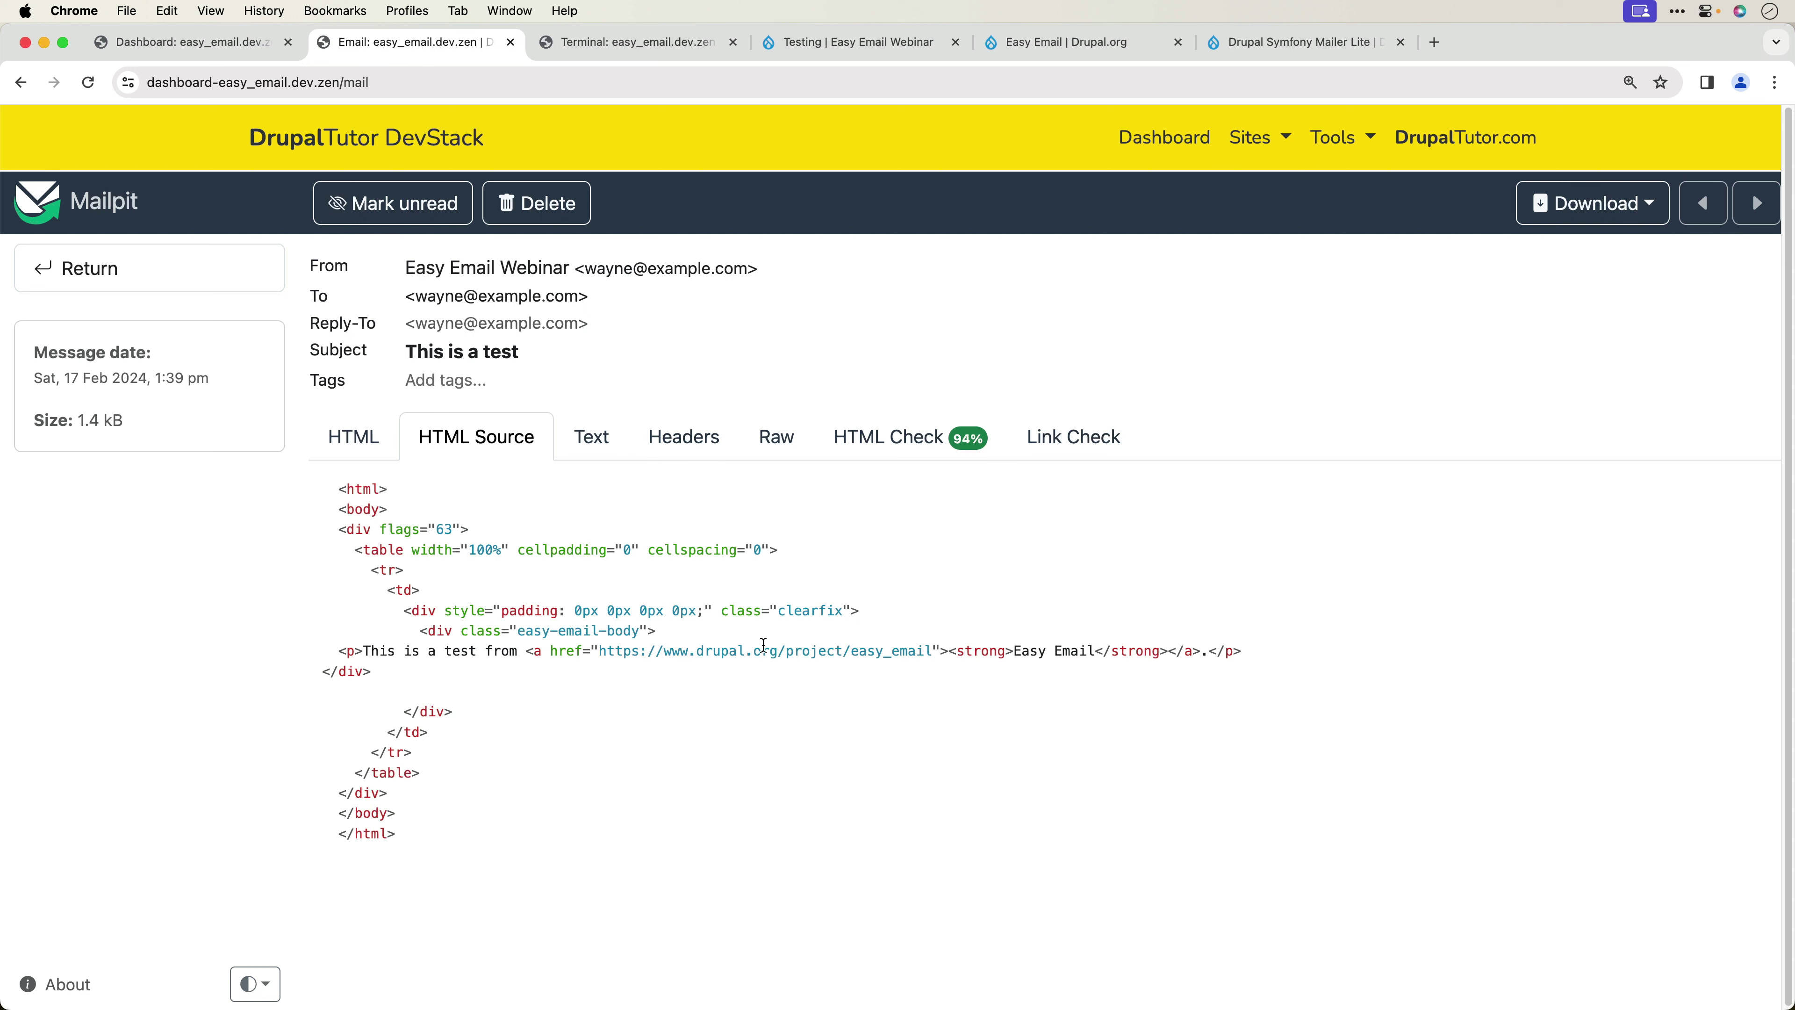
left_click(600, 449)
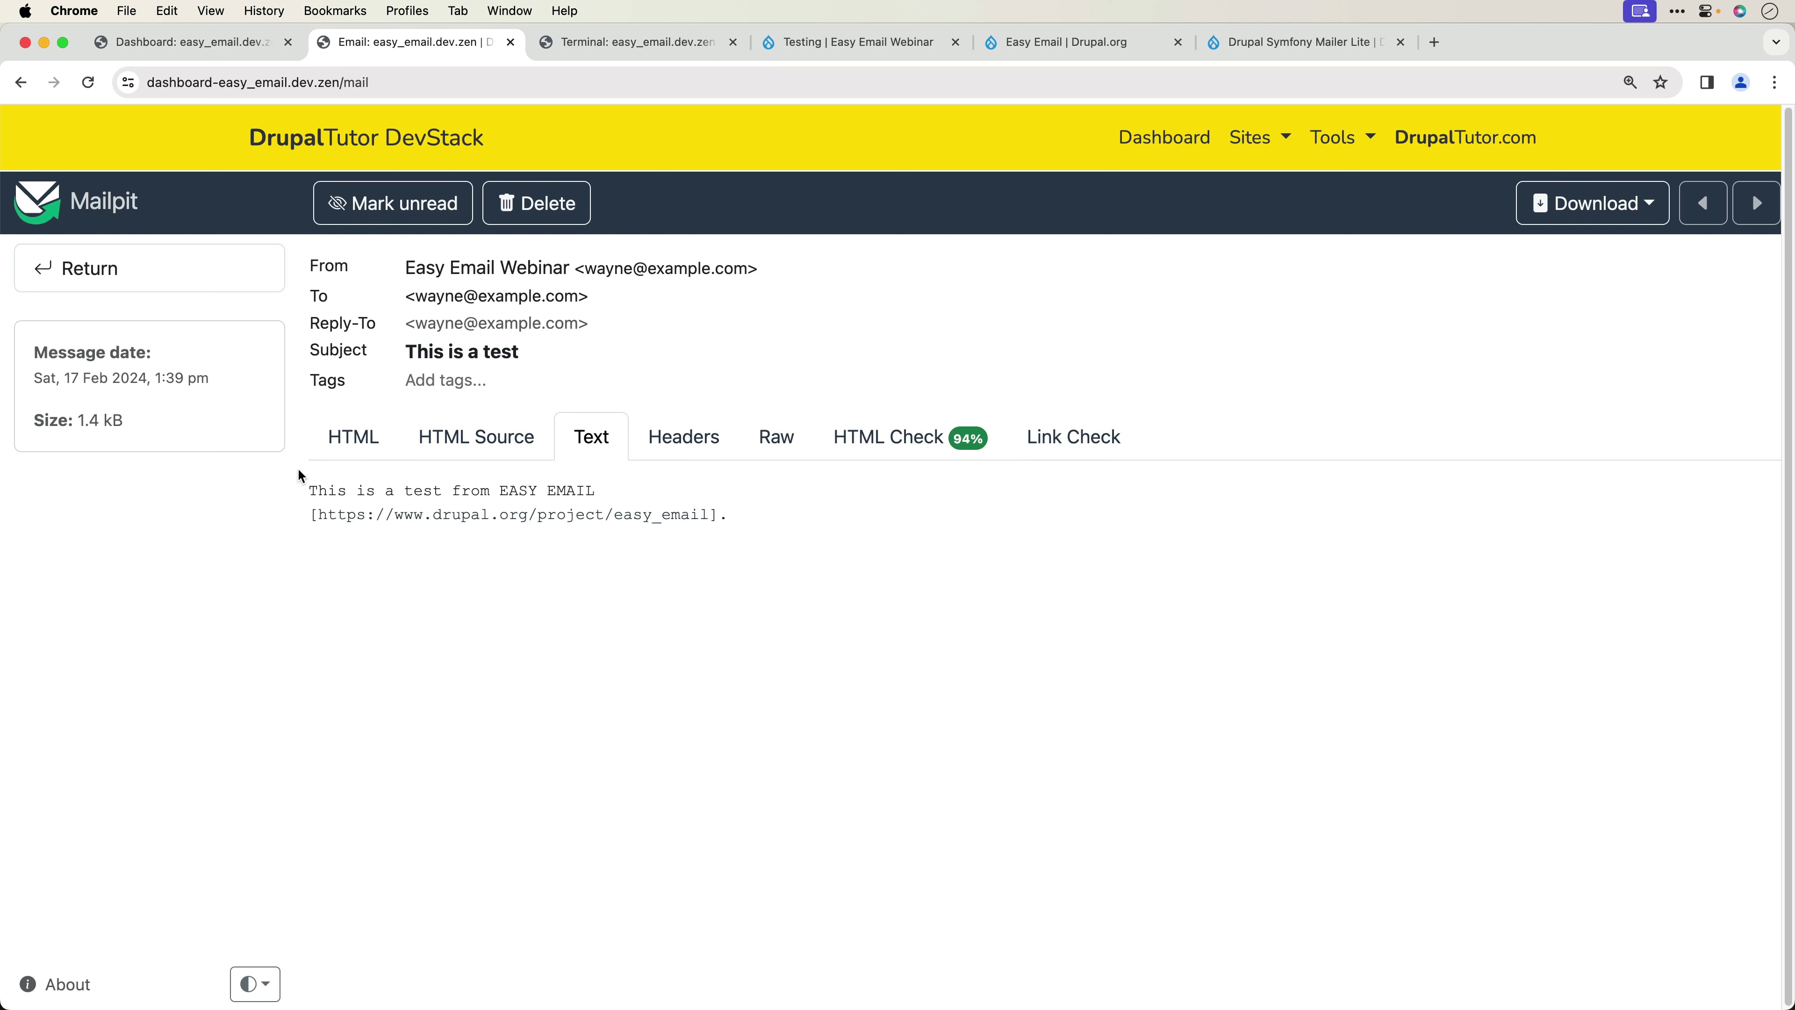
left_click_drag(304, 491, 822, 529)
left_click(805, 534)
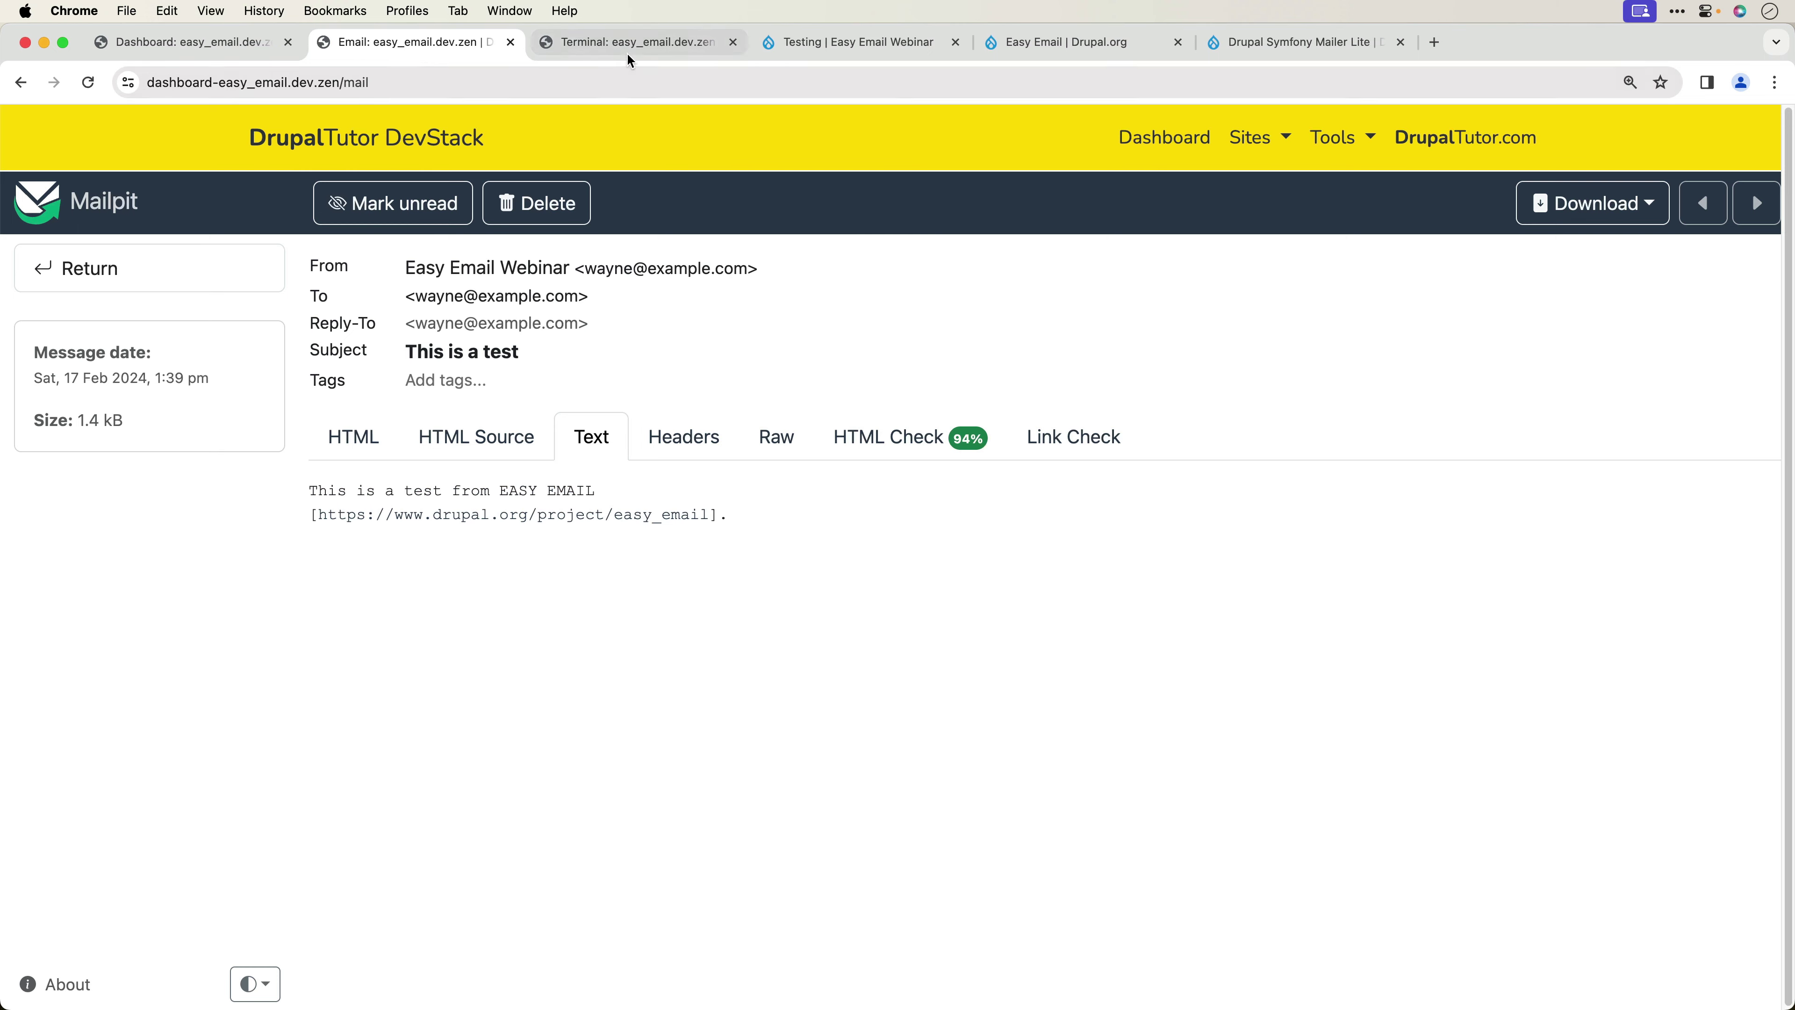
- Return to the Drupal site, open its configuration page in a new browser tab and go to the Drupal Symfony Mailer Lite settings
left_click(803, 49)
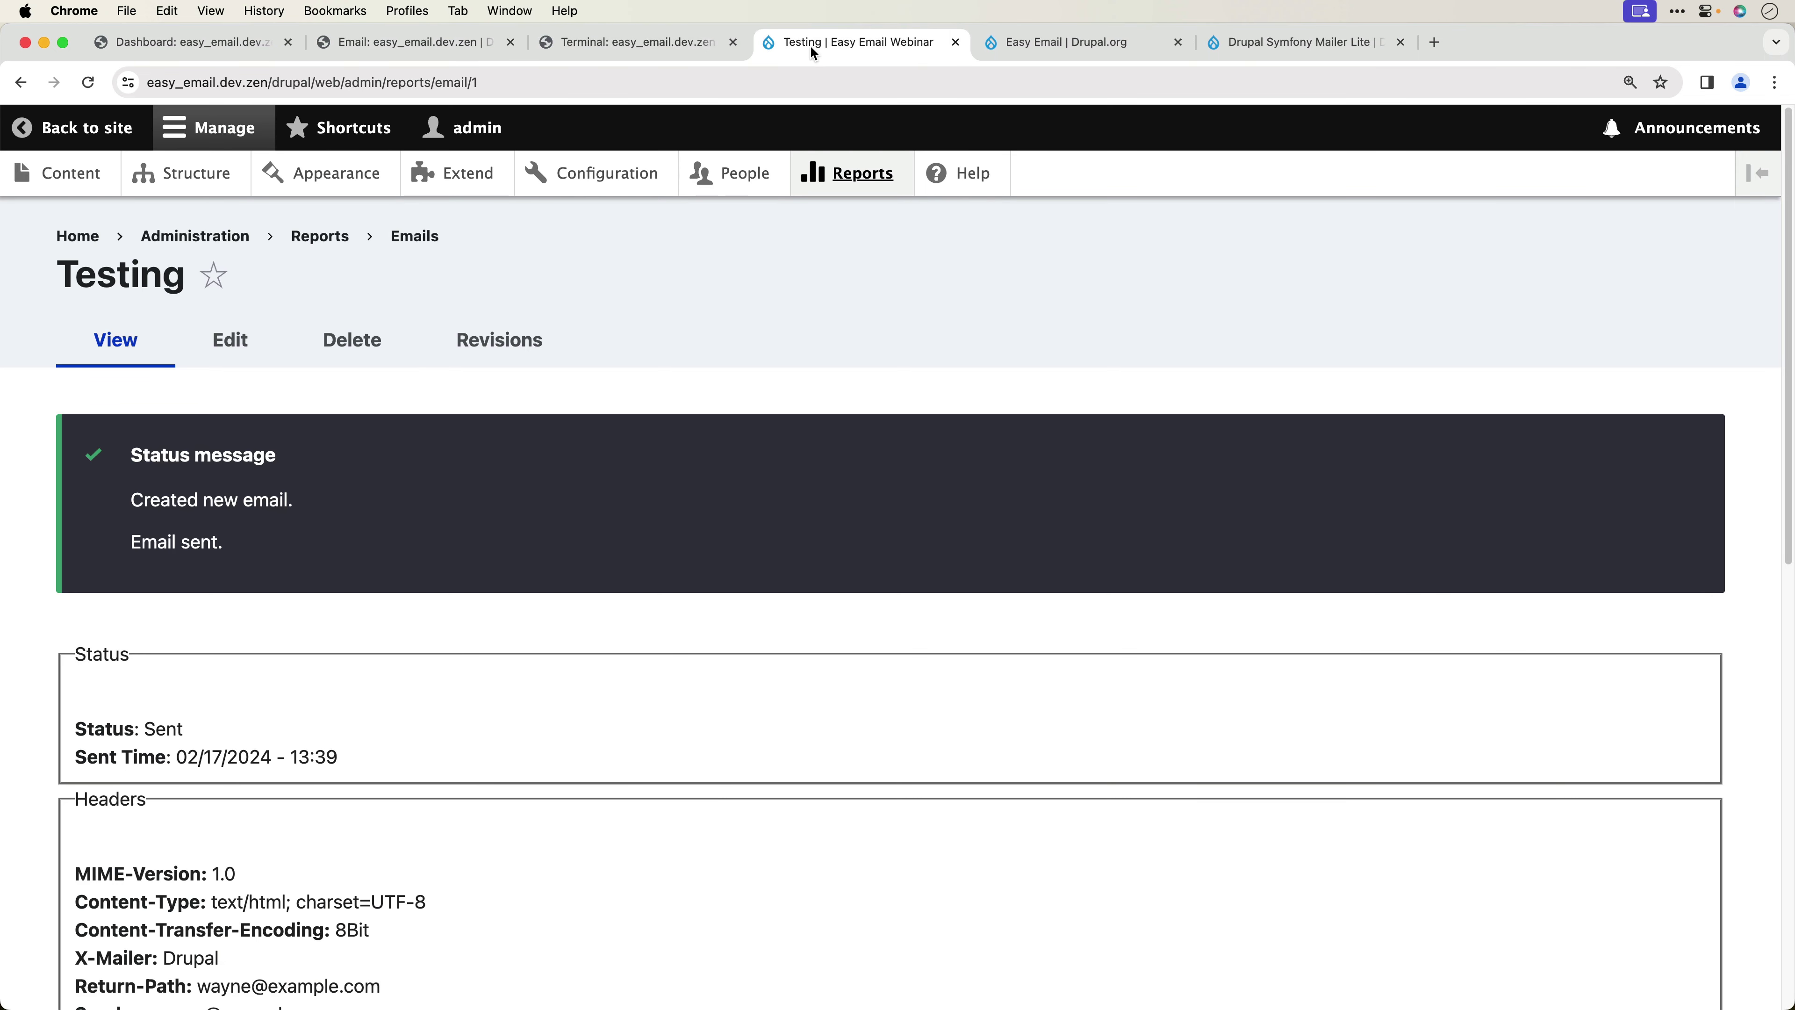
right_click(645, 191)
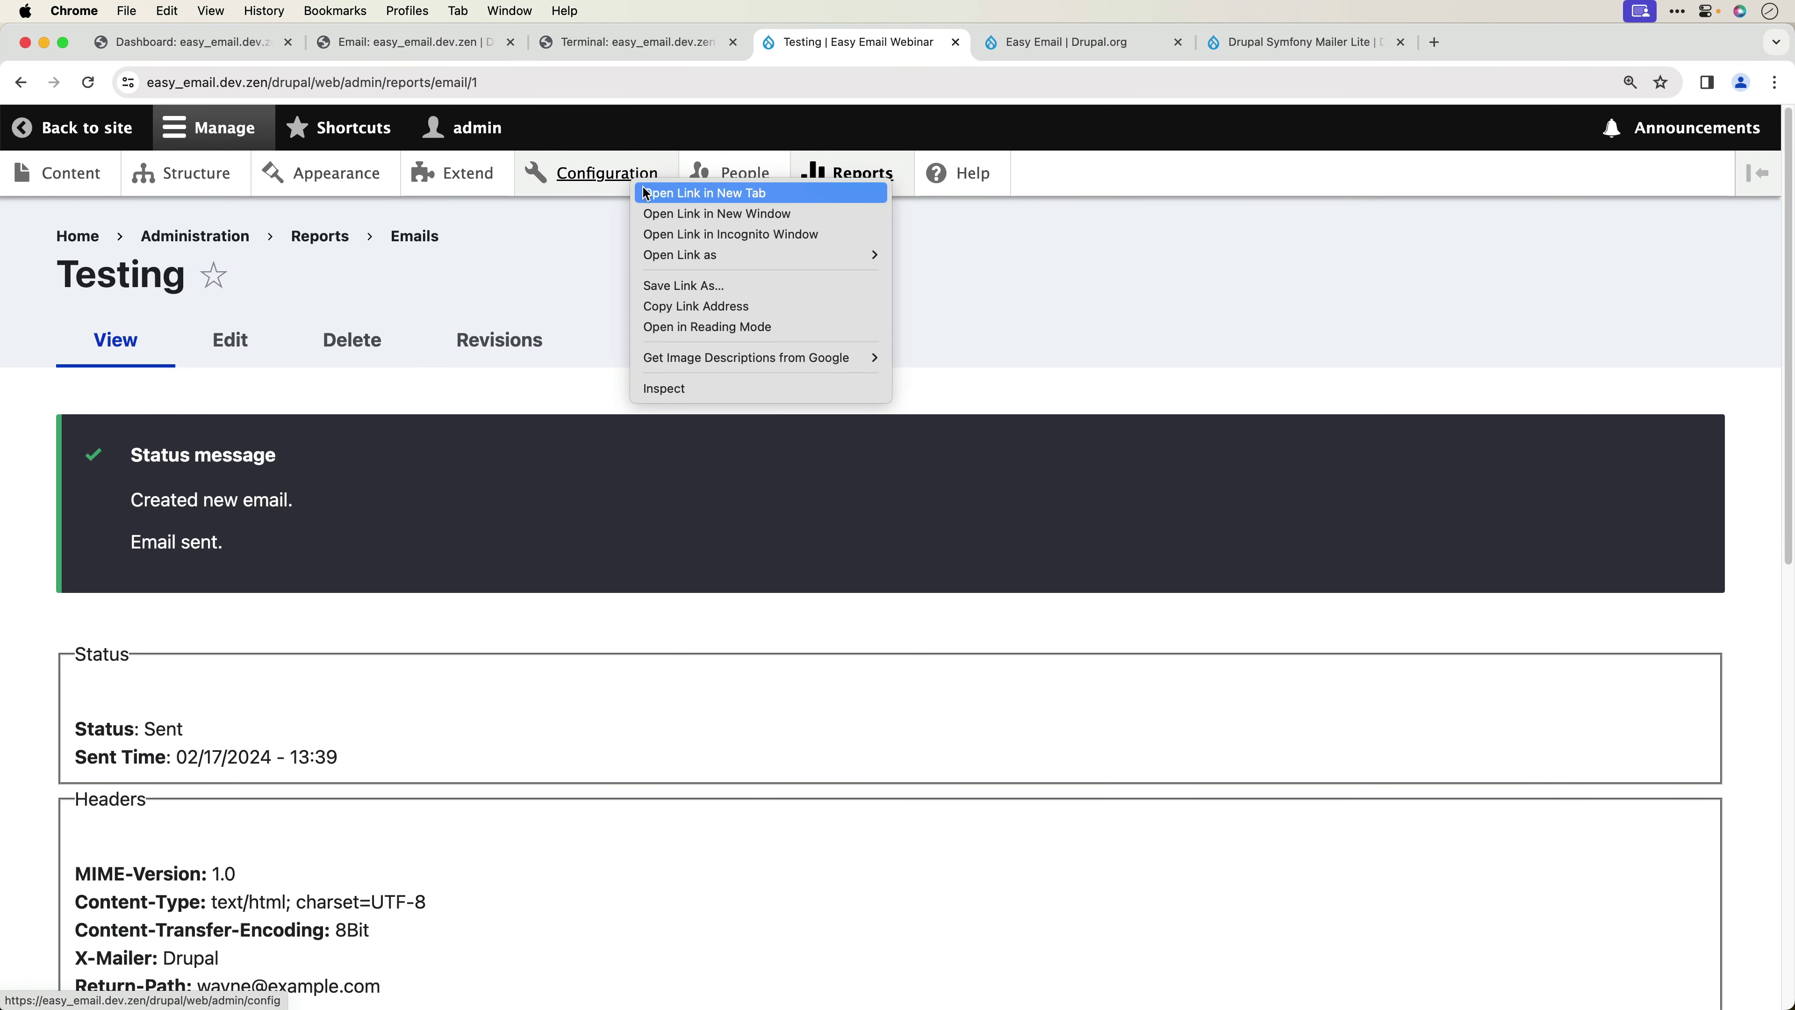
left_click(704, 192)
left_click(1046, 42)
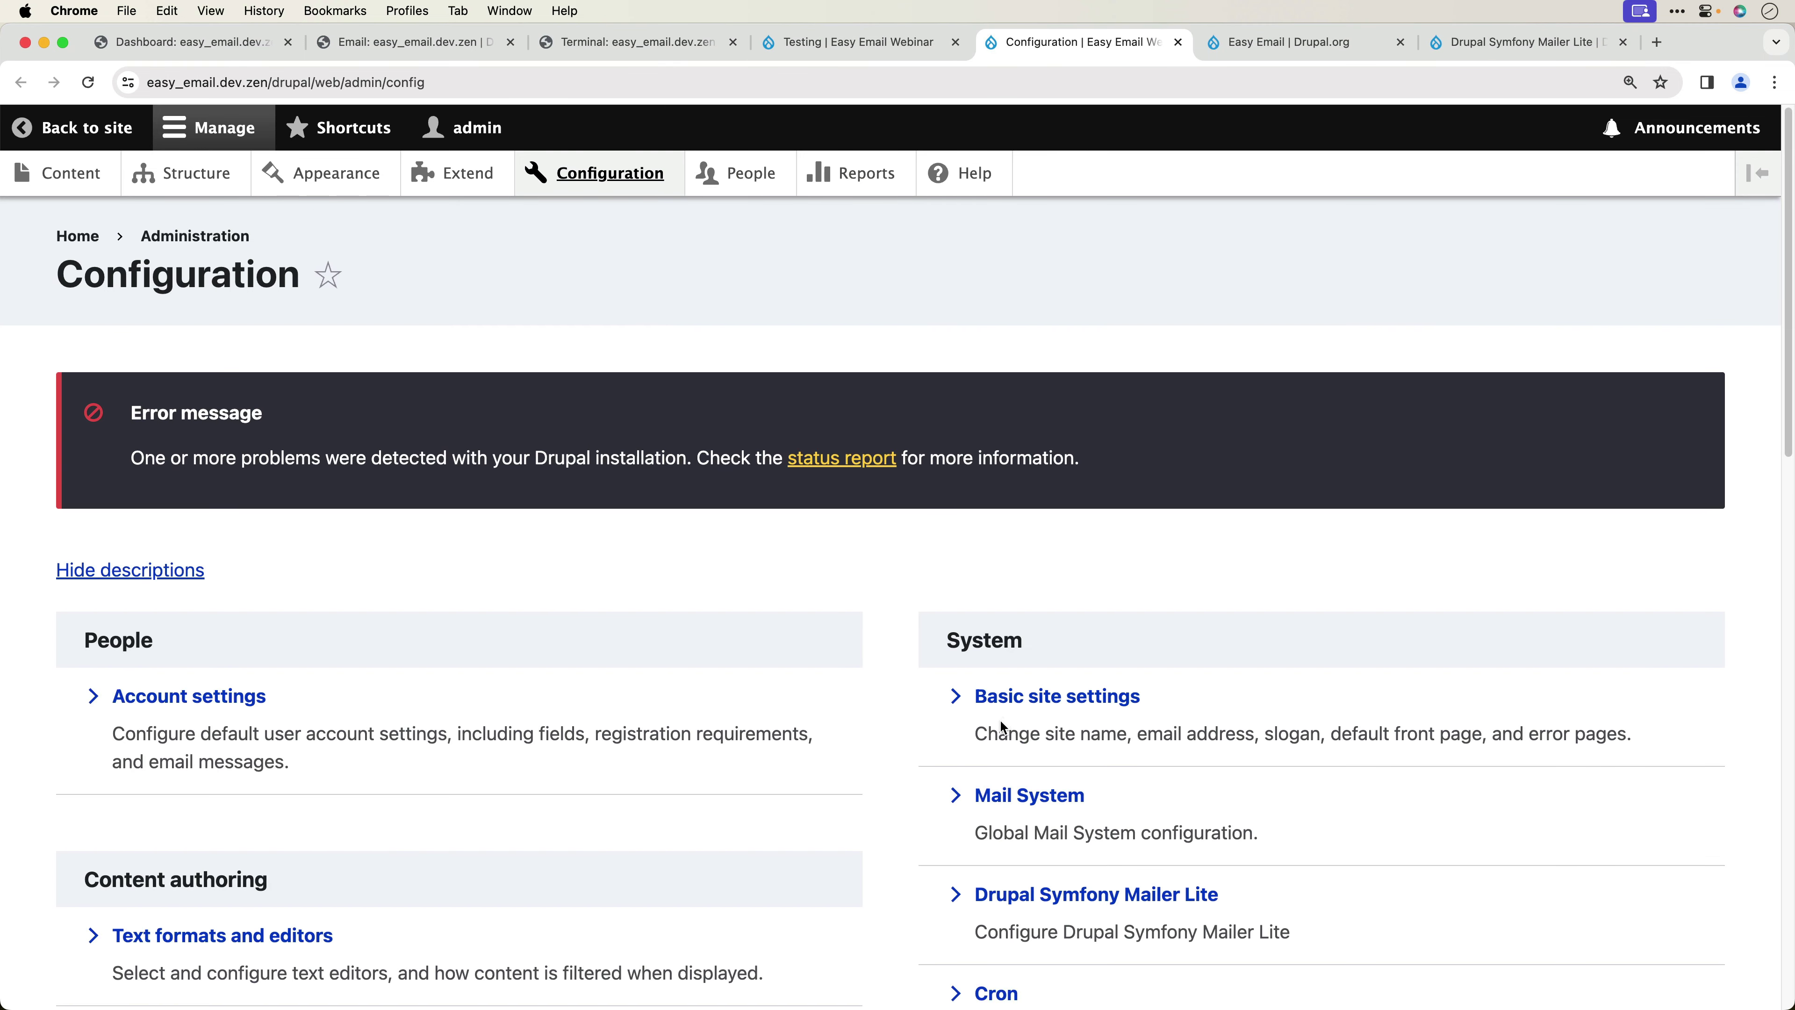
scroll(1000, 719, "down", 3)
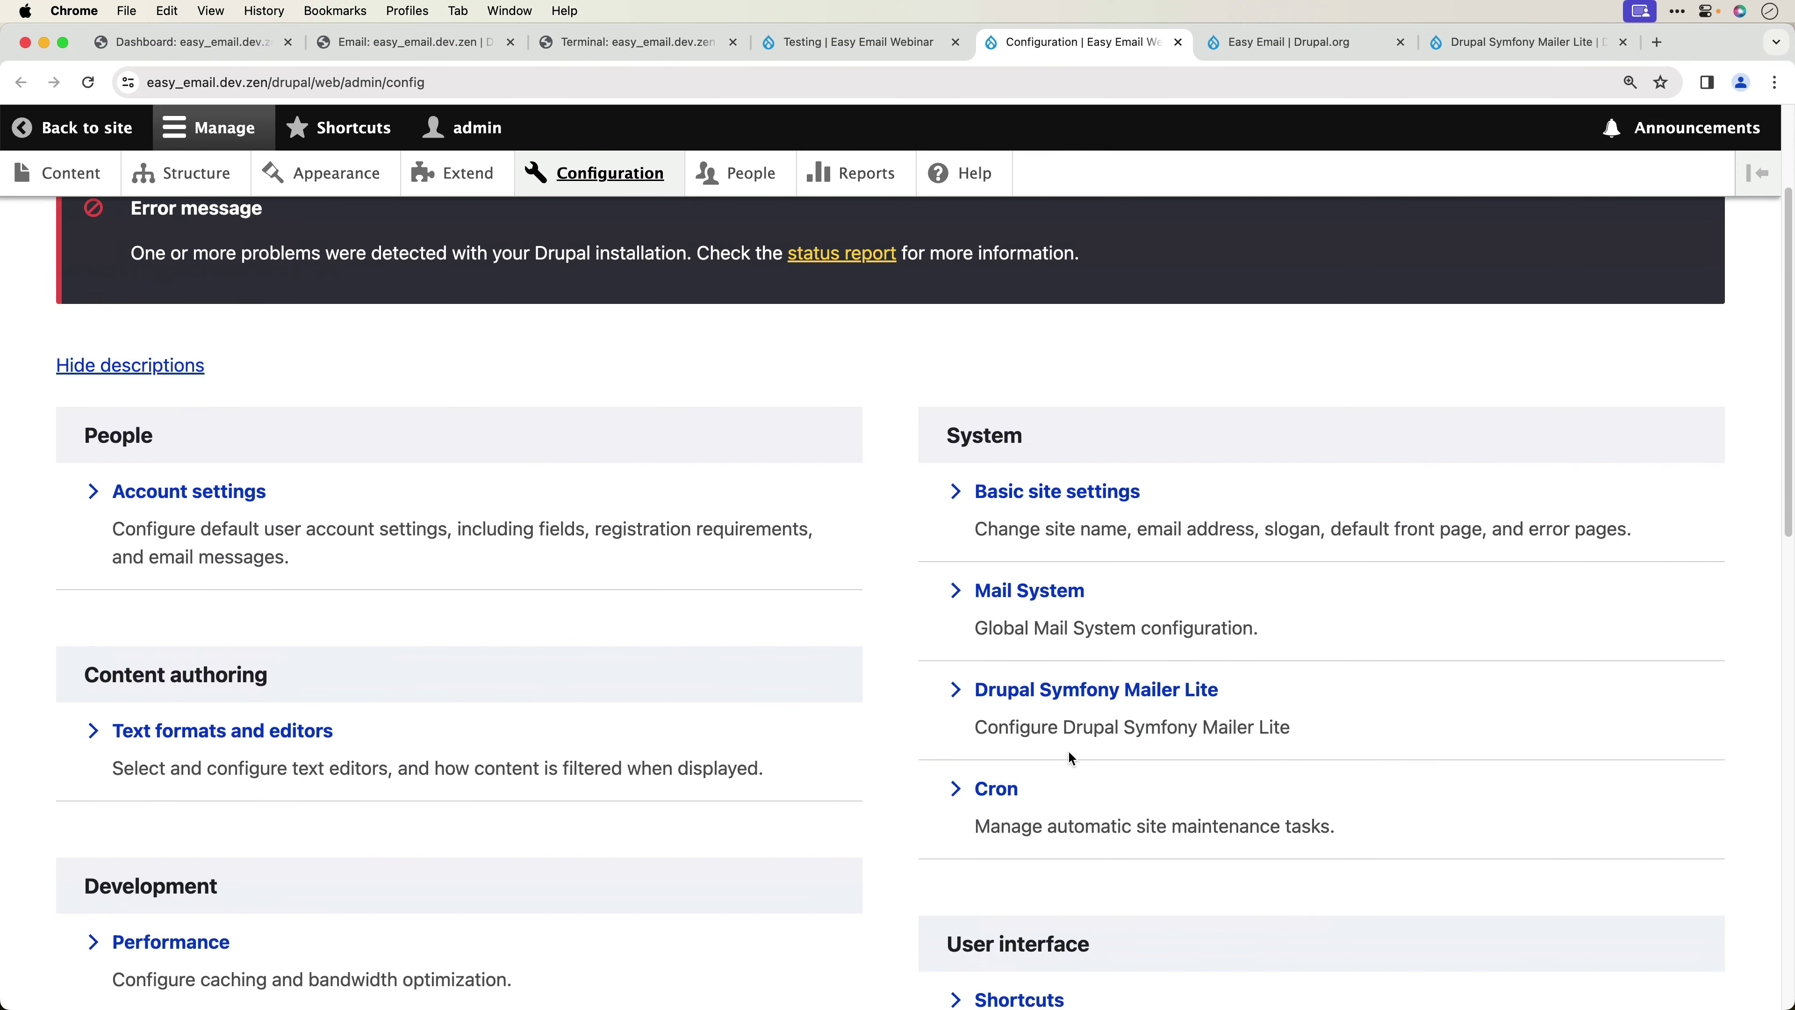
left_click(1046, 692)
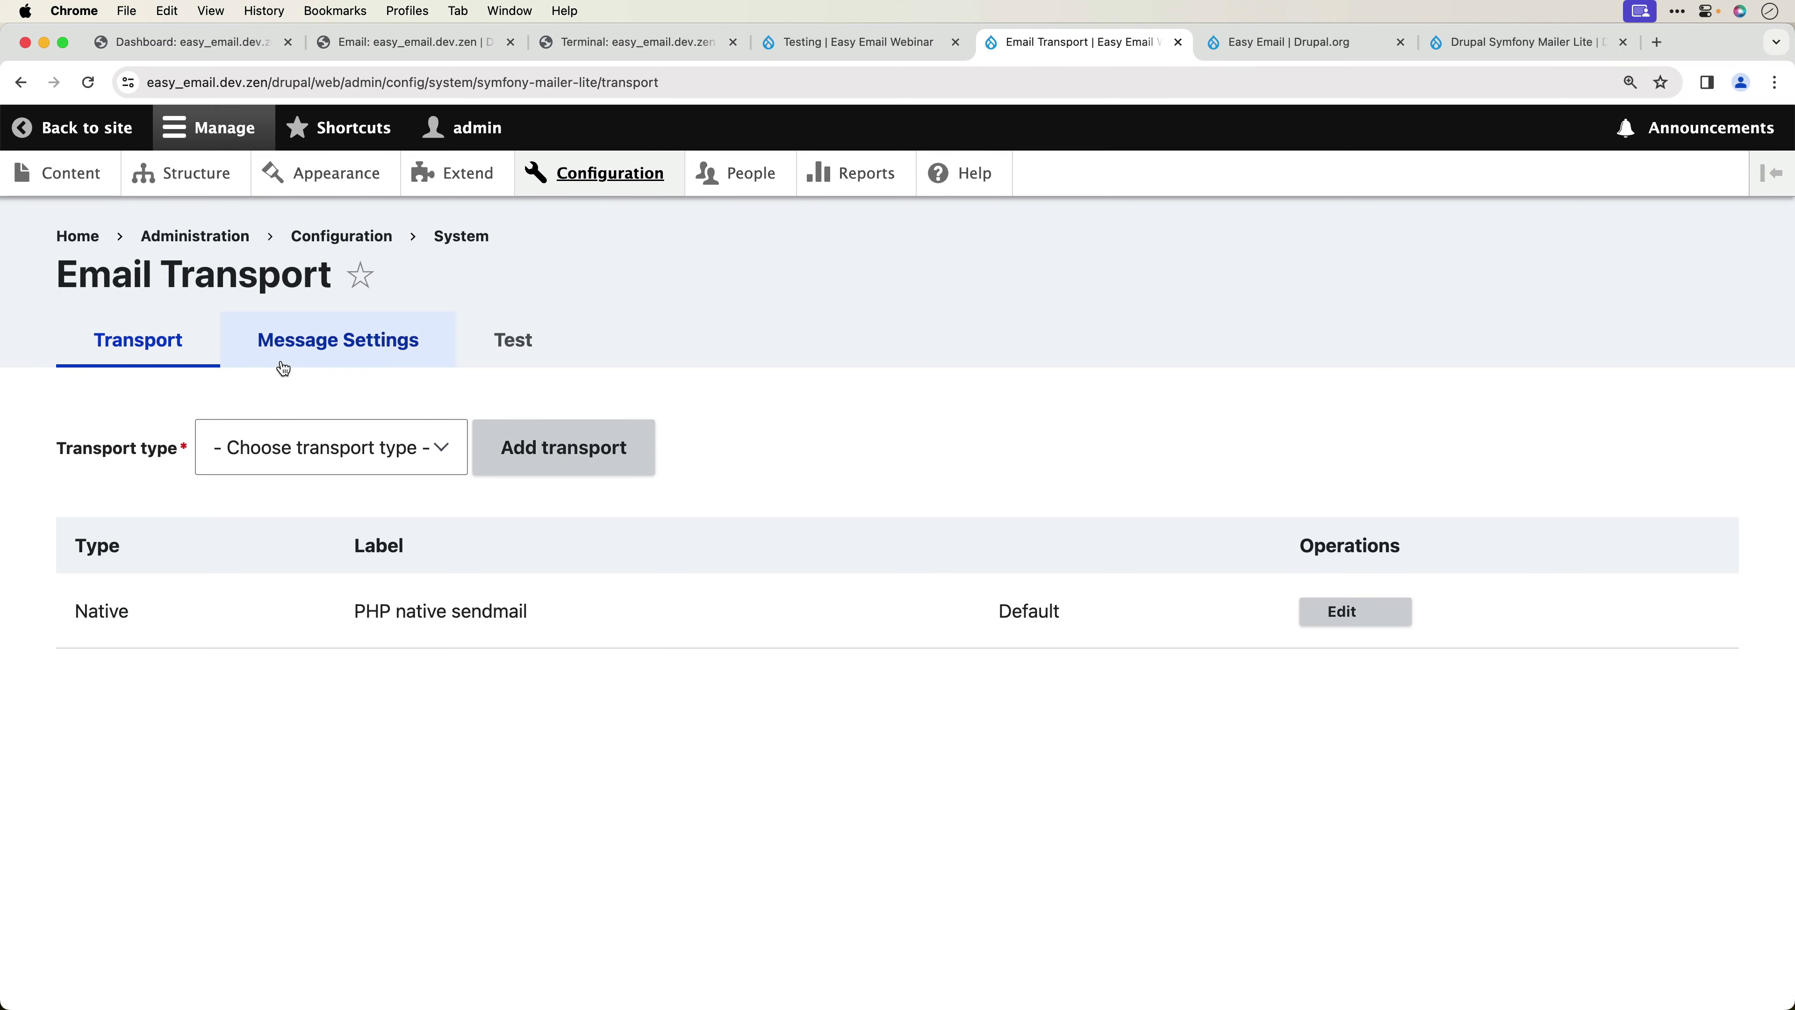
- Review the default content type, plain text version and character set options in the mailer's message settings
left_click(338, 365)
scroll(352, 683, "down", 5)
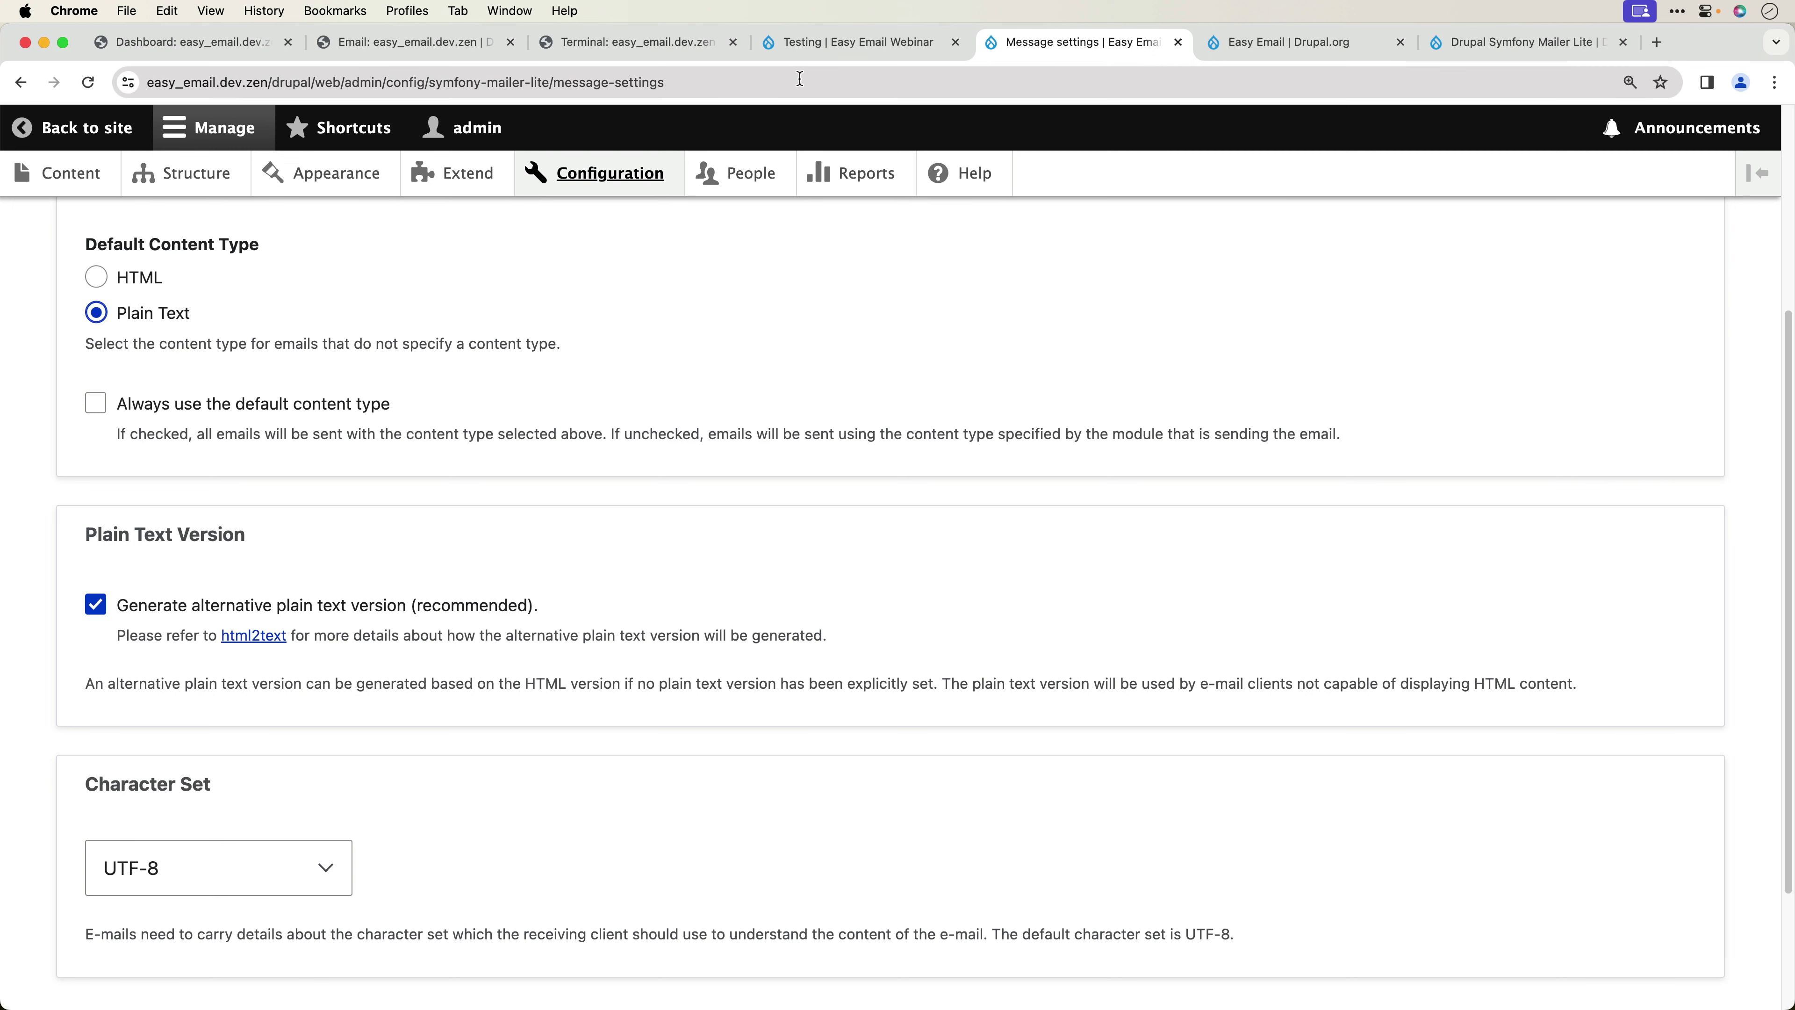
- Switch to the Mailpit page, view the received test message's HTML rendering and return to the inbox
left_click(585, 50)
left_click(387, 51)
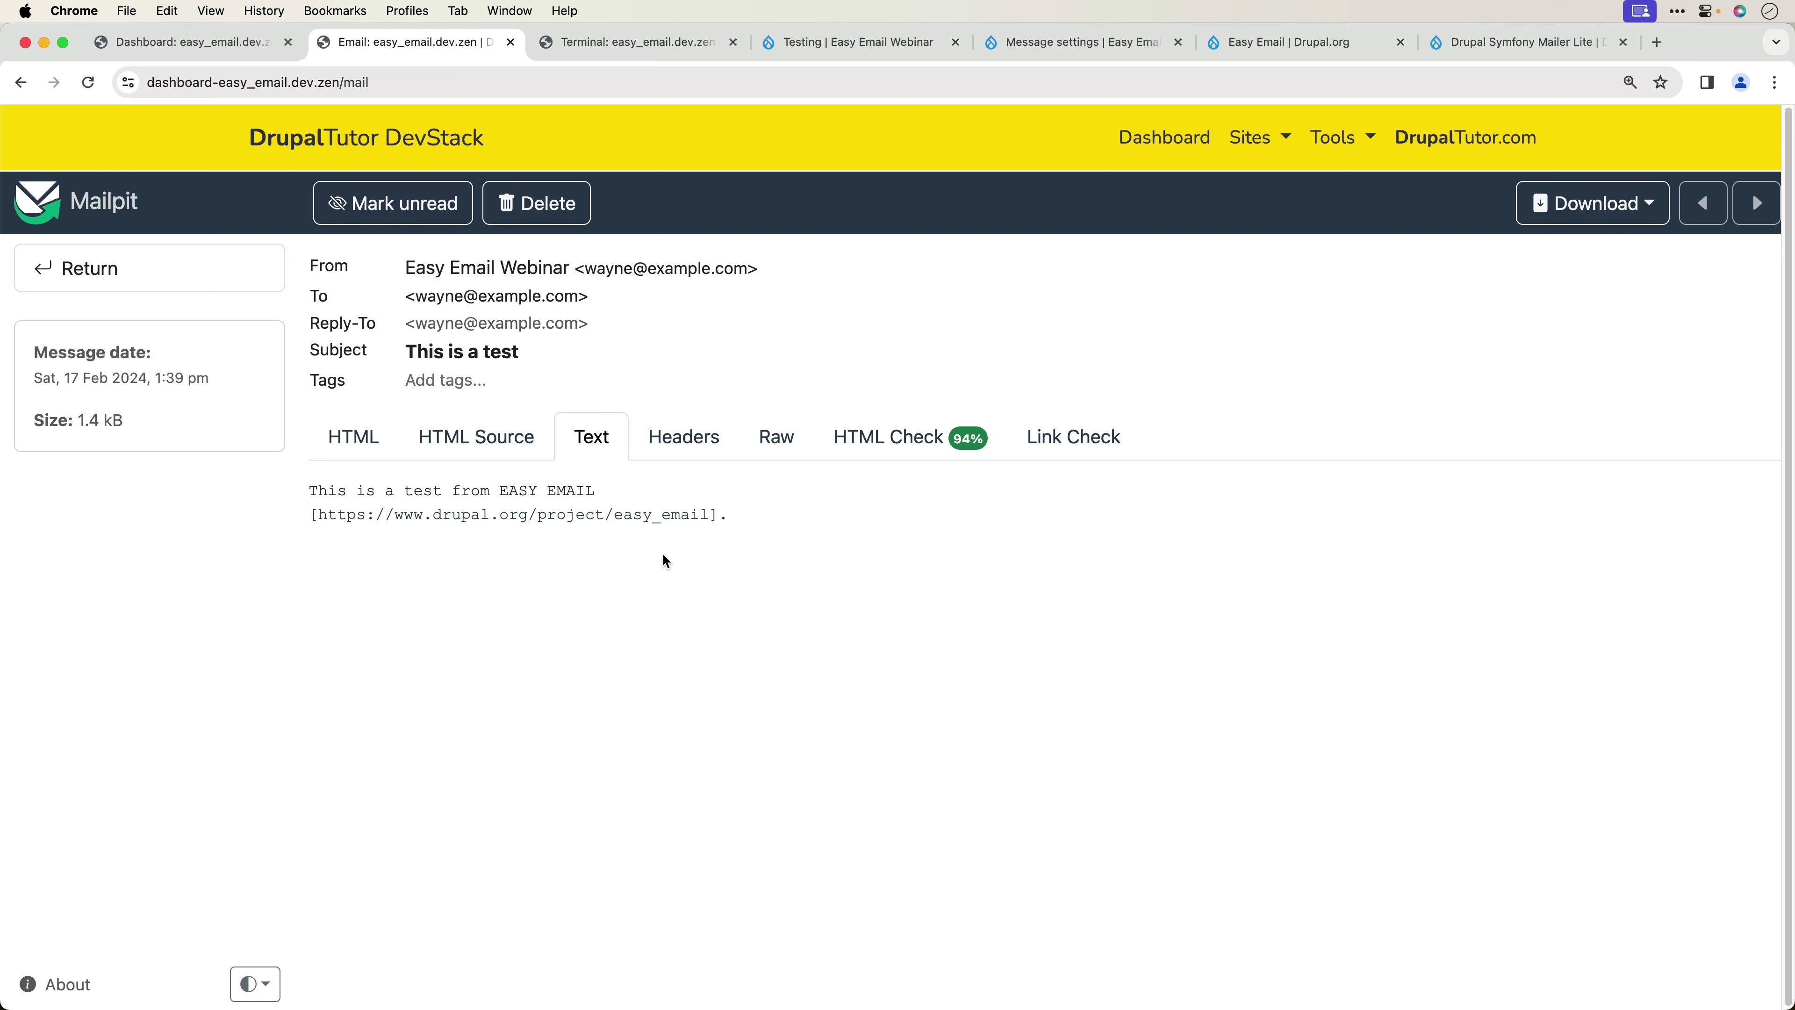
left_click(369, 456)
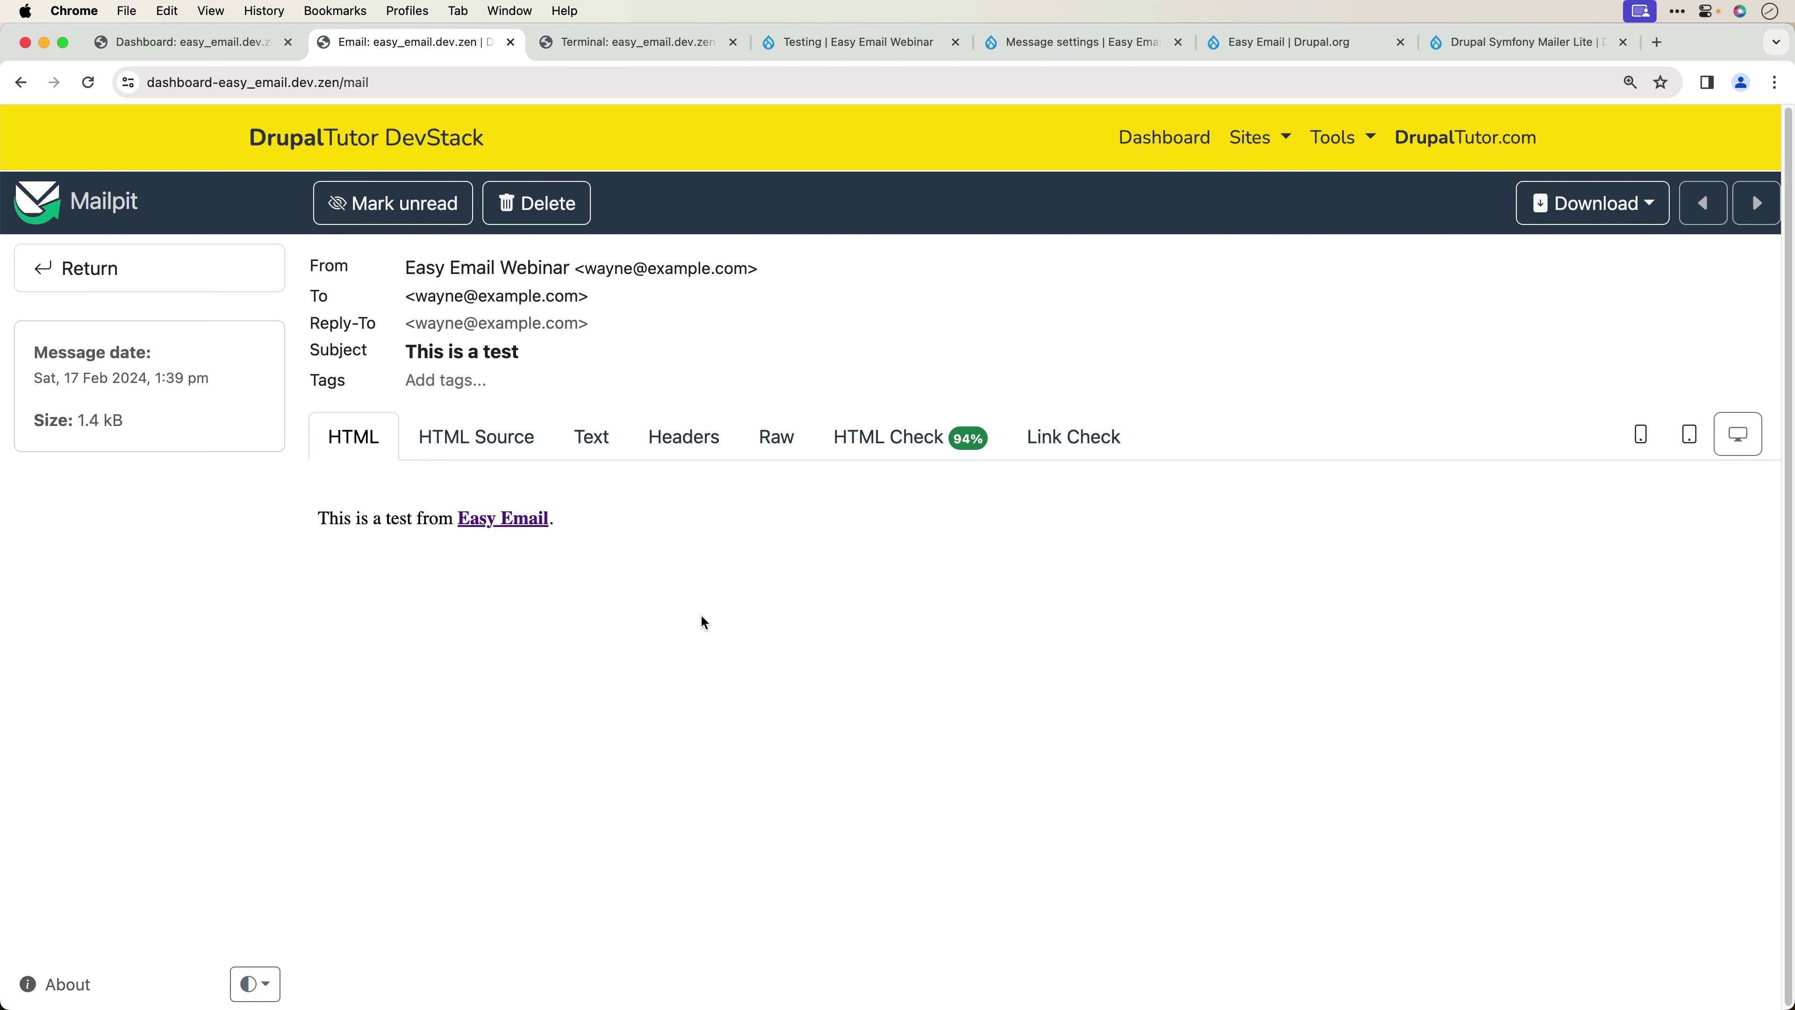
left_click(82, 267)
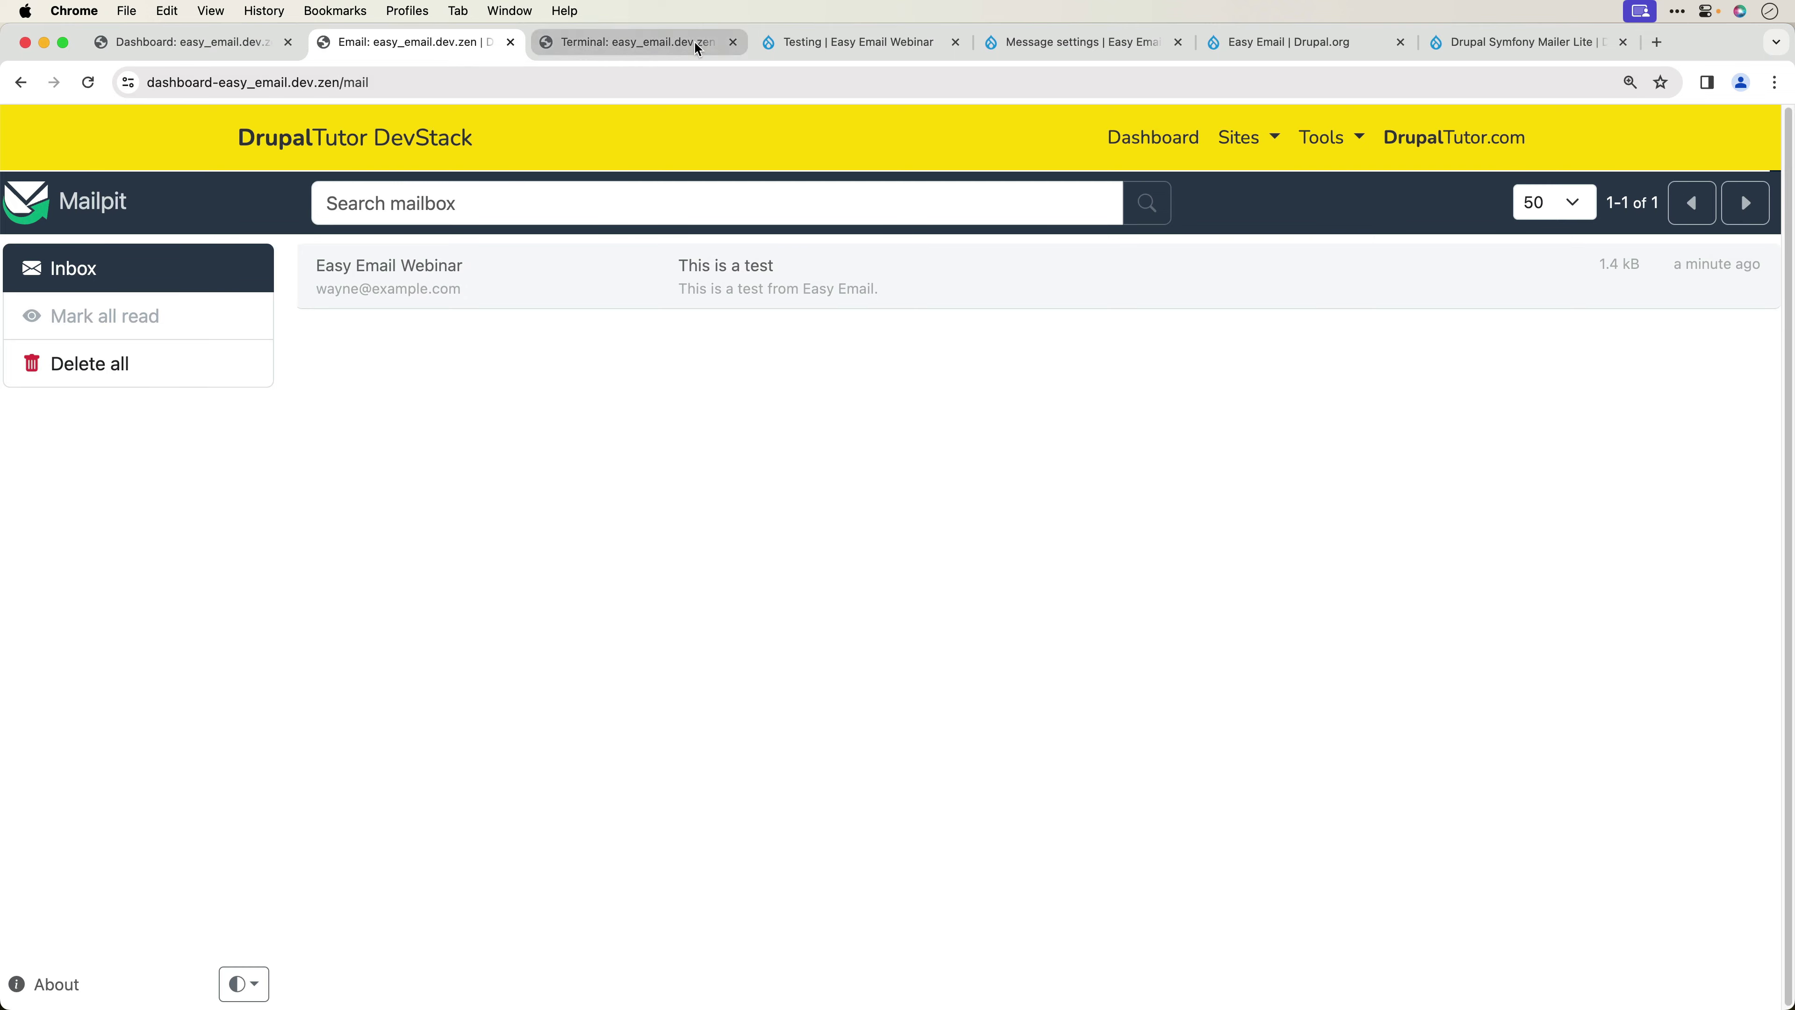
- Back on the Drupal site, clear the To recipient in the Testing email template and save the template
left_click(838, 44)
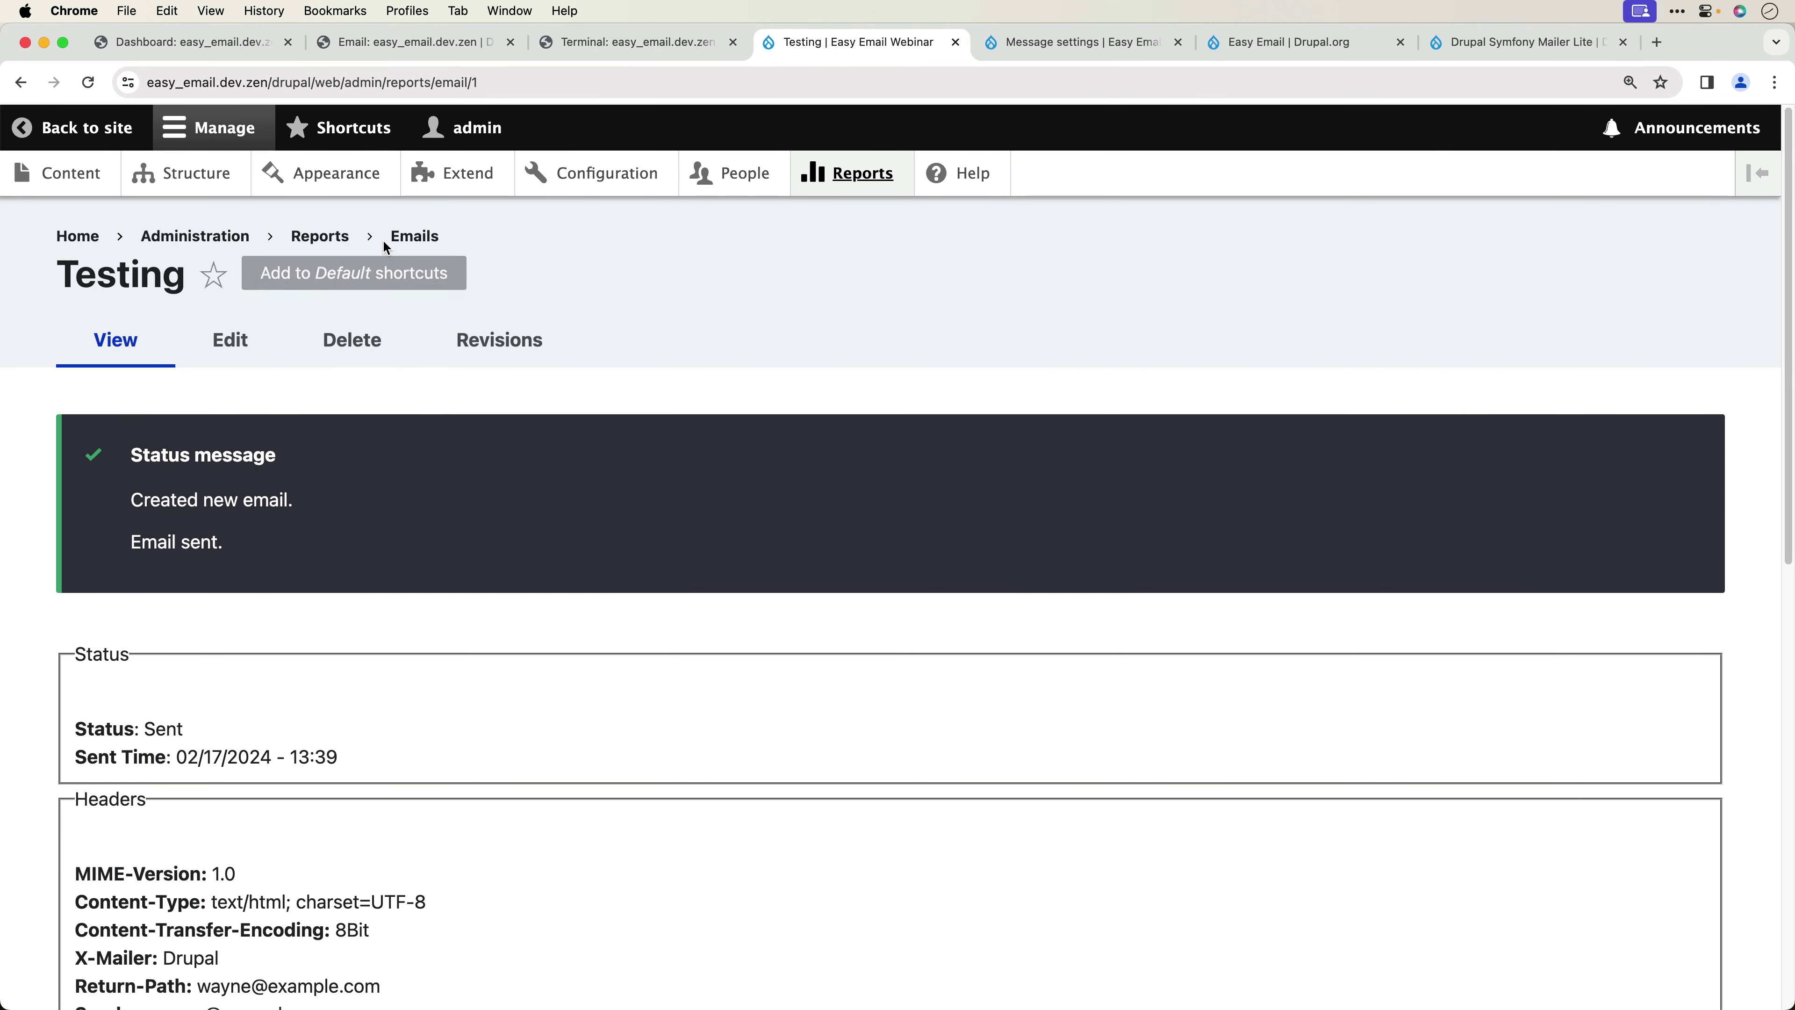
left_click(226, 191)
scroll(268, 541, "down", 4)
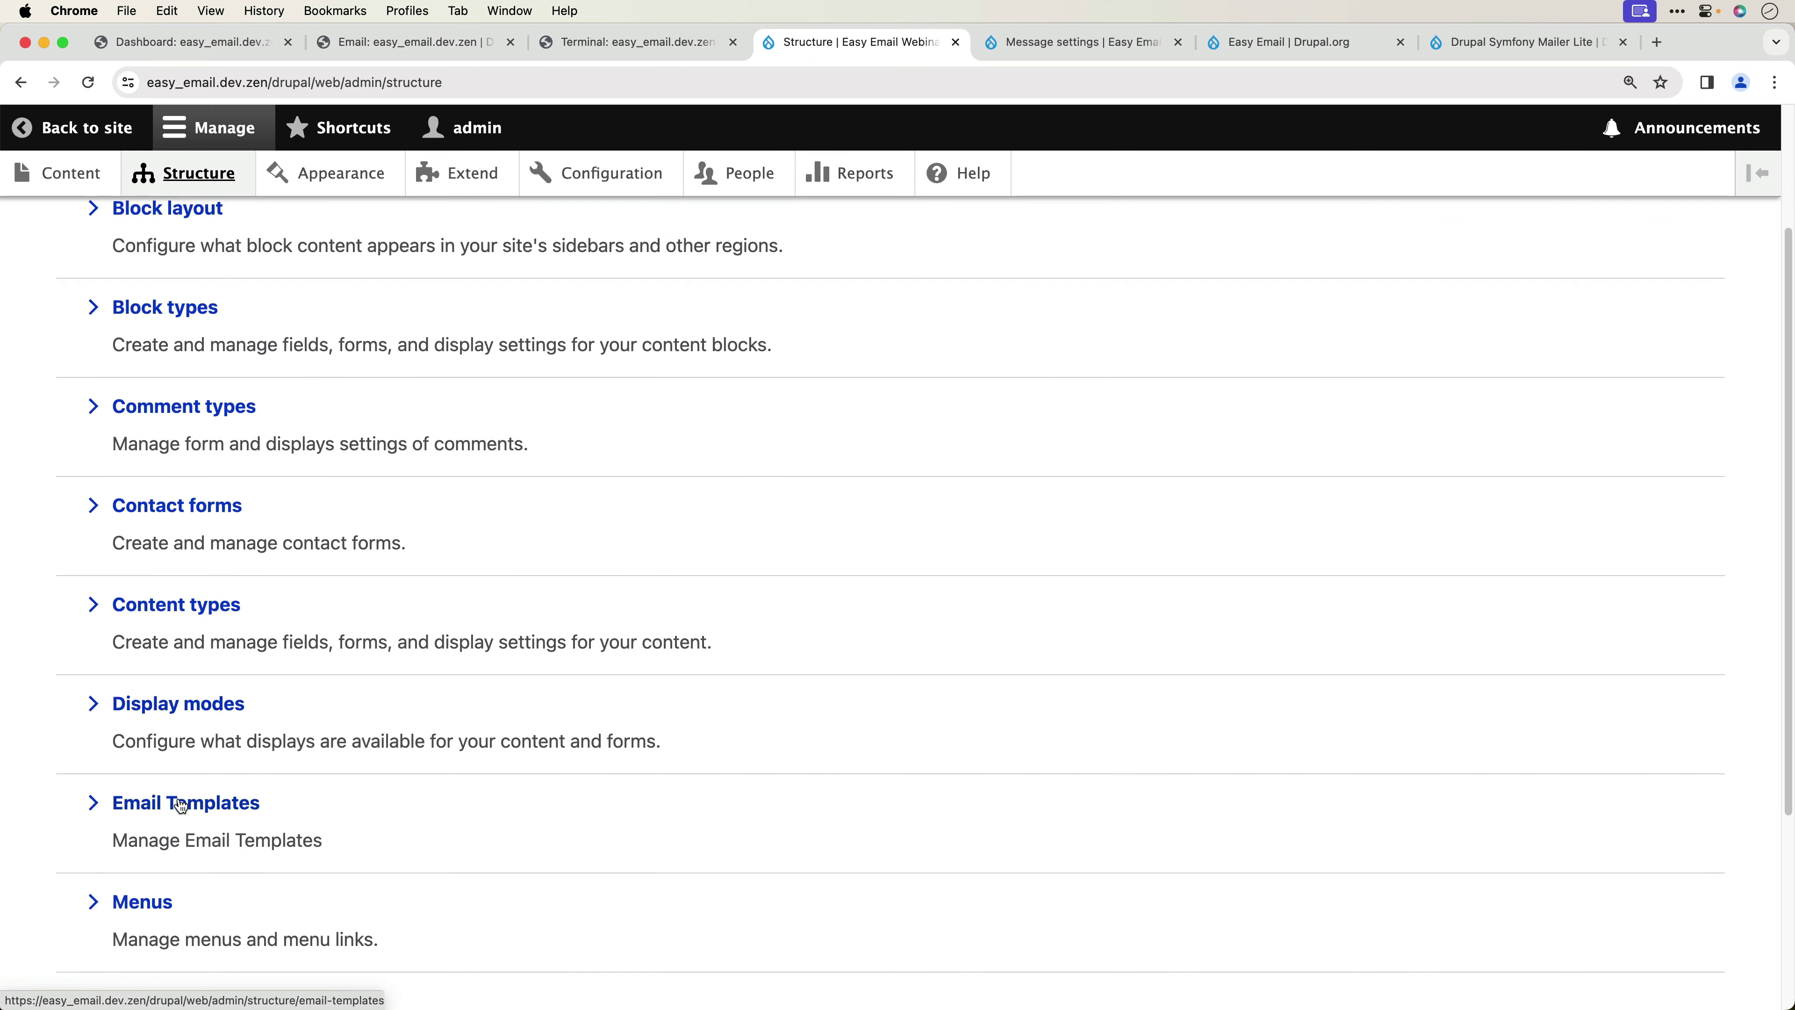
left_click(213, 708)
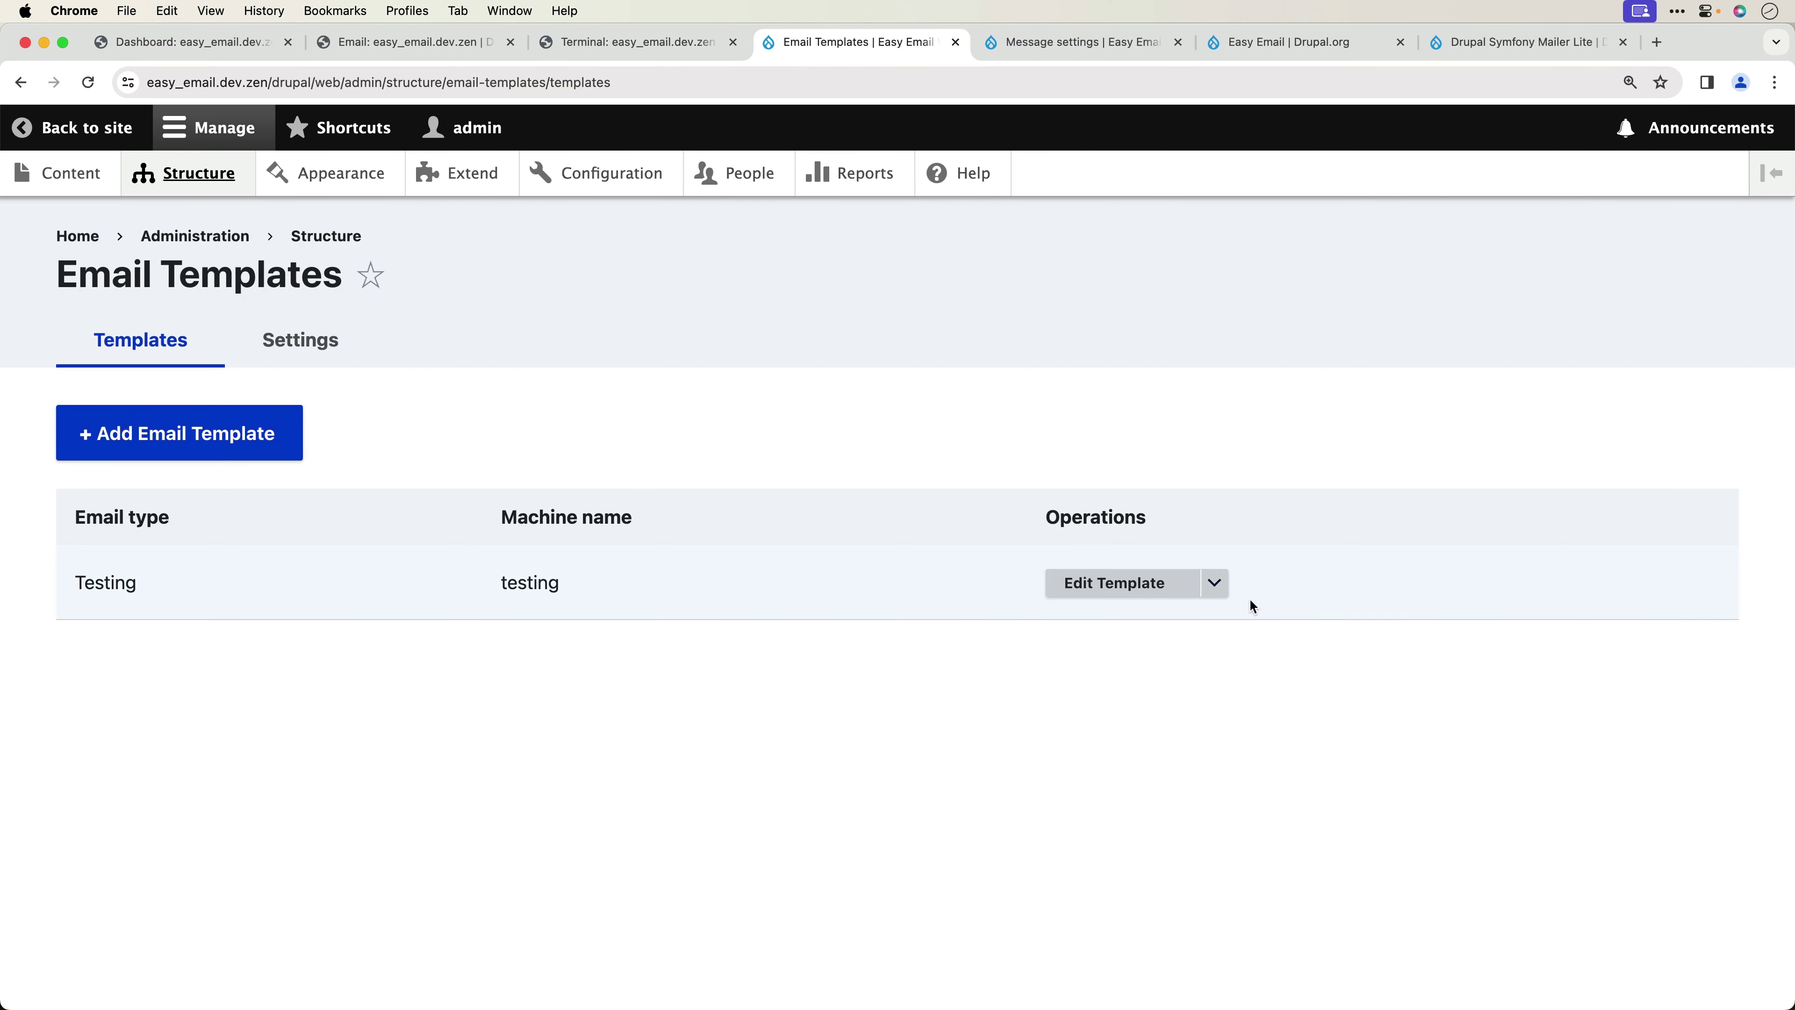
left_click(1131, 587)
scroll(283, 658, "down", 3)
triple_click(356, 675)
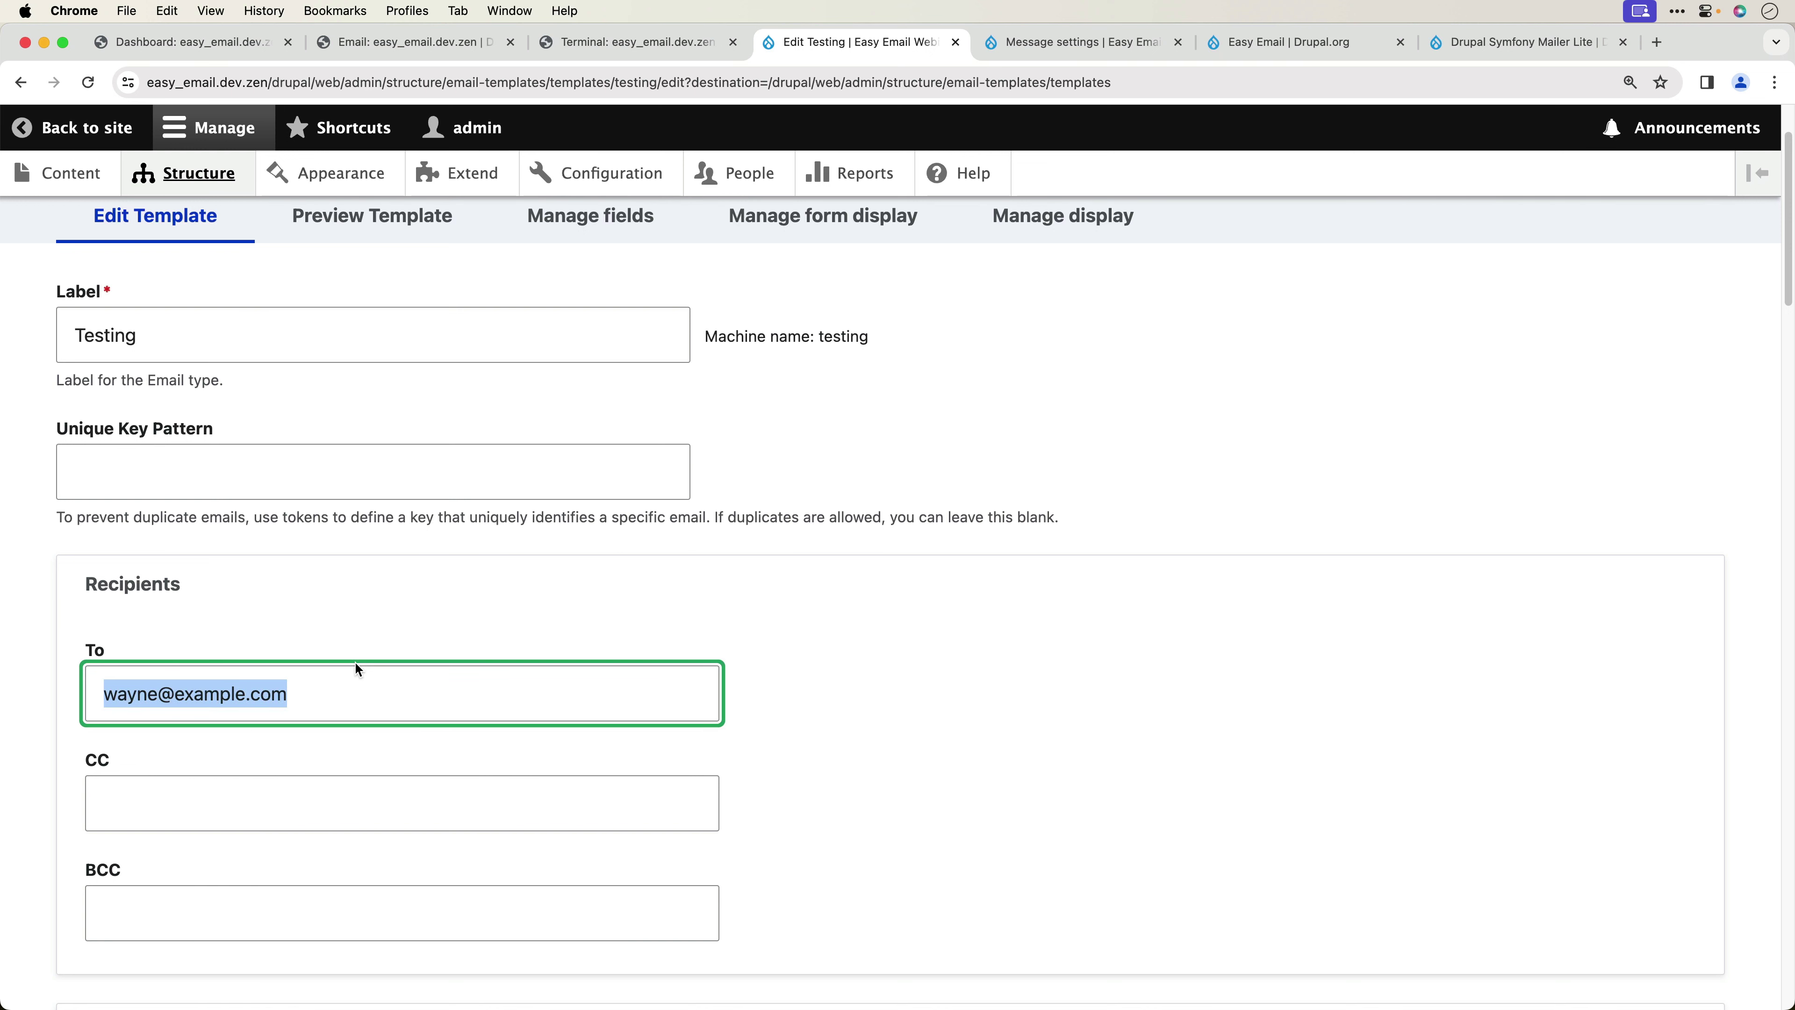
key("BackSpace")
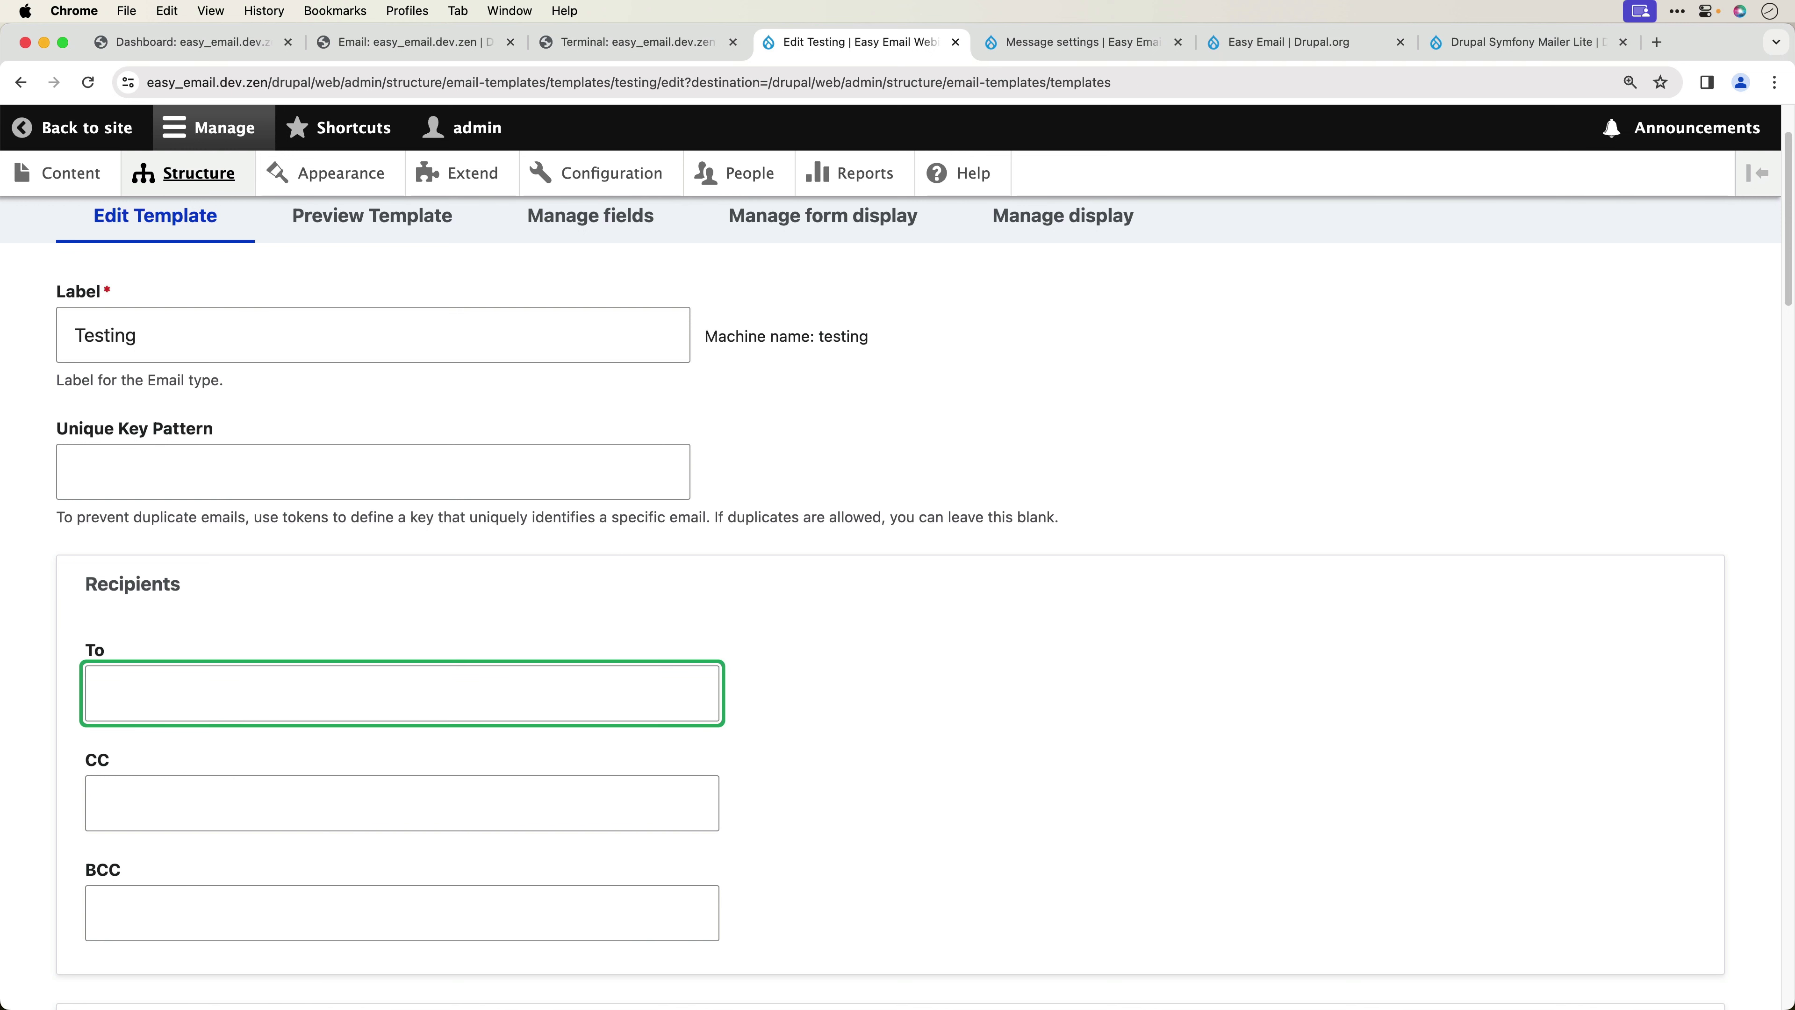
scroll(240, 789, "down", 5)
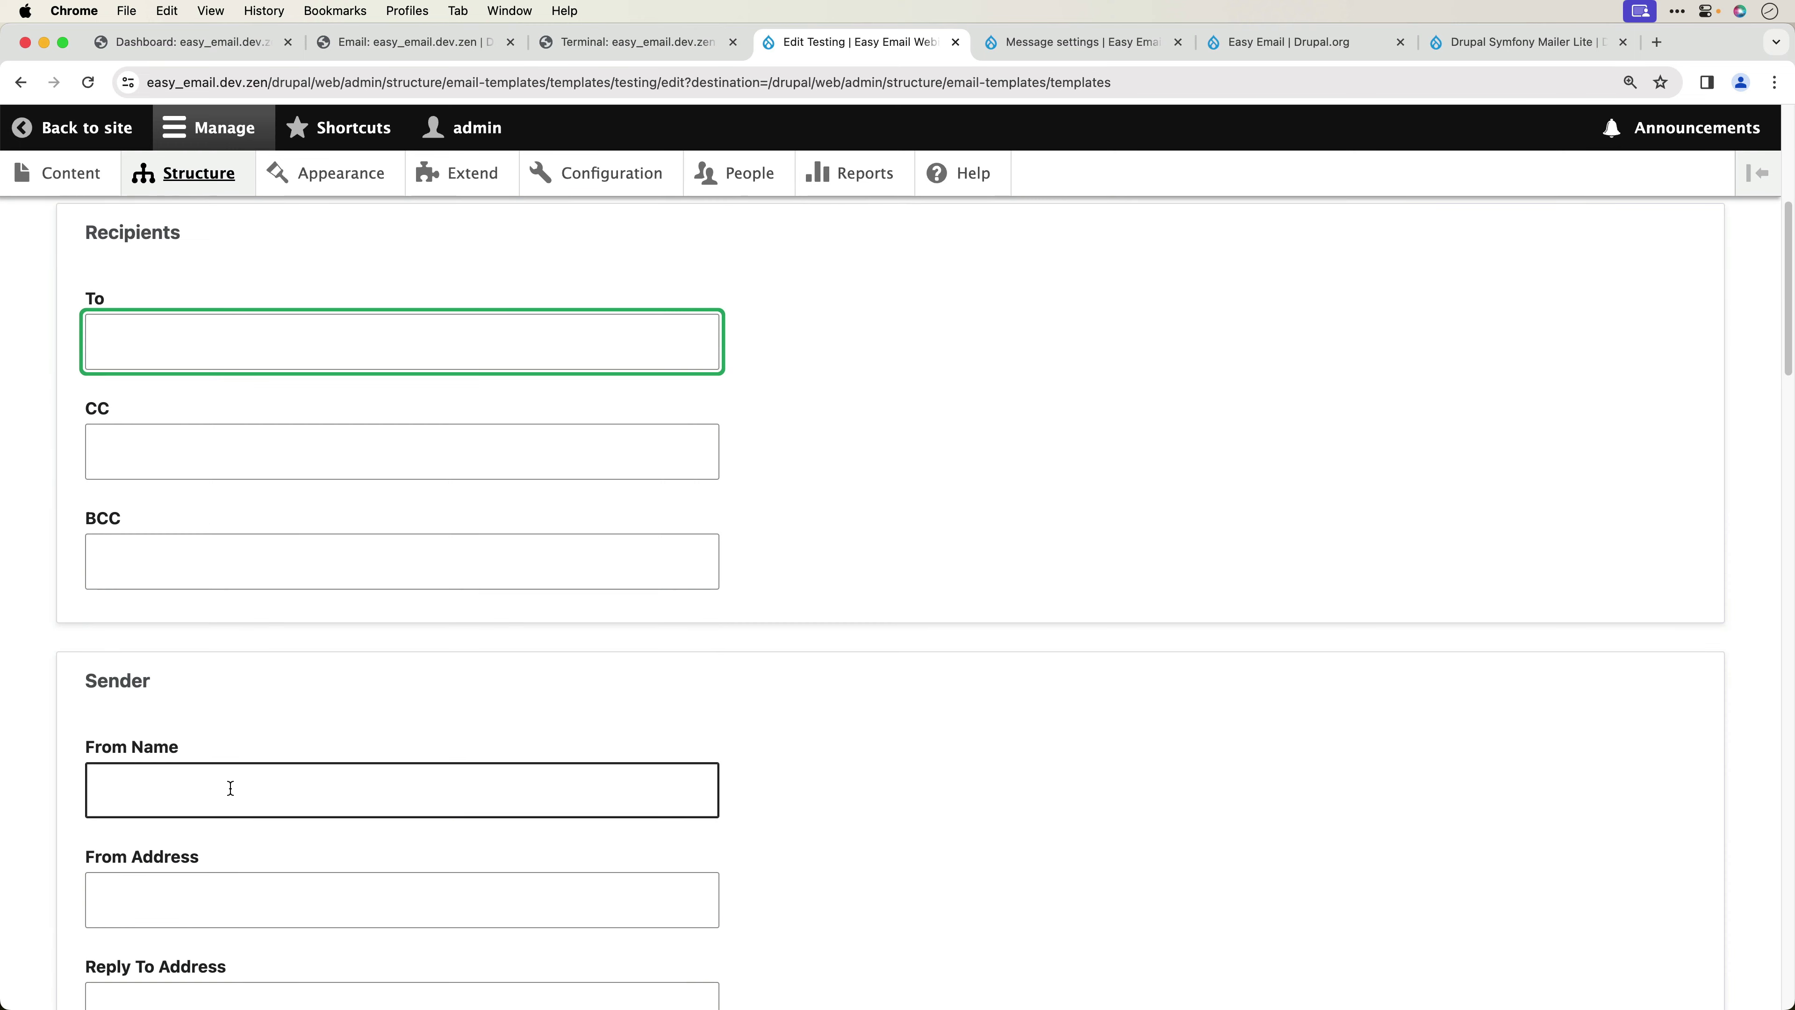
scroll(231, 788, "down", 15)
left_click(91, 877)
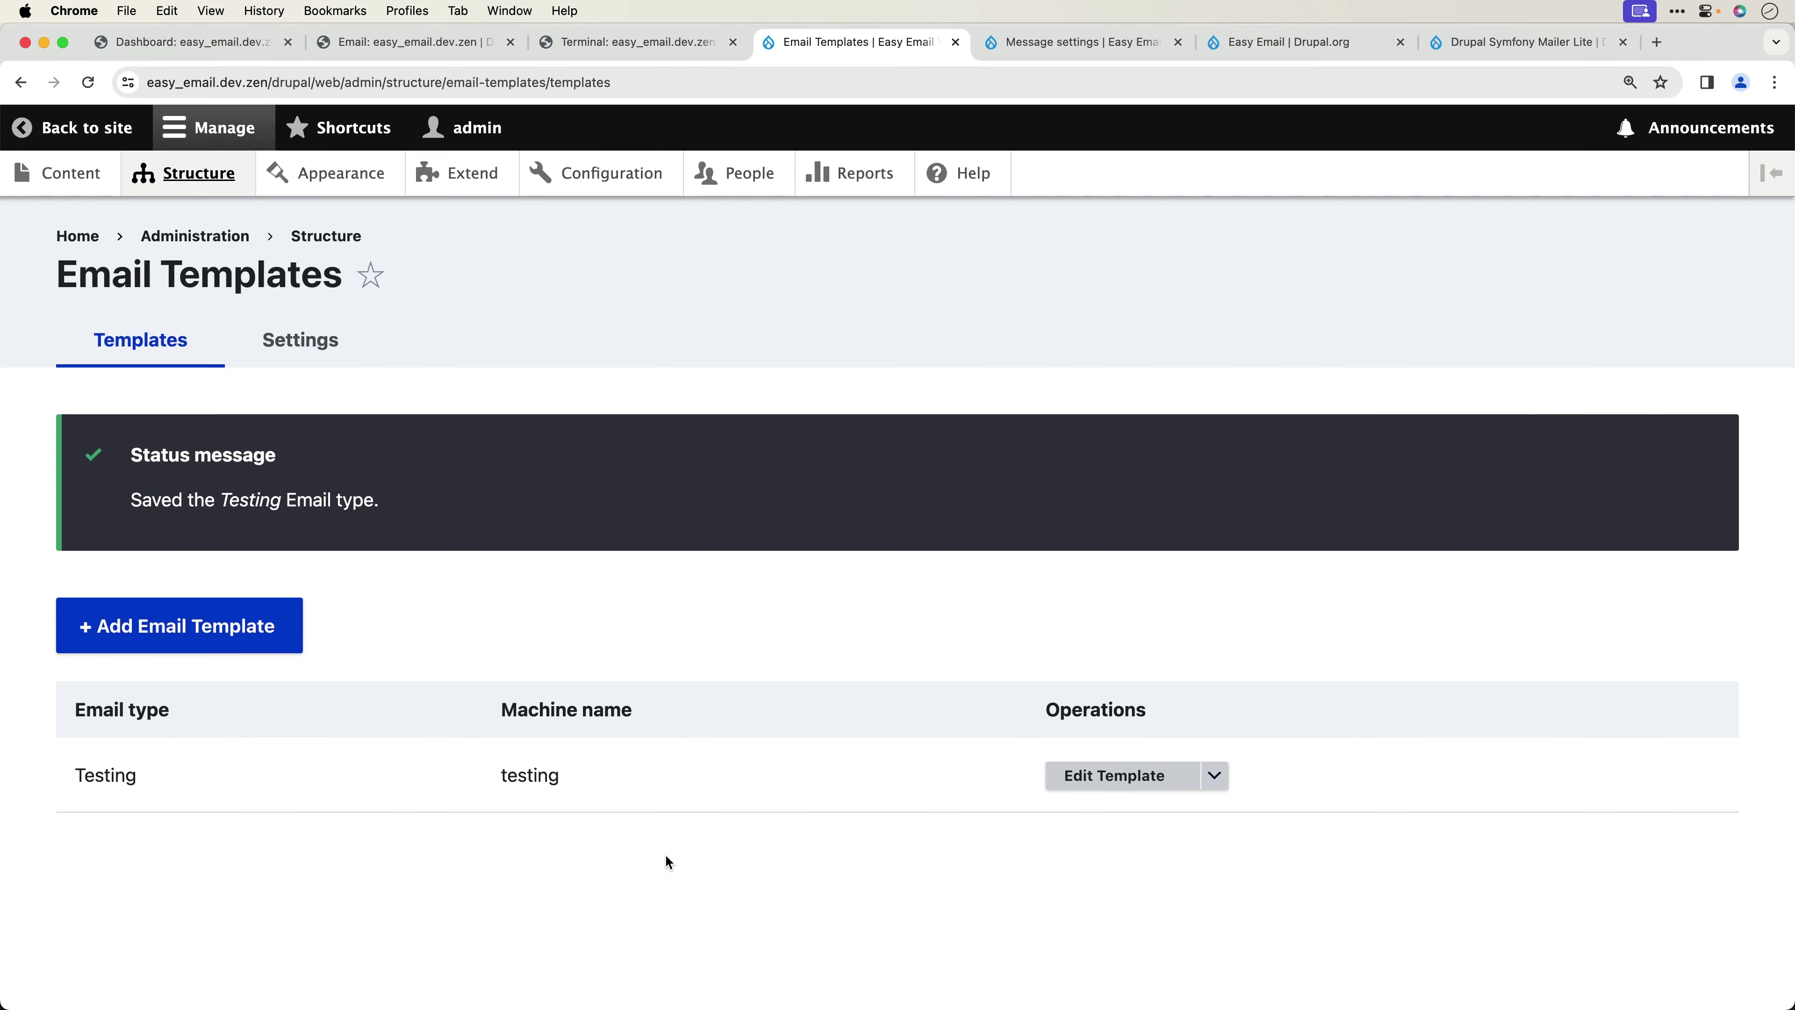
- Open the site's Reports in a new browser tab and start creating a new email from the Emails list
right_click(829, 175)
left_click(857, 182)
left_click(997, 48)
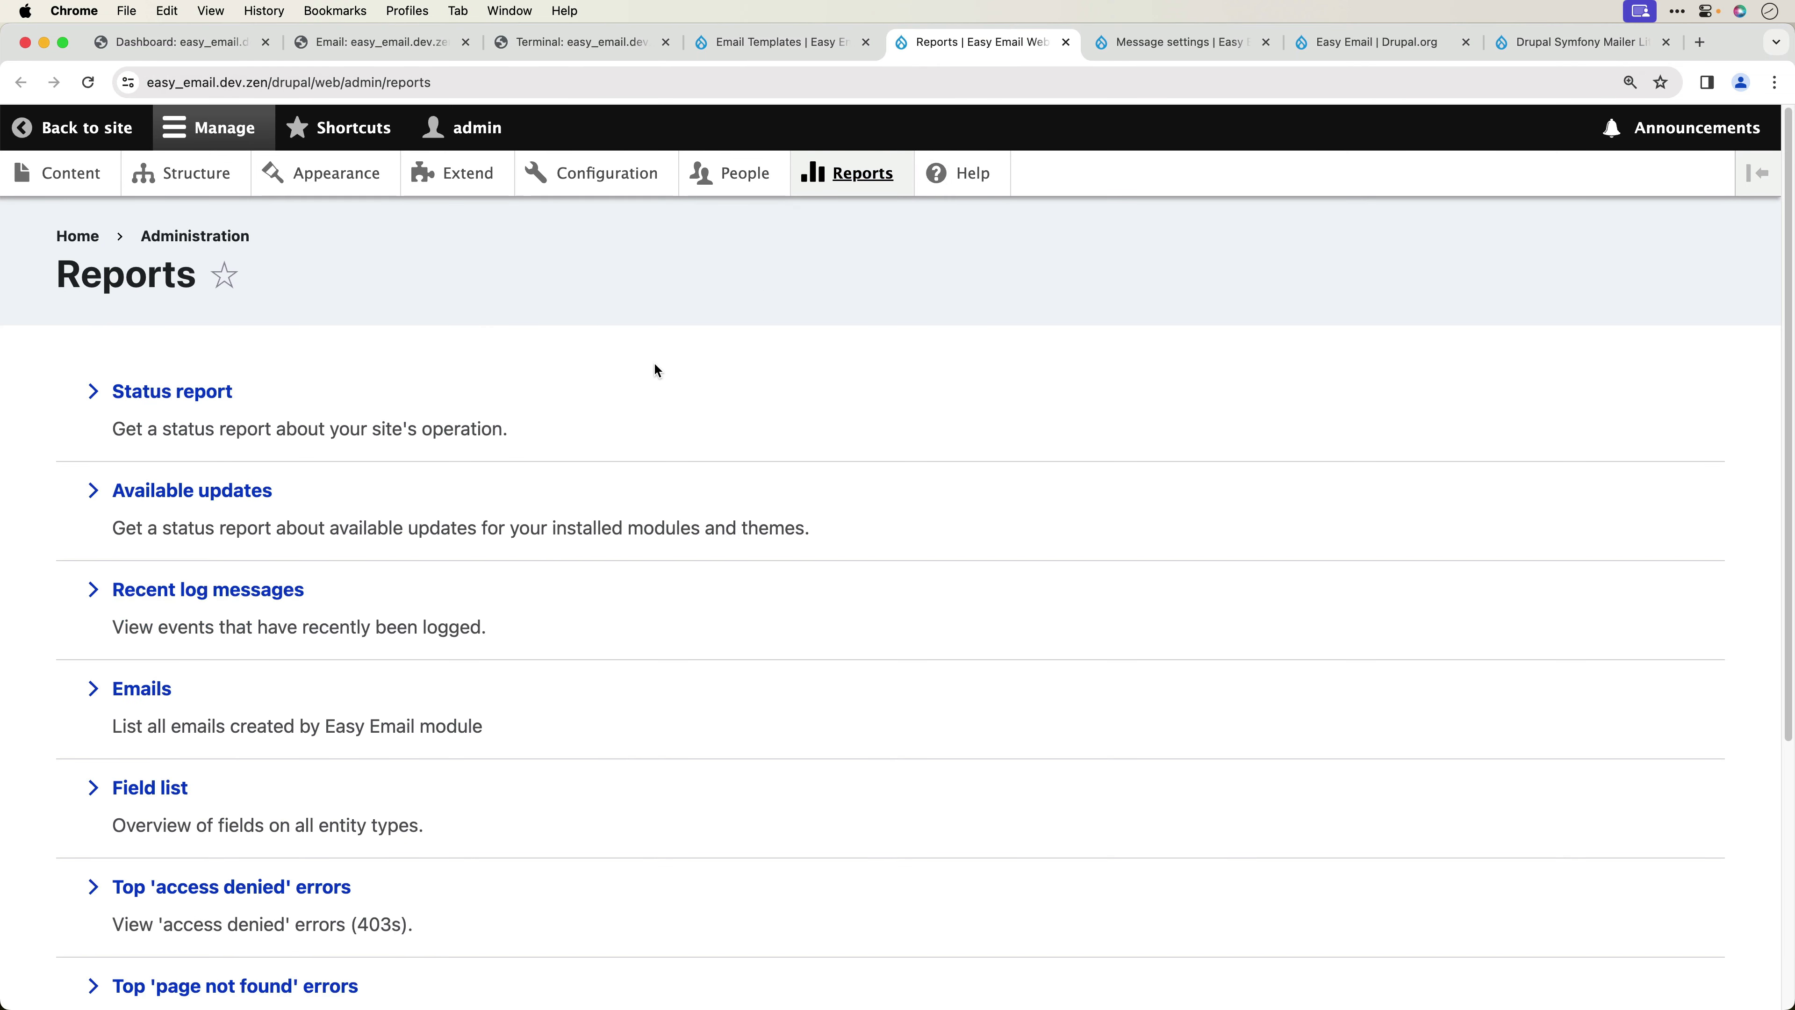
left_click(152, 690)
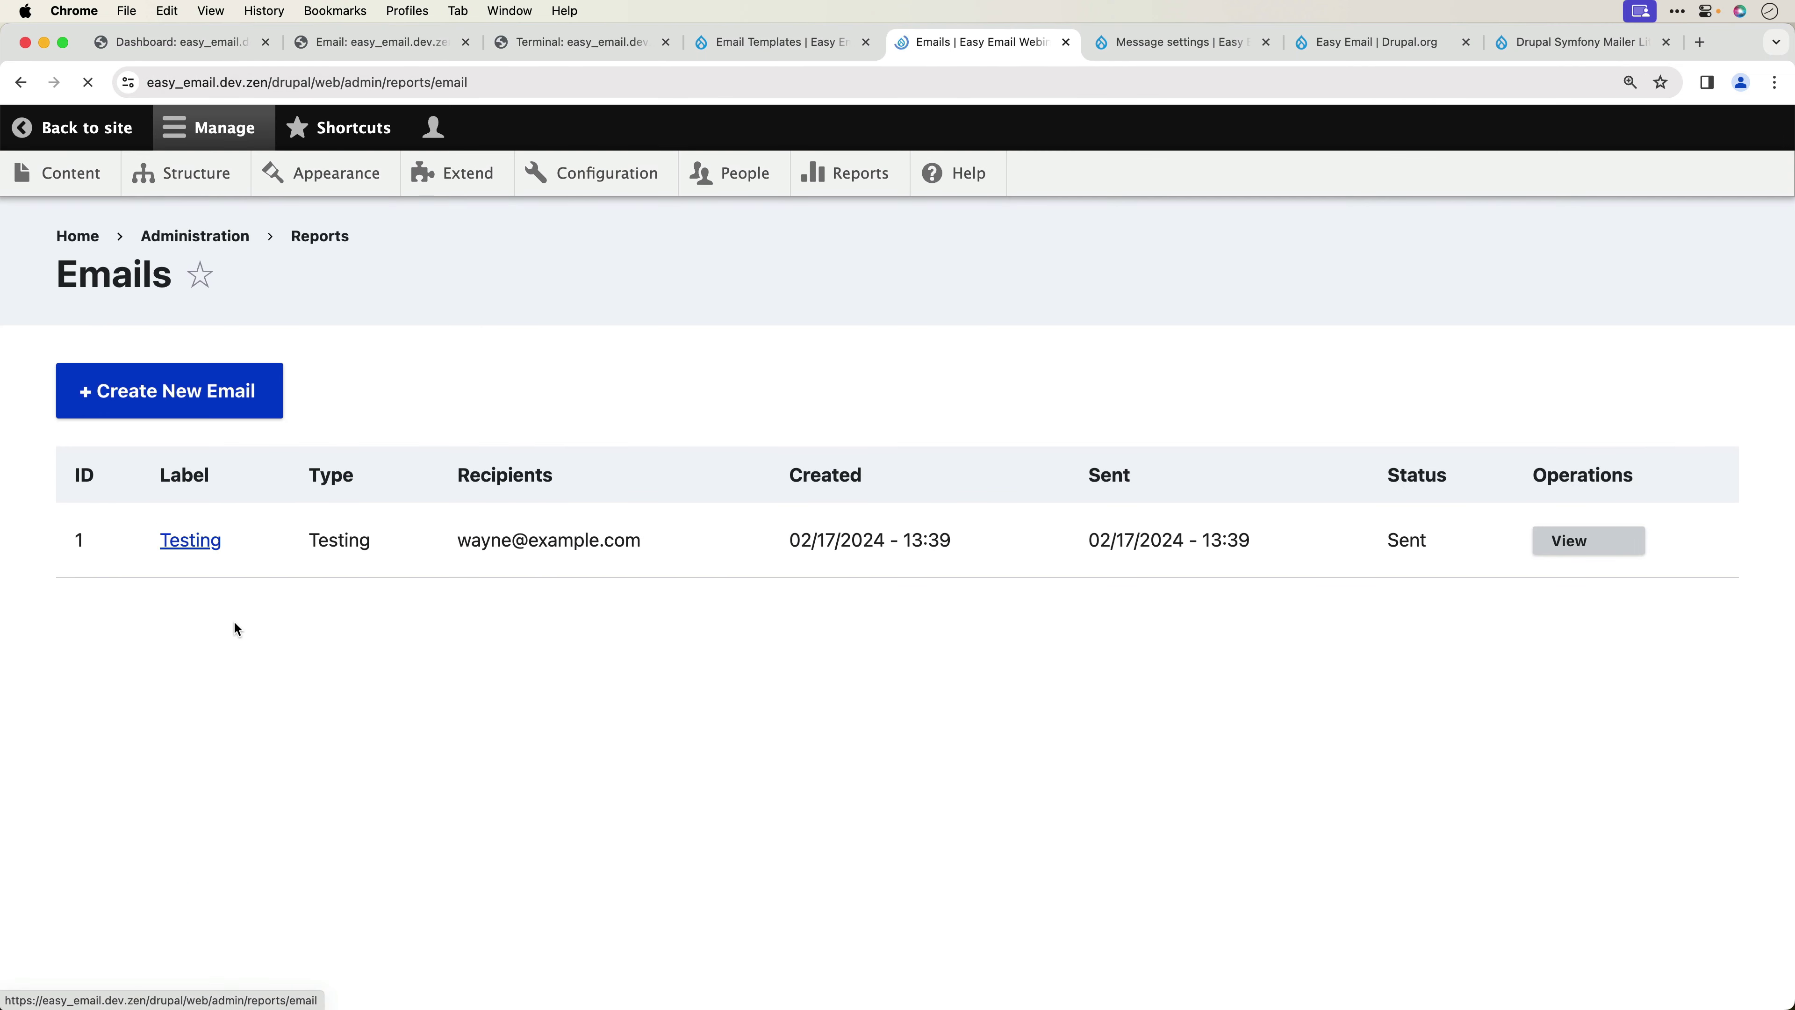
left_click(141, 396)
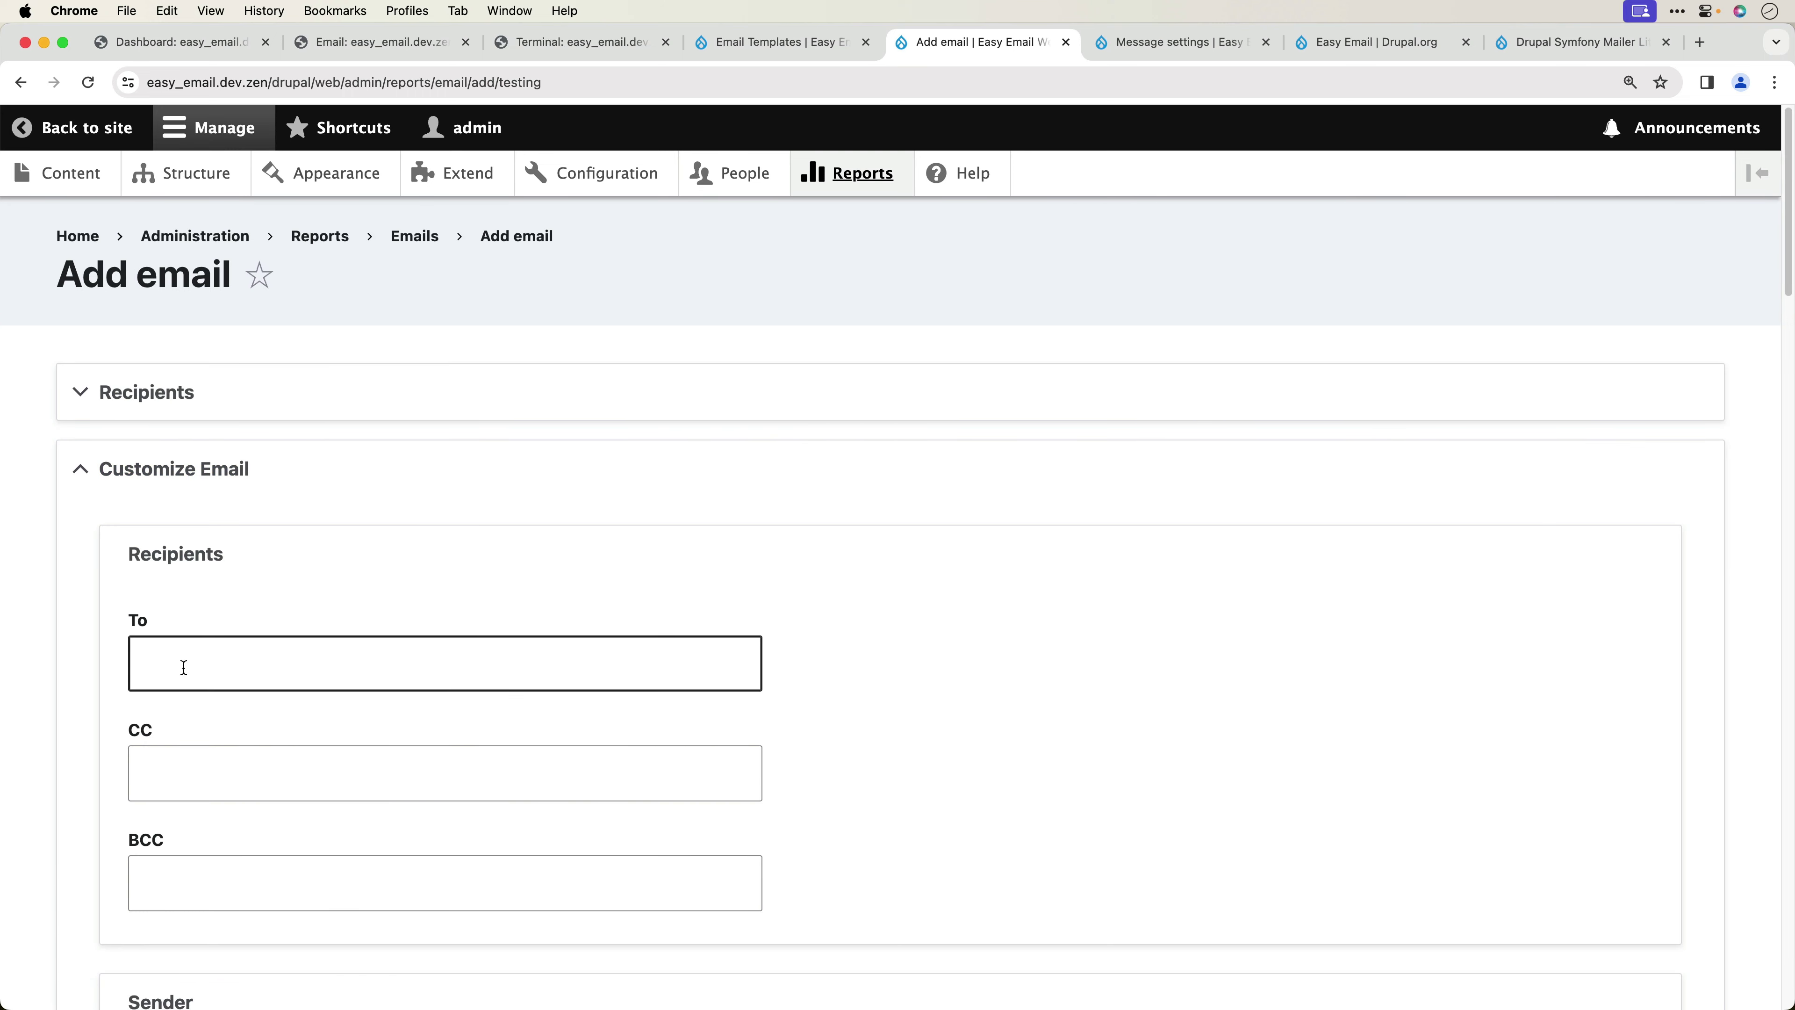
- Choose the user account with ID 2 as the email's recipient and save it with Send Email enabled
left_click(146, 390)
left_click(163, 395)
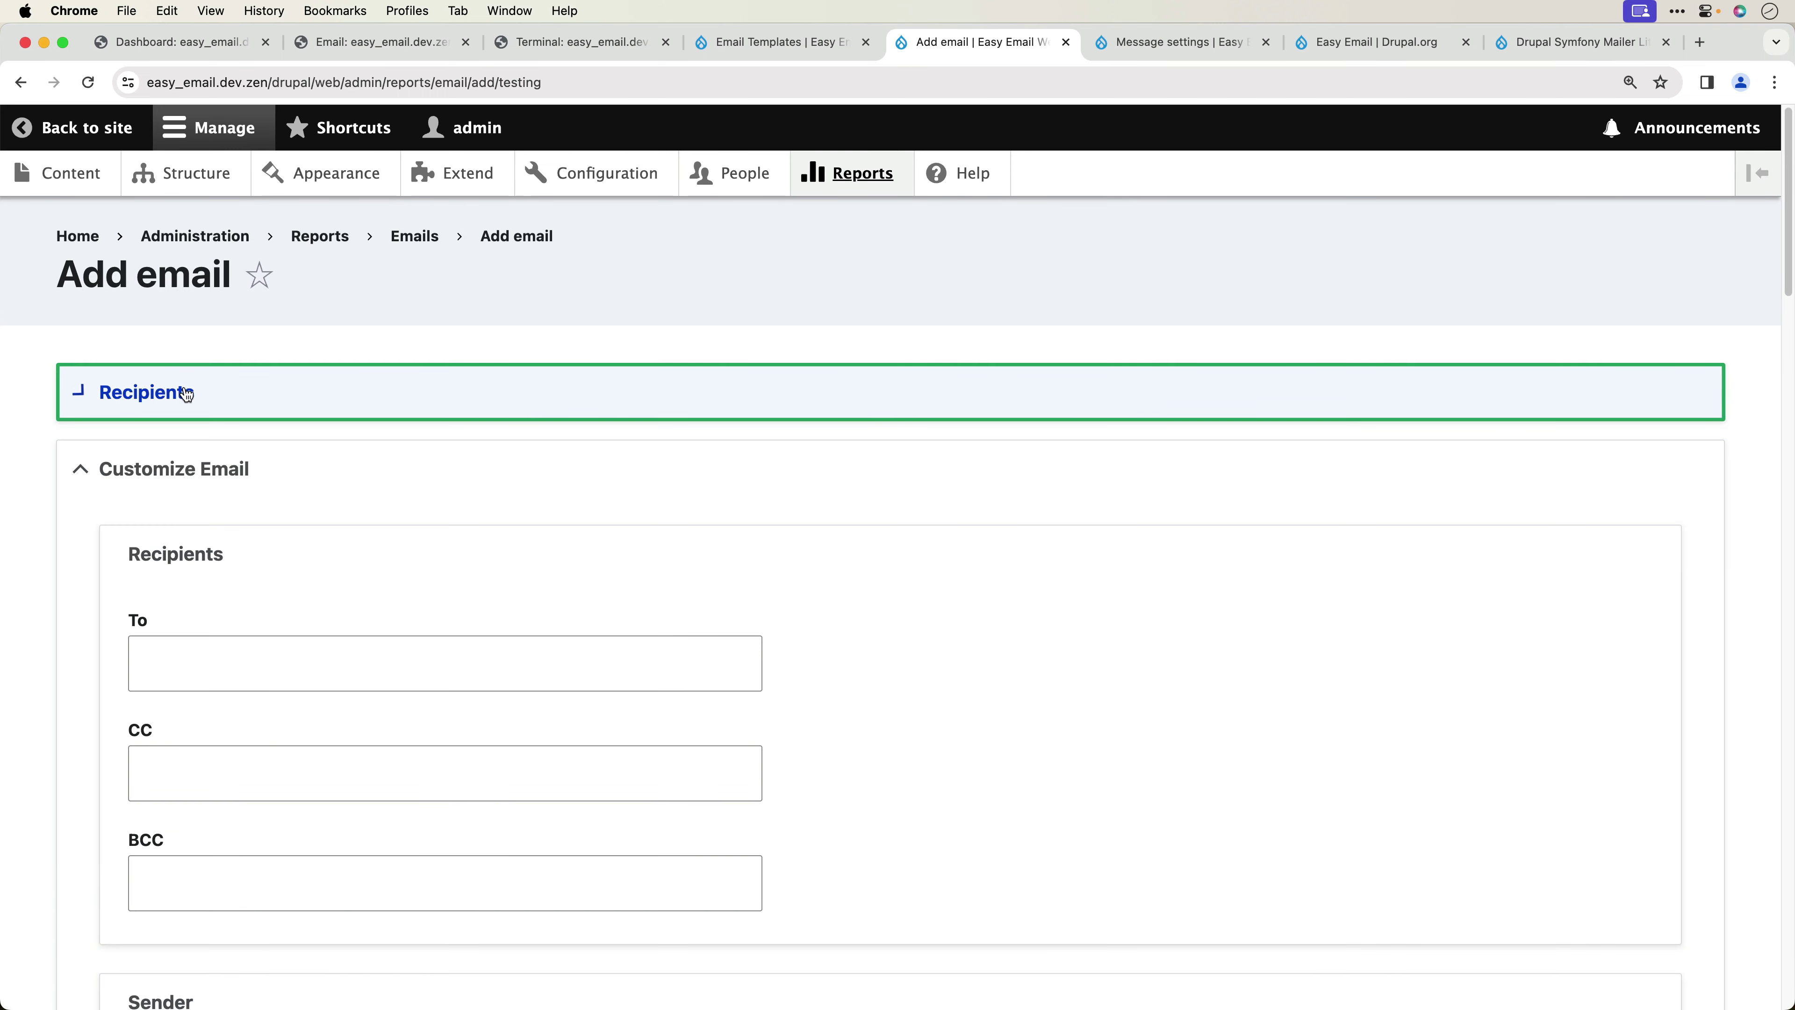
left_click(159, 403)
left_click(239, 575)
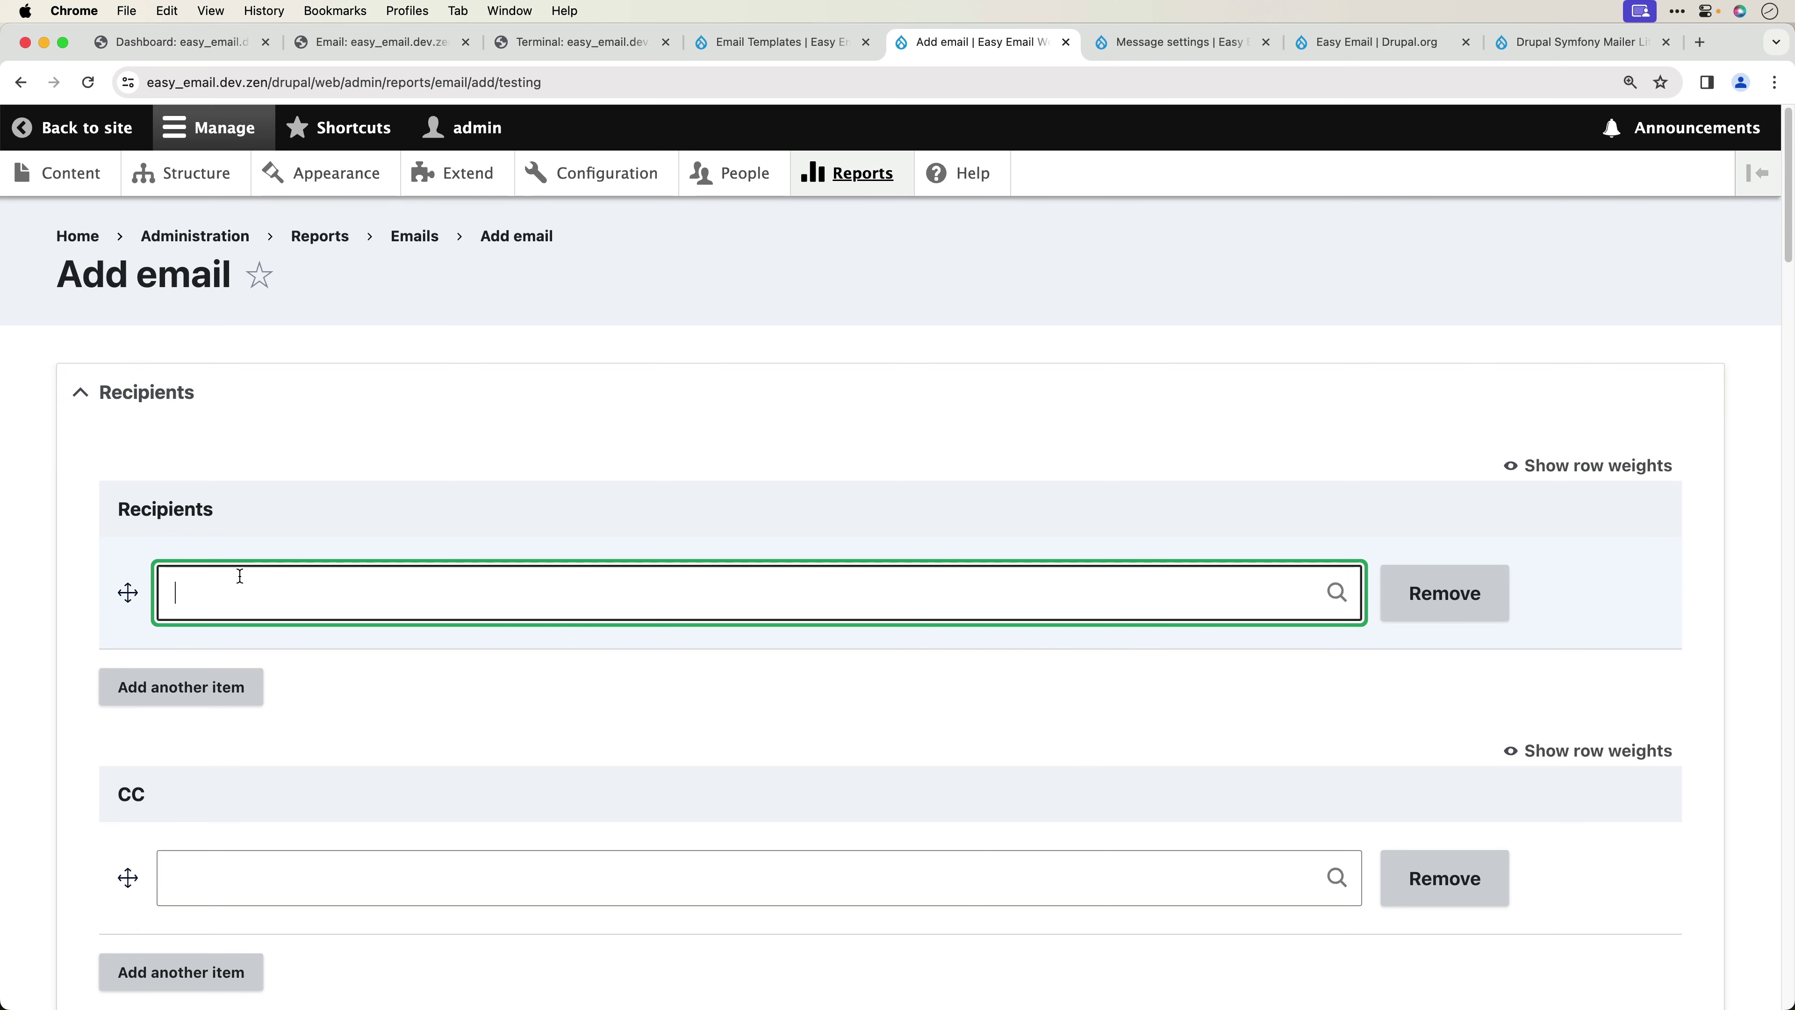
type("jane")
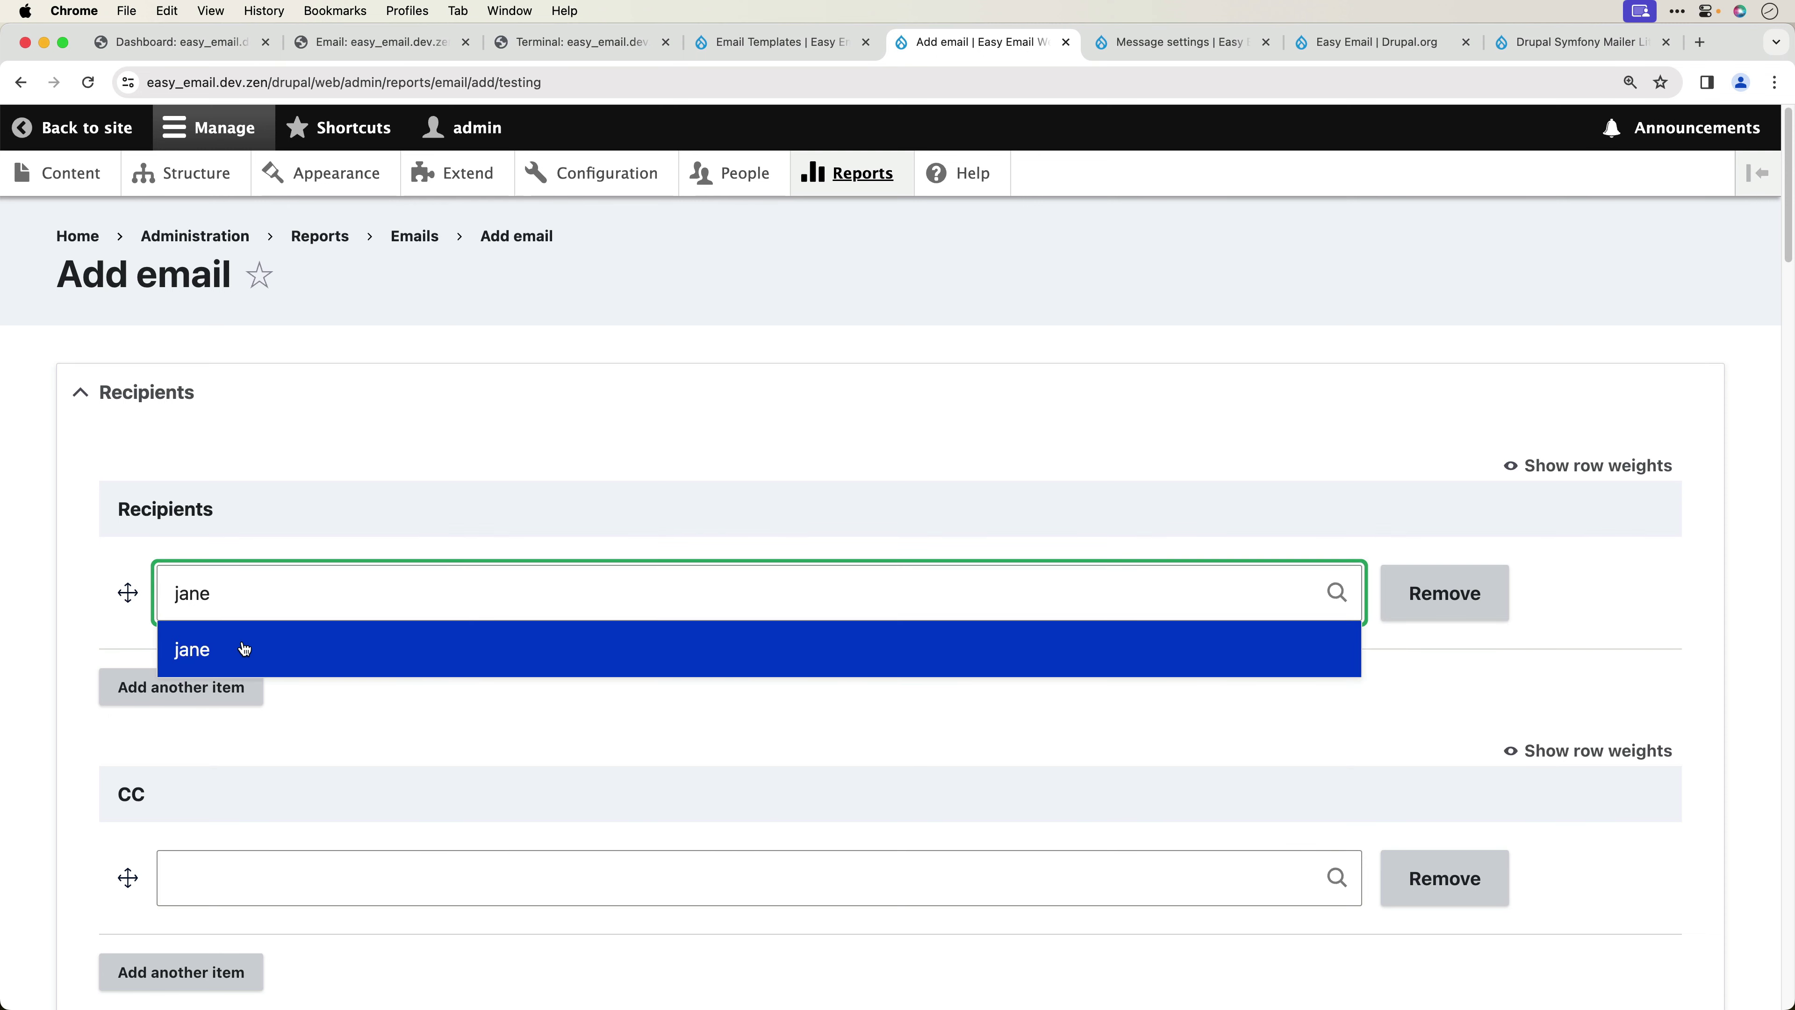
left_click(240, 650)
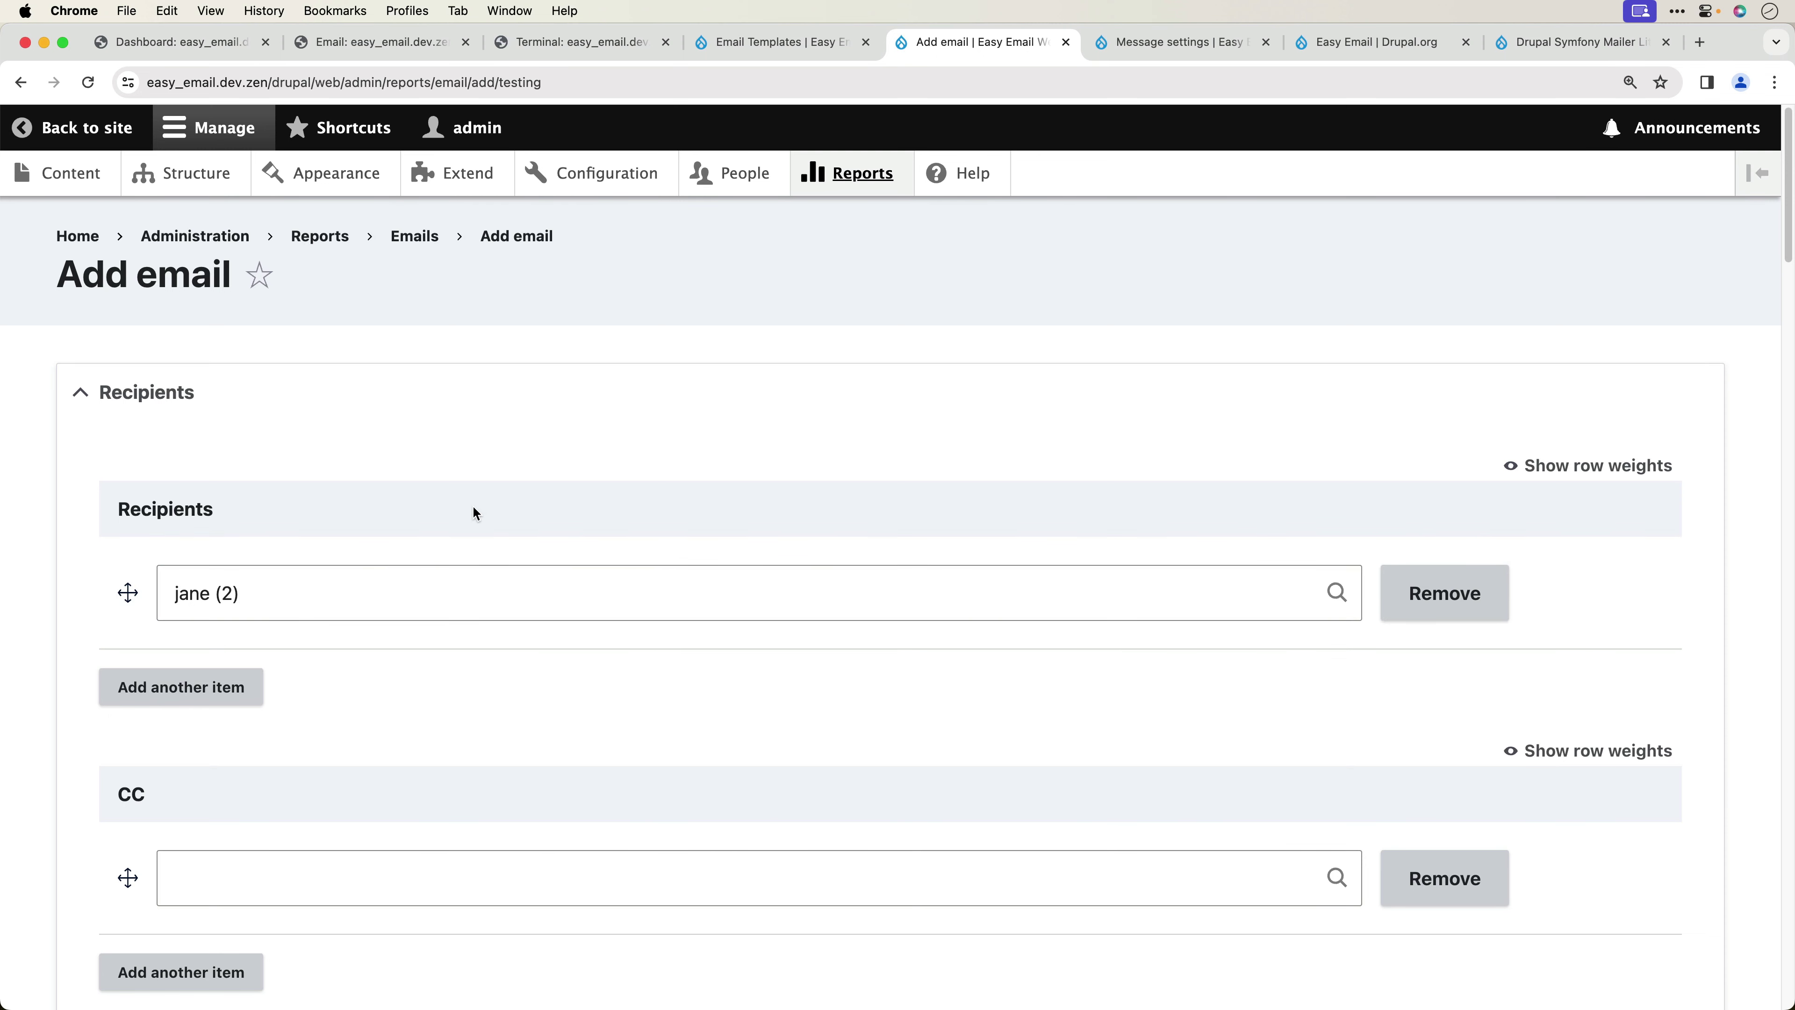
scroll(474, 512, "down", 2)
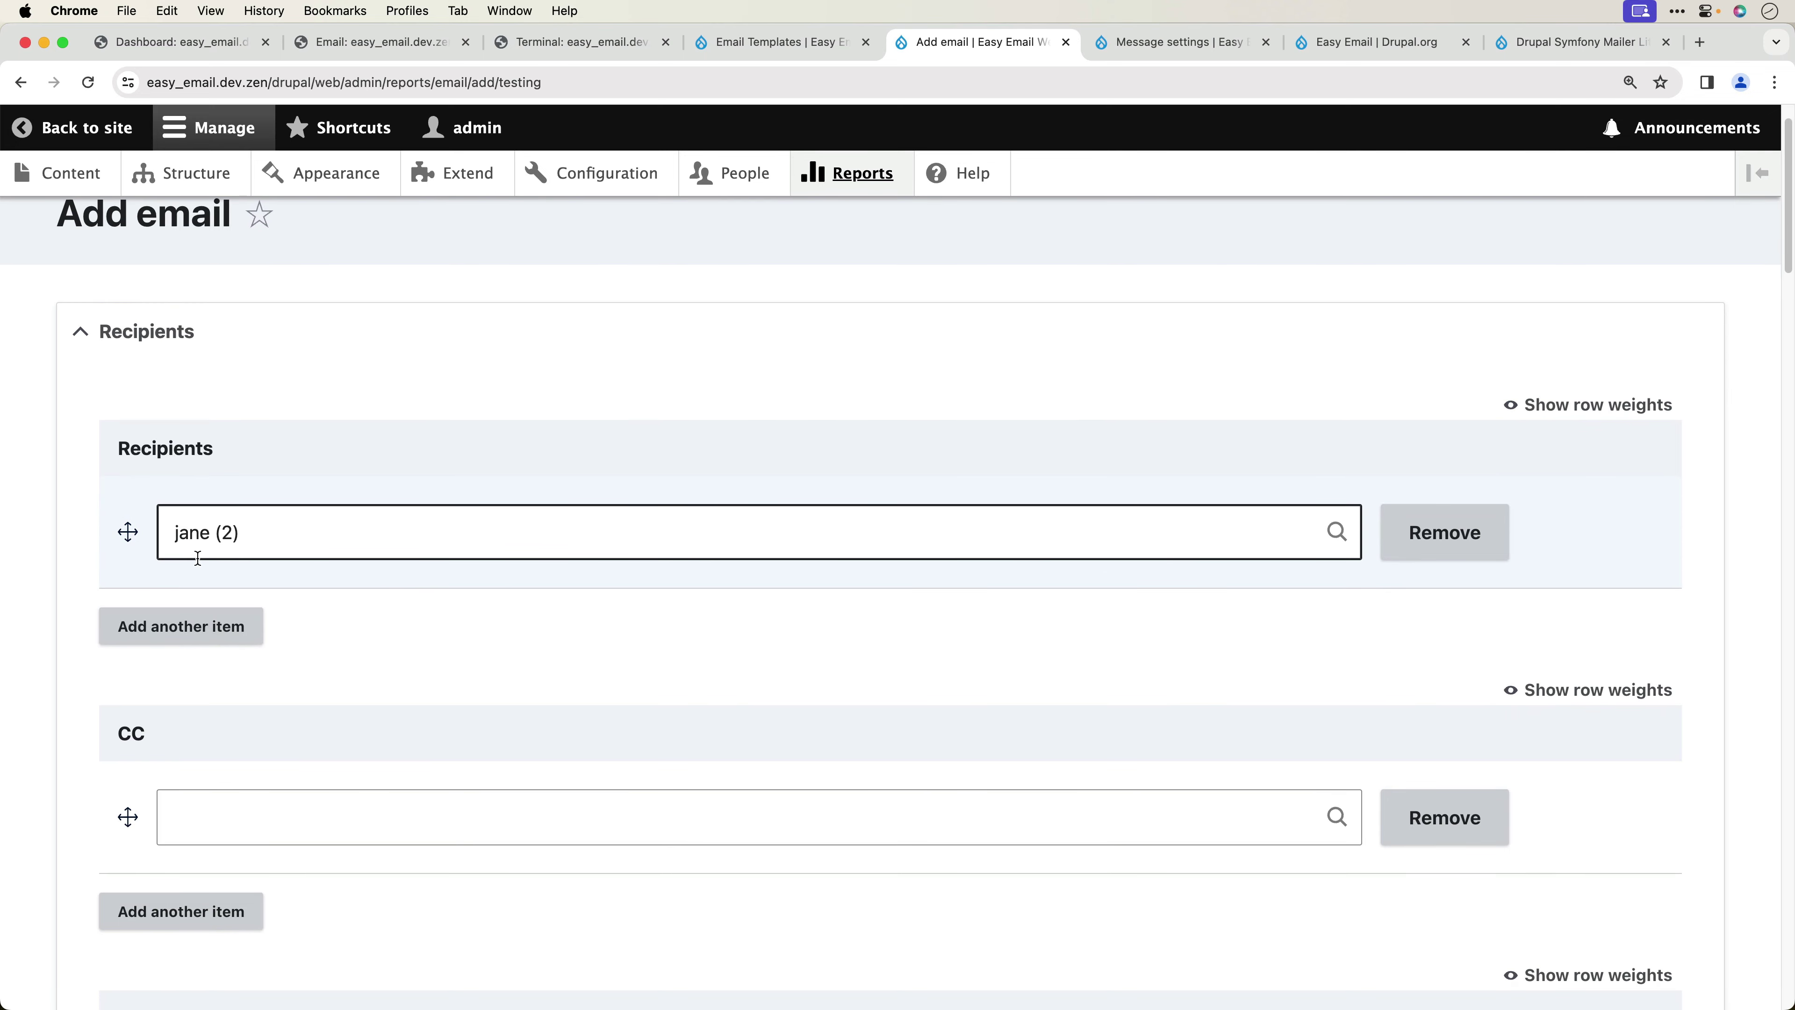
scroll(96, 676, "down", 10)
scroll(92, 677, "down", 20)
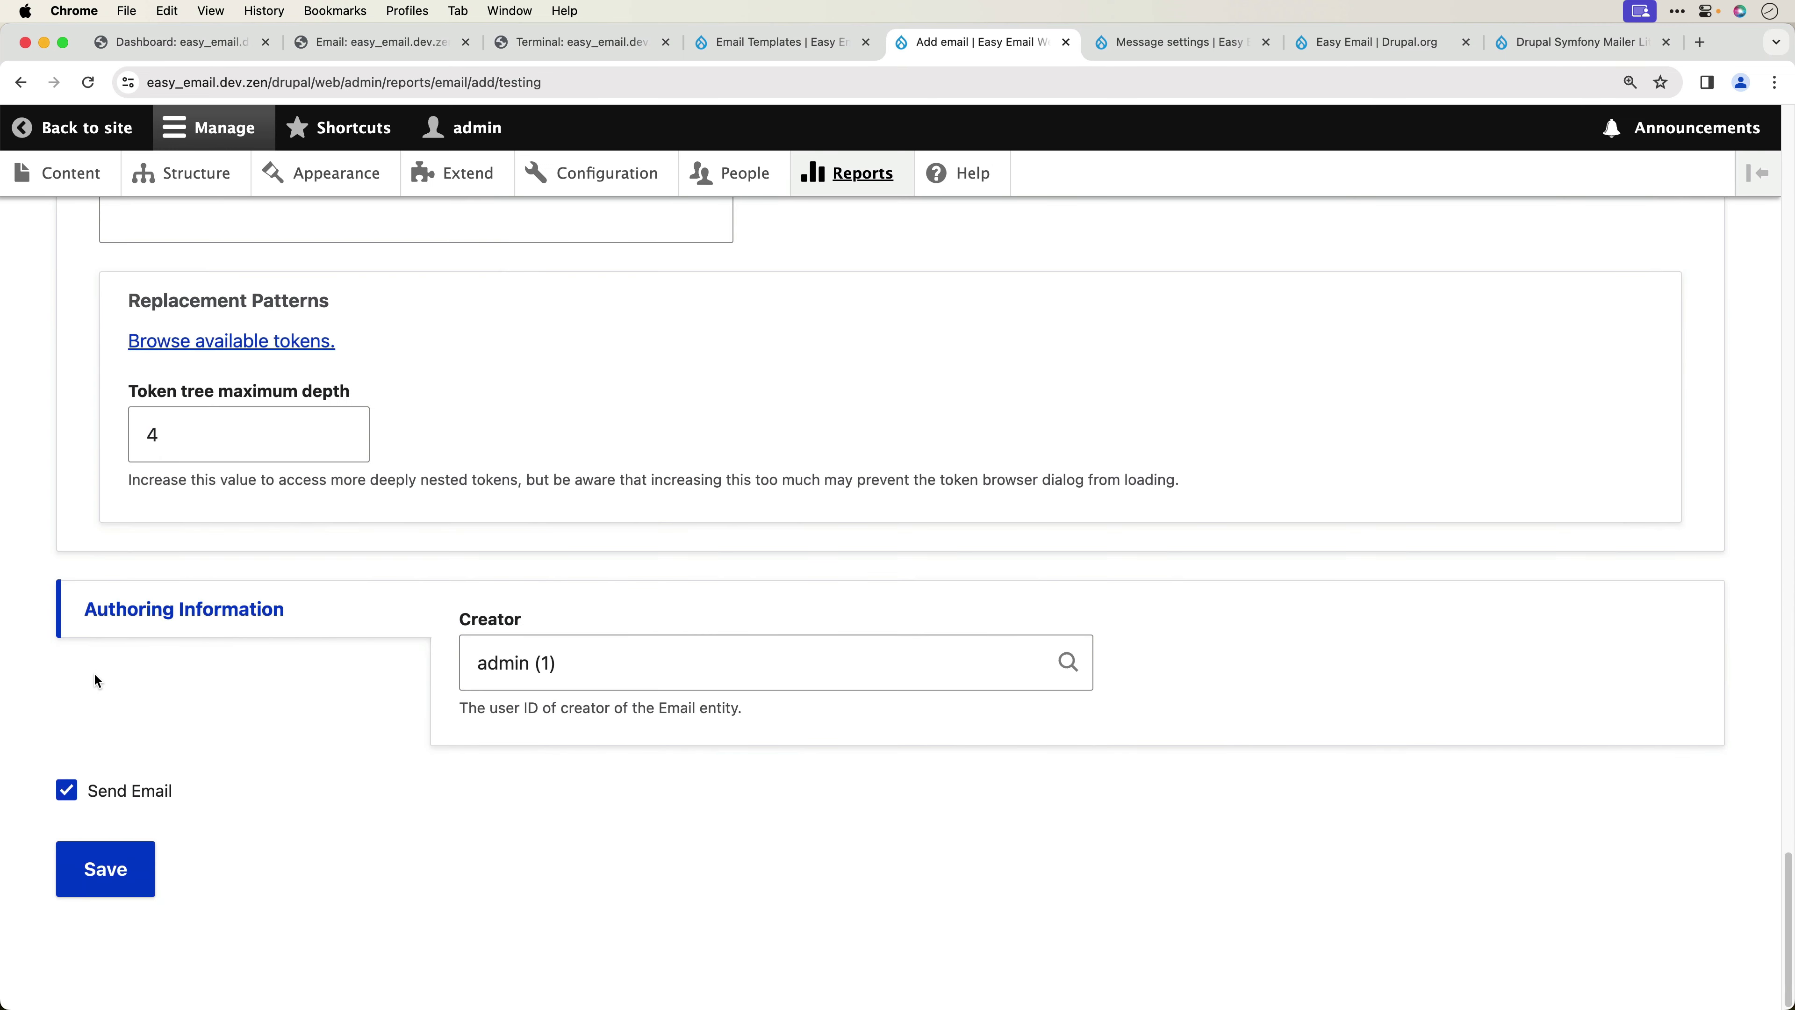
left_click(101, 888)
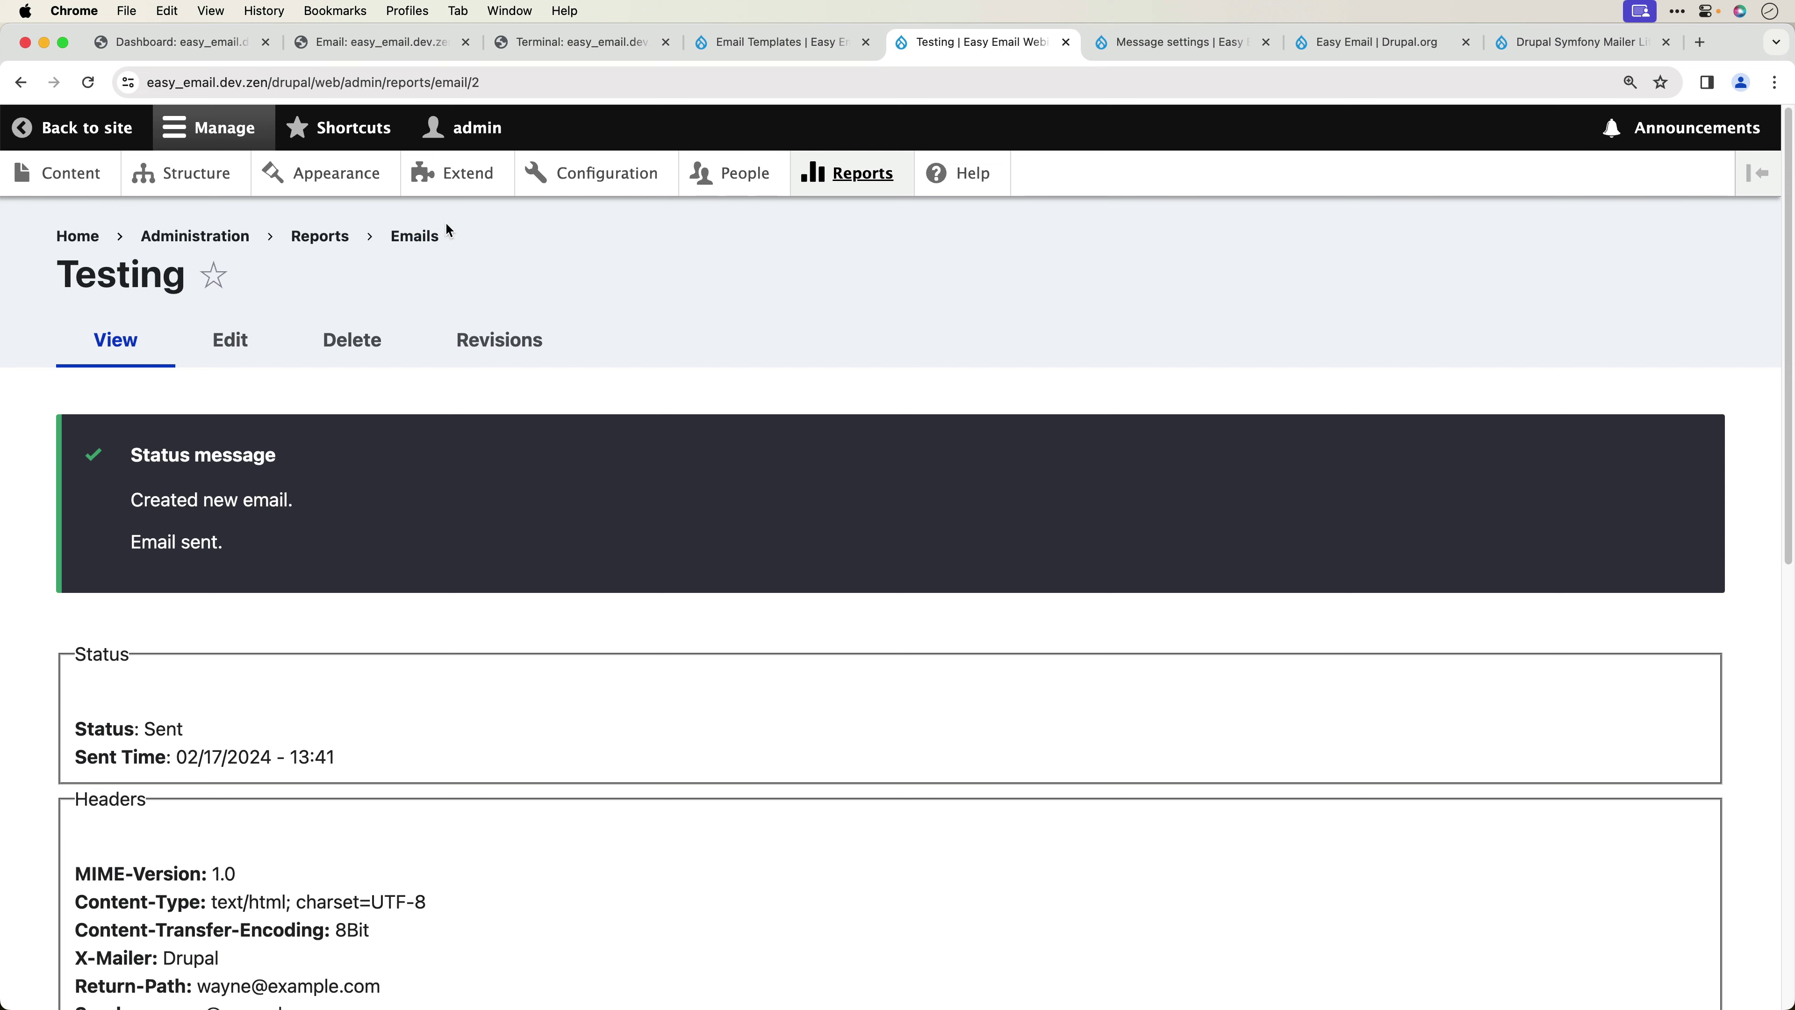
- Check the new email's recipient in the Emails report and open the newest received message in Mailpit
left_click(429, 236)
left_click_drag(454, 559, 625, 555)
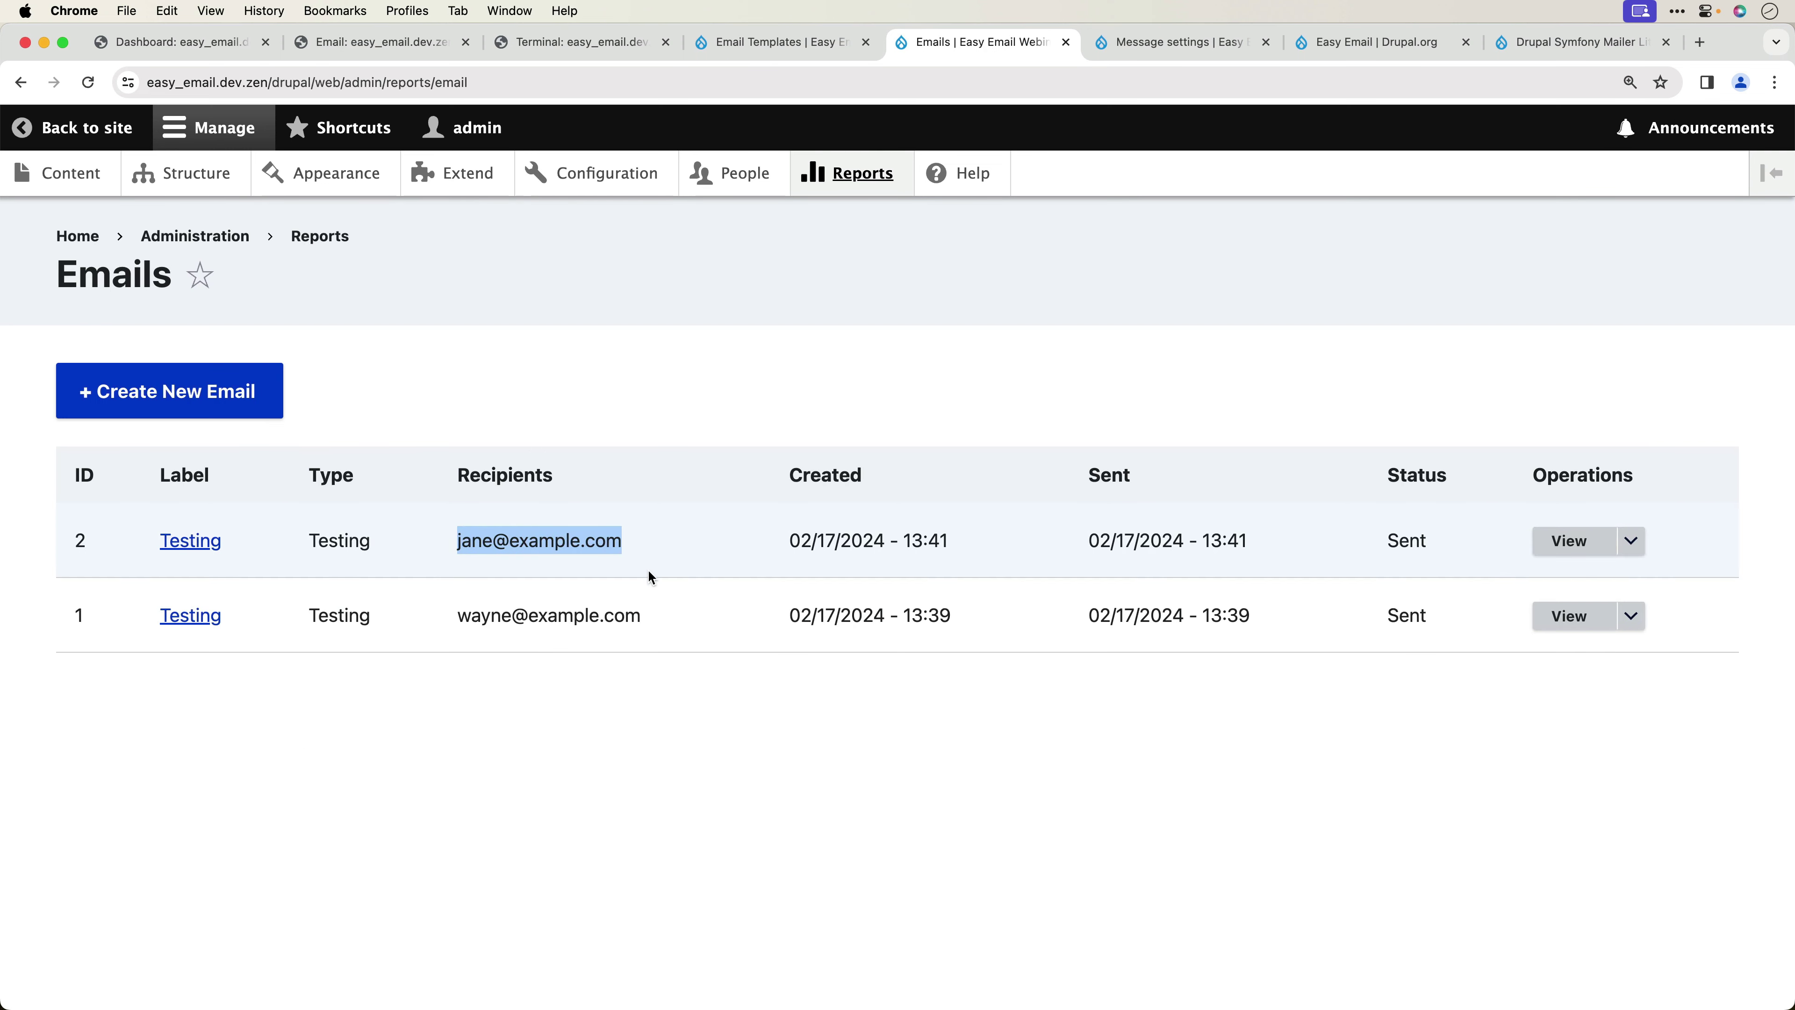
left_click(674, 651)
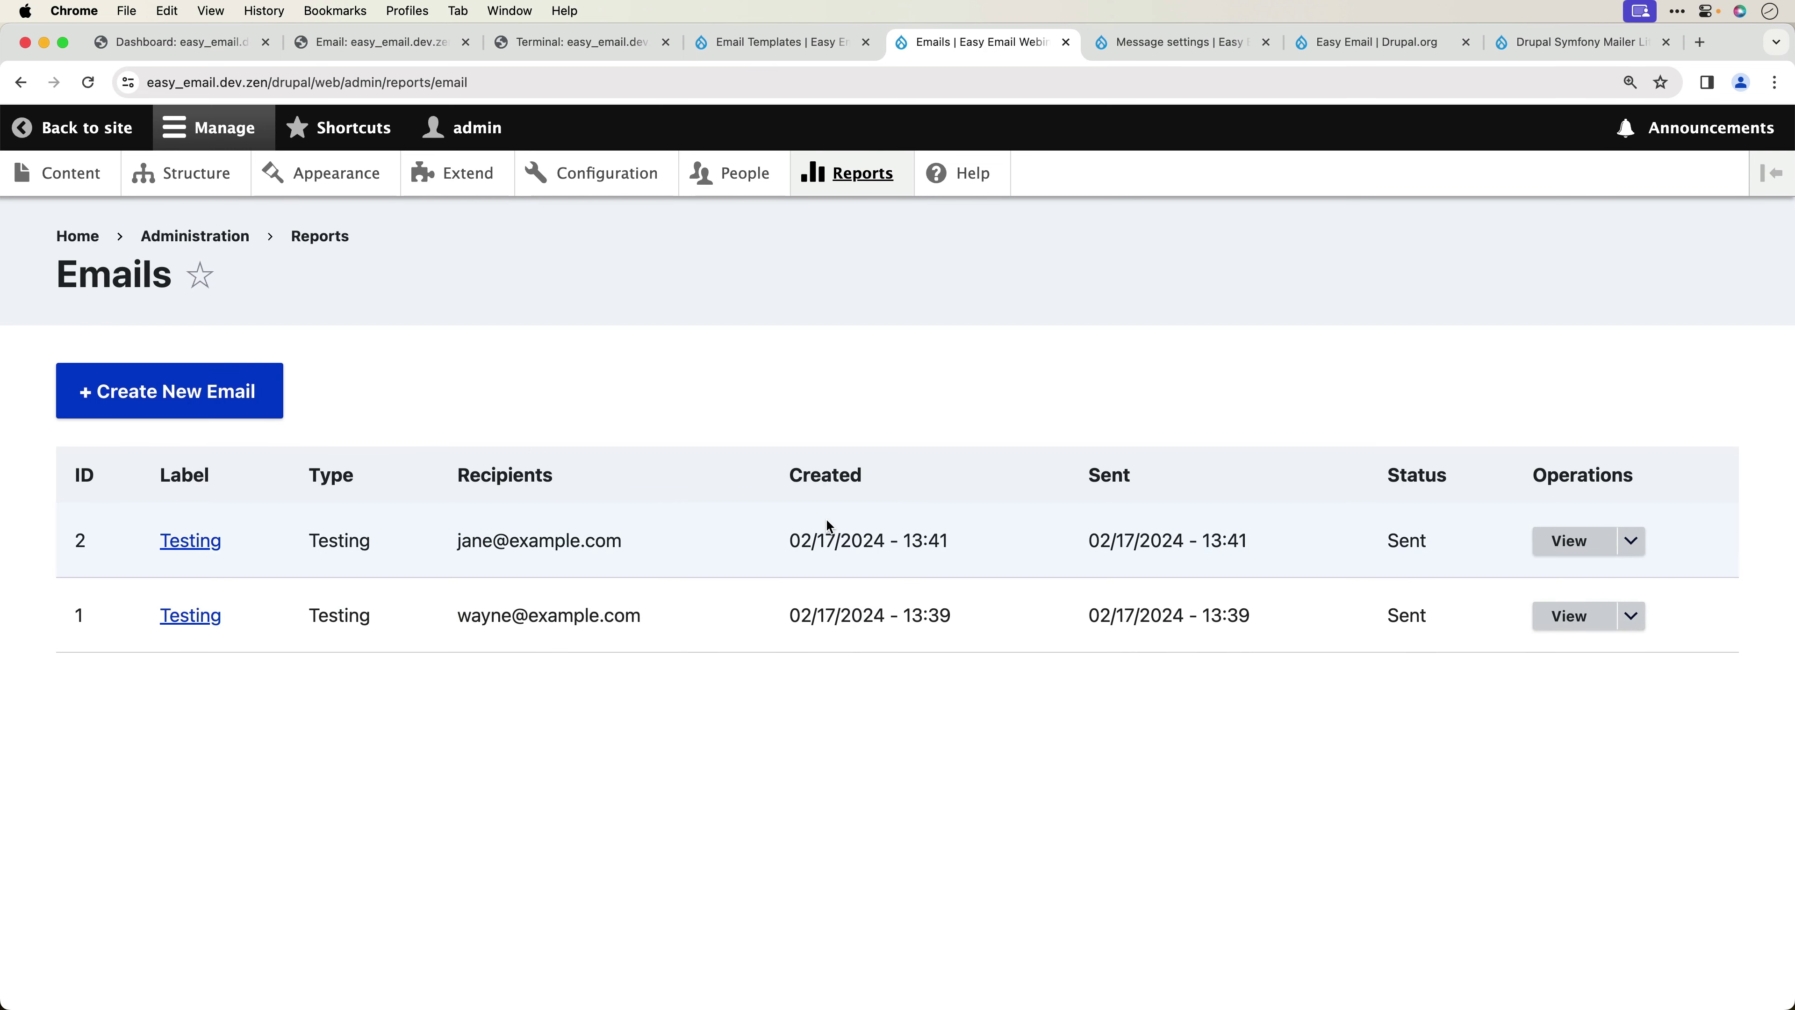
left_click(393, 48)
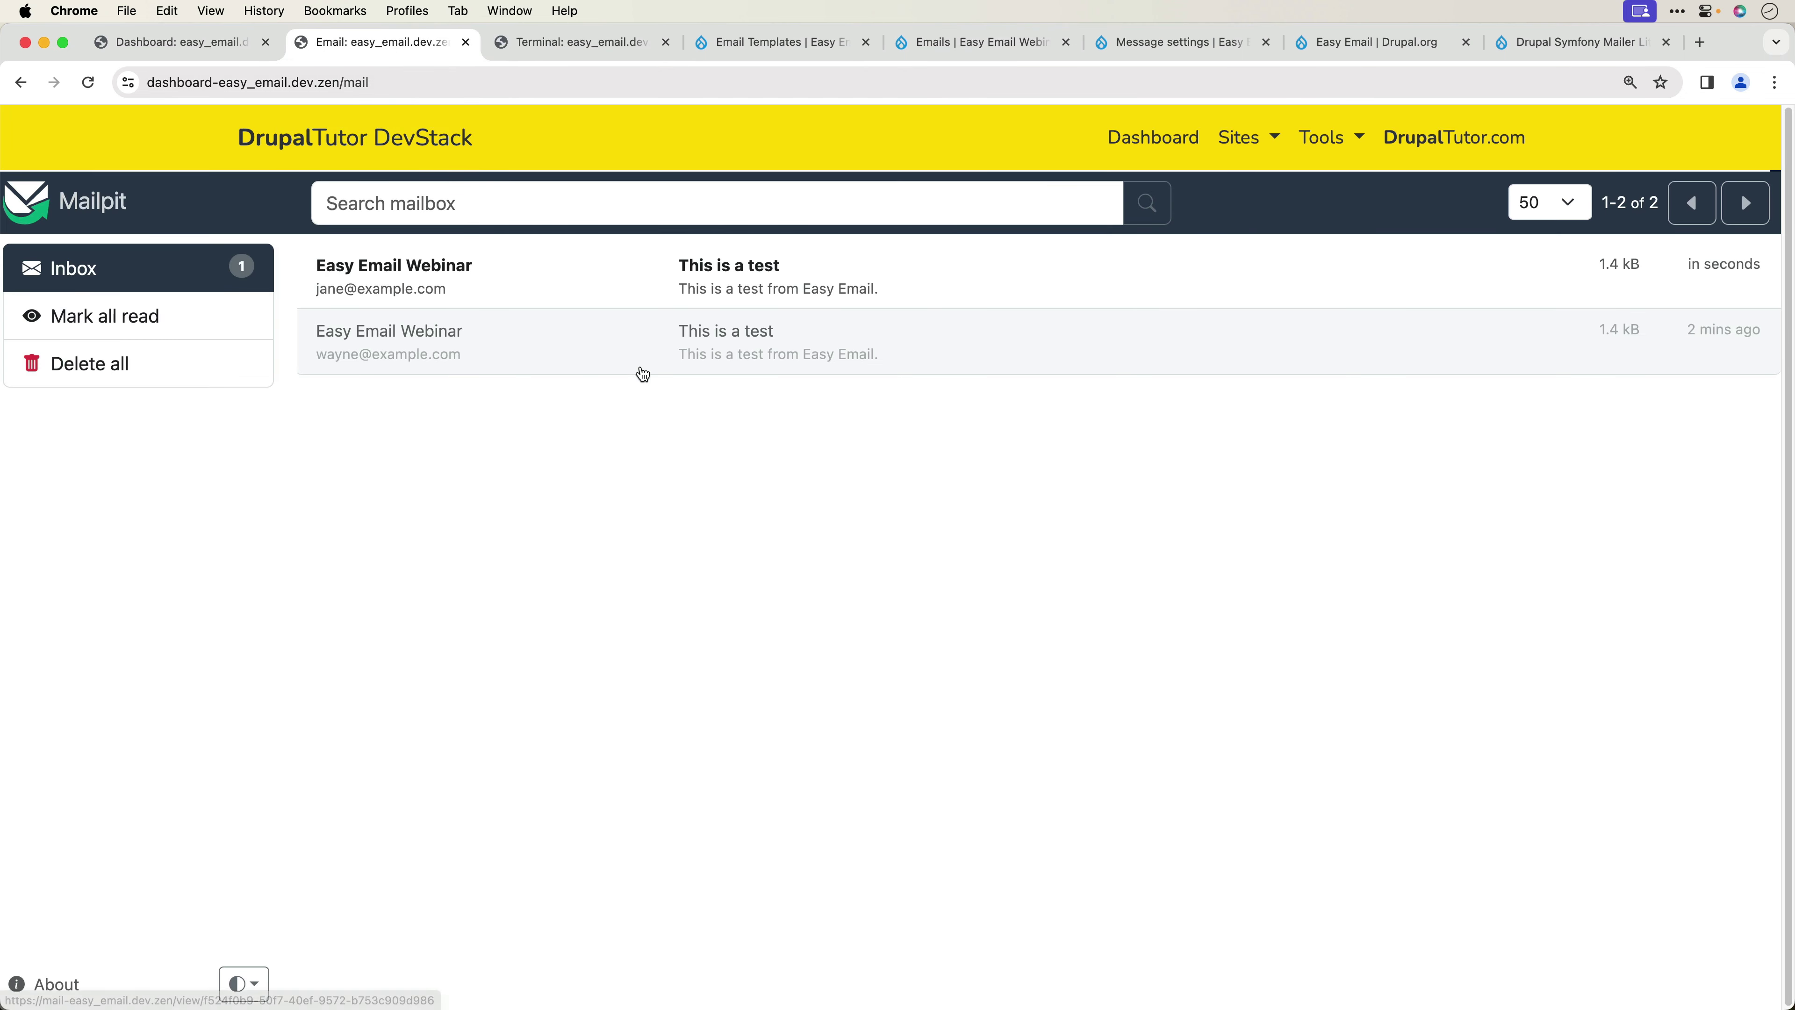
left_click(784, 286)
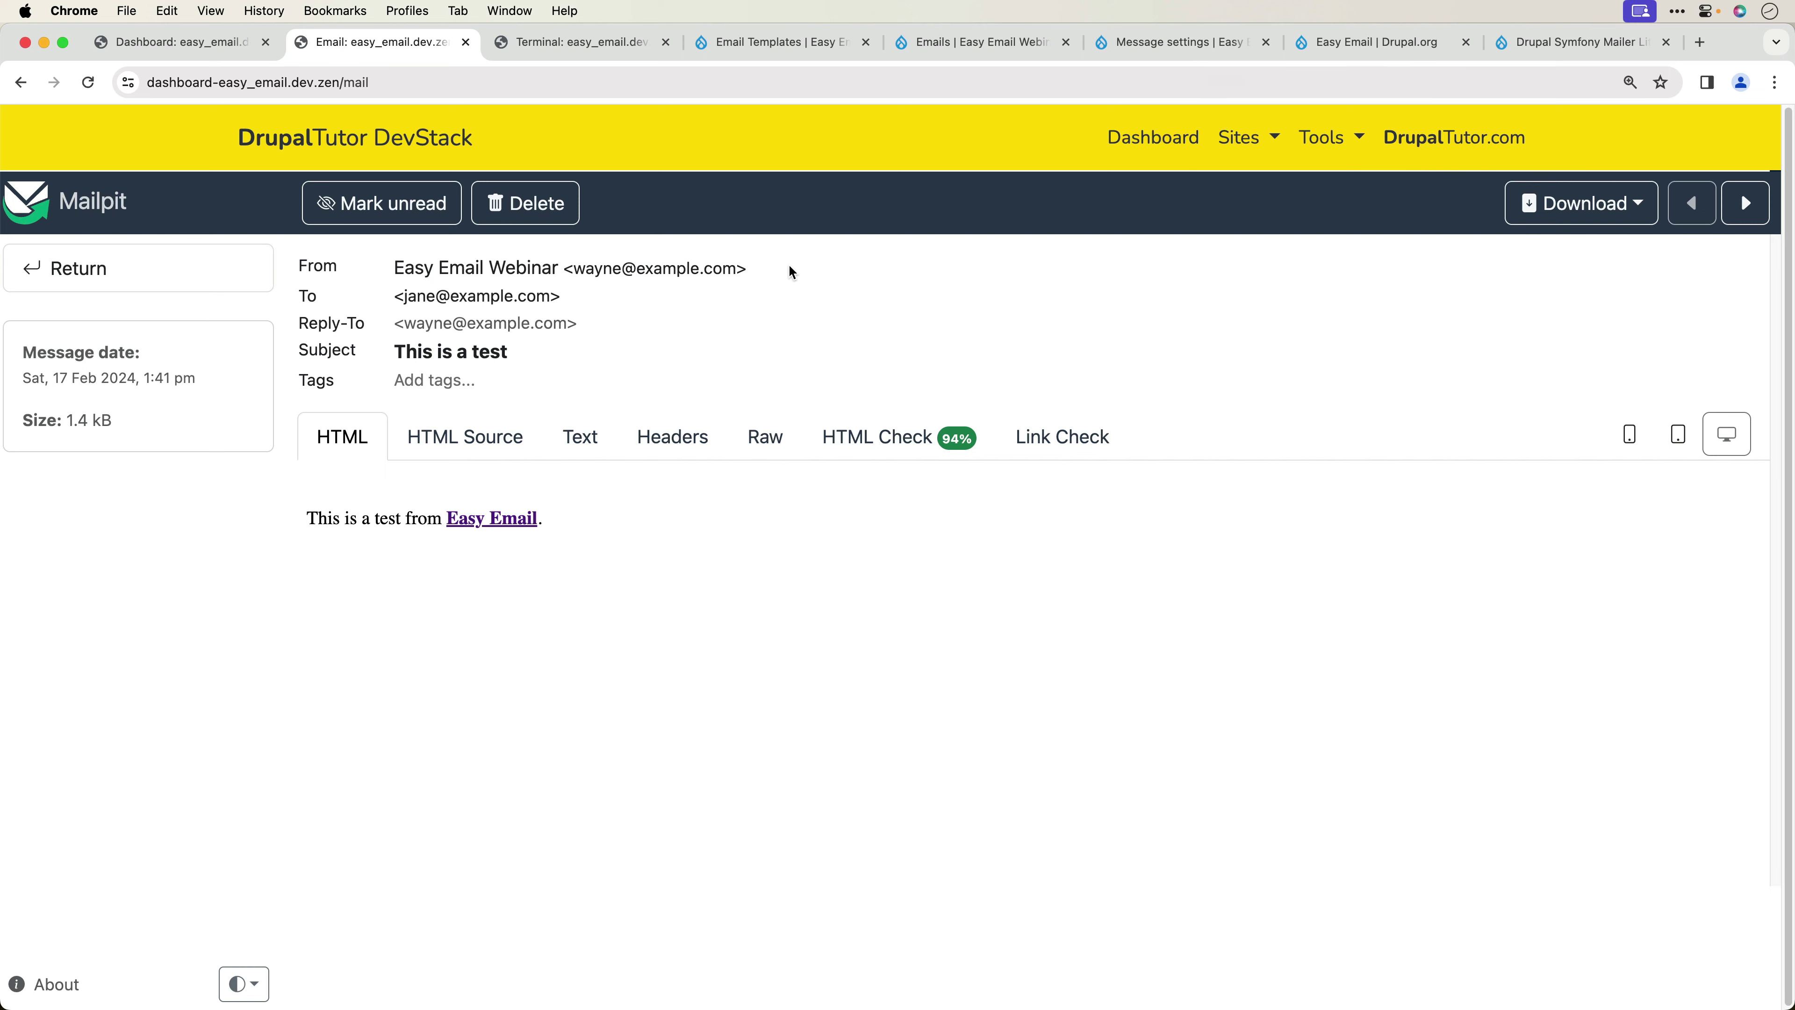
- Edit the Testing email template and add a "Hello," greeting line above the existing text in its HTML body
left_click(767, 46)
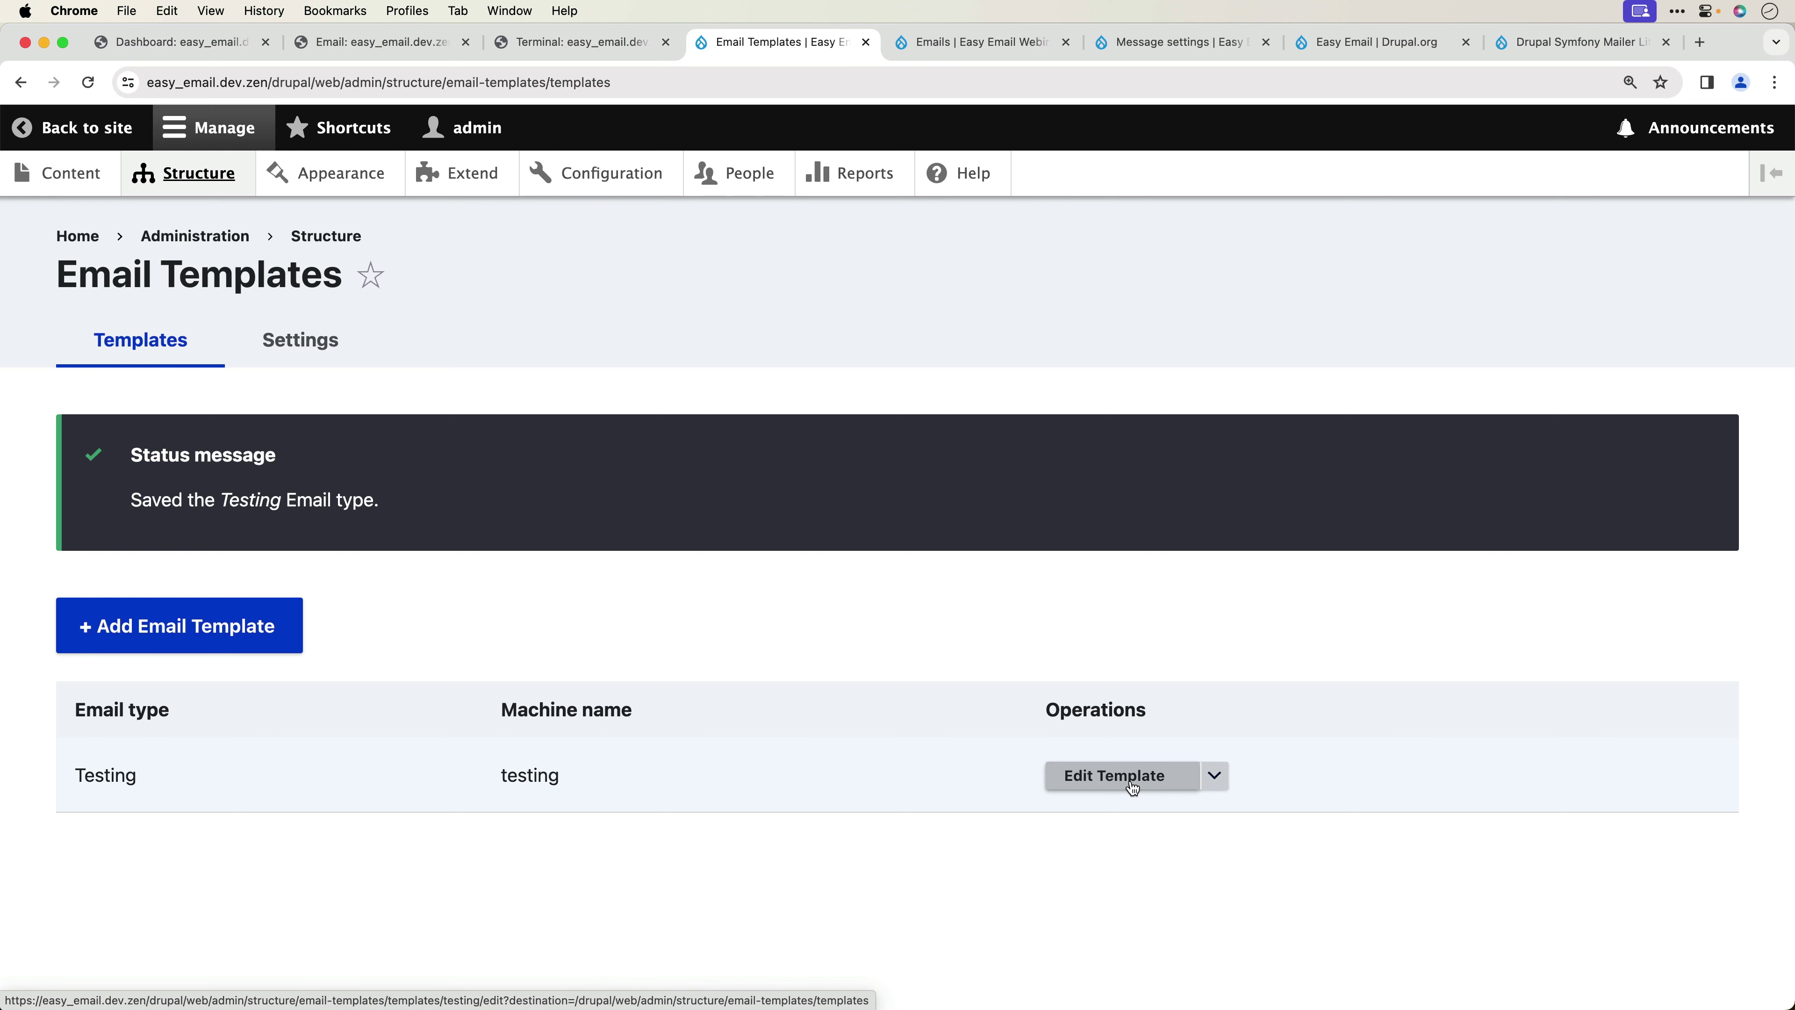
left_click(1103, 778)
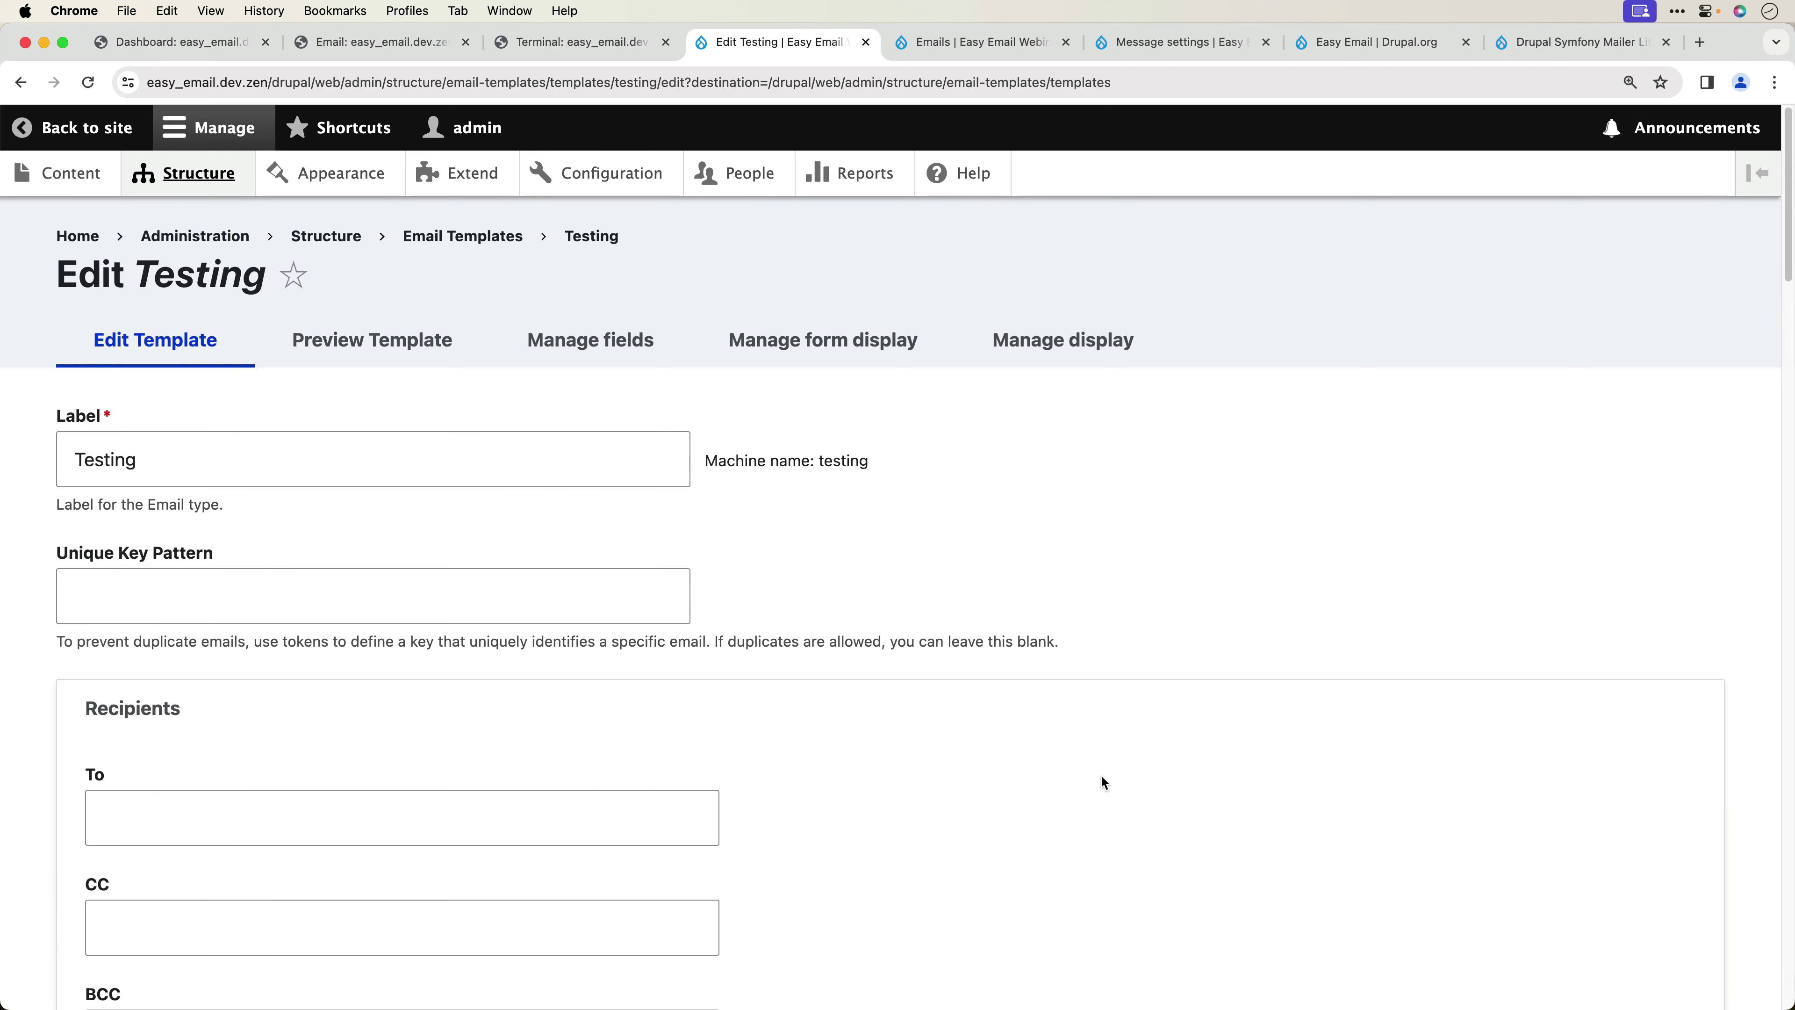
scroll(342, 713, "down", 2)
scroll(341, 713, "down", 15)
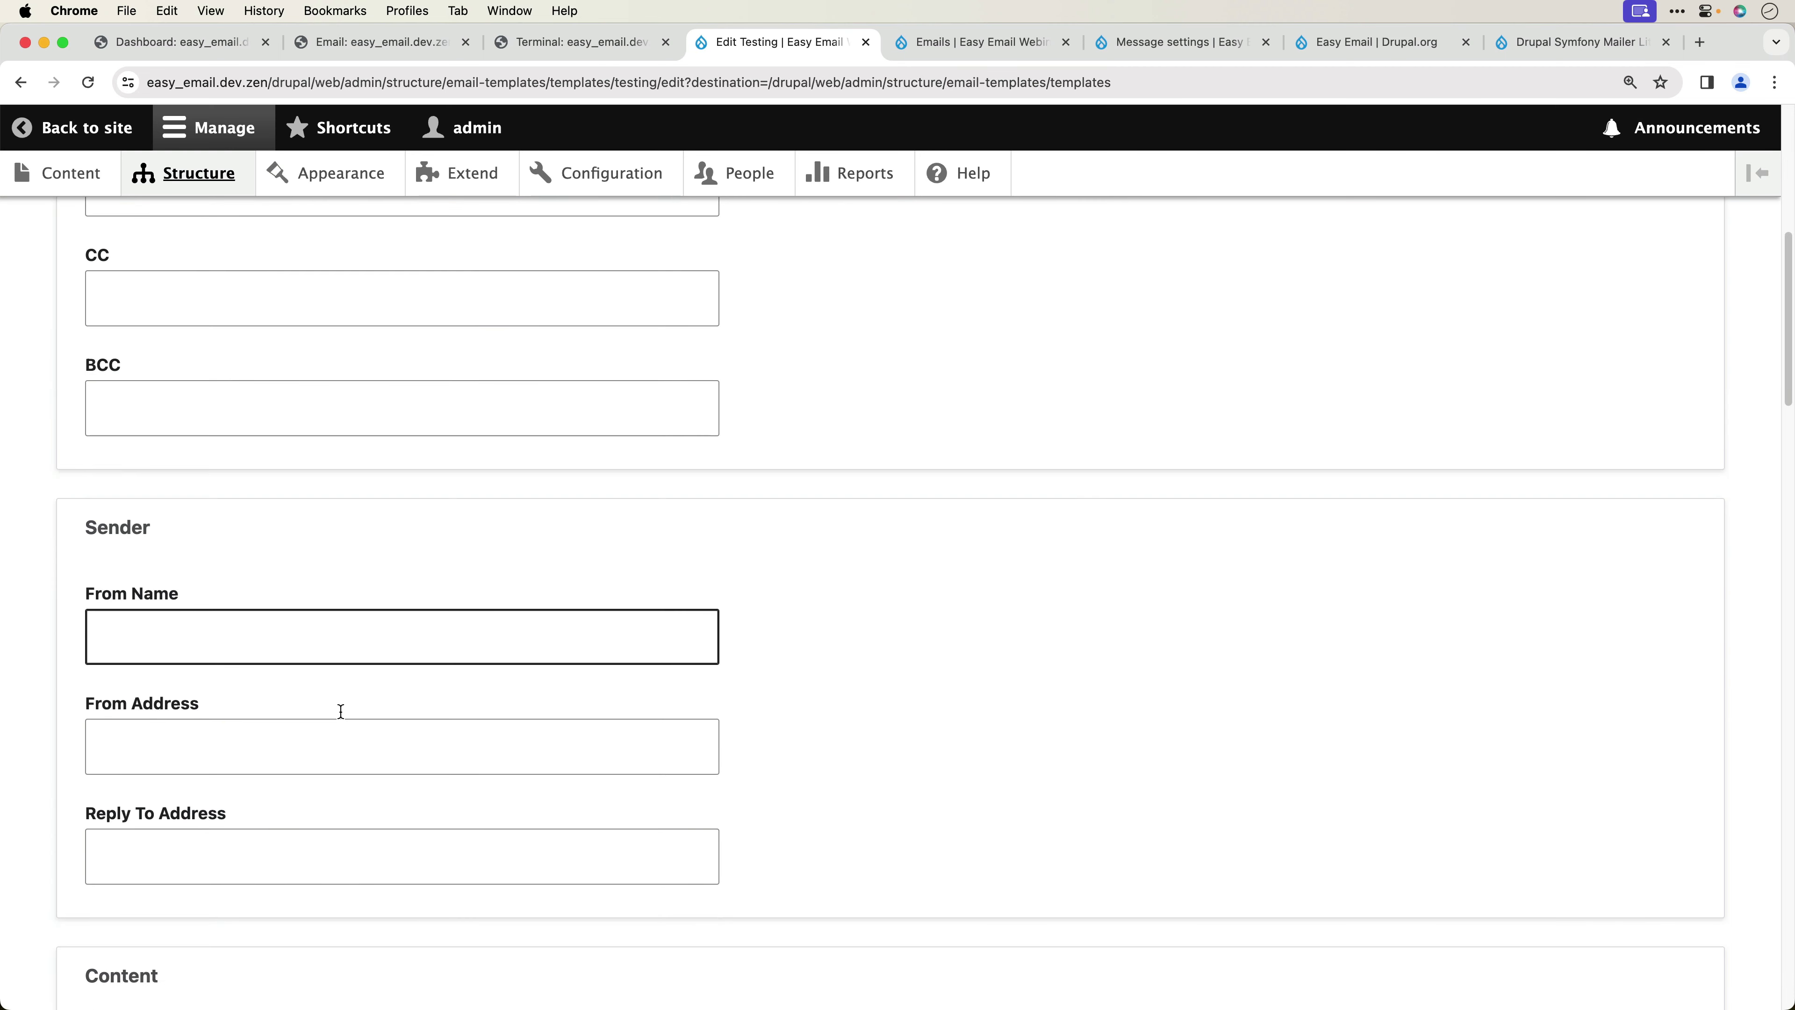
scroll(341, 717, "down", 2)
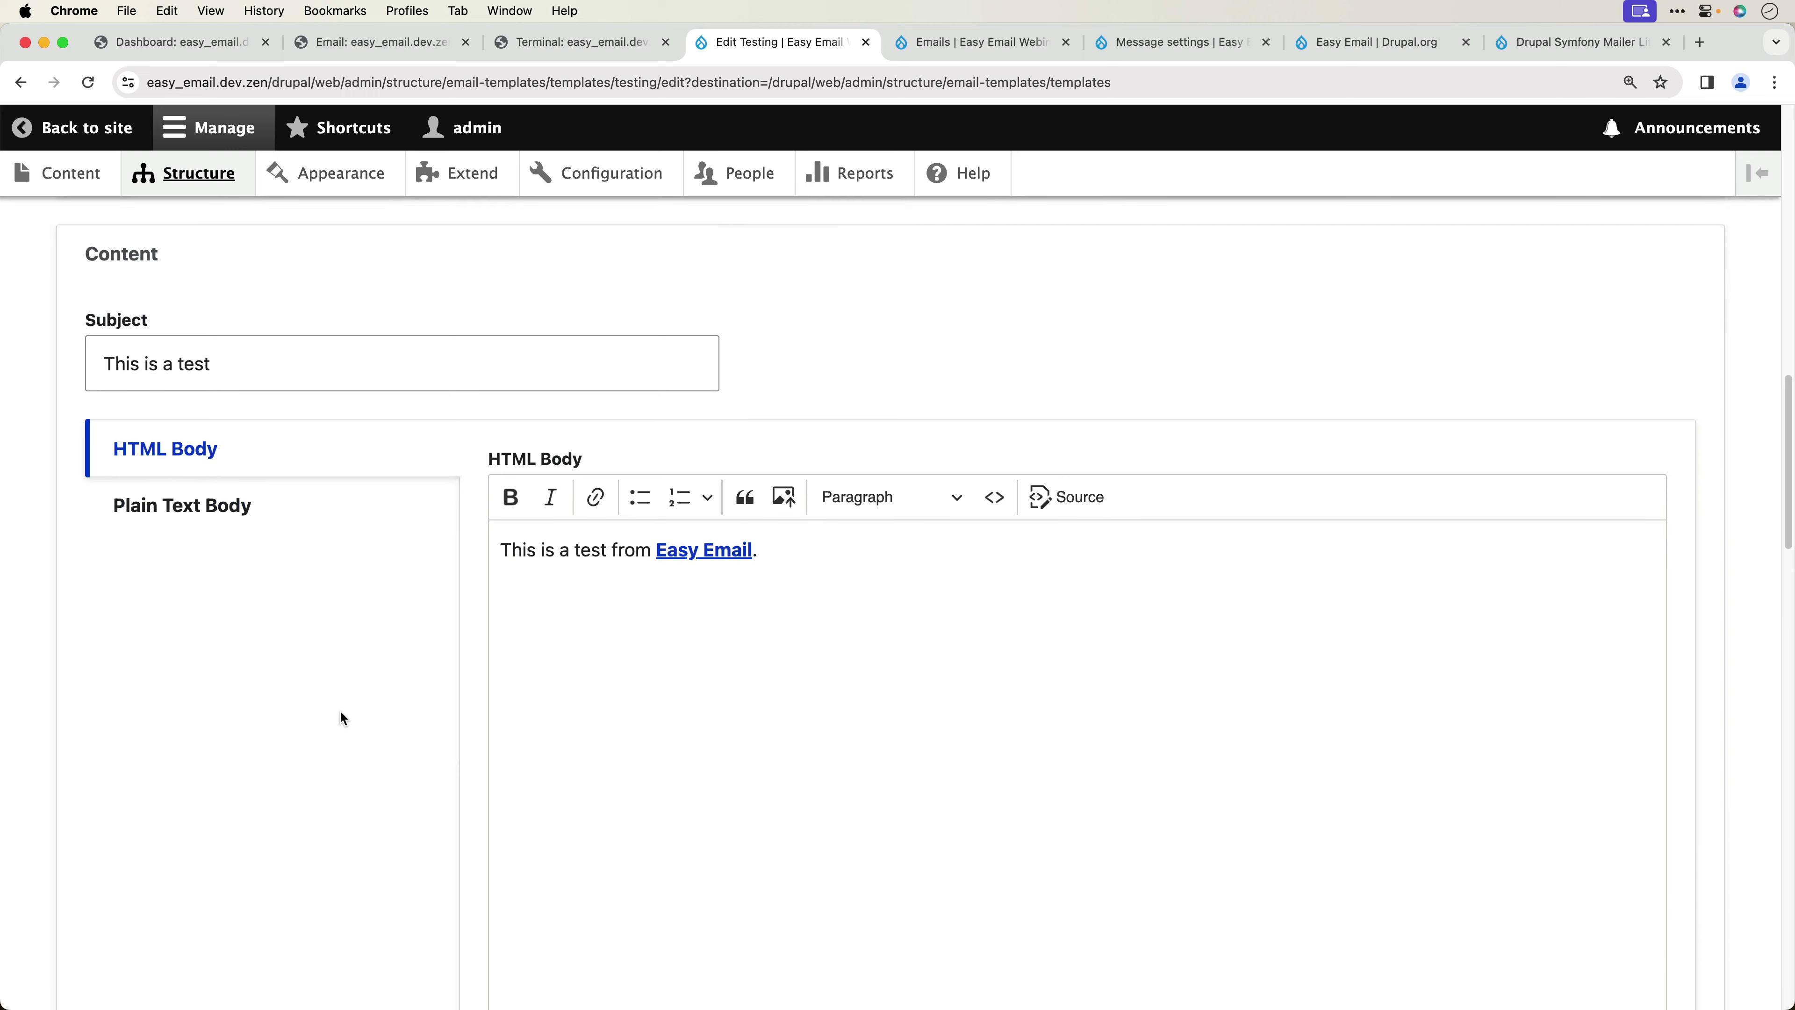
left_click(497, 543)
key("Return")
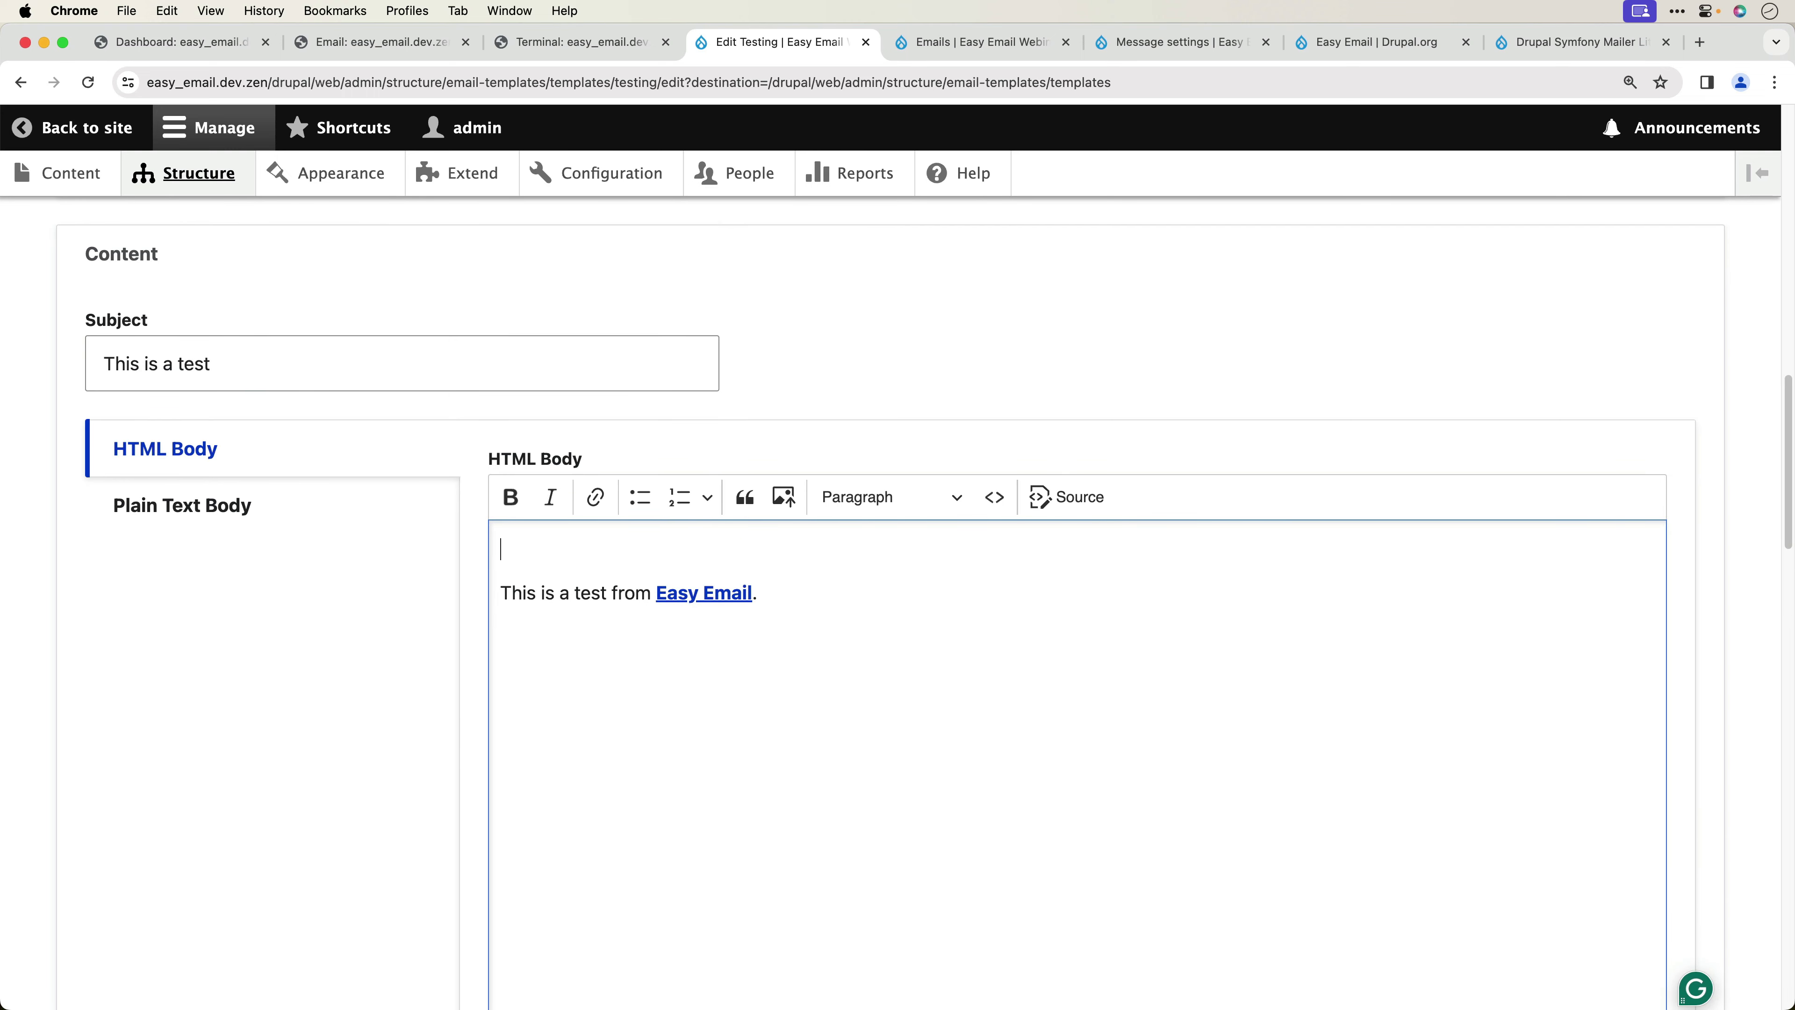
type("Hello,")
- Browse the available tokens for the Testing template, examining the Email group and its expanded recipient_uid entry
scroll(453, 653, "down", 15)
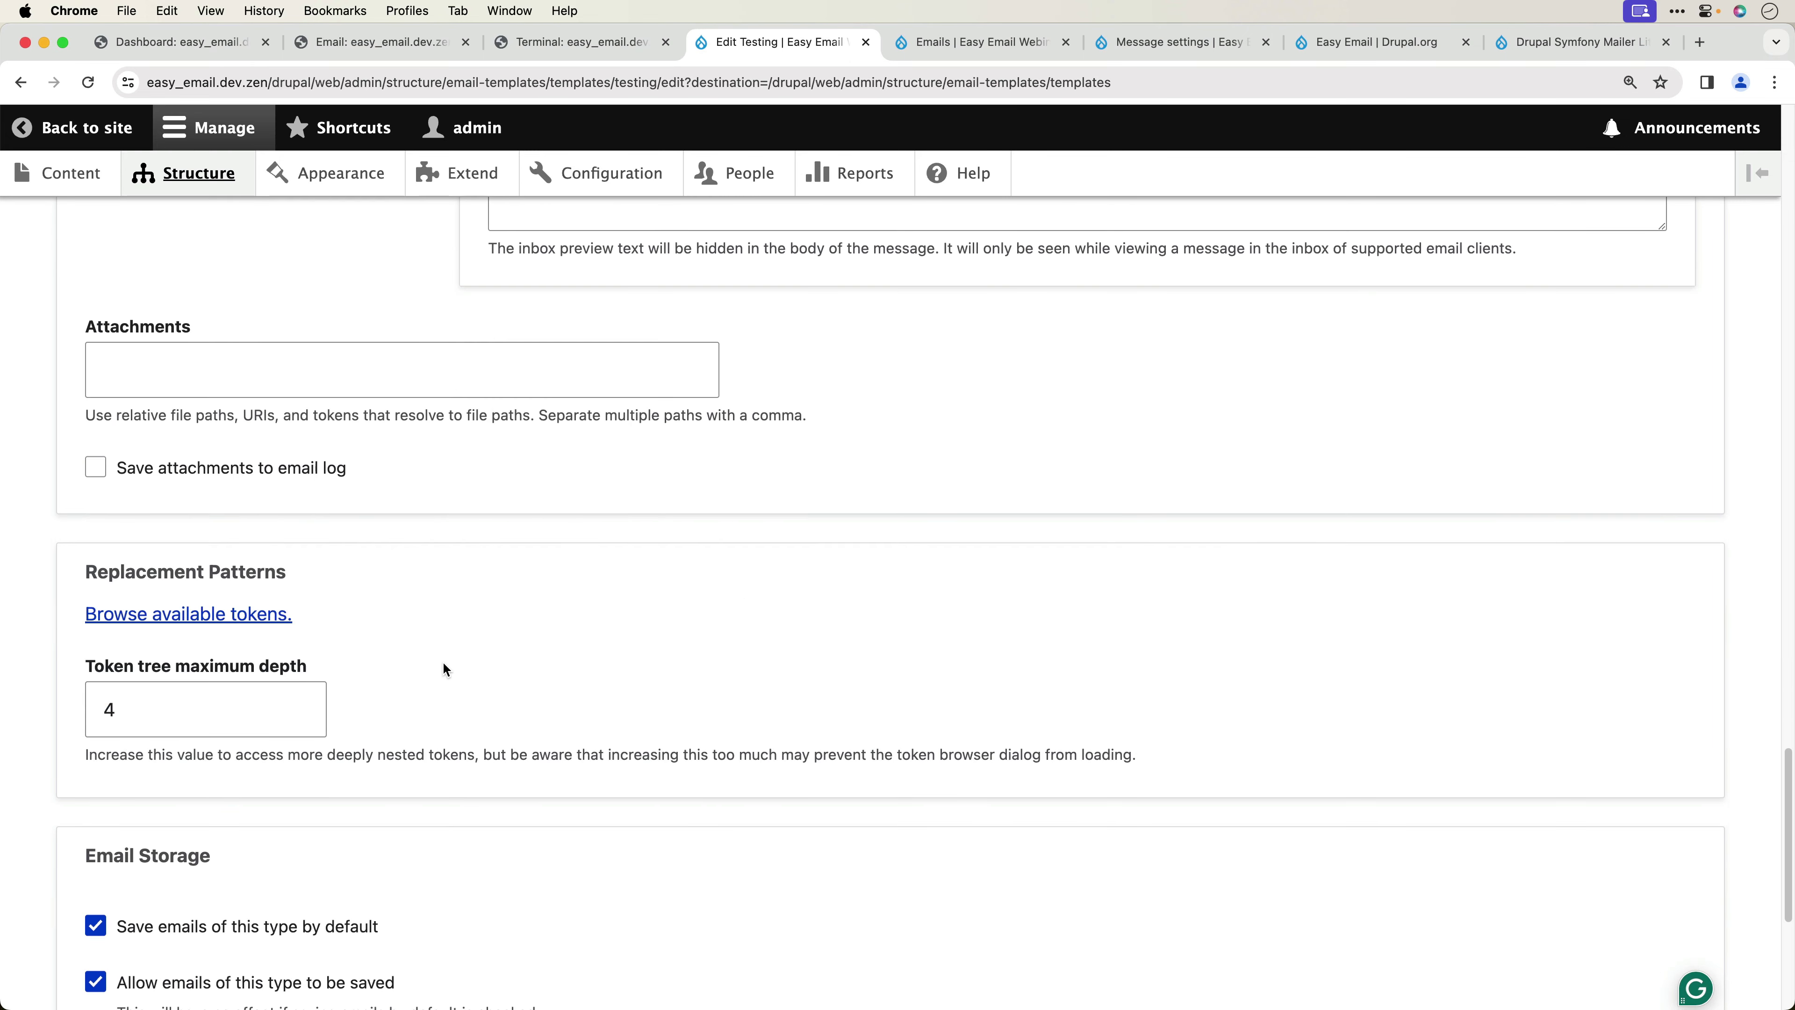
left_click(247, 617)
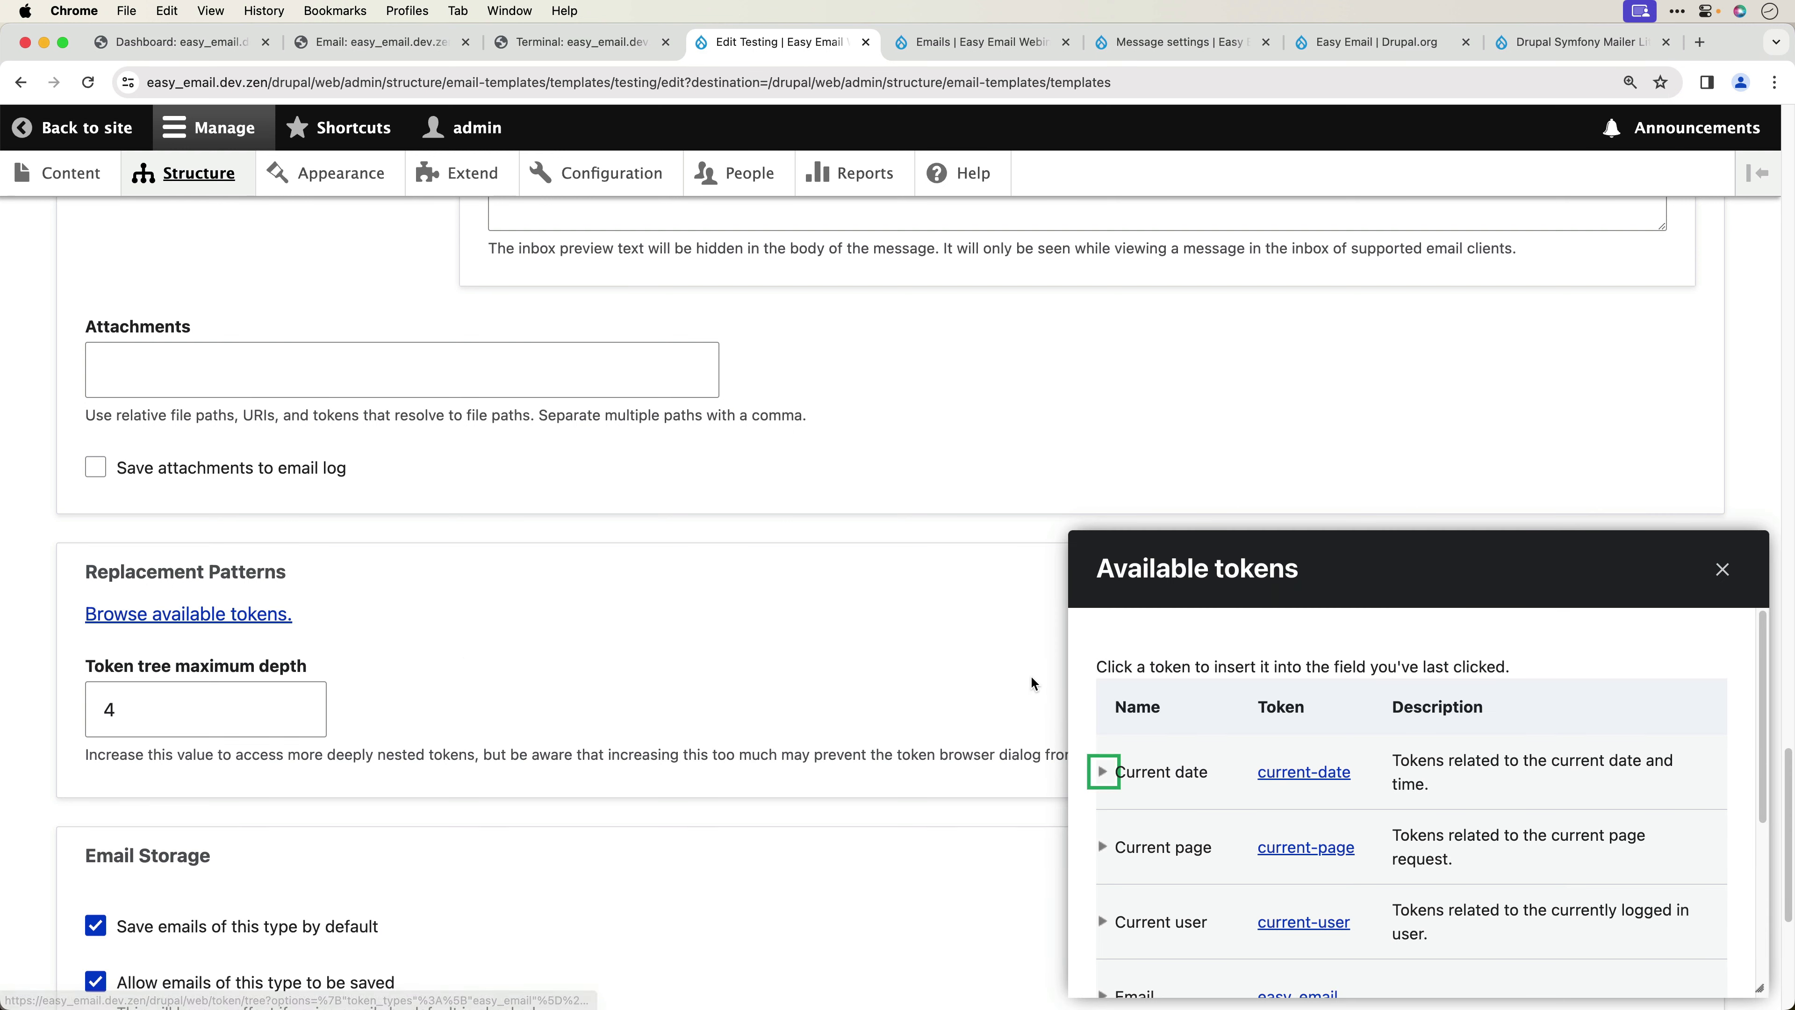
scroll(1183, 850, "down", 2)
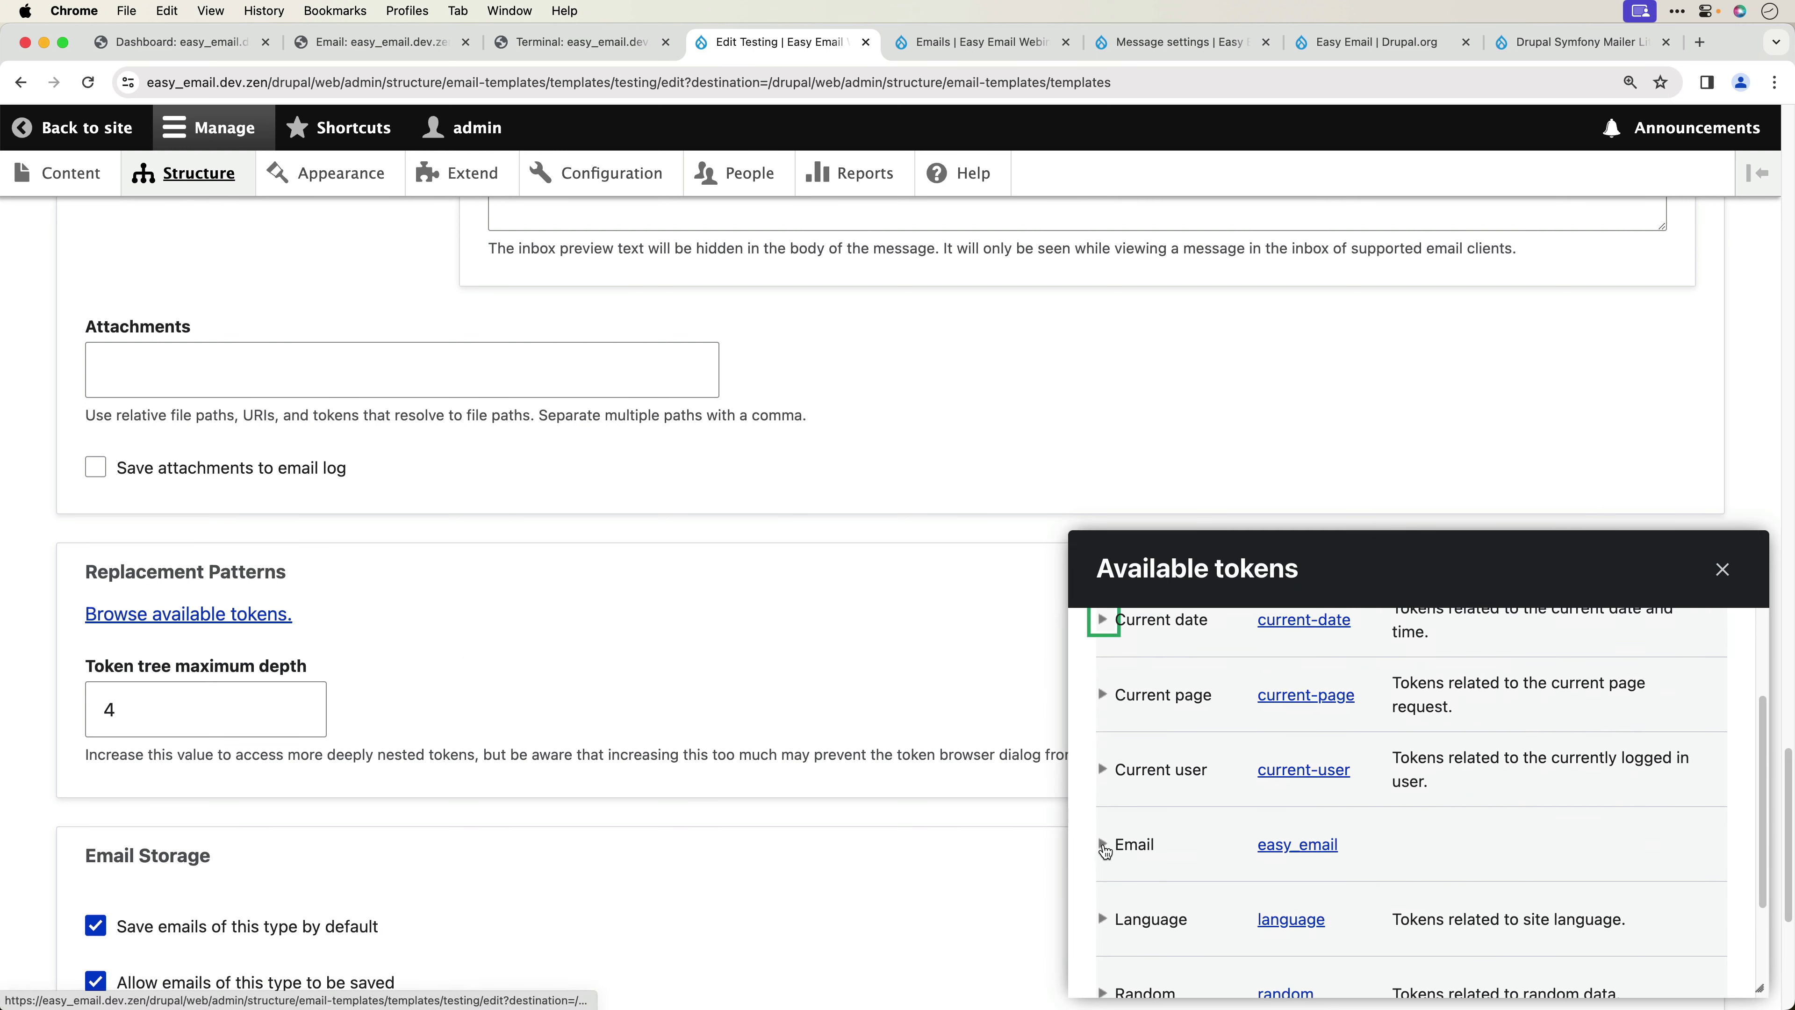
left_click(1103, 846)
scroll(1144, 848, "down", 4)
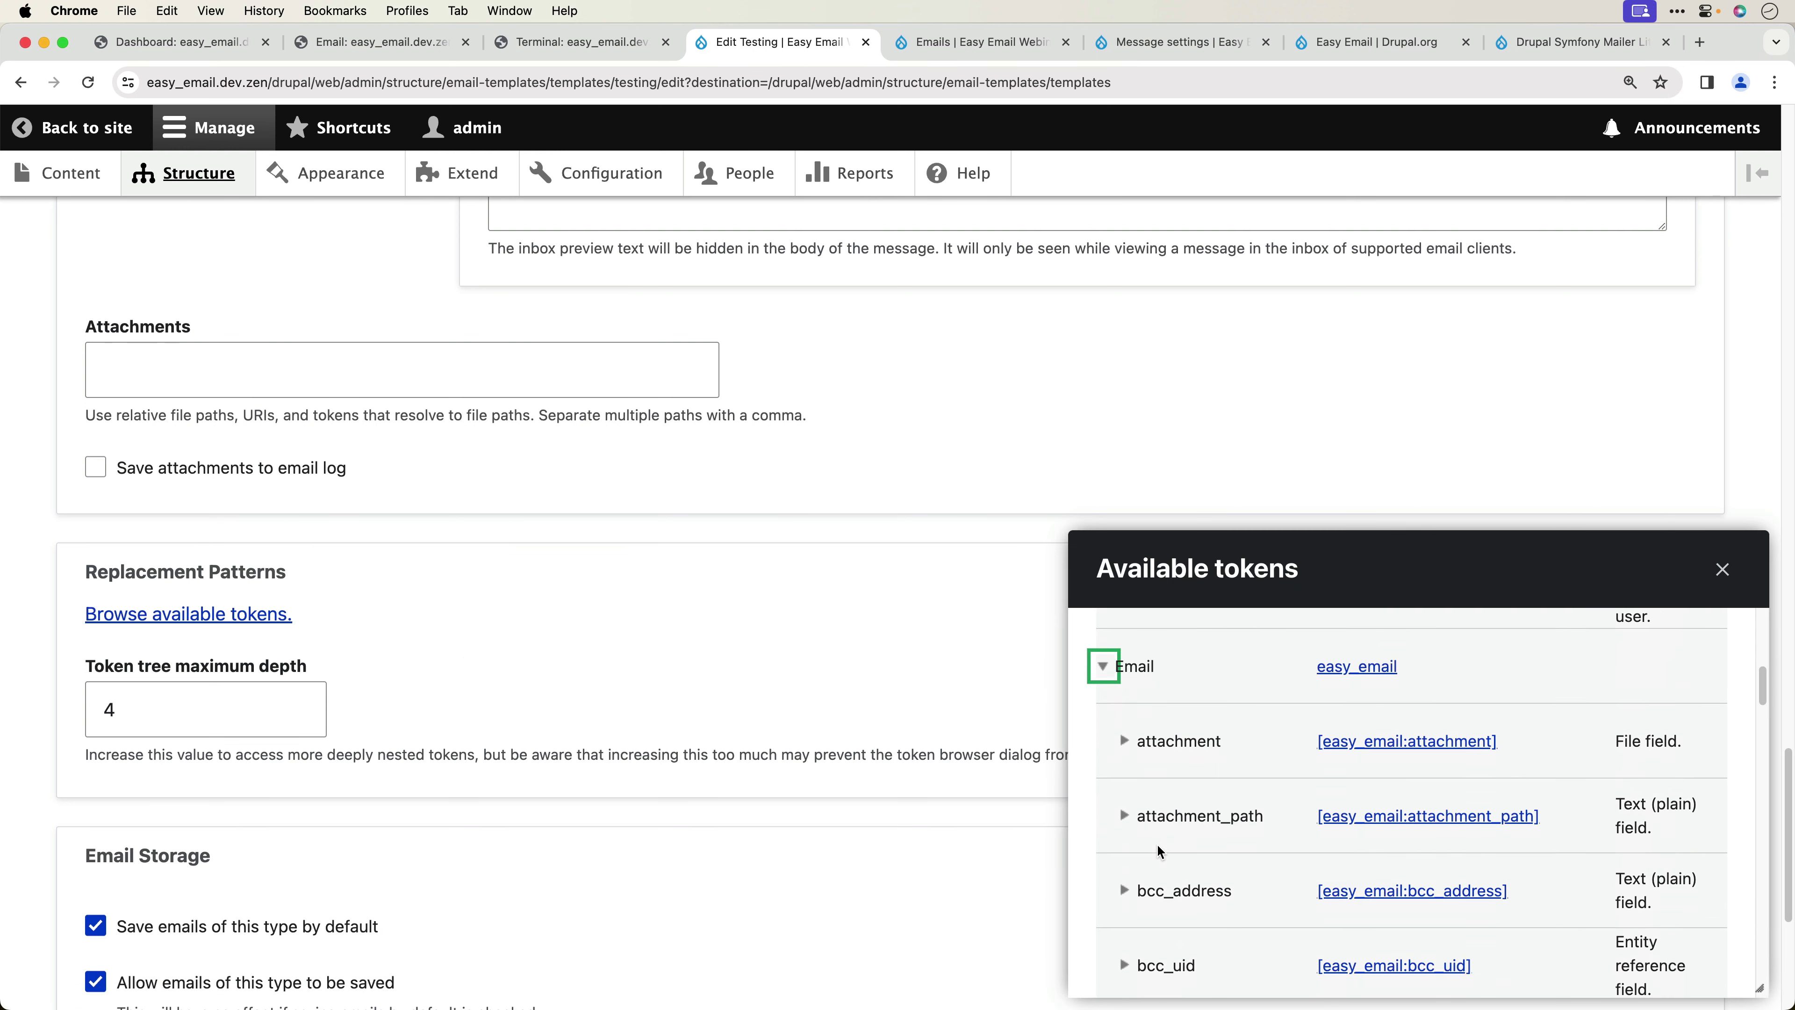
scroll(1157, 844, "down", 6)
scroll(1157, 844, "down", 10)
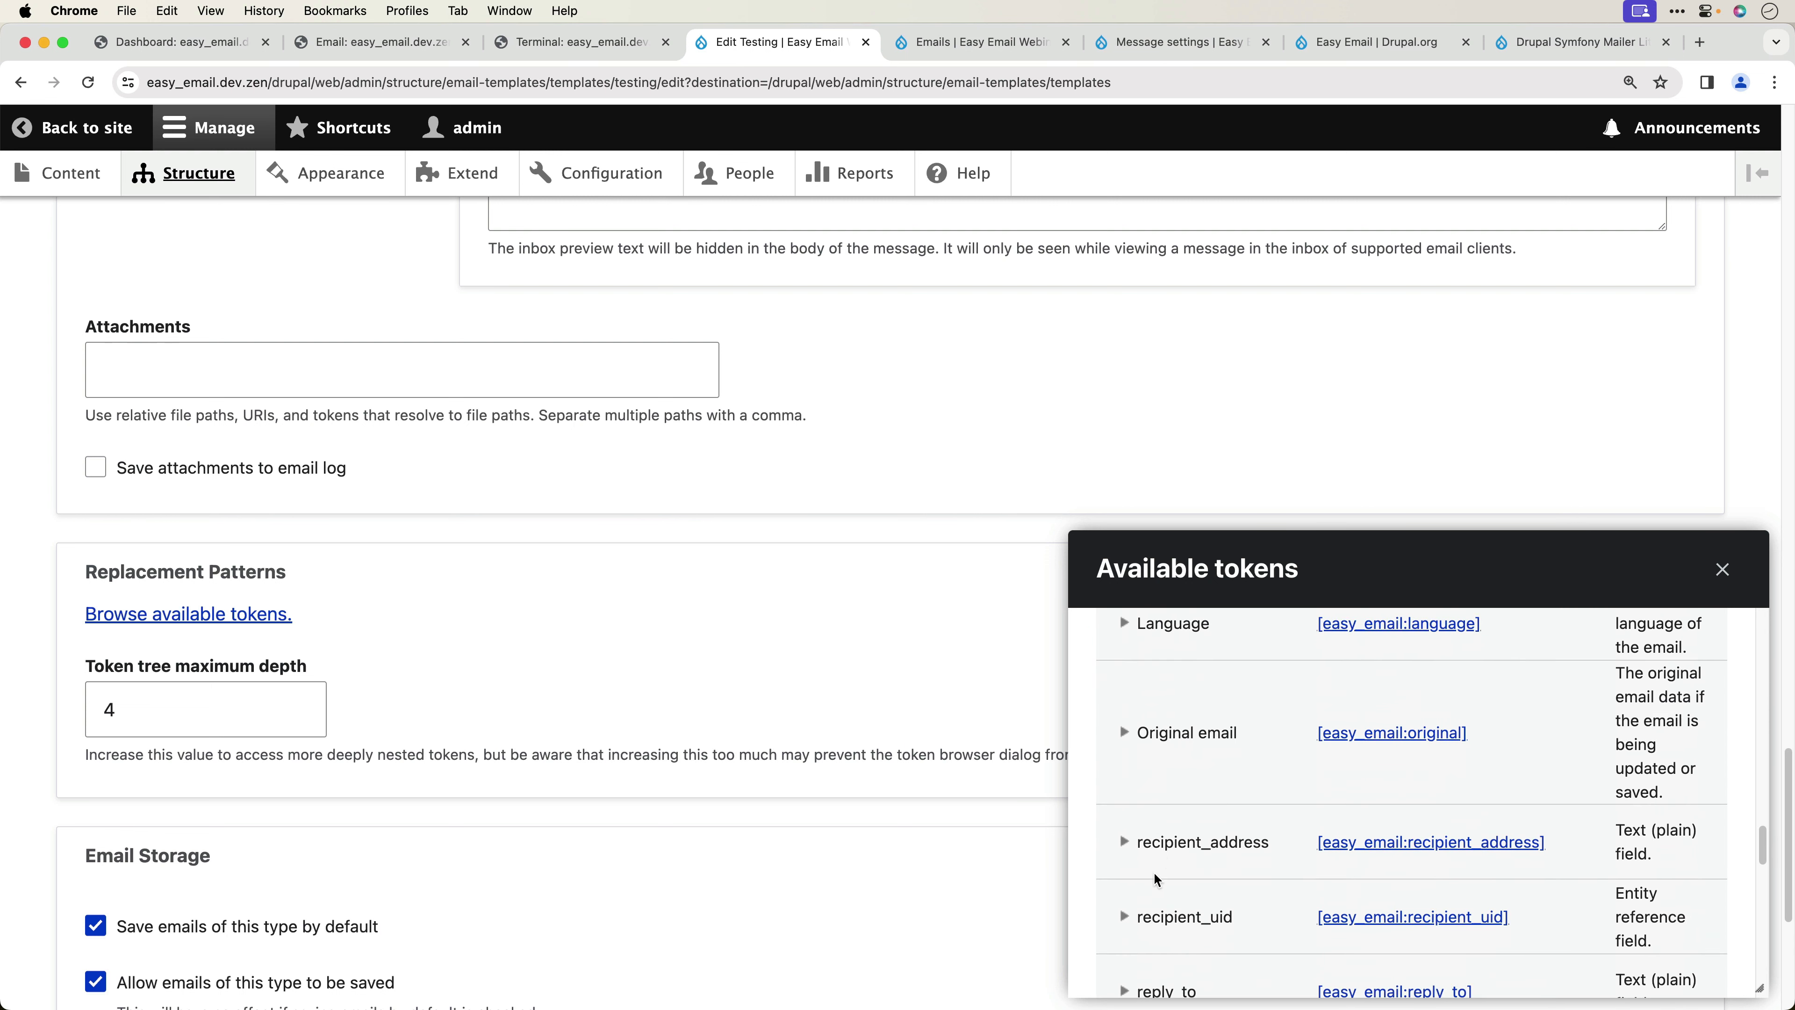
left_click(1138, 915)
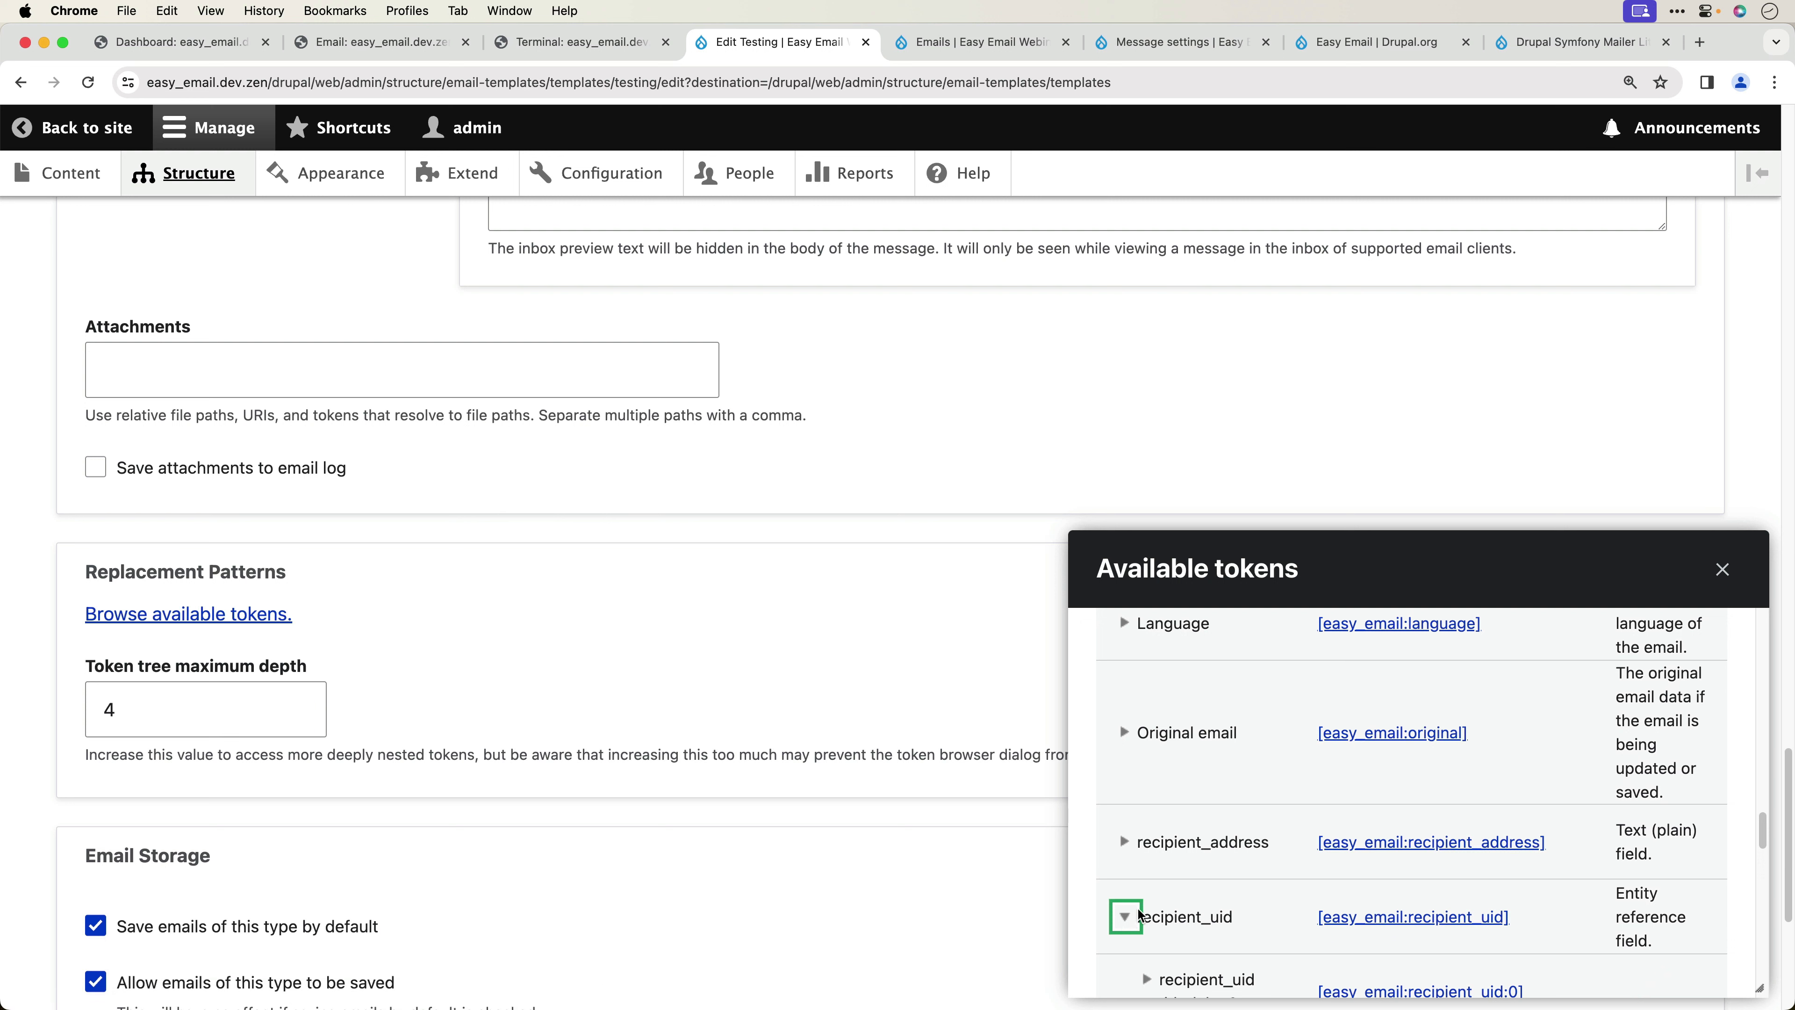
scroll(1233, 842, "up", 15)
scroll(1233, 841, "down", 5)
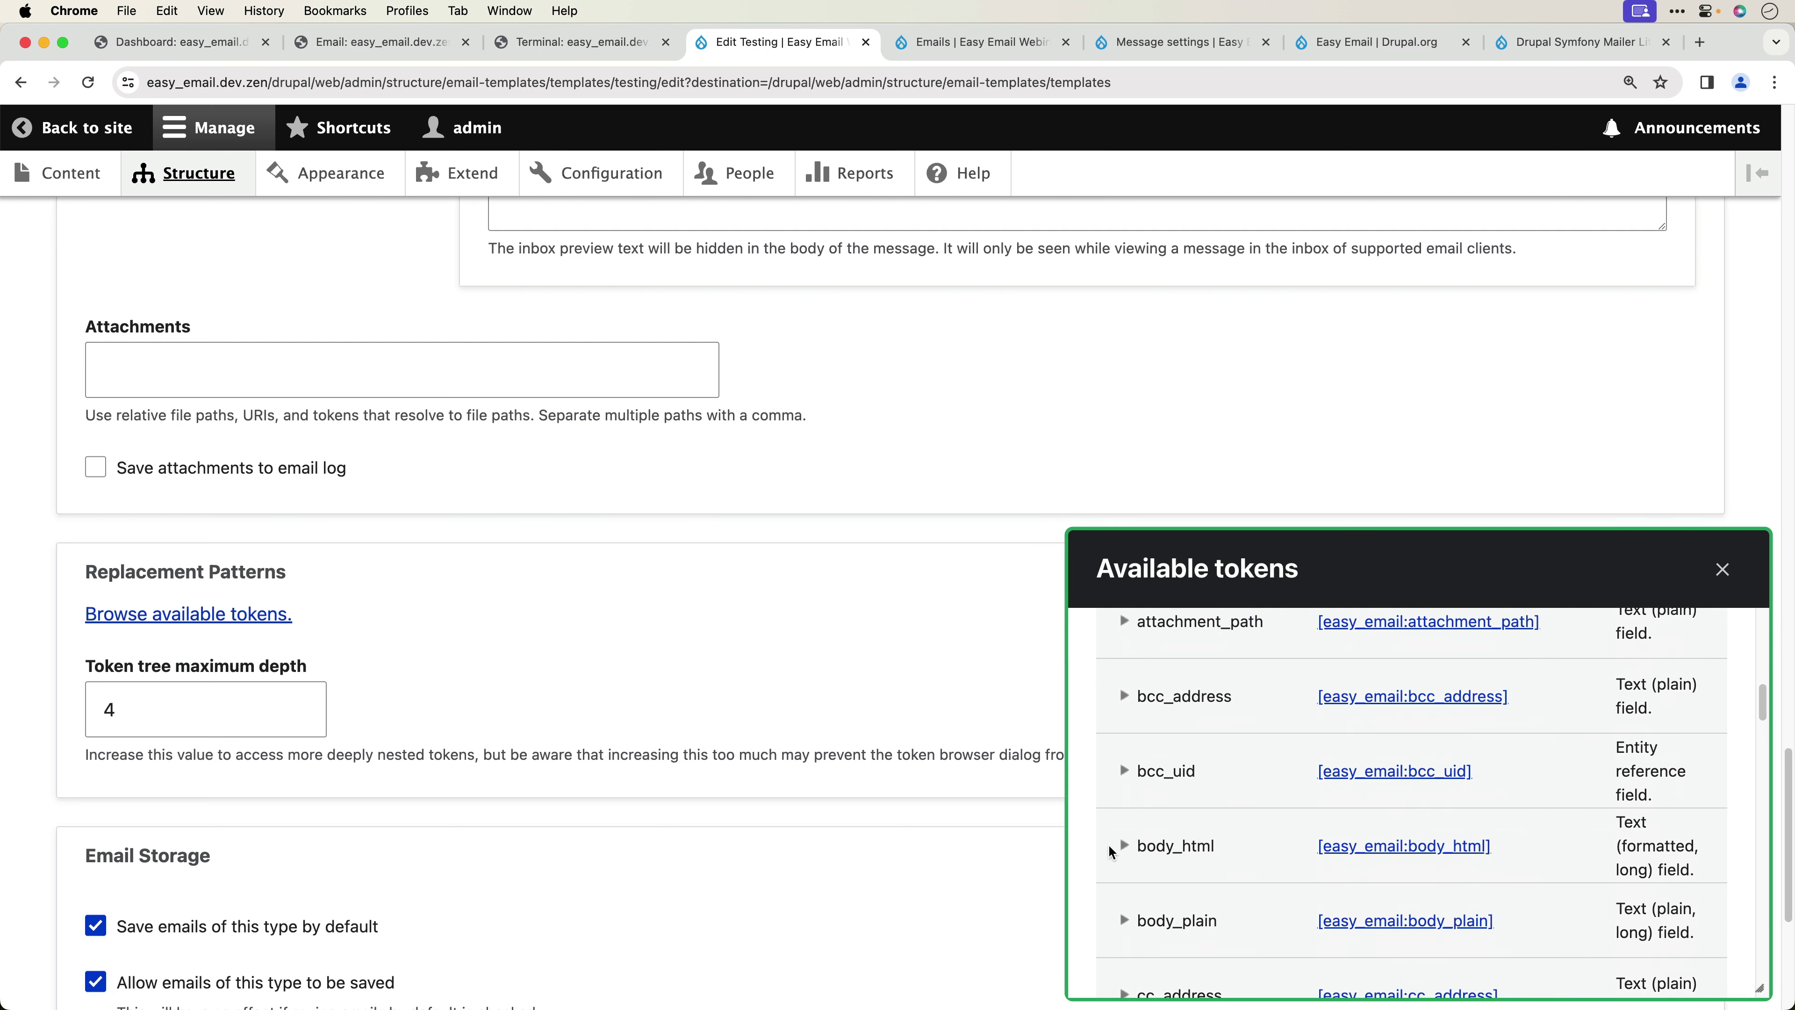
- Open the site's Configuration in a new browser tab, decline Chrome's Memory Saver offer, and clear all caches under Performance
left_click(983, 400)
right_click(632, 172)
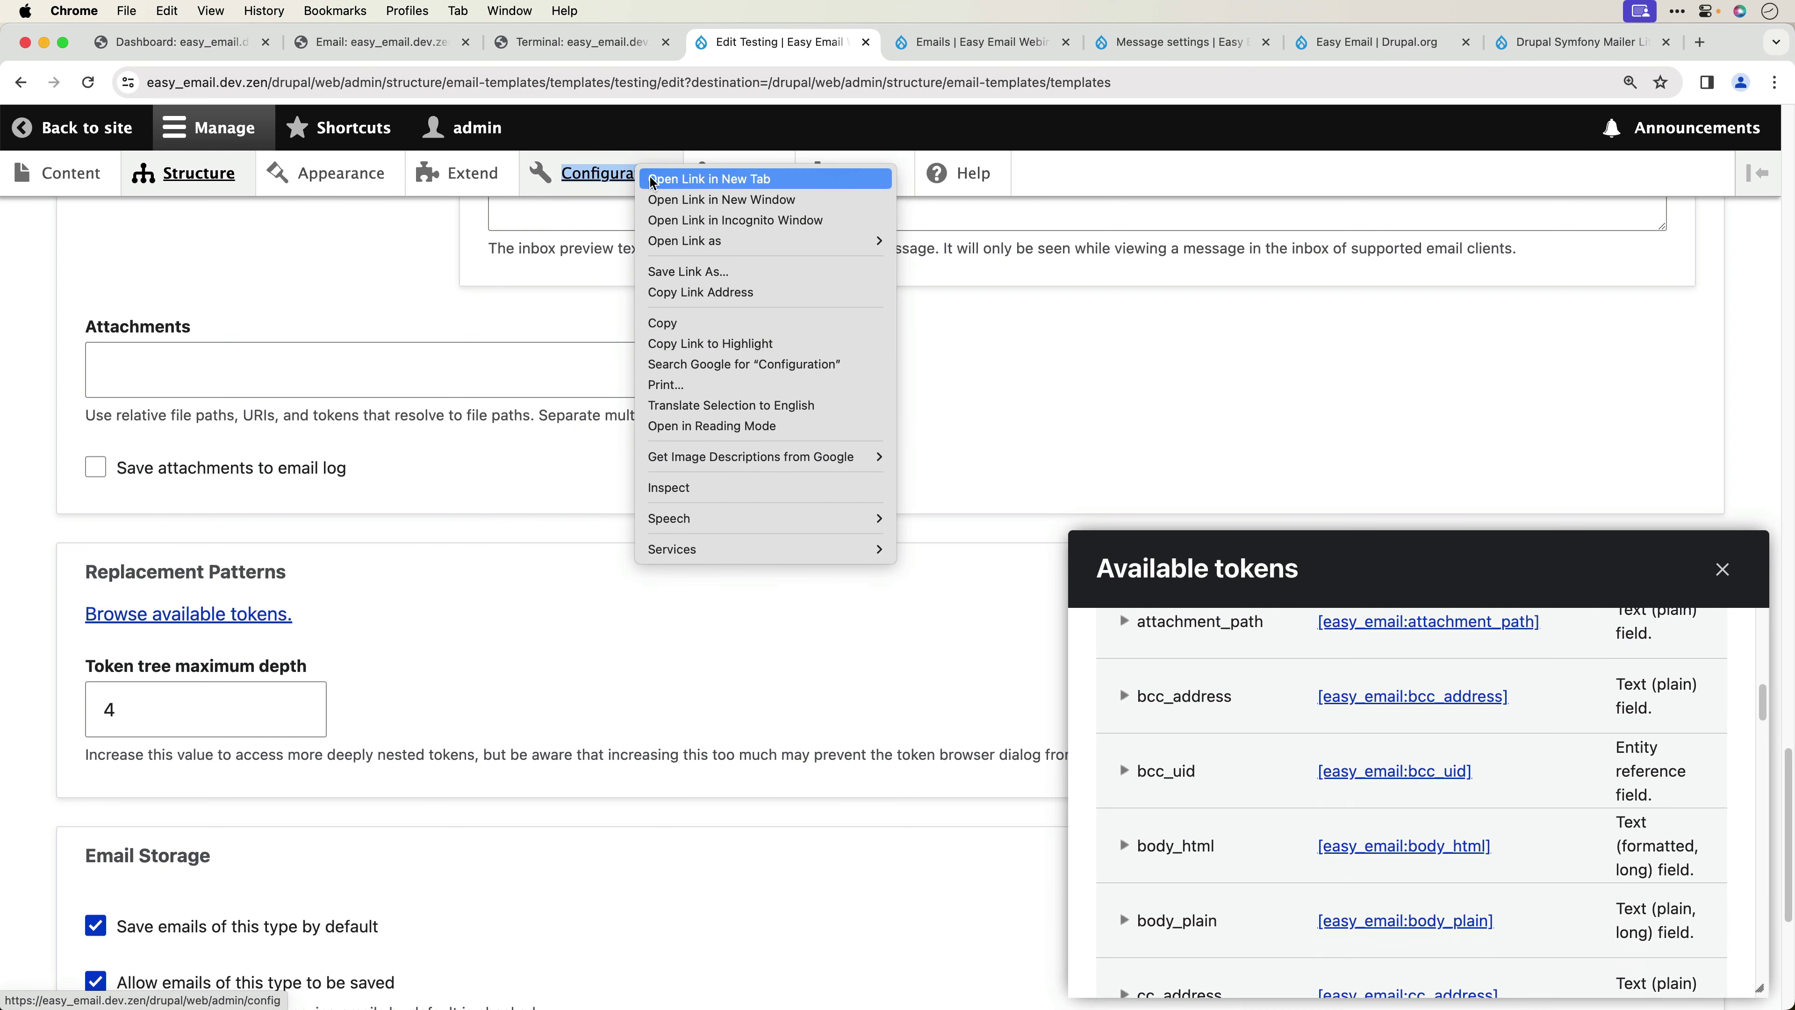
left_click(682, 181)
left_click(890, 45)
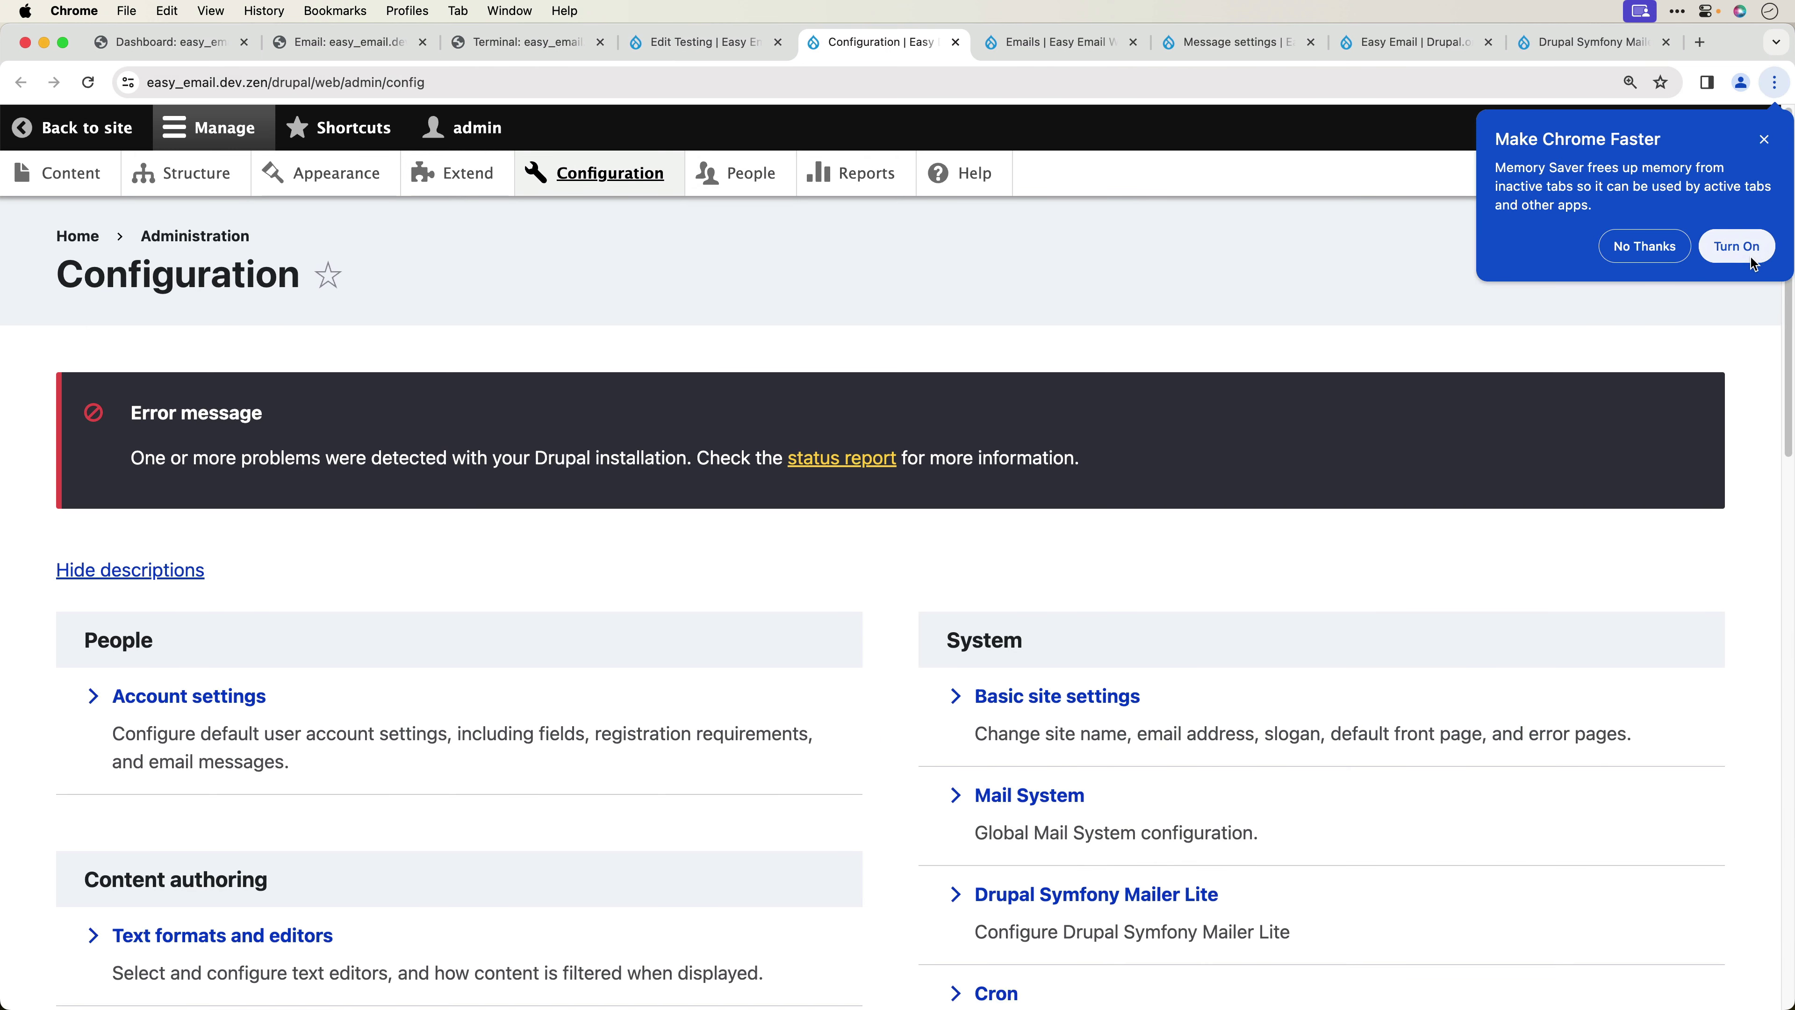
left_click(1644, 246)
scroll(702, 692, "down", 4)
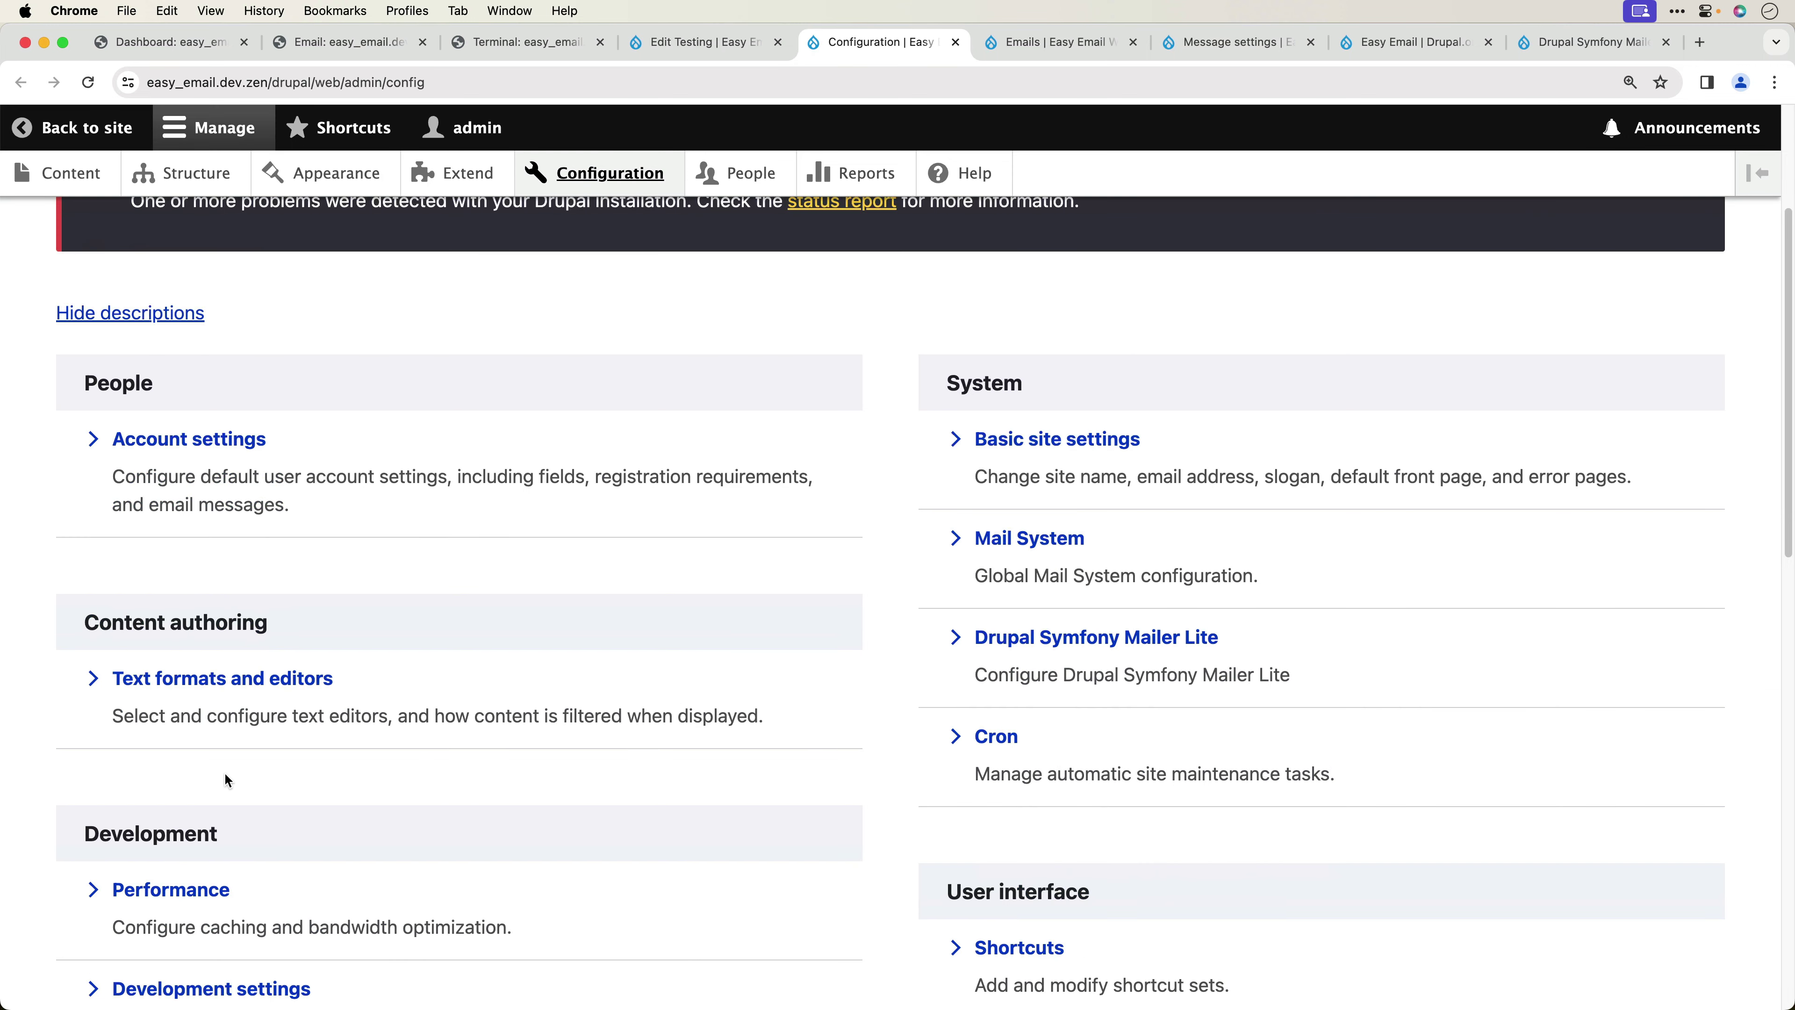
left_click(213, 778)
left_click(210, 501)
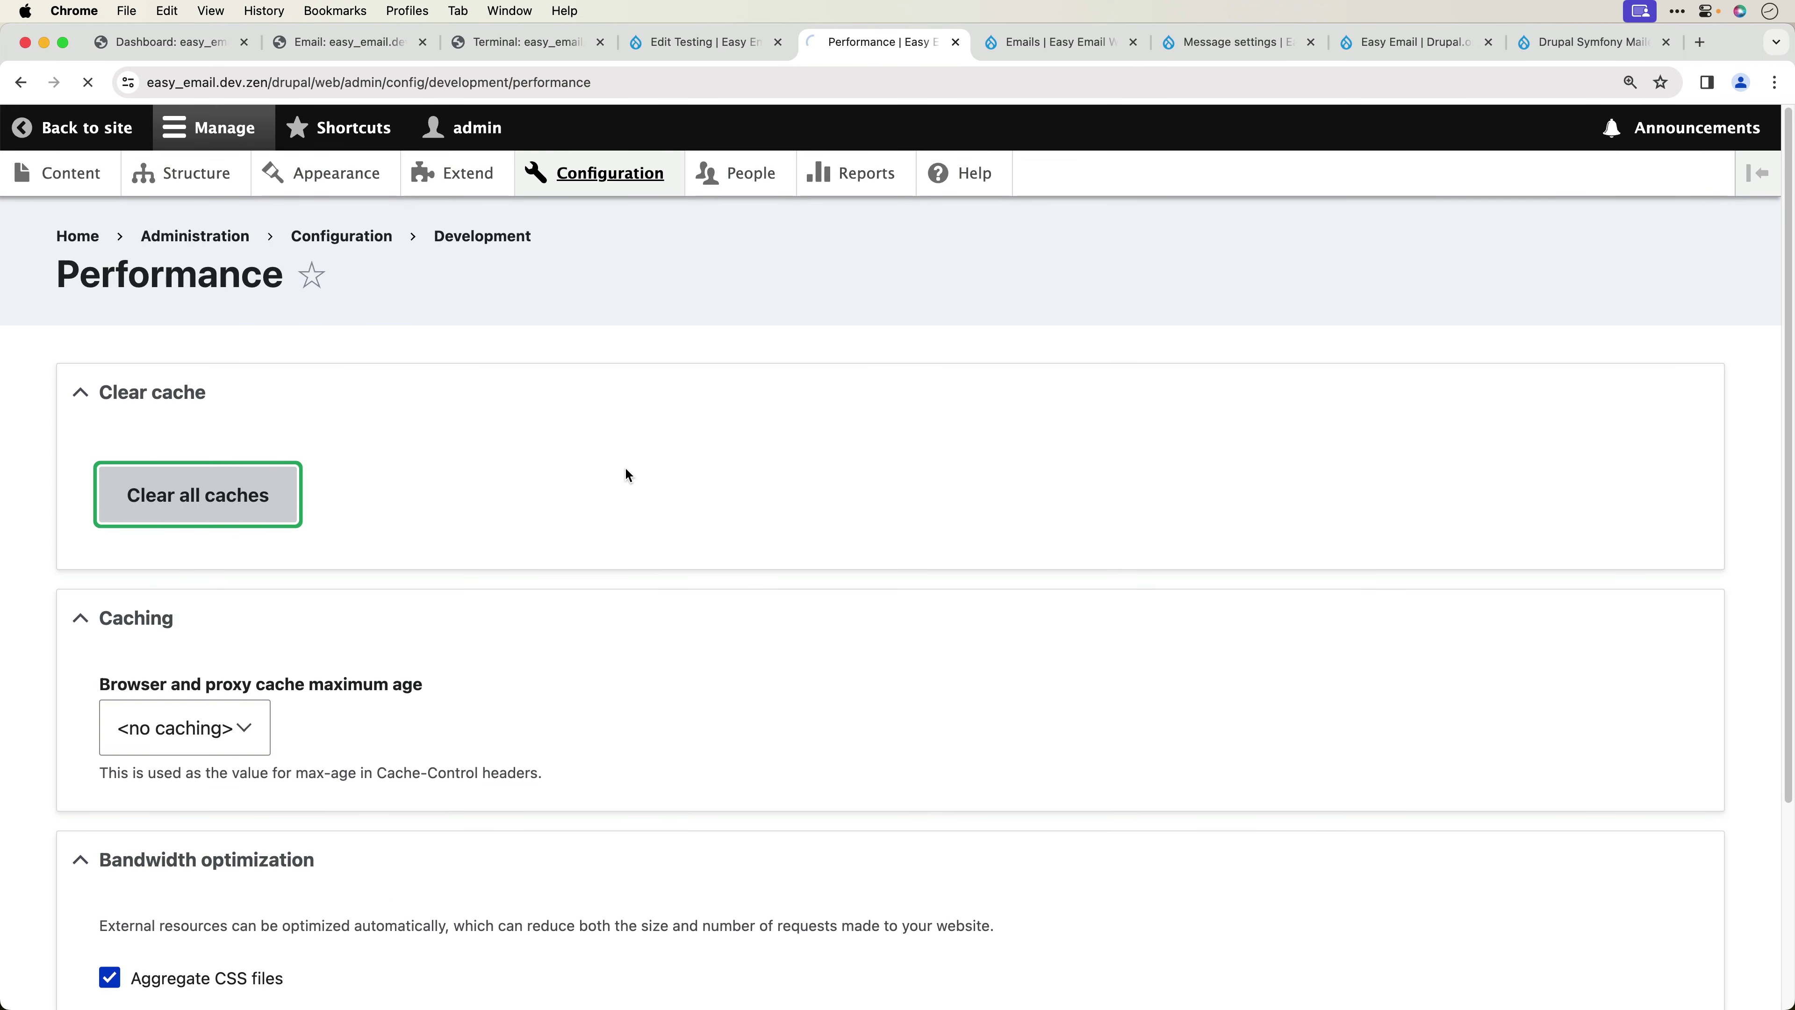
- Return to the Testing template, reopen the available tokens, and find the Recipients token in the Email group
left_click(668, 46)
left_click(1725, 572)
left_click(269, 615)
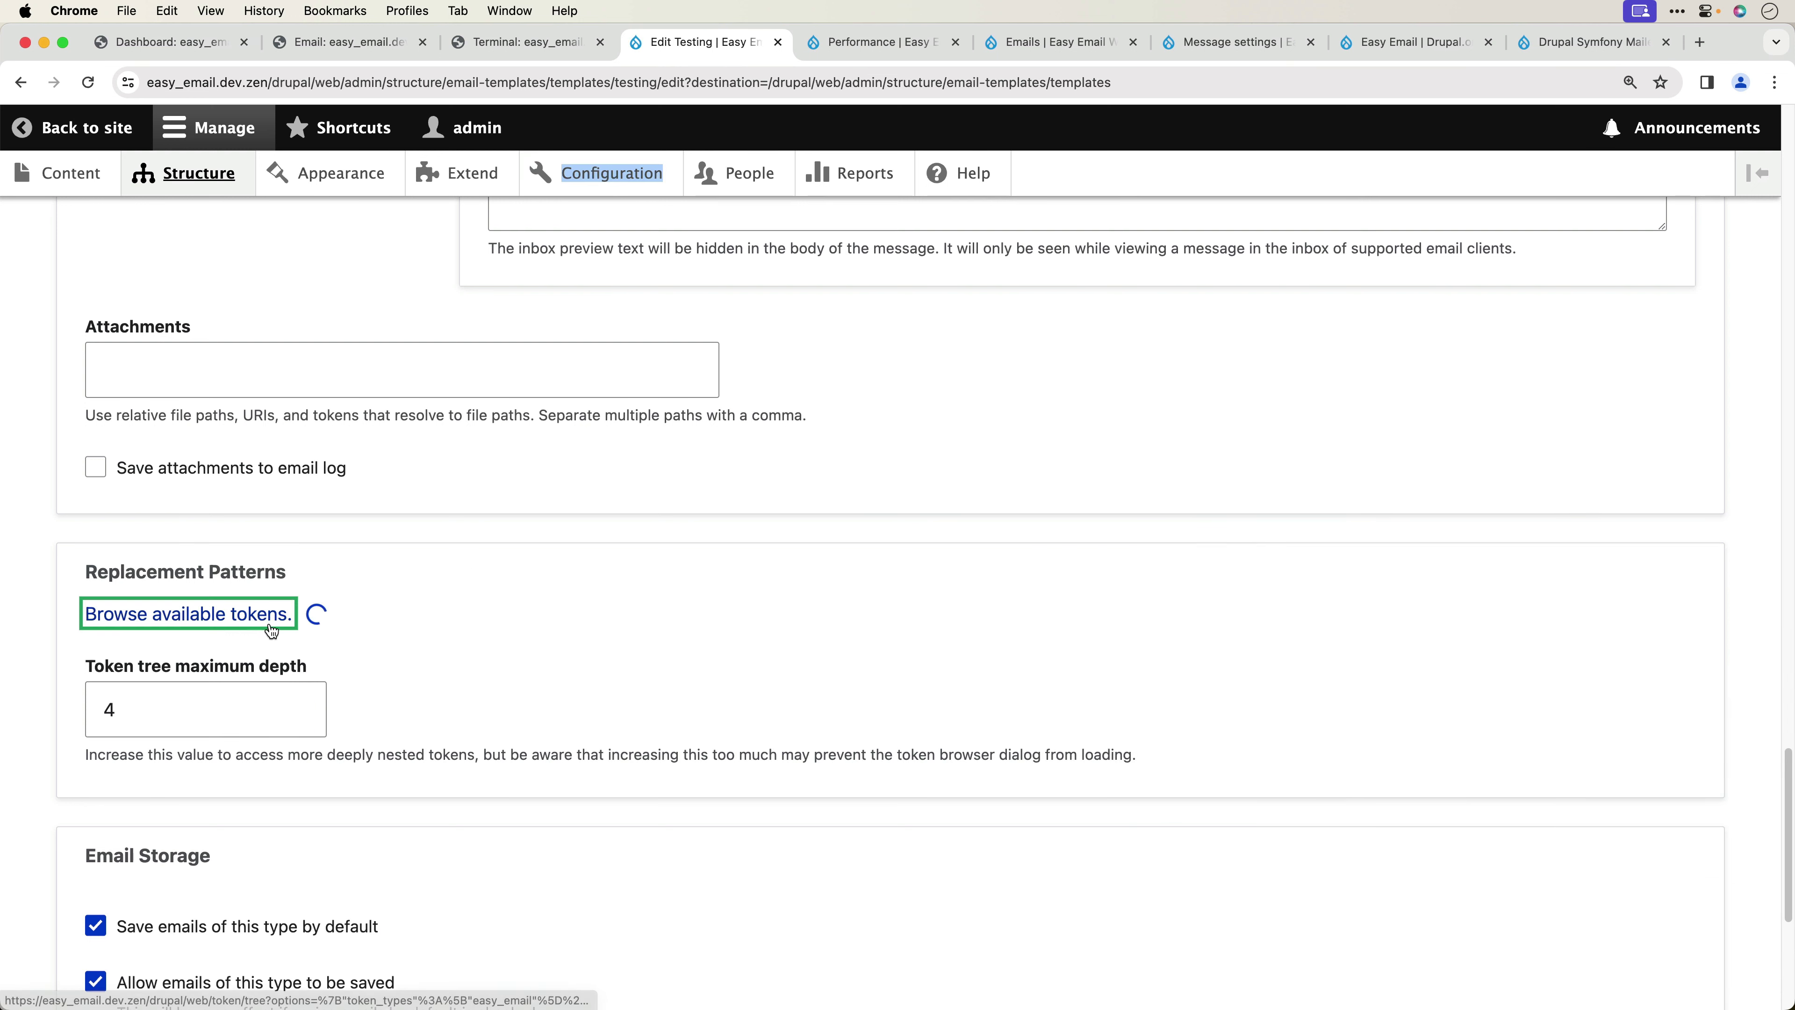
scroll(1116, 867, "down", 2)
left_click(1104, 781)
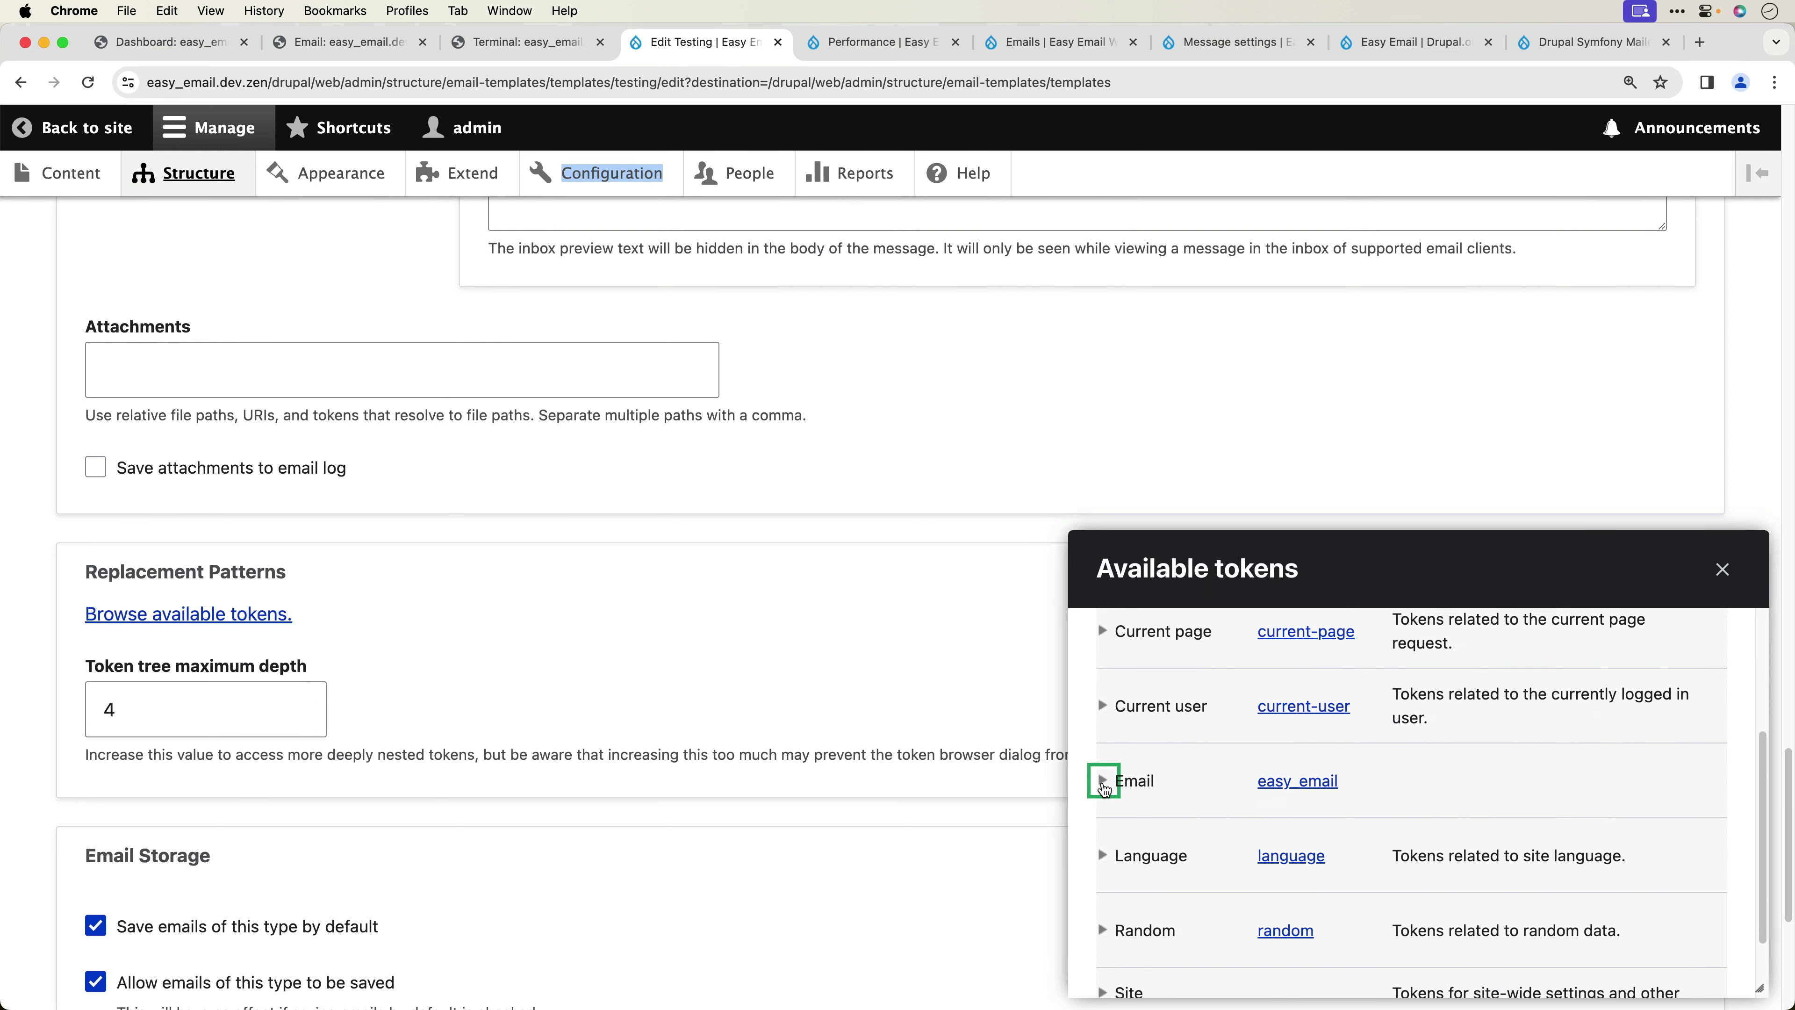
scroll(1117, 884, "down", 2)
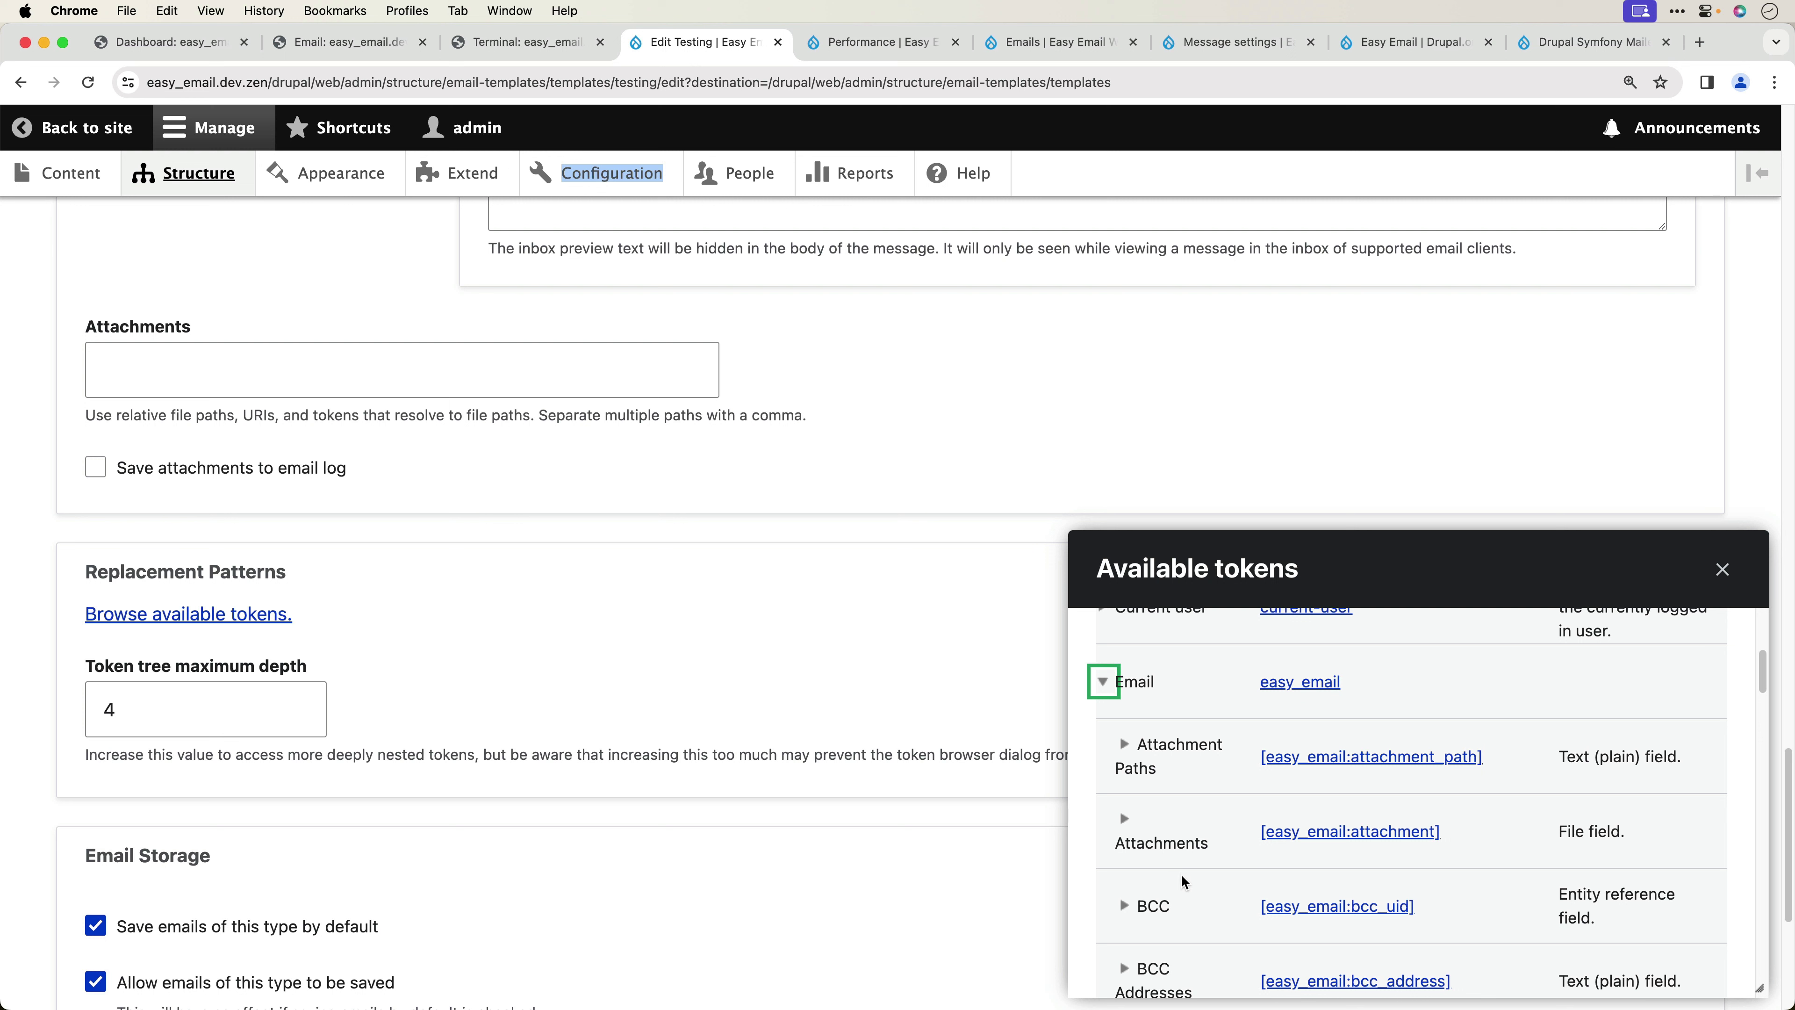
scroll(1184, 877, "down", 3)
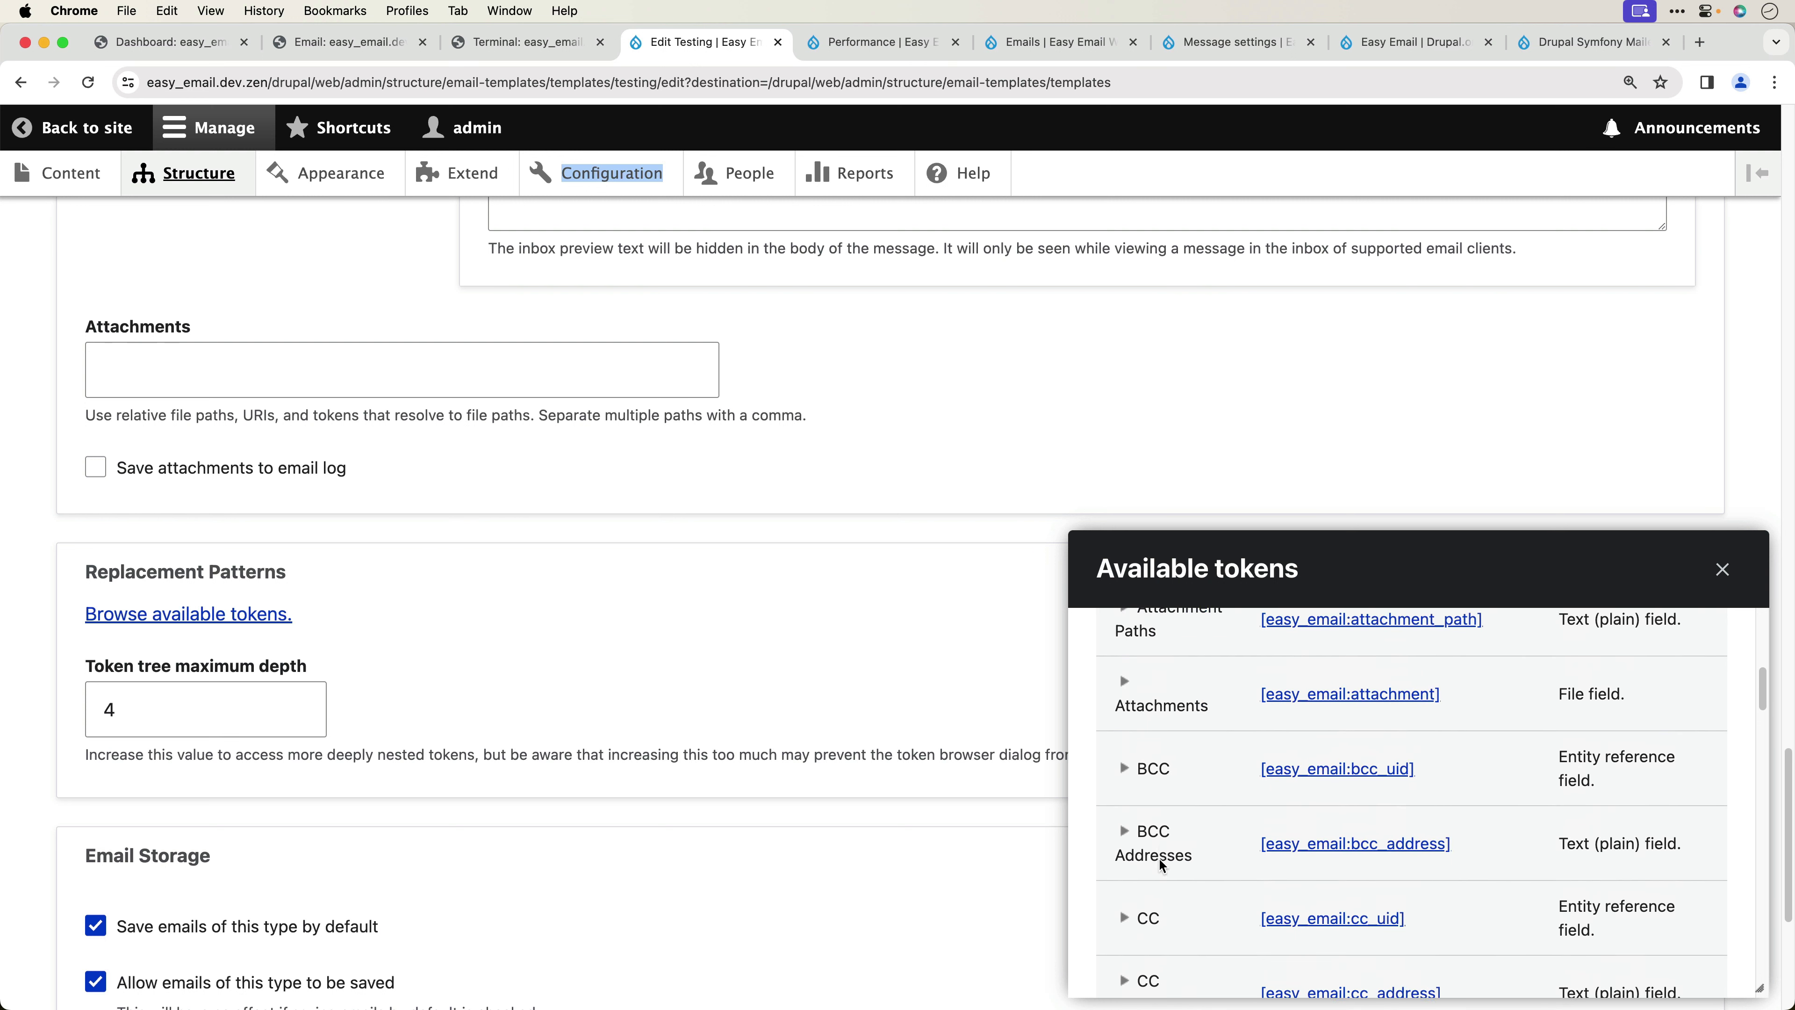
scroll(1160, 860, "up", 5)
scroll(1192, 904, "down", 8)
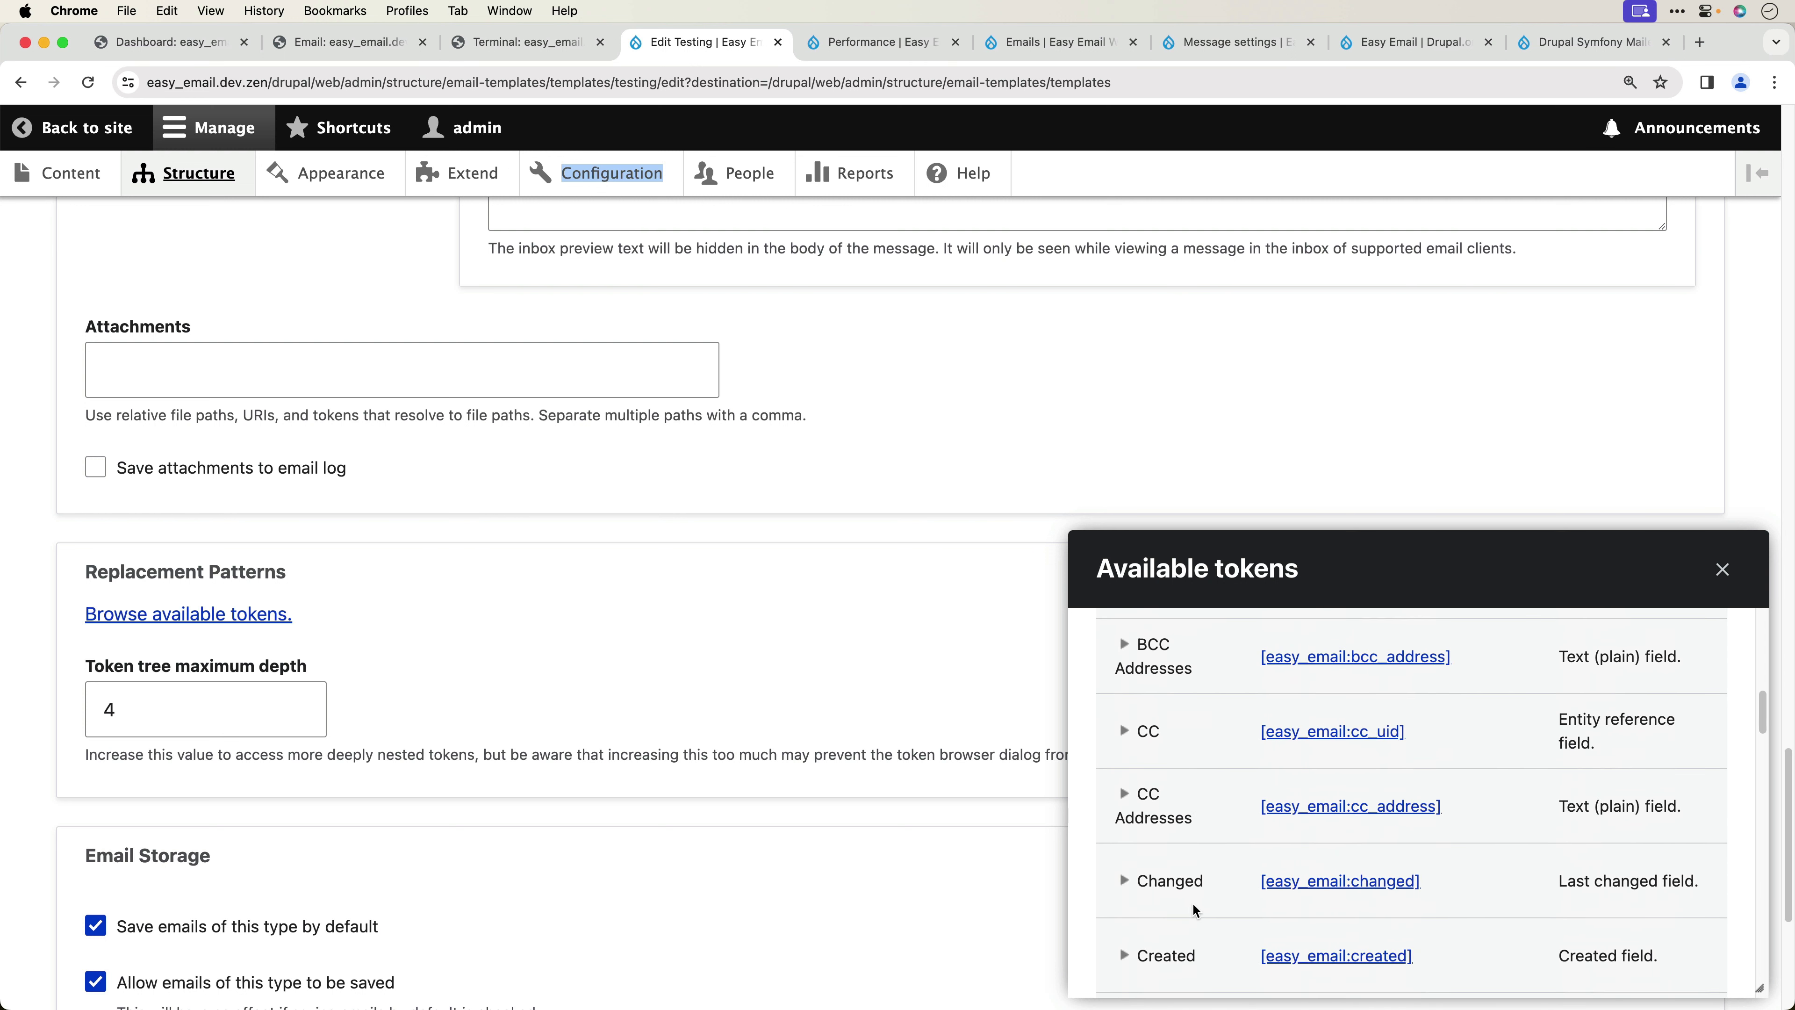
scroll(1192, 903, "down", 8)
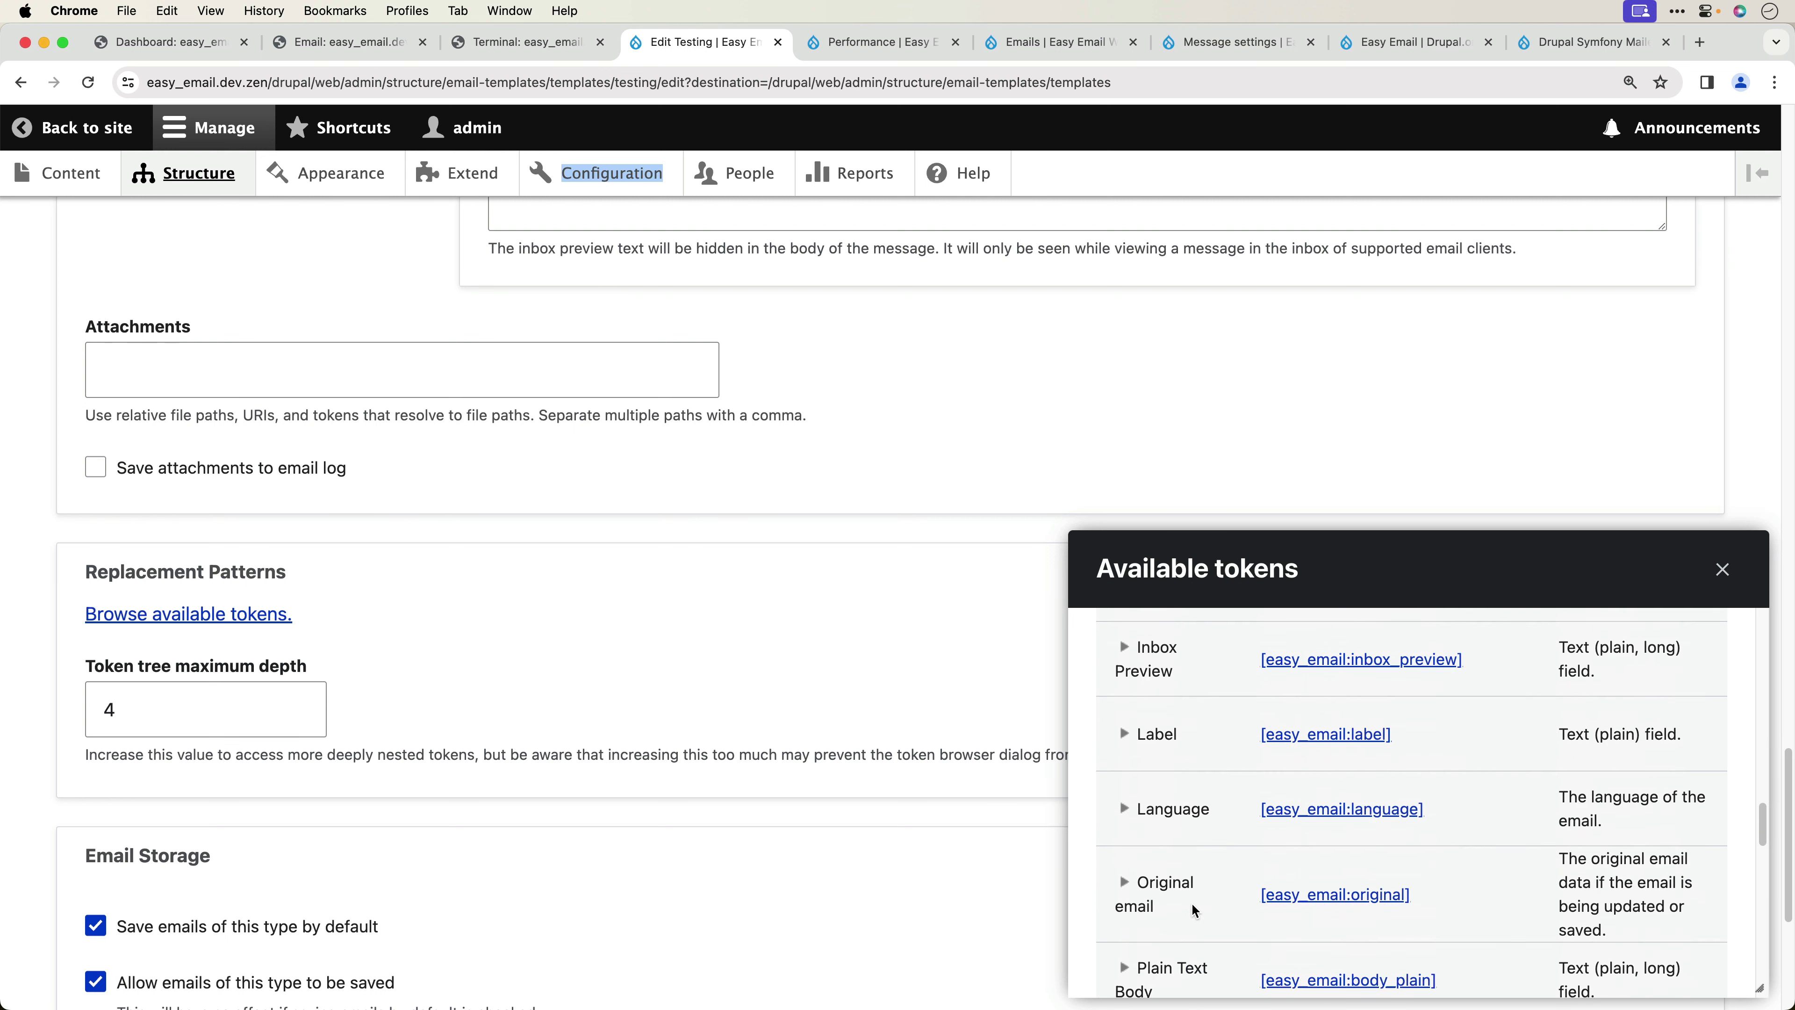
scroll(1192, 905, "down", 3)
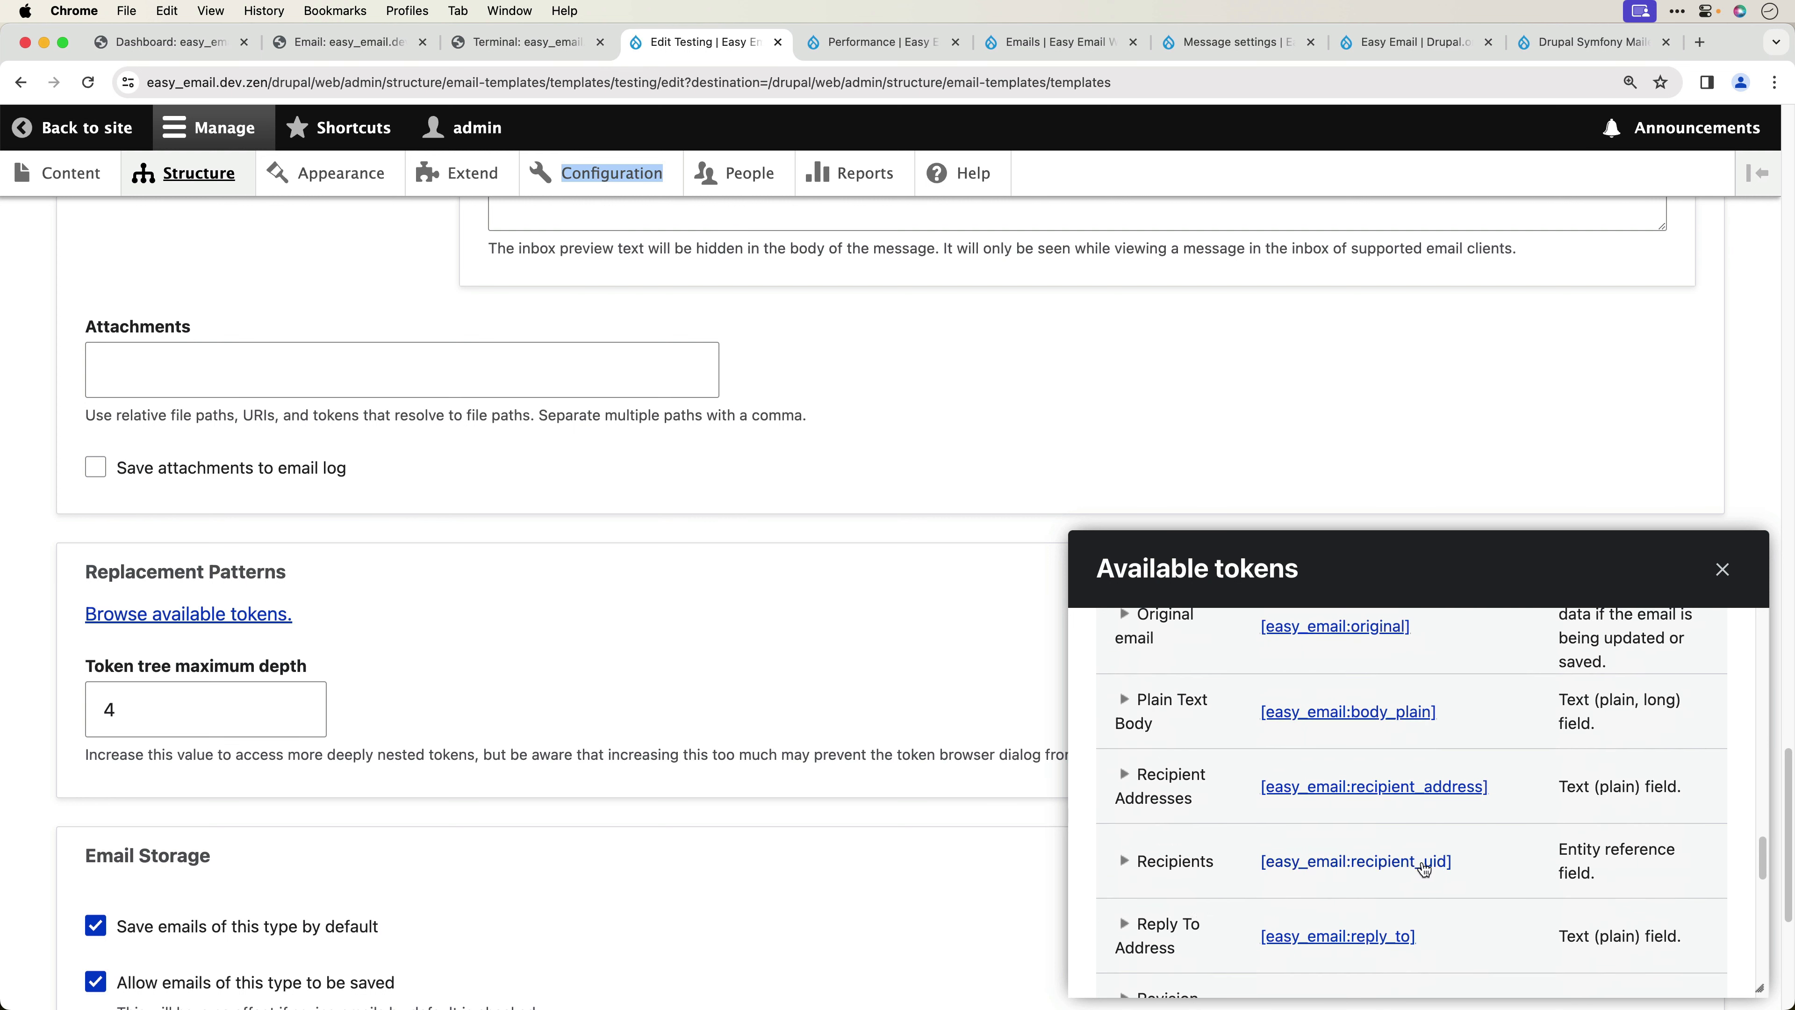
- Expand the first recipient's User tokens and insert the display-name token [easy_email:recipient_uid:0:entity:display-name] into the greeting
left_click(1125, 860)
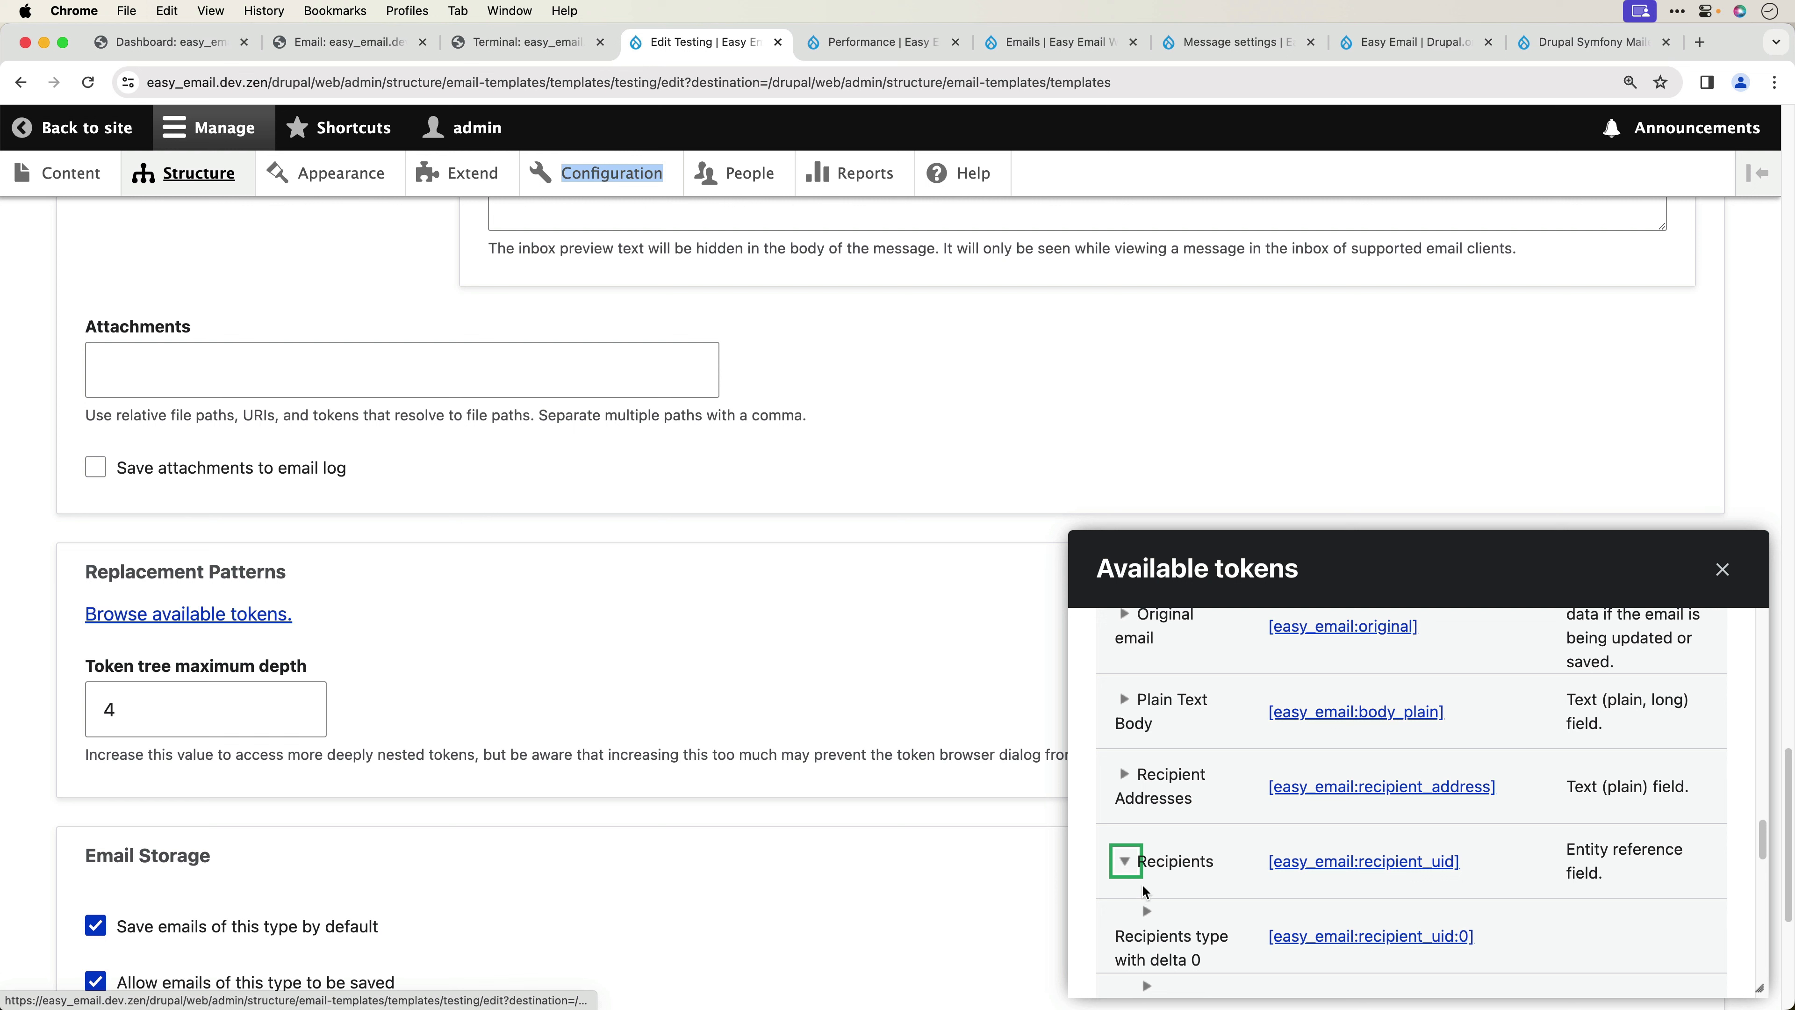
scroll(1145, 891, "down", 2)
left_click(1146, 818)
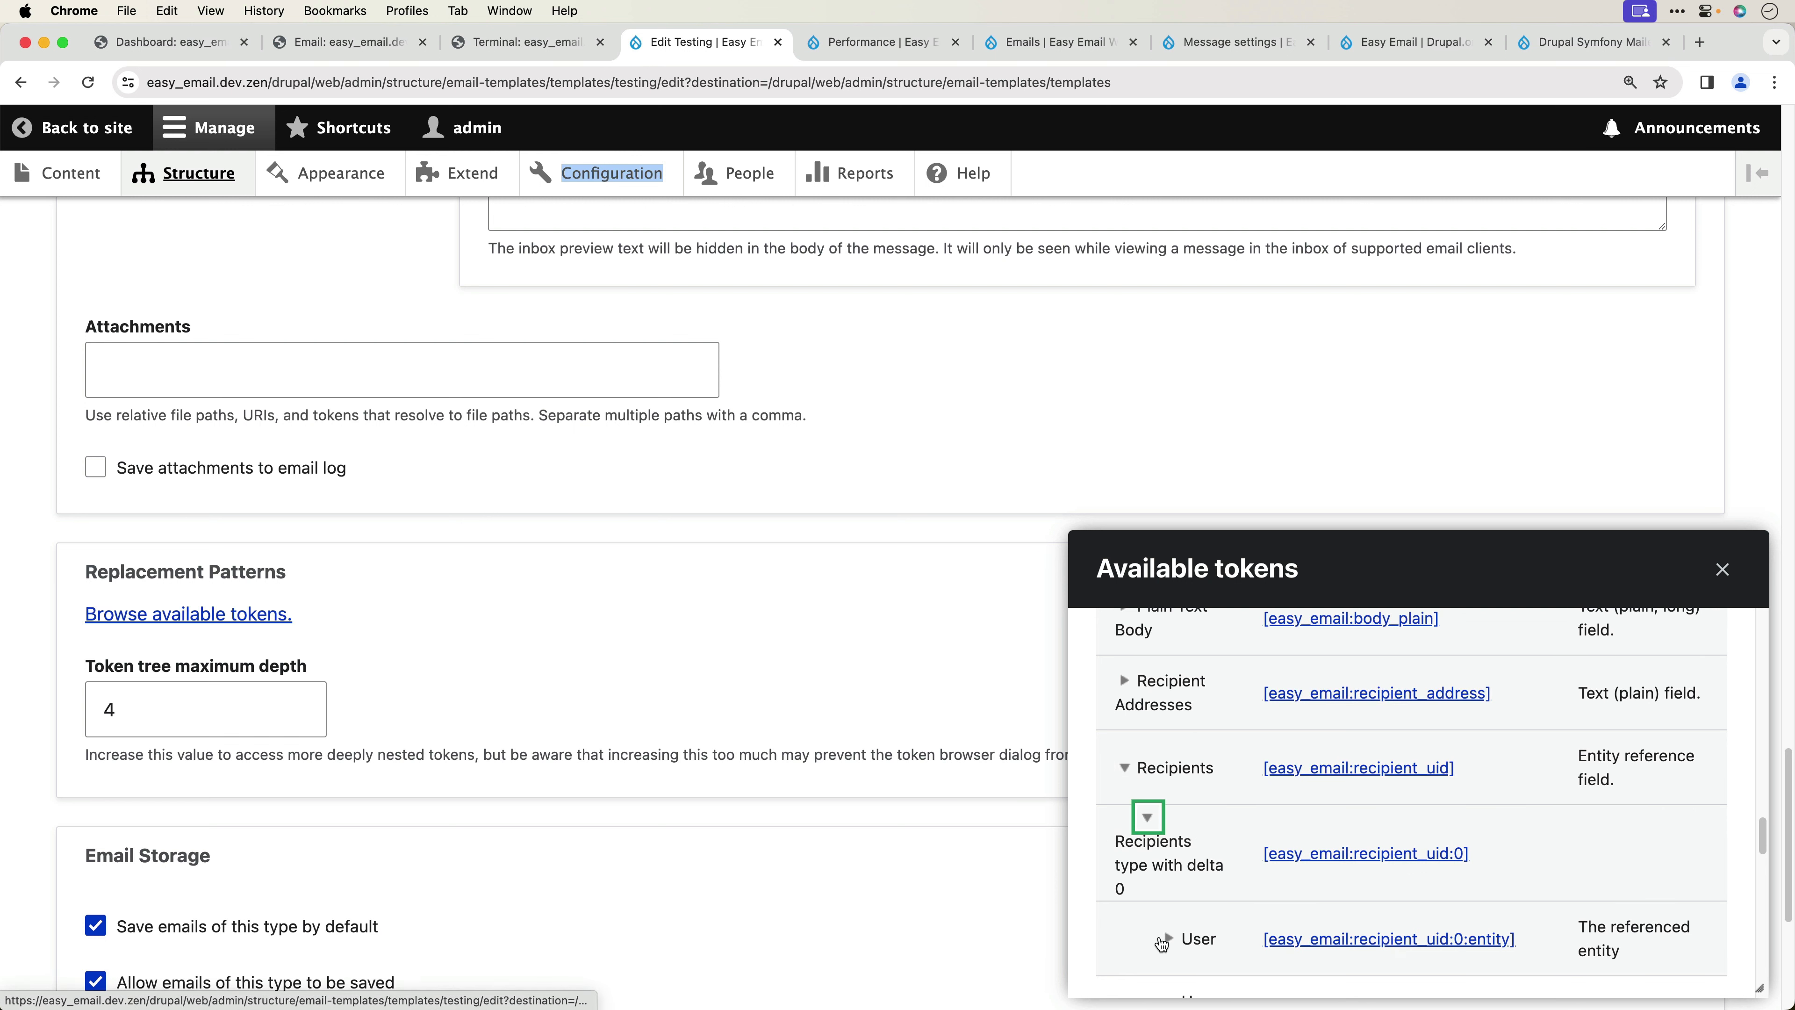
left_click(1164, 939)
scroll(1168, 919, "down", 3)
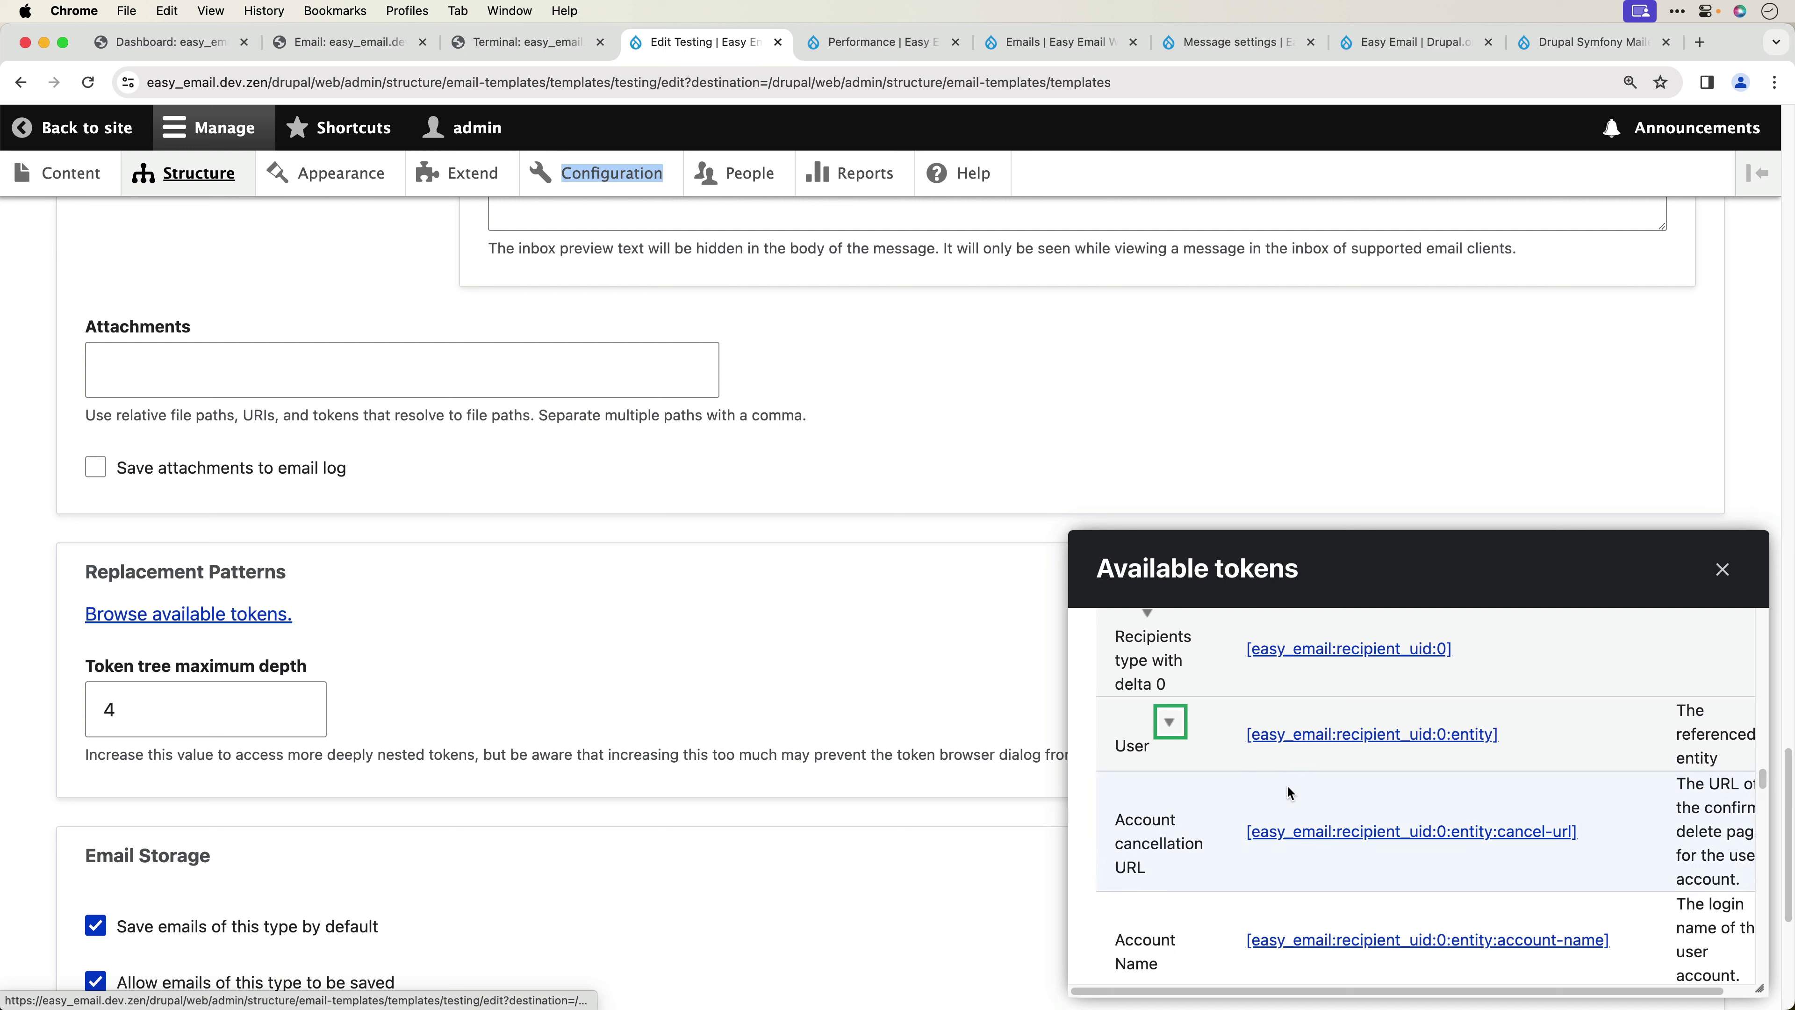
scroll(1294, 792, "down", 3)
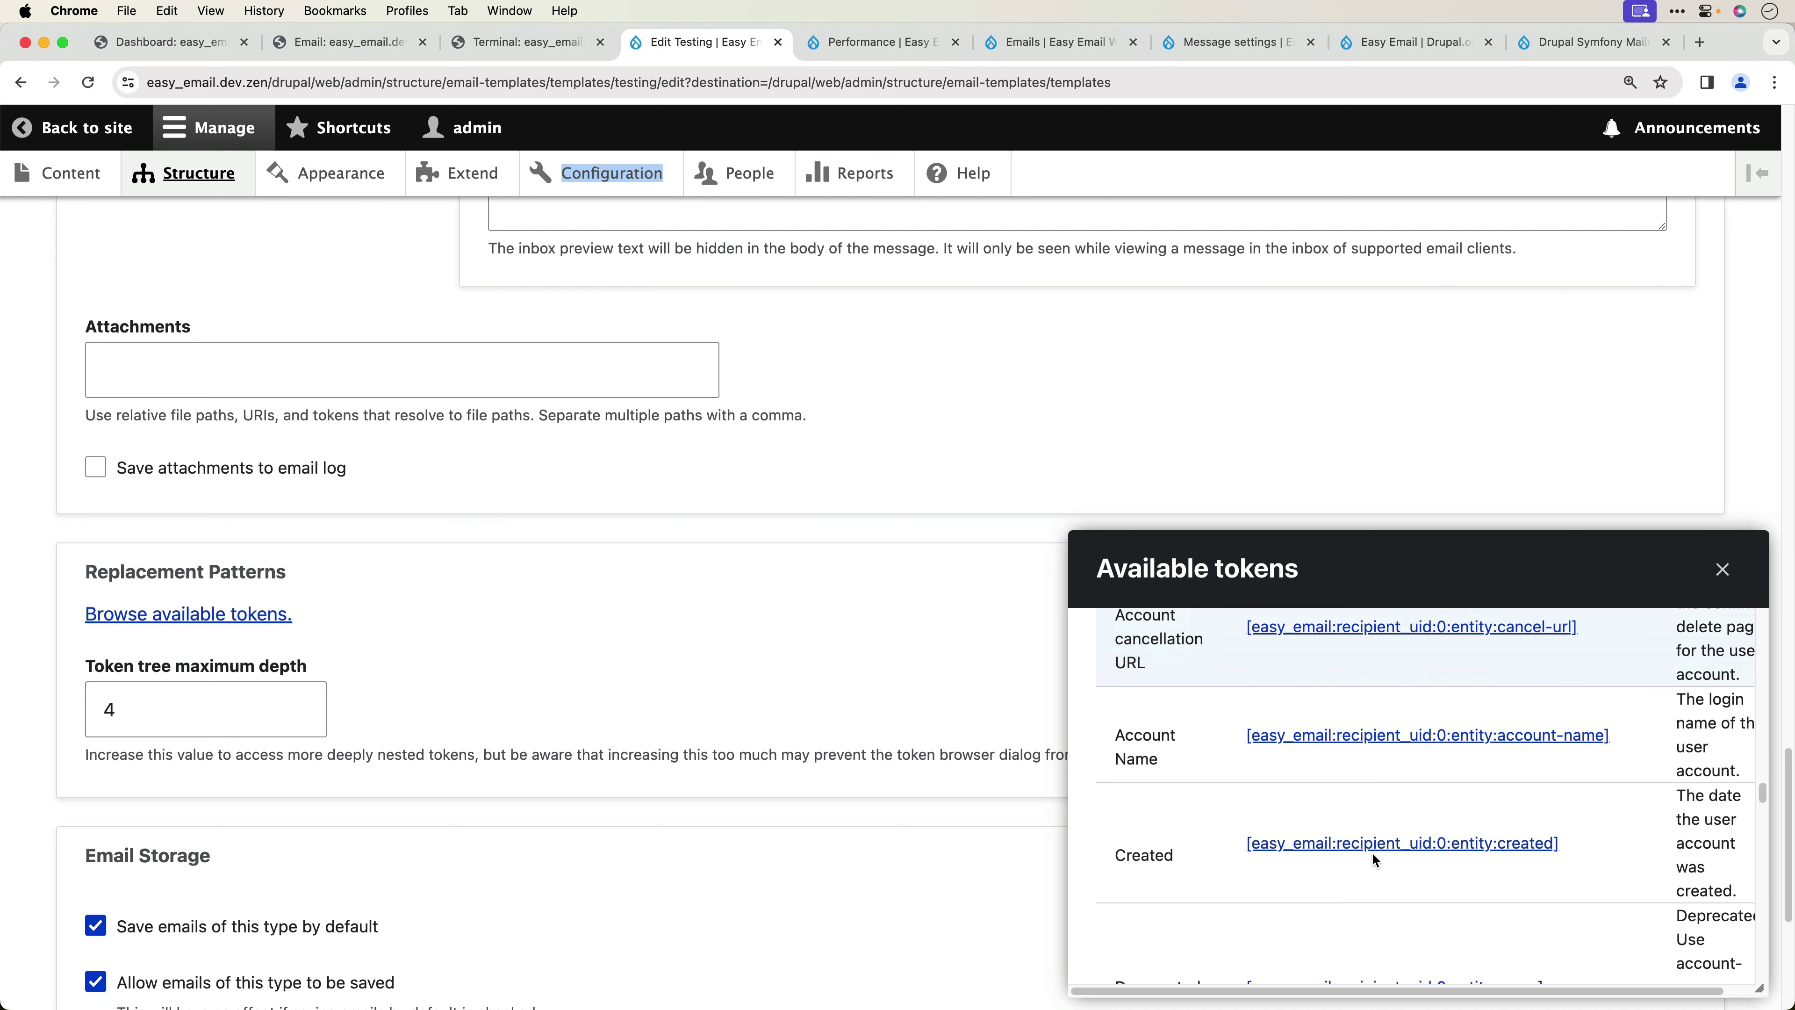
scroll(1375, 859, "down", 3)
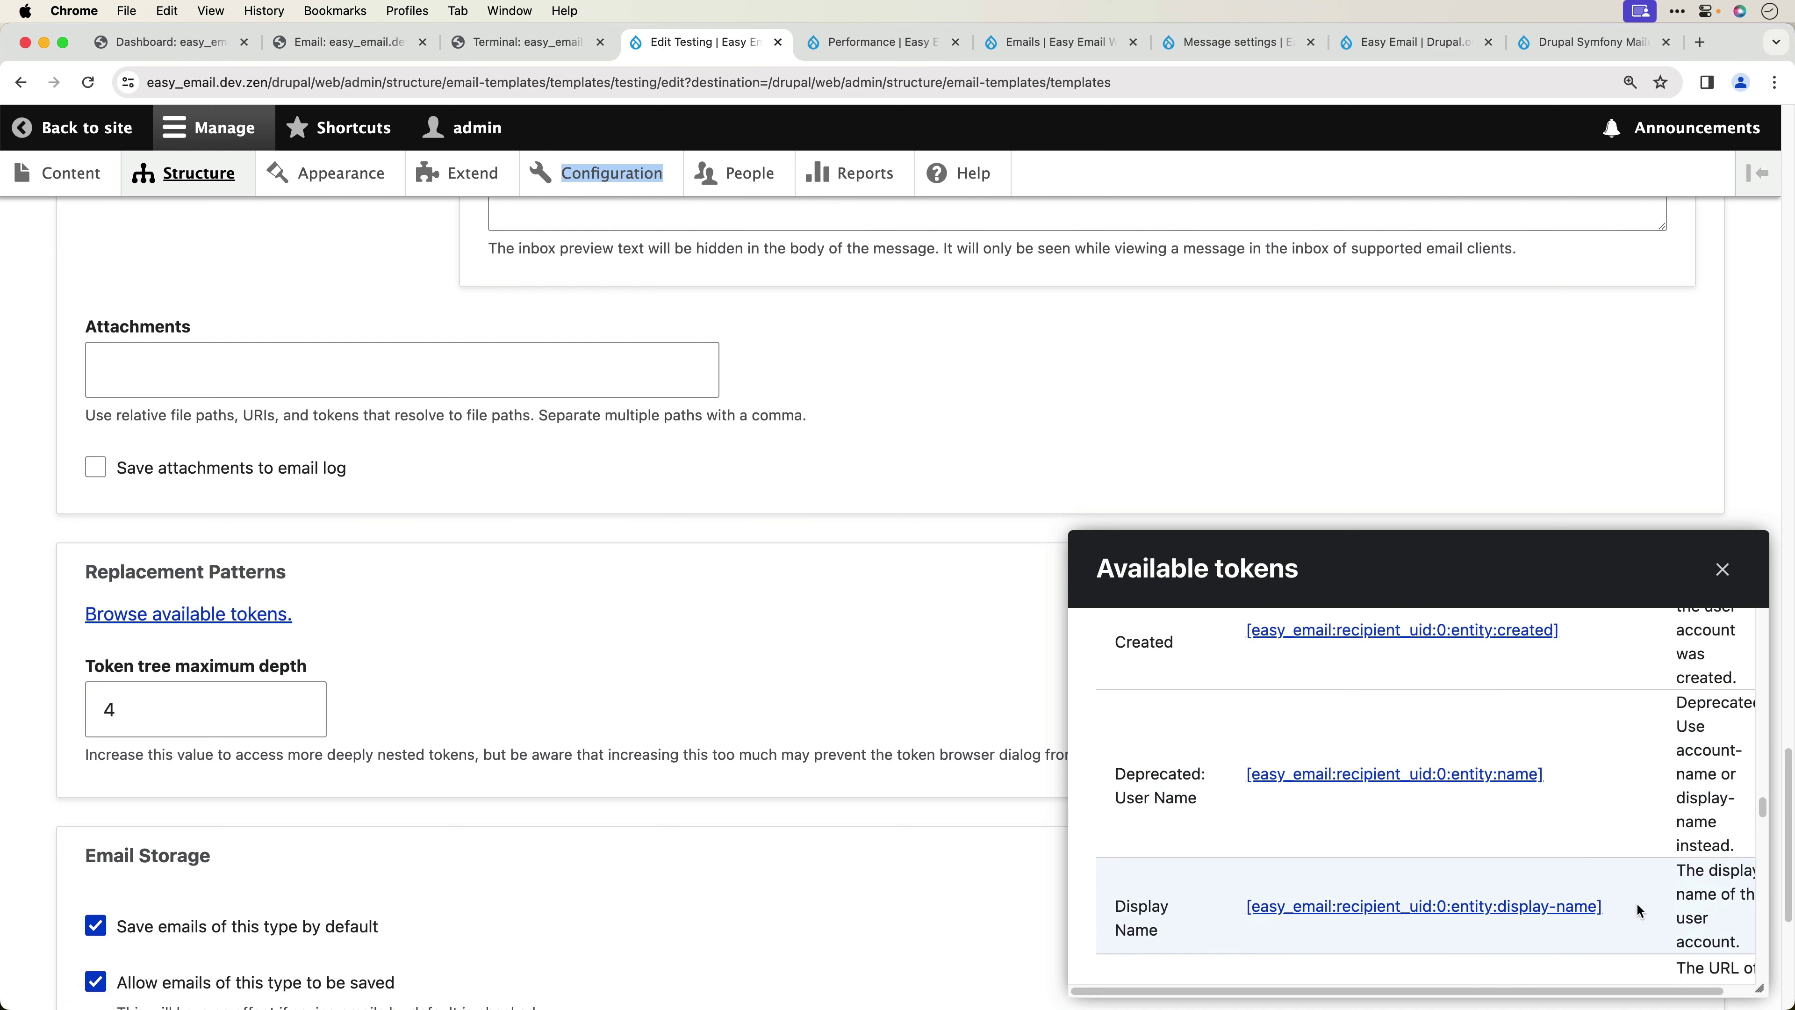
left_click(1563, 912)
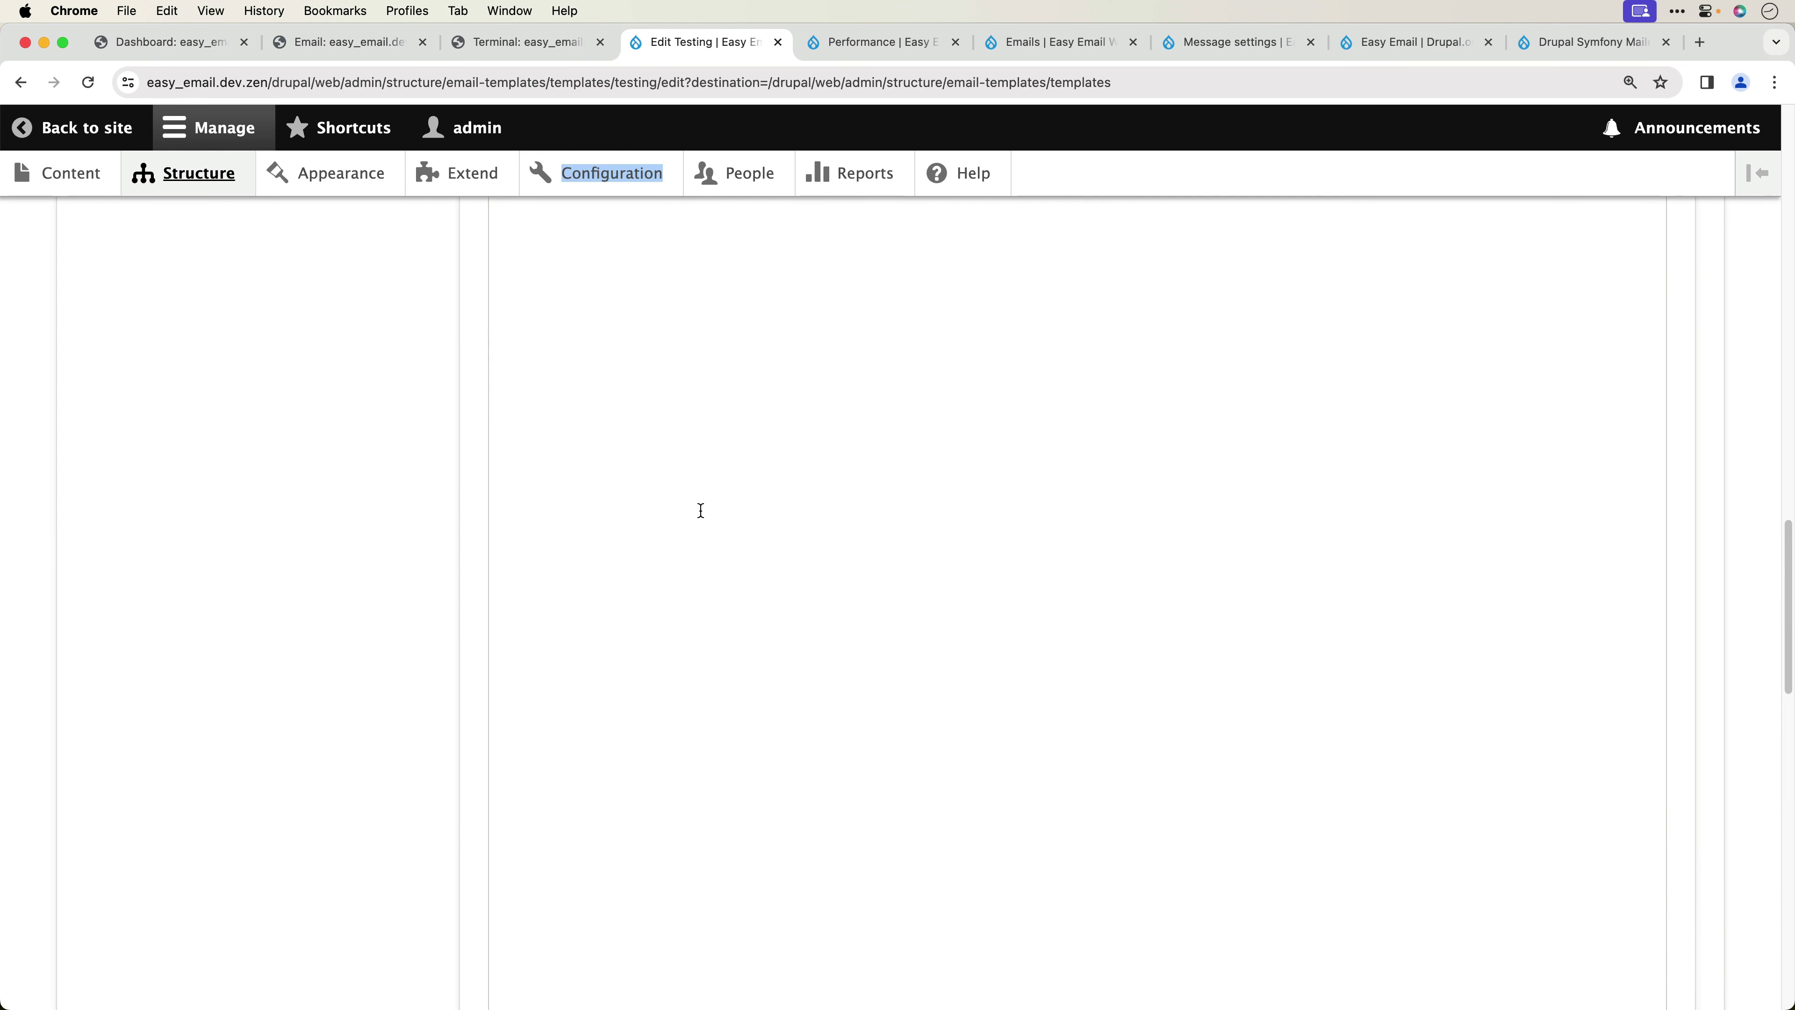
- Check the recipient token in the HTML body's greeting line and save the Testing email template
scroll(701, 511, "up", 10)
scroll(974, 517, "down", 1)
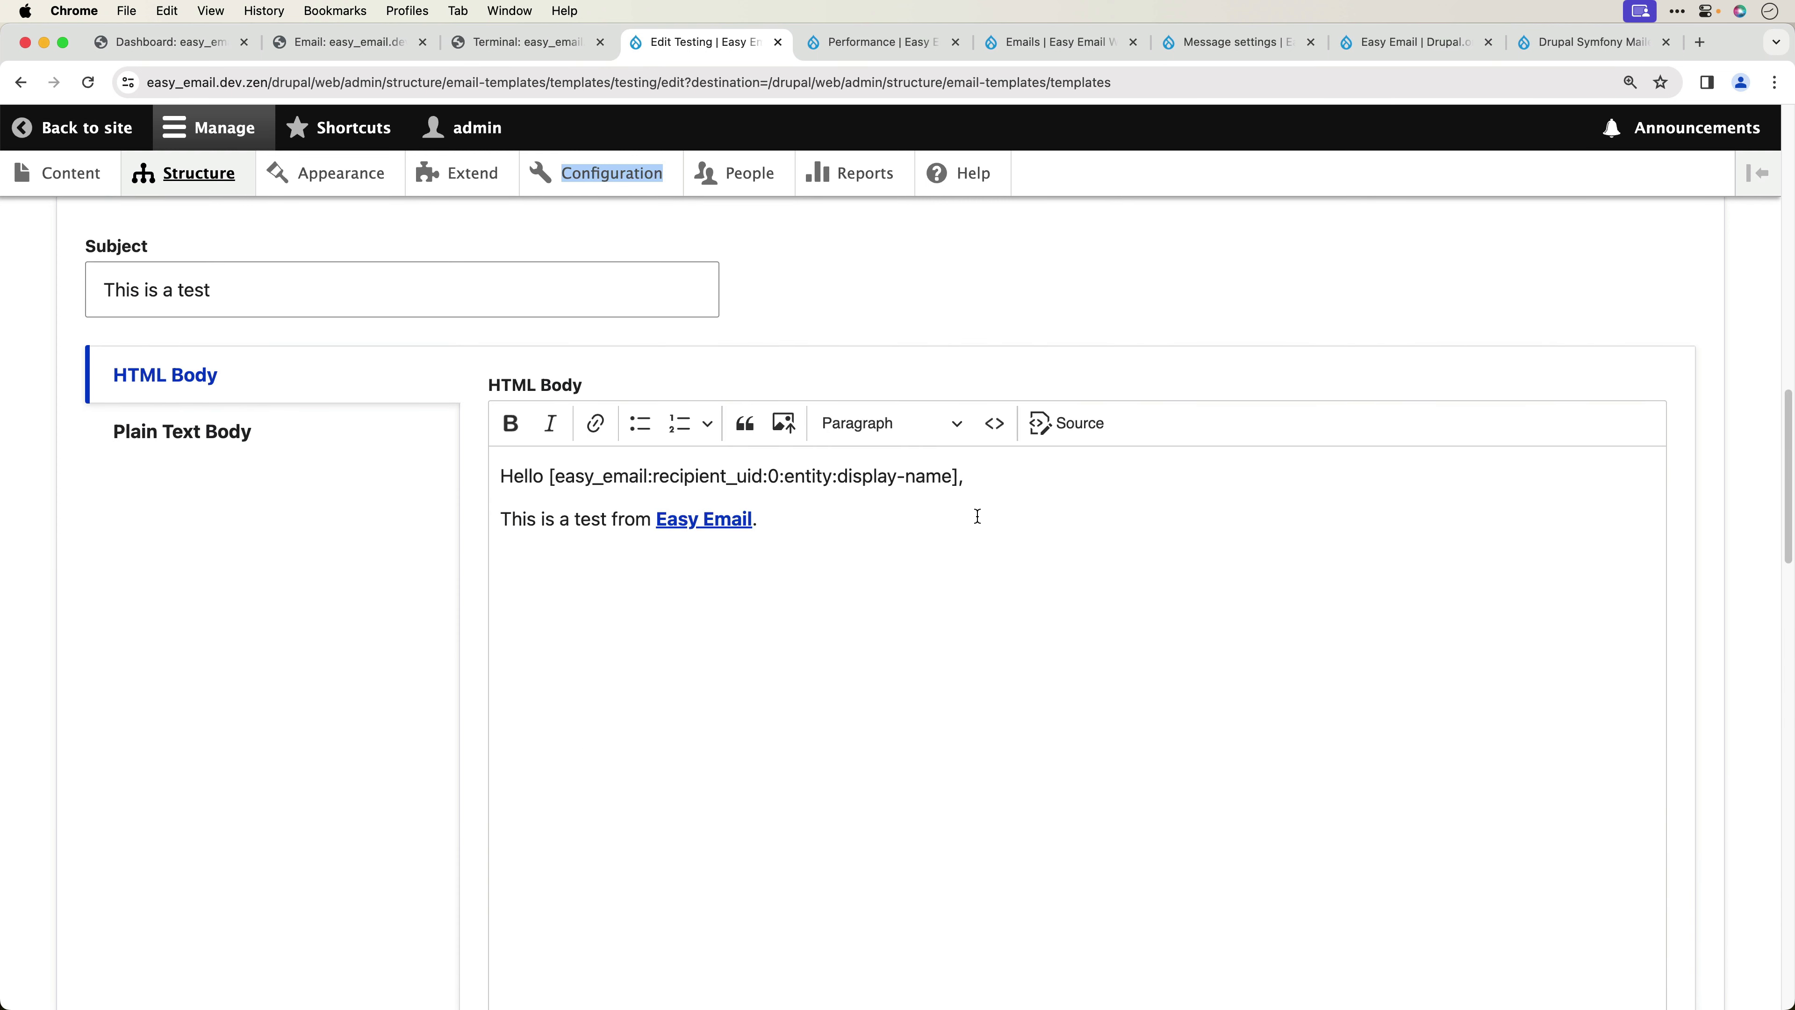
left_click_drag(543, 475, 1019, 483)
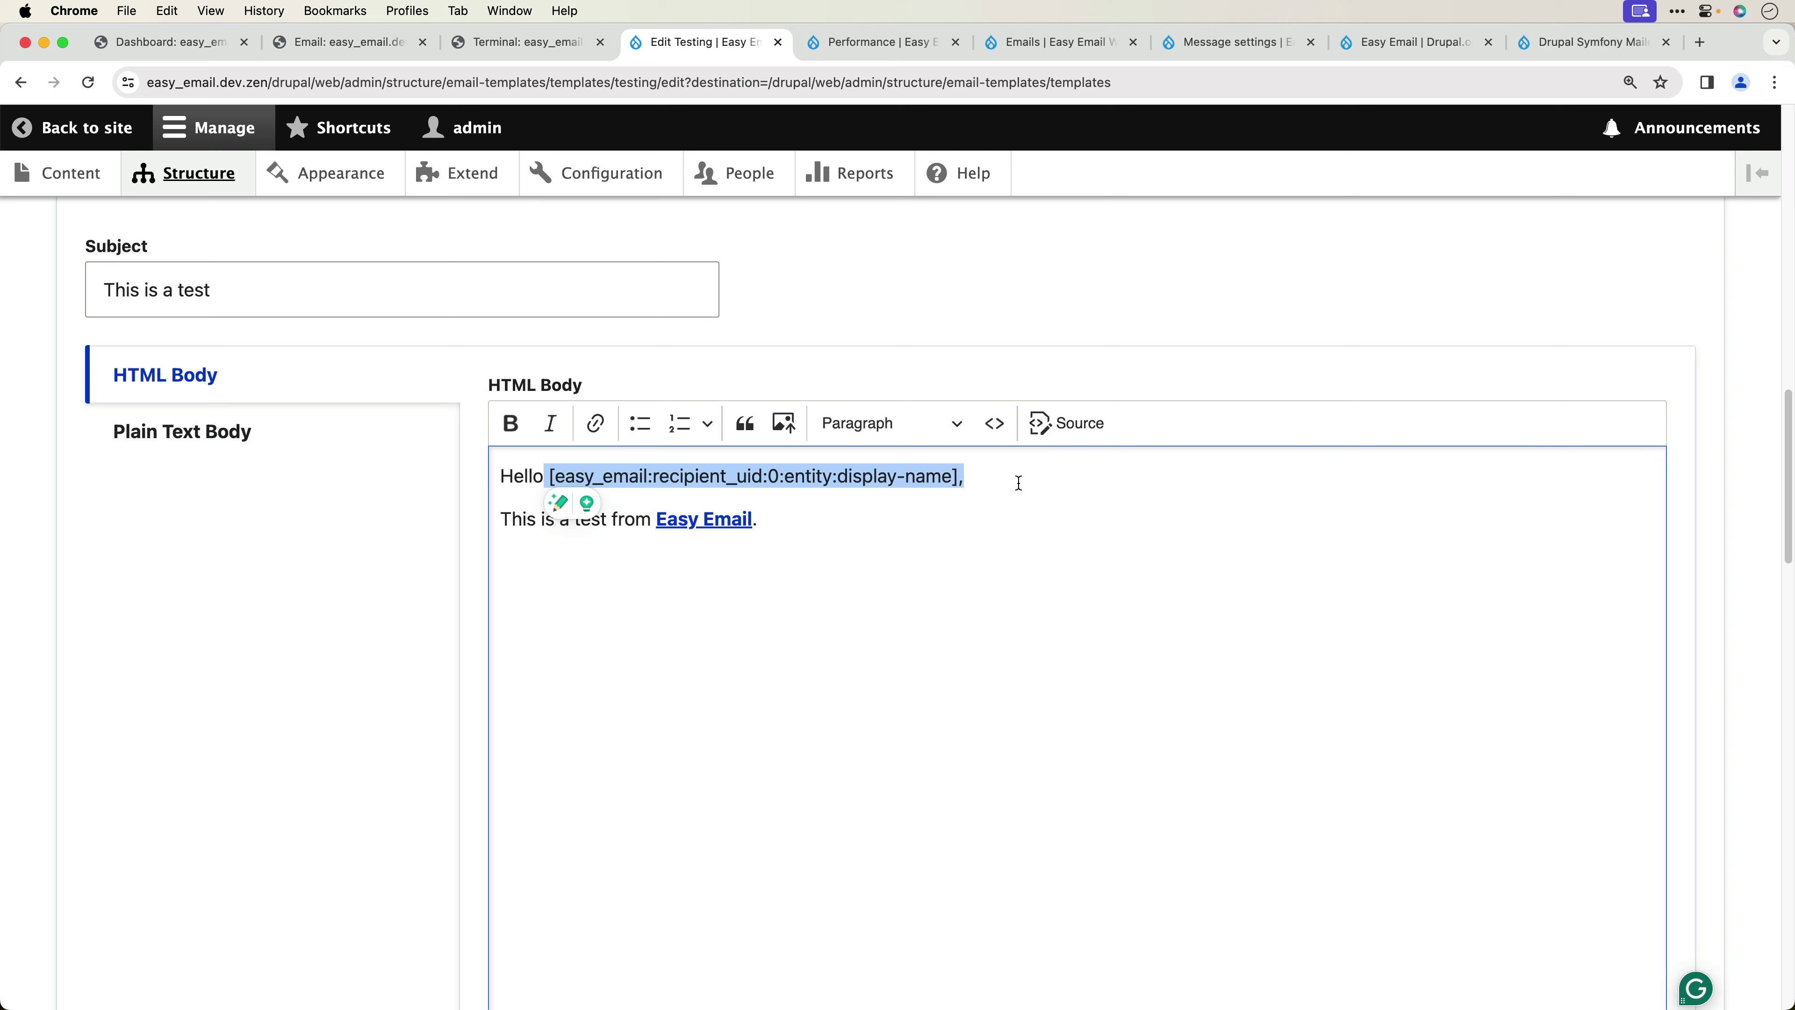
left_click(857, 519)
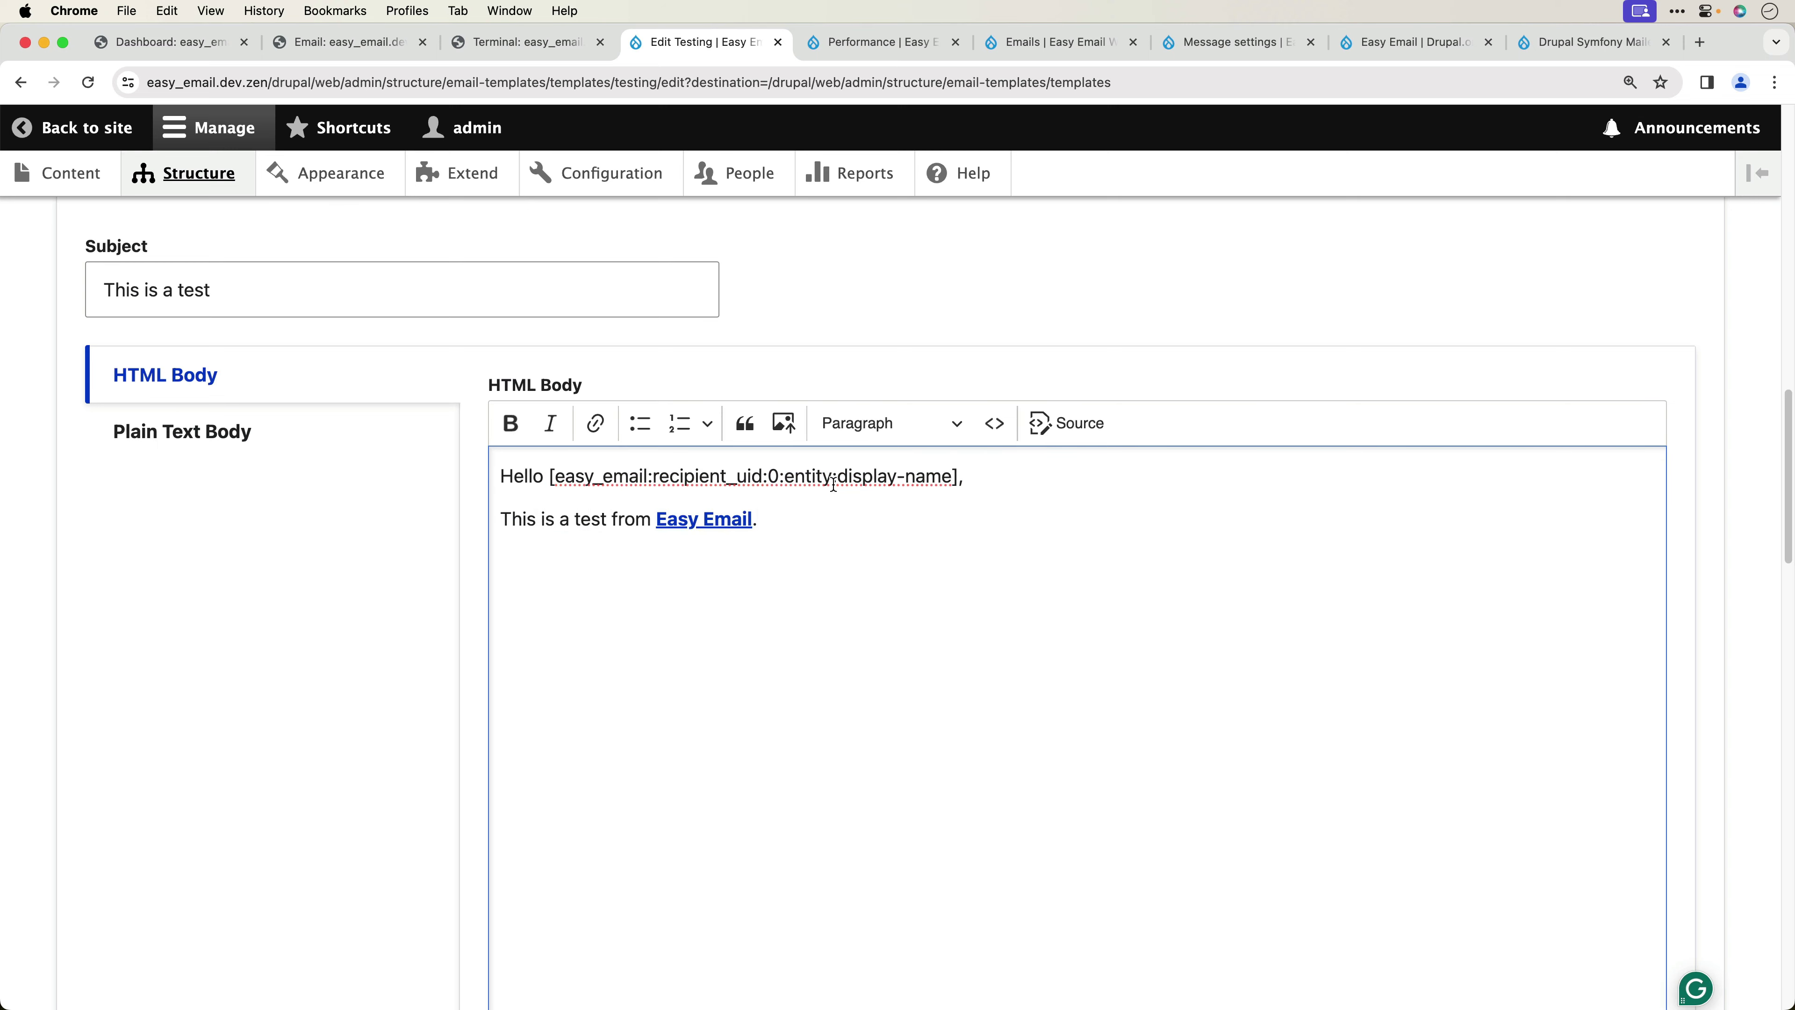
scroll(347, 694, "down", 15)
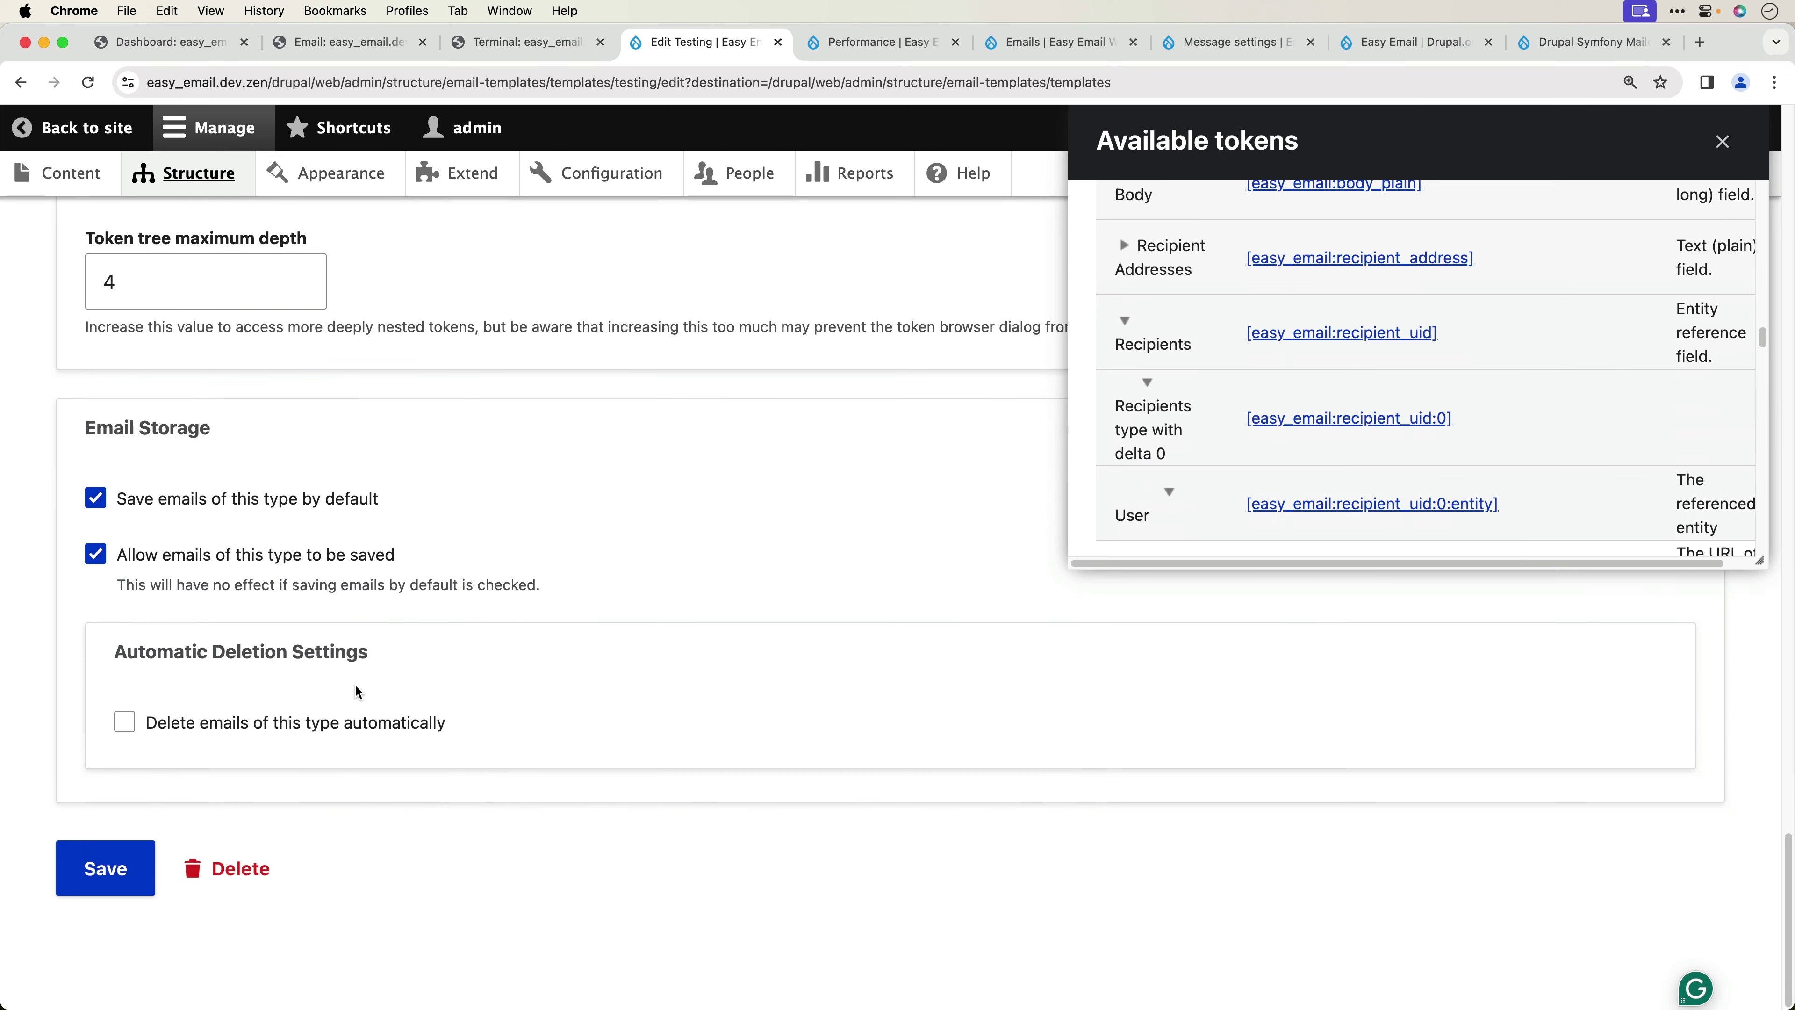
left_click(131, 868)
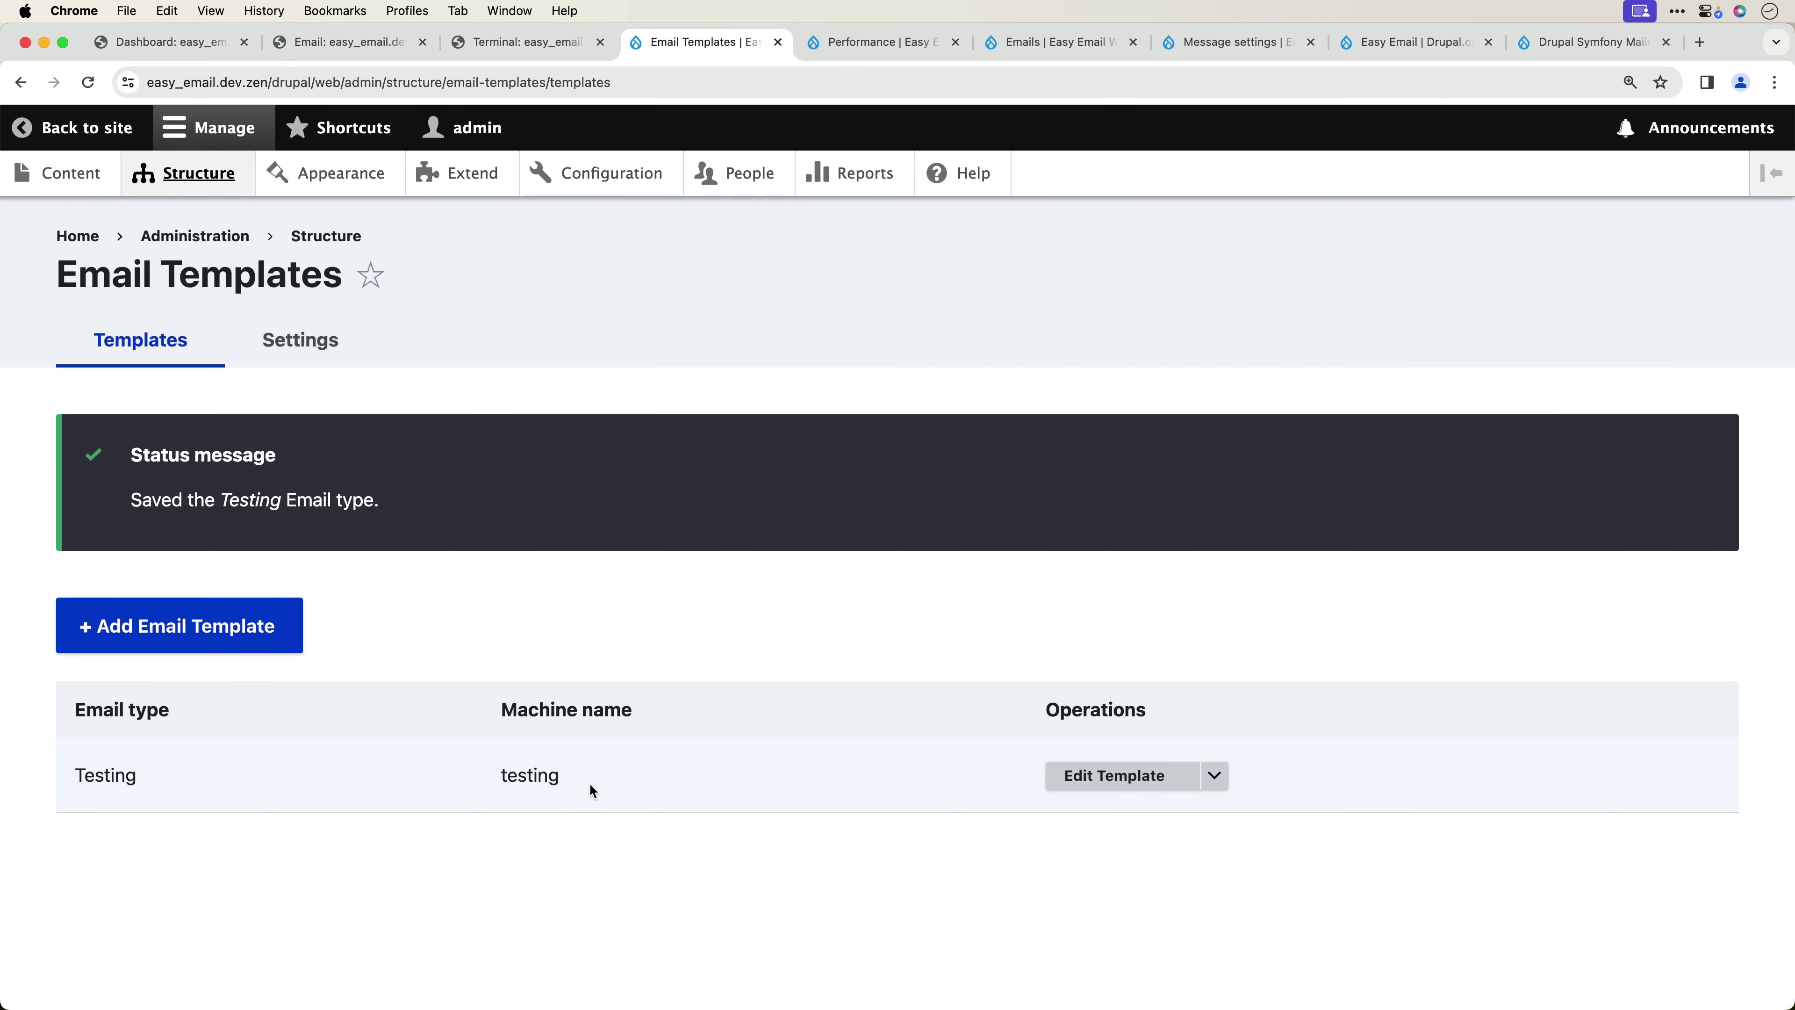
- Open the Testing template's preview and choose the user account with ID 2 as the recipient
left_click(1215, 775)
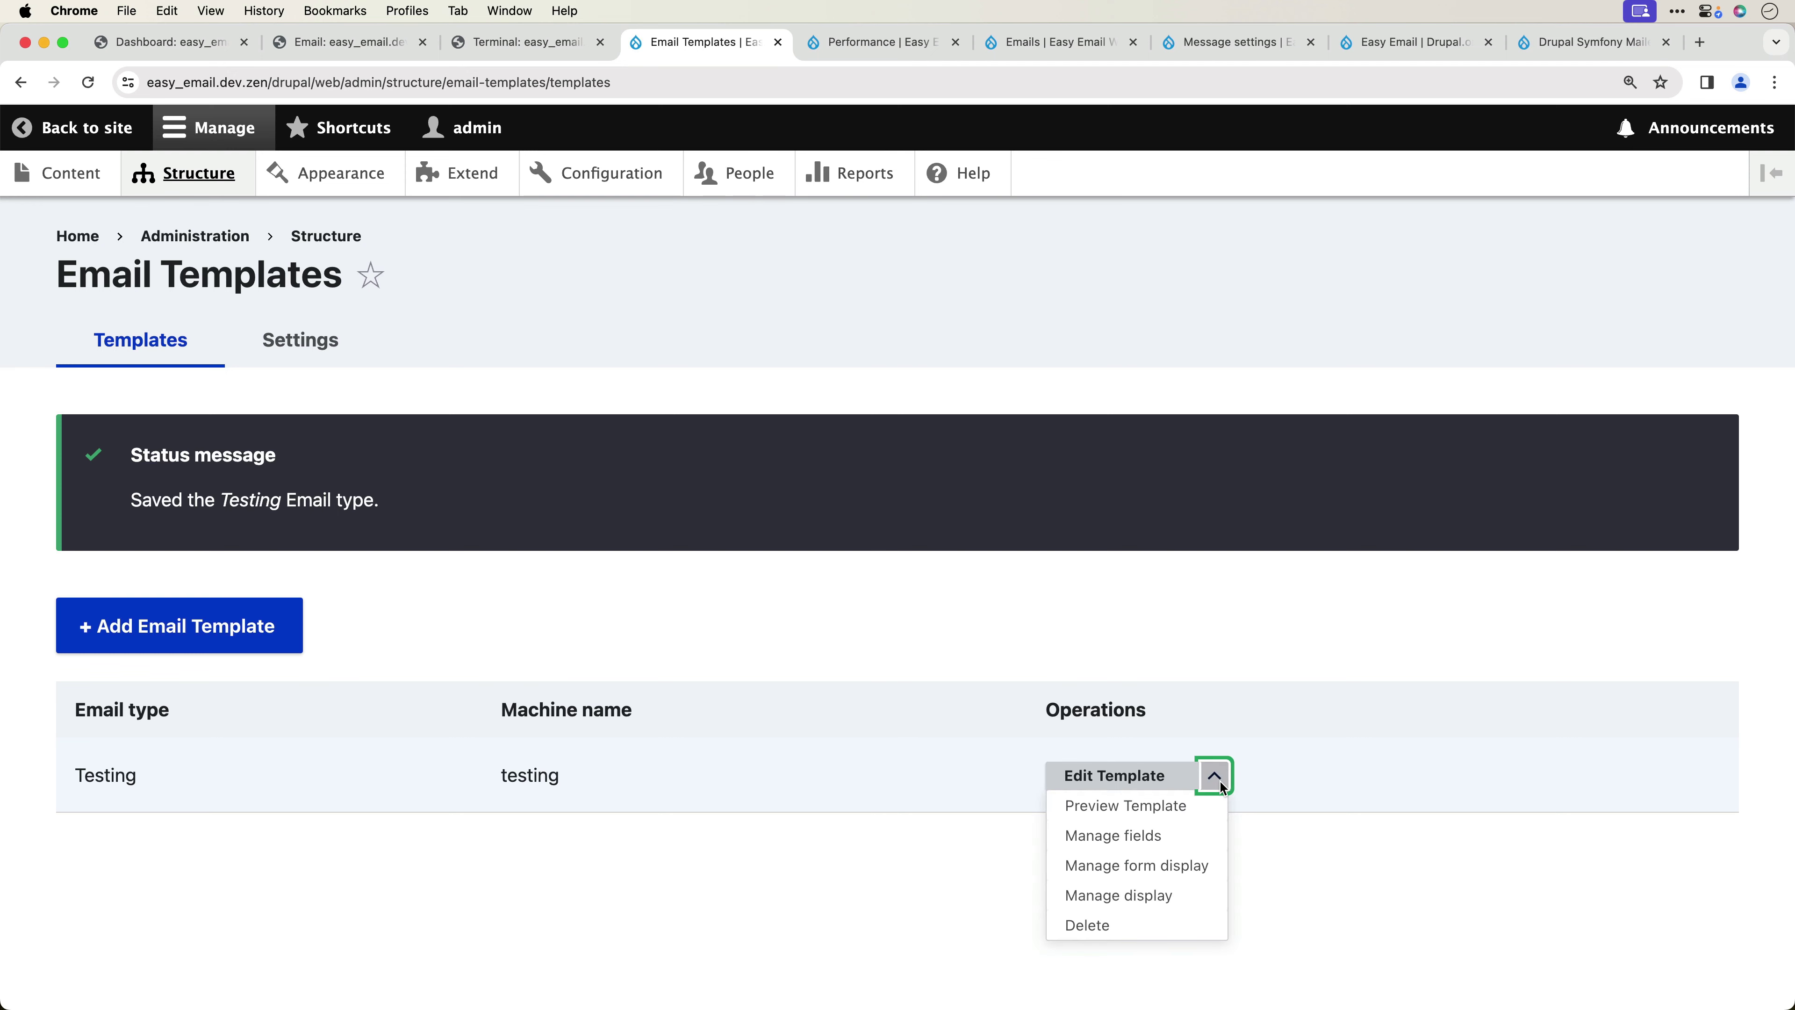
left_click(1084, 819)
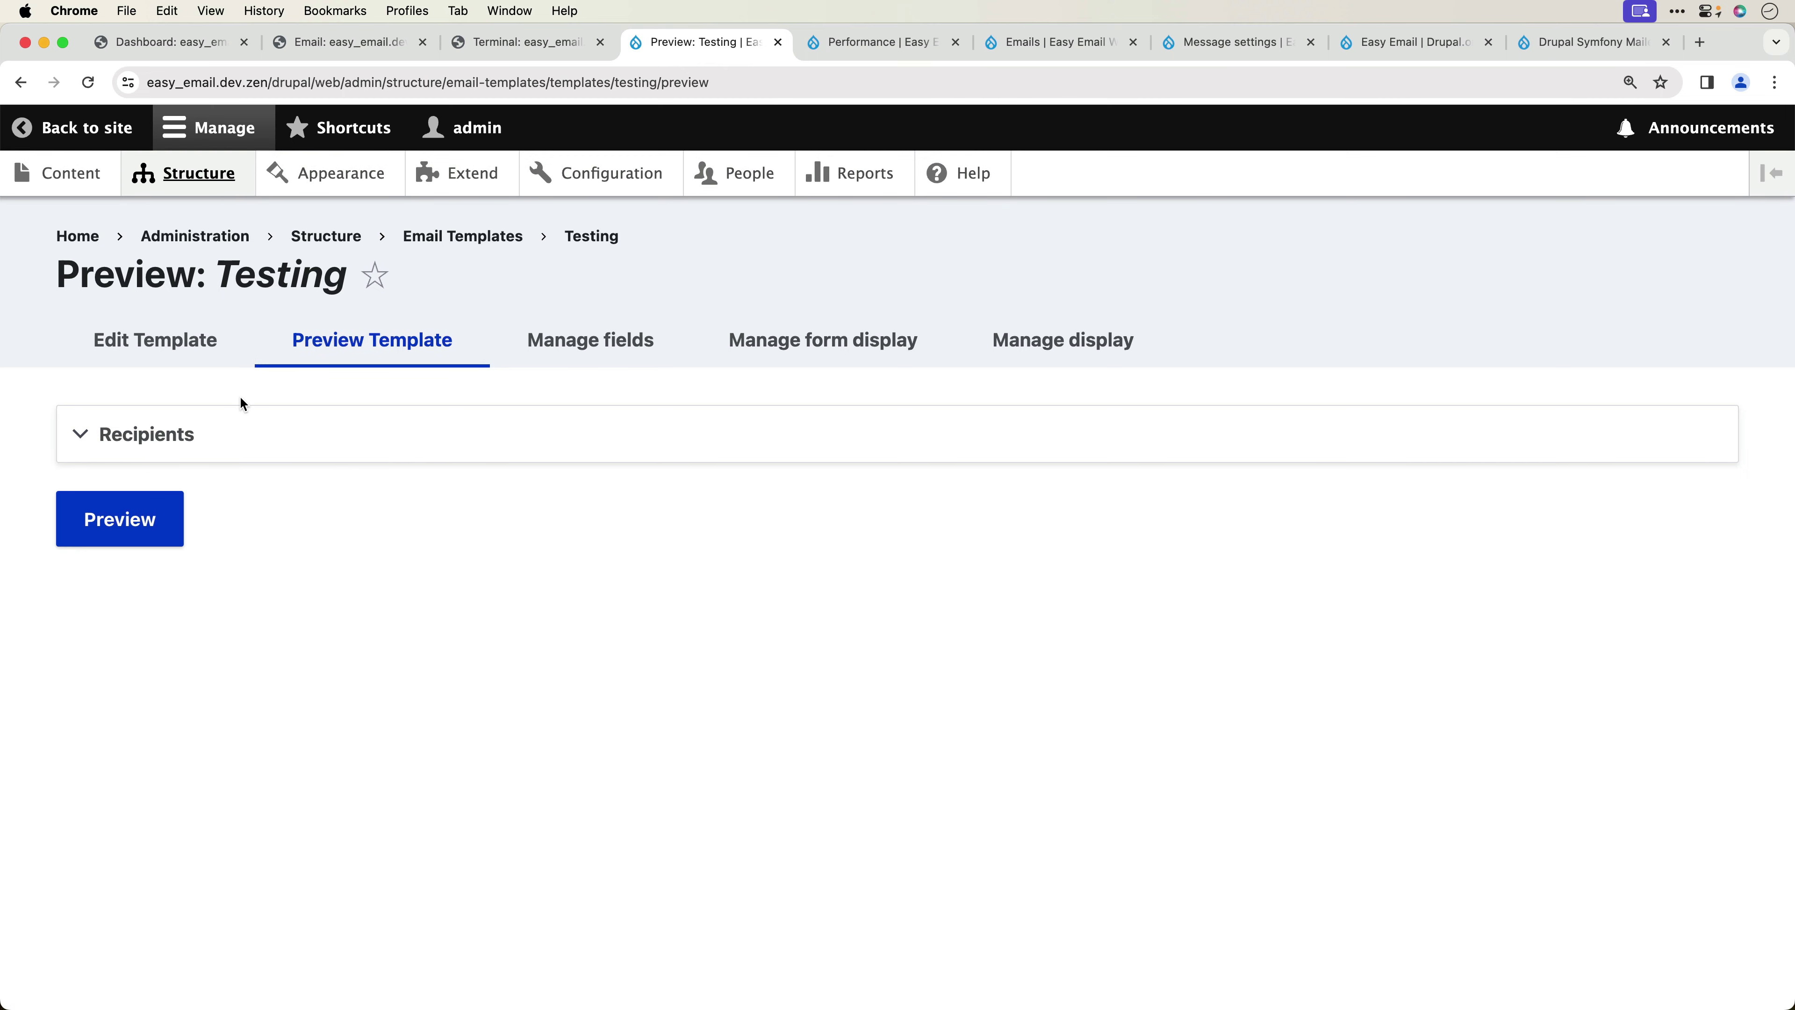
left_click(188, 436)
left_click(282, 607)
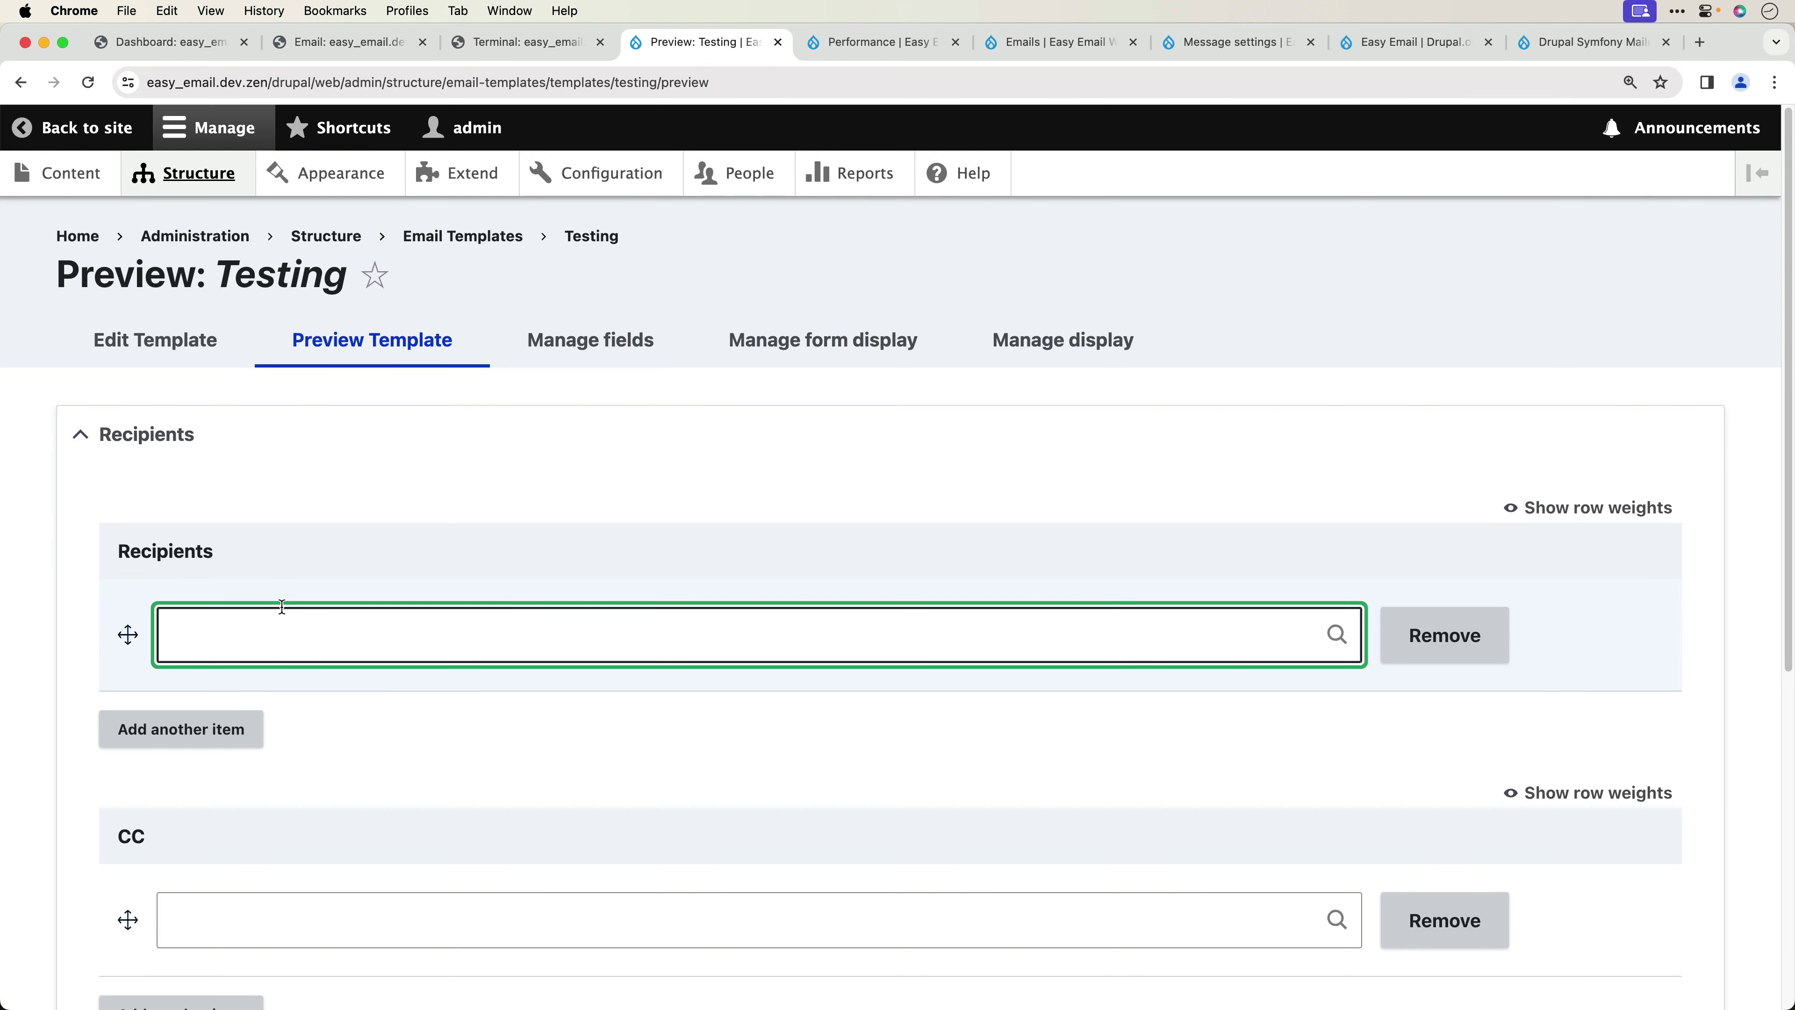
type("jan")
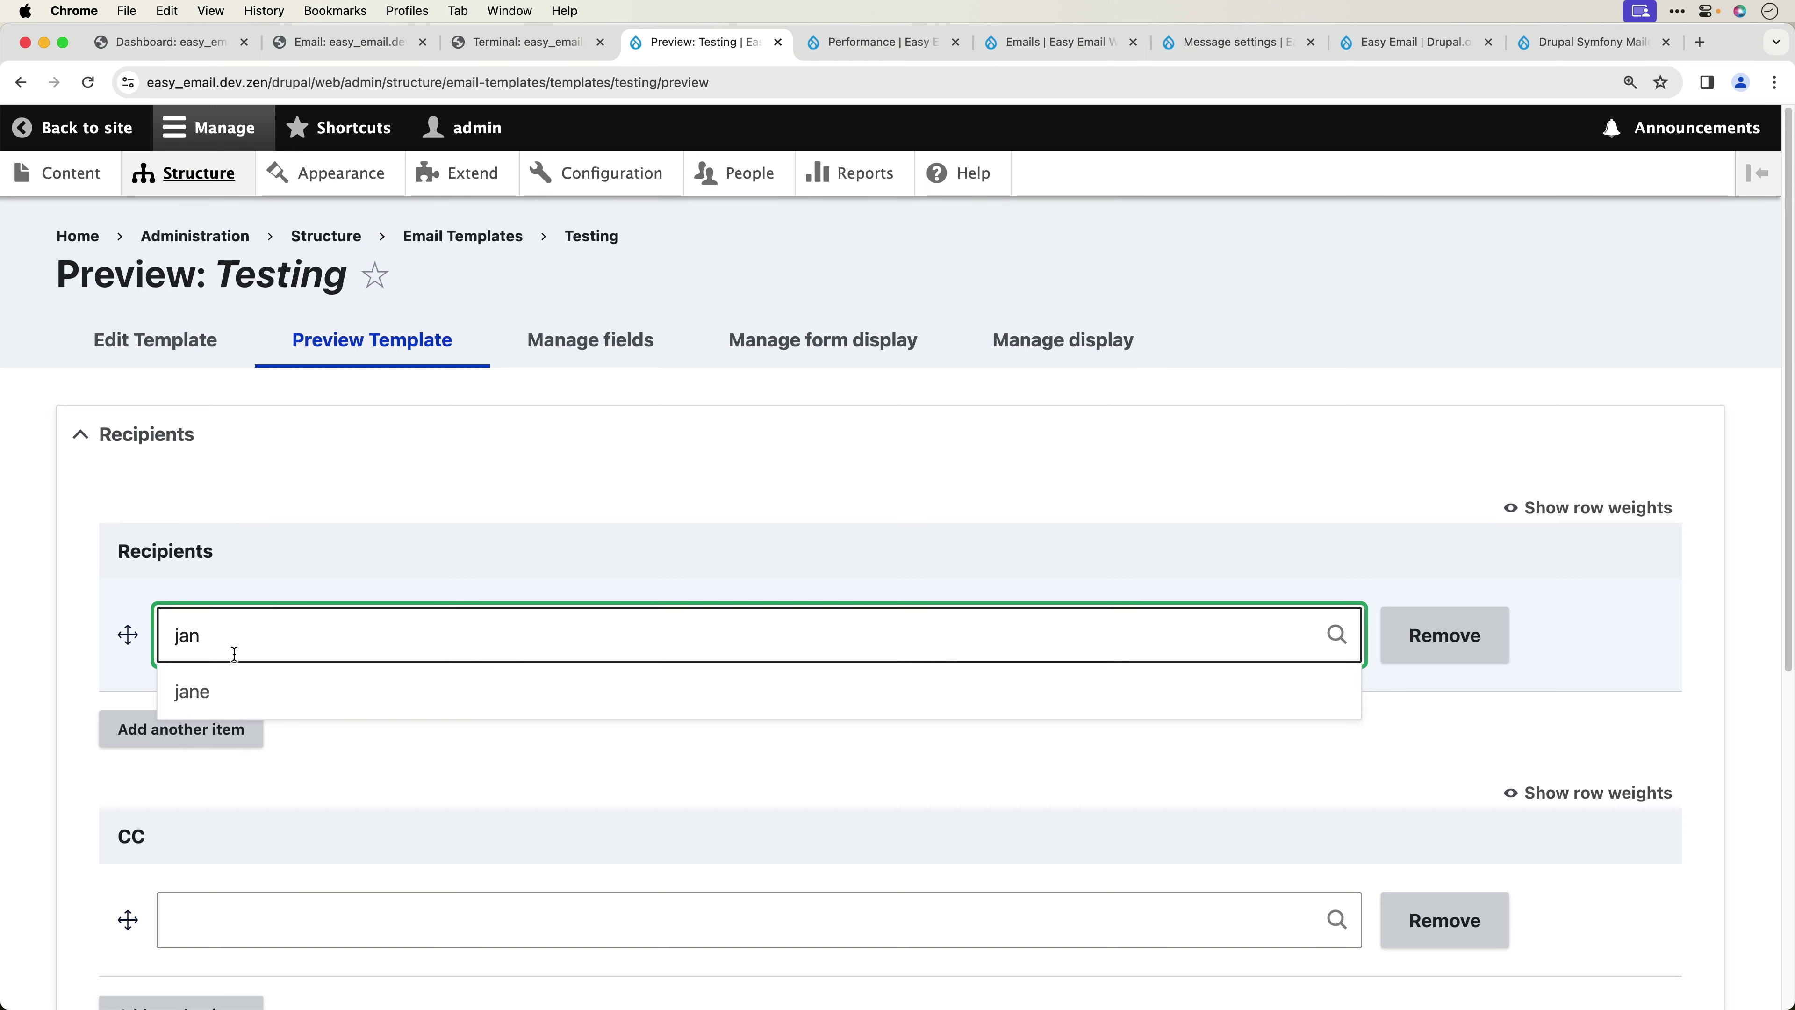
left_click(205, 691)
scroll(242, 516, "down", 3)
scroll(242, 516, "down", 5)
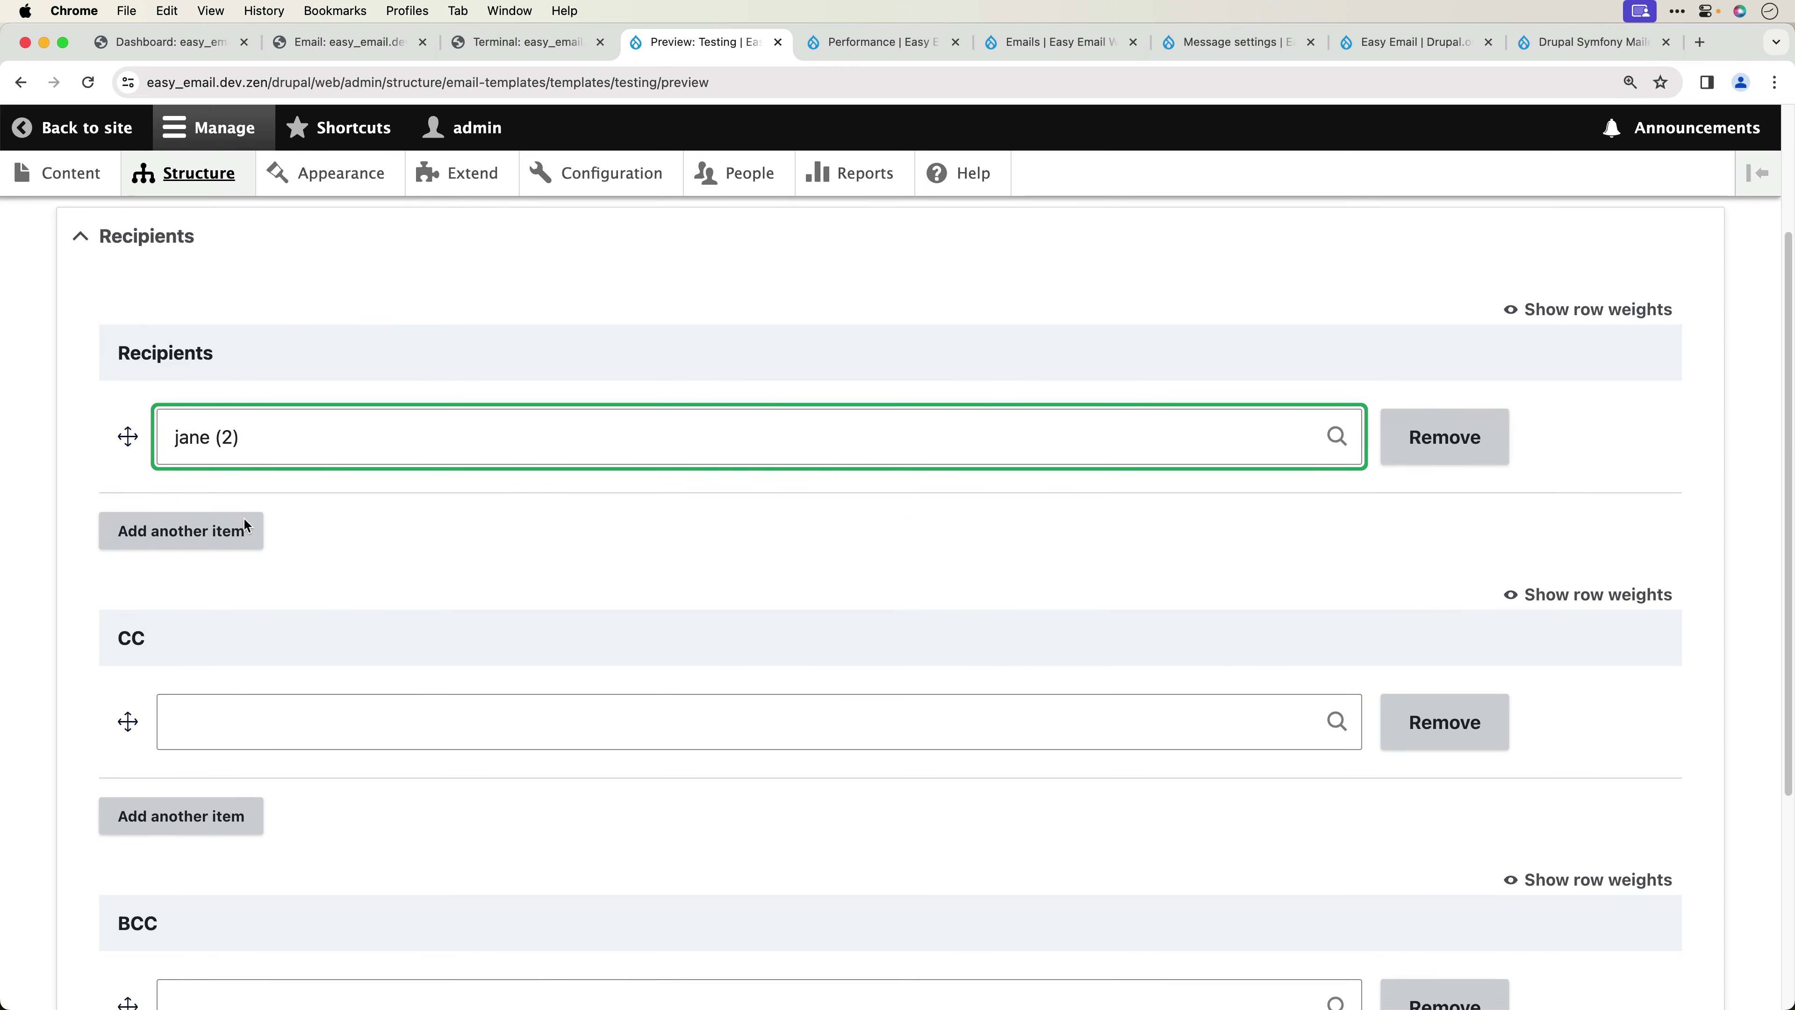
scroll(239, 517, "up", 10)
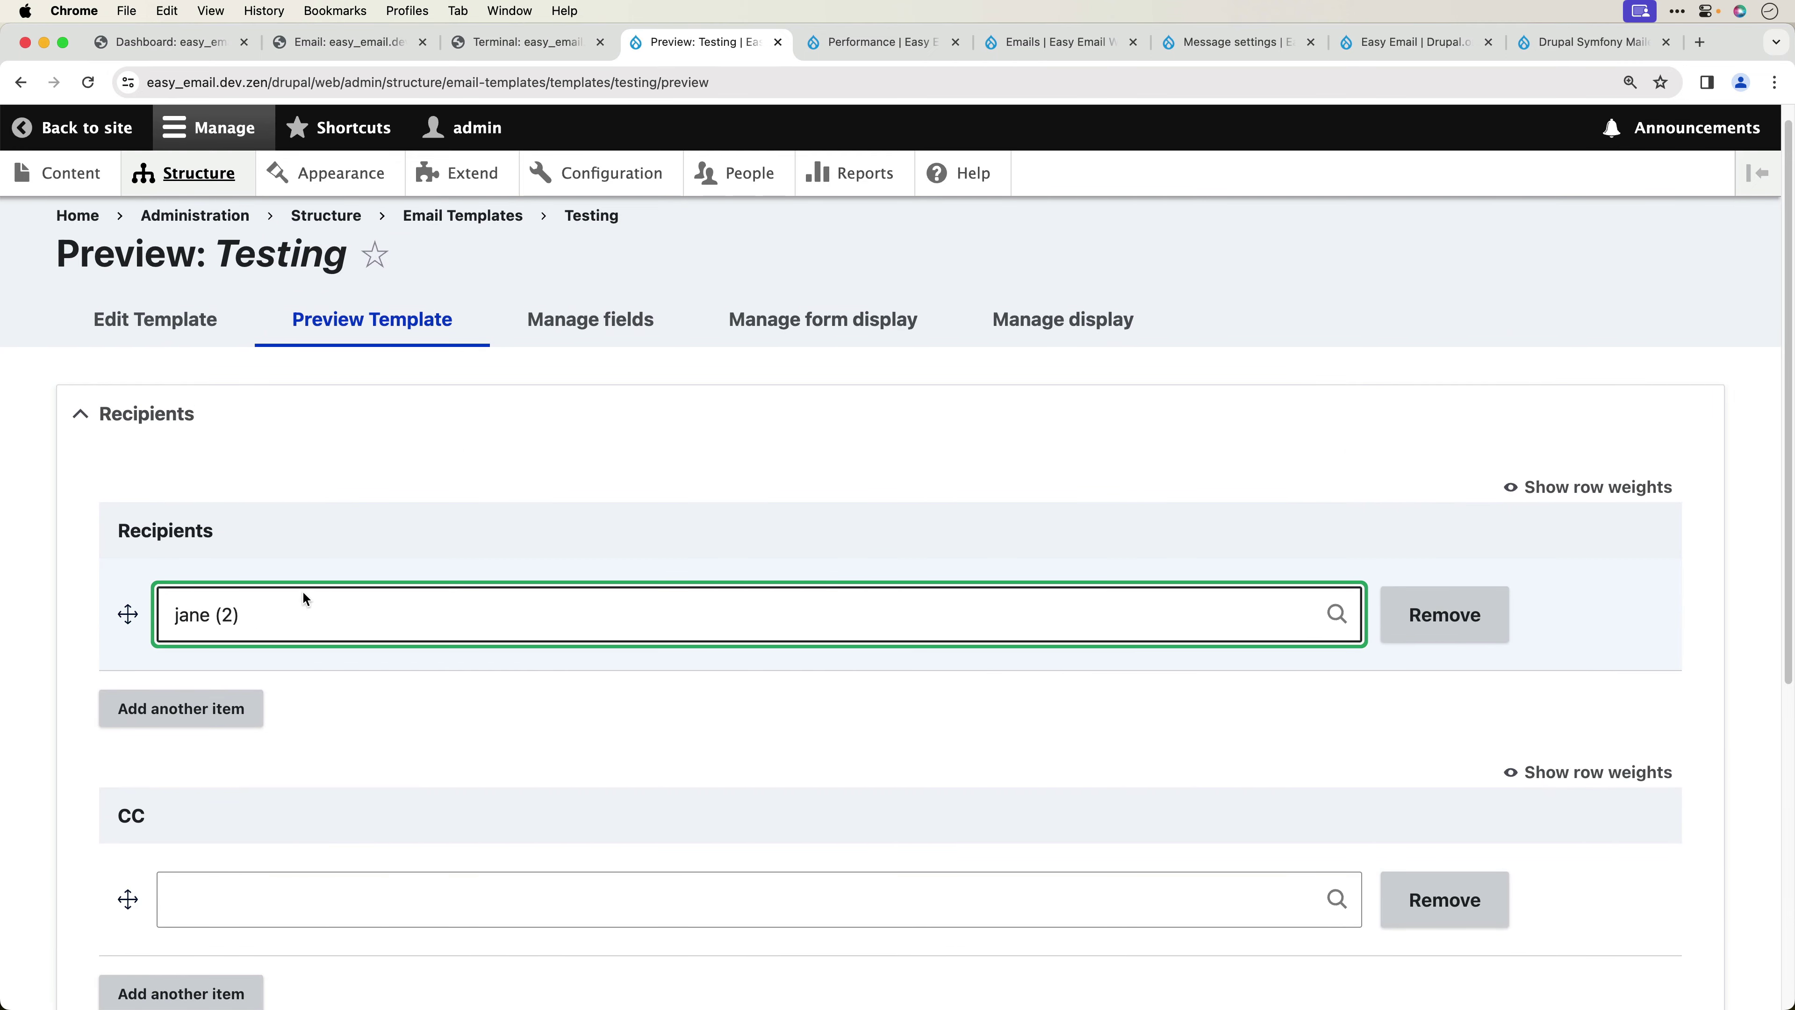
- Generate the Testing template's preview for the chosen recipient and check the greeting in the HTML body
scroll(290, 629, "down", 8)
left_click(173, 859)
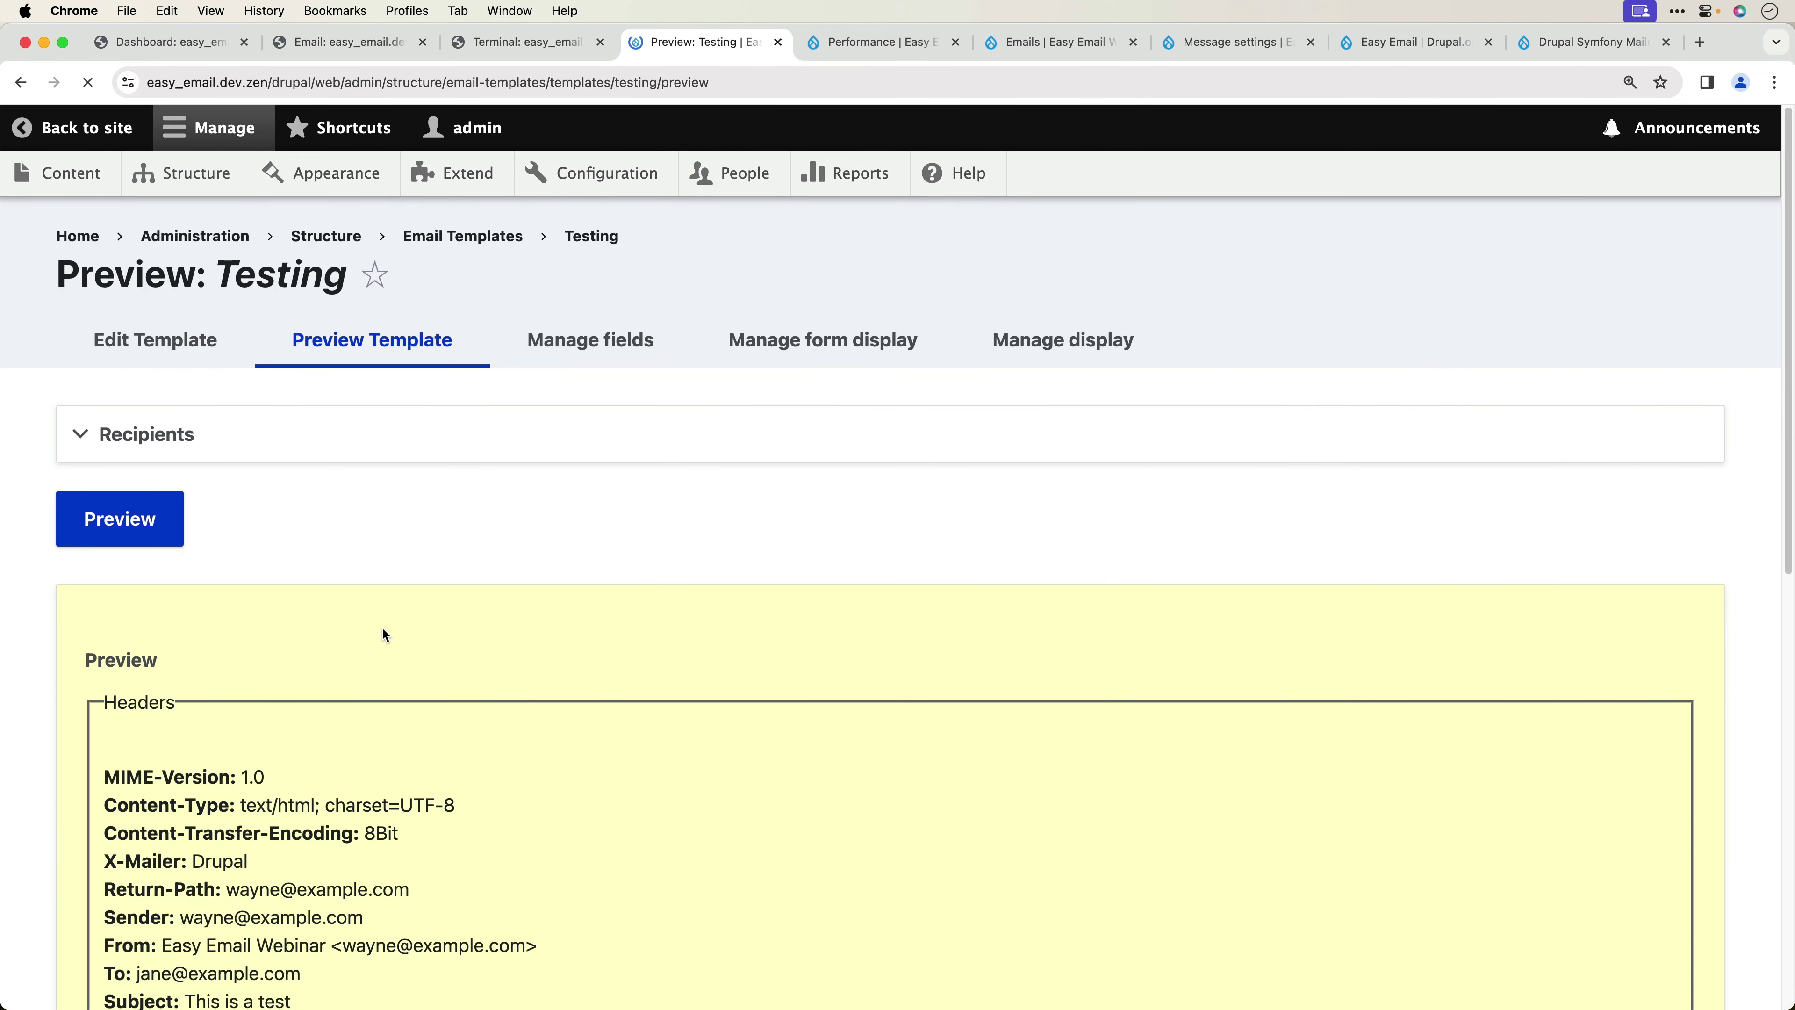
scroll(42, 704, "down", 10)
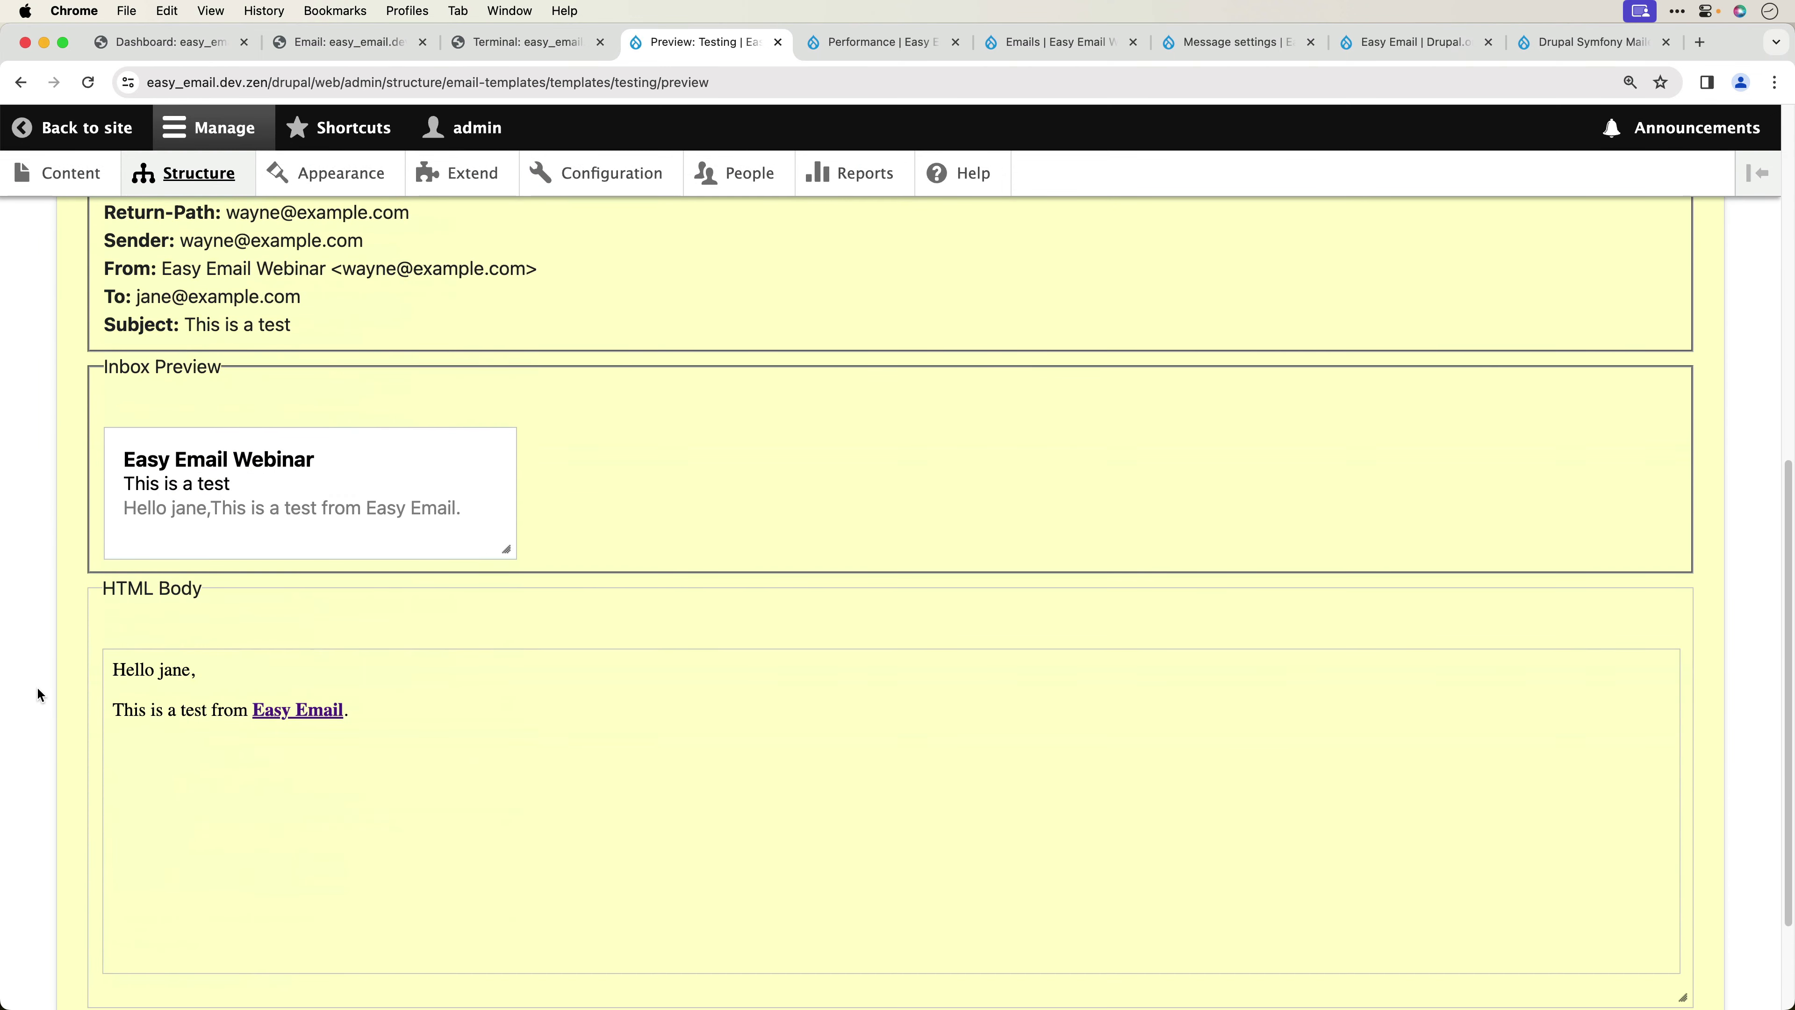
scroll(37, 686, "down", 2)
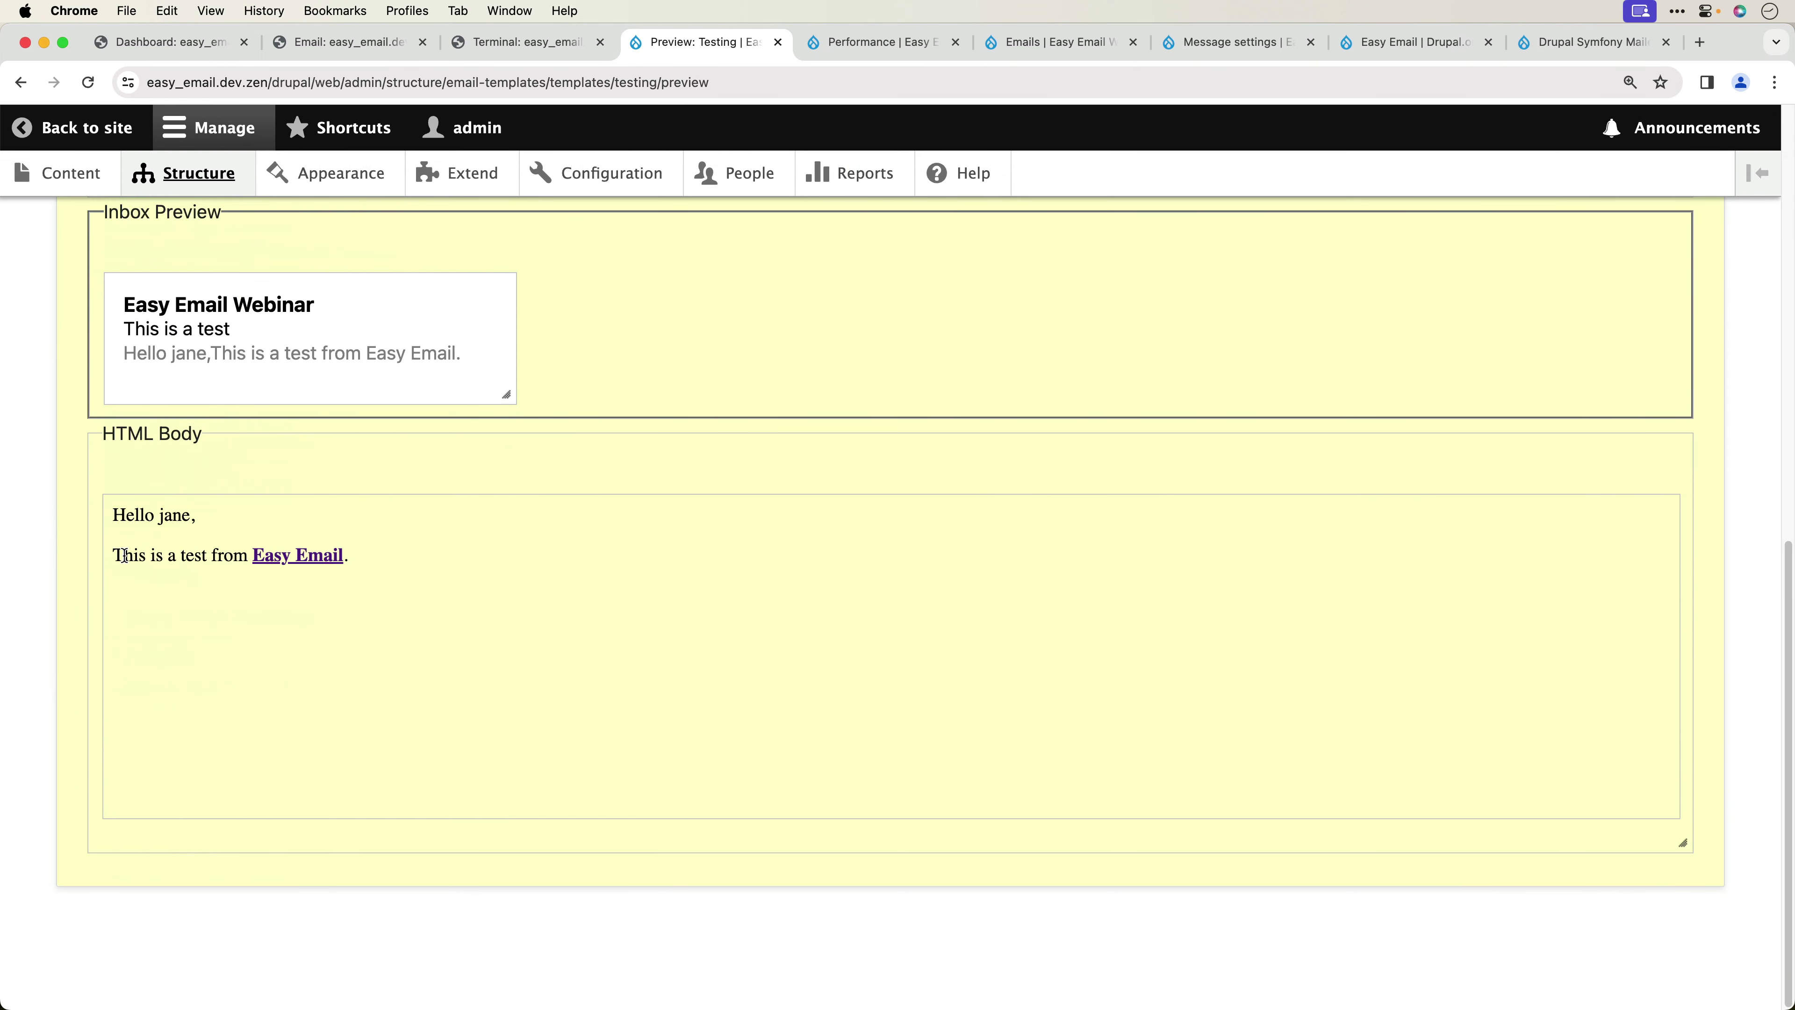
left_click_drag(114, 514, 219, 518)
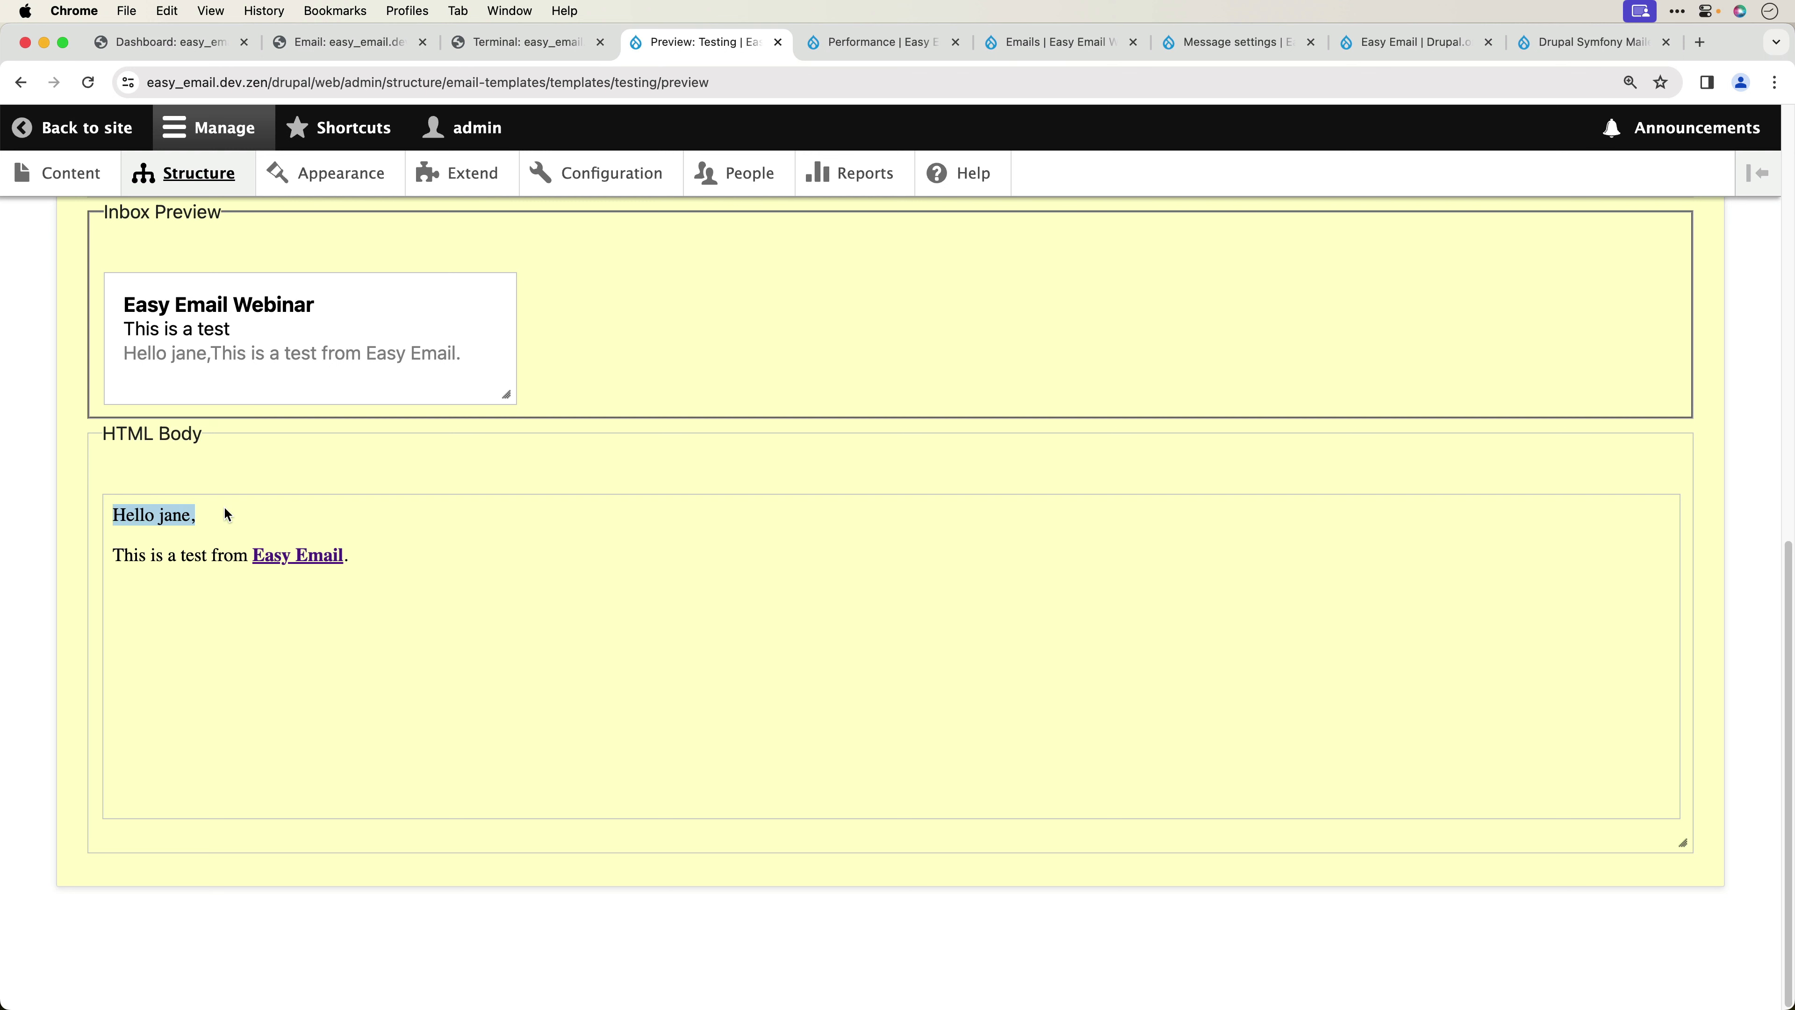
left_click(272, 639)
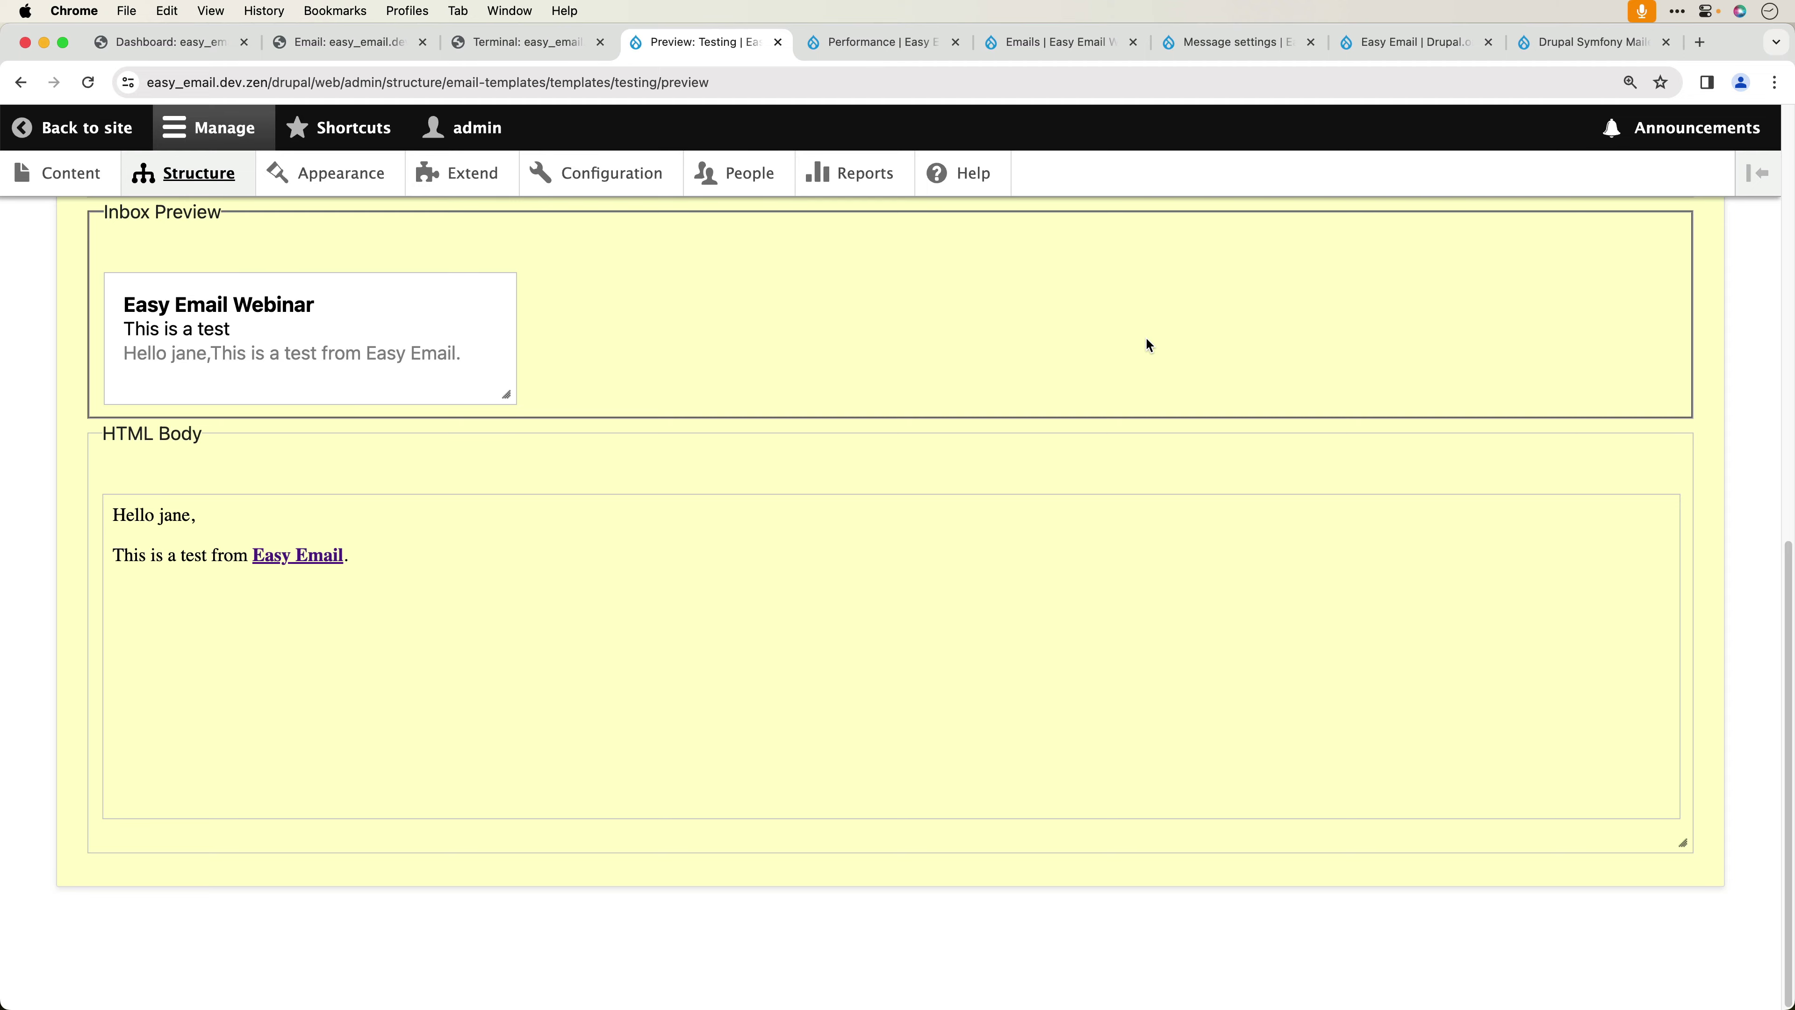
- Return to editing the Testing template and review its recipient, sender and content fields
scroll(1070, 303, "up", 6)
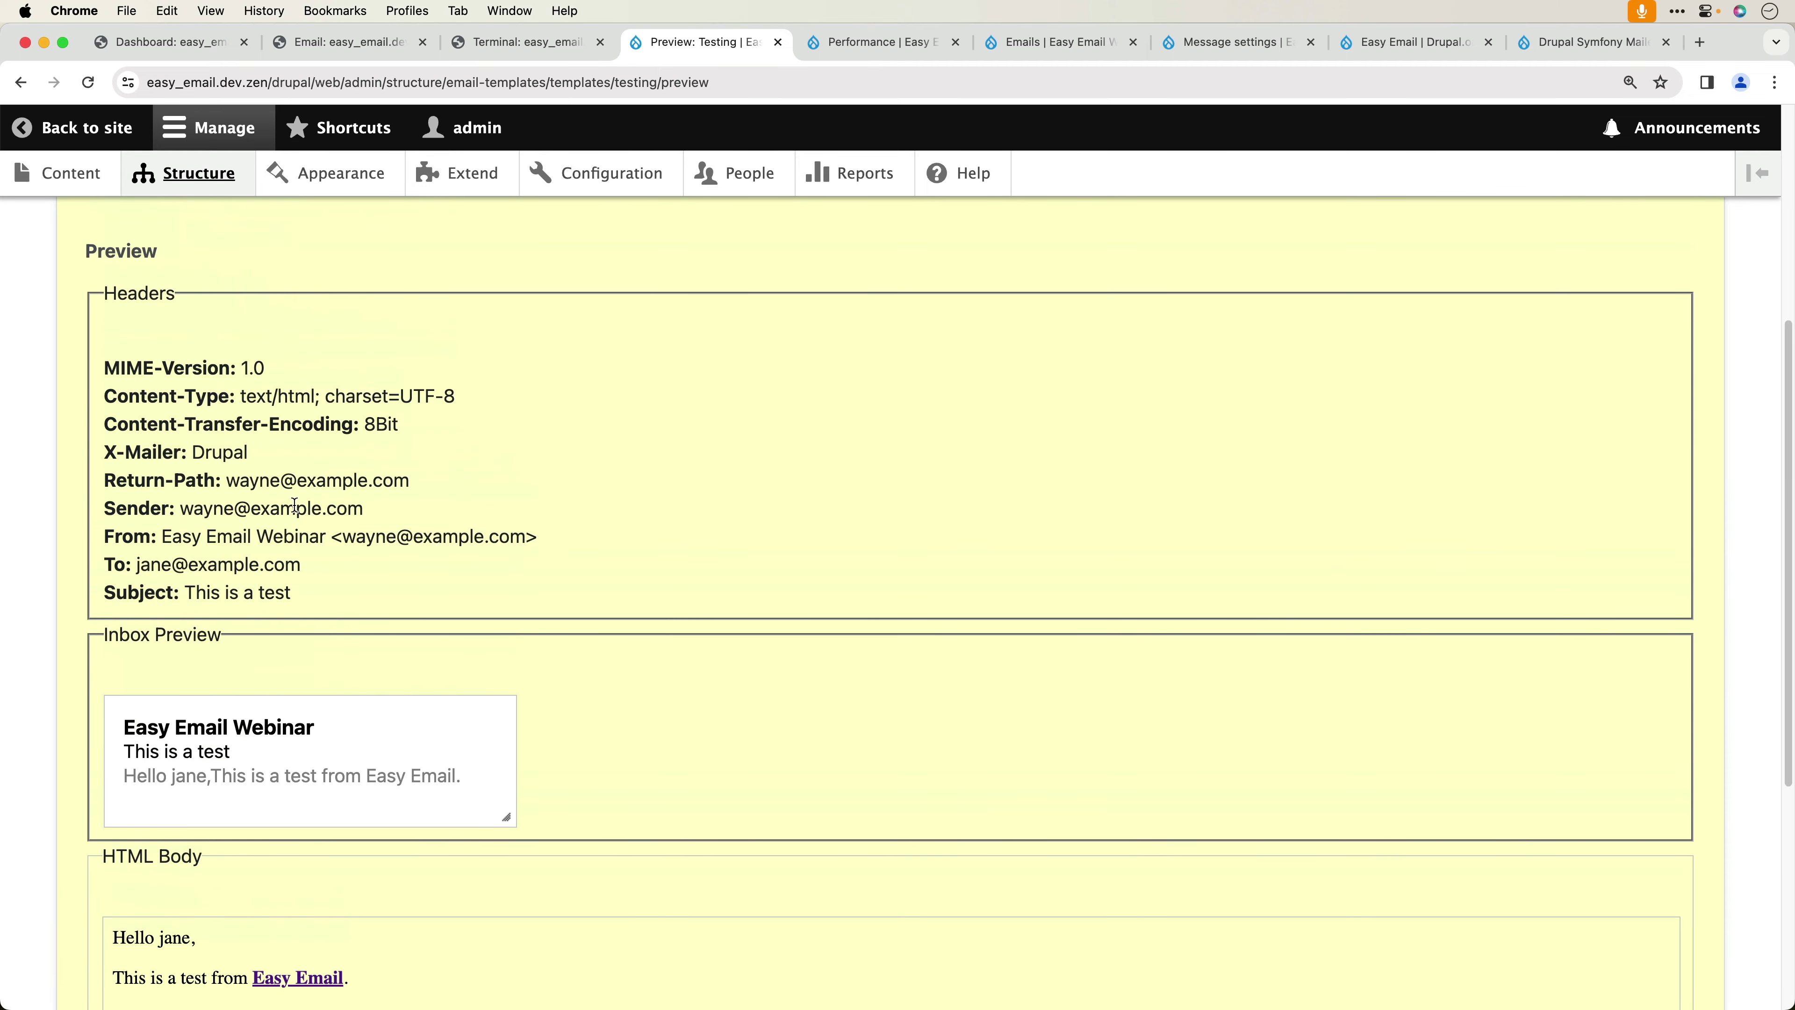
scroll(295, 506, "up", 5)
left_click(152, 338)
scroll(438, 751, "down", 8)
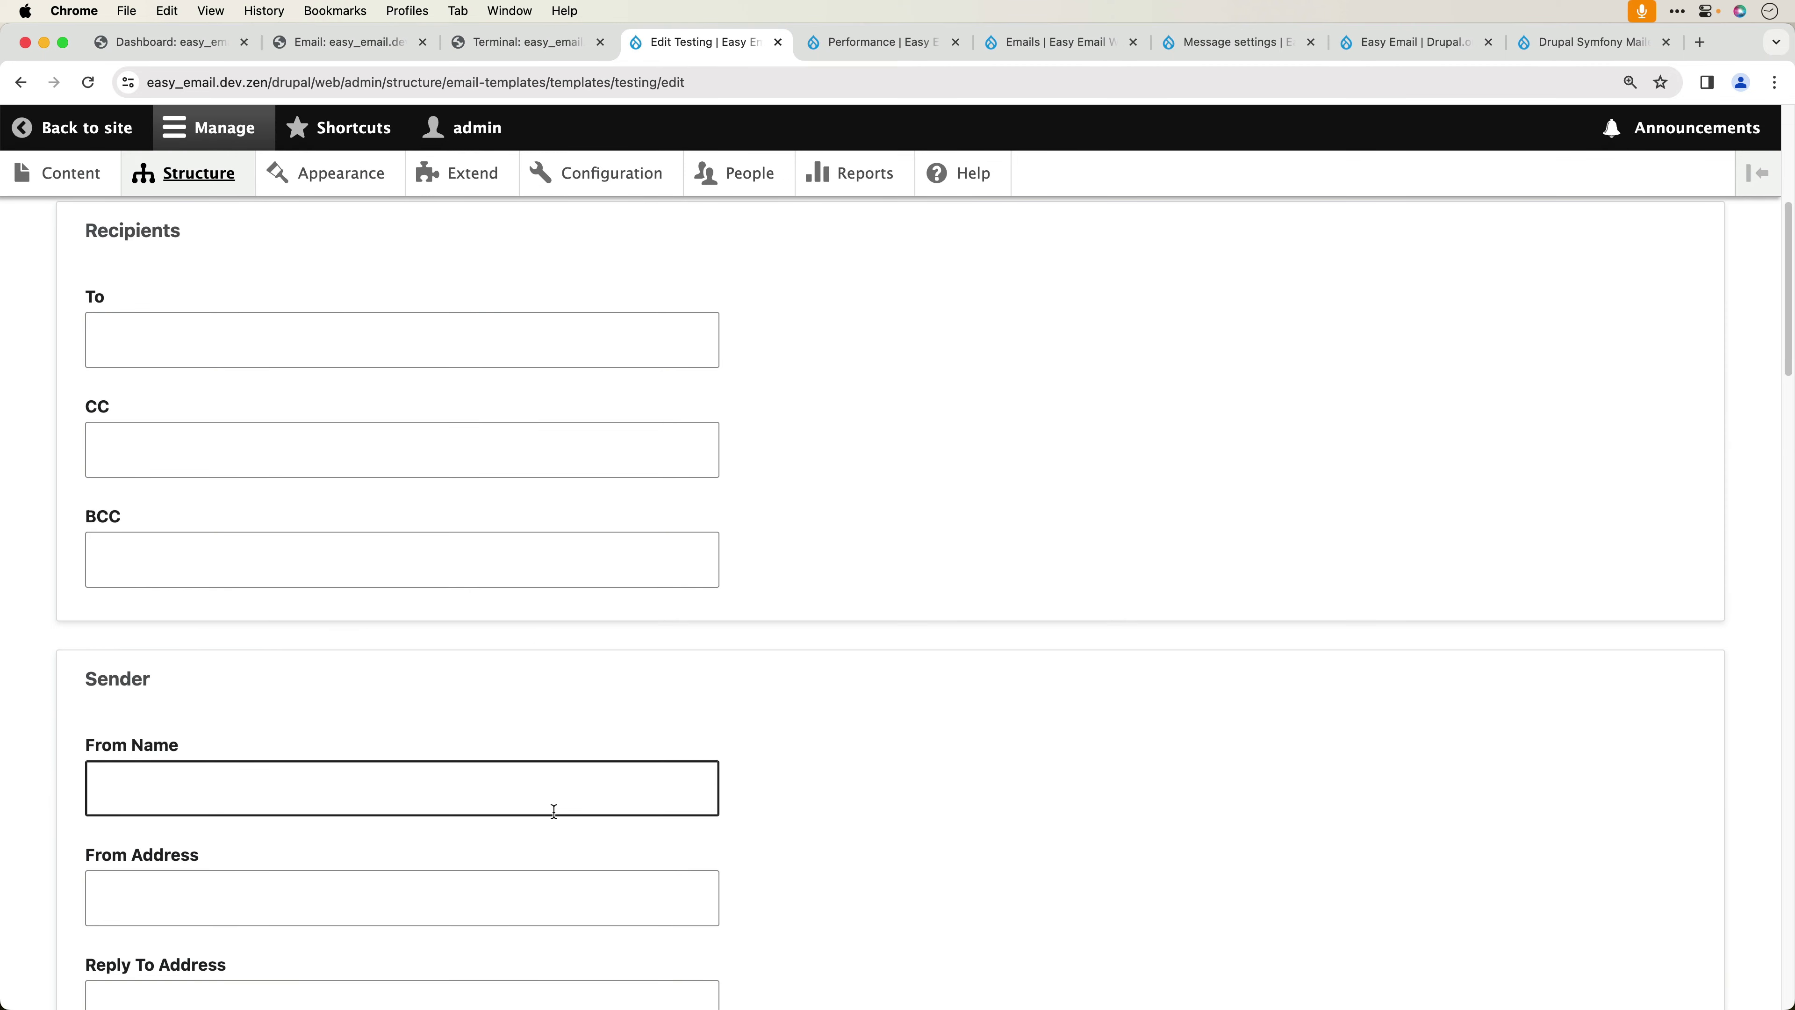
scroll(553, 811, "down", 7)
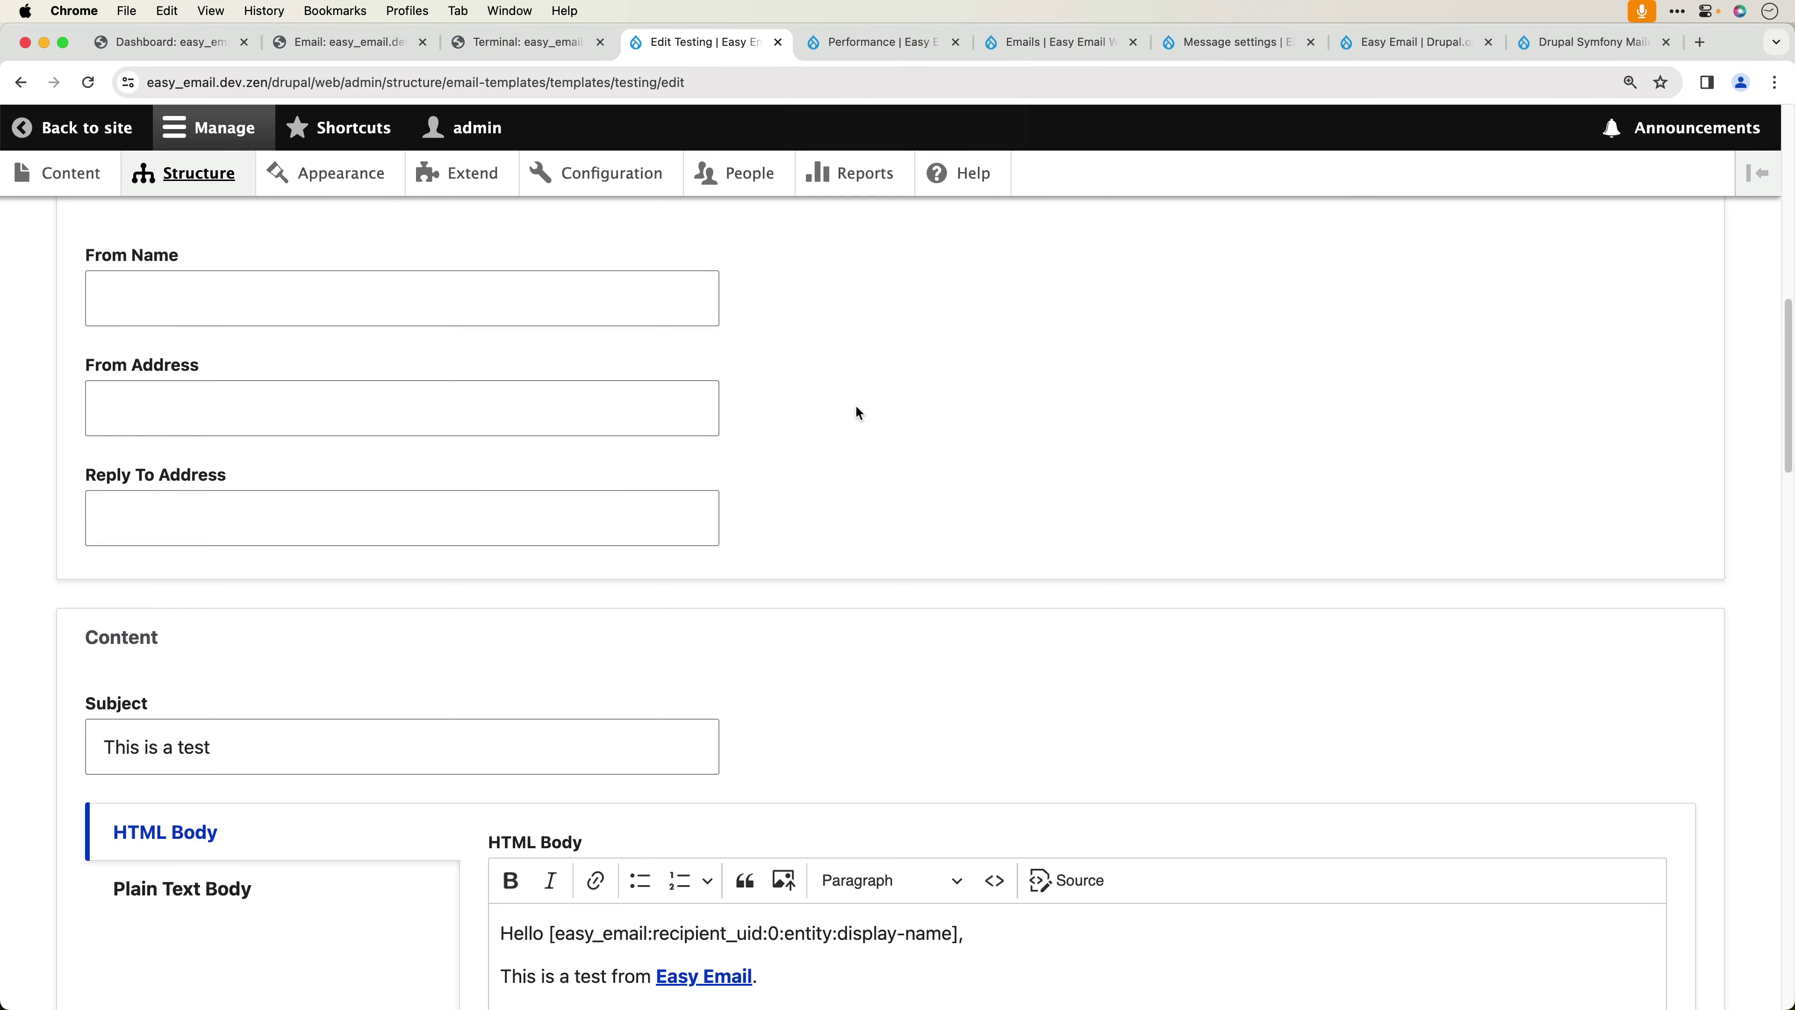
- Create a new email template labelled "Password Reset" from the Email Templates list
scroll(852, 403, "up", 10)
left_click(463, 236)
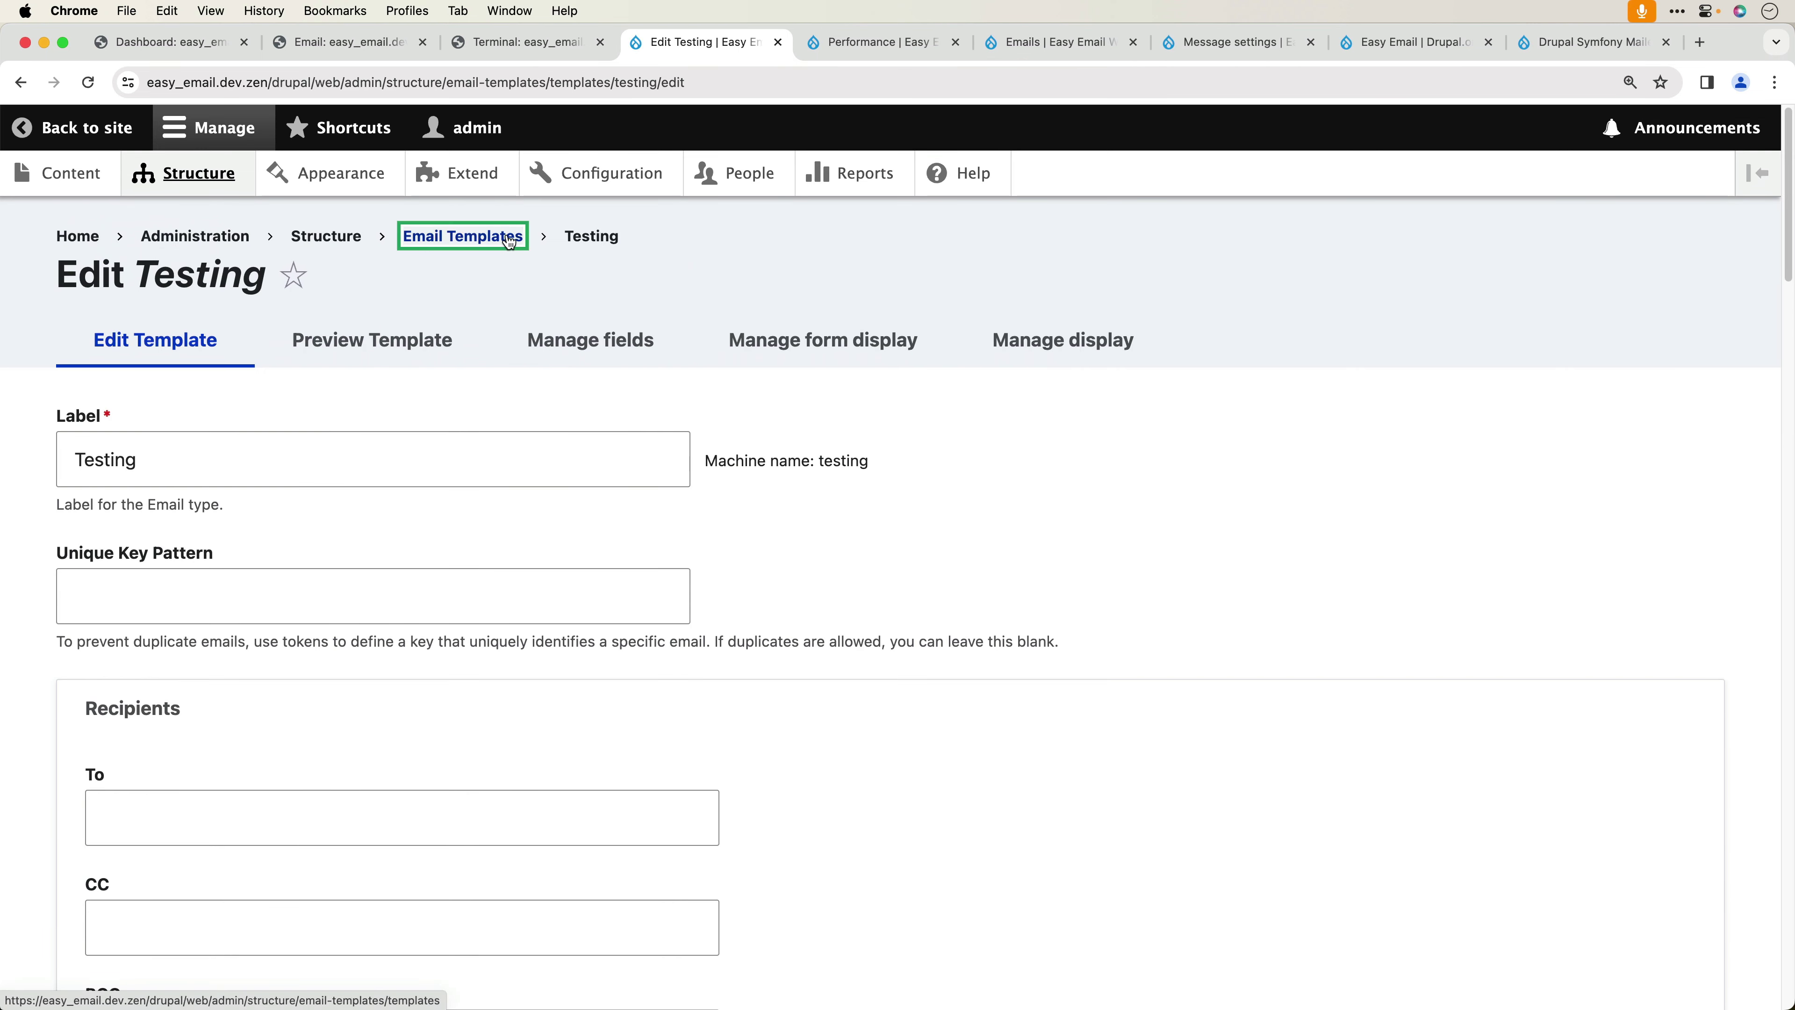
left_click(197, 451)
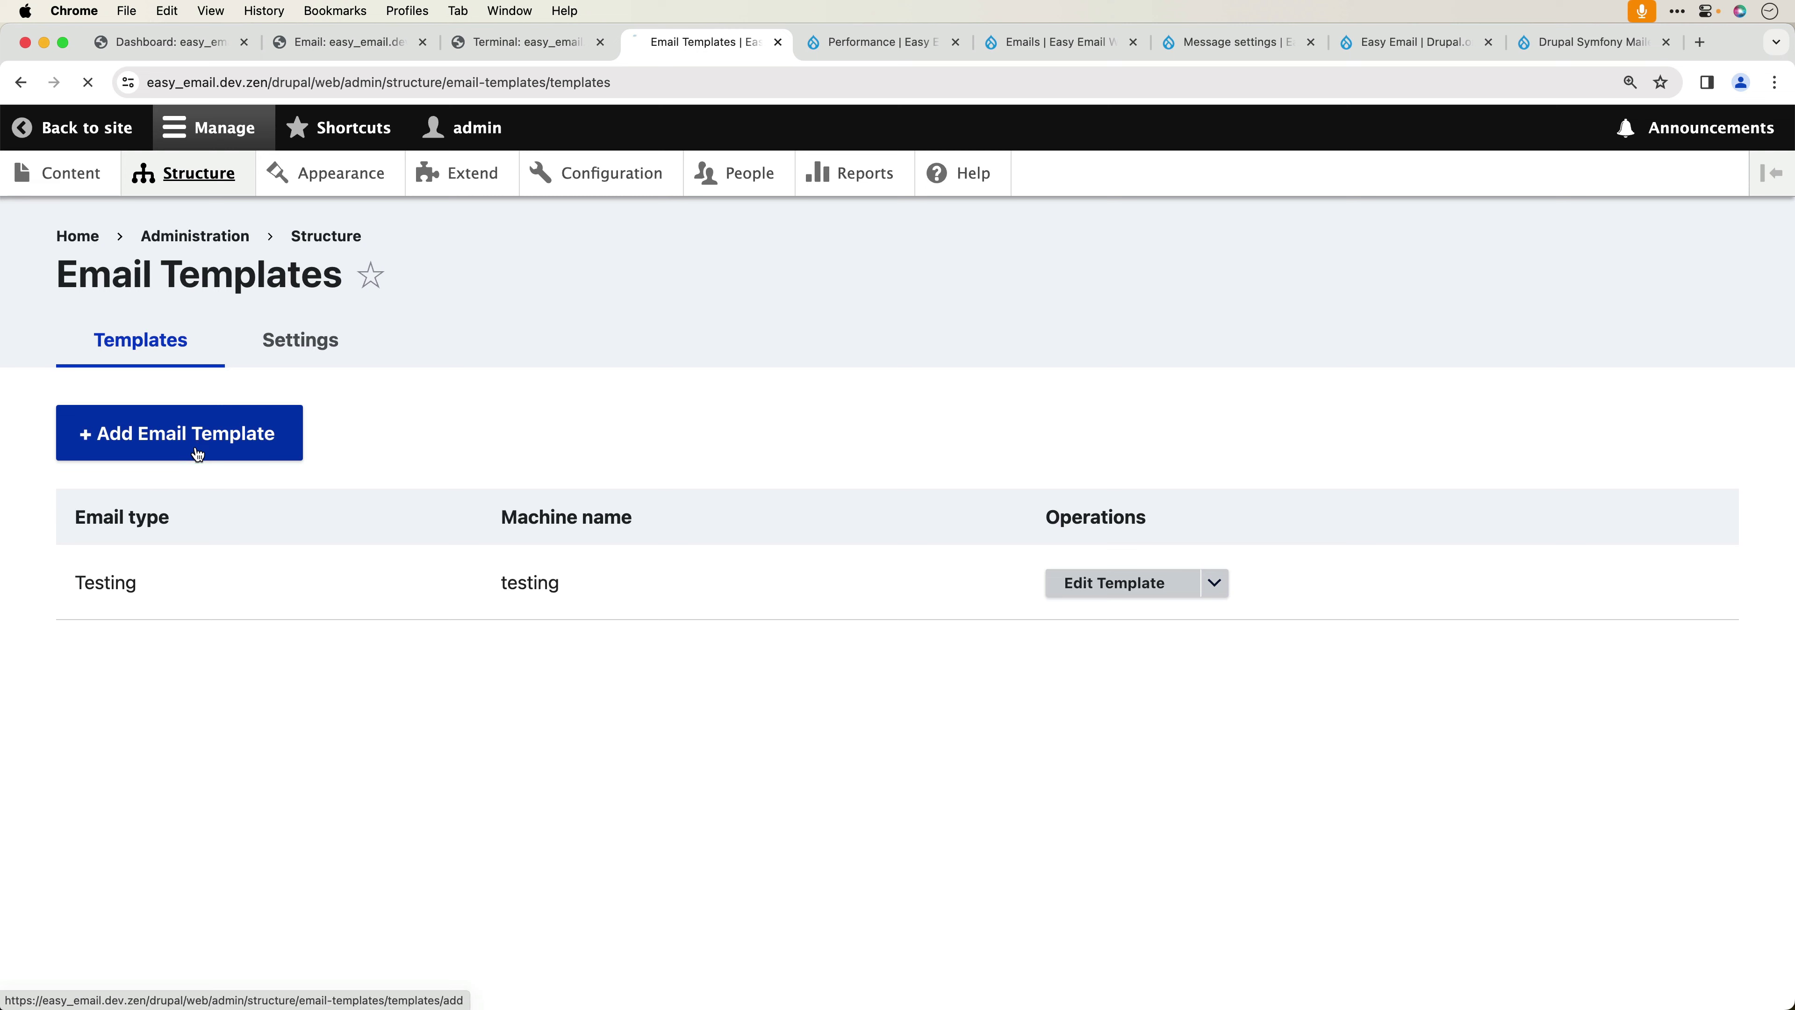
left_click(204, 437)
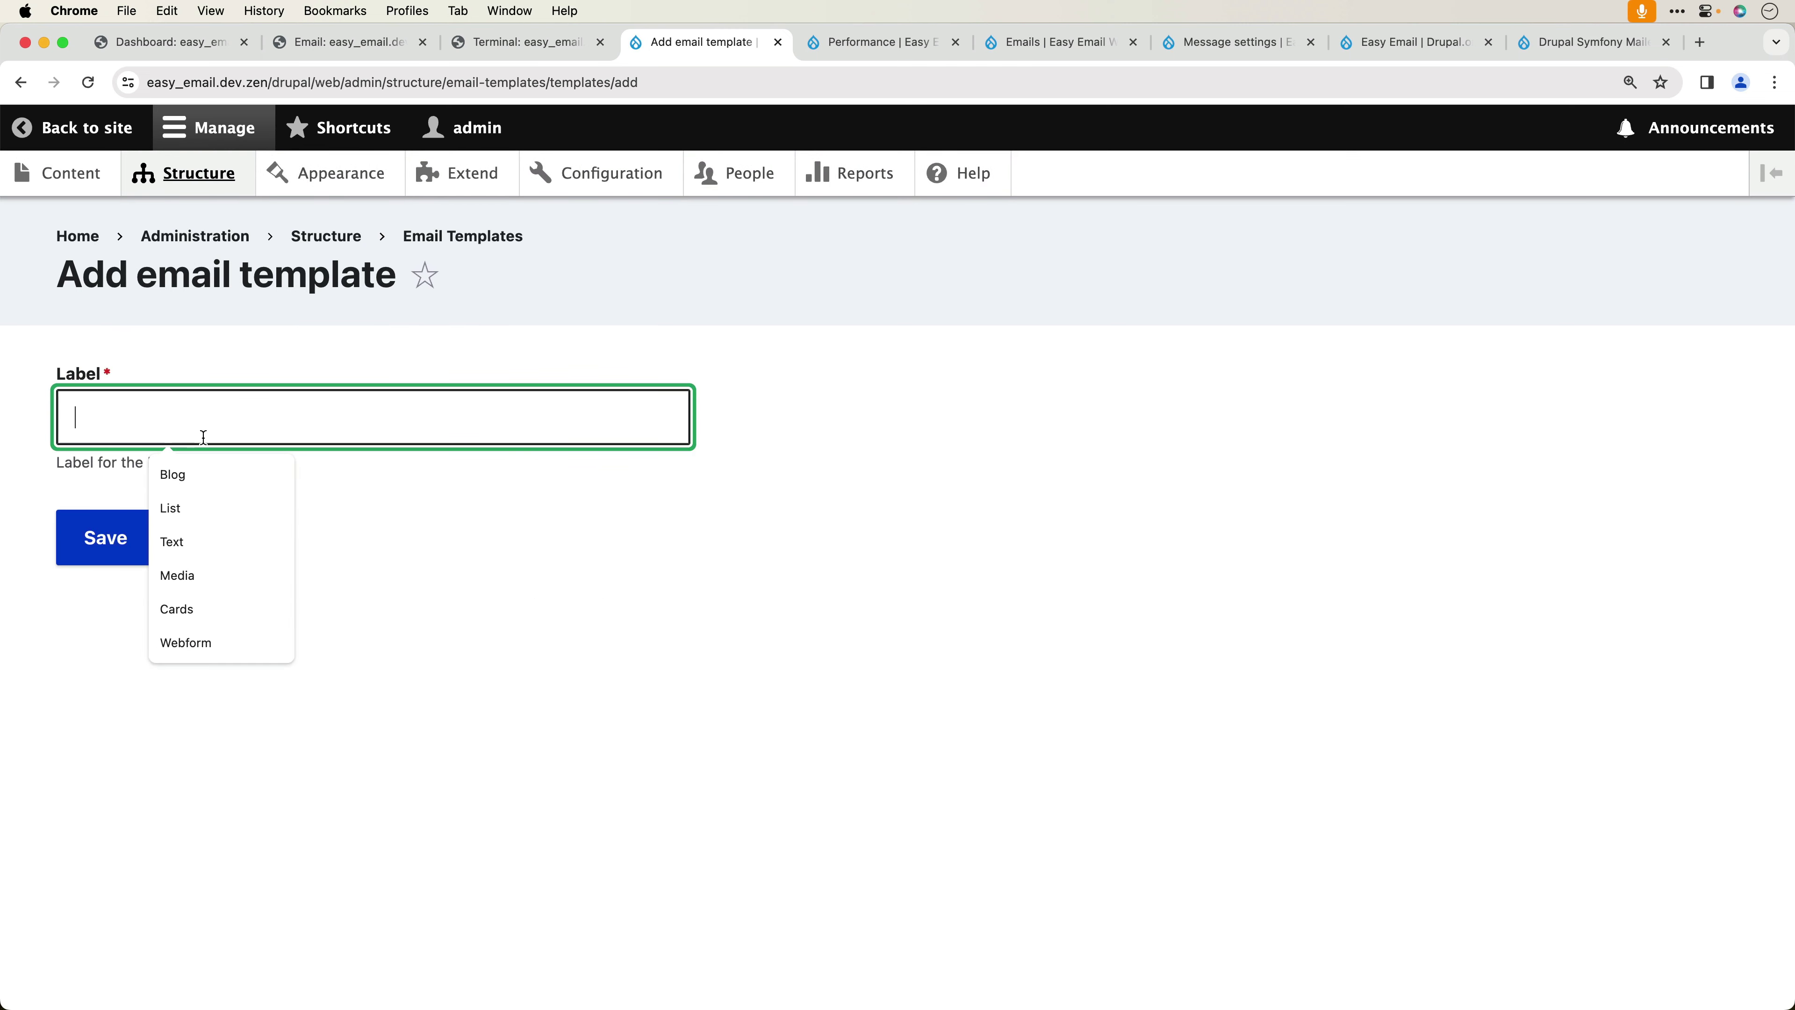
type("Passwor")
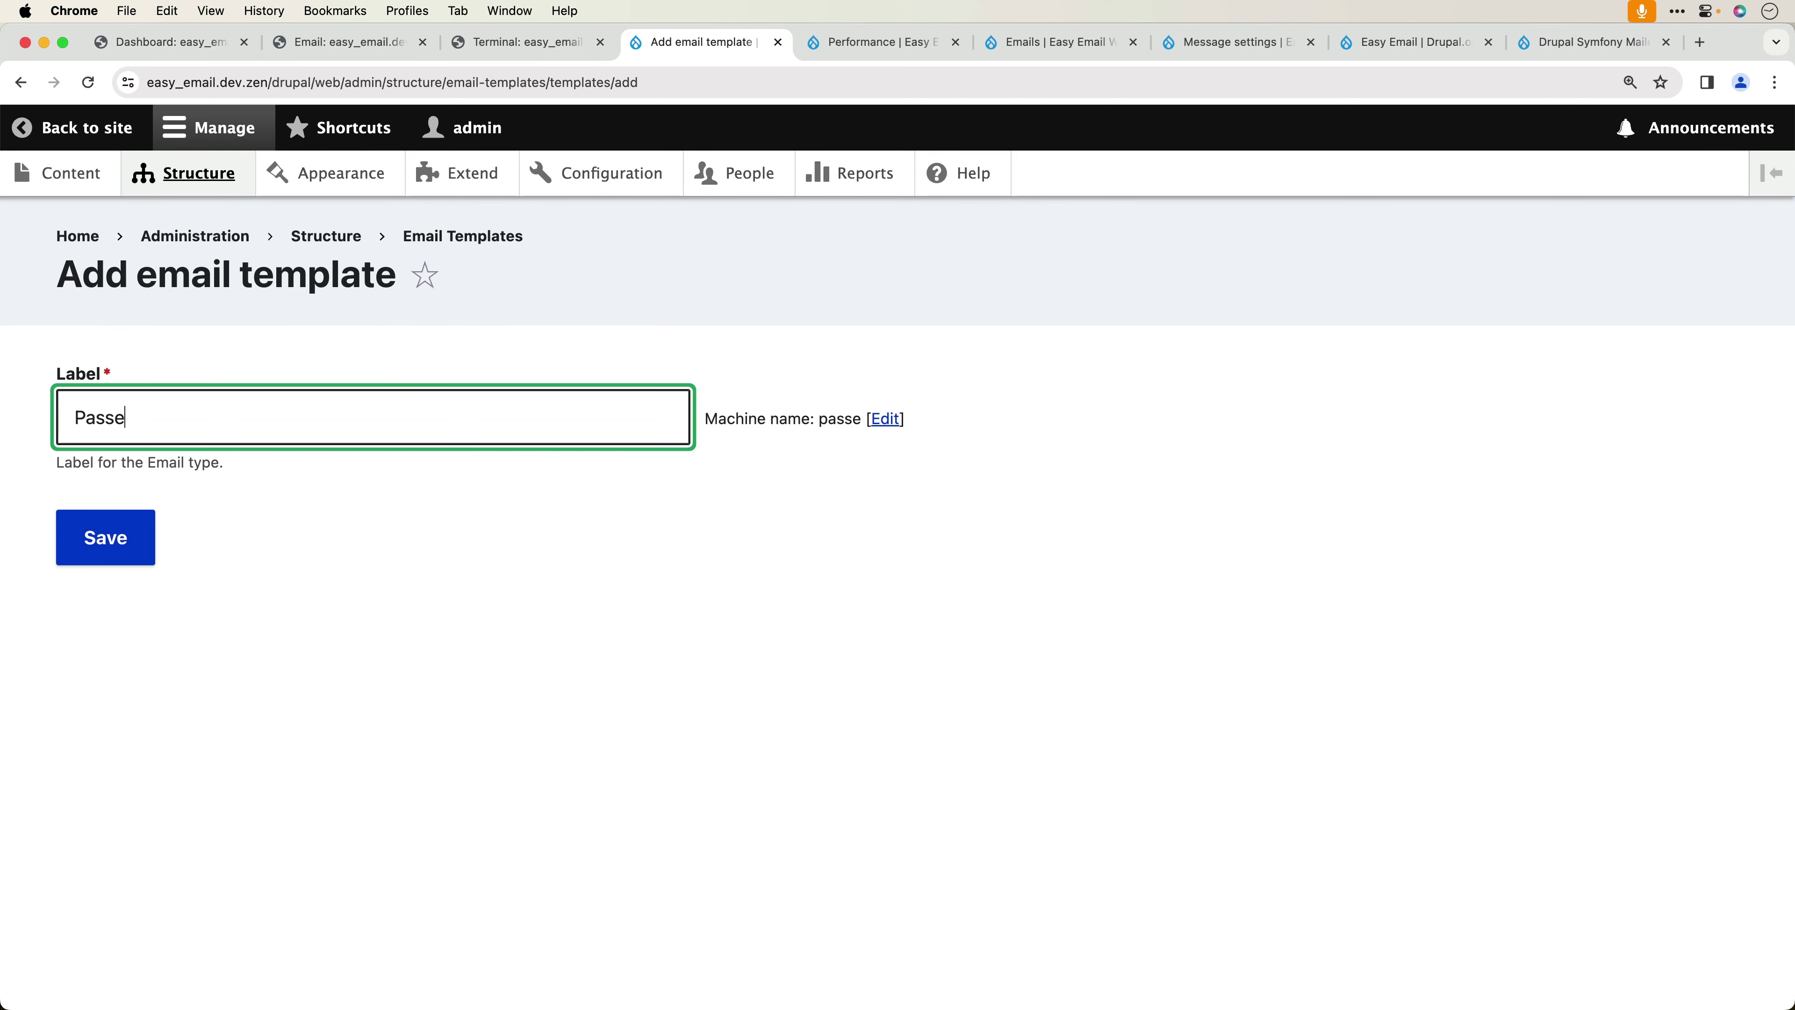
type("d Reset")
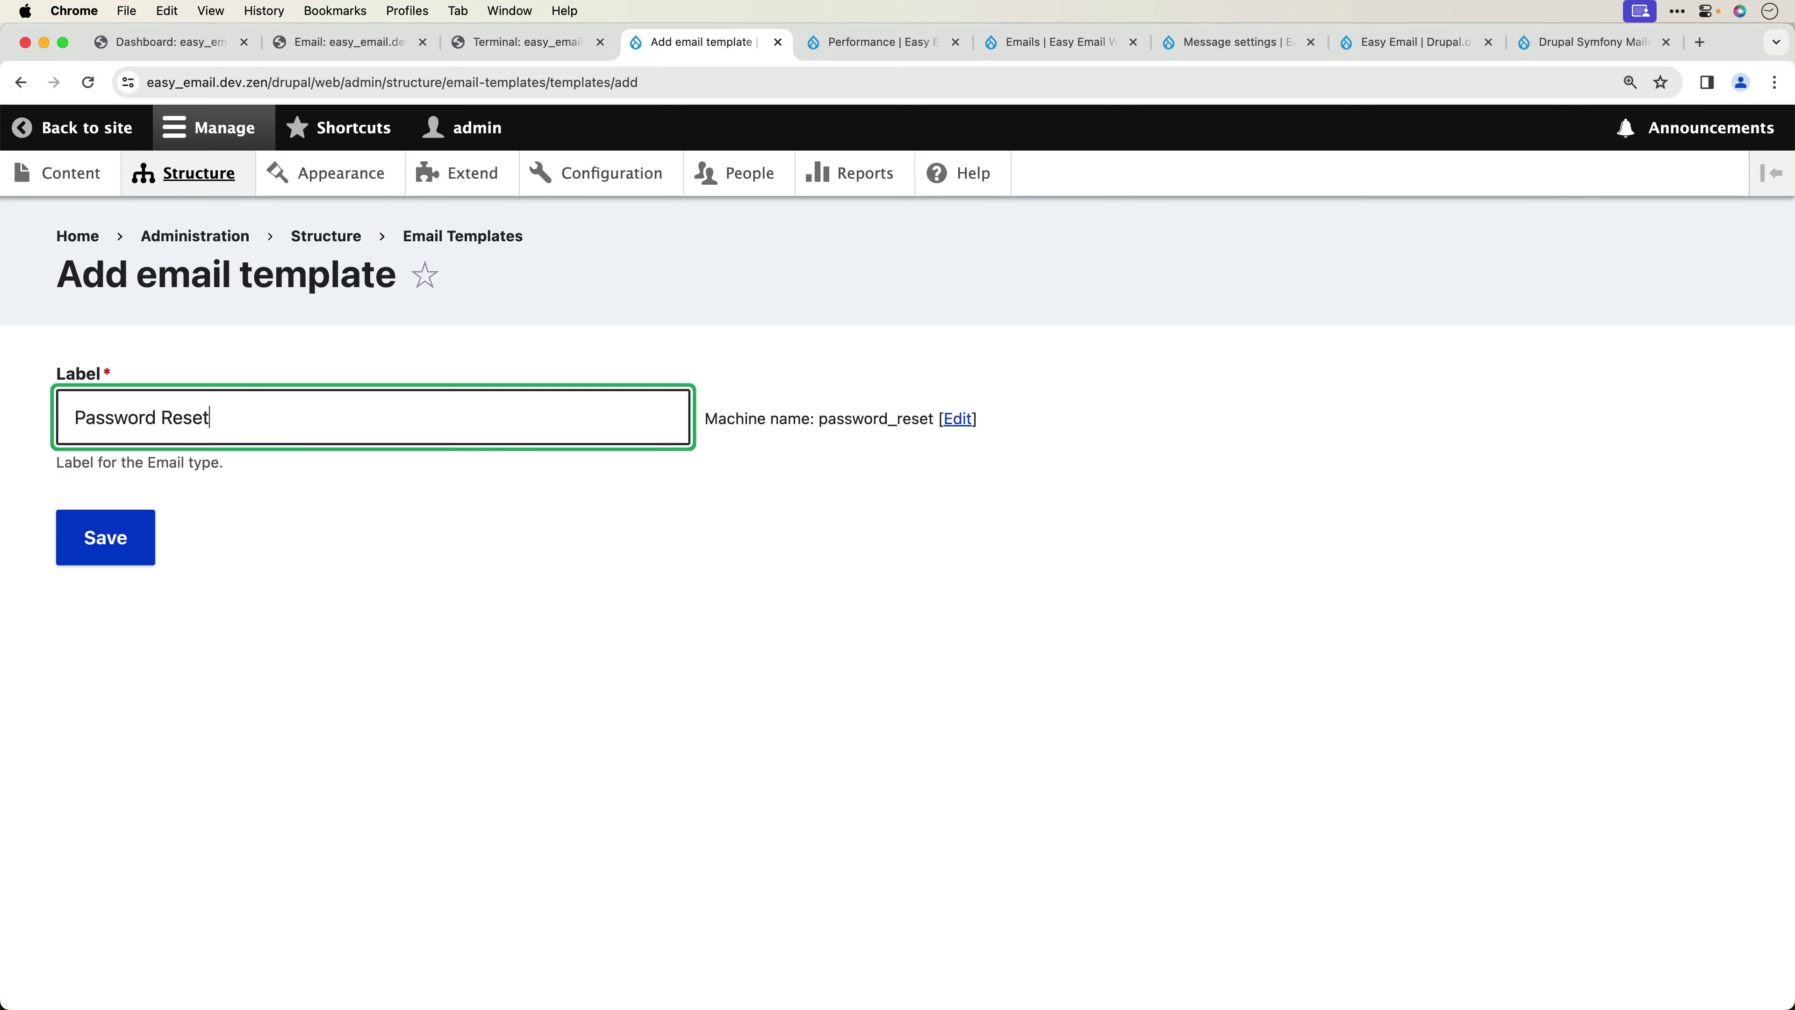
left_click(144, 546)
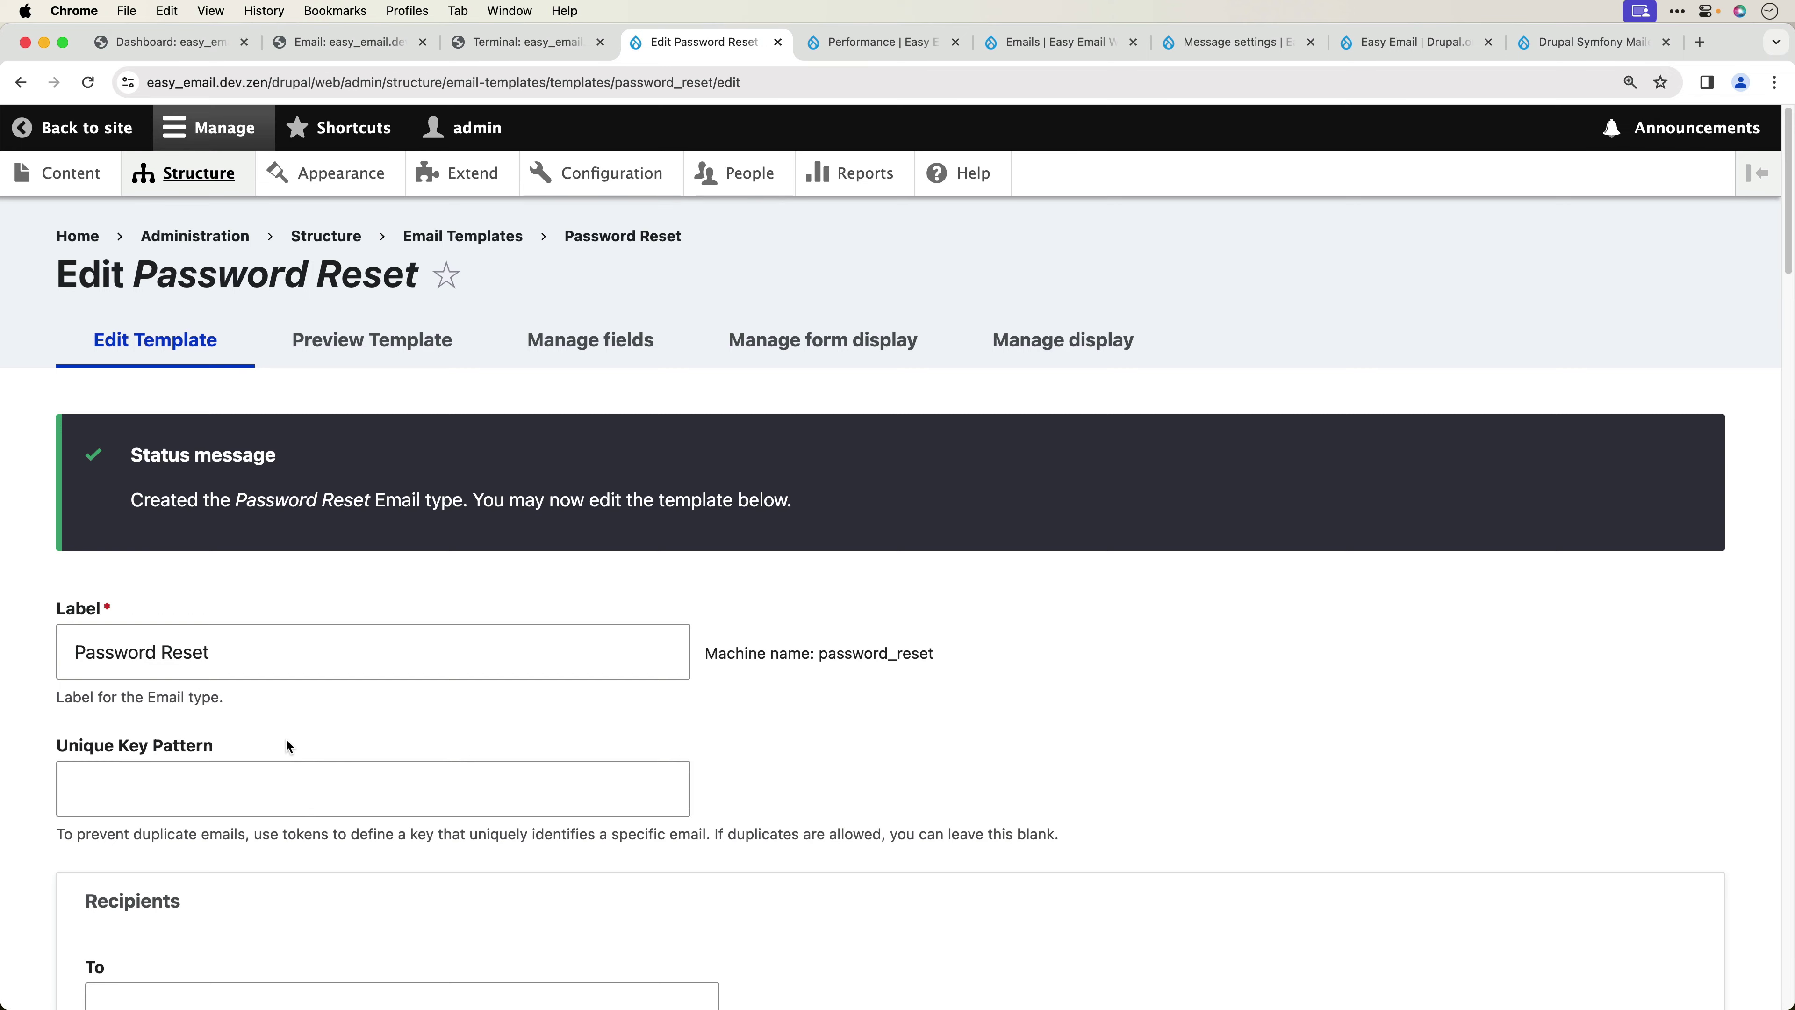
- Leave the Password Reset template's recipient and sender fields blank and set its subject to "Let's get you back into your account"
scroll(284, 739, "down", 8)
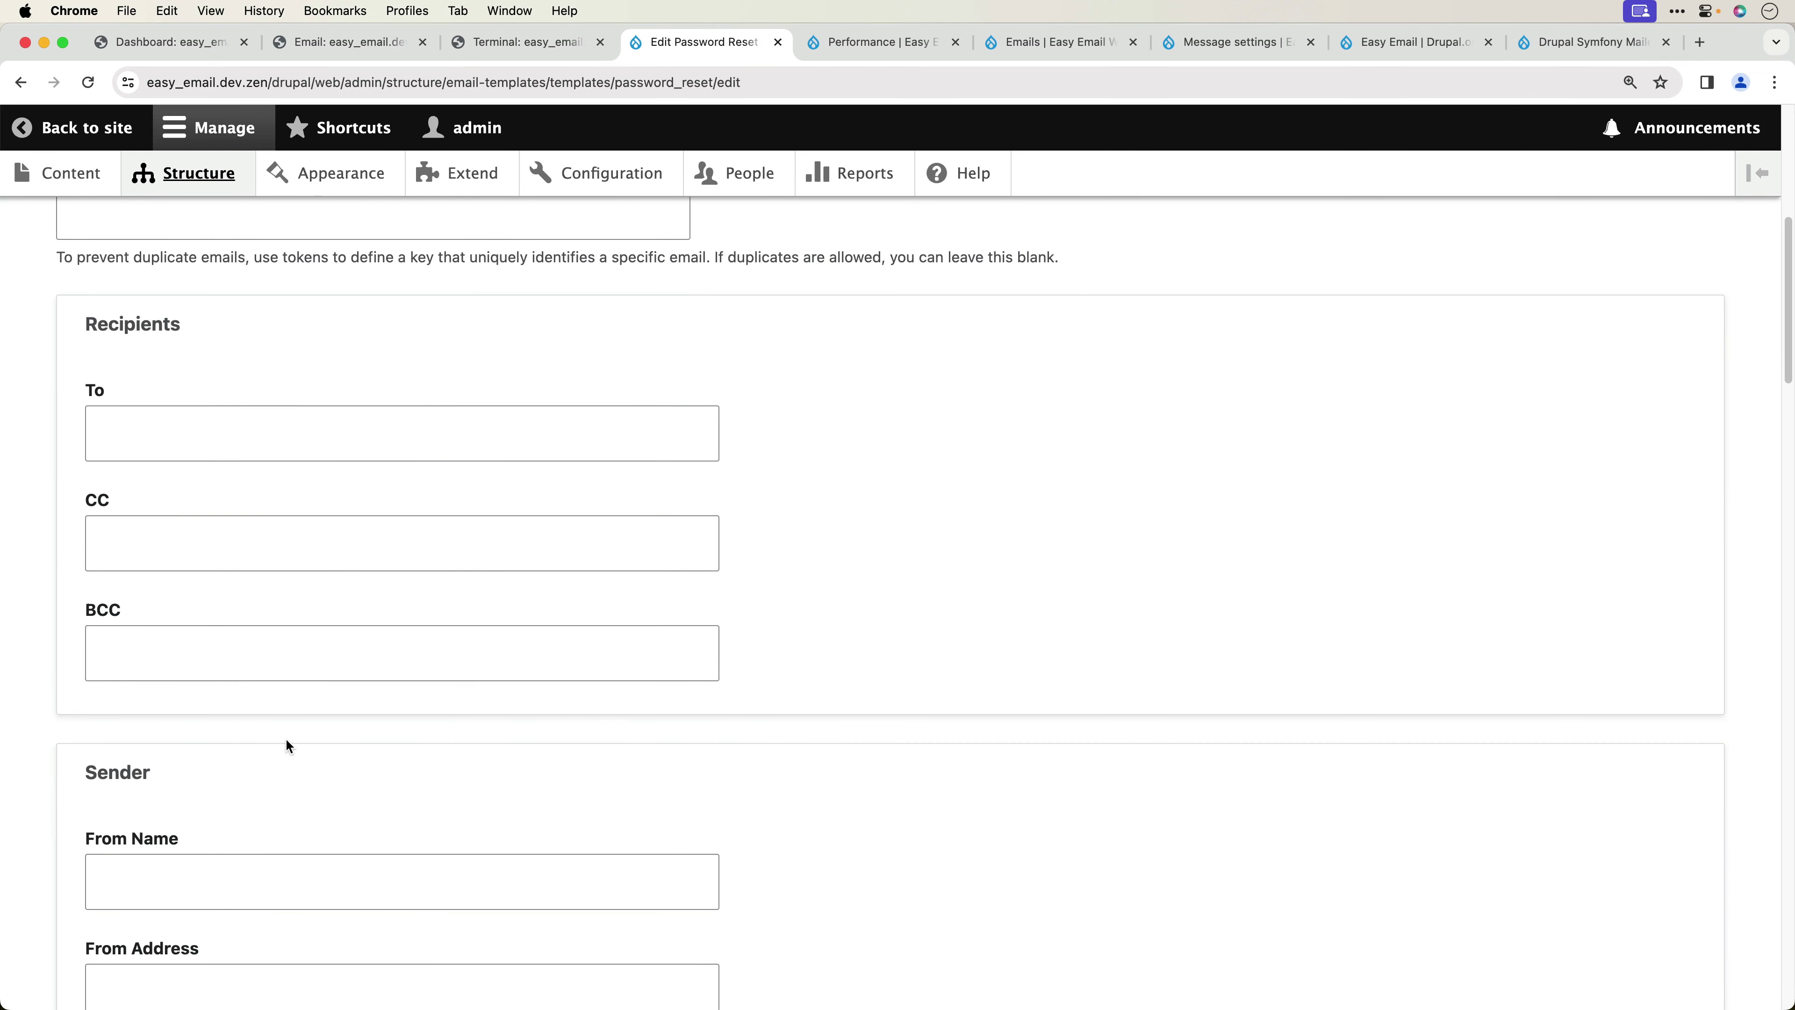
left_click(248, 451)
left_click(333, 363)
scroll(398, 483, "down", 1)
left_click(398, 483)
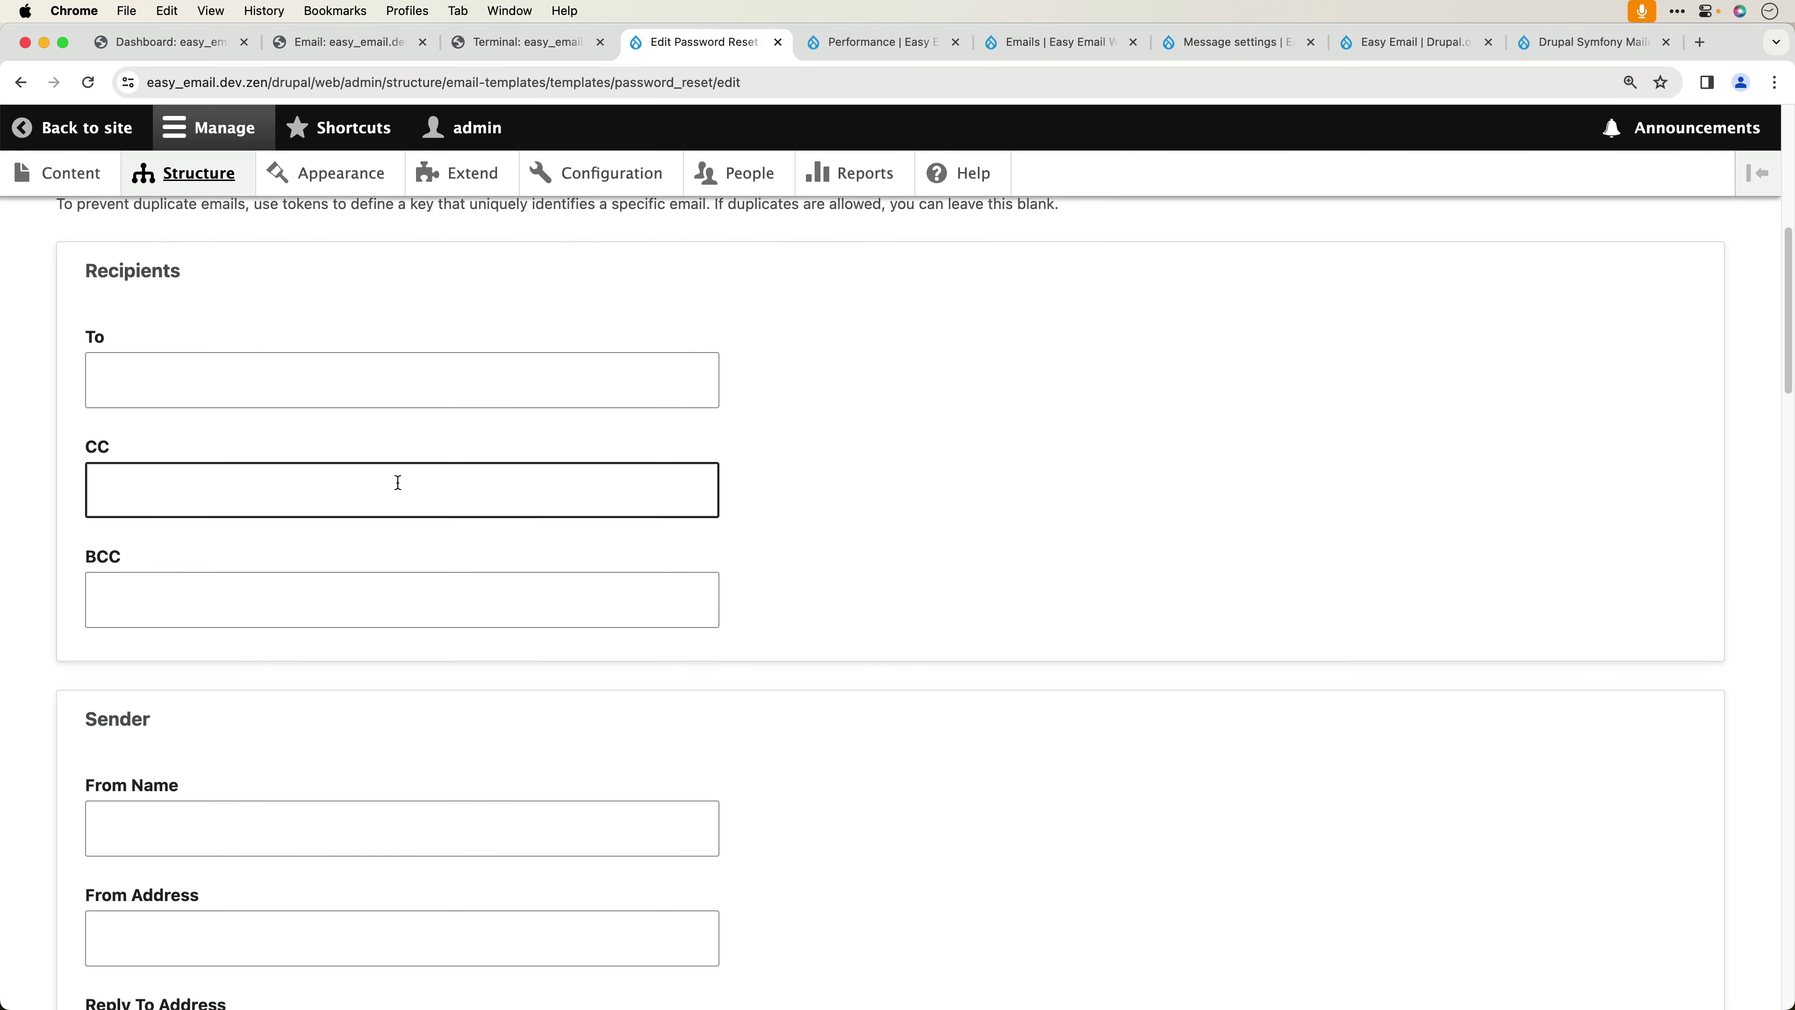
scroll(378, 493, "down", 5)
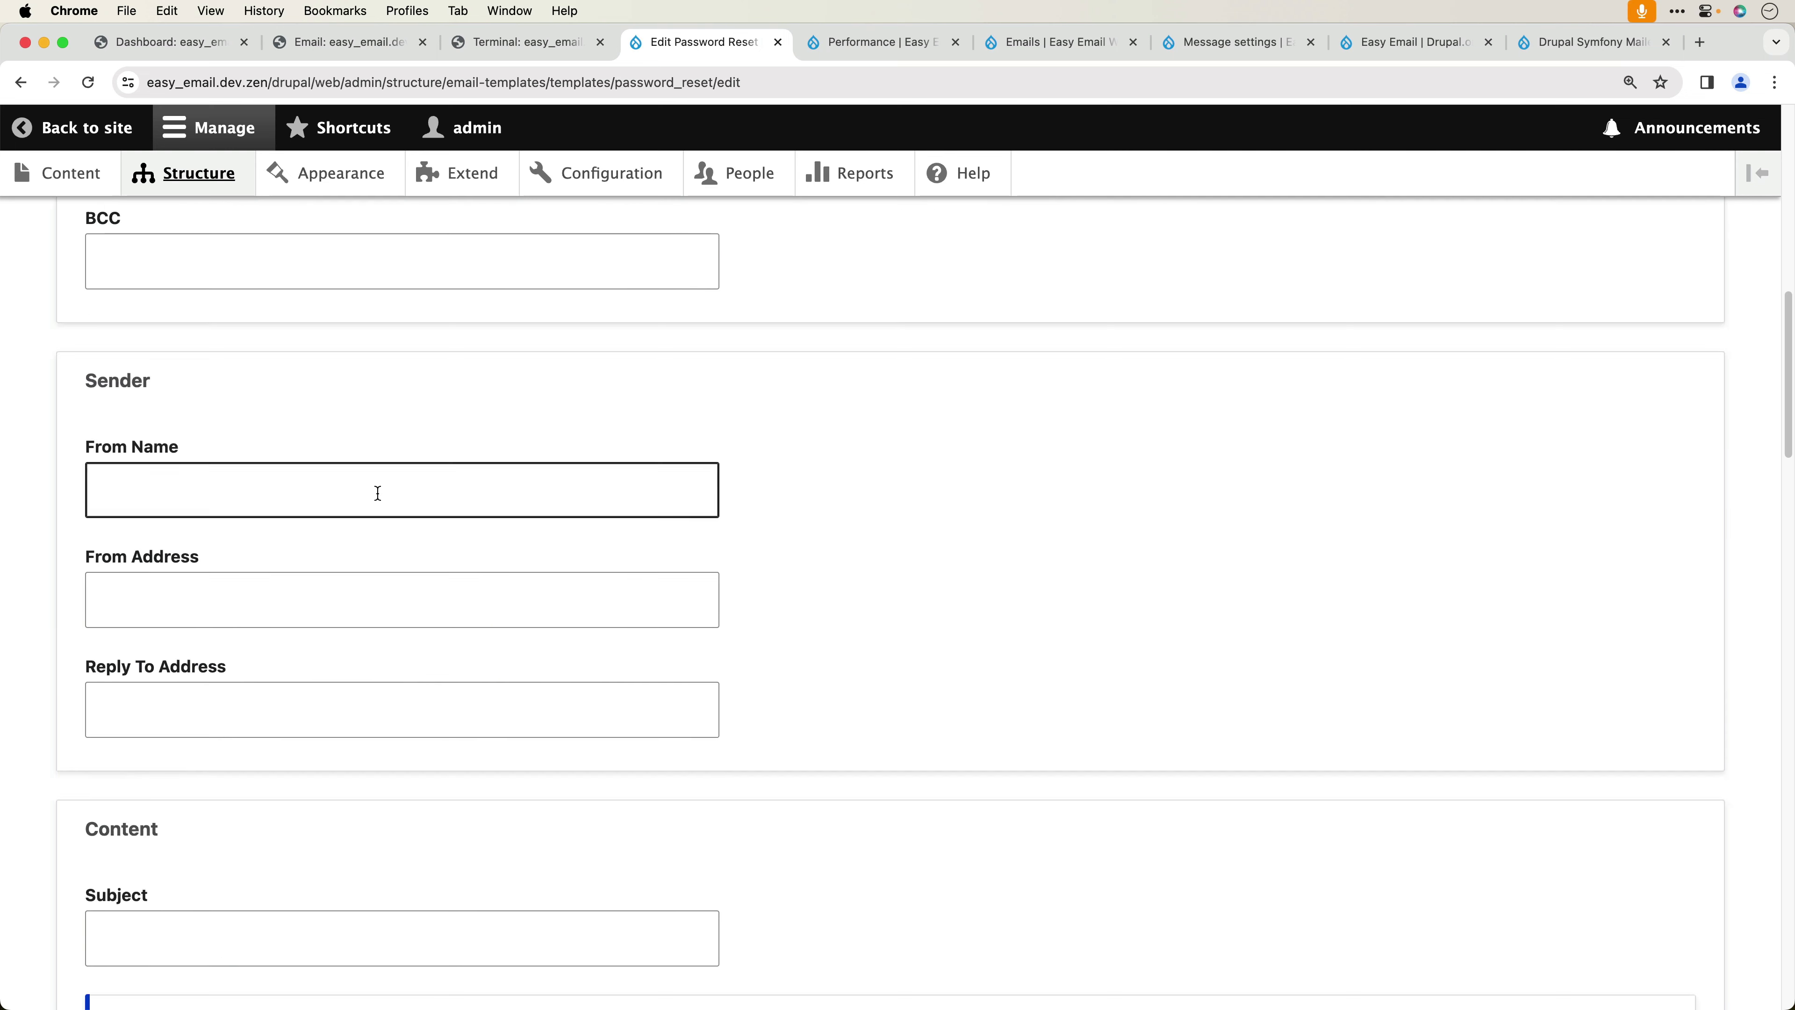
scroll(375, 495, "down", 5)
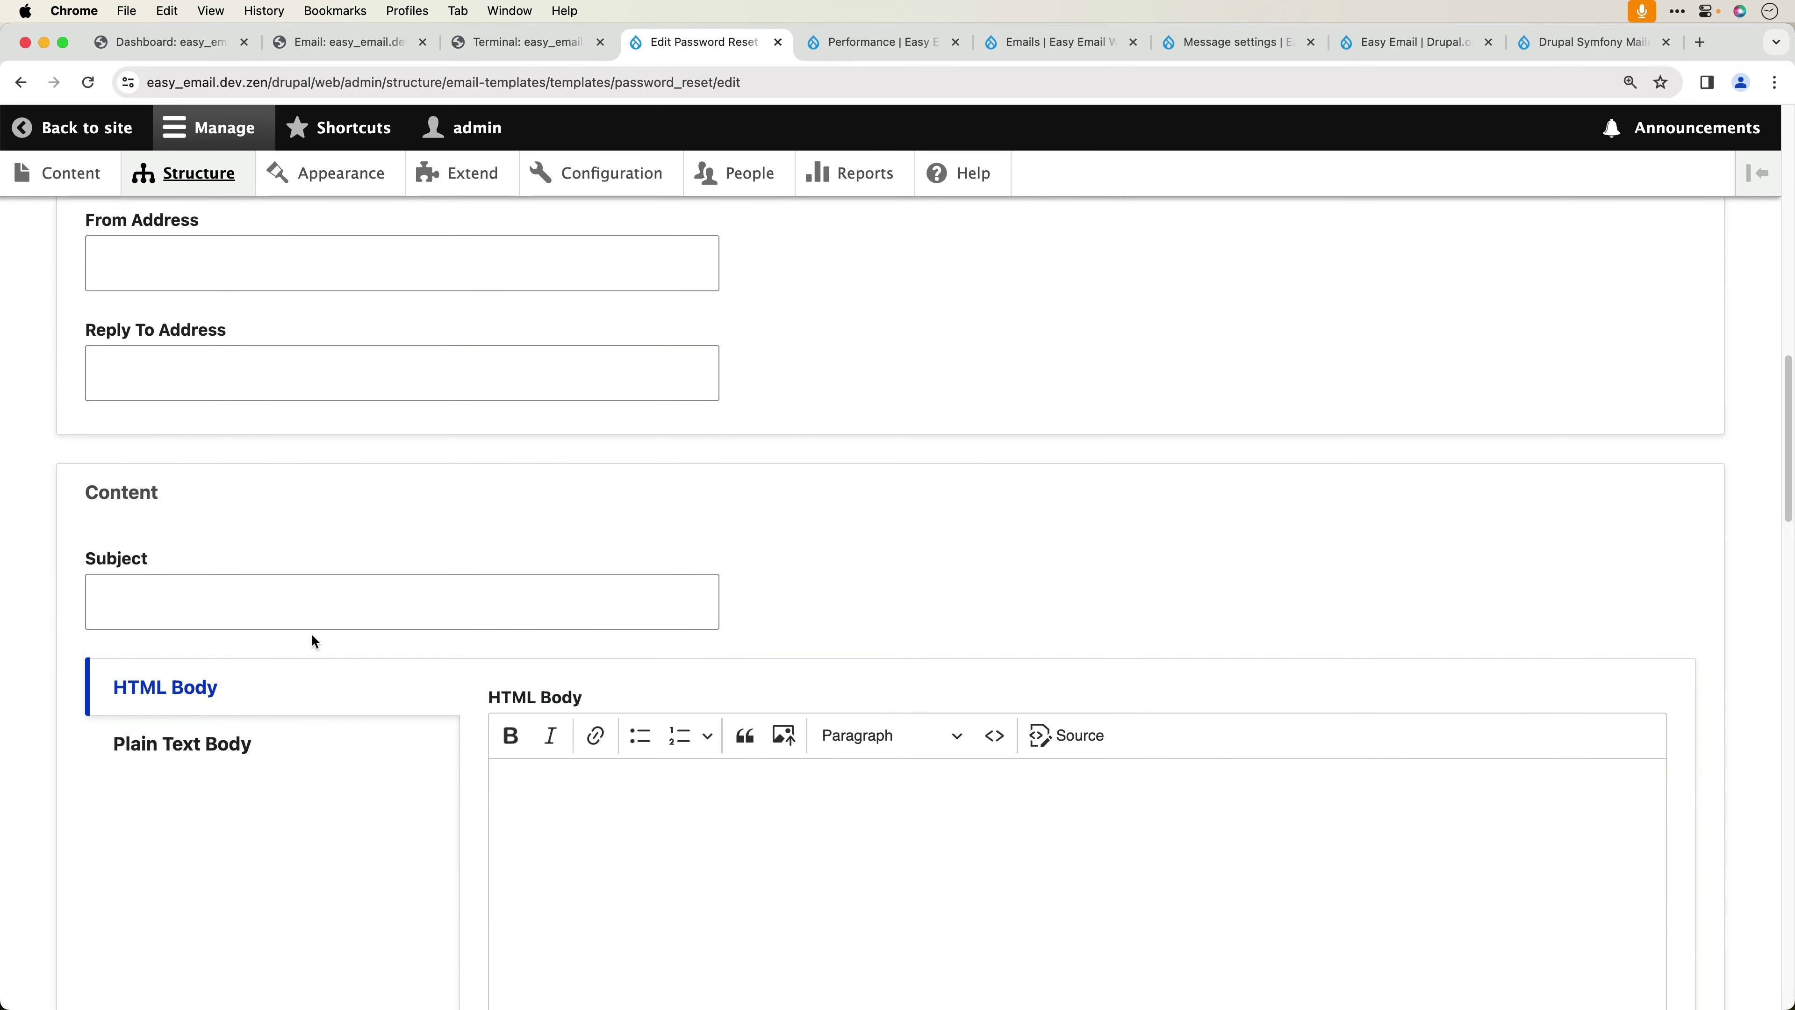
left_click(312, 621)
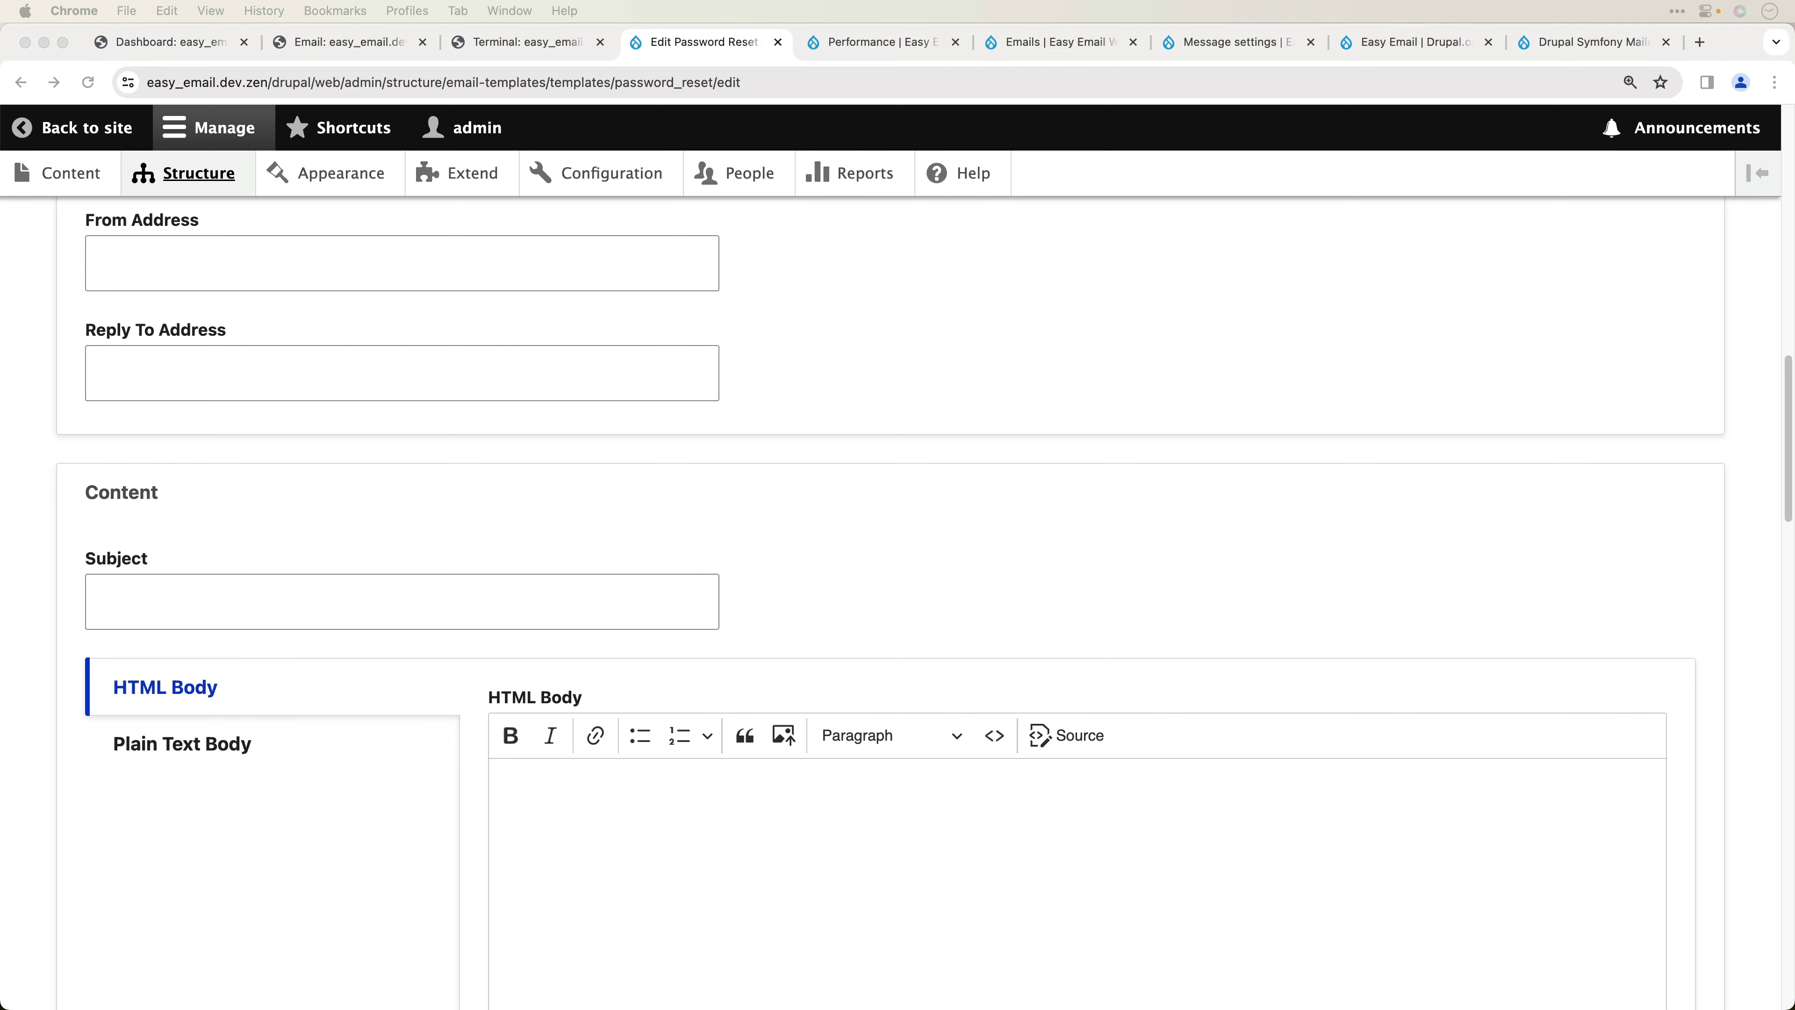
left_click(209, 606)
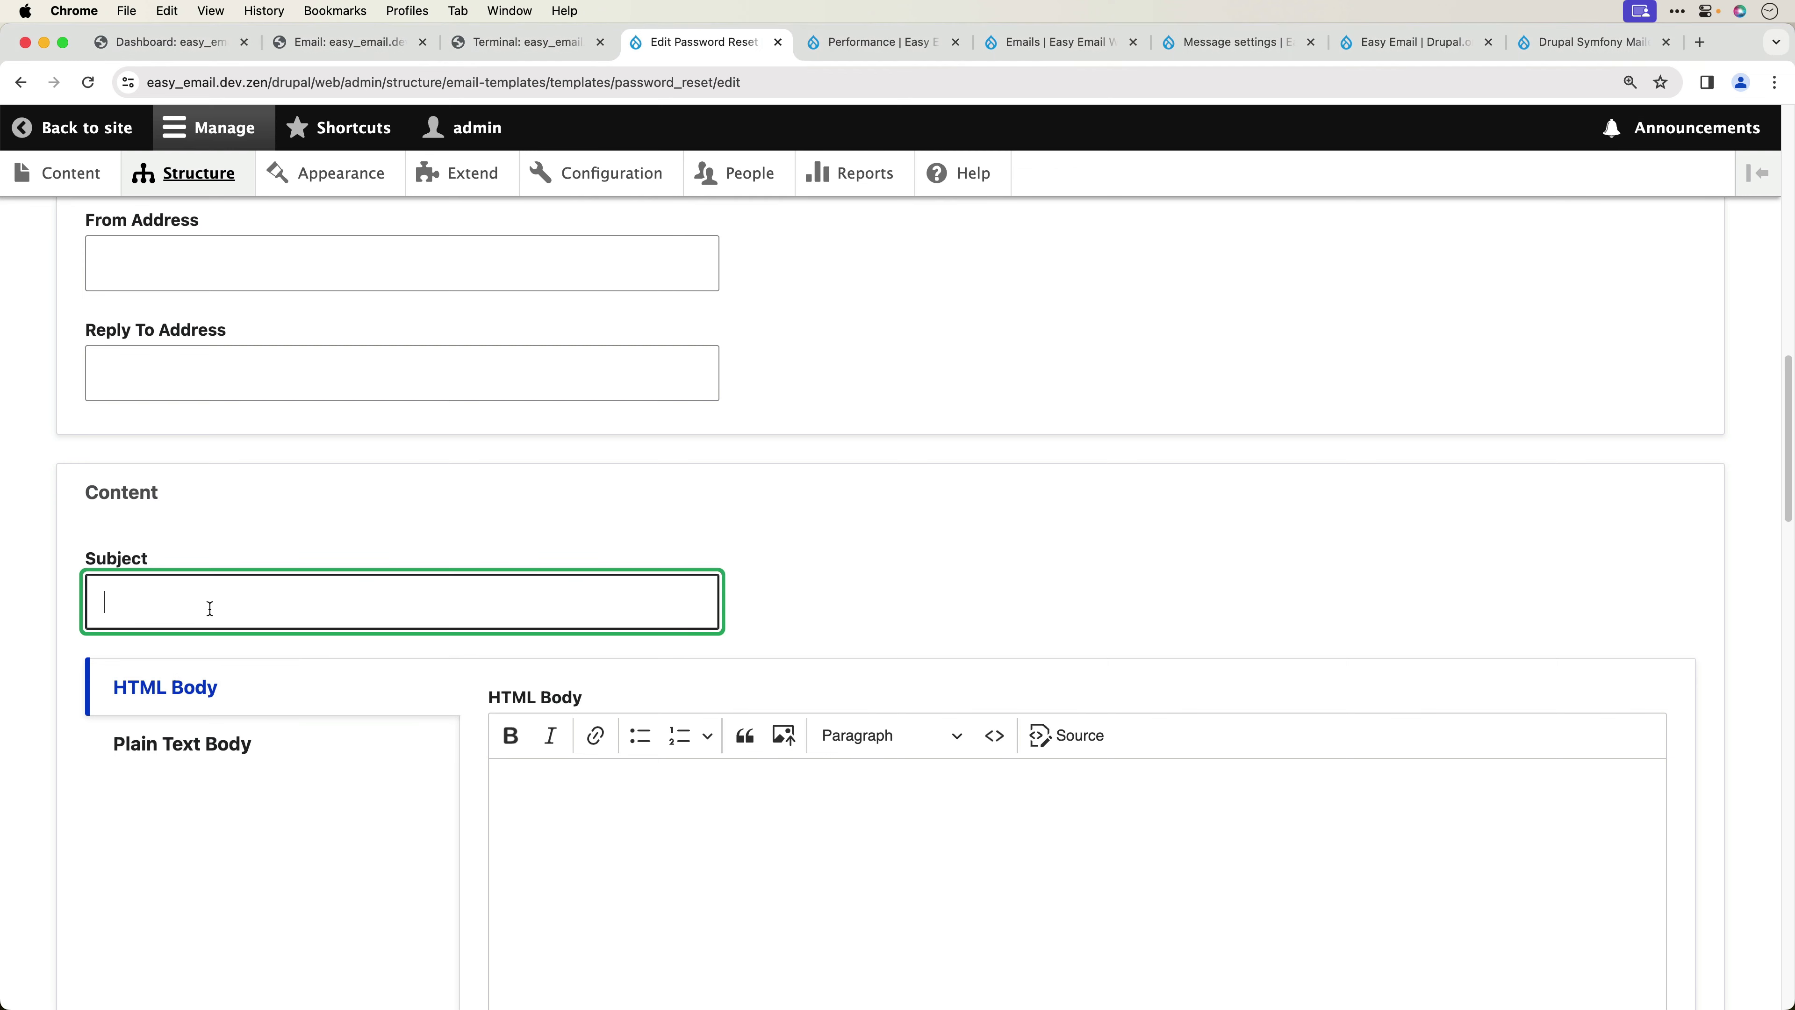
type("Let's get you back into your account")
left_click(910, 515)
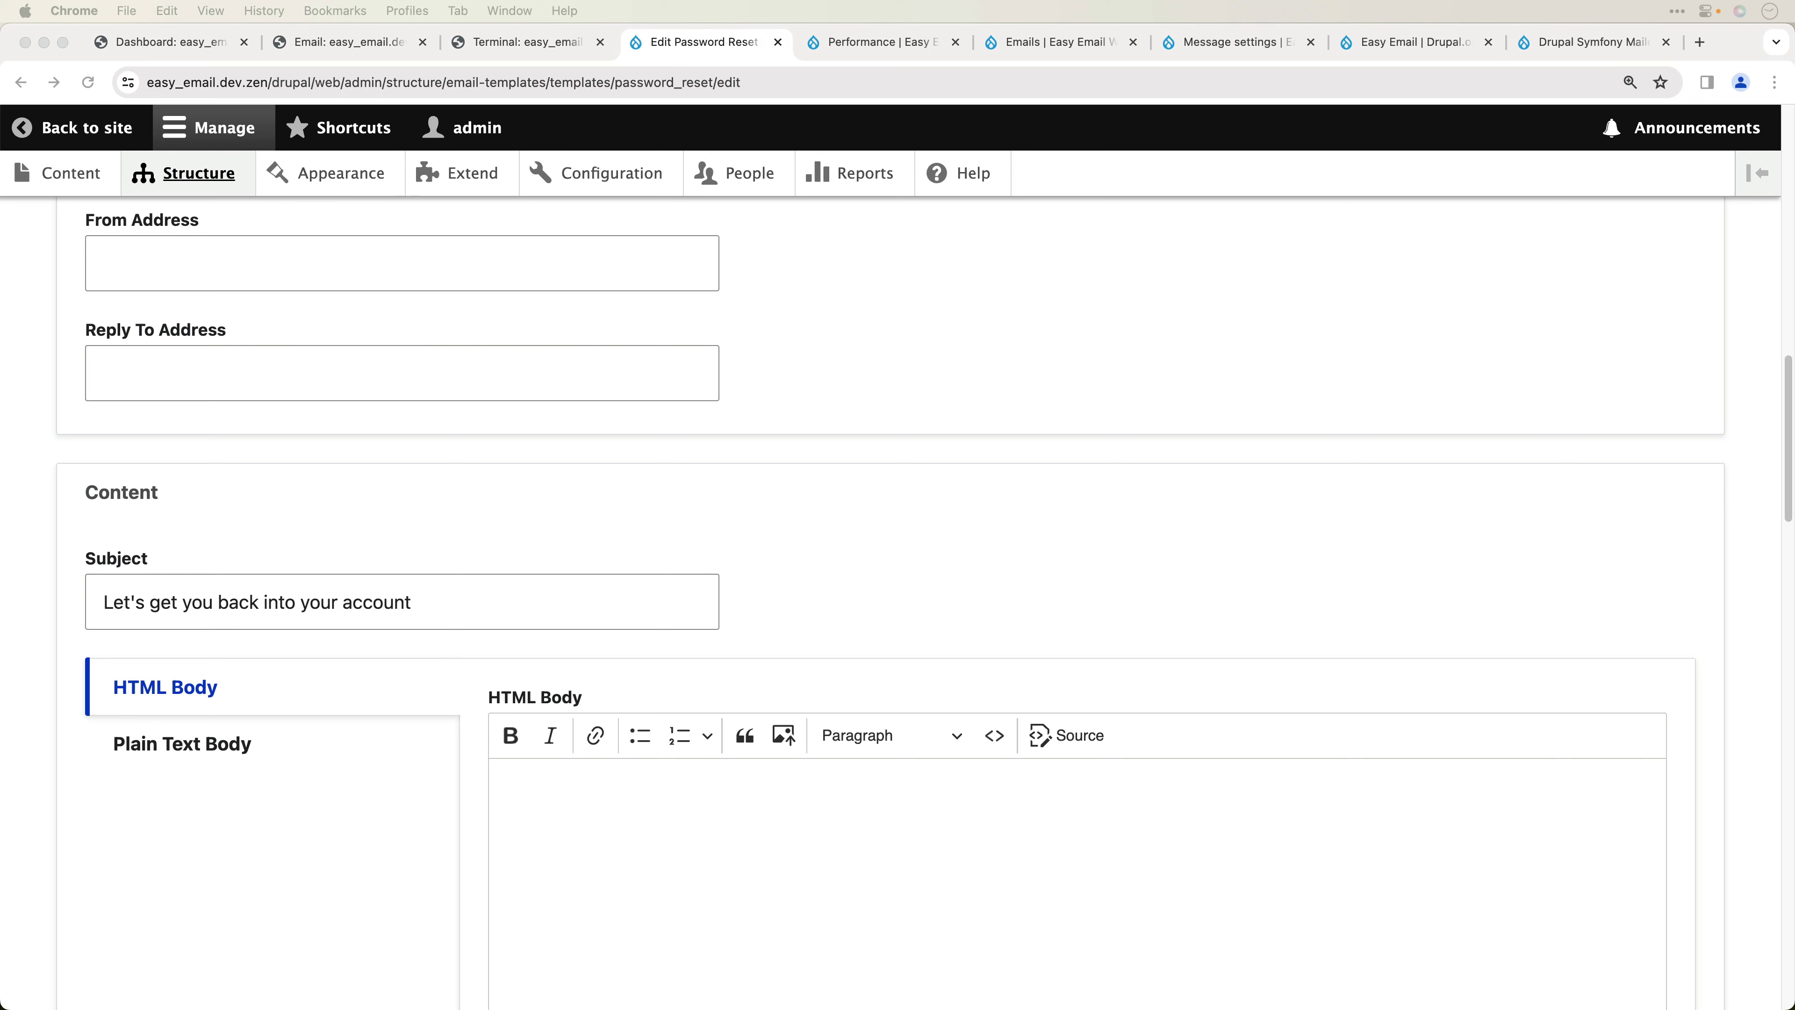
- Fill the HTML body with "Oh no [easy_email:recipient_uid:0:entity:display-name]," and "We heard you forgot your password. Here's a picture of us, all alone without you."
left_click(774, 556)
scroll(997, 611, "down", 3)
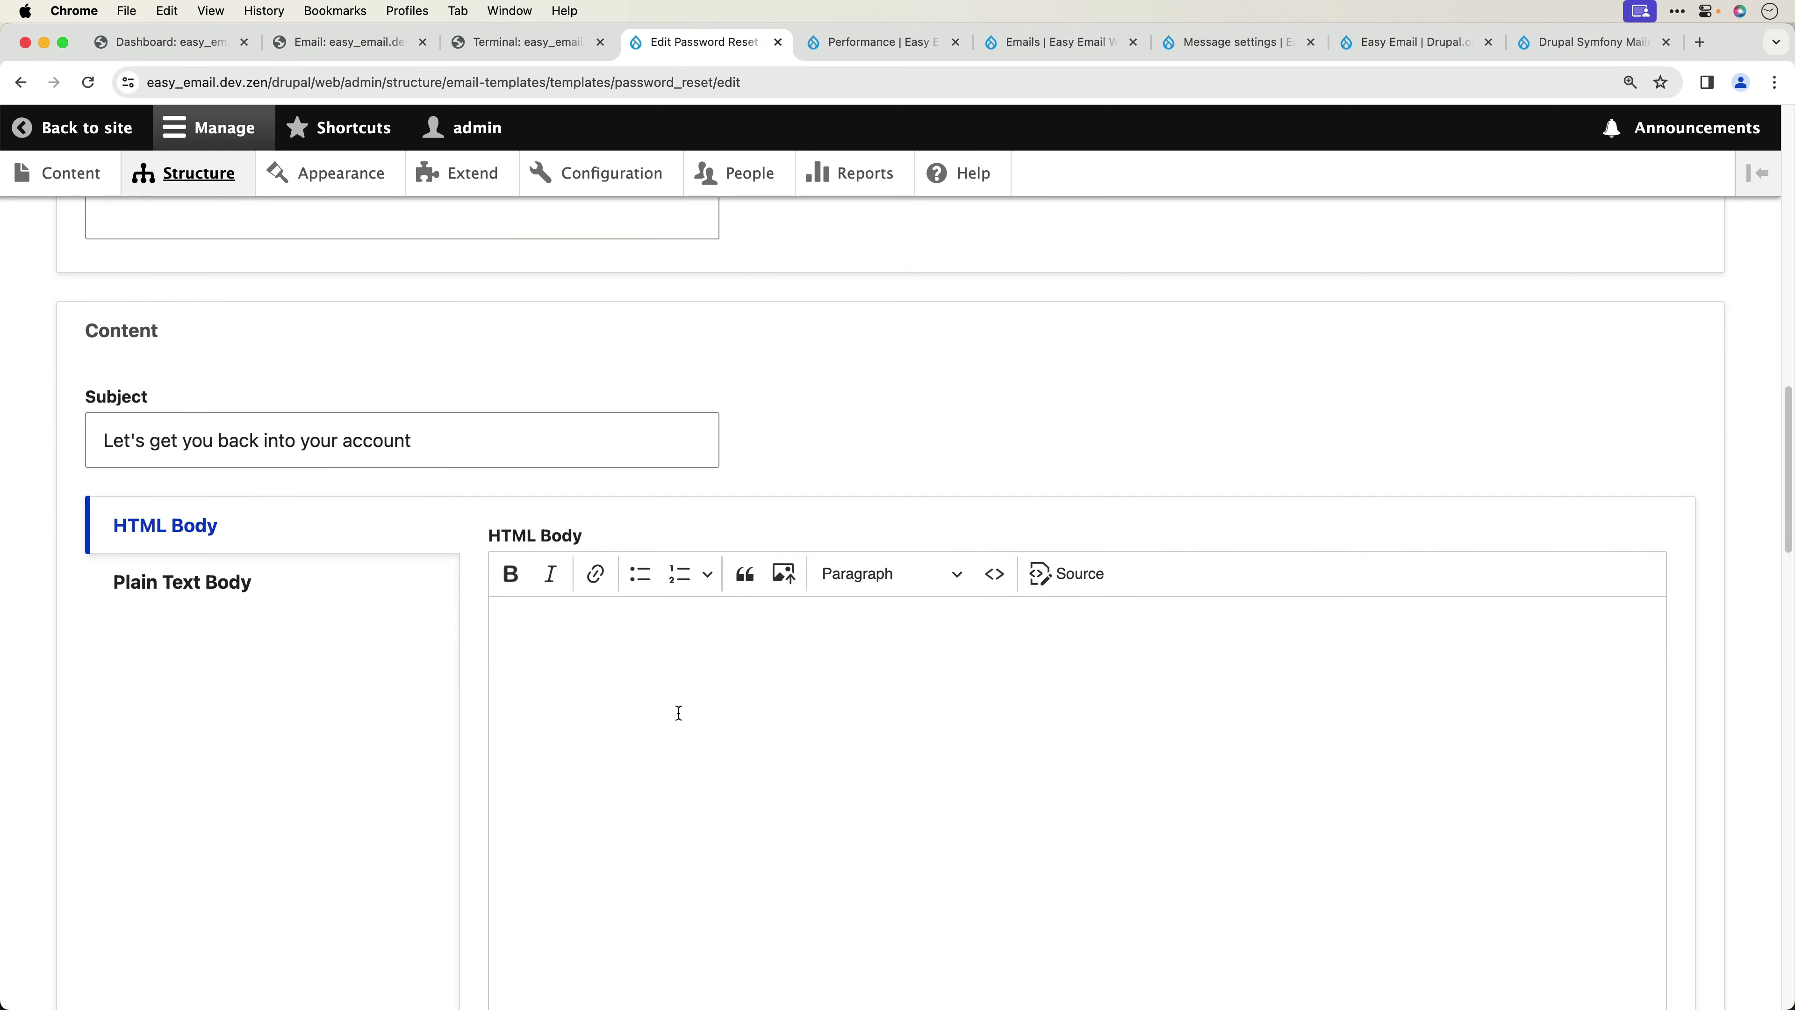
left_click(636, 686)
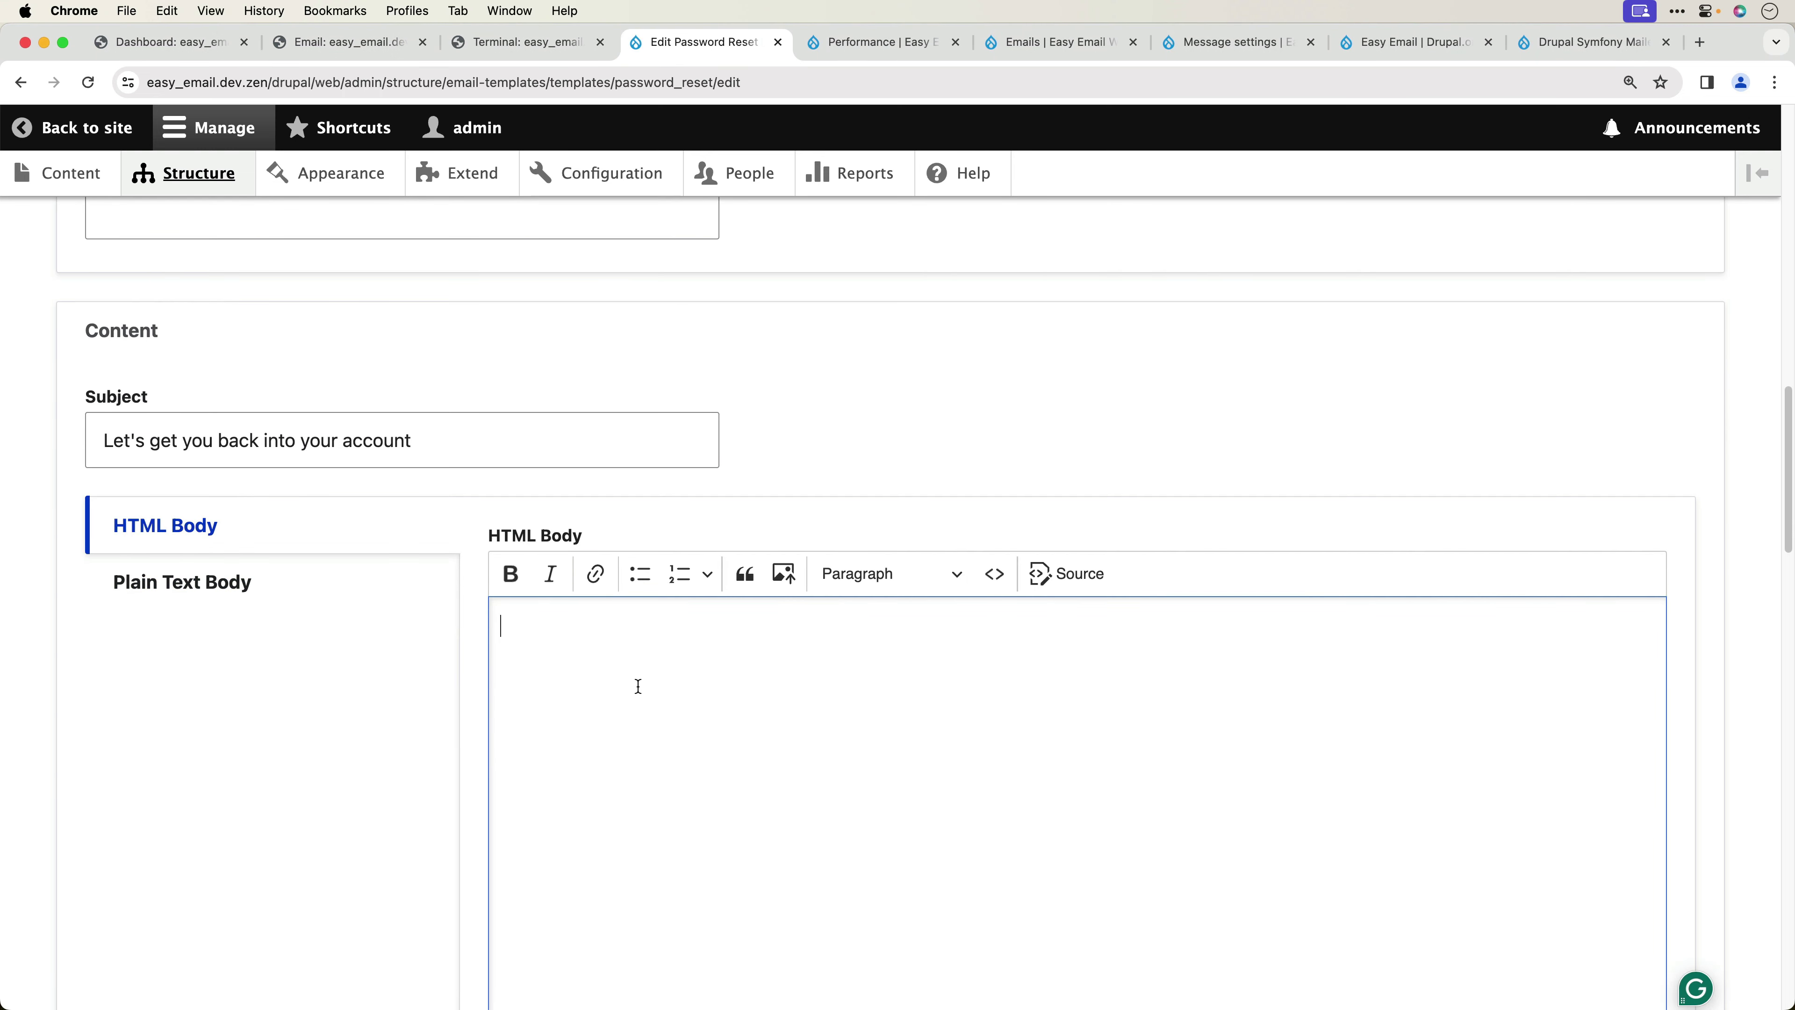
key("super+v")
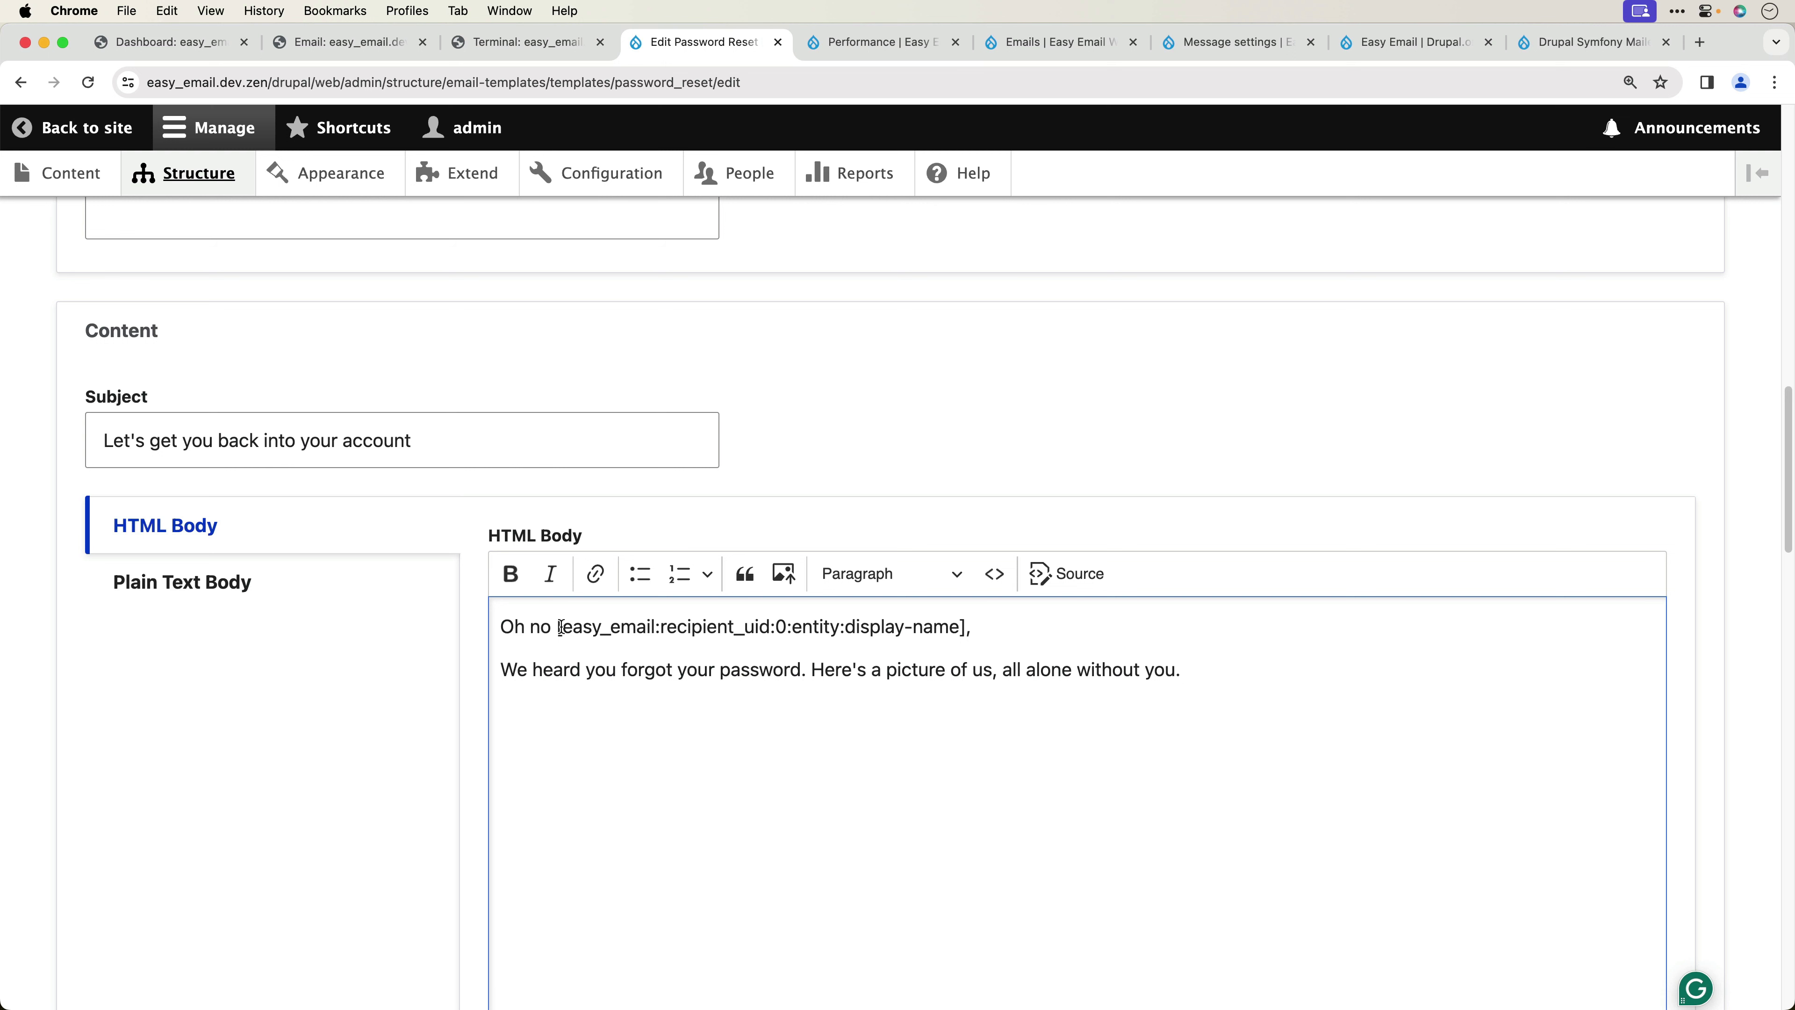
left_click(977, 626)
- Insert the image sad-druplicon.png from the Desktop folder after the forgotten-password paragraph in the HTML body
left_click(1193, 671)
left_click(779, 574)
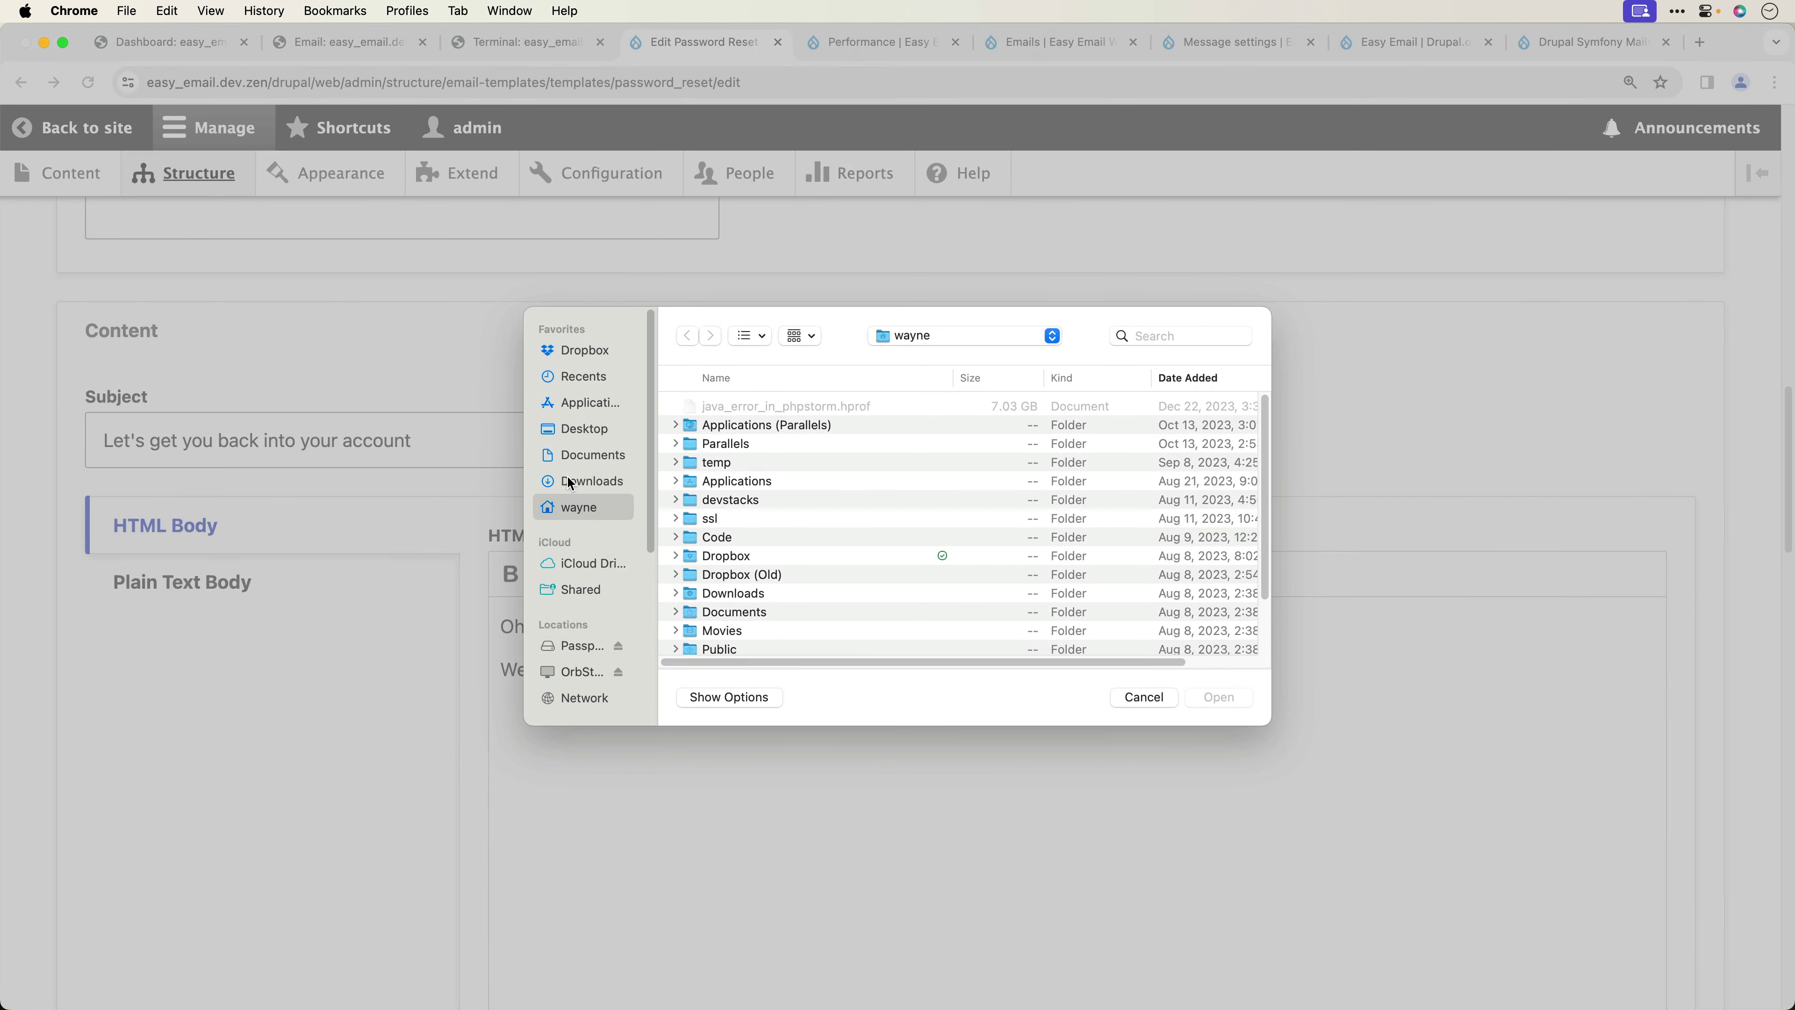
left_click(574, 429)
left_click(728, 425)
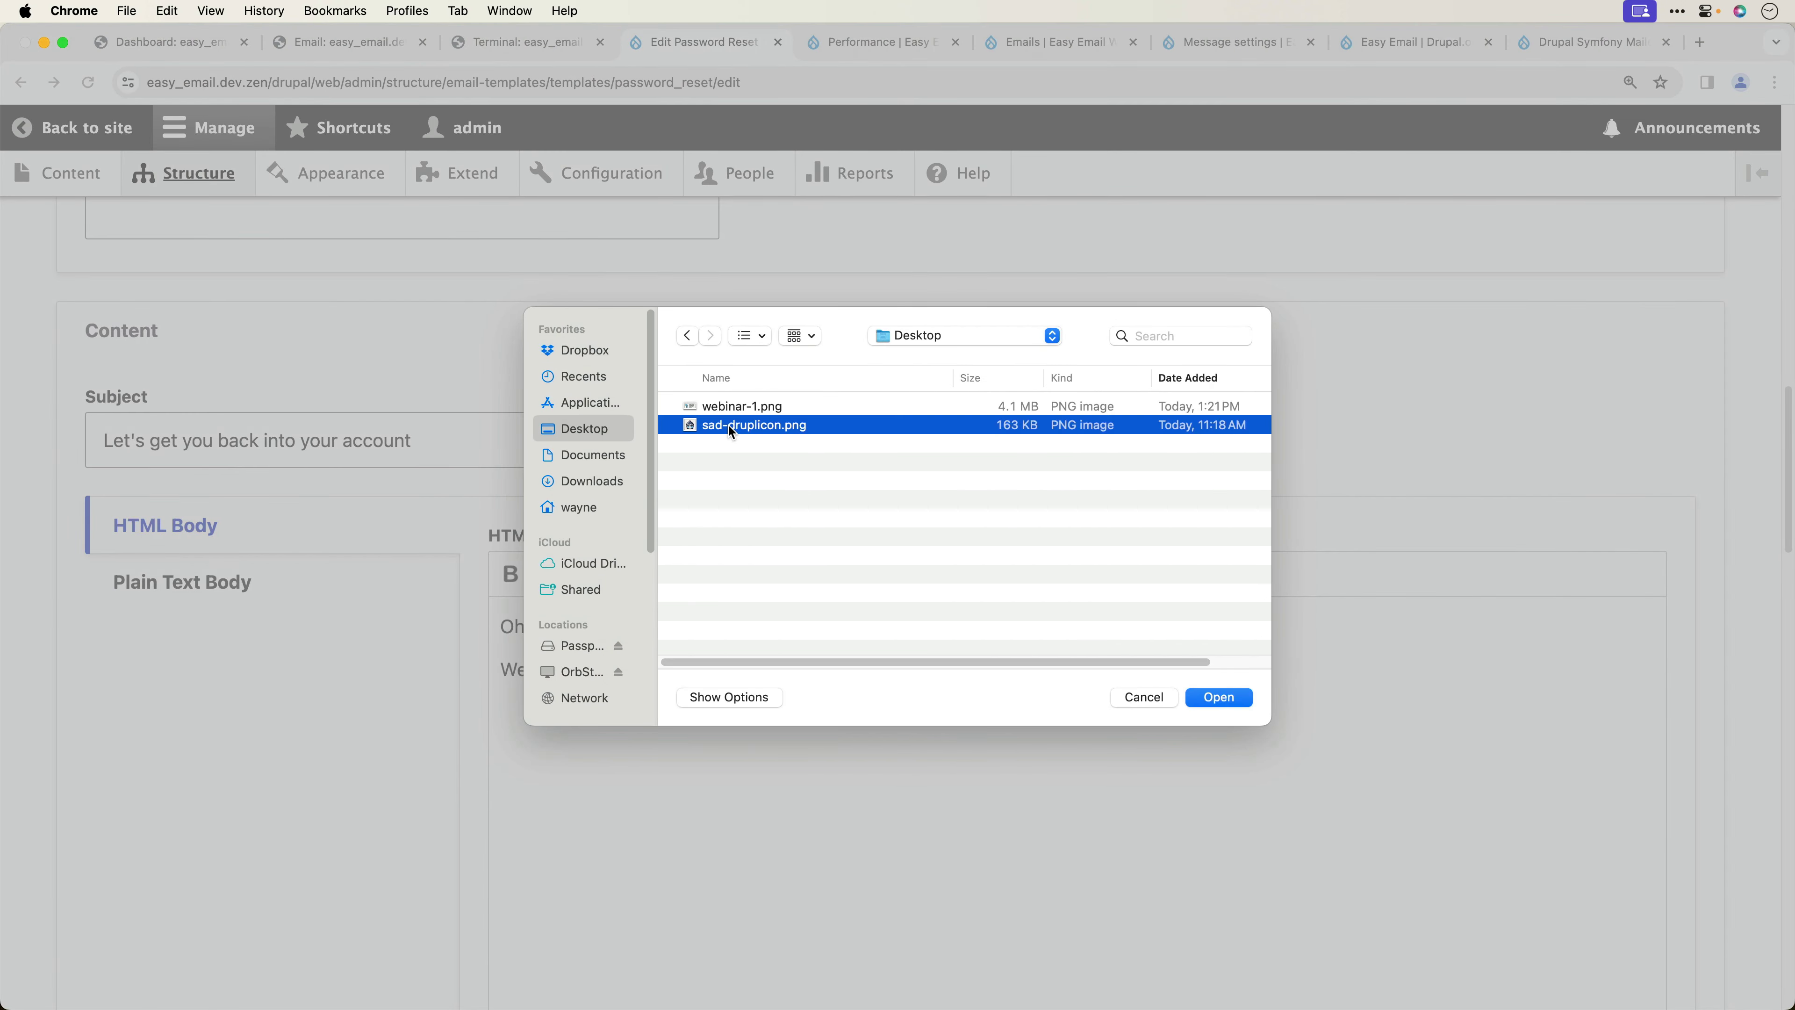
double_click(728, 425)
scroll(1048, 706, "down", 2)
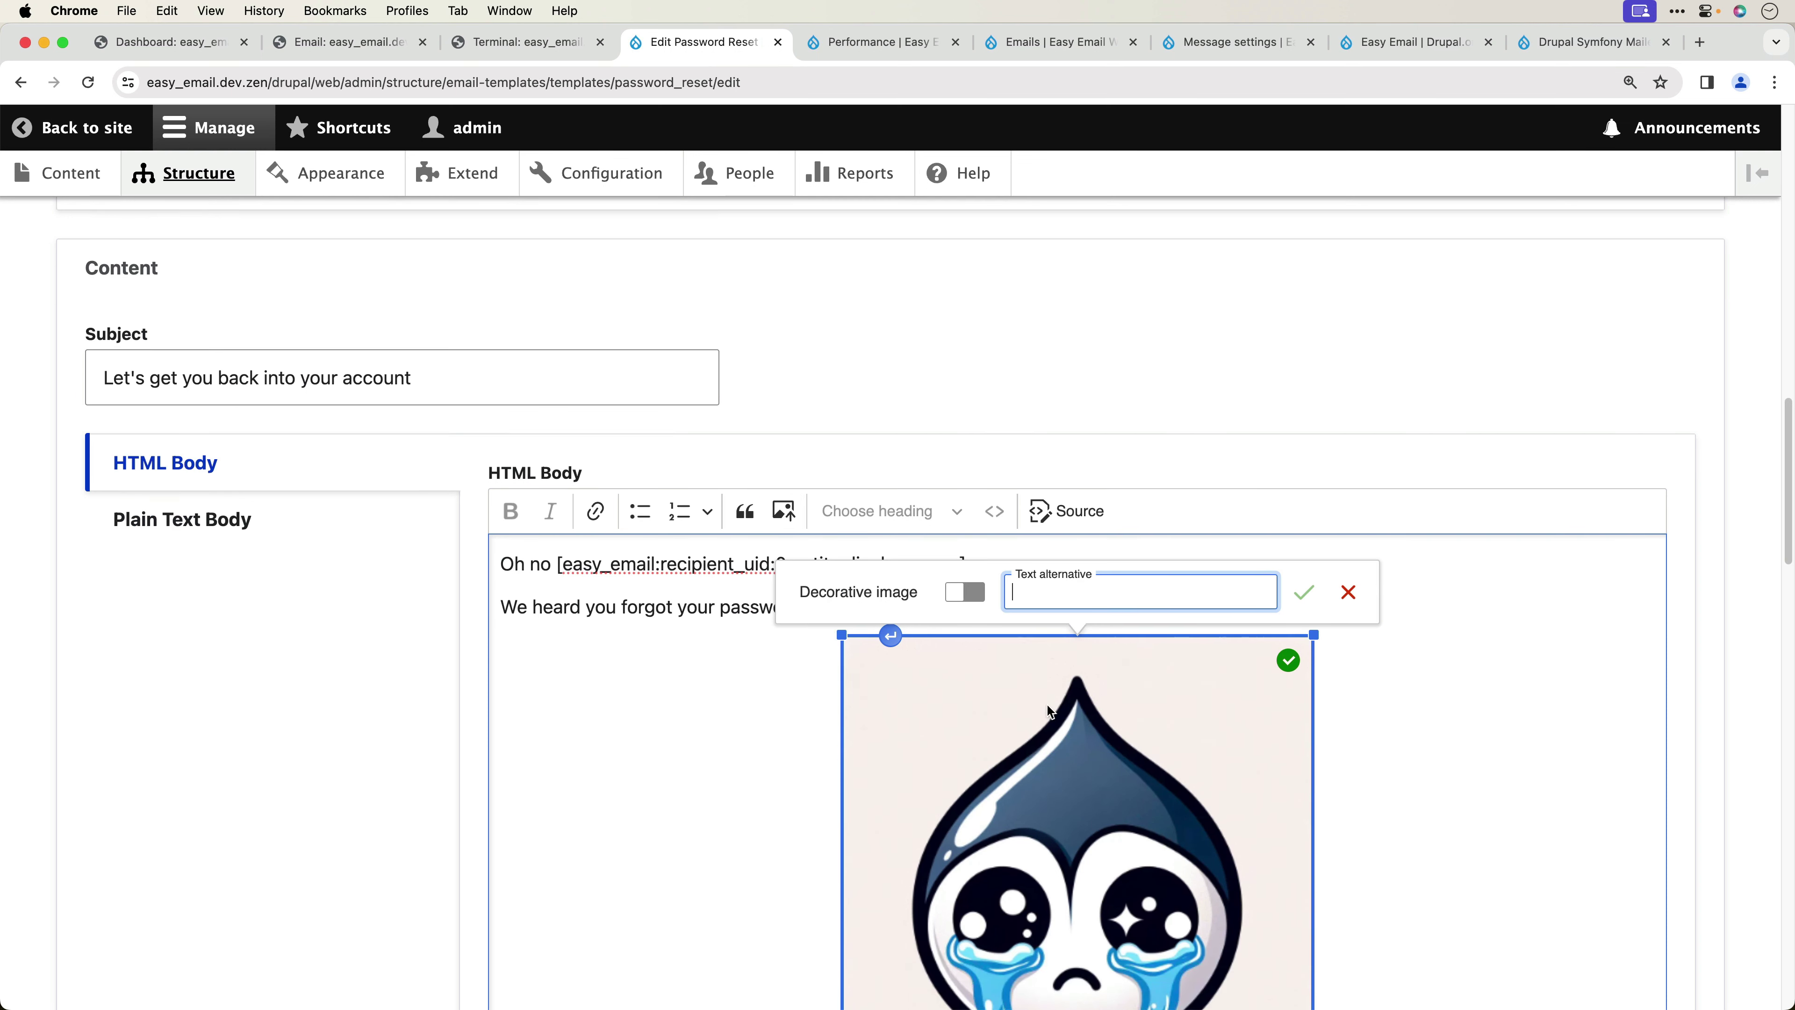
- Give the inserted image the alternative text "Sad Drupalicon" and place it in line with the body text
scroll(1047, 706, "down", 3)
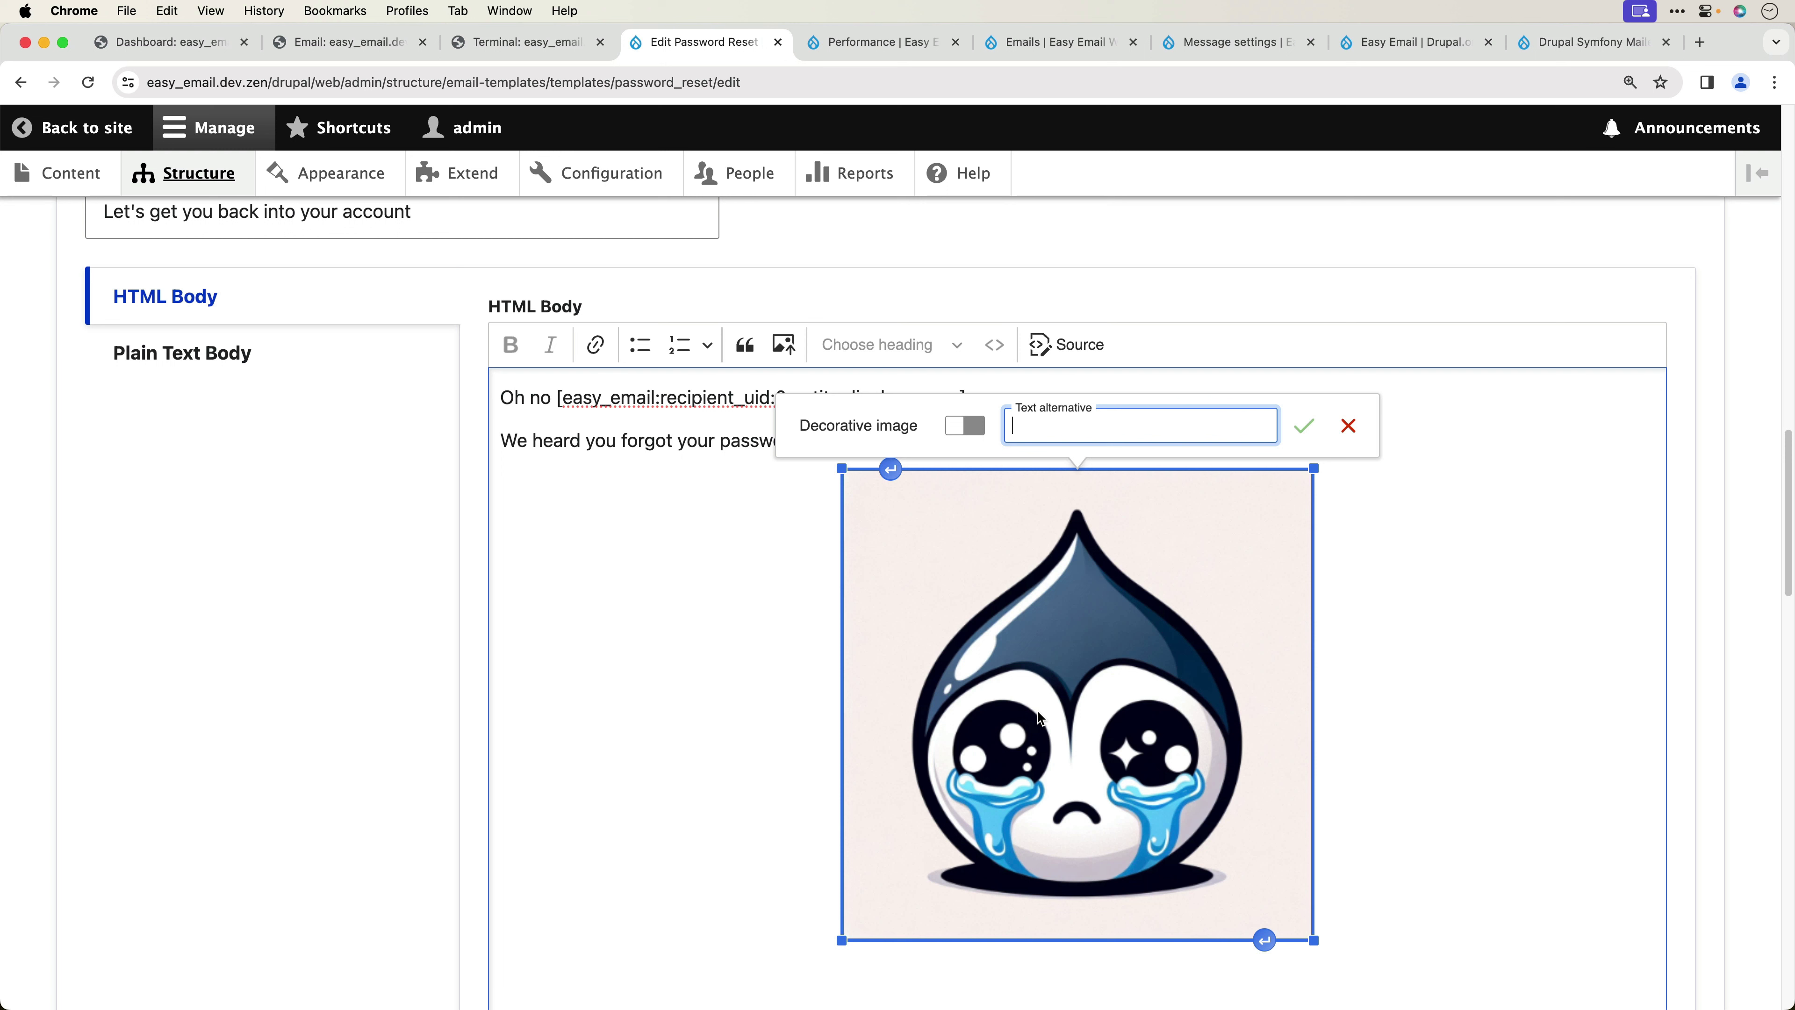
type("Sad Drupl")
key("BackSpace")
type("alicon")
left_click(1304, 425)
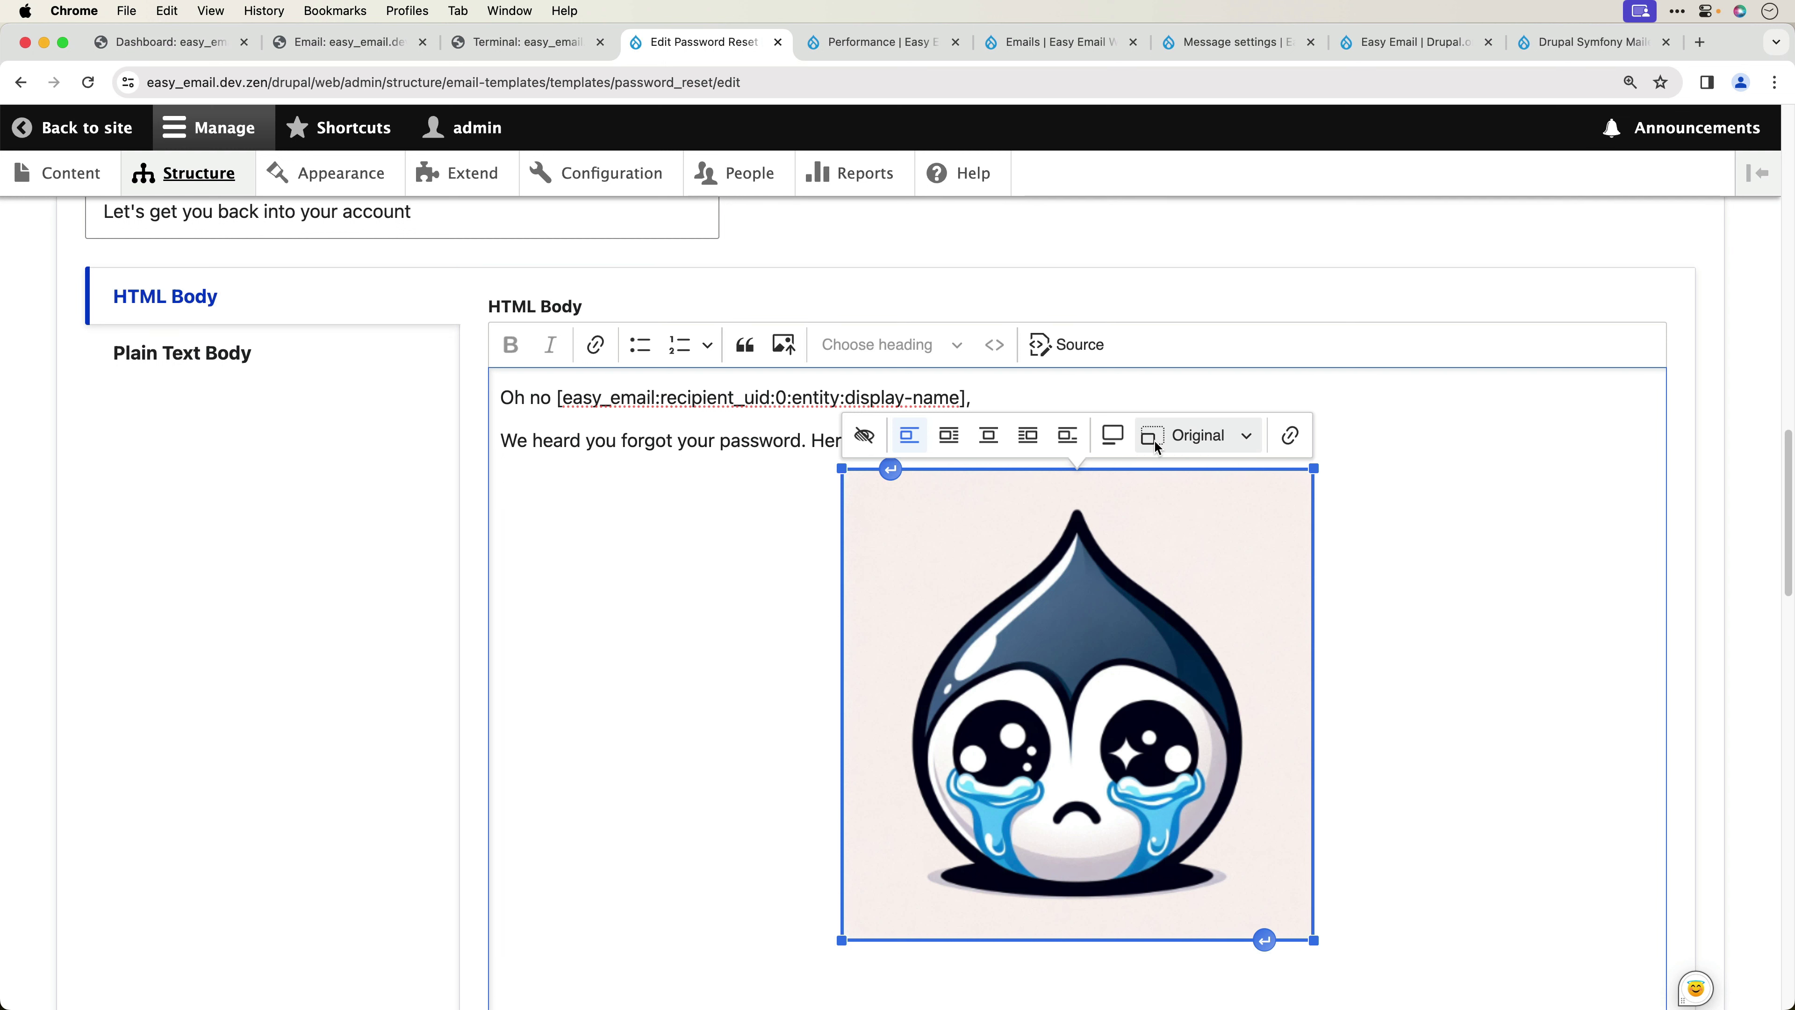
left_click(1073, 439)
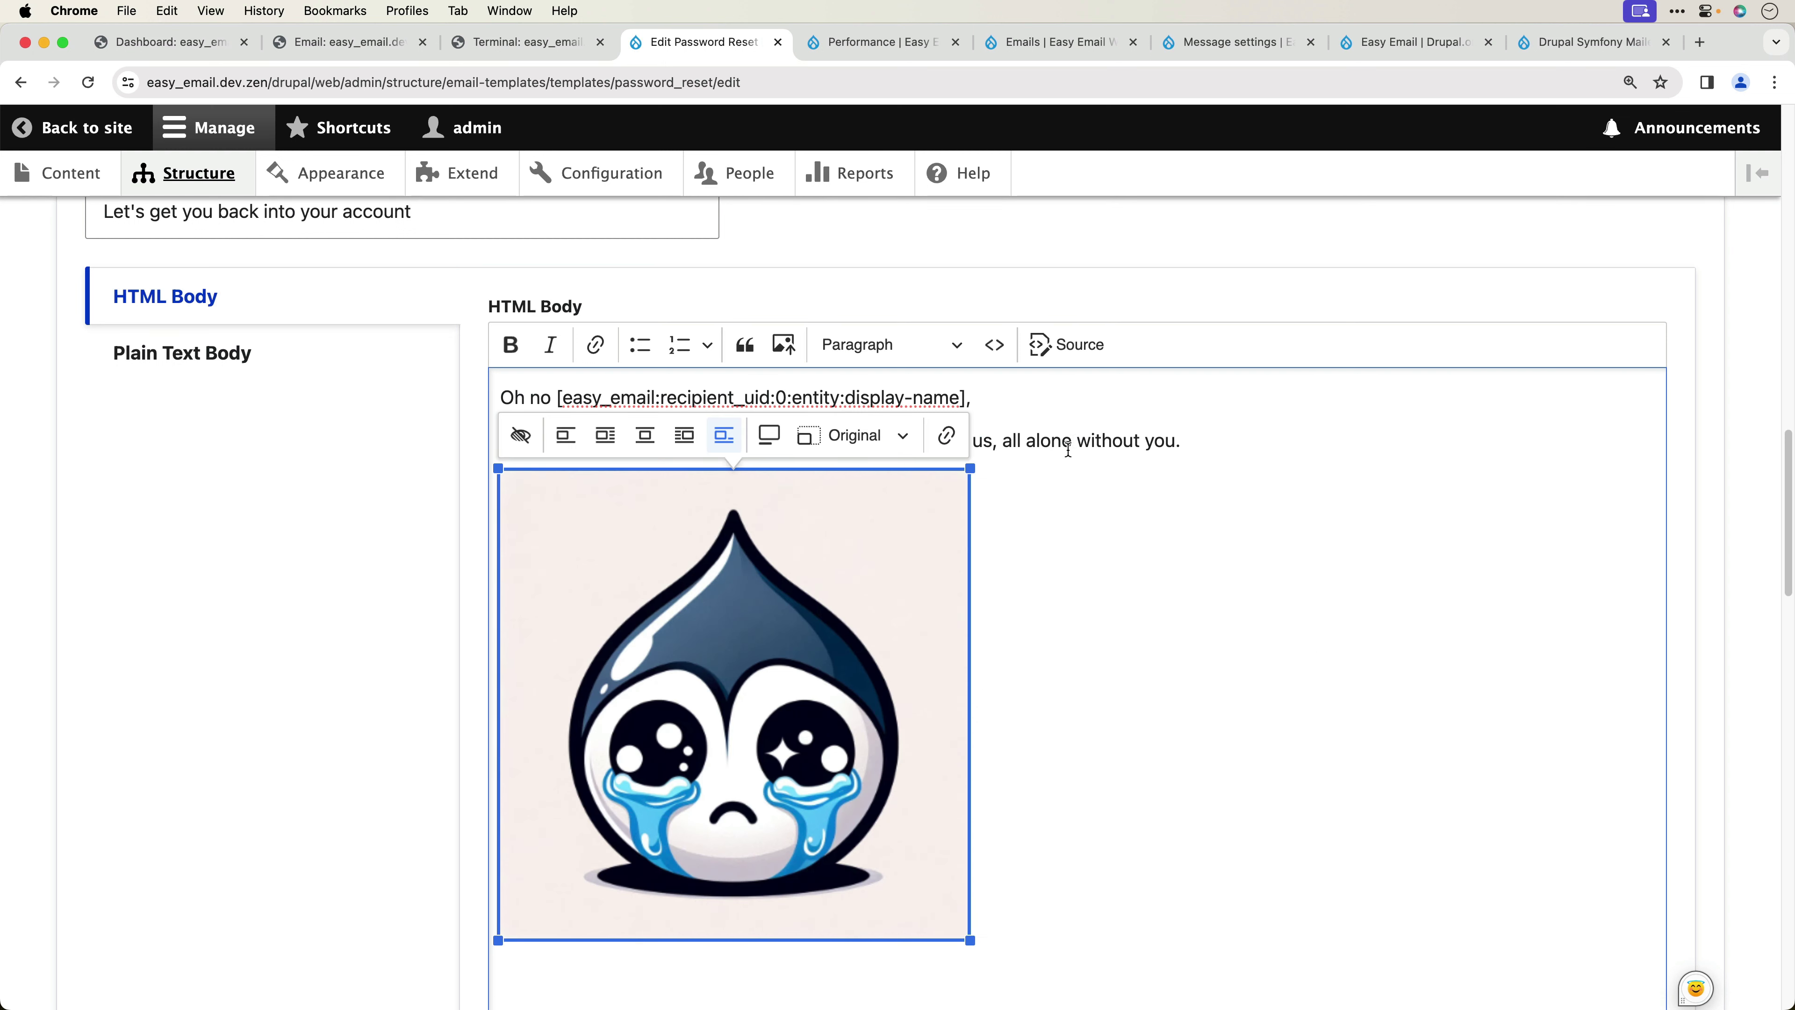
left_click(1070, 629)
- Add "Let's reset your password so we can be together again.", the "Click here" sentence and the "Best, -- [site:name] Team" sign-off below the image
scroll(1088, 802, "down", 1)
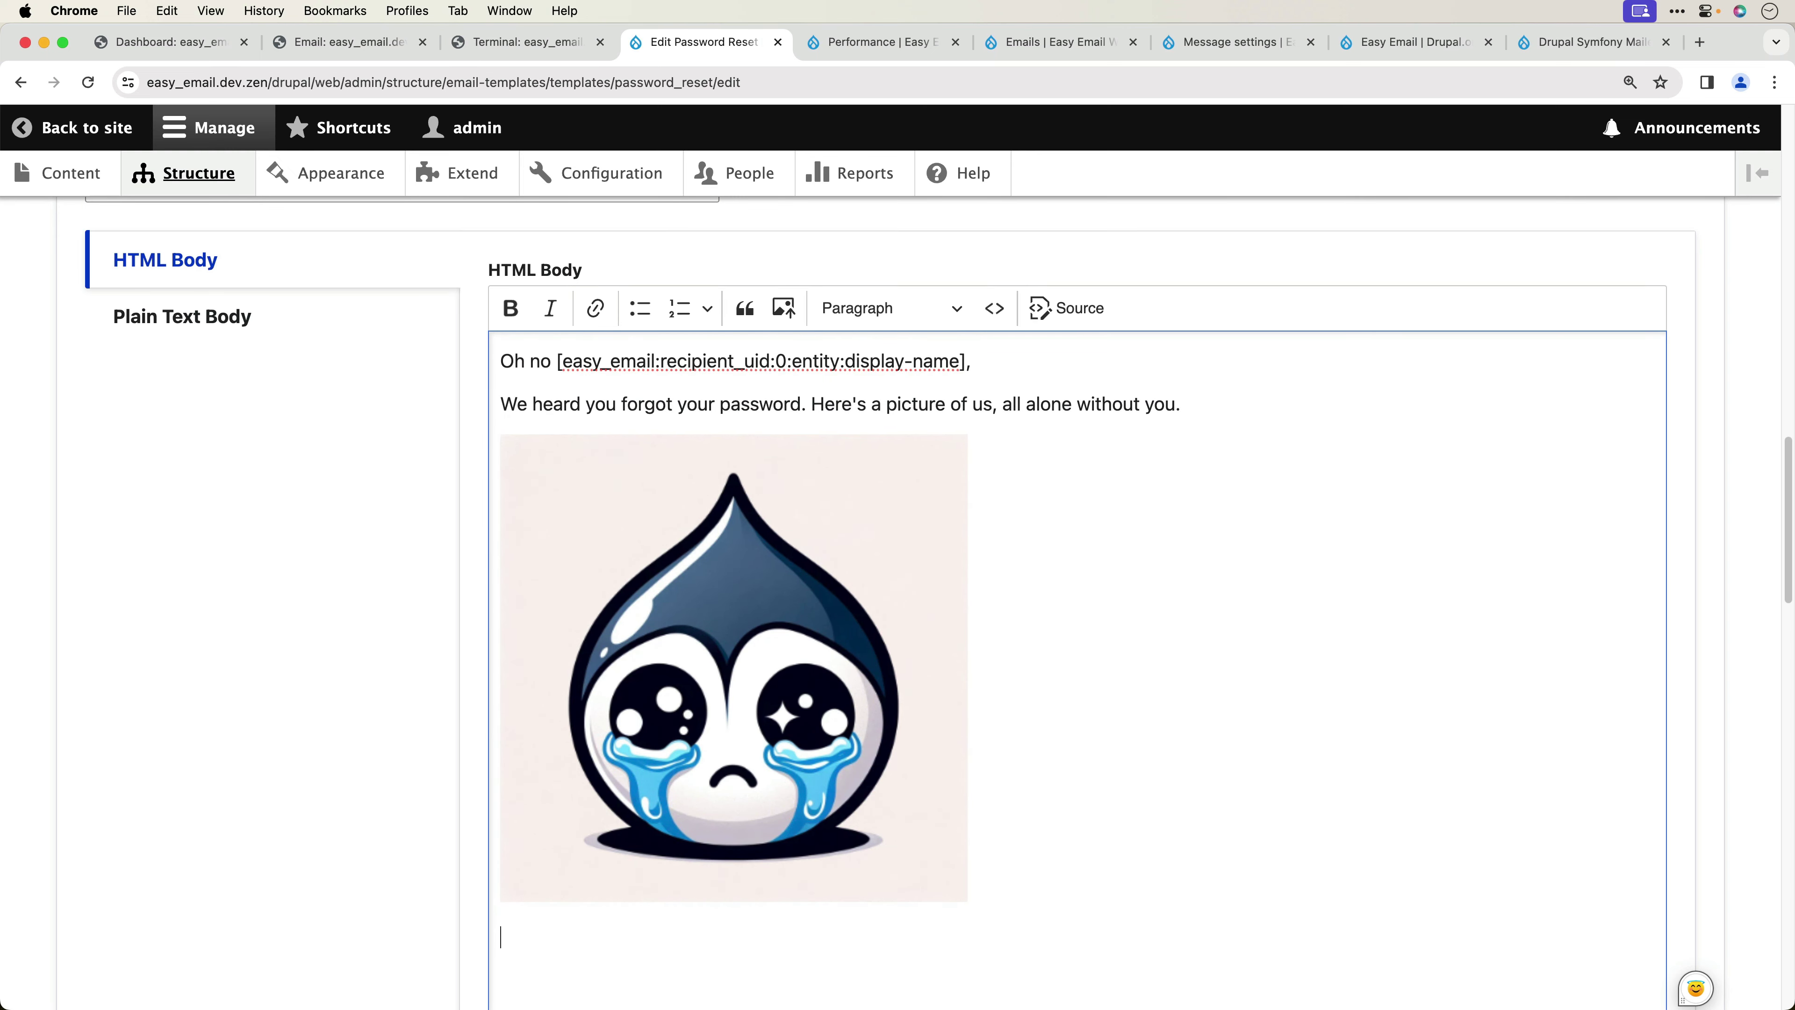
key("super+Tab")
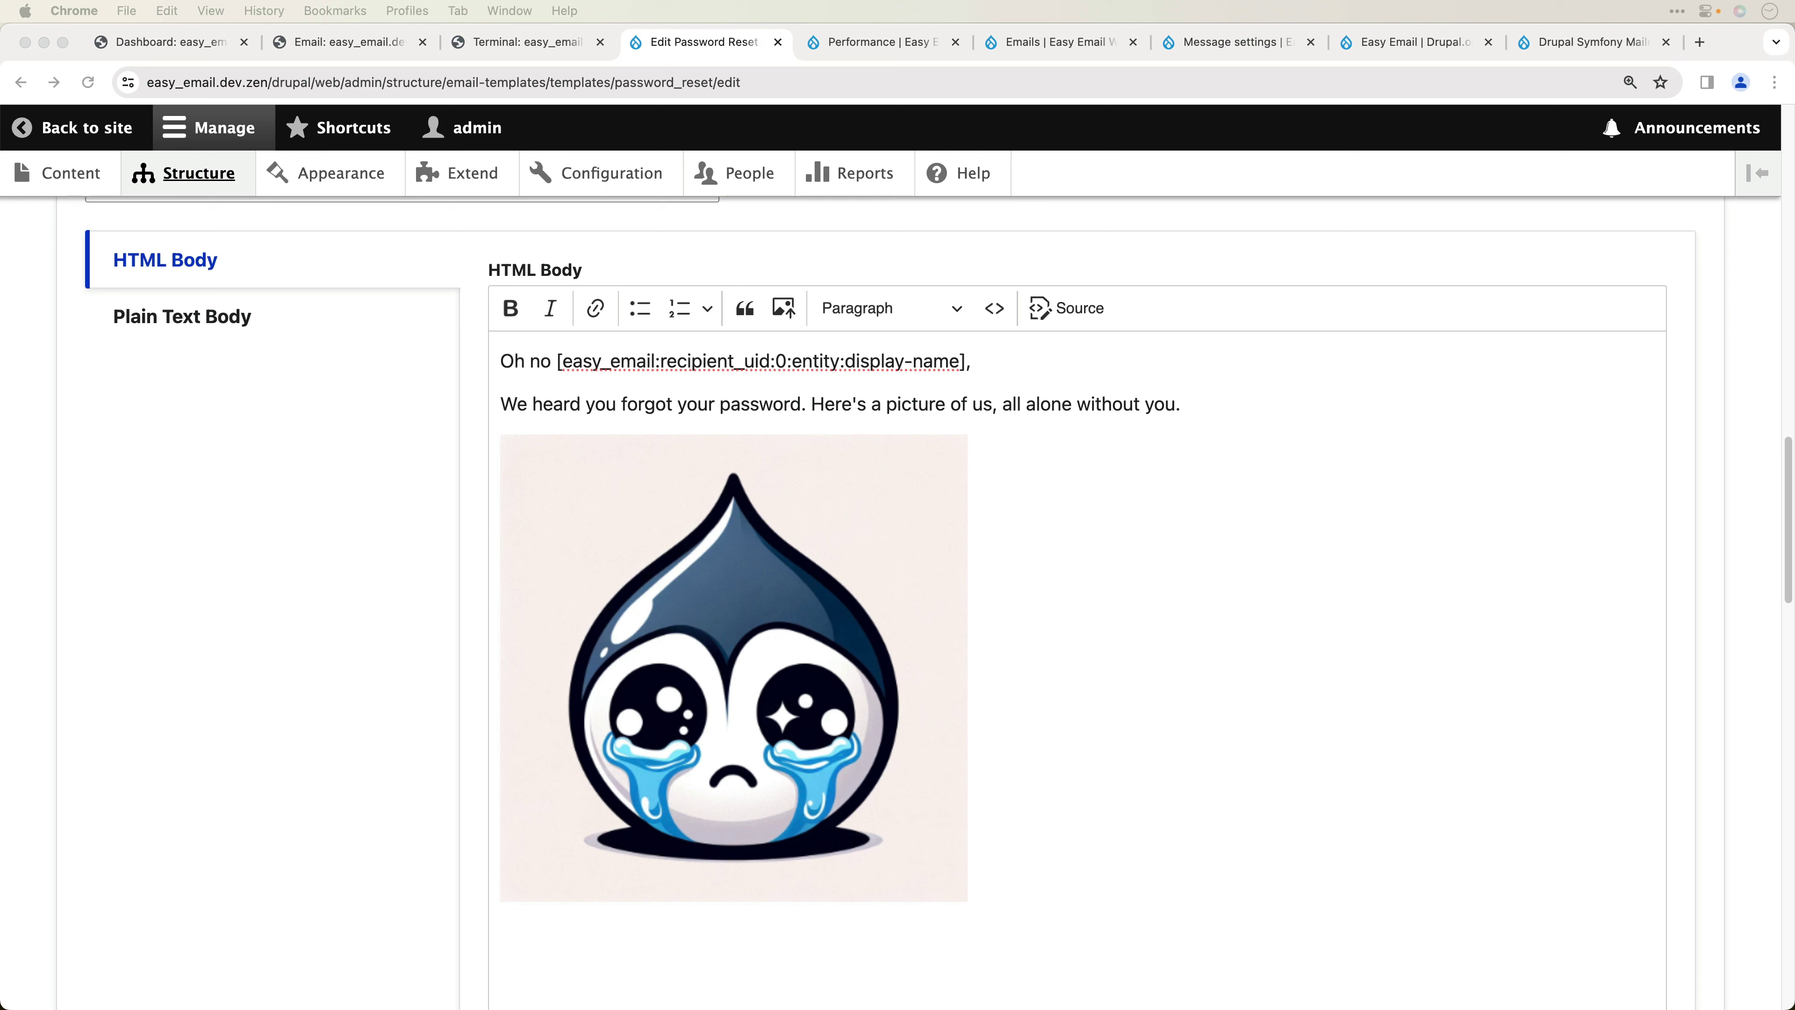
left_click(503, 933)
scroll(1202, 706, "down", 3)
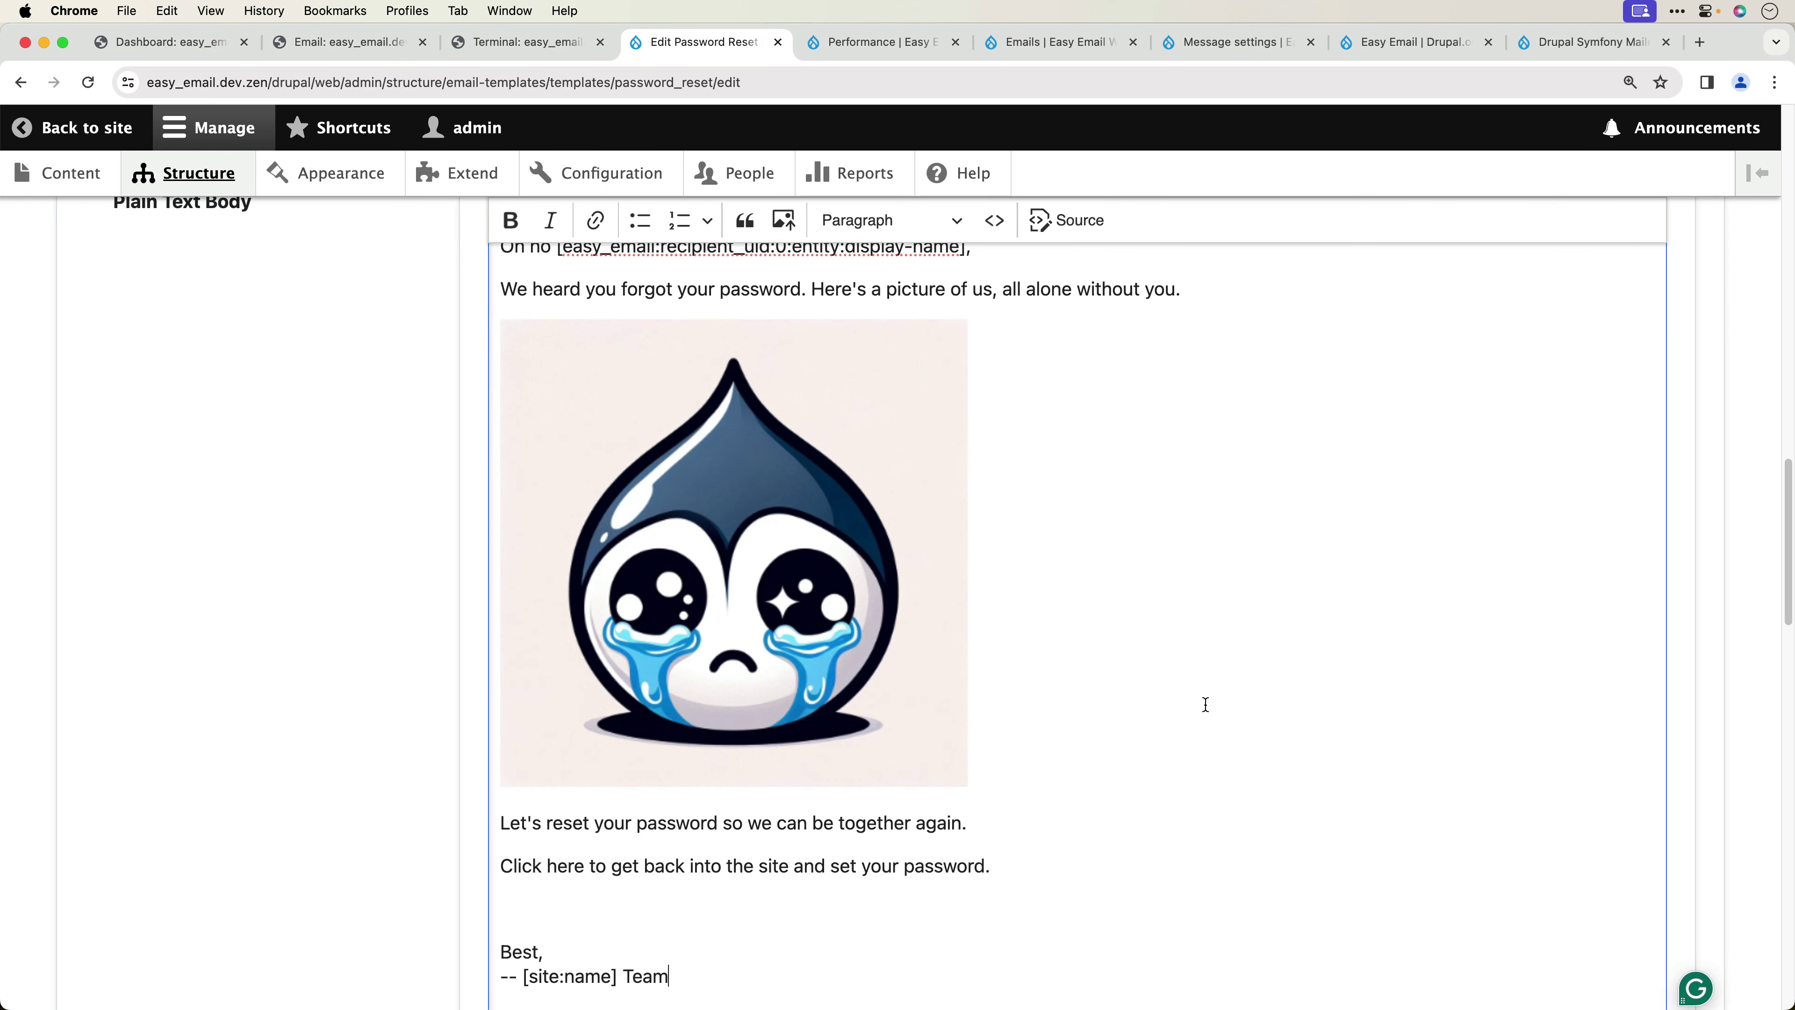
scroll(1044, 770, "down", 3)
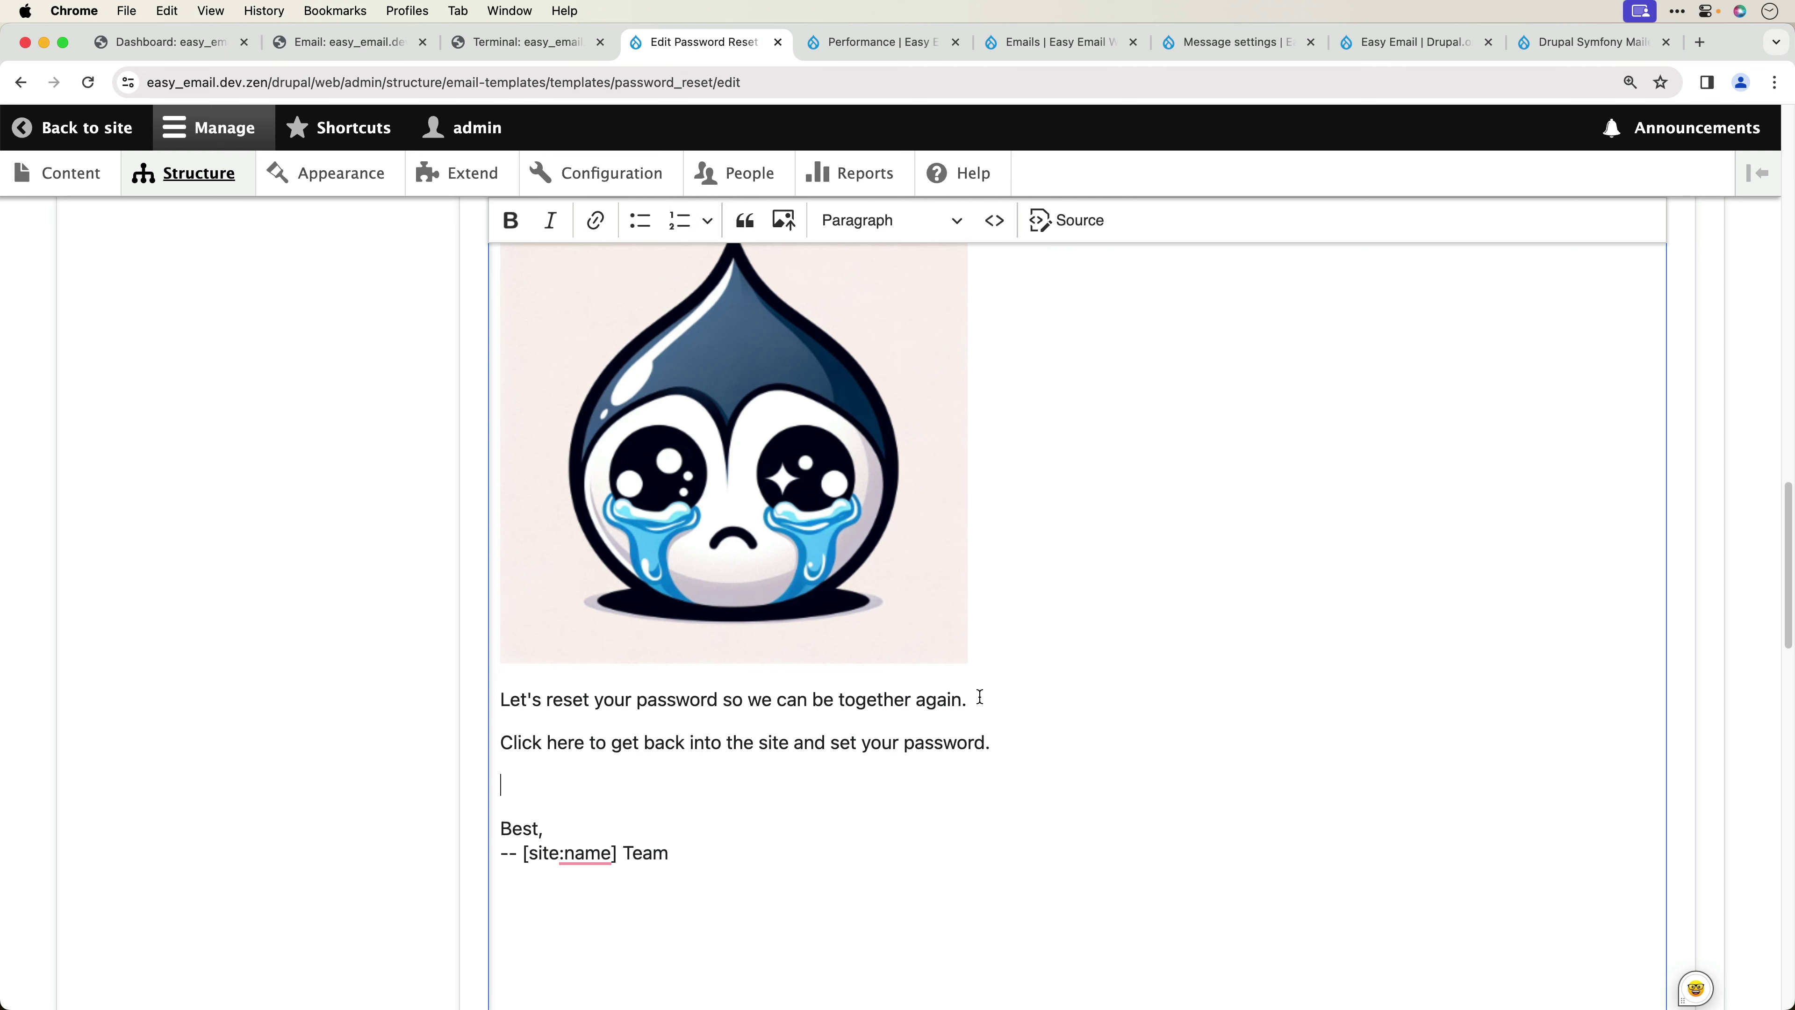
left_click_drag(1018, 742, 424, 758)
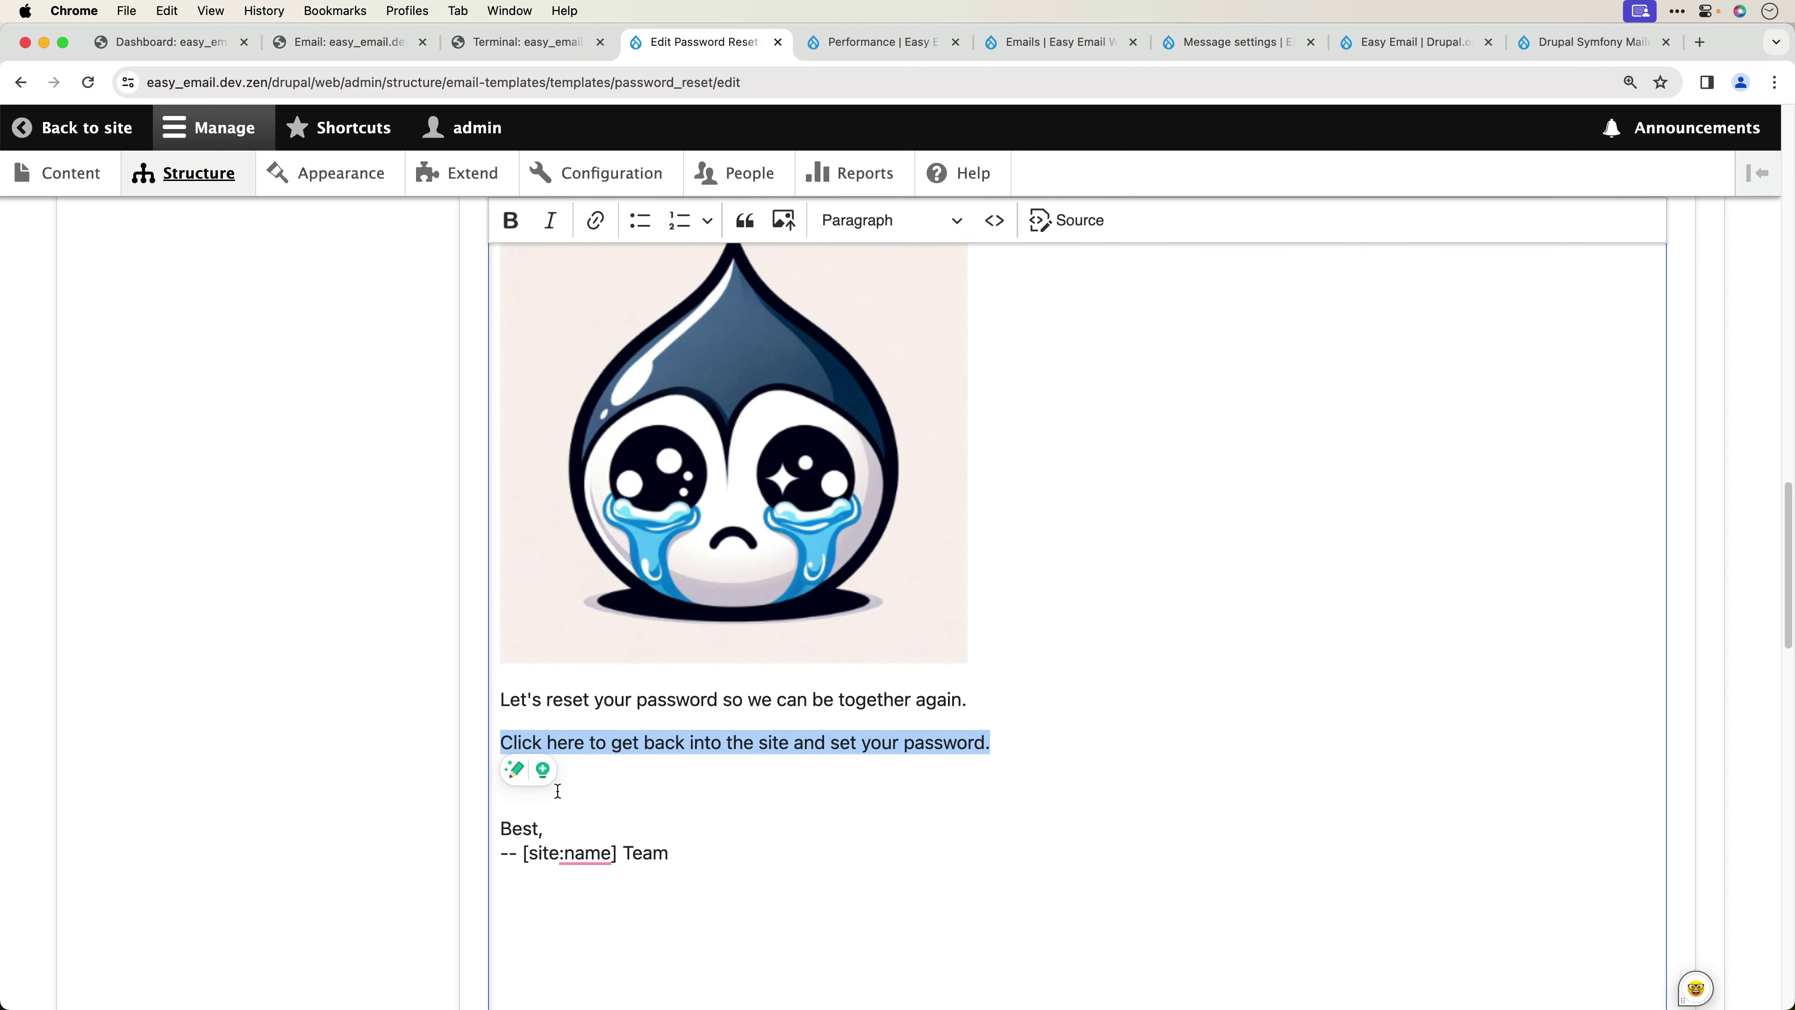
scroll(361, 721, "up", 5)
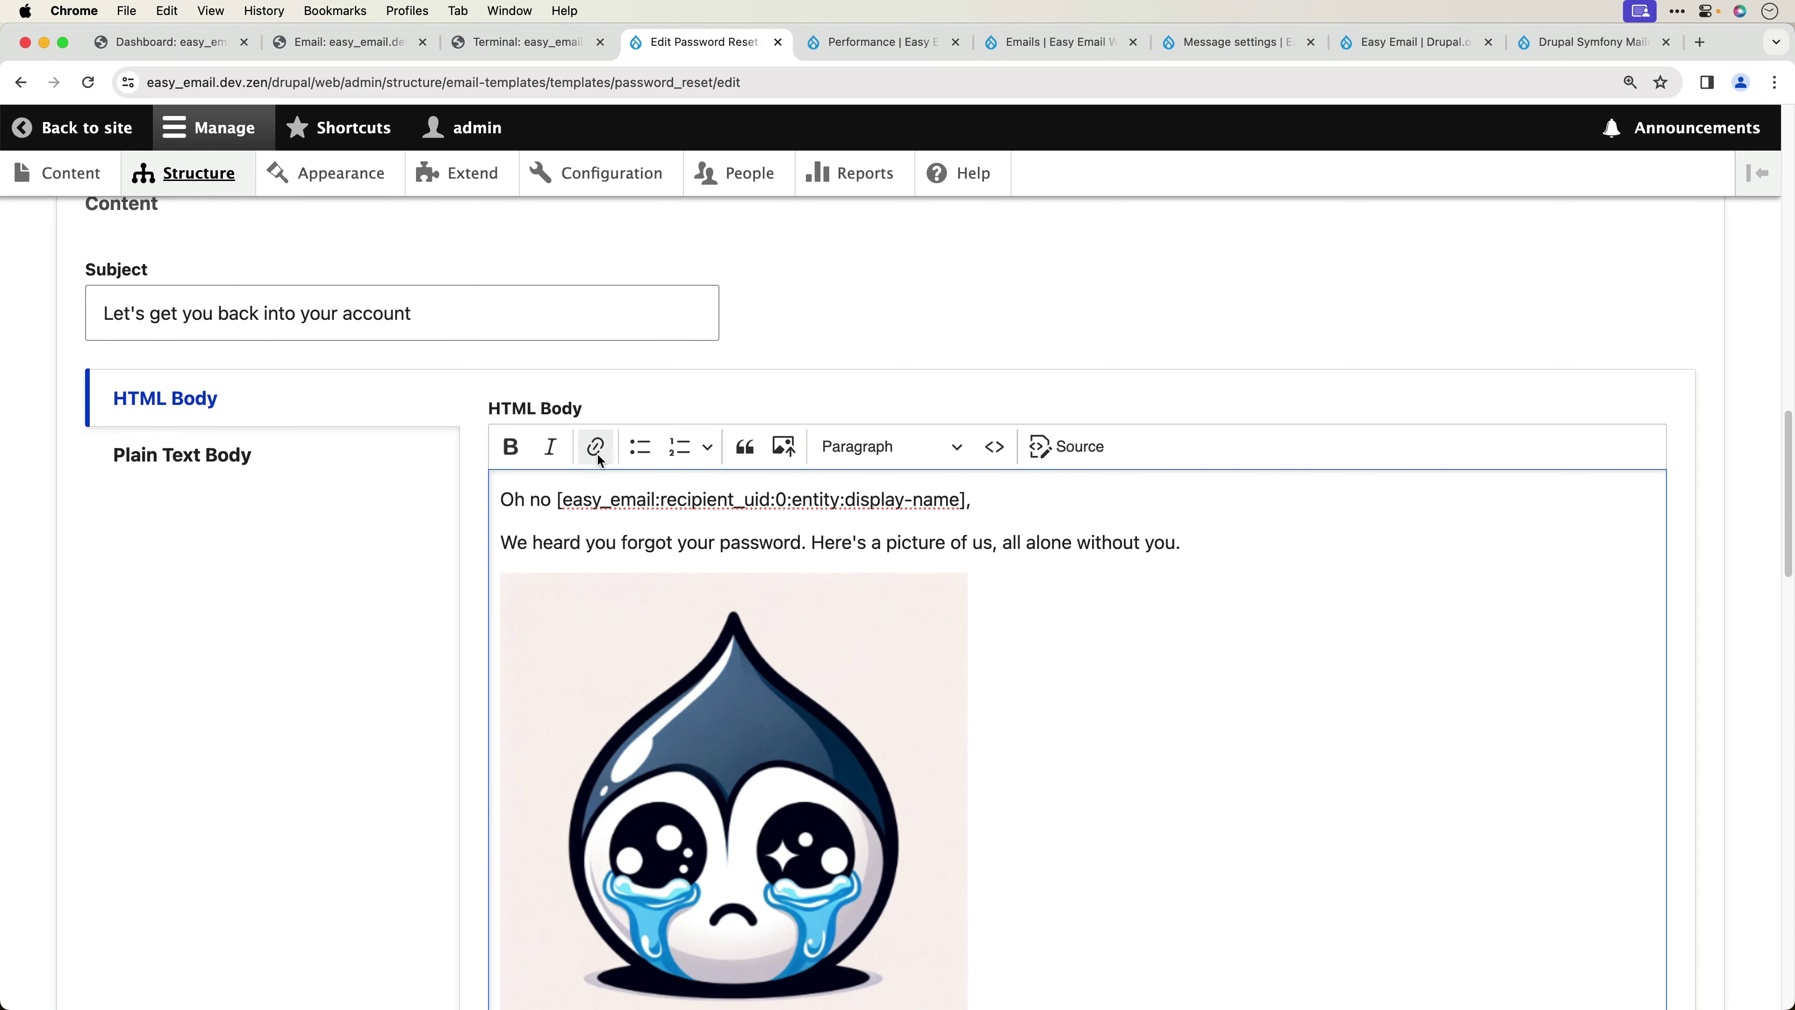
key("super+k")
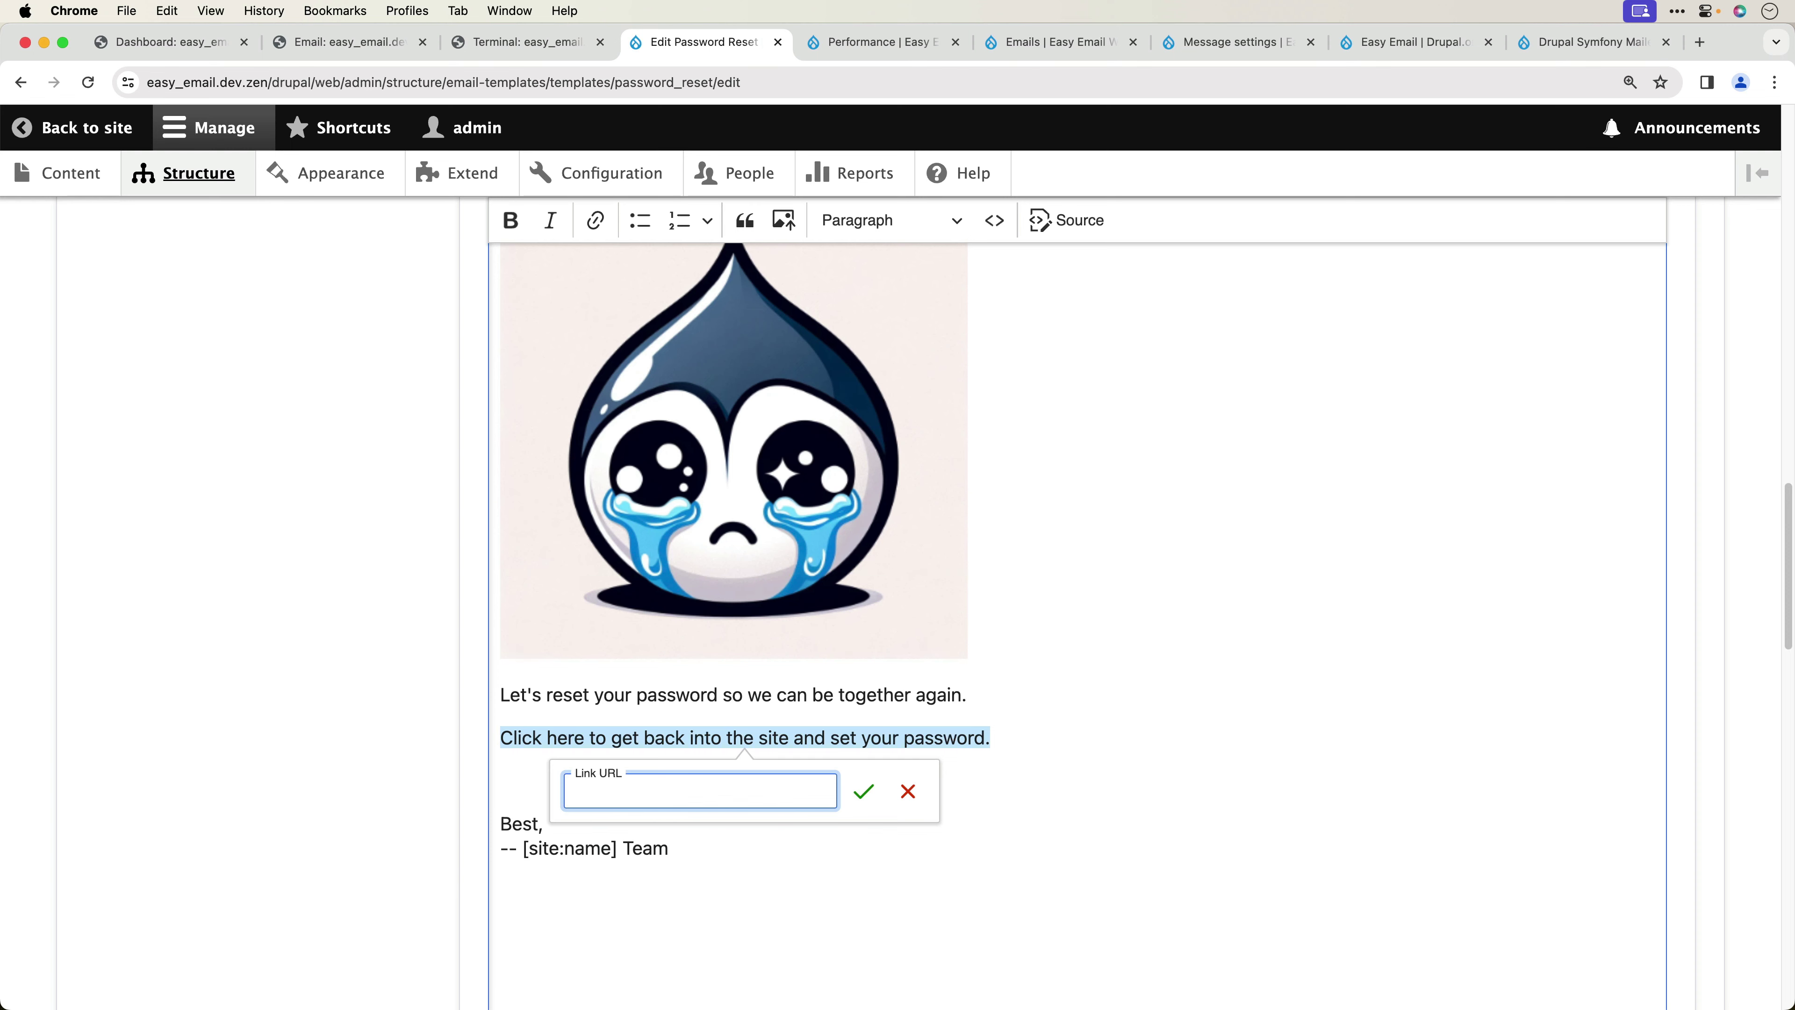
- Open the browser of available tokens under the template's Replacement Patterns and expand the Email token group
scroll(822, 762, "down", 10)
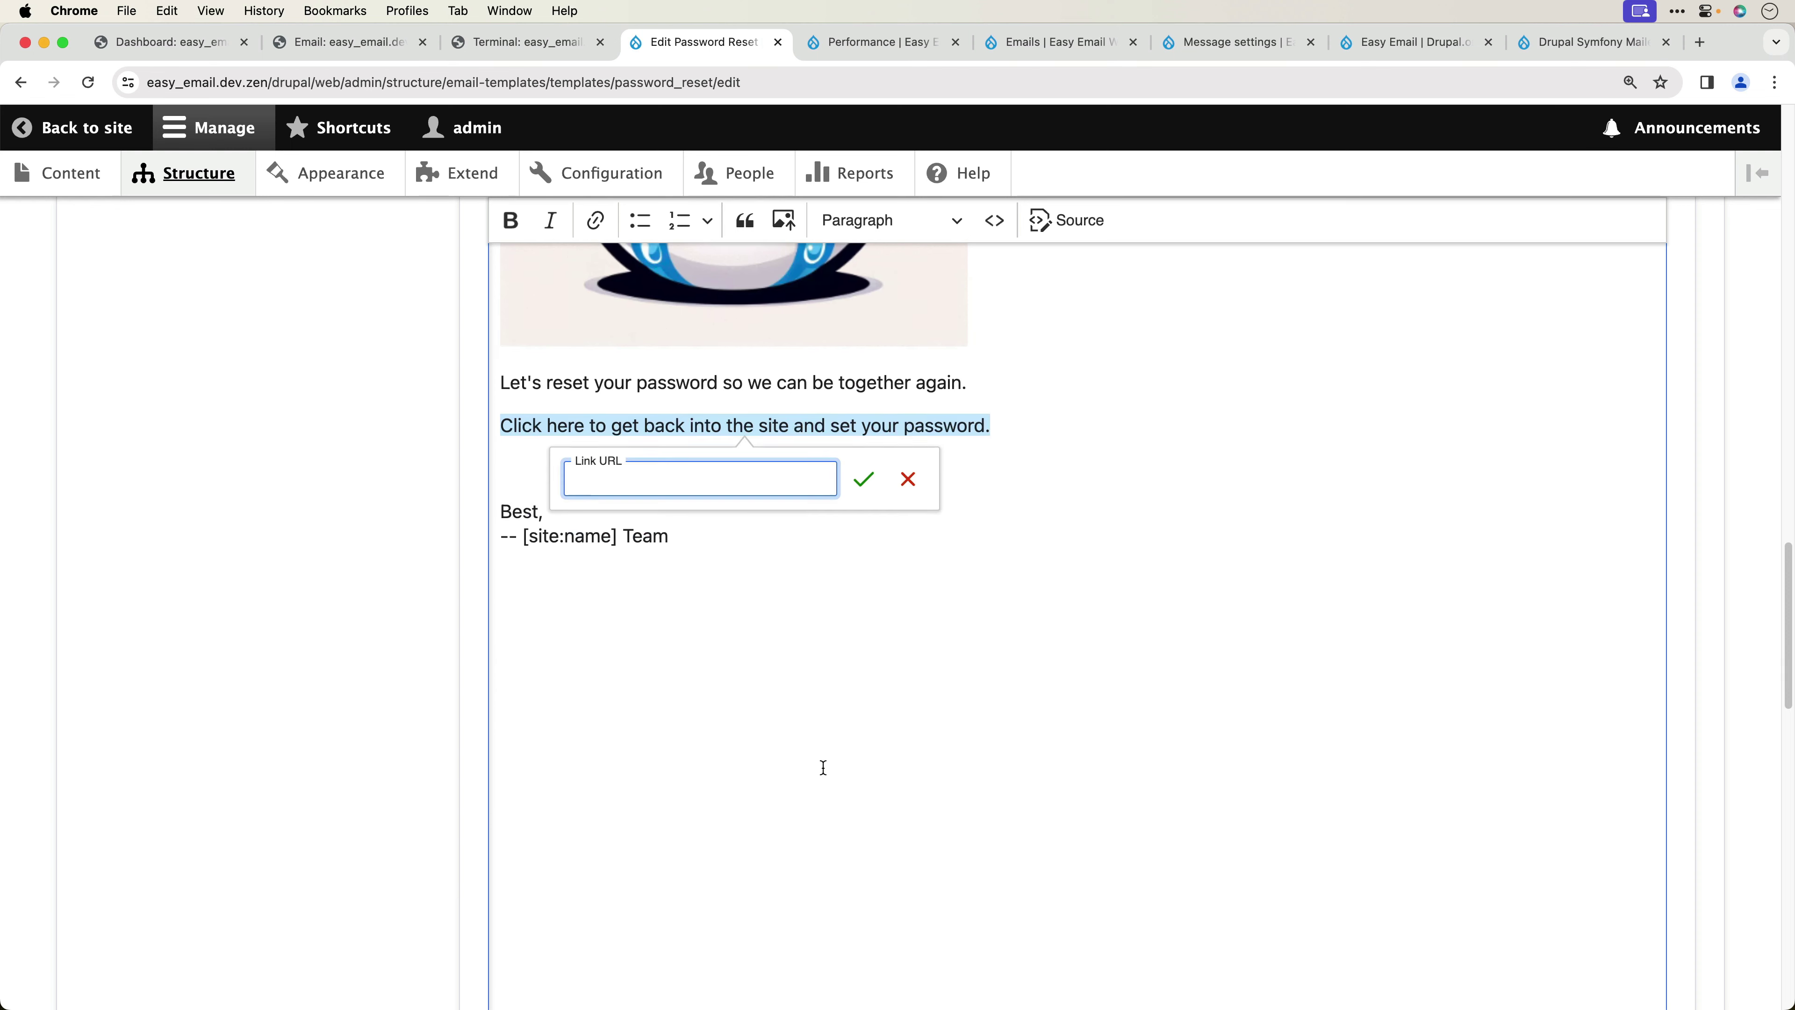
scroll(826, 776, "down", 3)
scroll(824, 776, "up", 12)
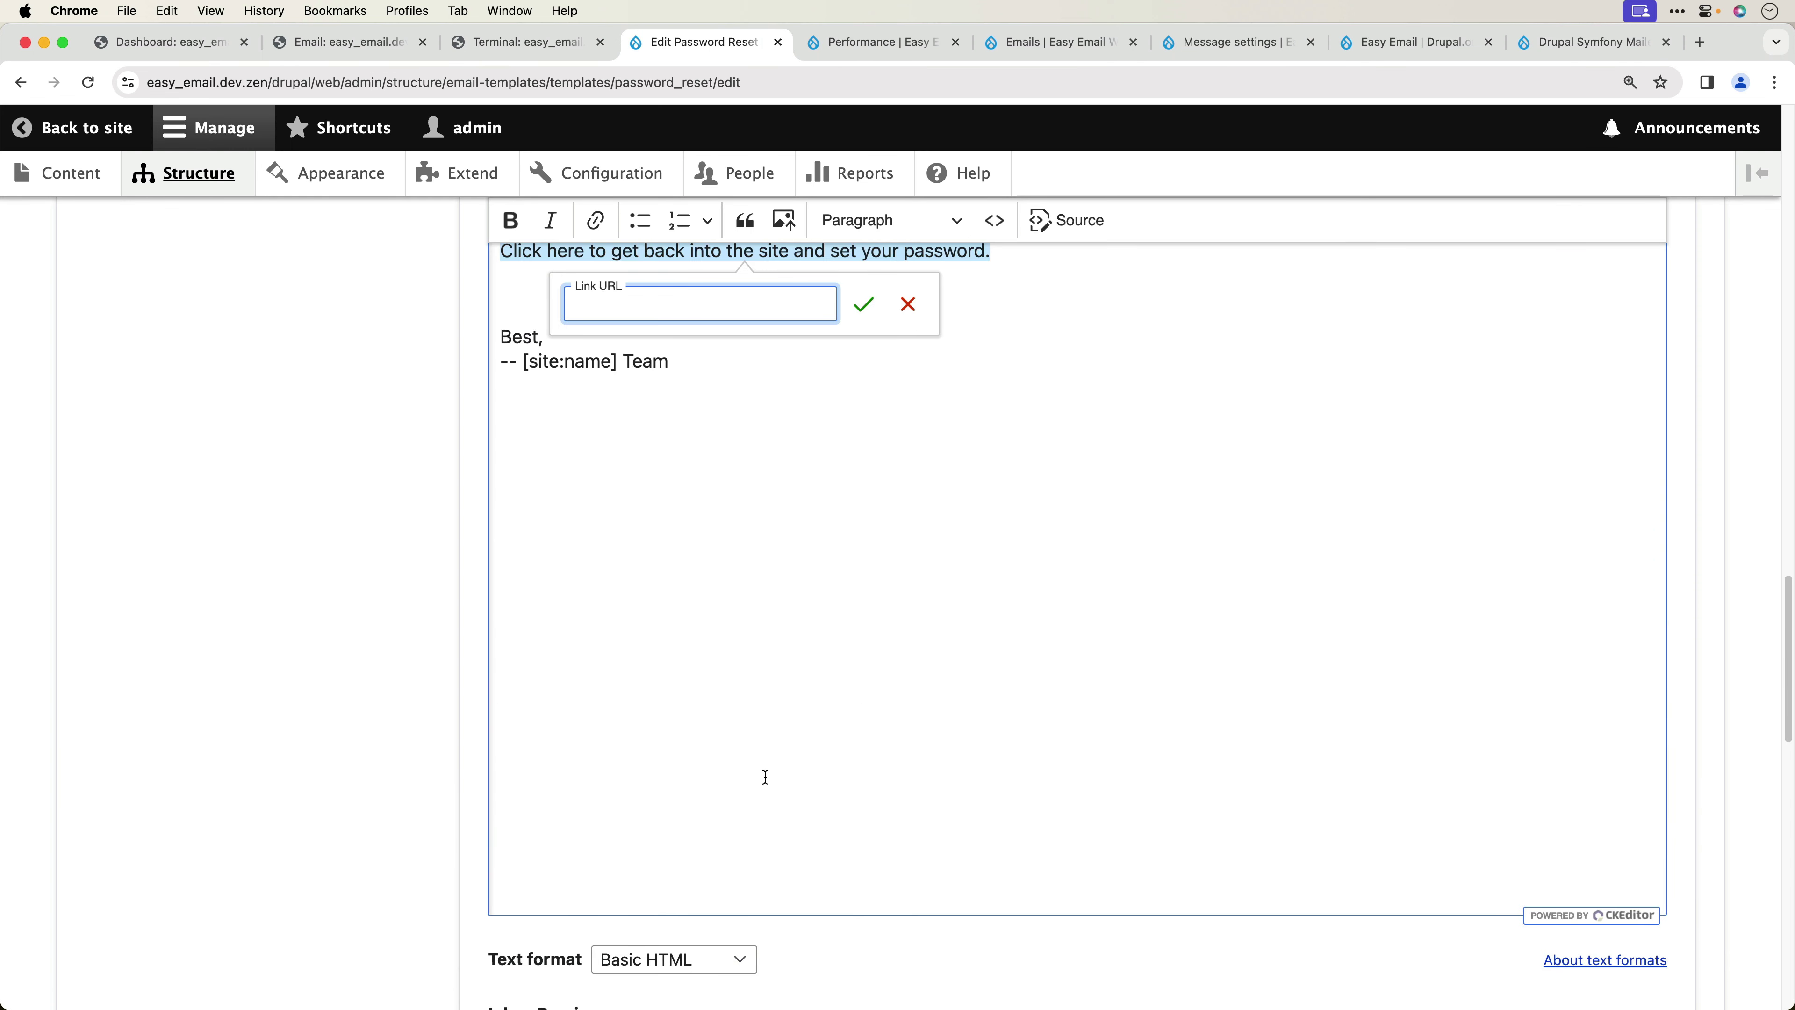
scroll(396, 785, "down", 10)
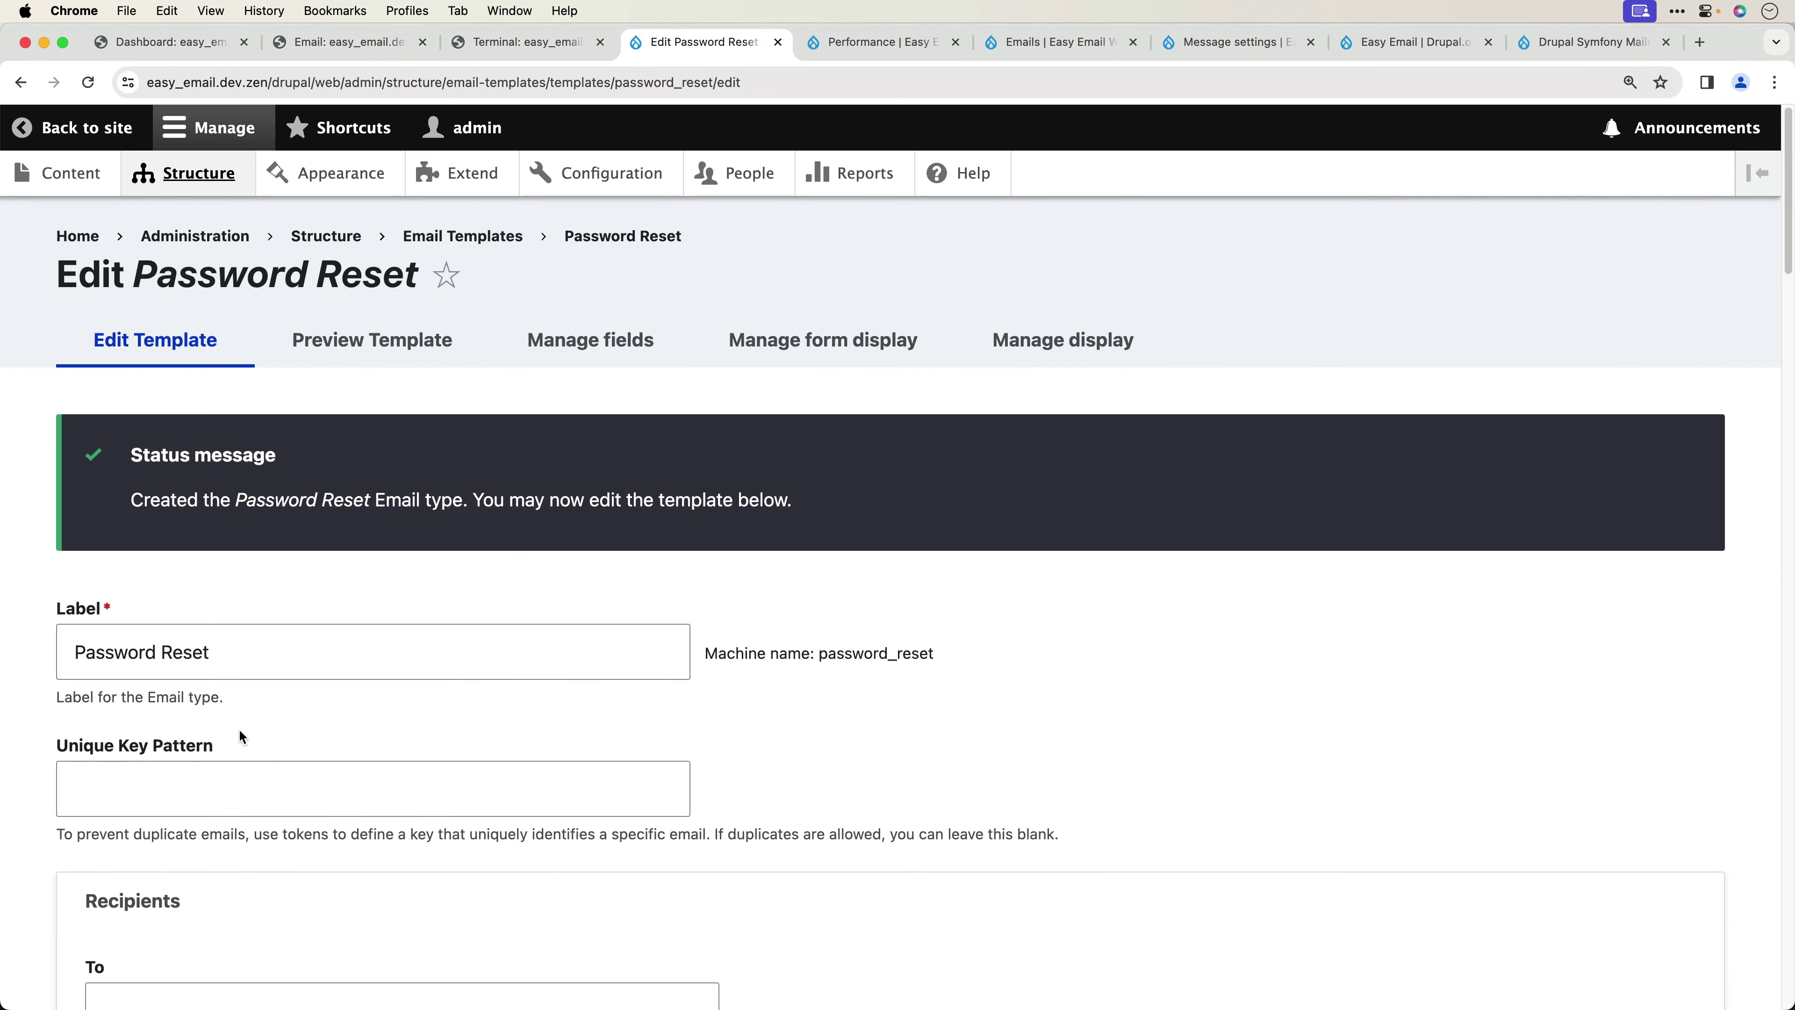
scroll(238, 728, "down", 20)
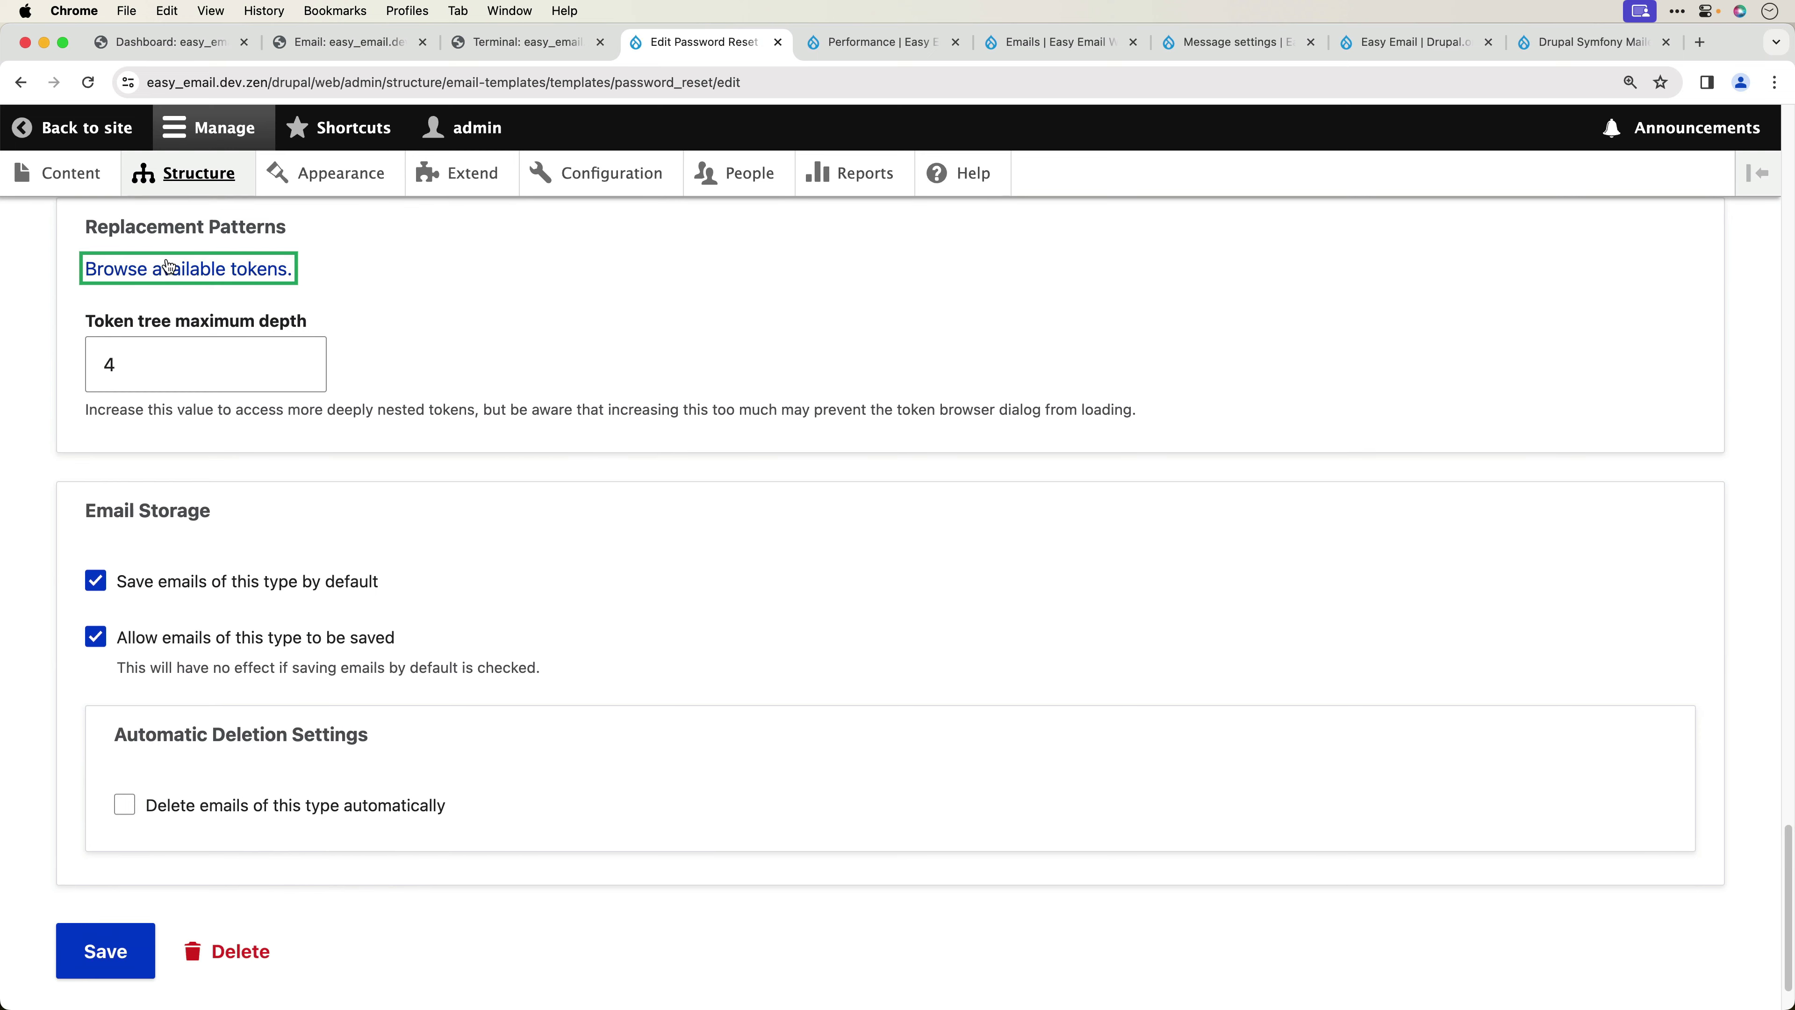
left_click(279, 269)
scroll(1127, 792, "down", 5)
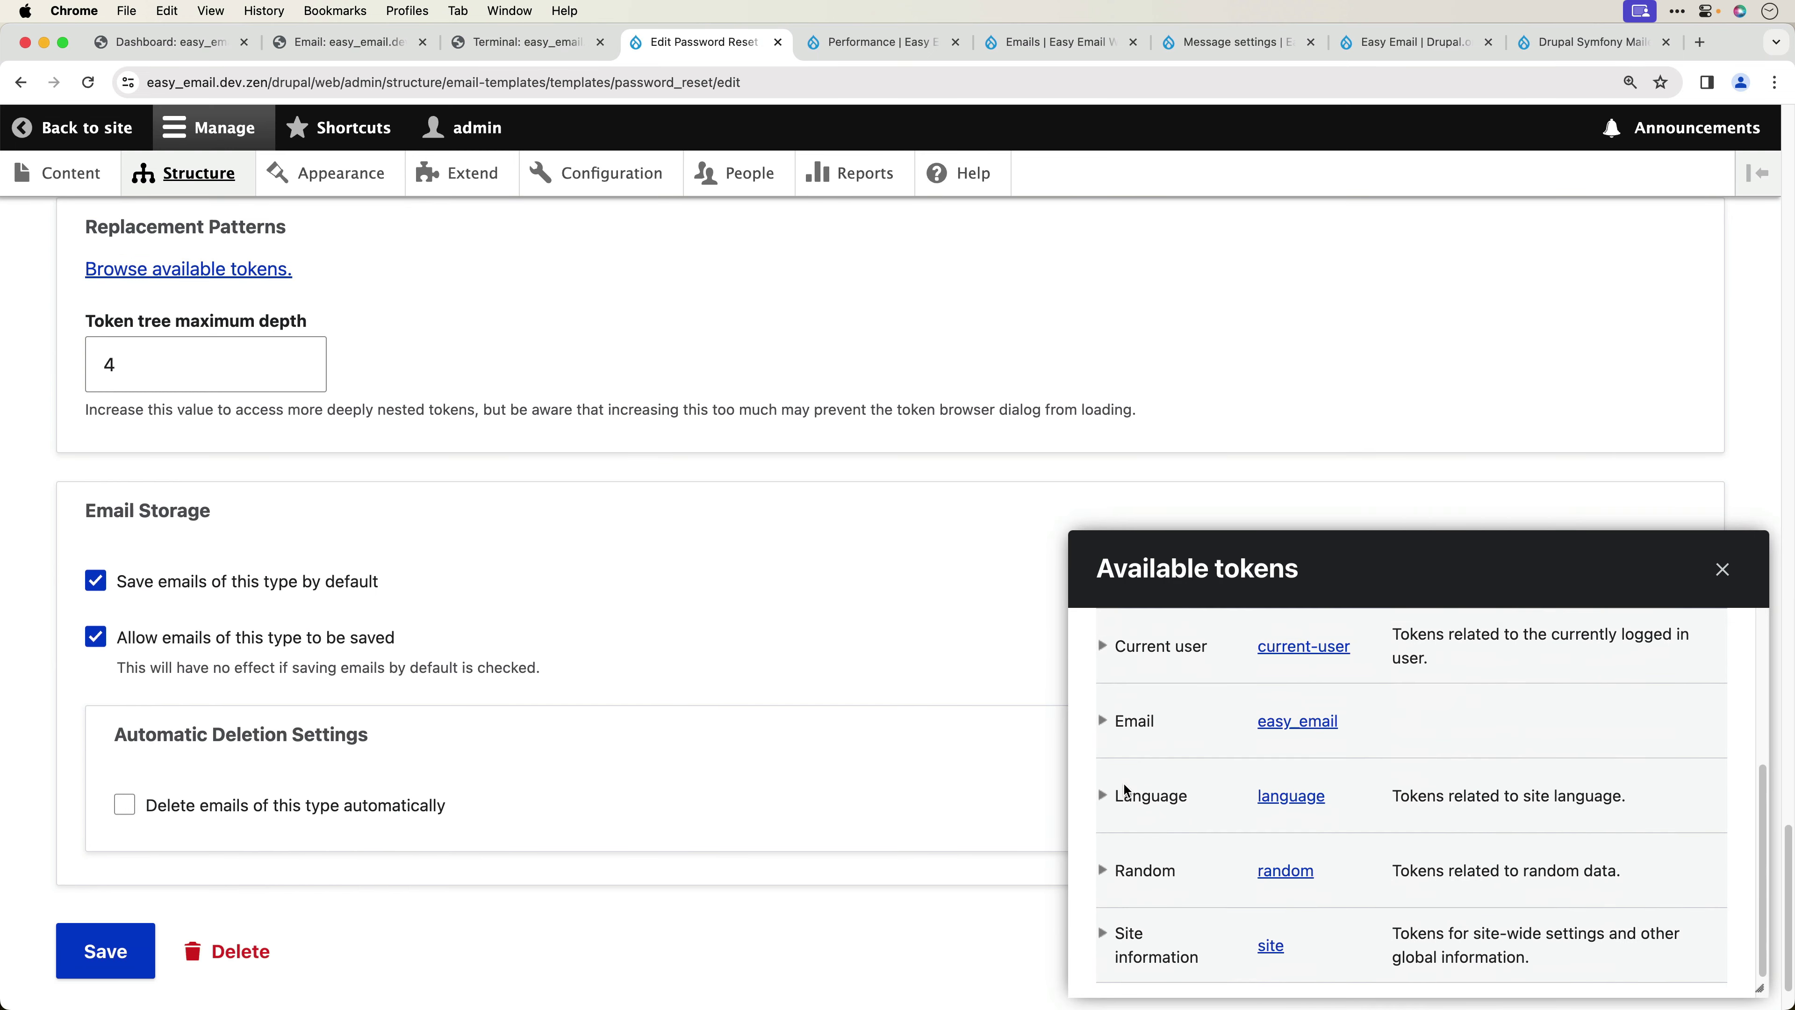
left_click(1103, 720)
scroll(1191, 836, "down", 15)
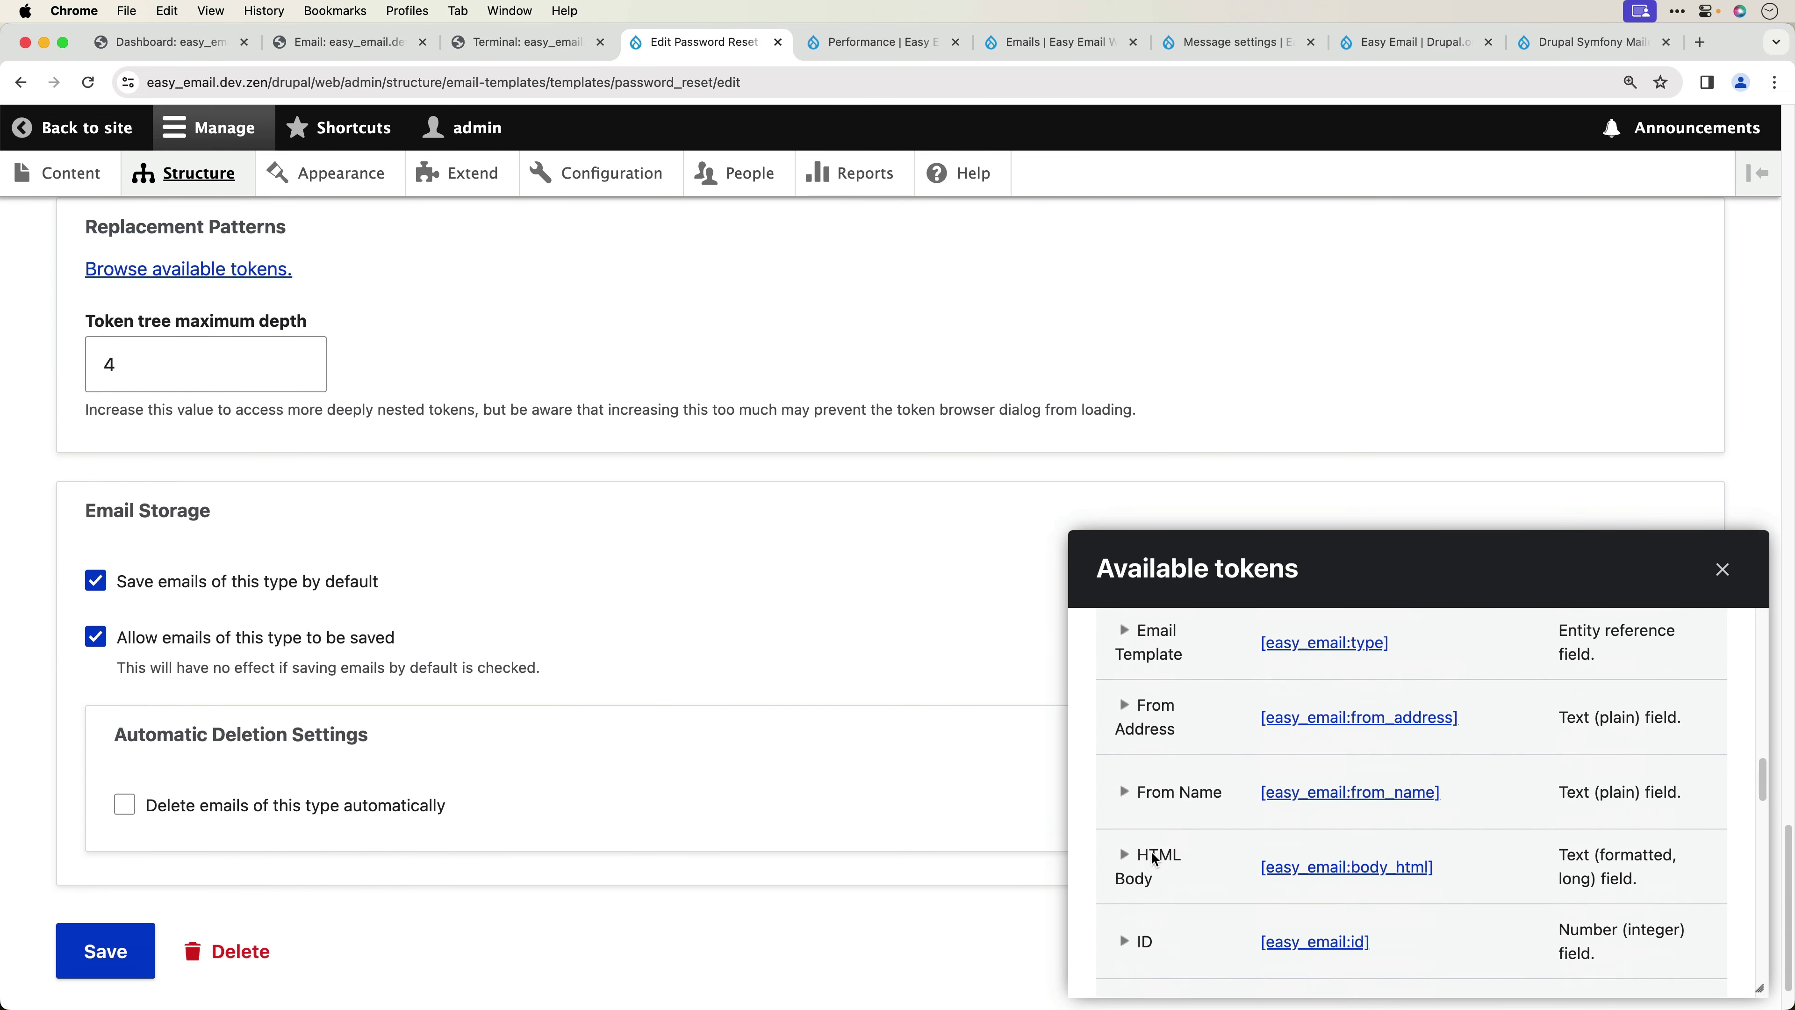
scroll(1150, 858, "down", 3)
scroll(1150, 858, "up", 3)
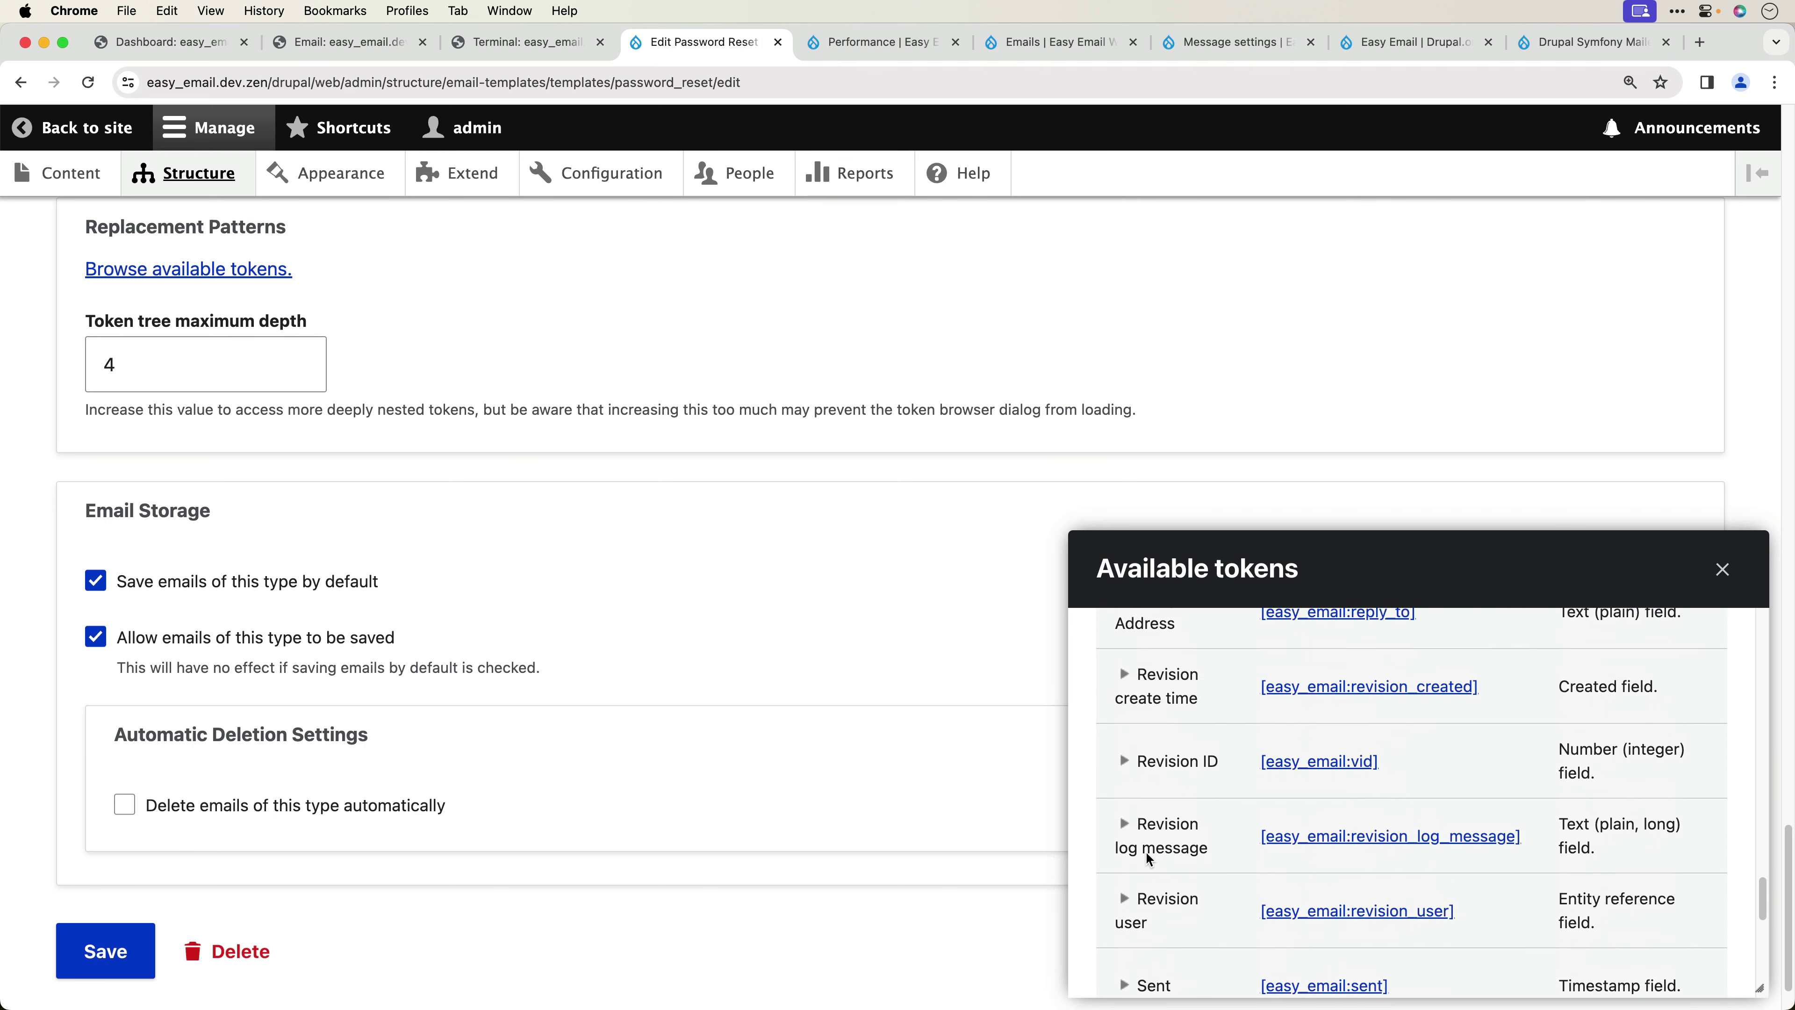
- Expand Recipients down to the user of the delta 0 recipient and copy the token [easy_email:recipient_uid:0:entity:one-time-login-url]
left_click(1124, 729)
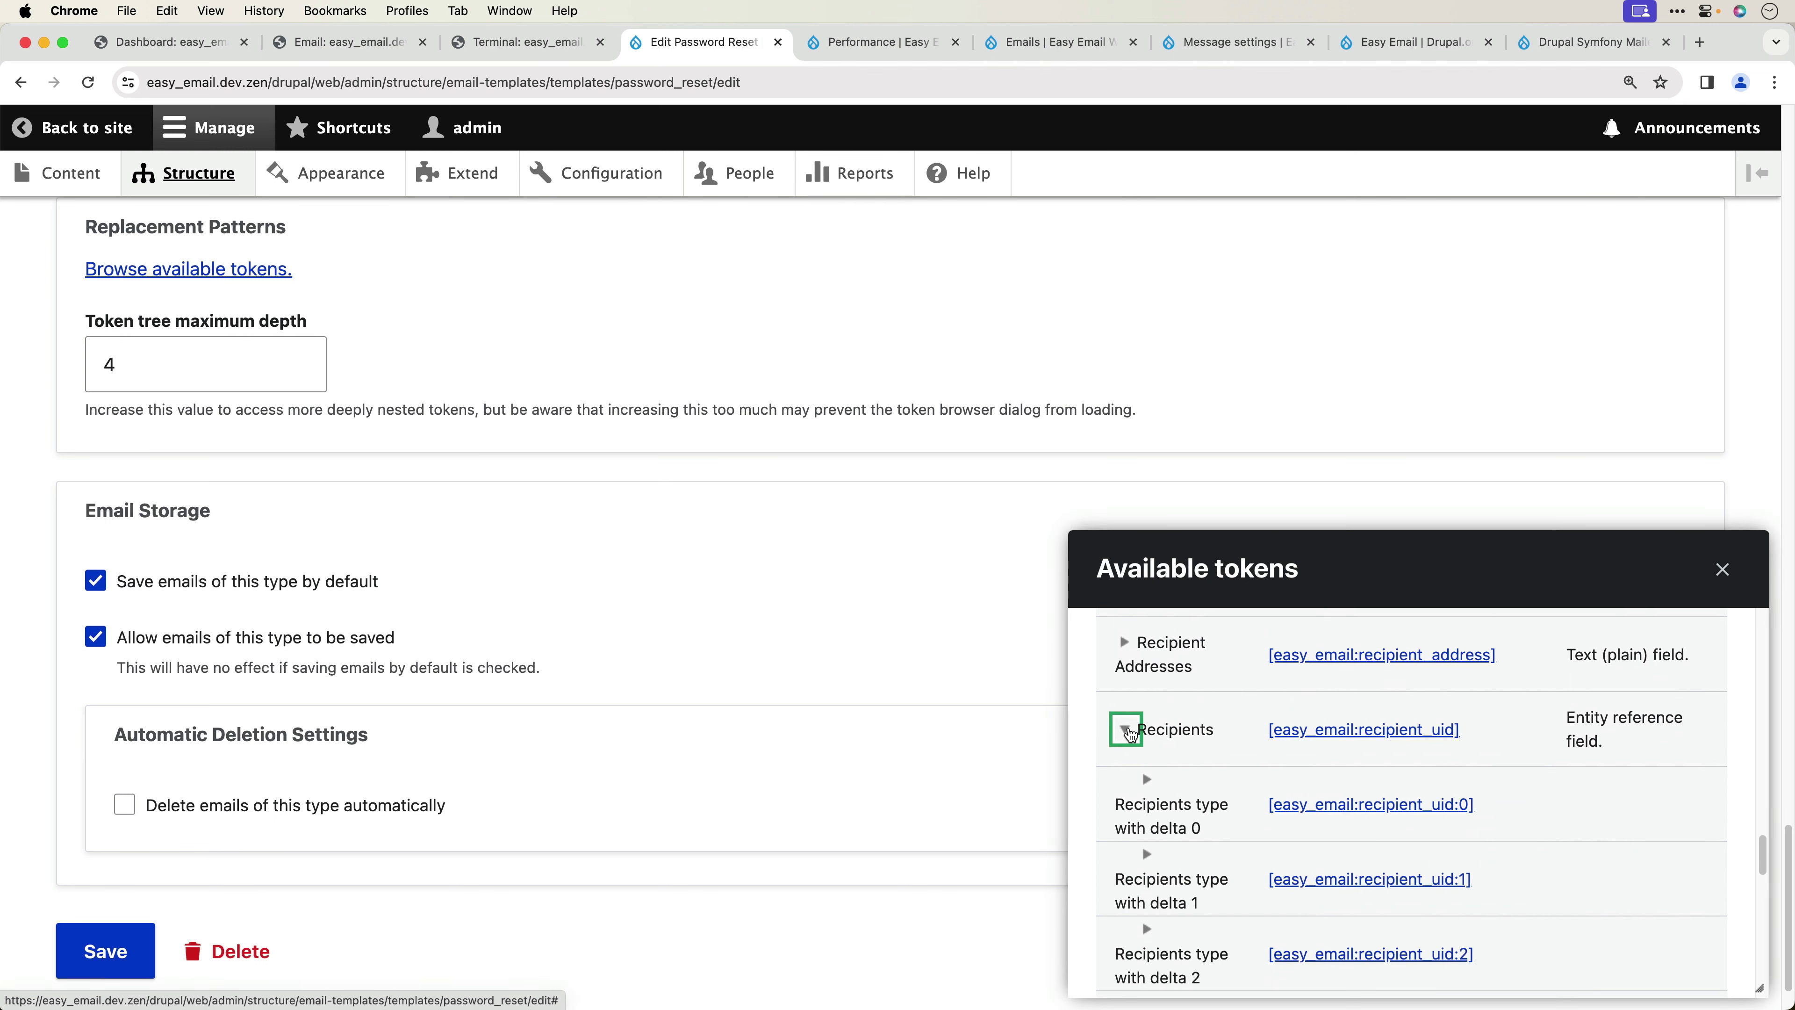
left_click(1147, 779)
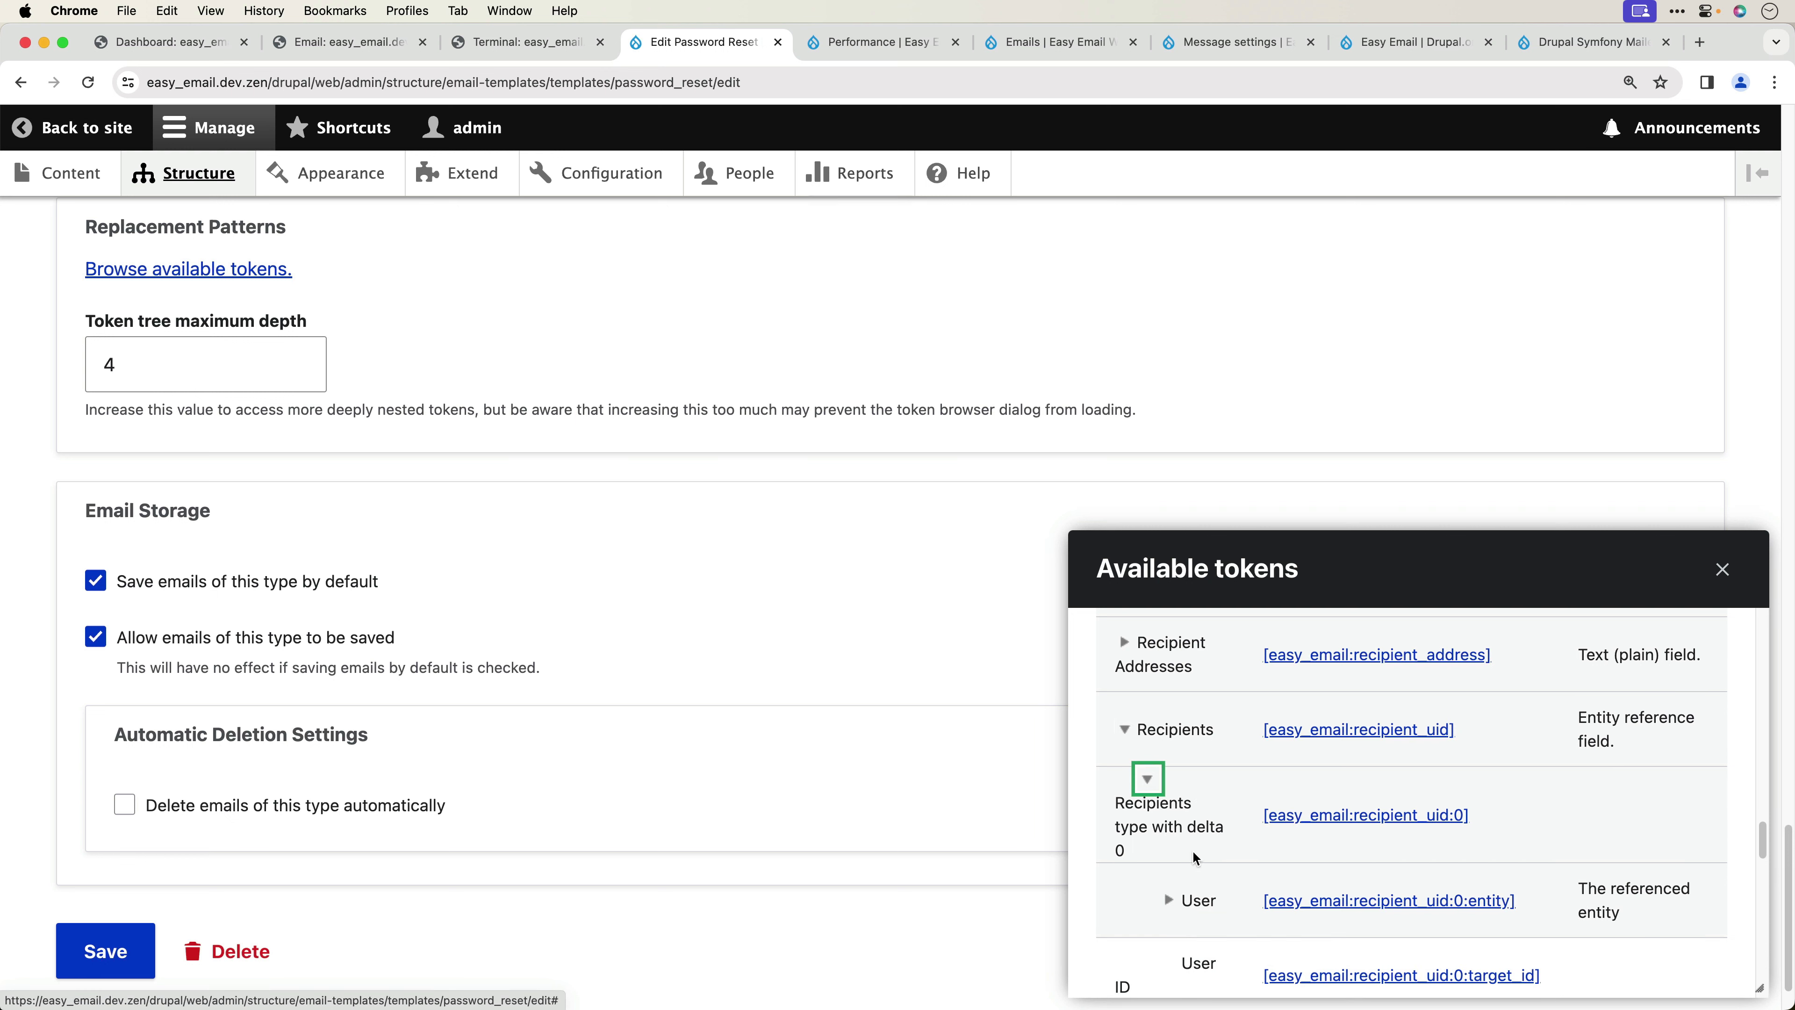
scroll(1194, 852, "down", 2)
left_click(1171, 774)
scroll(1231, 831, "down", 1)
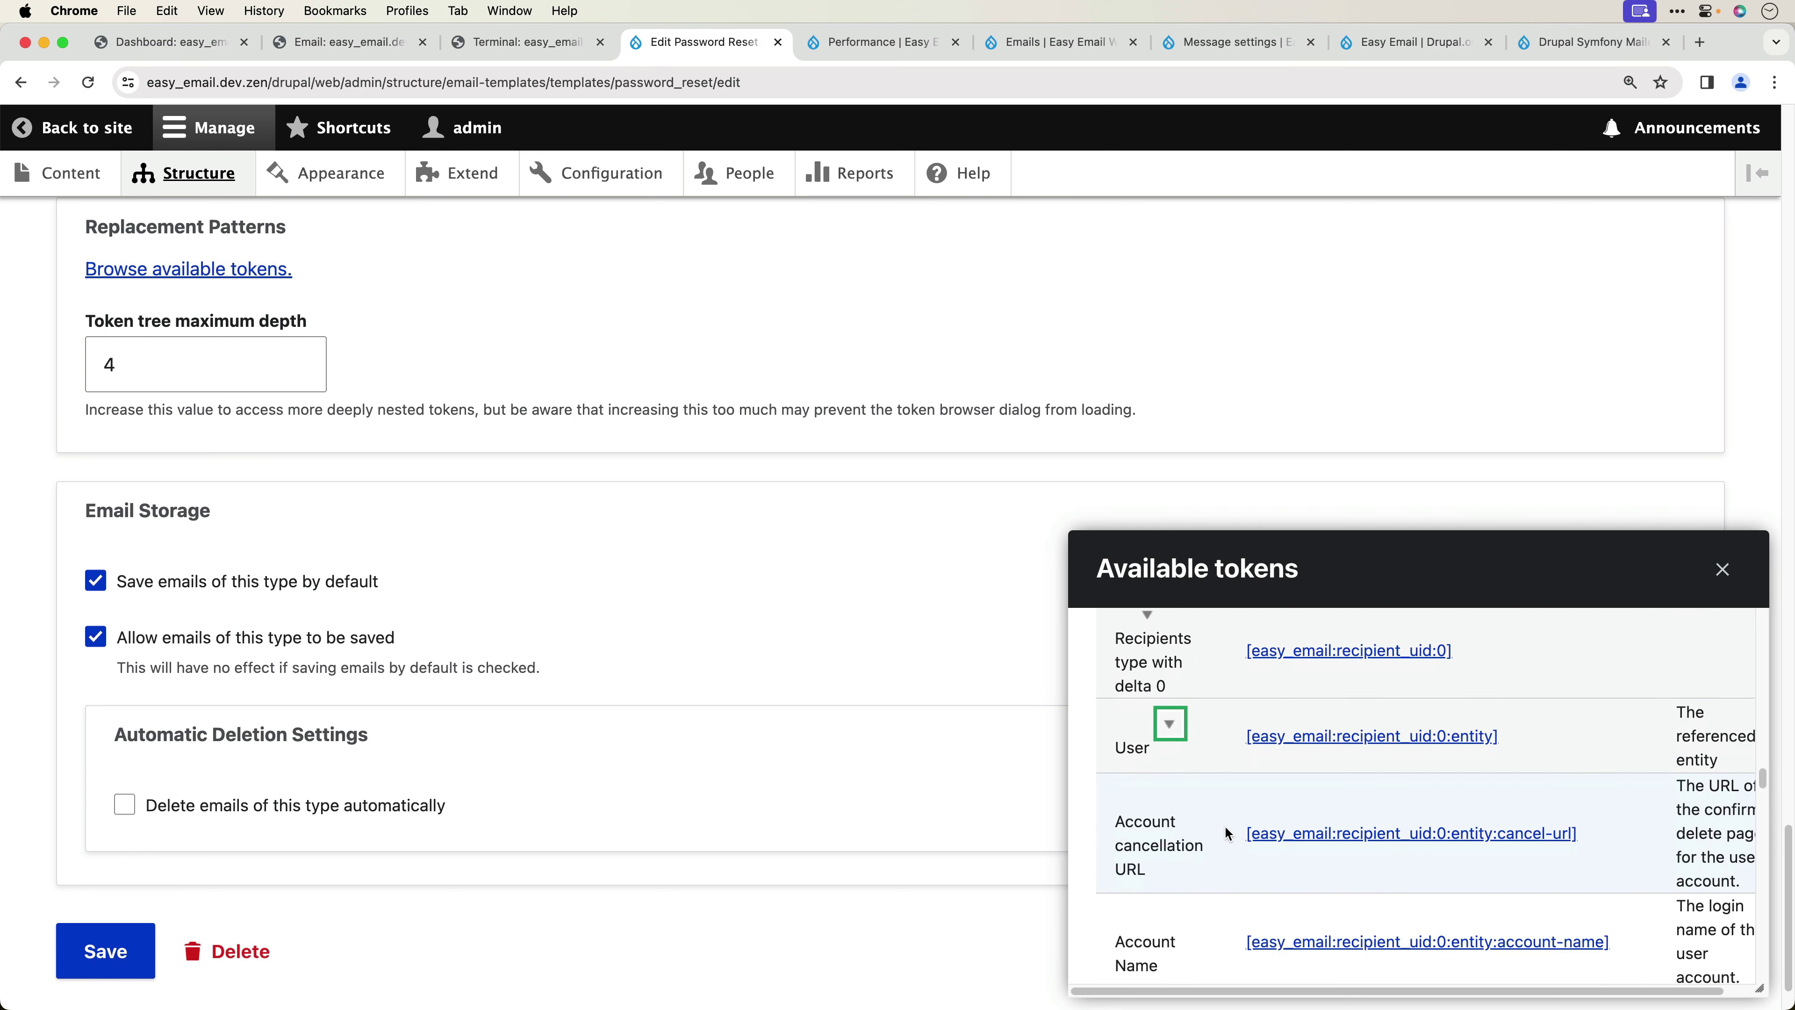
scroll(1294, 887, "down", 8)
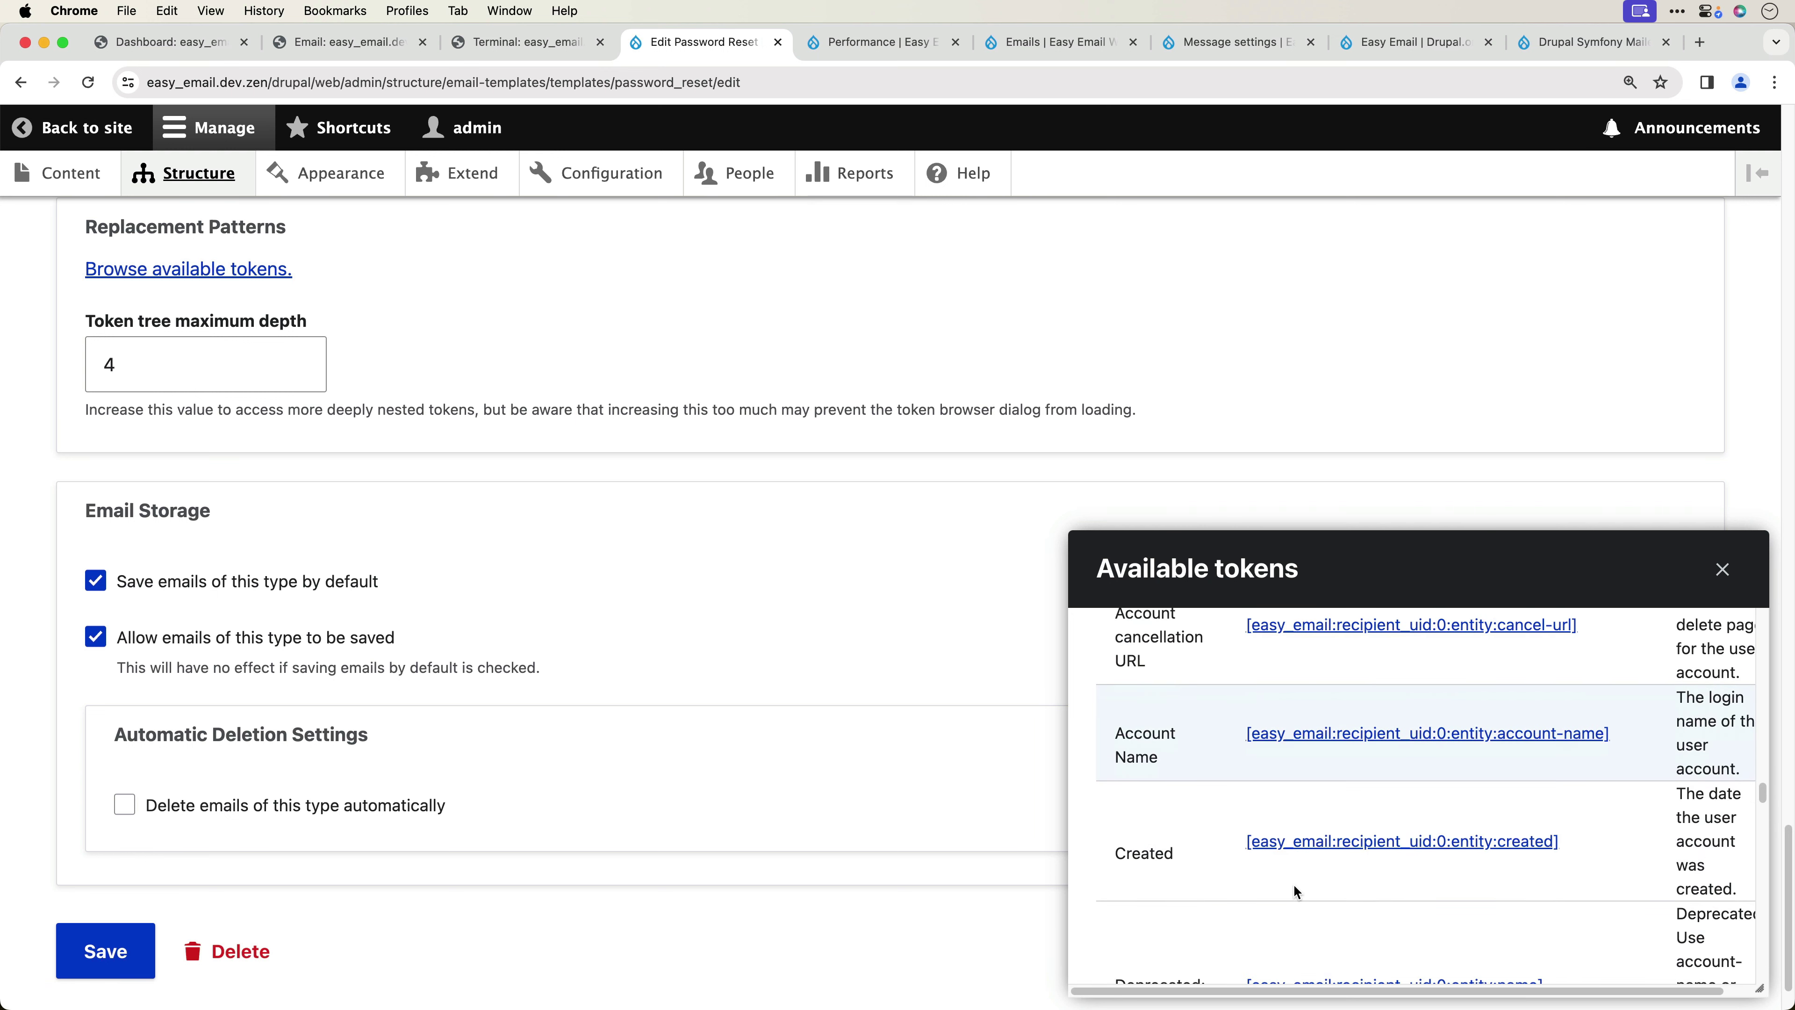
scroll(1294, 886, "down", 6)
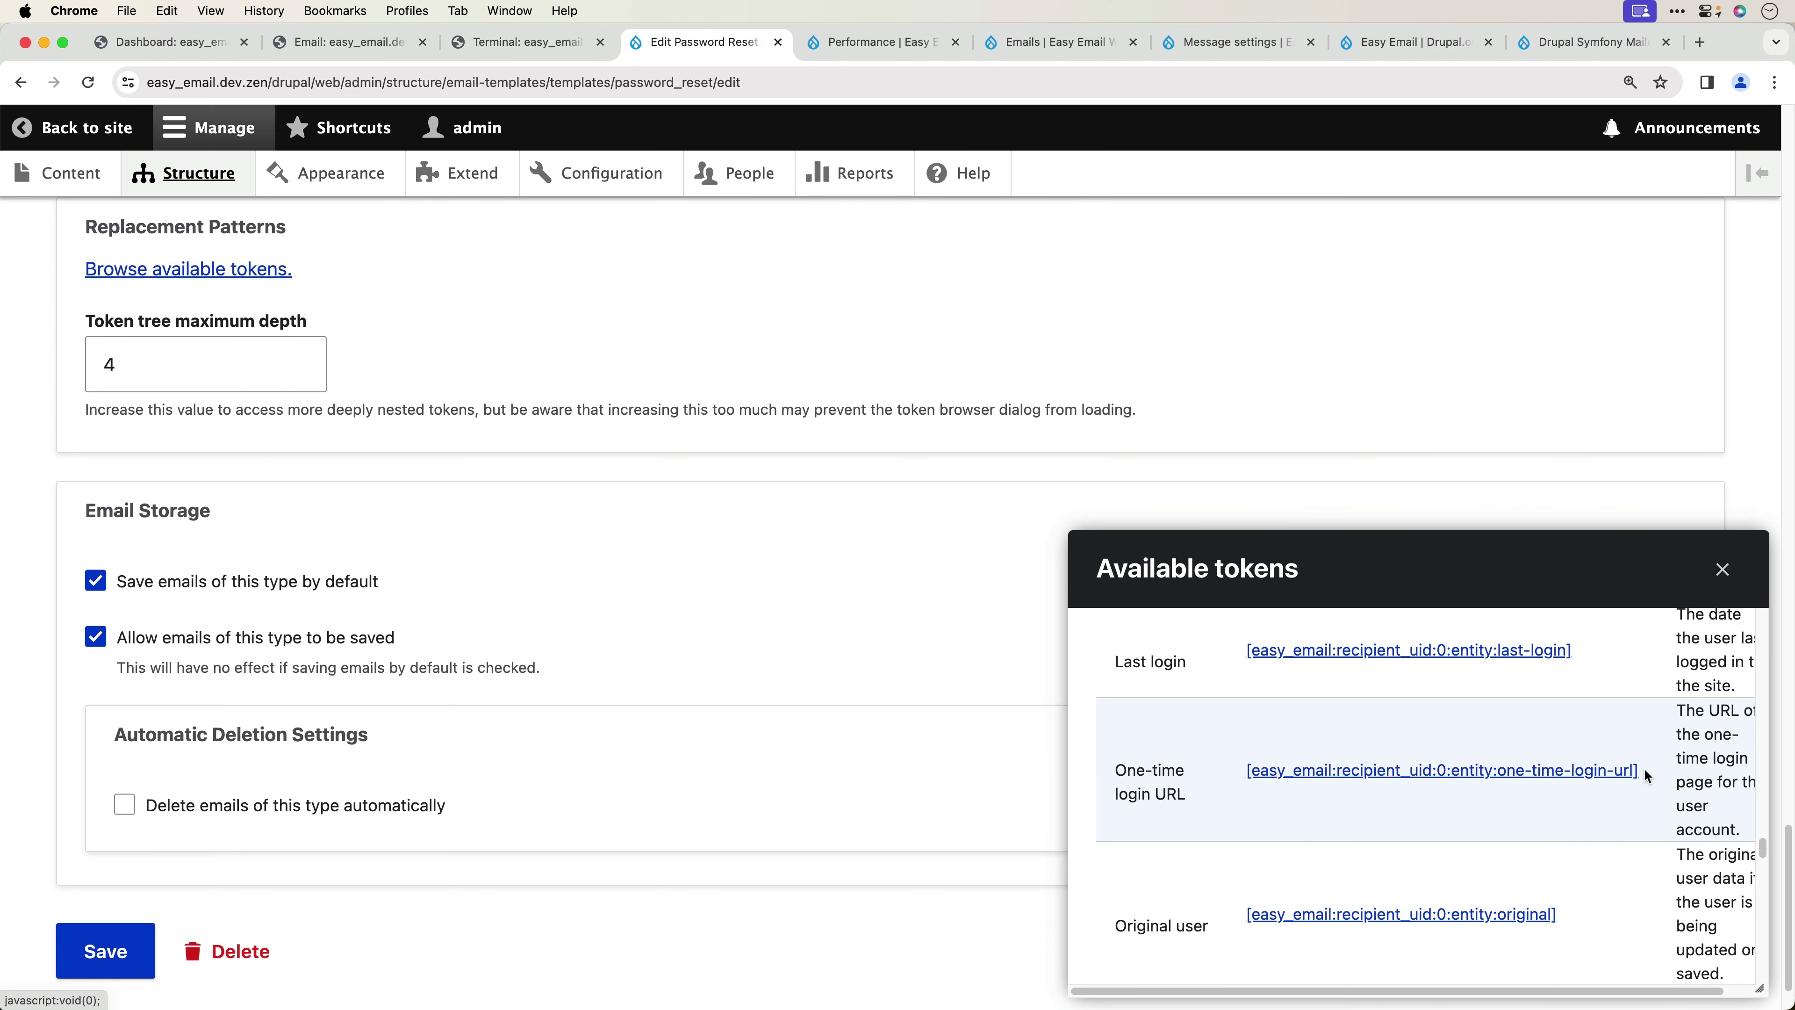
left_click_drag(1643, 769, 1213, 776)
key("super+c")
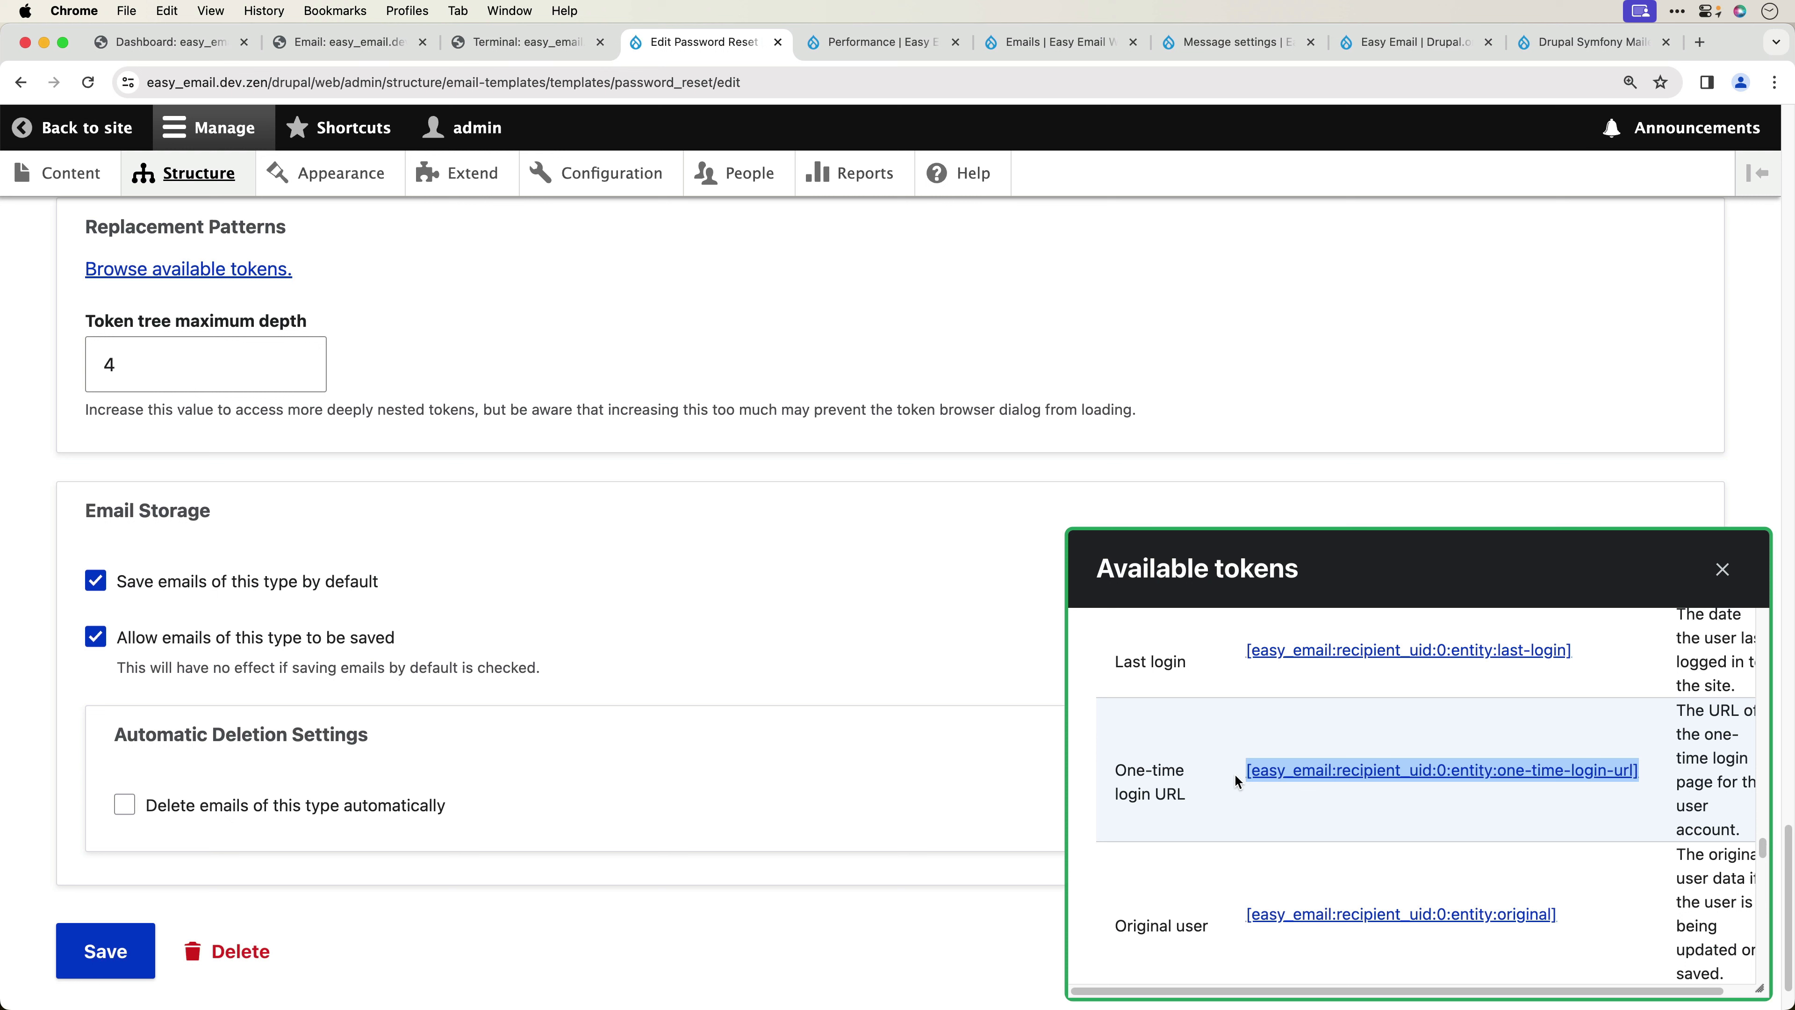
- Link "Click here to get back into the site and set your password" to the copied one-time login URL token and delete the blank paragraph above "Best,"
scroll(1173, 638, "up", 10)
scroll(735, 619, "up", 15)
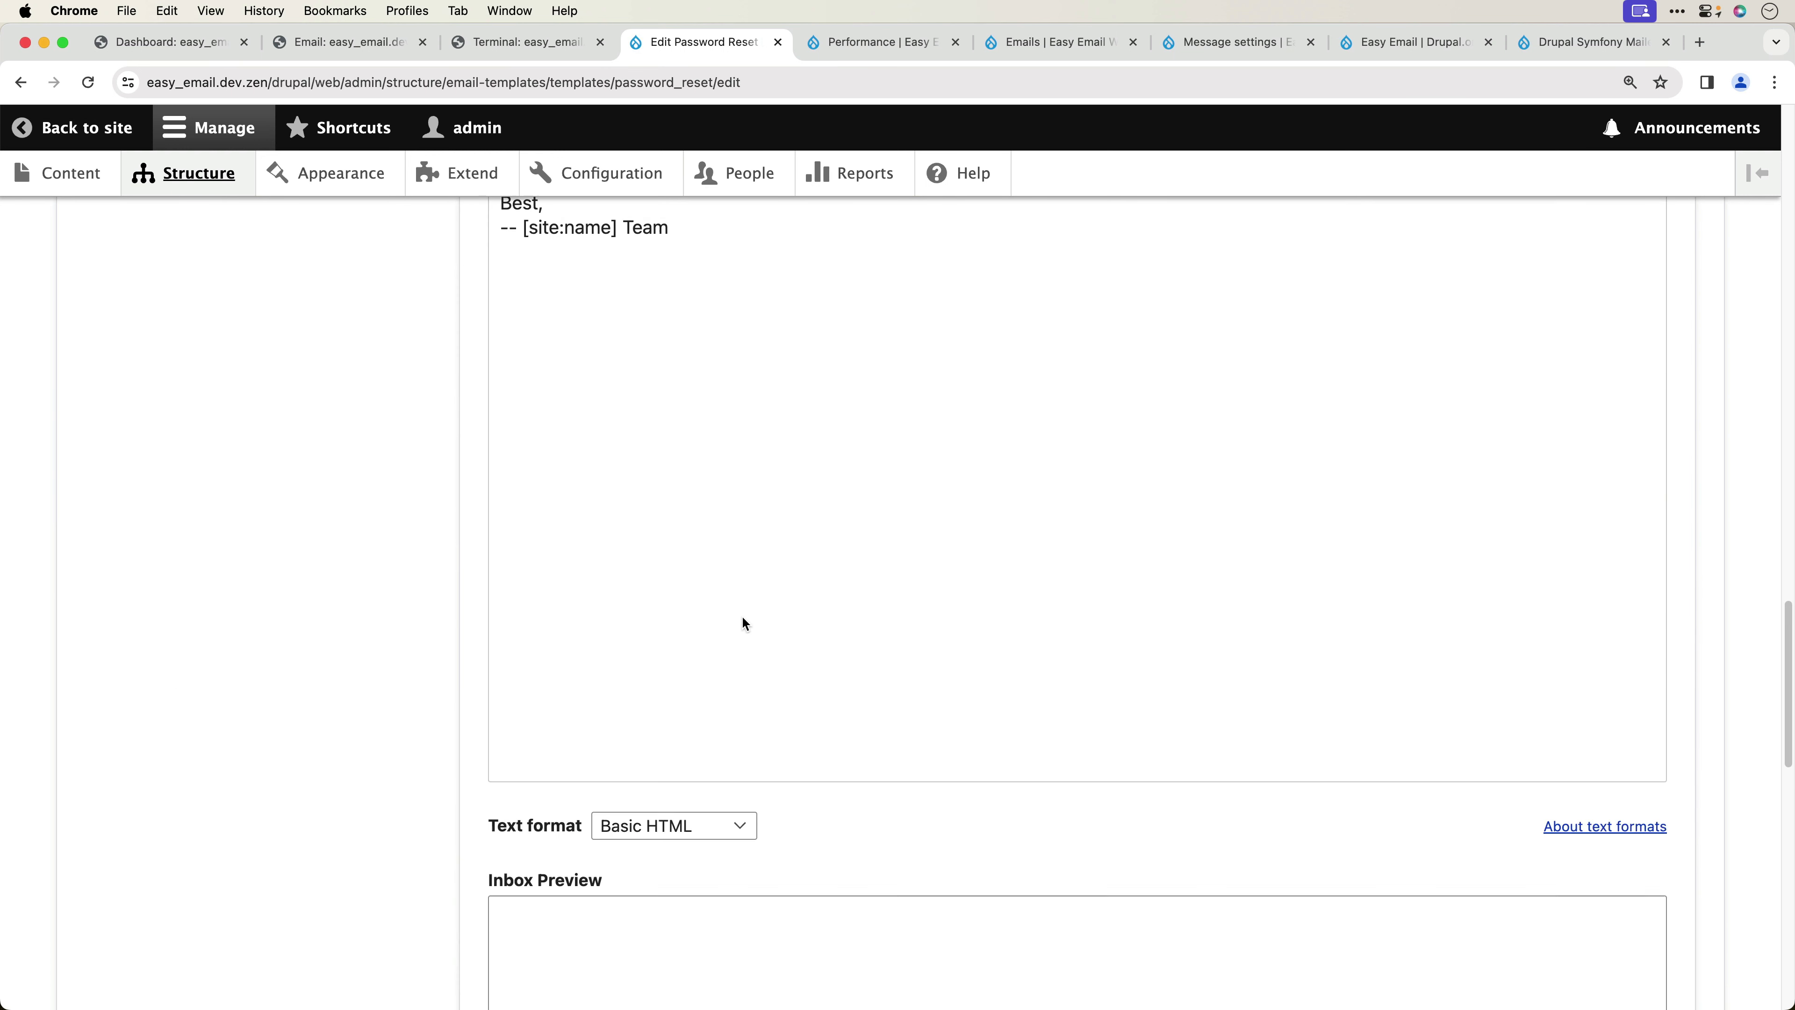
left_click_drag(984, 606, 501, 608)
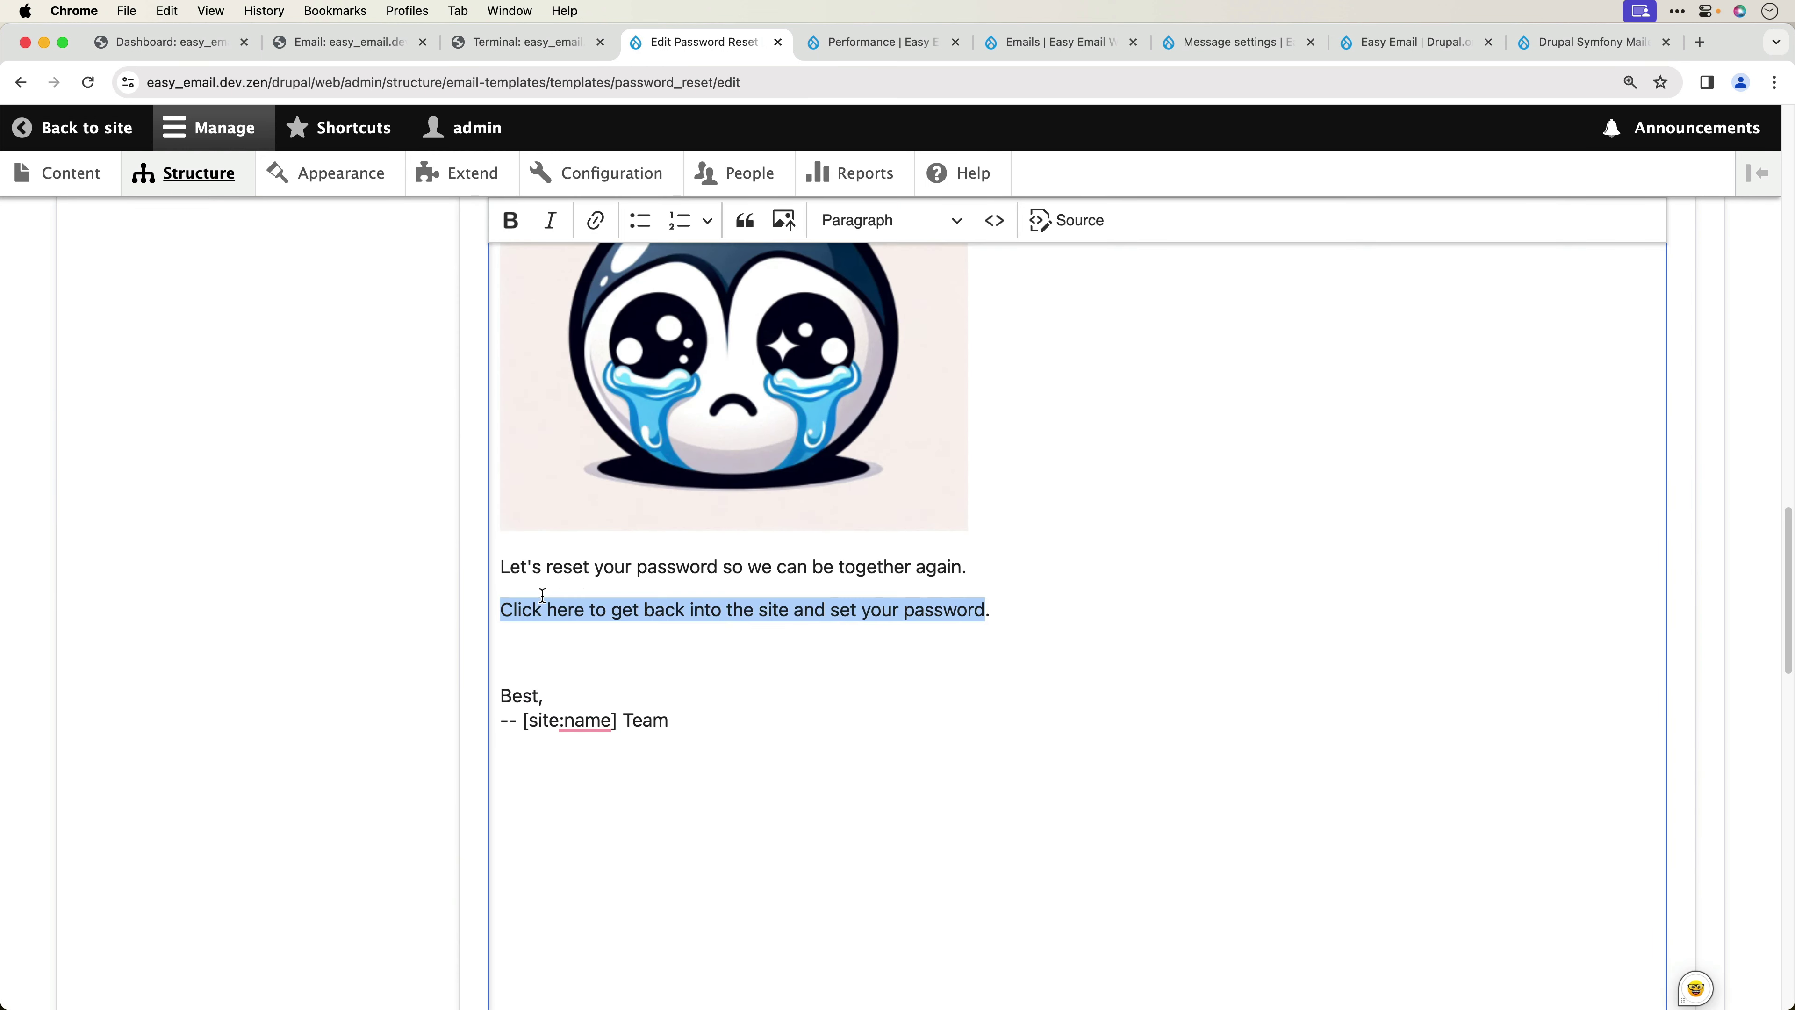
scroll(473, 493, "up", 3)
left_click(596, 222)
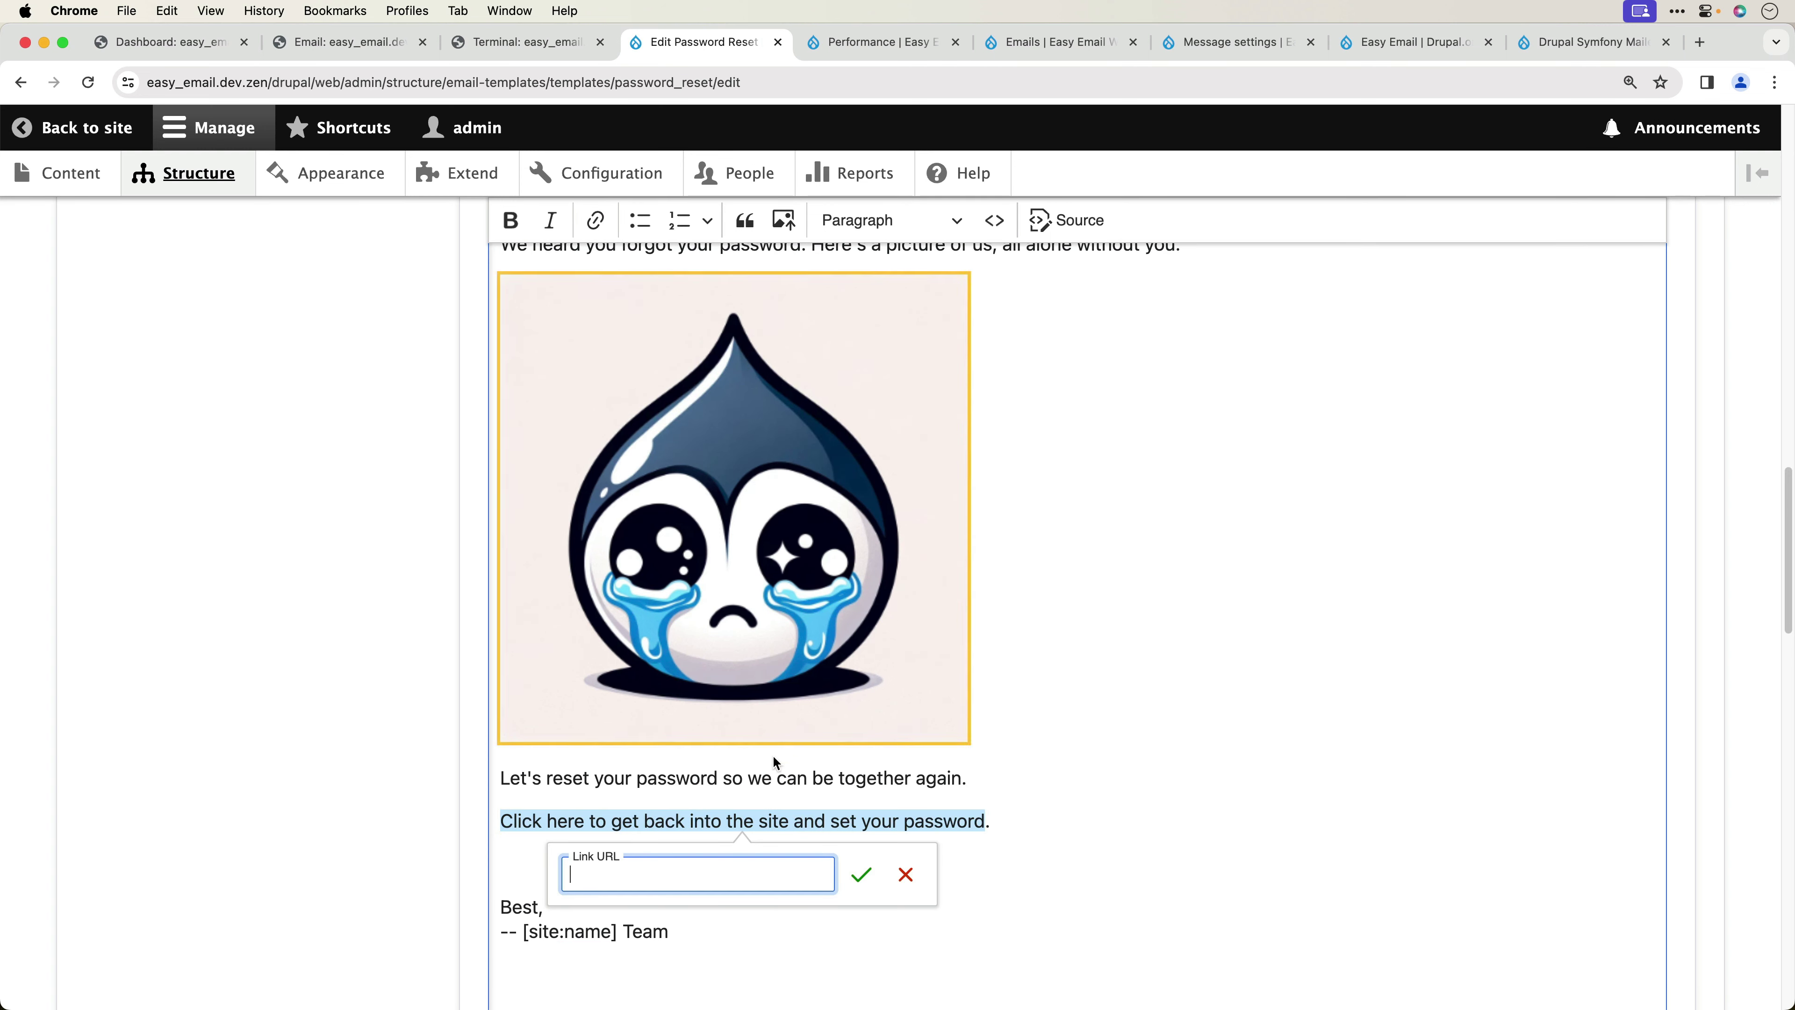
key("super+v")
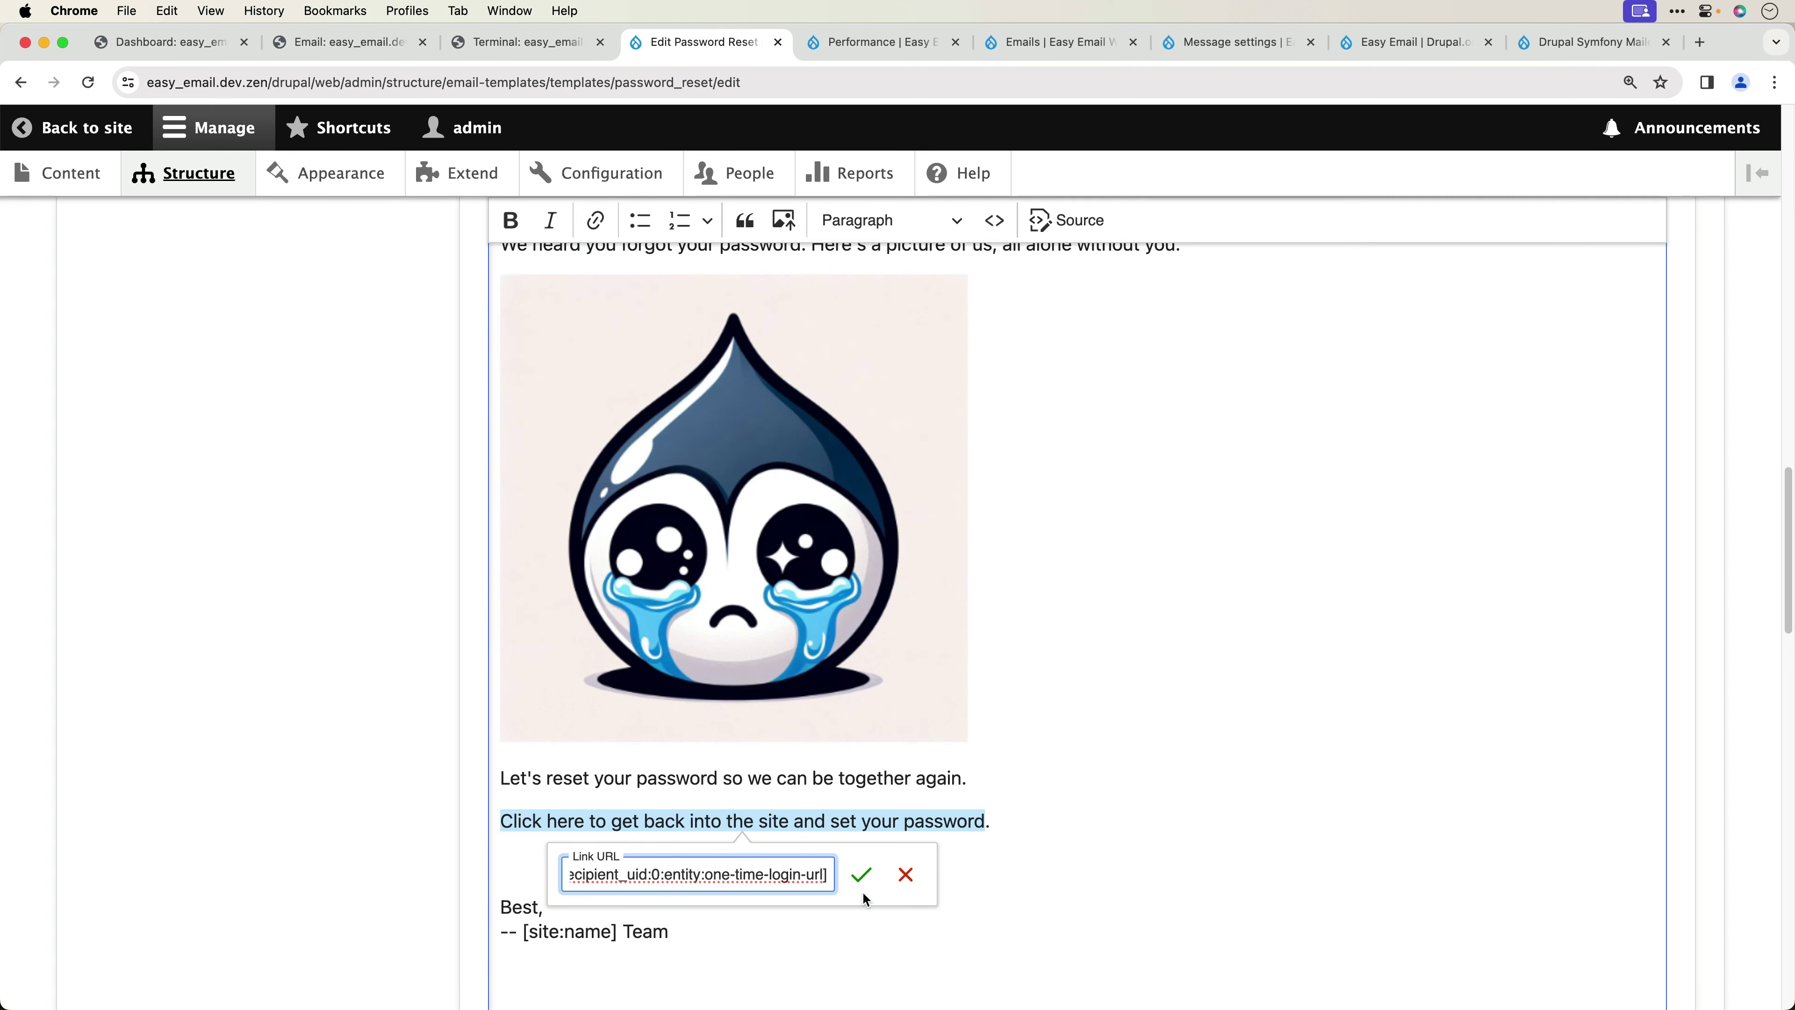
left_click(861, 875)
left_click(974, 868)
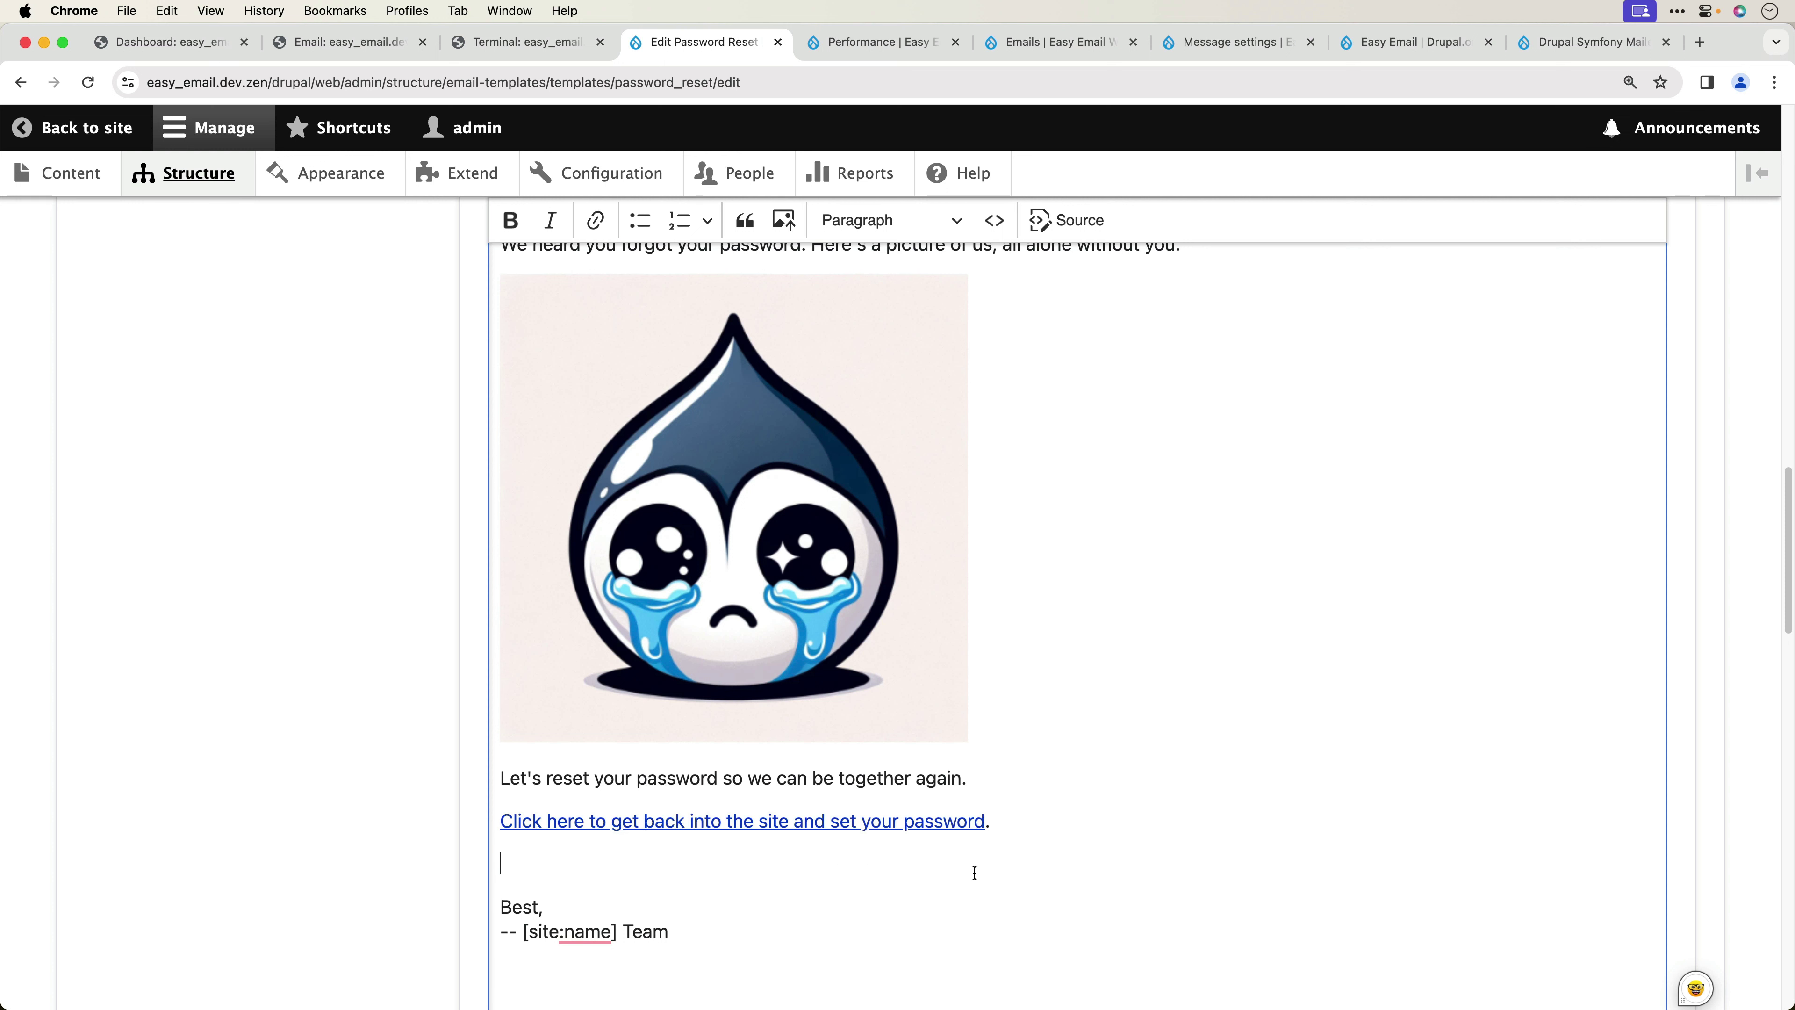
key("BackSpace")
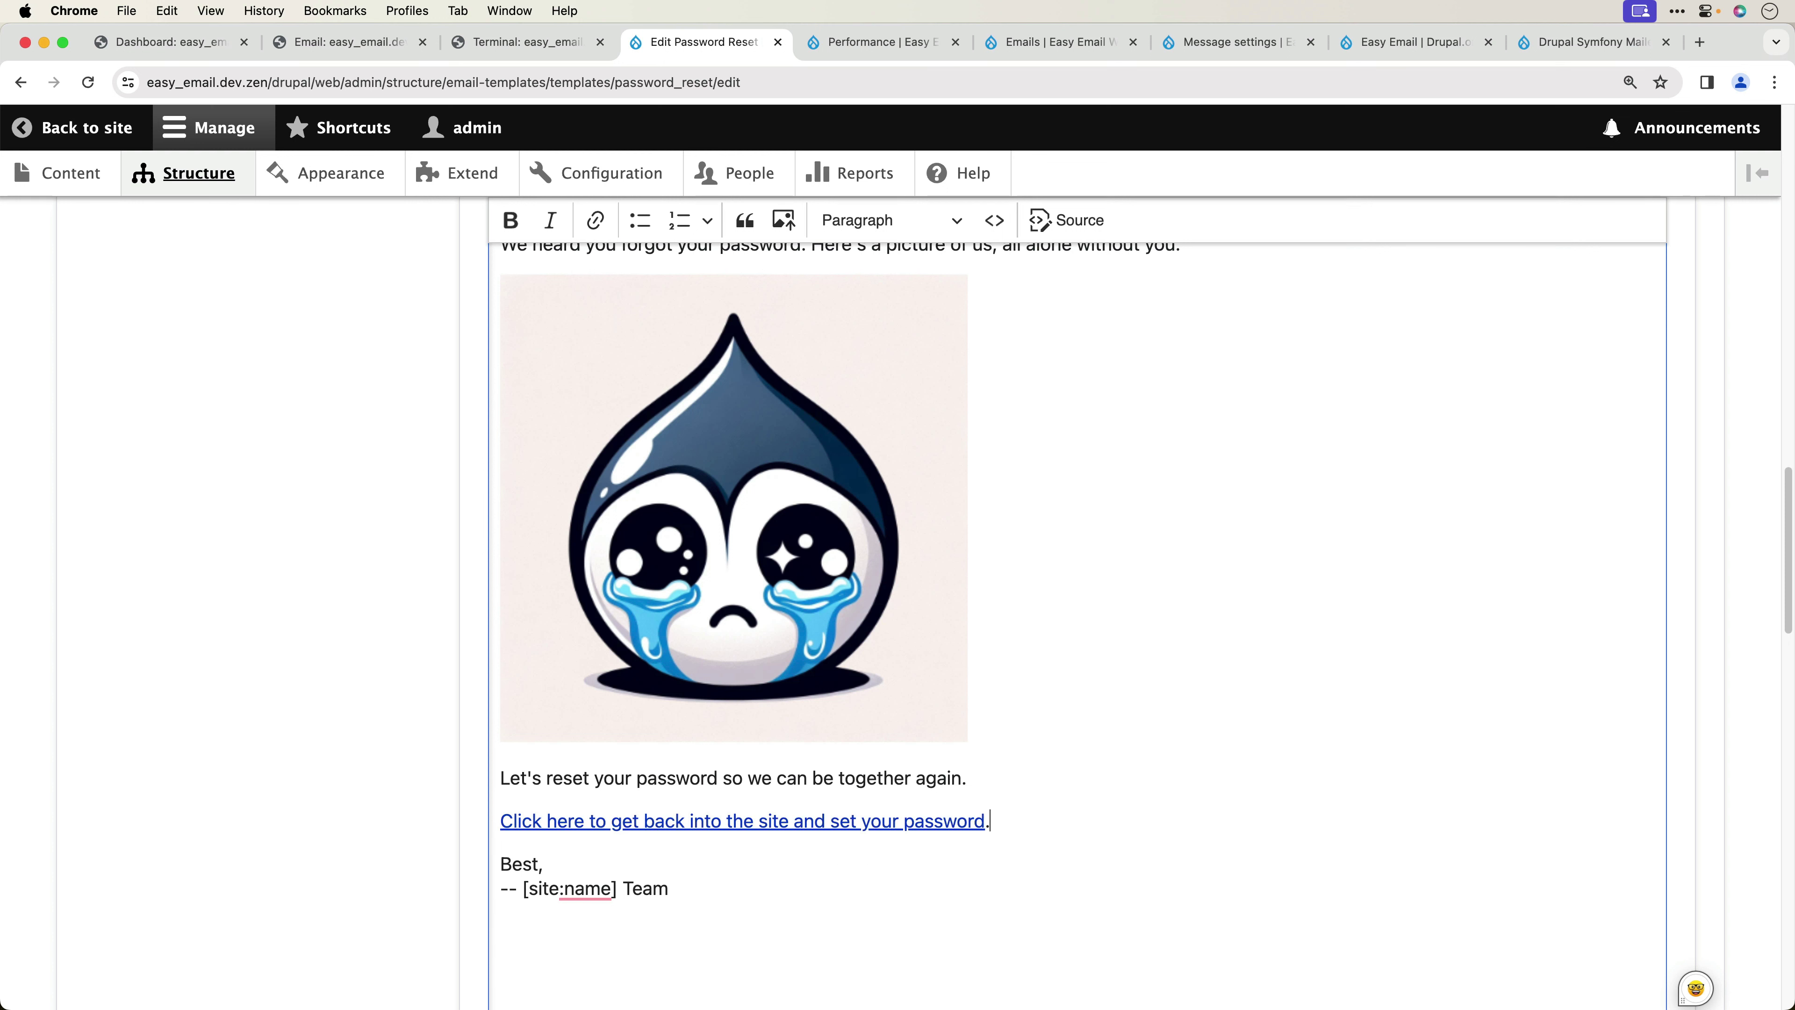
- Fill the template's Inbox Preview with "Oh yeah! Here's that password reset link!"
scroll(425, 822, "down", 1)
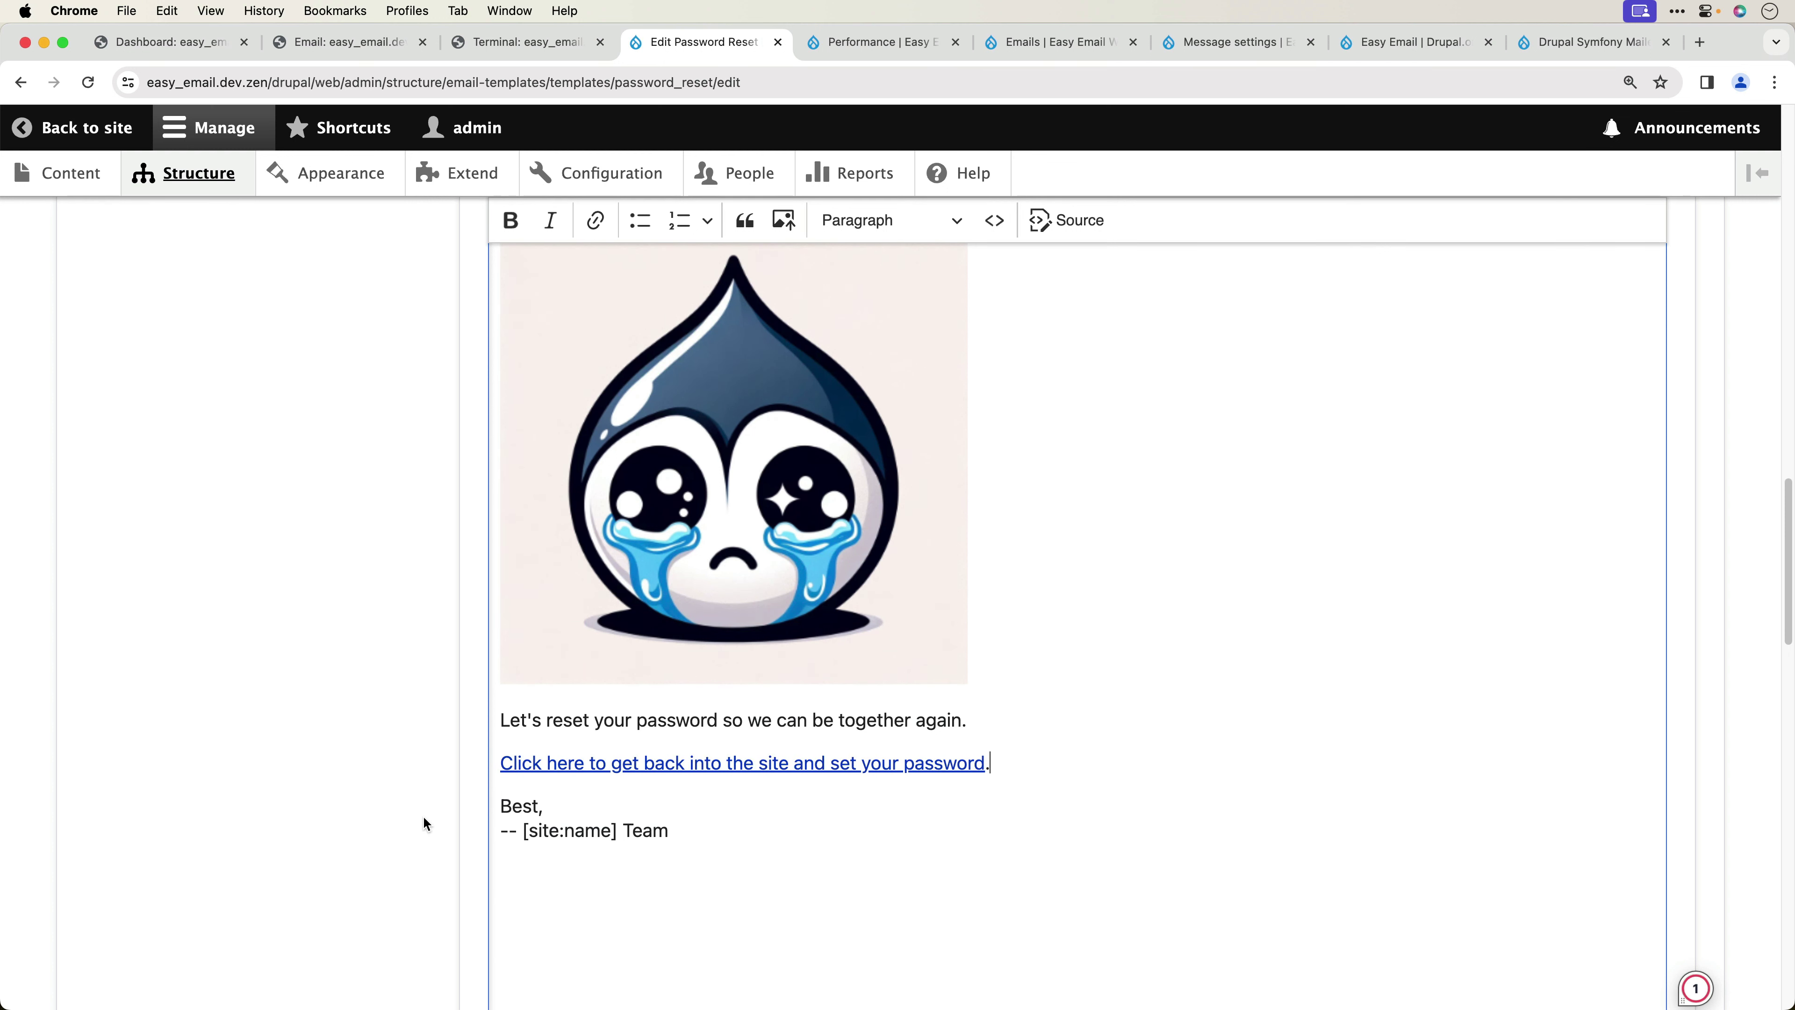
scroll(379, 403, "down", 10)
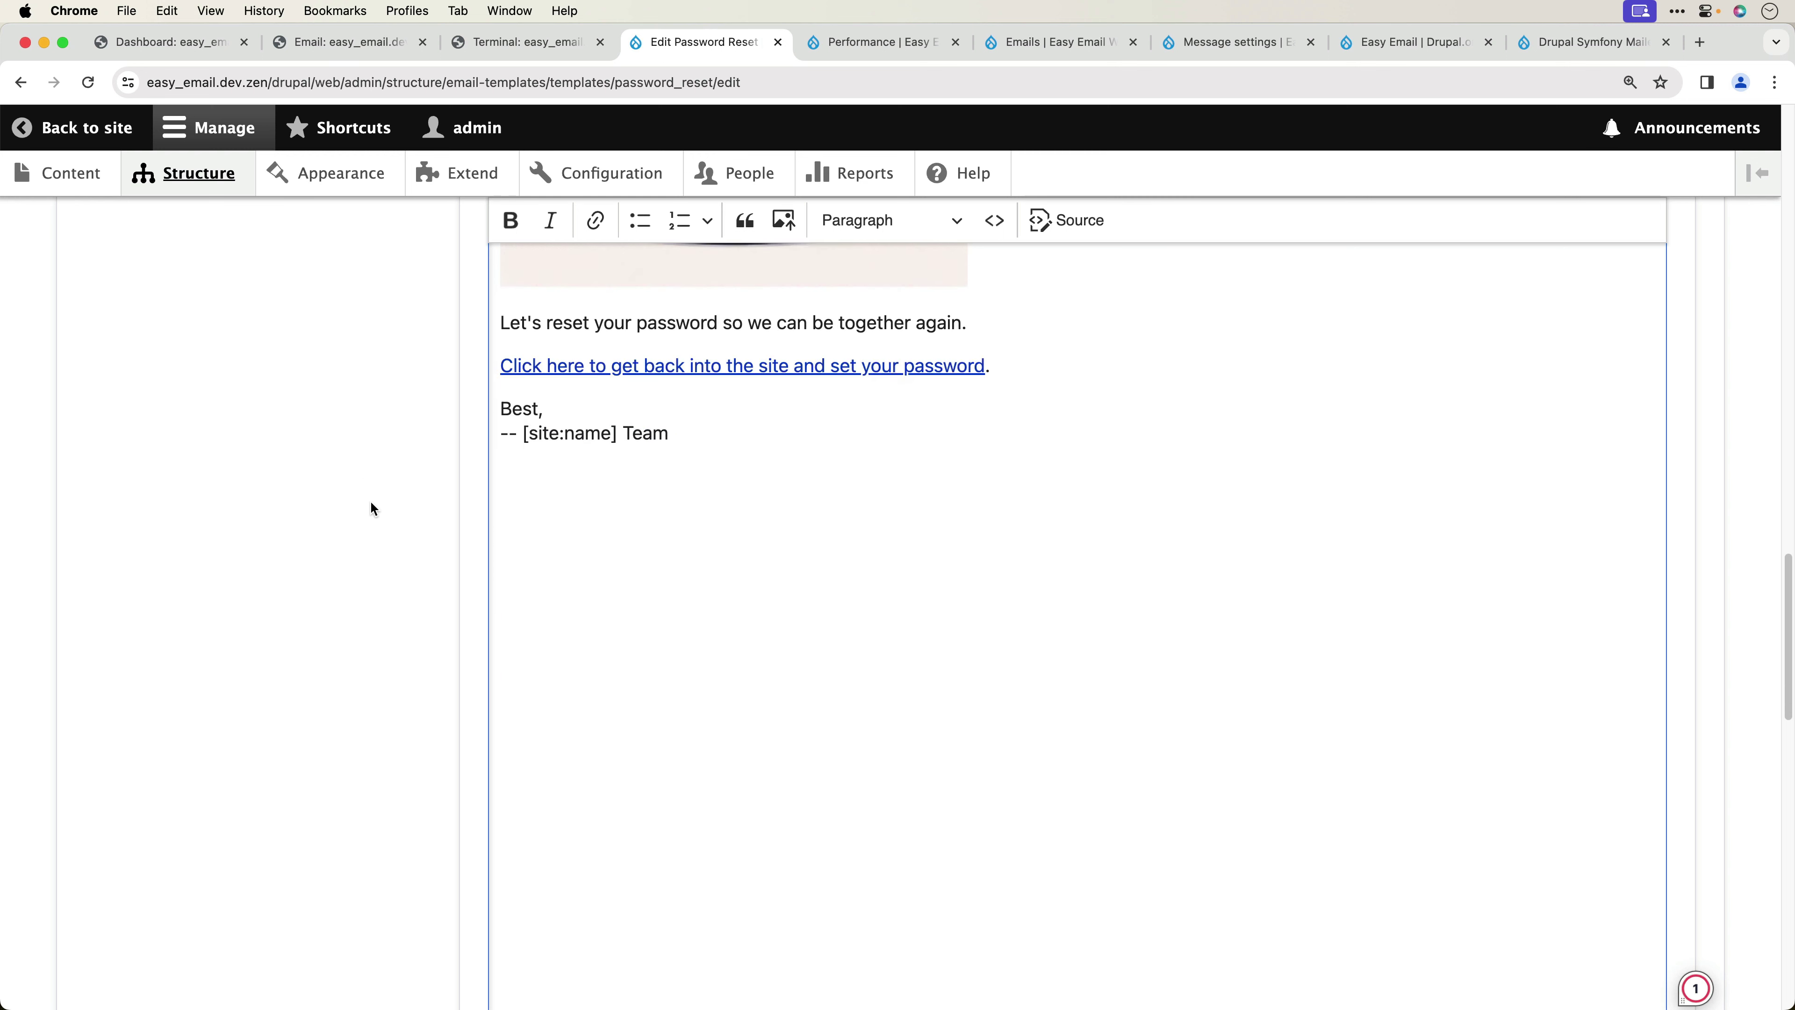
scroll(458, 750, "down", 1)
left_click(593, 750)
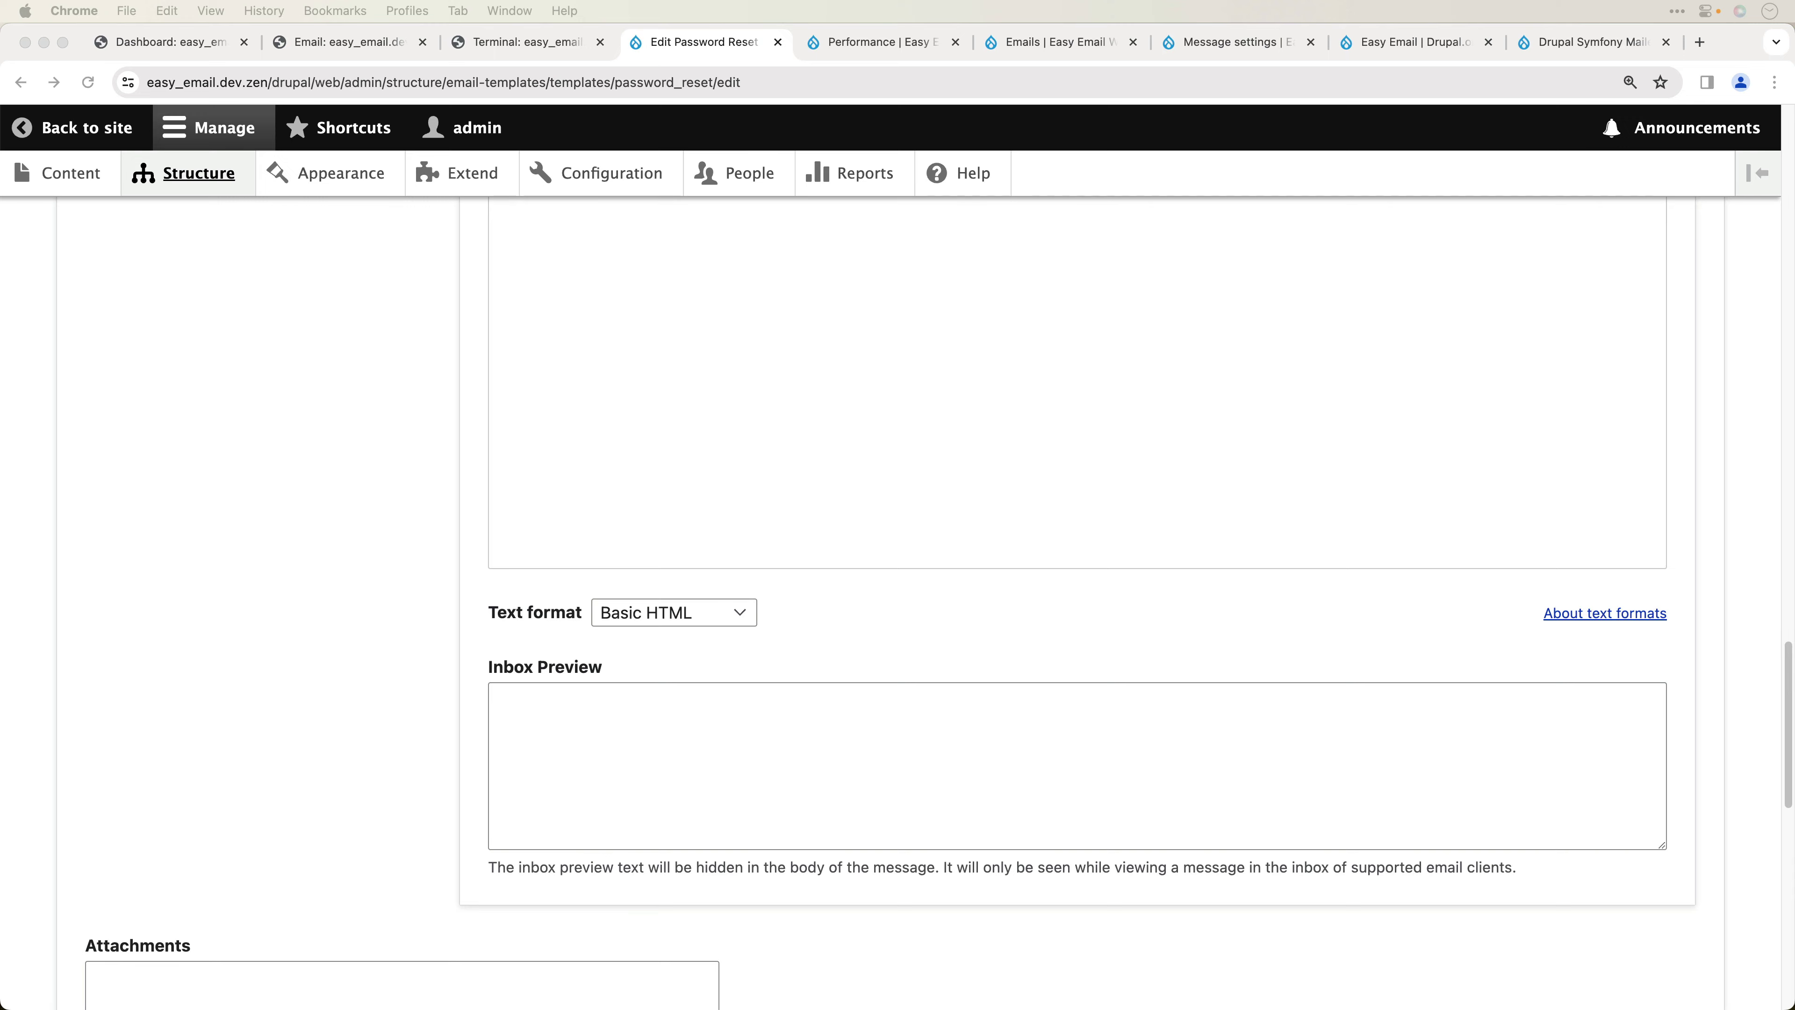
left_click(633, 730)
key("super+v")
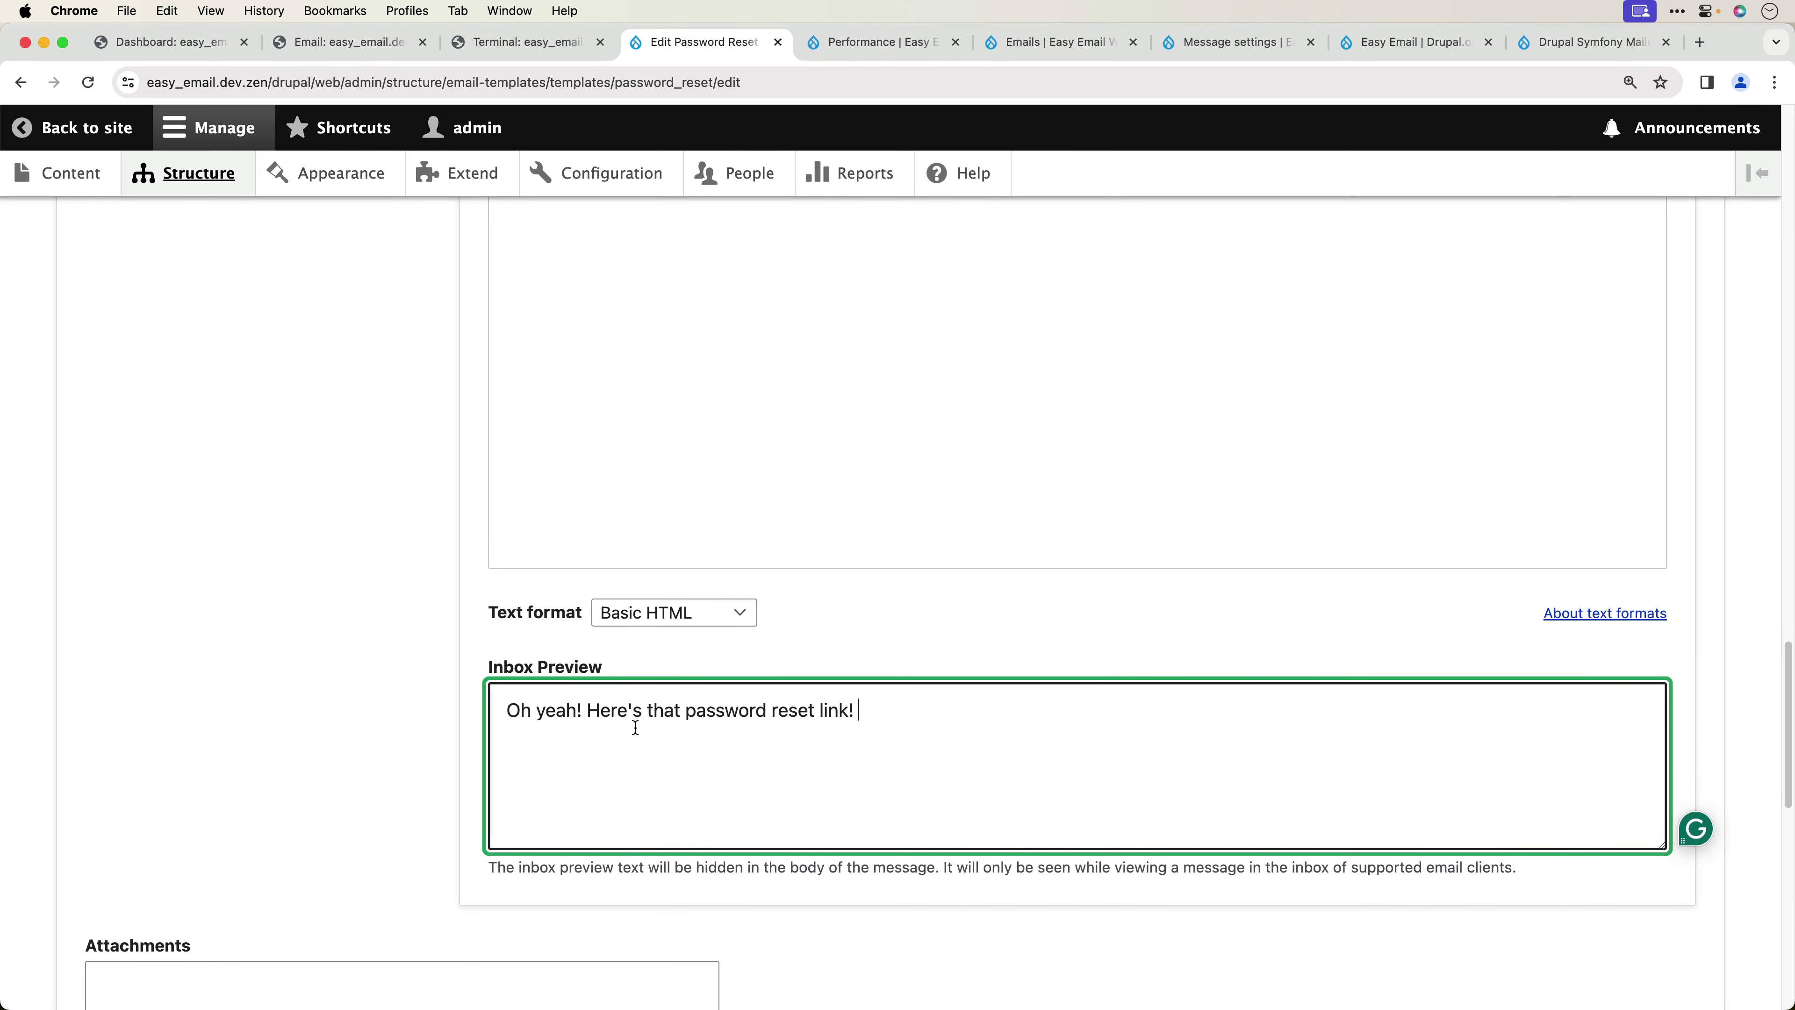
- Save the Password Reset email template
scroll(338, 689, "down", 3)
scroll(330, 692, "down", 10)
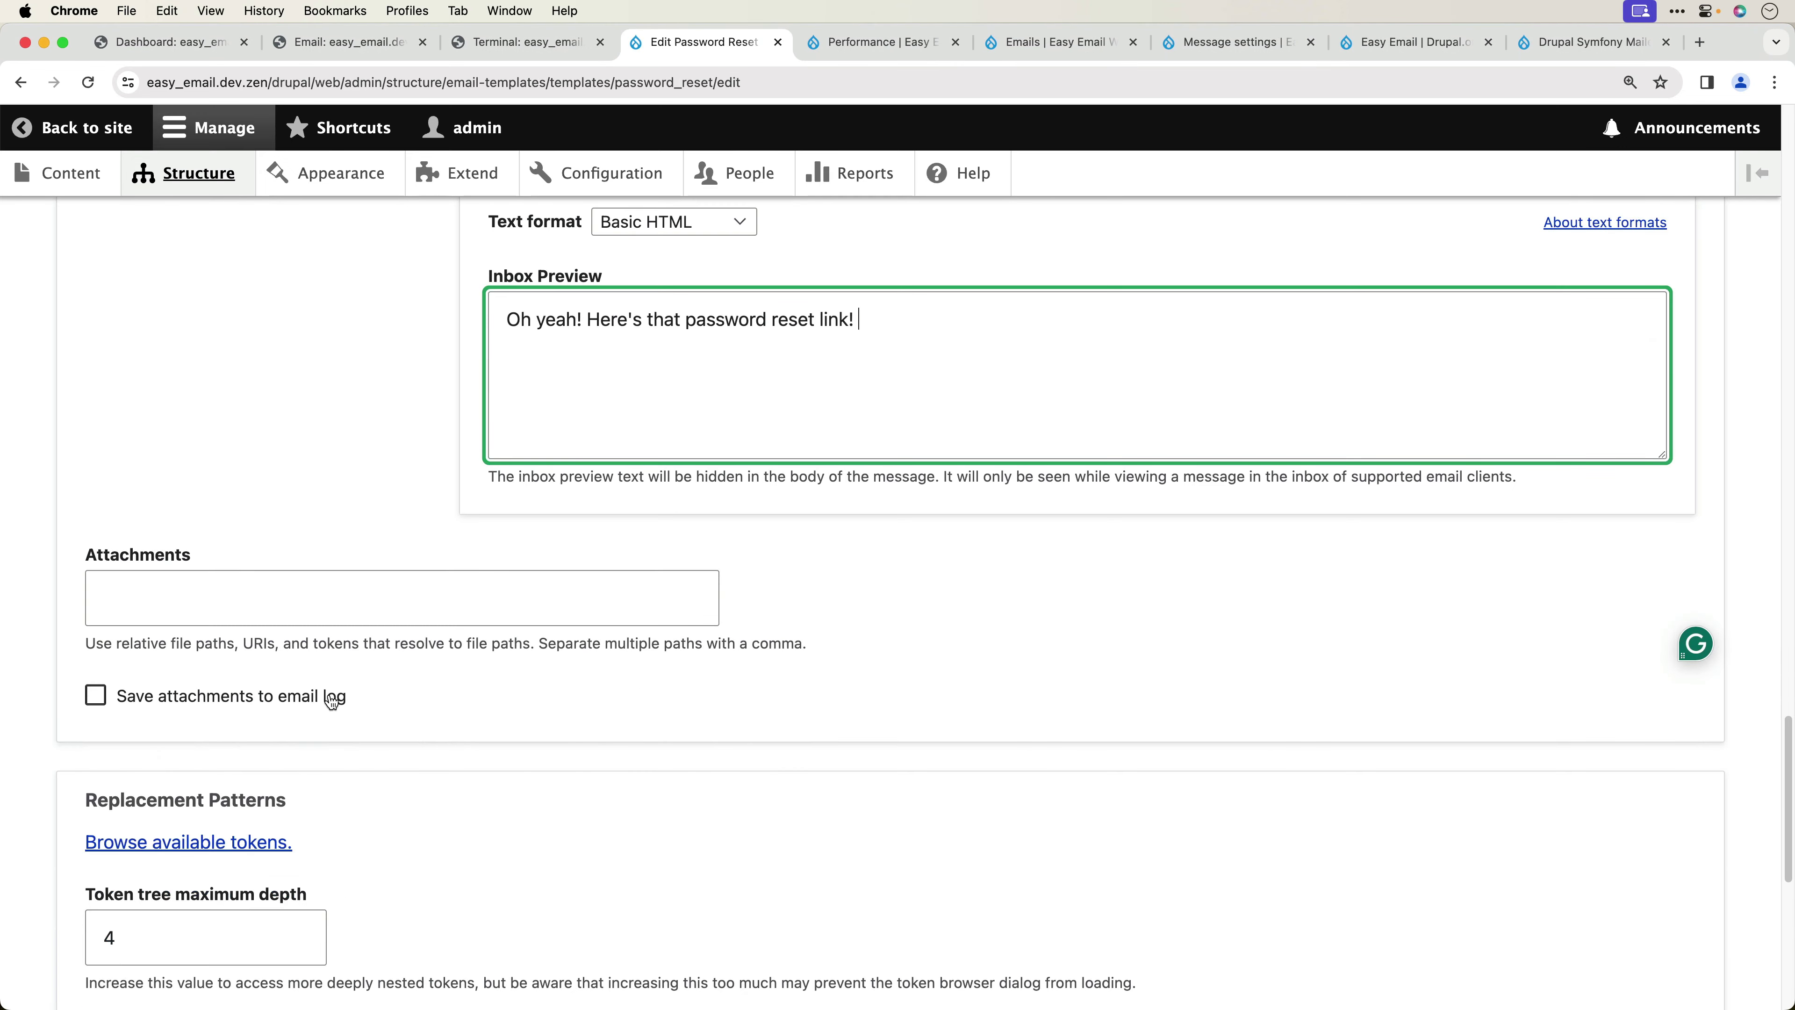
scroll(299, 726, "down", 5)
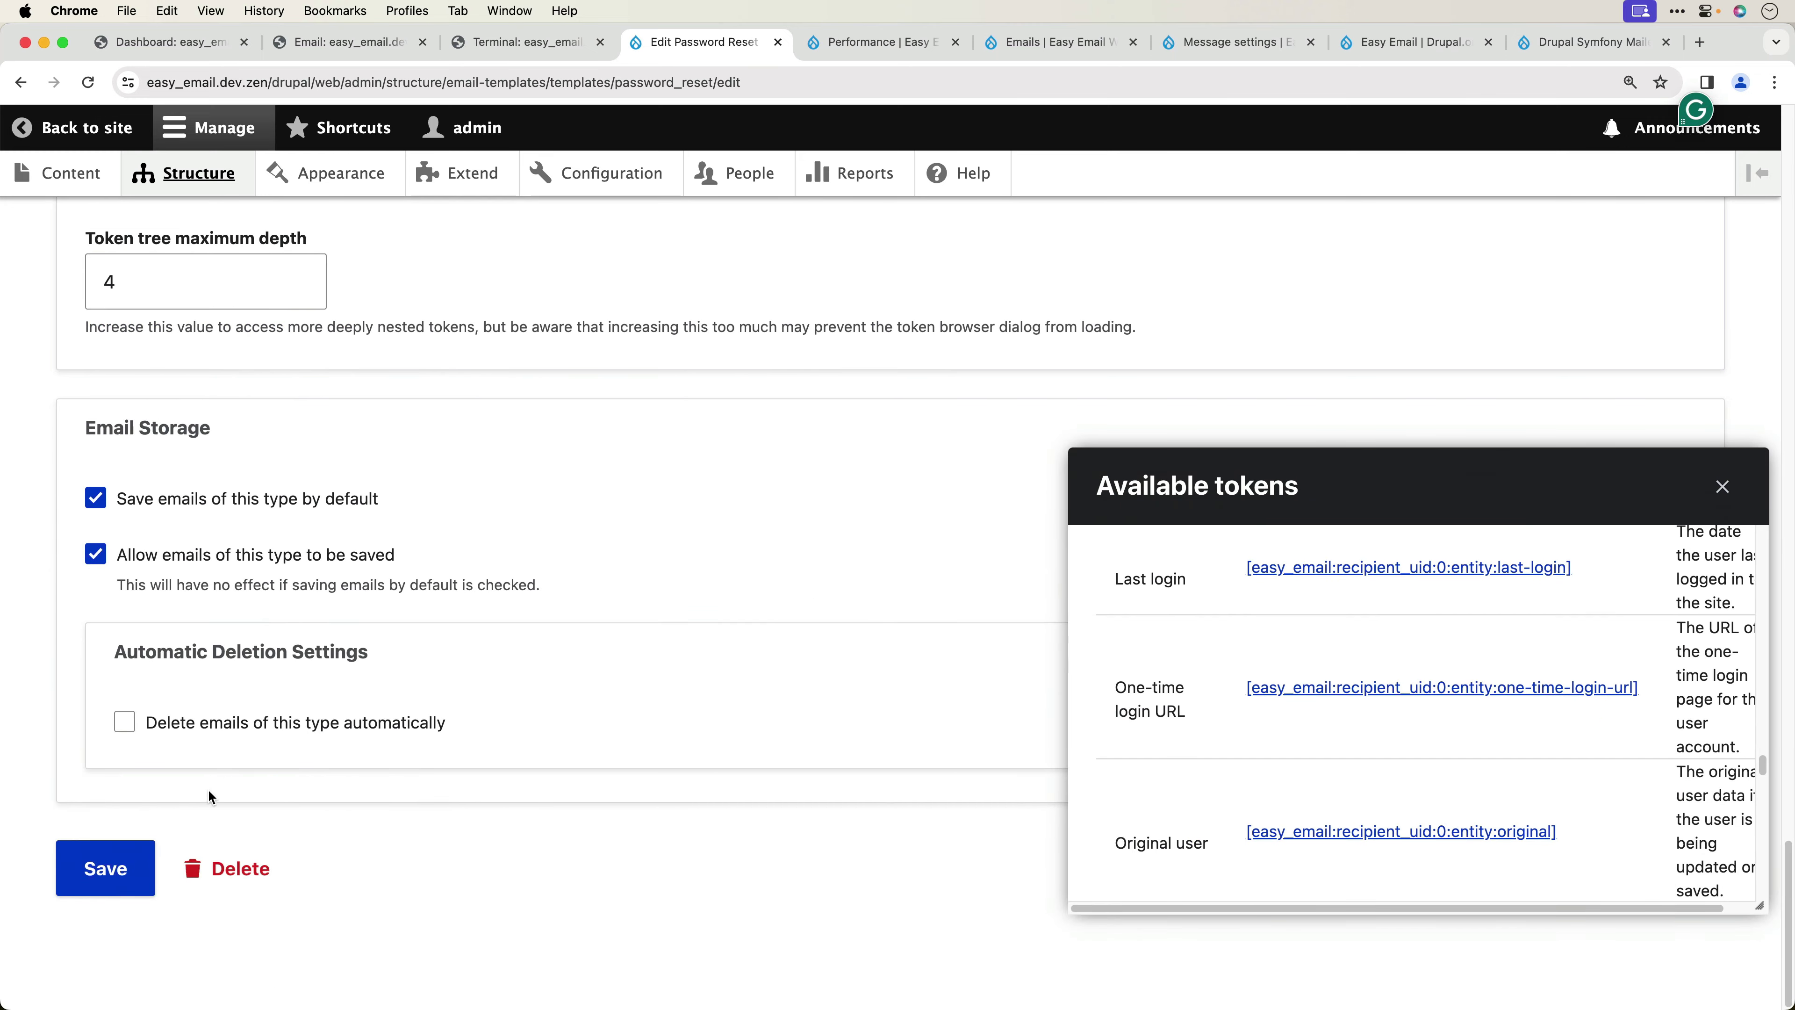
left_click(112, 864)
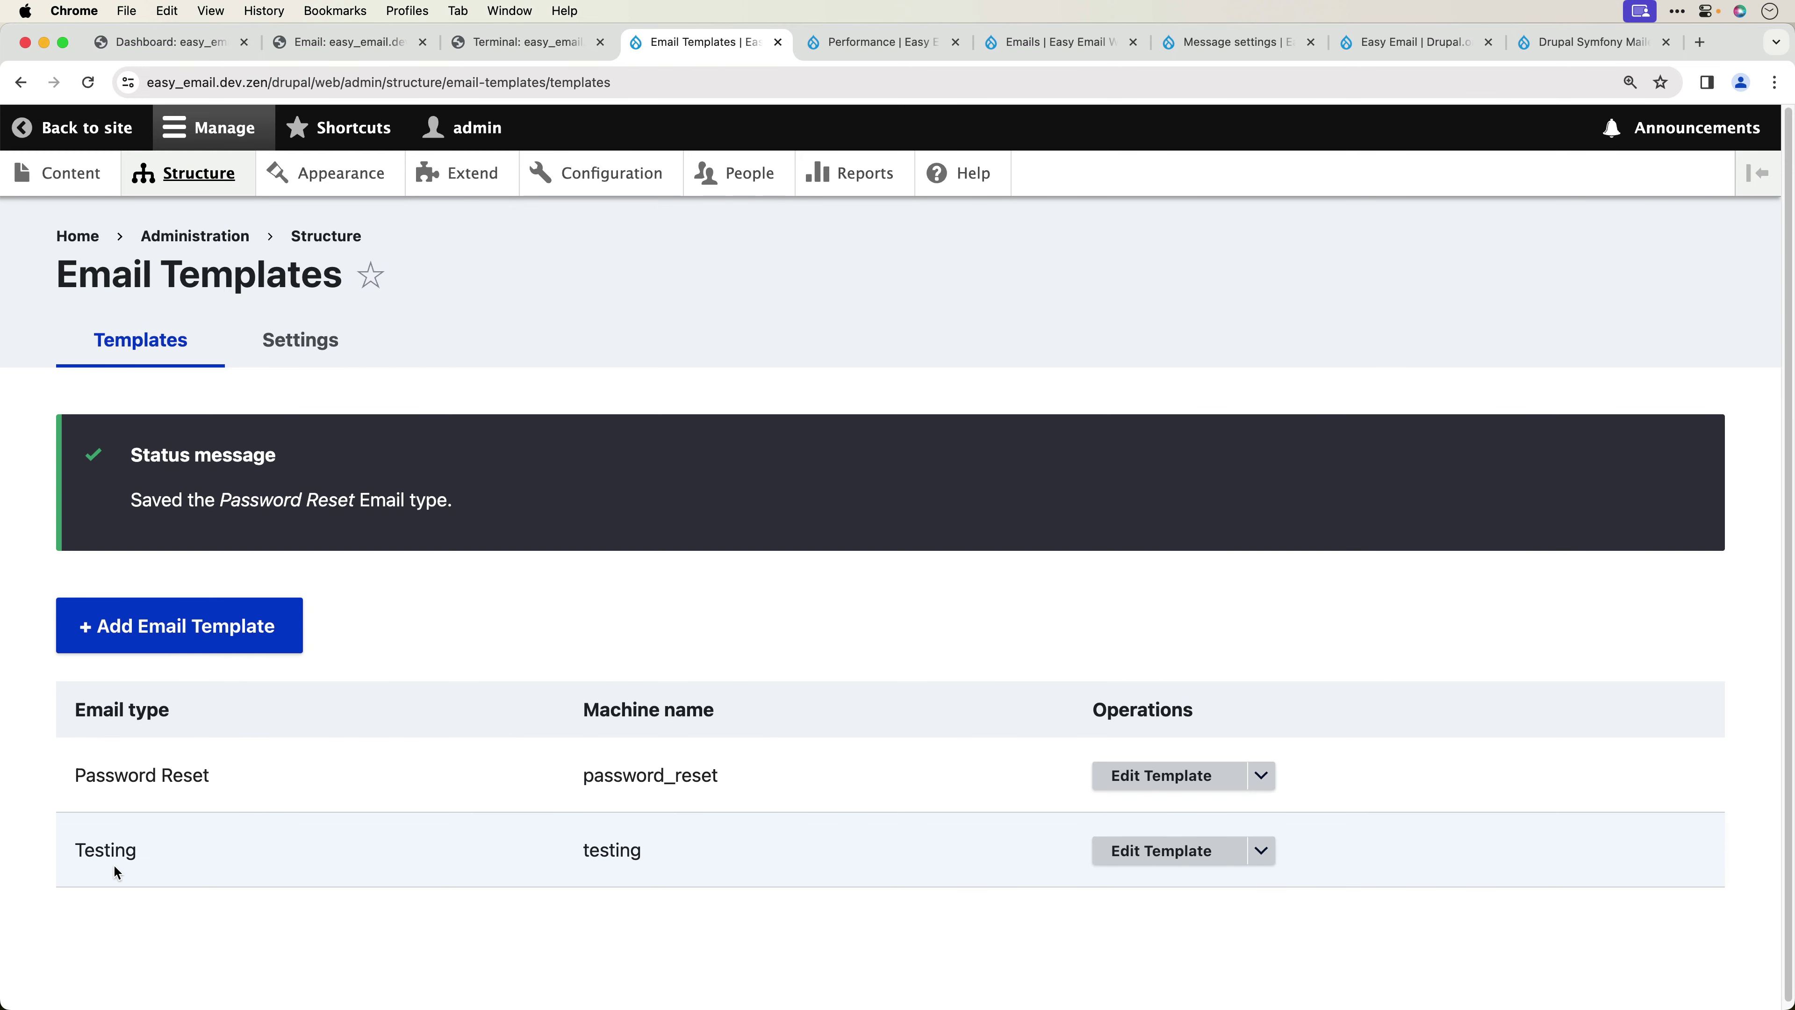
right_click(113, 864)
key("Escape")
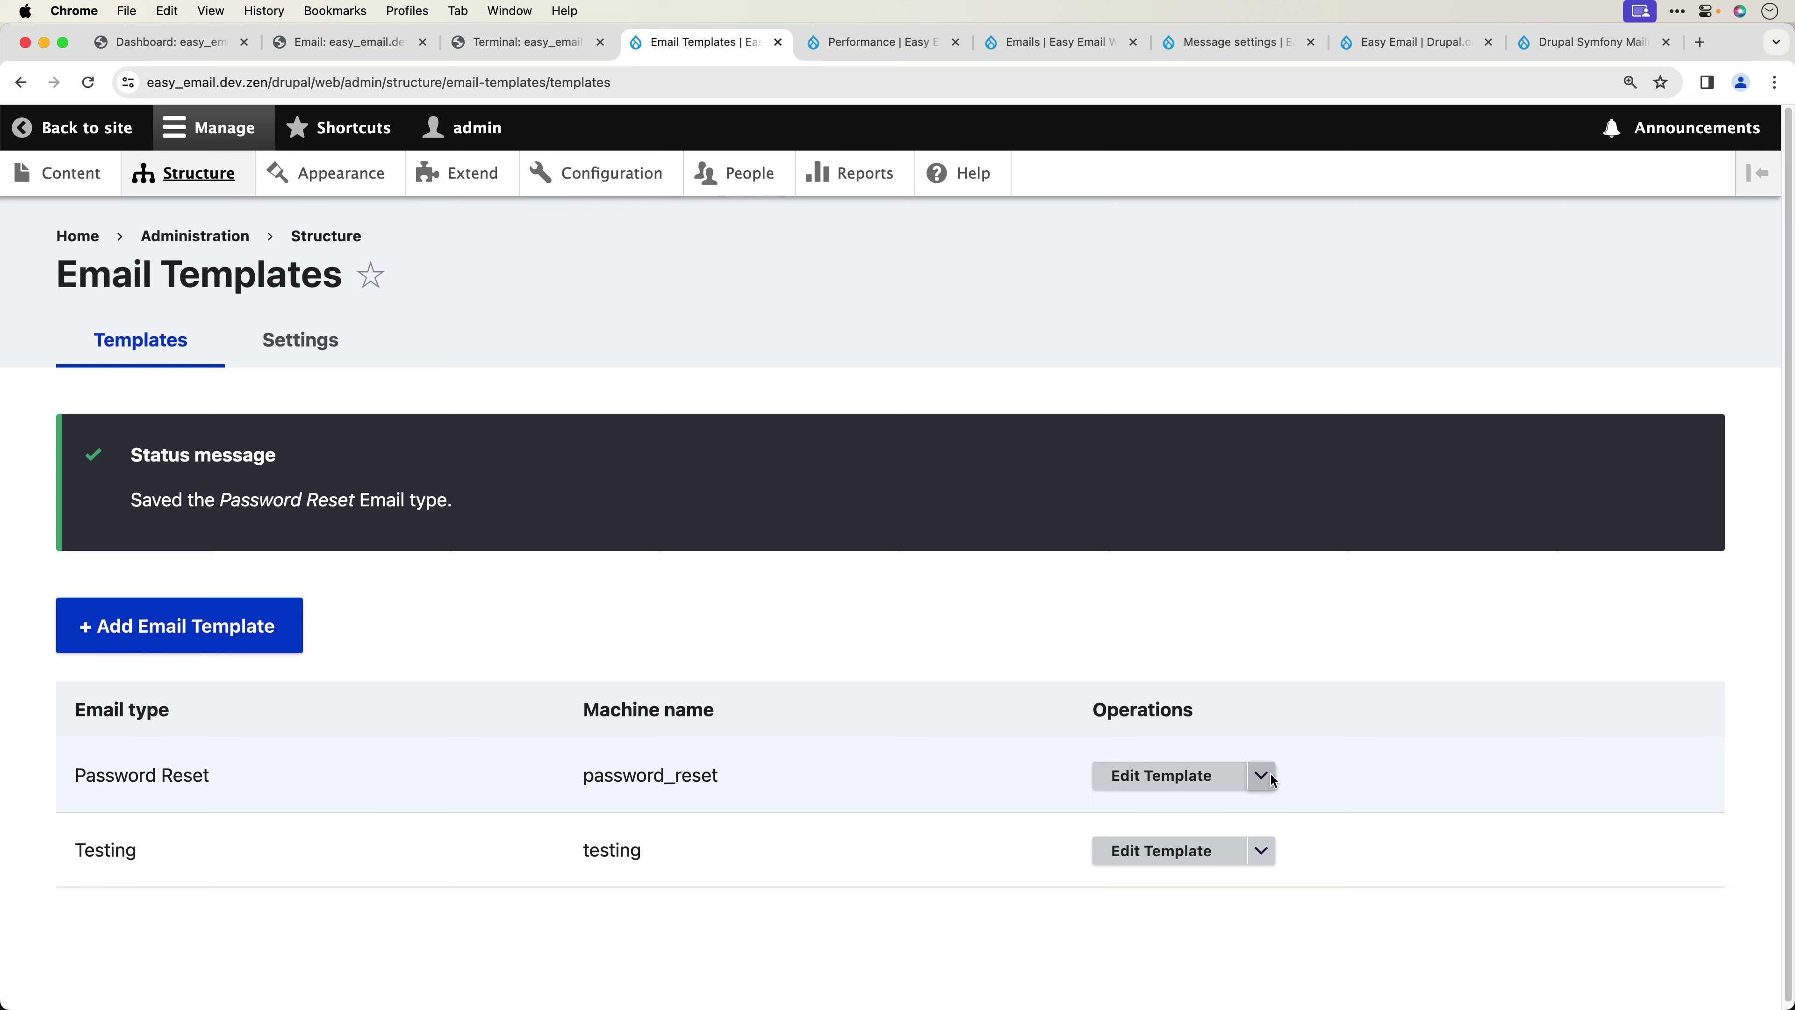
- Preview the Password Reset template with the existing test user as the recipient and examine the headers and inbox preview
left_click(1262, 775)
left_click(1197, 817)
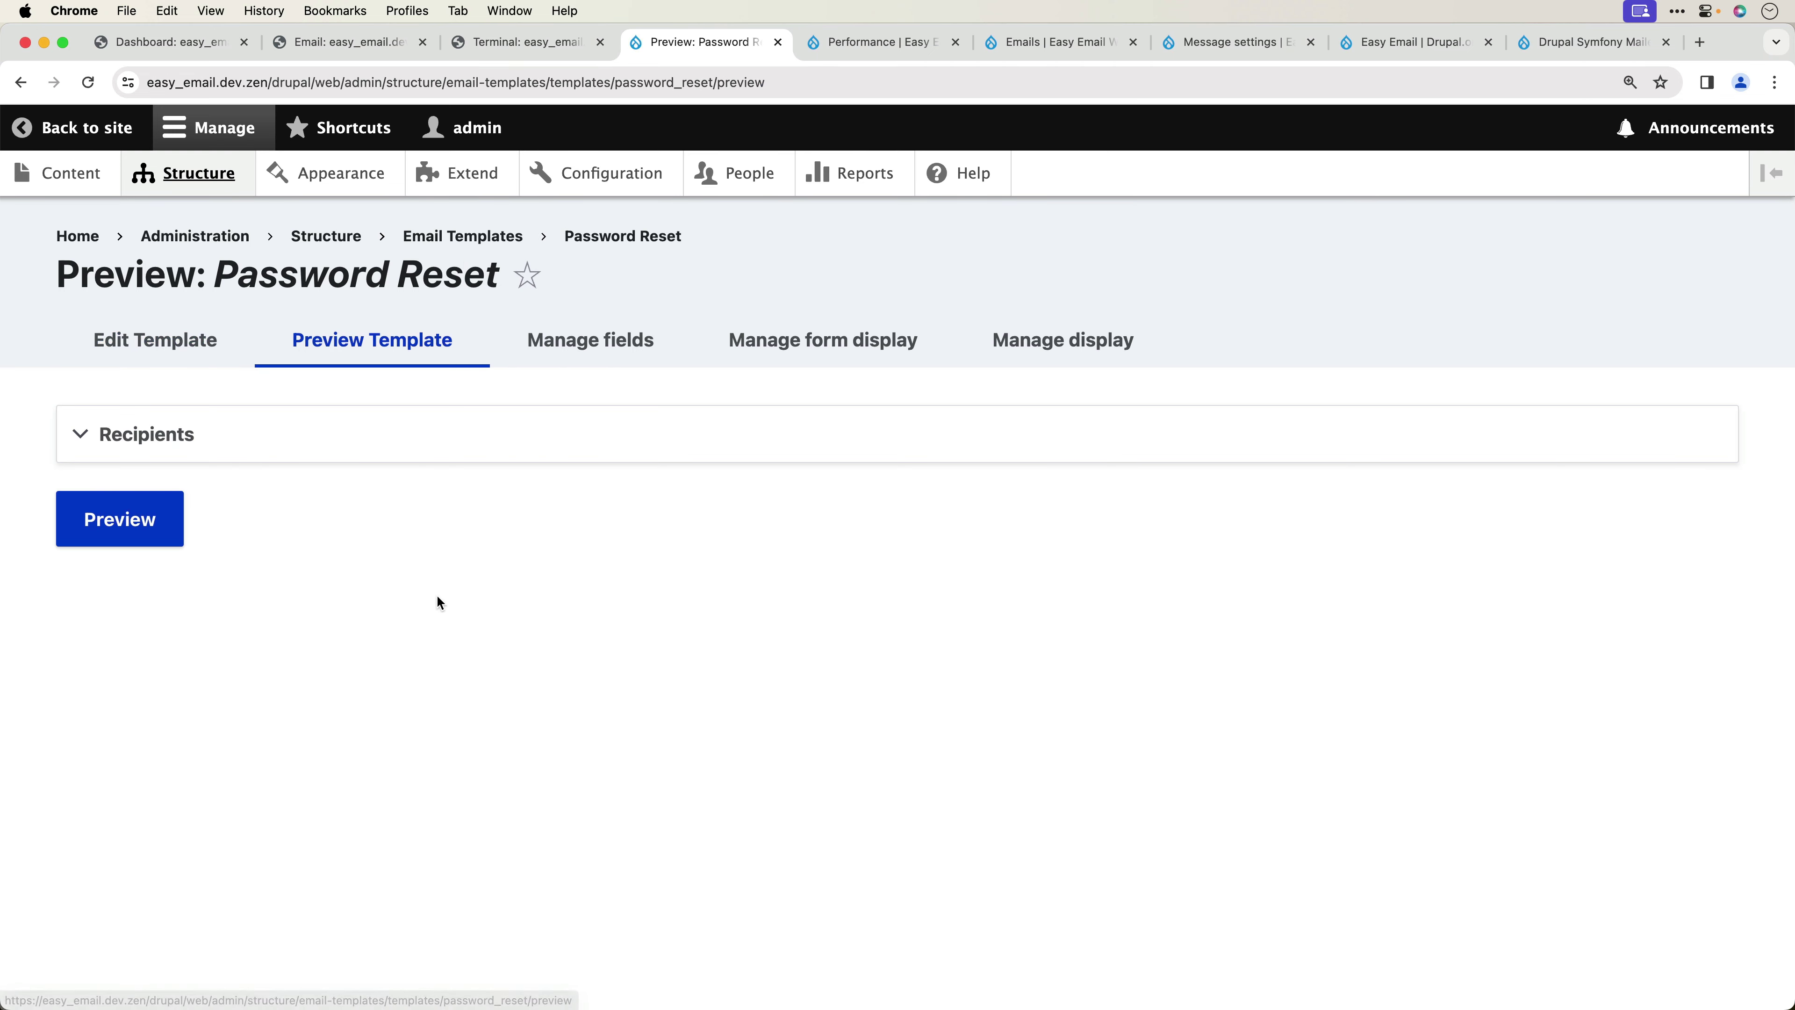
left_click(252, 434)
left_click(249, 626)
type("jane")
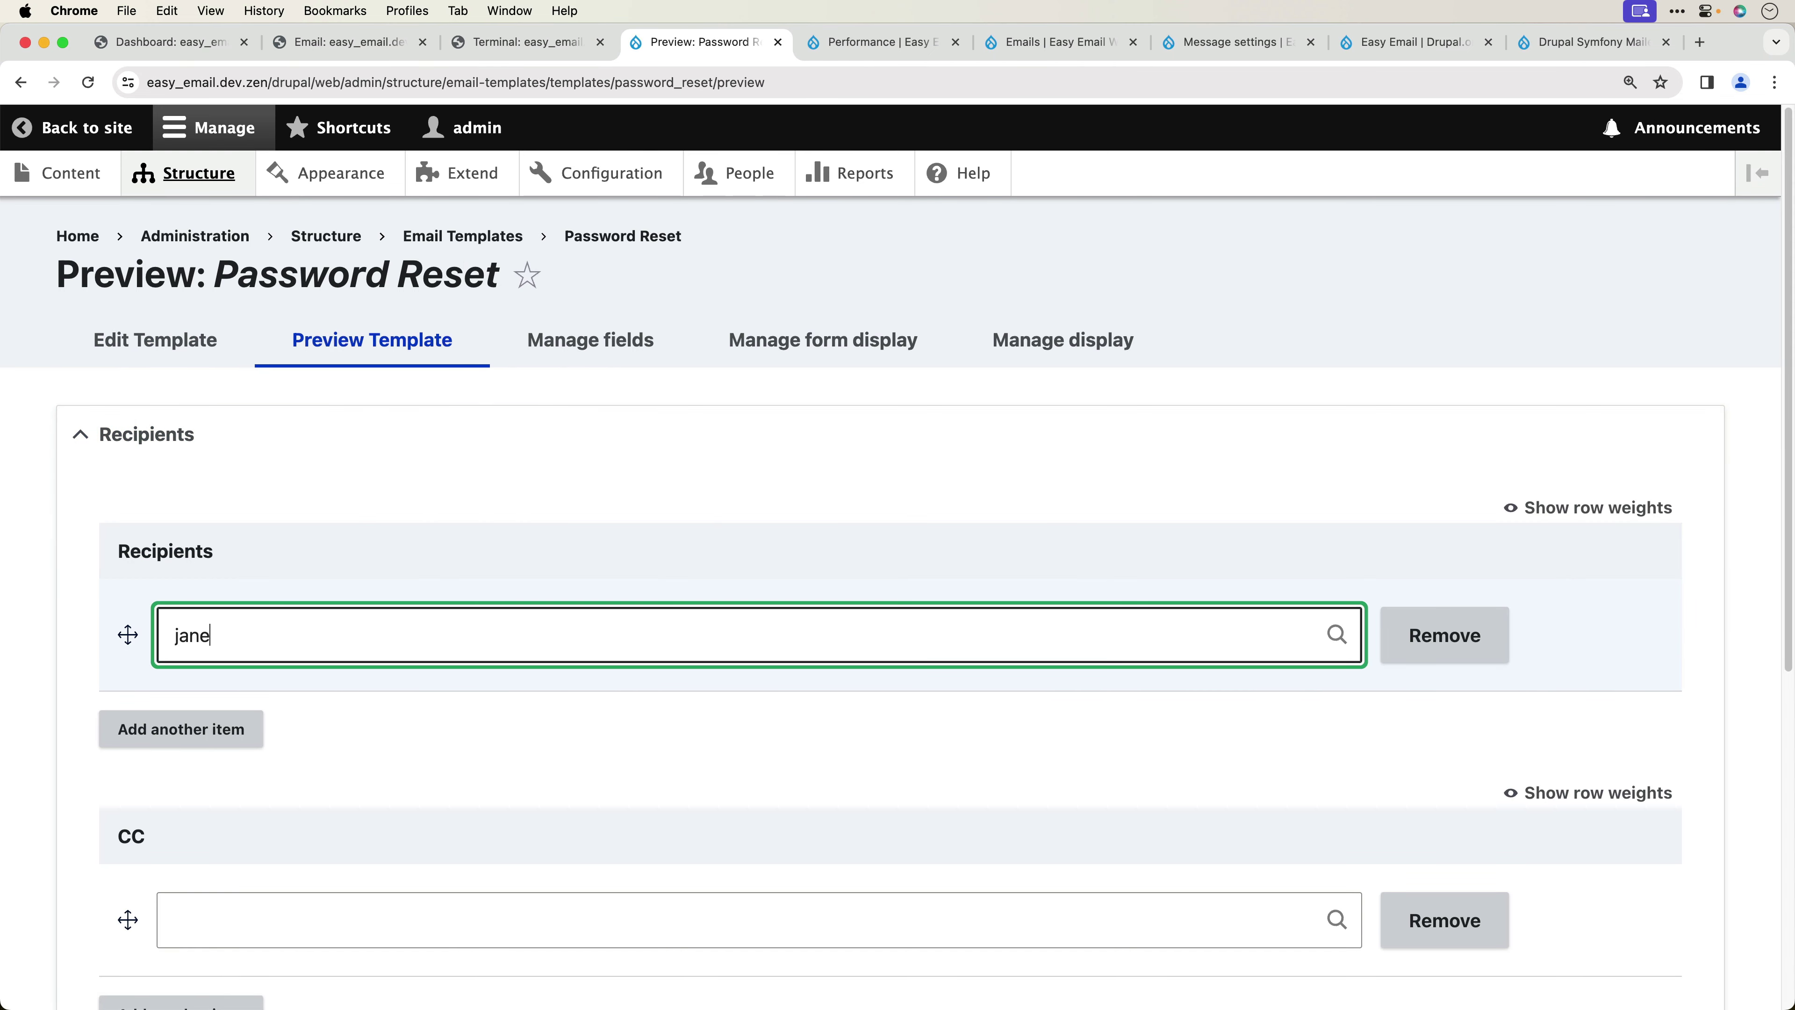
left_click(228, 690)
scroll(162, 838, "down", 5)
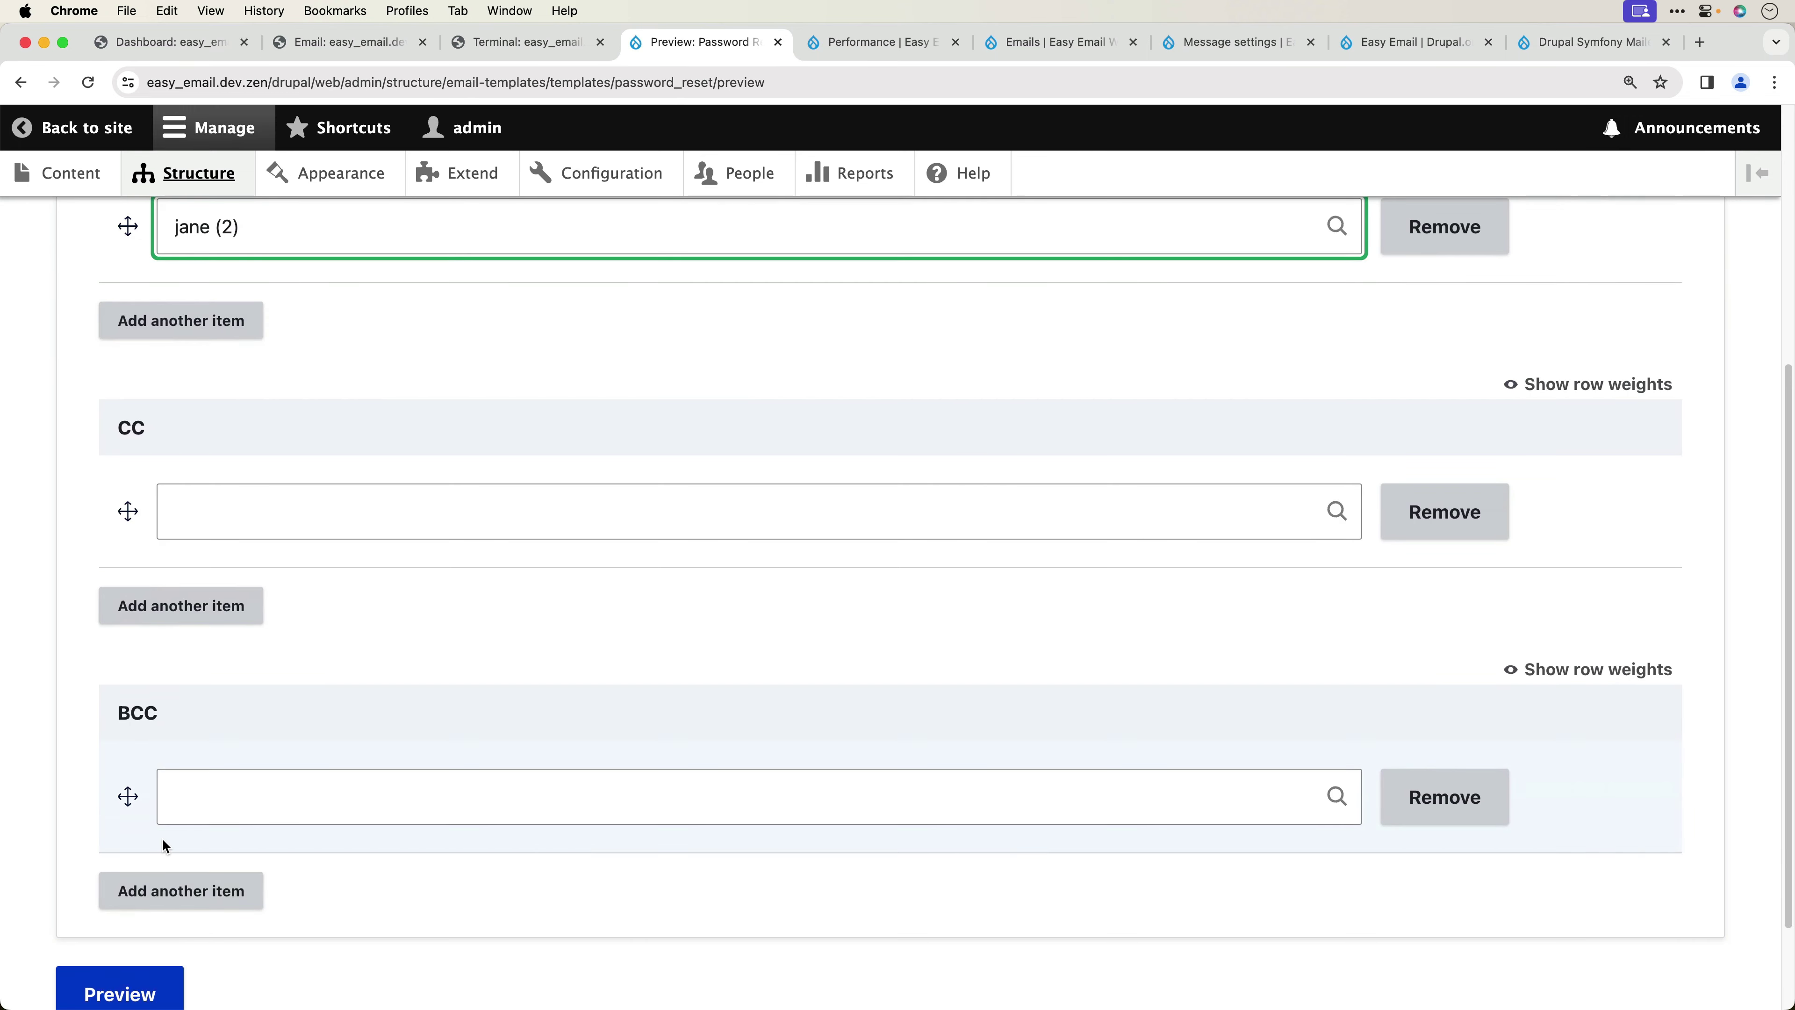
scroll(161, 838, "down", 2)
left_click(159, 860)
scroll(493, 727, "down", 4)
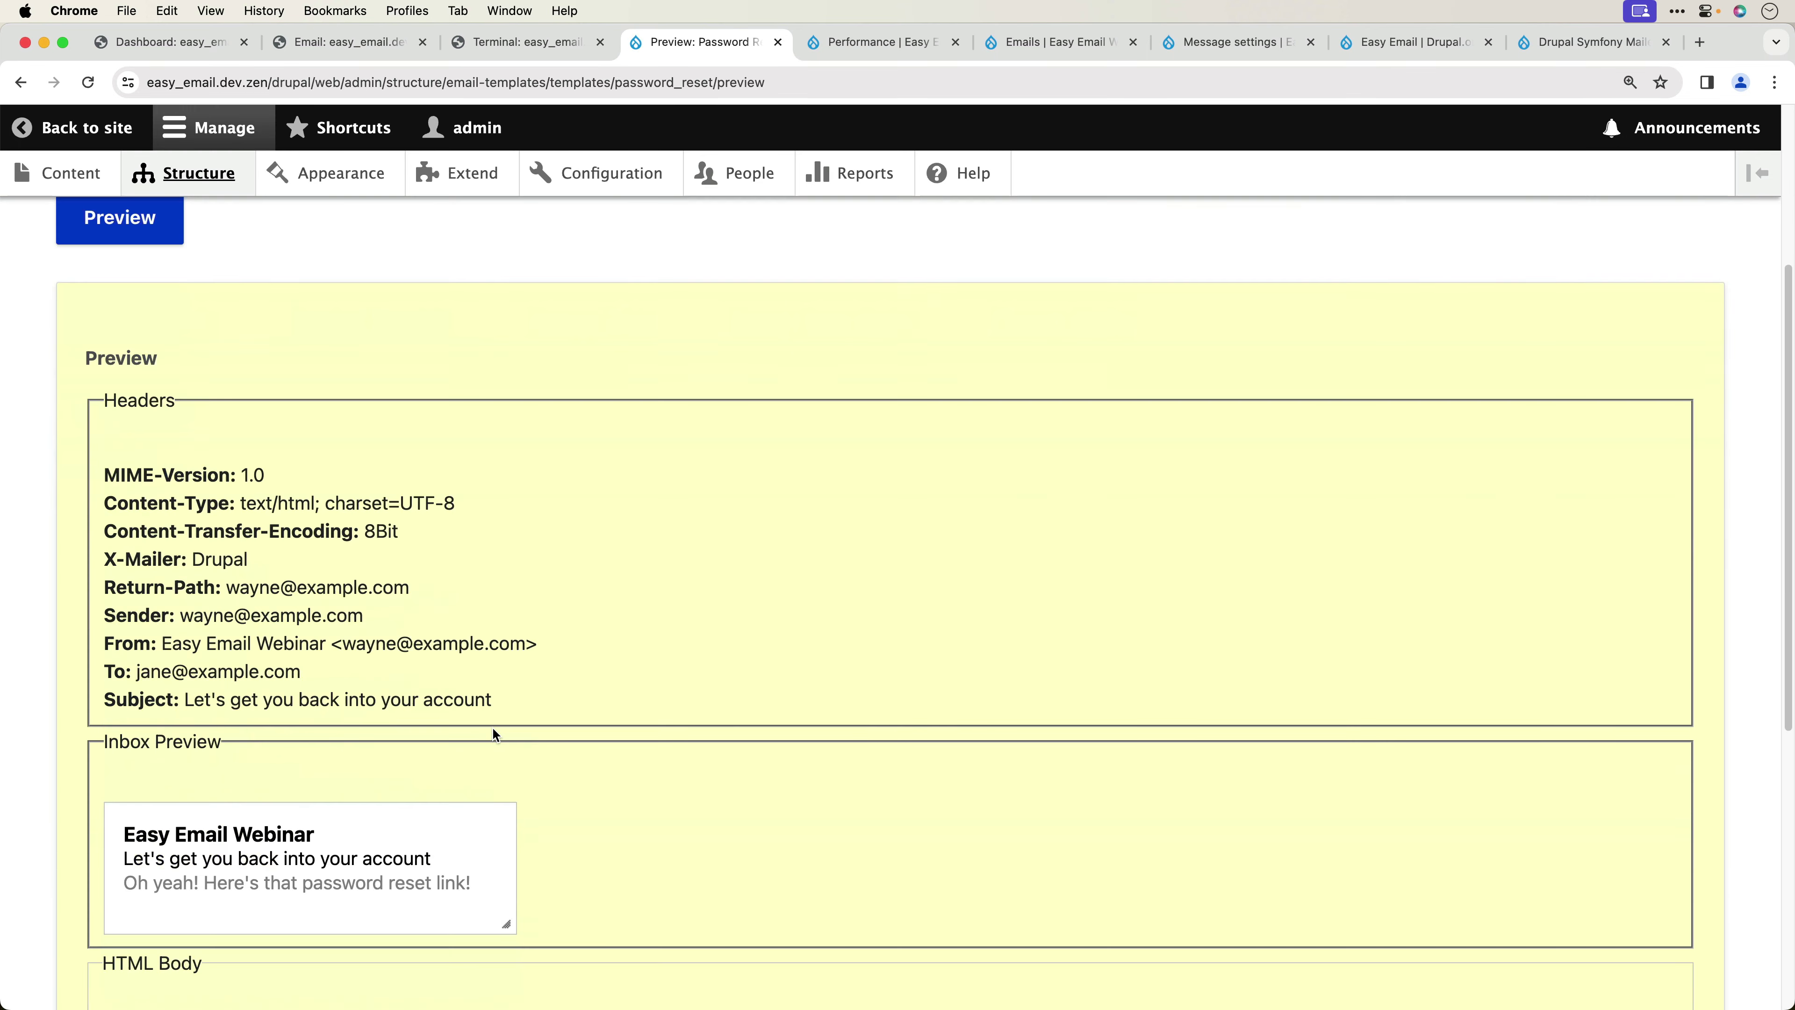
- Examine the preview line in the Inbox Preview and widen the preview box
scroll(493, 733, "down", 4)
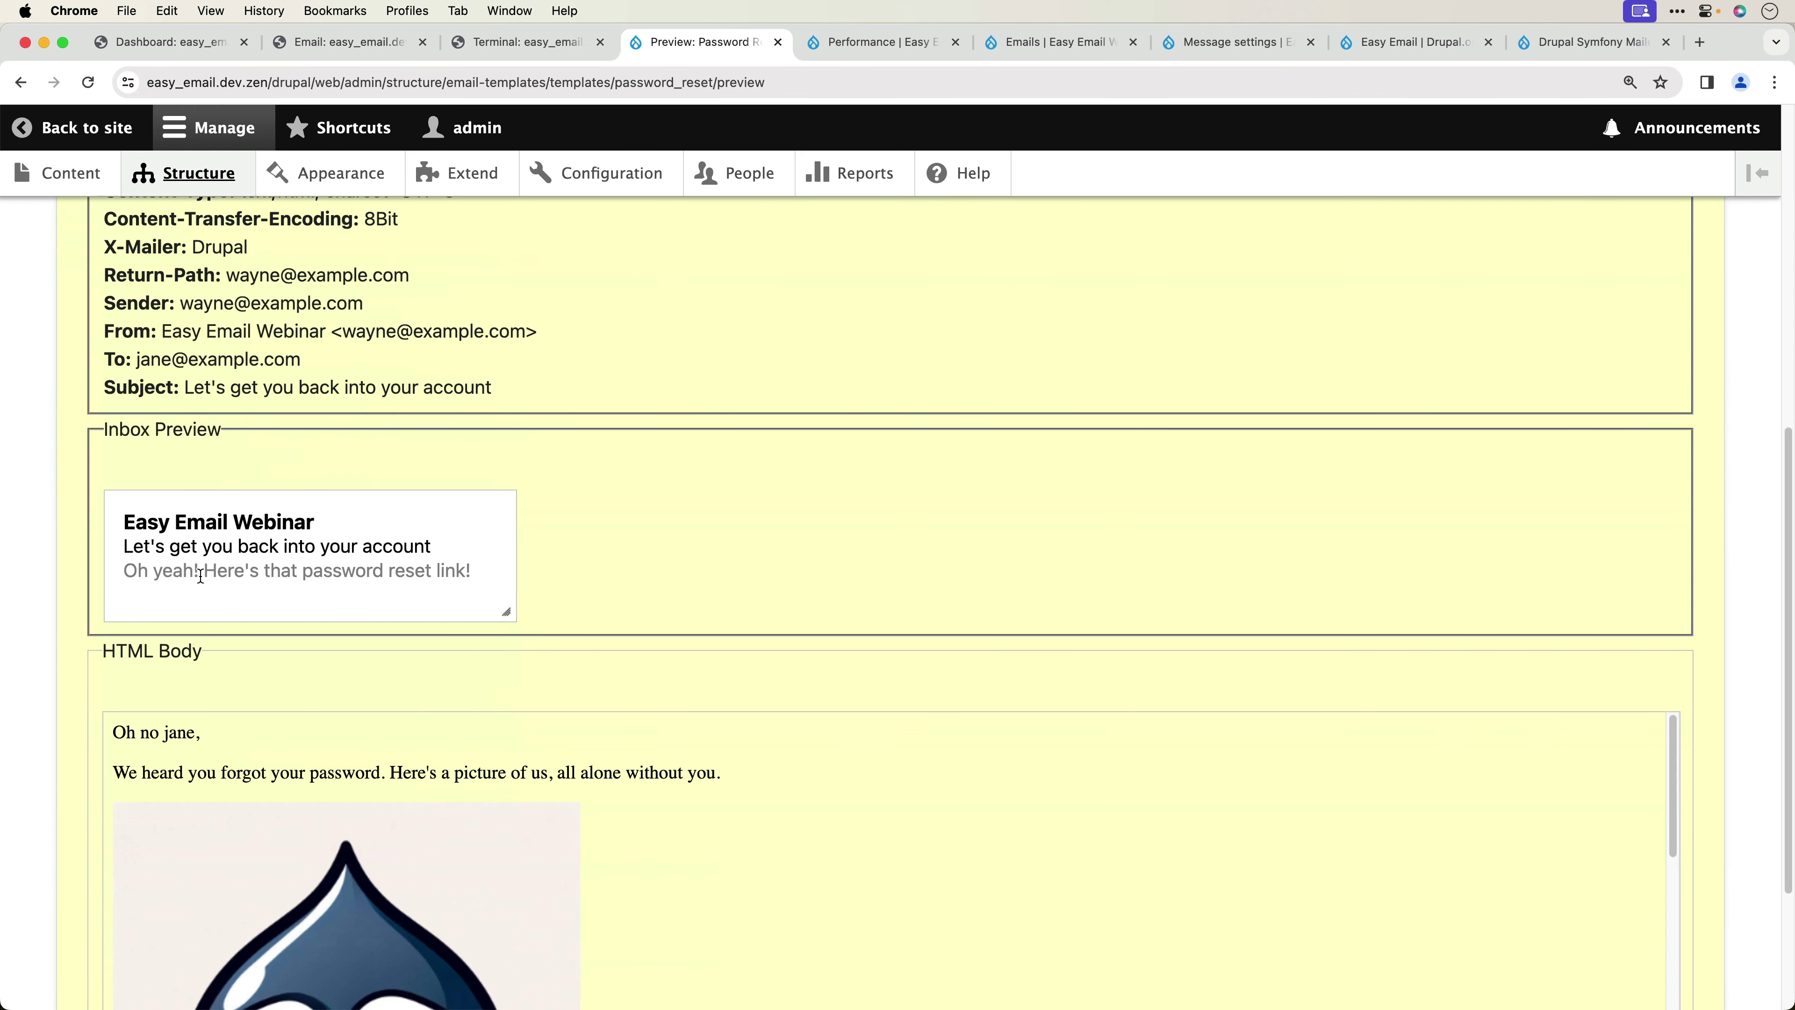
left_click_drag(116, 576, 263, 565)
left_click(477, 557)
triple_click(478, 563)
left_click_drag(506, 611, 790, 605)
- Enlarge the HTML Body preview frame slightly and examine the rendered message from the greeting through the image and reset link to the sign-off
scroll(1204, 741, "down", 3)
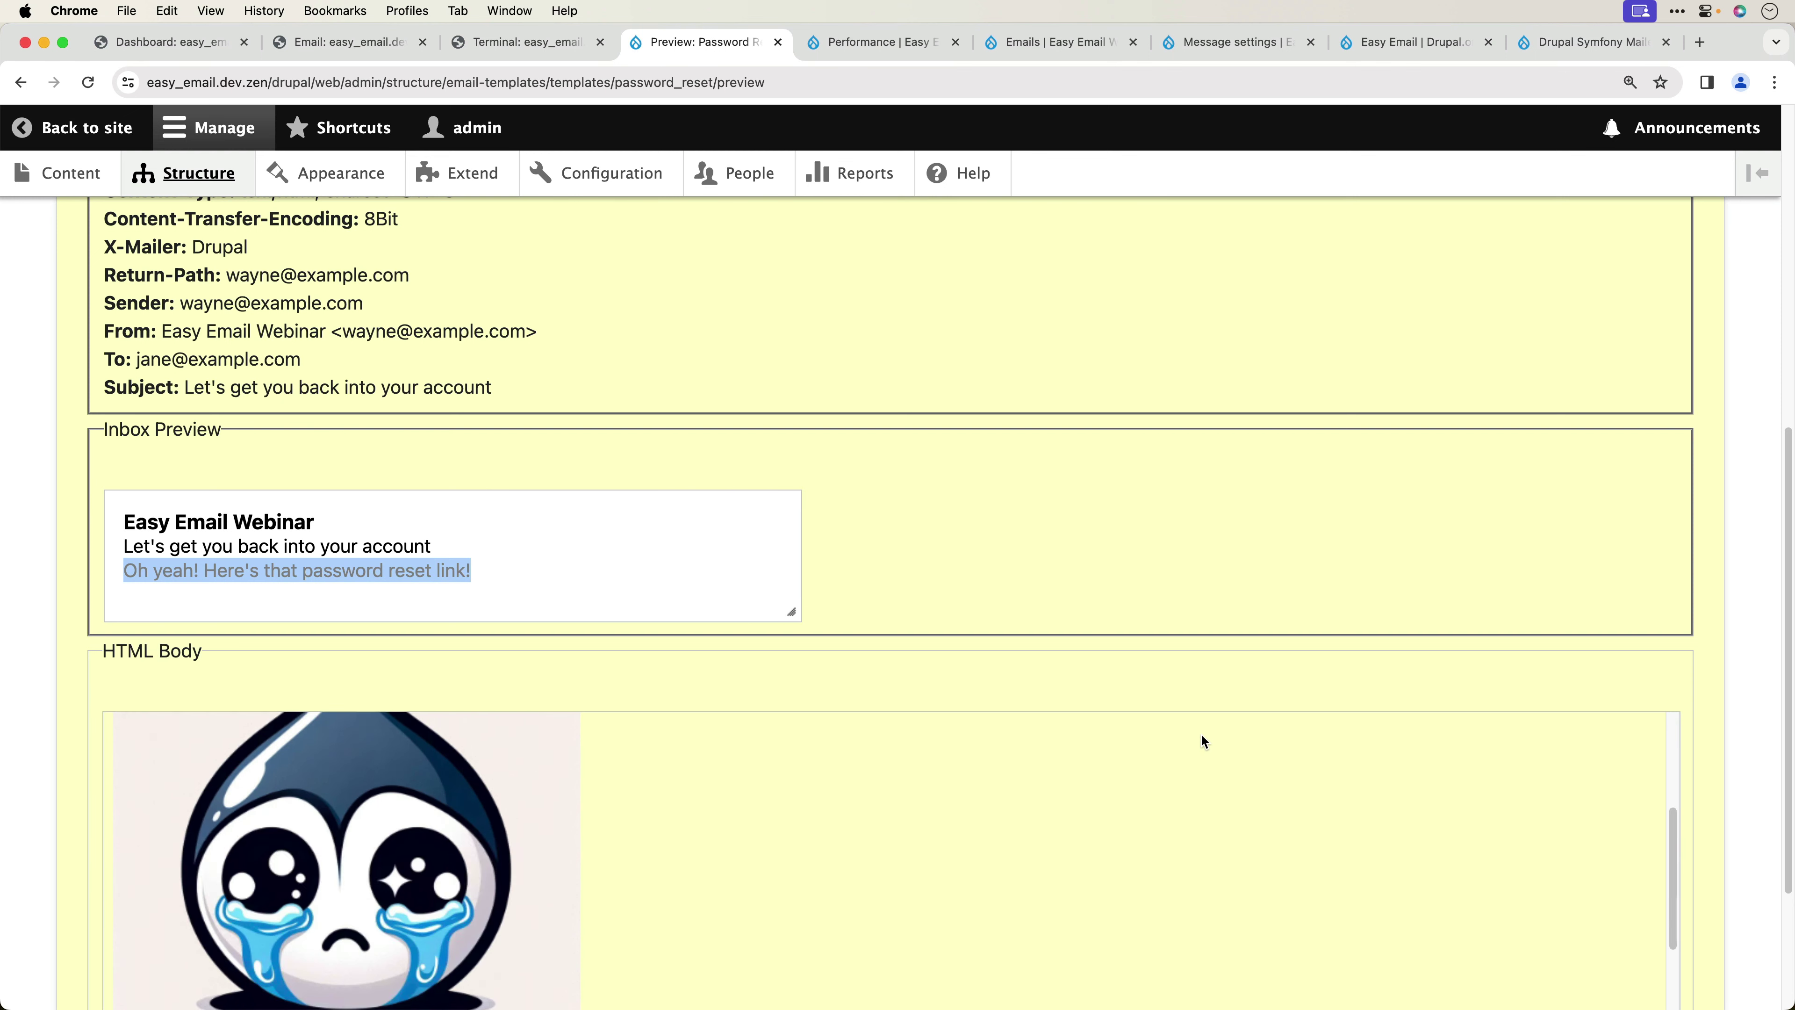
scroll(1204, 741, "down", 5)
left_click_drag(1686, 843, 1696, 909)
scroll(537, 828, "up", 5)
scroll(422, 691, "up", 5)
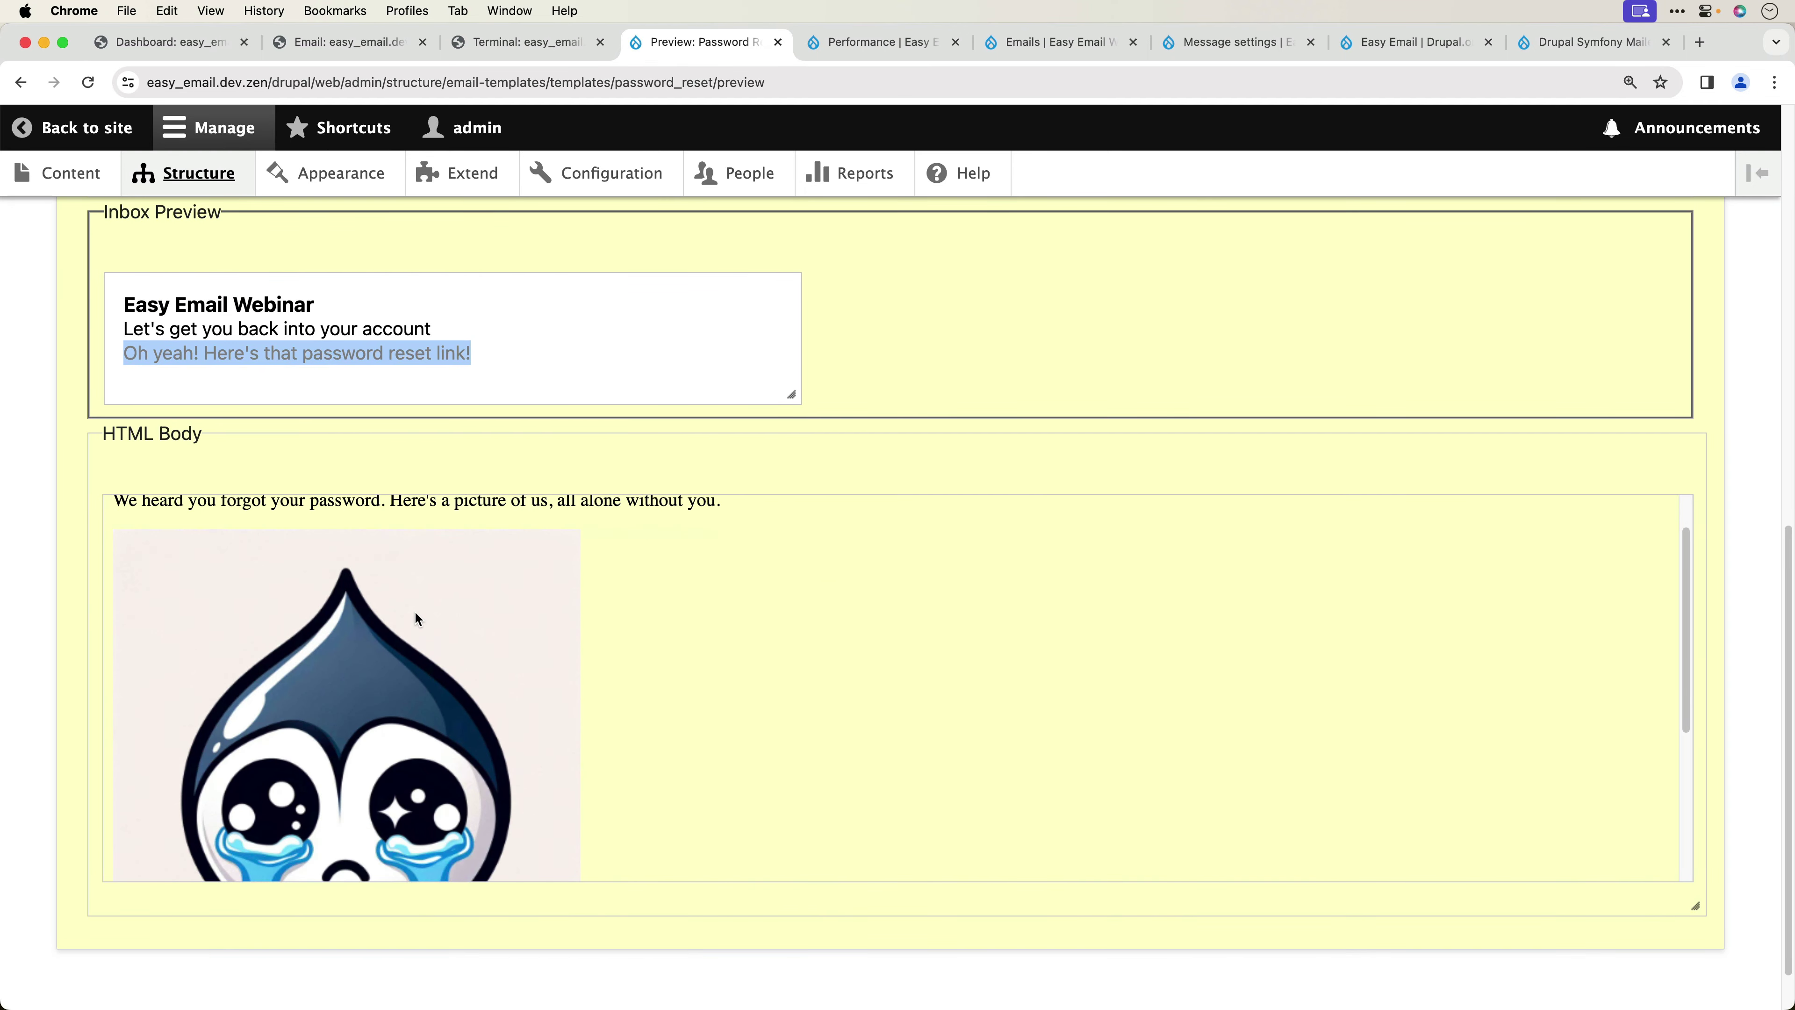
scroll(415, 618, "up", 1)
scroll(414, 618, "down", 5)
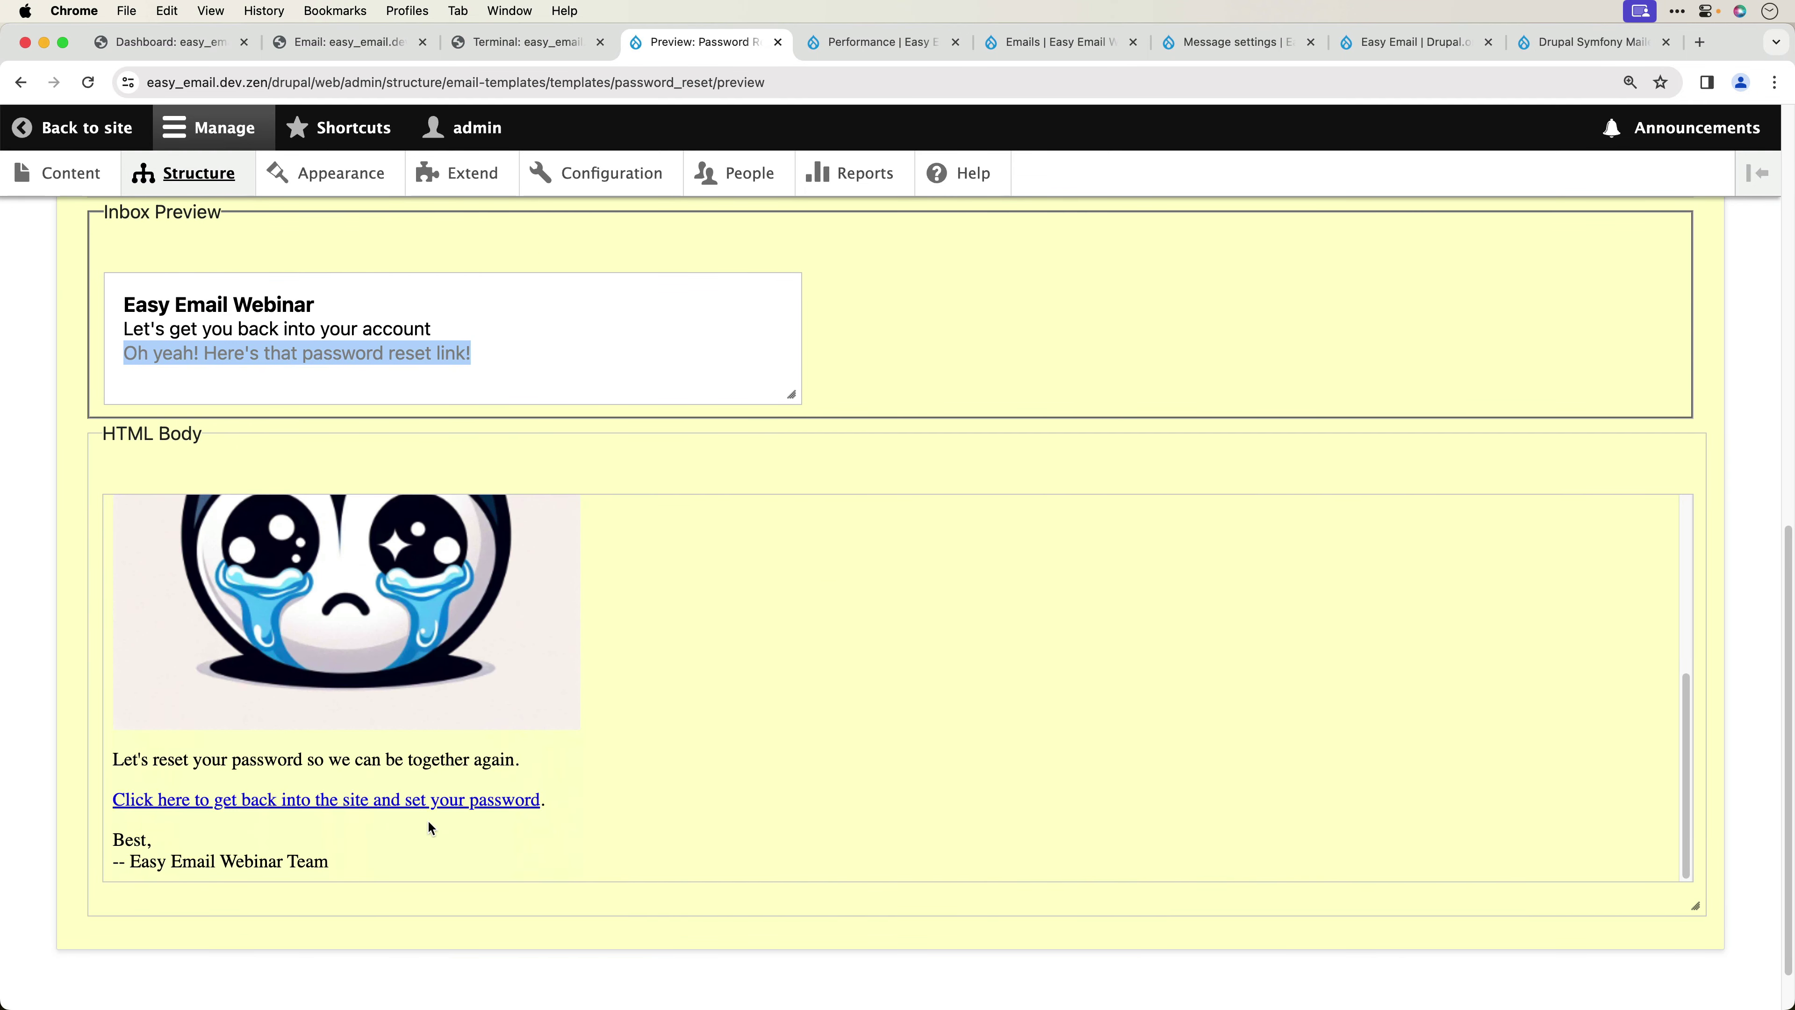
scroll(375, 704, "up", 5)
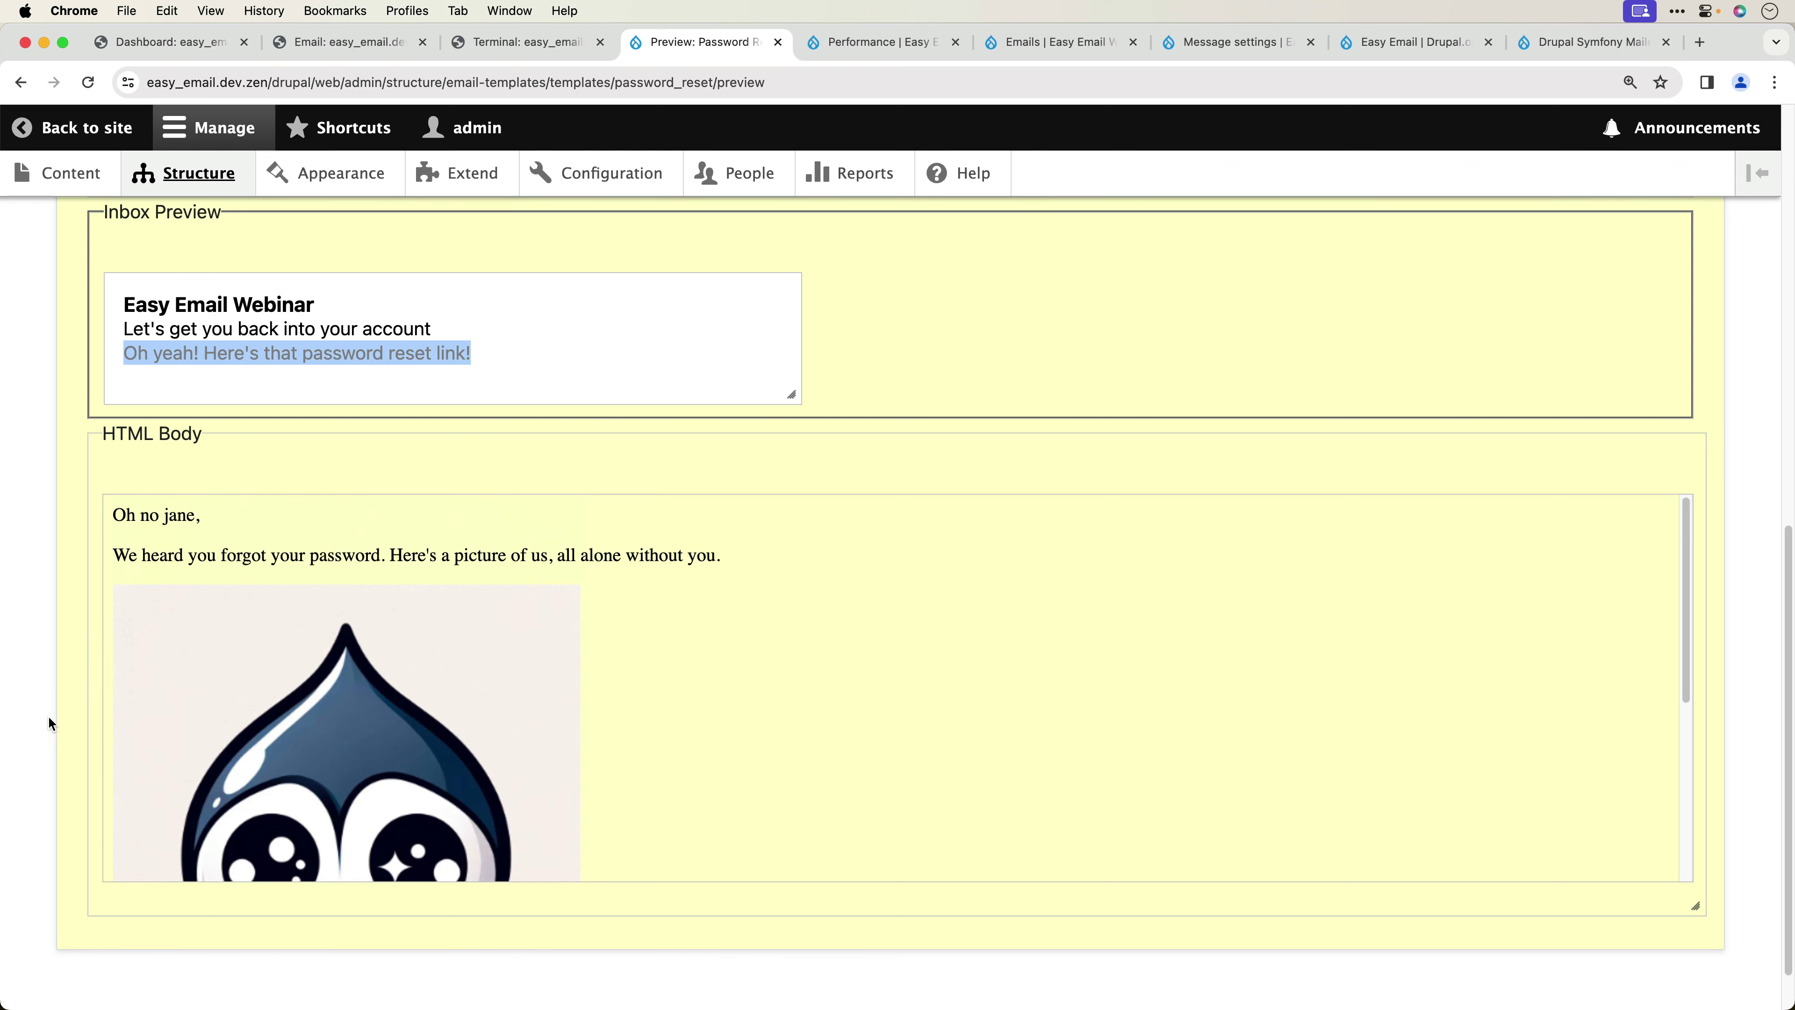
scroll(39, 749, "down", 2)
scroll(469, 612, "down", 5)
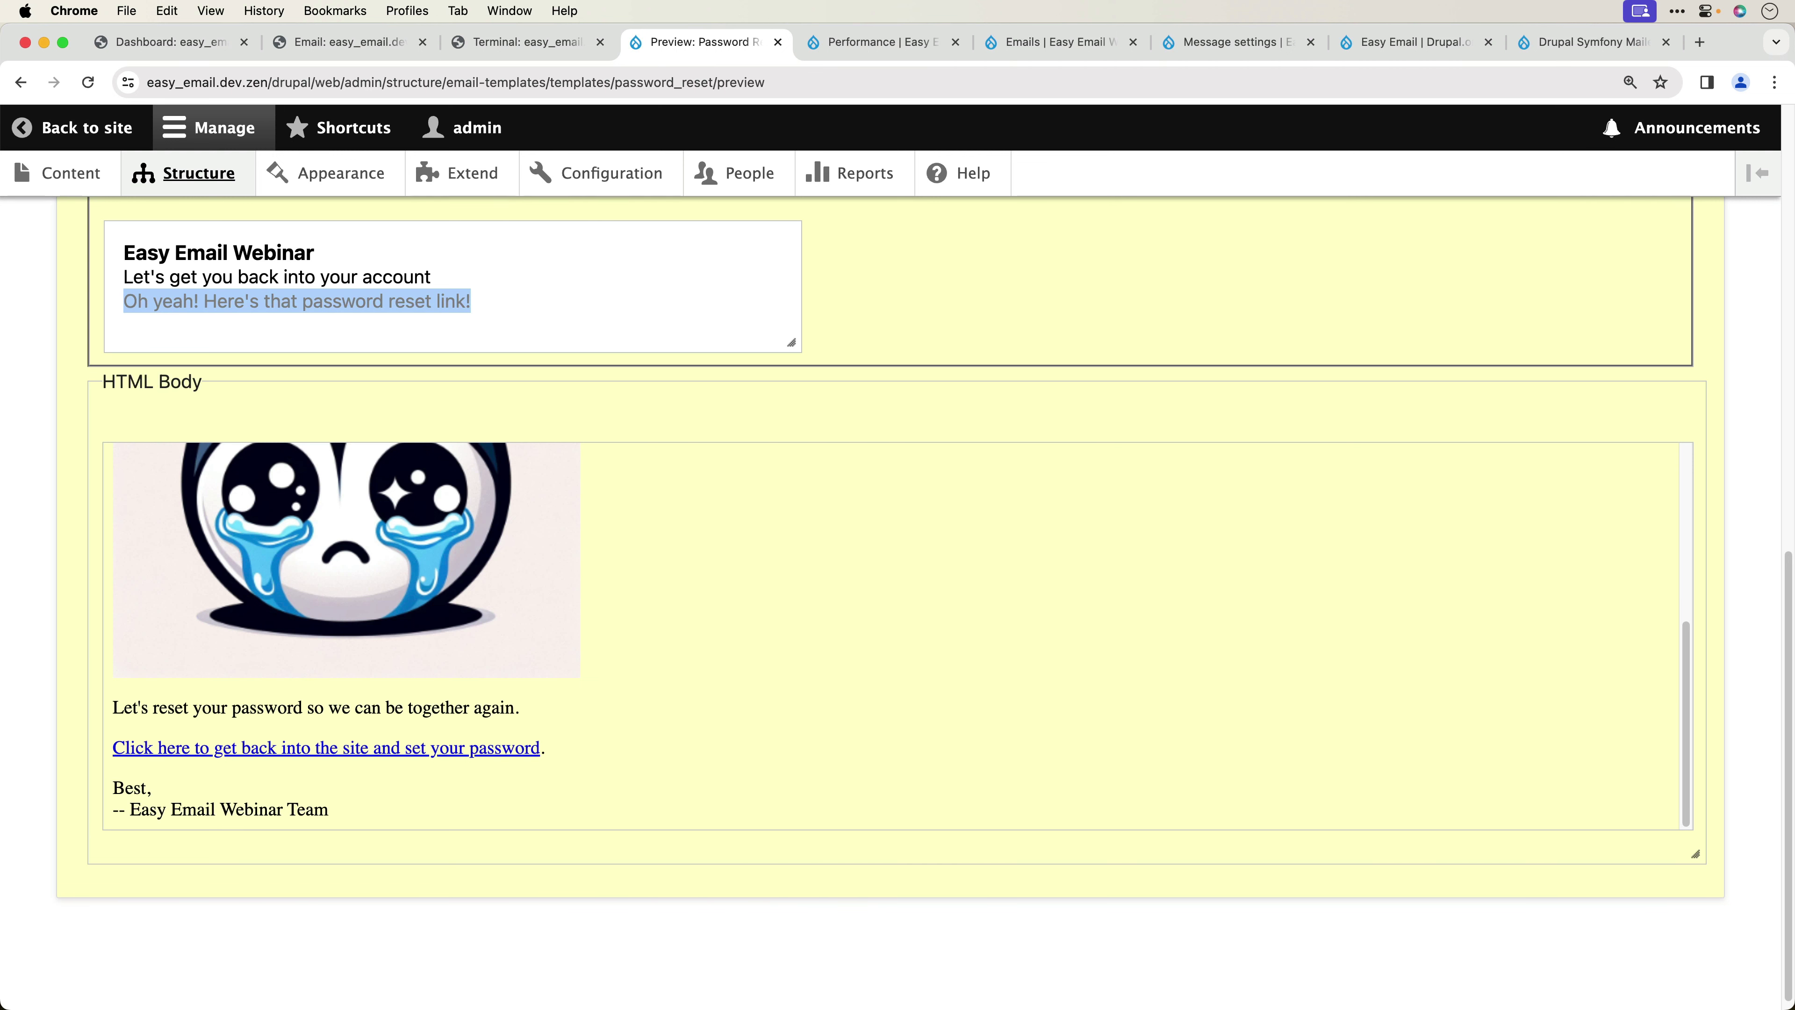
left_click(469, 422)
- Create a new email of type Password Reset from the Emails report
left_click(845, 176)
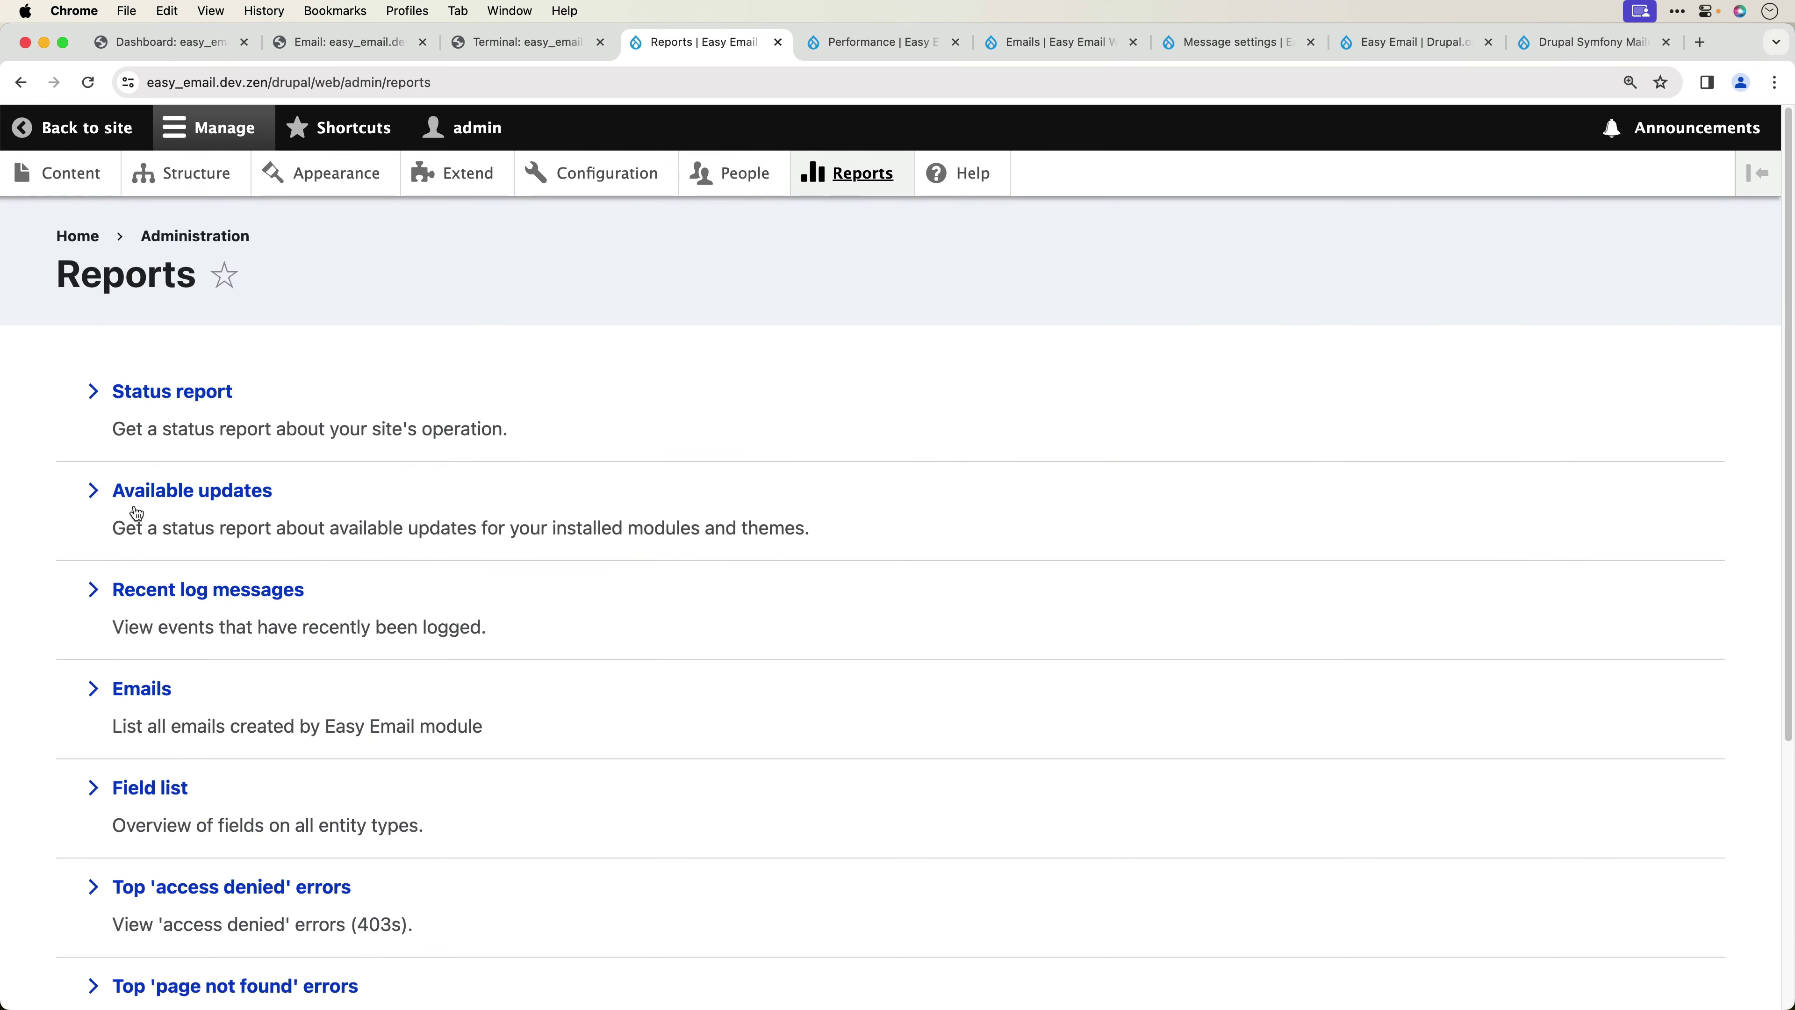
left_click(154, 700)
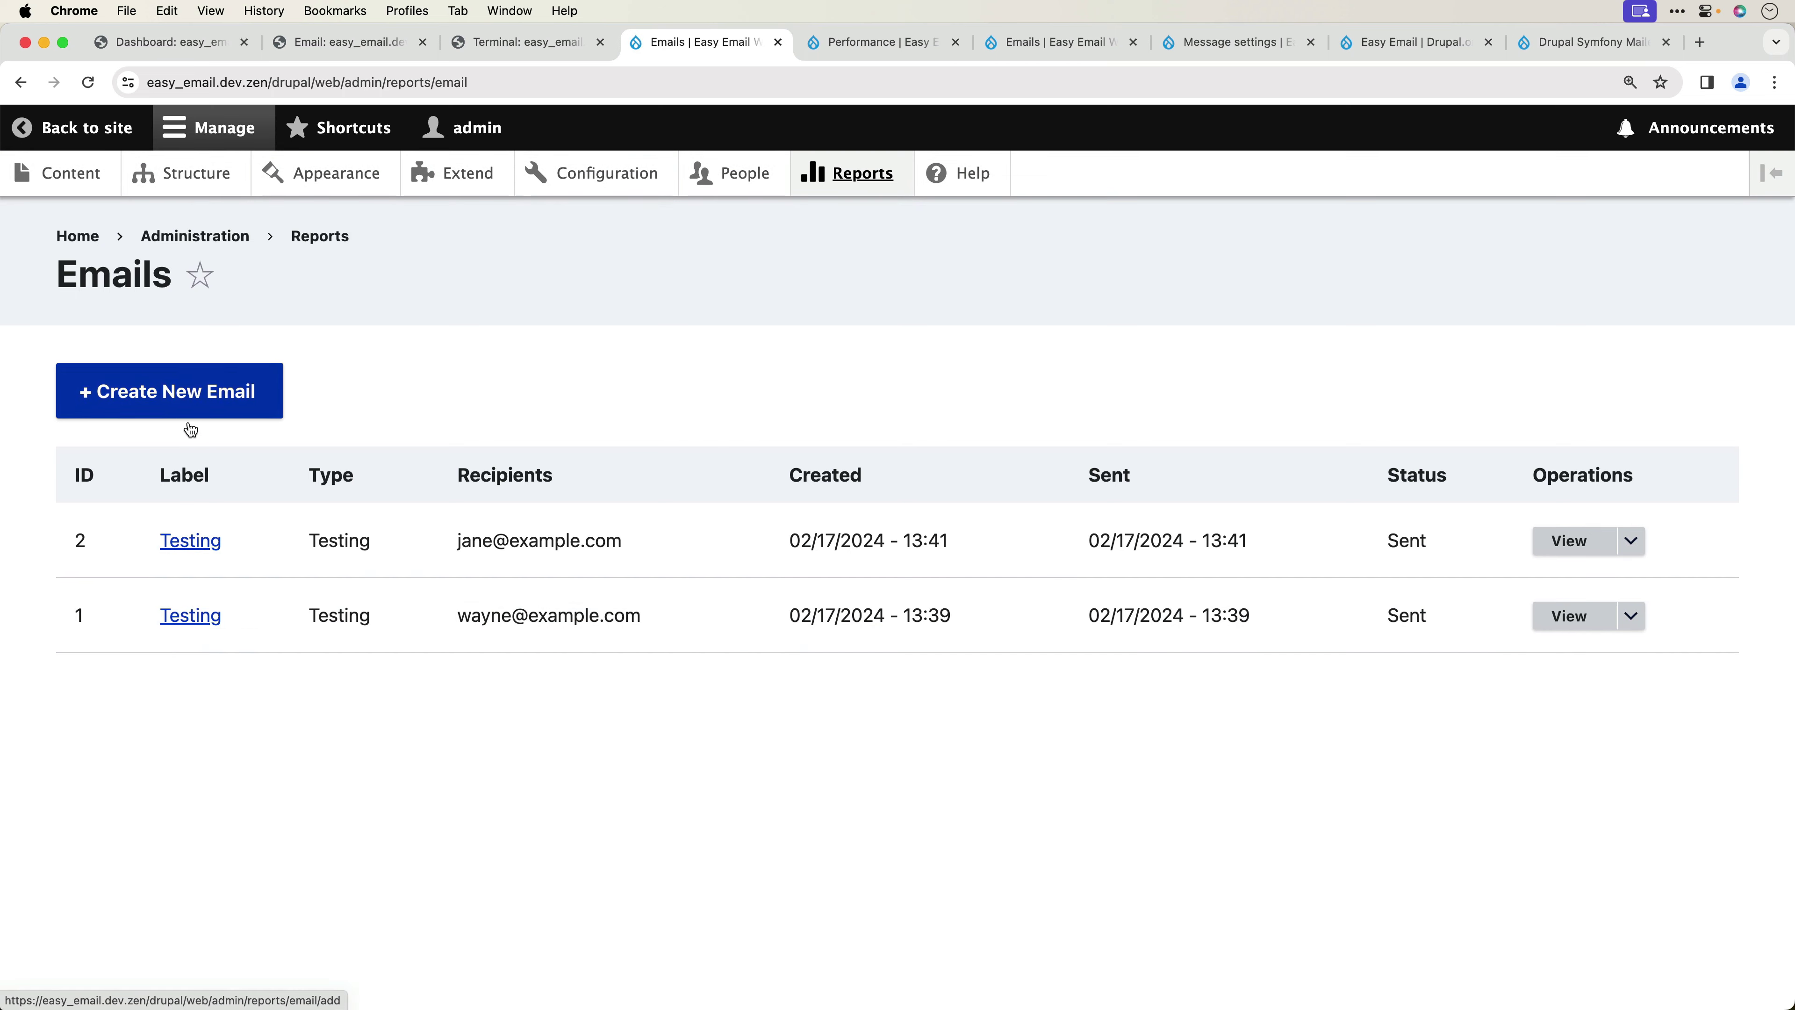
left_click(276, 403)
left_click(293, 407)
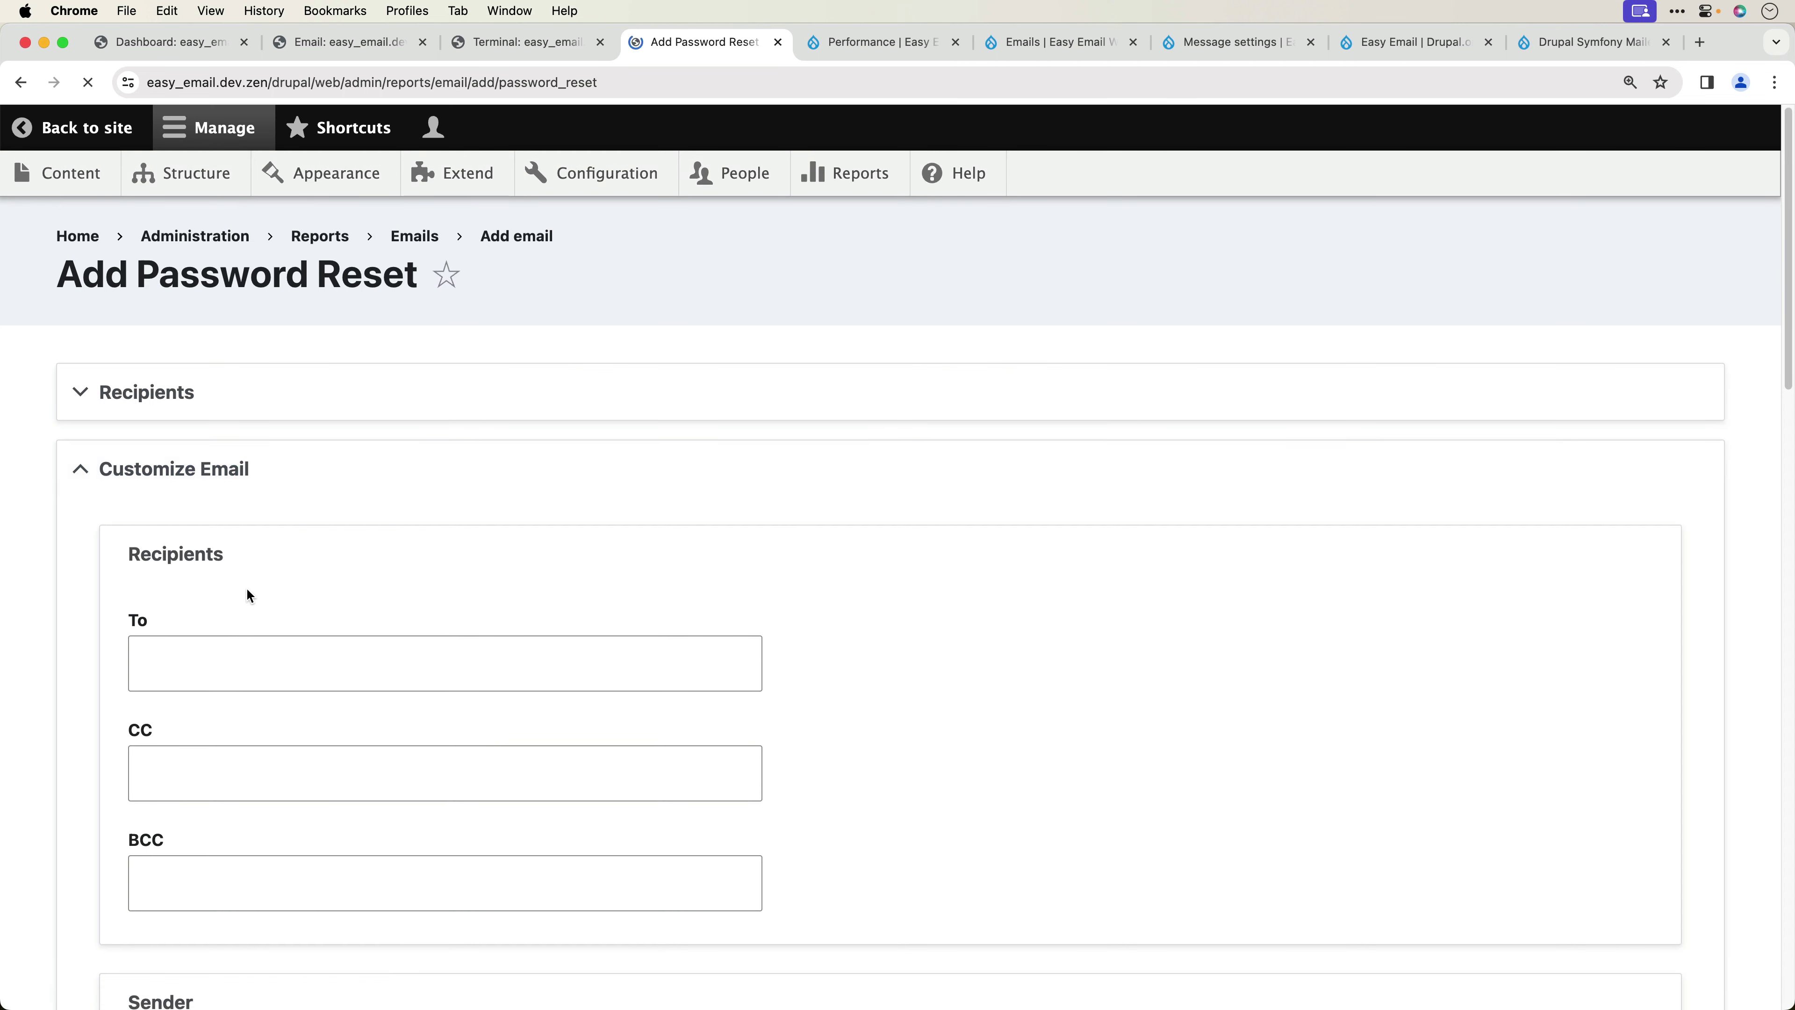
- Set the existing test user as the recipient of the new Password Reset email and save it with Send Email enabled
left_click(181, 393)
left_click(281, 570)
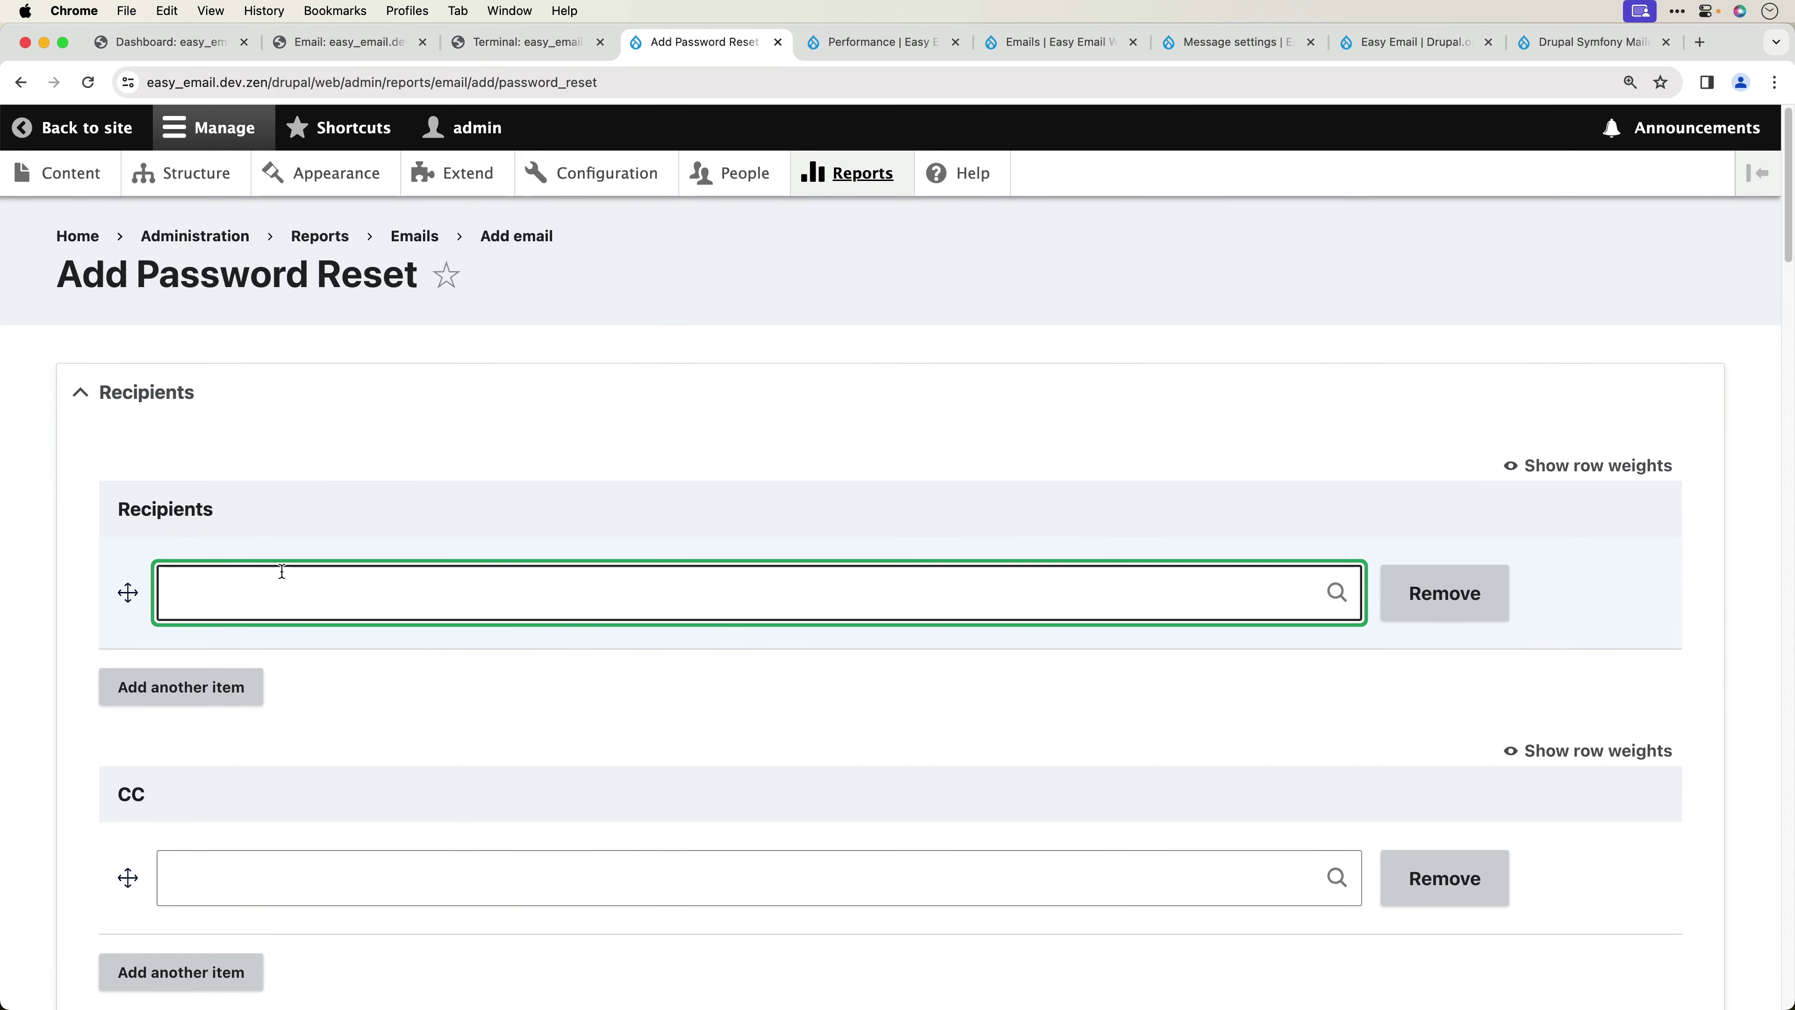
type("jane")
left_click(261, 630)
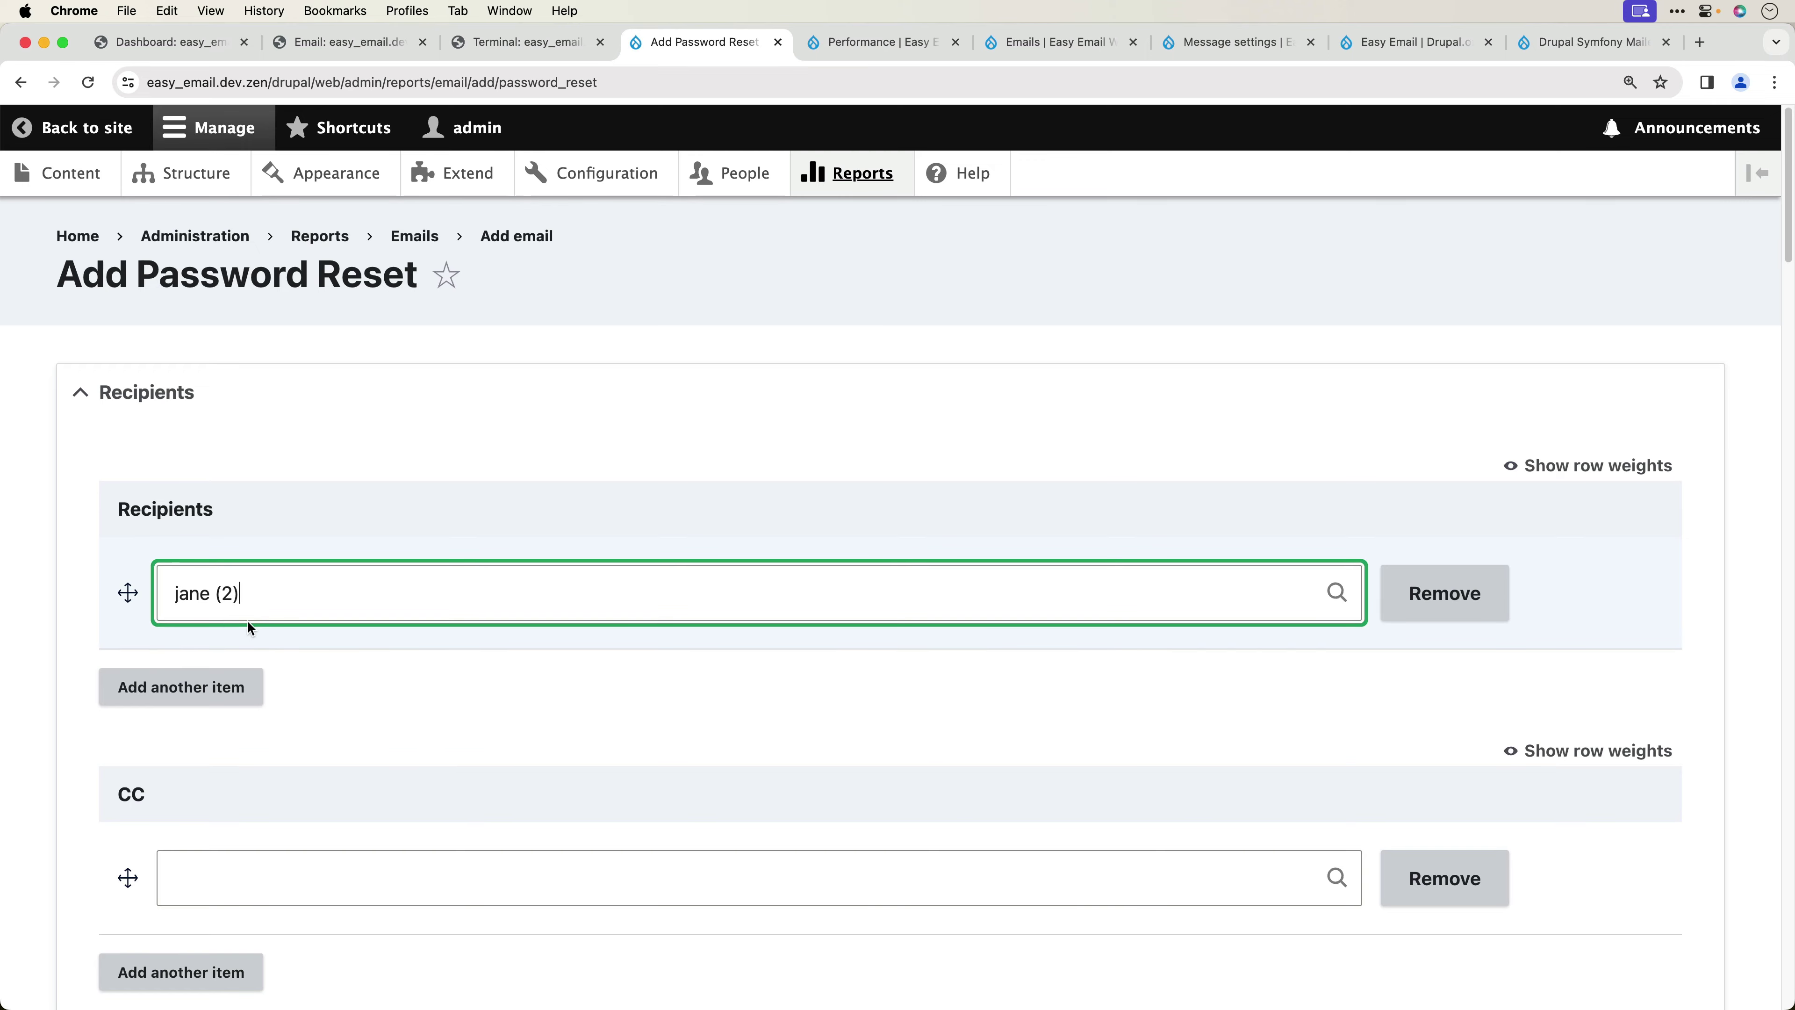
scroll(124, 796, "down", 15)
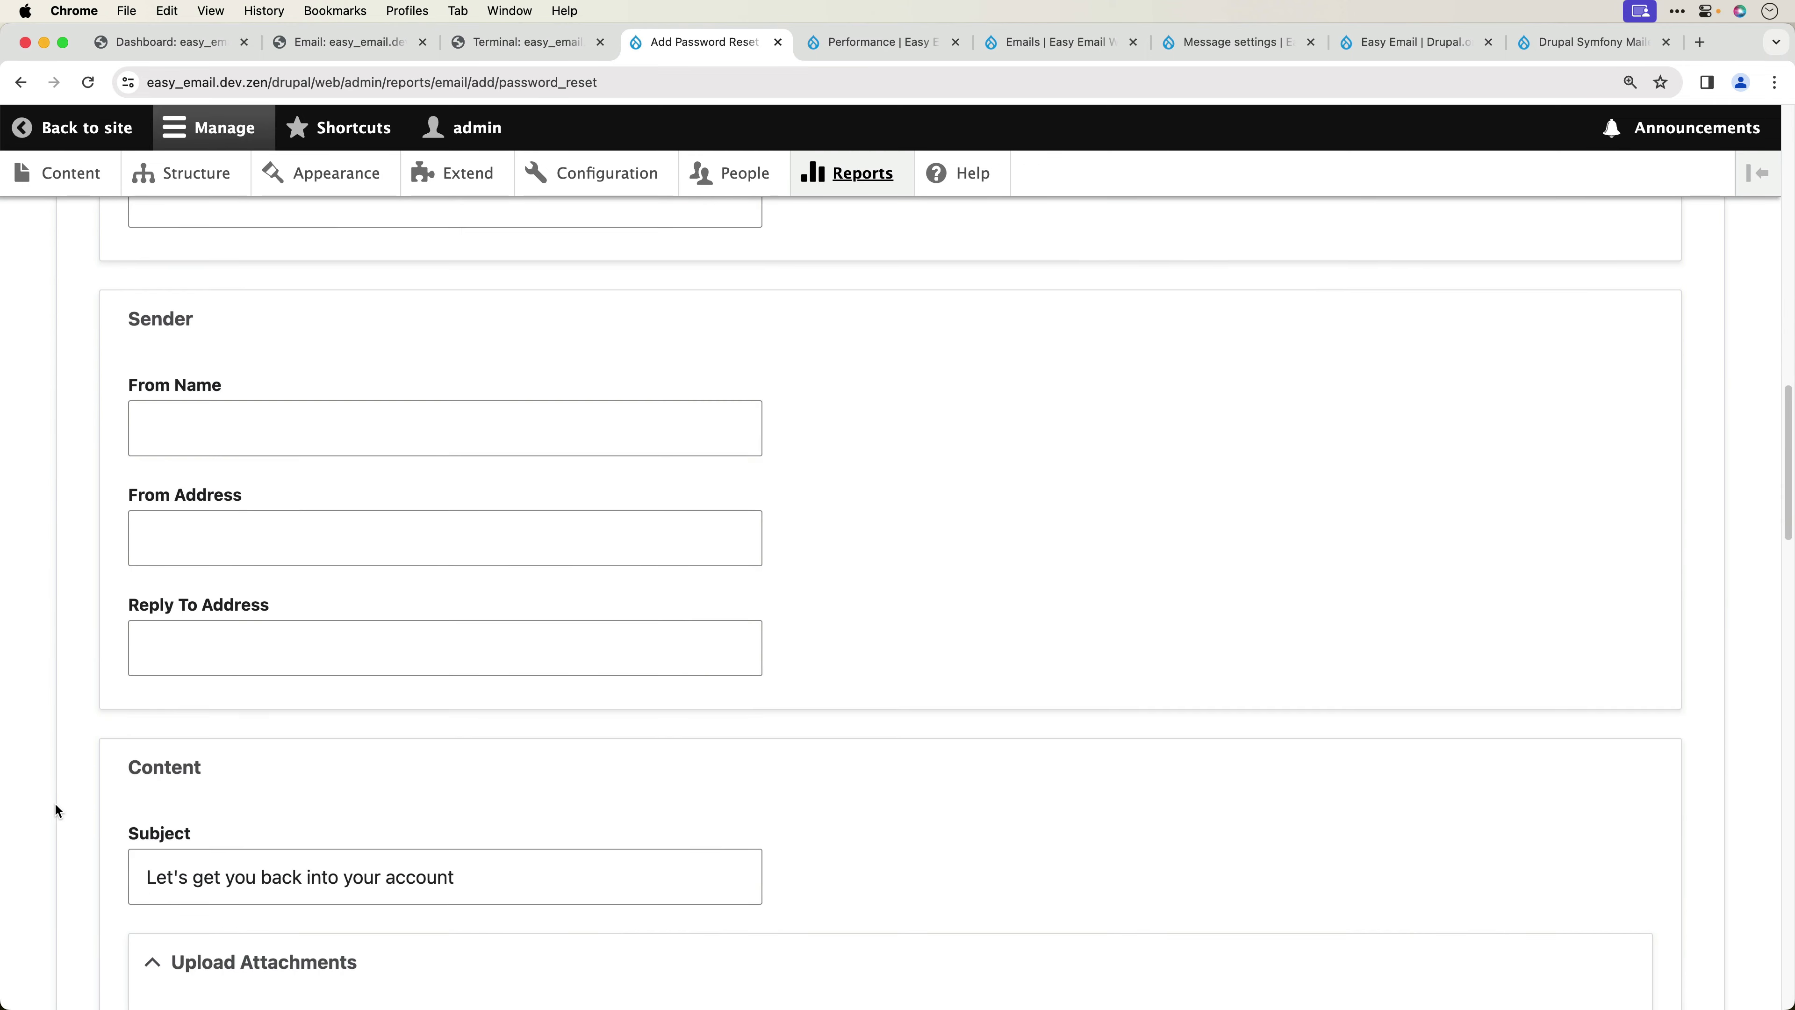
scroll(56, 810, "down", 20)
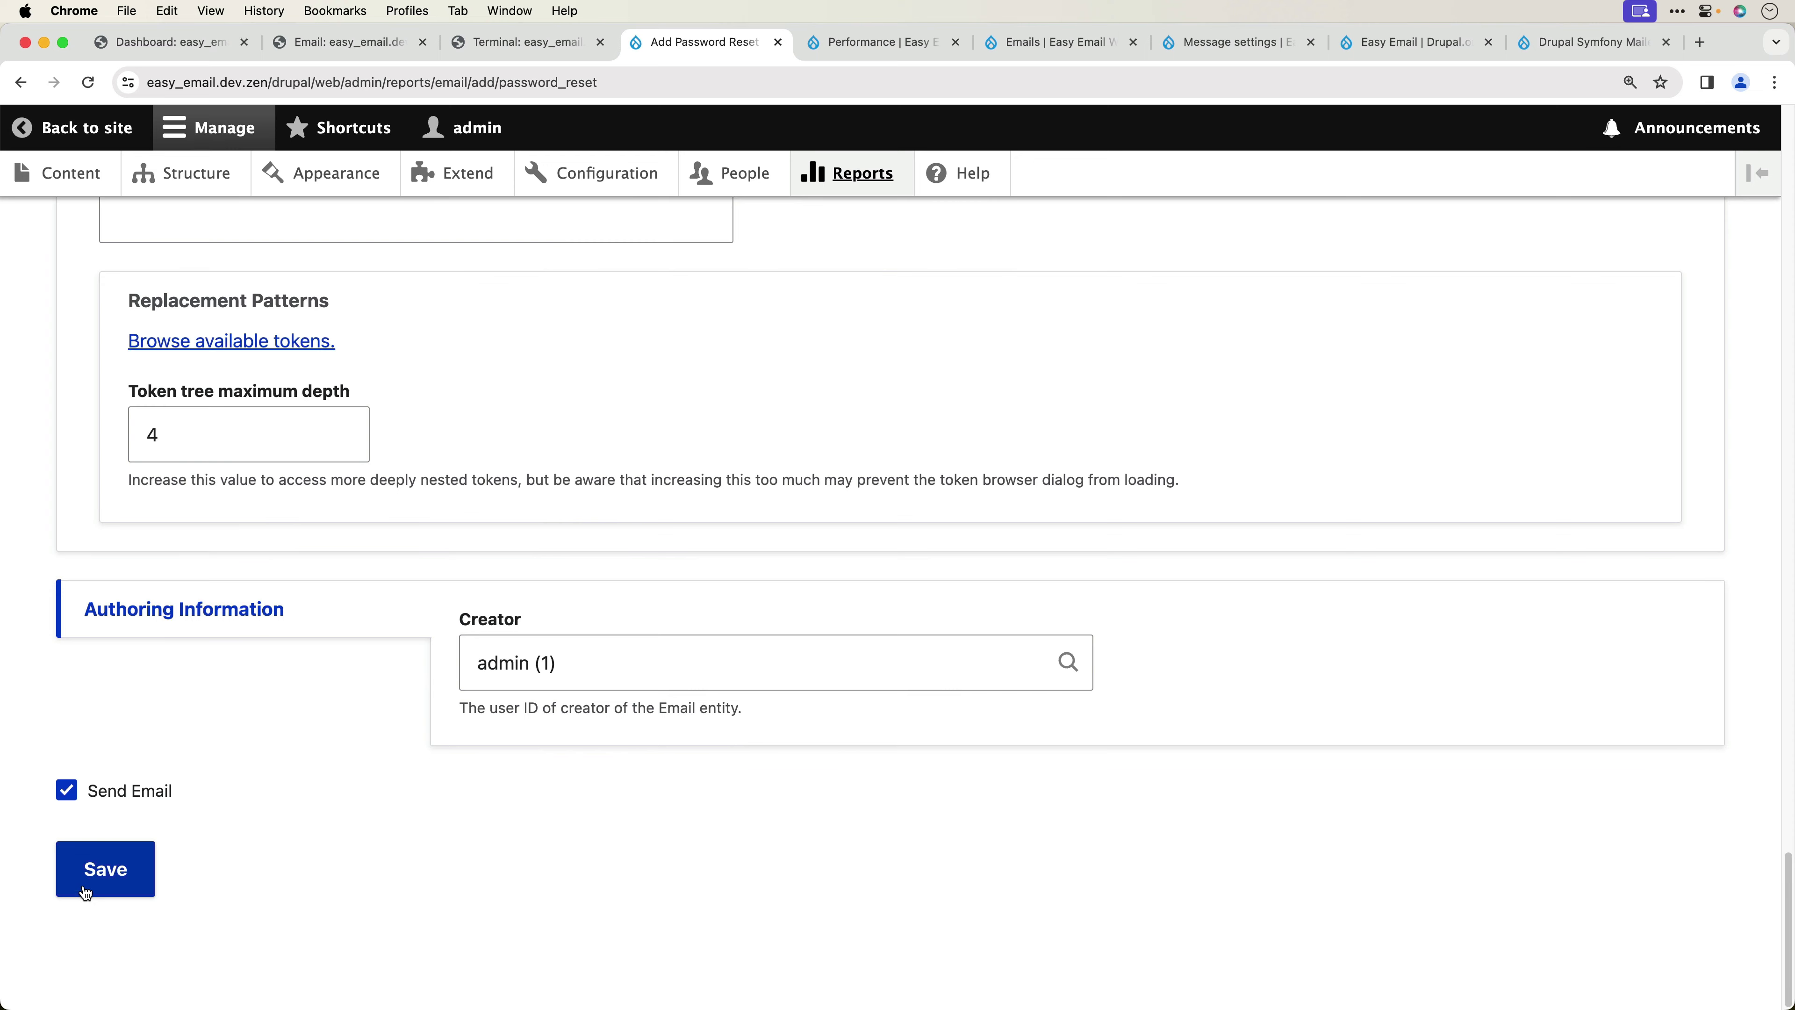
left_click(85, 893)
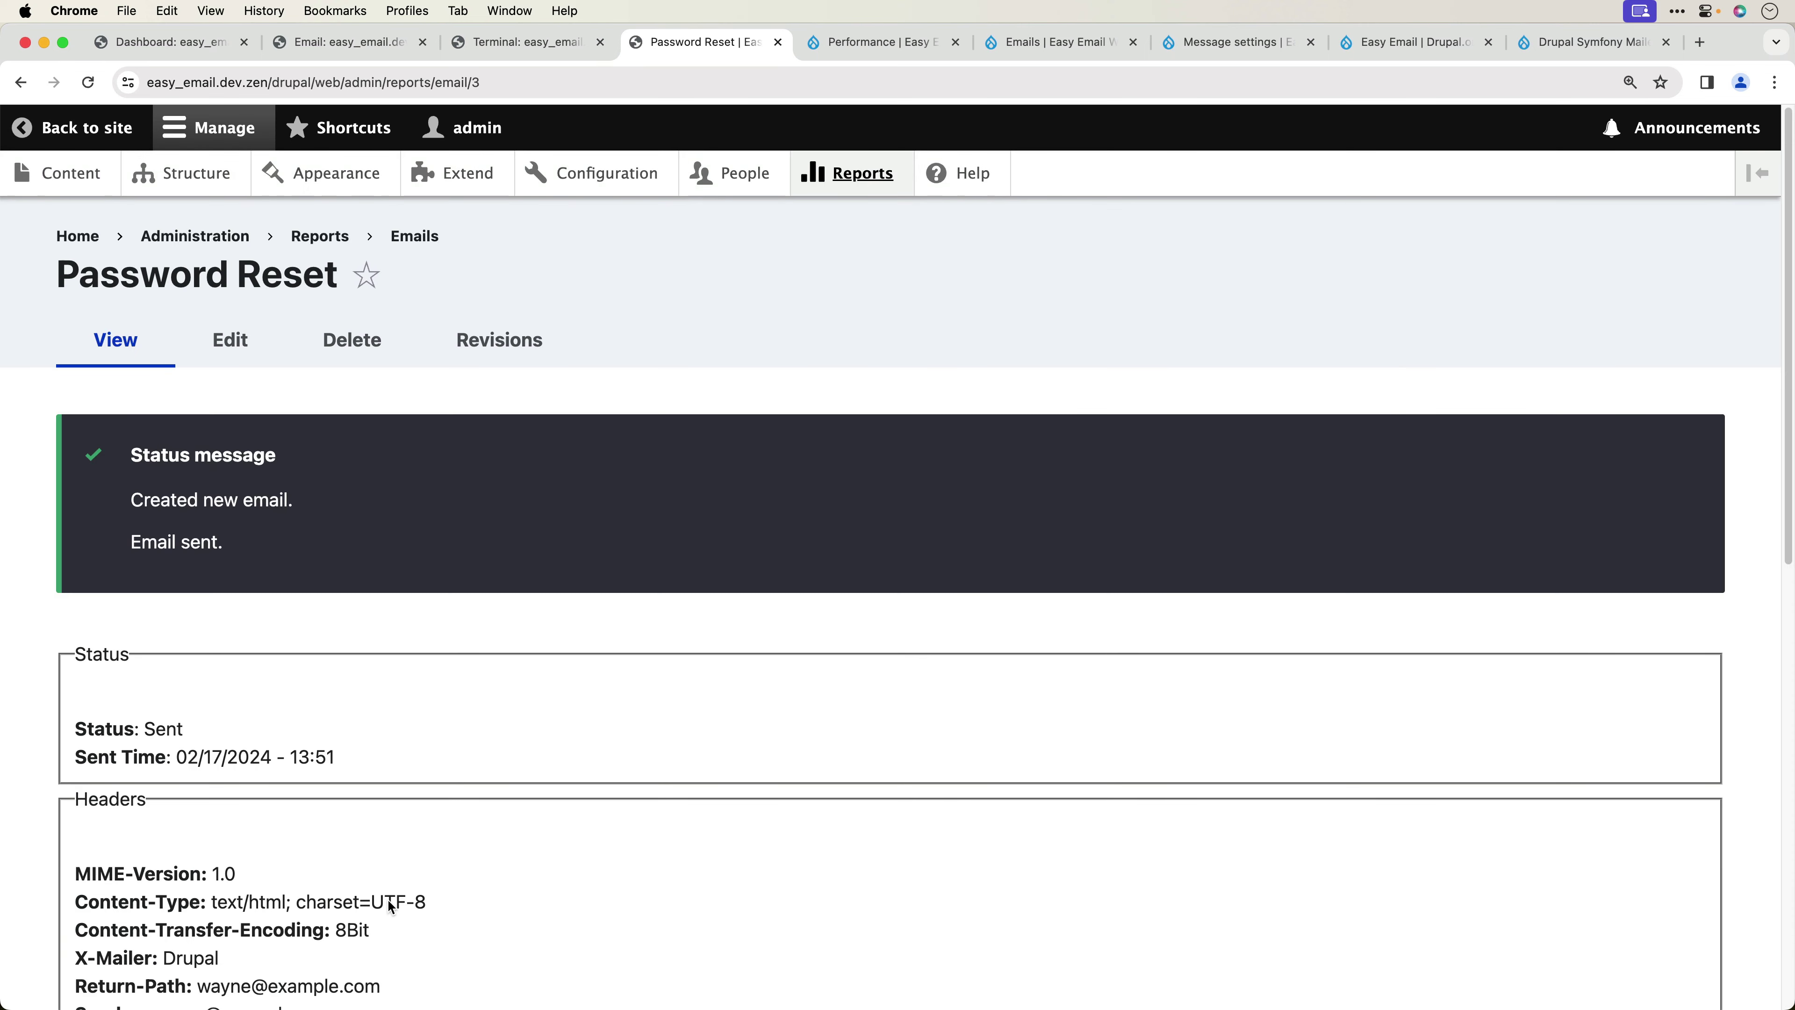
- Switch to Mailpit, open the received "Let's get you back into your account" message and examine its greeting and opening text
left_click(340, 41)
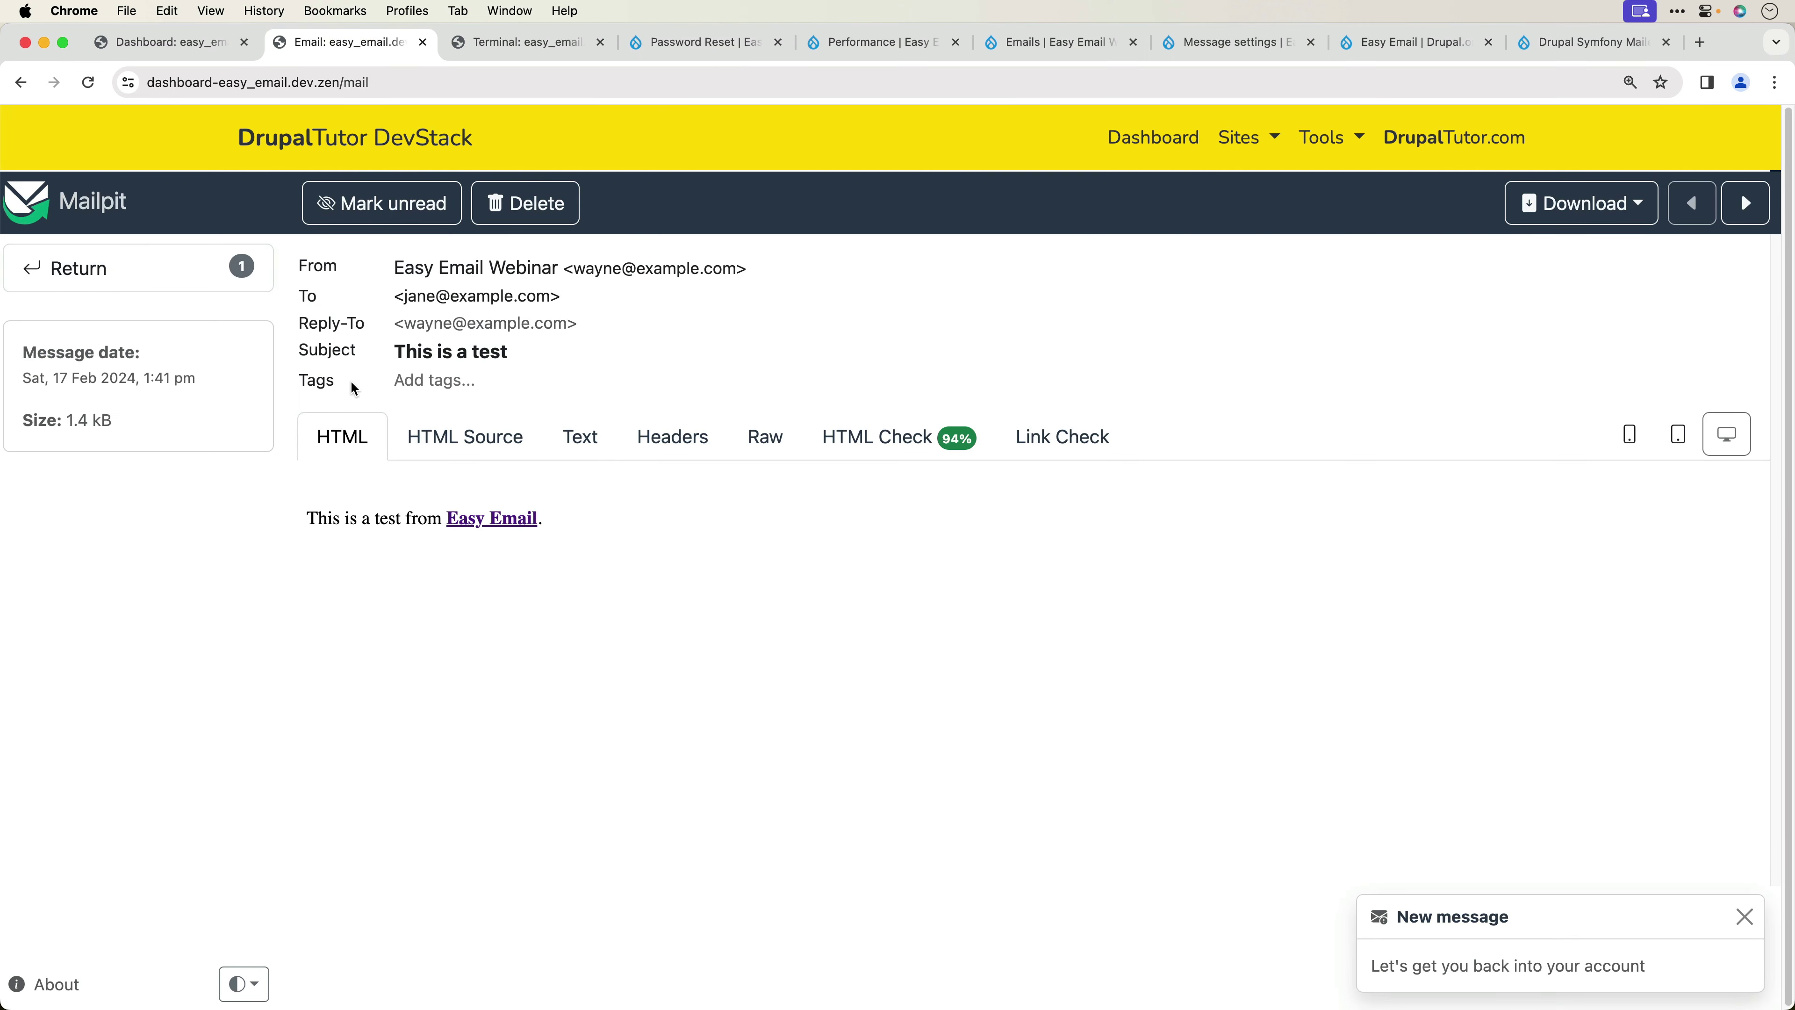
left_click(134, 279)
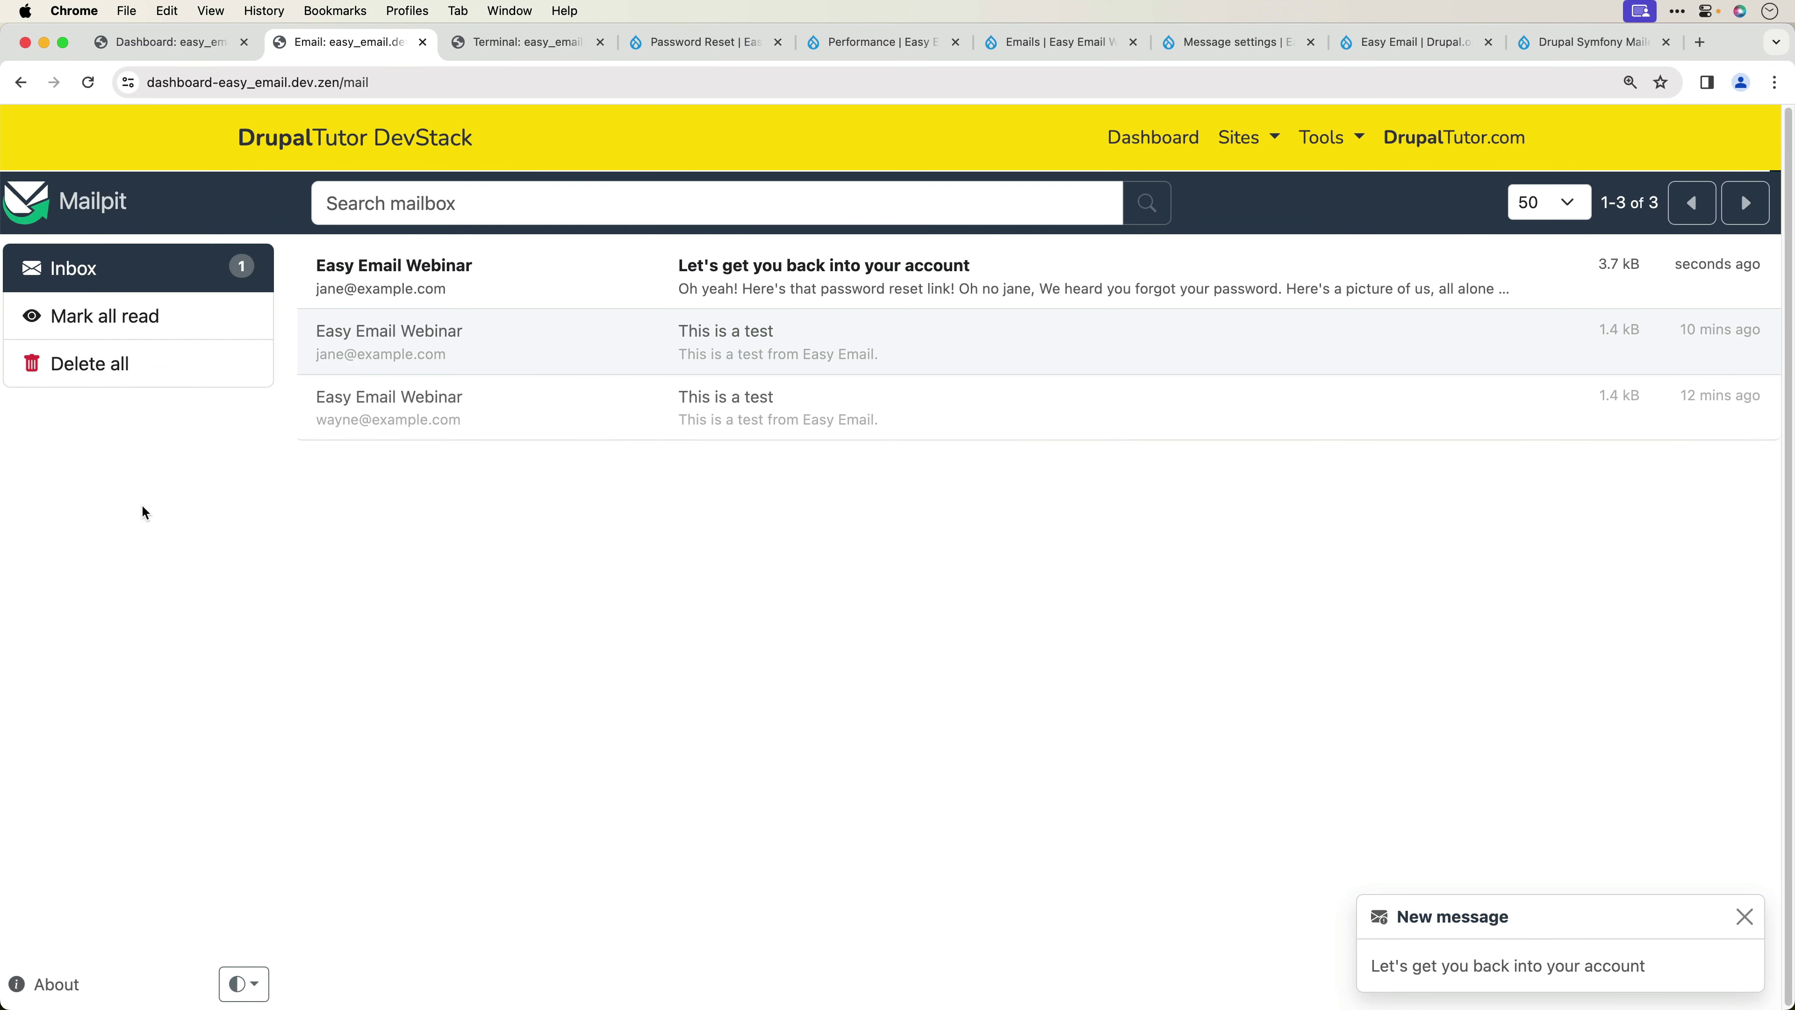
left_click(779, 279)
scroll(950, 574, "down", 2)
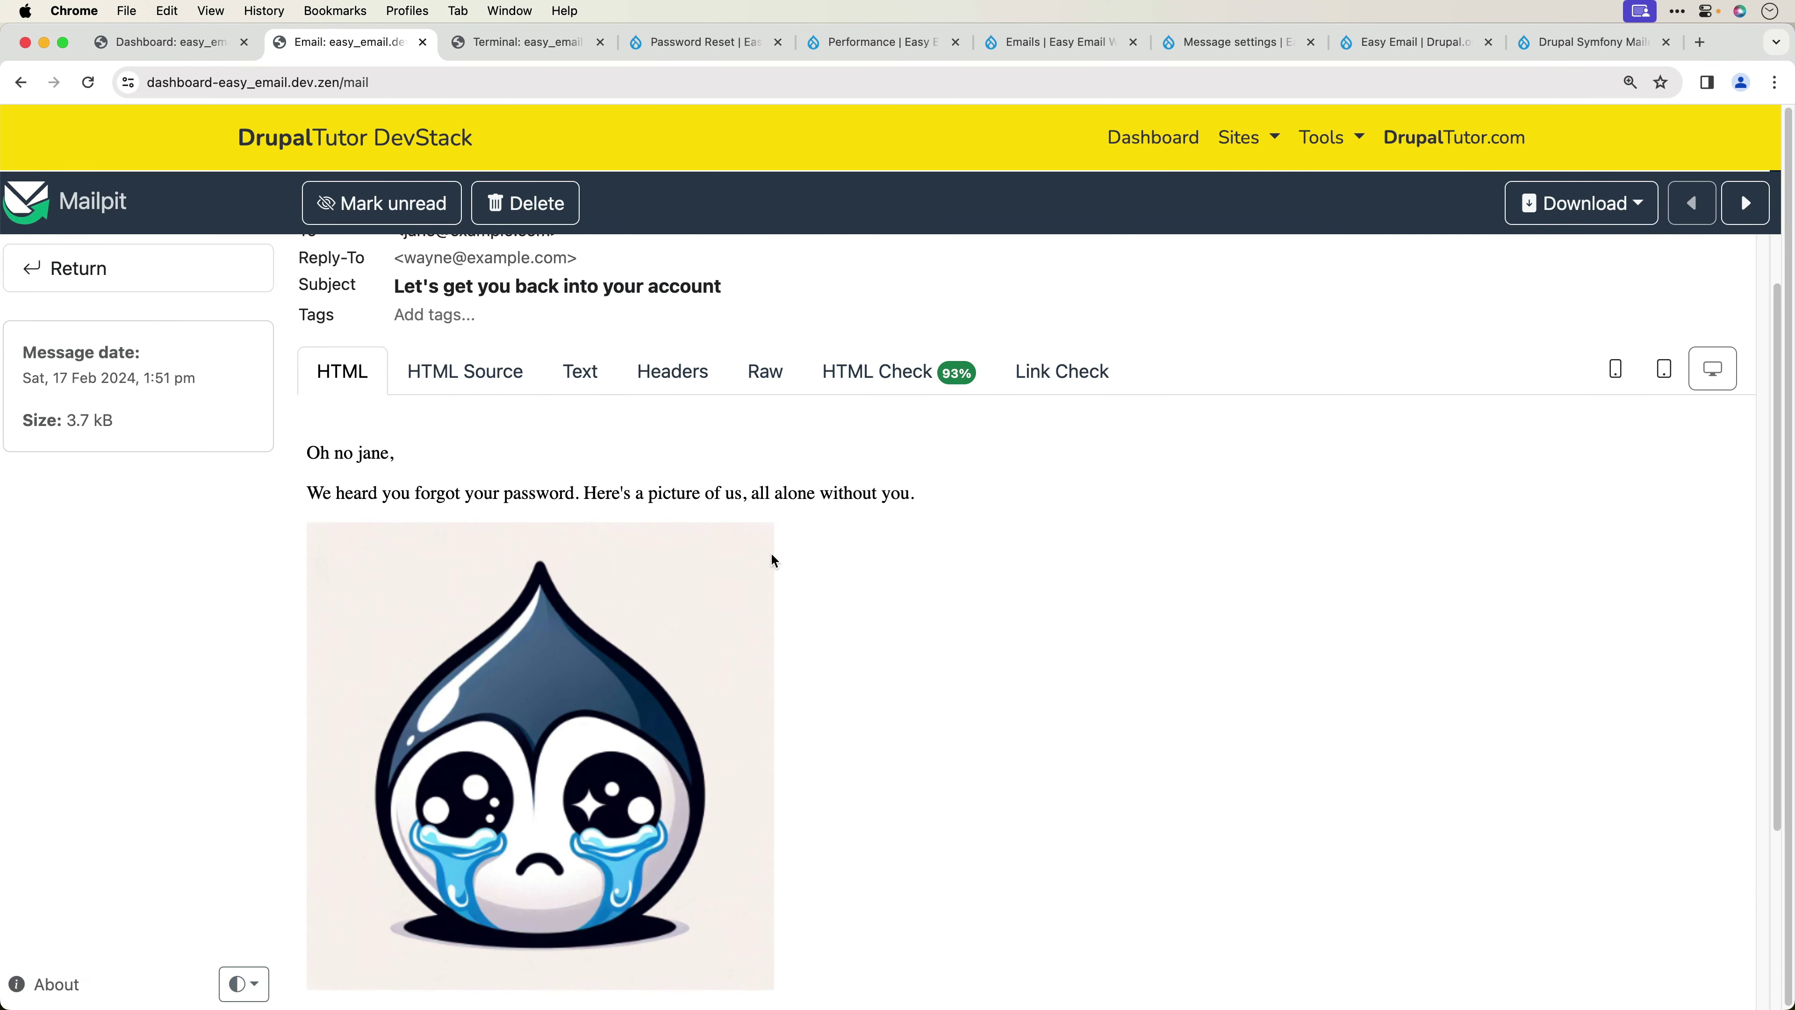
left_click_drag(305, 450, 445, 460)
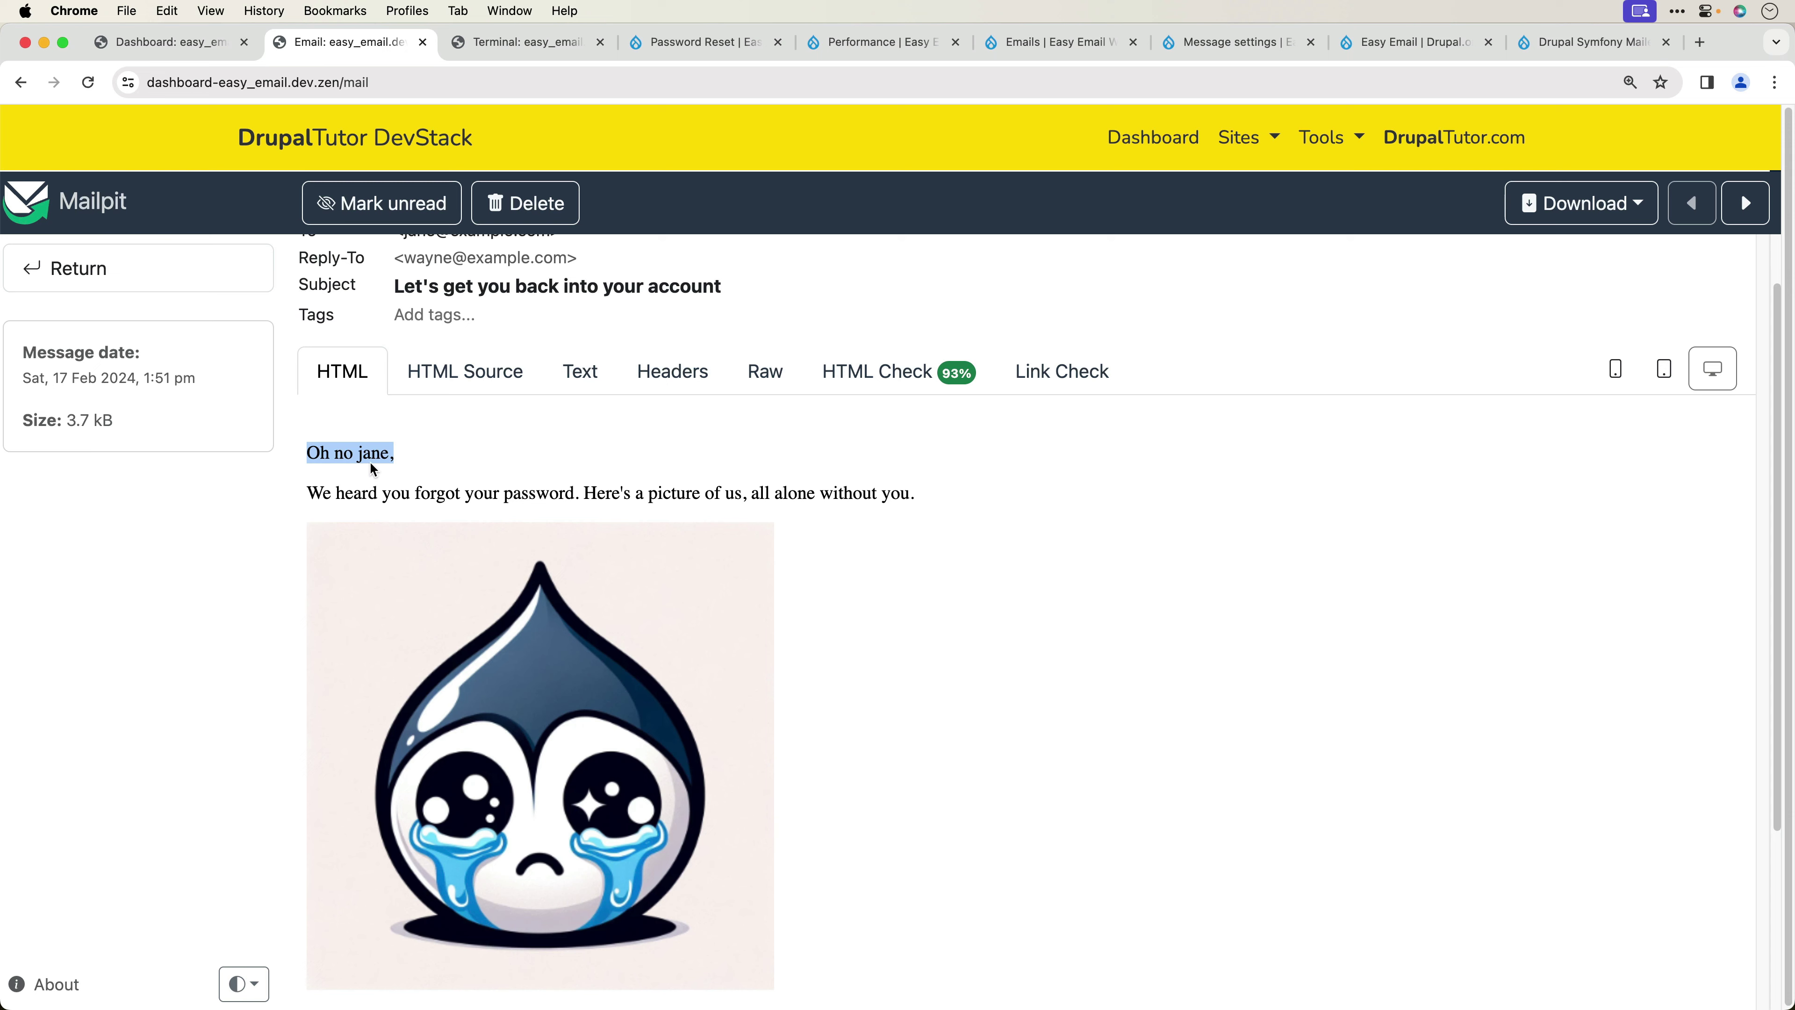
left_click(411, 471)
triple_click(422, 492)
left_click(899, 627)
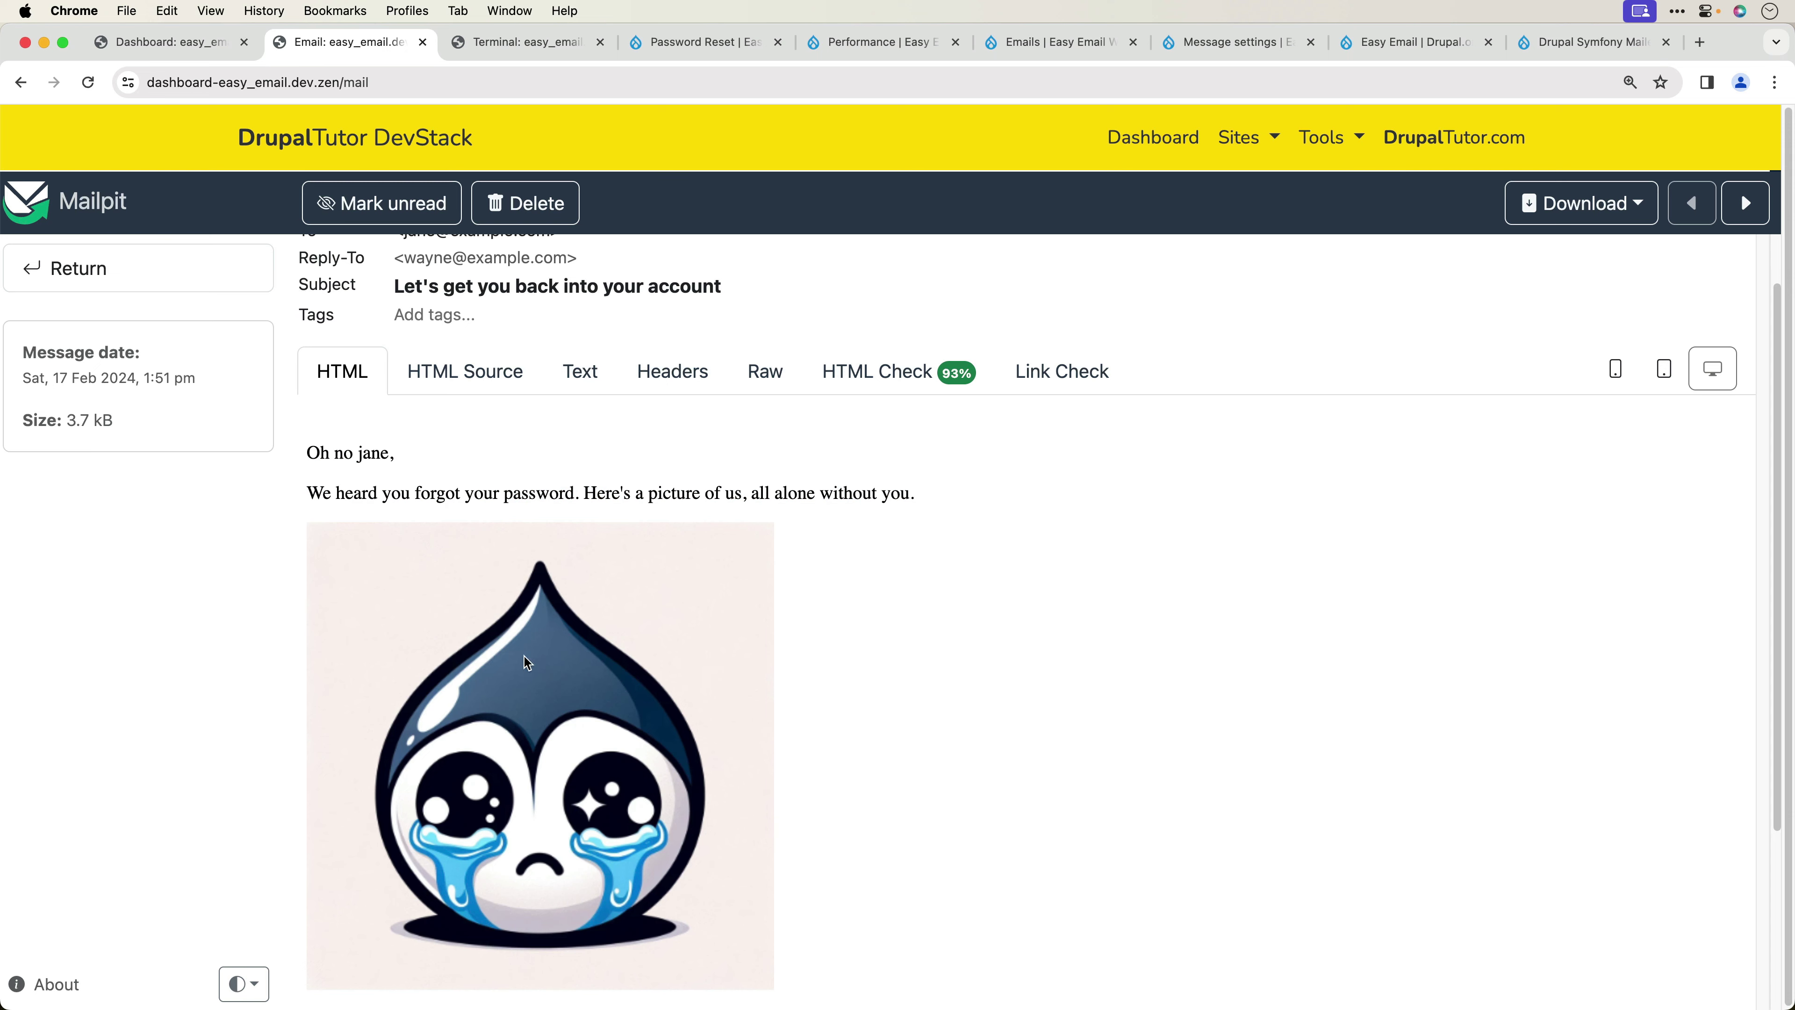
- Inspect the HTML source of the password reset email, checking the source URL of the sad Druplicon image
scroll(424, 393, "down", 1)
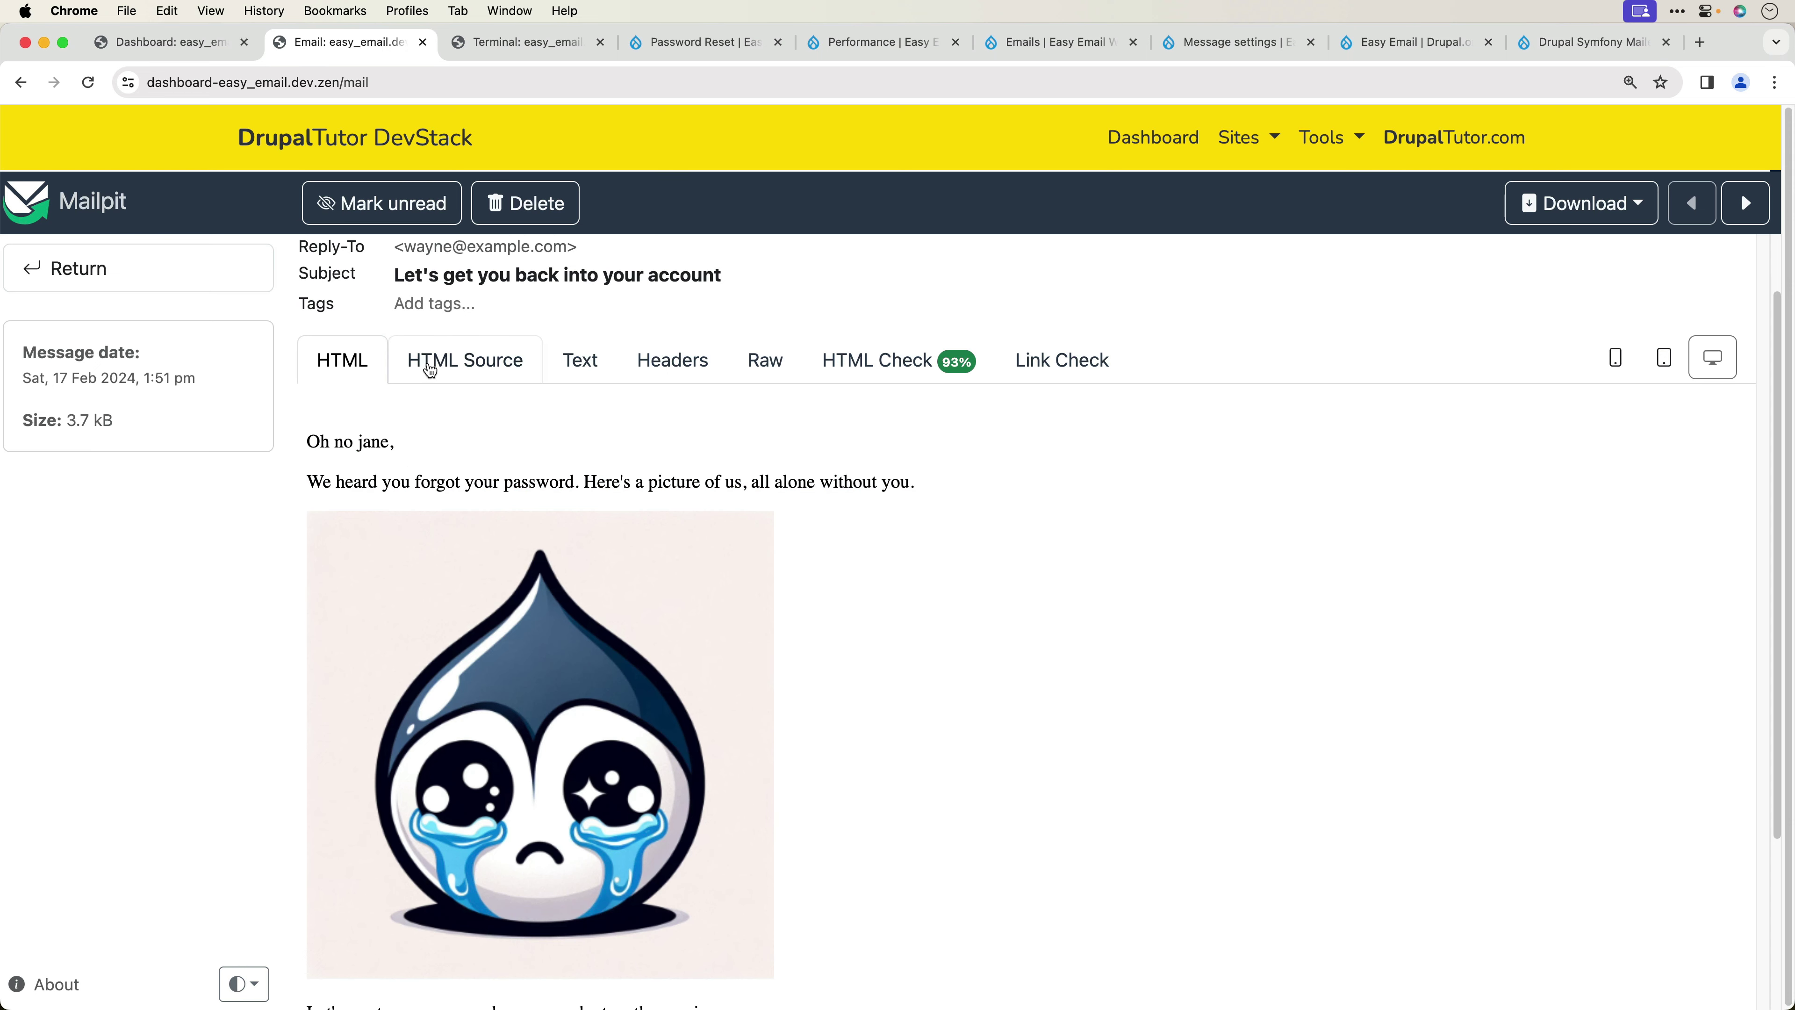
left_click(430, 369)
scroll(1106, 738, "down", 1)
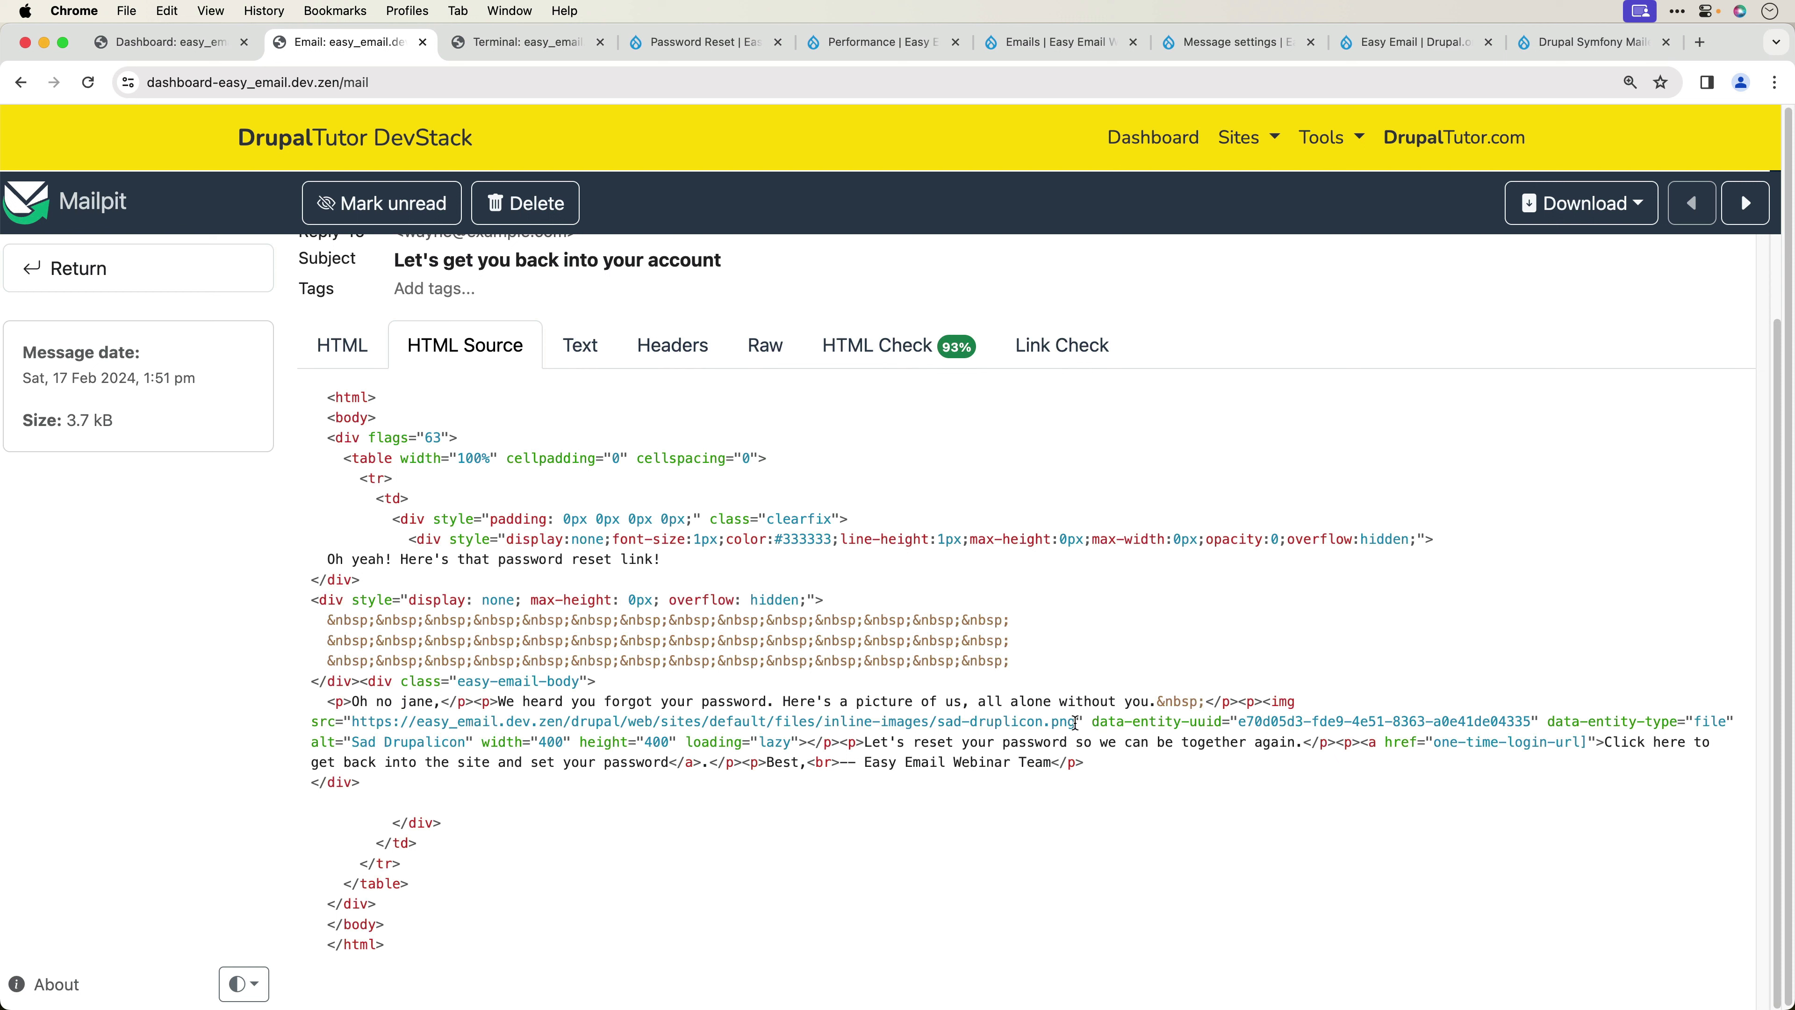
left_click_drag(1075, 722, 347, 722)
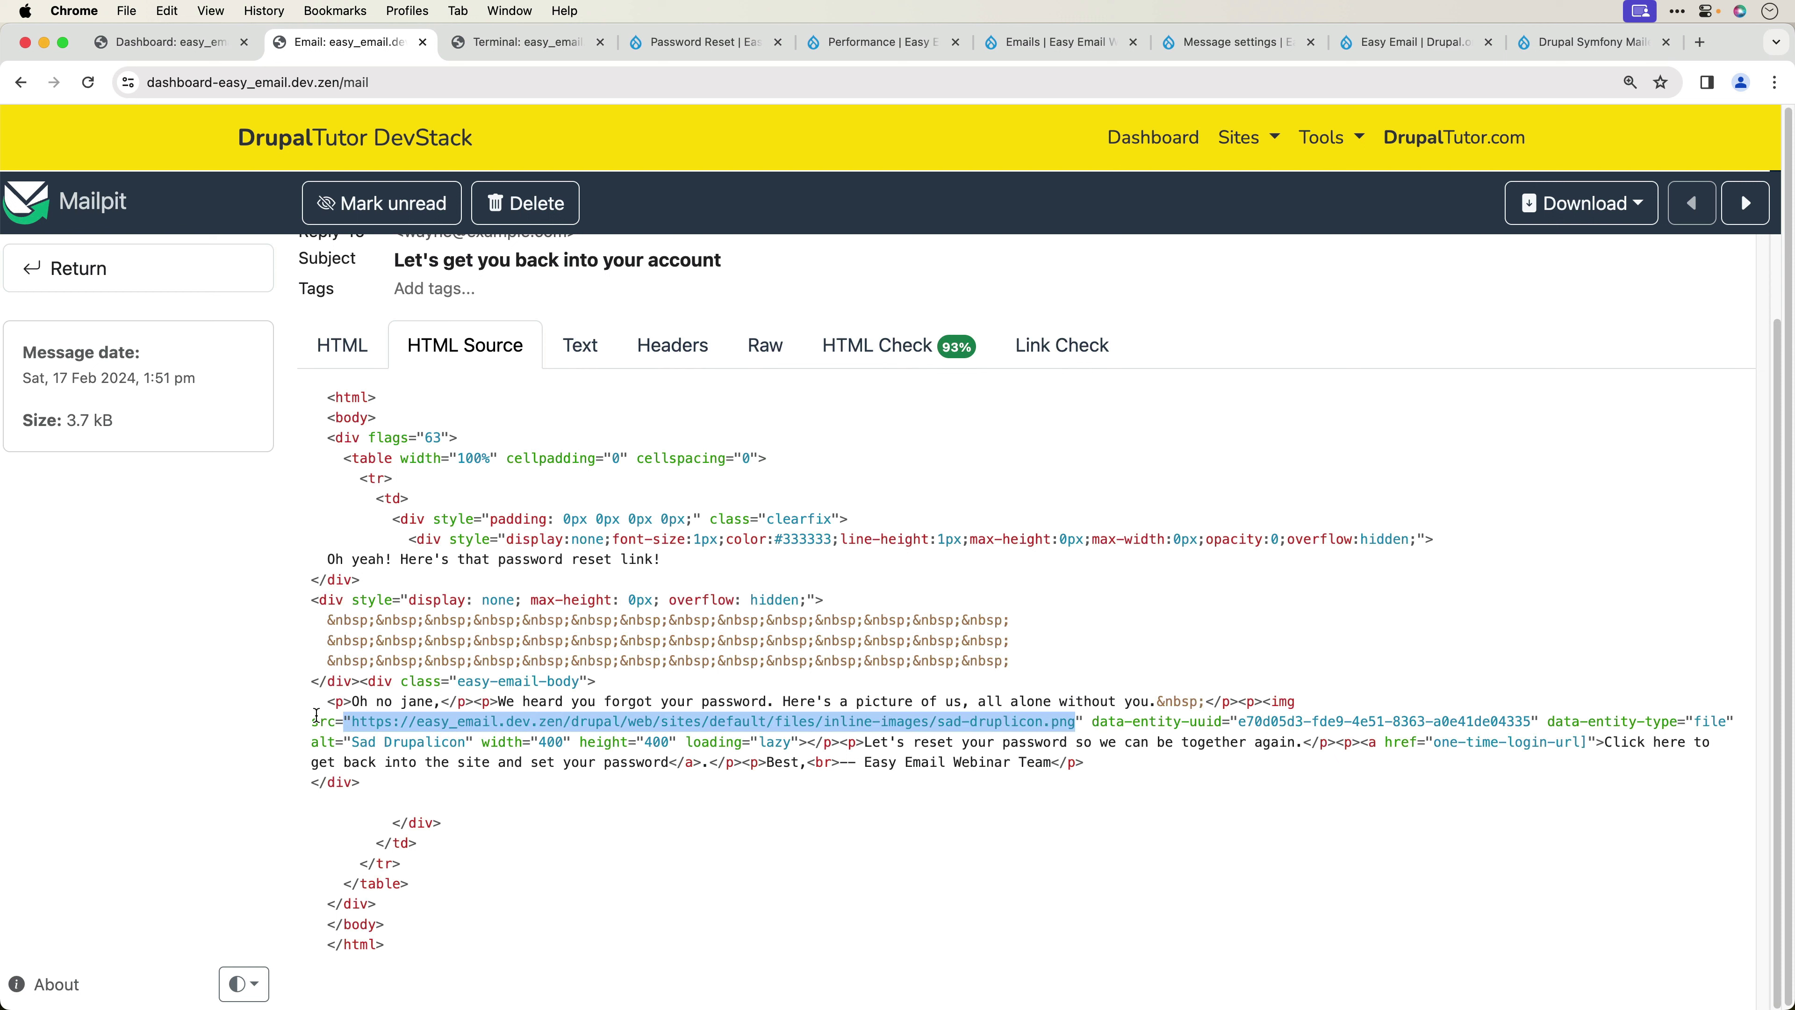
left_click(1057, 702)
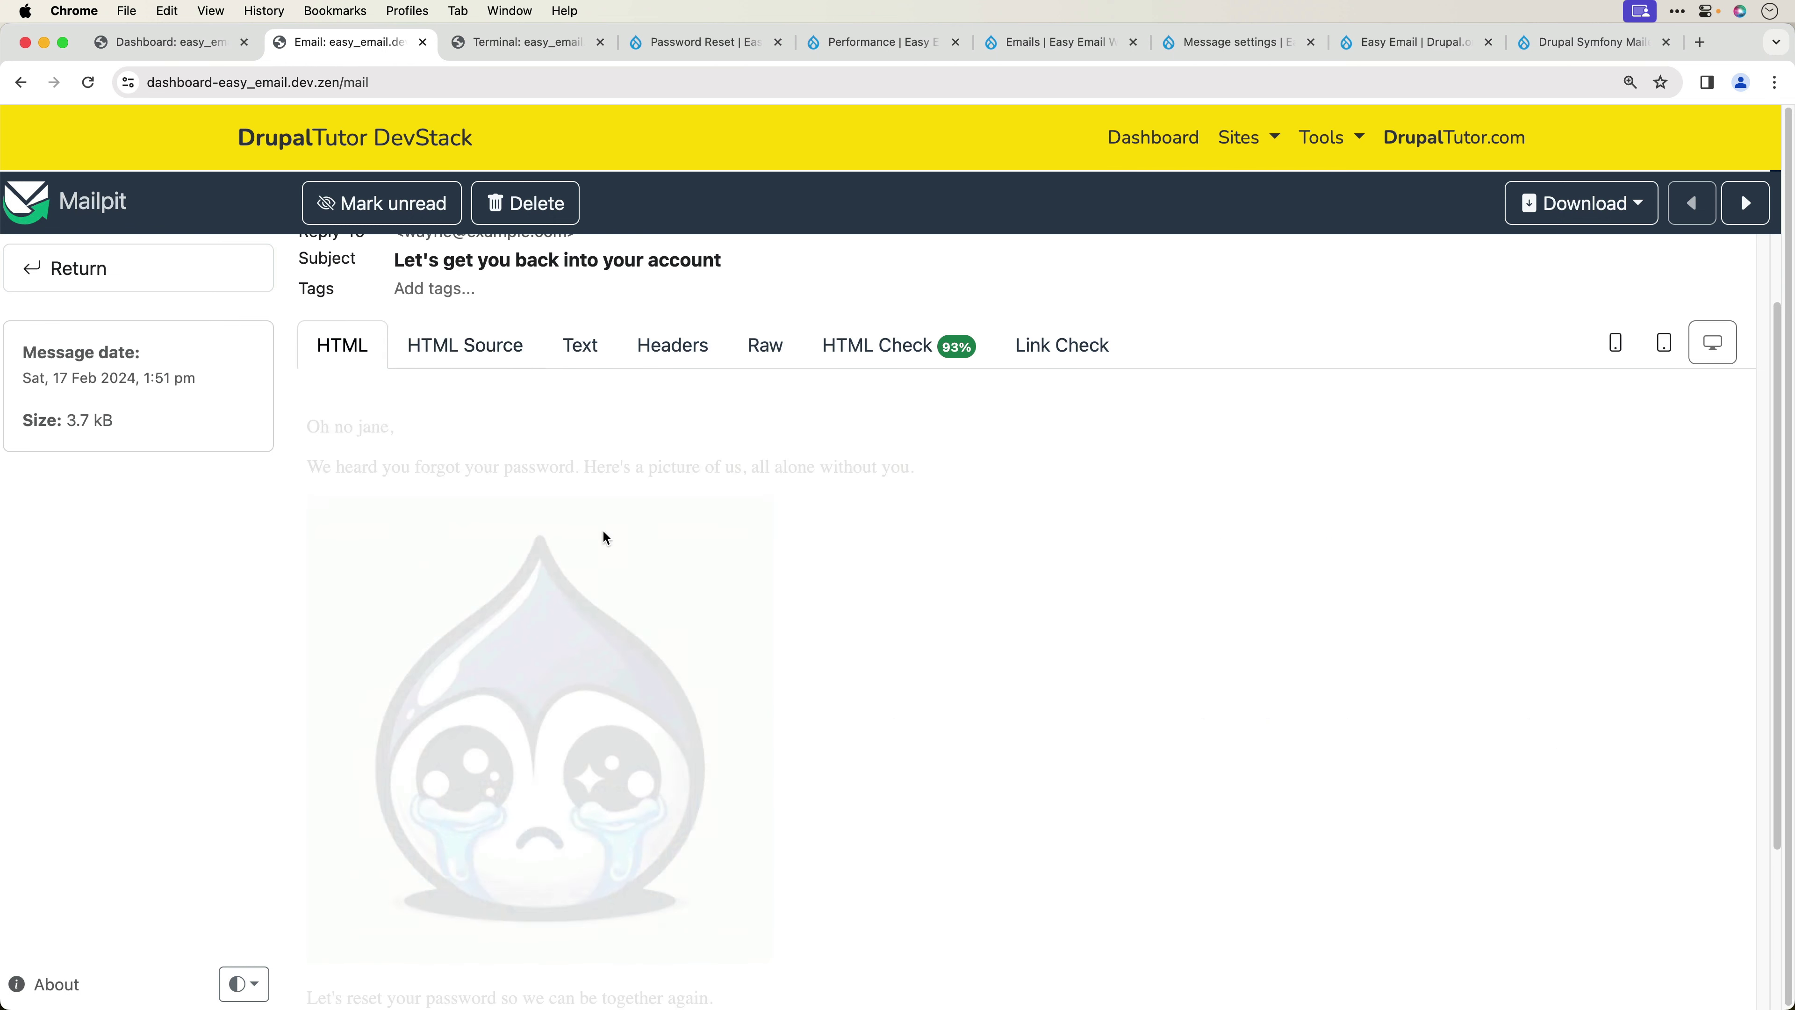
- Copy the one-time password reset link from the email, paste it into a new browser tab to inspect it, and close the tab
scroll(786, 813, "down", 3)
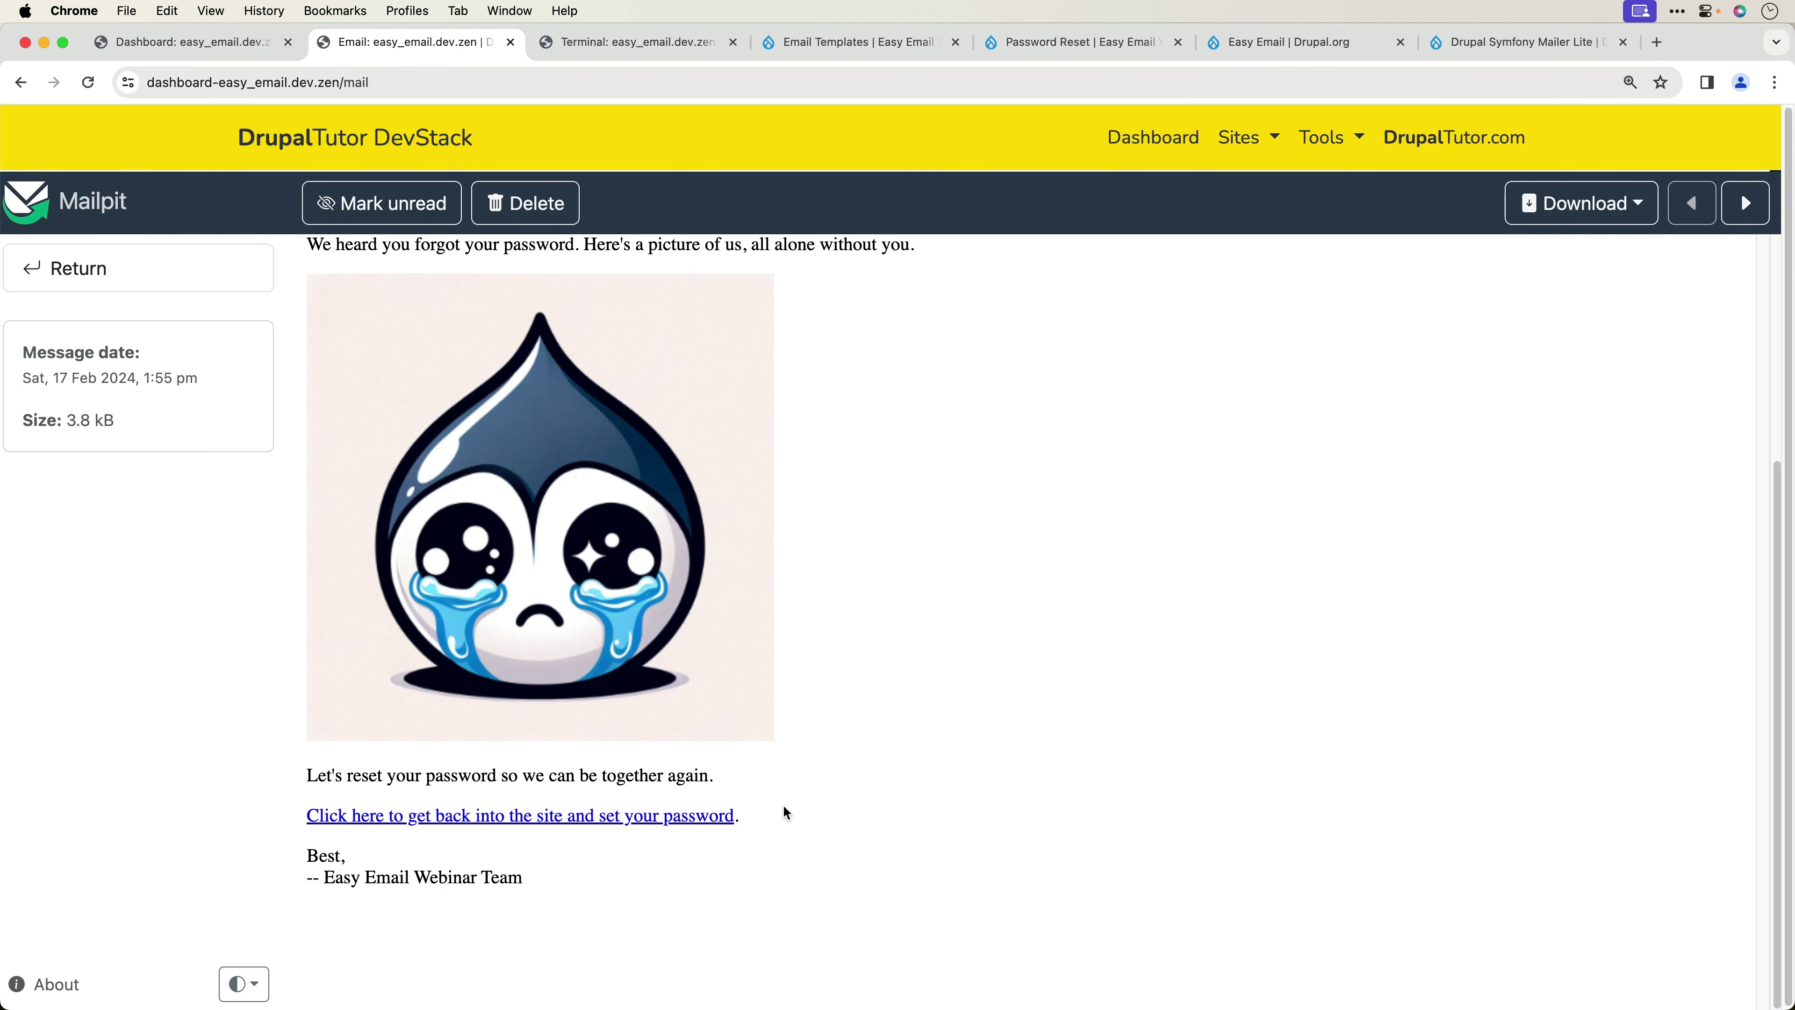
right_click(626, 818)
left_click(701, 734)
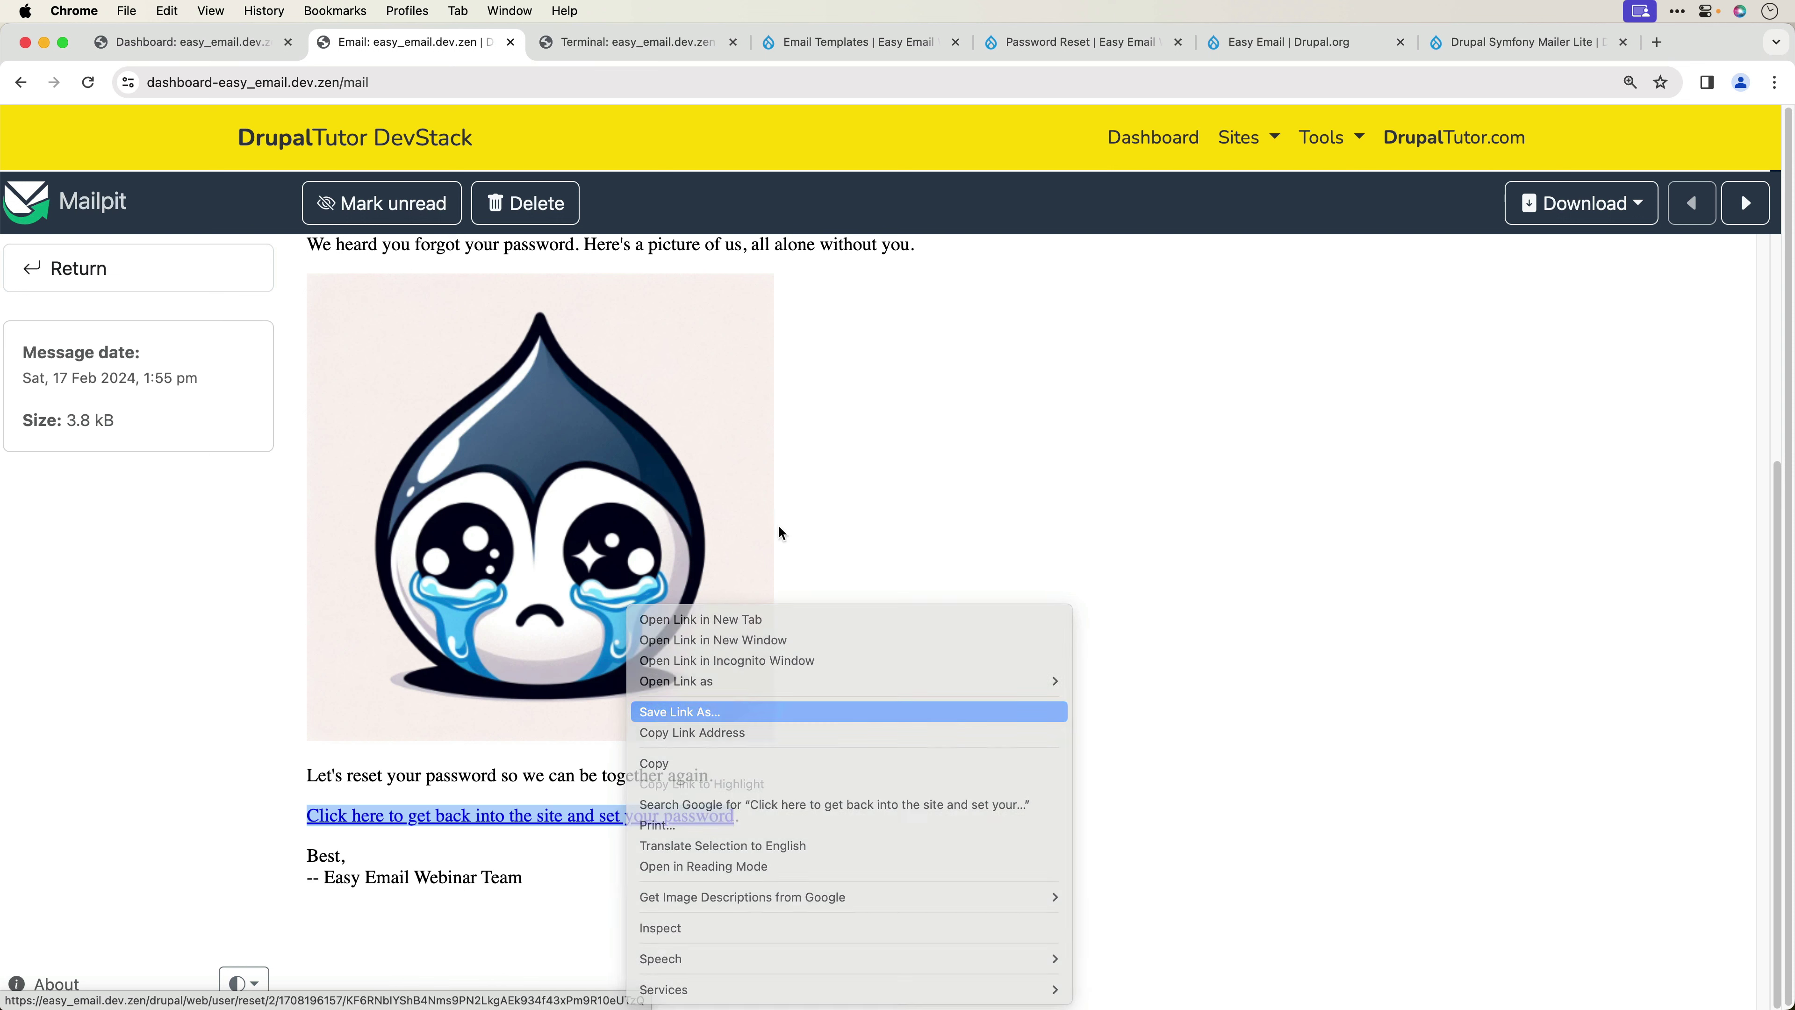
key("super+t")
key("super+v")
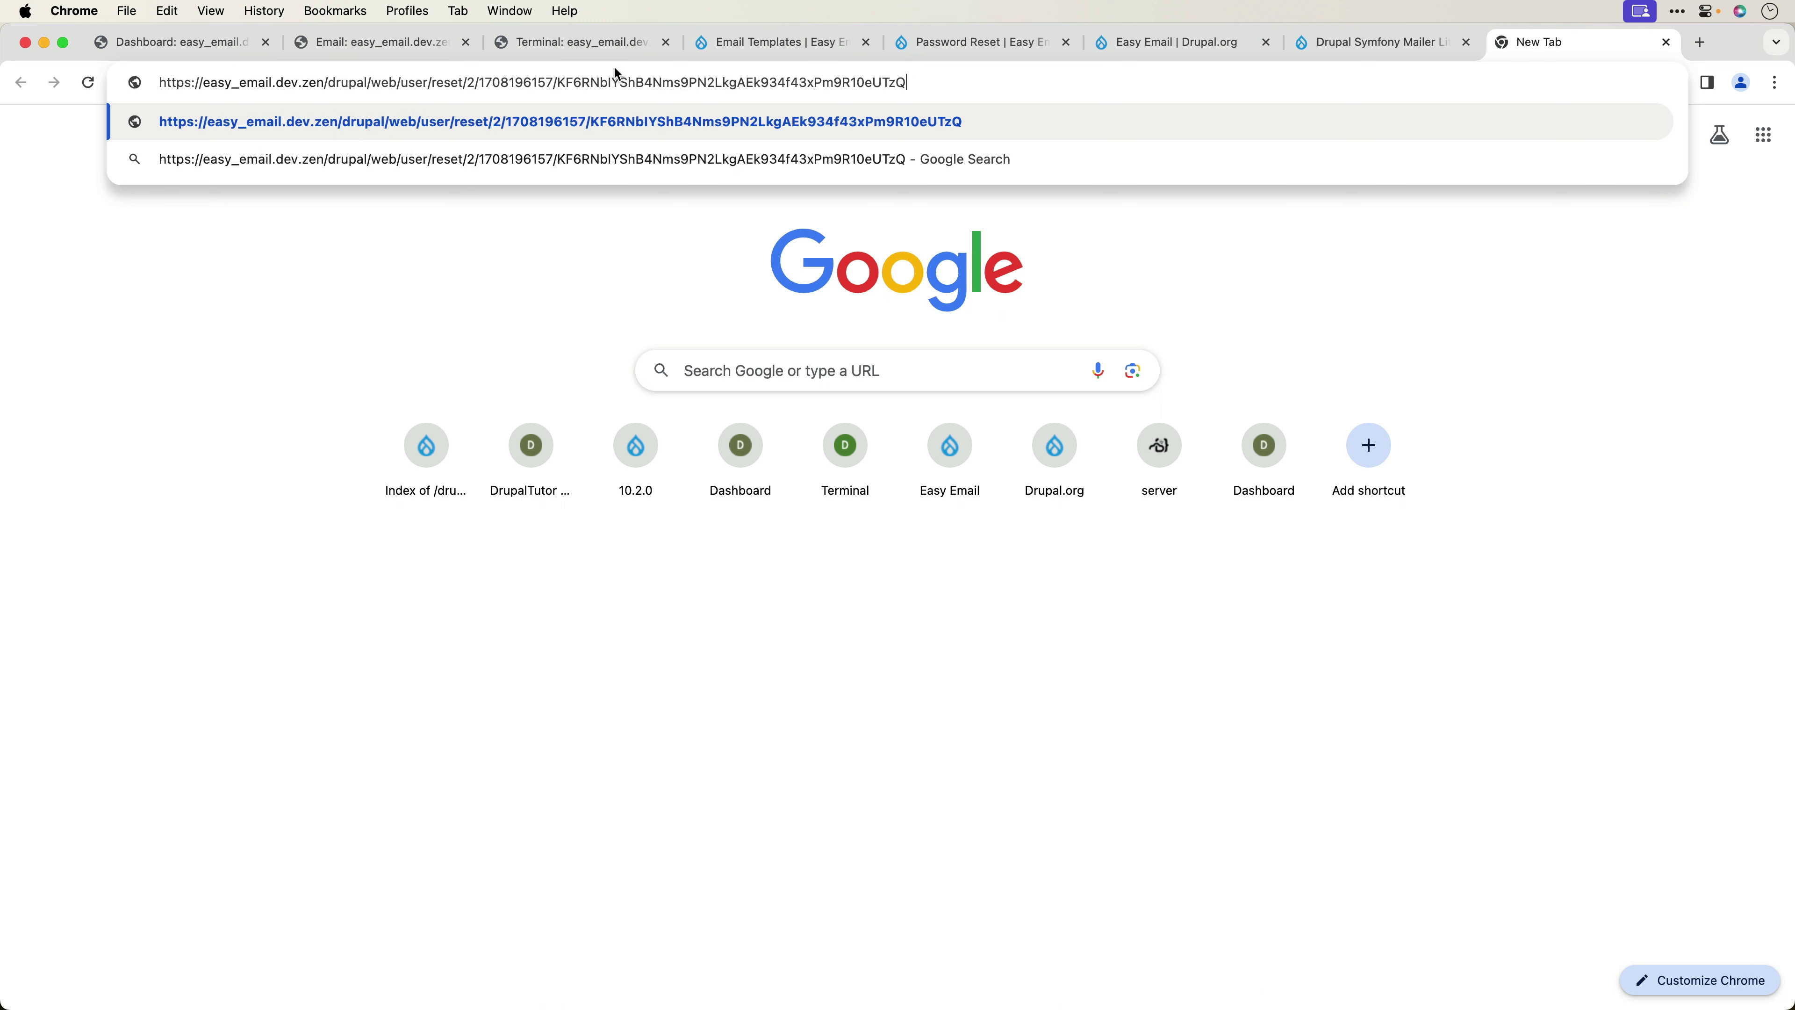
left_click(1665, 43)
left_click(835, 793)
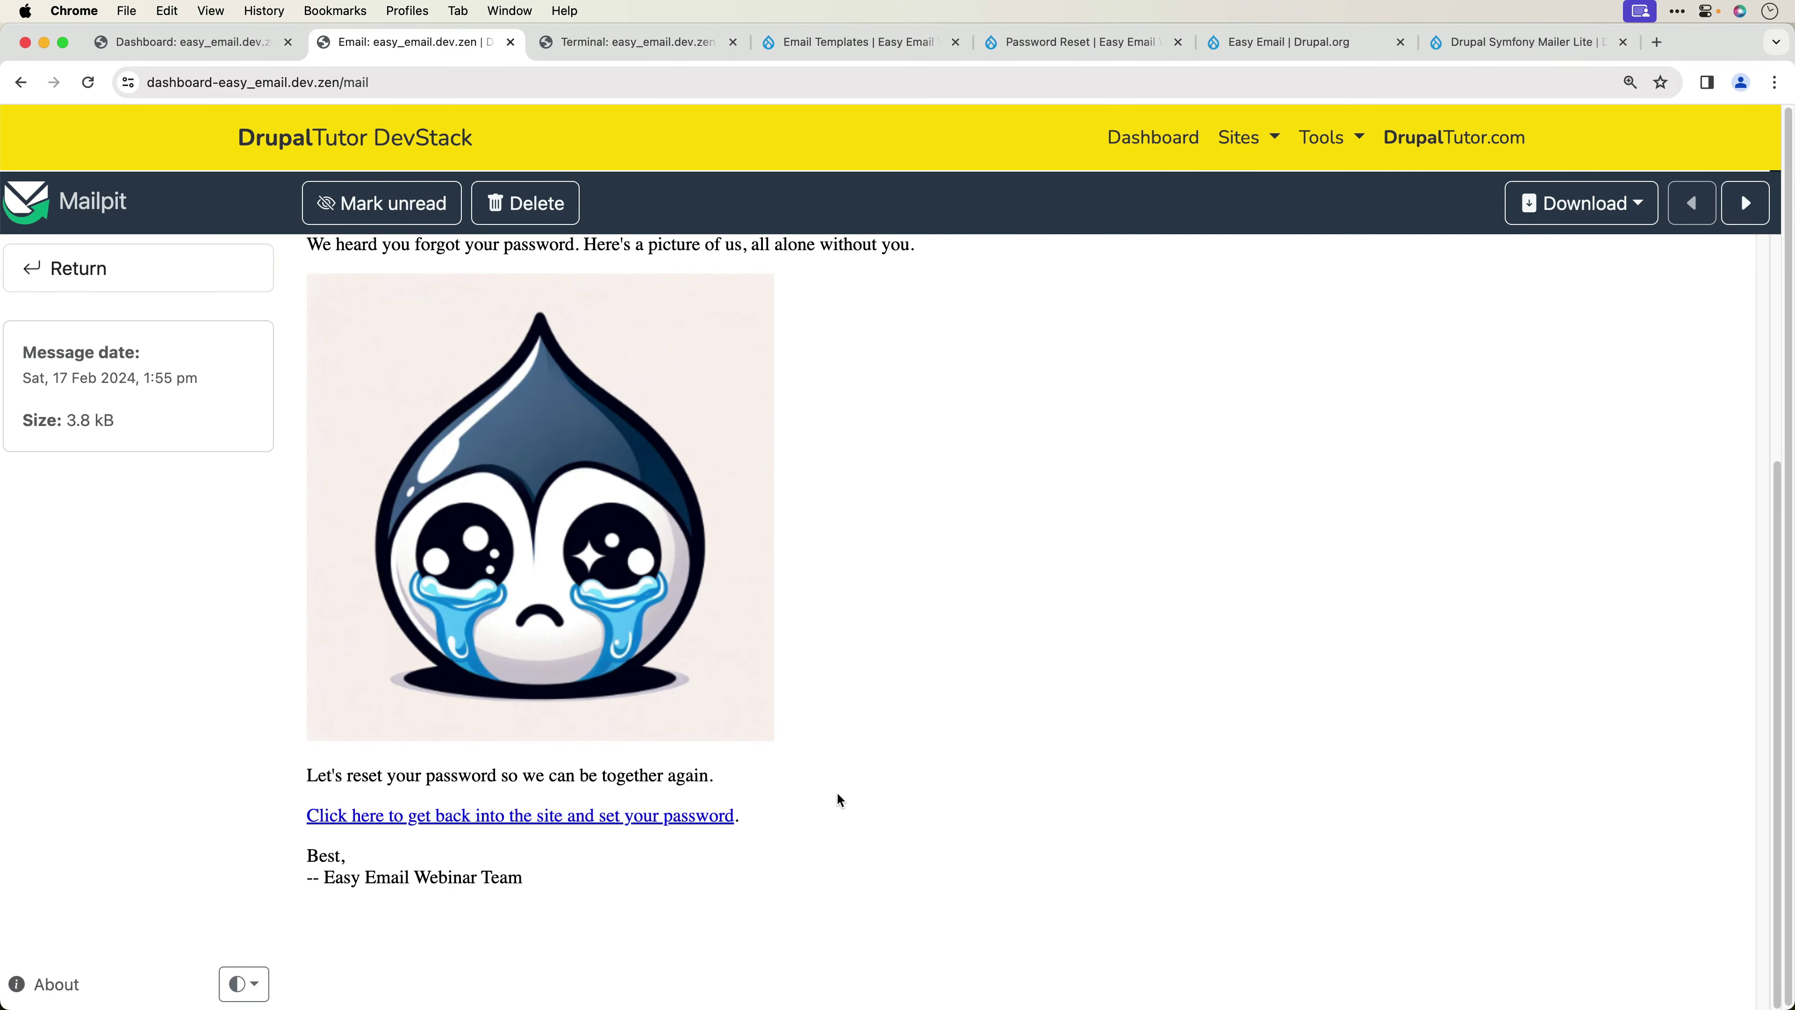
- Review the password reset email from header to signature and return to the inbox
scroll(522, 751, "up", 4)
scroll(572, 637, "down", 4)
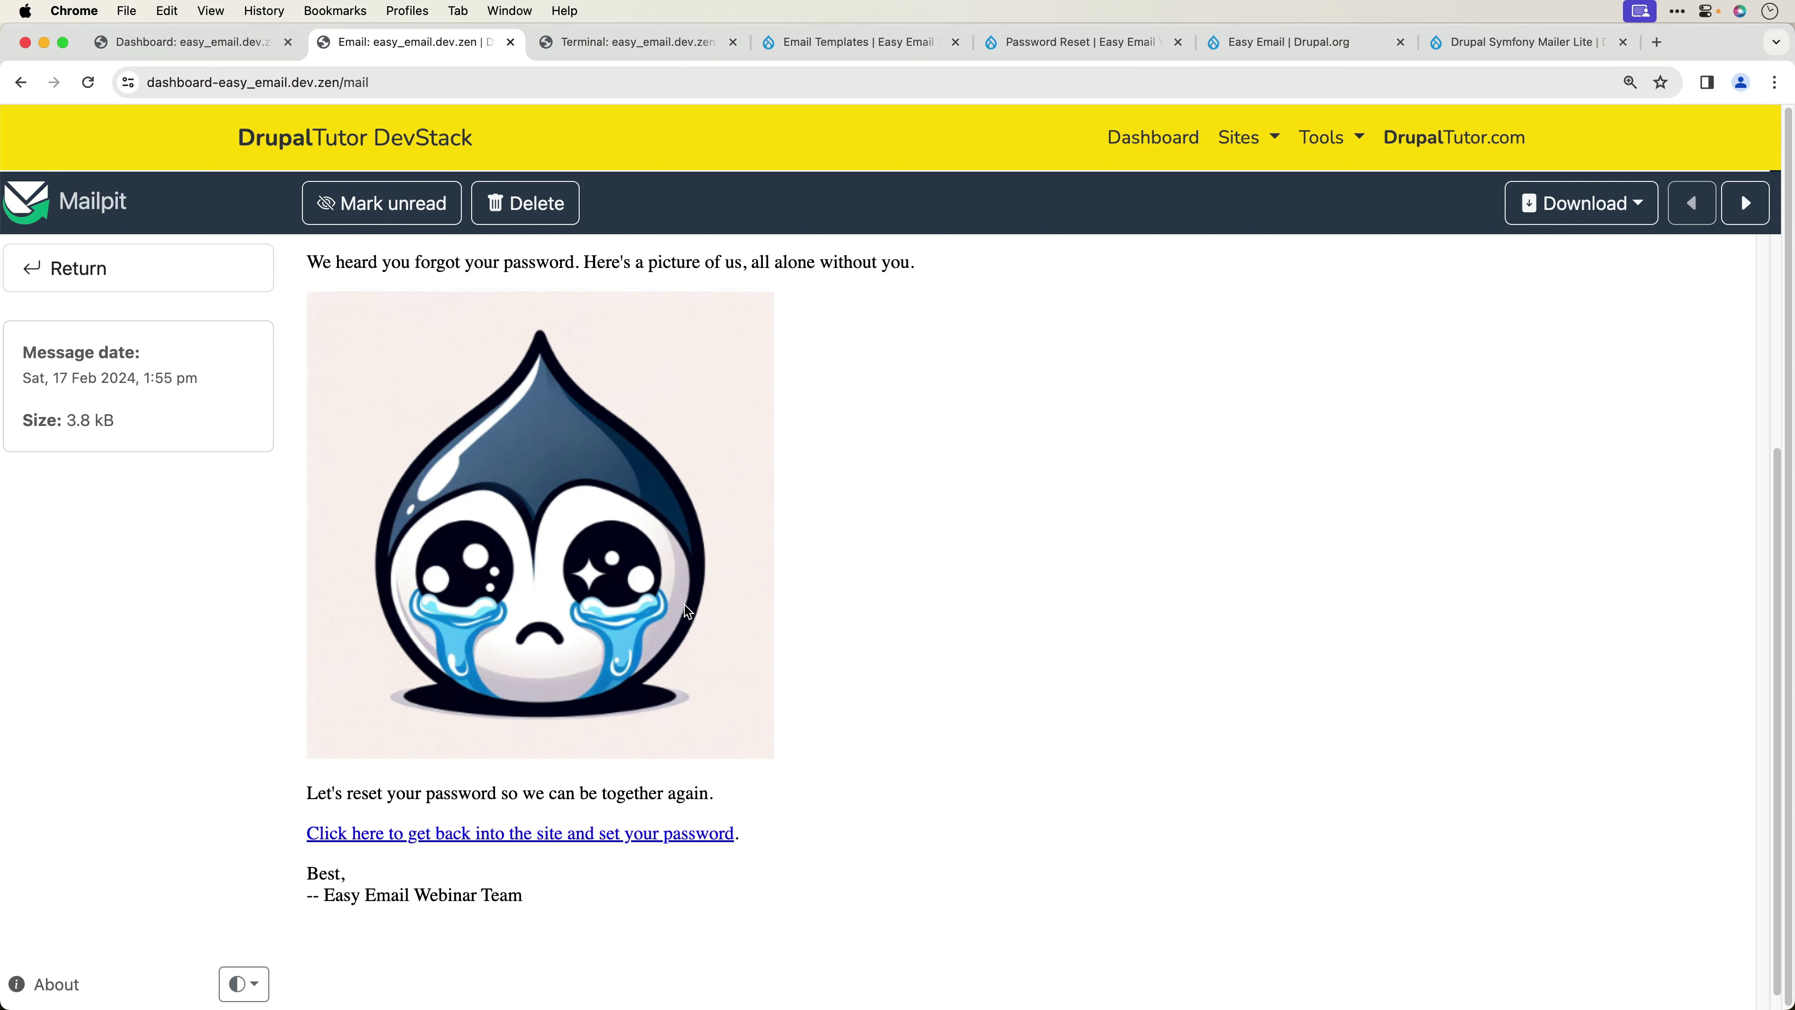
scroll(848, 535, "up", 4)
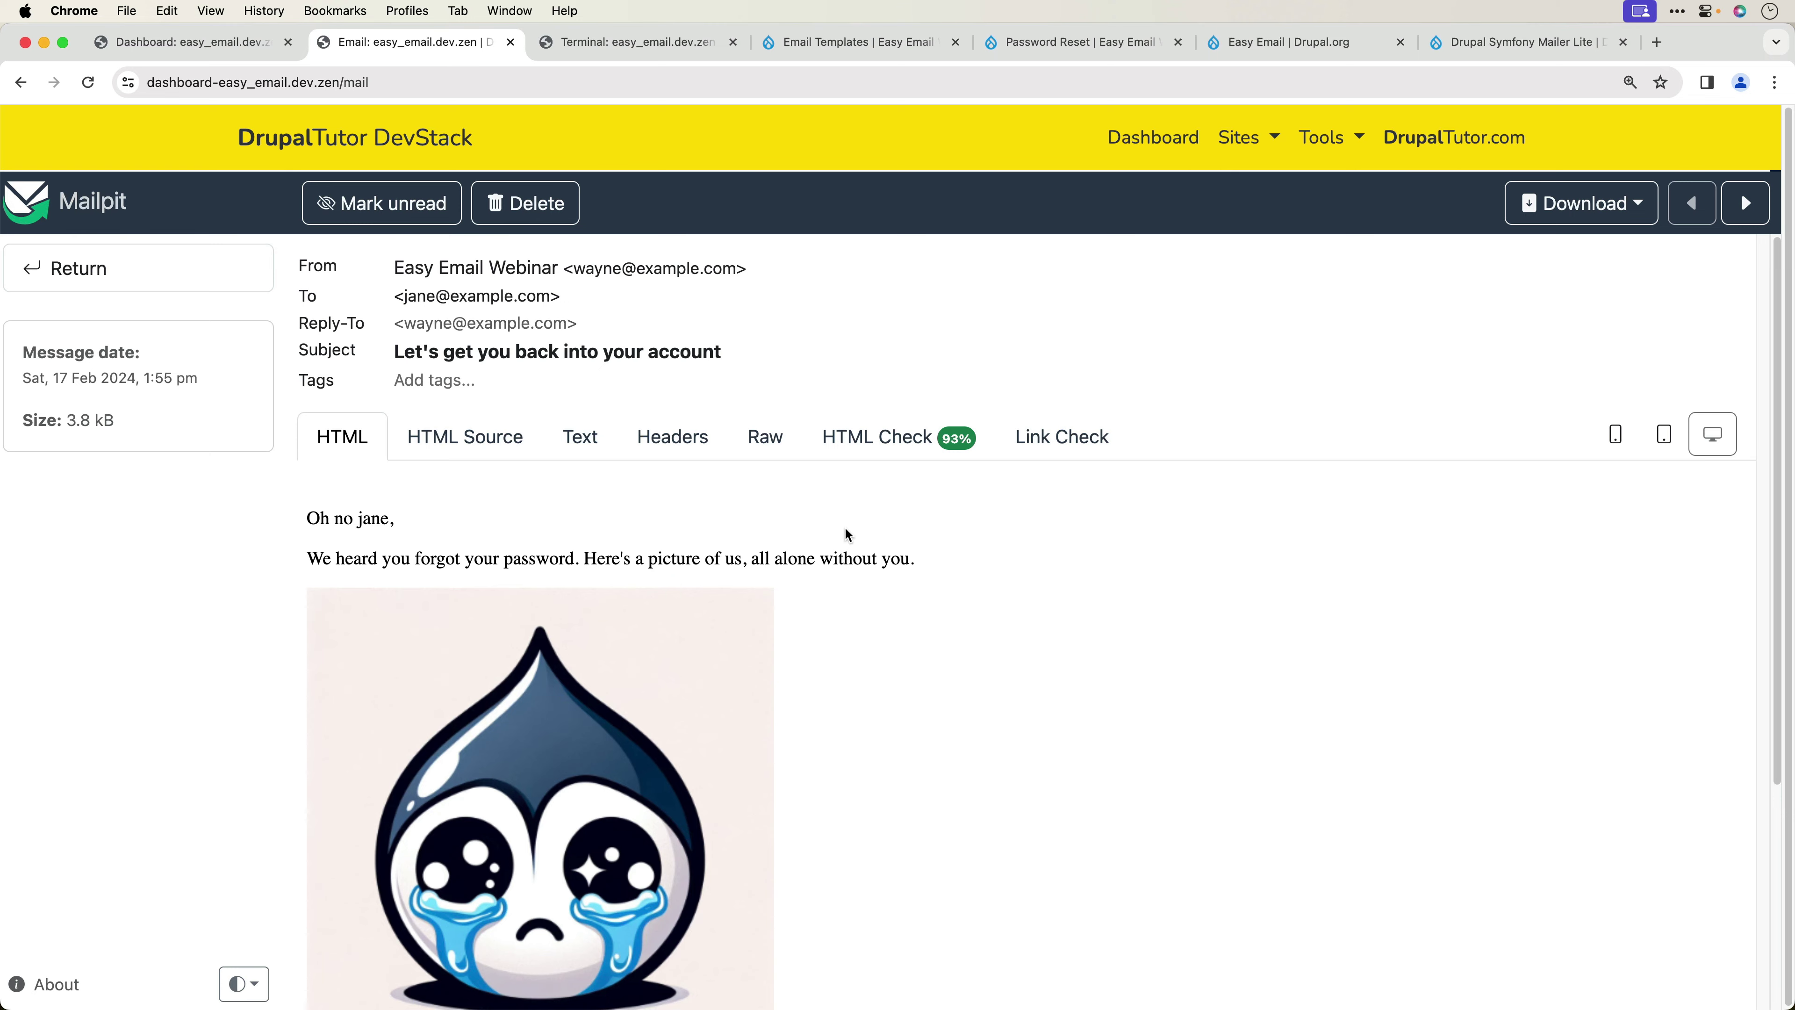
left_click(85, 269)
- Request a password reset from the site's login page in the incognito window, entering the test account's username
key("ctrl+Right")
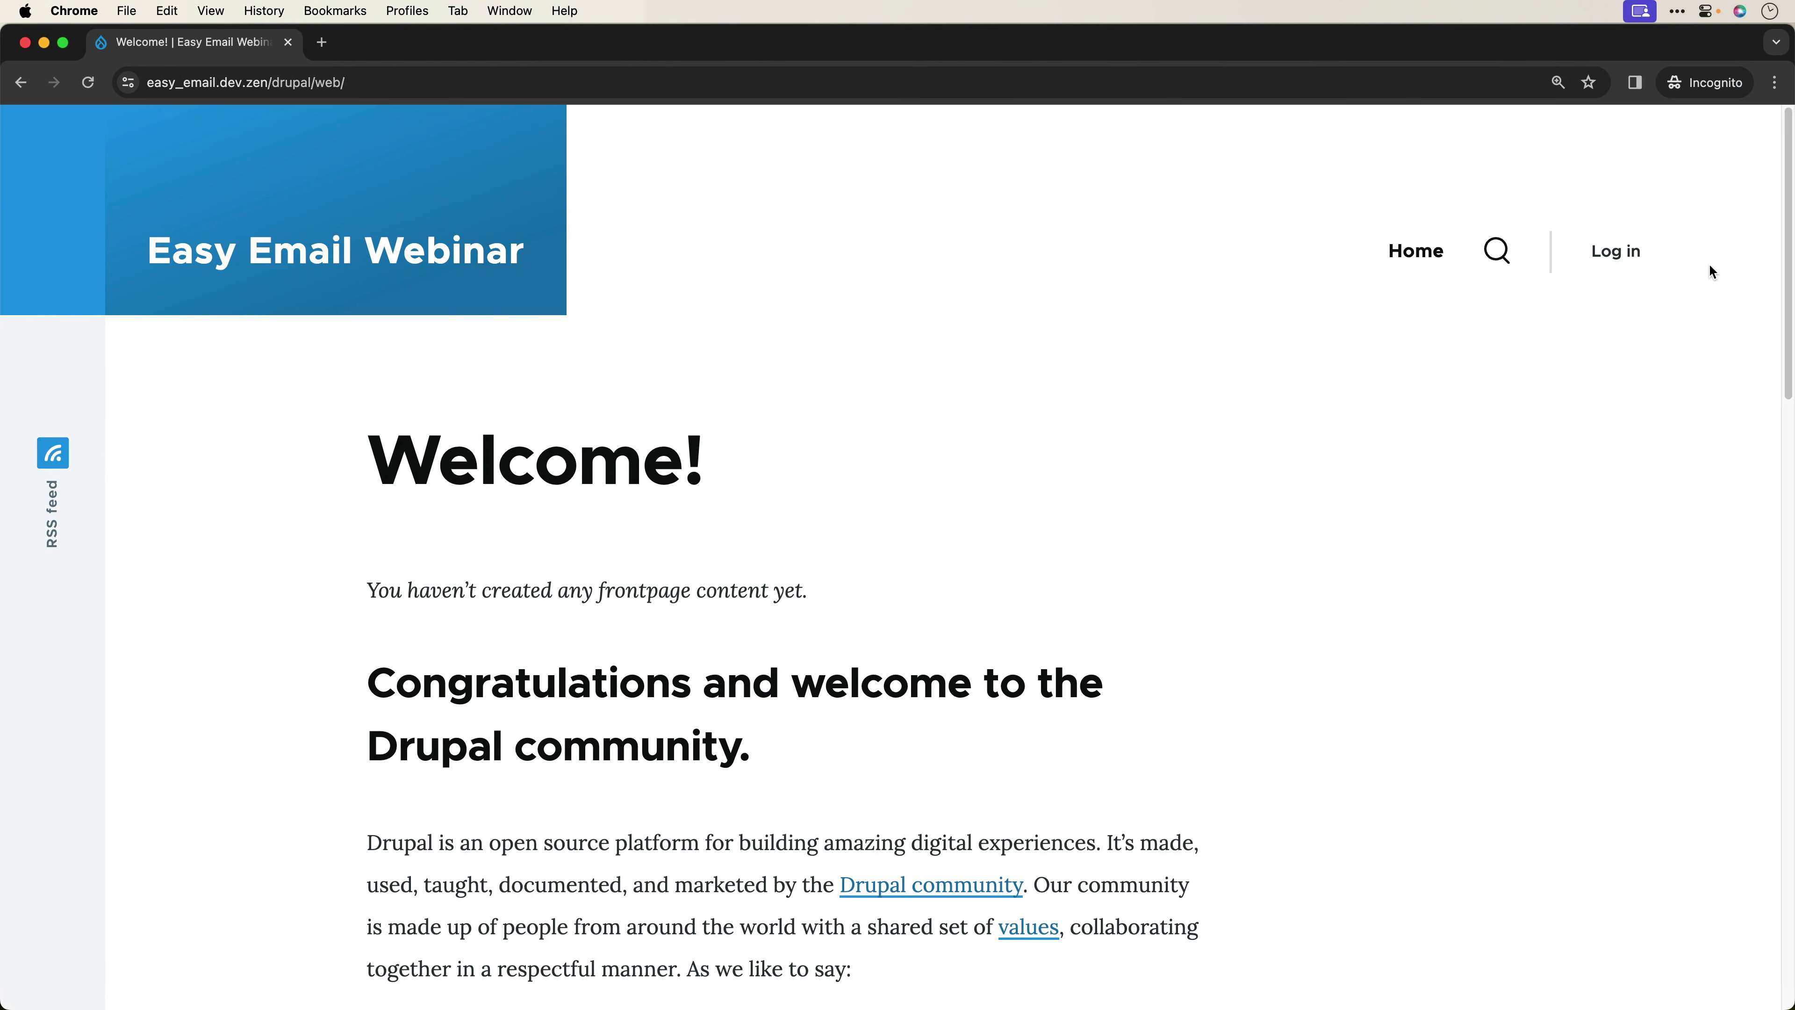
left_click(1638, 255)
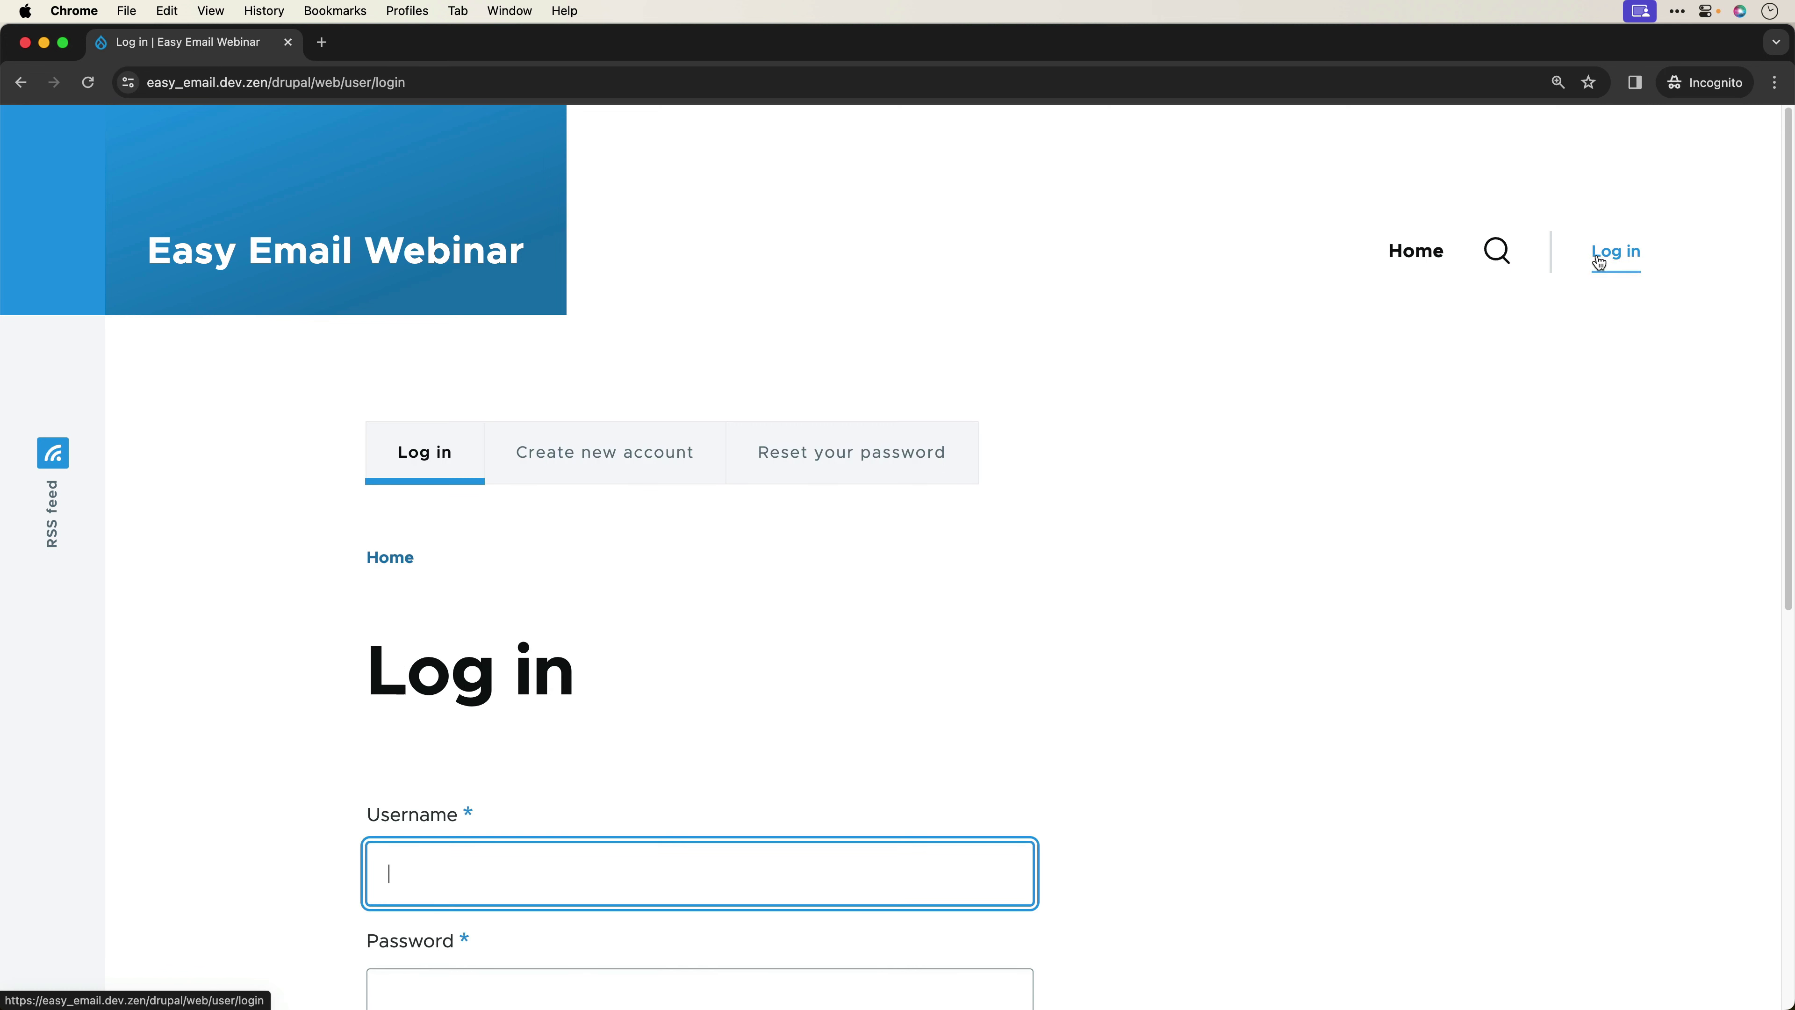
left_click(825, 466)
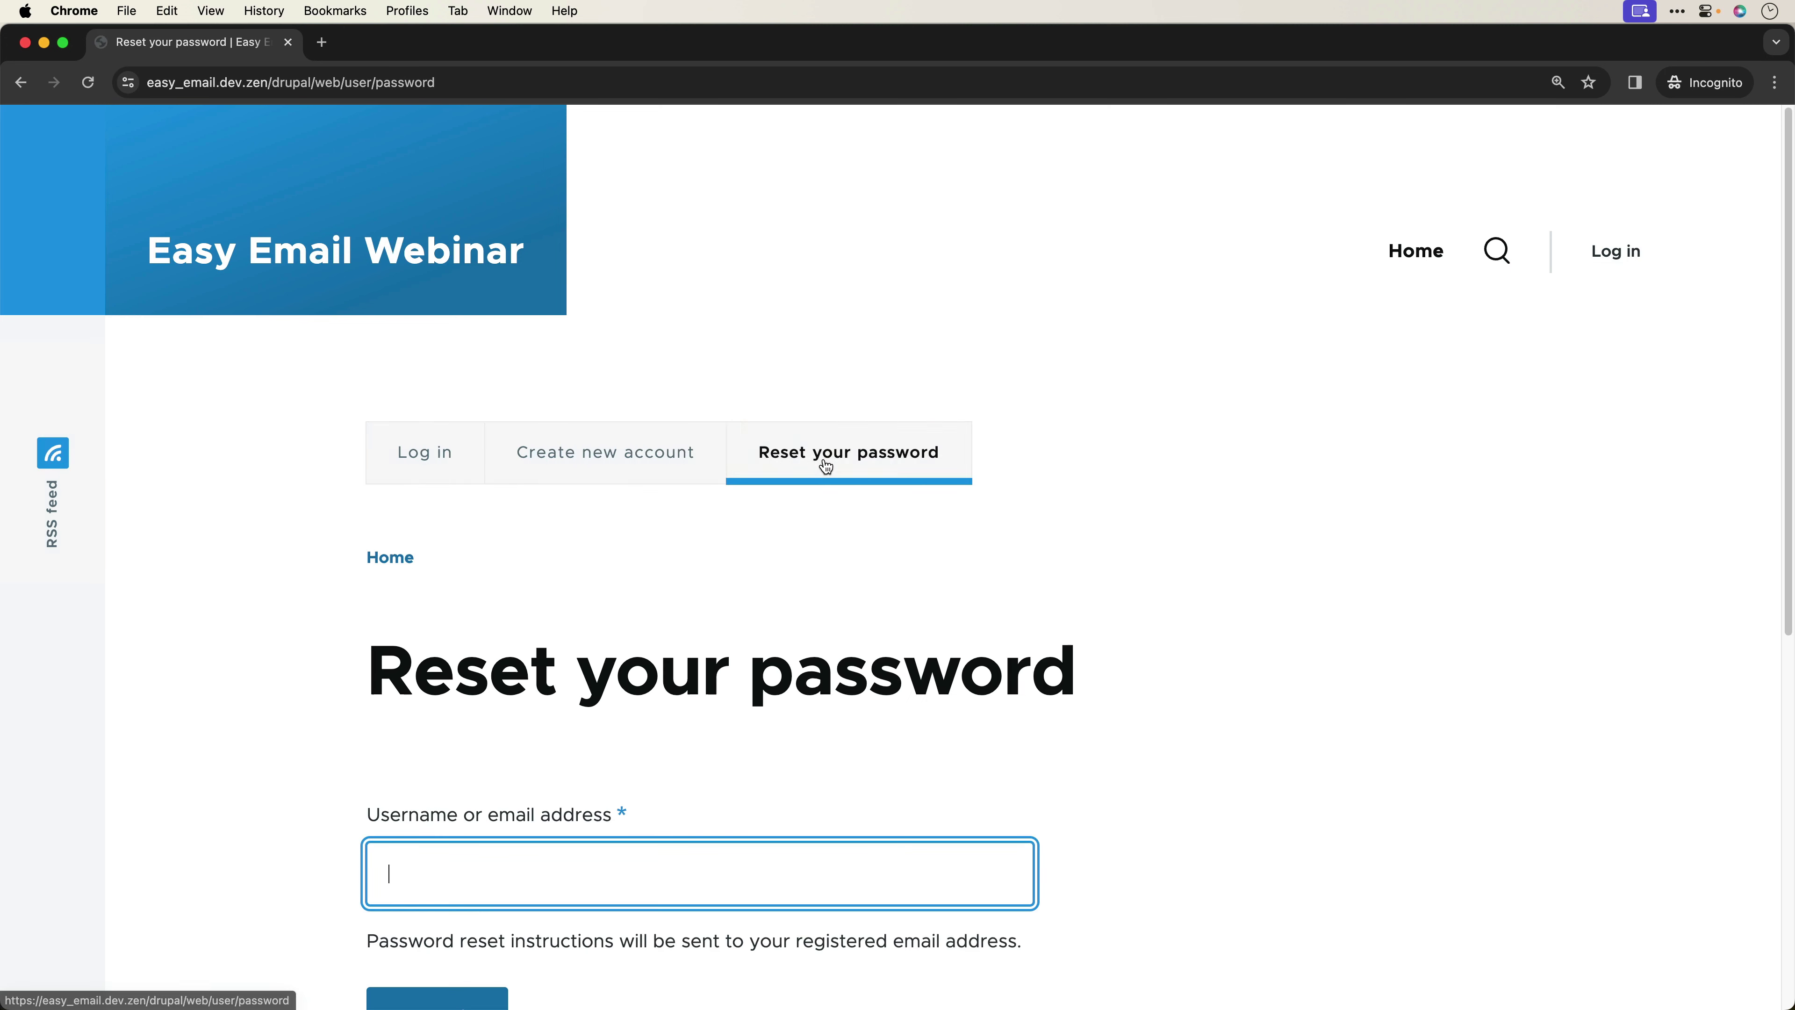
left_click(511, 865)
type("jane")
left_click(512, 766)
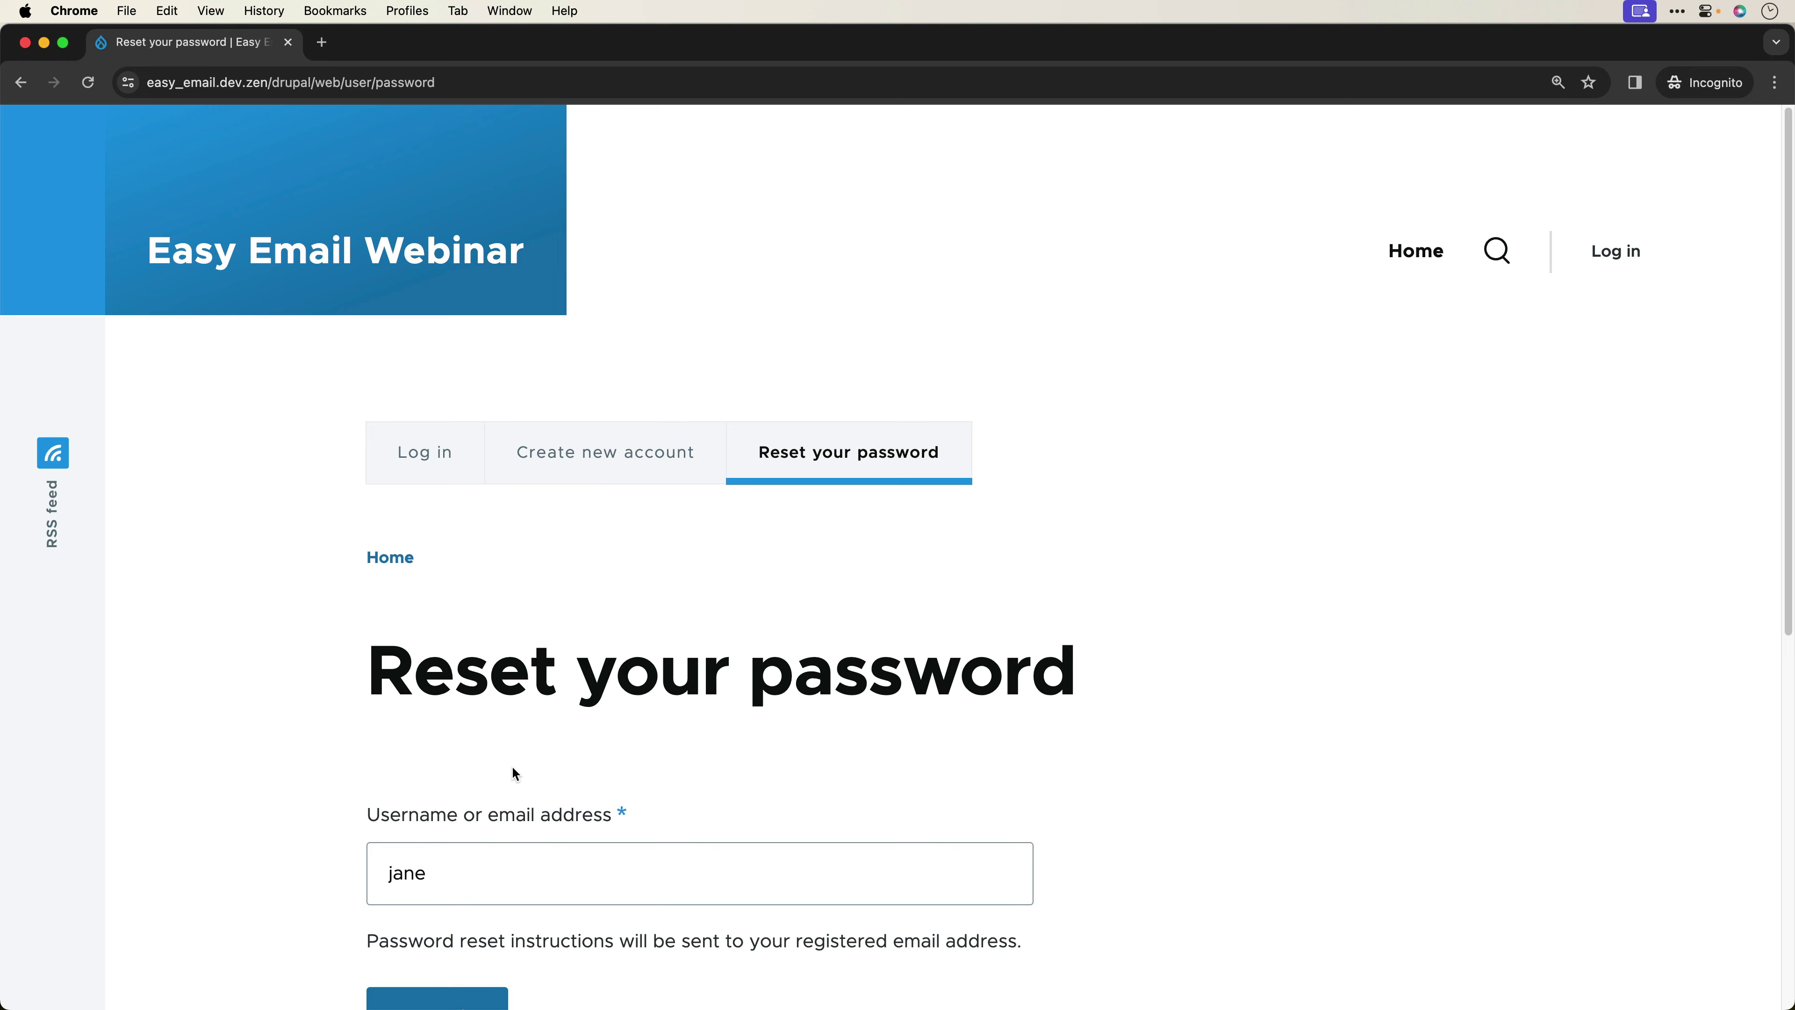
scroll(529, 767, "down", 3)
key("Tab")
key("Return")
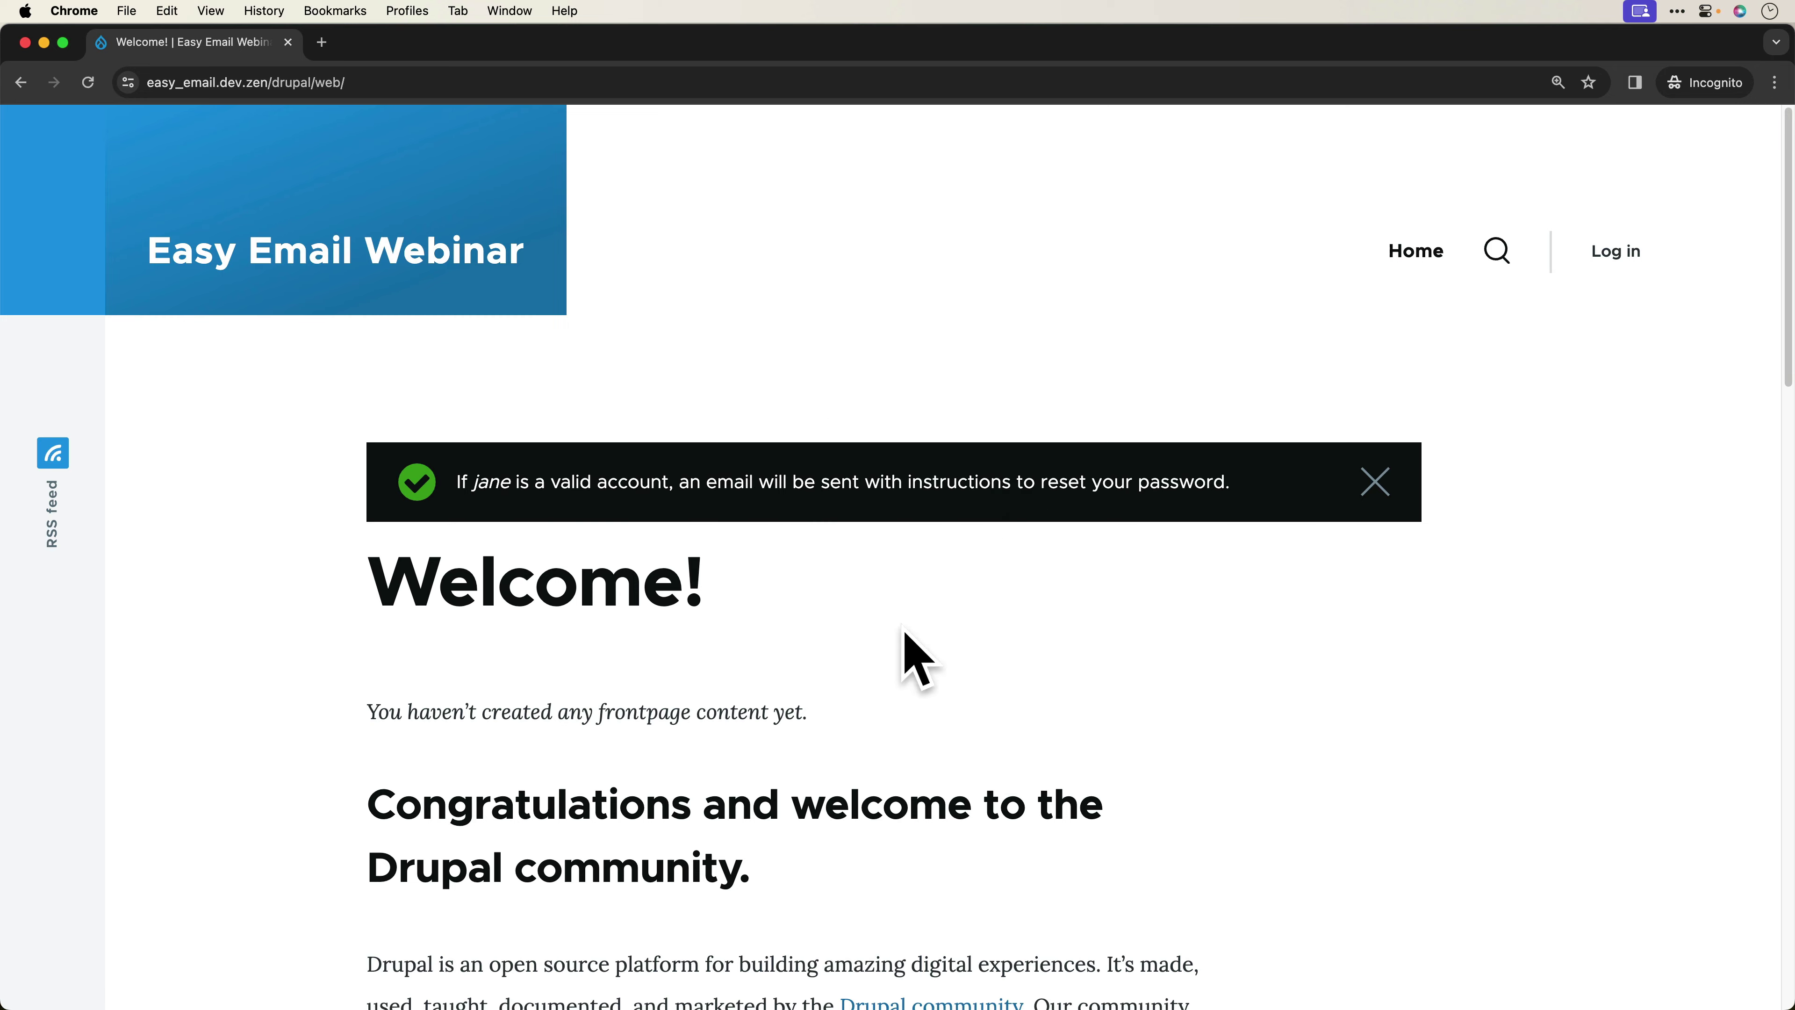
- Compare the new replacement login information email in Mailpit with the earlier "Let's get you back into your account" email
key("ctrl+Left")
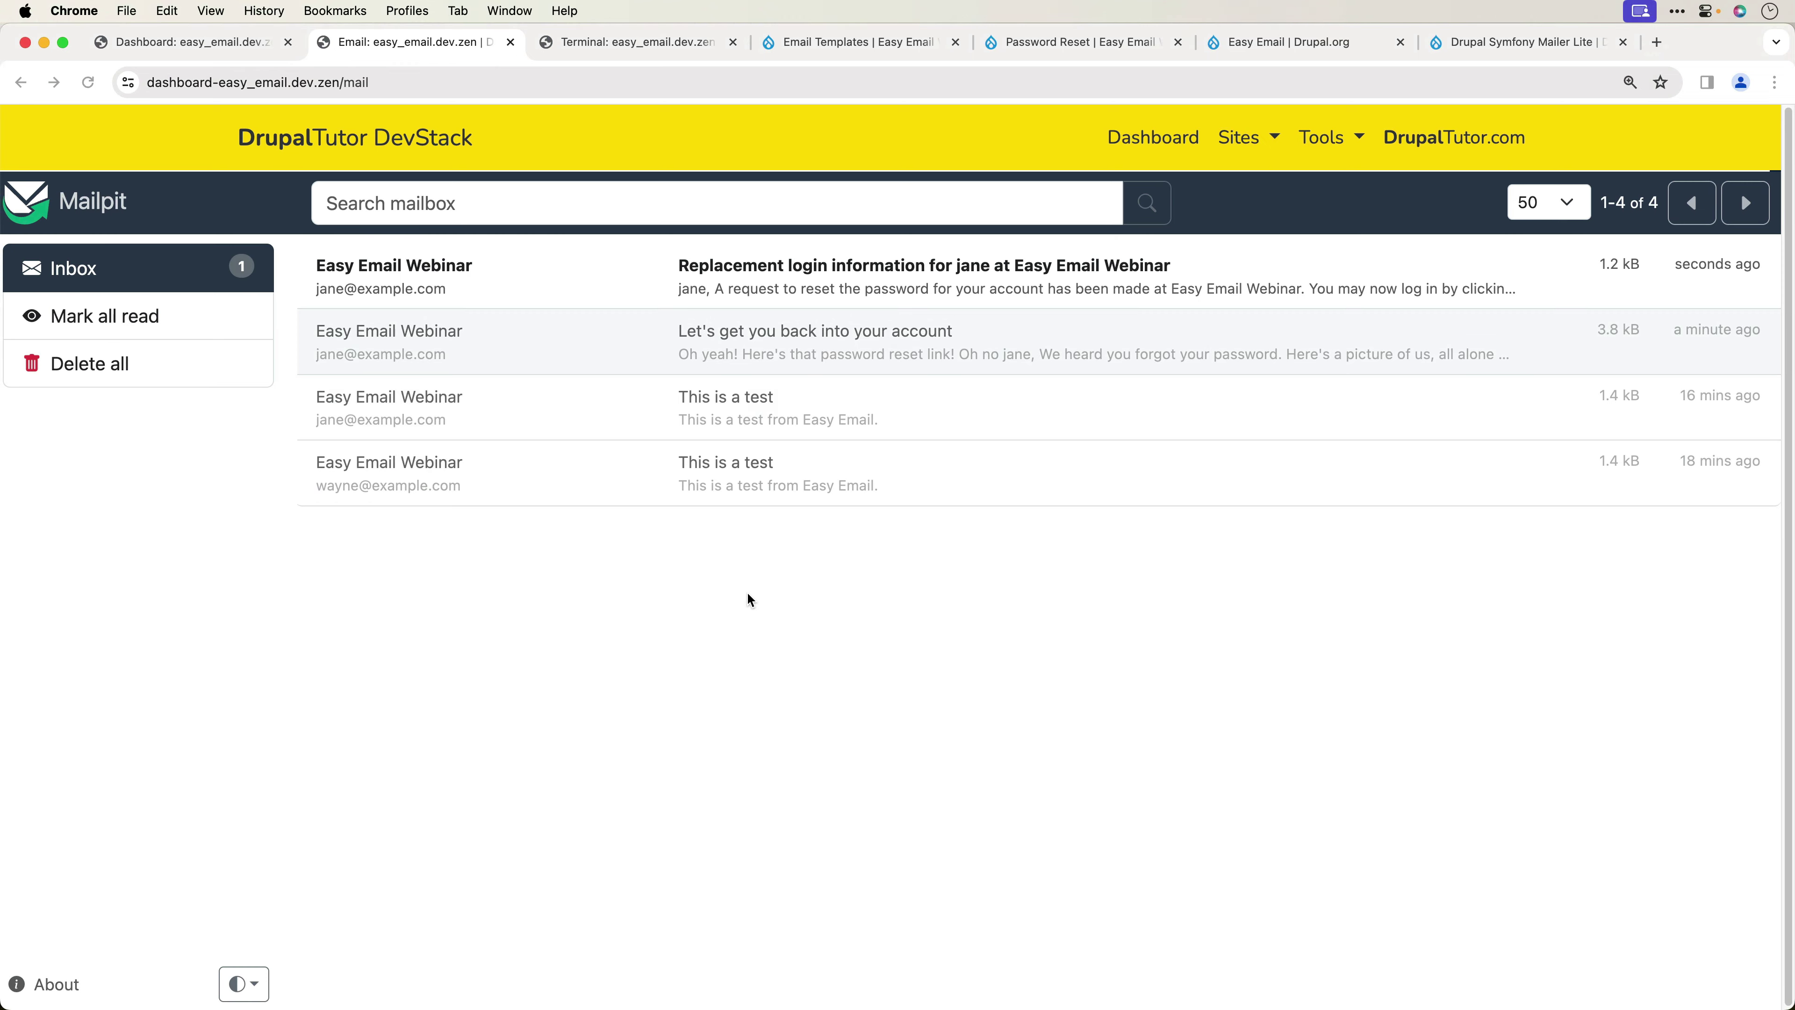
left_click(796, 305)
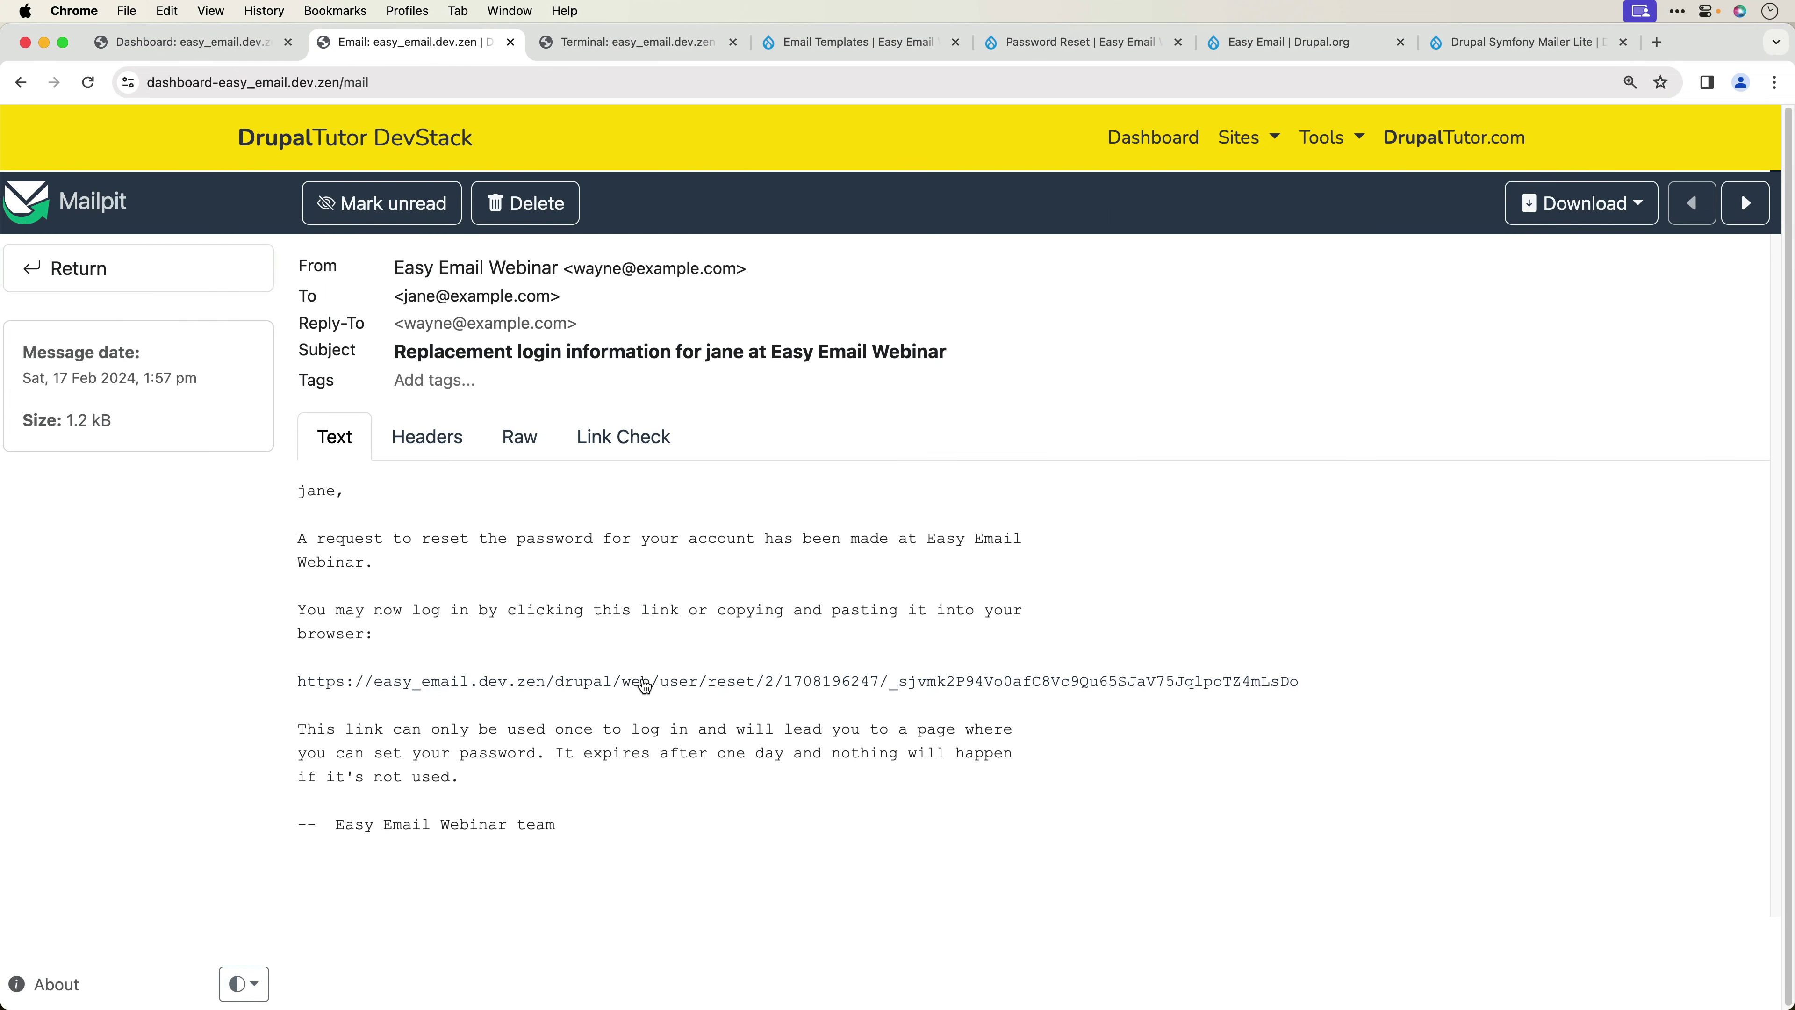
left_click(150, 282)
left_click(640, 320)
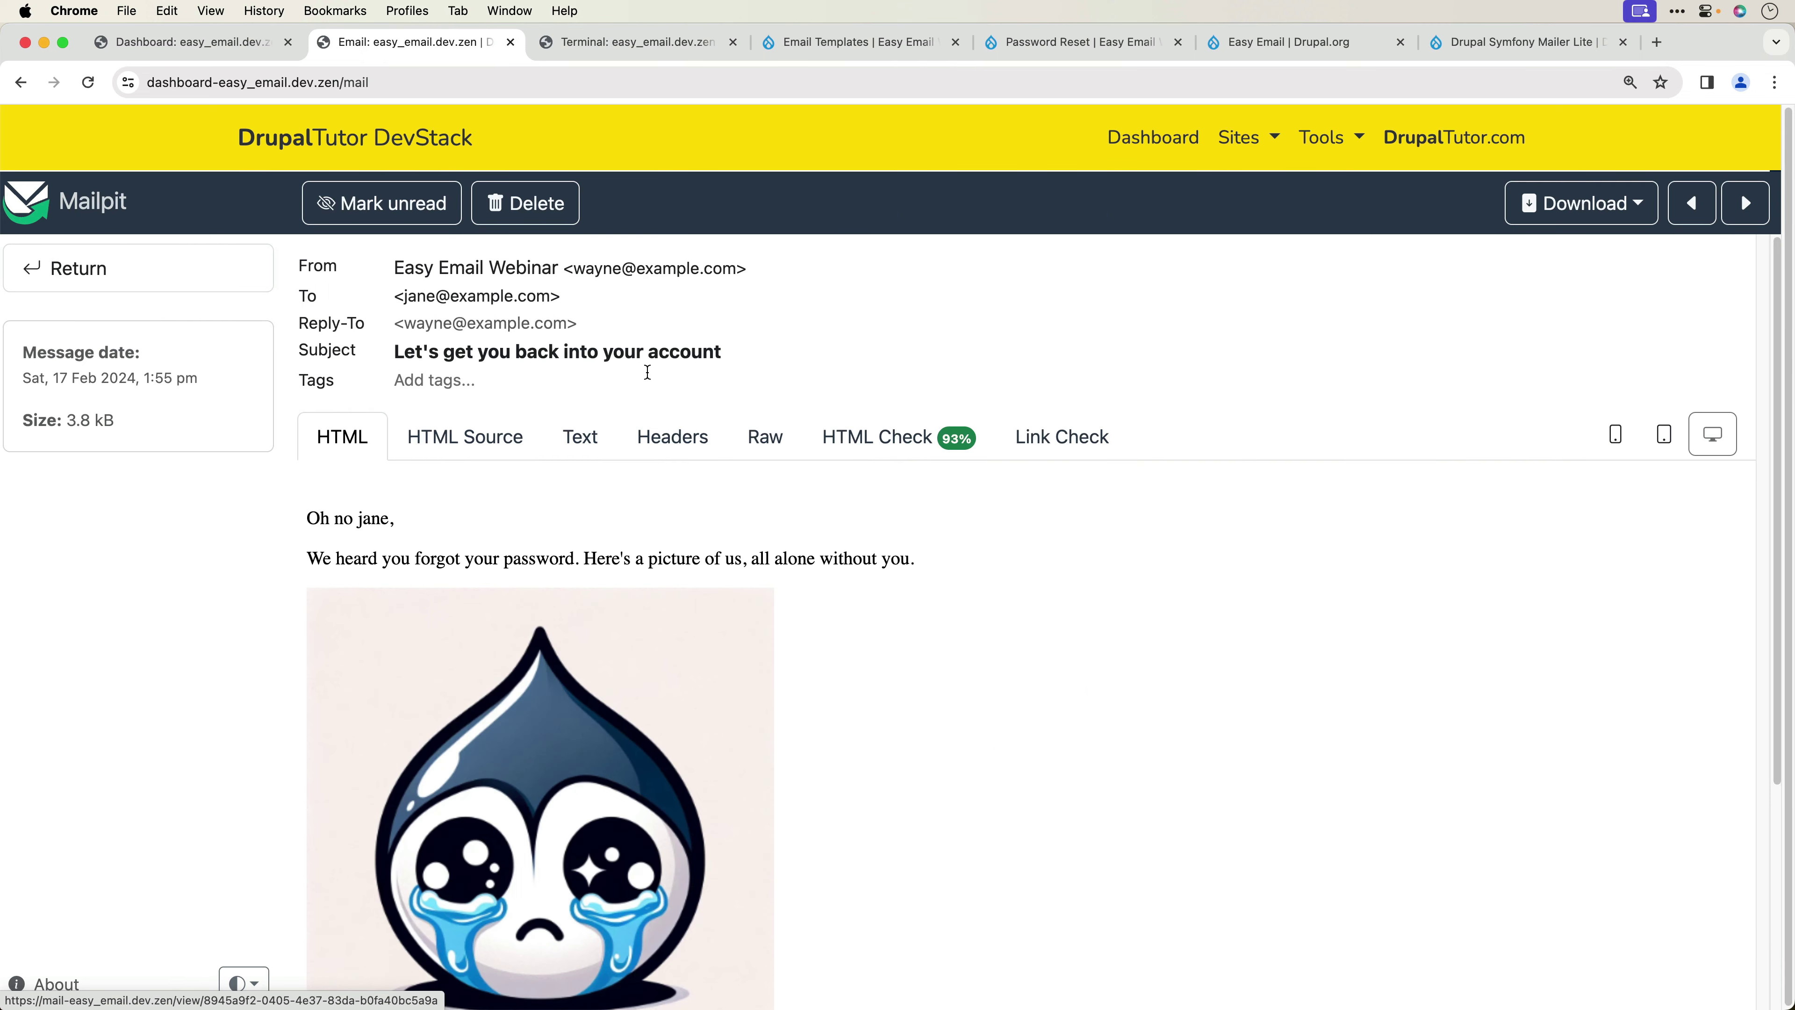
left_click(142, 269)
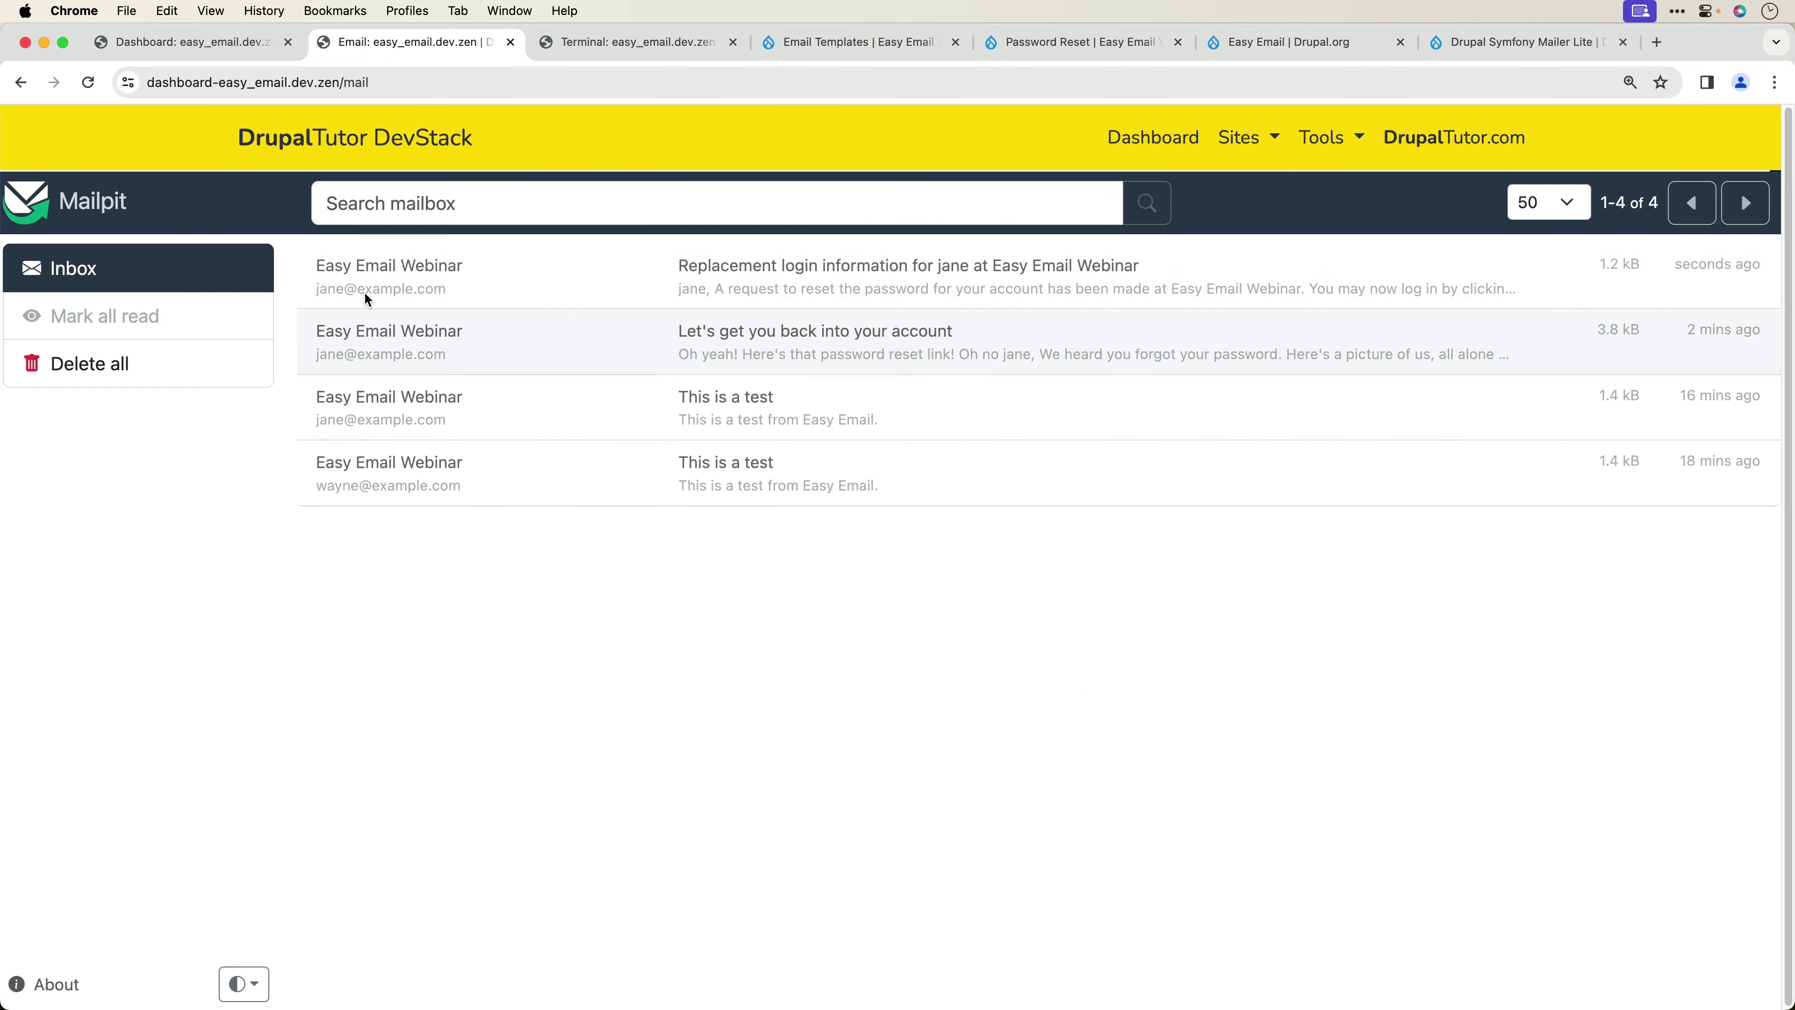
left_click(369, 296)
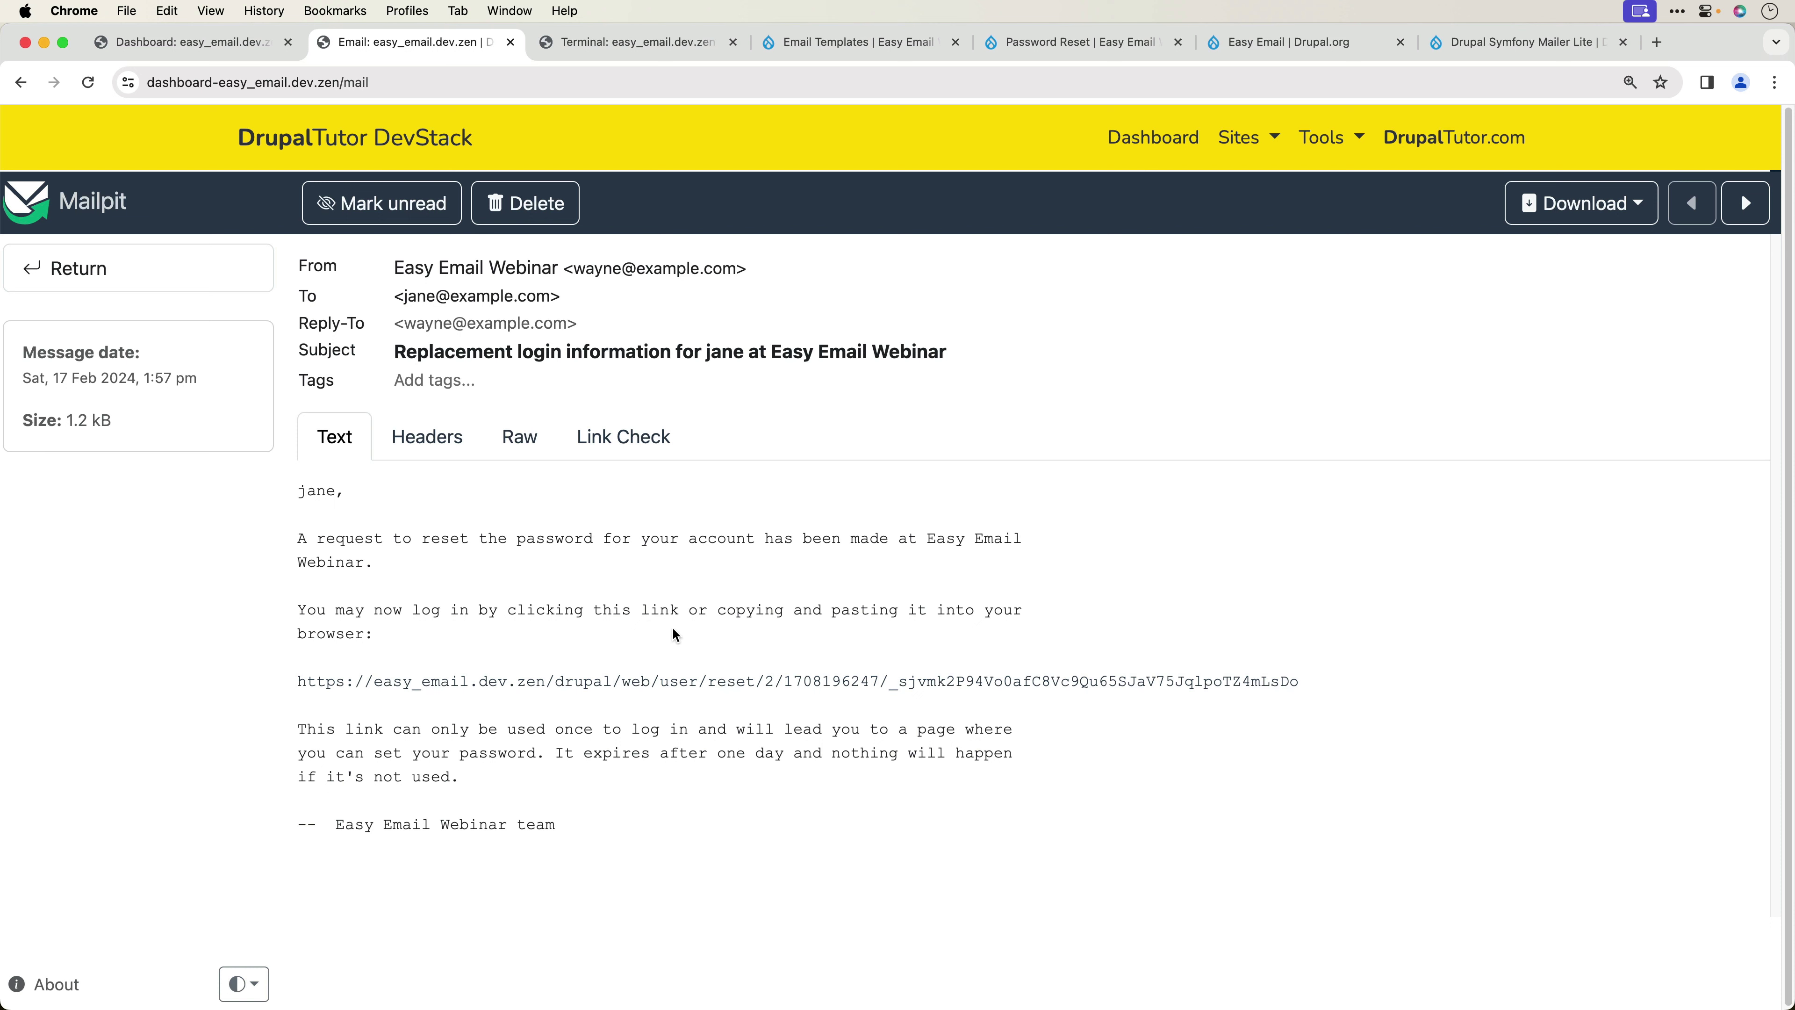
- Filter the Drupal site's modules by "over" and install the Easy Email Overrides module
left_click(813, 44)
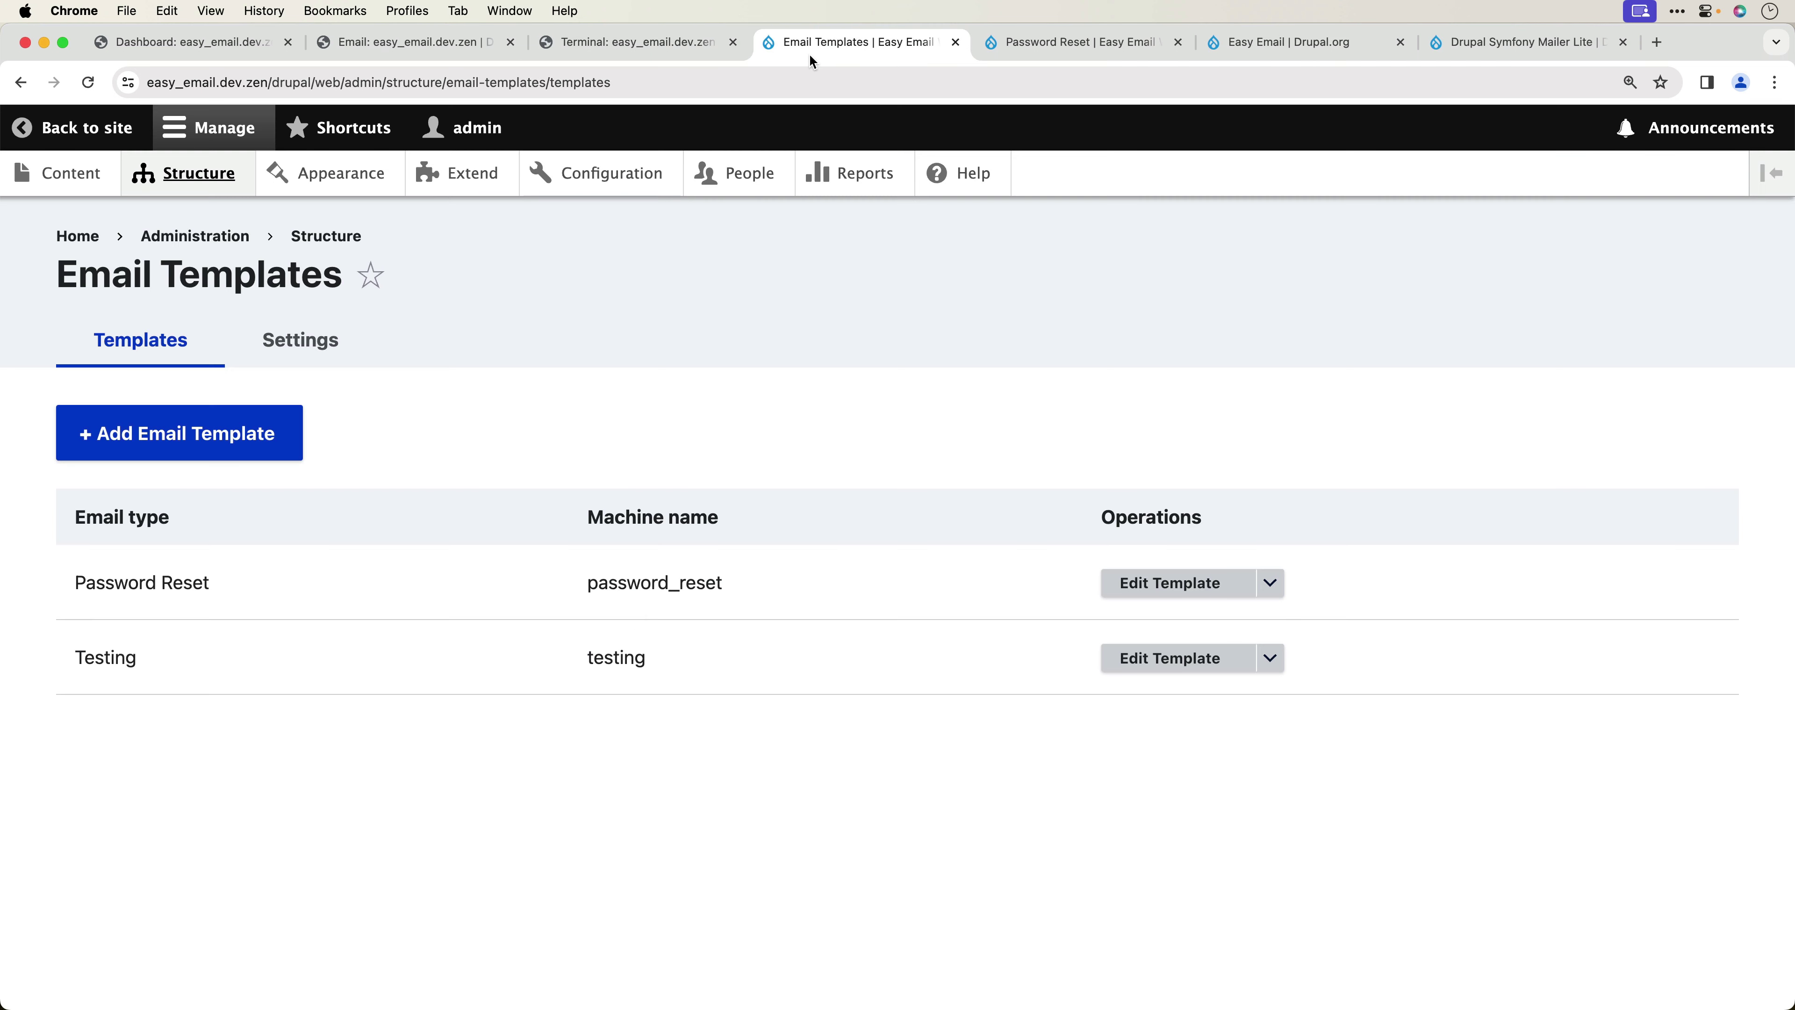
left_click(494, 183)
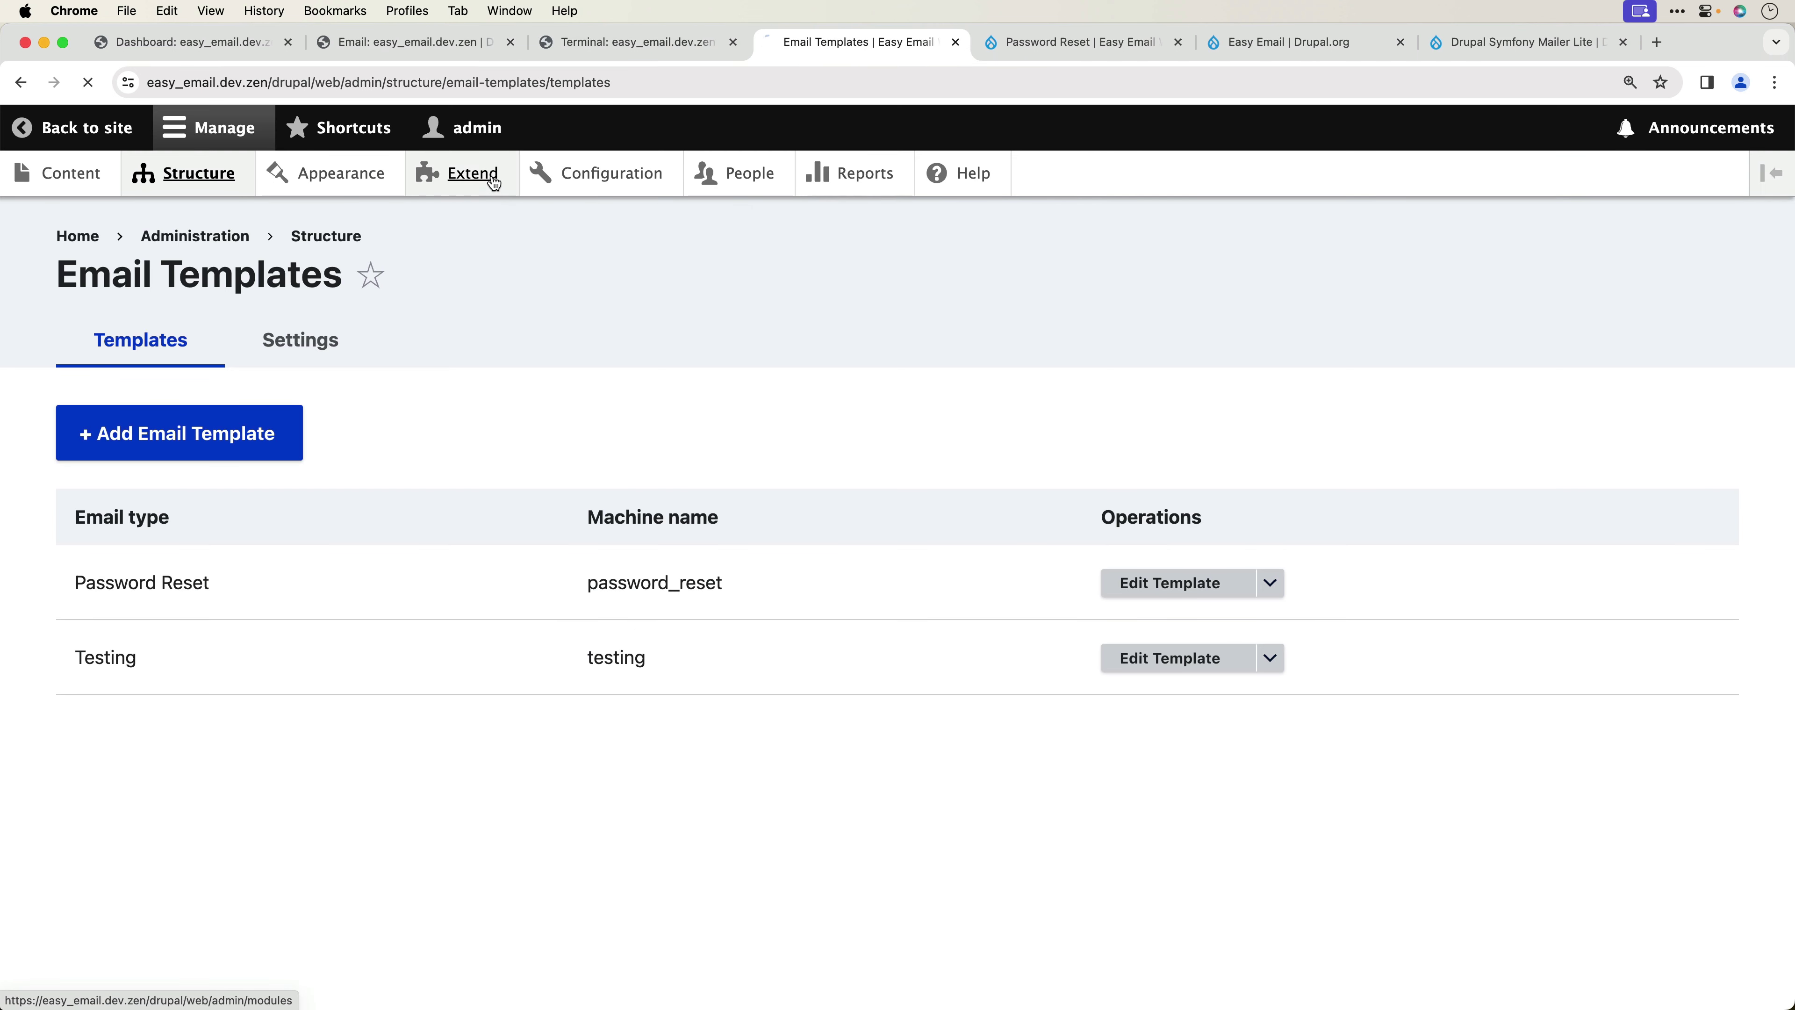
left_click(246, 836)
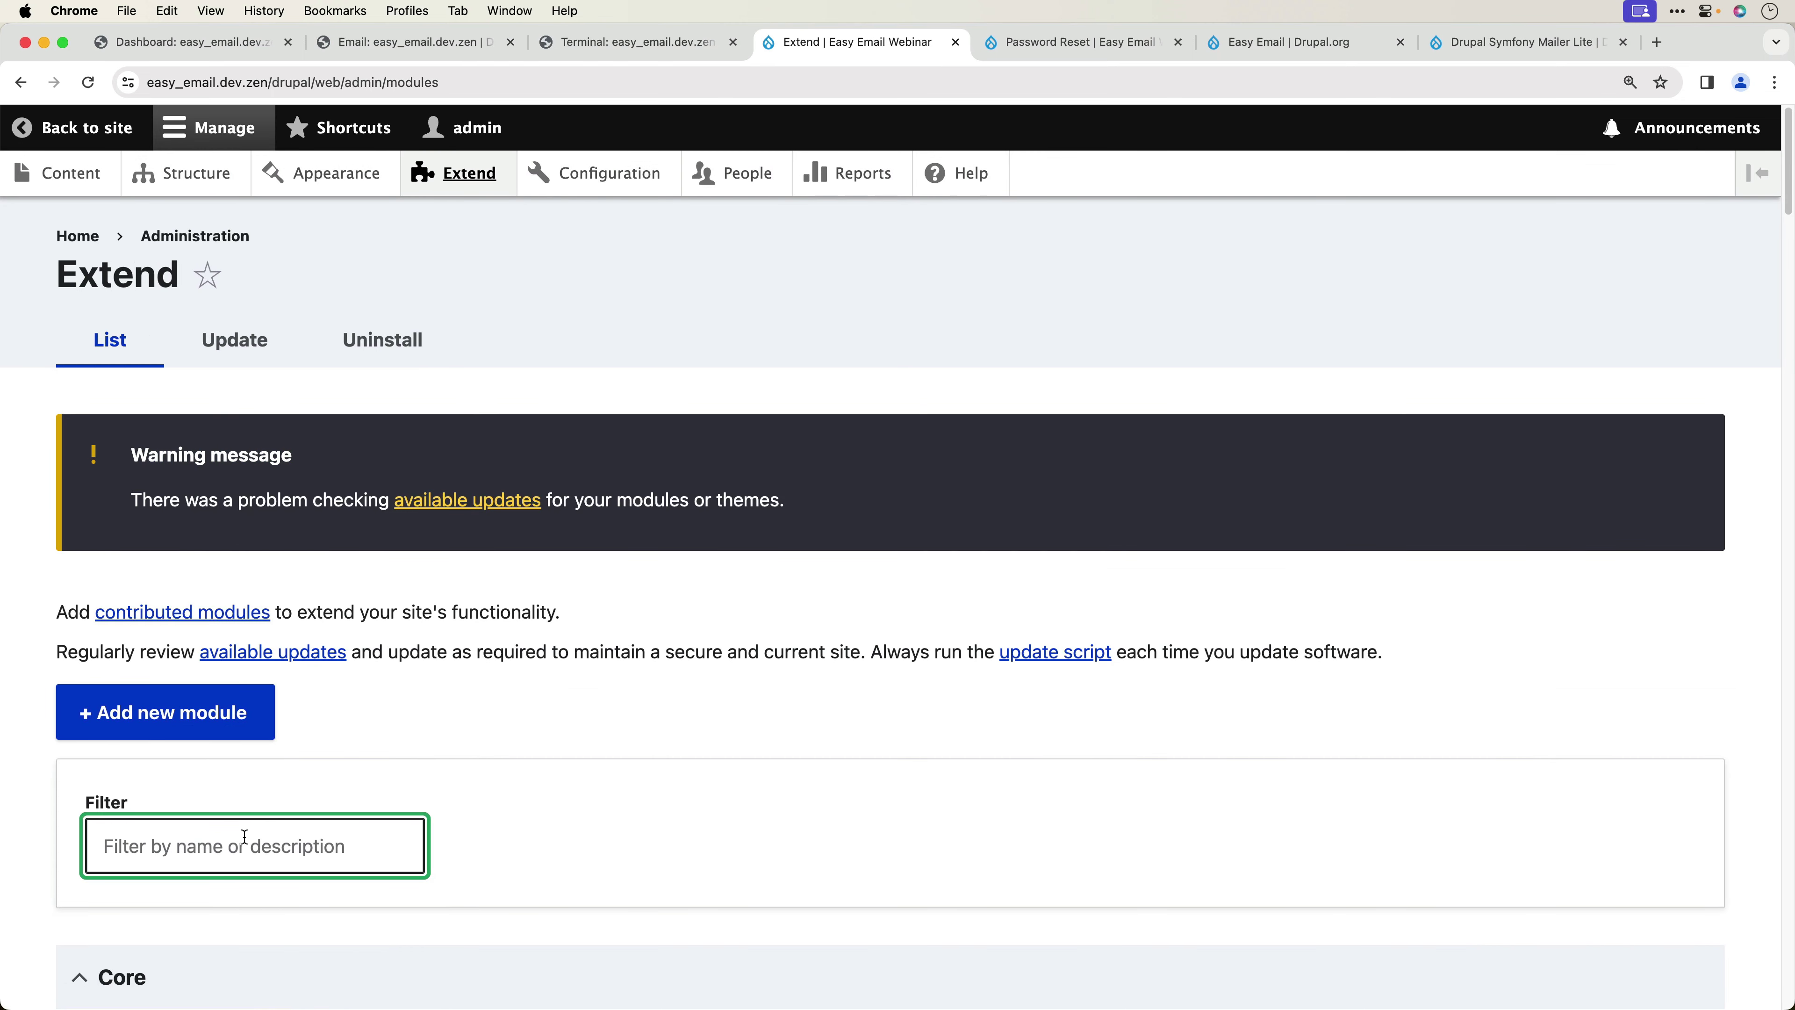
type("over")
scroll(260, 841, "down", 4)
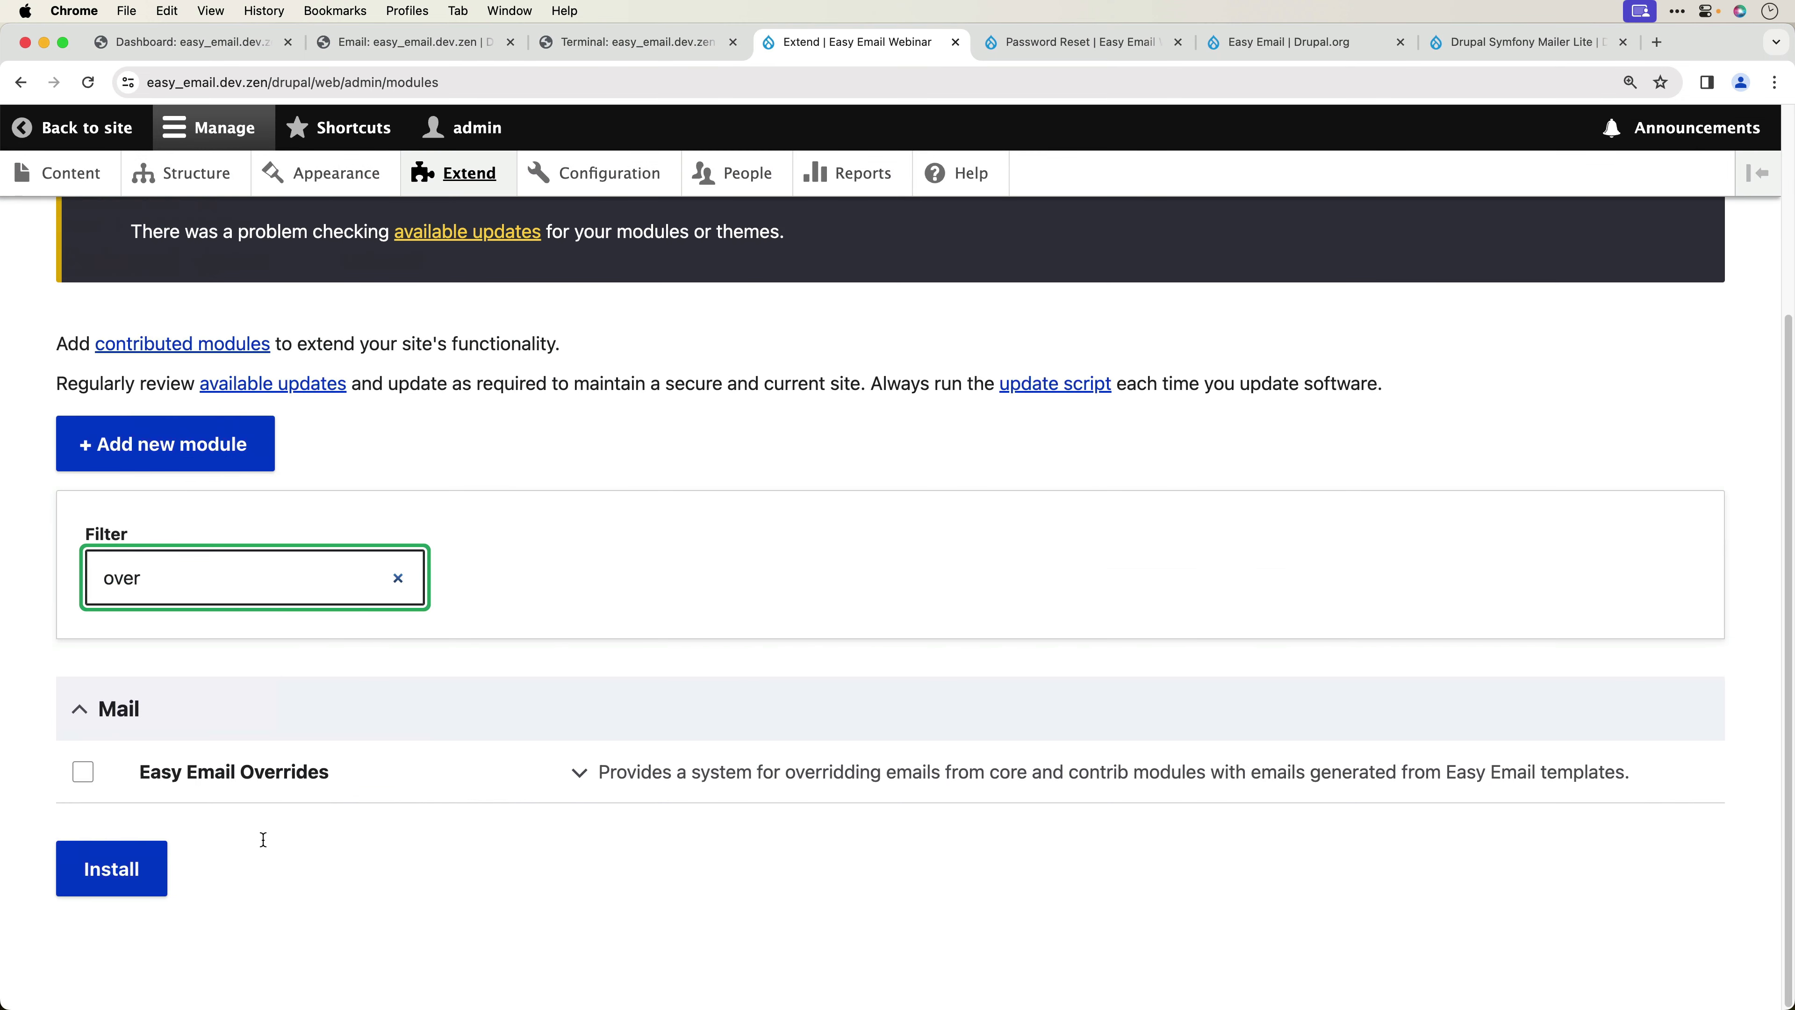
left_click(285, 772)
left_click(150, 888)
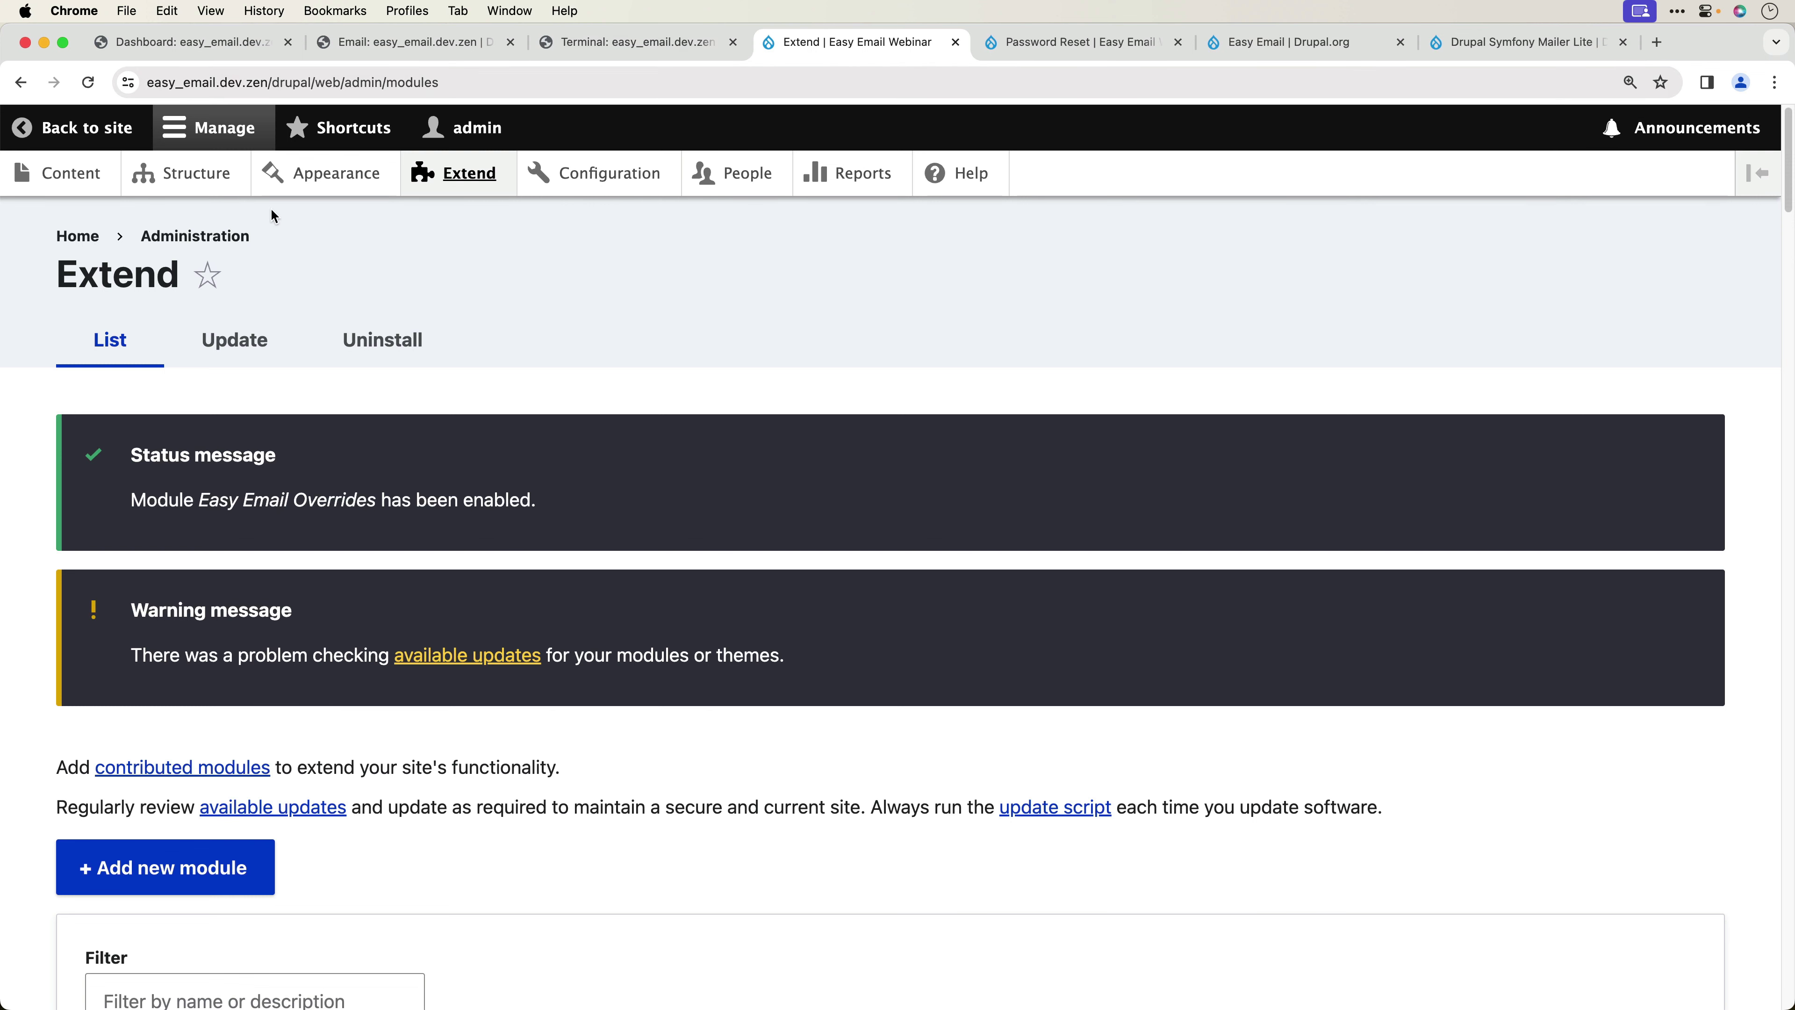
- Open the form for adding a new email override within the site's email templates
left_click(228, 185)
scroll(209, 808, "down", 3)
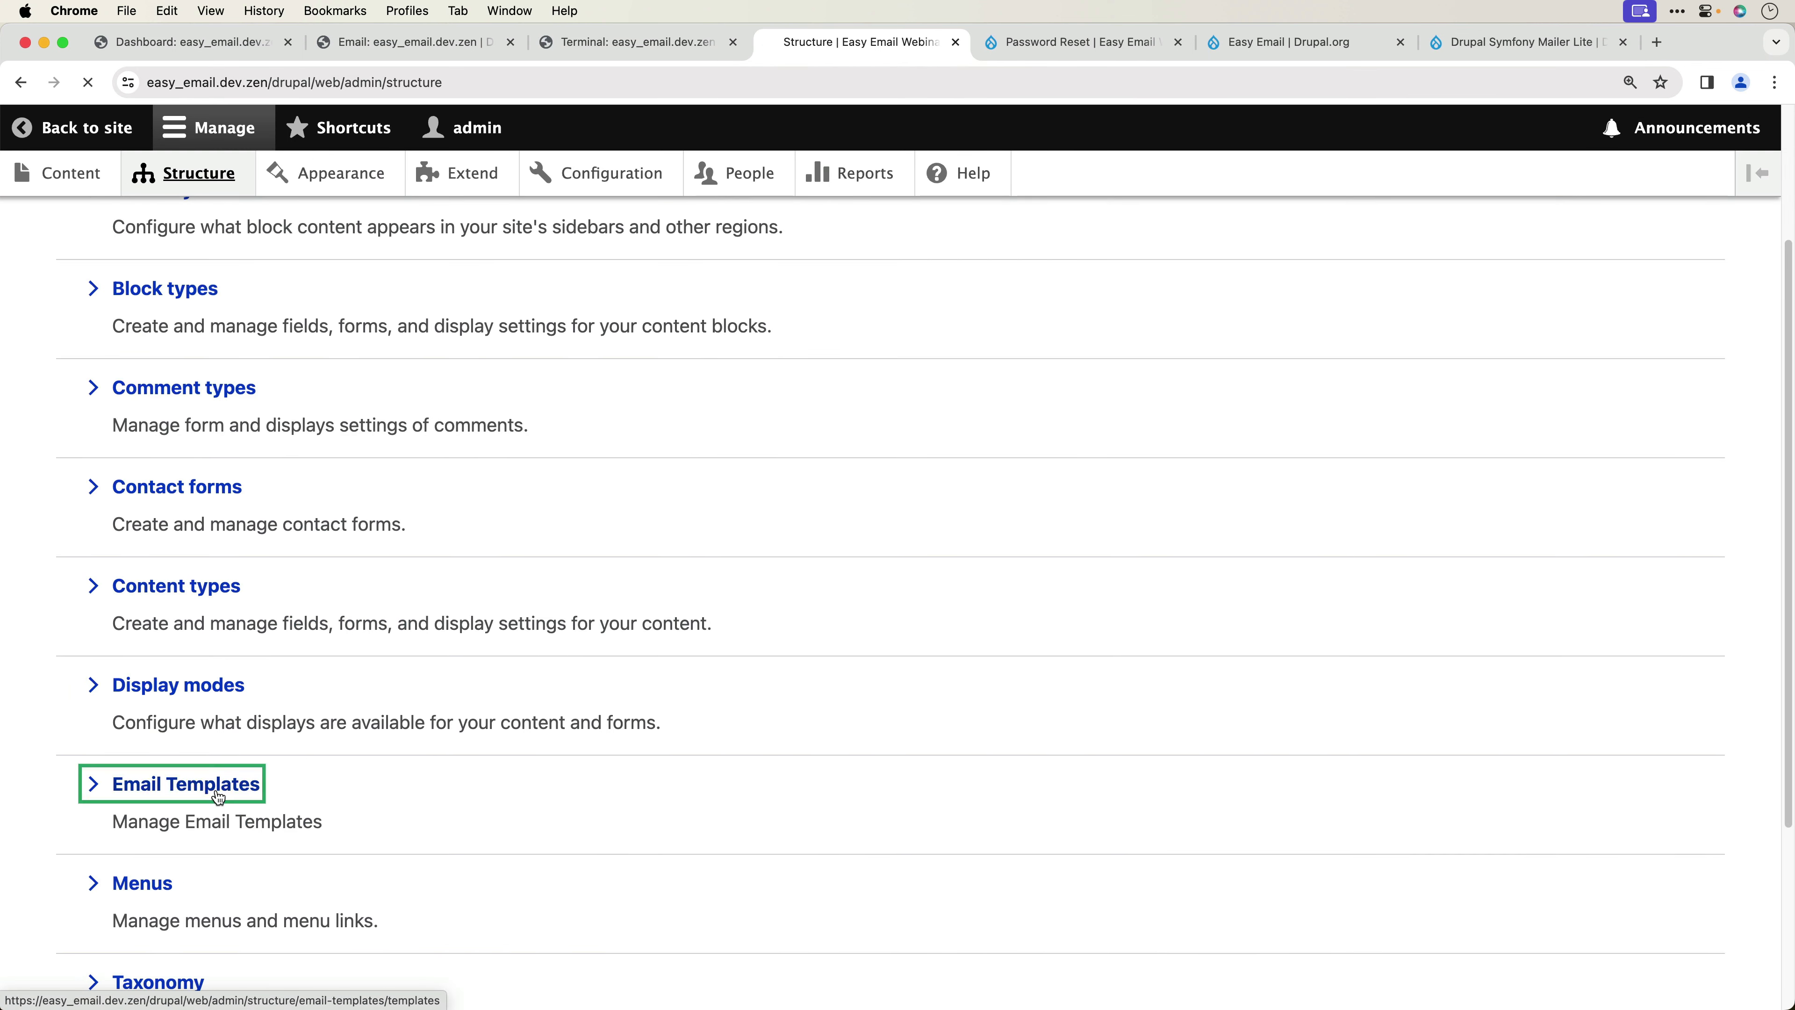
left_click(212, 785)
left_click(283, 346)
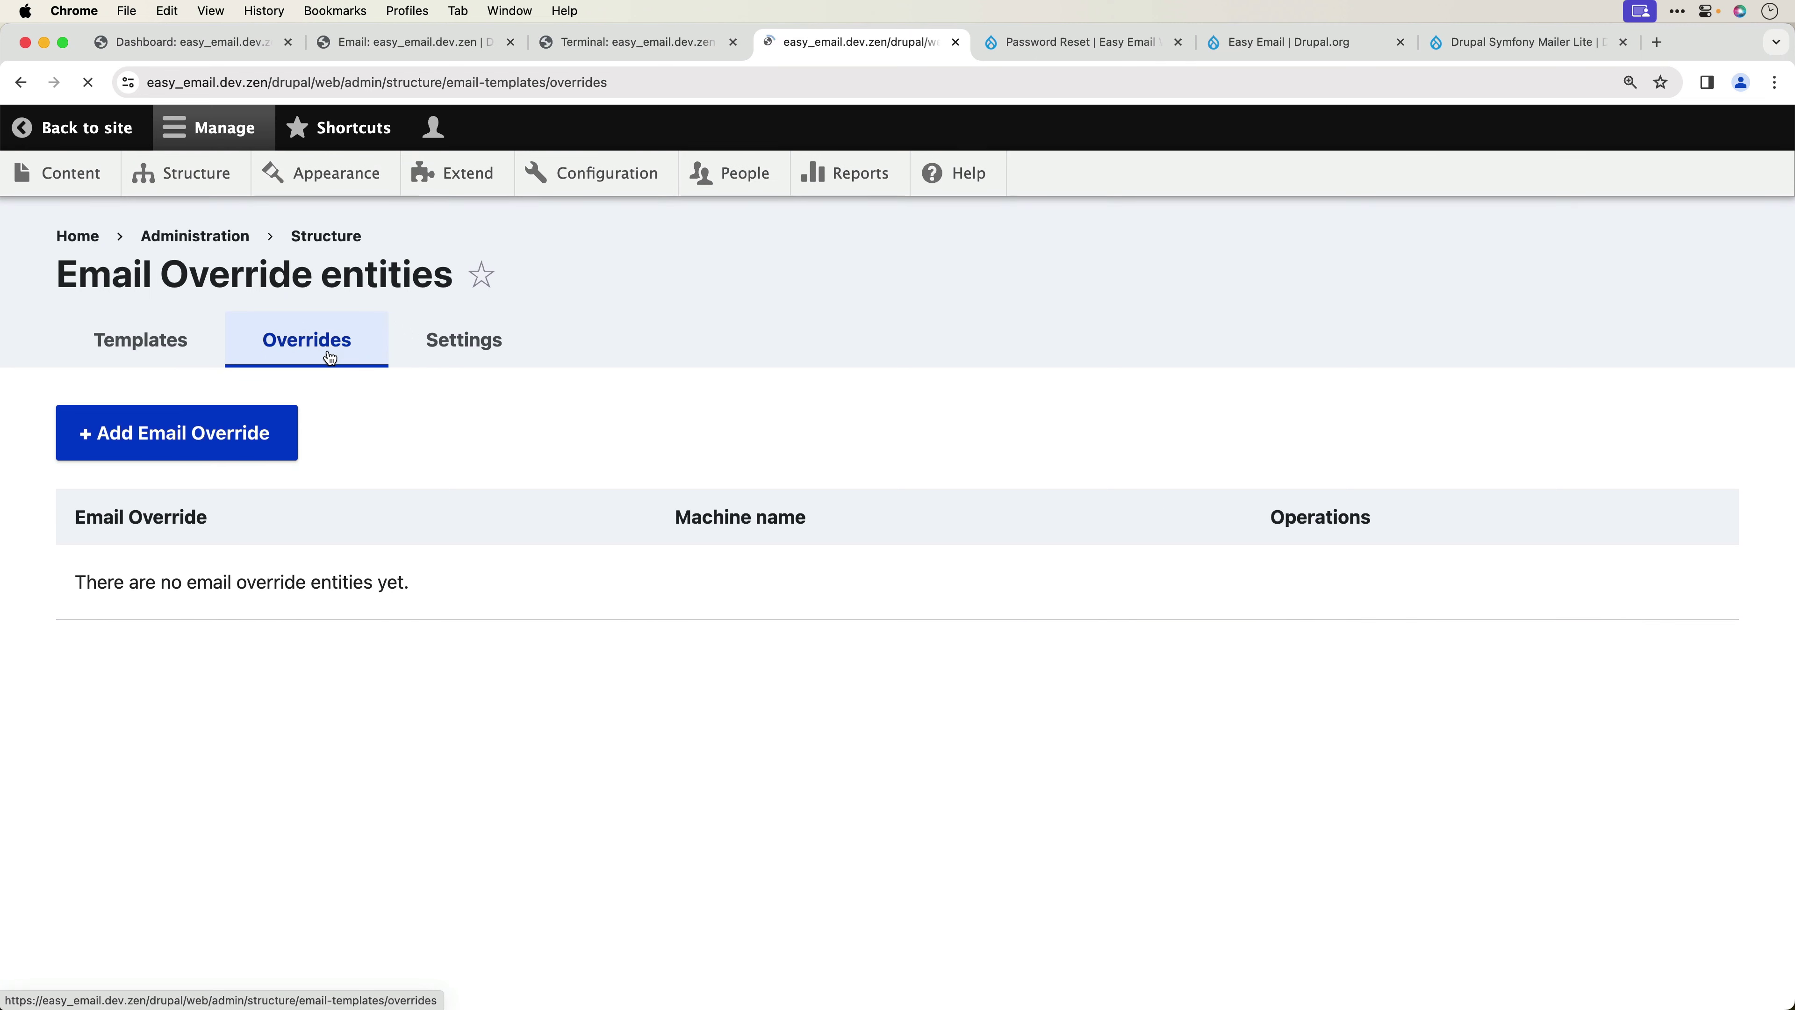
left_click(253, 443)
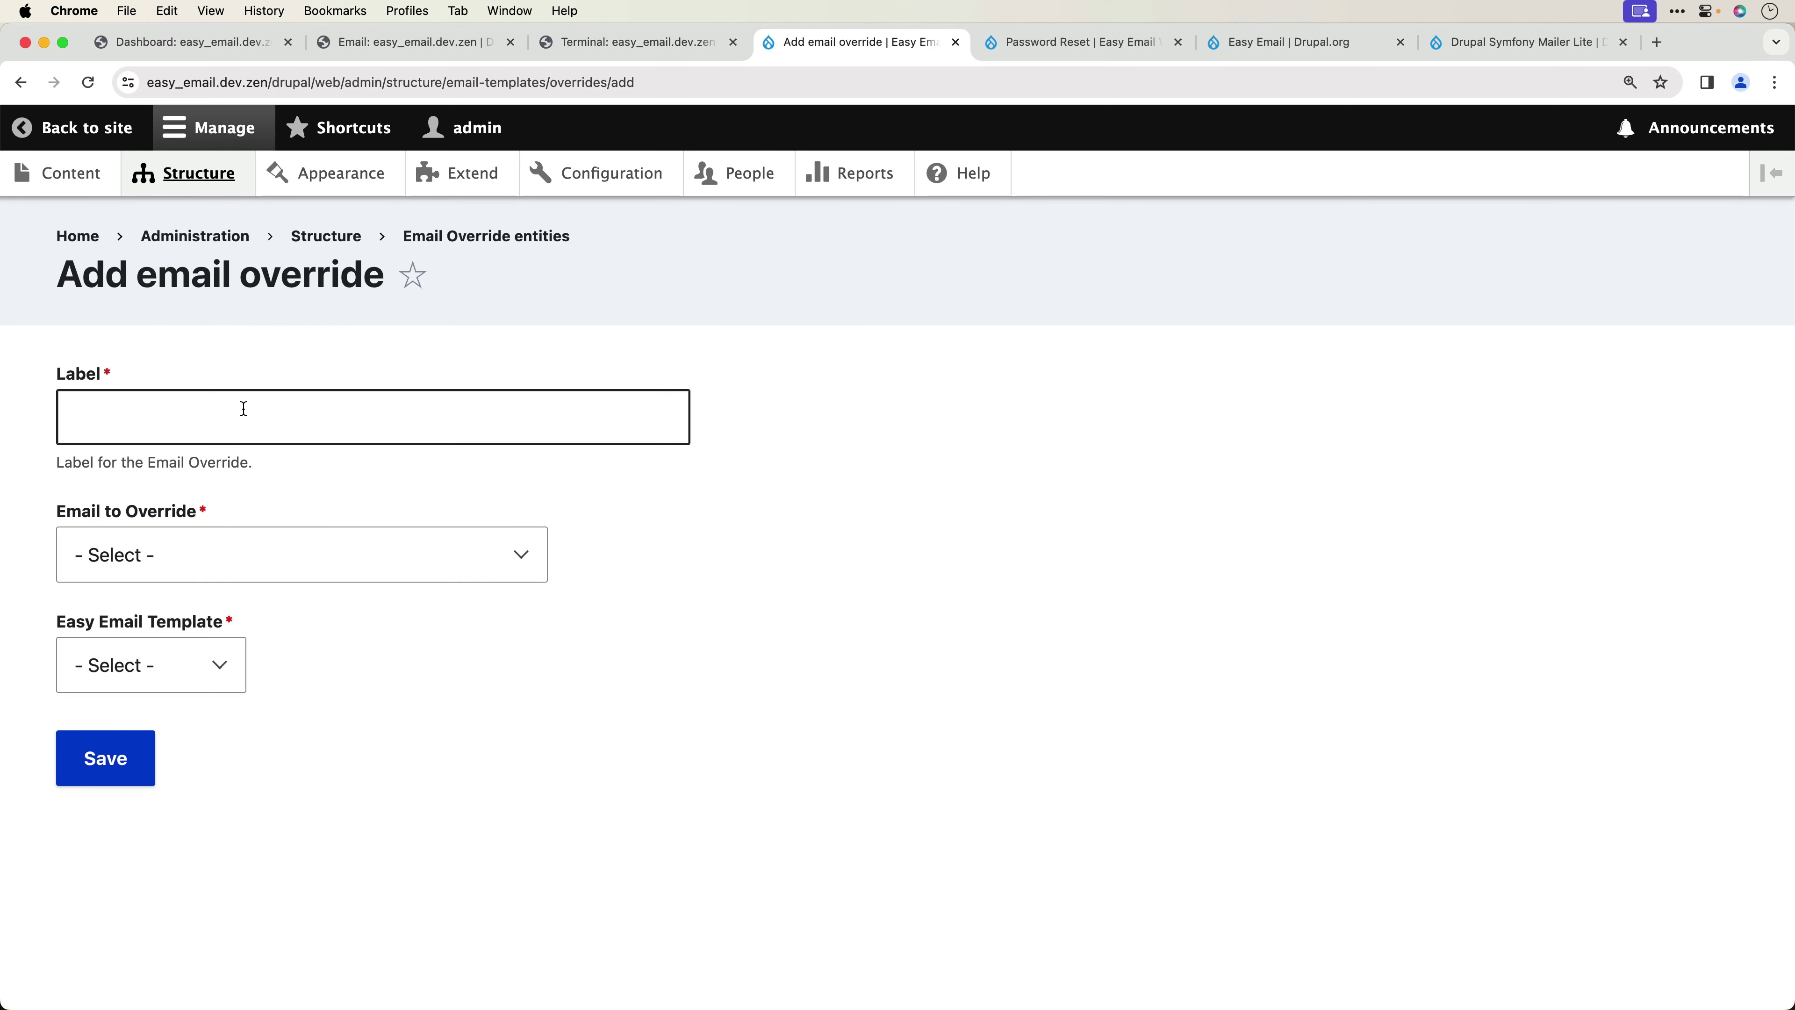
- Label the new email override "Password Reset"
left_click(242, 409)
type("Pass")
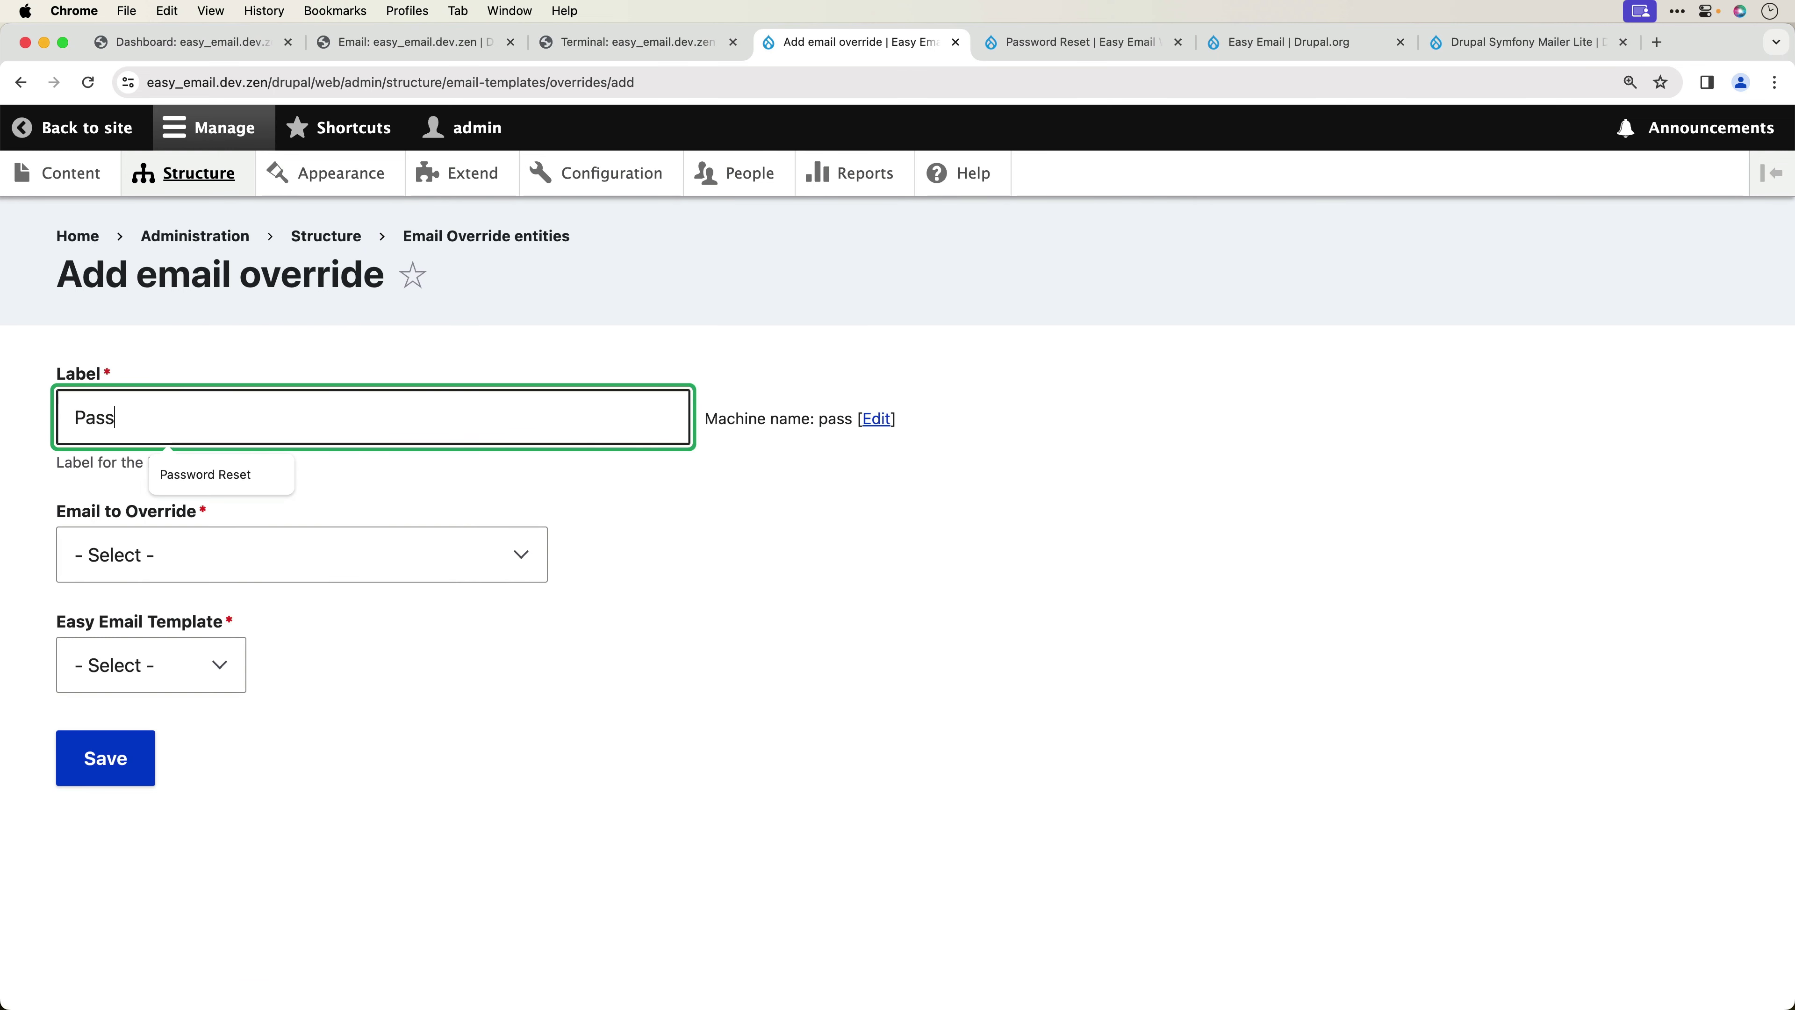
type("word Reset")
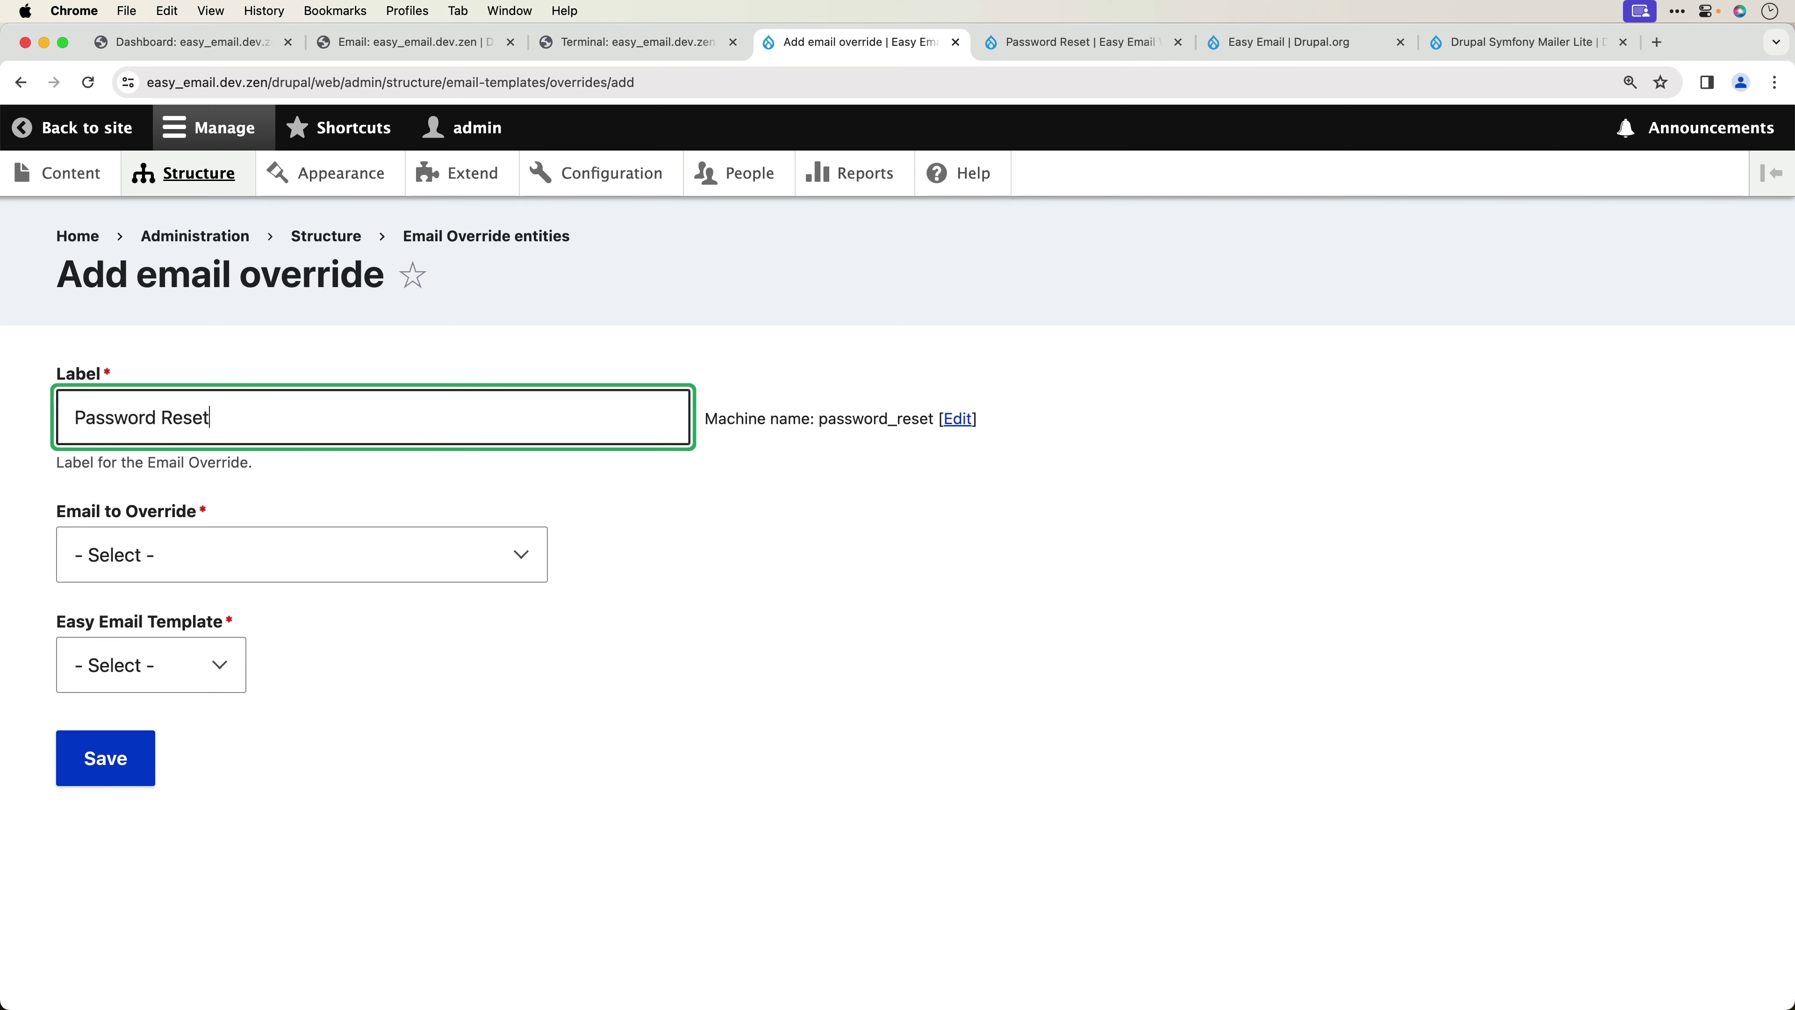
key("BackSpace")
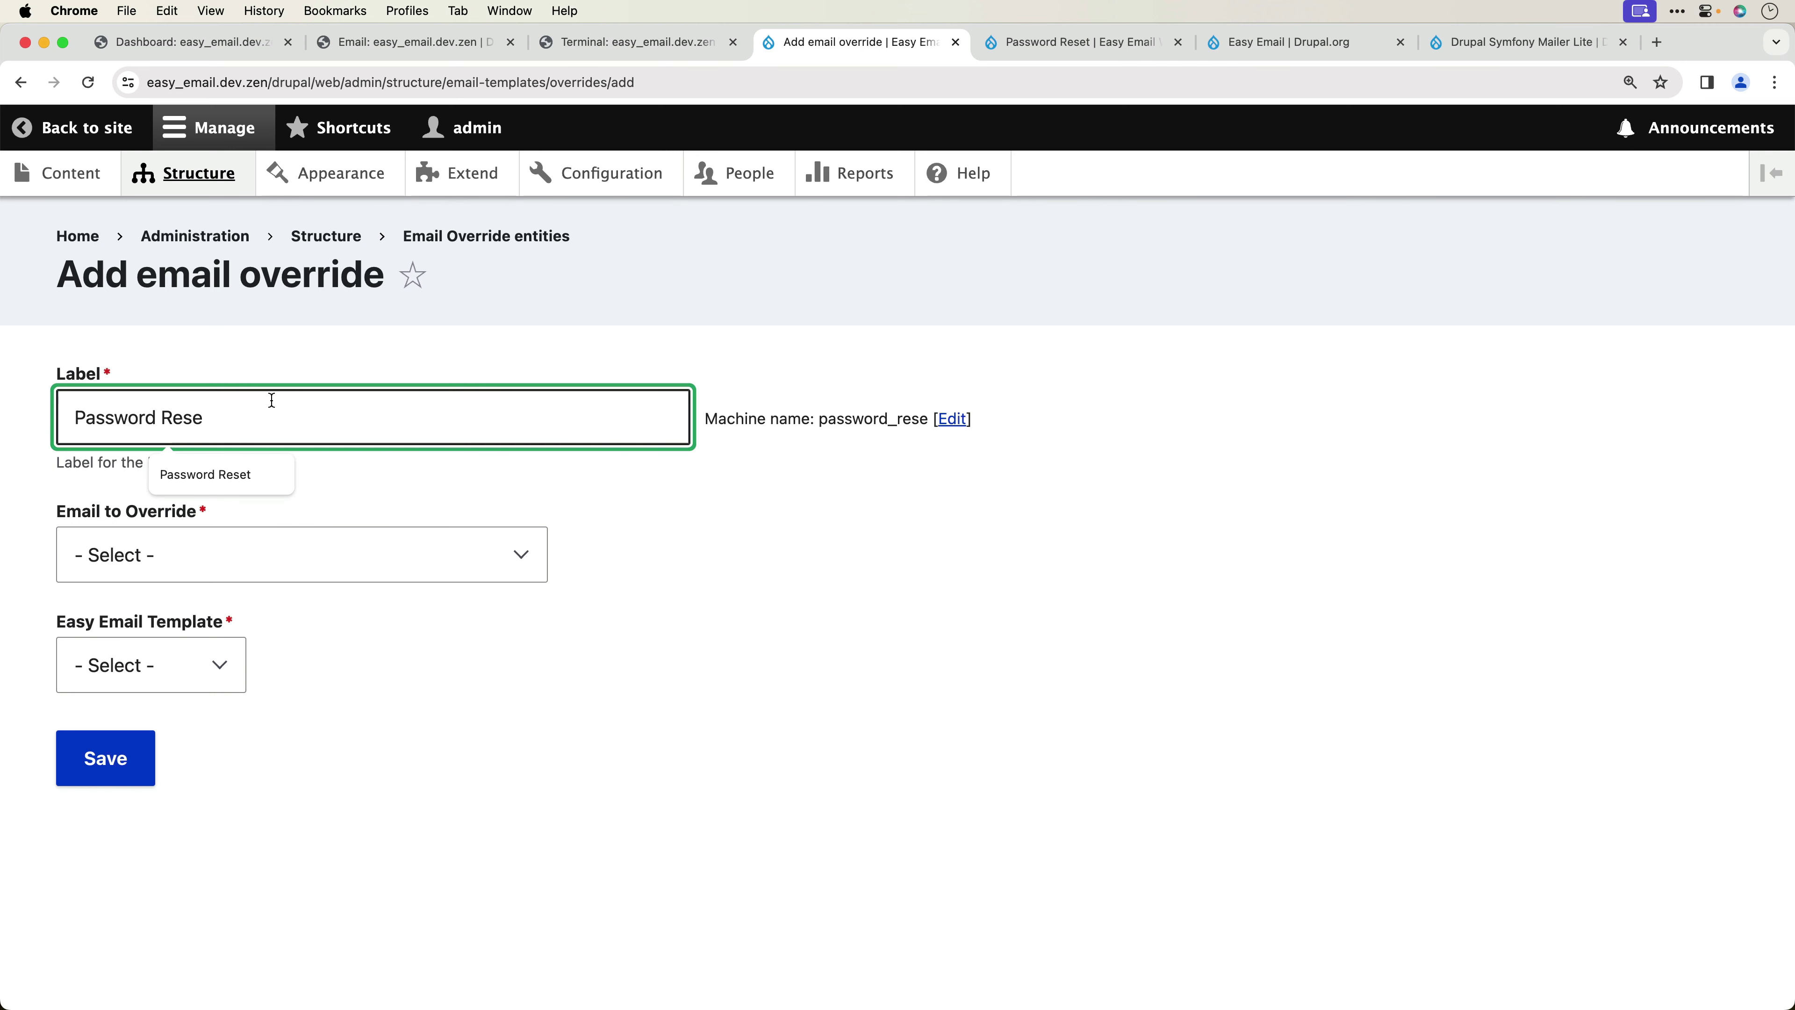
type("t")
left_click(272, 356)
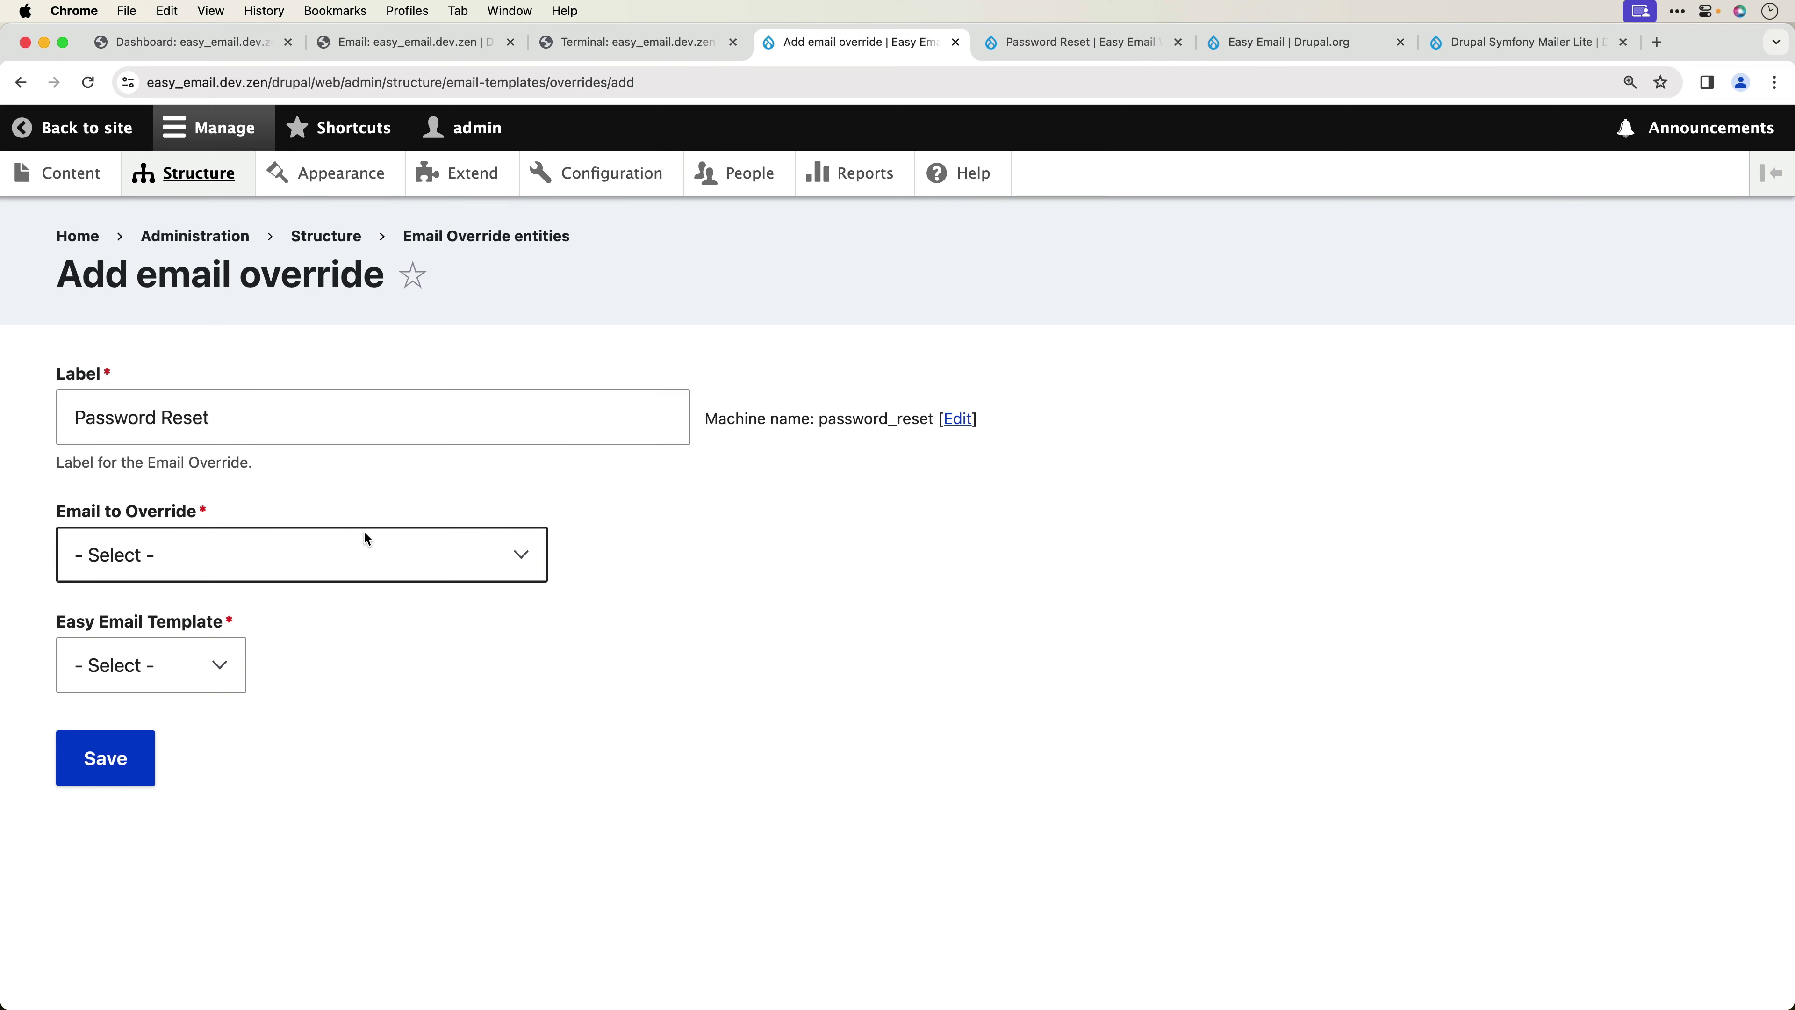
- Set the override to replace the "User: Password recovery" email with the Password Reset template and save it
left_click(417, 553)
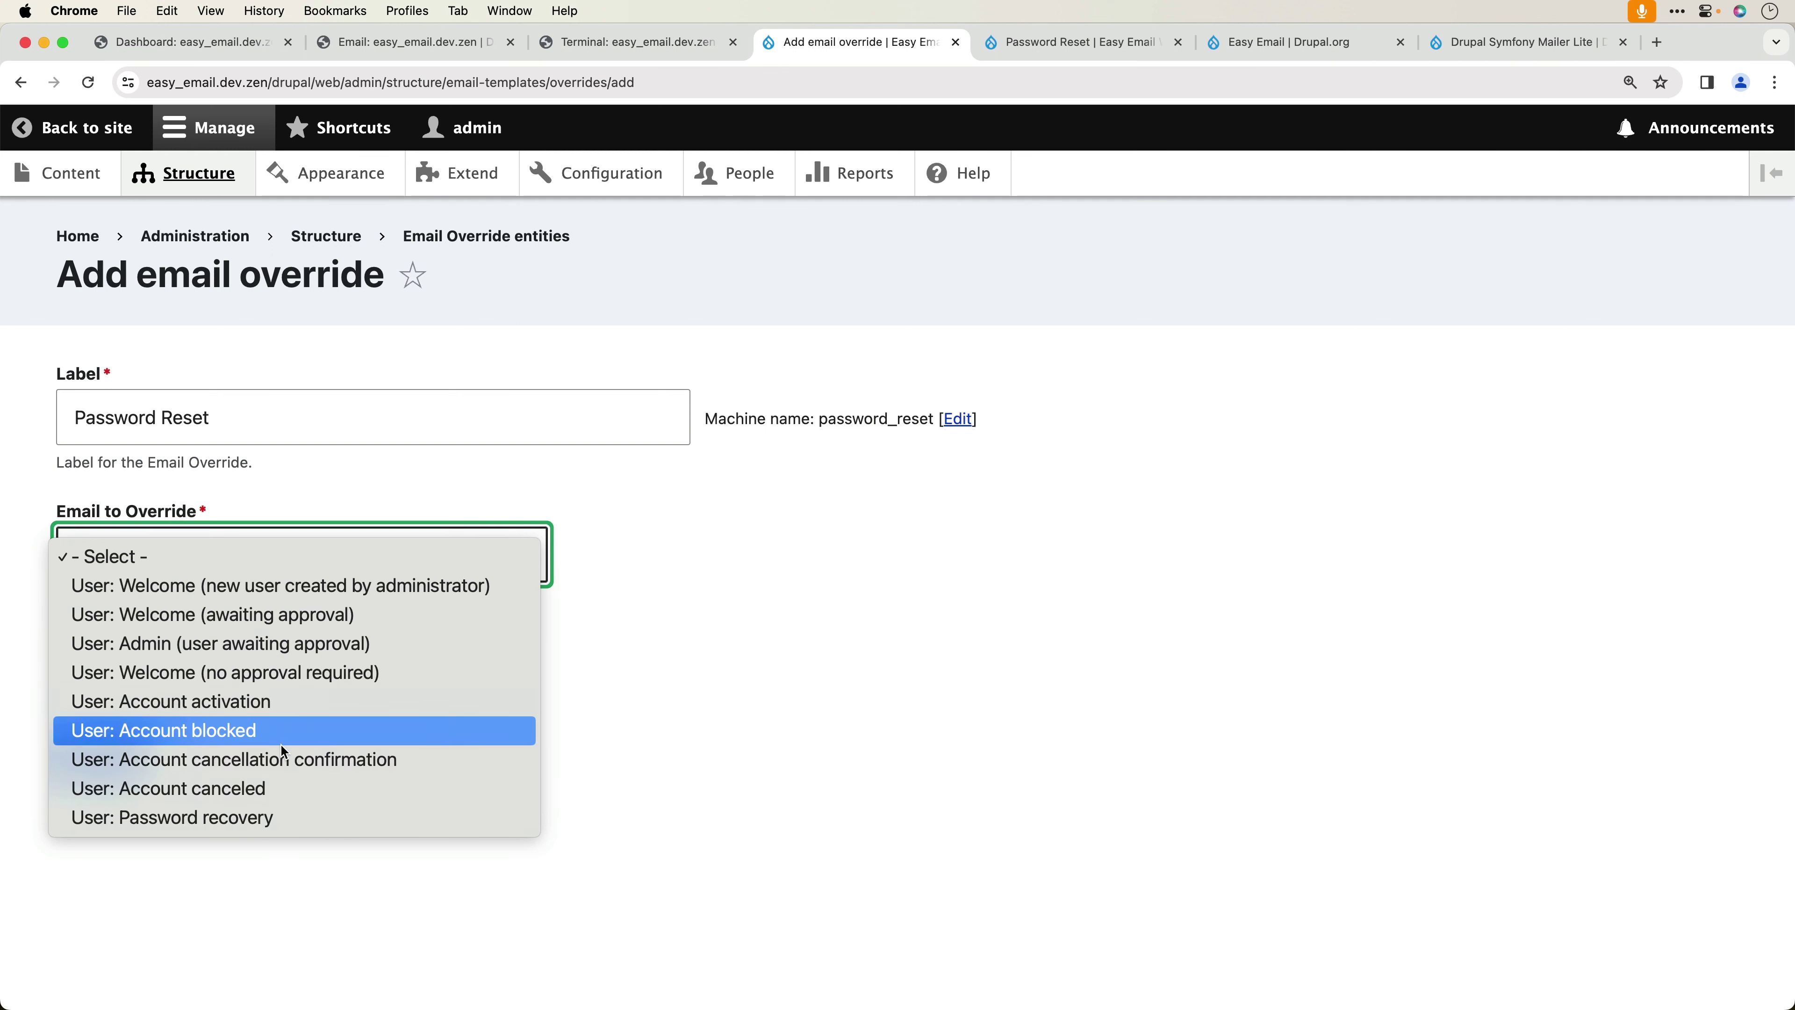
left_click(310, 821)
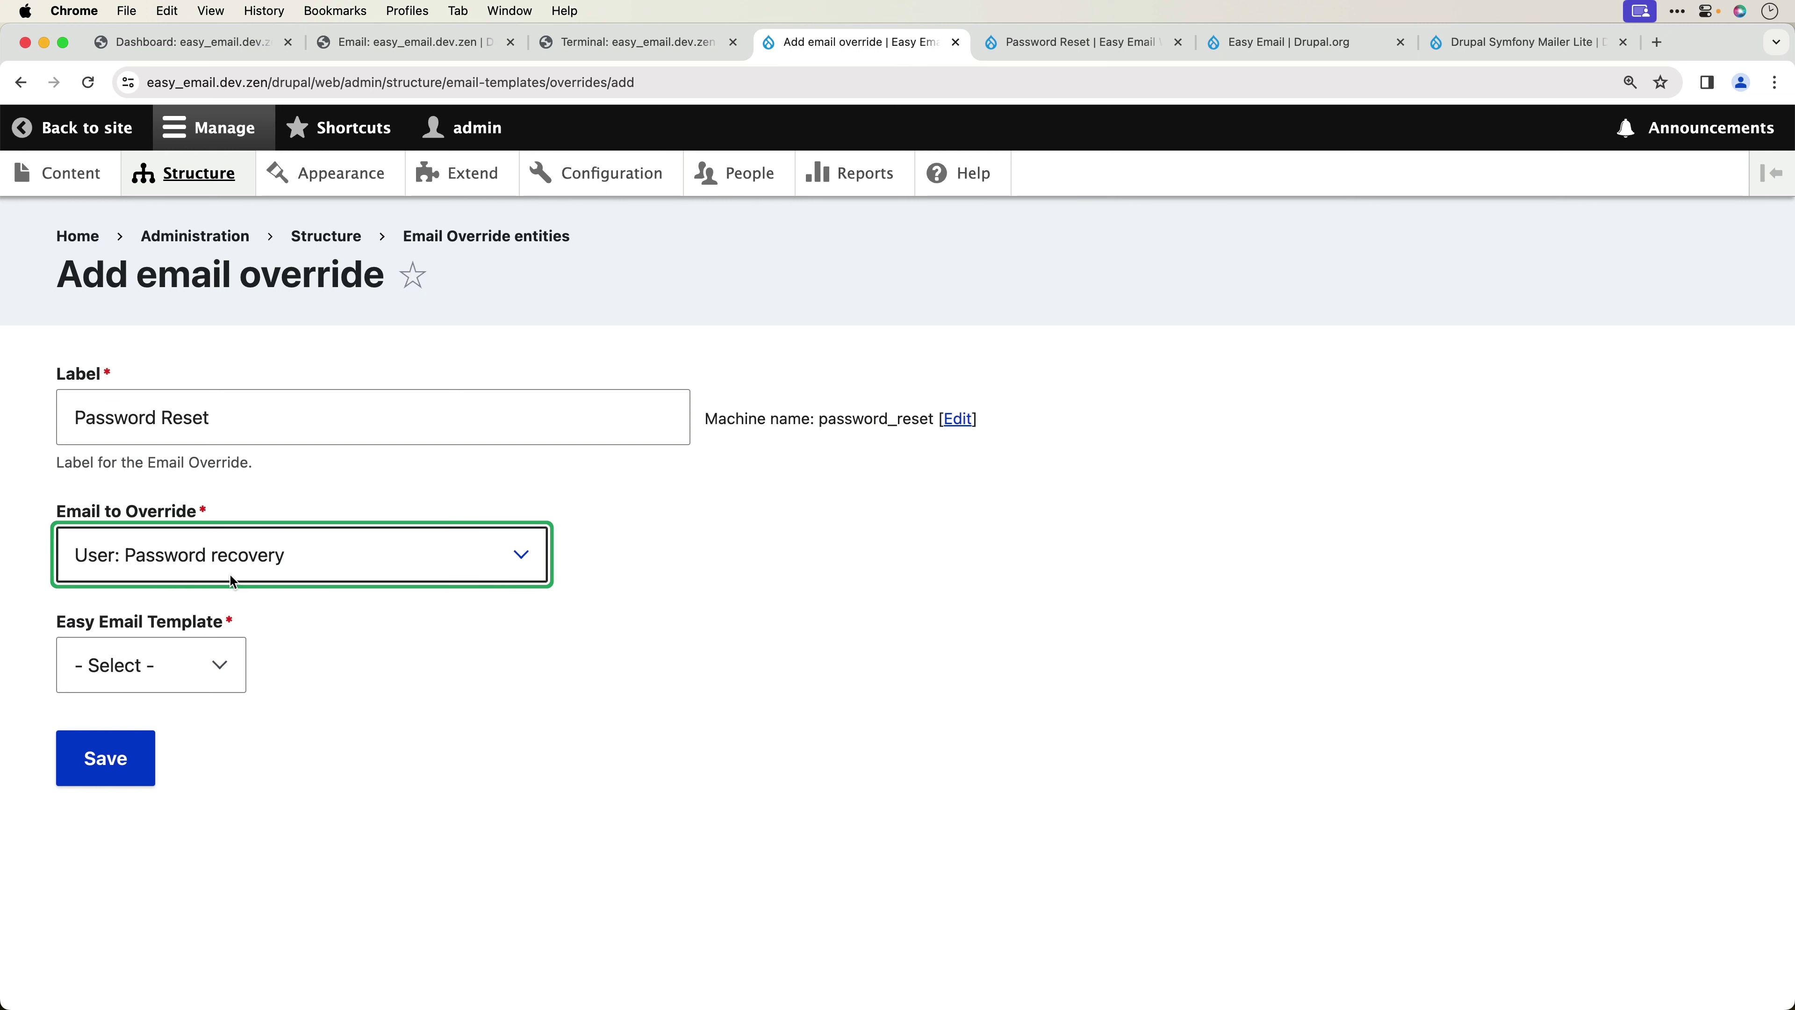
left_click(228, 663)
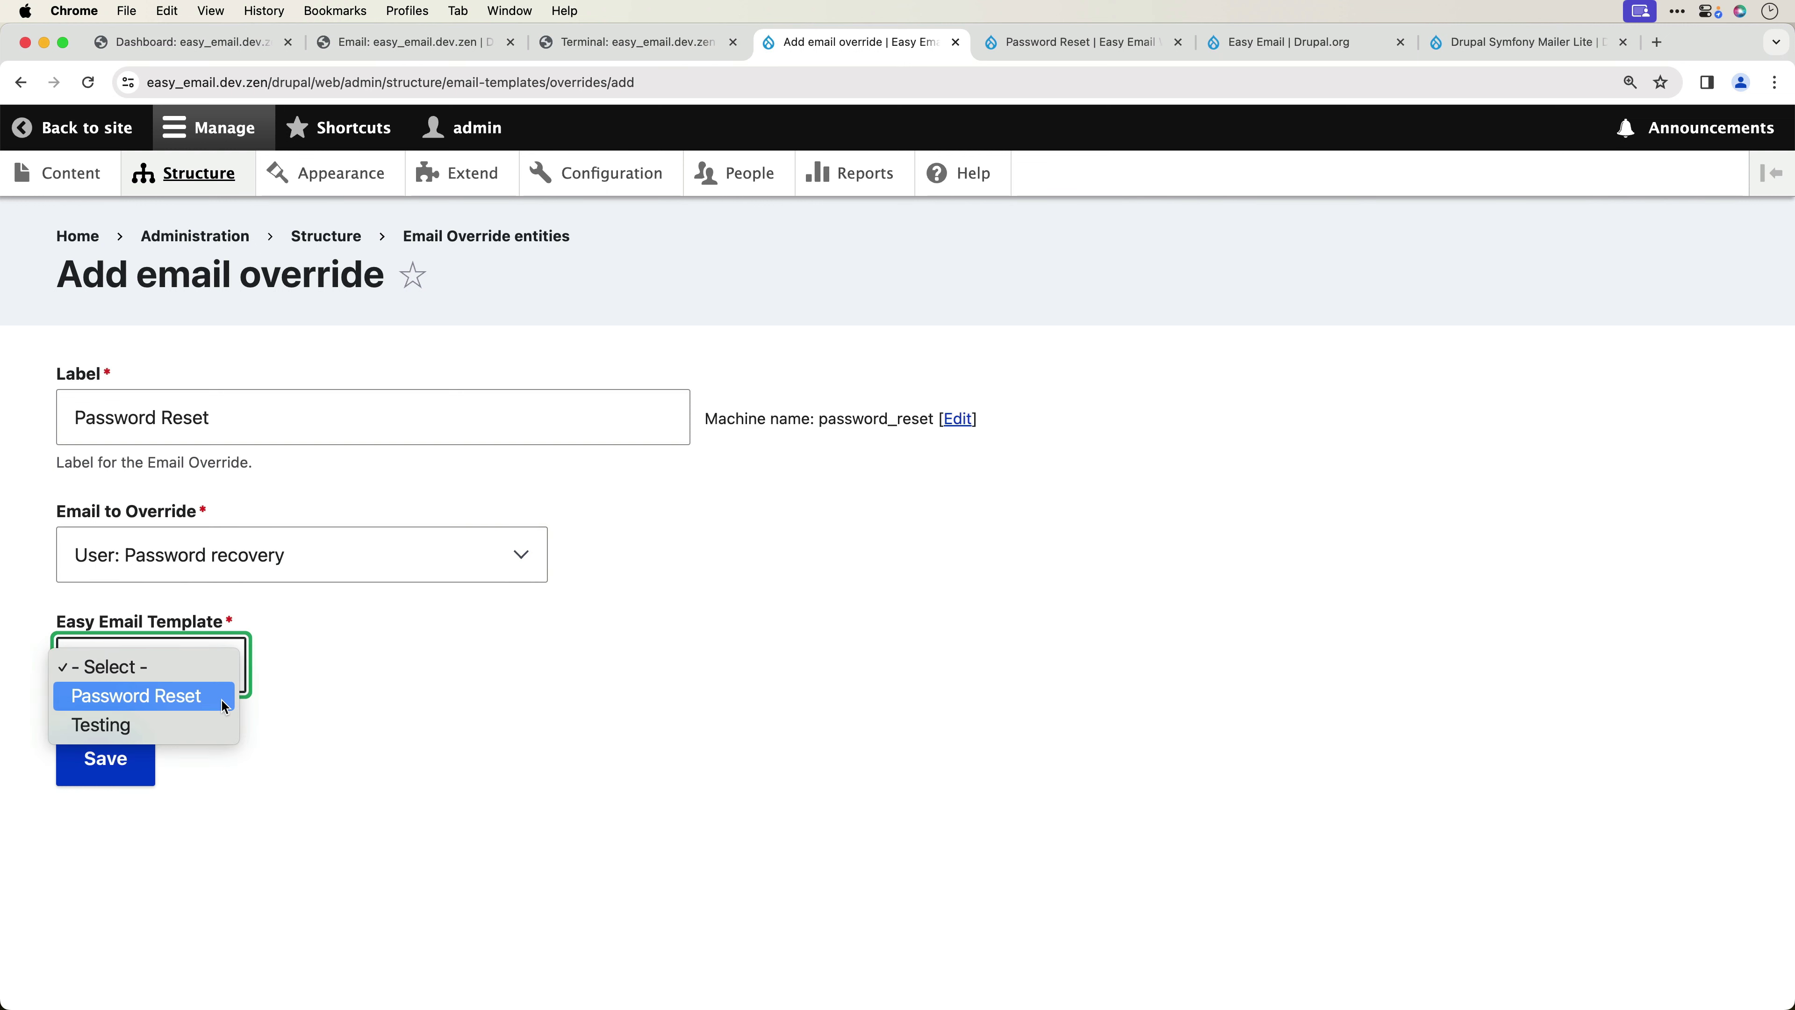
left_click(222, 698)
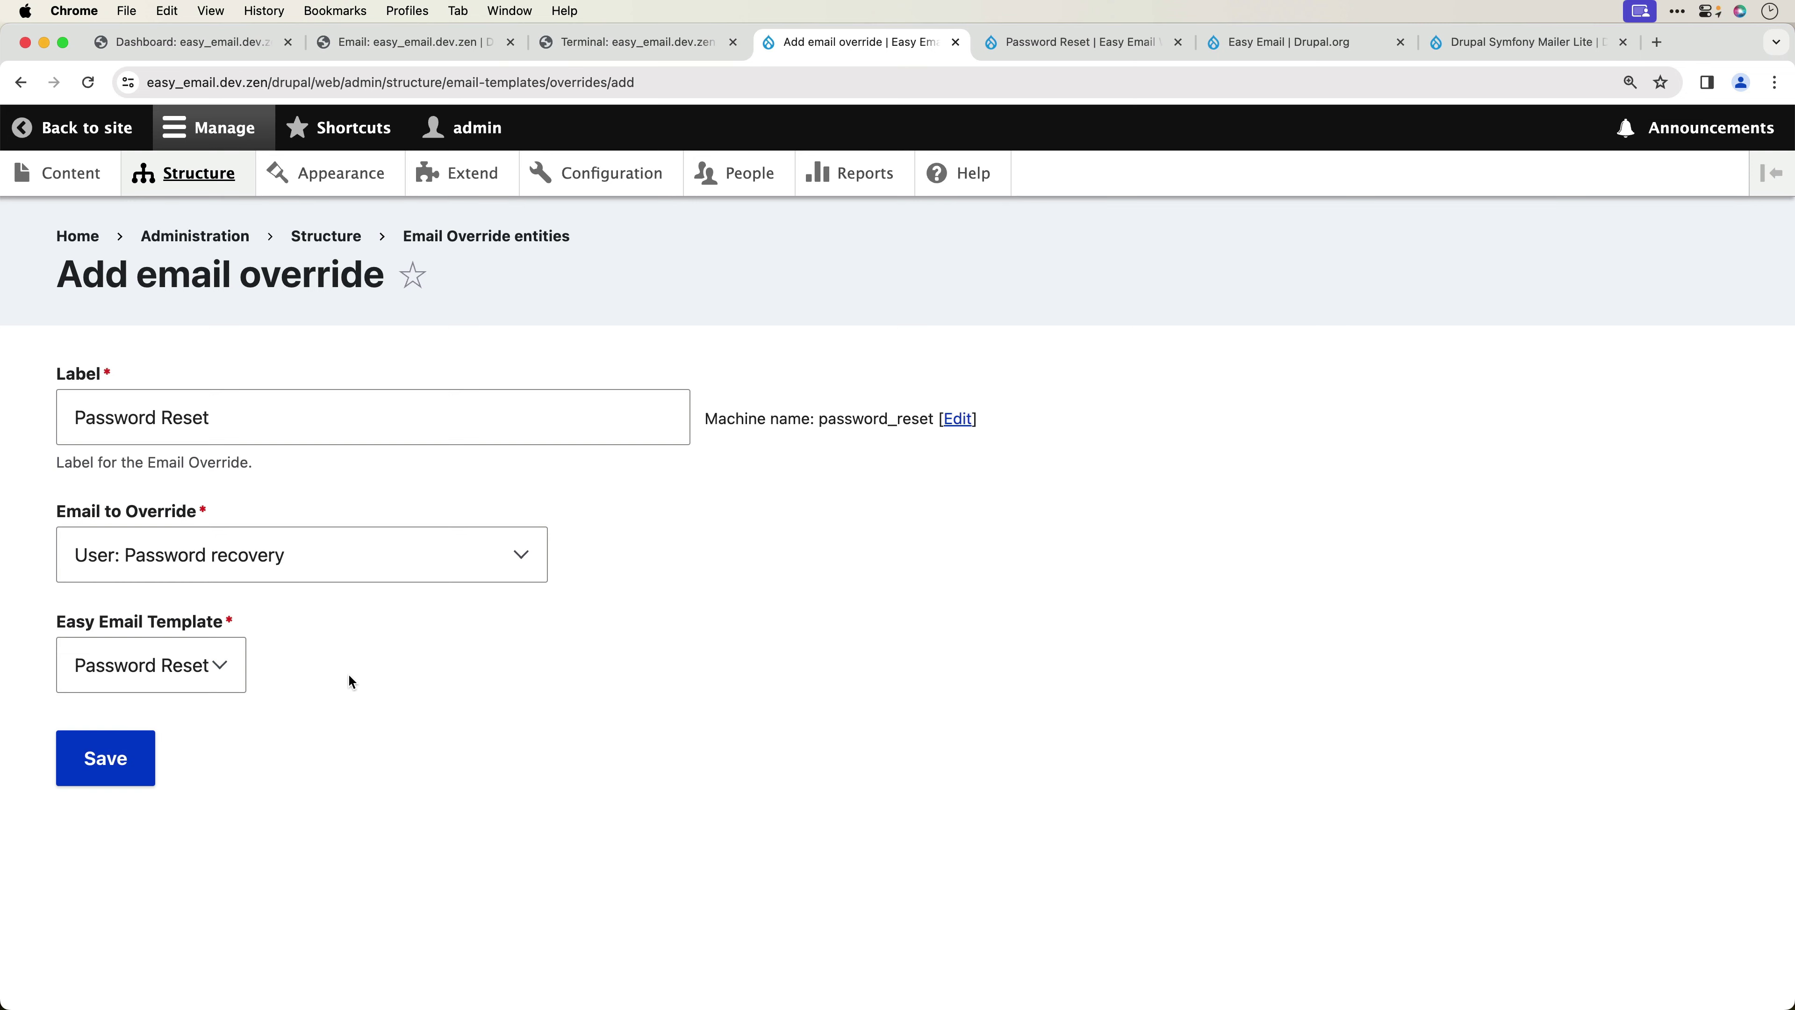
left_click(125, 761)
- Map the Password Reset override's Account parameter to Recipients and save the override
scroll(415, 785, "down", 5)
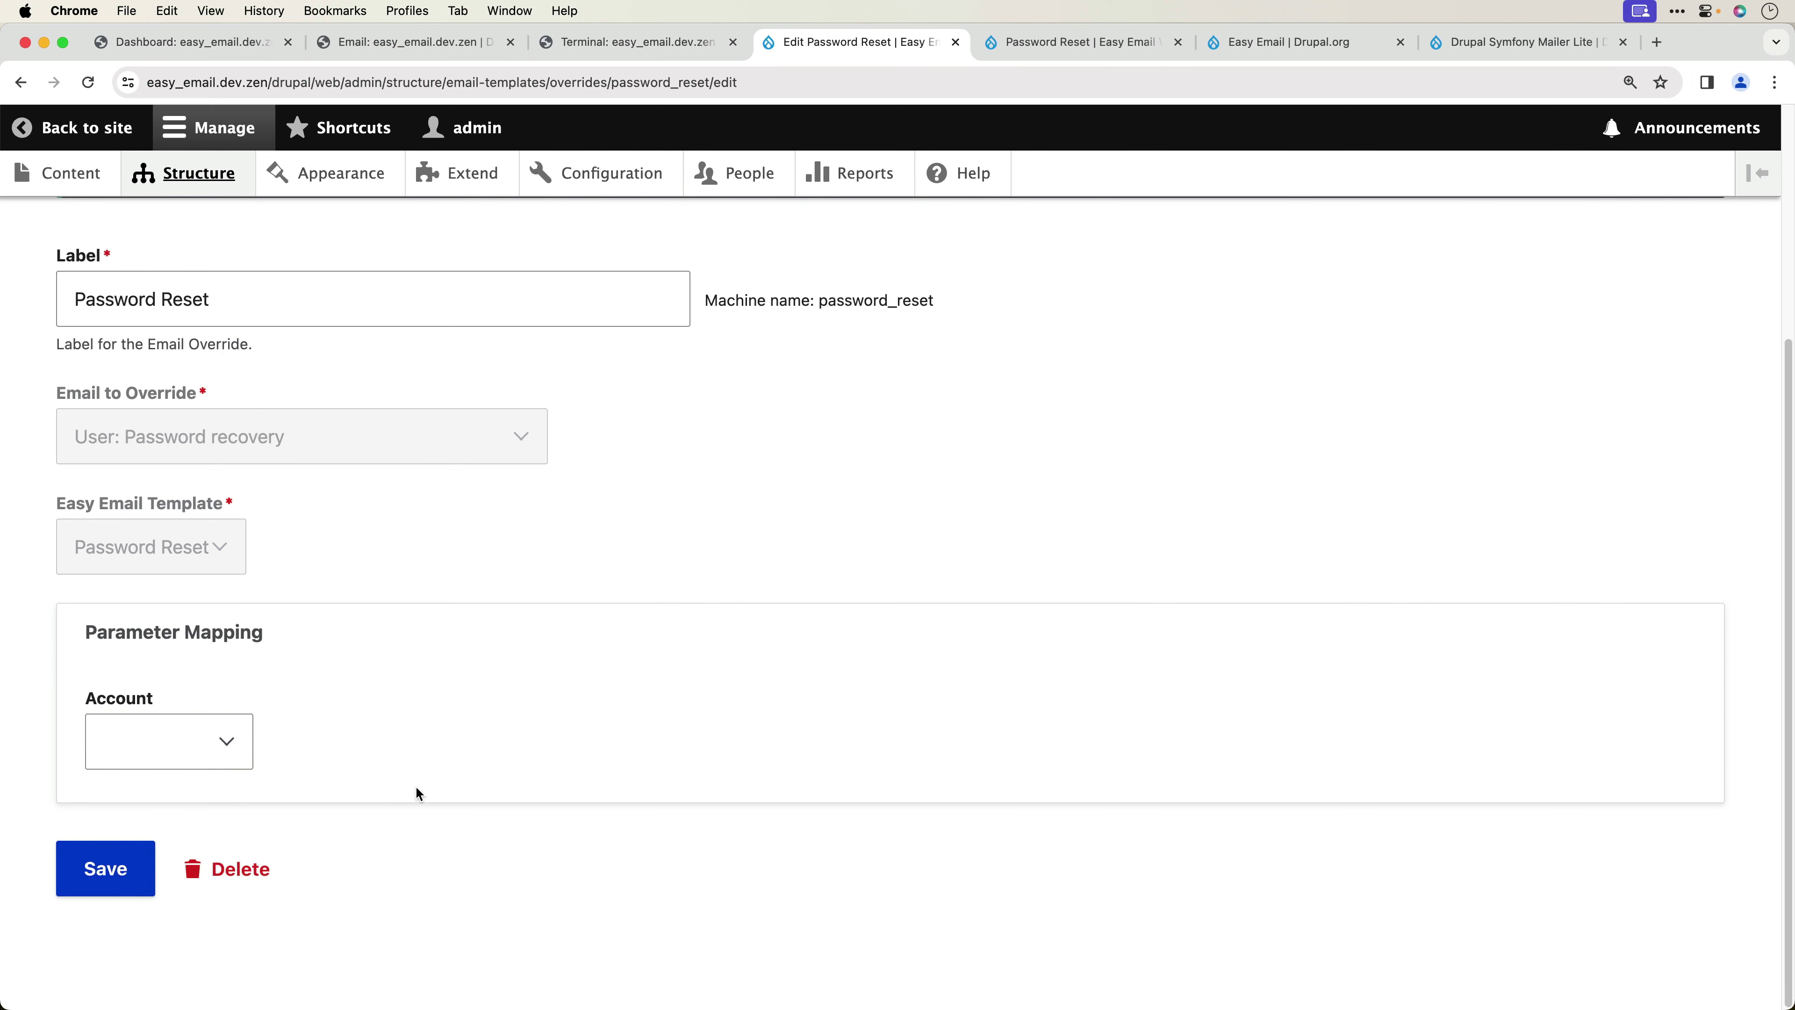
left_click(241, 745)
left_click(172, 669)
left_click(227, 740)
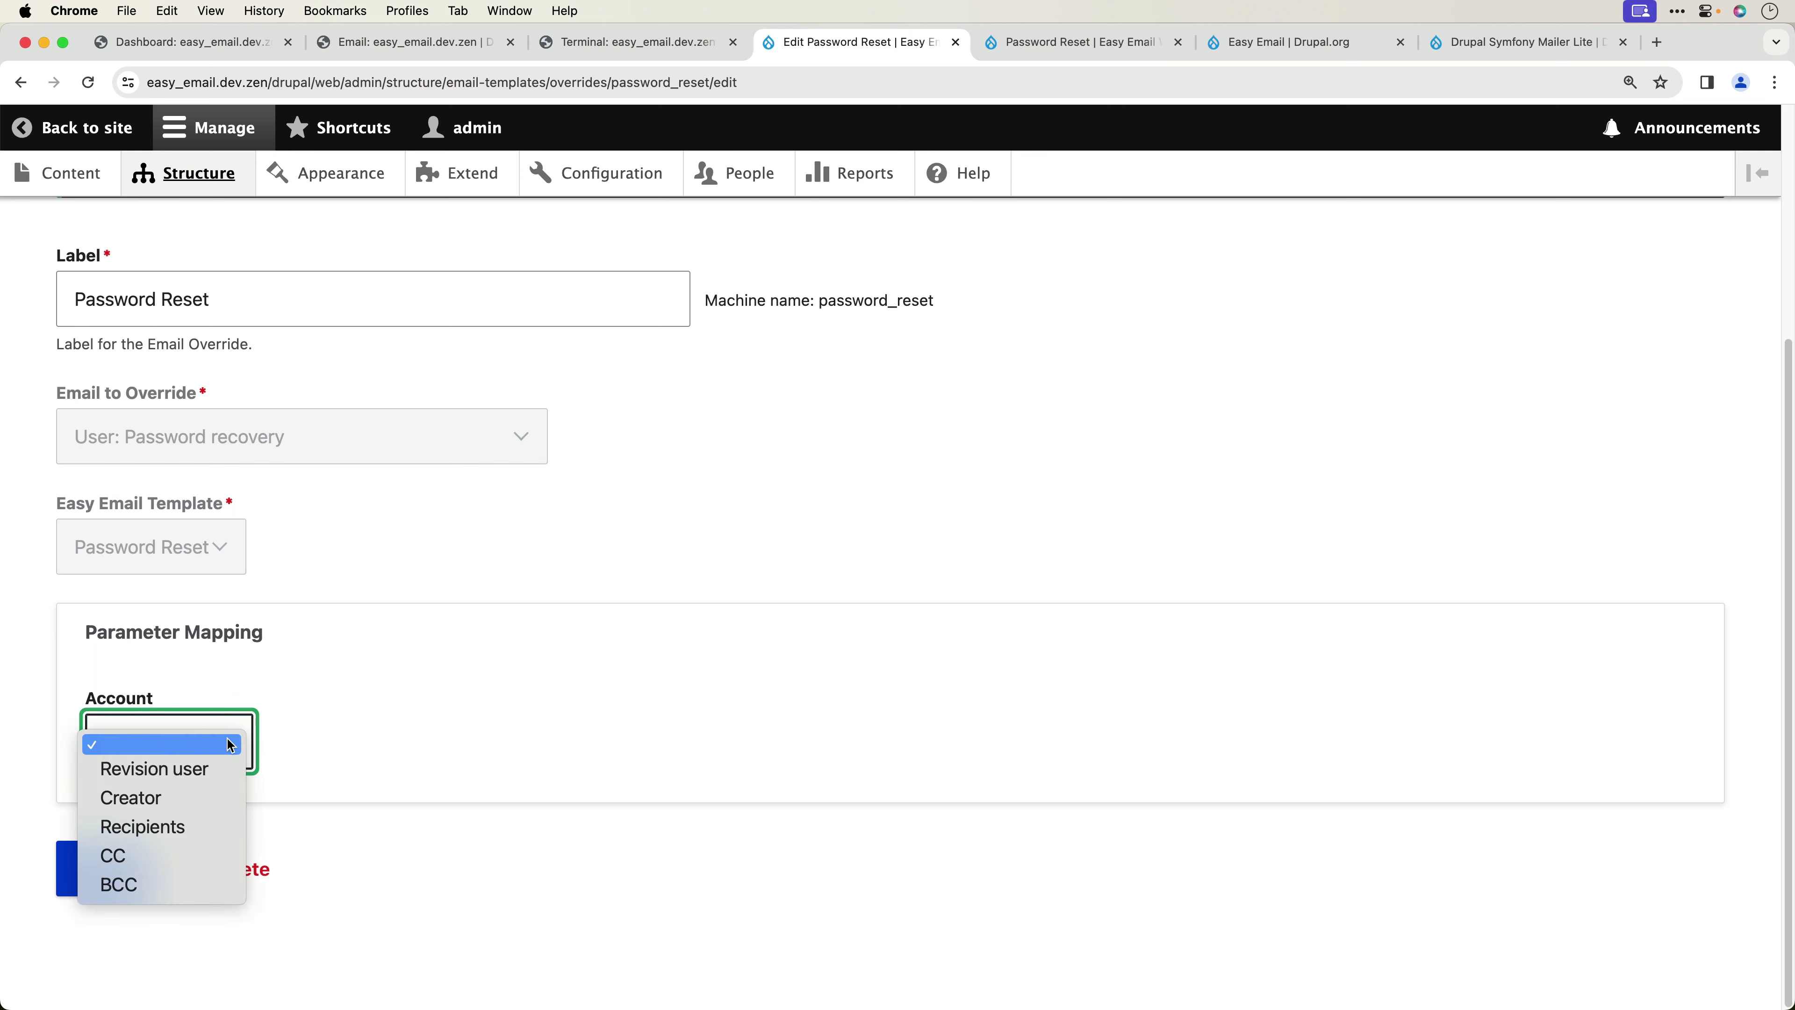
left_click(211, 825)
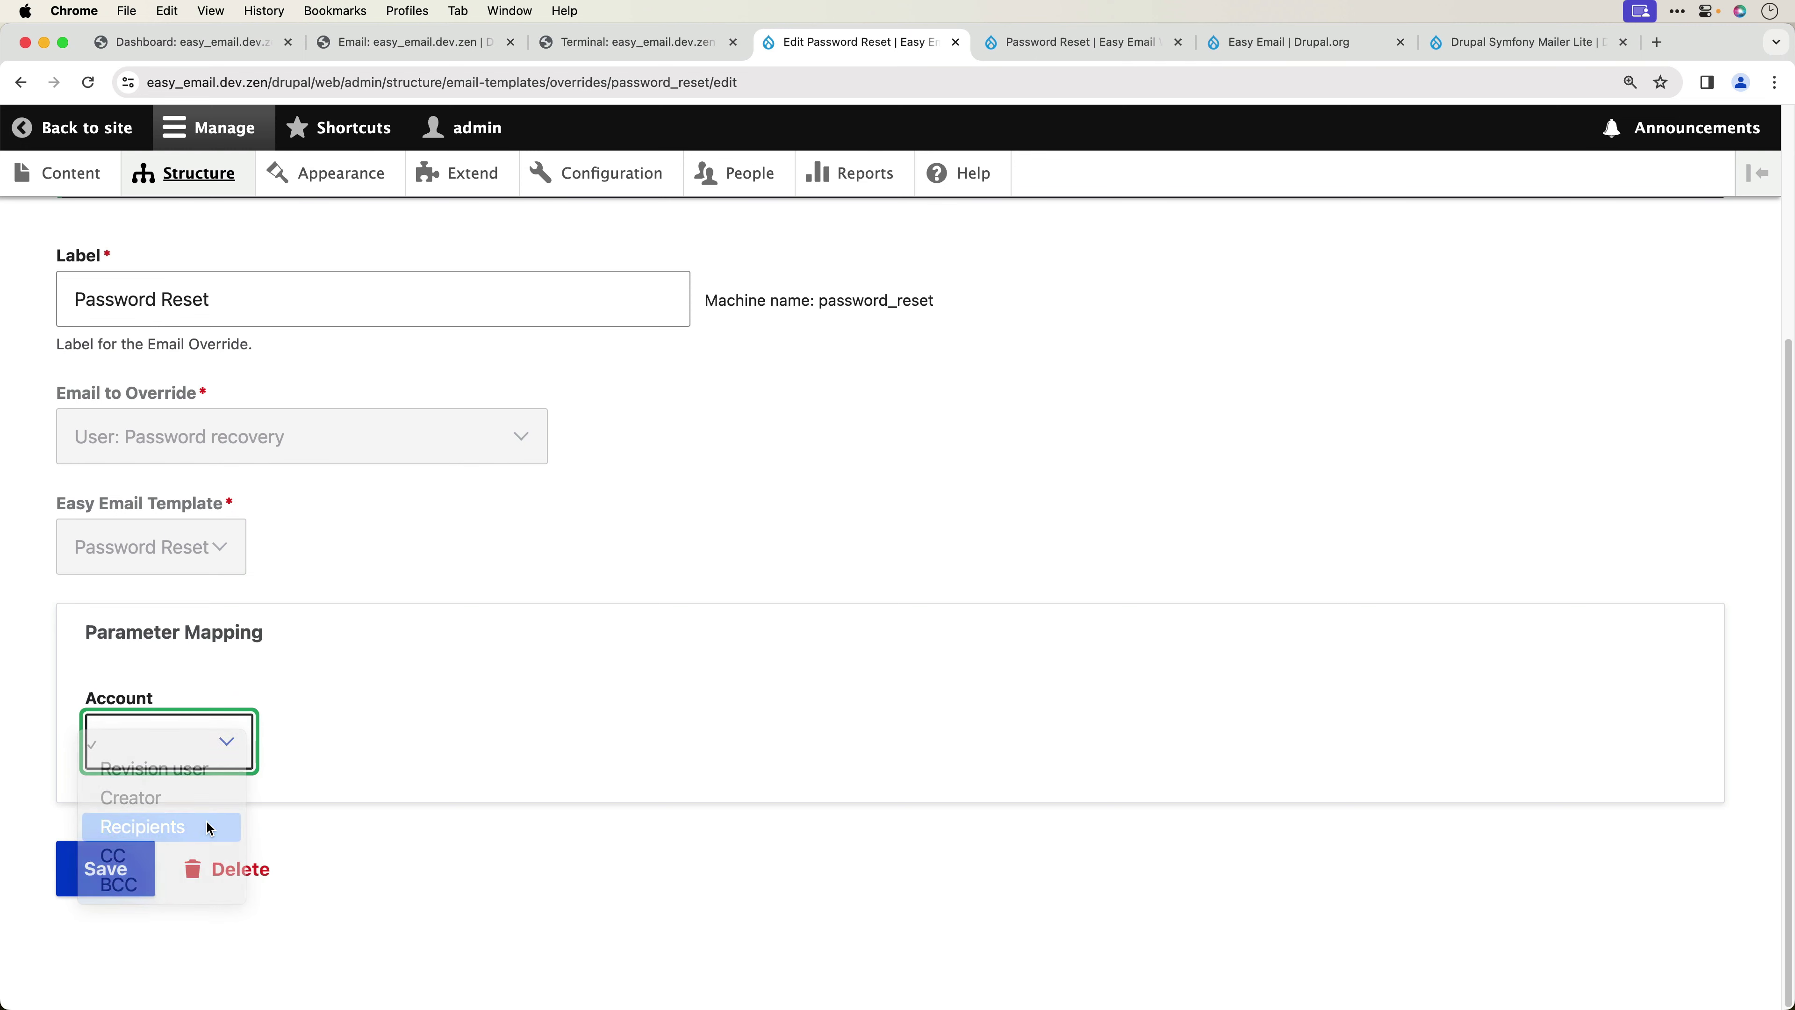
left_click(378, 770)
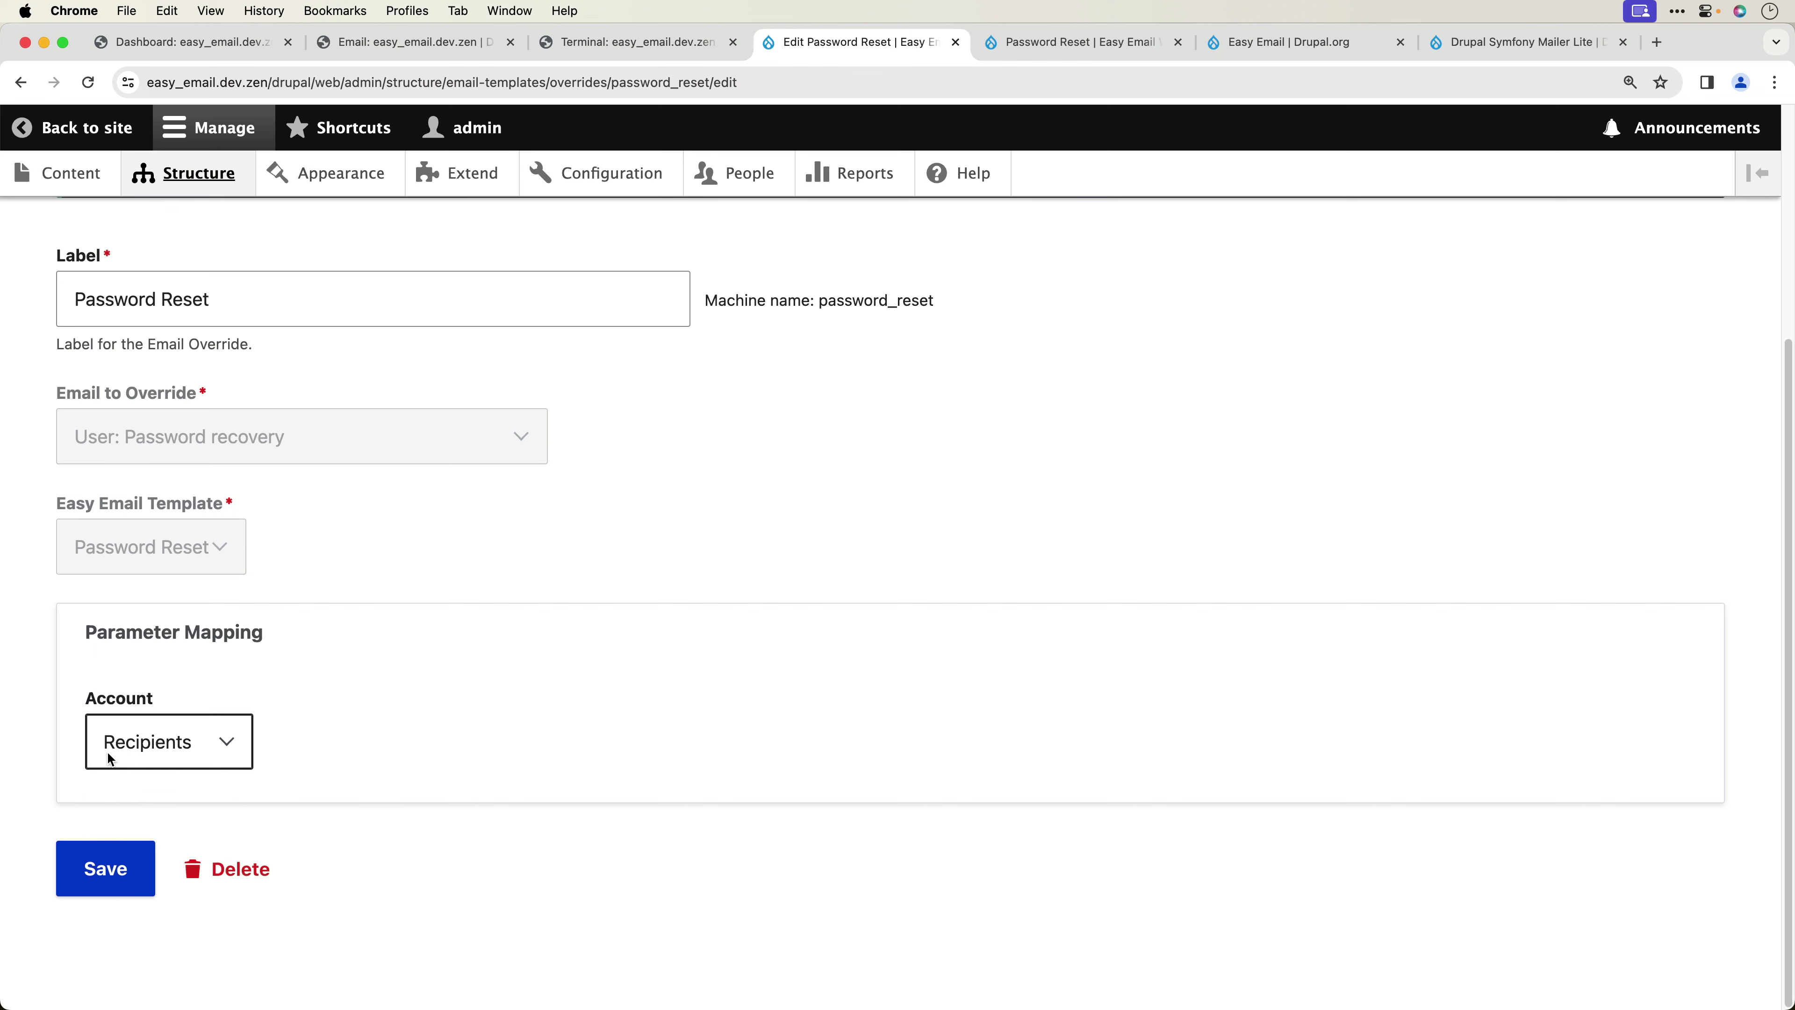
left_click(94, 854)
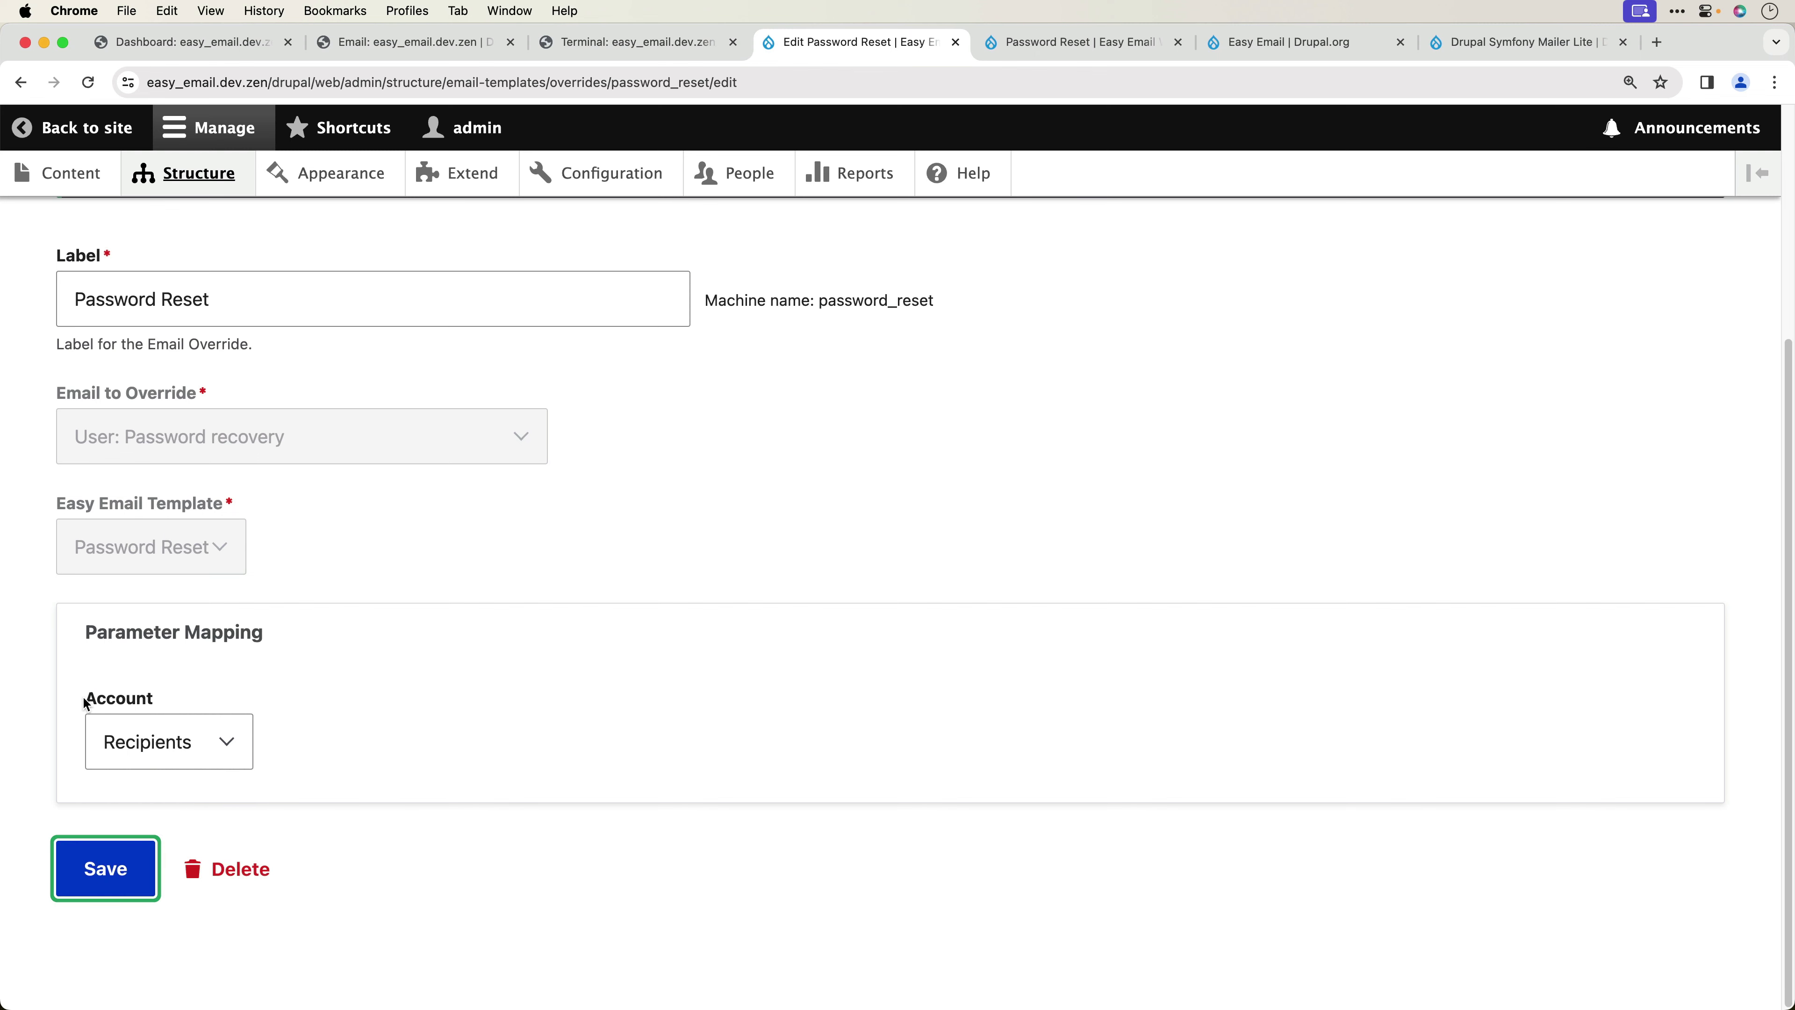
left_click(113, 869)
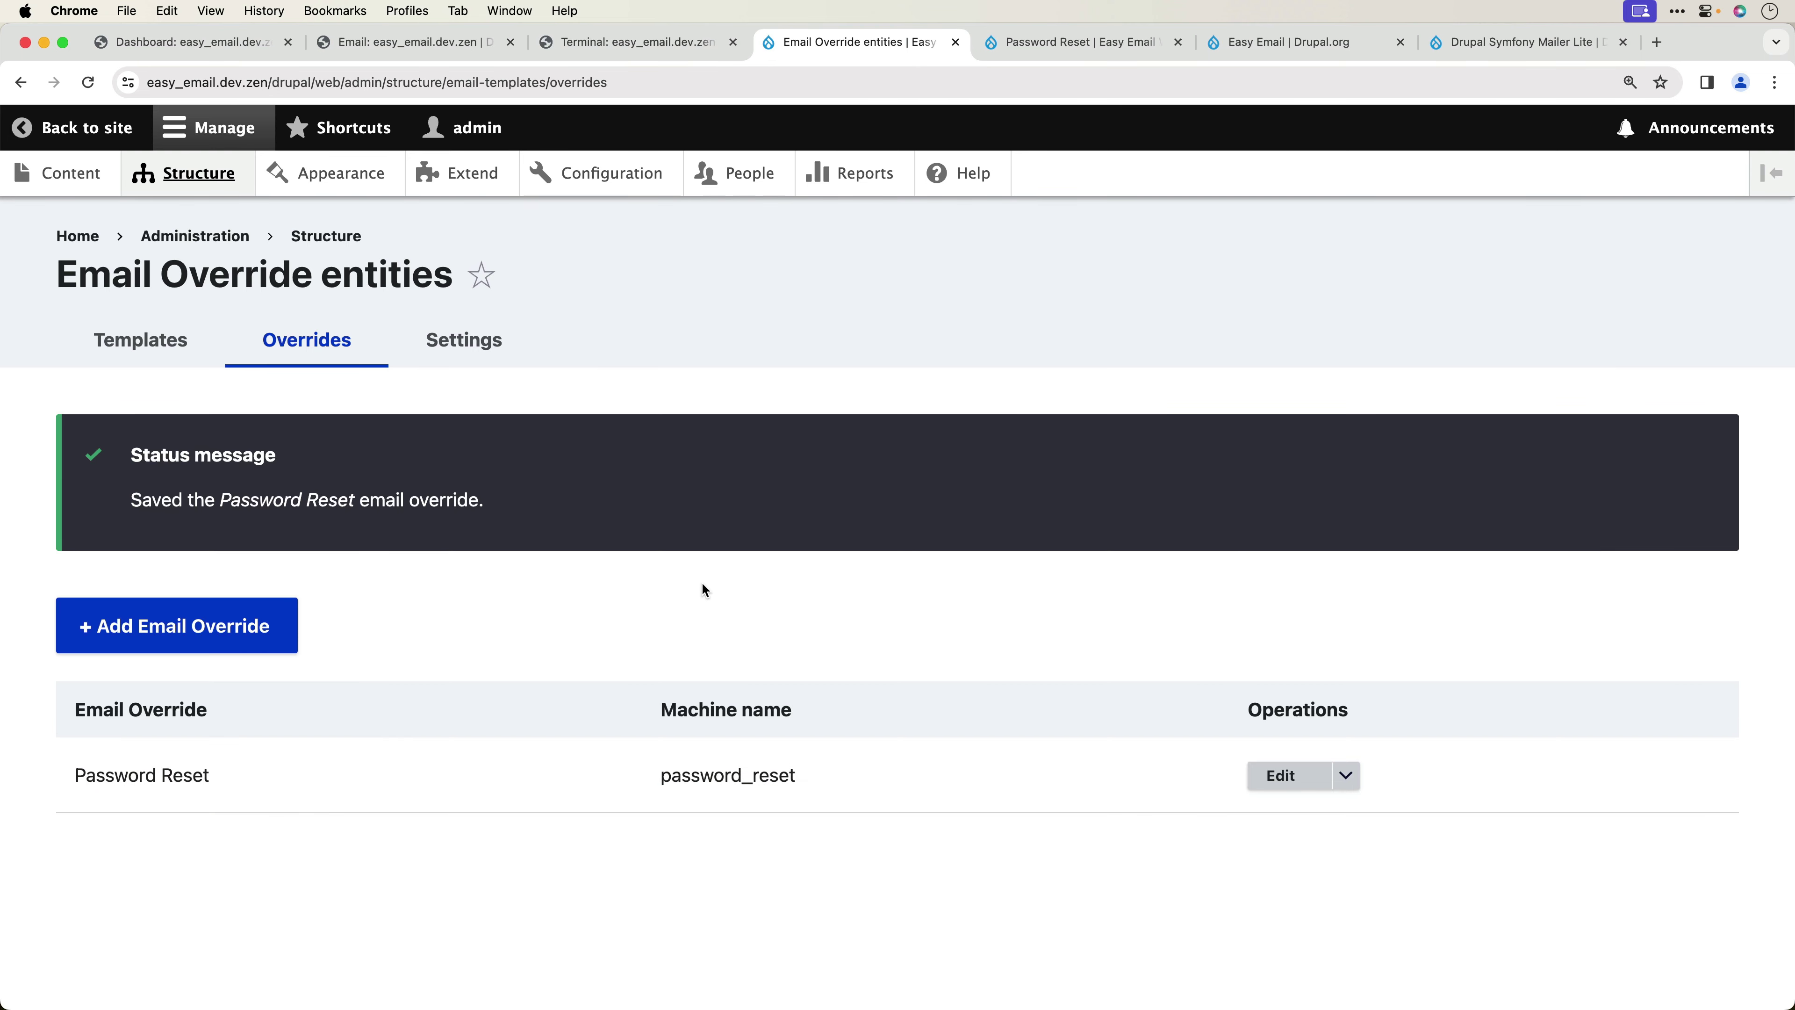
- Switch to the incognito window and submit a password reset request for the test user's username
key("ctrl+Right")
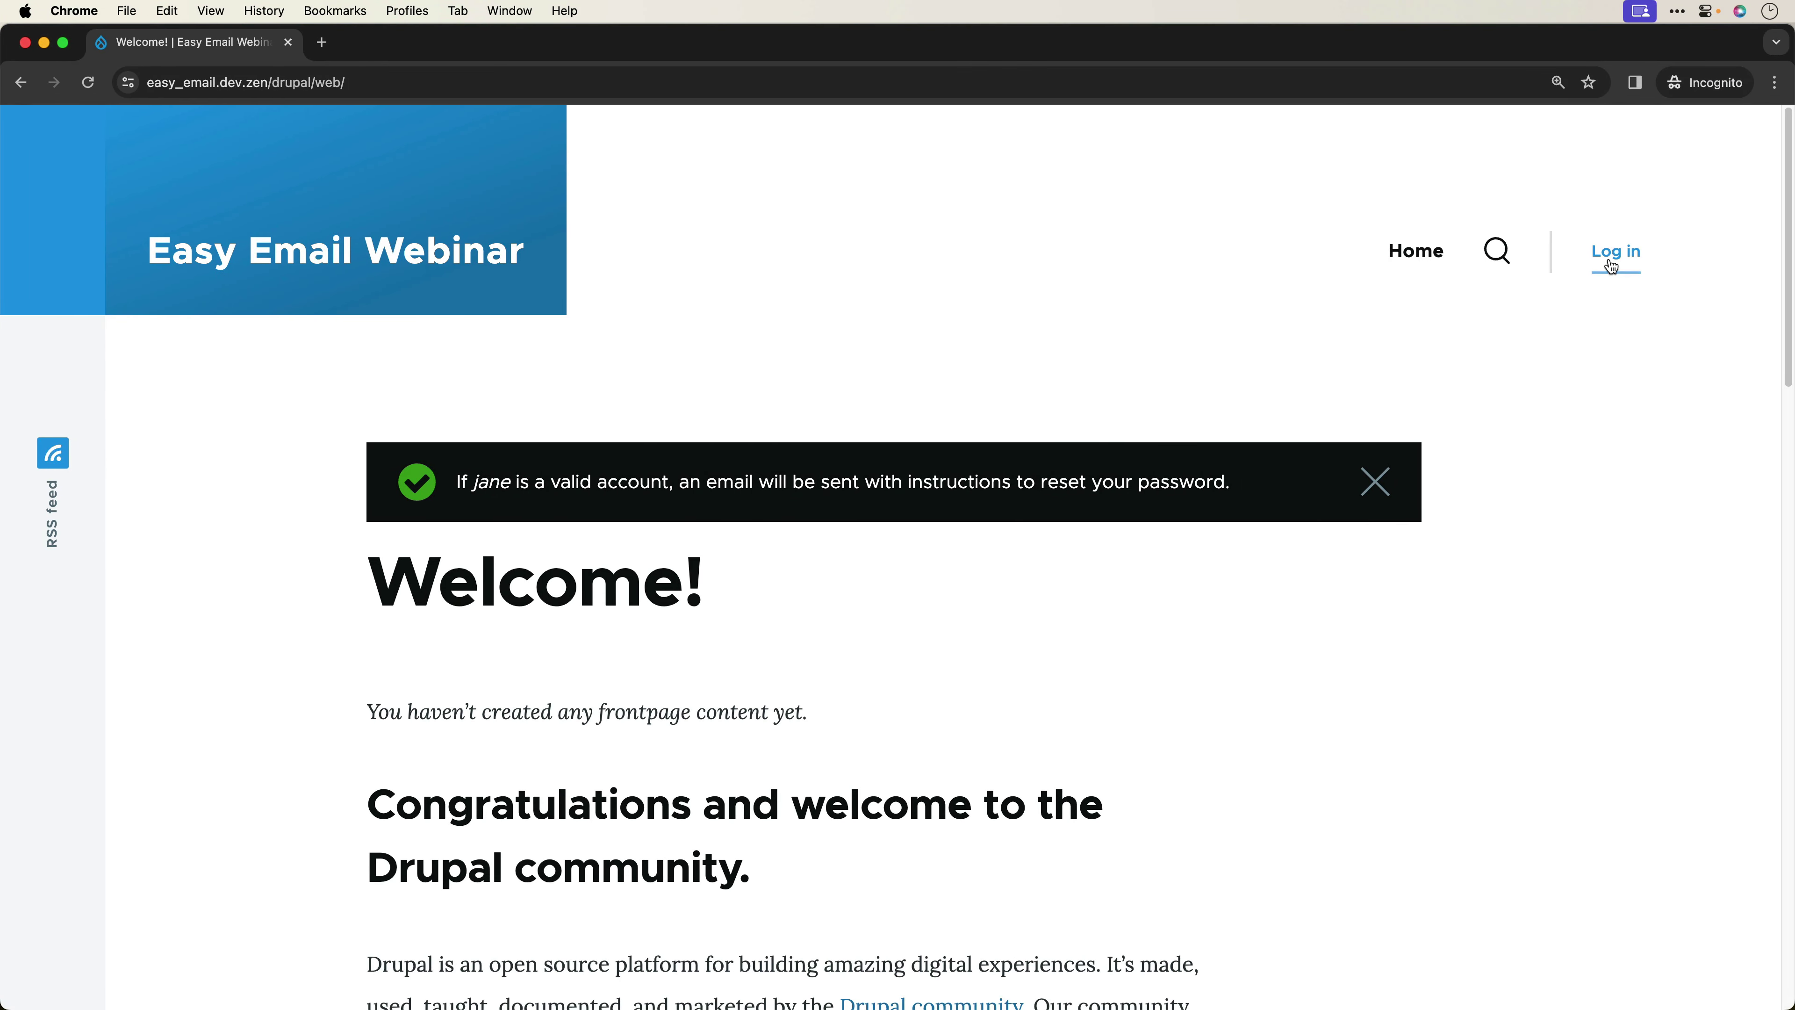
left_click(1612, 266)
left_click(861, 475)
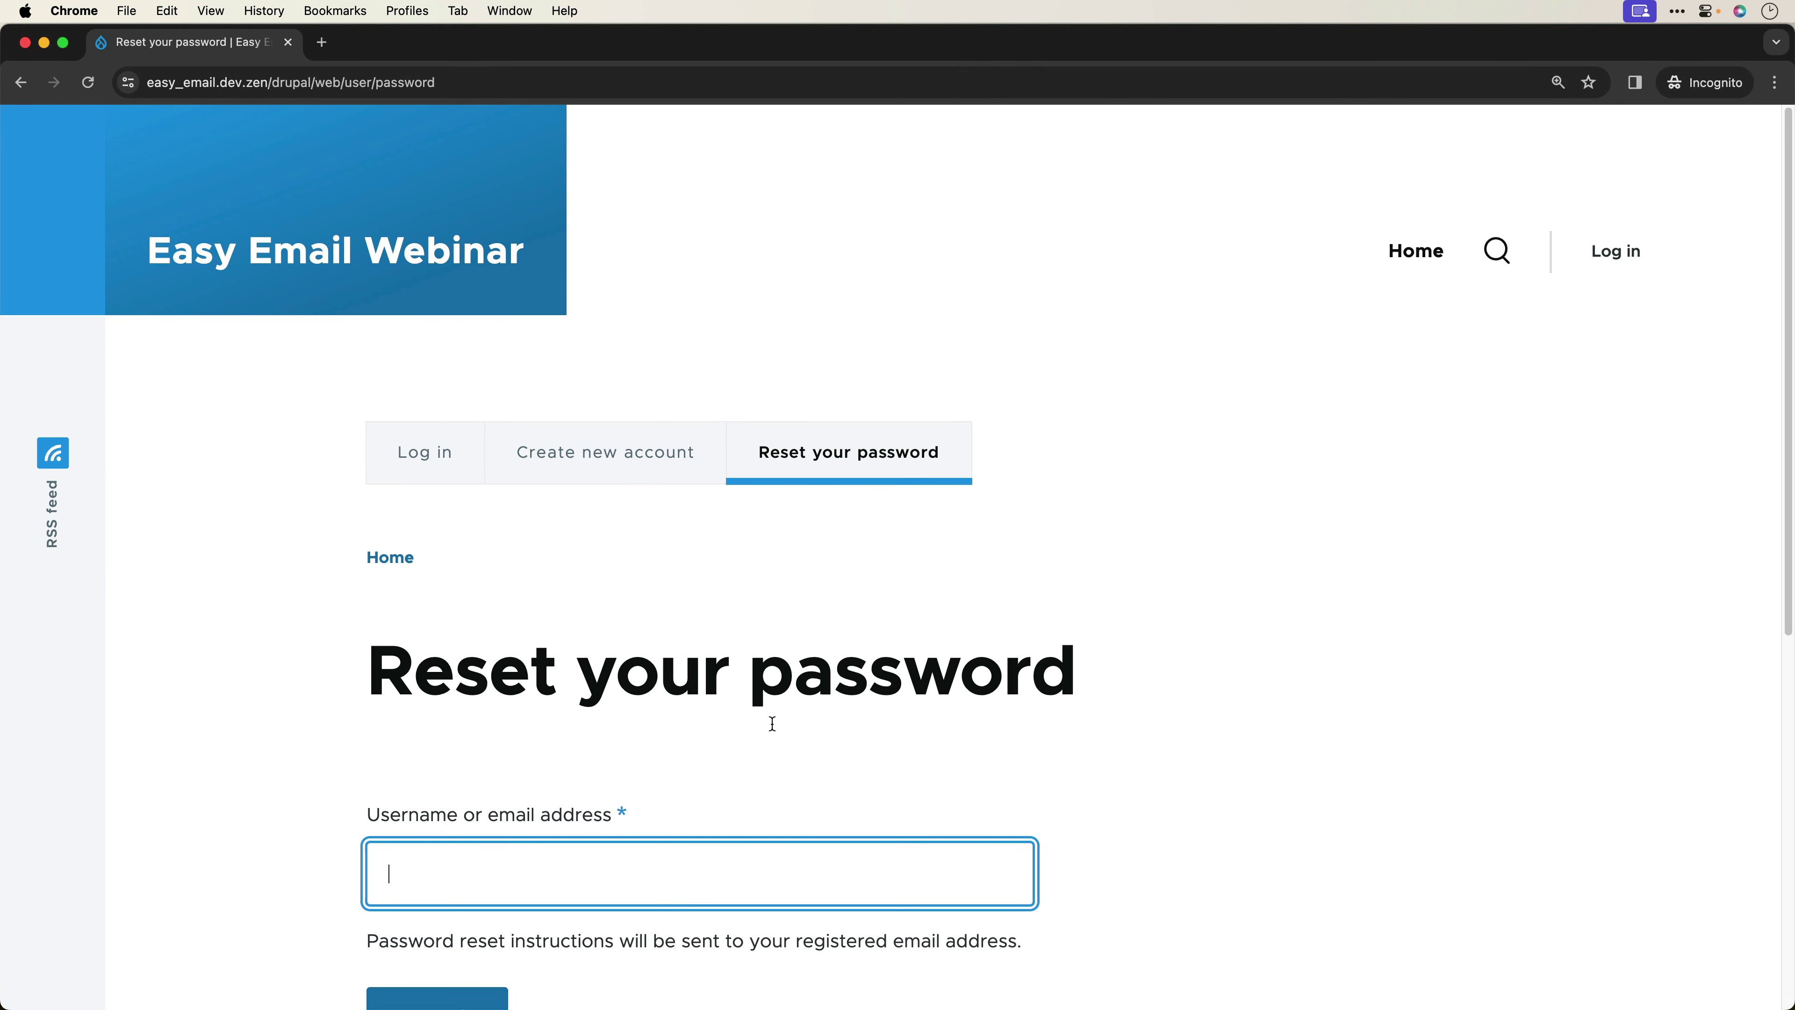
left_click(703, 857)
type("jane")
left_click(789, 741)
scroll(795, 747, "down", 5)
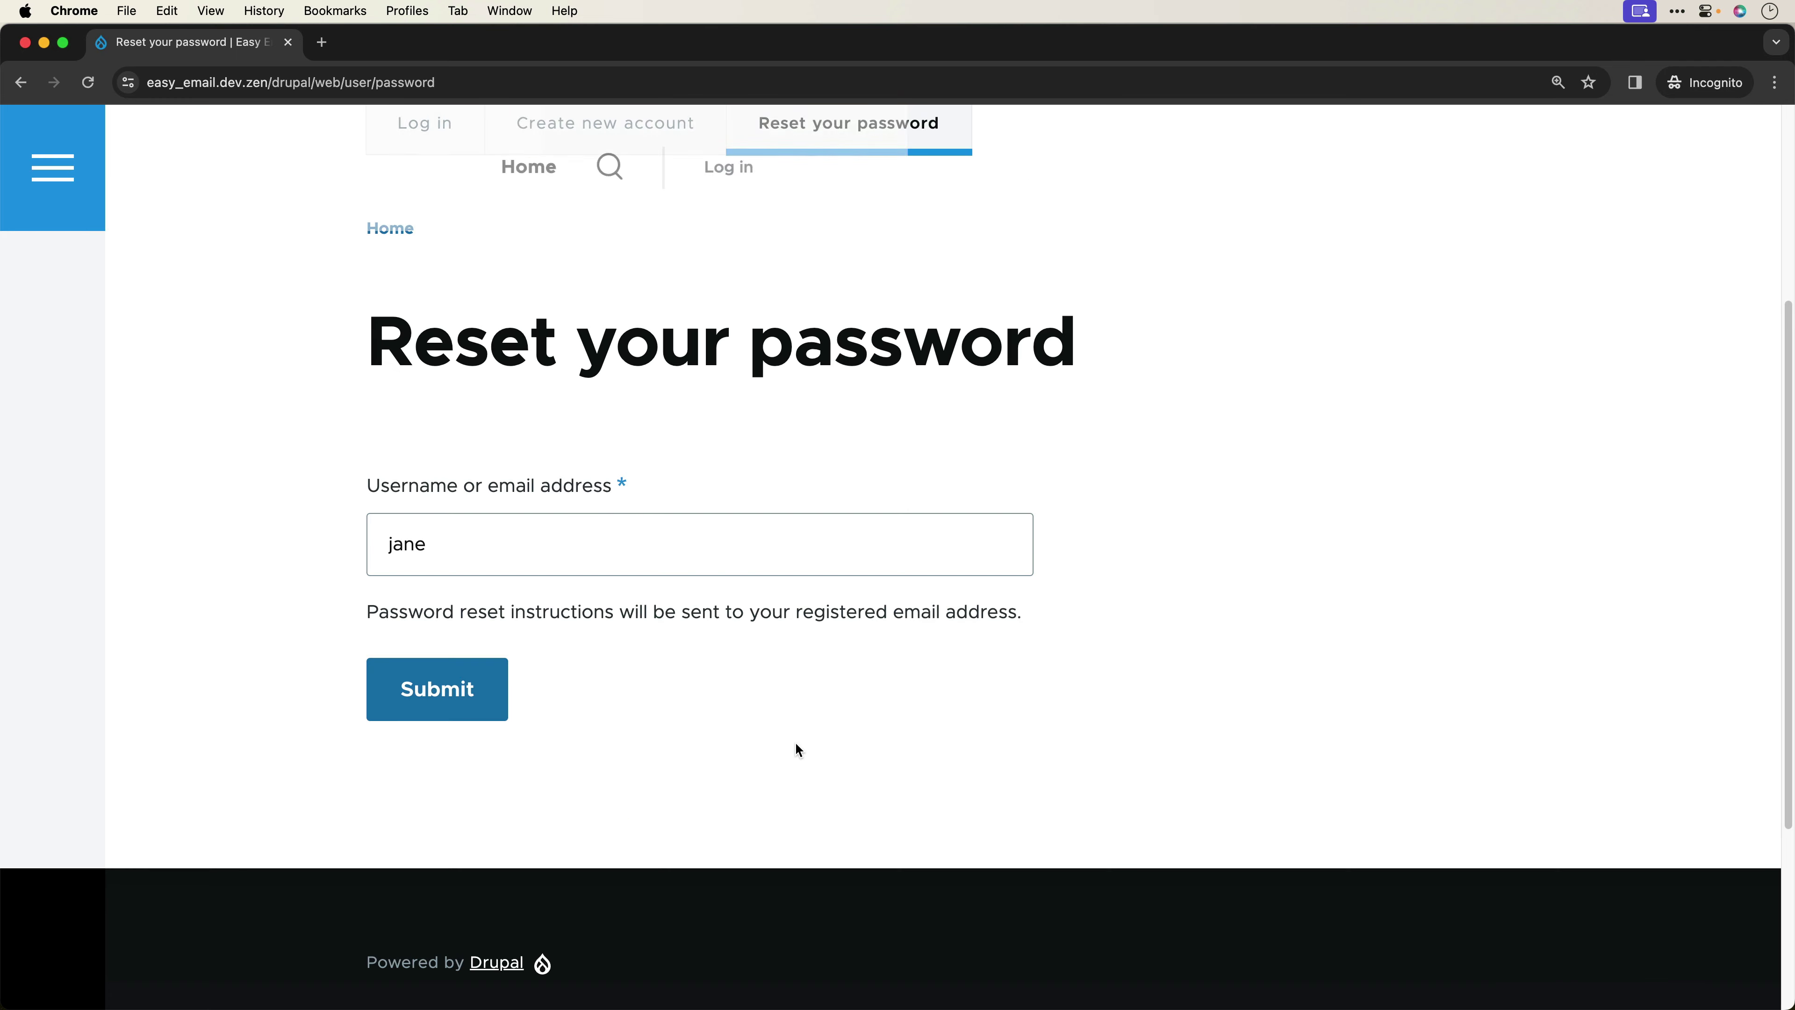
left_click(451, 705)
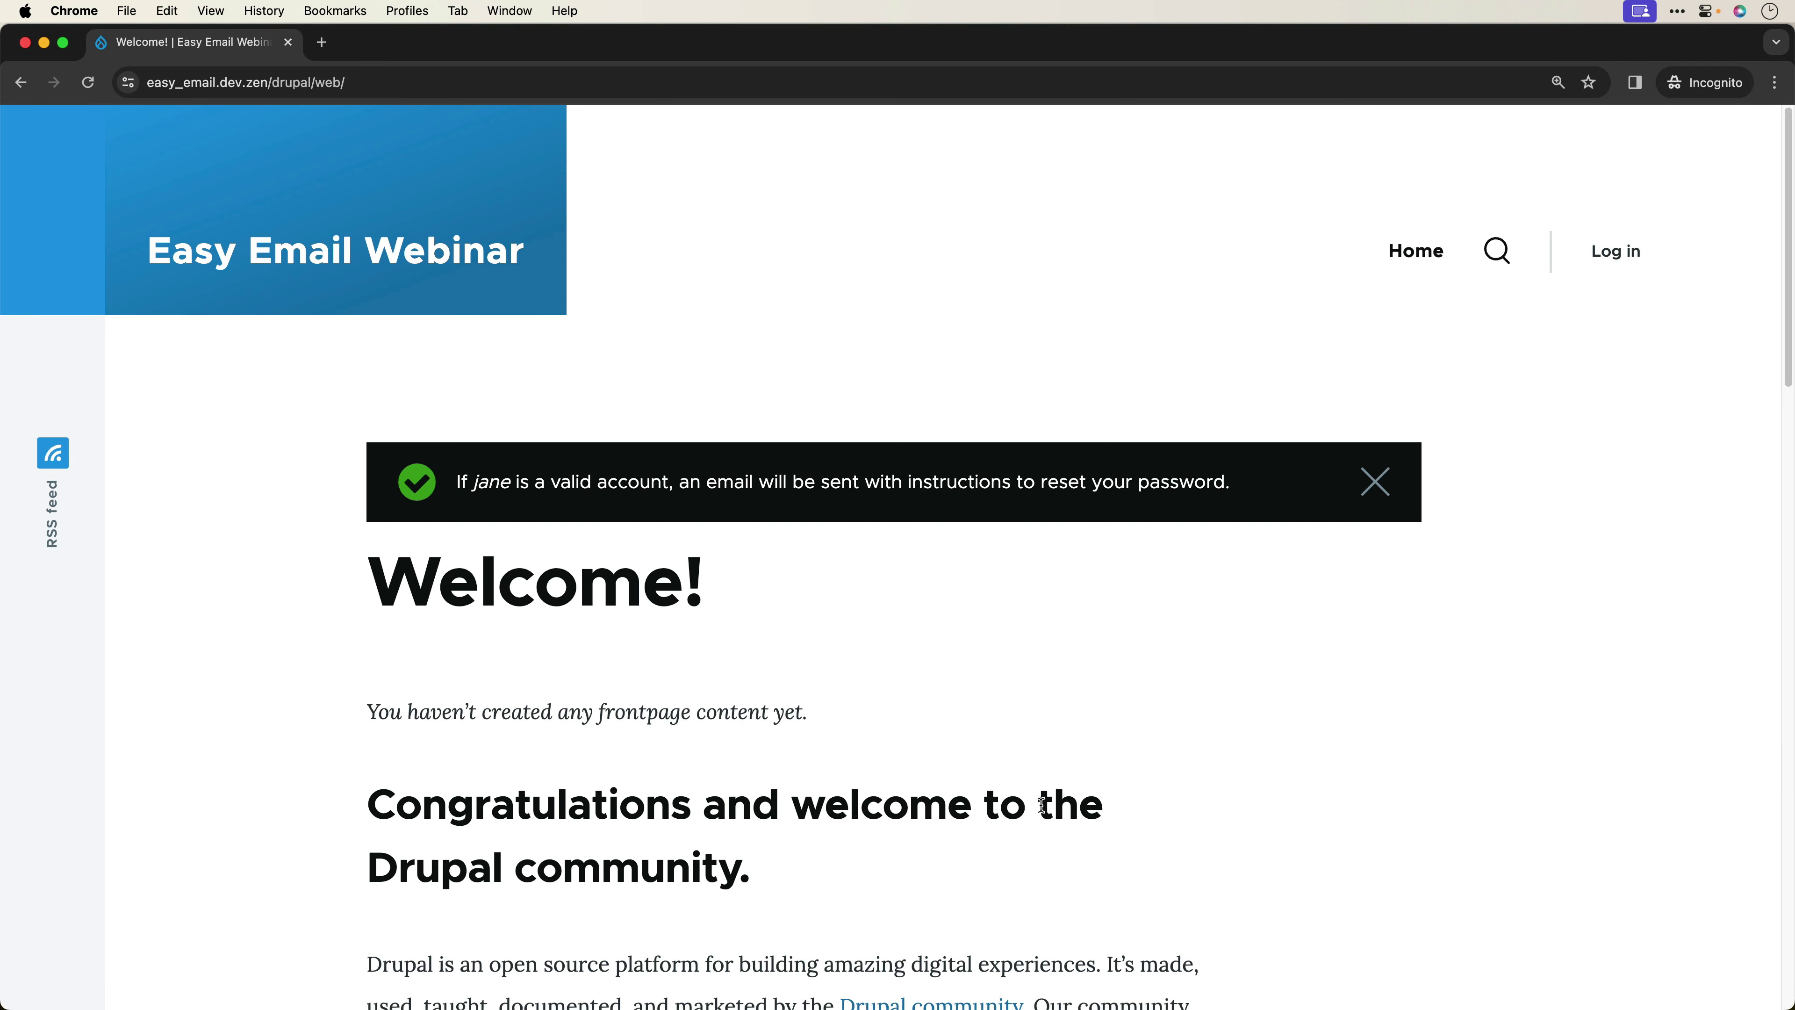
- Open the newest "Let's get you back into your account" email in Mailpit and review its header, image and reset link
key("ctrl+Left")
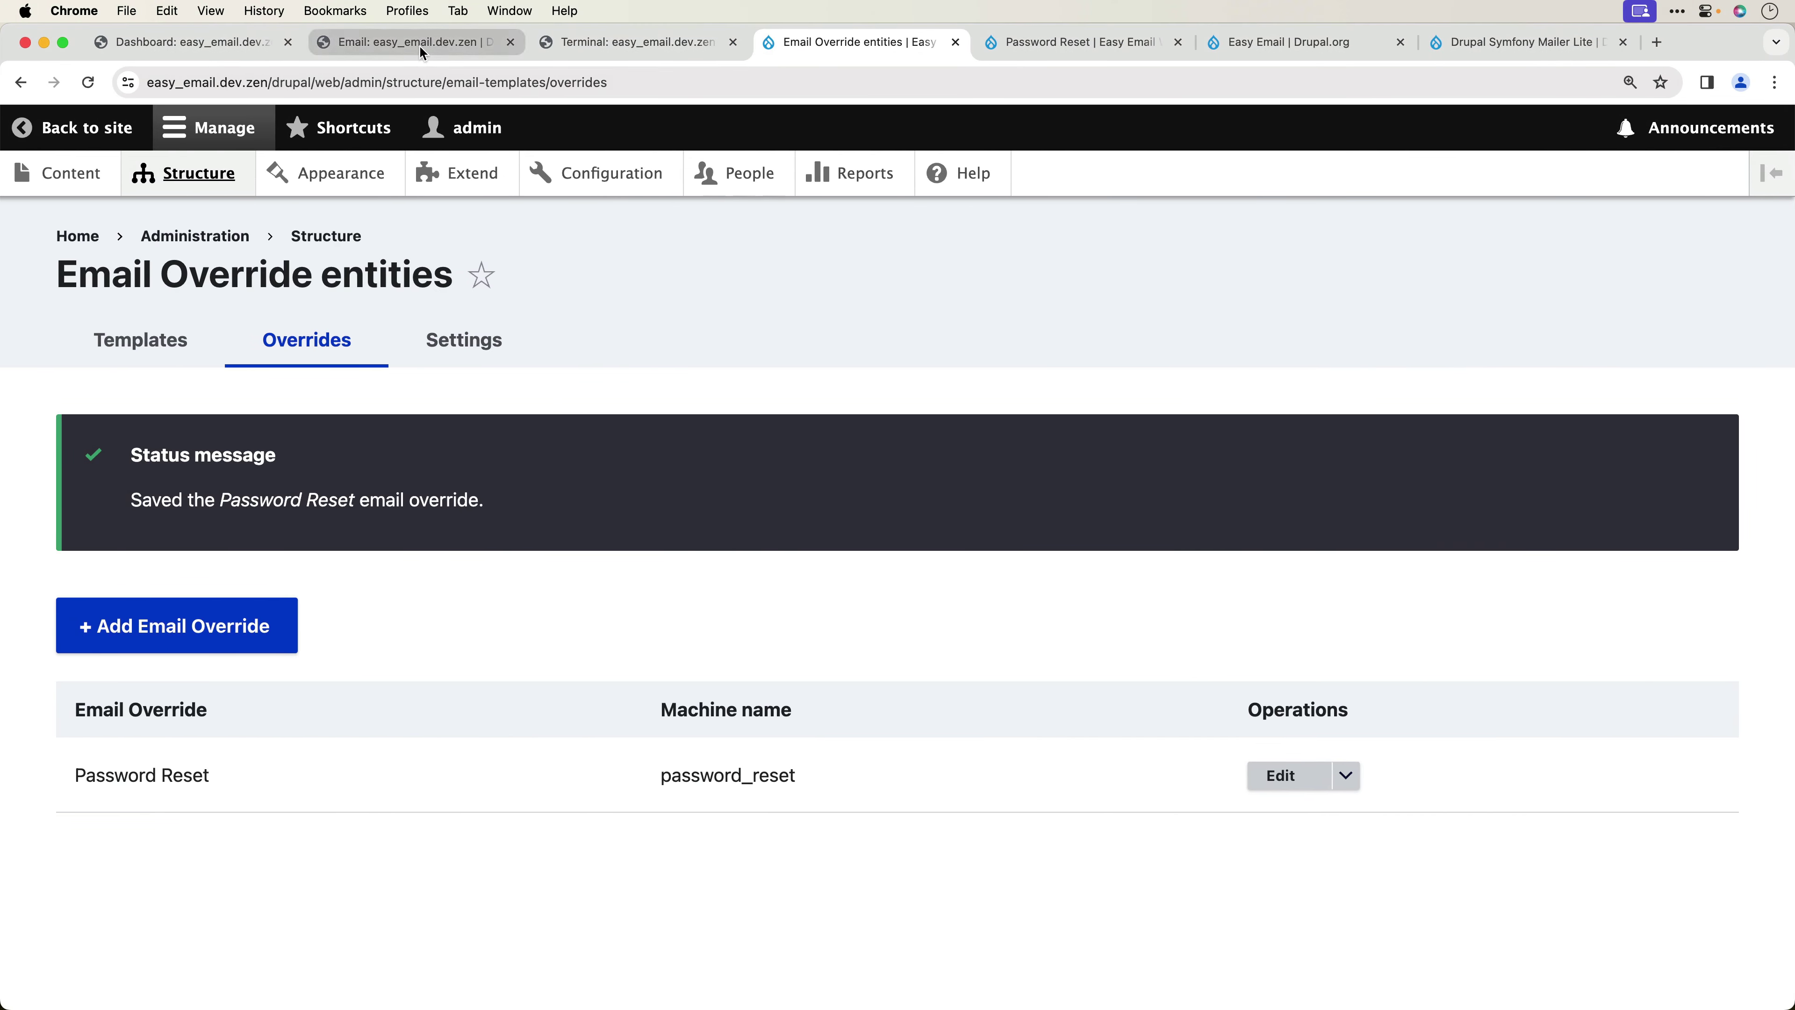
left_click(421, 51)
left_click(123, 288)
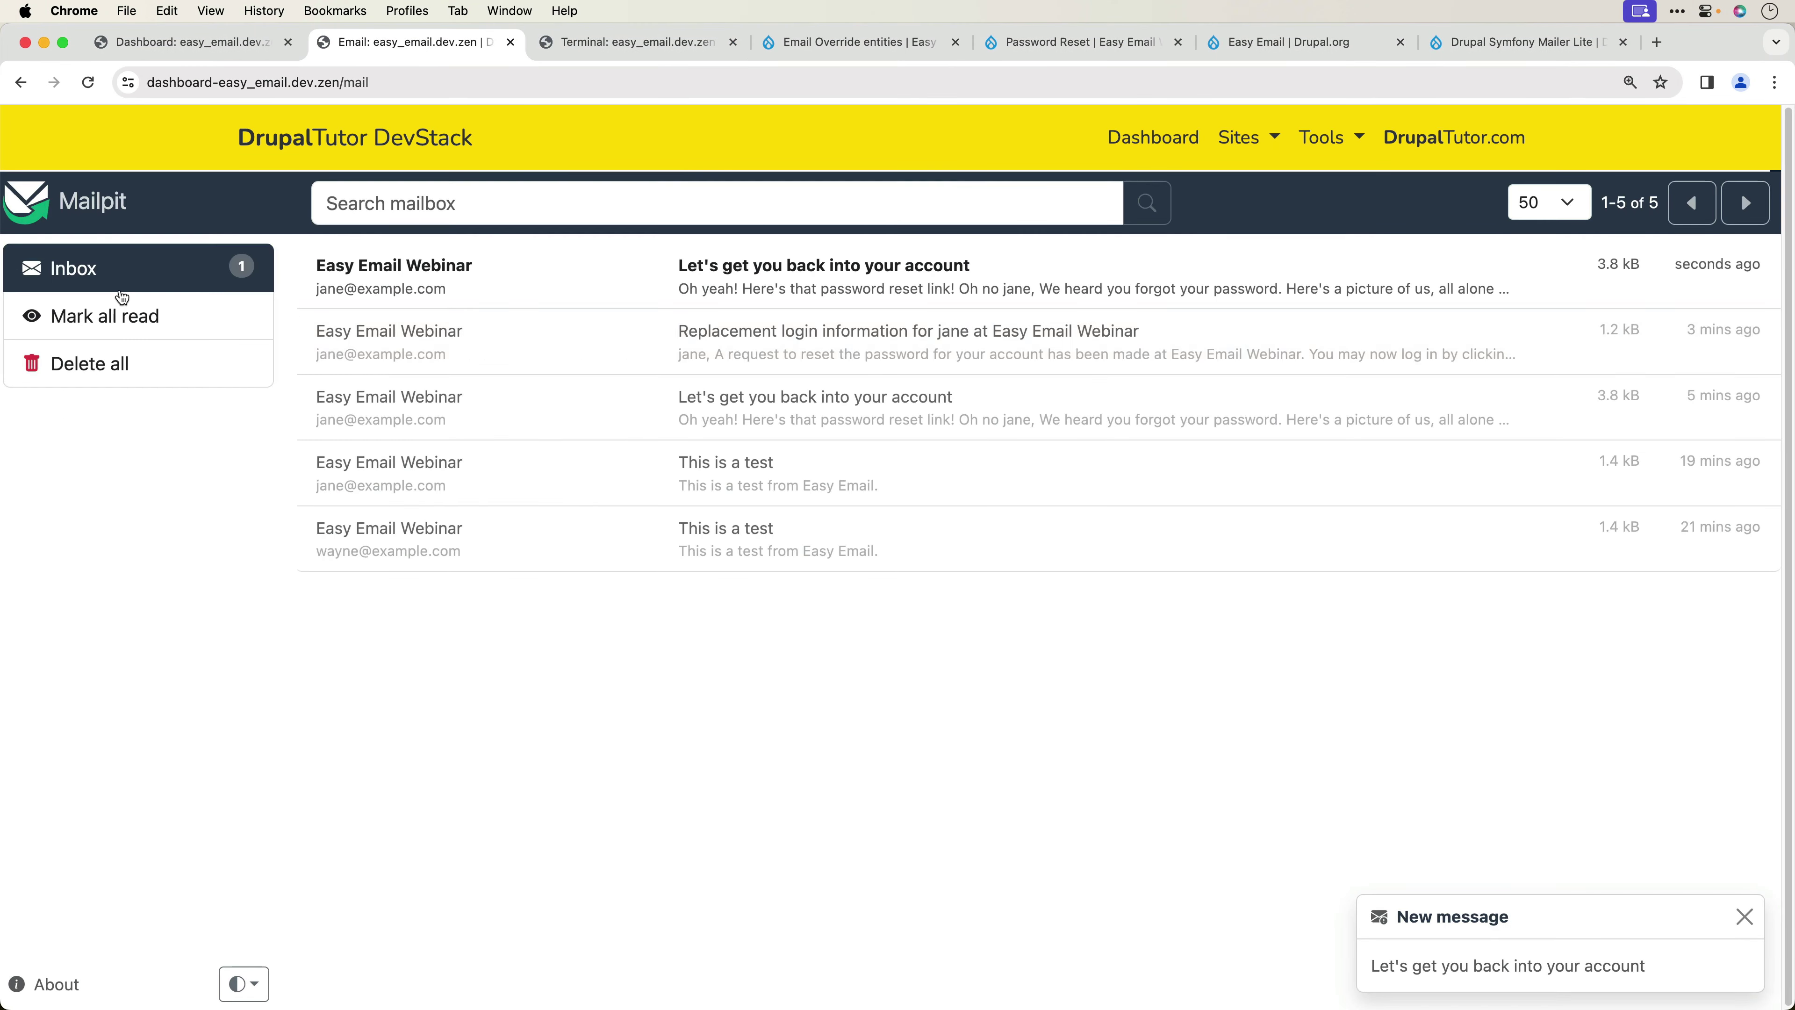
left_click(931, 276)
left_click(138, 268)
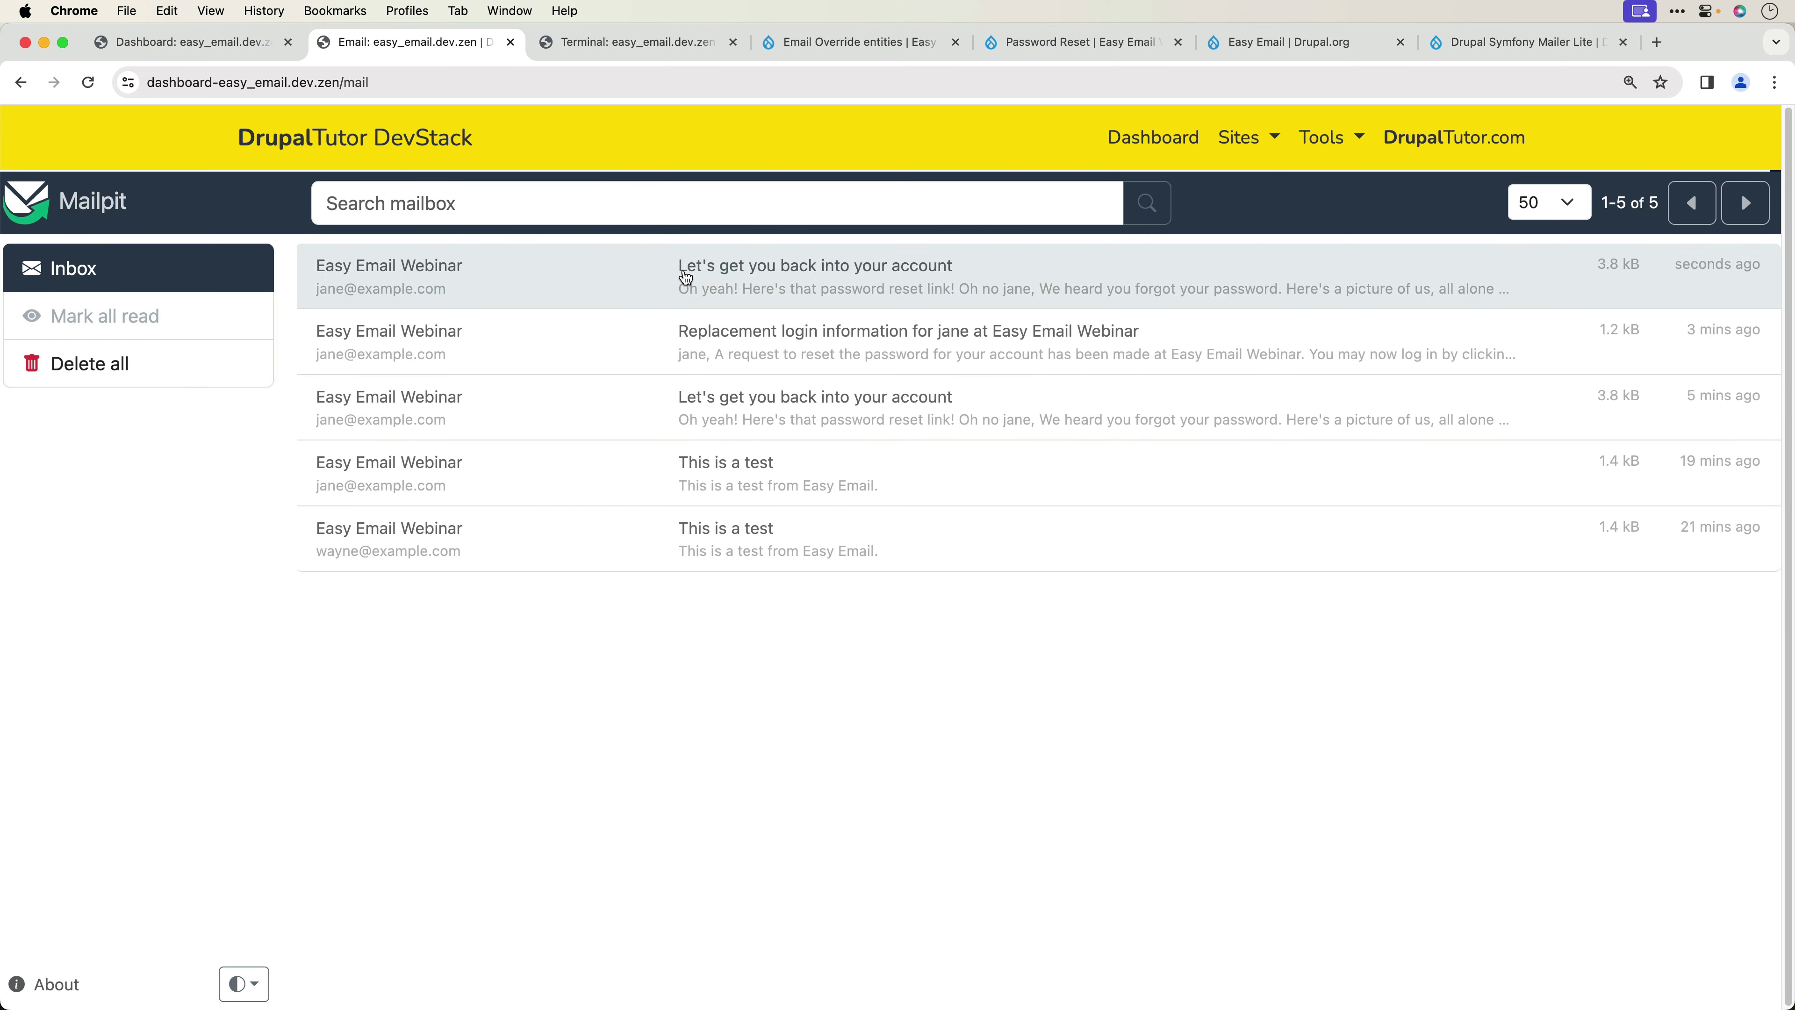
left_click(885, 304)
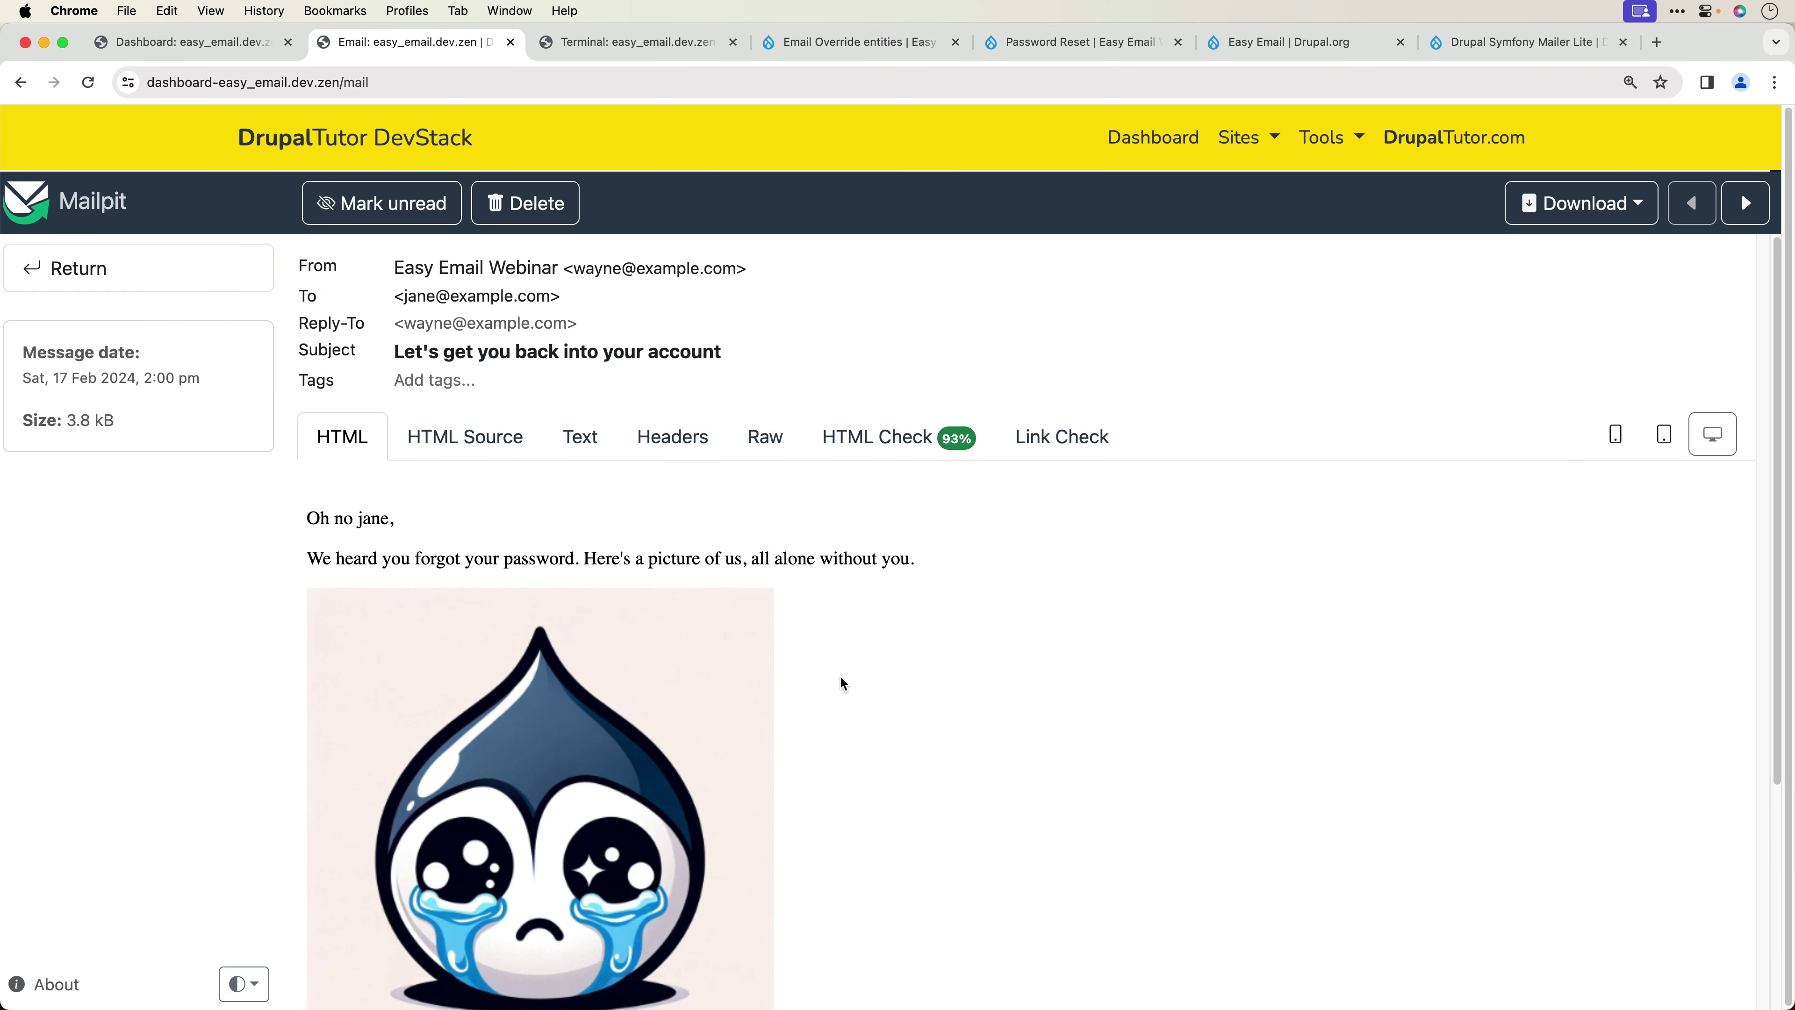
scroll(759, 671, "down", 5)
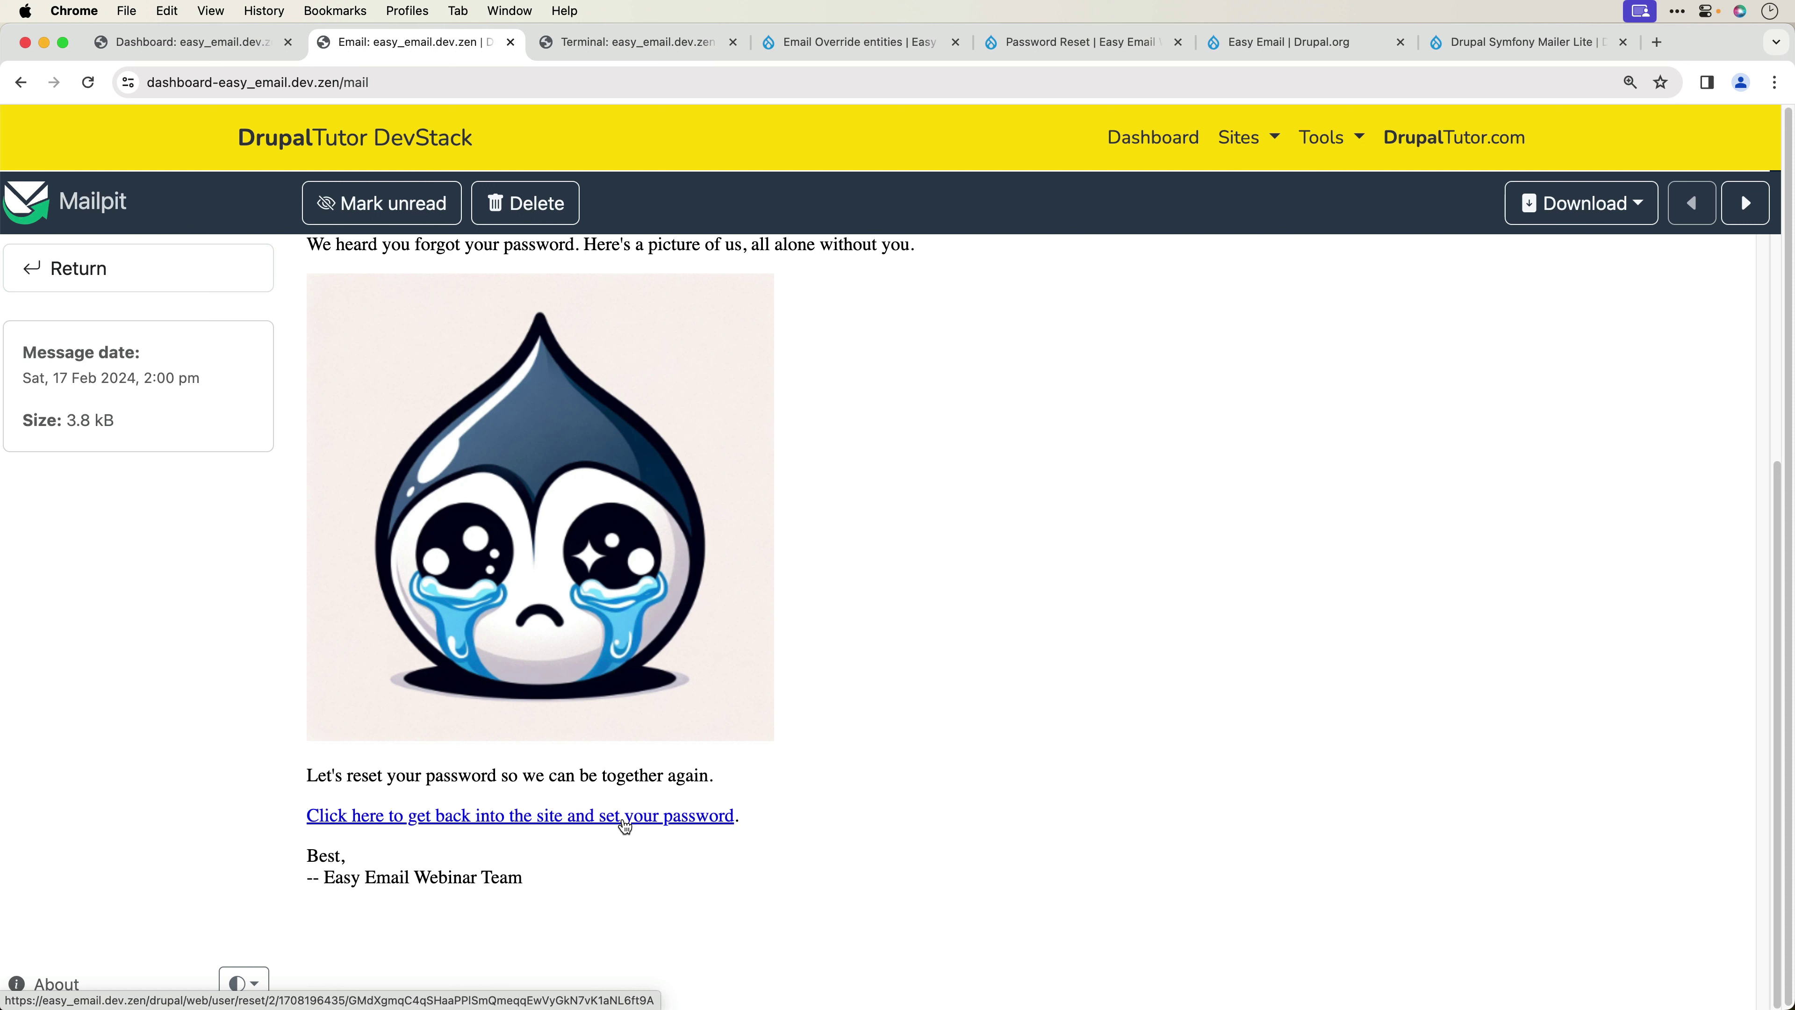
scroll(624, 825, "up", 5)
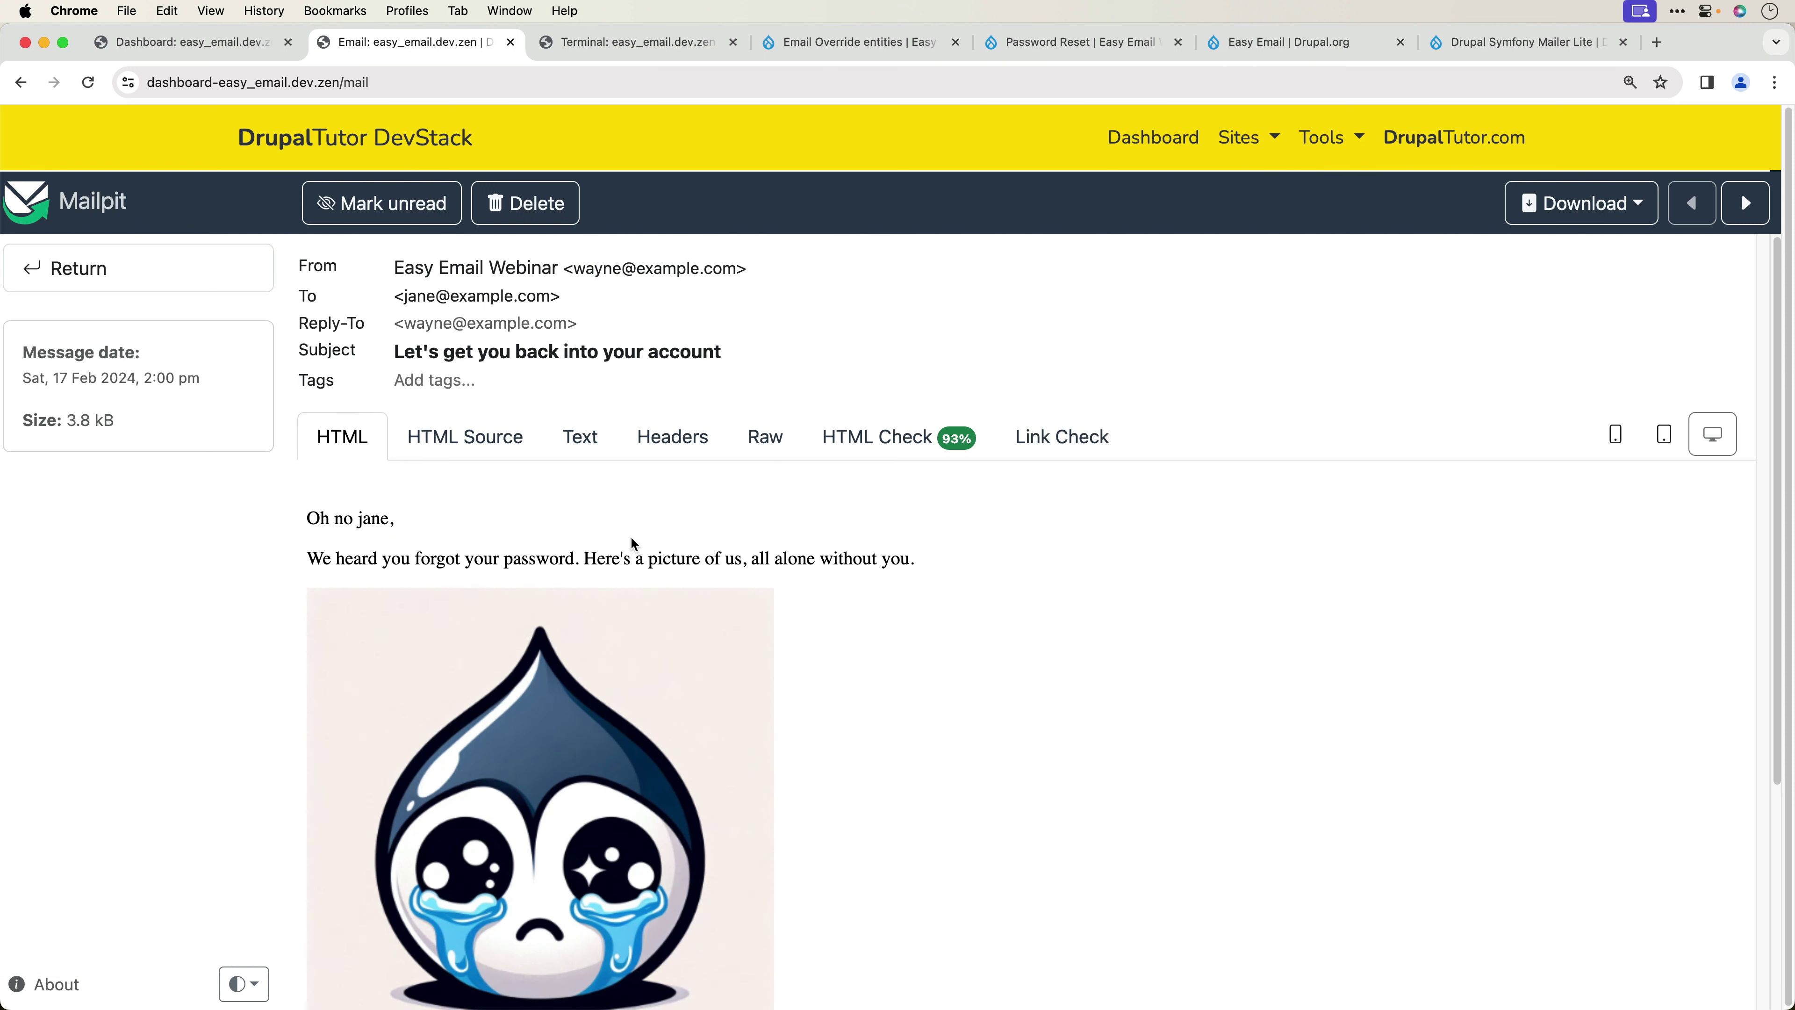
scroll(1221, 574, "down", 2)
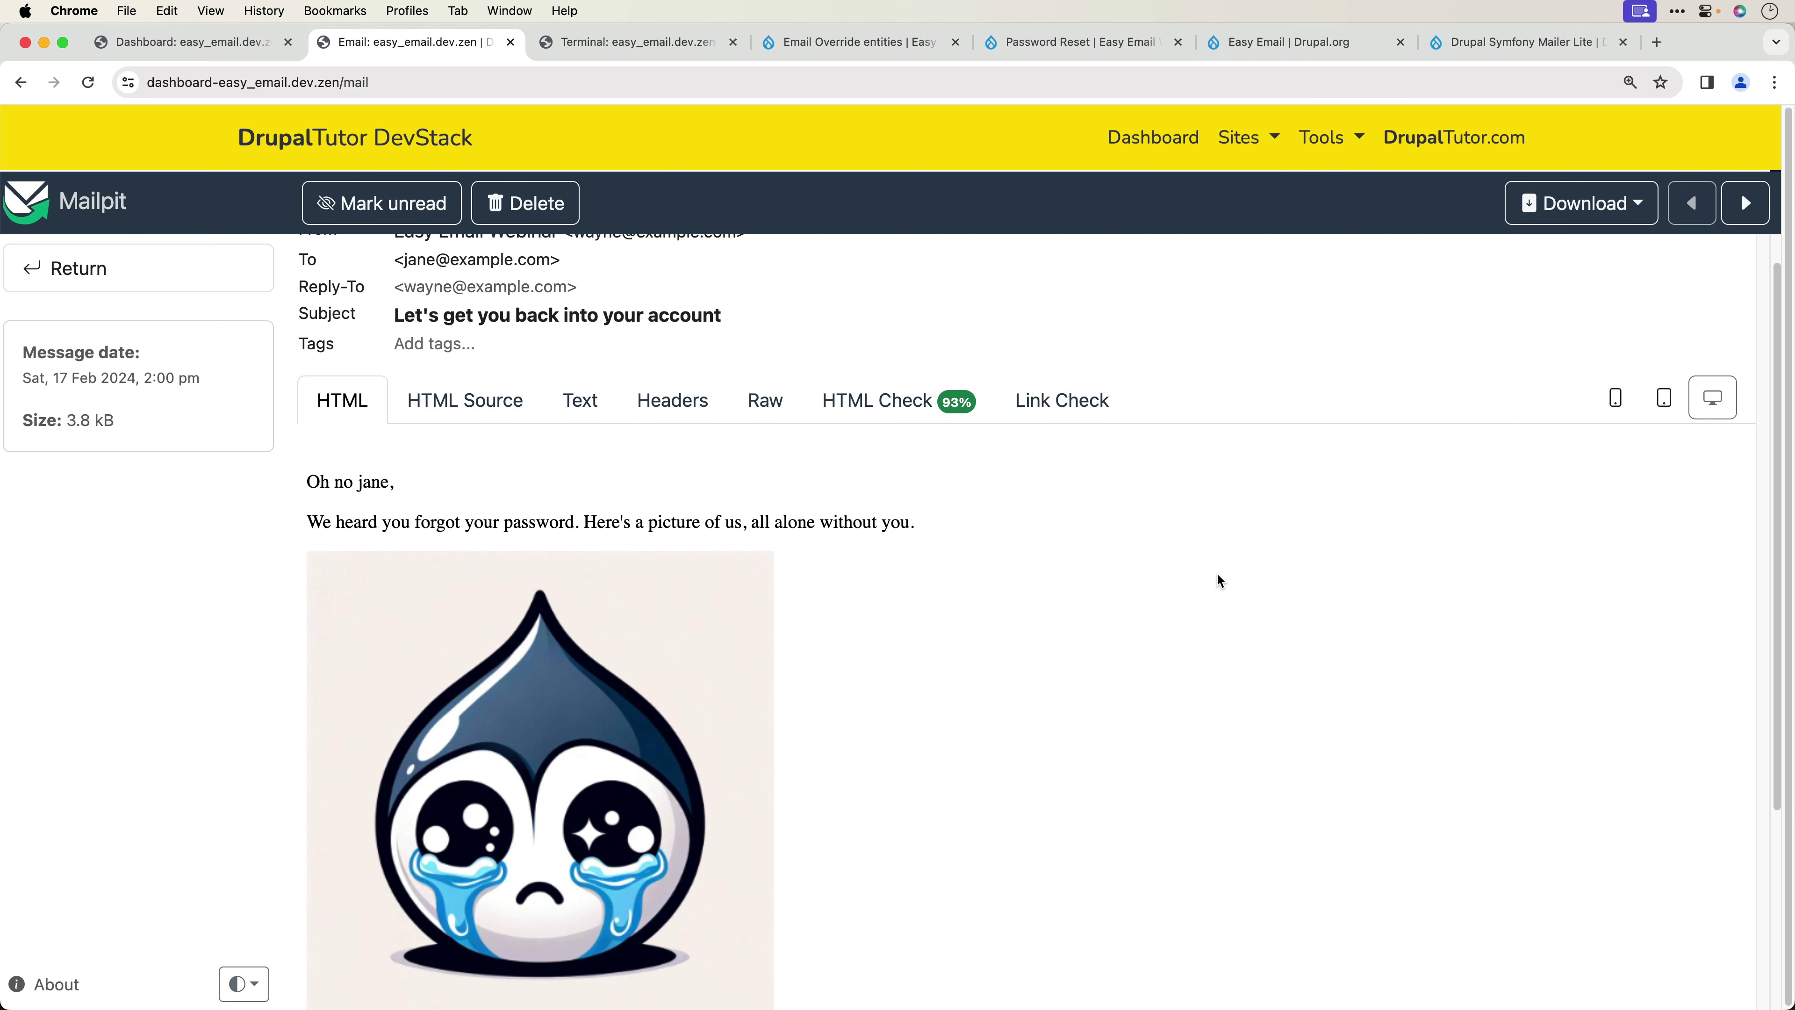
scroll(1212, 576, "down", 1)
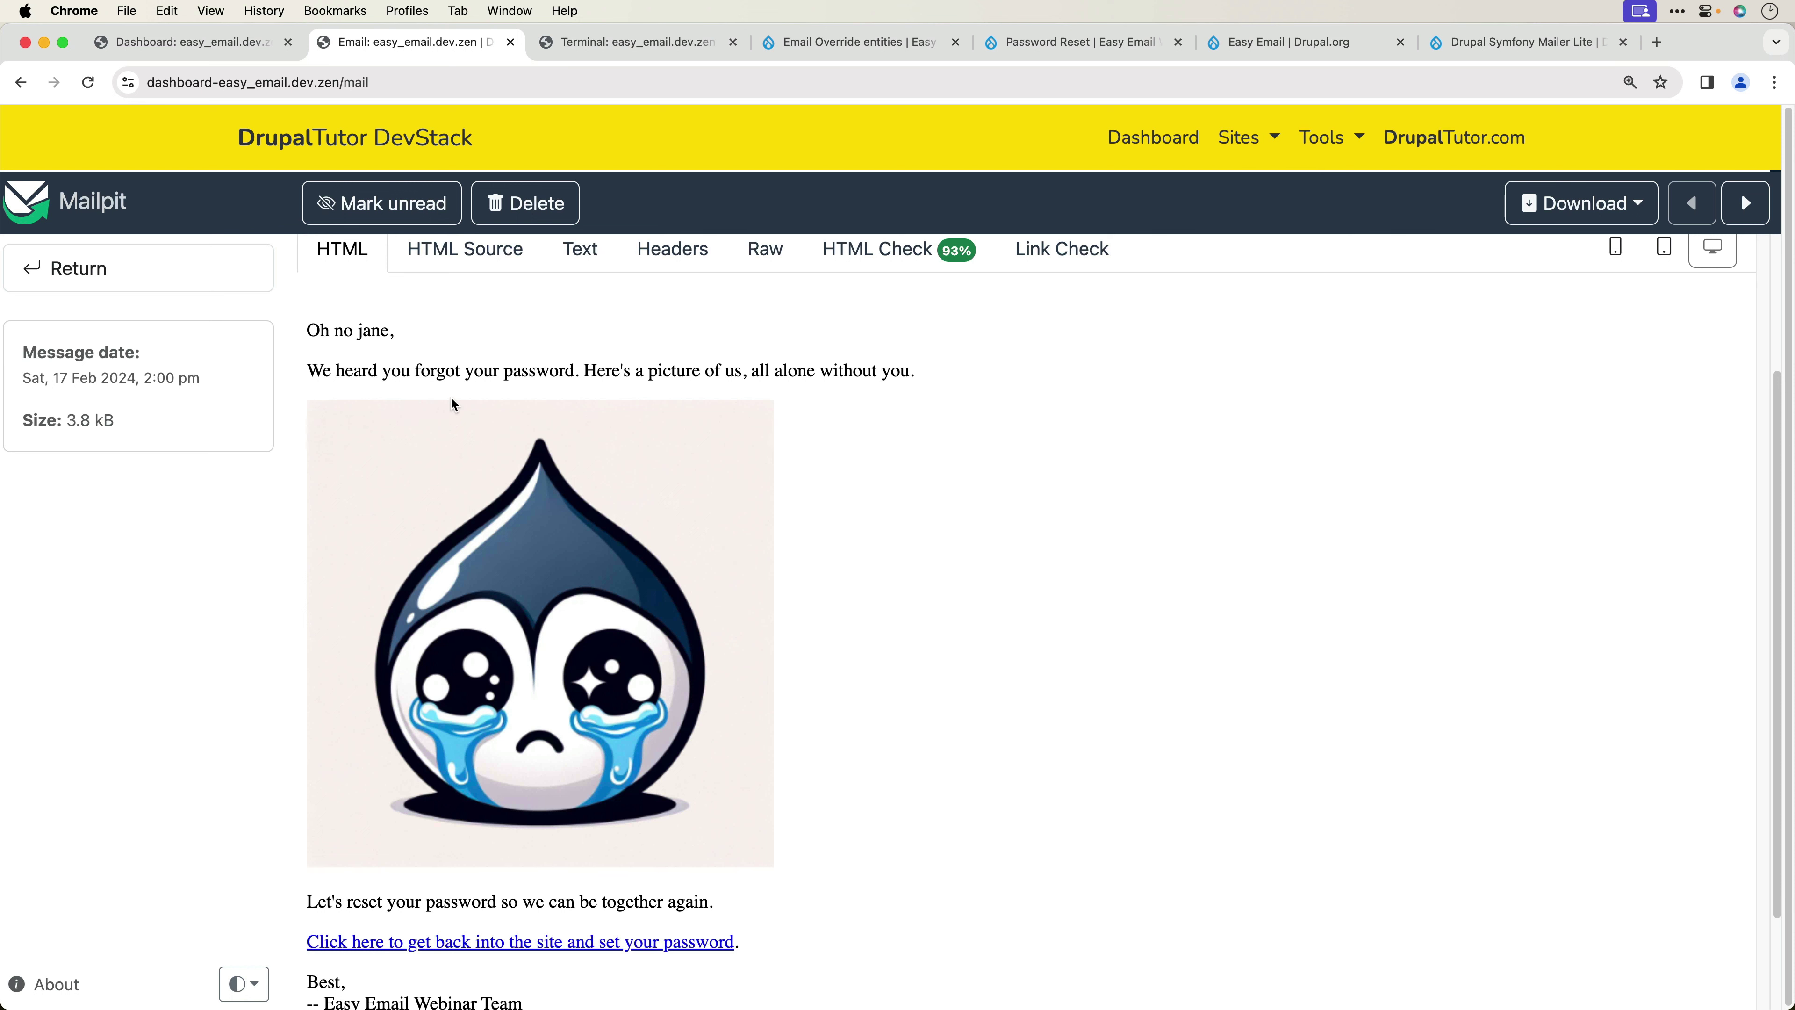
scroll(697, 620, "down", 1)
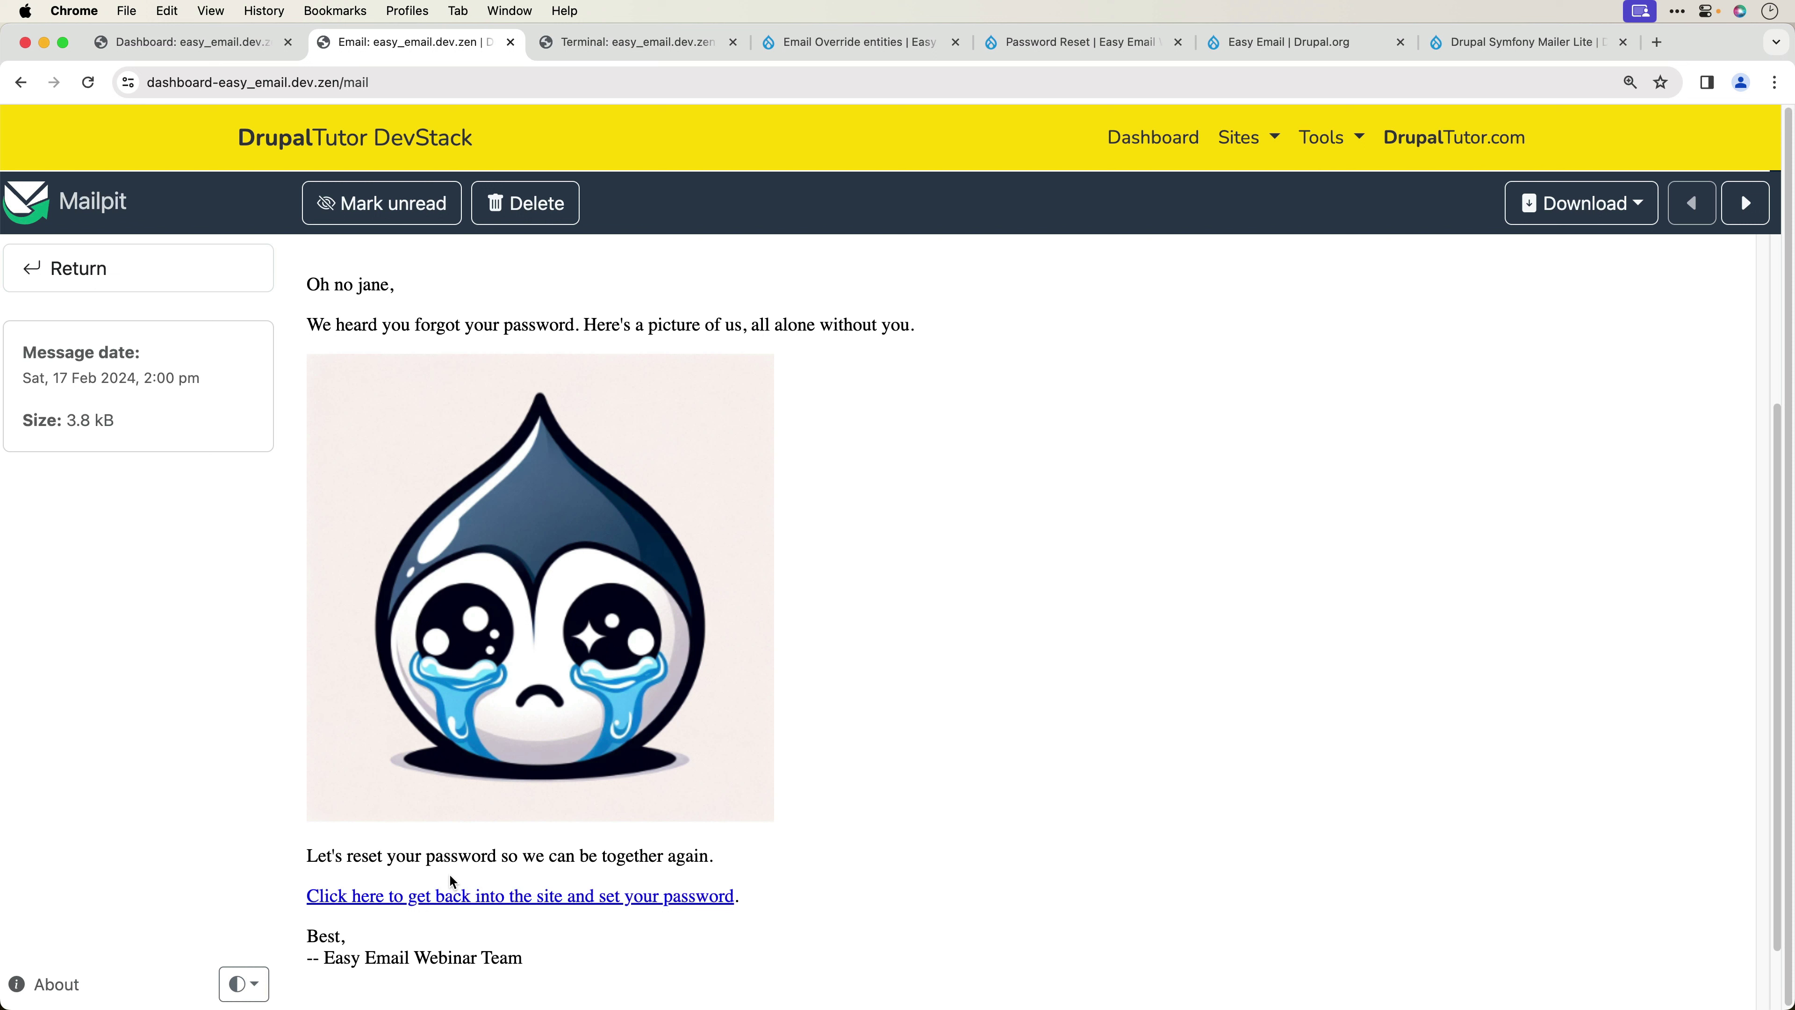
- Open the drupal site in the DevStack dashboard's code editor and close its Get Started page
left_click(200, 51)
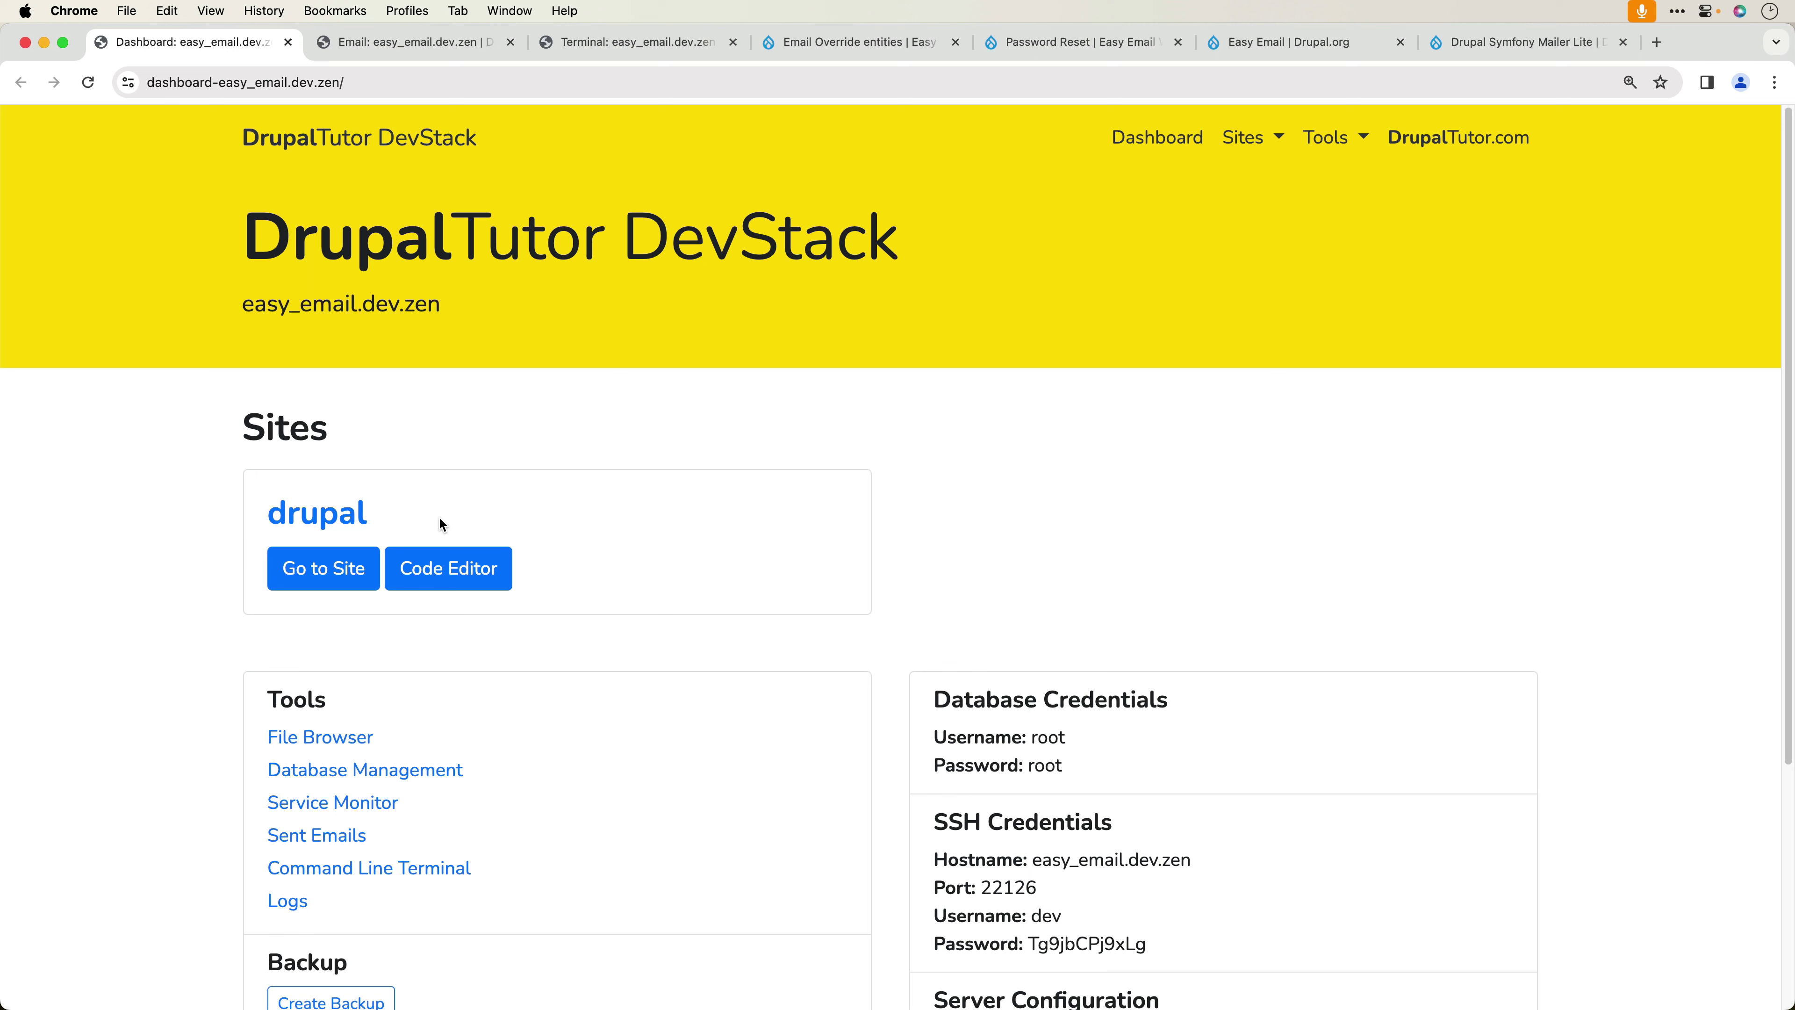
left_click(445, 564)
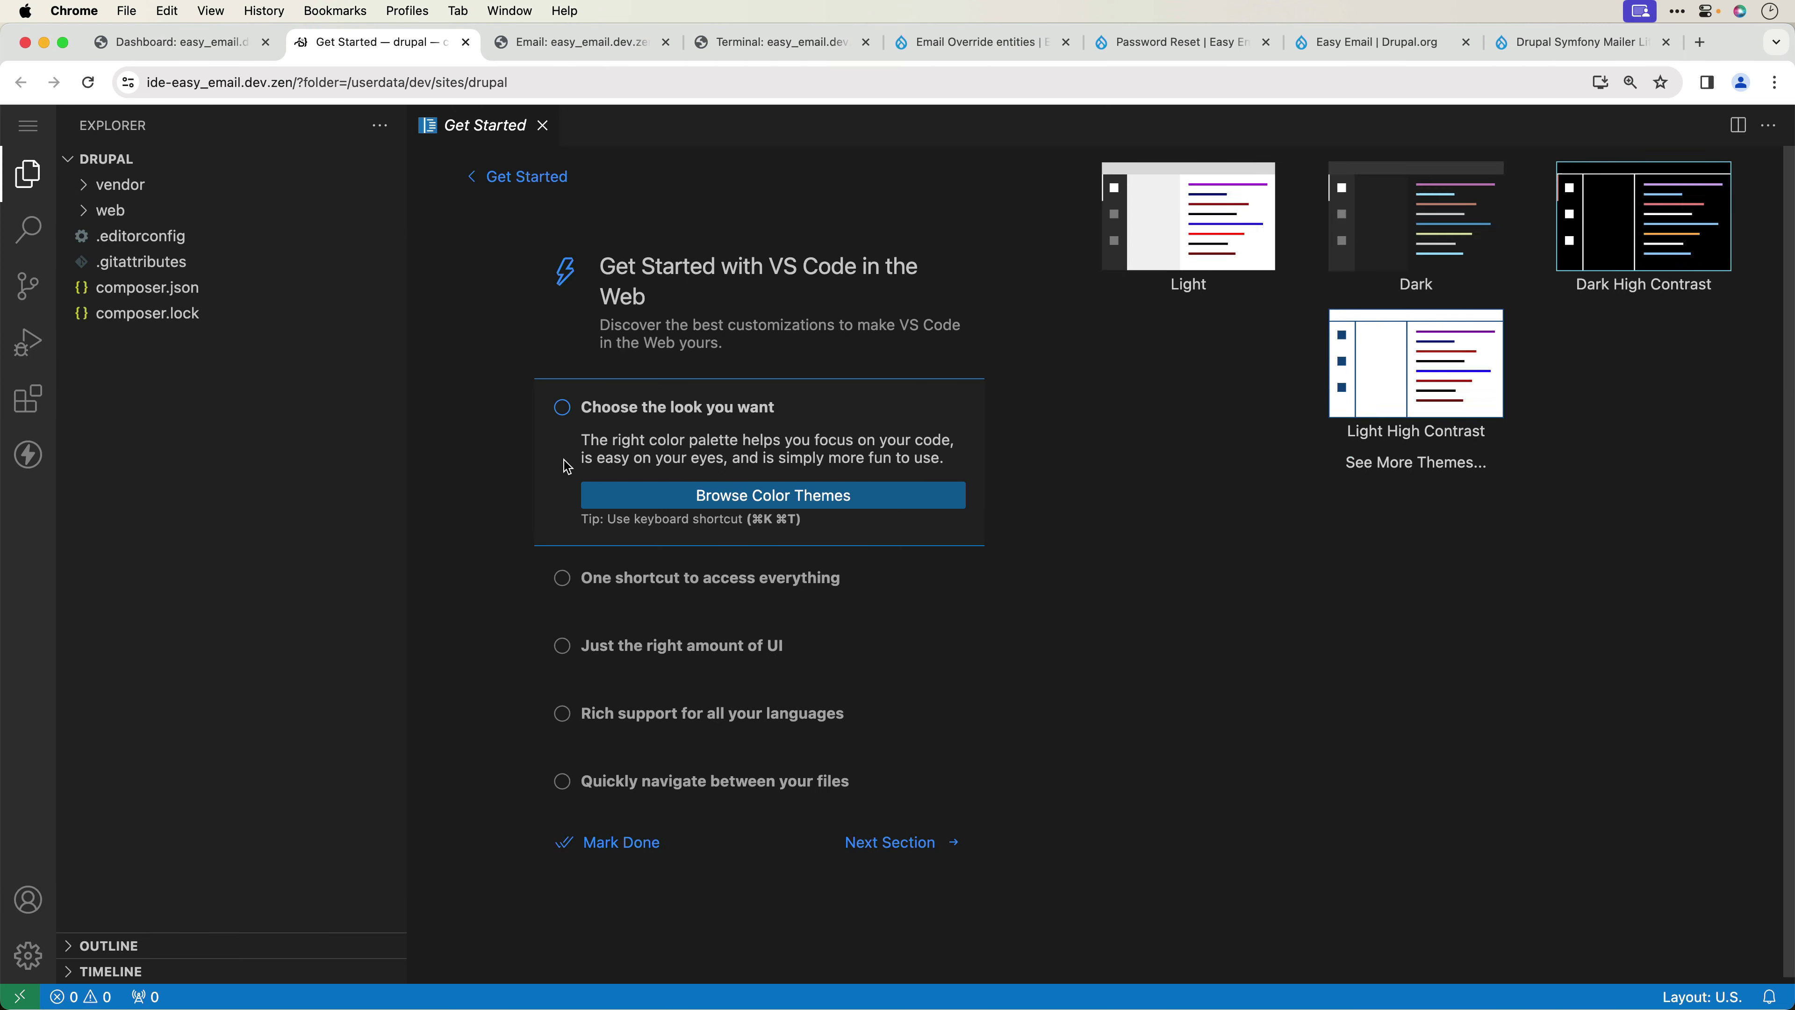
left_click(529, 125)
- Expand the easy_email module's templates folder under web/modules/contrib
left_click(86, 211)
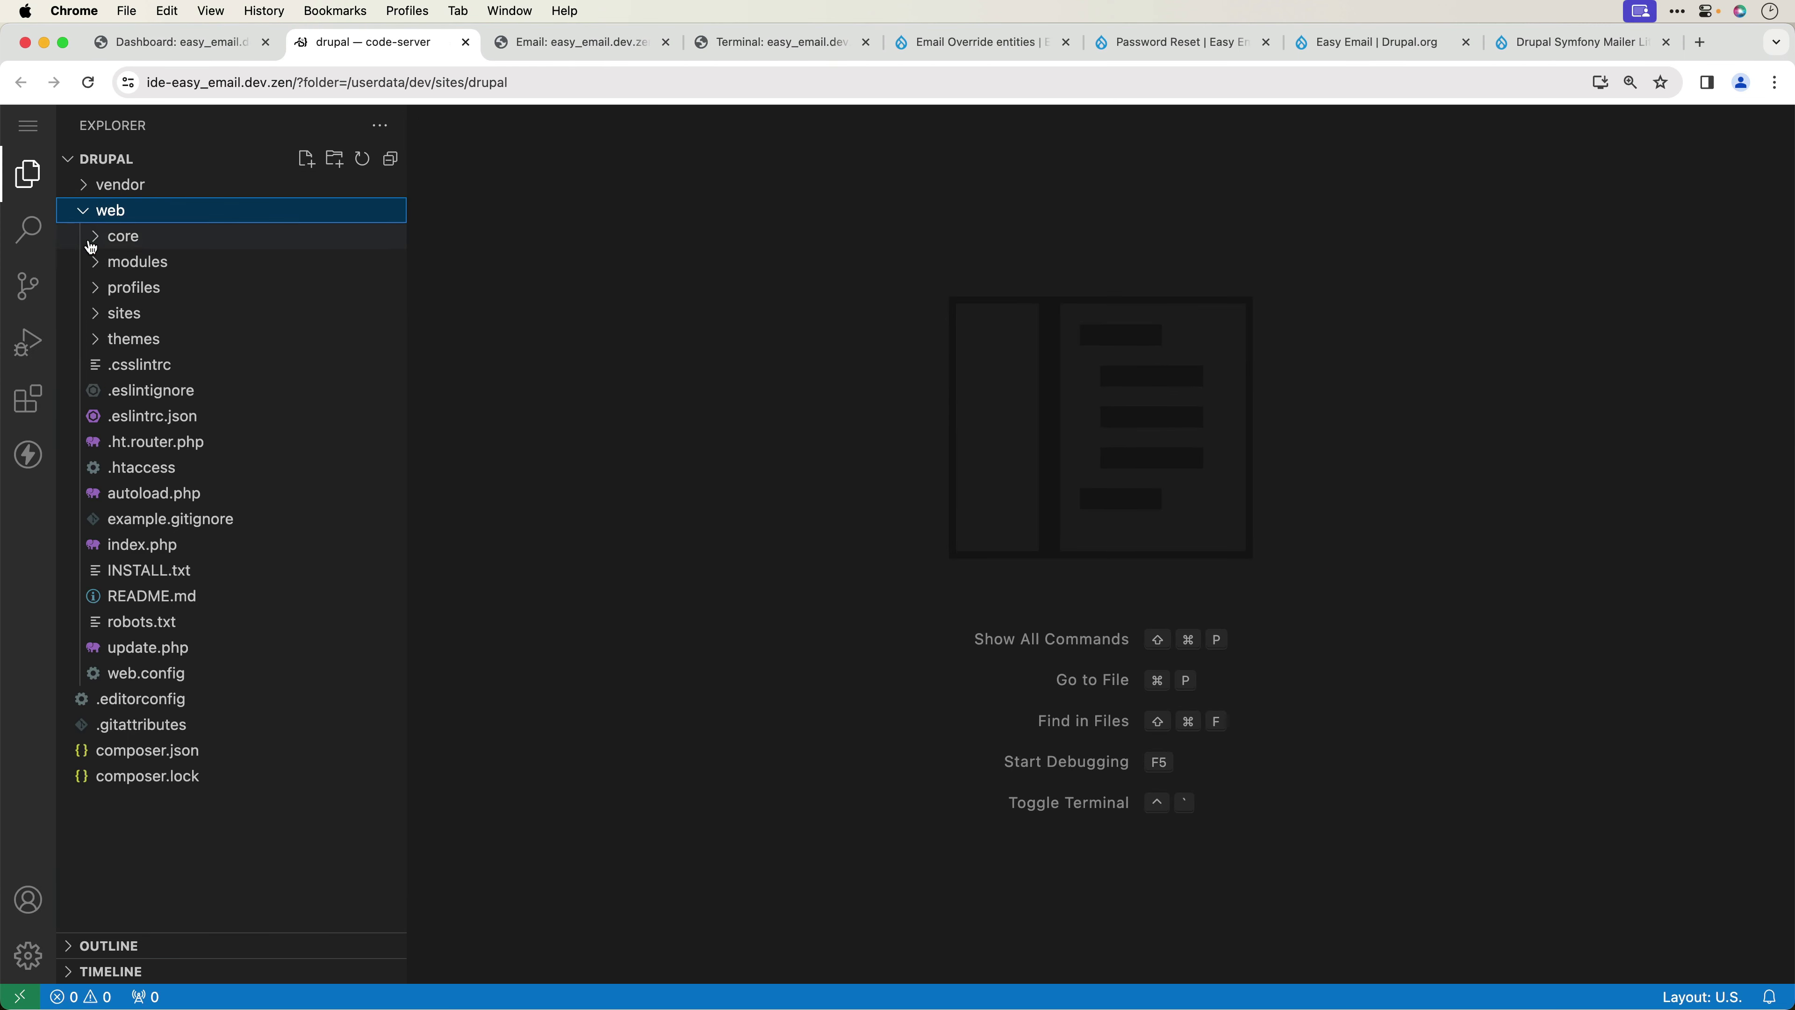
left_click(96, 262)
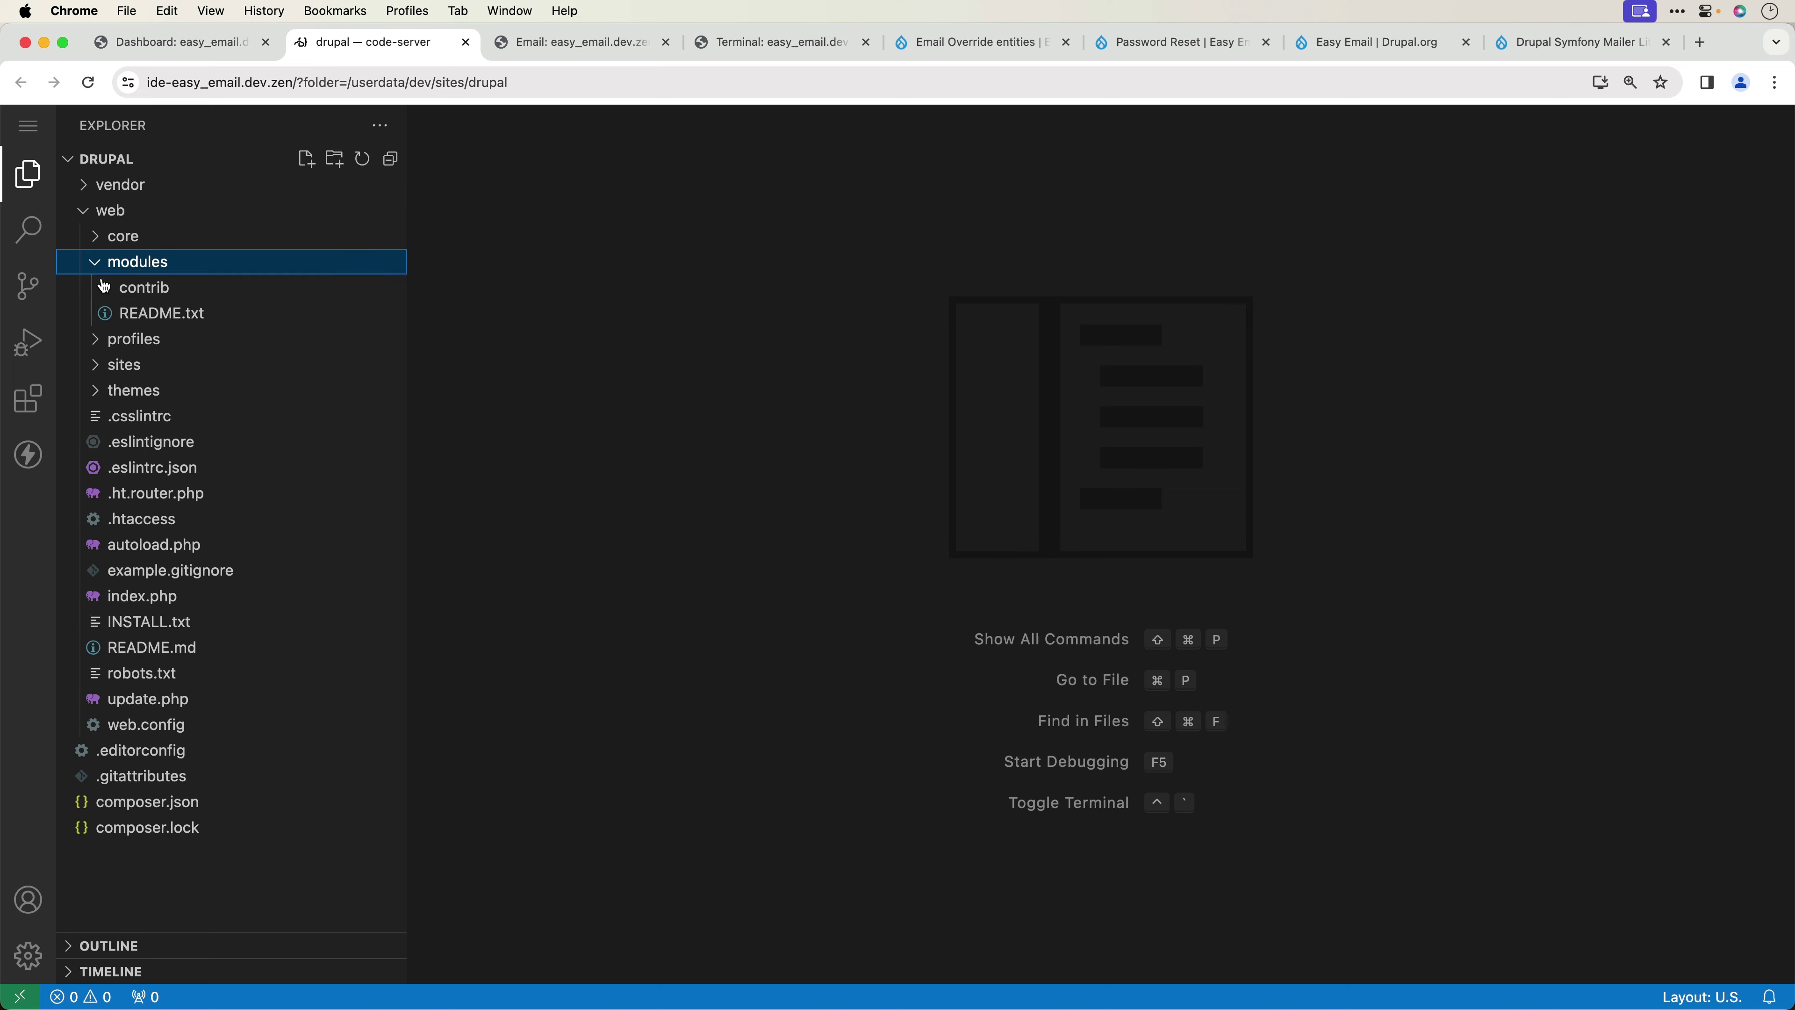
left_click(114, 289)
left_click(126, 315)
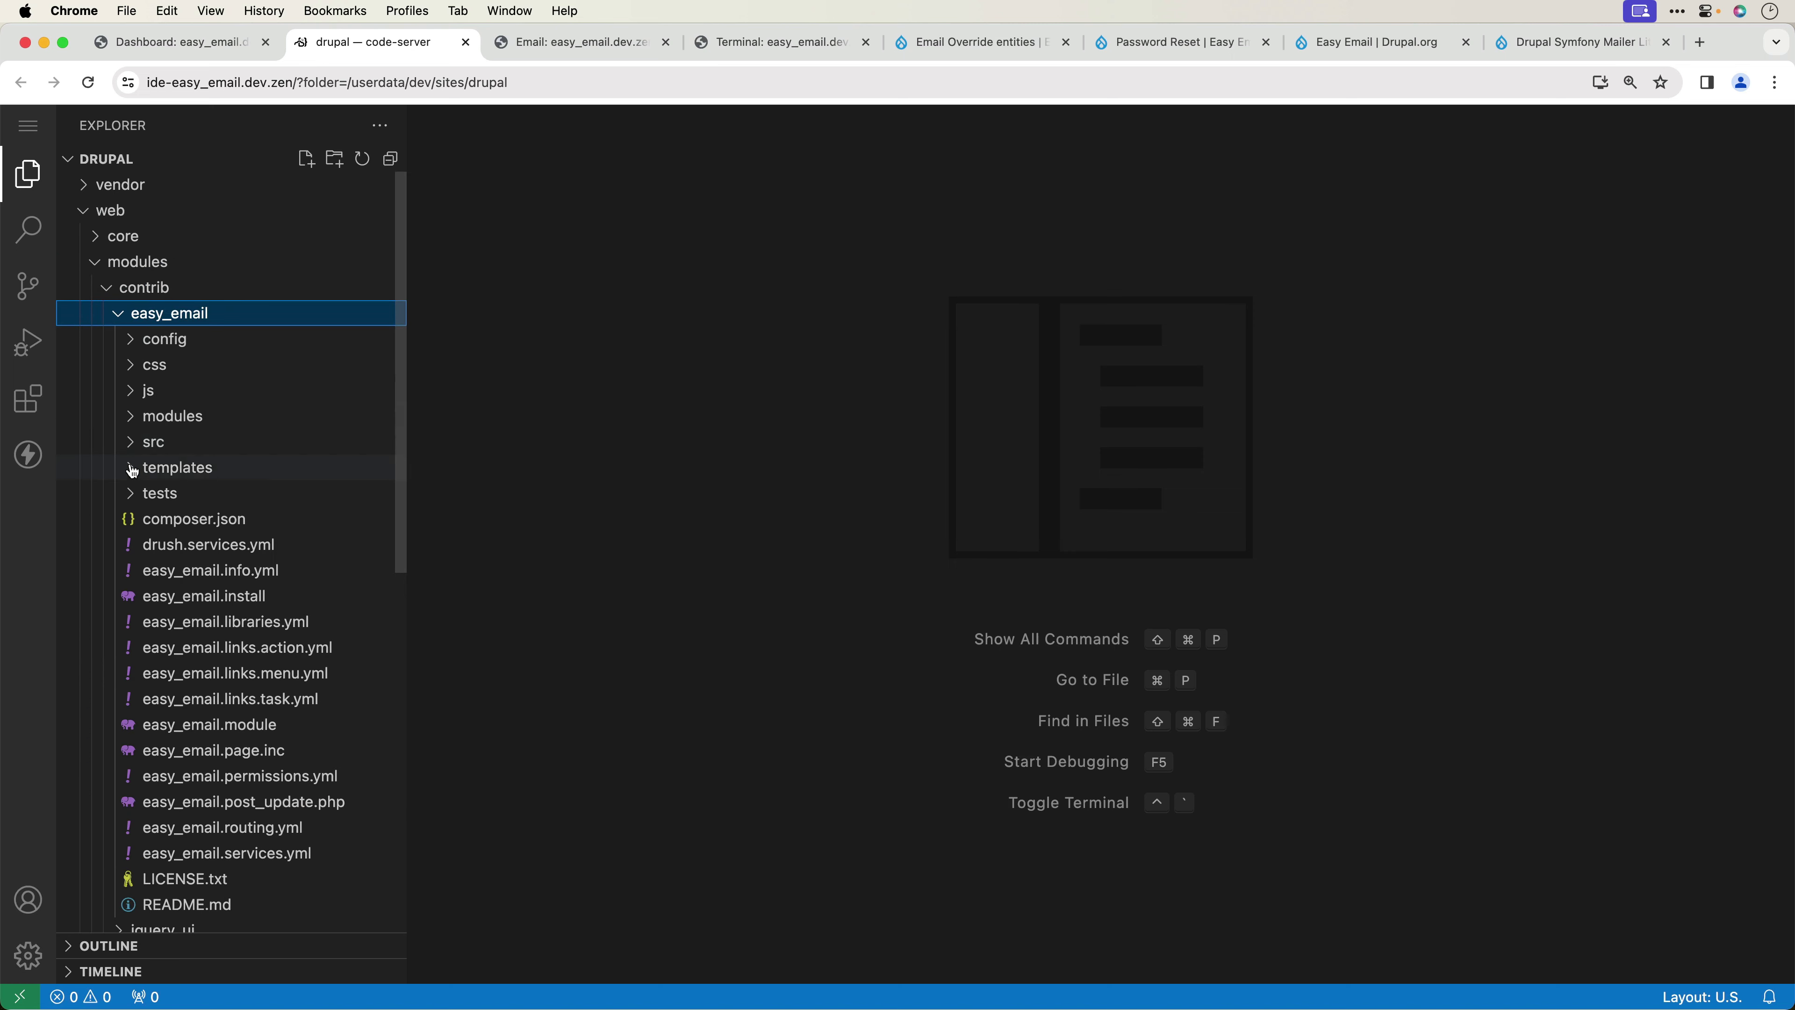
left_click(130, 424)
left_click(130, 425)
left_click(129, 469)
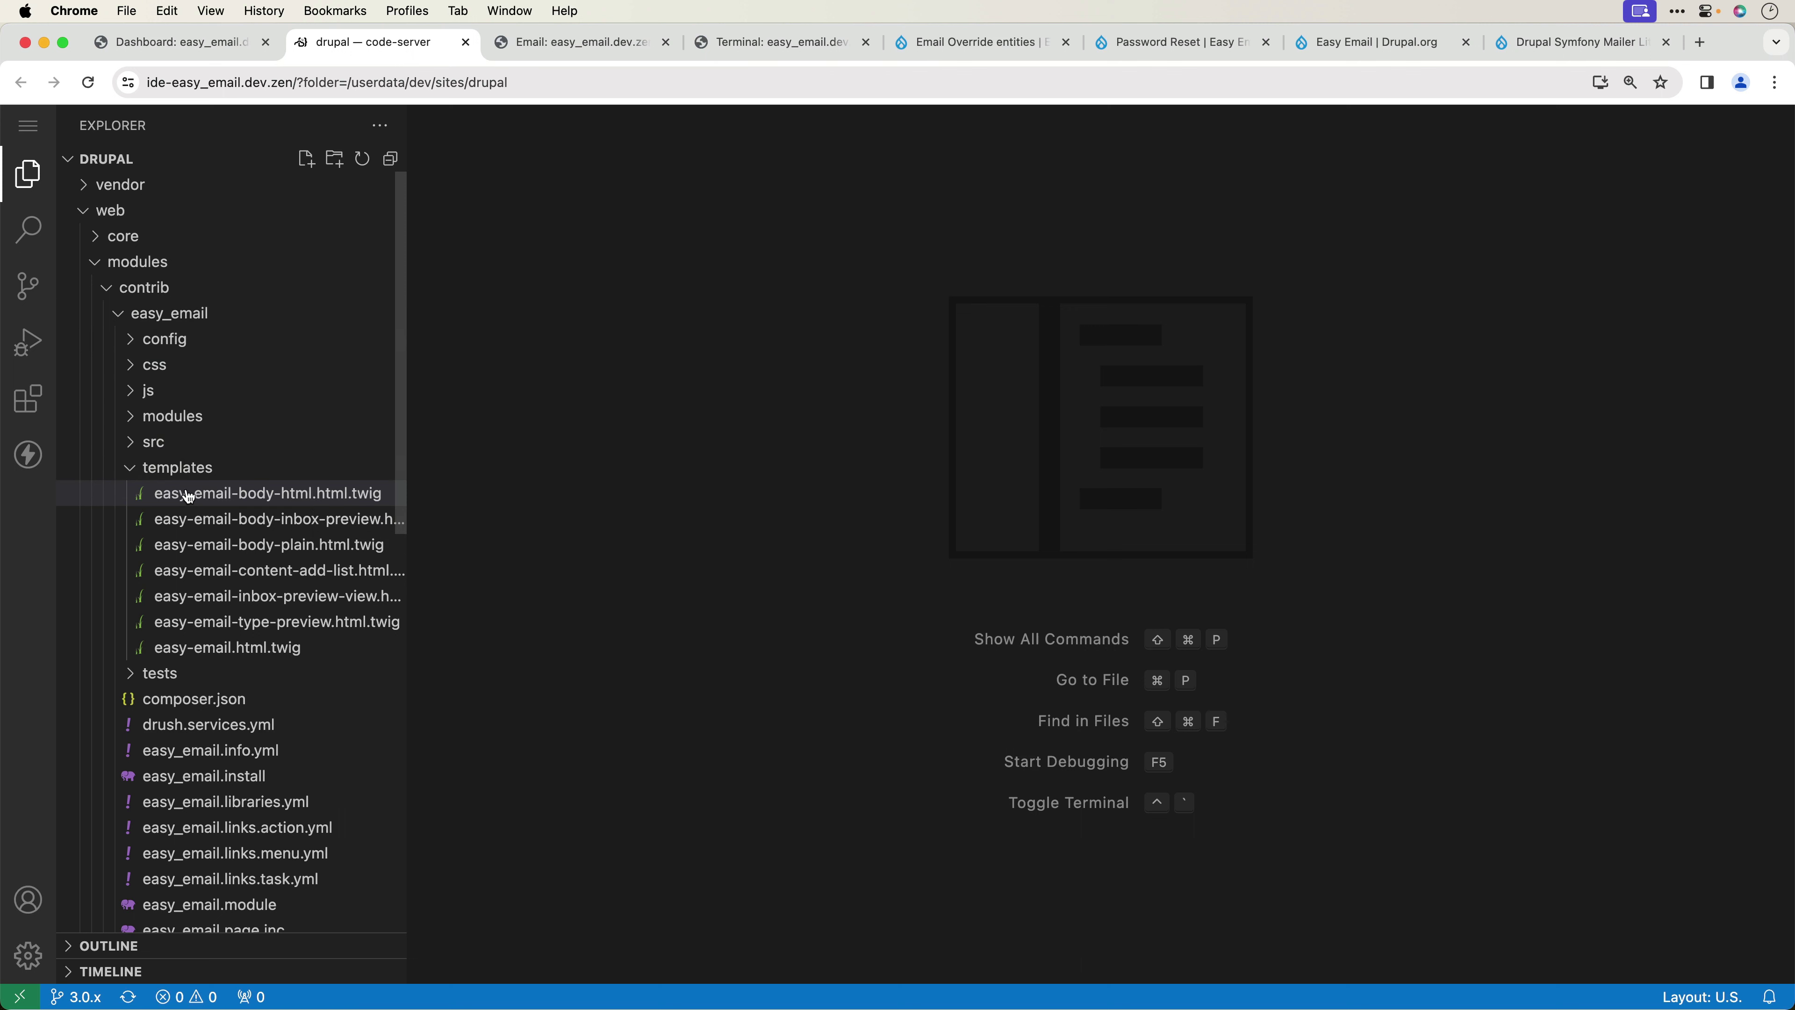
- Open easy-email-body-html.html.twig and examine its override naming comments and the {{ body }} output line
left_click(238, 502)
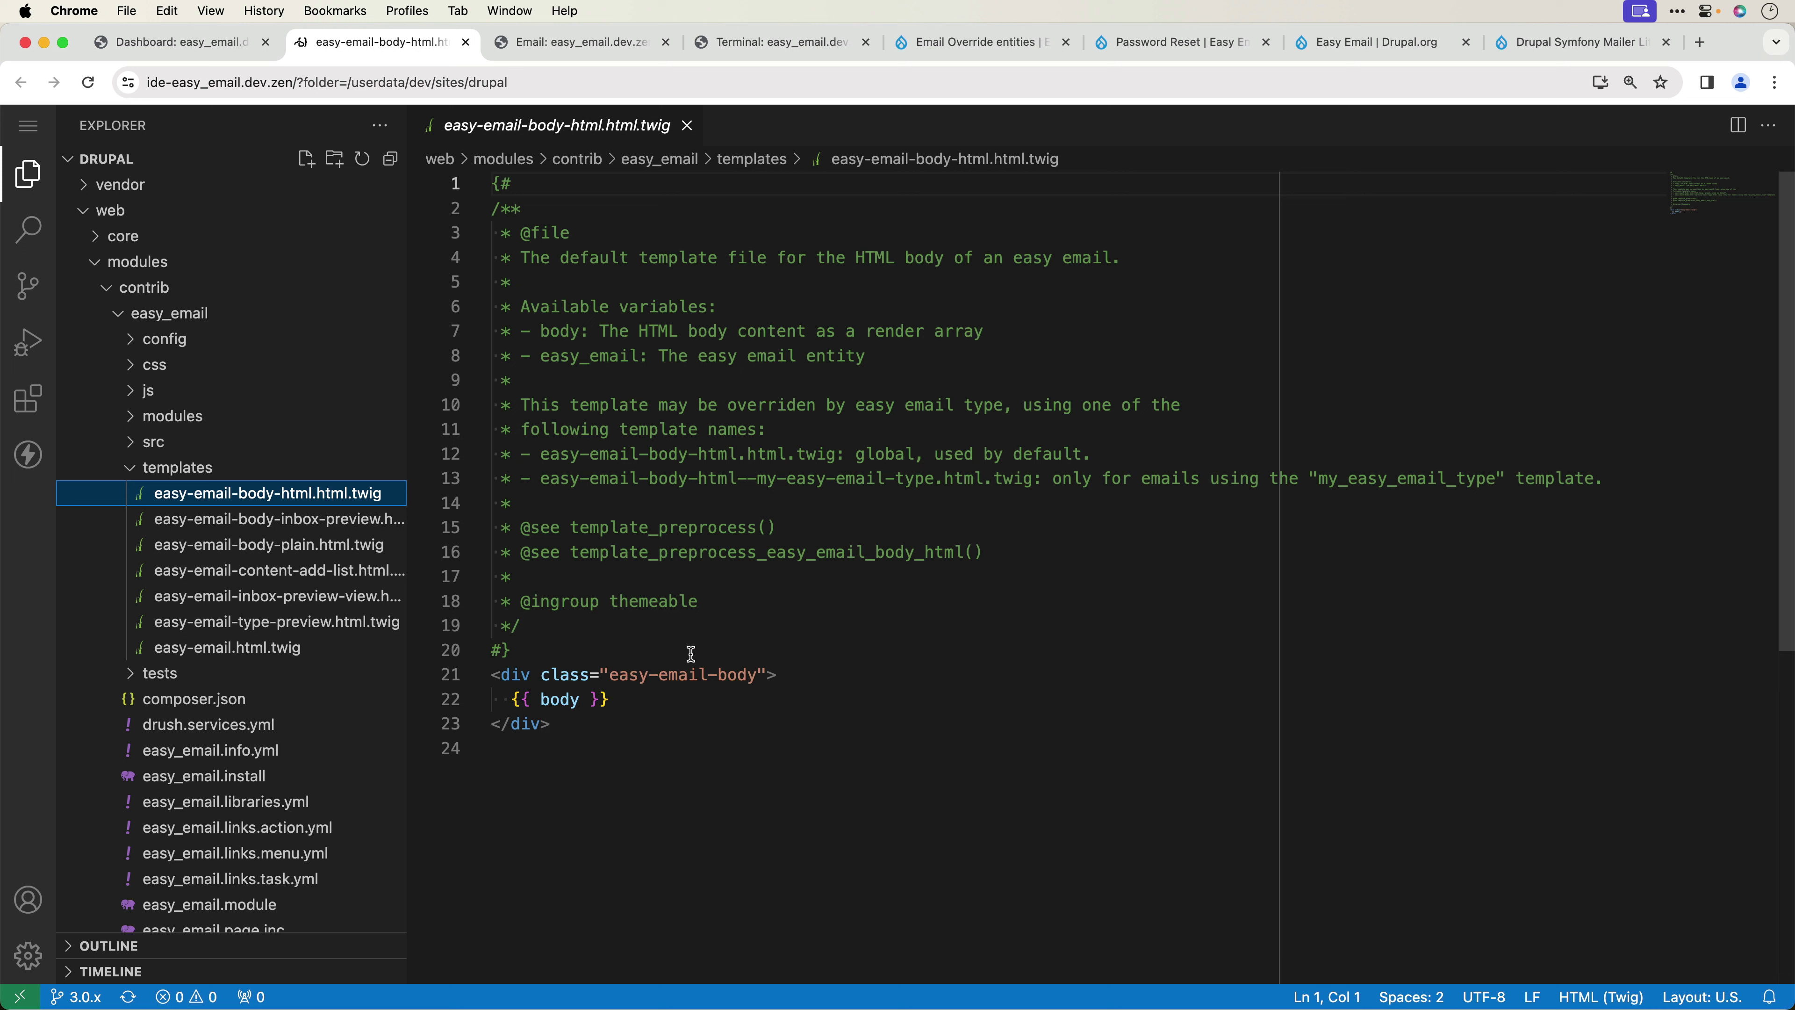
left_click_drag(640, 698, 470, 699)
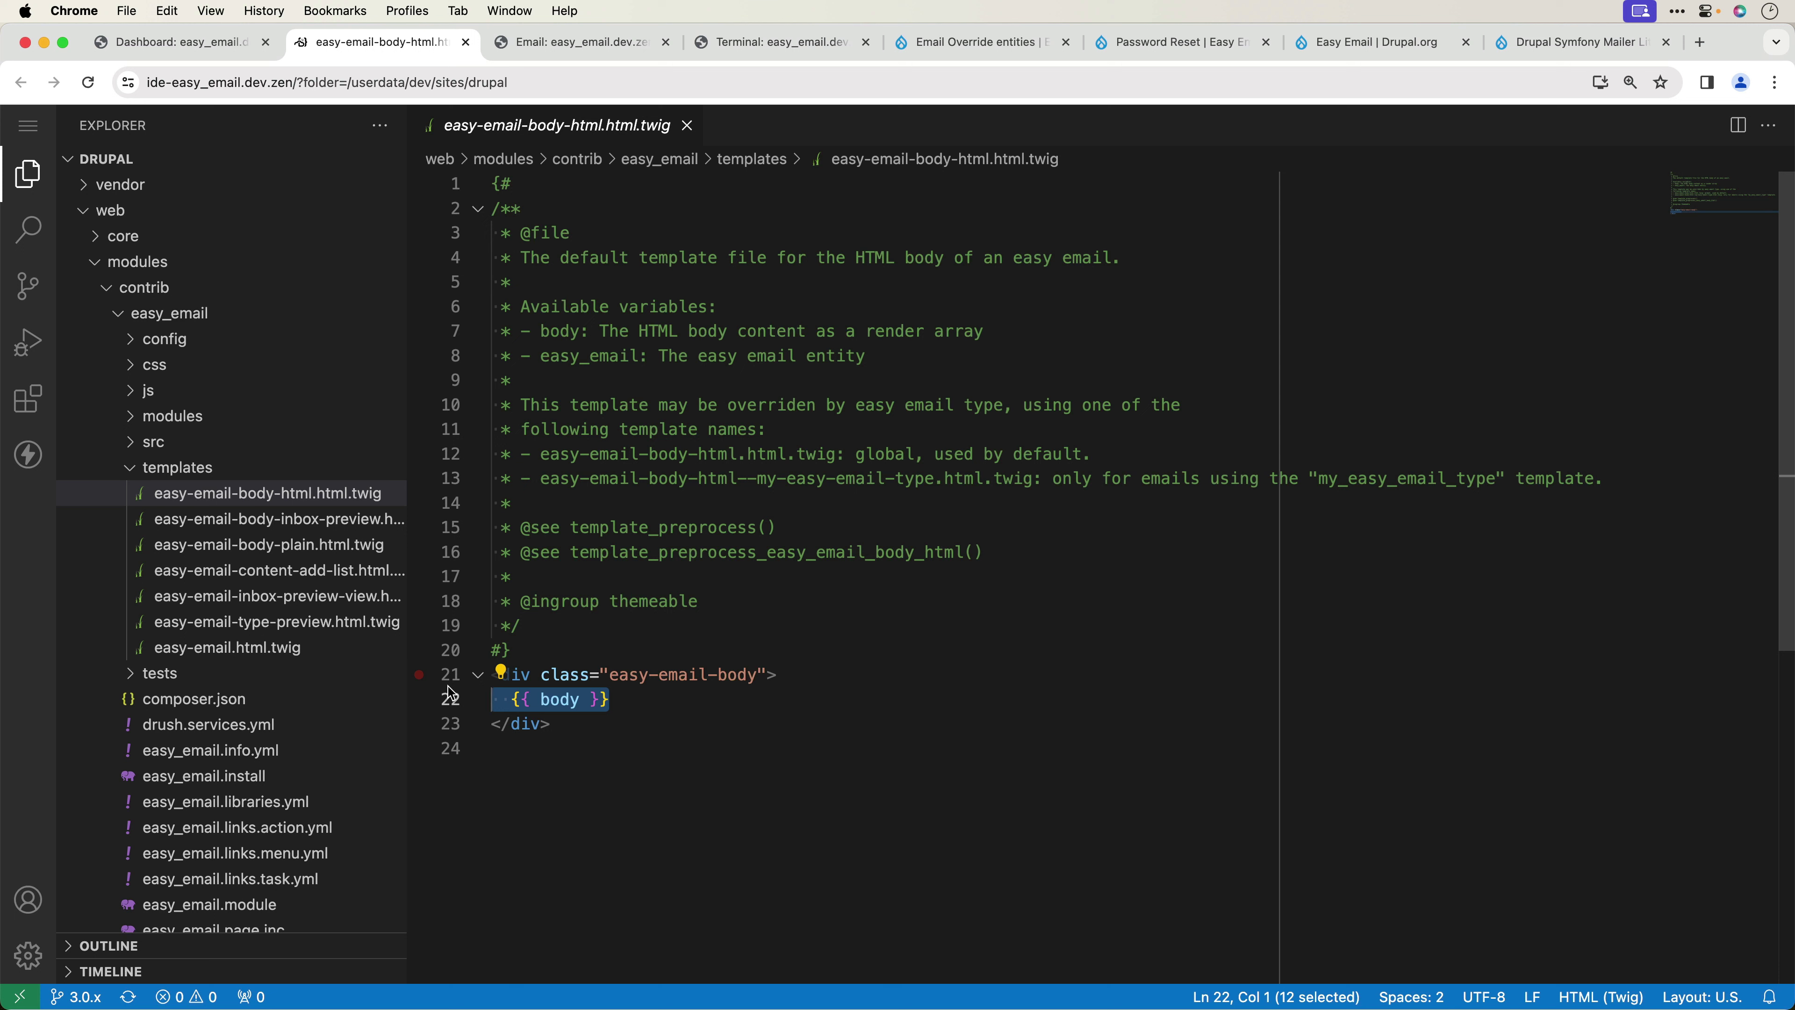
left_click(728, 689)
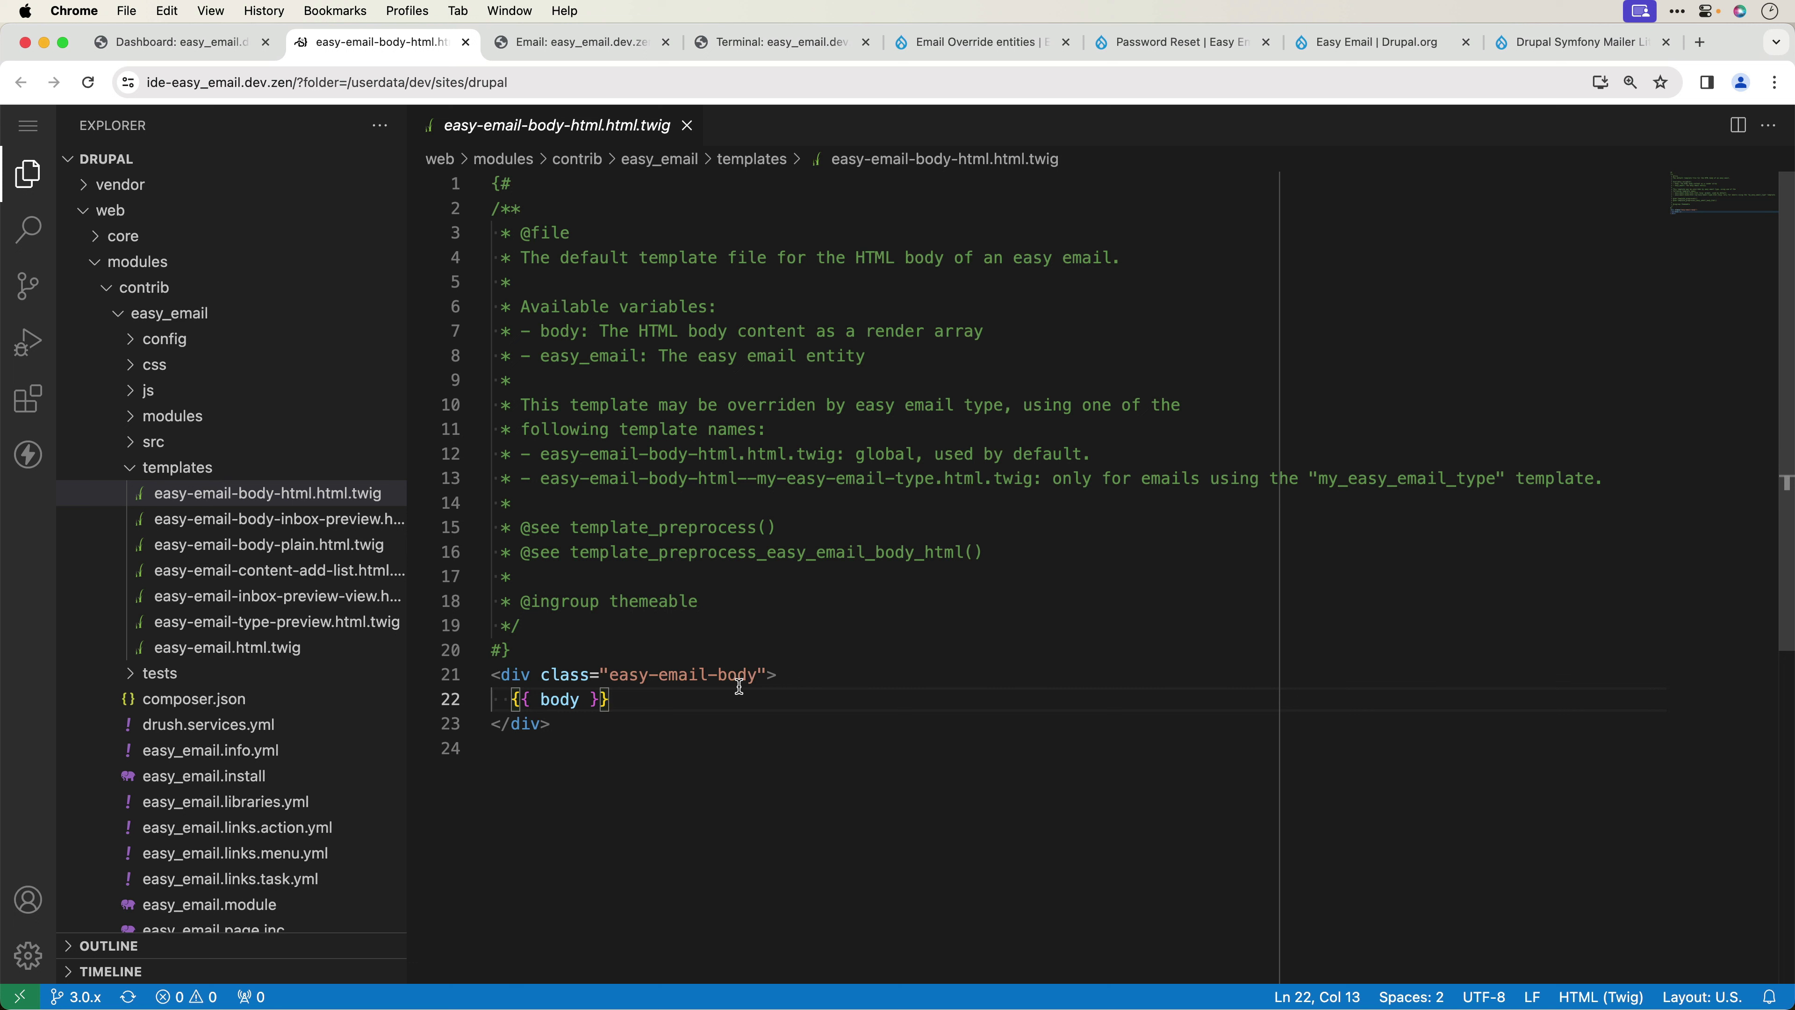
- Open easy-email-body-inbox-preview.html.twig and examine the {{ body }} line and its surrounding hidden markup
left_click(341, 525)
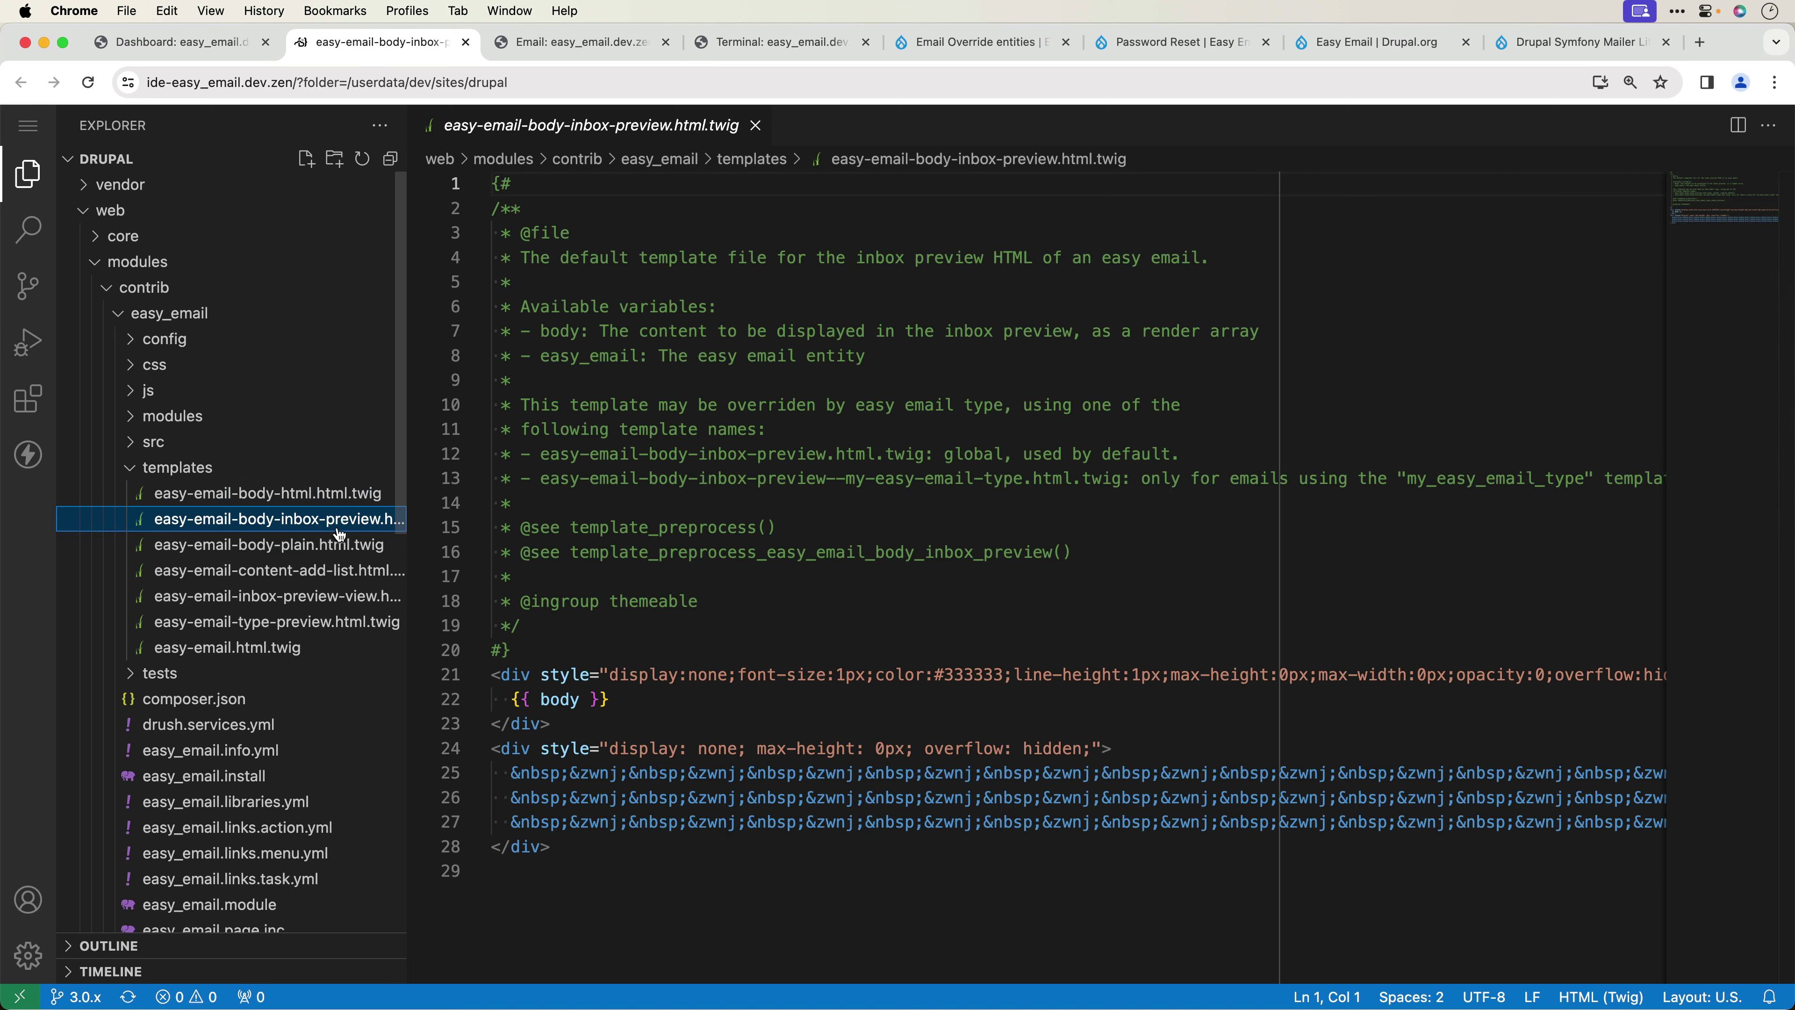
scroll(682, 658, "down", 4)
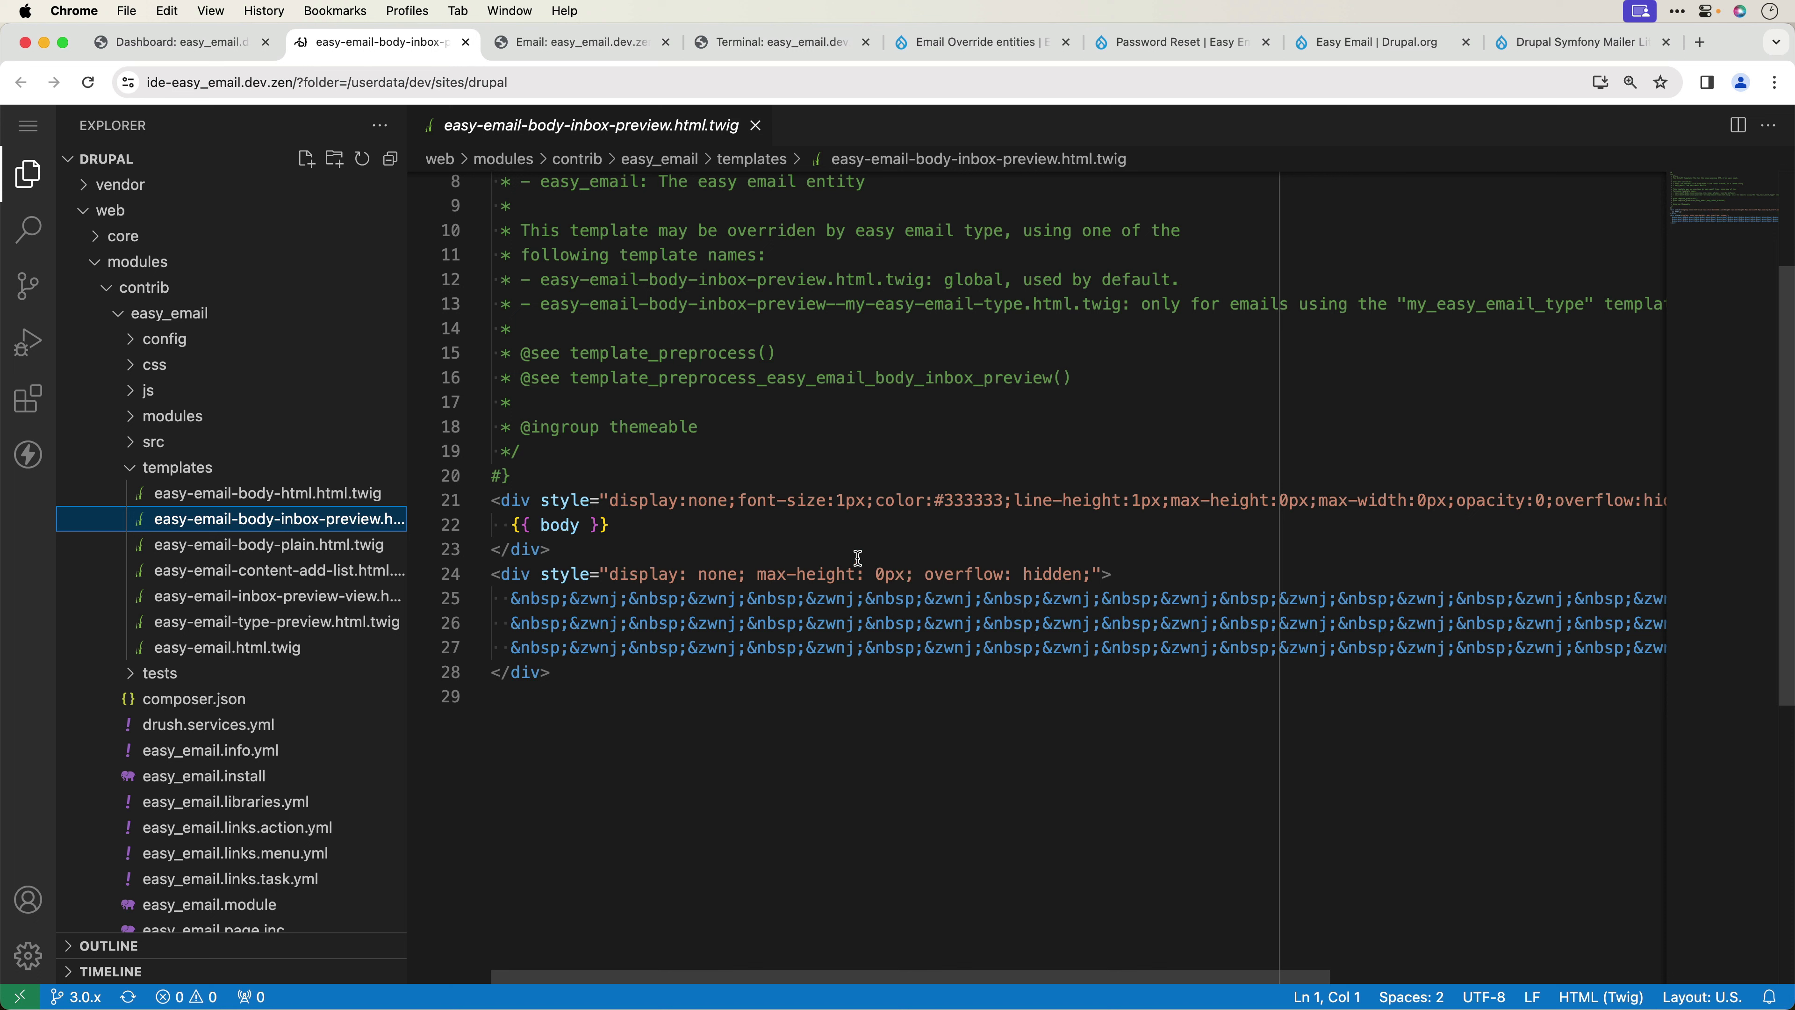
left_click_drag(628, 525, 501, 523)
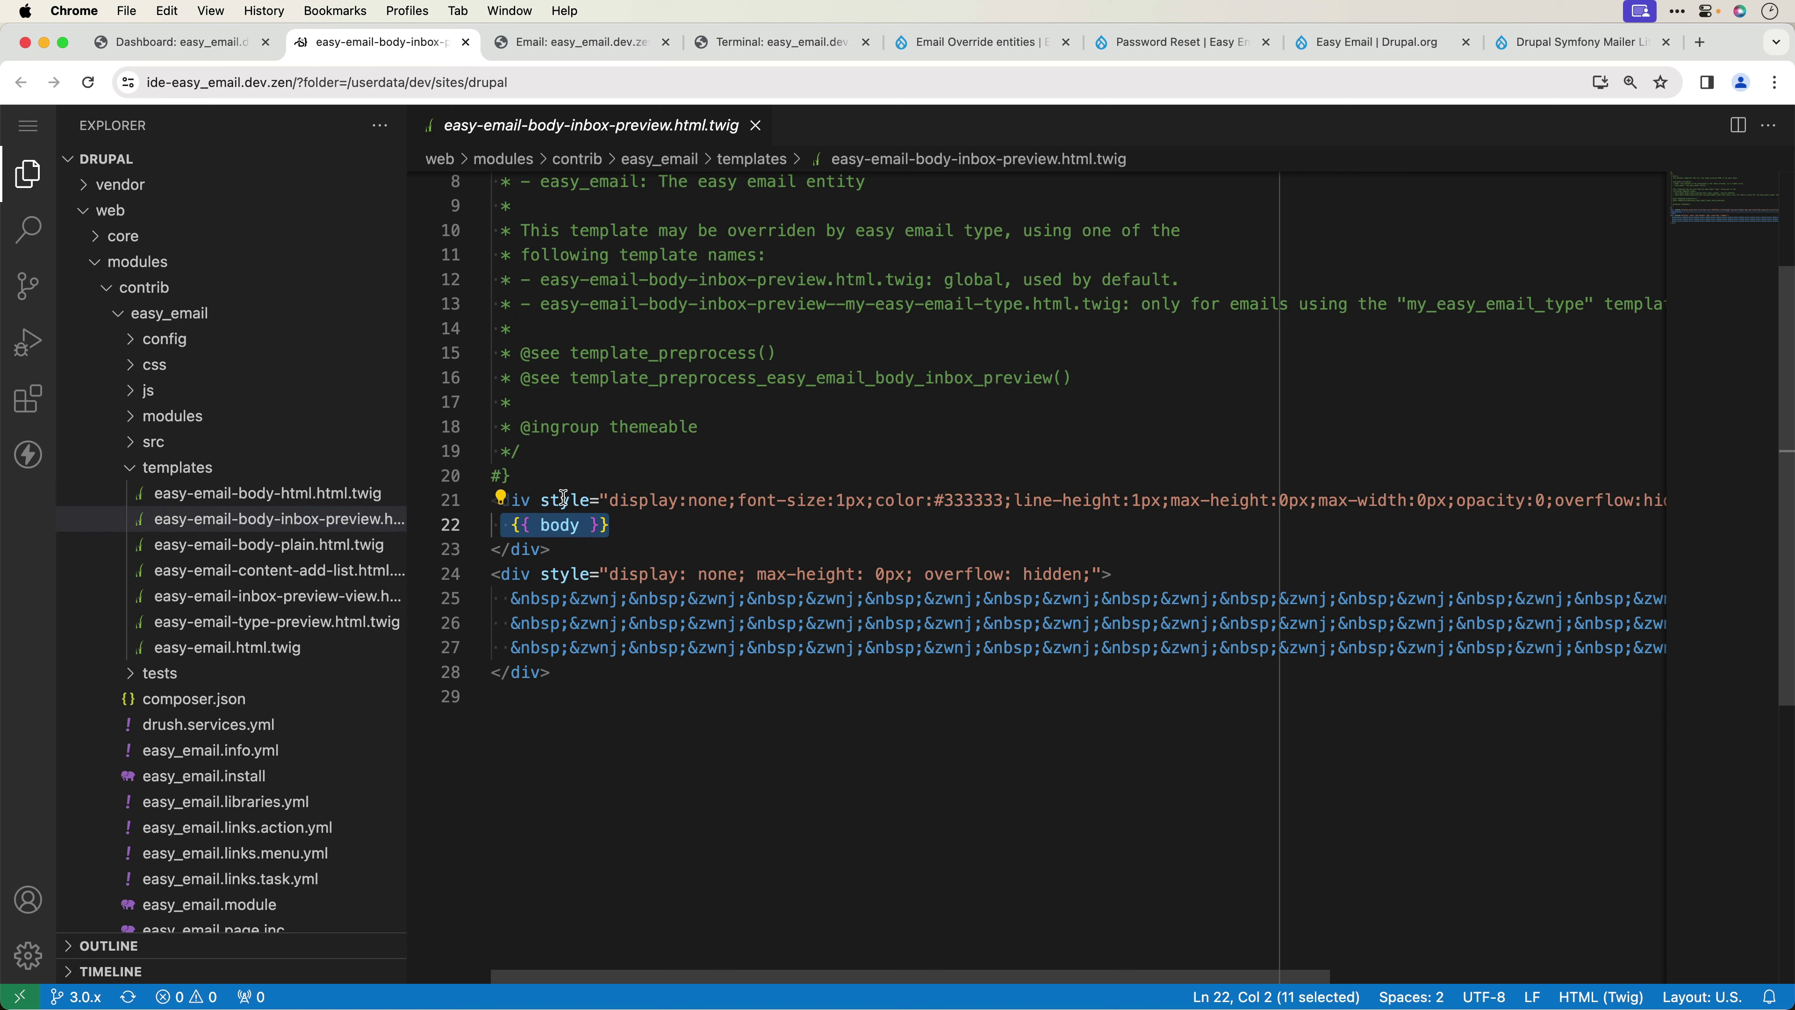
- Examine the inbox preview template's hidden div styling, its {{ body }} output and the hidden block of spacer characters
left_click_drag(609, 500, 757, 499)
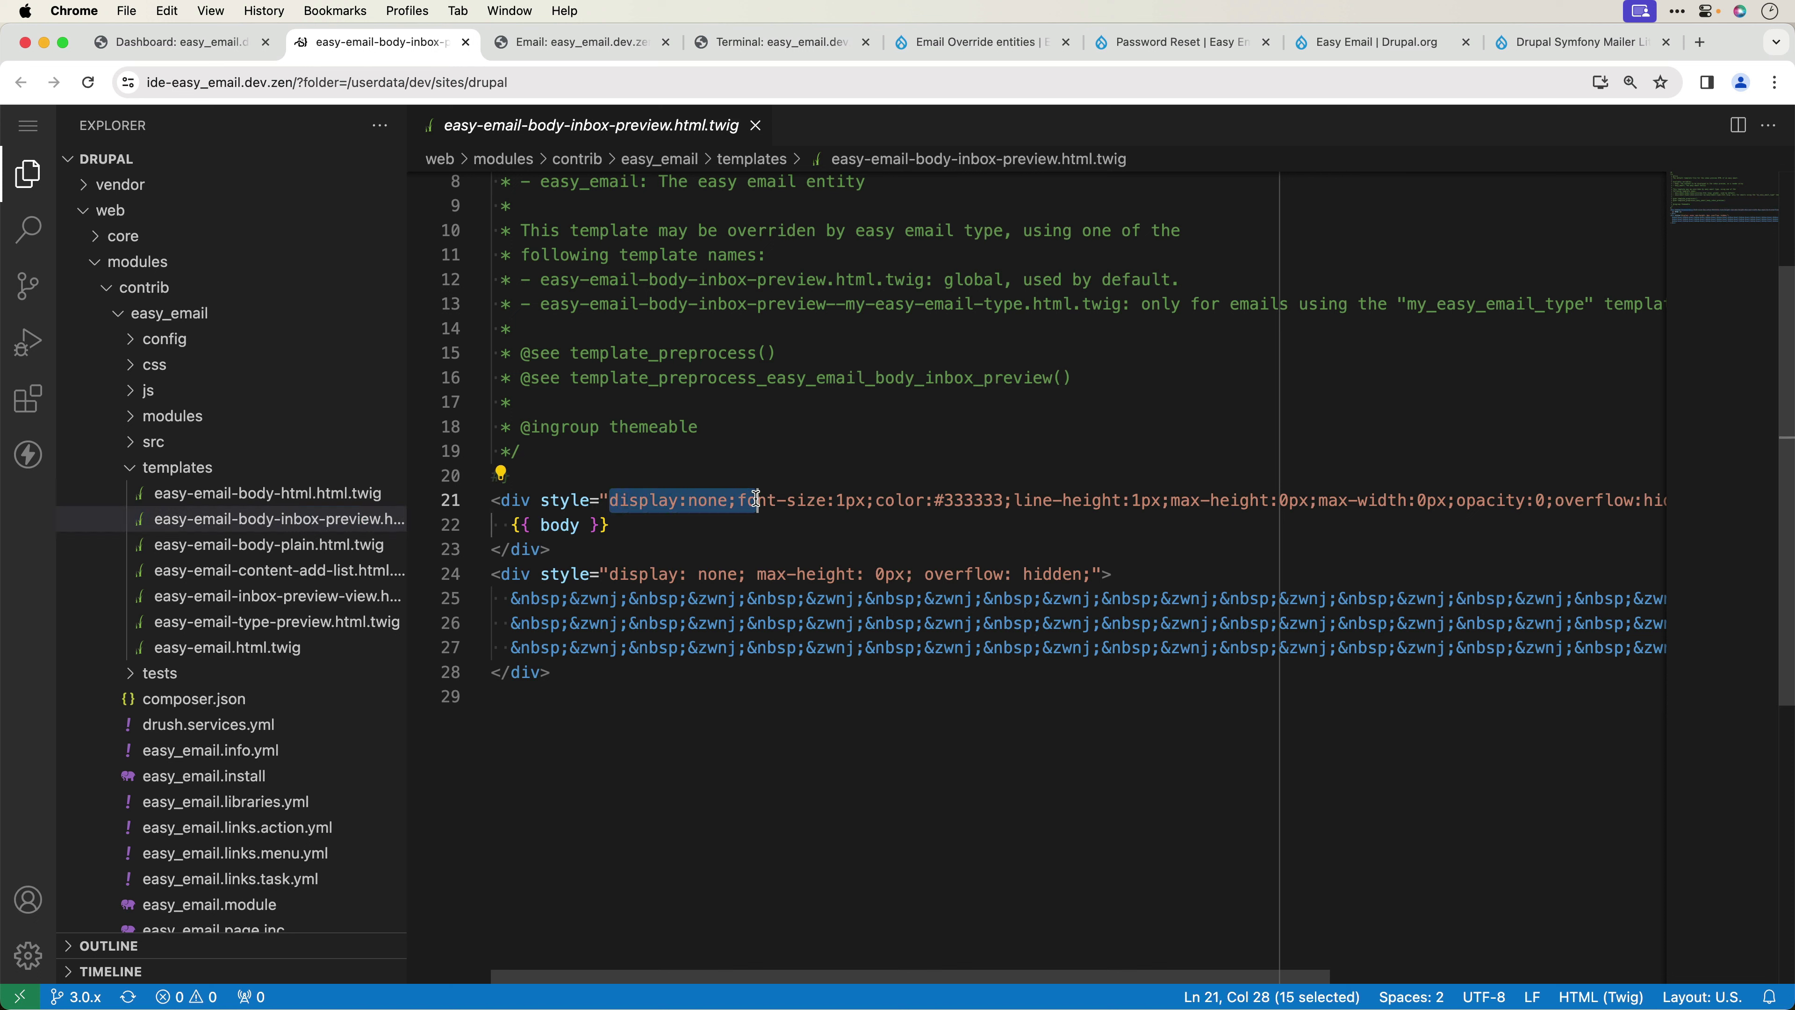
left_click_drag(610, 525, 509, 532)
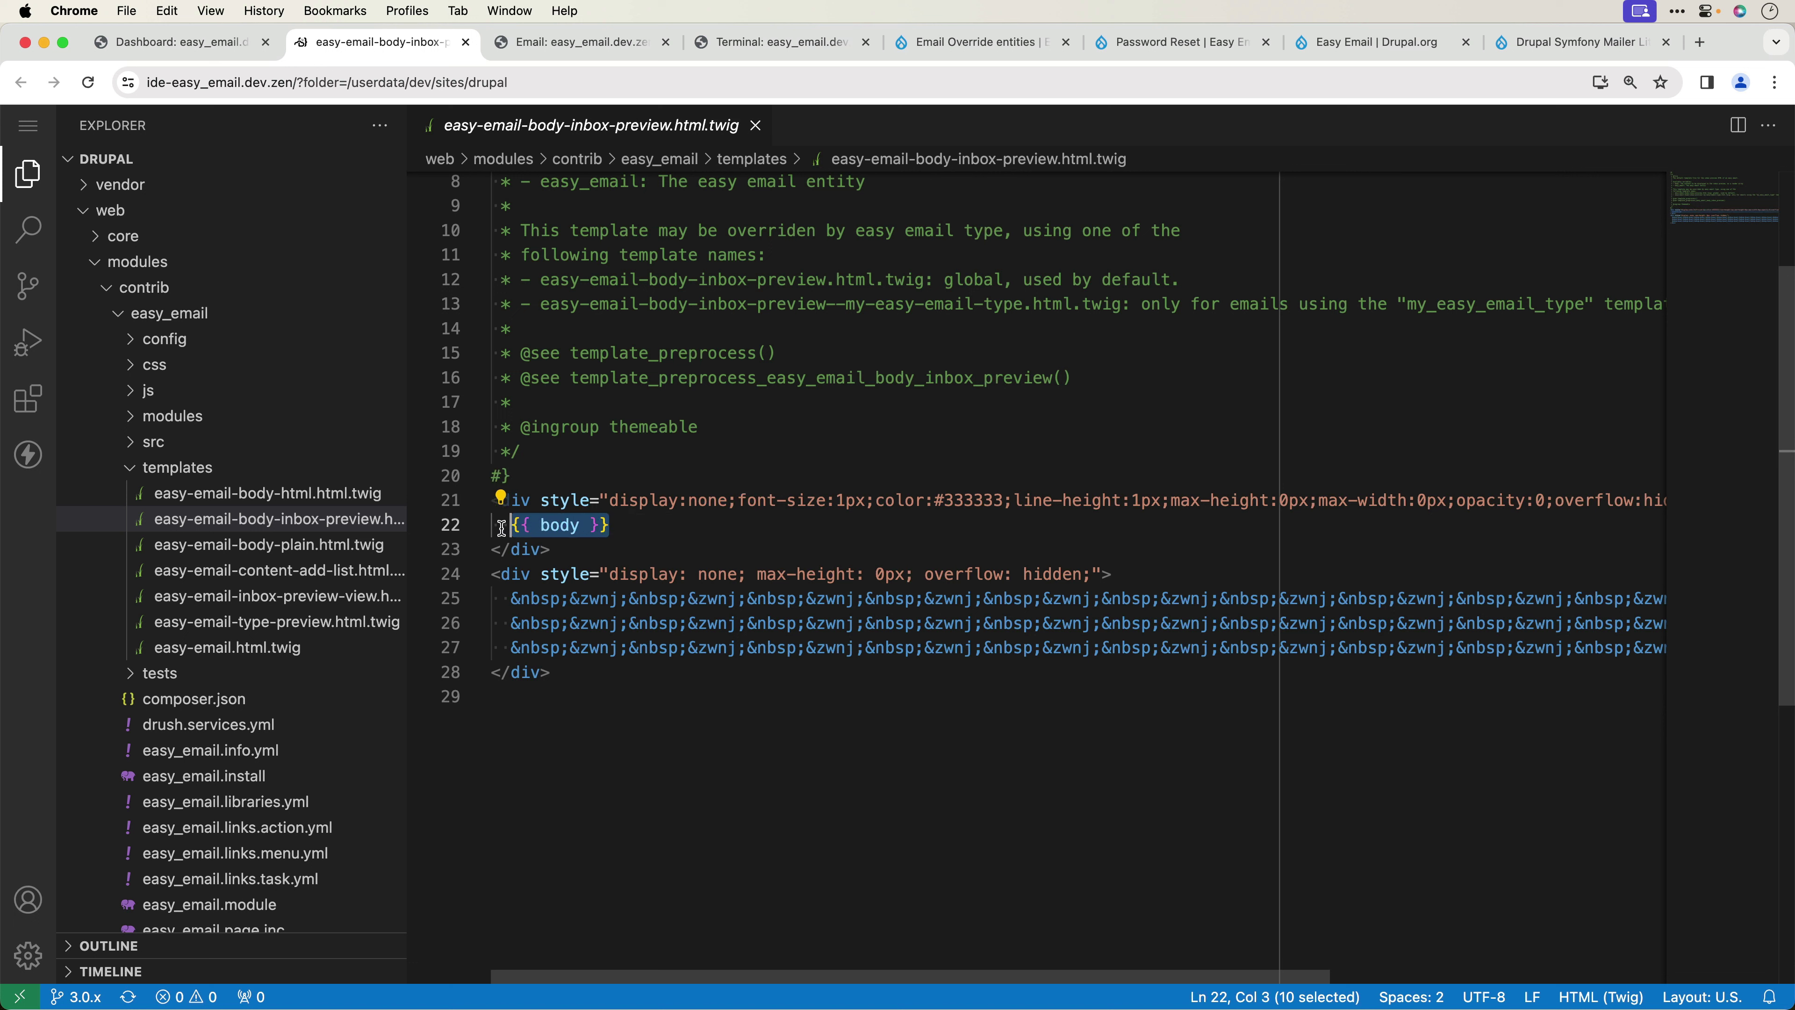
left_click_drag(560, 672, 566, 553)
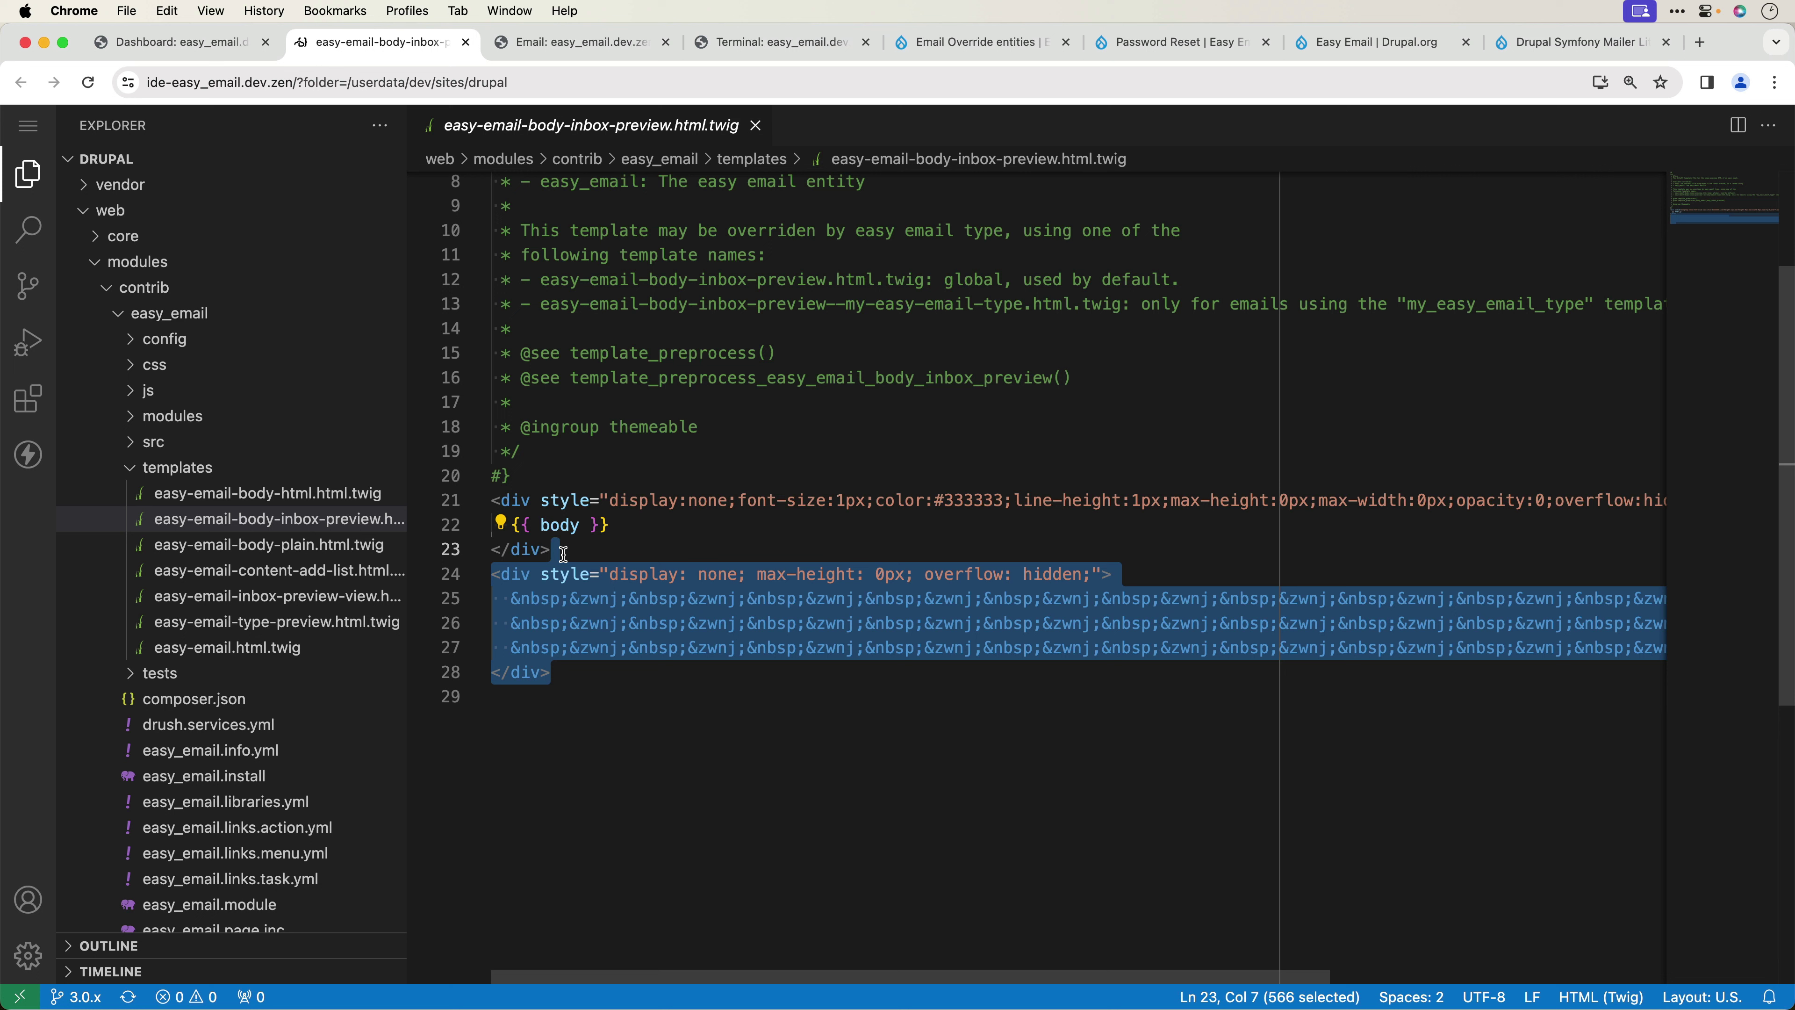
left_click(565, 552)
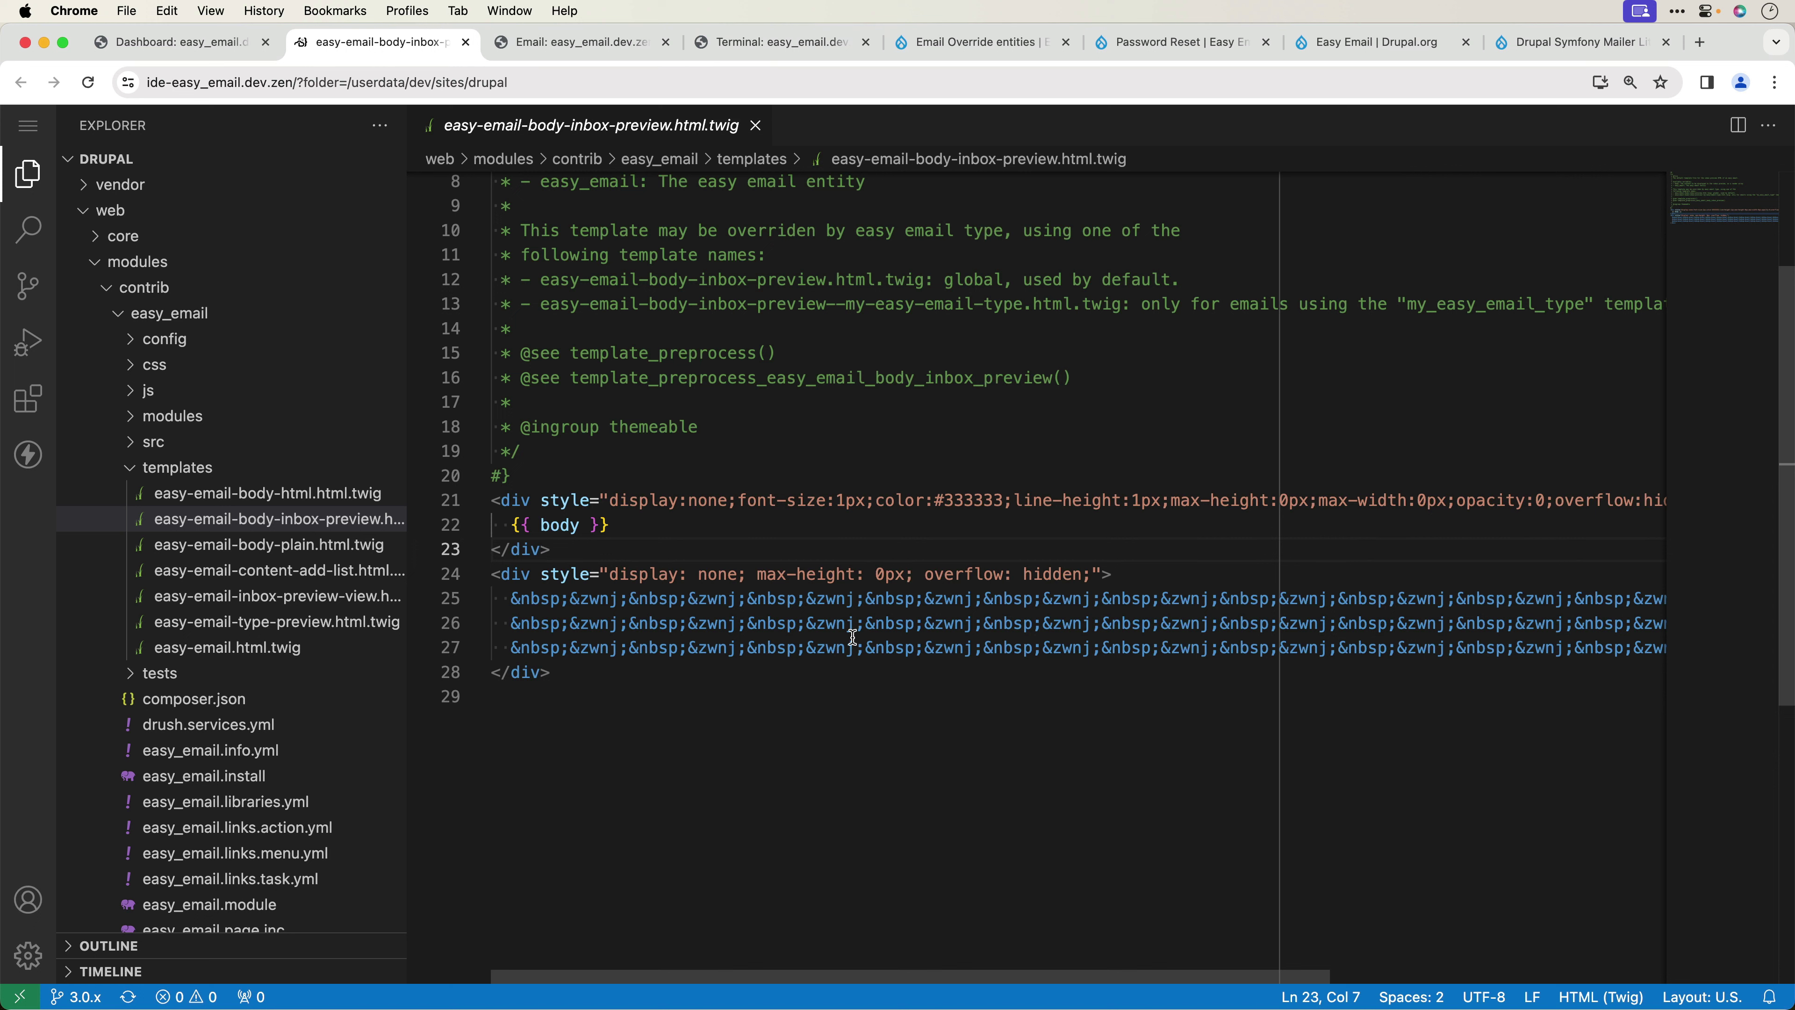
- Open easy-email-body-plain.html.twig and examine its override naming comments and {{ body }} output
left_click(304, 545)
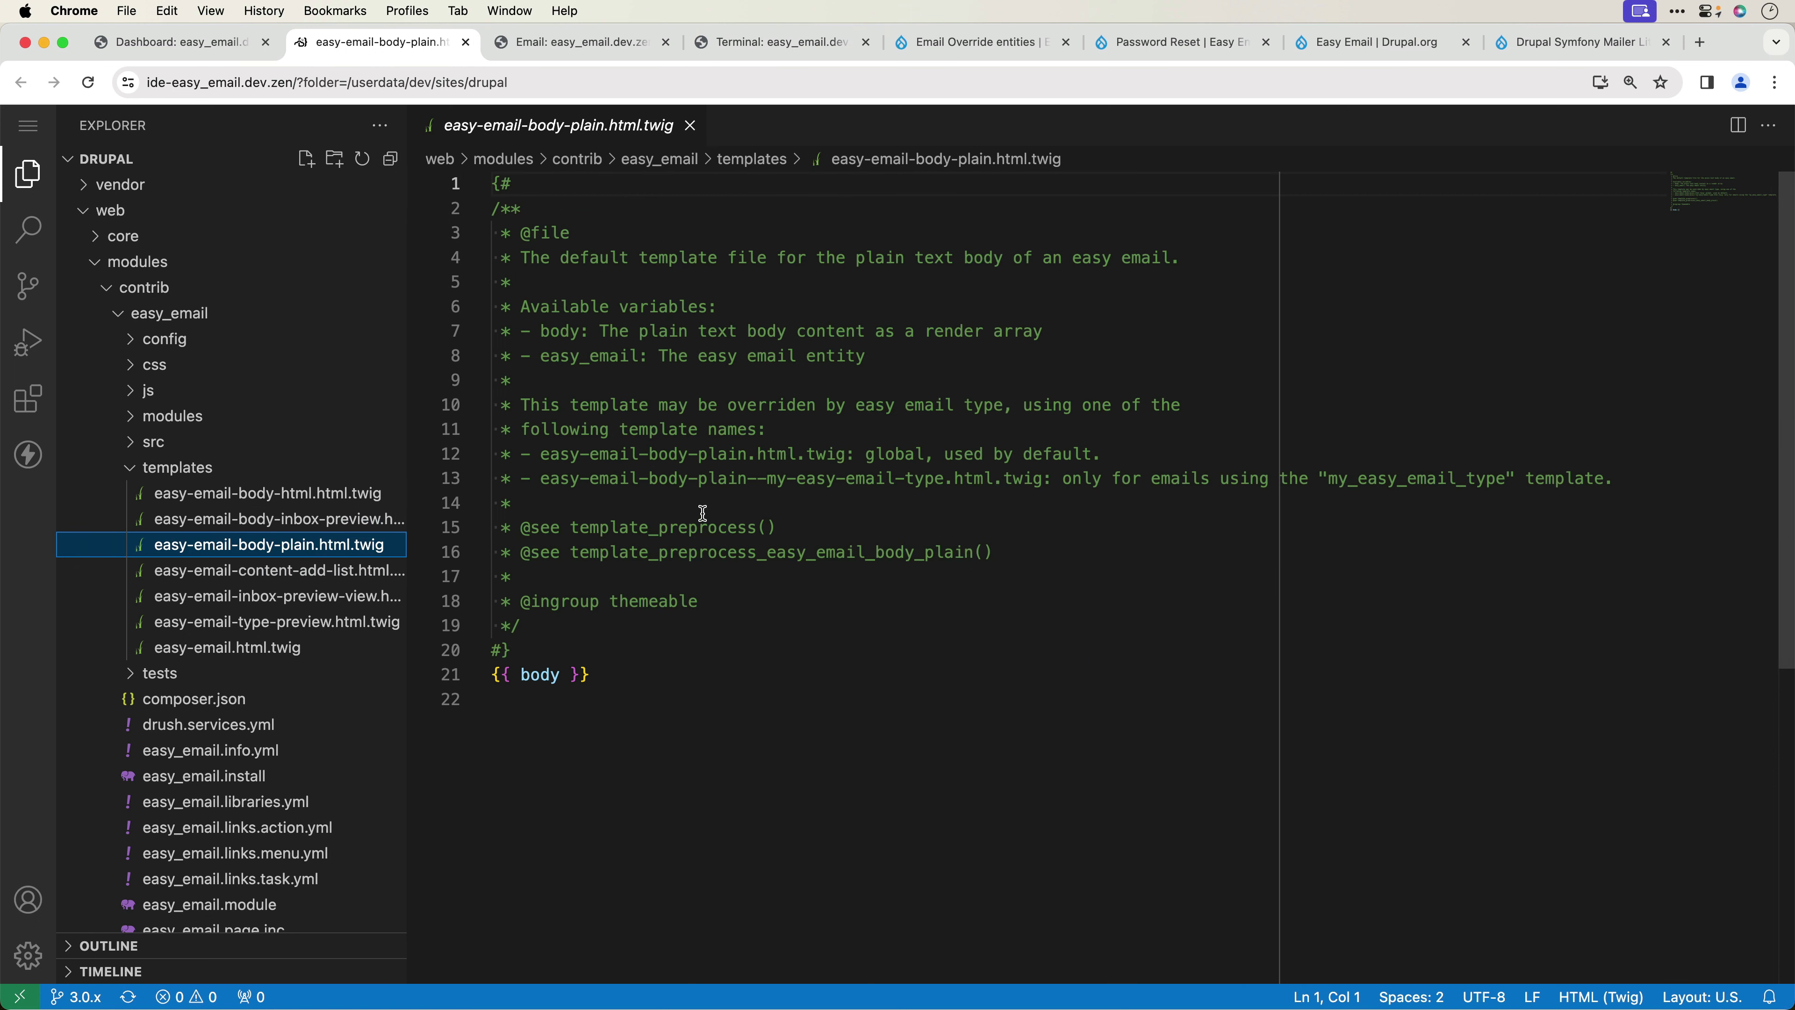
left_click(642, 651)
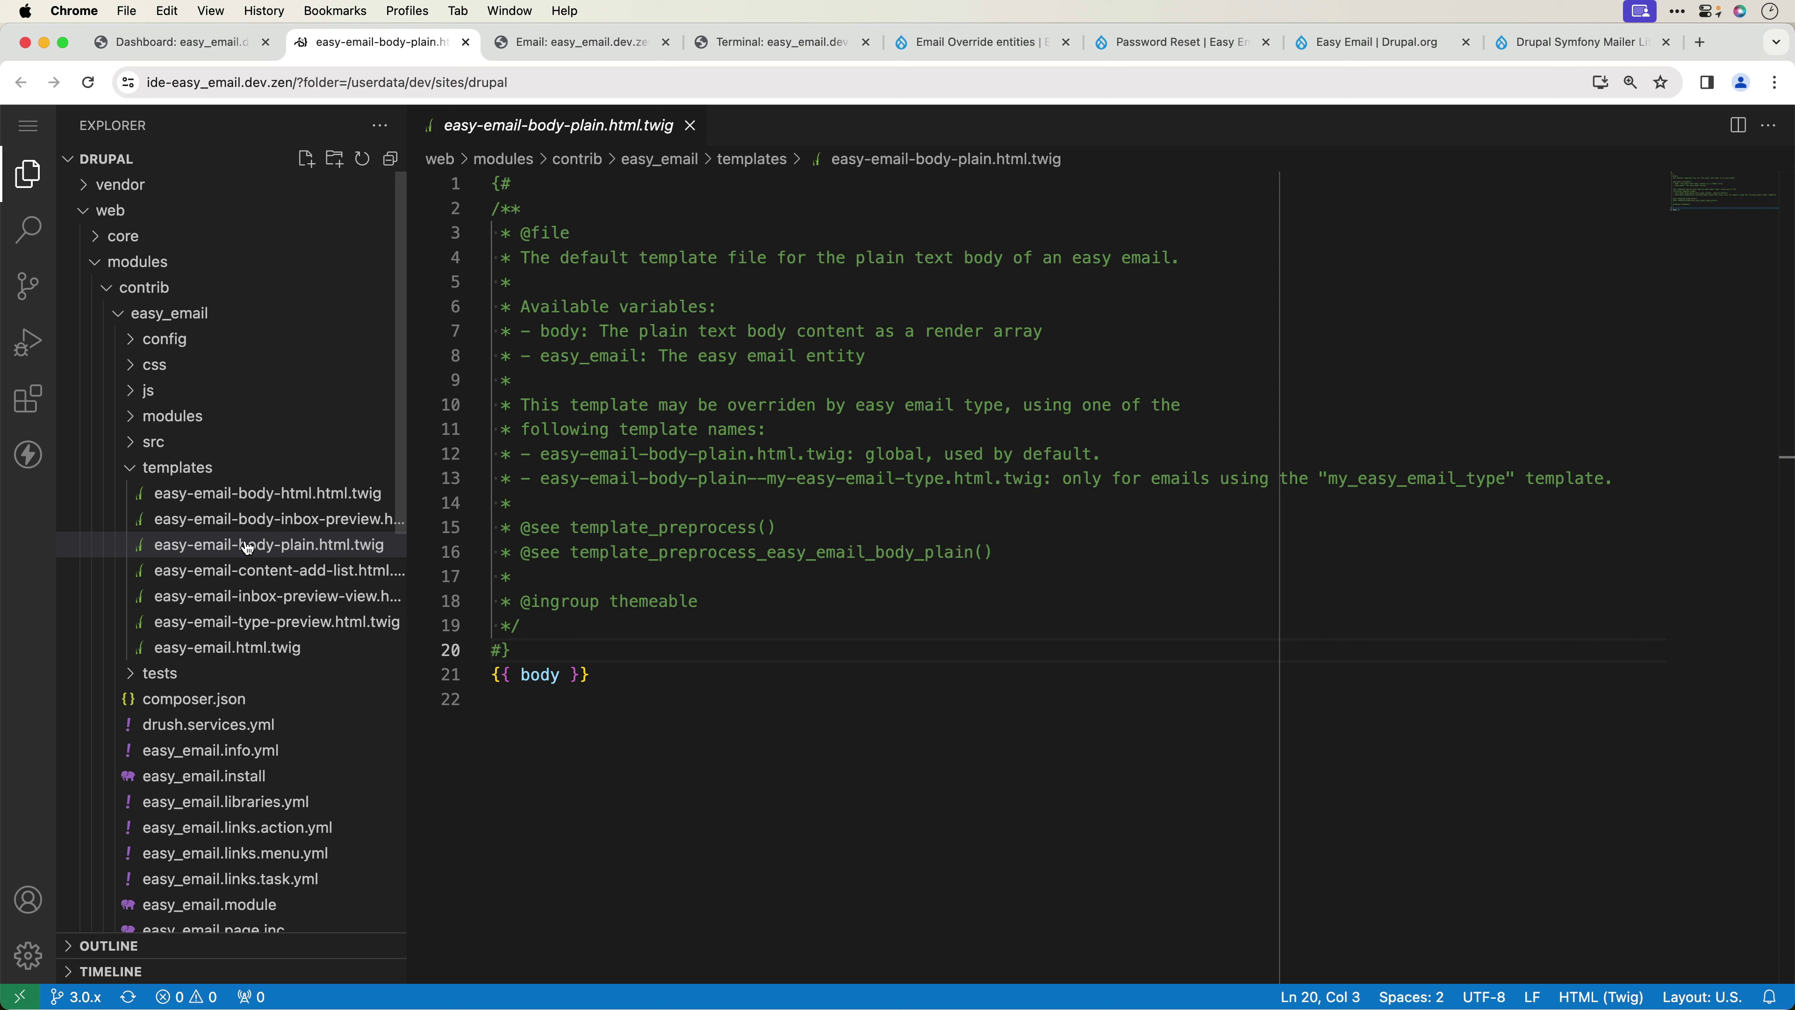
- Expand the symfony_mailer_lite module's templates folder and open symfony-mailer-lite-email.html.twig
scroll(247, 548, "down", 10)
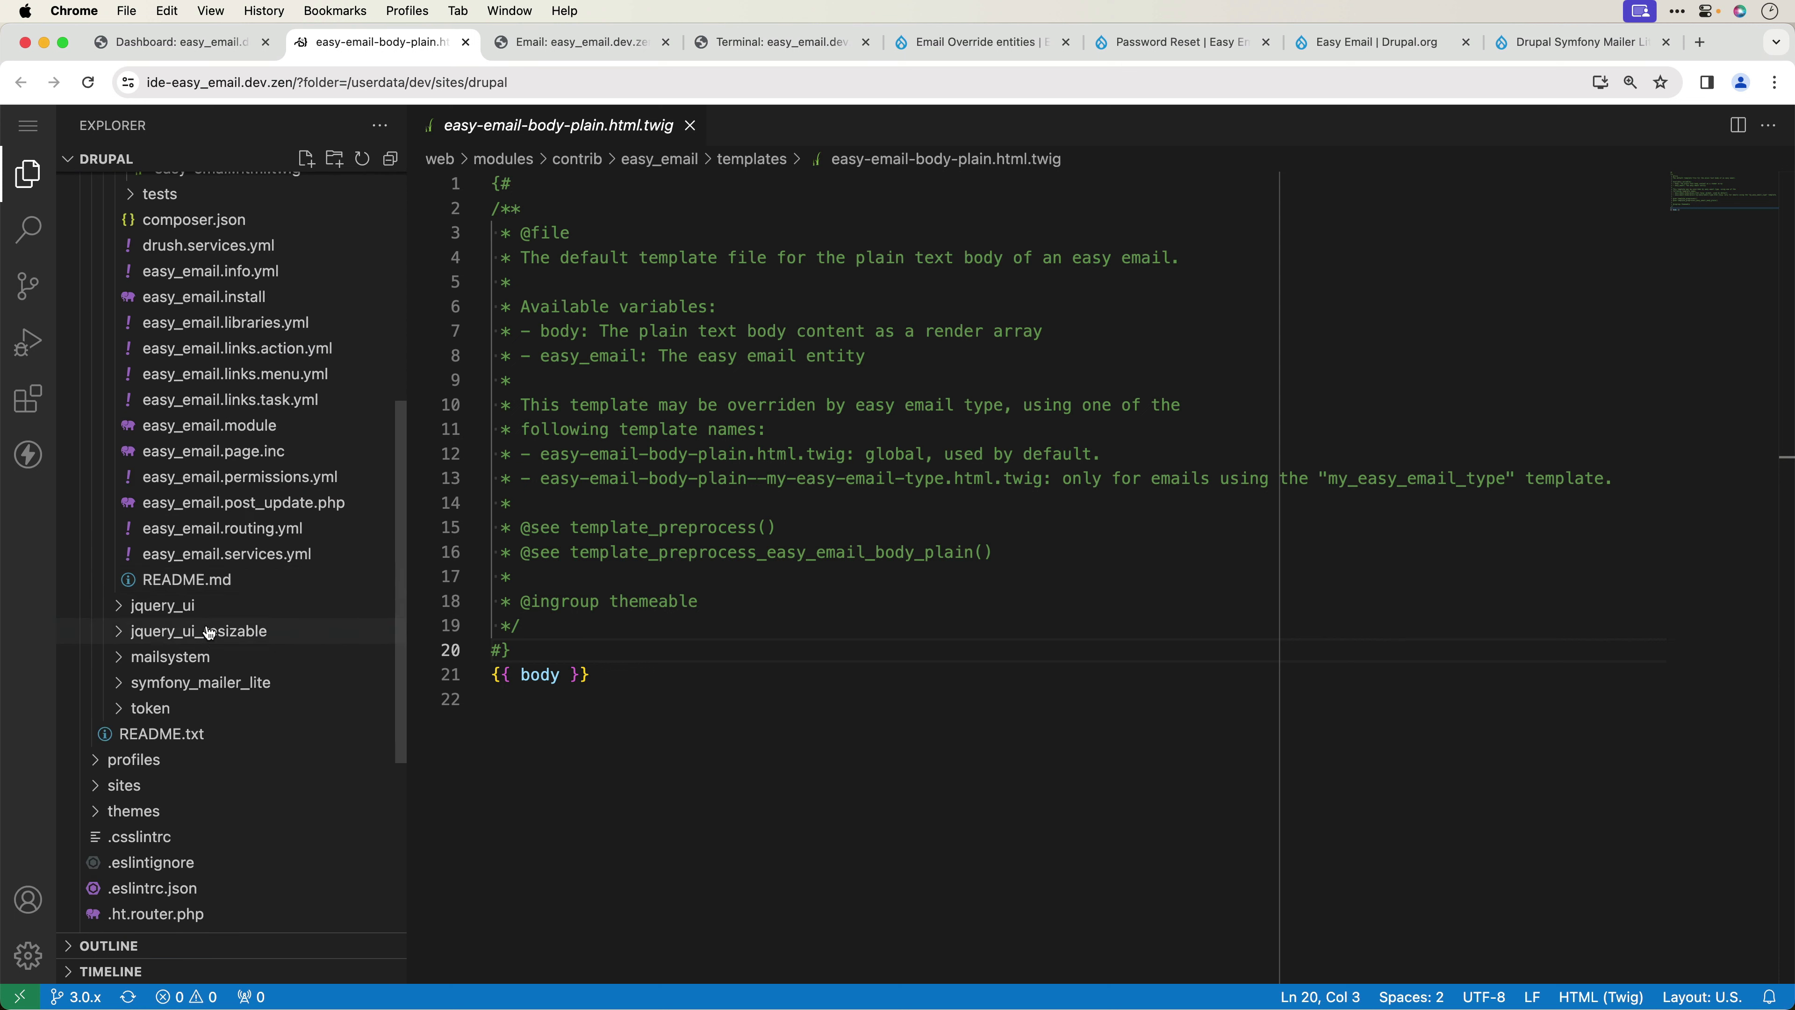
scroll(209, 633, "down", 1)
left_click(265, 657)
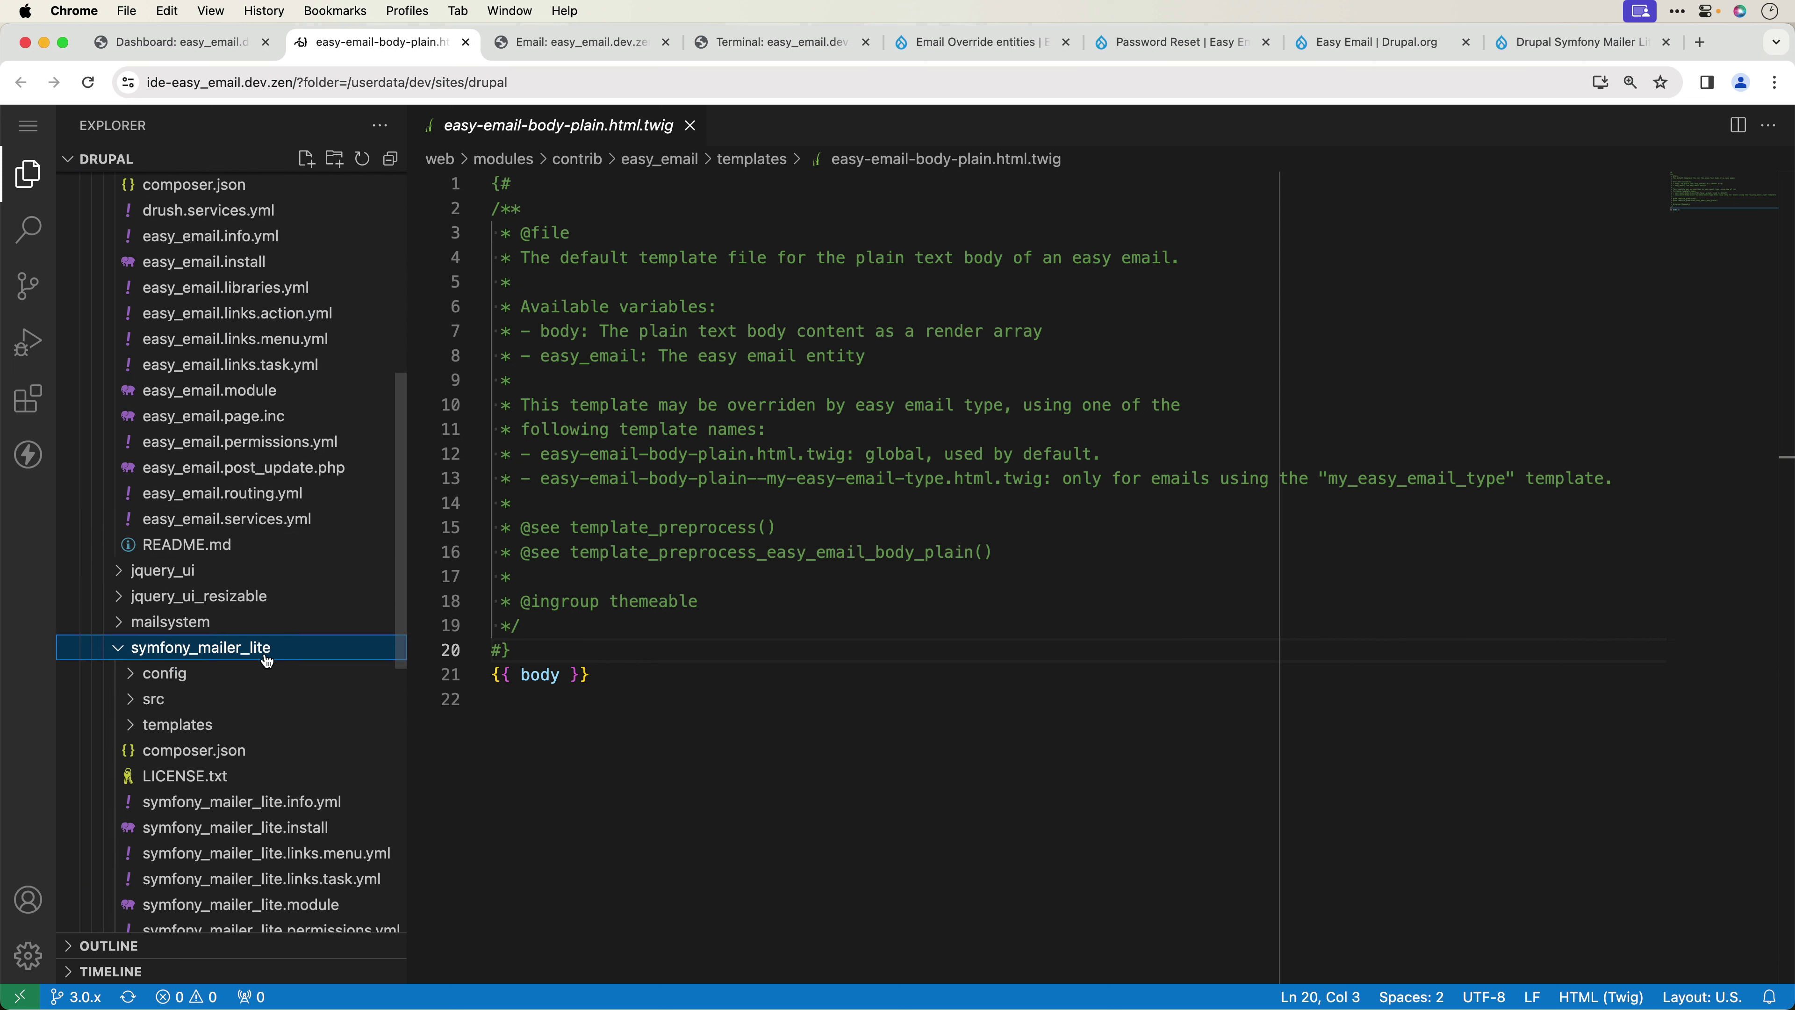
scroll(265, 660, "down", 3)
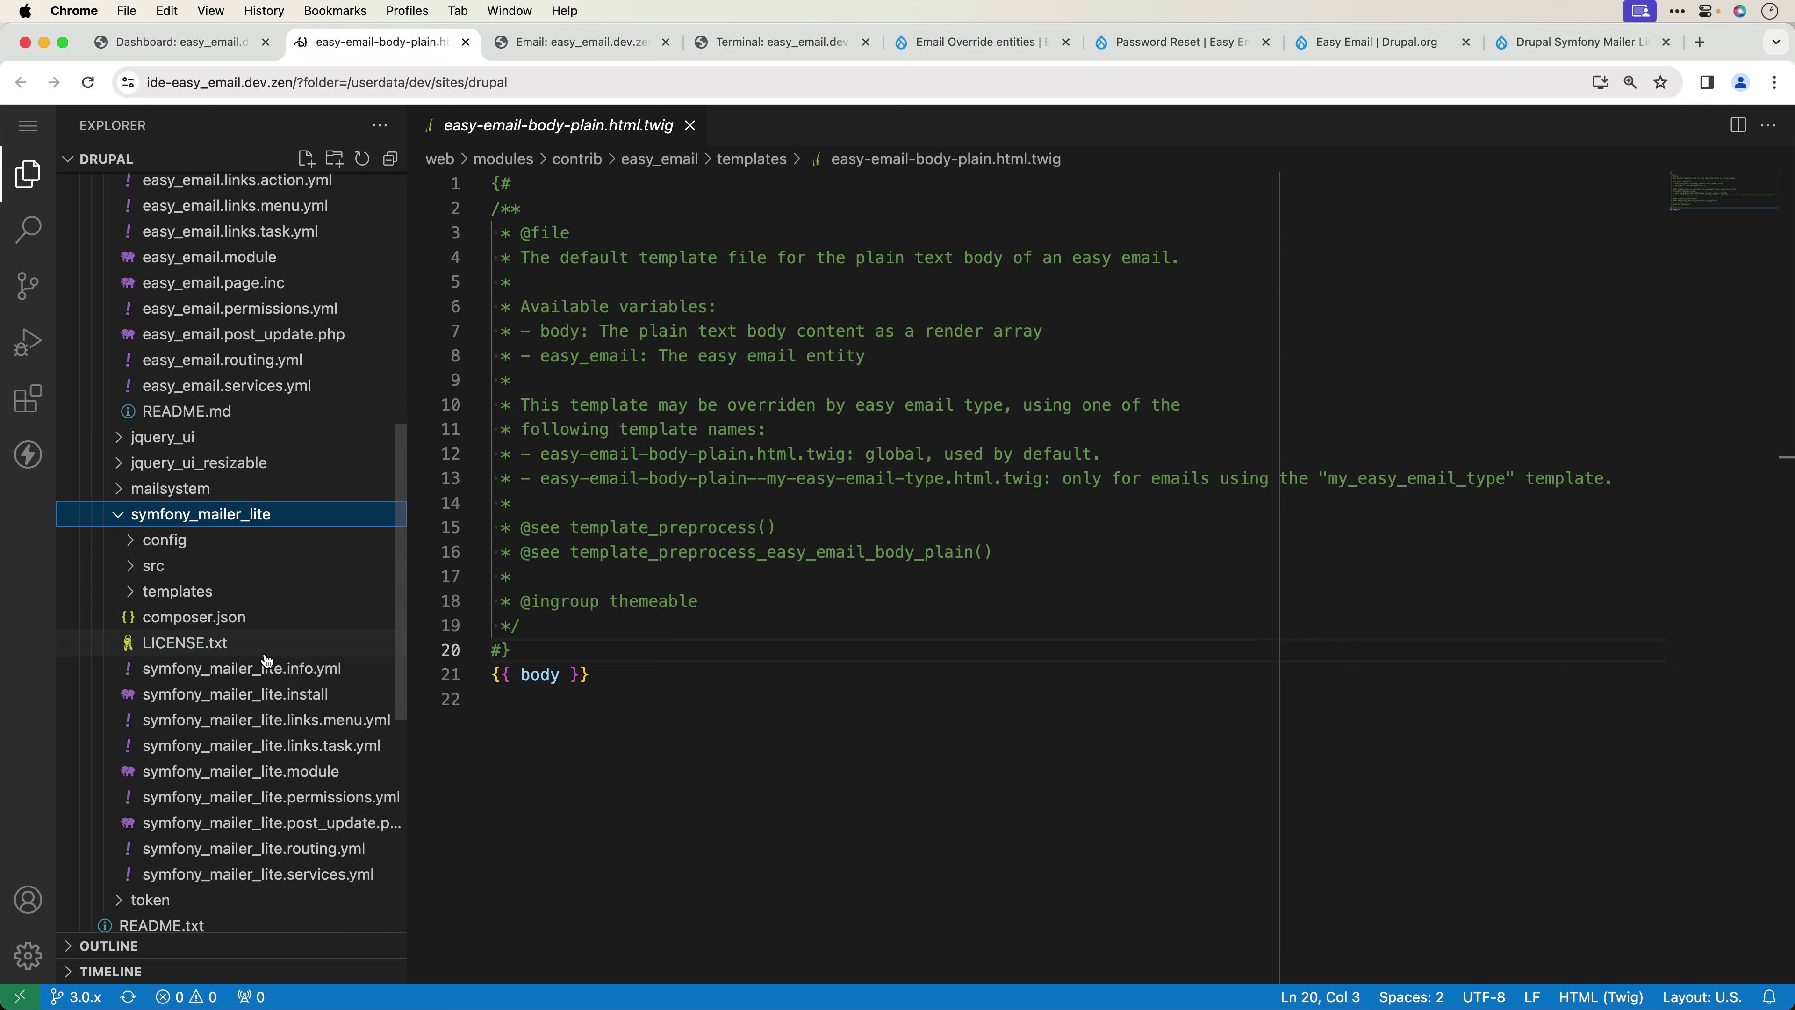
left_click(219, 596)
left_click(187, 620)
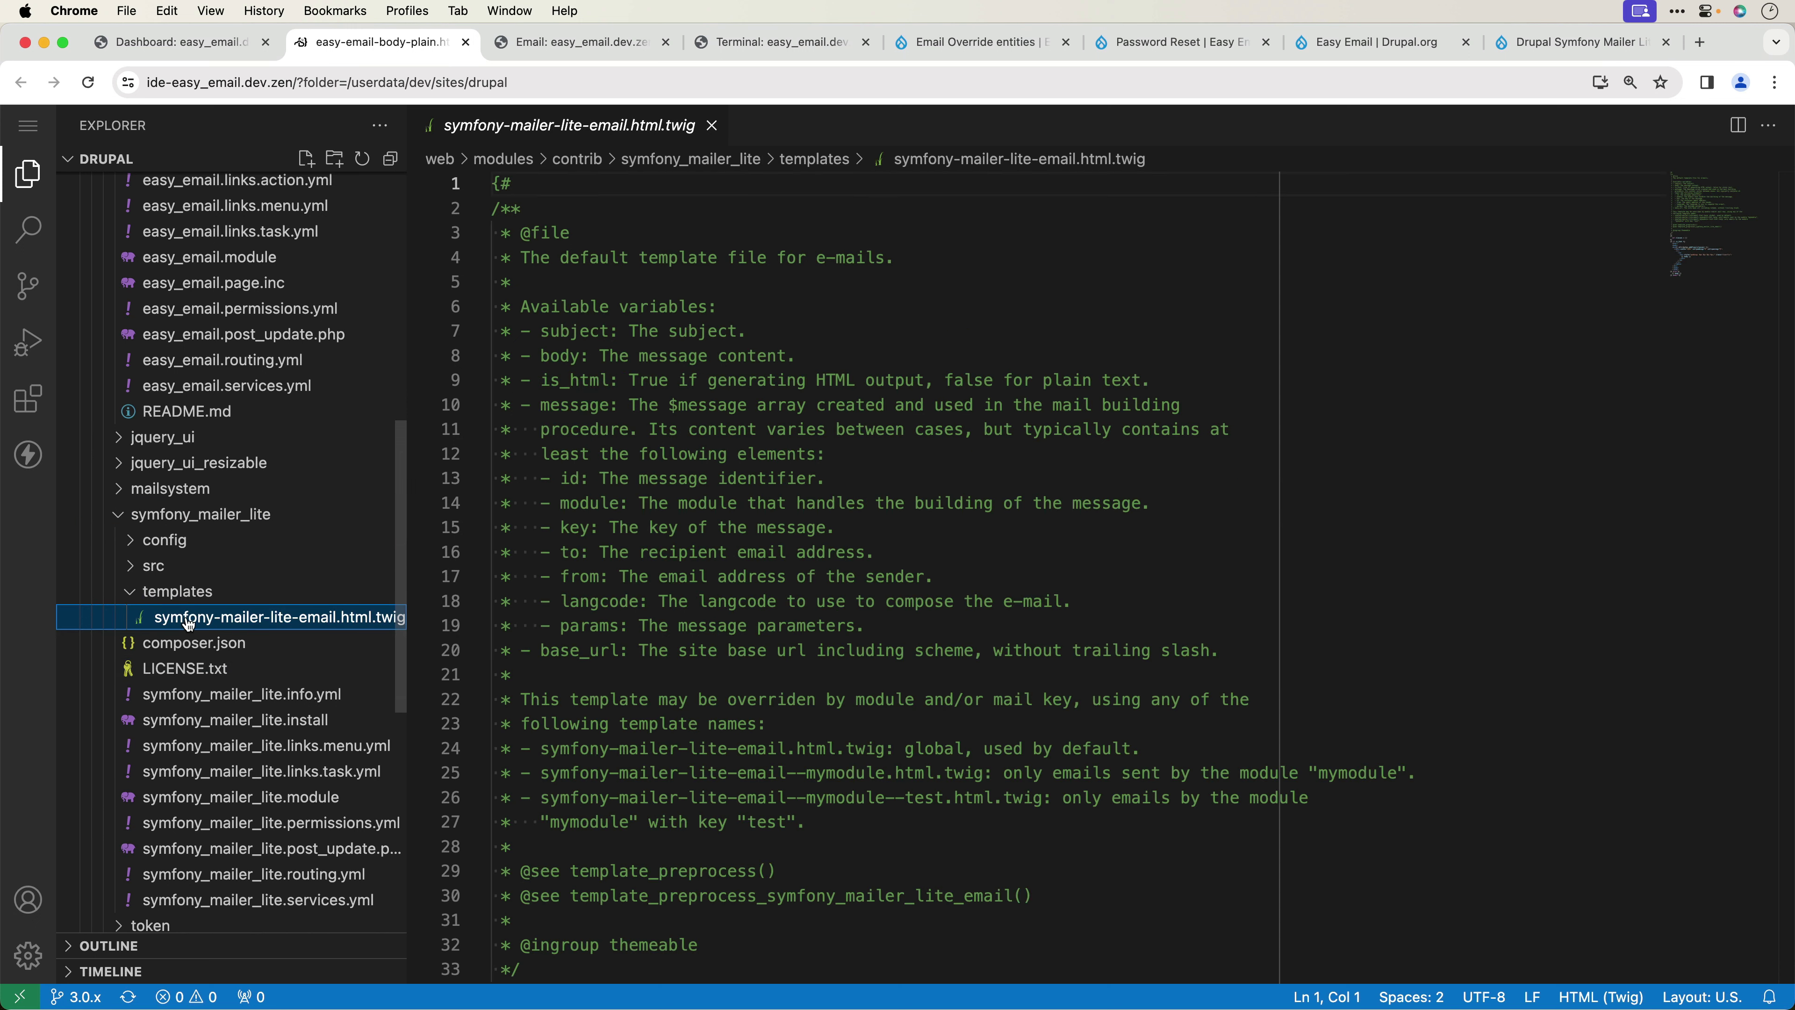
- Examine the Symfony Mailer Lite template's override naming comments, its HTML wrapper markup and where {{ body }} is output
scroll(630, 682, "down", 10)
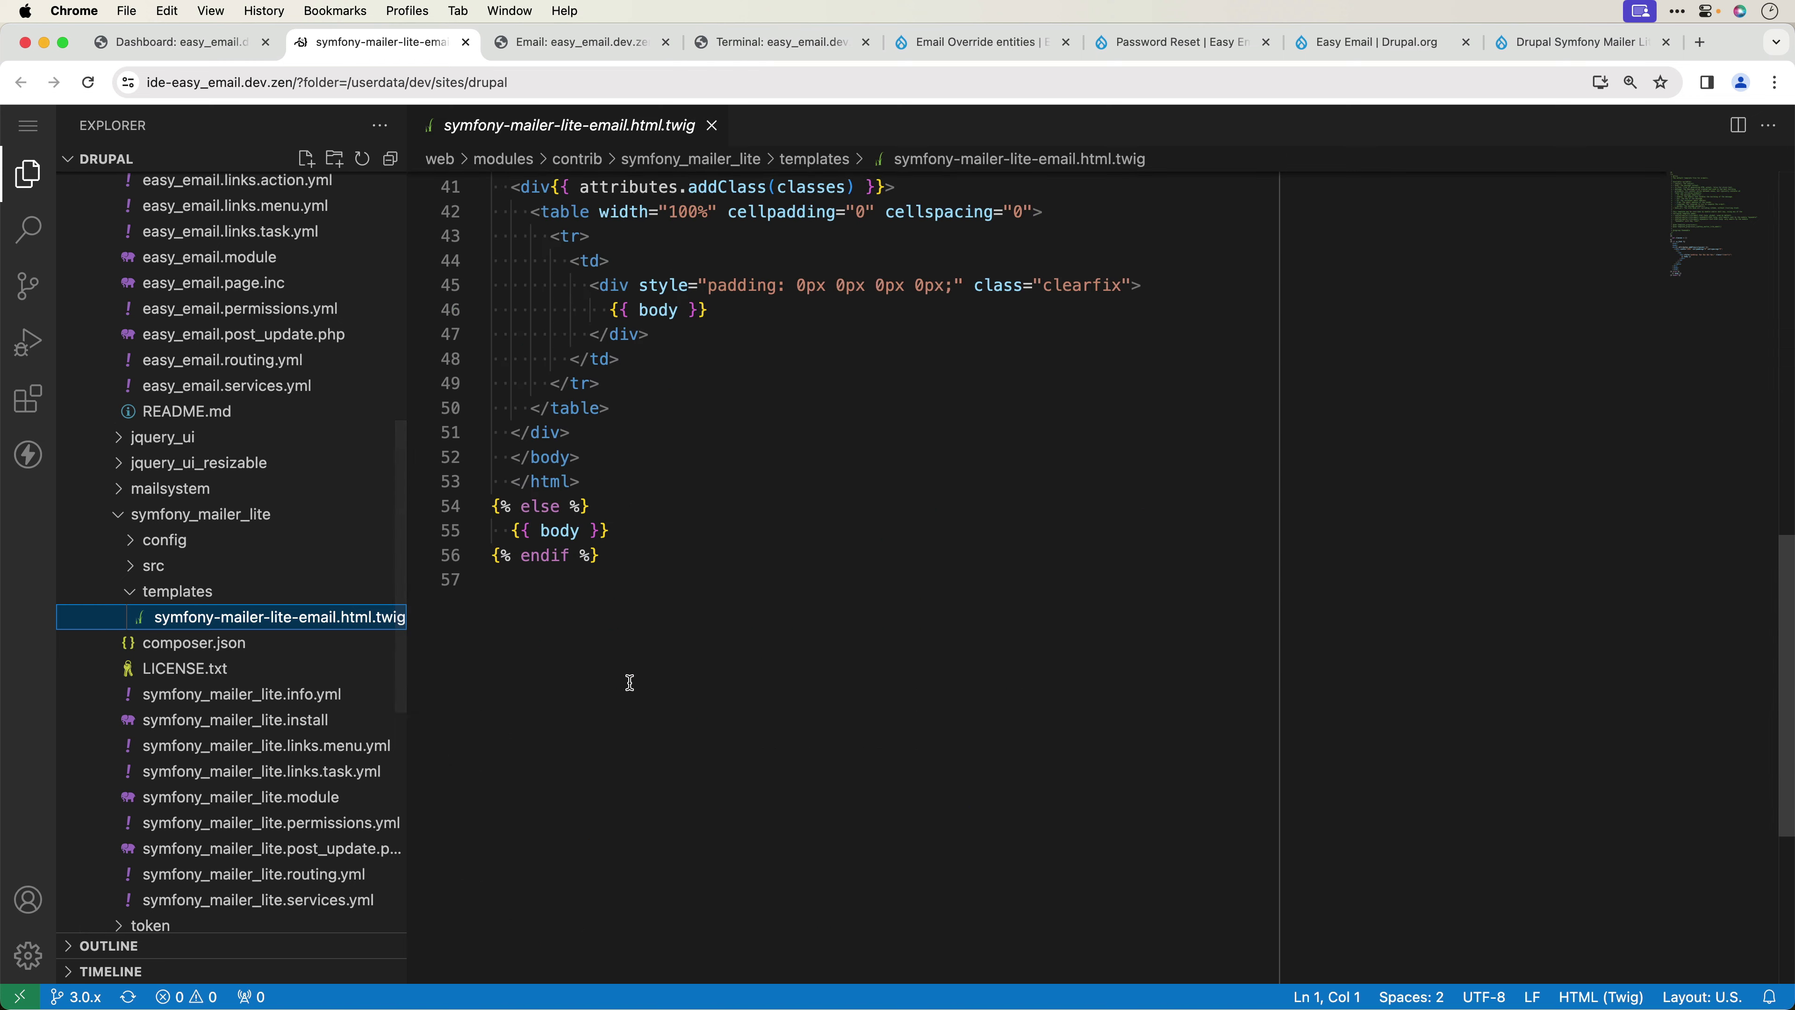
scroll(629, 682, "up", 10)
scroll(643, 684, "down", 6)
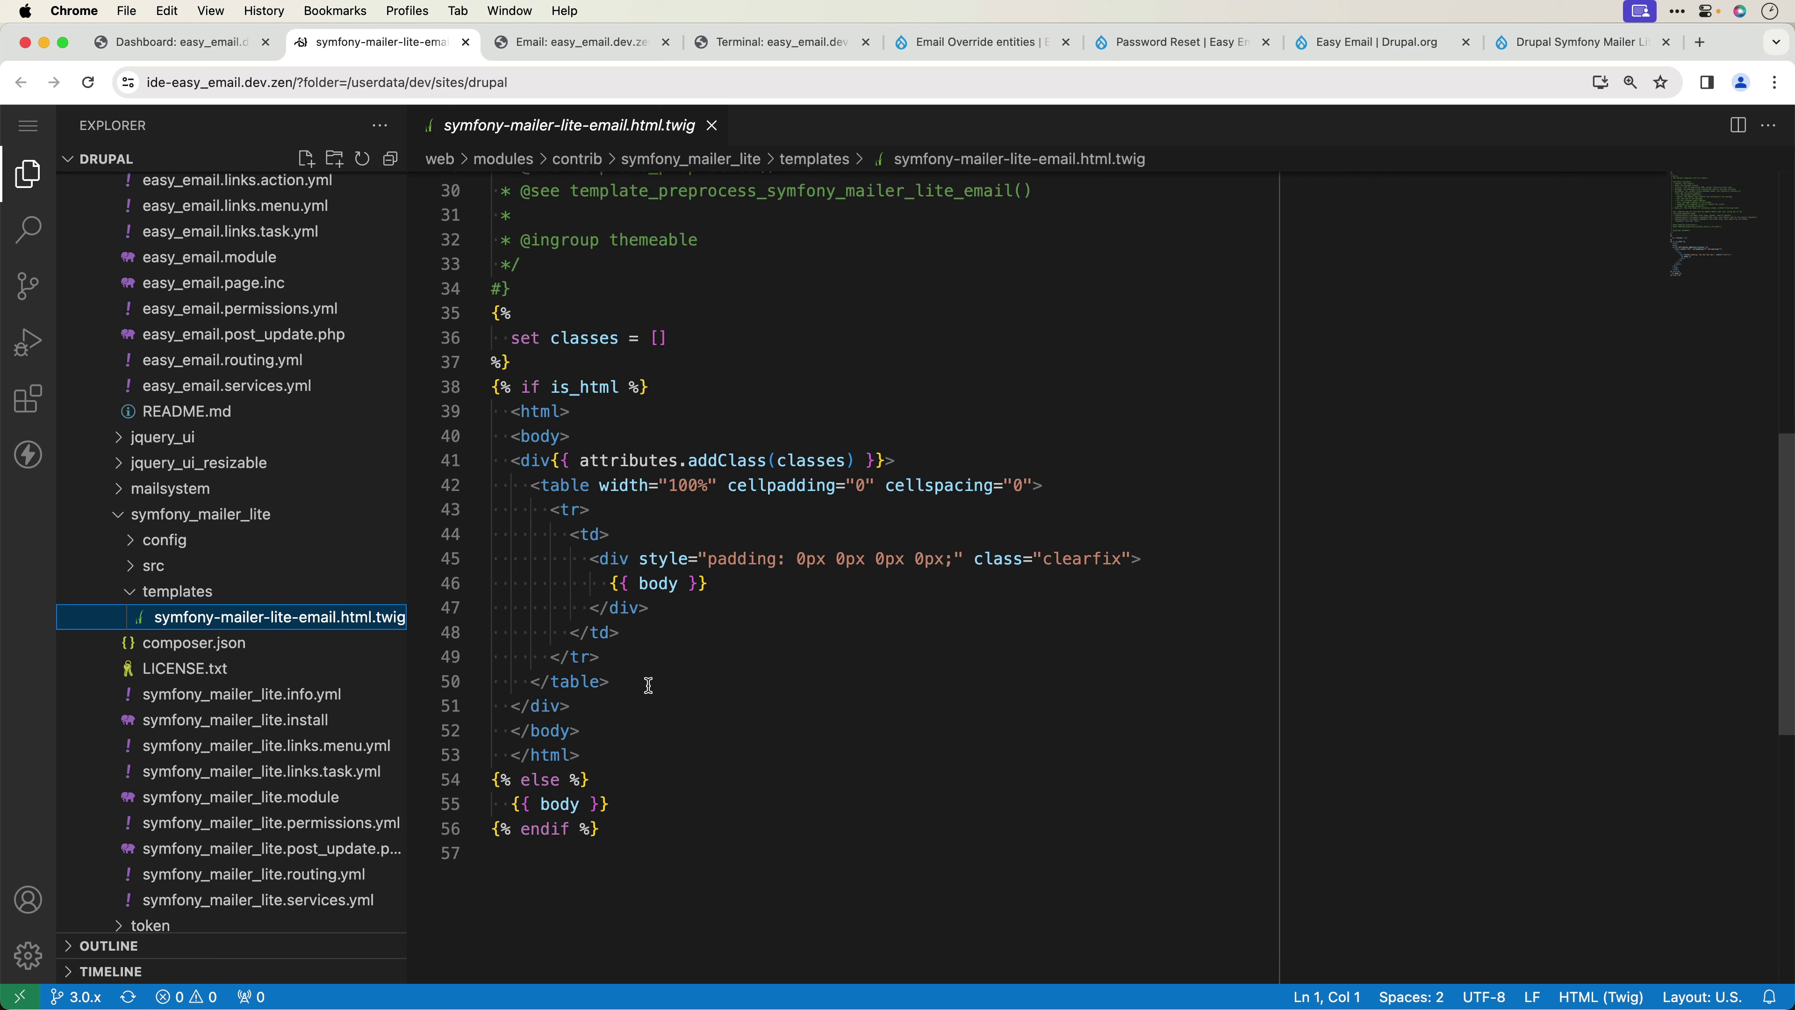
left_click_drag(713, 586, 612, 584)
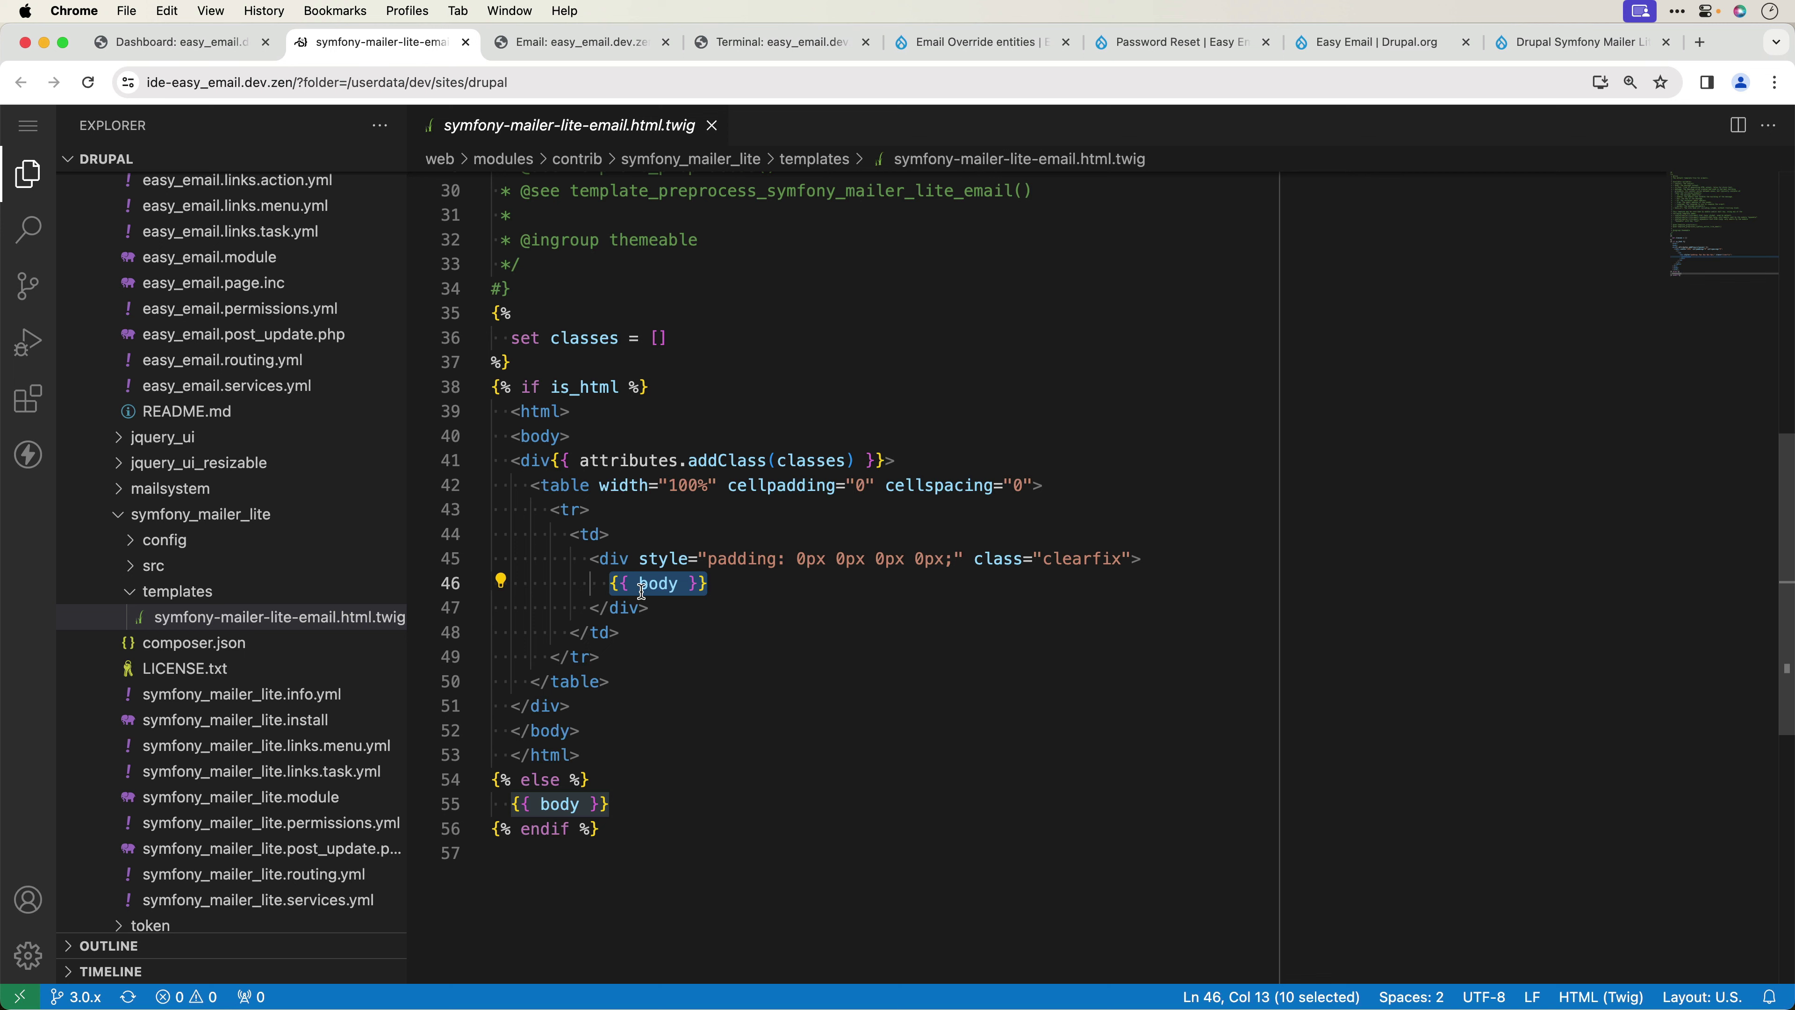
scroll(636, 586, "up", 4)
scroll(283, 664, "up", 8)
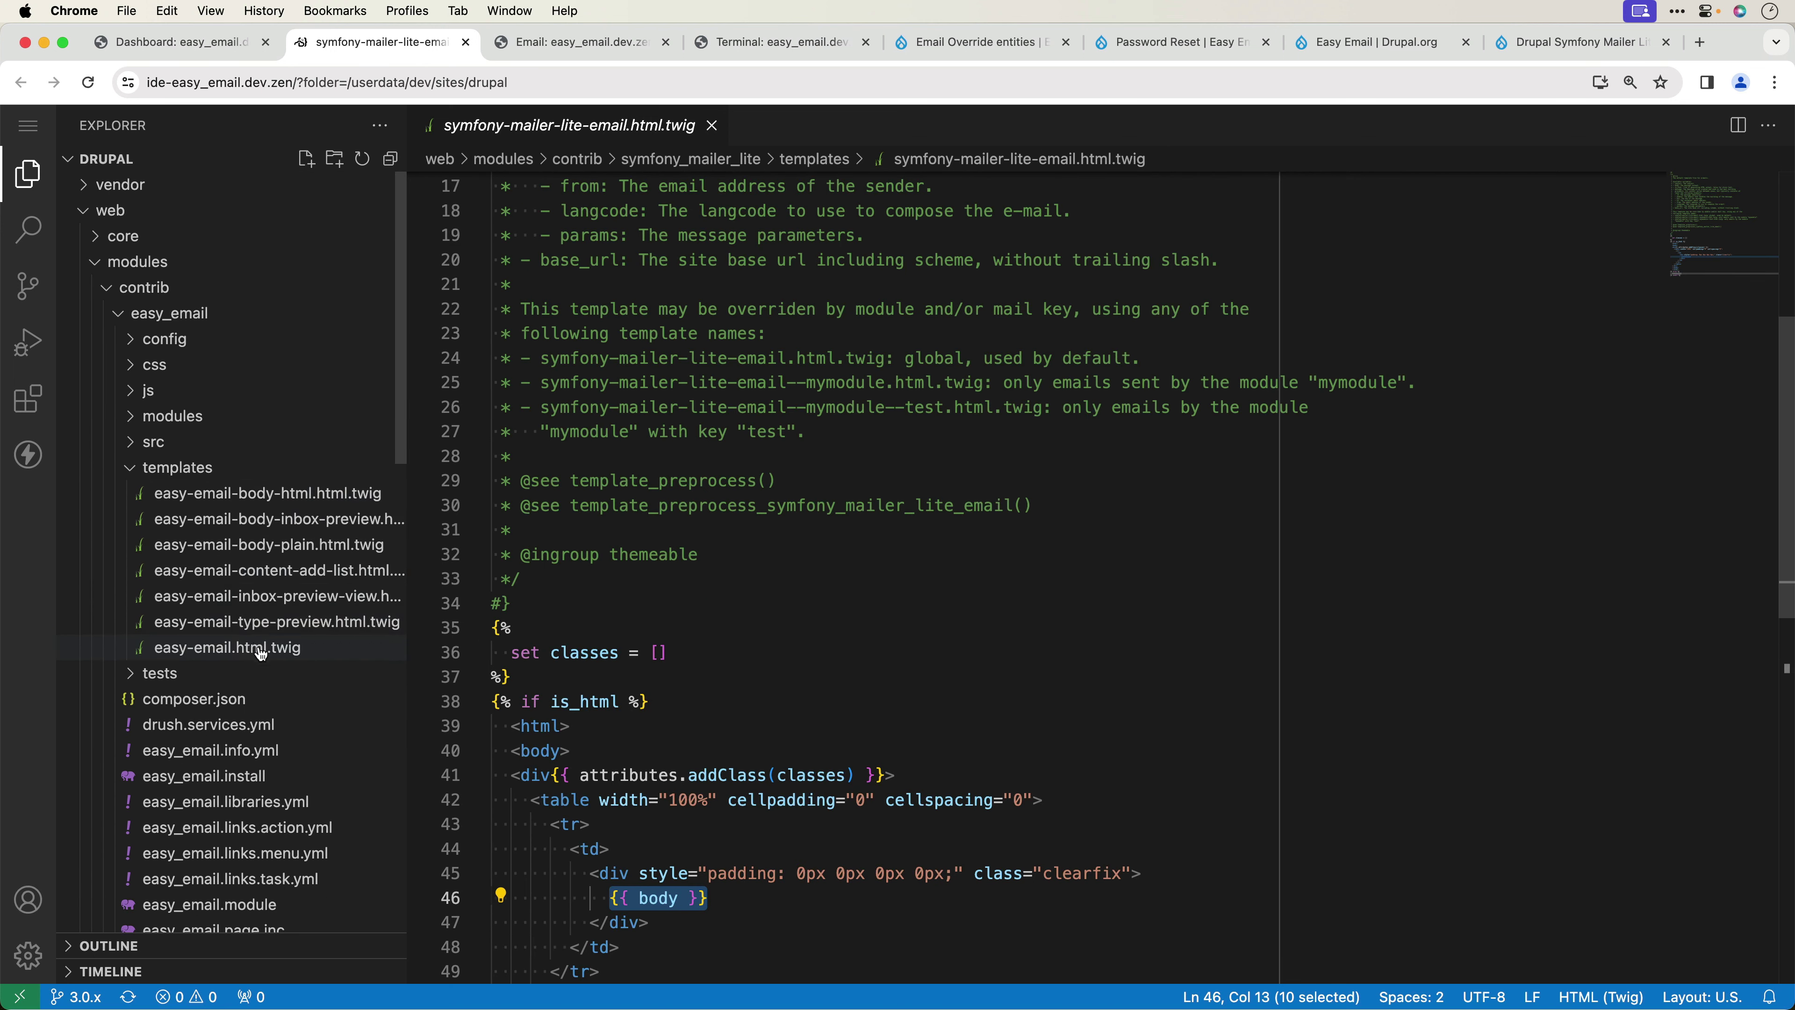
scroll(260, 654, "down", 6)
scroll(753, 754, "down", 6)
scroll(530, 283, "up", 1)
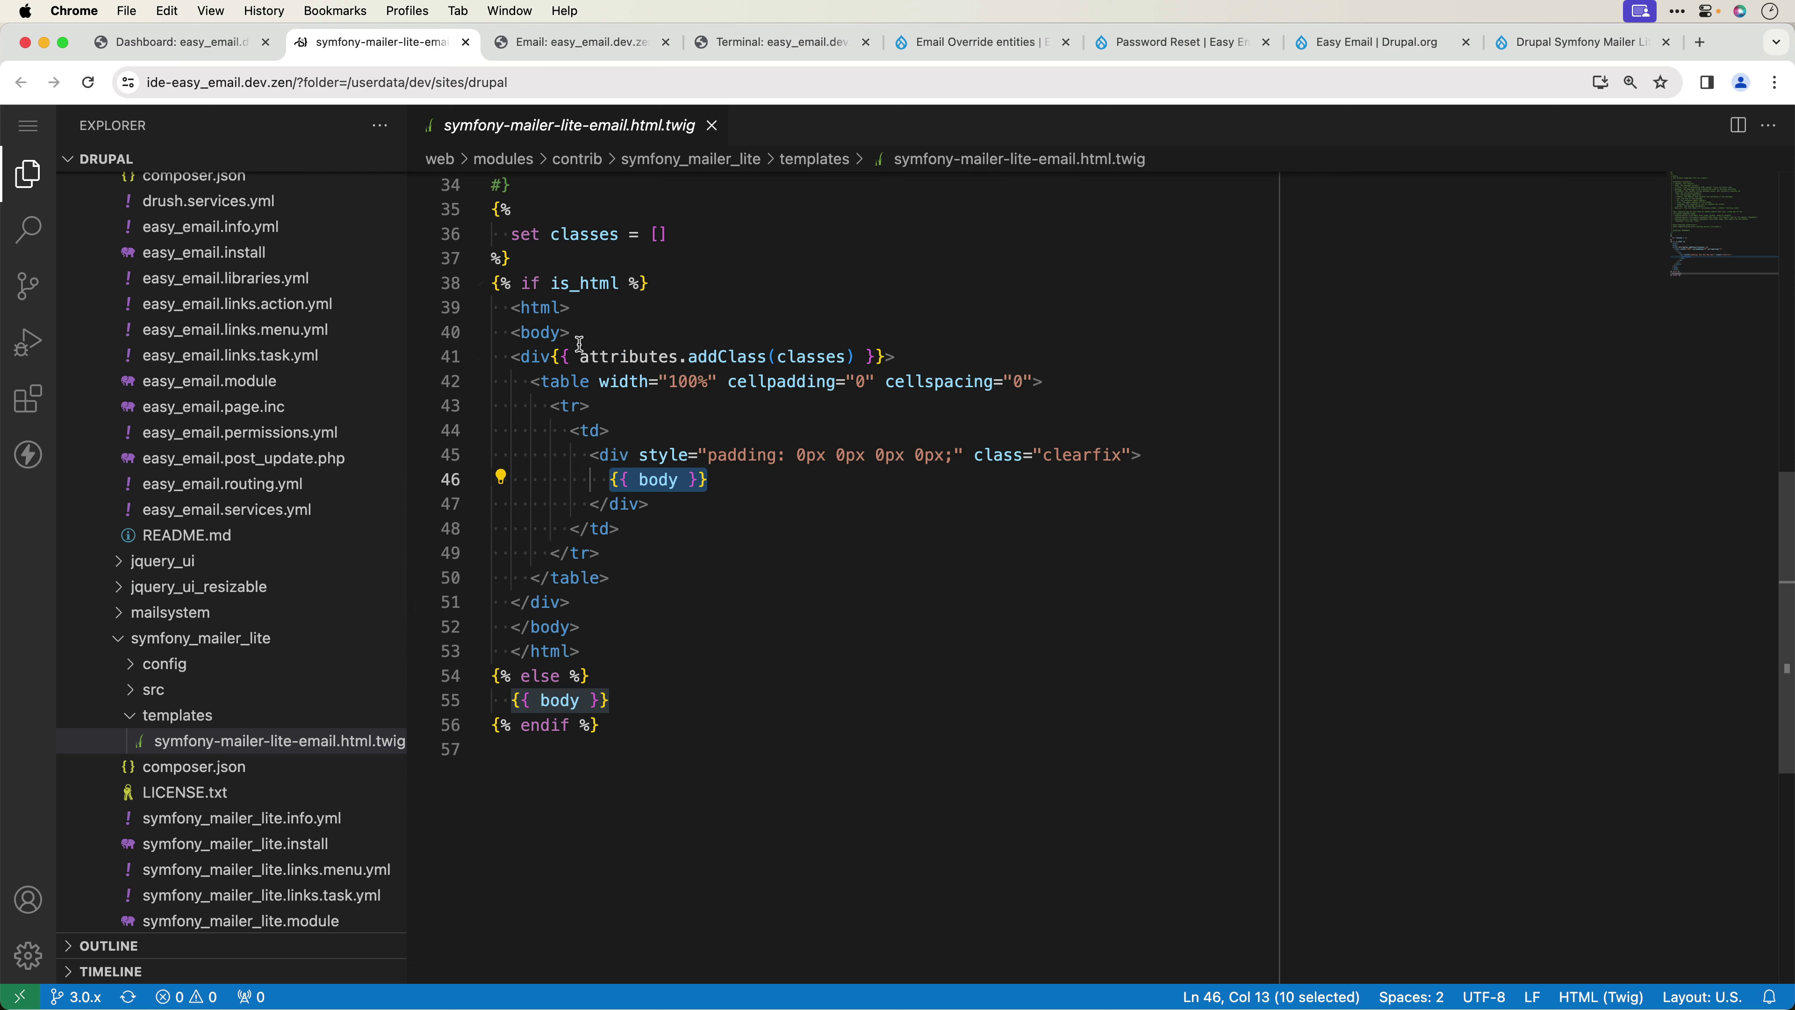
left_click(958, 347)
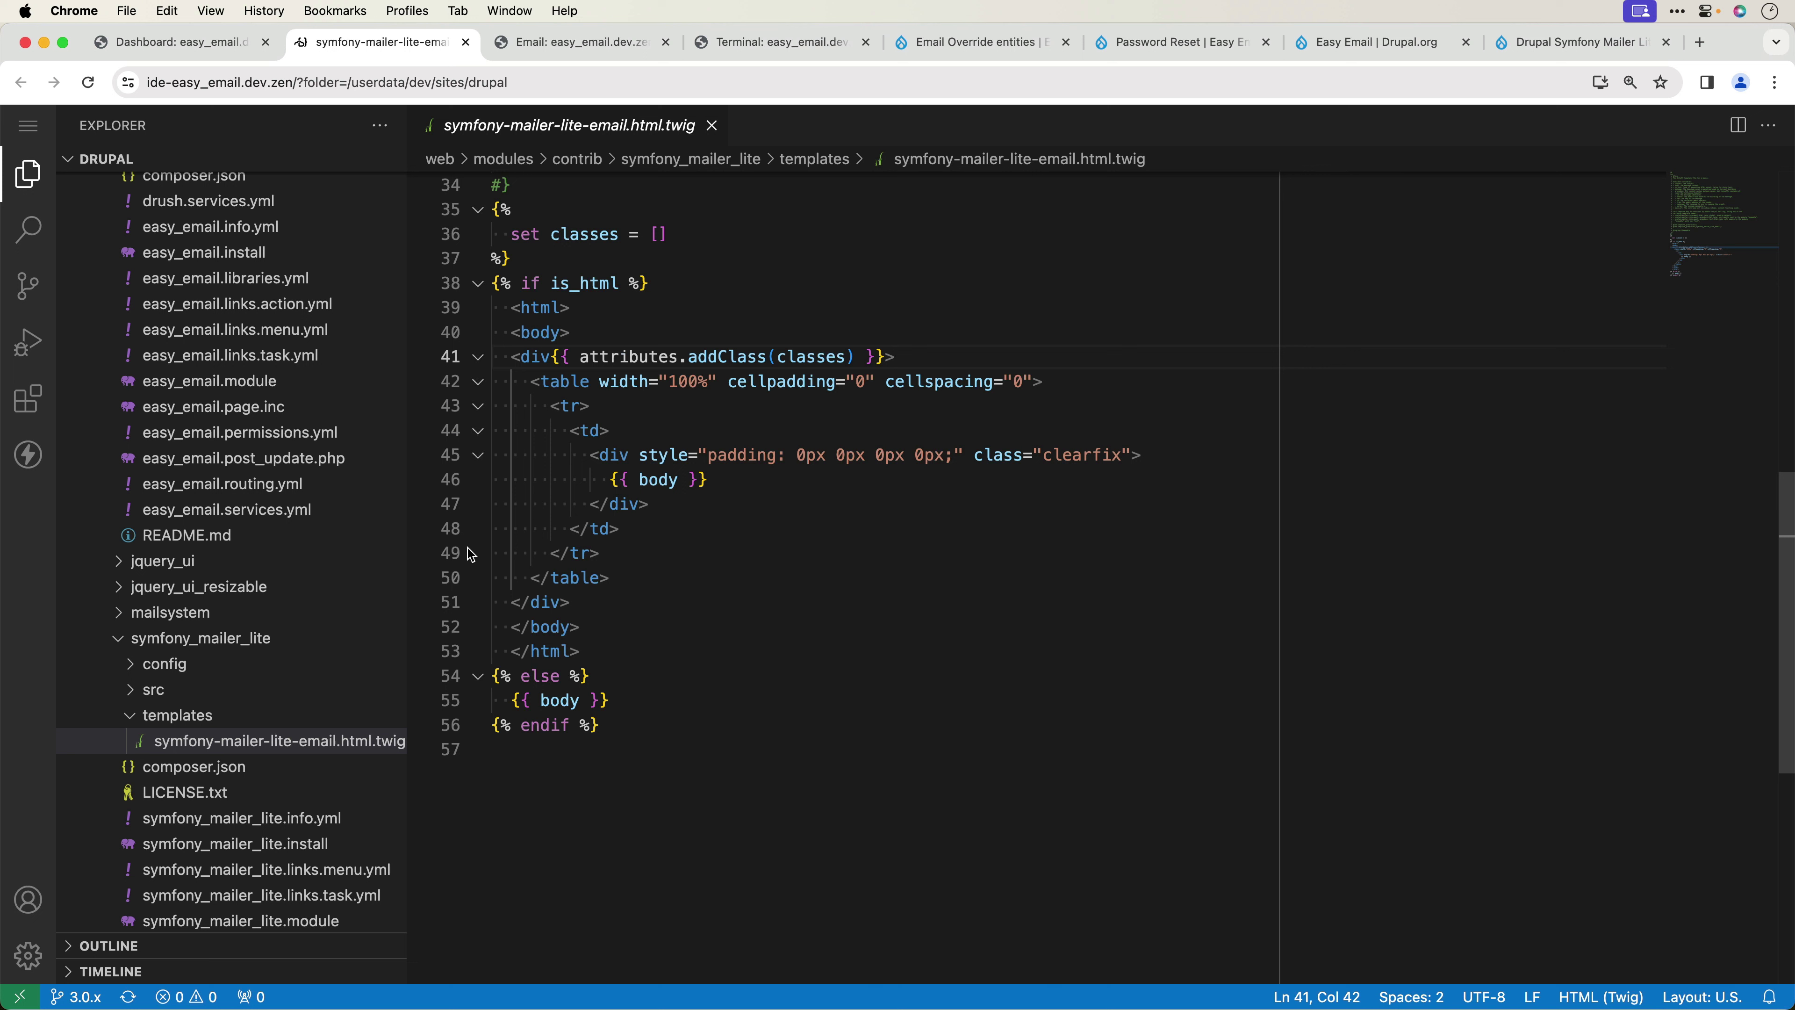
- Close the code editor and load the ECA project page on drupal.org at project/eca in place of the Easy Email page
left_click(464, 43)
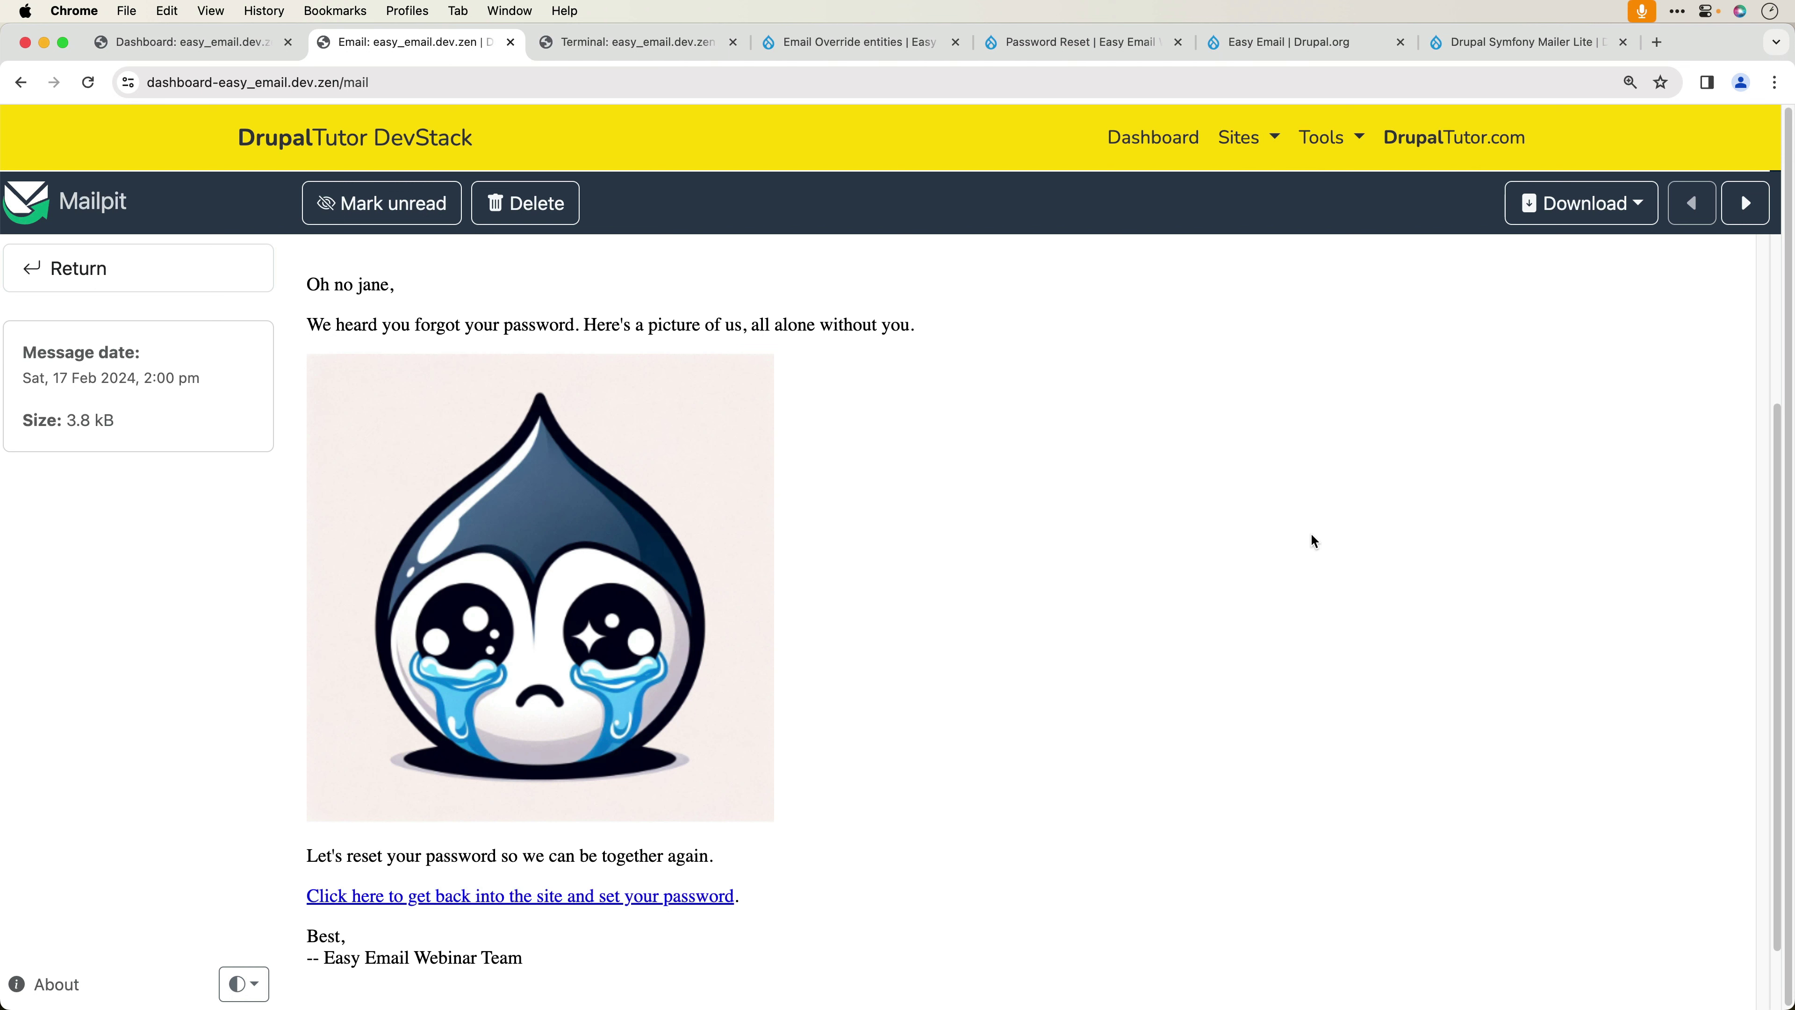
left_click(1347, 52)
double_click(294, 81)
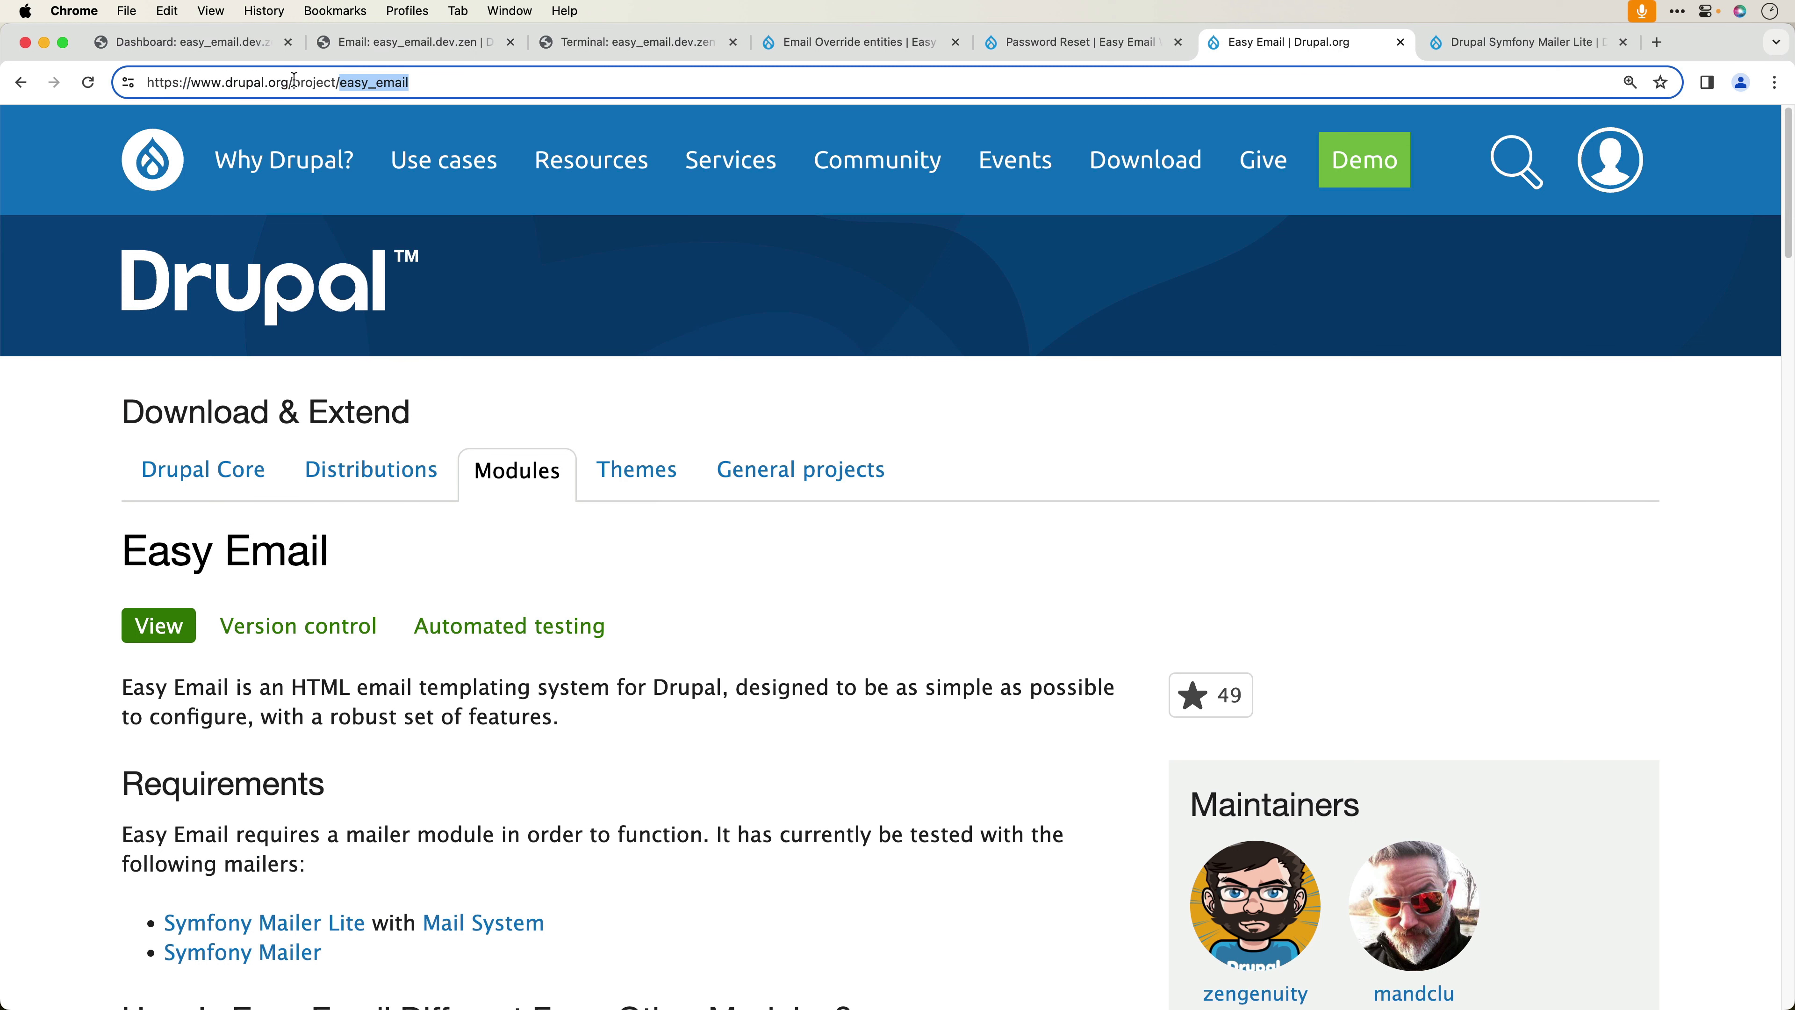
type("eca")
key("Return")
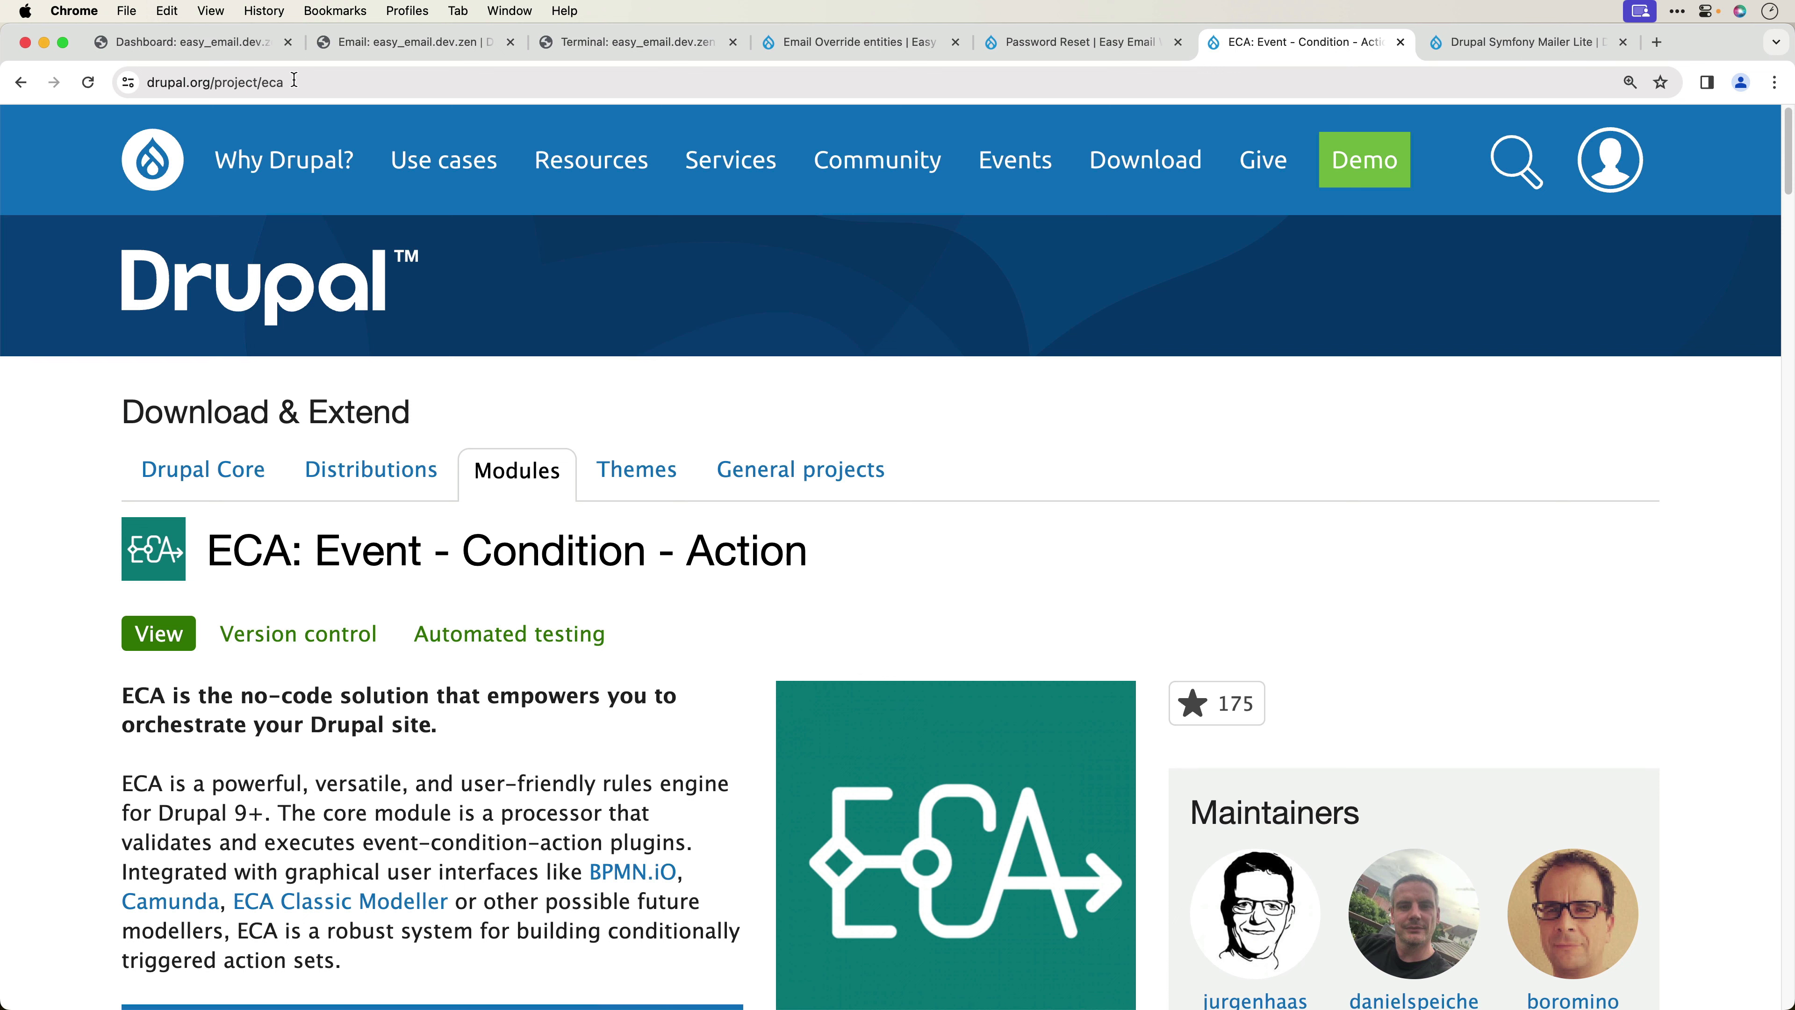
- Read through the ECA project page, covering how it works, the ECA Guide, the user interface and the available modellers
scroll(326, 608, "down", 3)
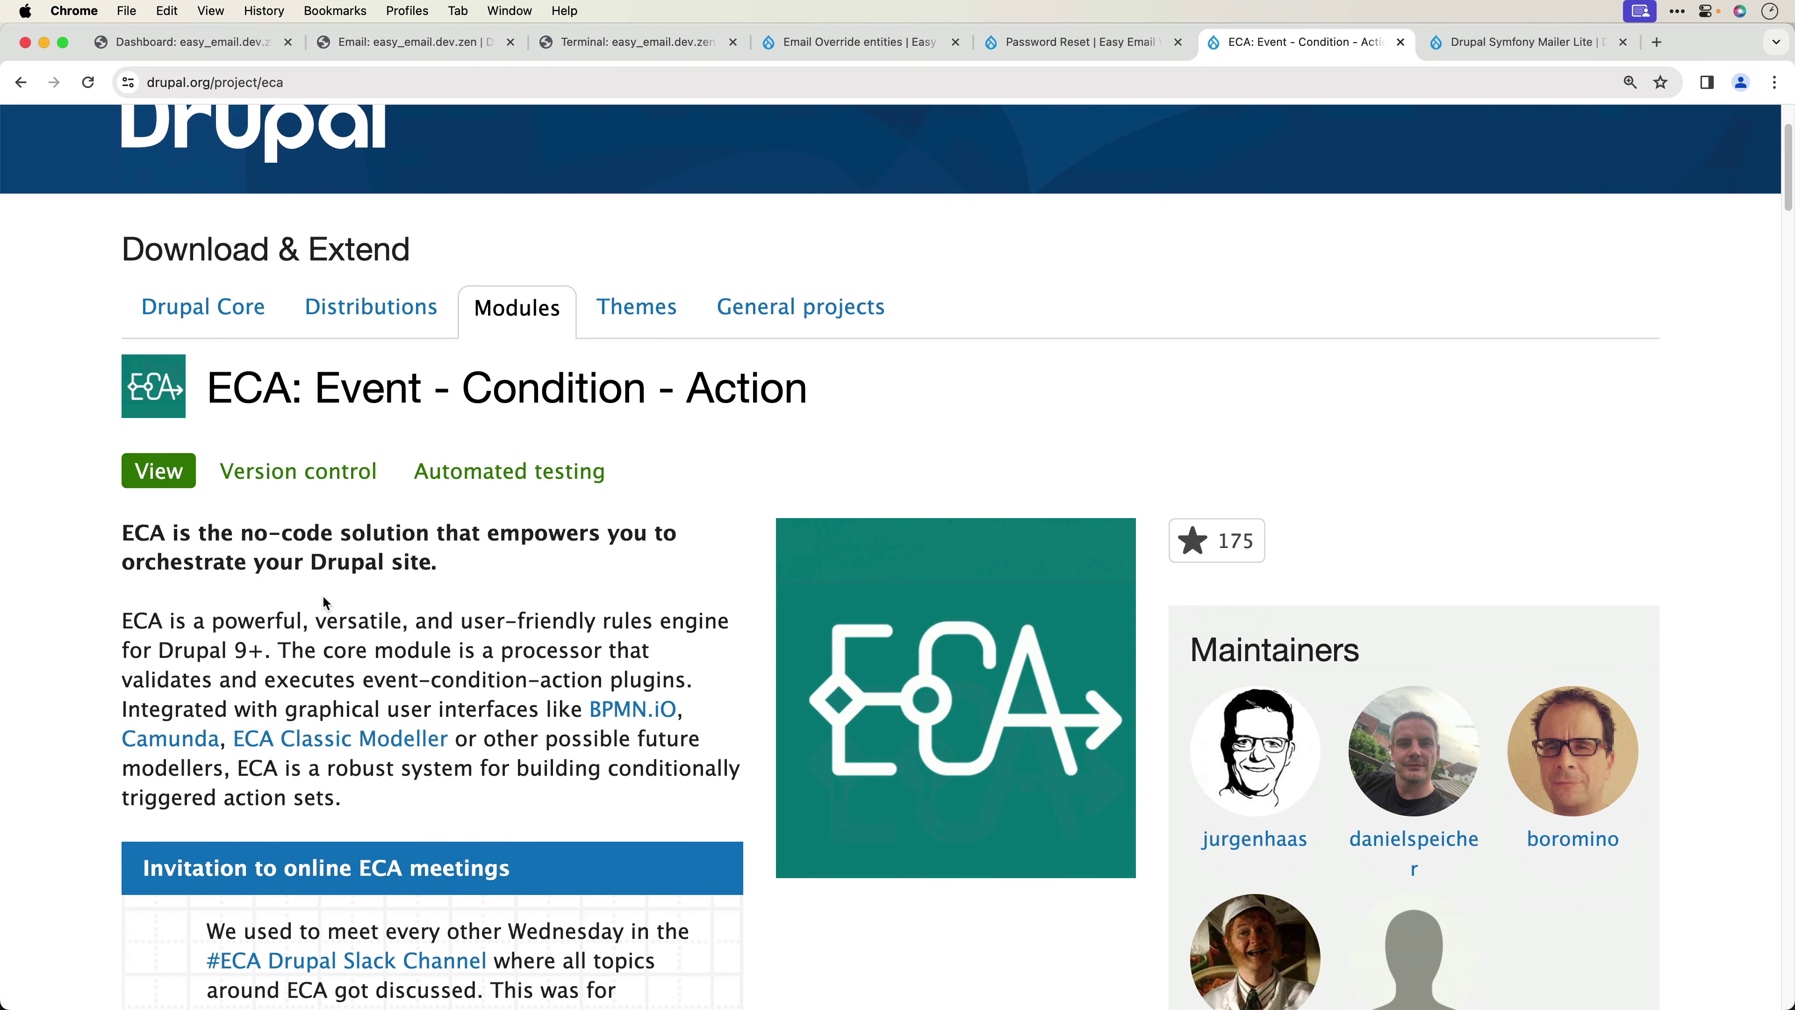
scroll(326, 602, "down", 6)
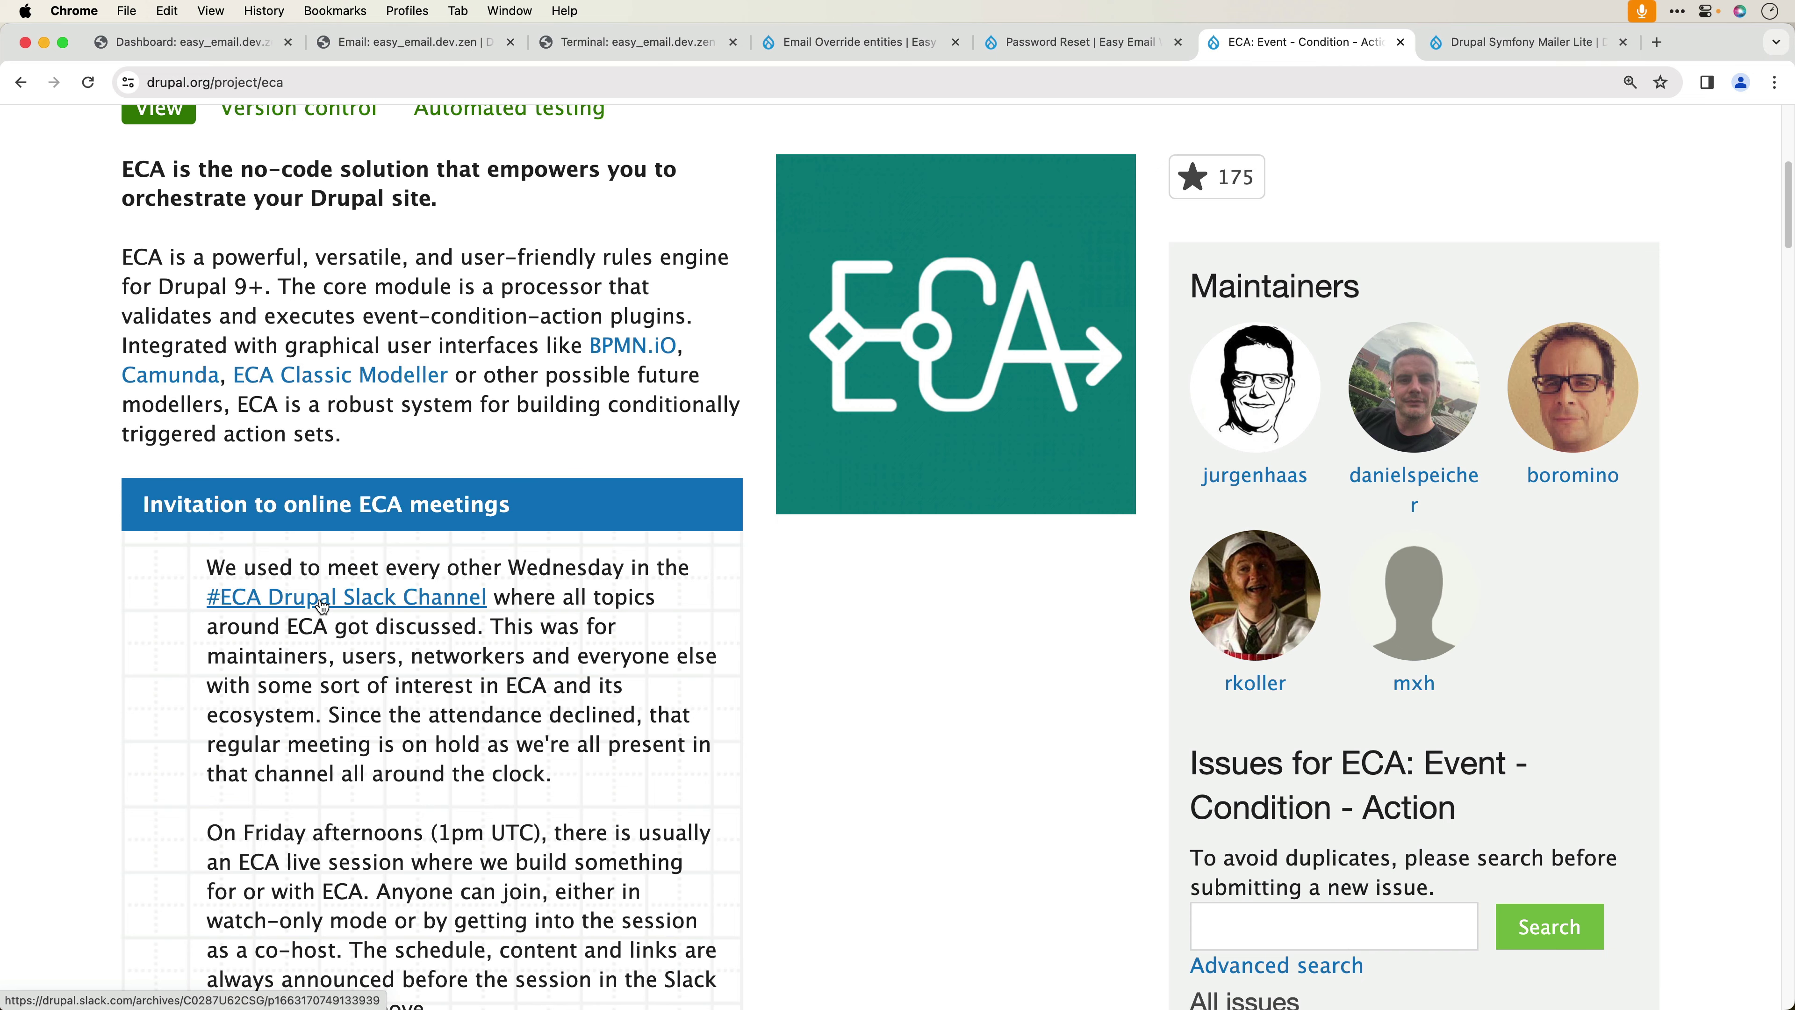
scroll(322, 606, "down", 15)
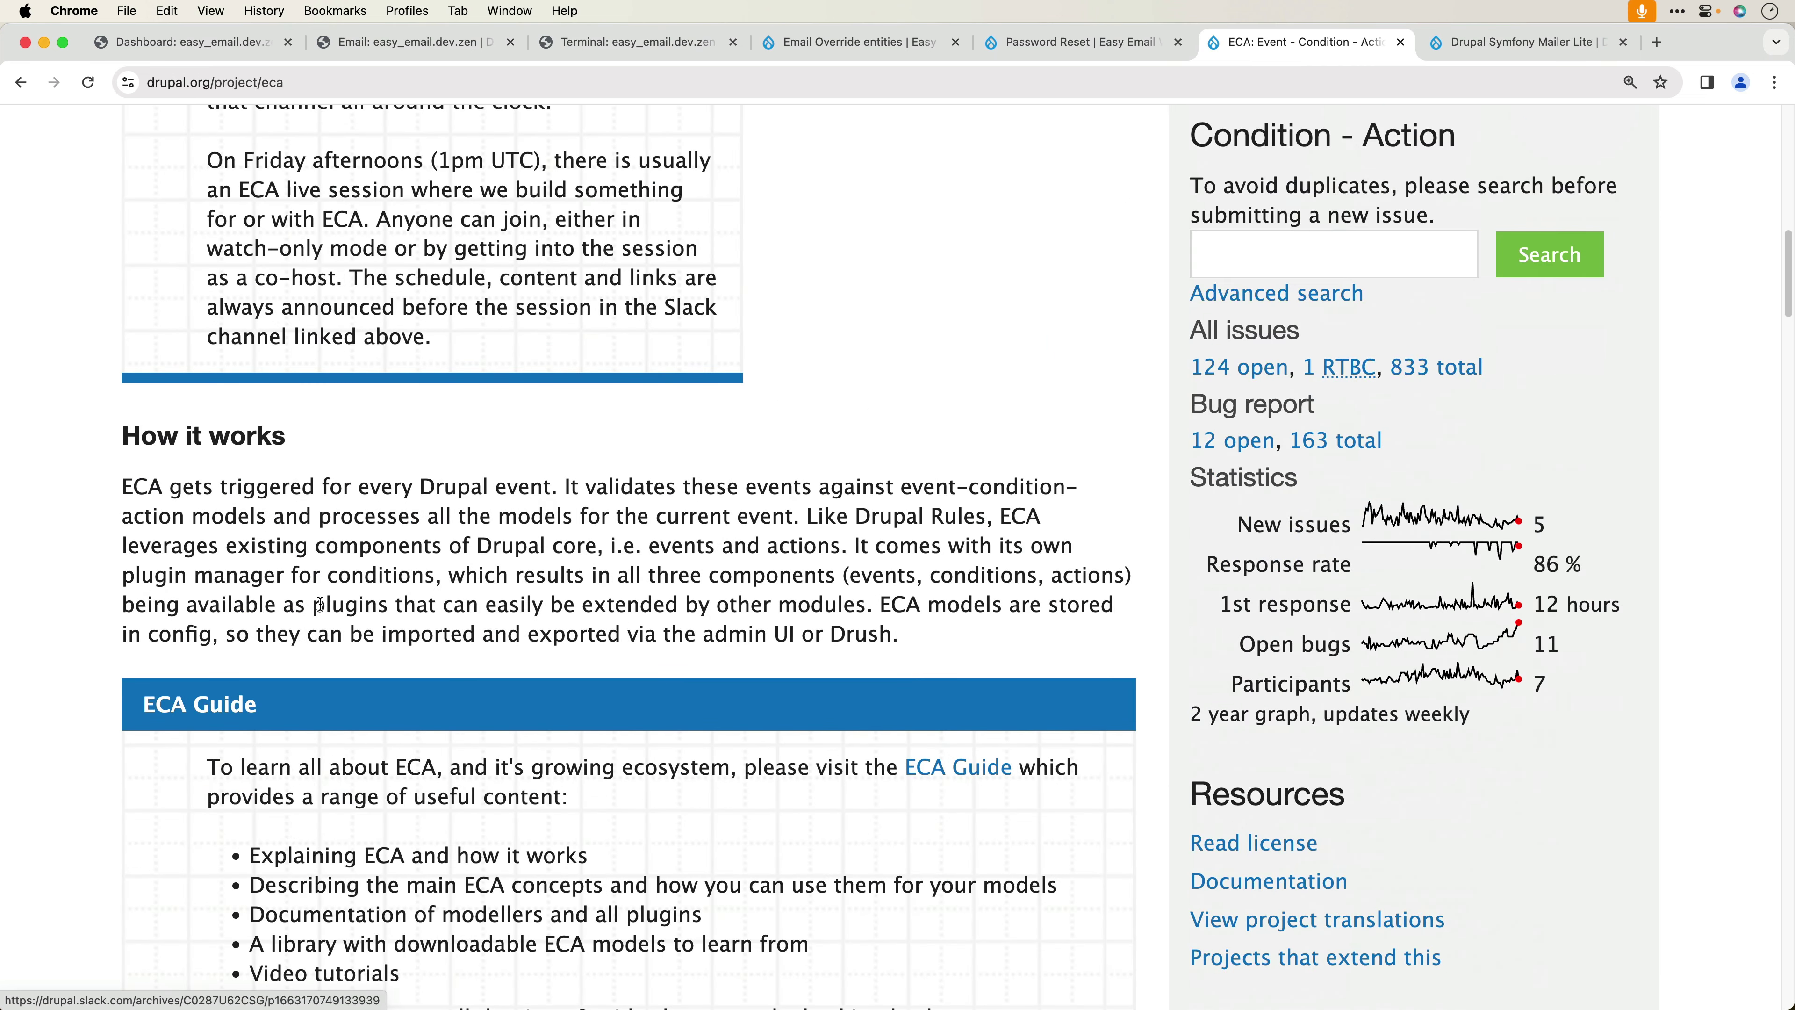
scroll(333, 648, "down", 5)
scroll(331, 644, "up", 17)
scroll(543, 578, "down", 14)
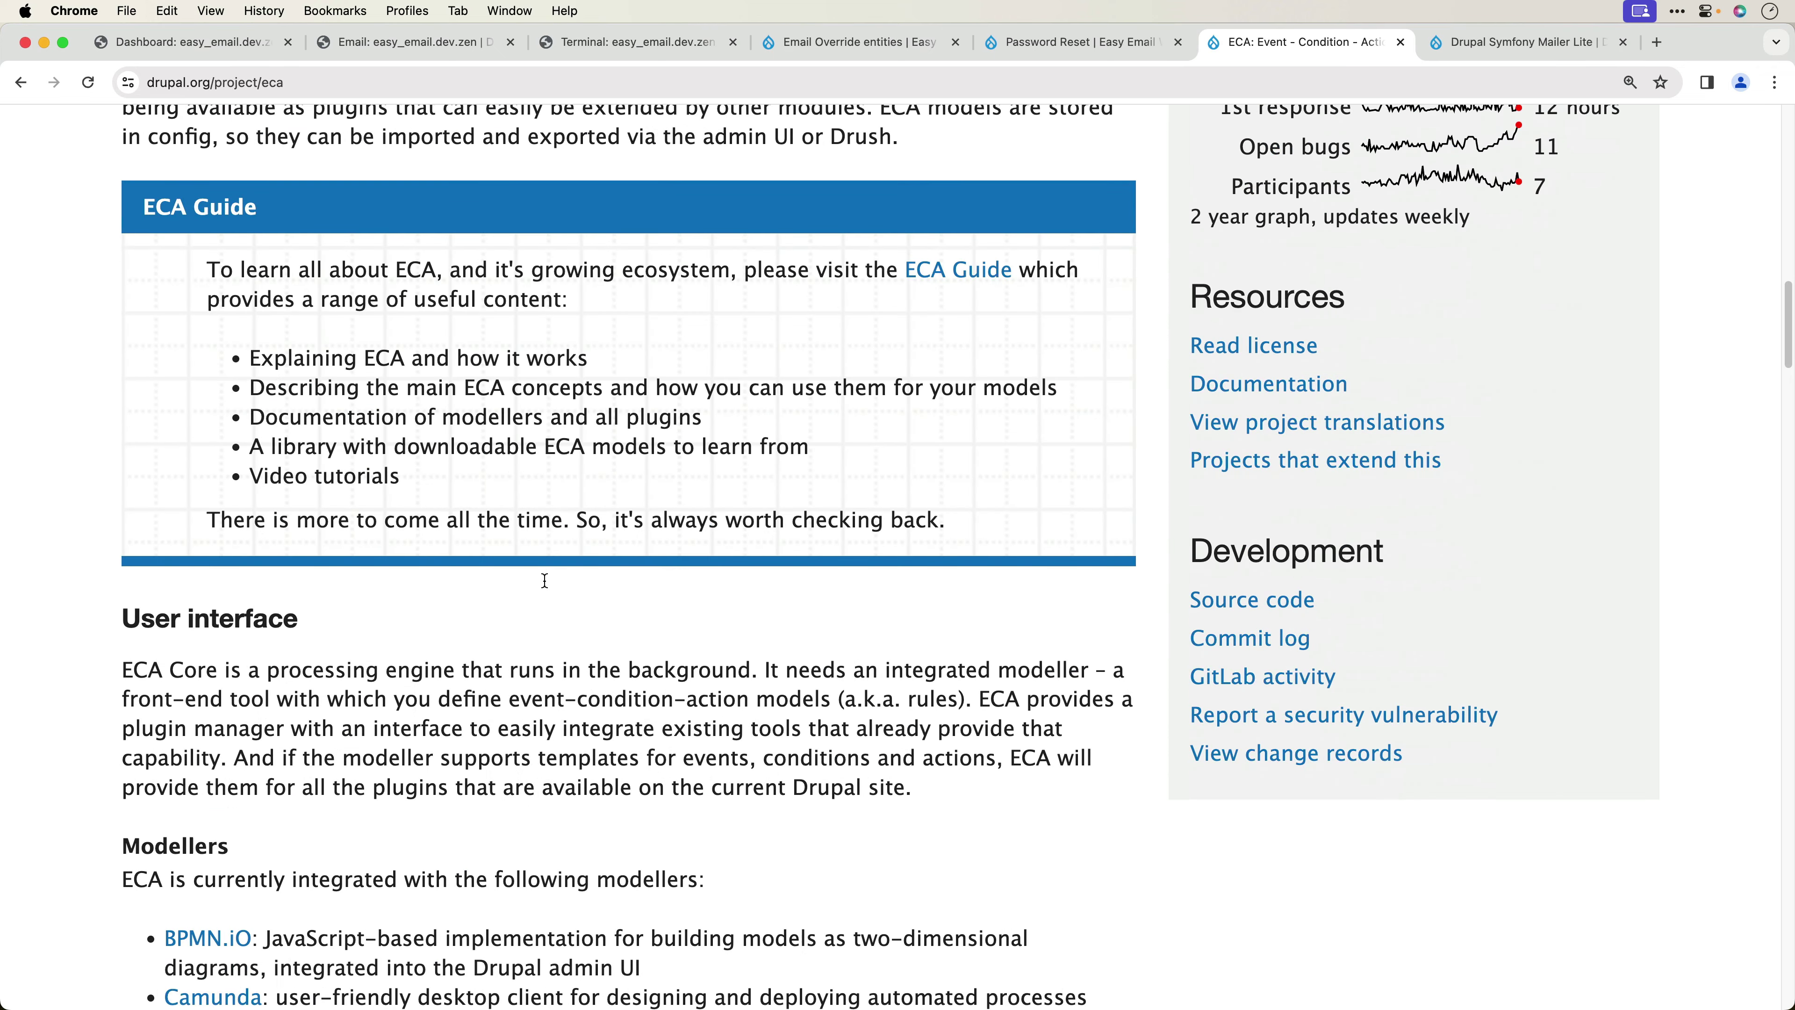
scroll(540, 603, "up", 4)
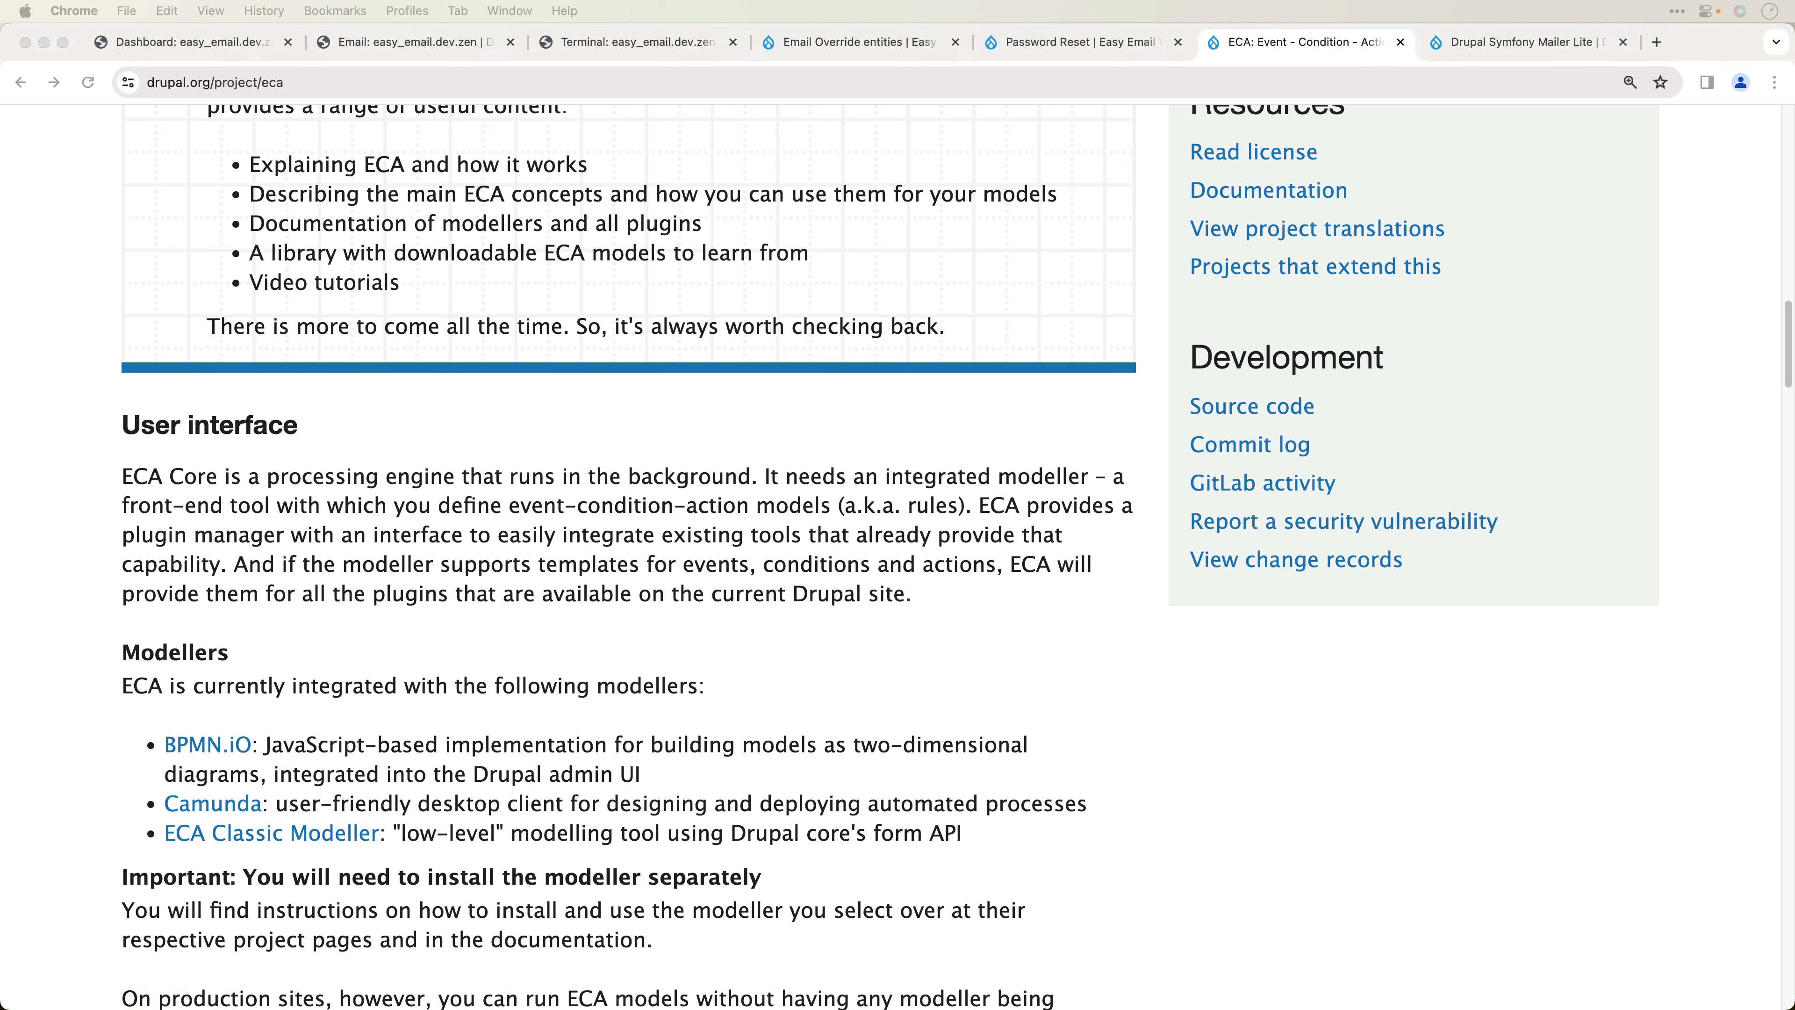
left_click(742, 720)
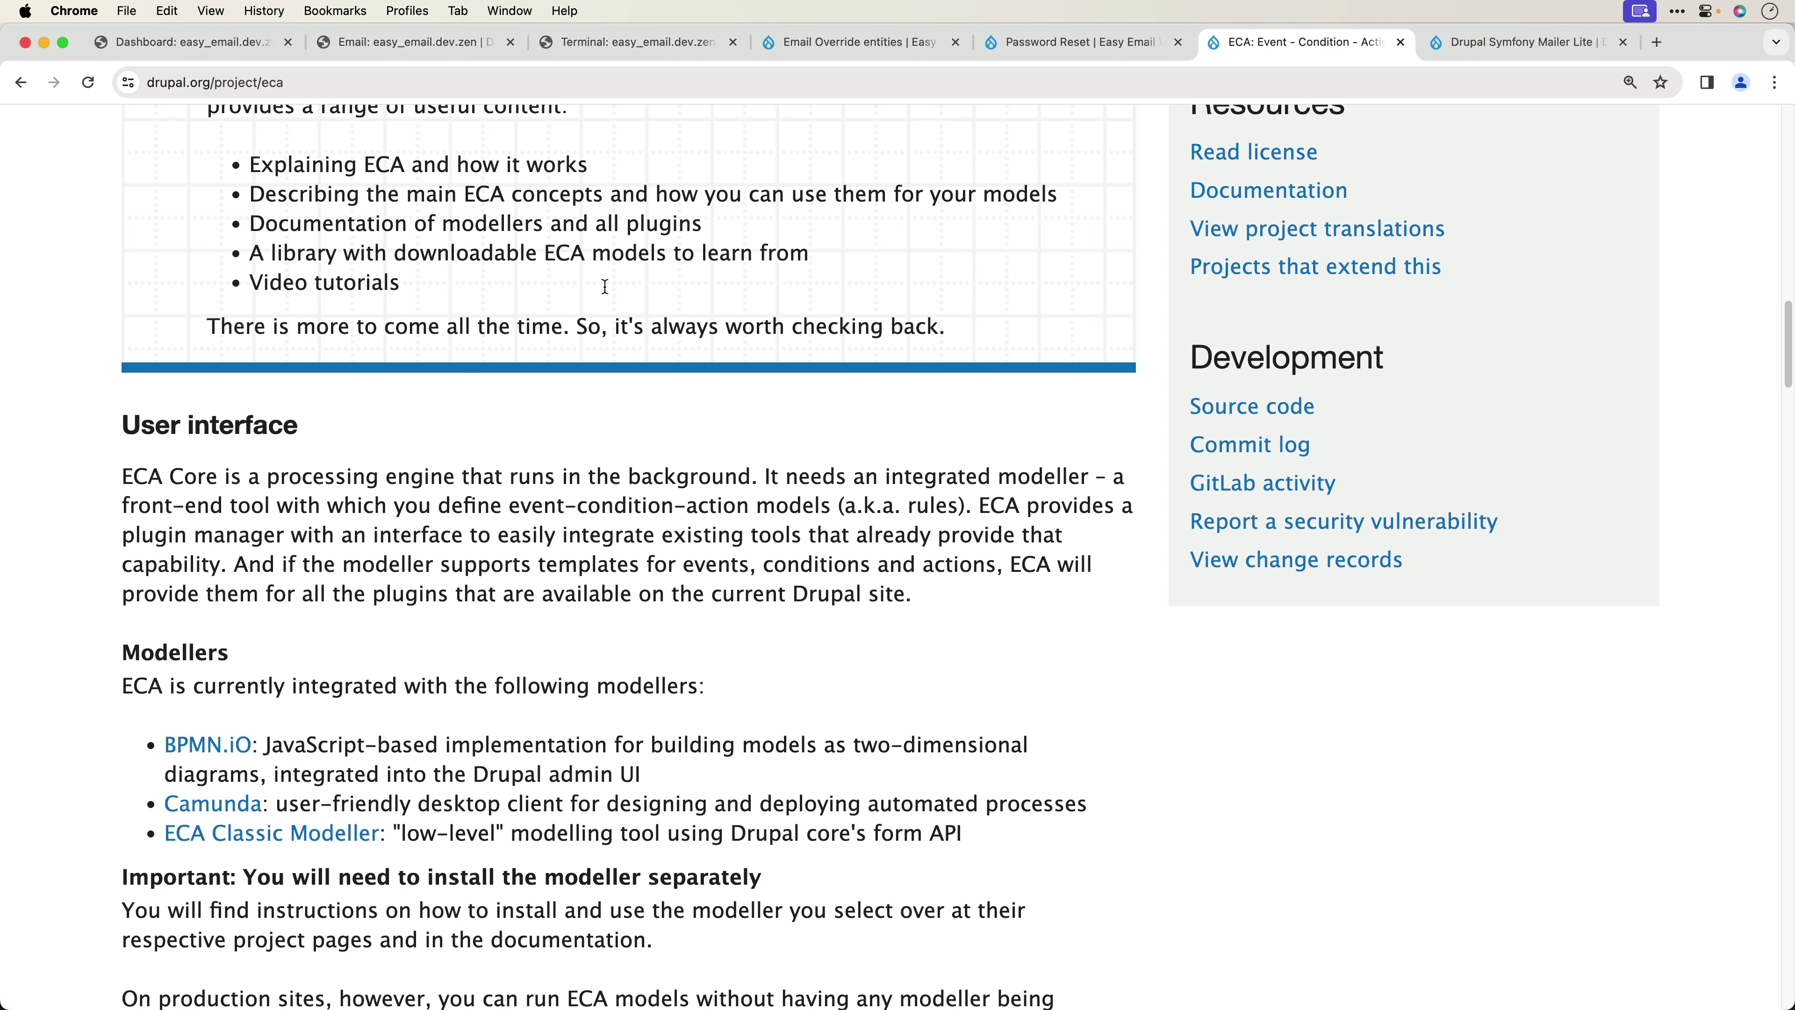
- Download the ECA and BPMN.iO modules in the DevStack terminal with composer require drupal/eca drupal/bpmn_io
left_click(565, 46)
type("composer require drupal/eca drupal/bpmn_io")
key("Return")
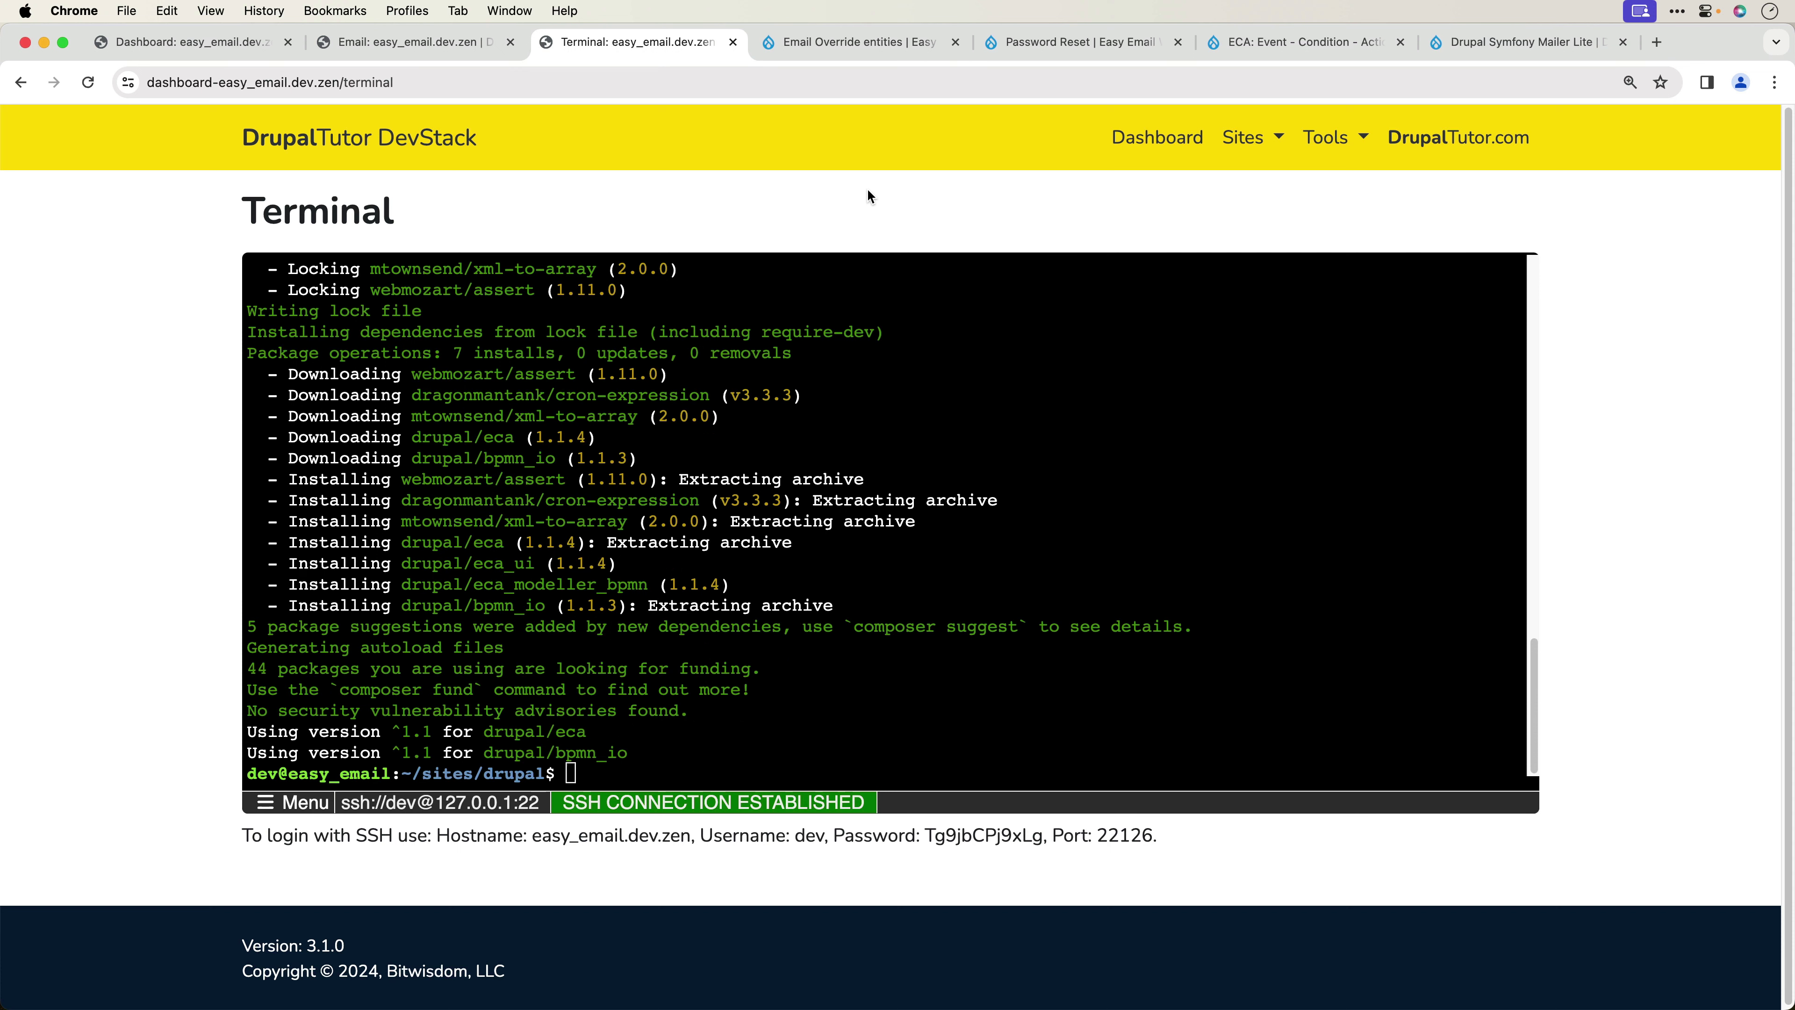
- In the Drupal site's module list, select BPMN.iO for ECA, ECA Base and ECA BPMN for installation
left_click(885, 48)
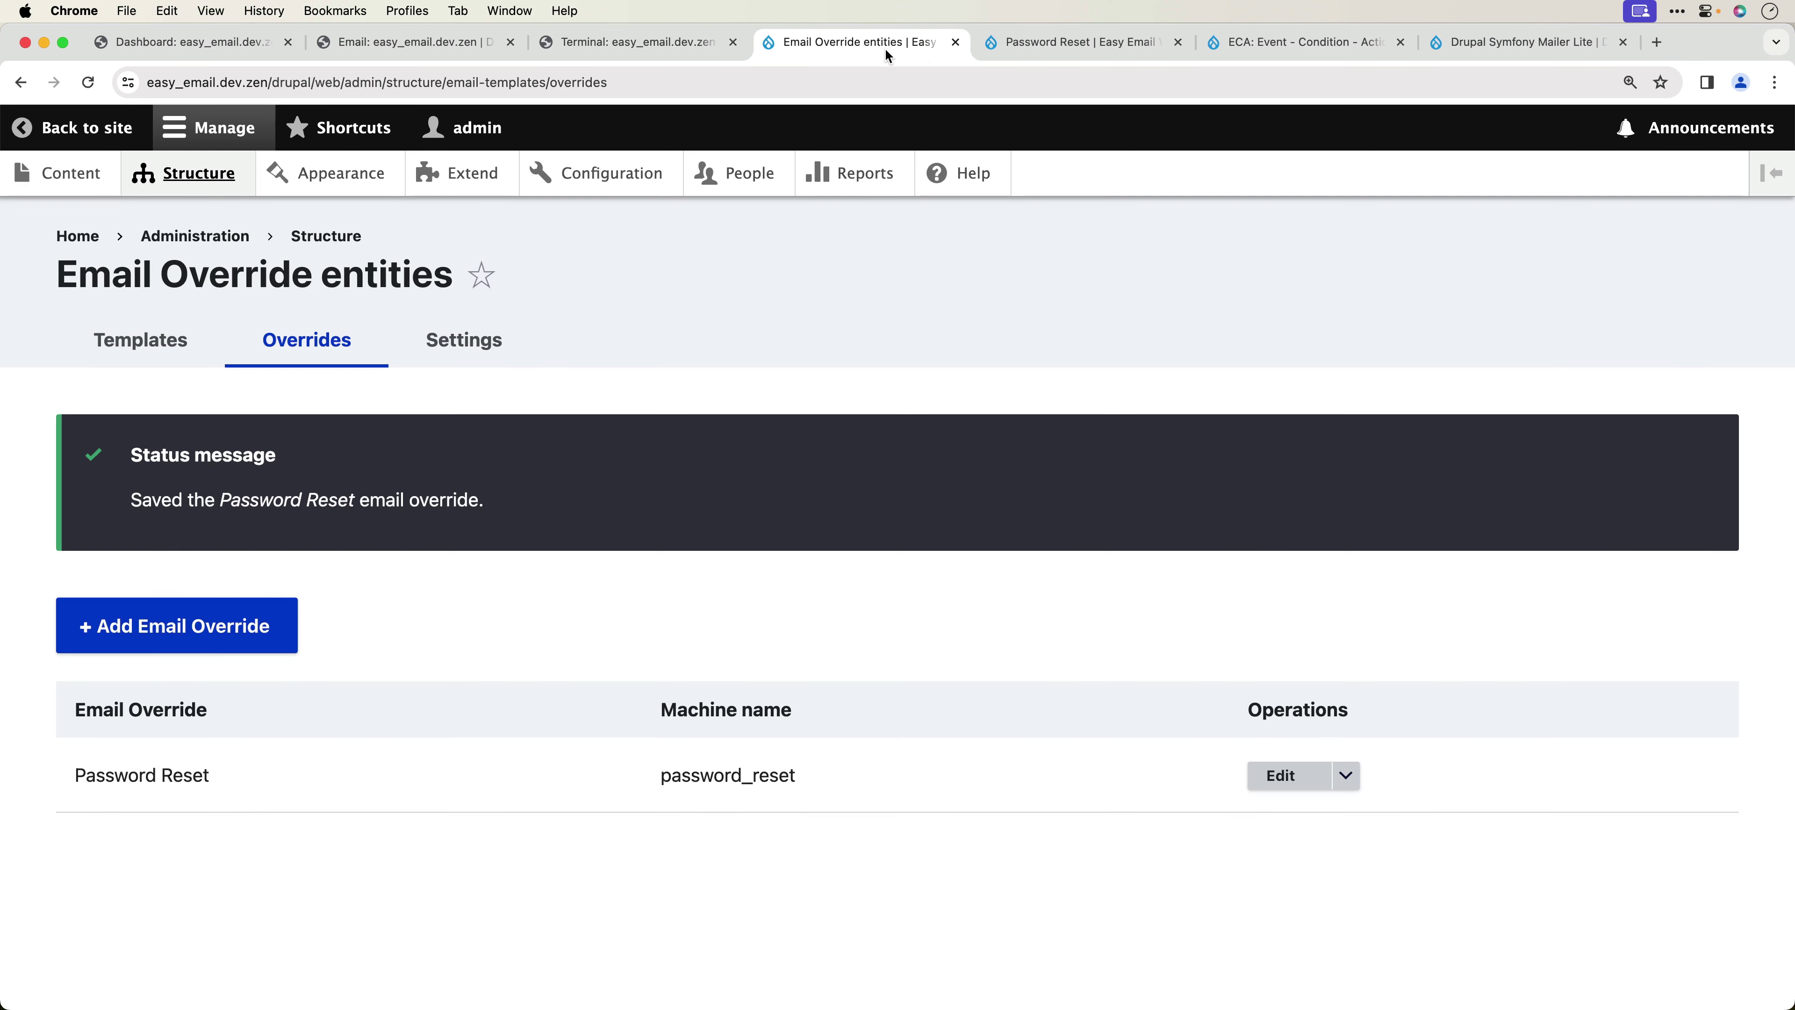
left_click(469, 184)
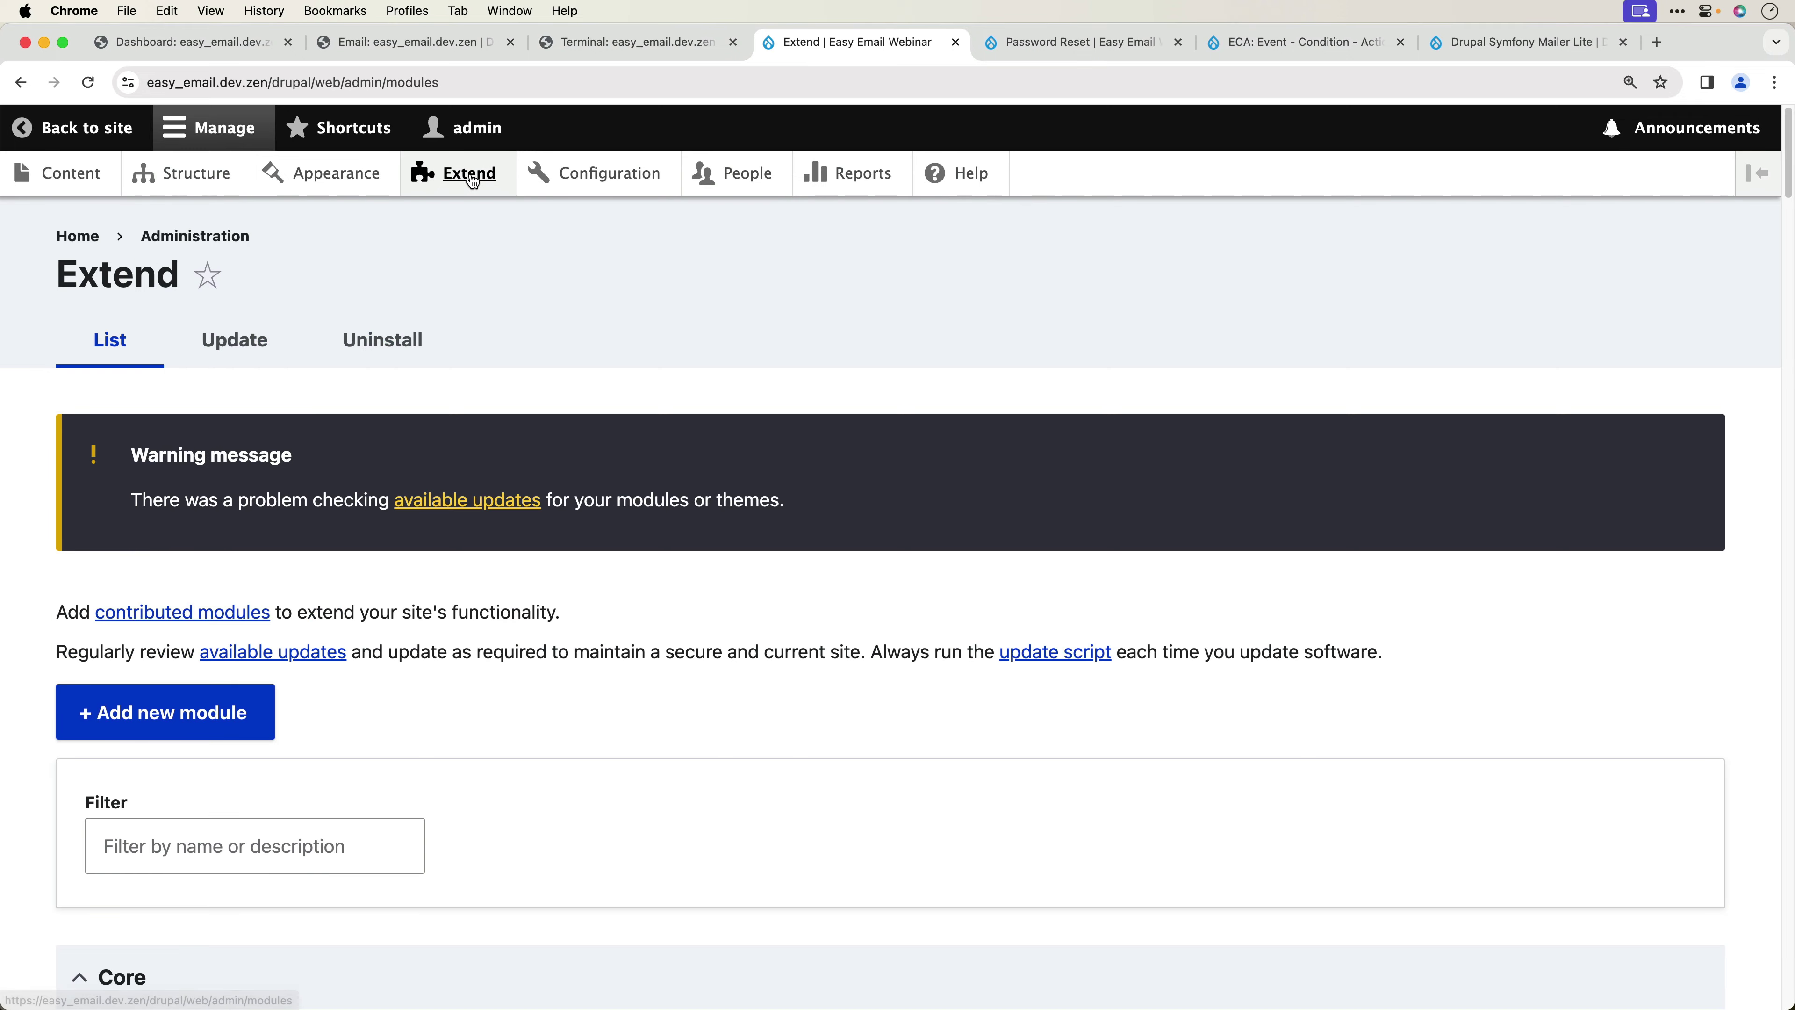
scroll(494, 575, "down", 15)
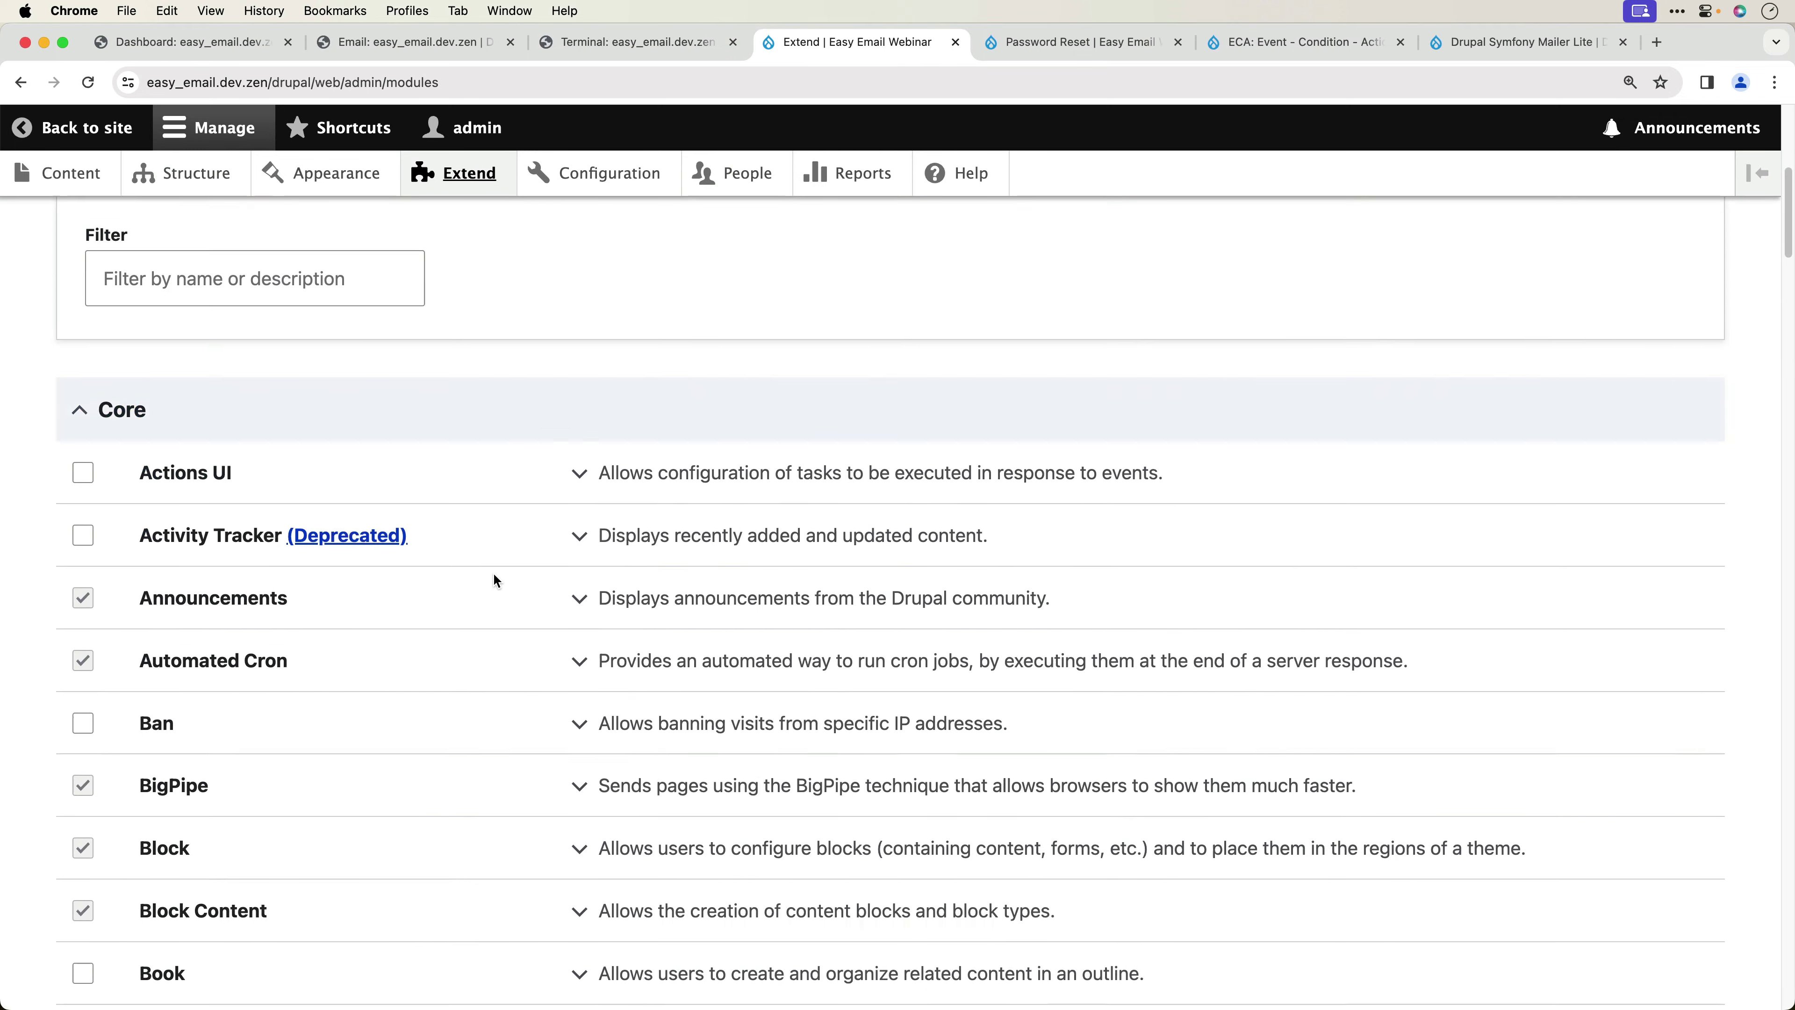
scroll(495, 580, "down", 20)
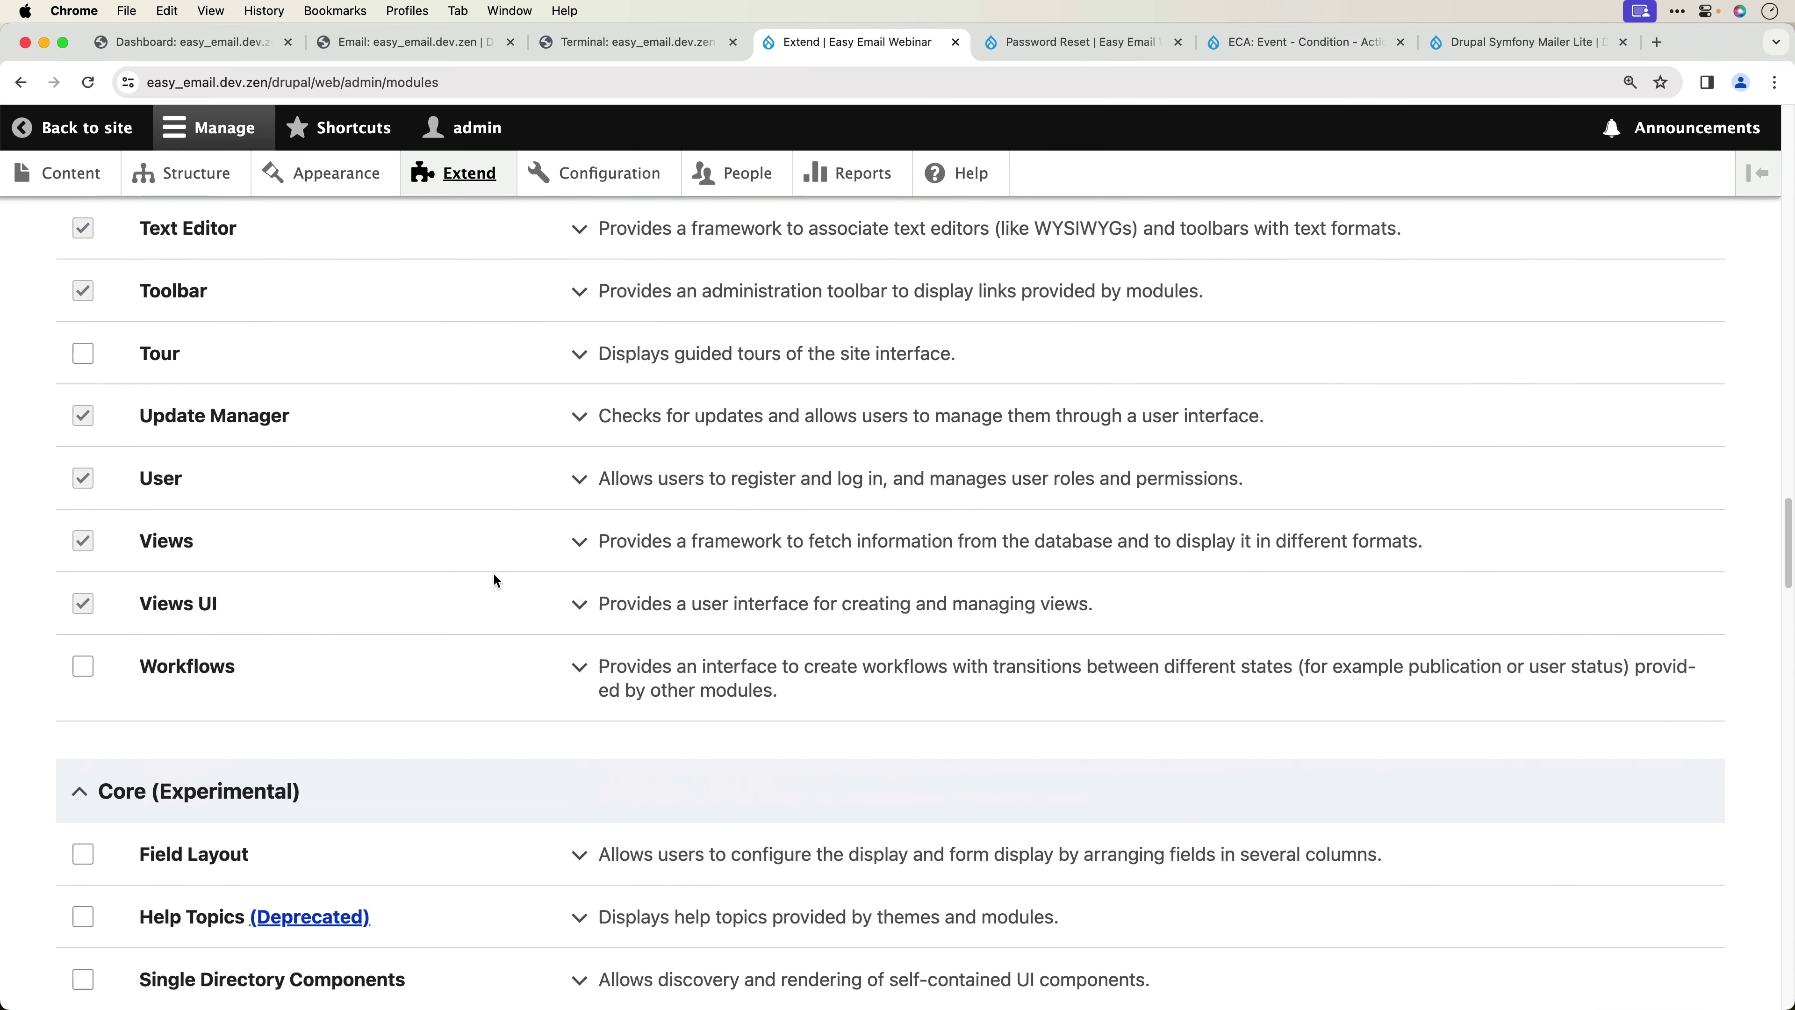
scroll(494, 580, "down", 5)
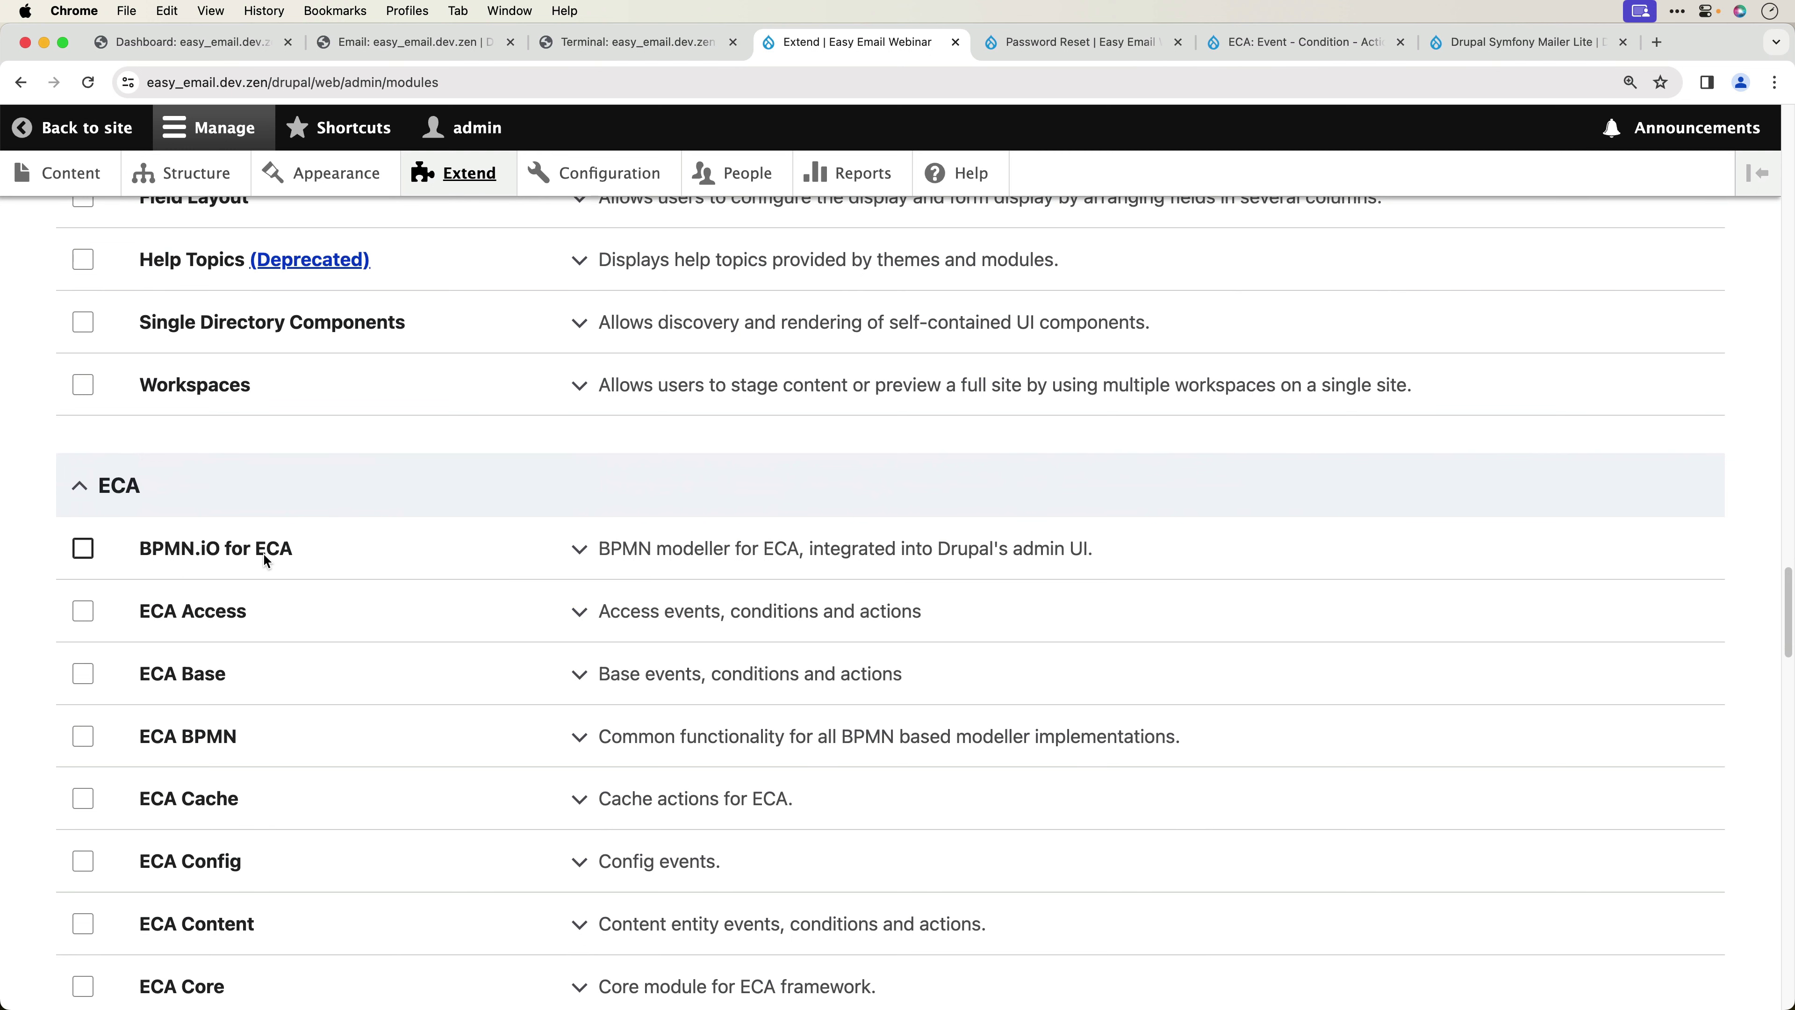
left_click(279, 551)
scroll(271, 641, "down", 3)
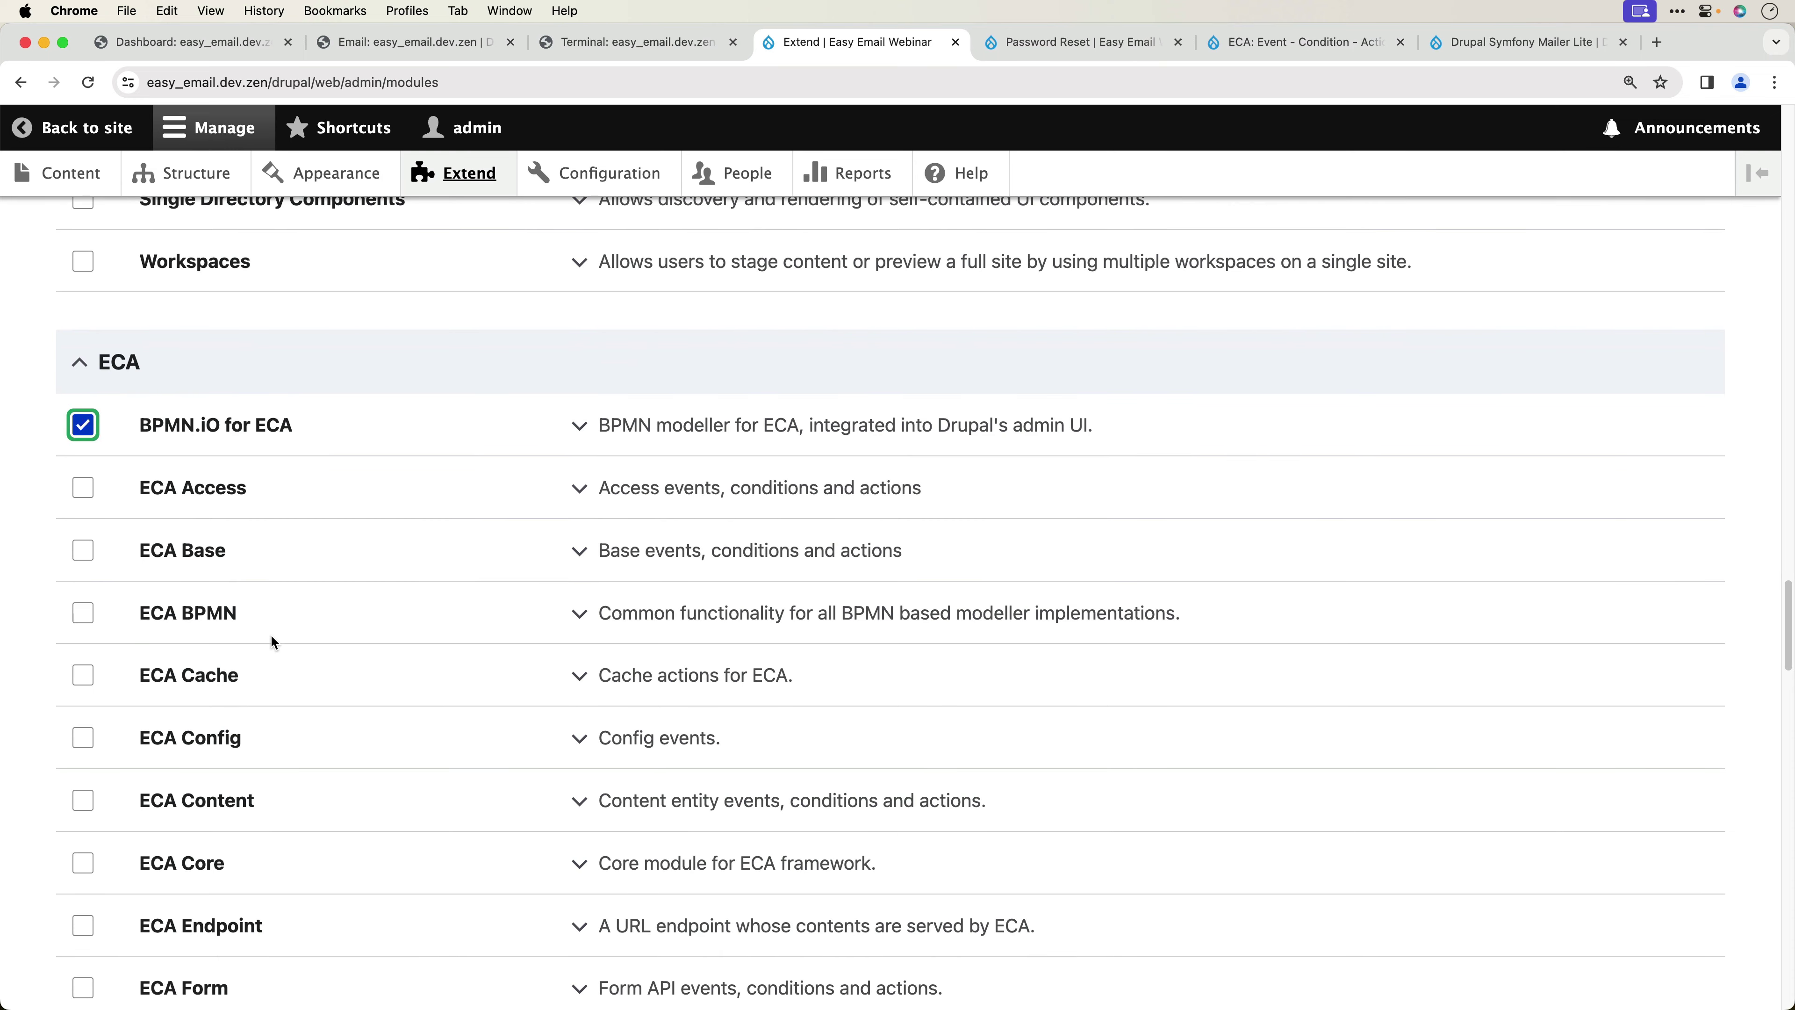
left_click(224, 555)
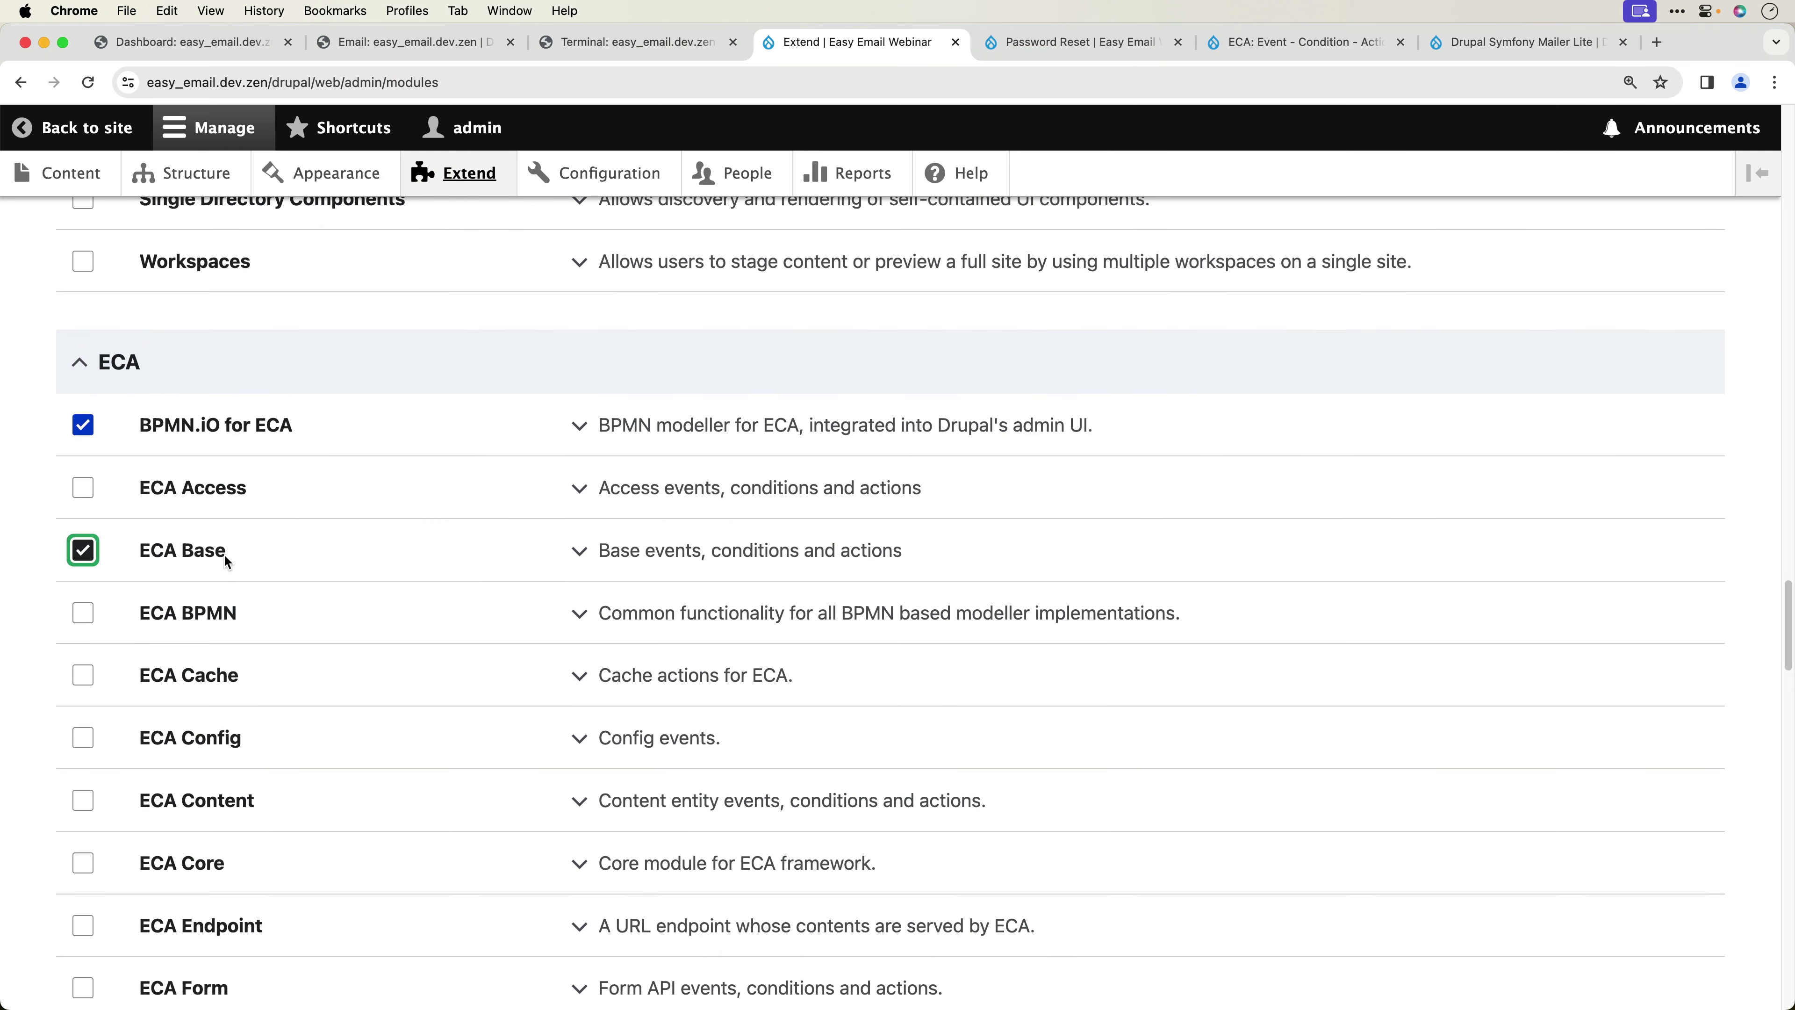
left_click(217, 617)
scroll(318, 661, "down", 5)
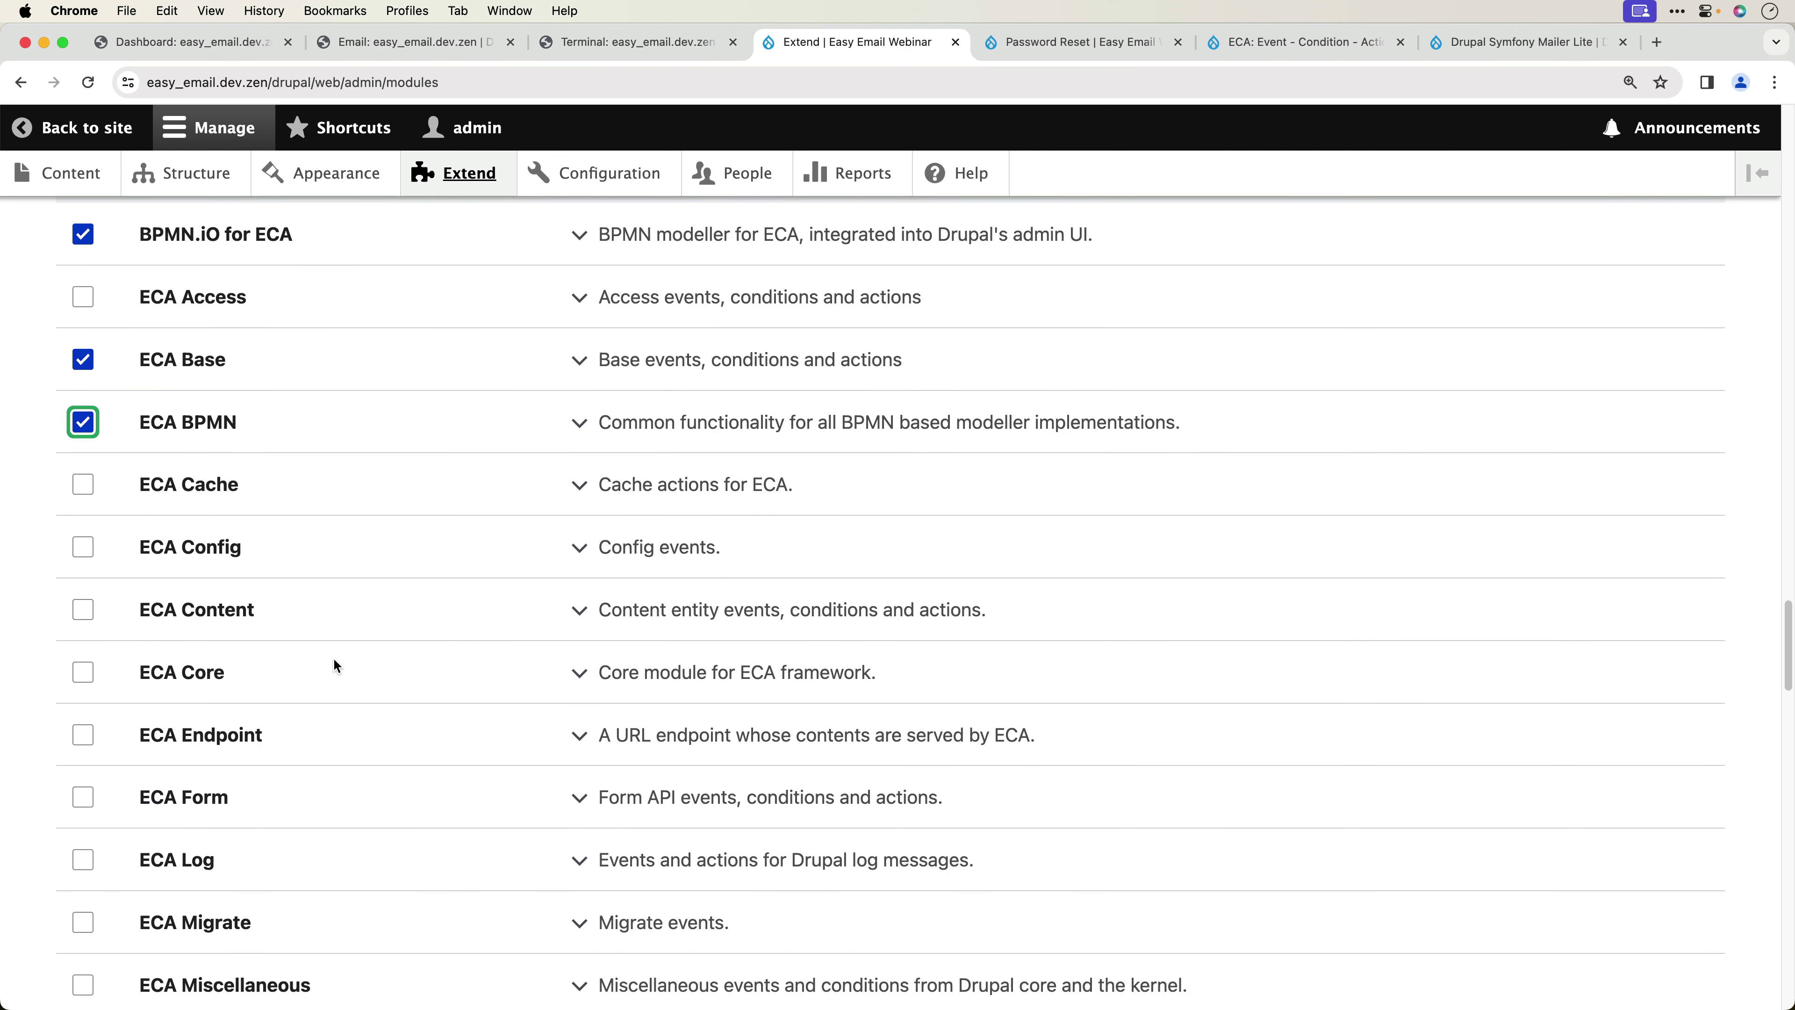
- Add ECA Content, ECA Core and ECA UI to the module selection and install all selected modules
left_click(220, 622)
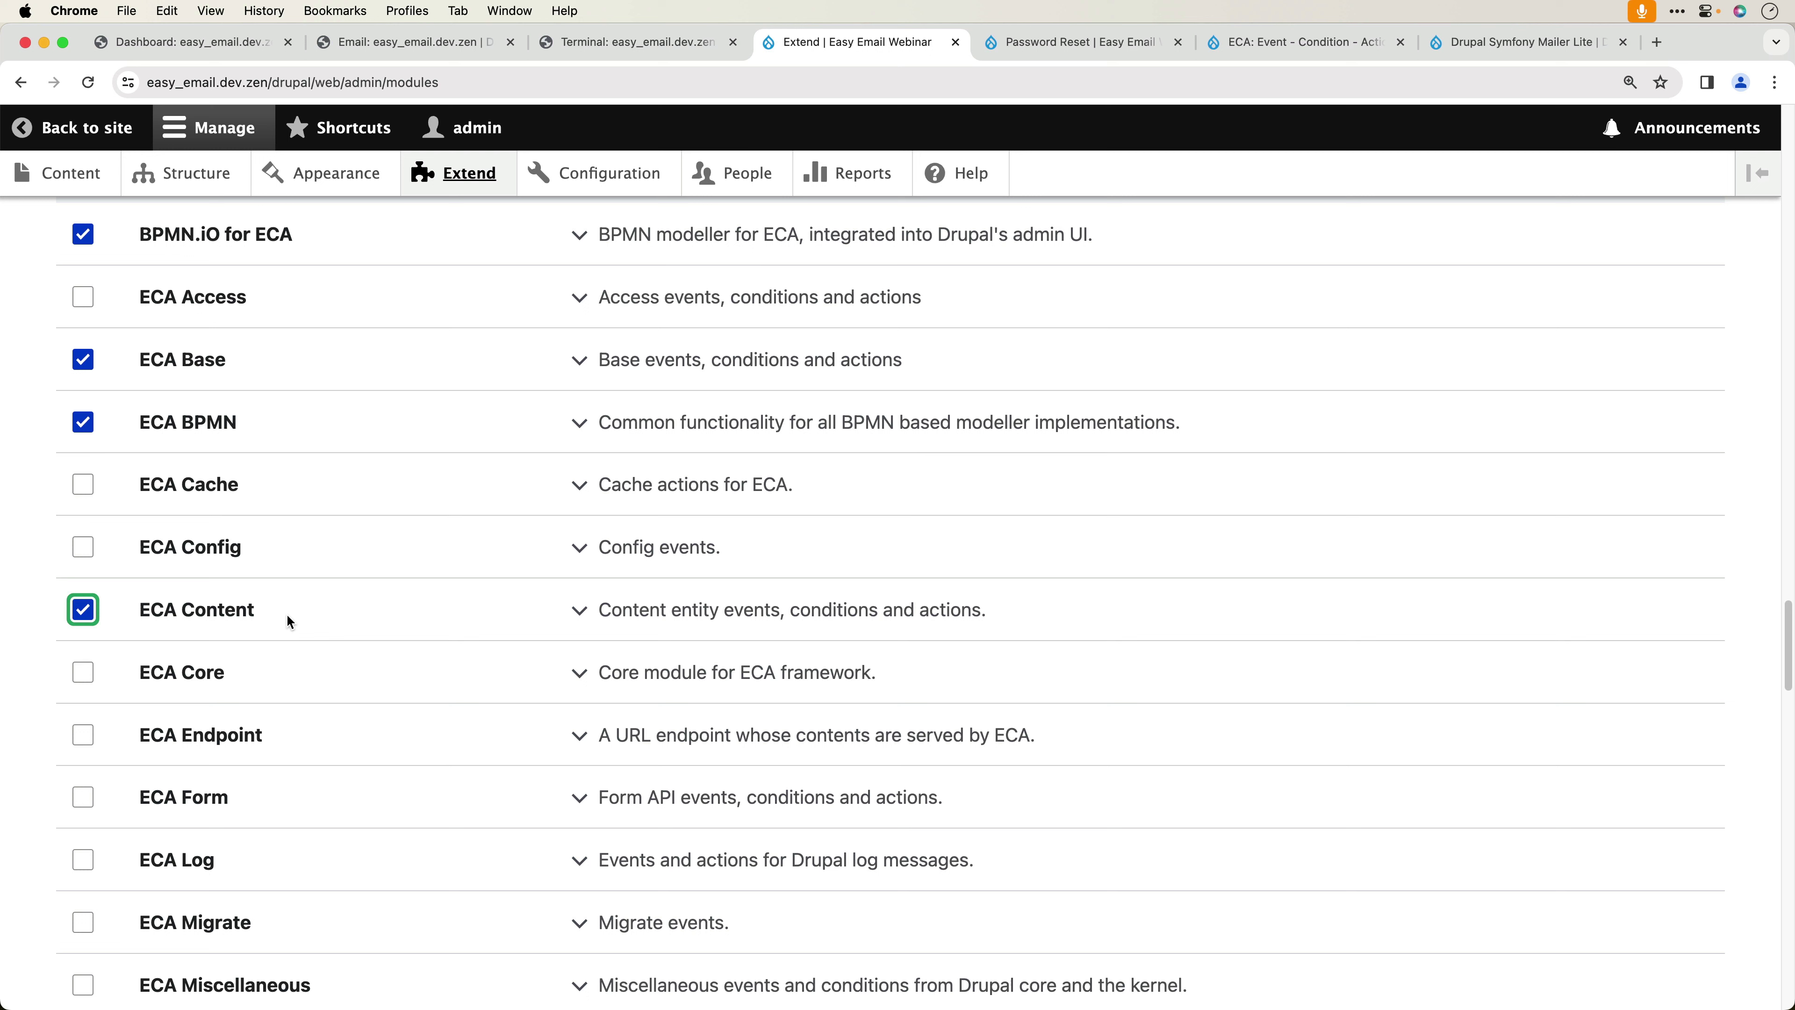
scroll(287, 615, "down", 1)
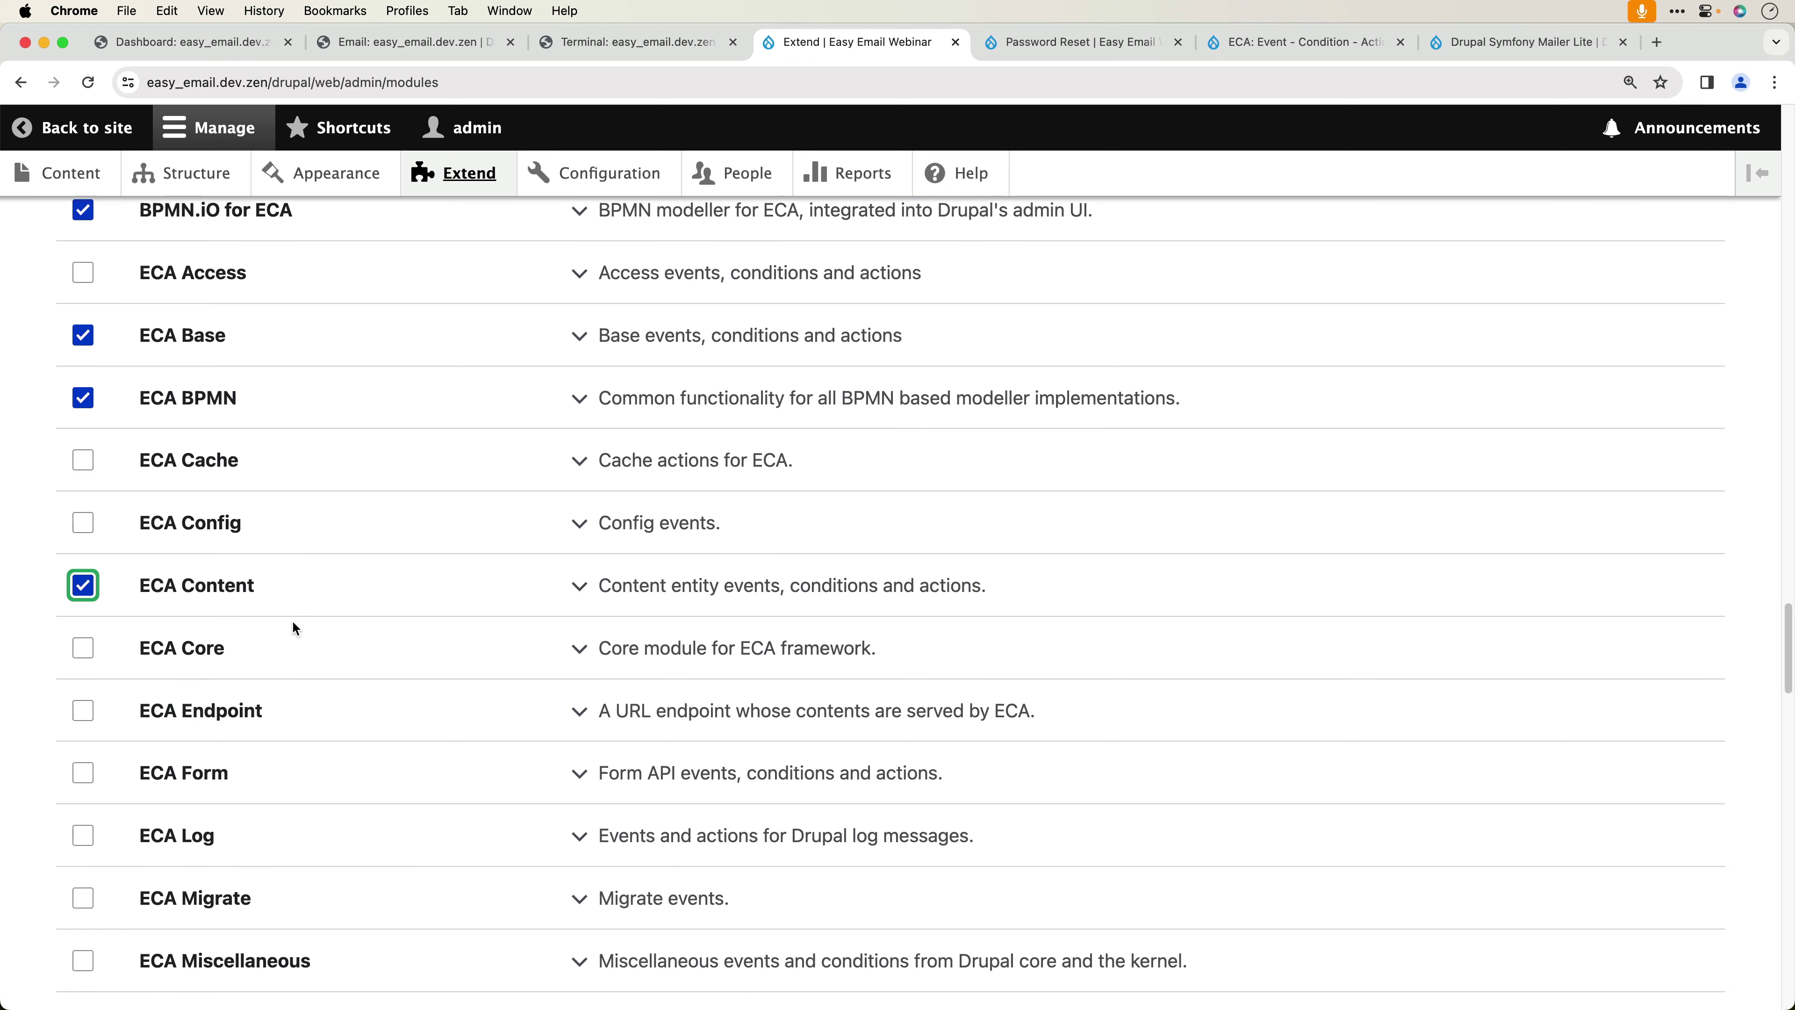
scroll(228, 604, "down", 2)
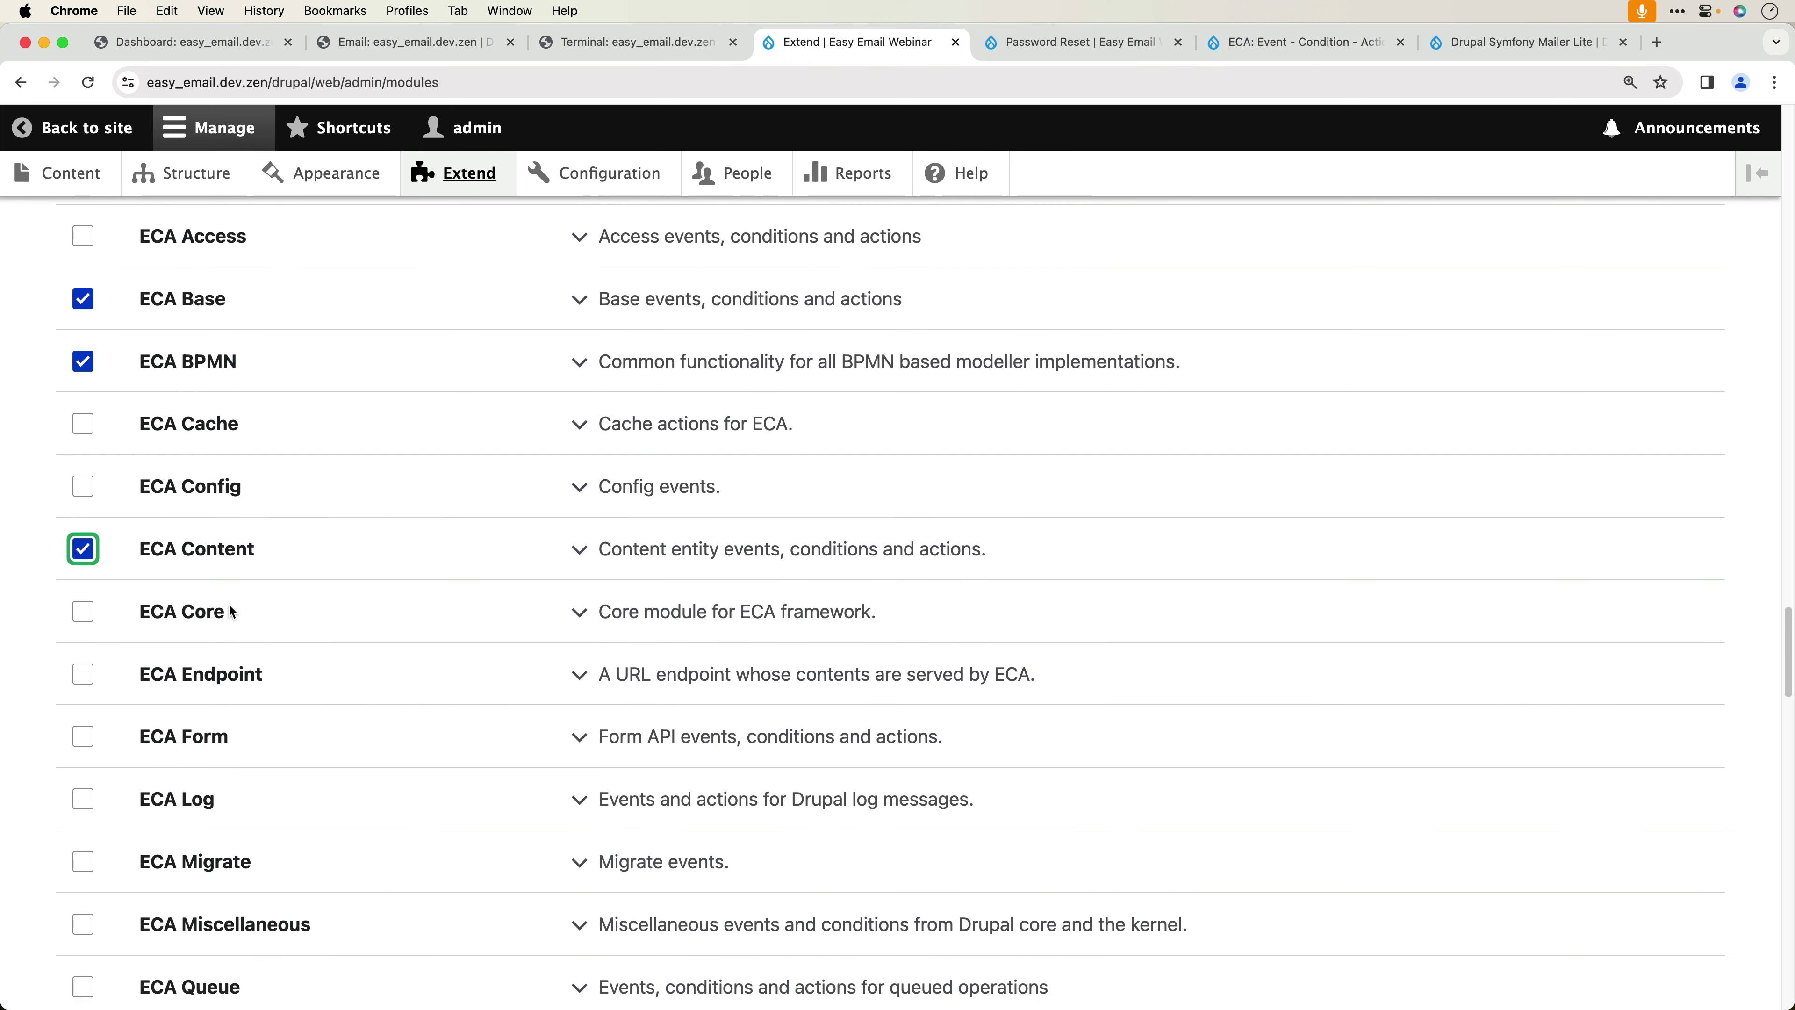
left_click(223, 601)
scroll(353, 665, "down", 5)
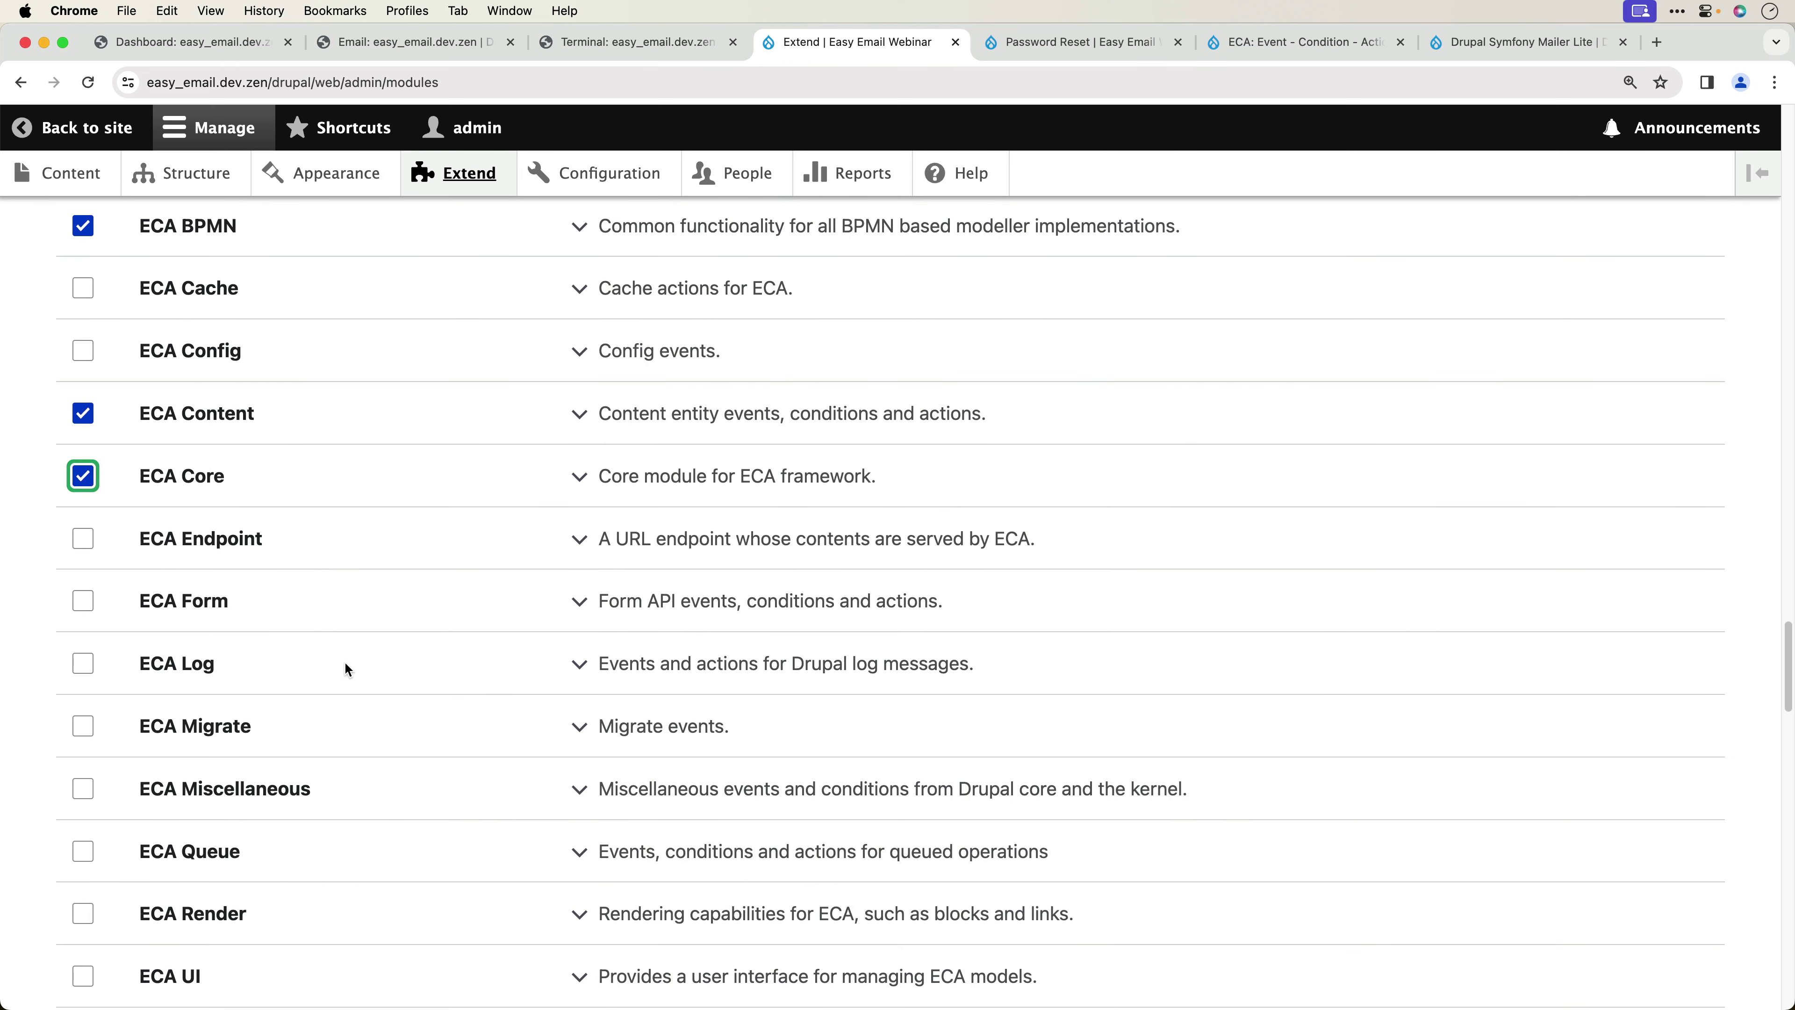
left_click(190, 985)
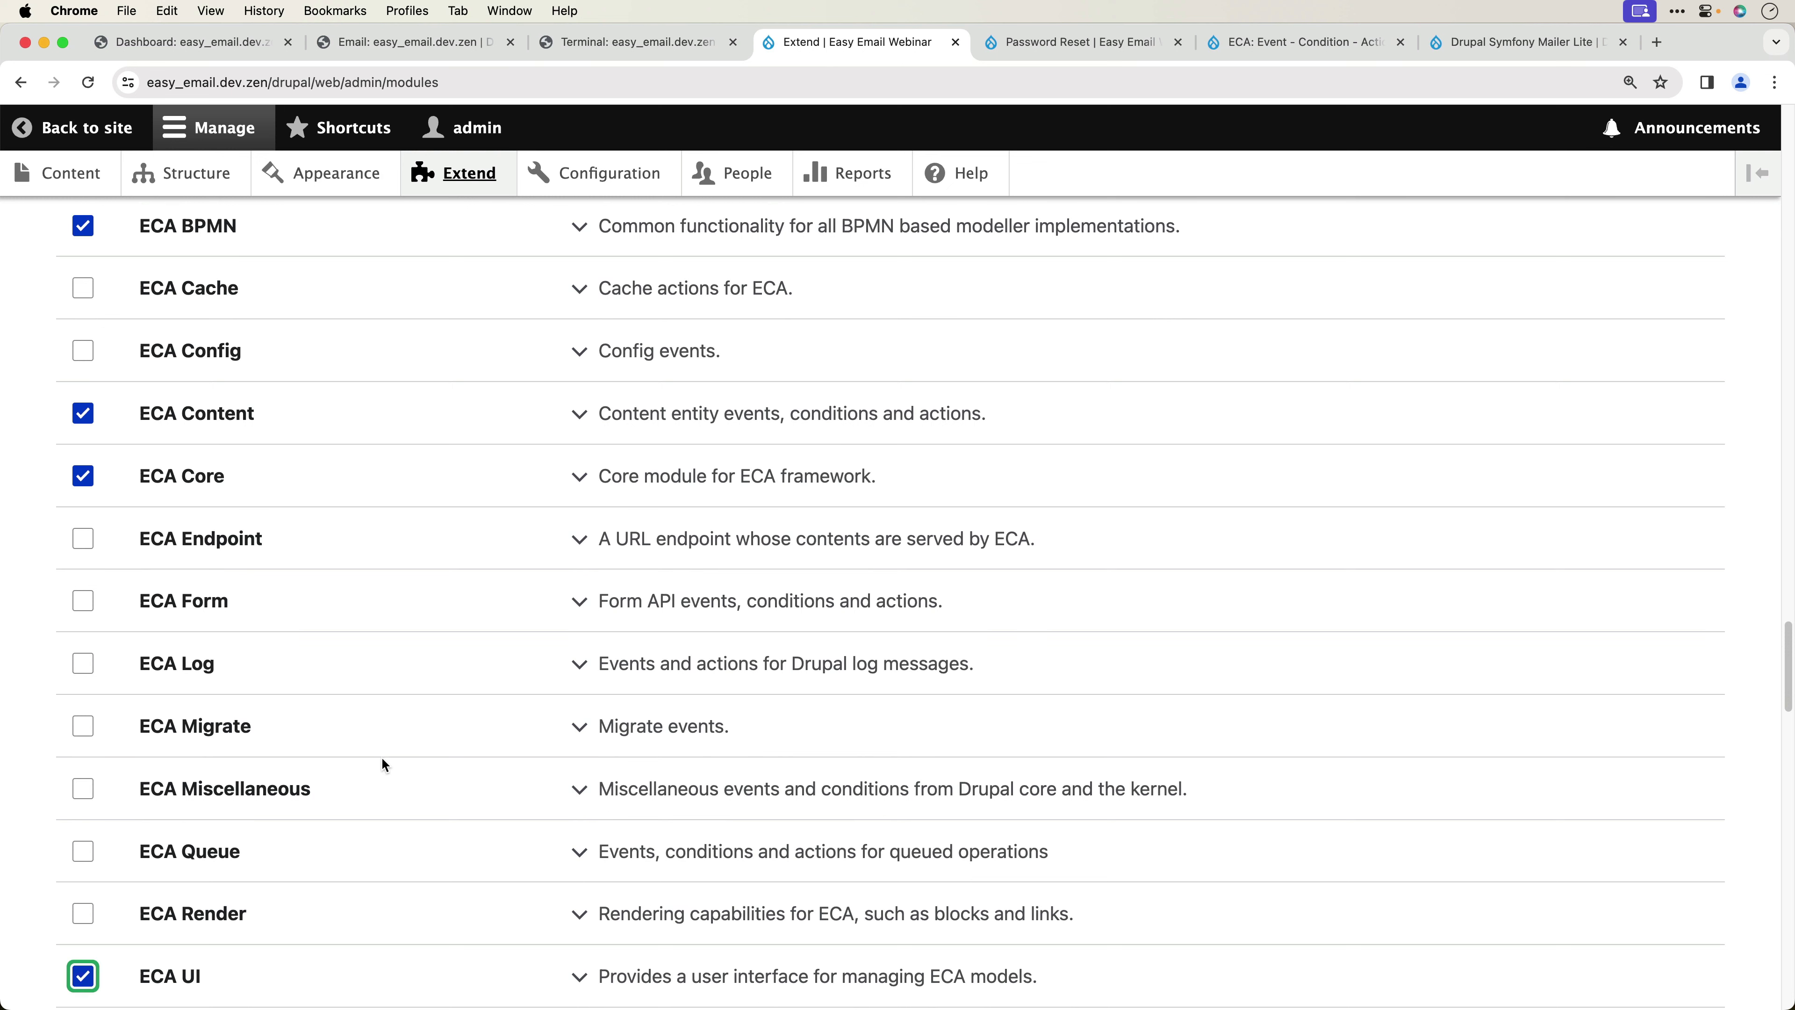
scroll(383, 746, "down", 8)
scroll(385, 751, "down", 7)
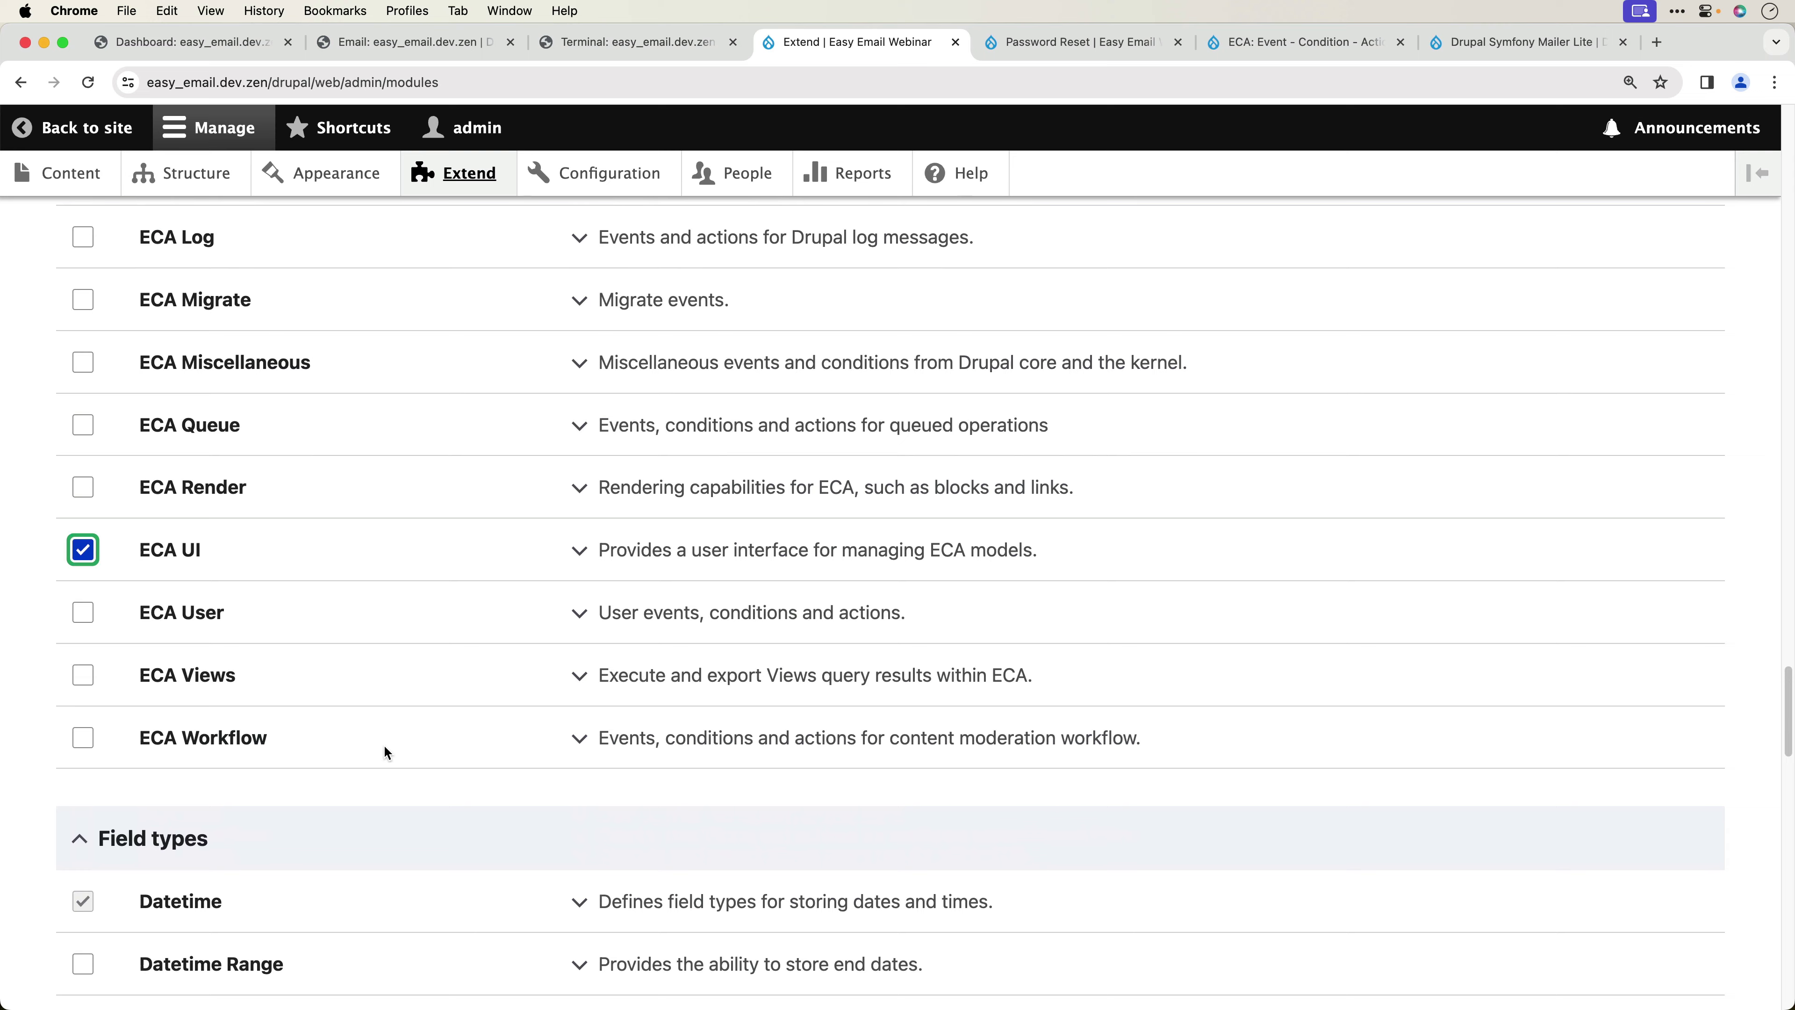
scroll(381, 746, "down", 15)
left_click(111, 871)
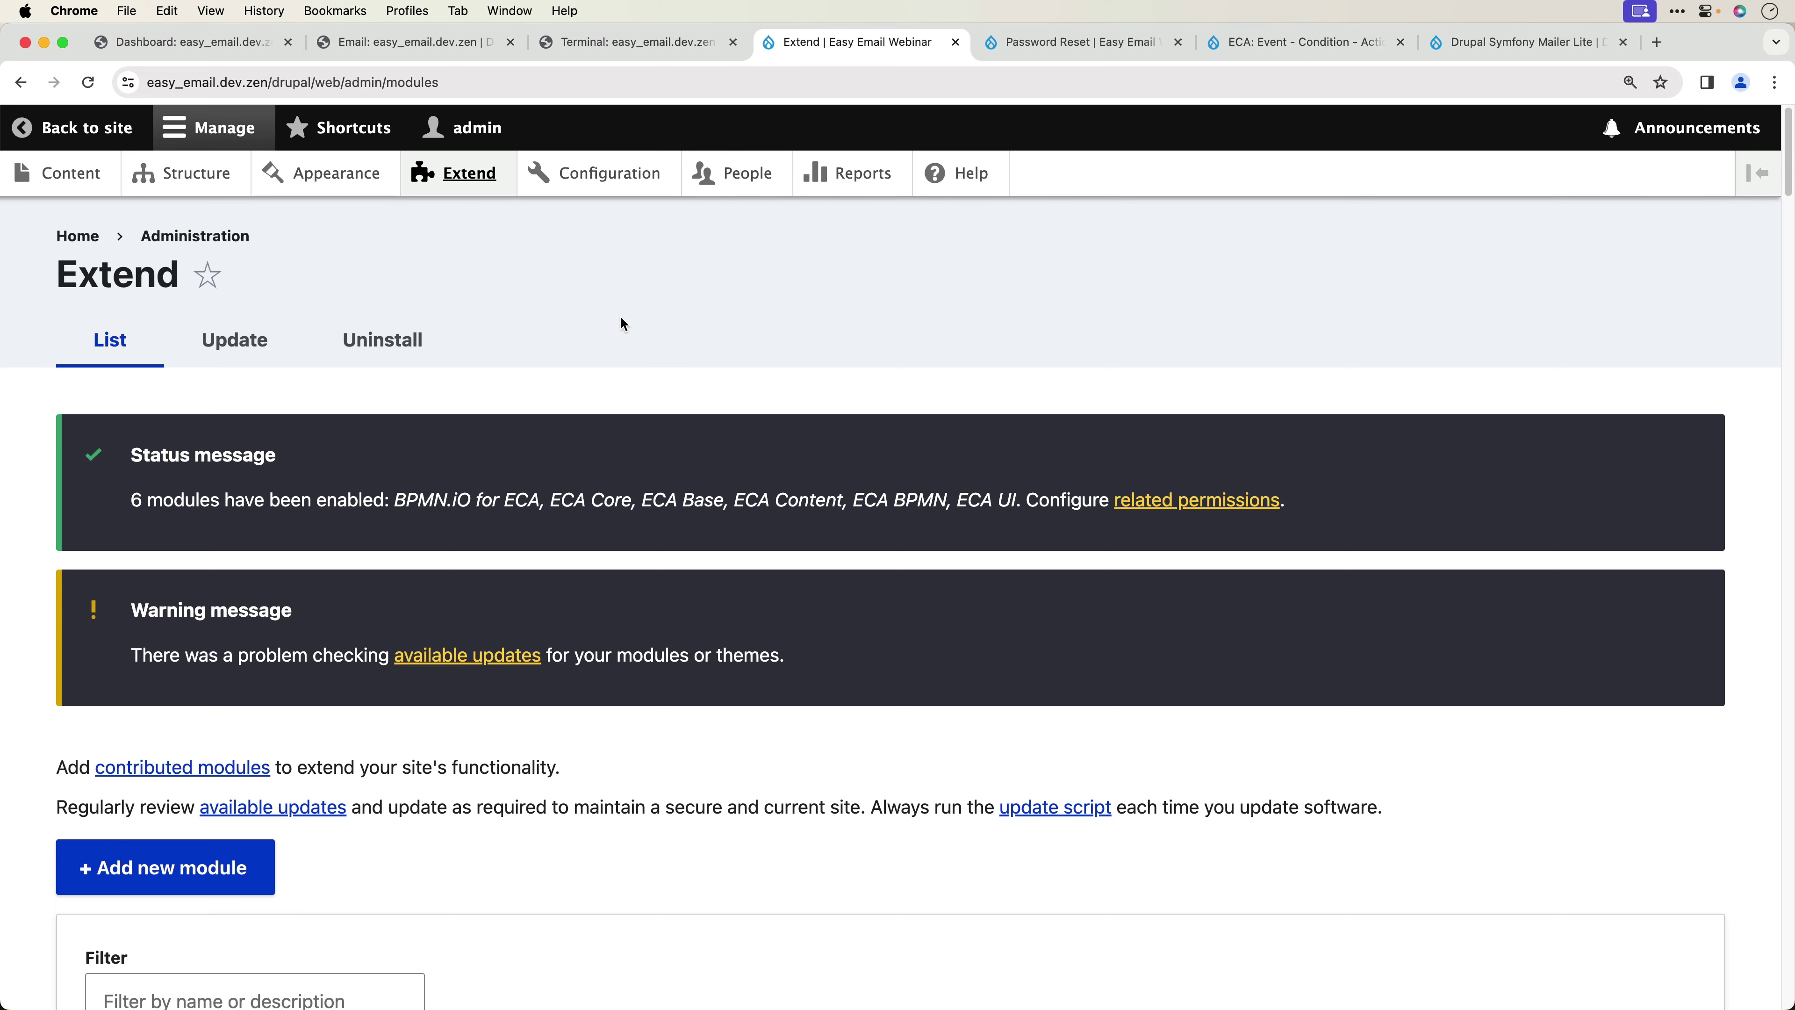
- Open the site's ECA workflow configuration and start a new model in the BPMN.iO modeller
left_click(597, 178)
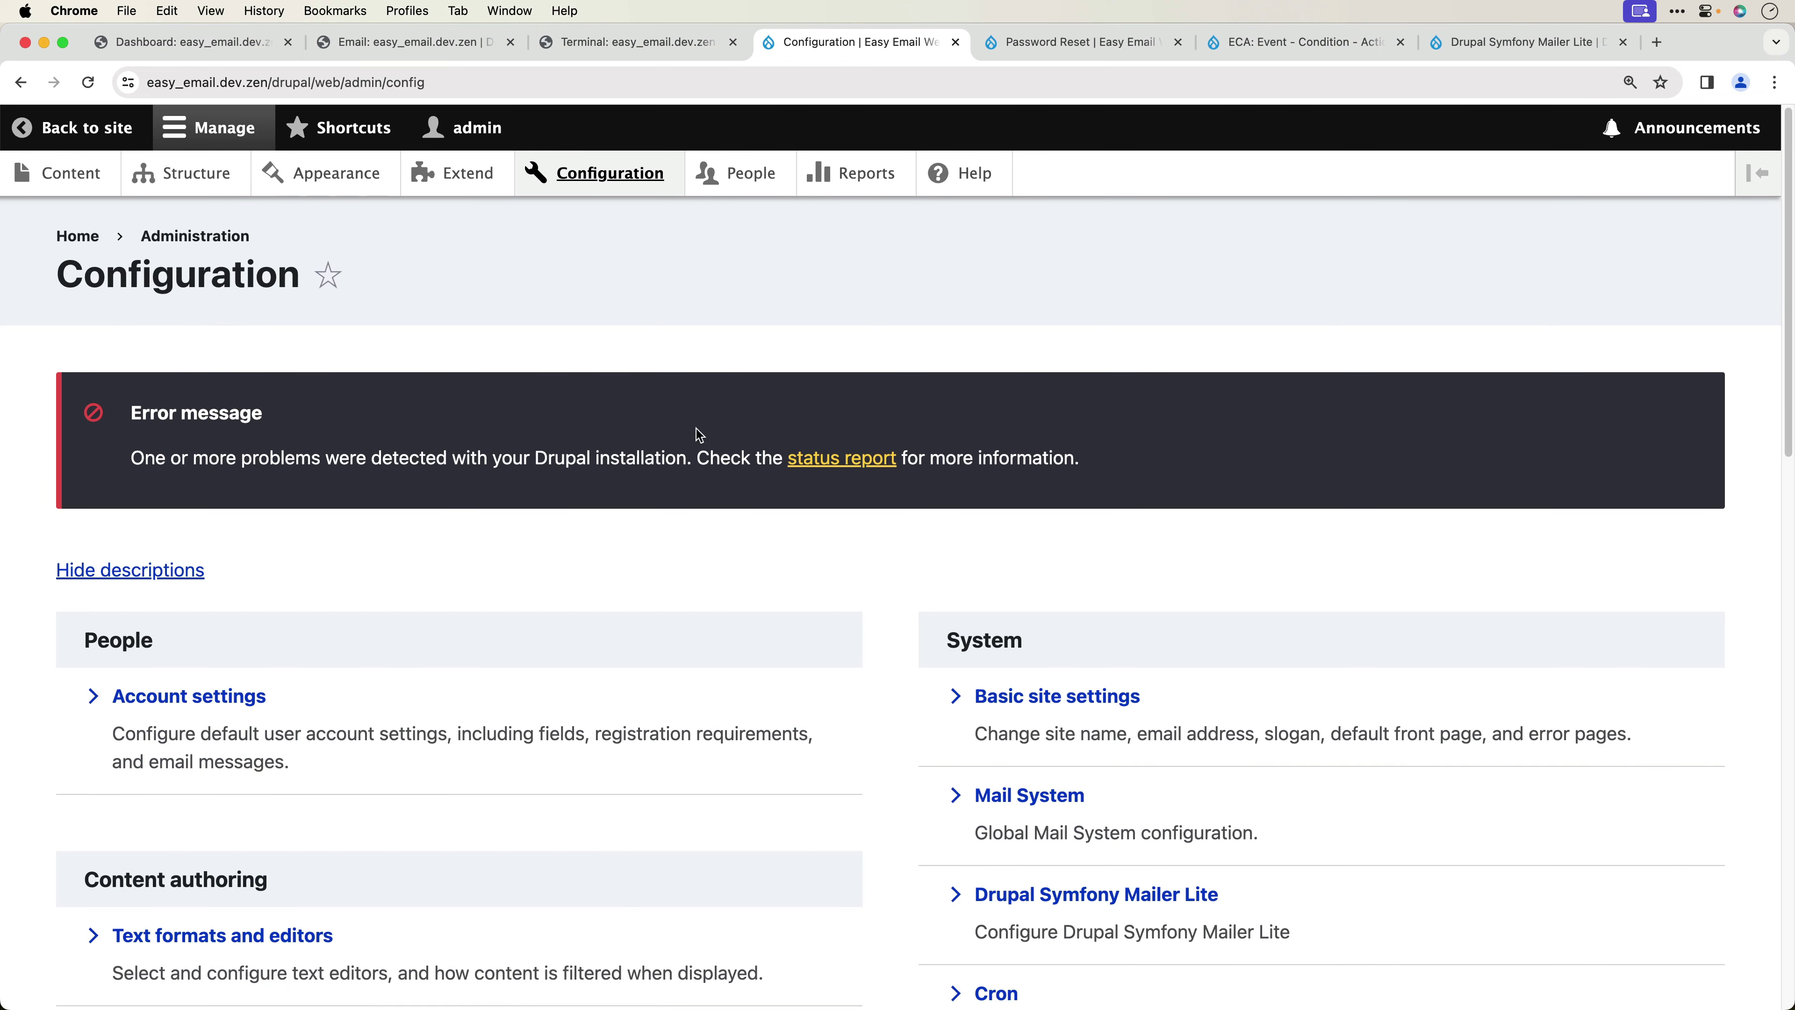
scroll(650, 807, "down", 15)
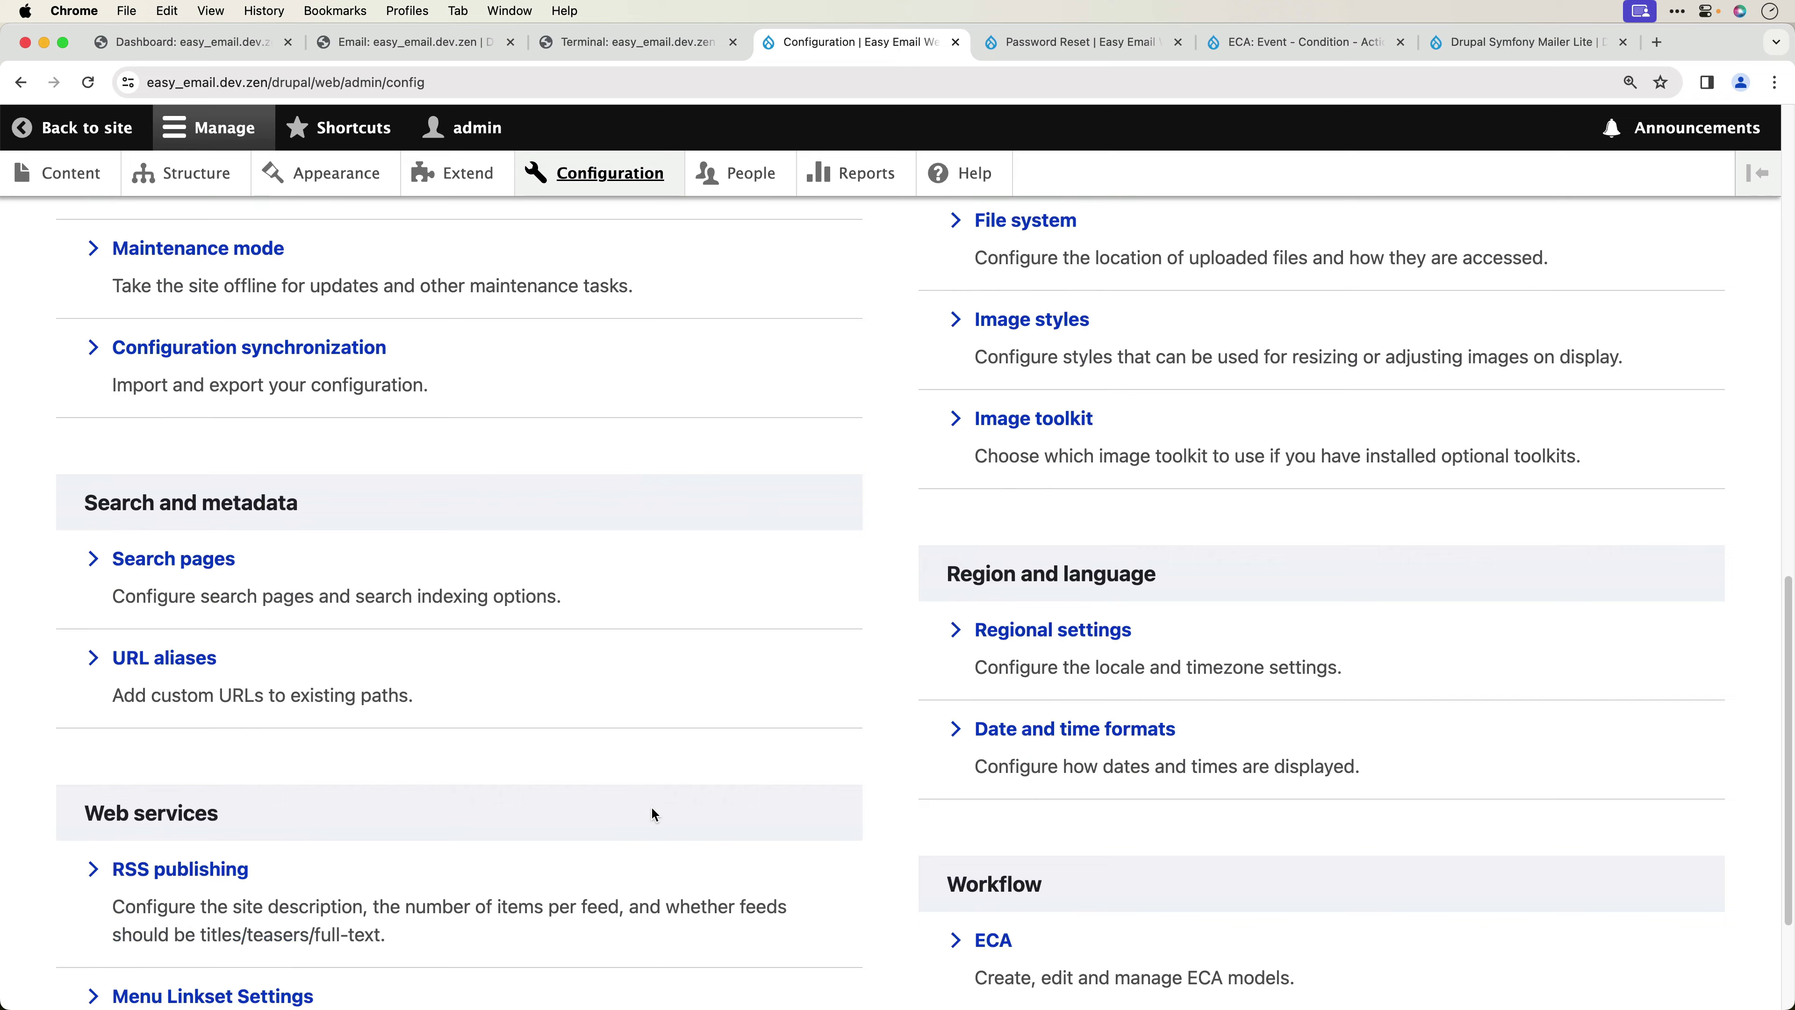
scroll(651, 813, "down", 3)
left_click(998, 735)
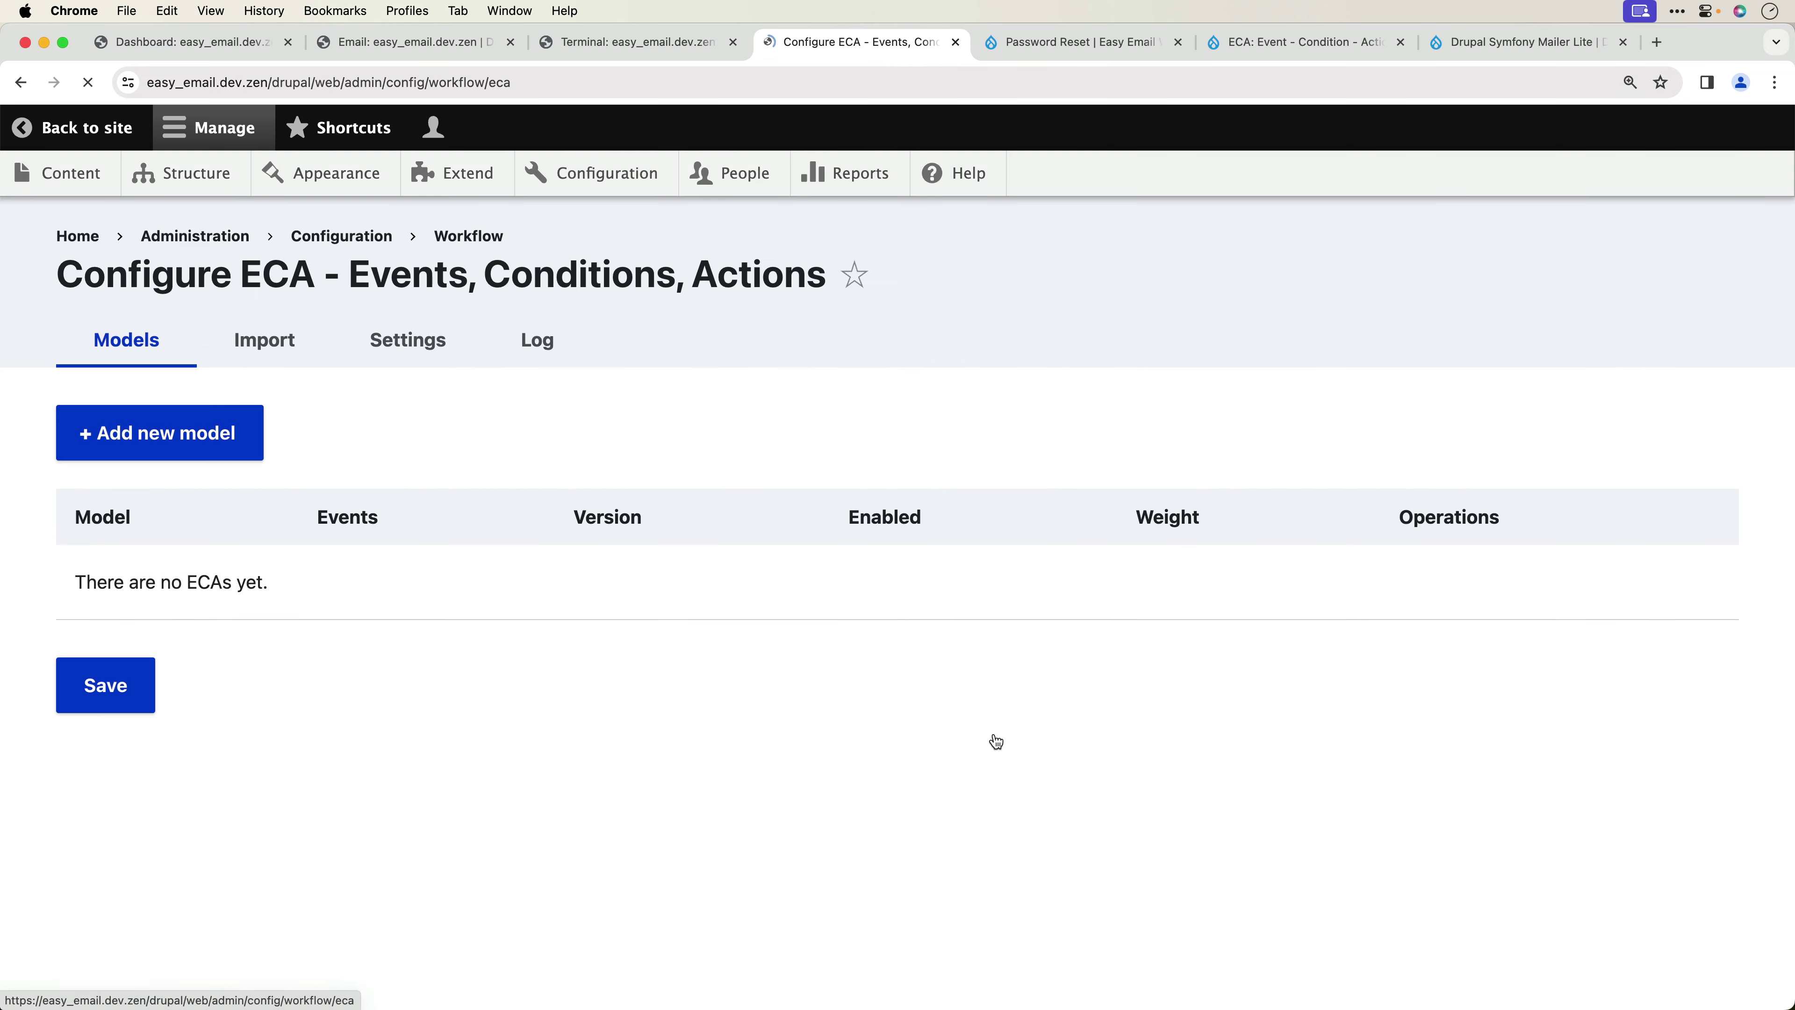
left_click(121, 458)
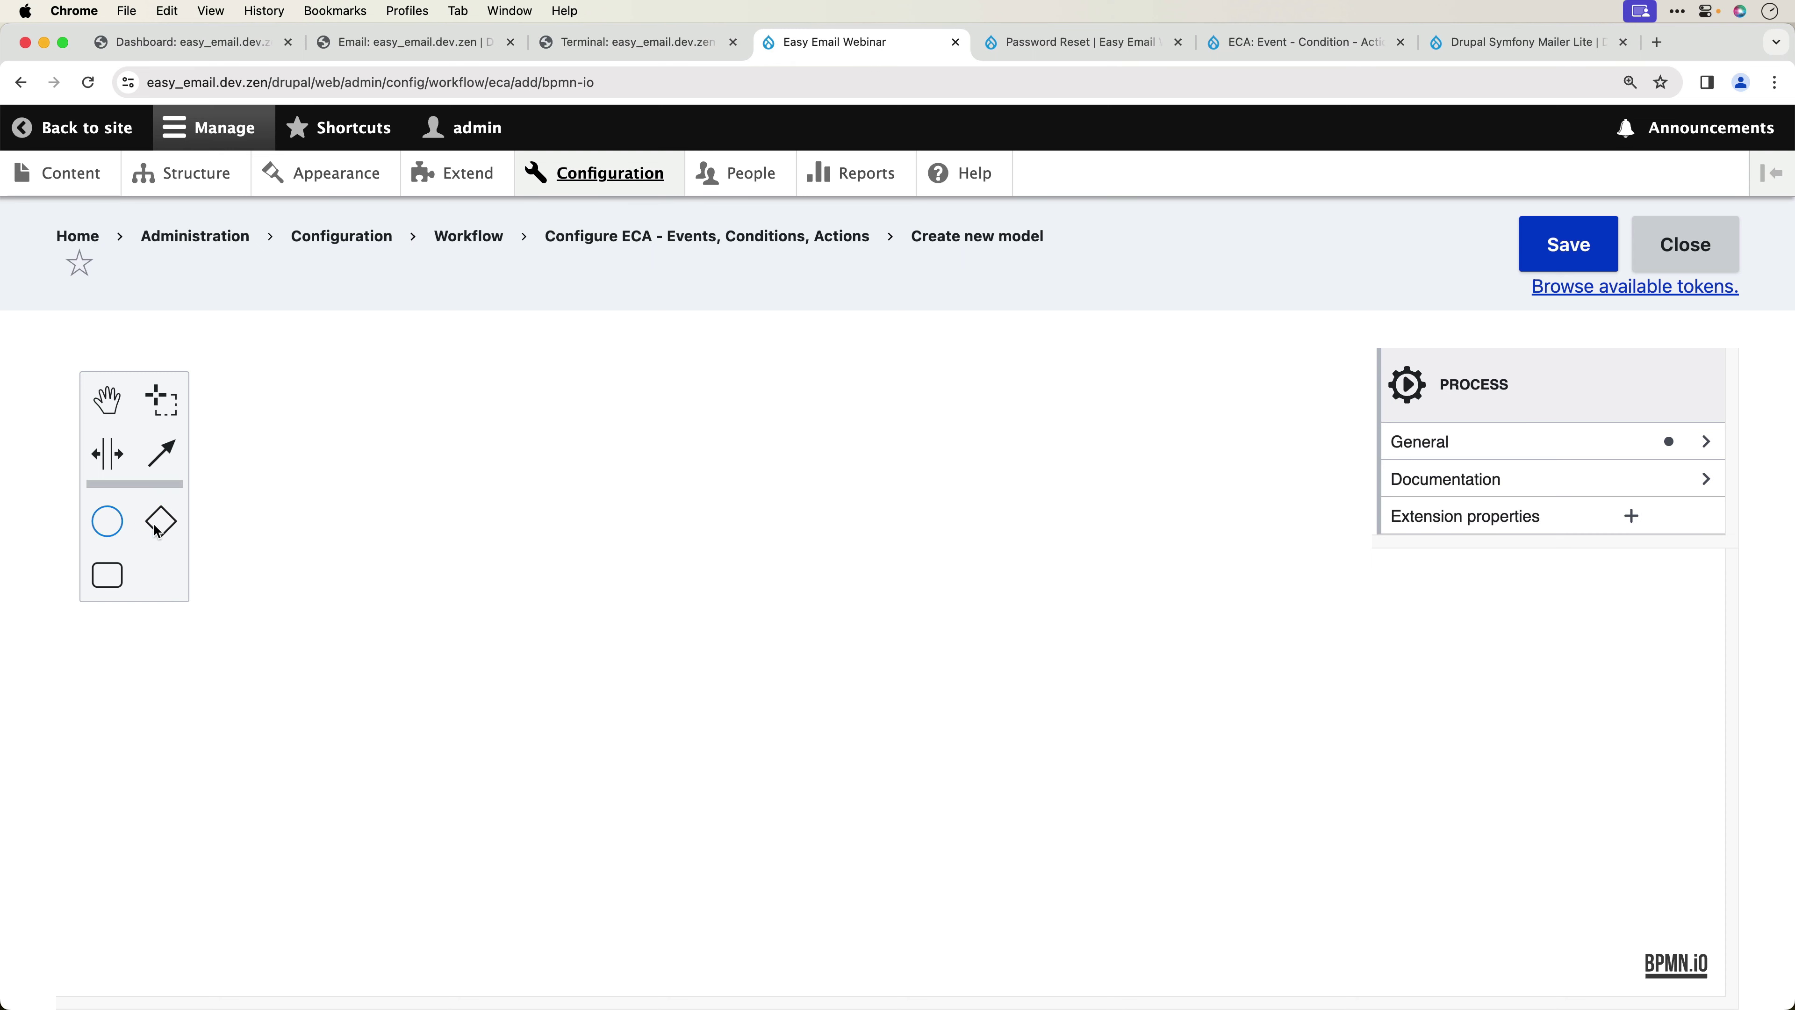
- Place a start event on the model canvas and apply the Insert content entity template to it
left_click_drag(107, 521, 300, 514)
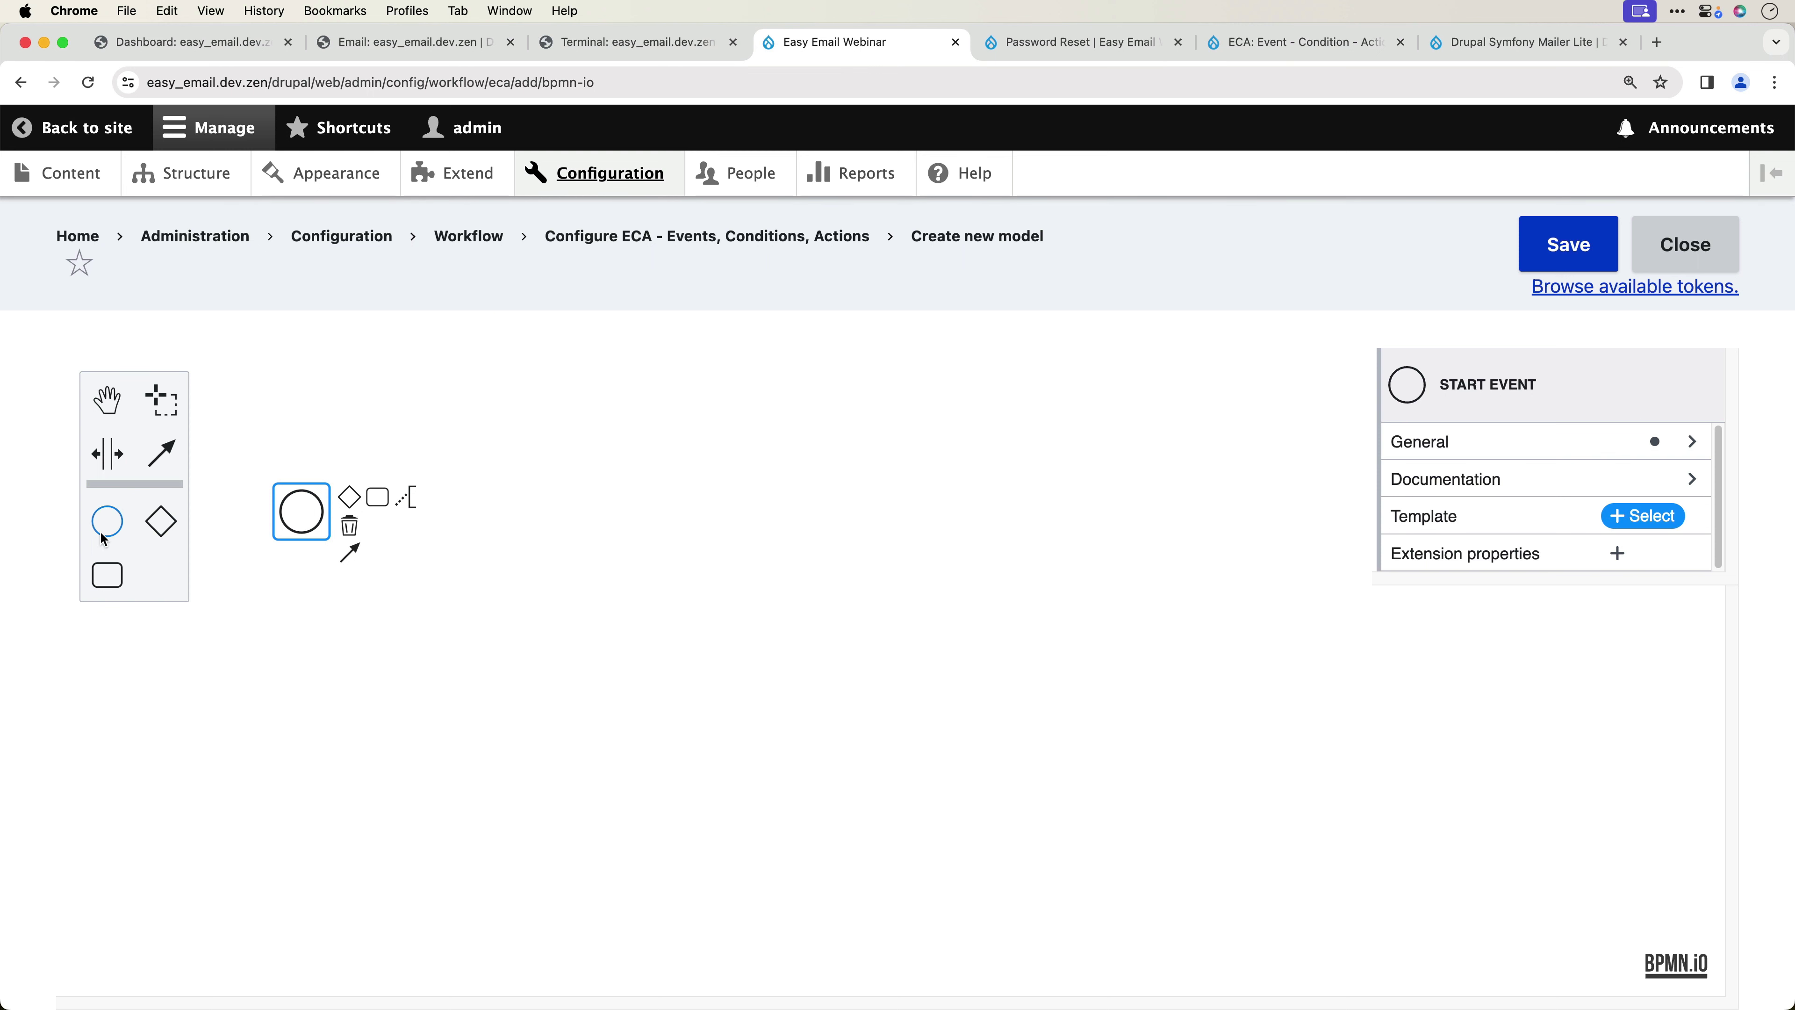
left_click(1660, 529)
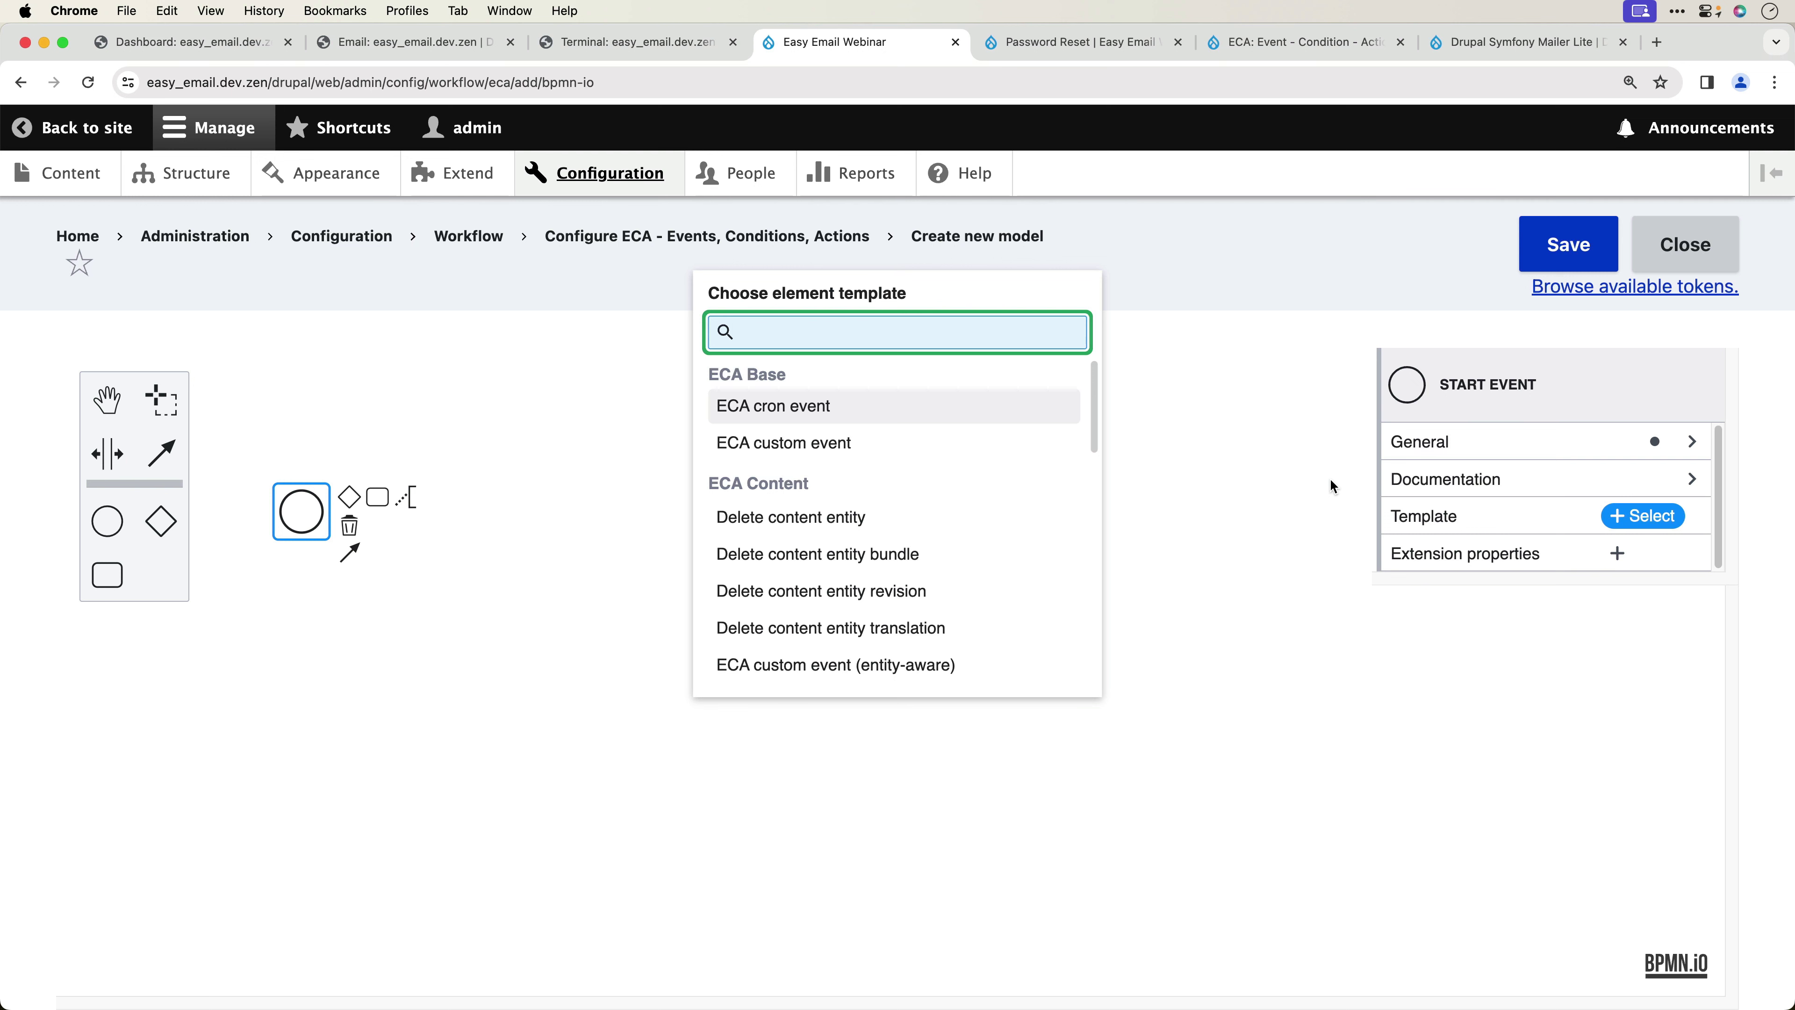
type("insert")
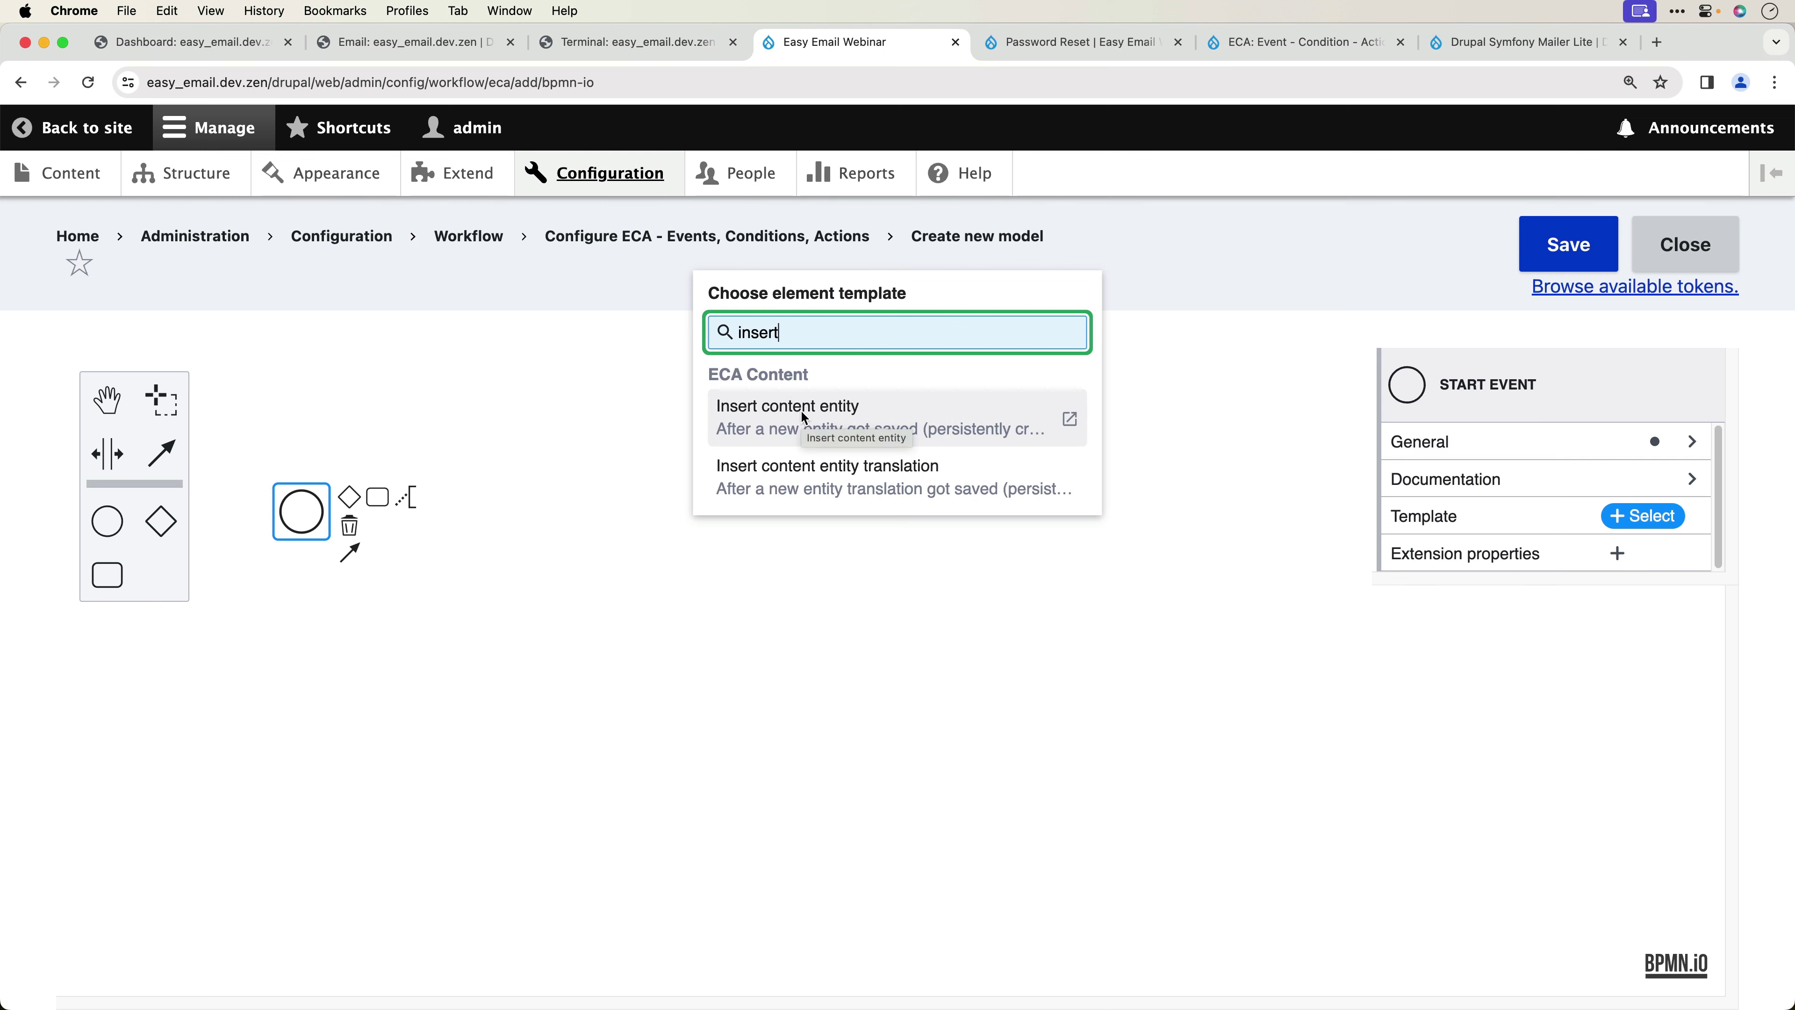
left_click(804, 417)
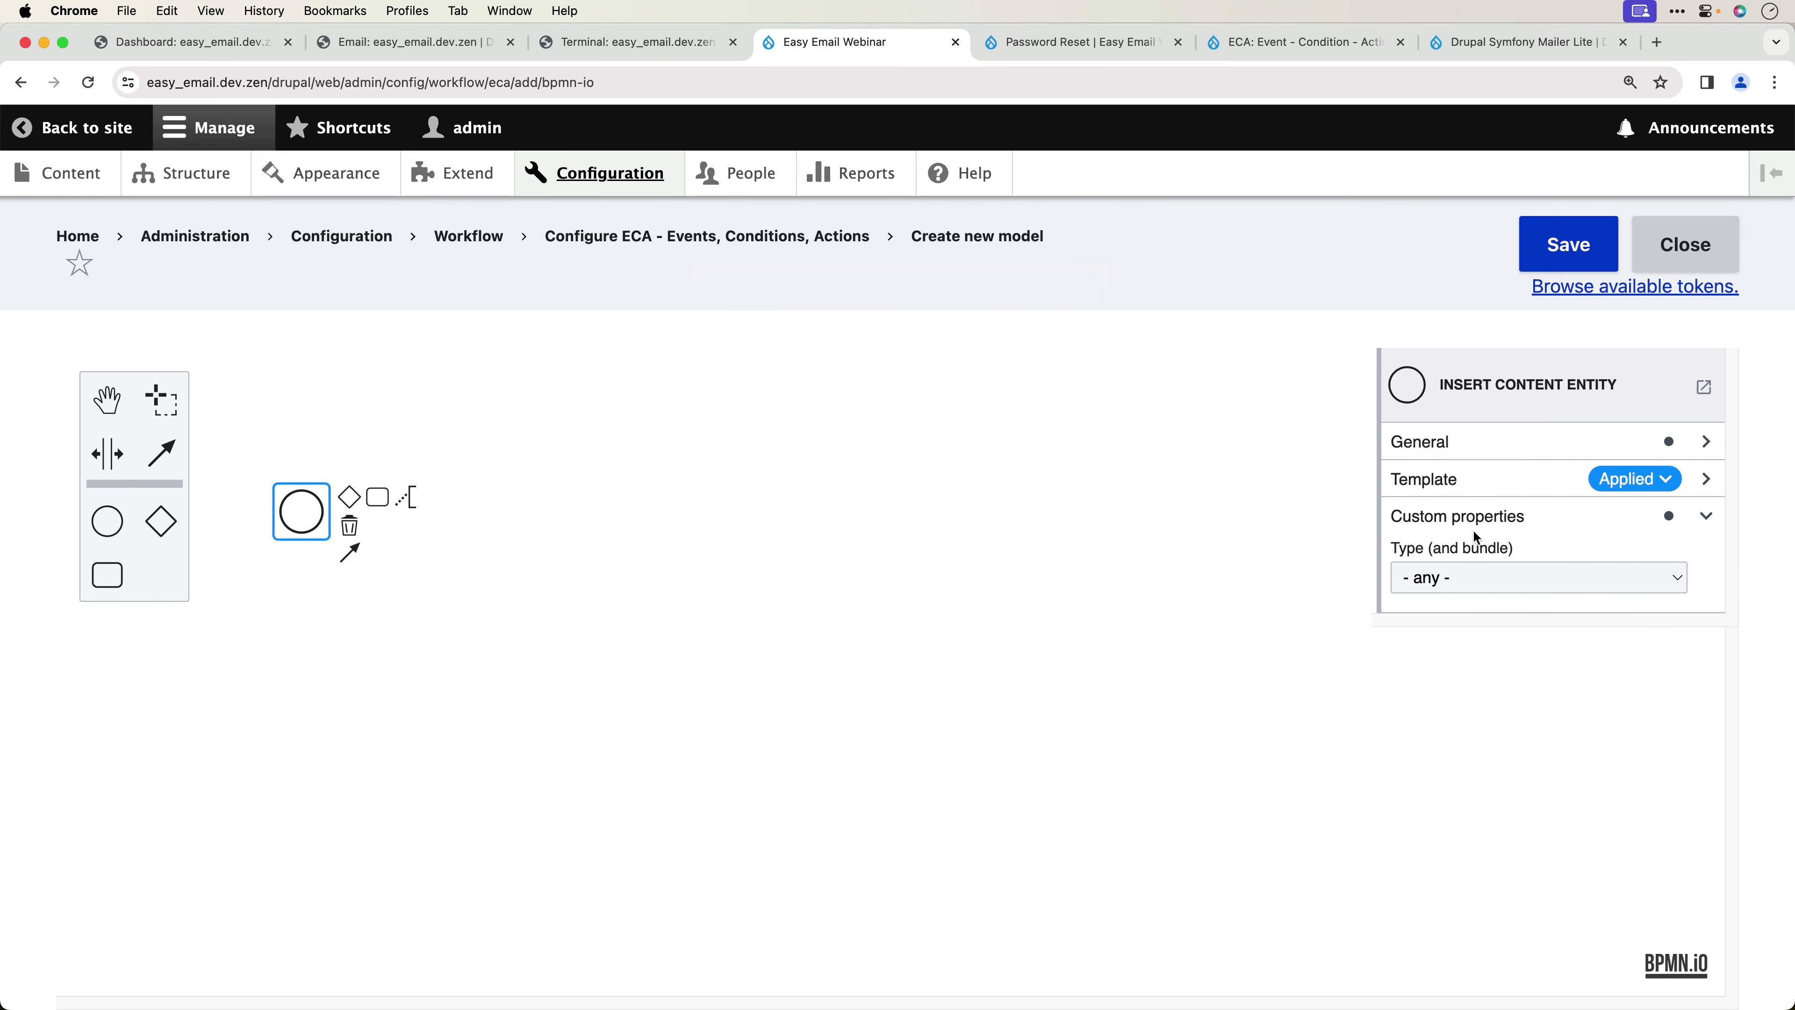
- Set the start event's type and bundle to Content: Article, then deselect the event
left_click(1488, 584)
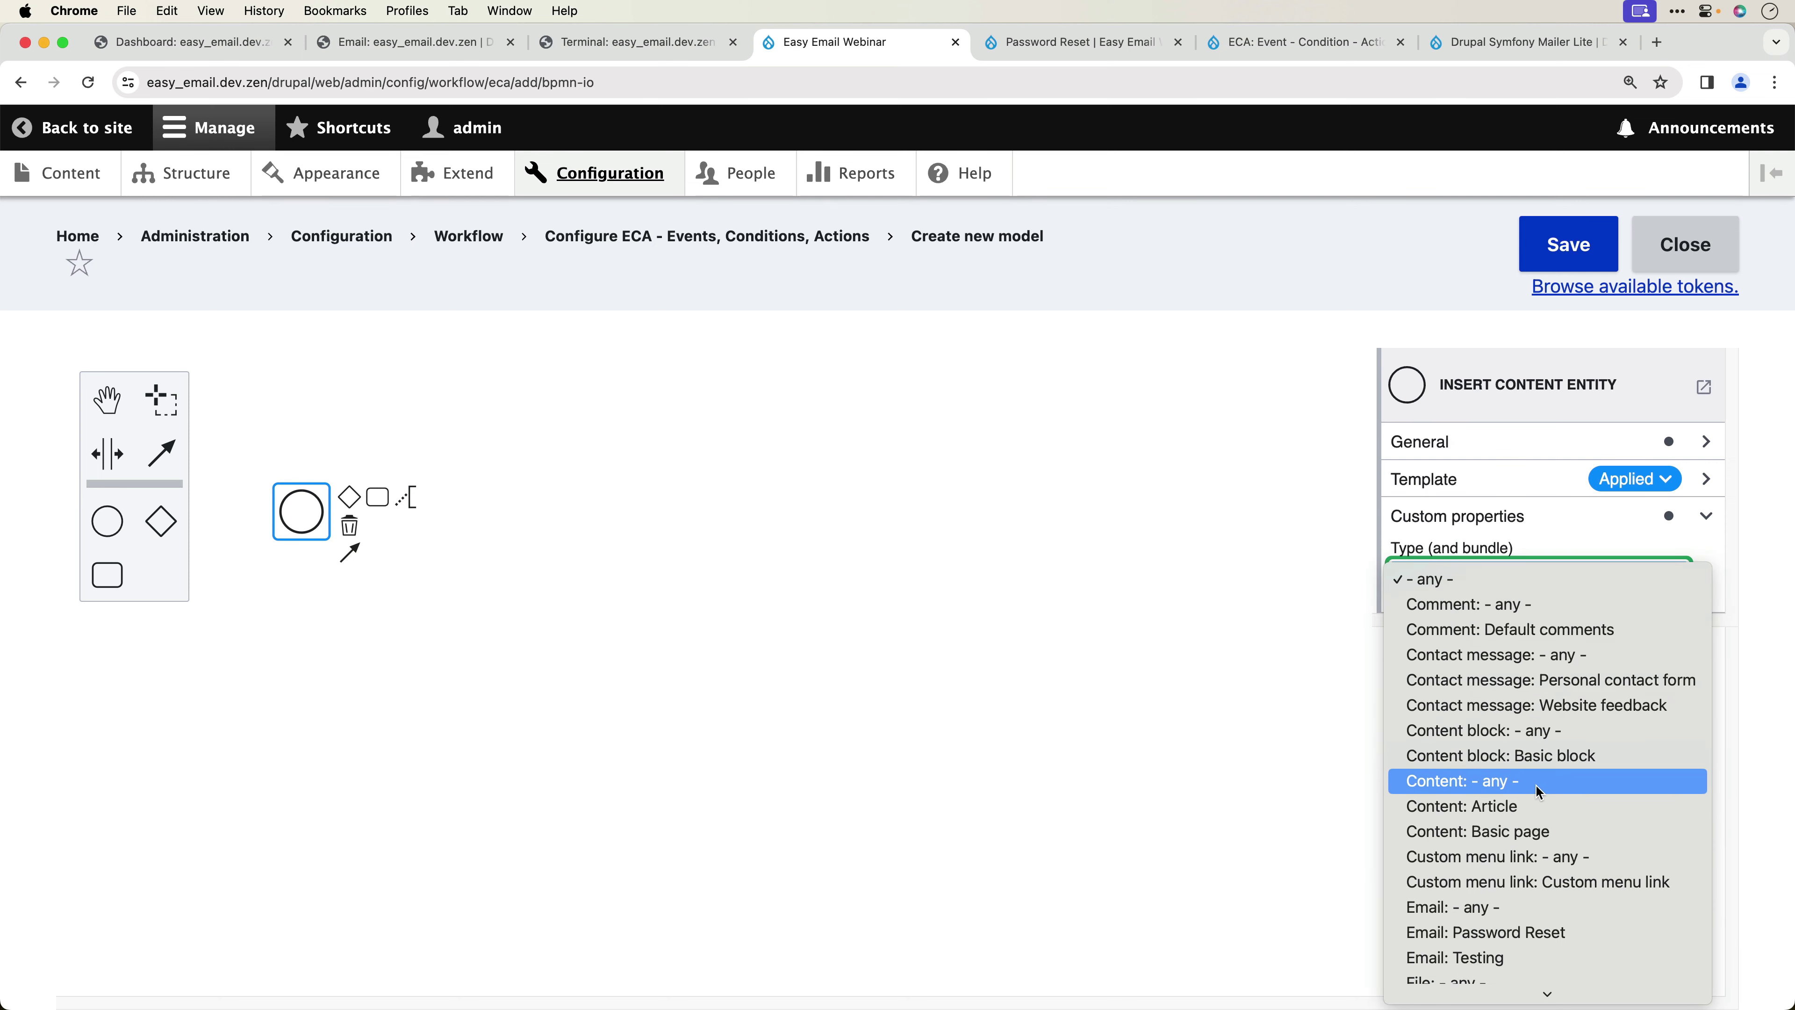
left_click(1506, 814)
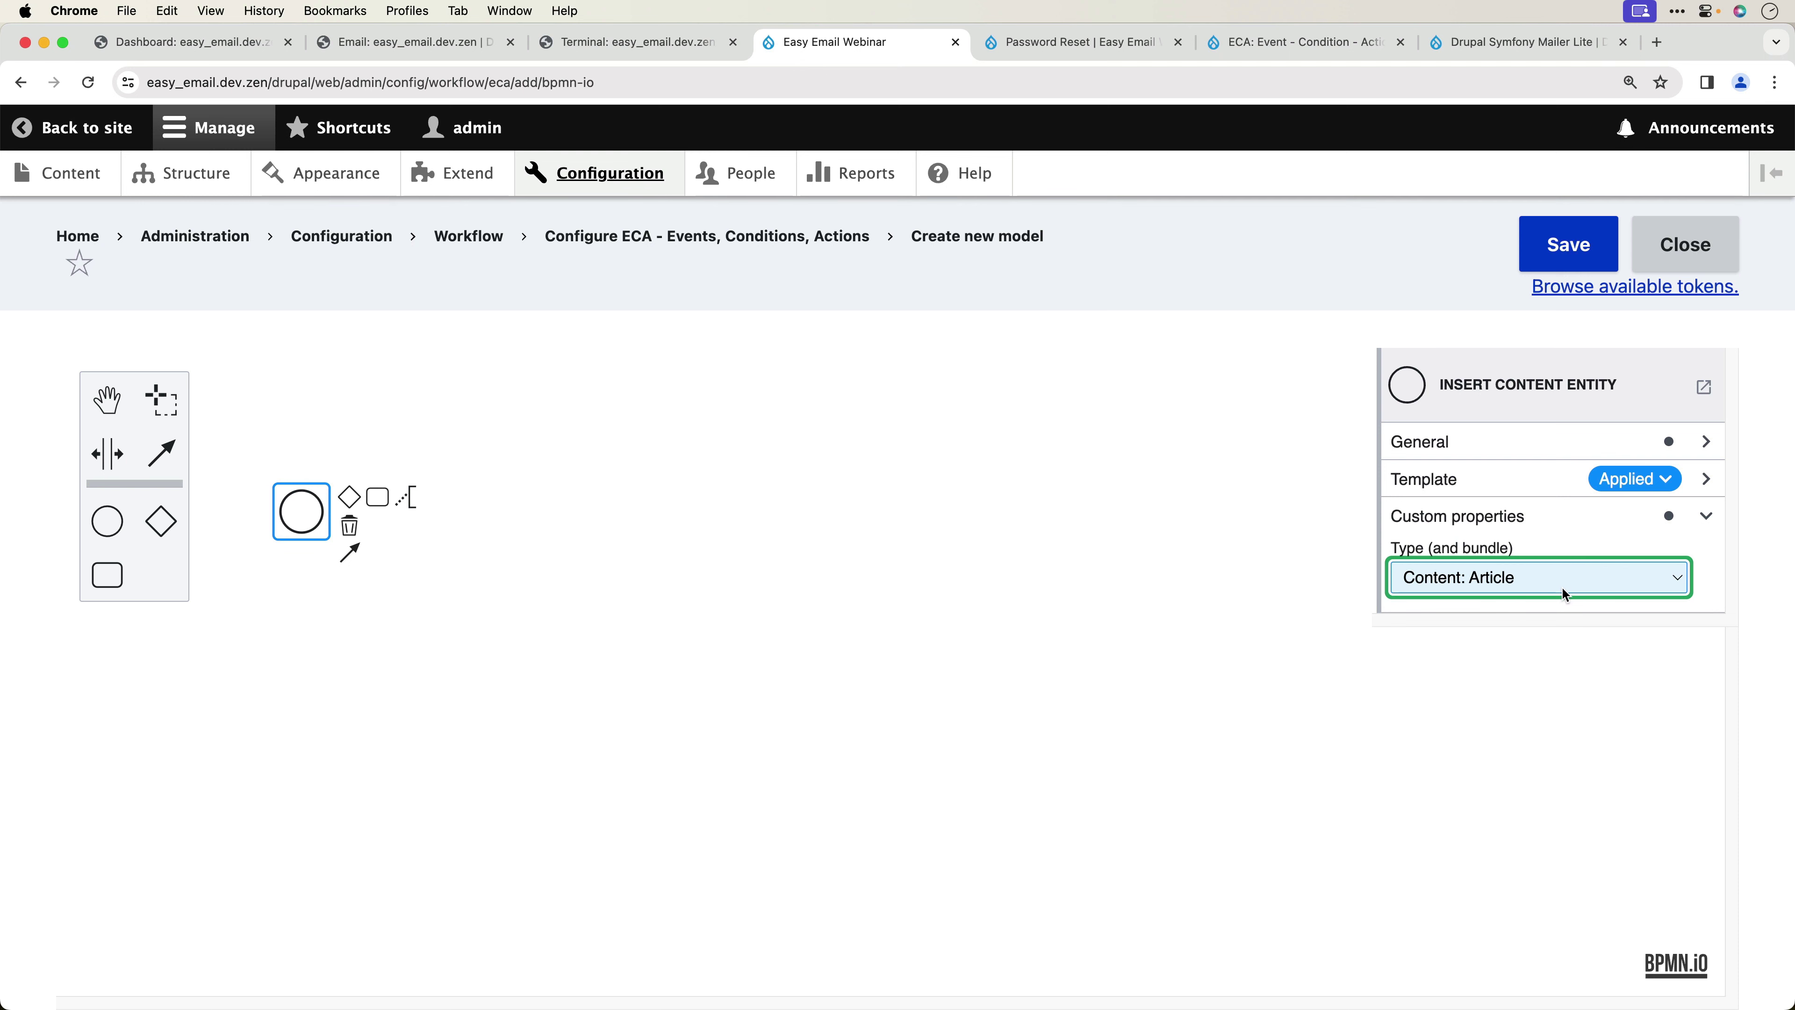
left_click(1552, 715)
left_click(290, 504)
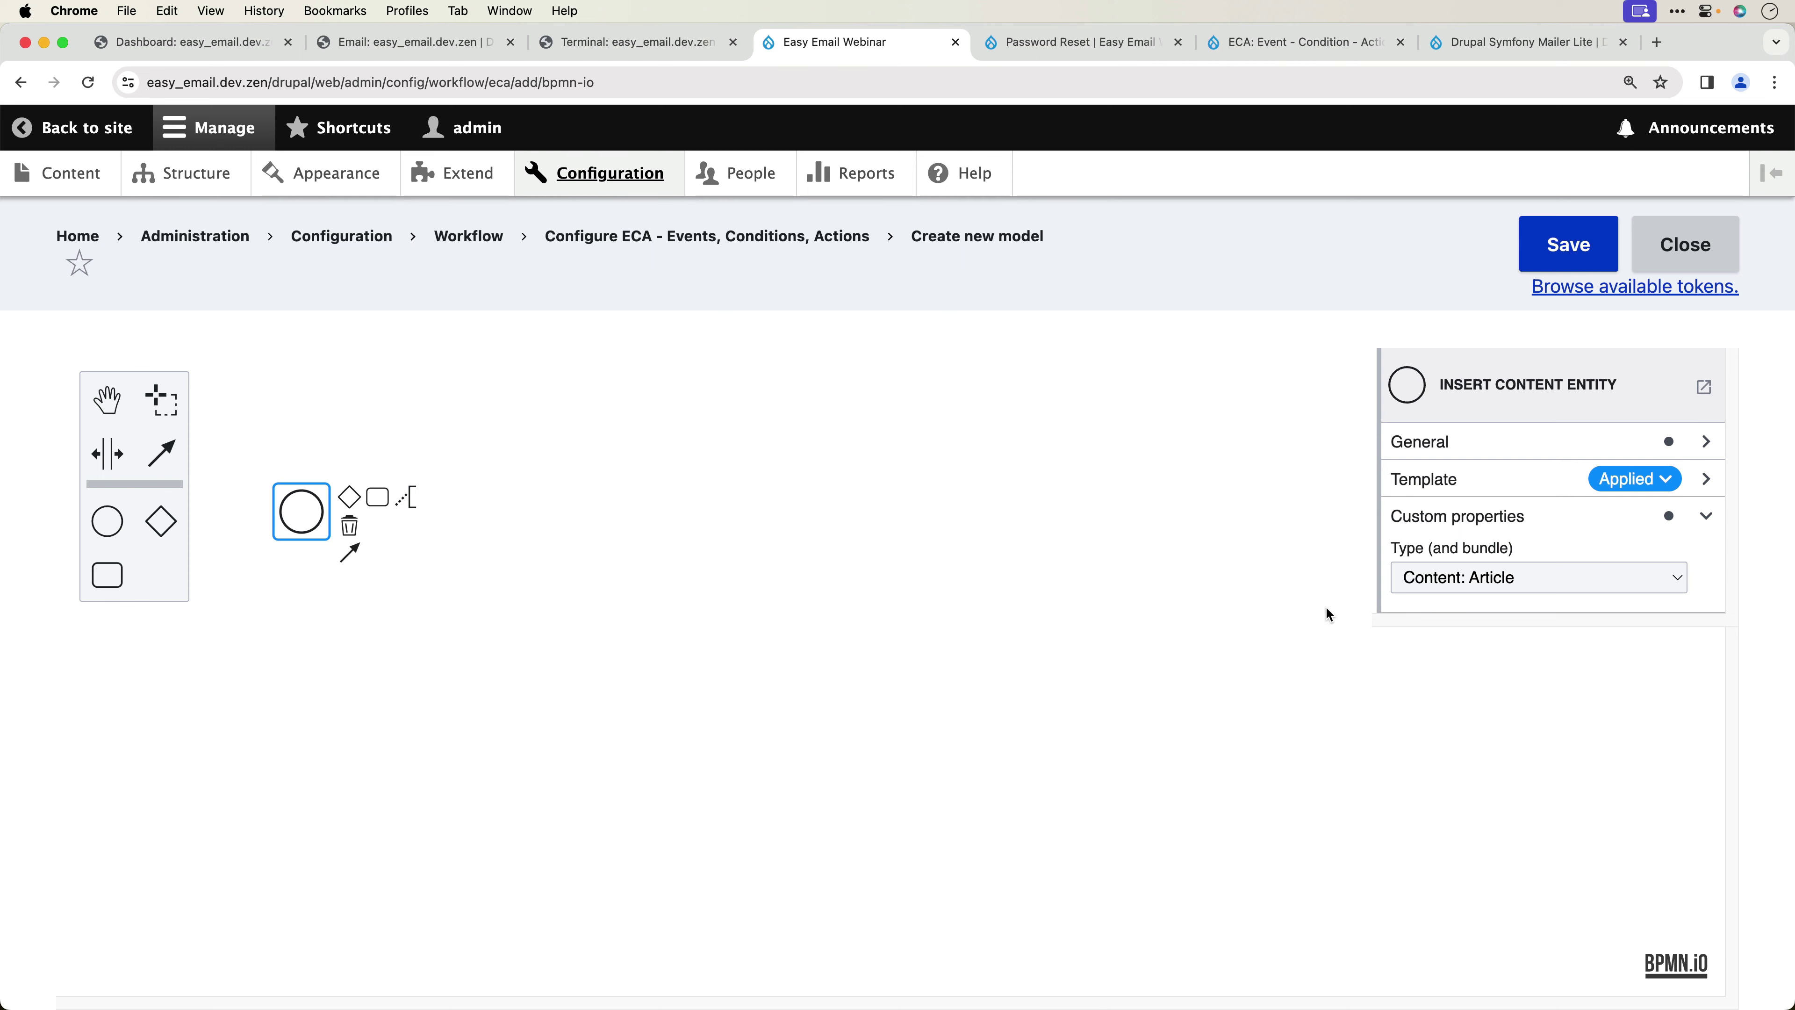
left_click(974, 385)
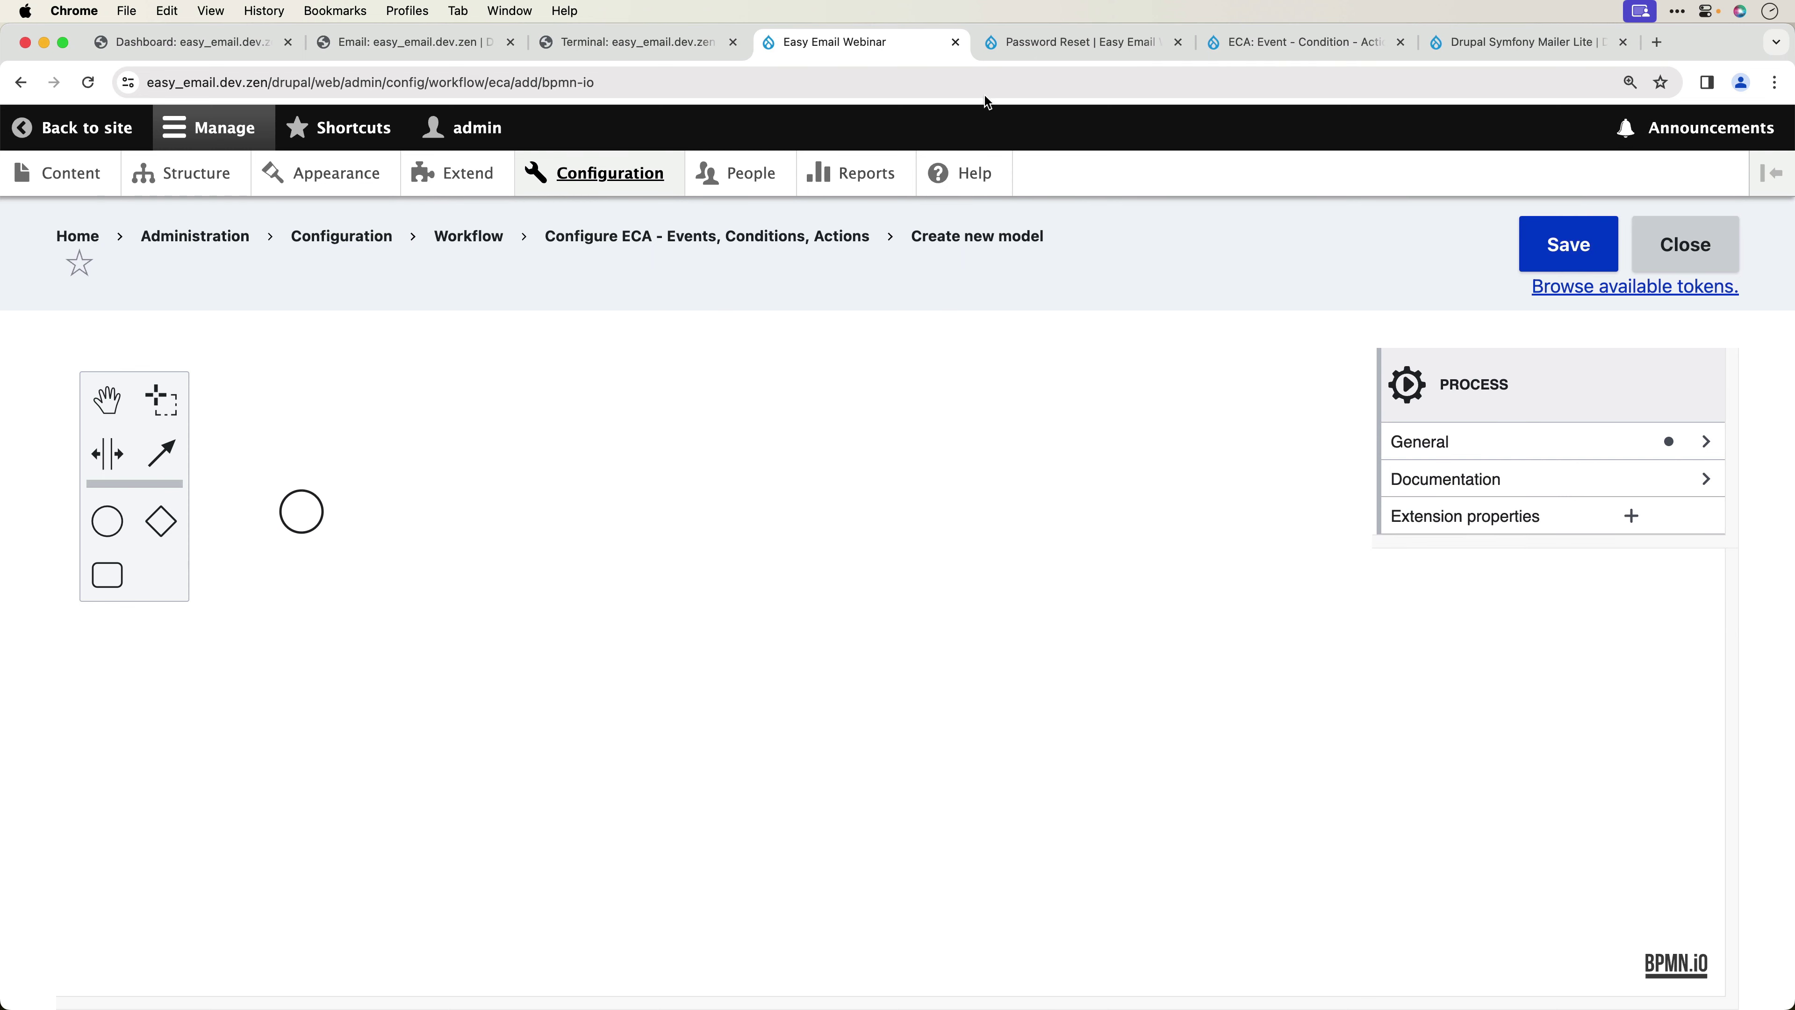
- In the browser tab showing the Password Reset email, go to the site's email templates and create one labelled New Article
left_click(1043, 50)
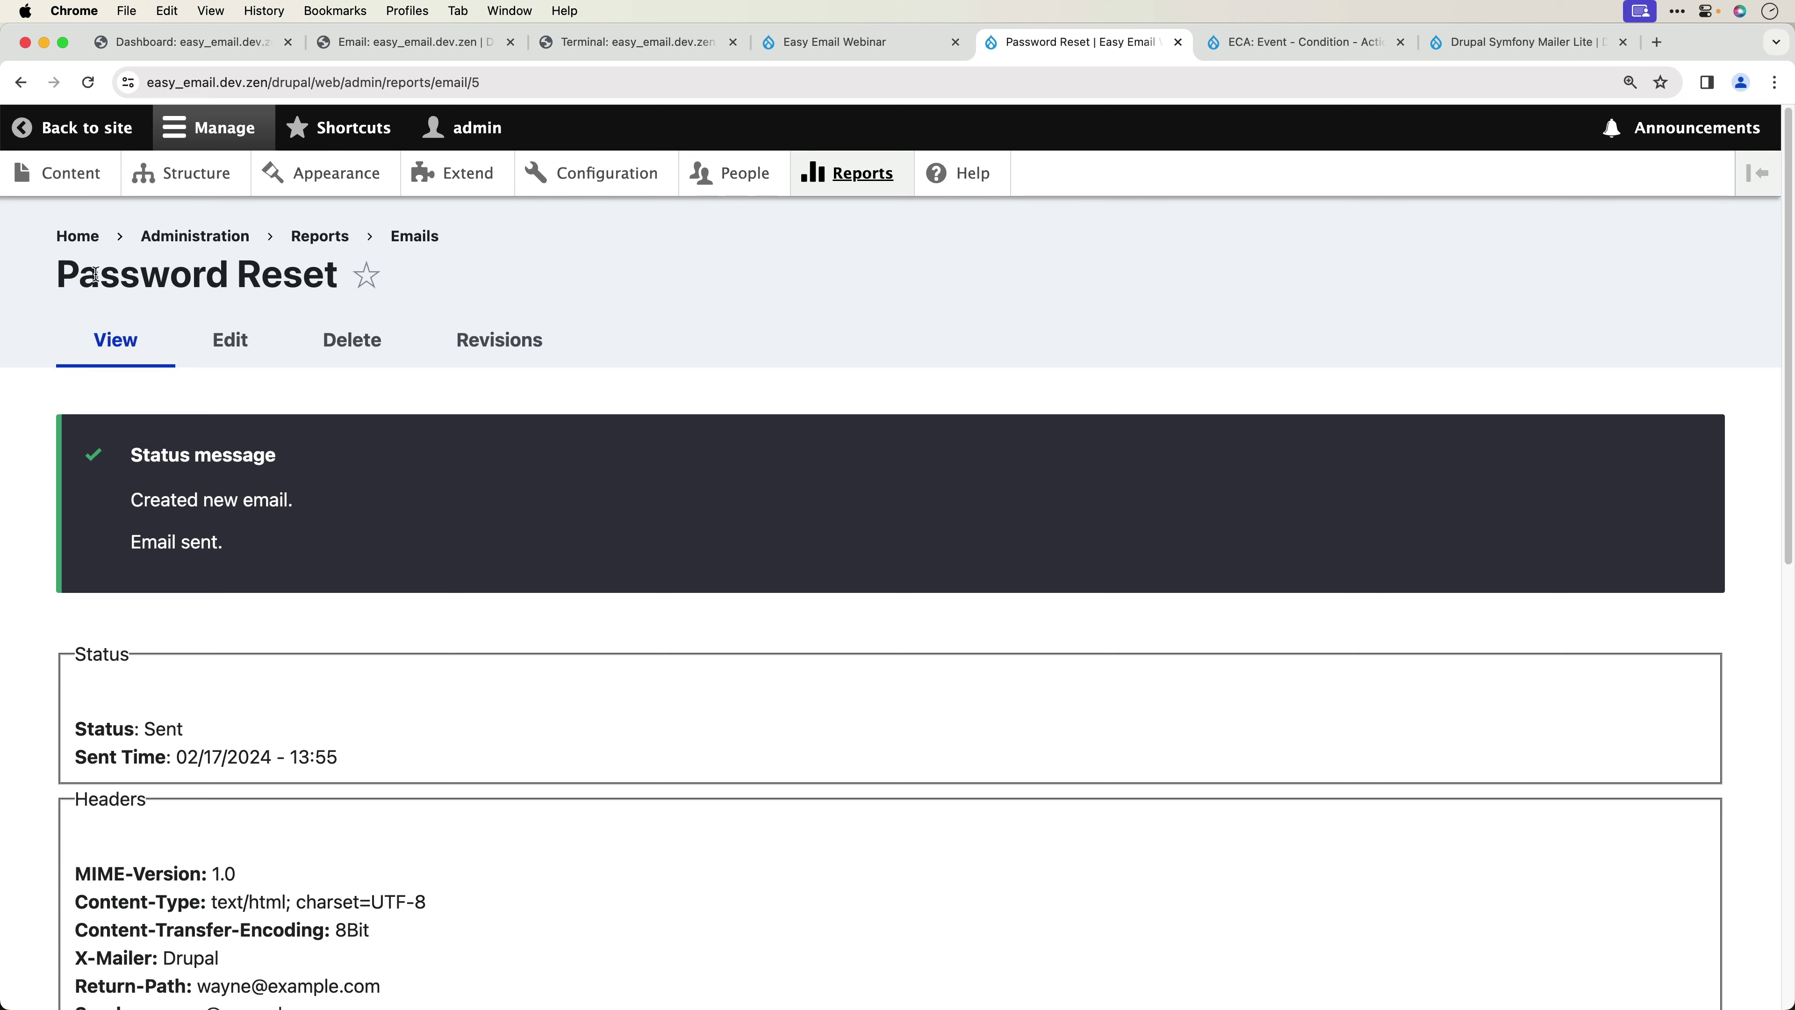
left_click(170, 174)
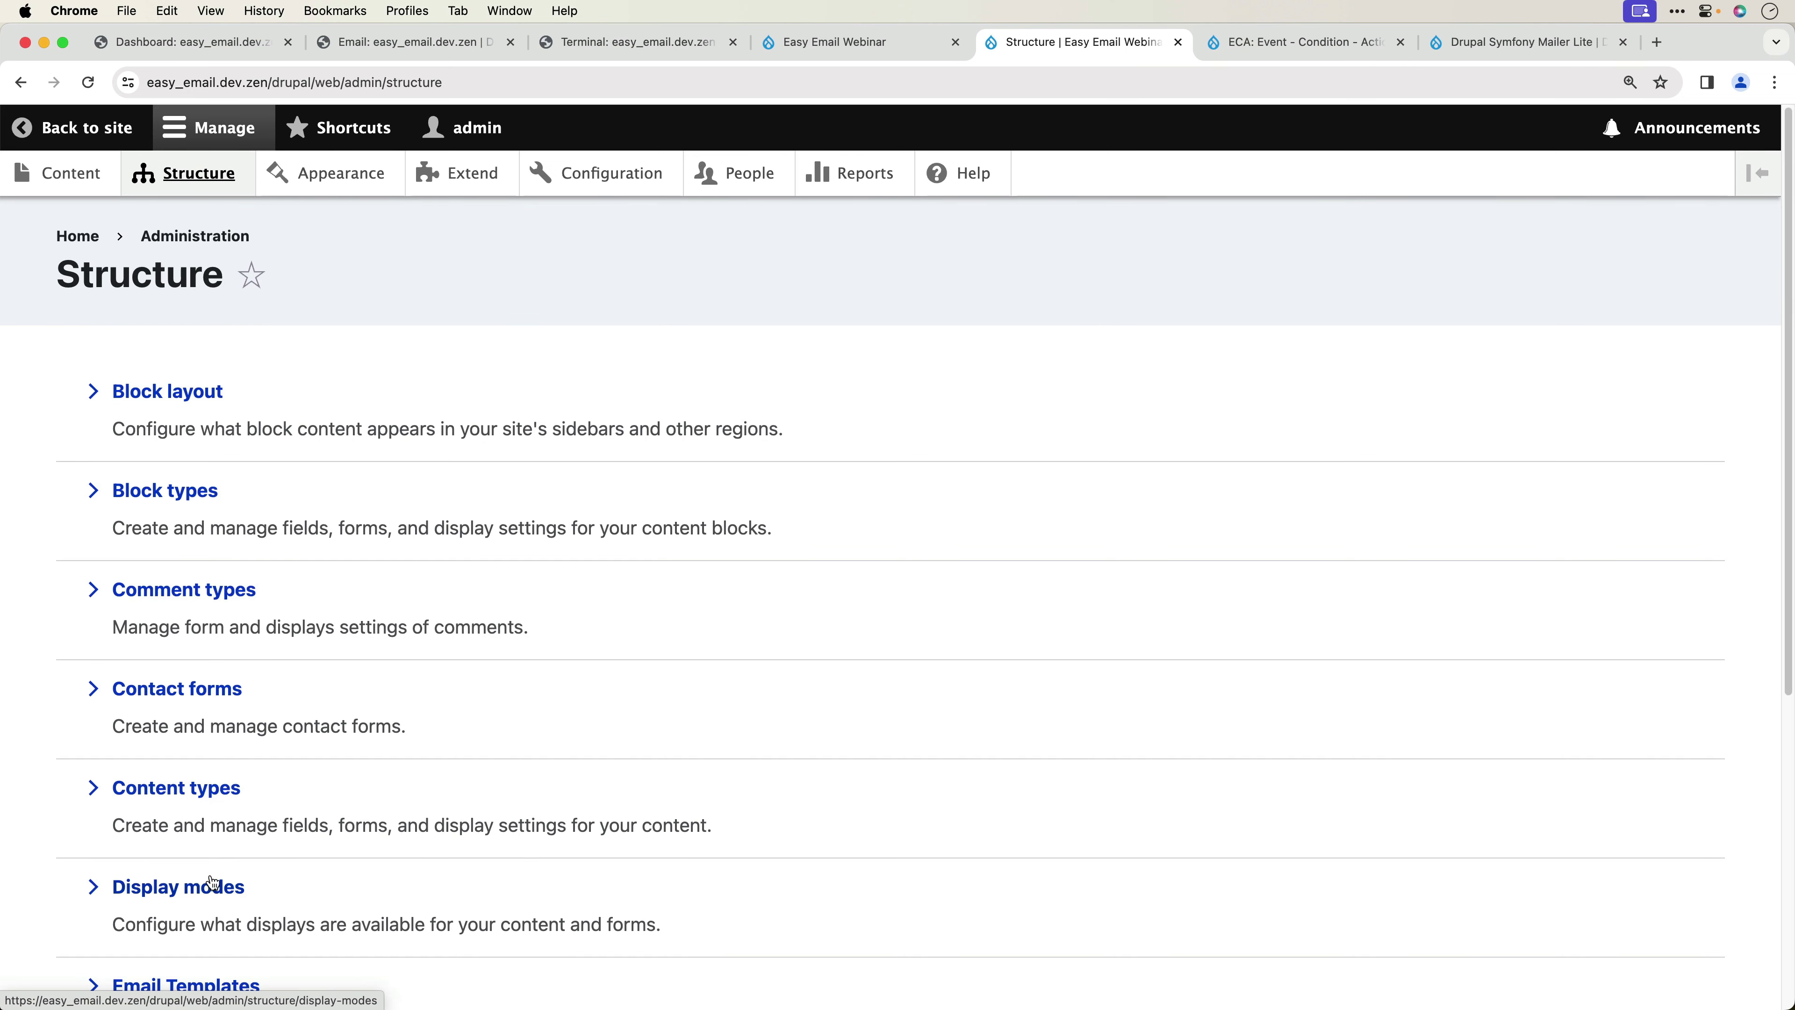
scroll(205, 778, "down", 5)
left_click(211, 707)
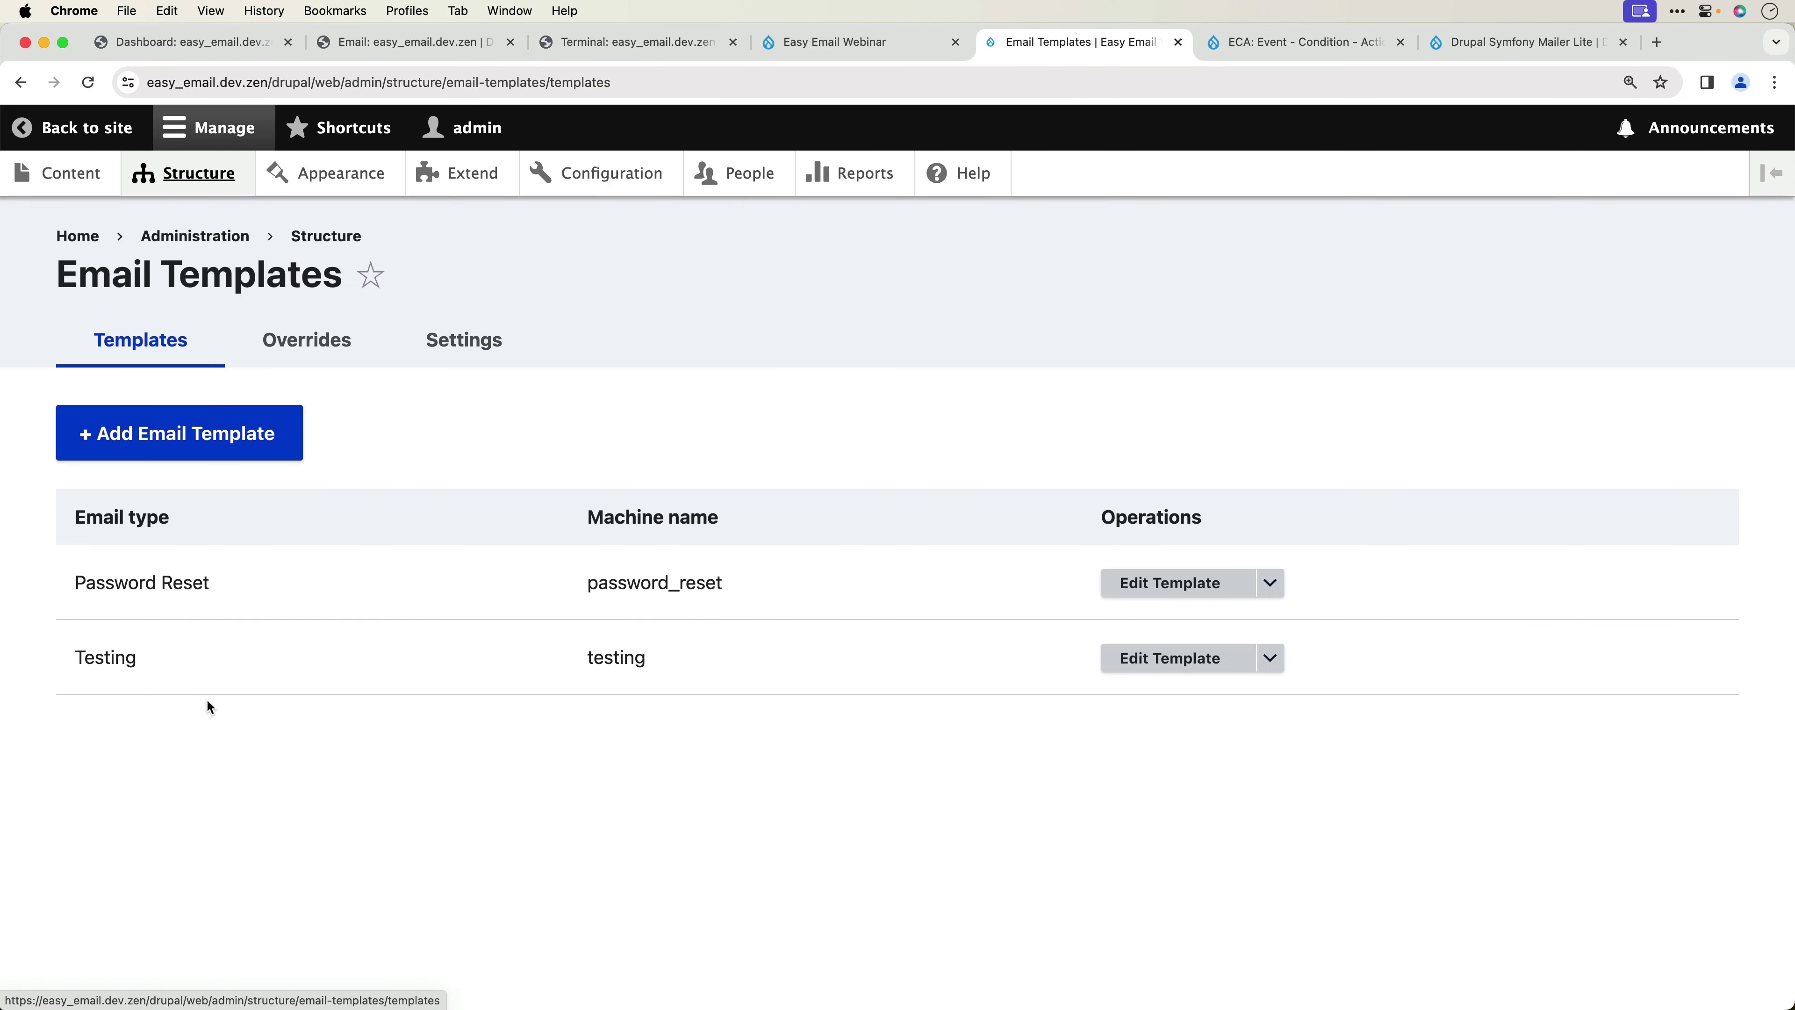
left_click(204, 429)
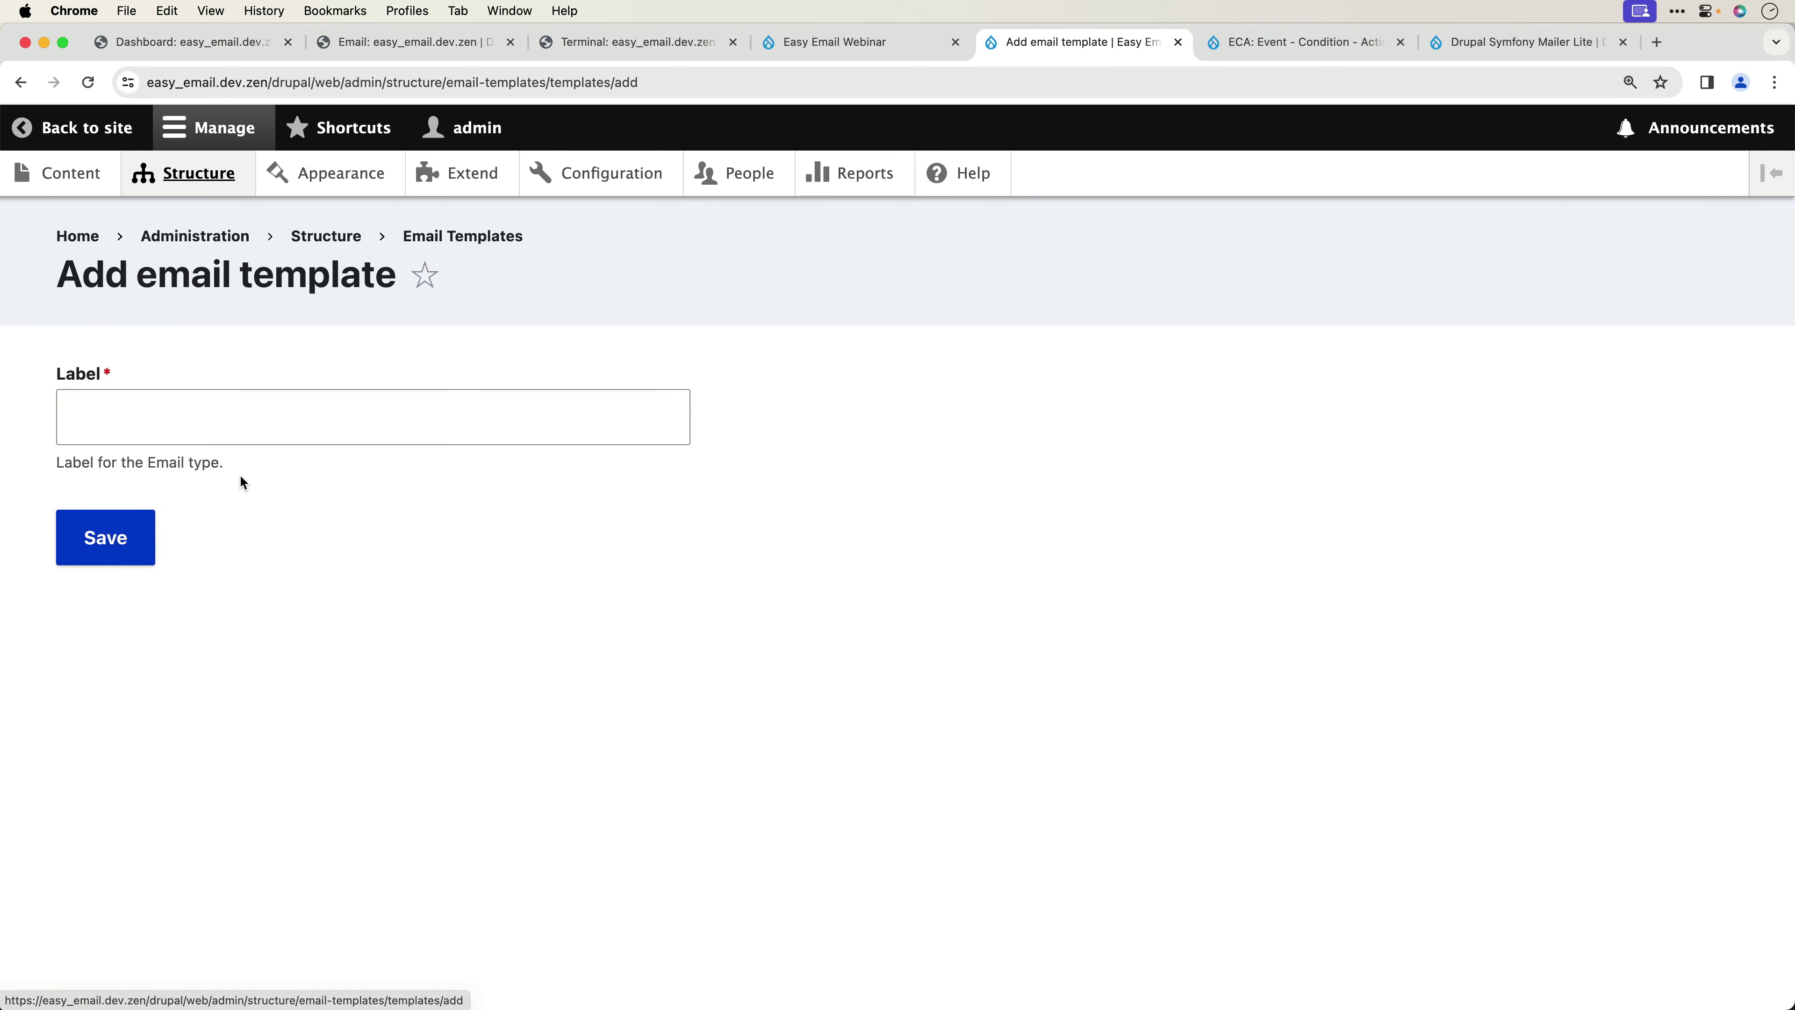
left_click(204, 408)
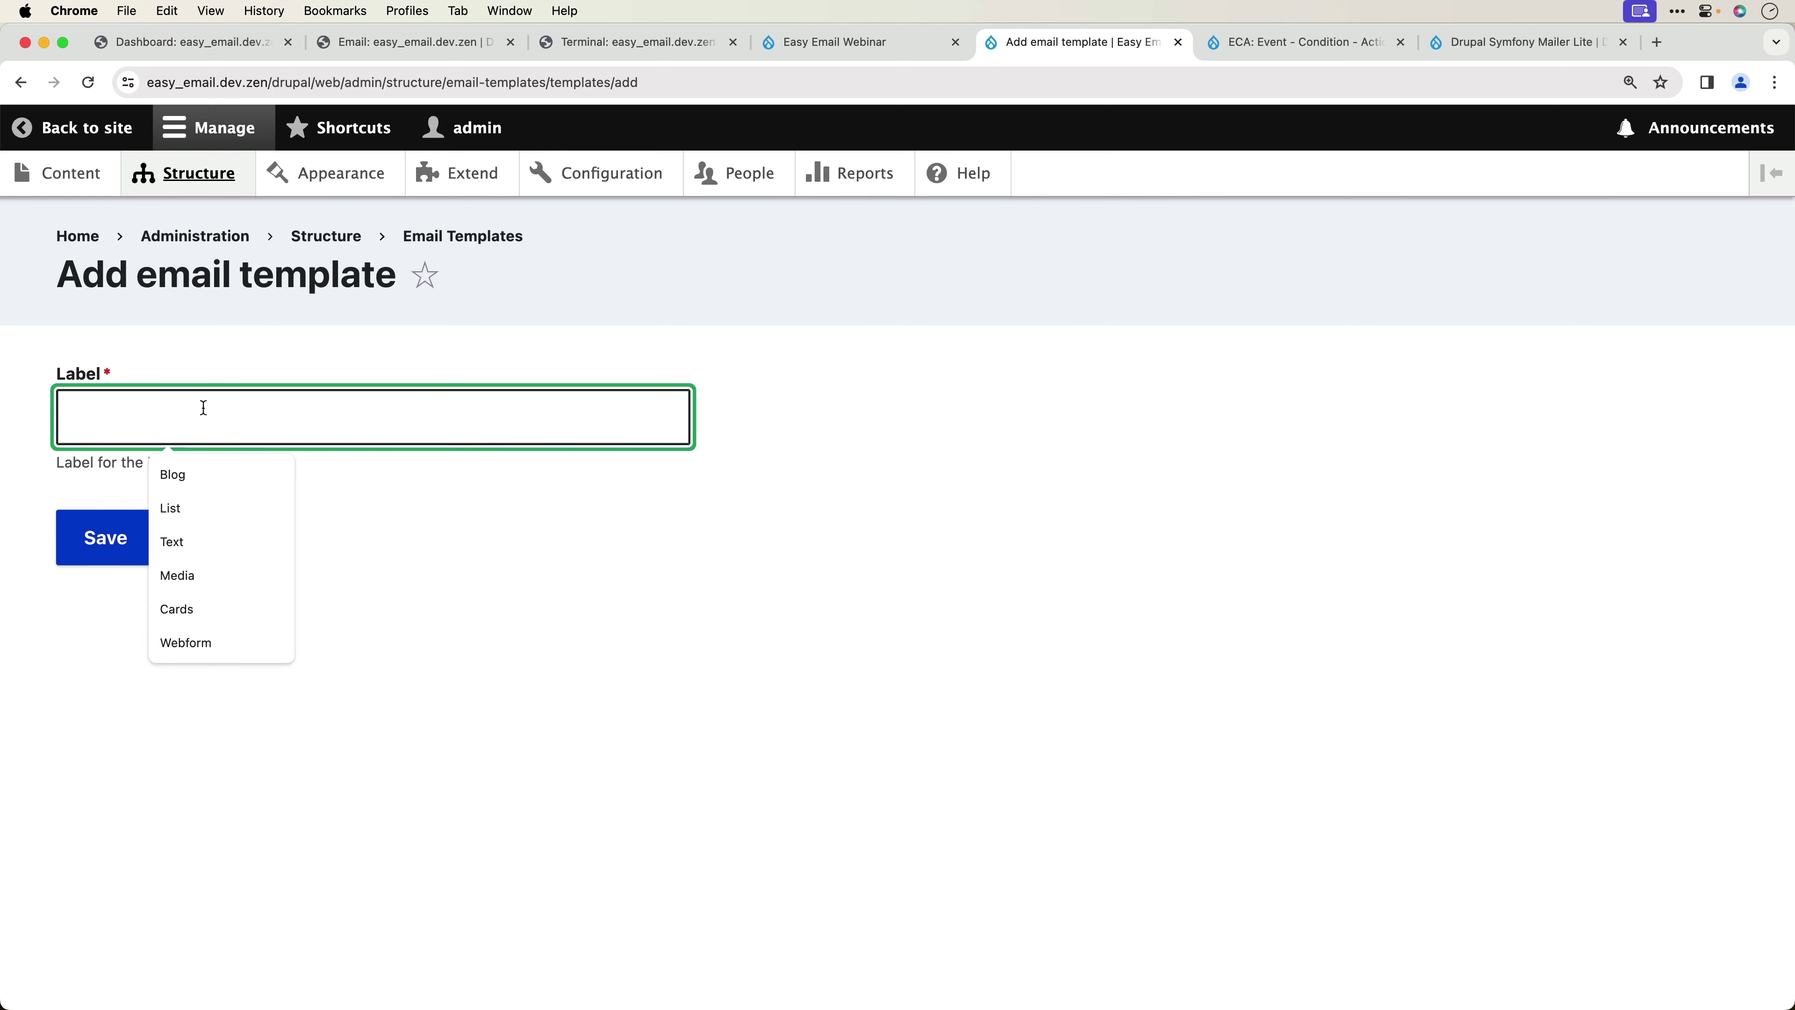
type("New Article")
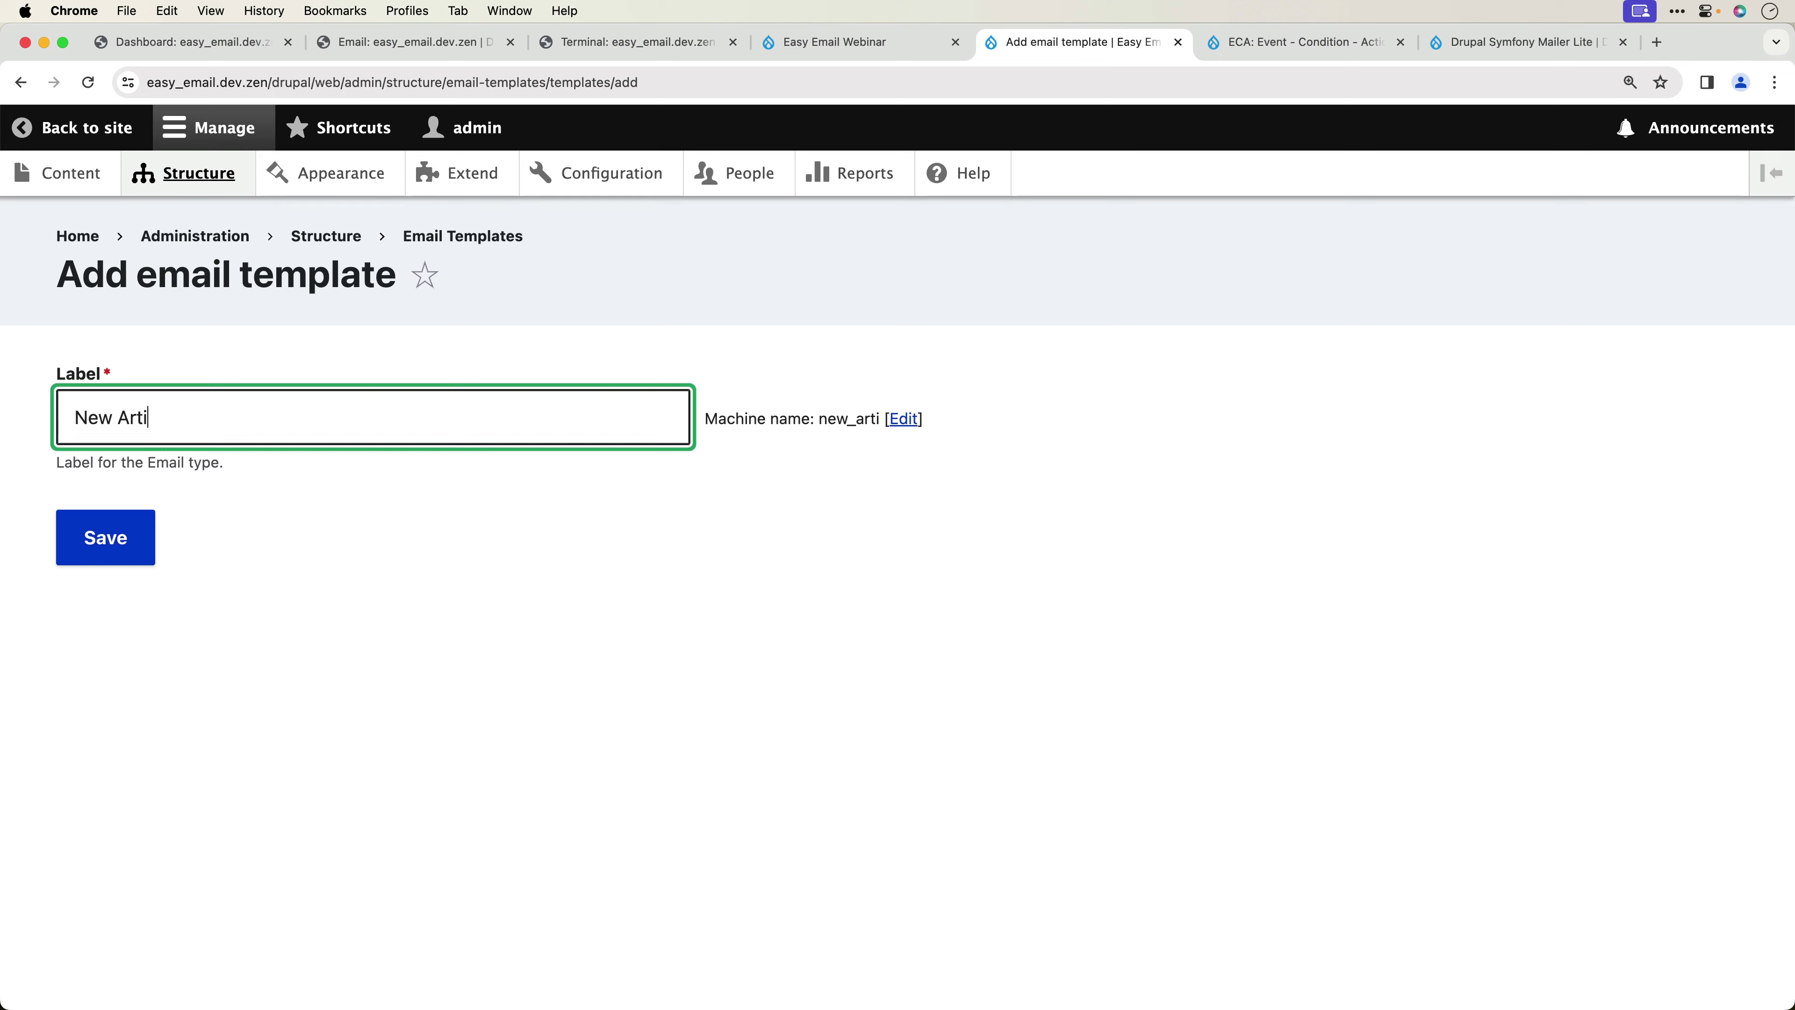
key("Tab")
key("Tab")
key("Return")
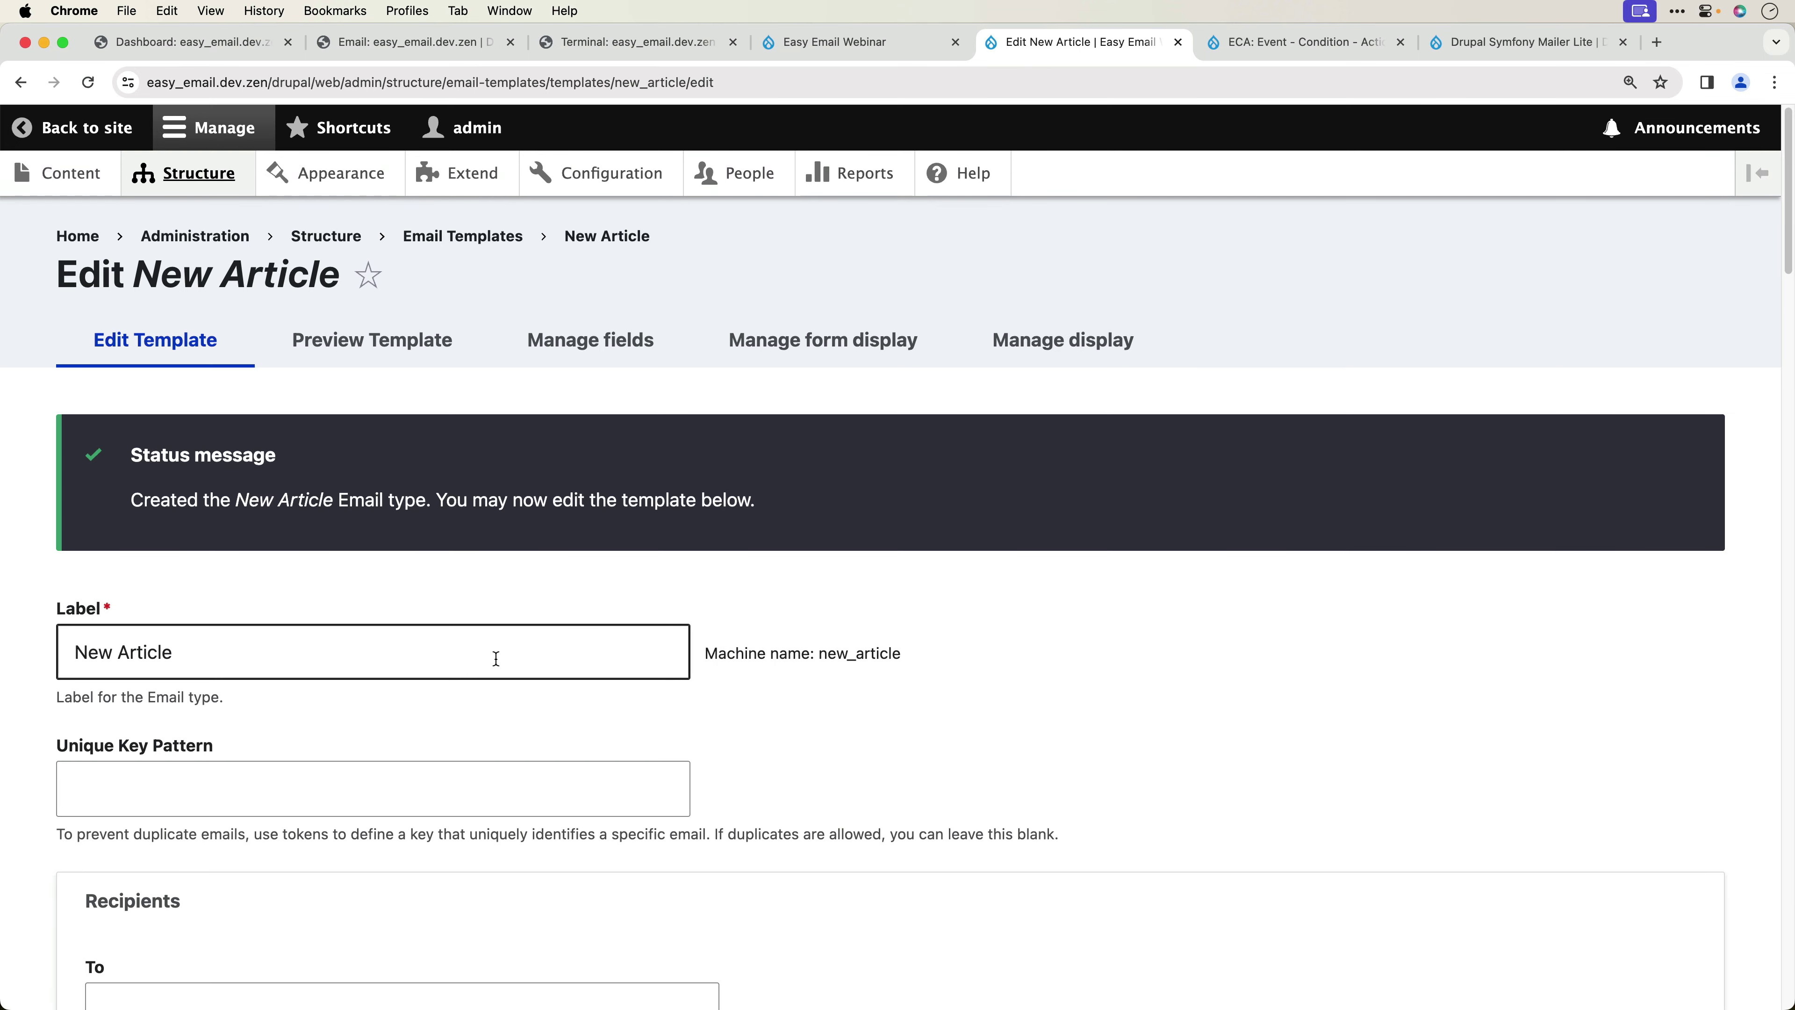
scroll(486, 671, "down", 5)
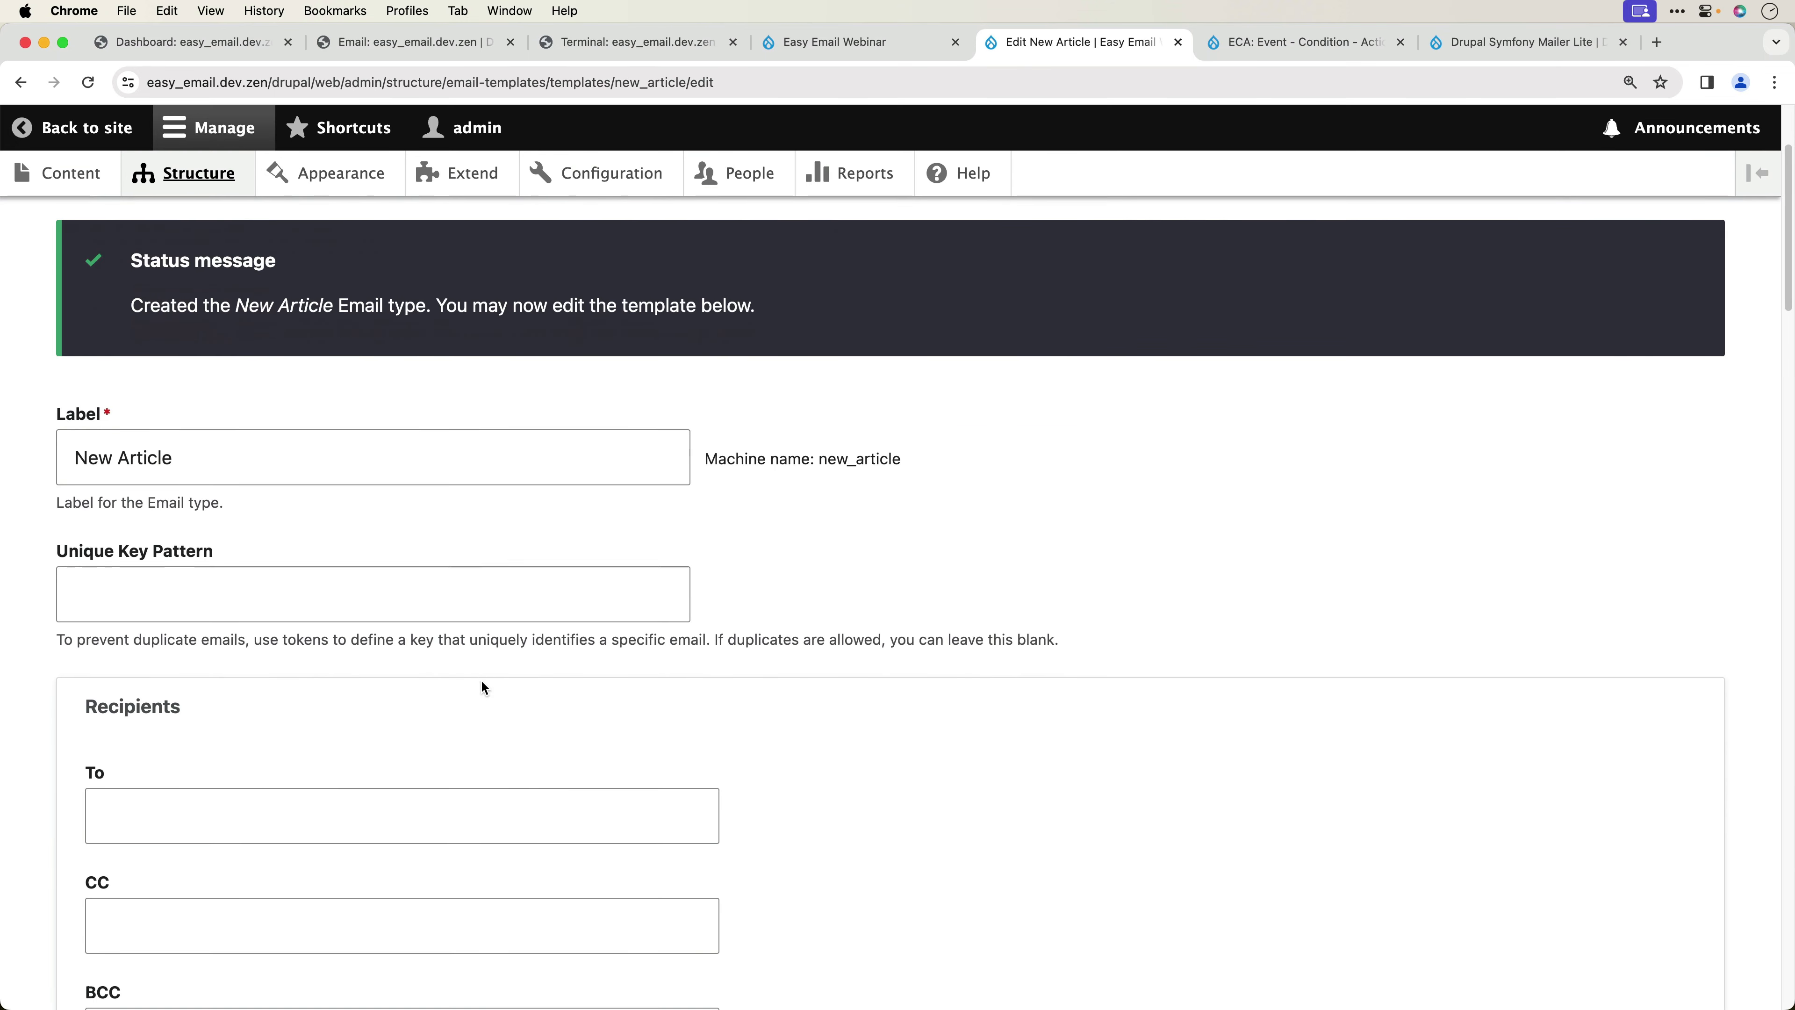
- Enter the recipient's e-mail address as the To recipient of the New Article template
left_click(329, 785)
type("way")
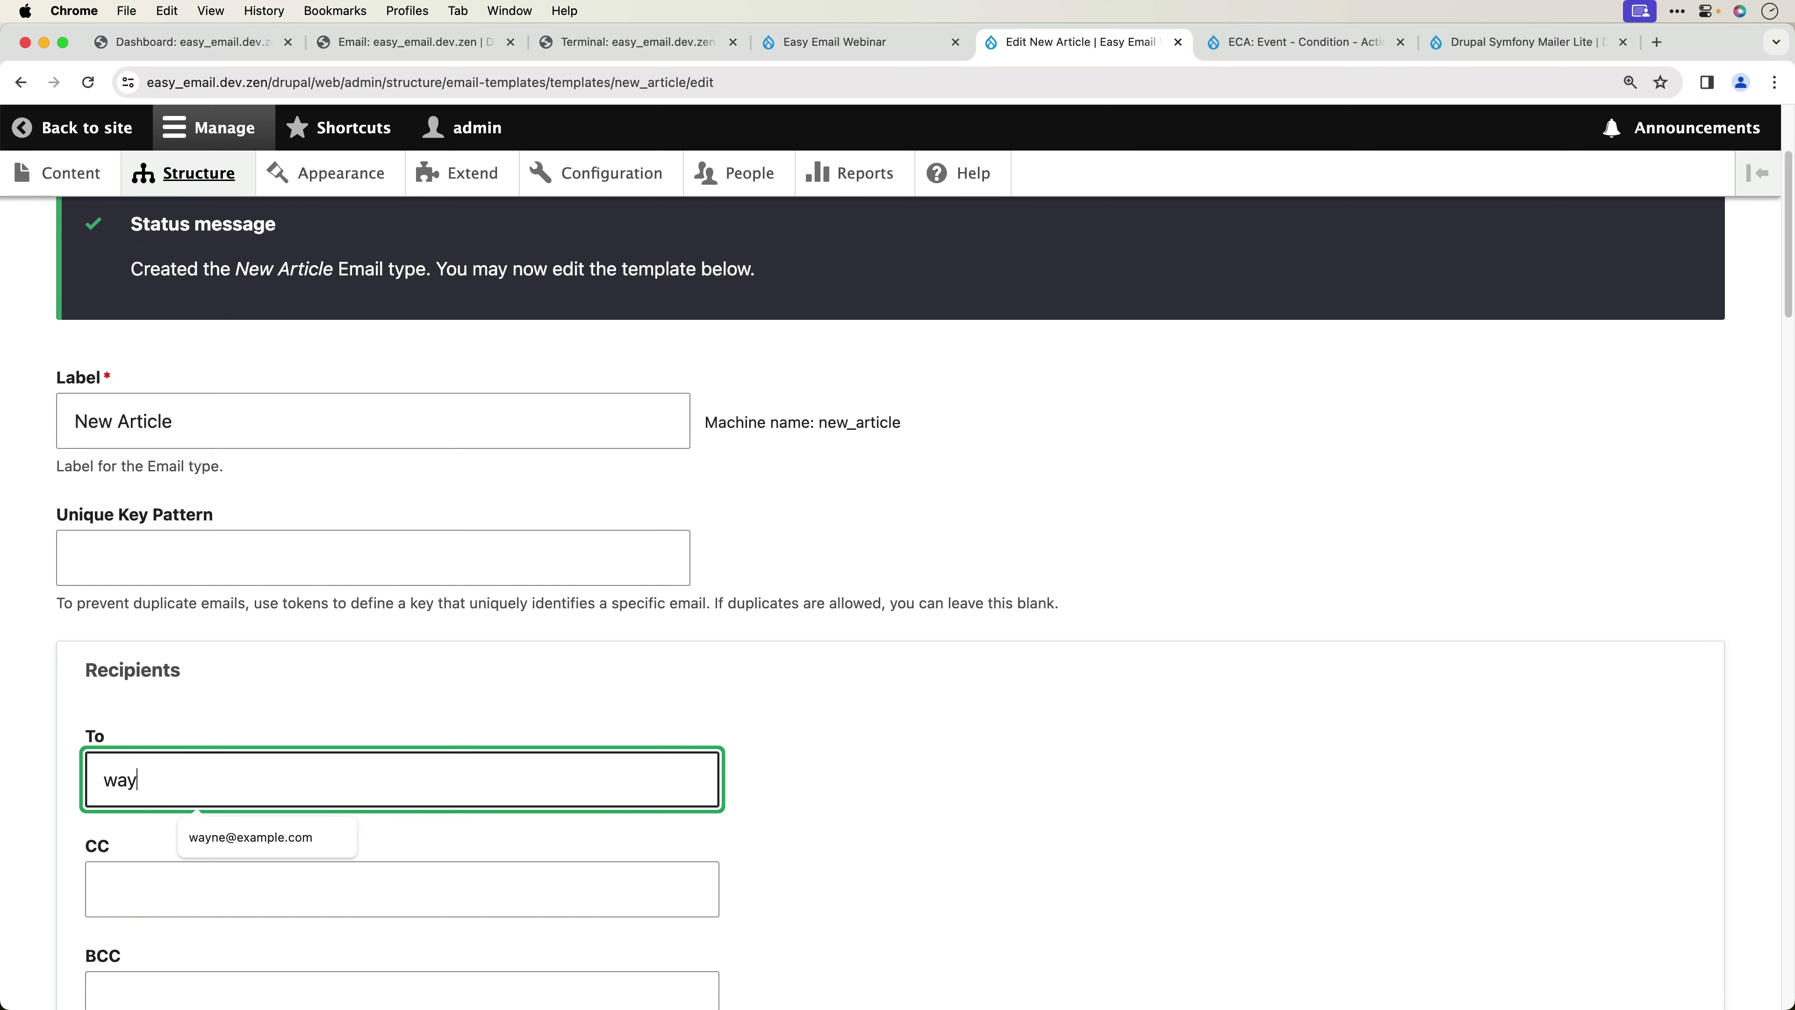
key("Down")
key("Return")
- Set the email subject to "New article posted on [site:name]"
scroll(489, 826, "down", 5)
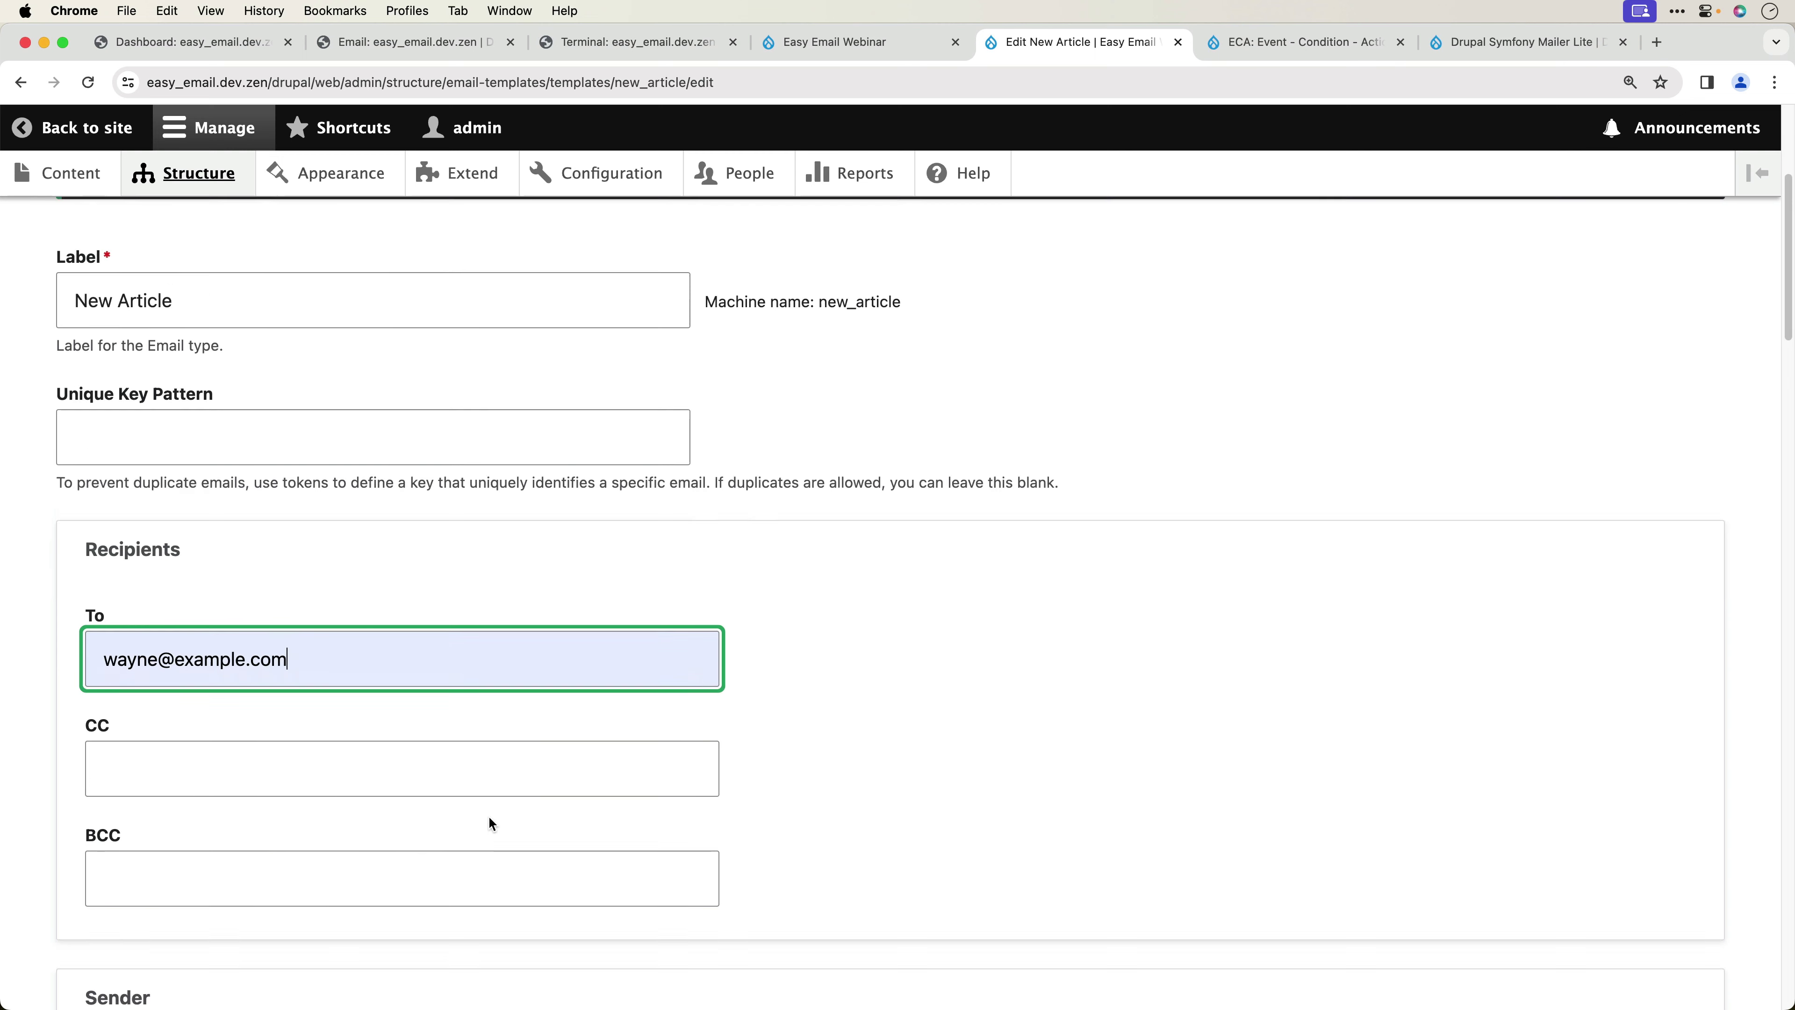
scroll(488, 591, "down", 10)
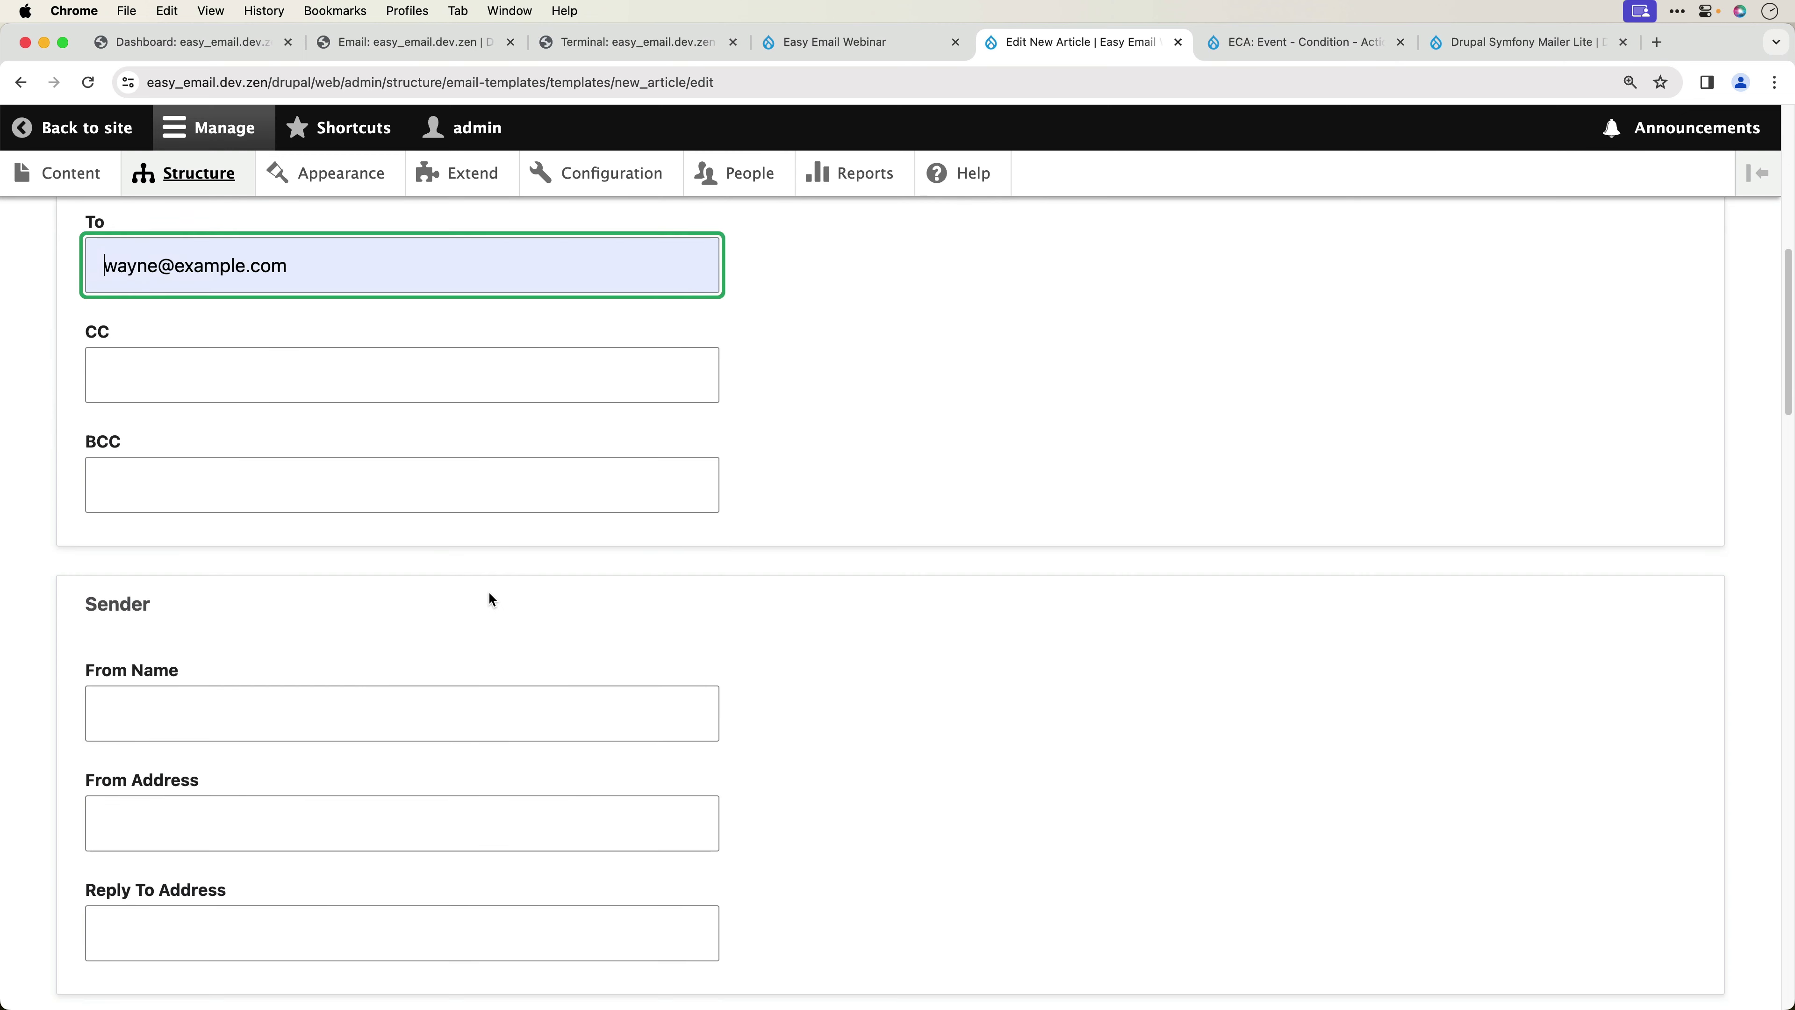
scroll(489, 592, "down", 11)
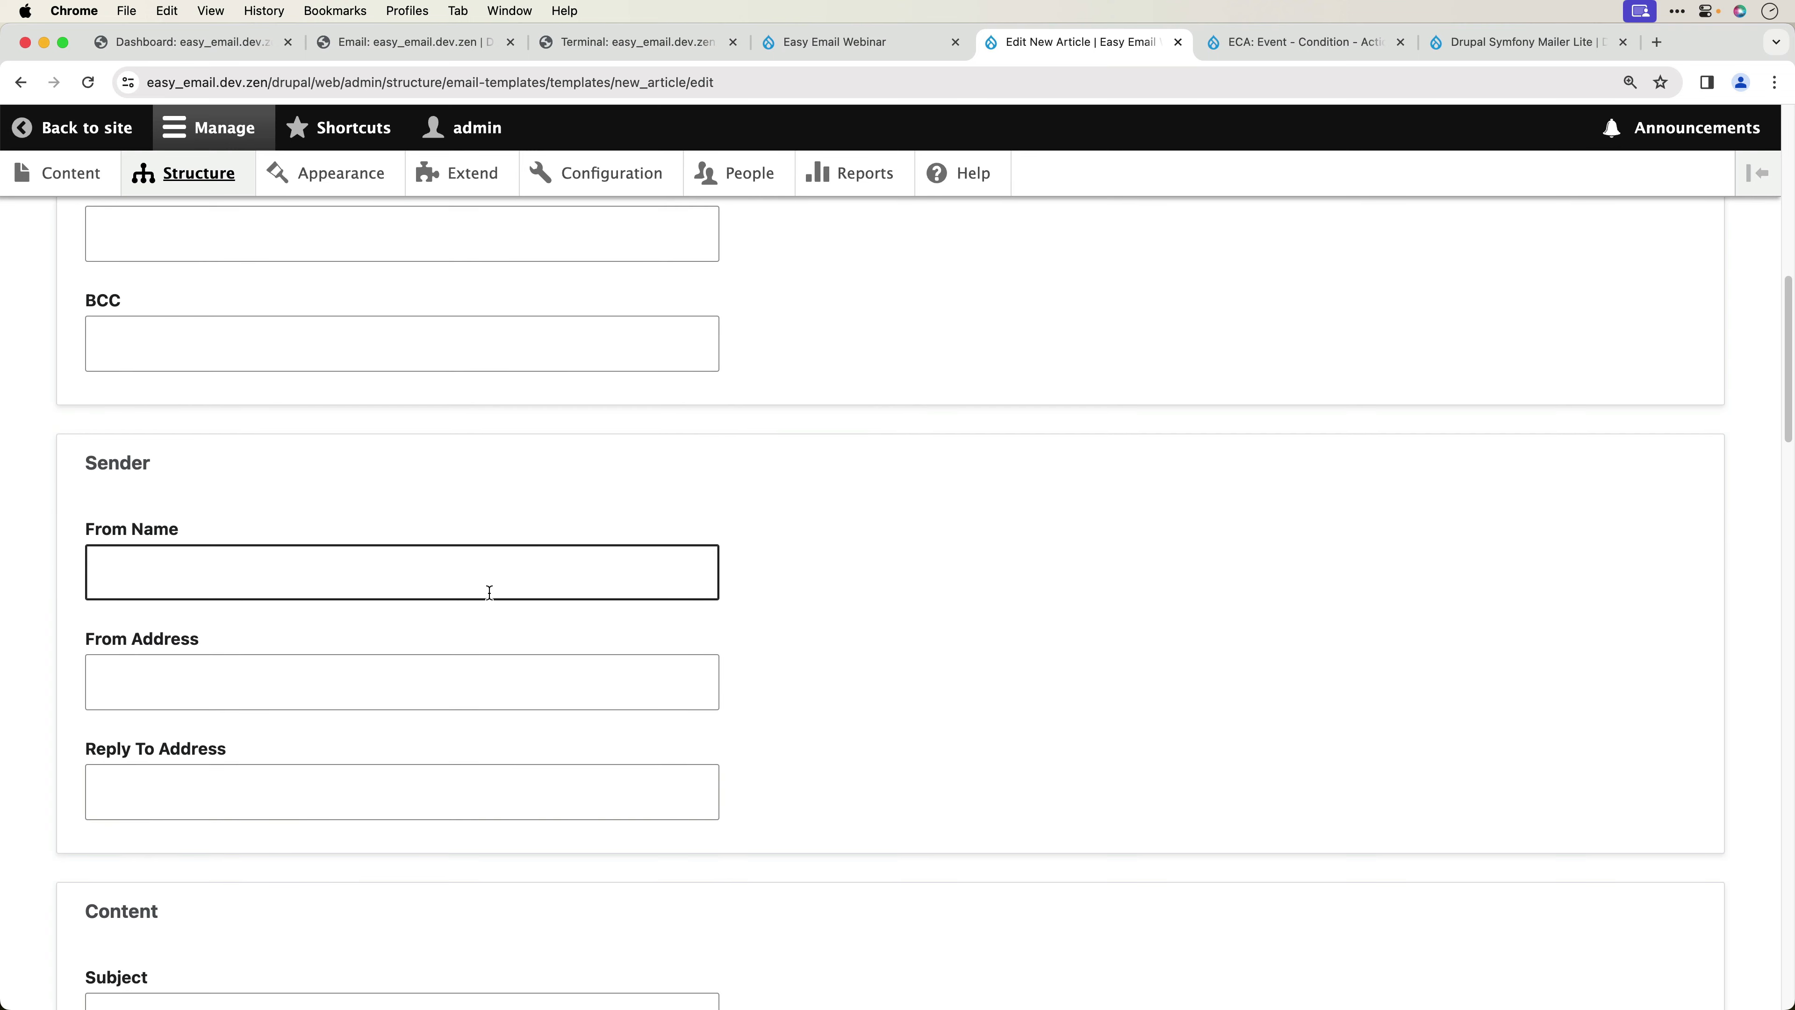
left_click(220, 587)
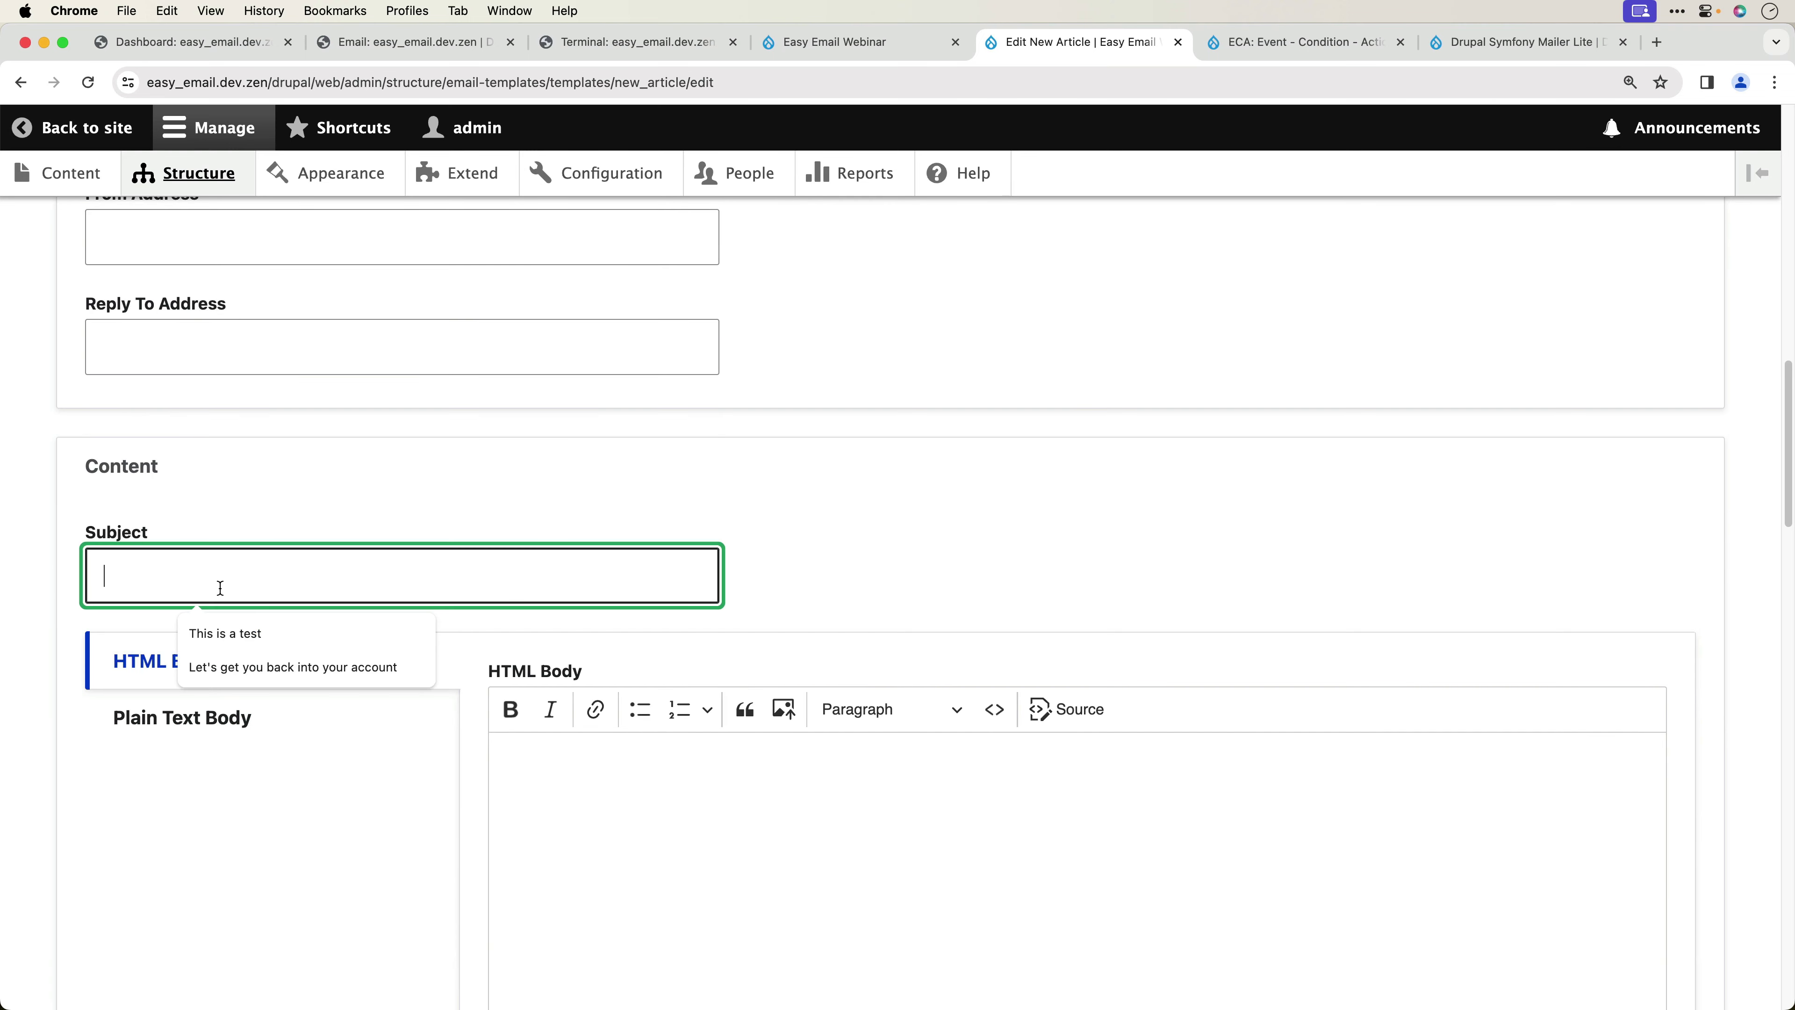
type("New ar")
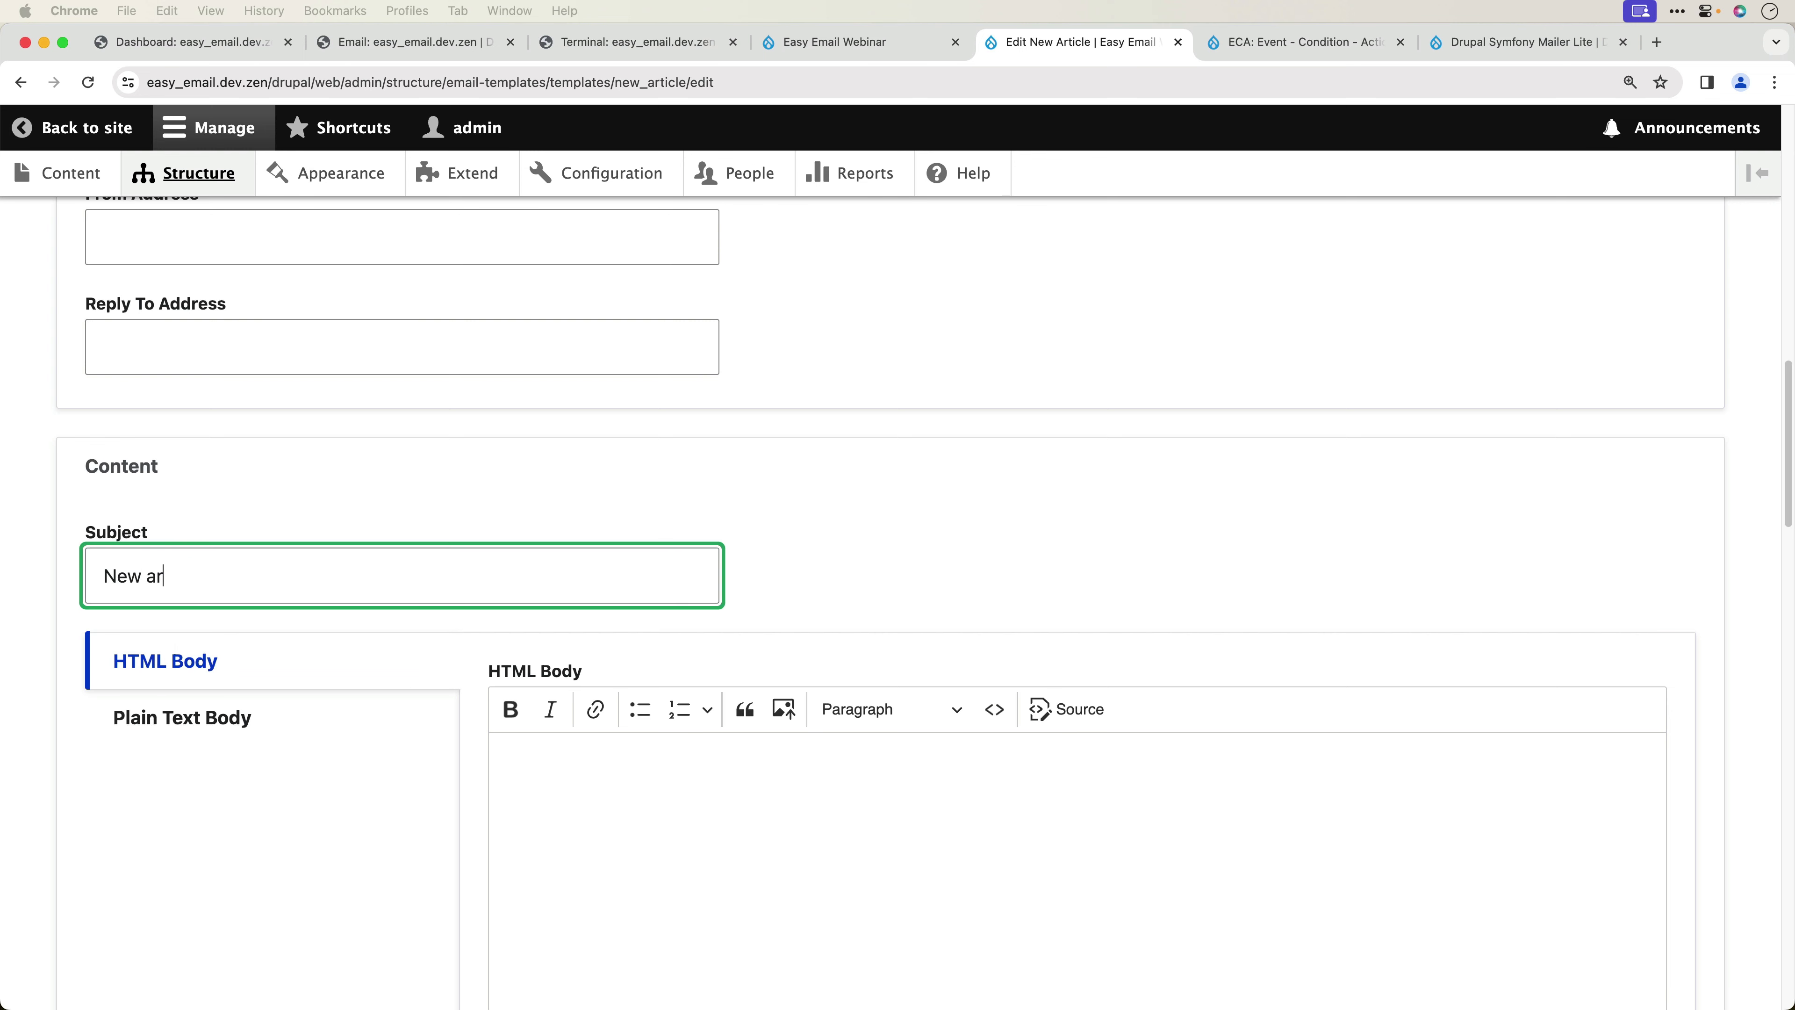
left_click(176, 587)
key("super+a")
type("New article posted on [site:name]")
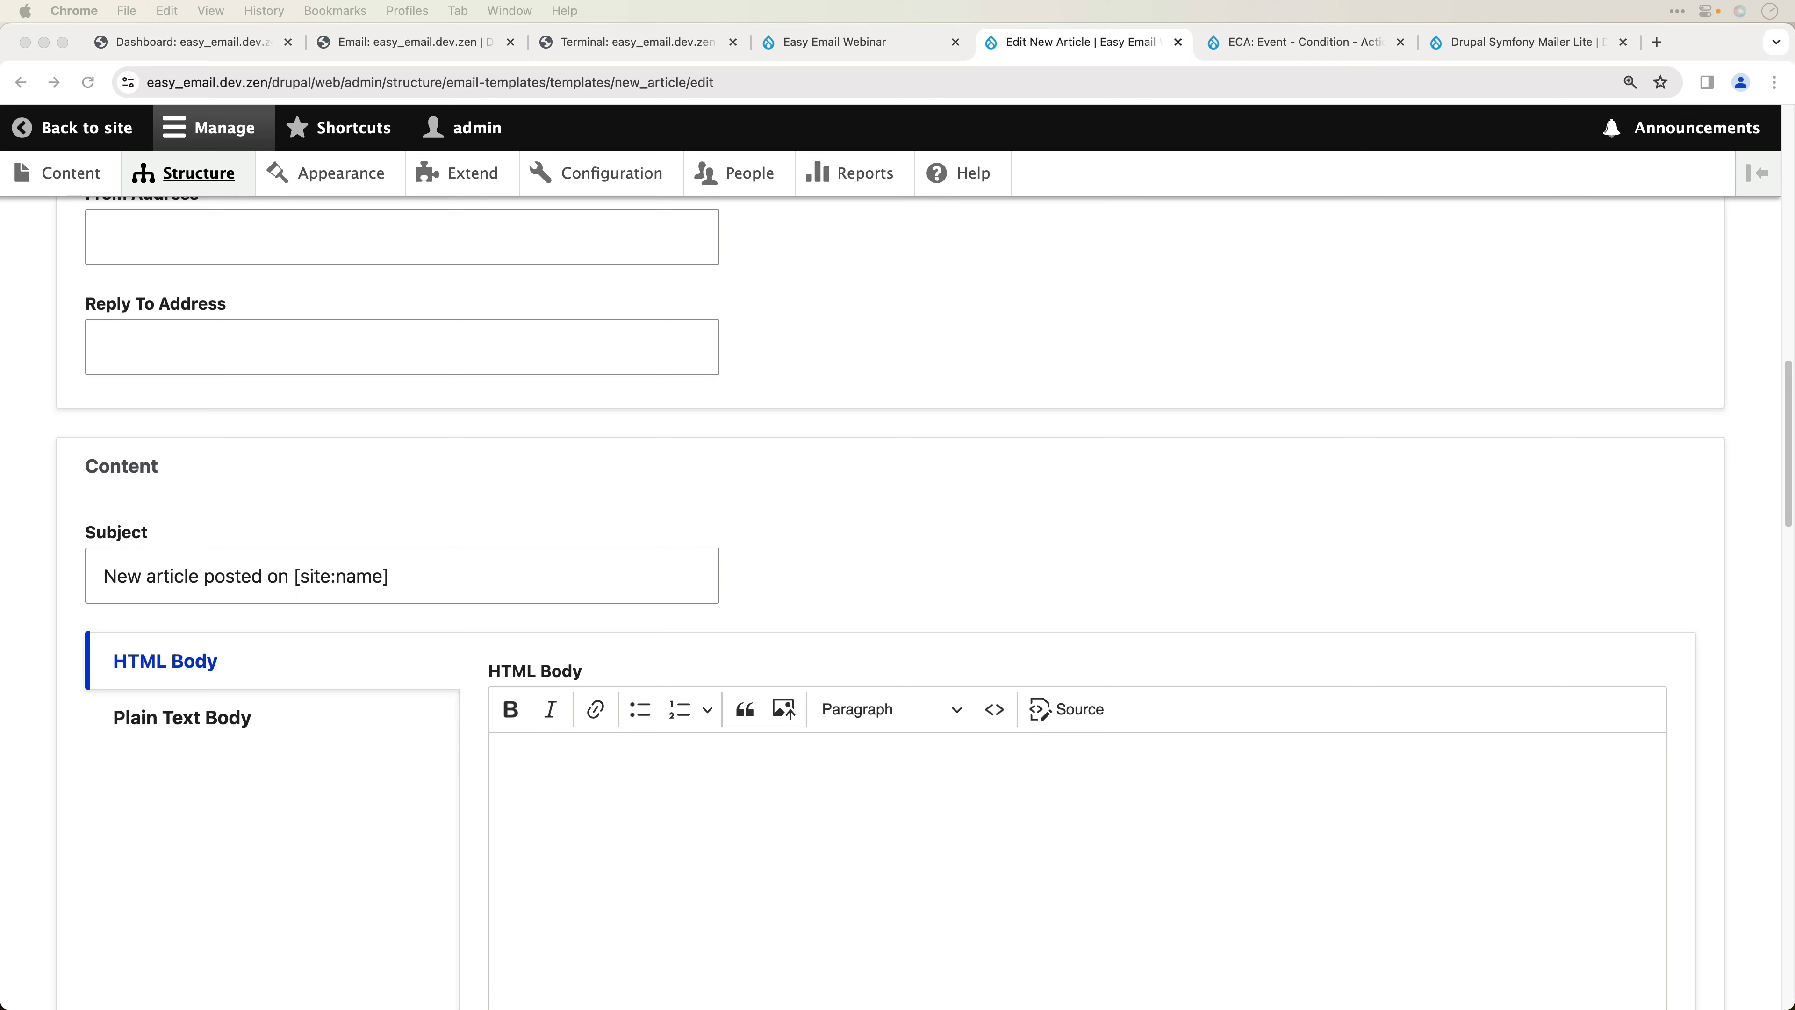
- Fill the HTML body with "A new article has been posted on [site:name].", "Article: [linked_article_title]" and "Author: [article_author]" on separate lines
left_click(693, 763)
type("A new article has been posted on [site:name].  Article: [linked_article_title] Author: [article_author]")
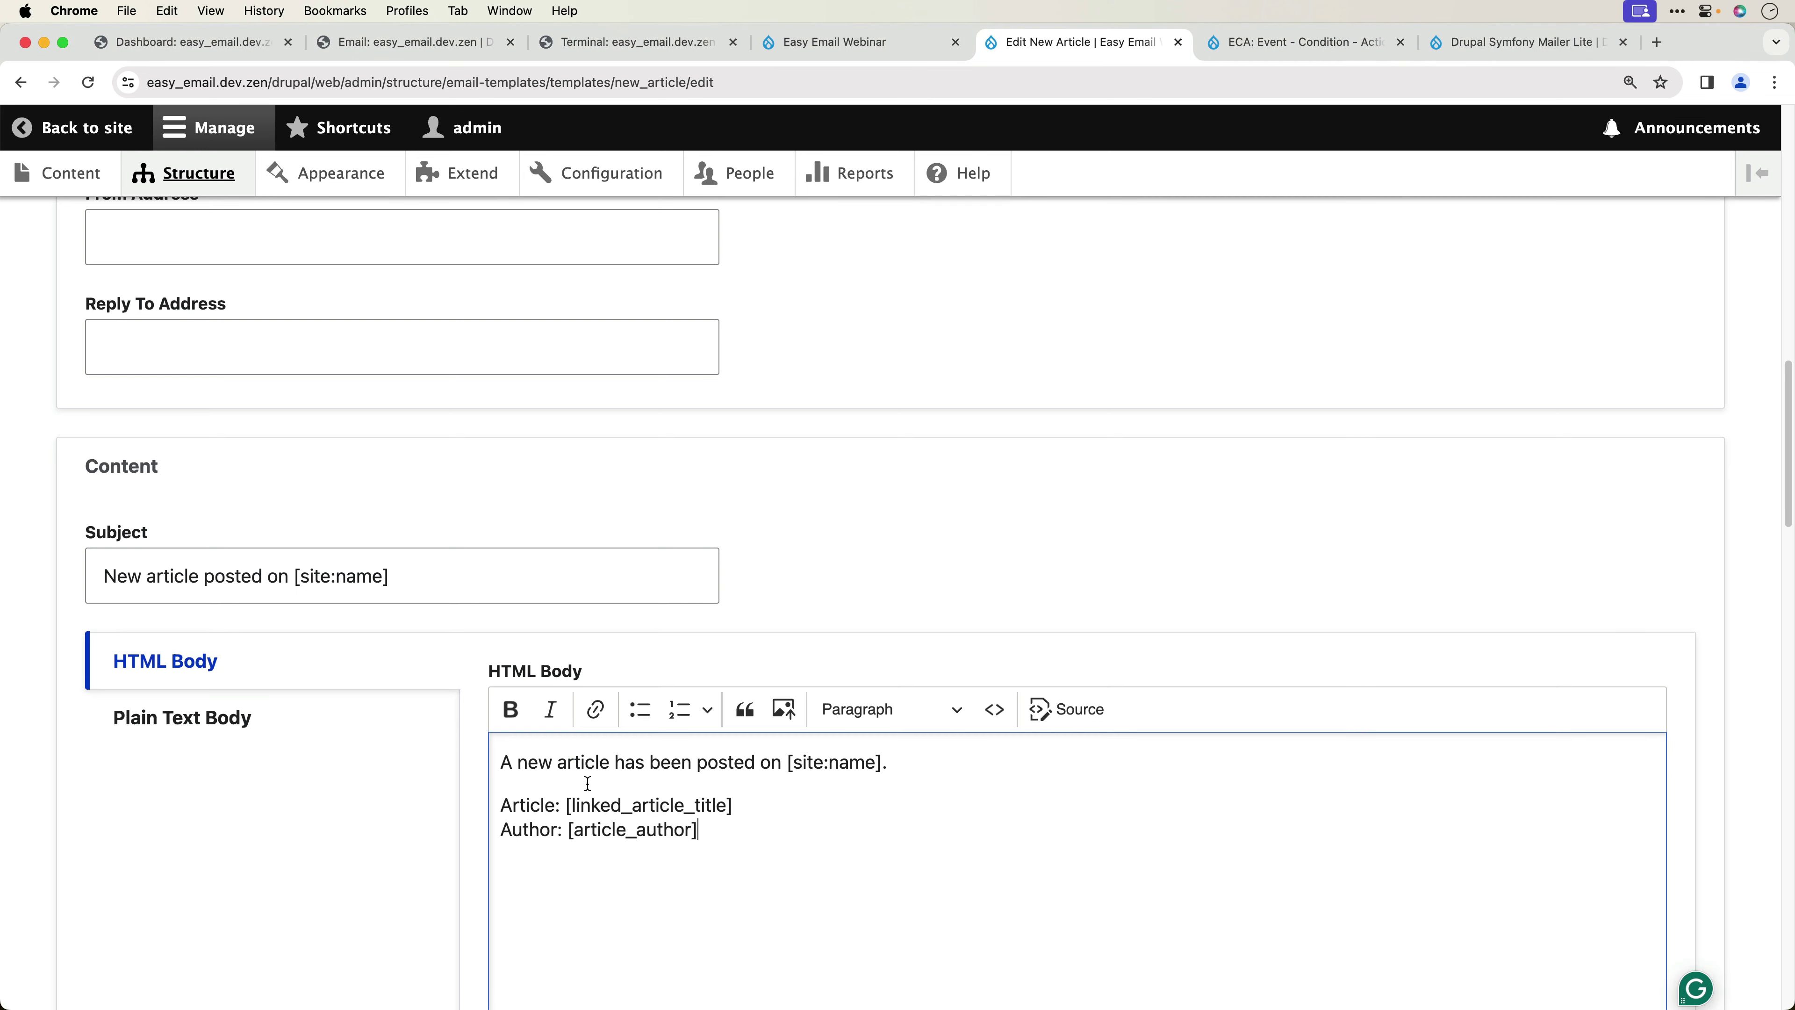
scroll(325, 793, "down", 5)
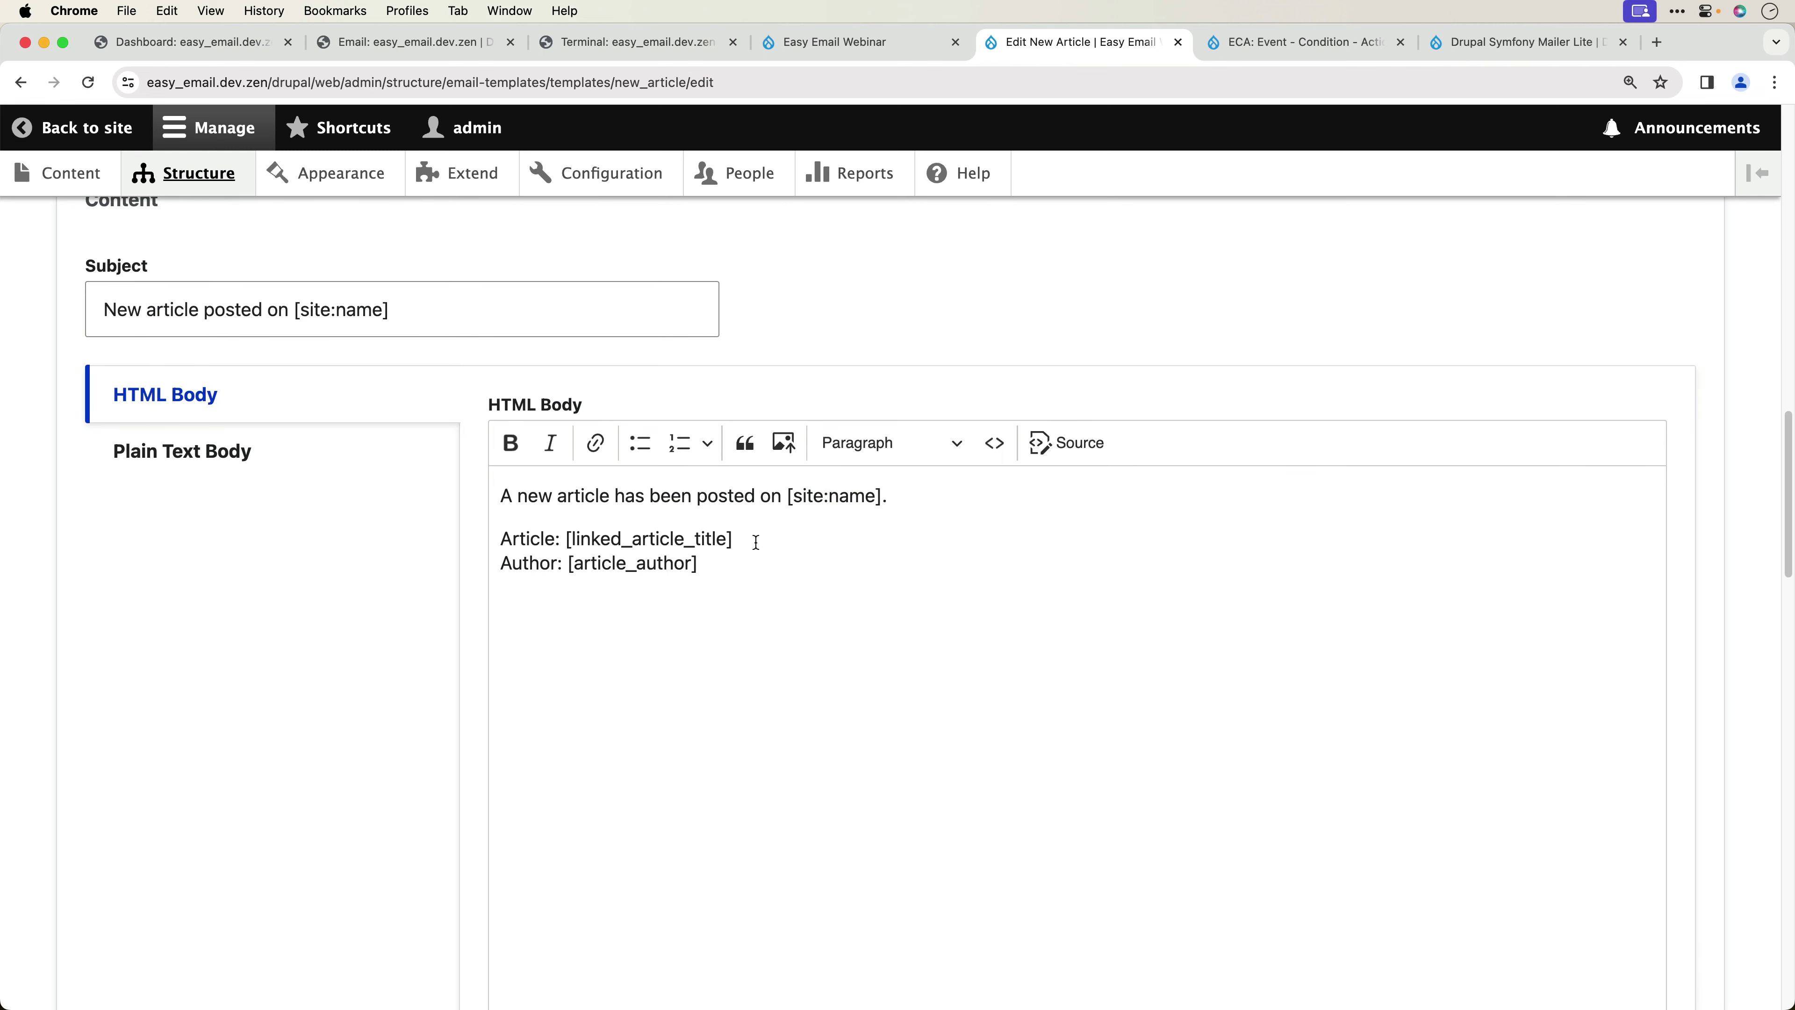
left_click_drag(754, 539, 547, 539)
left_click_drag(768, 572, 514, 555)
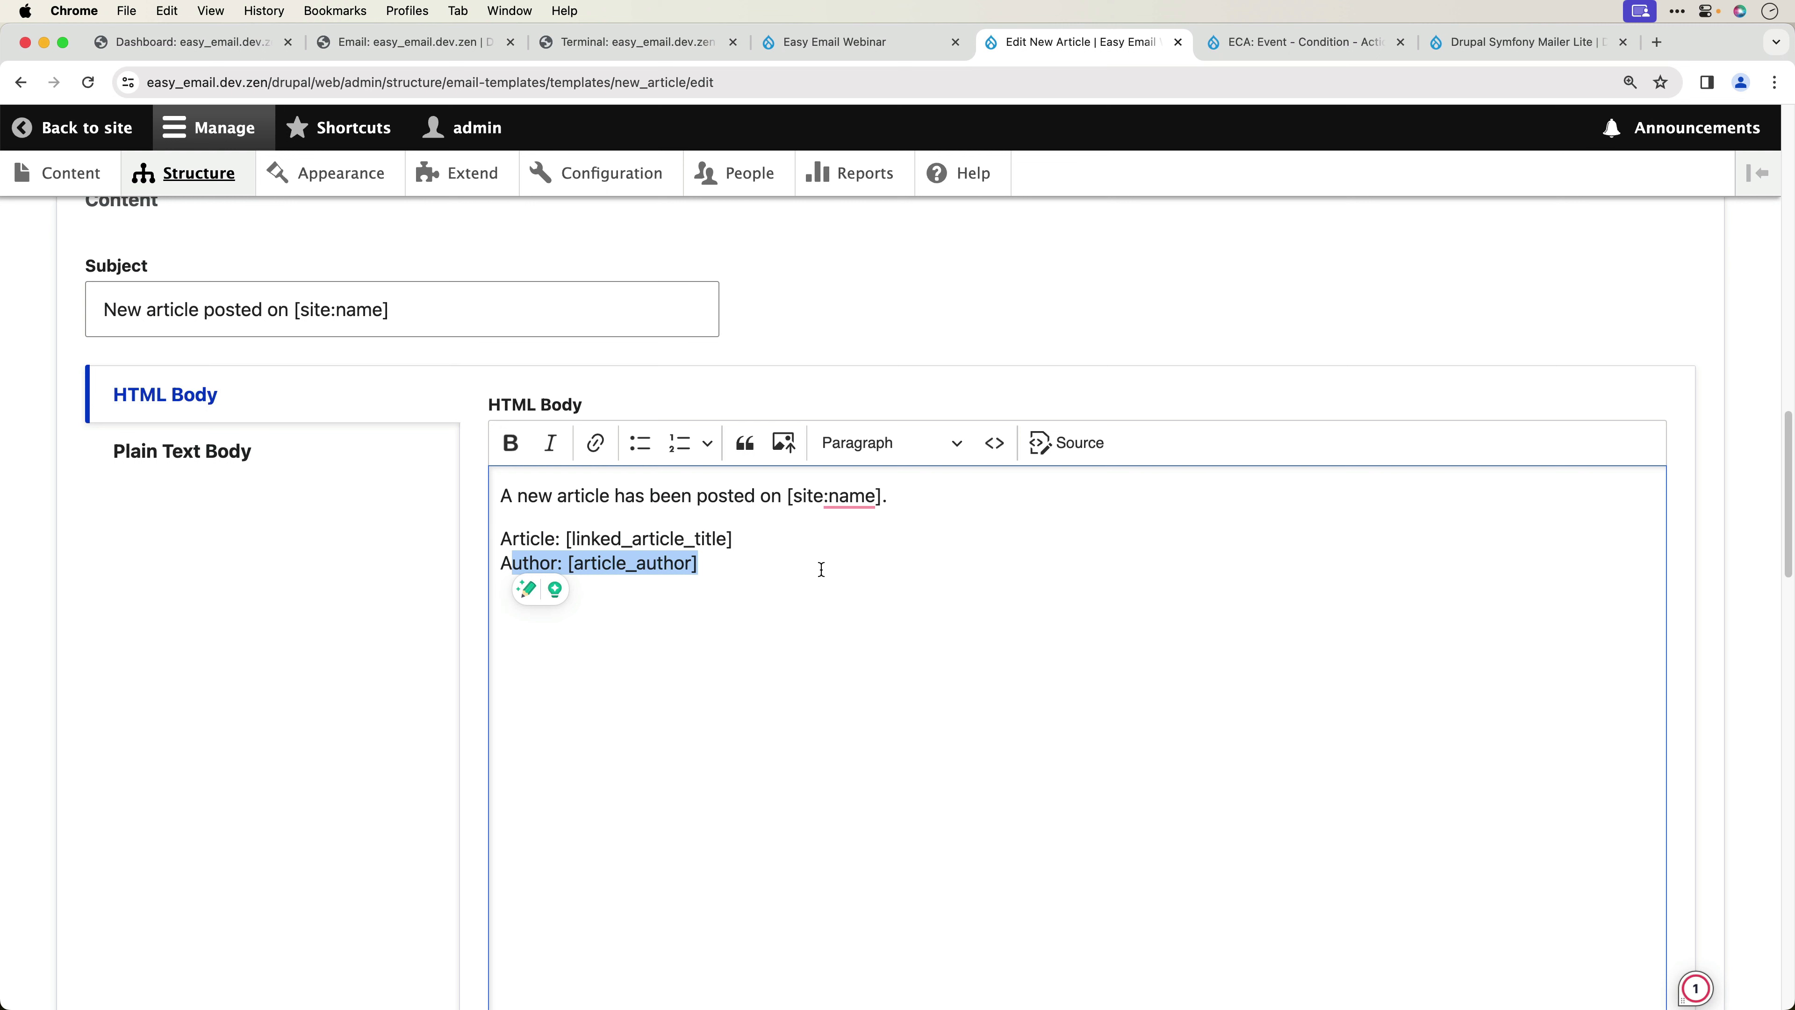
left_click(820, 569)
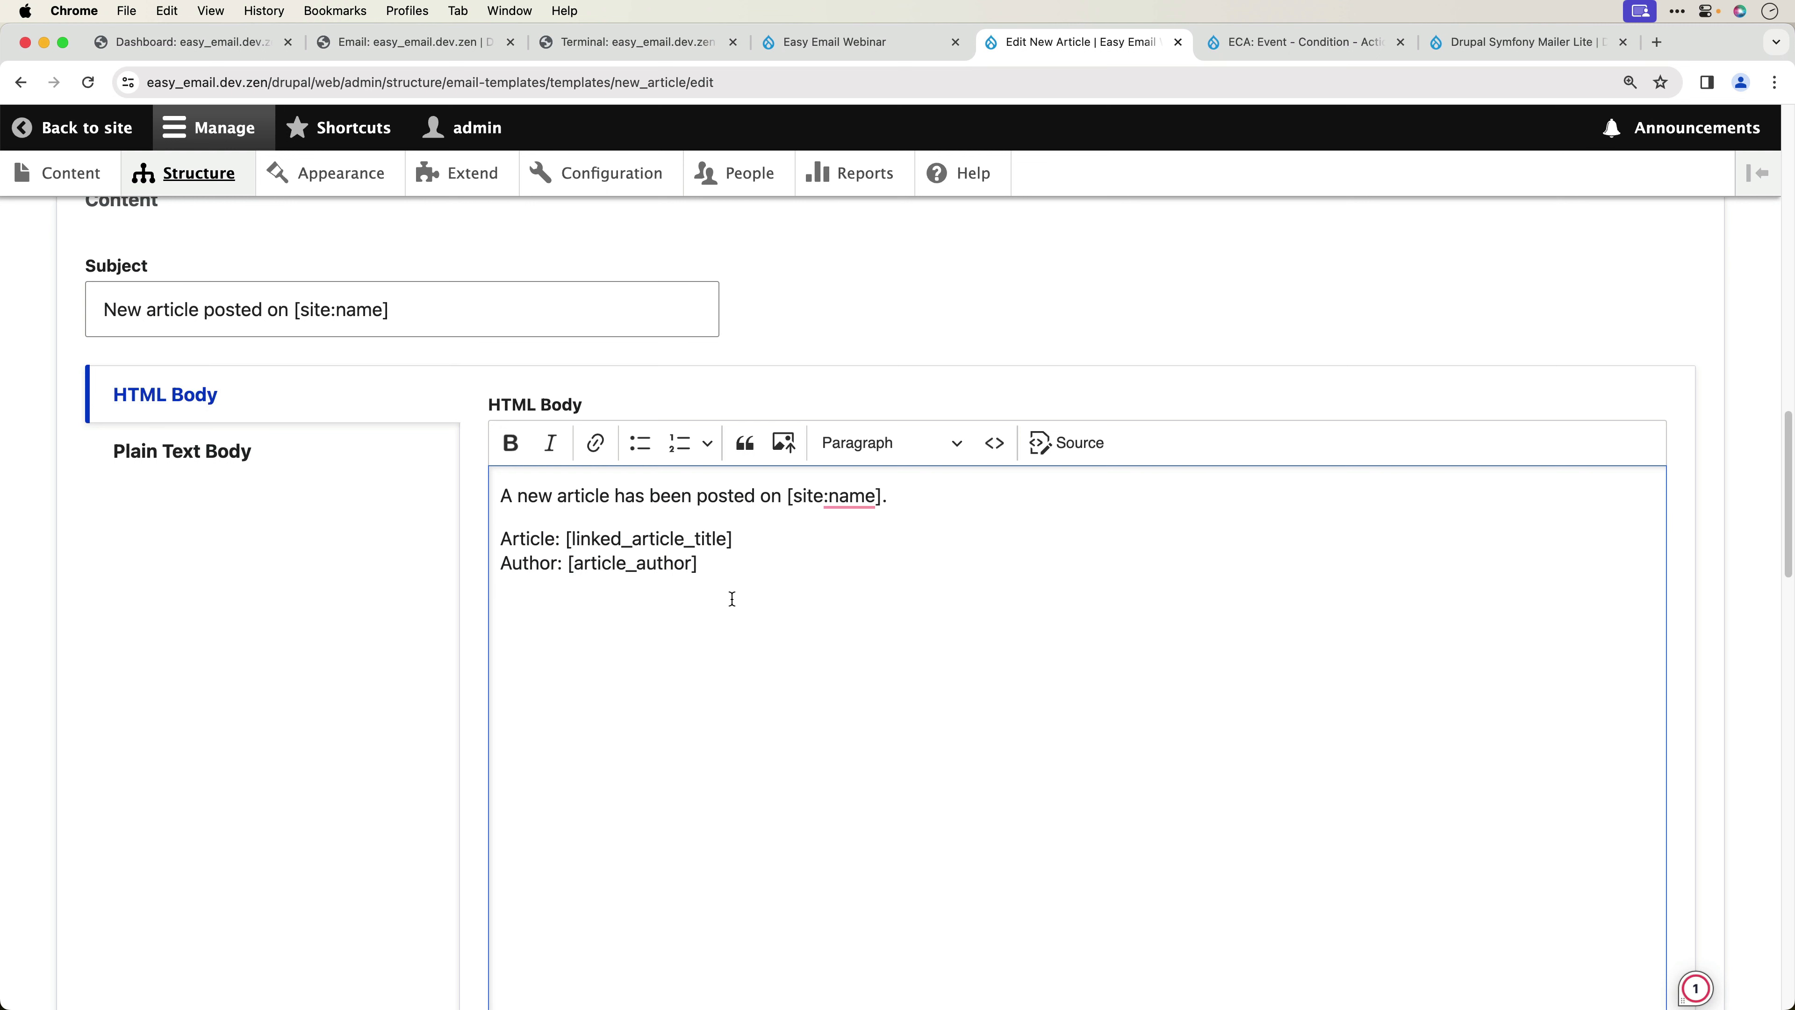
left_click_drag(736, 539, 727, 575)
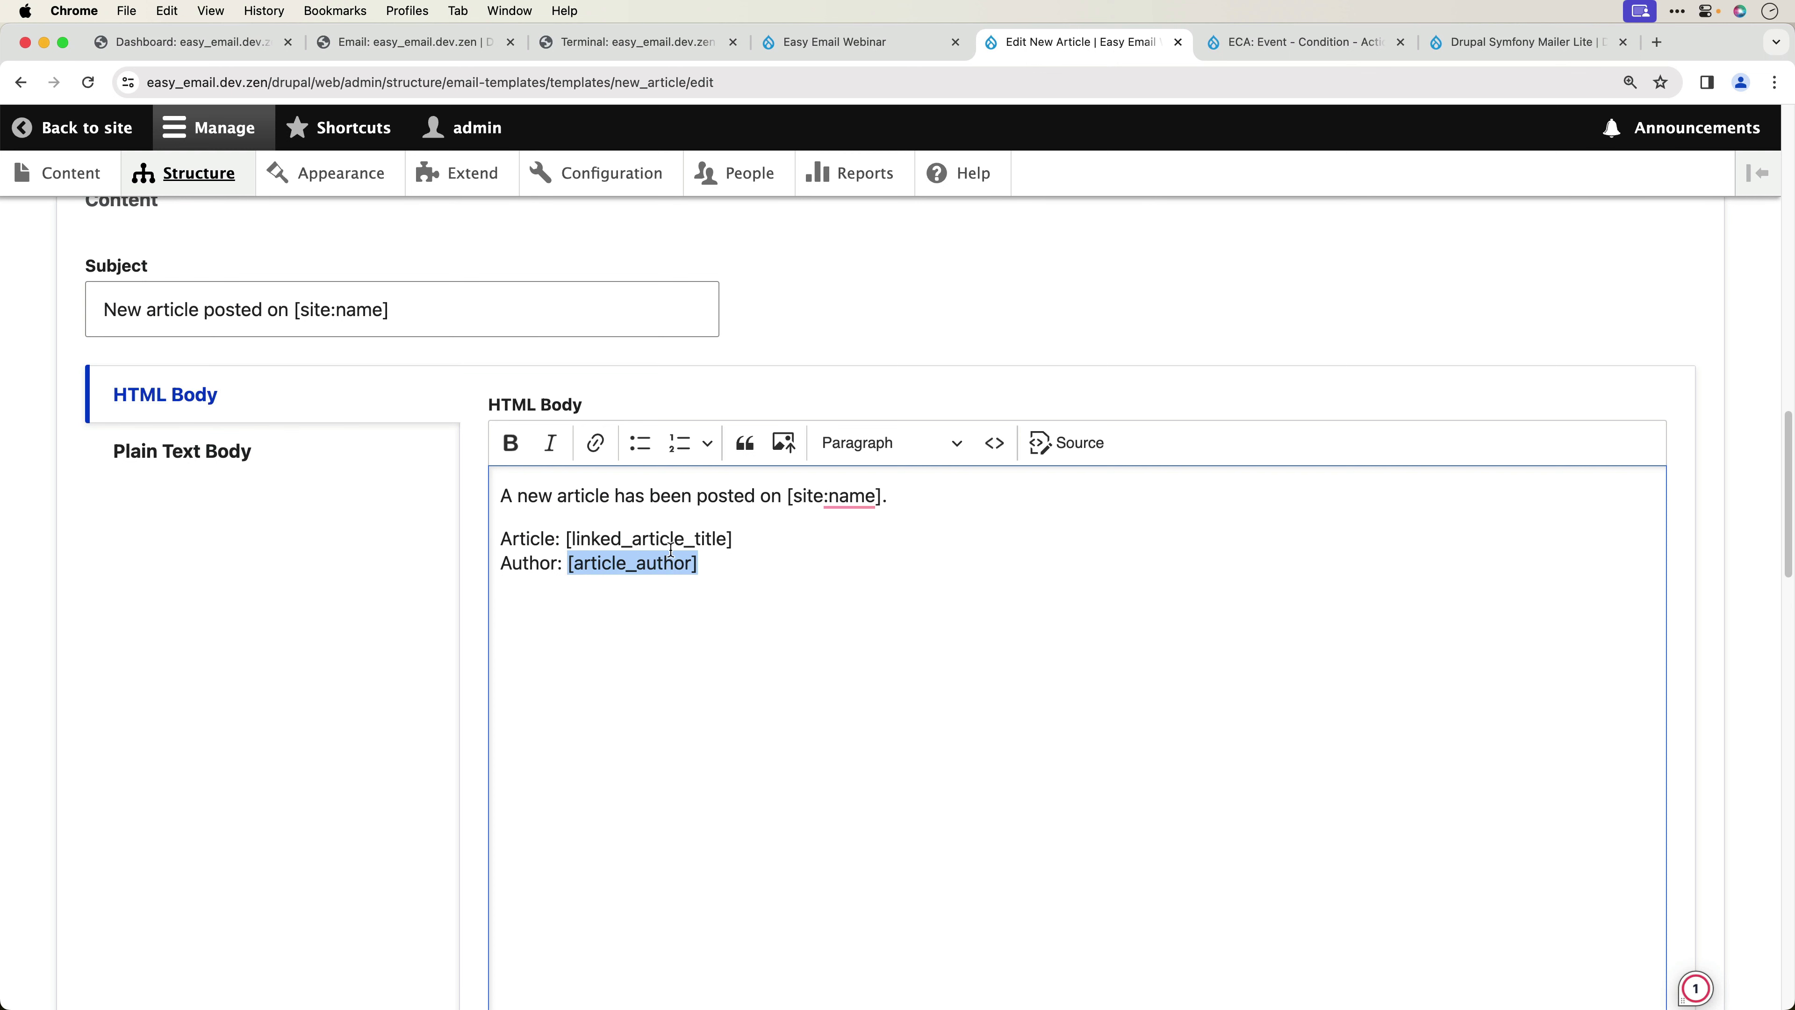
- Save the New Article email template with its default storage settings
scroll(614, 580, "down", 1)
scroll(509, 577, "down", 2)
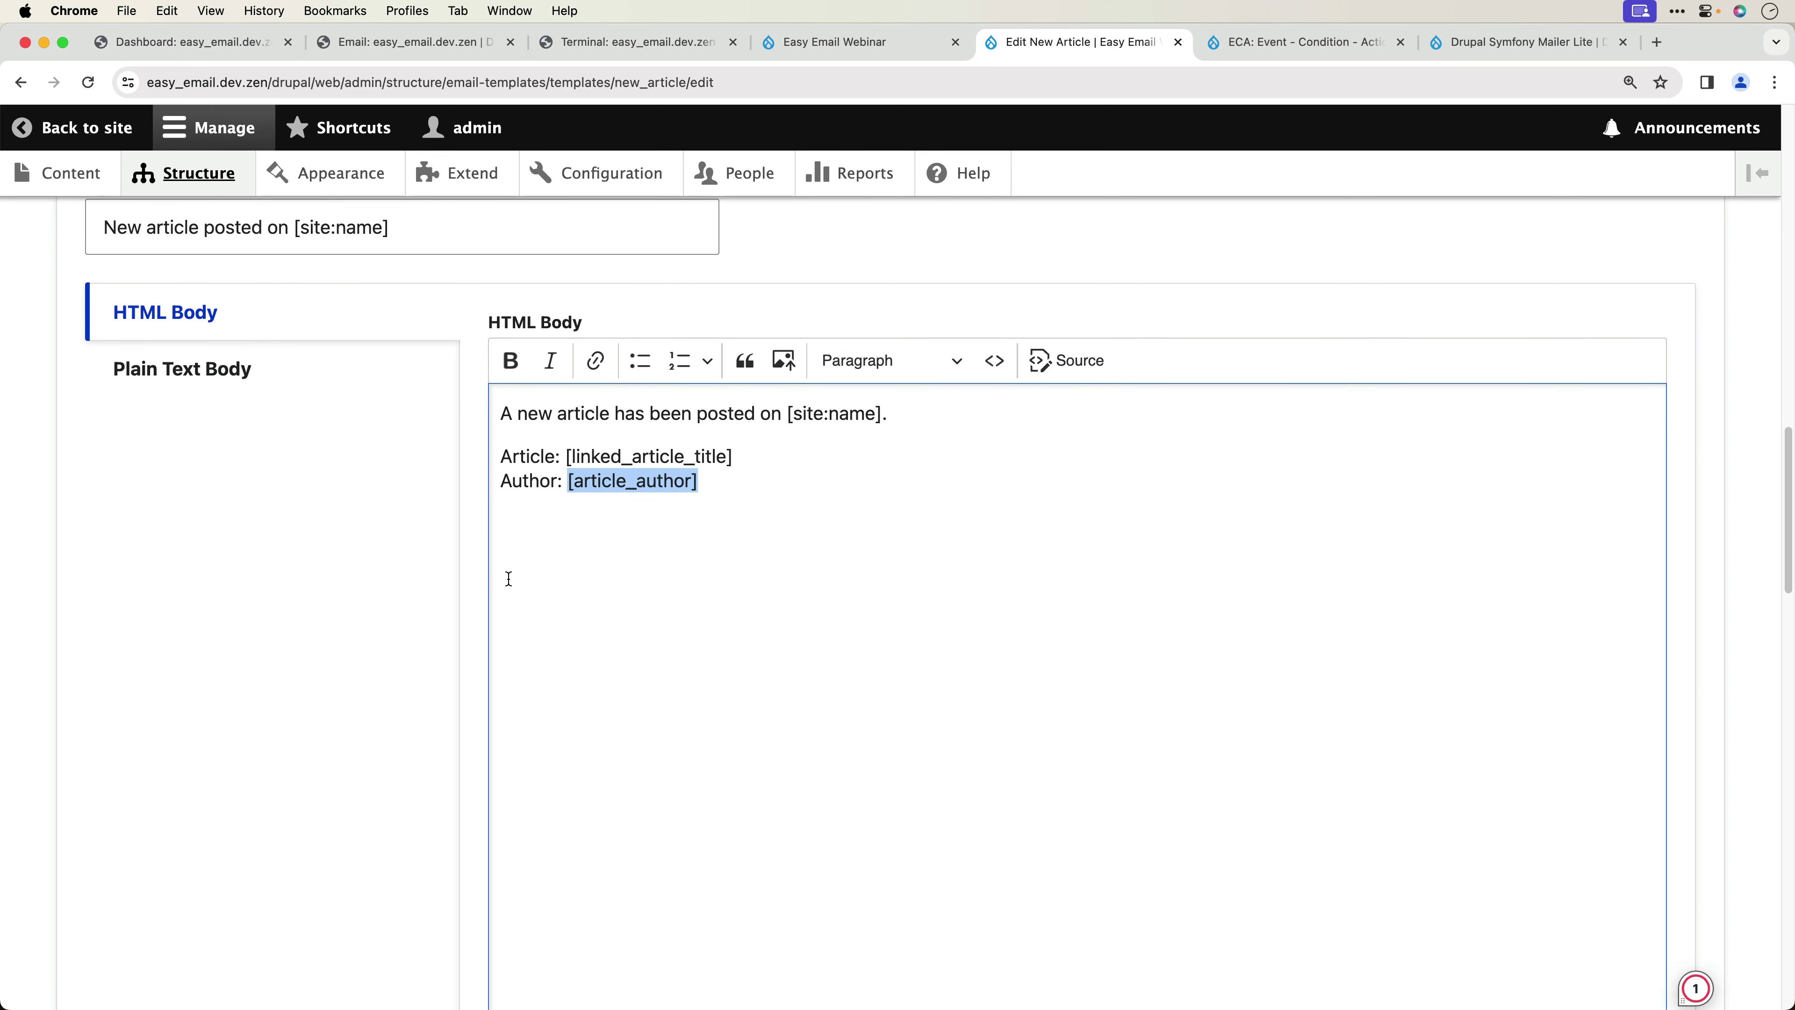
scroll(426, 575, "down", 2)
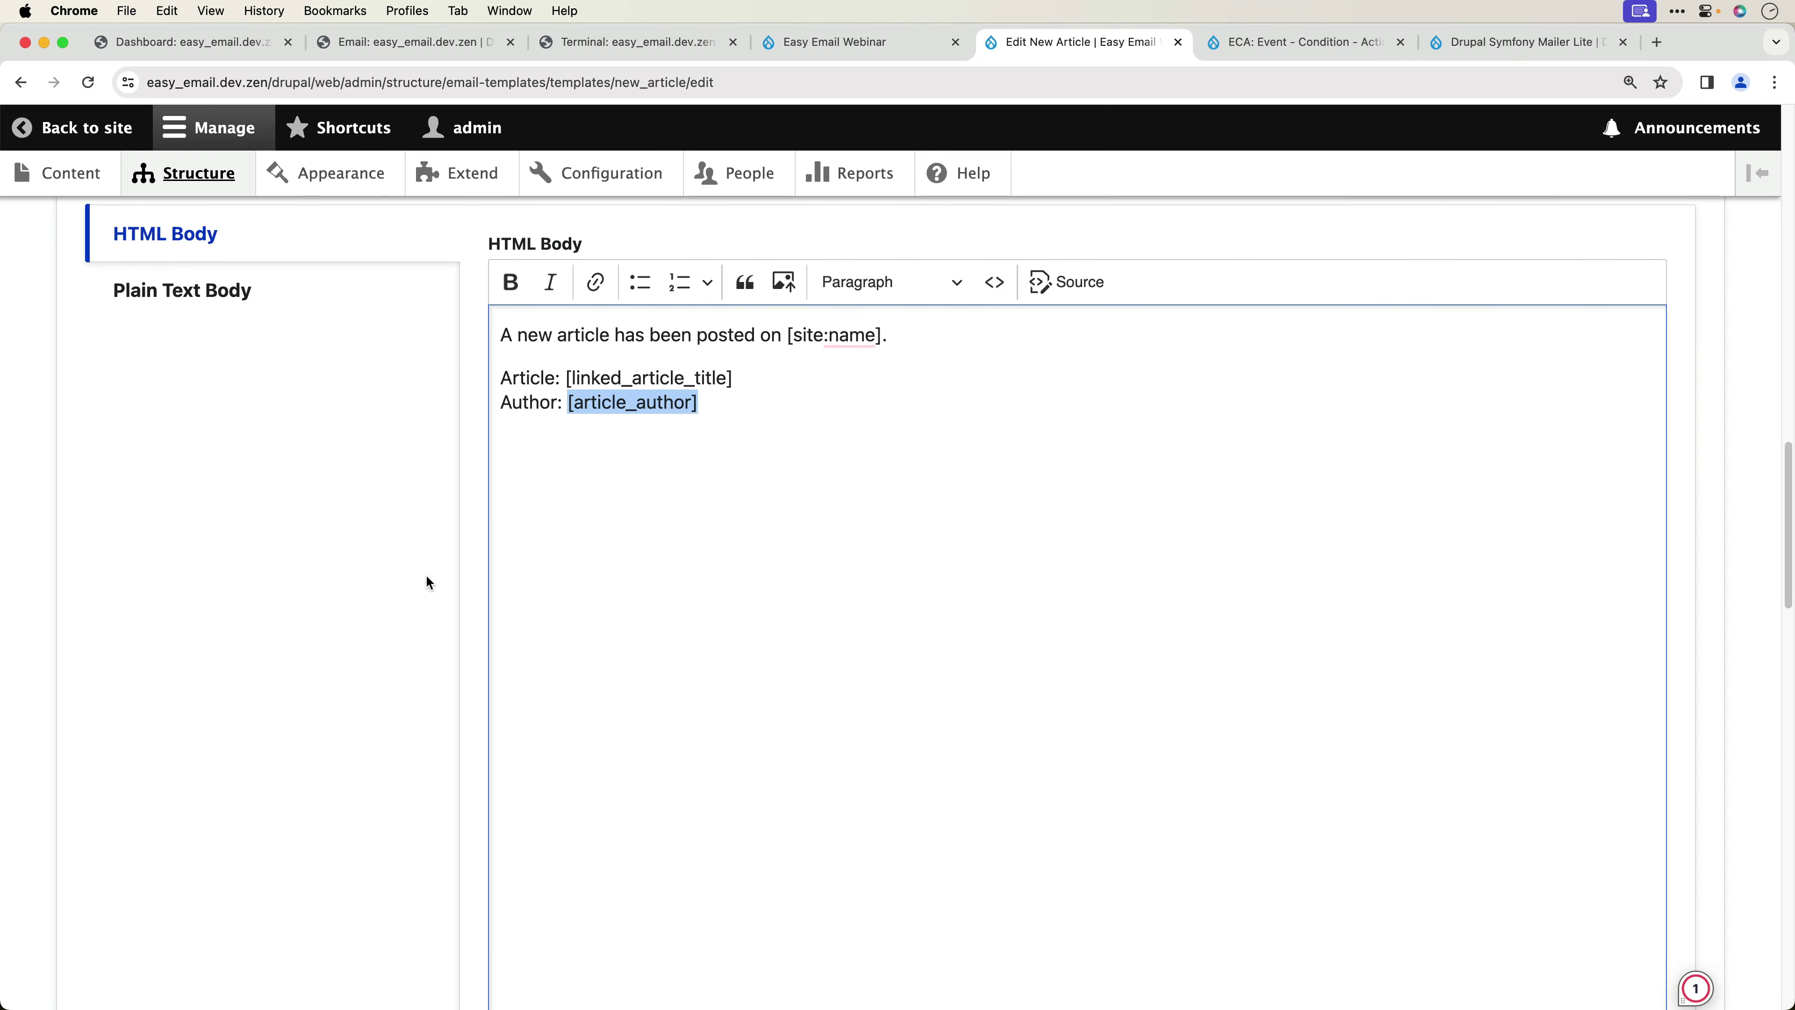
scroll(427, 576, "down", 2)
scroll(428, 582, "down", 15)
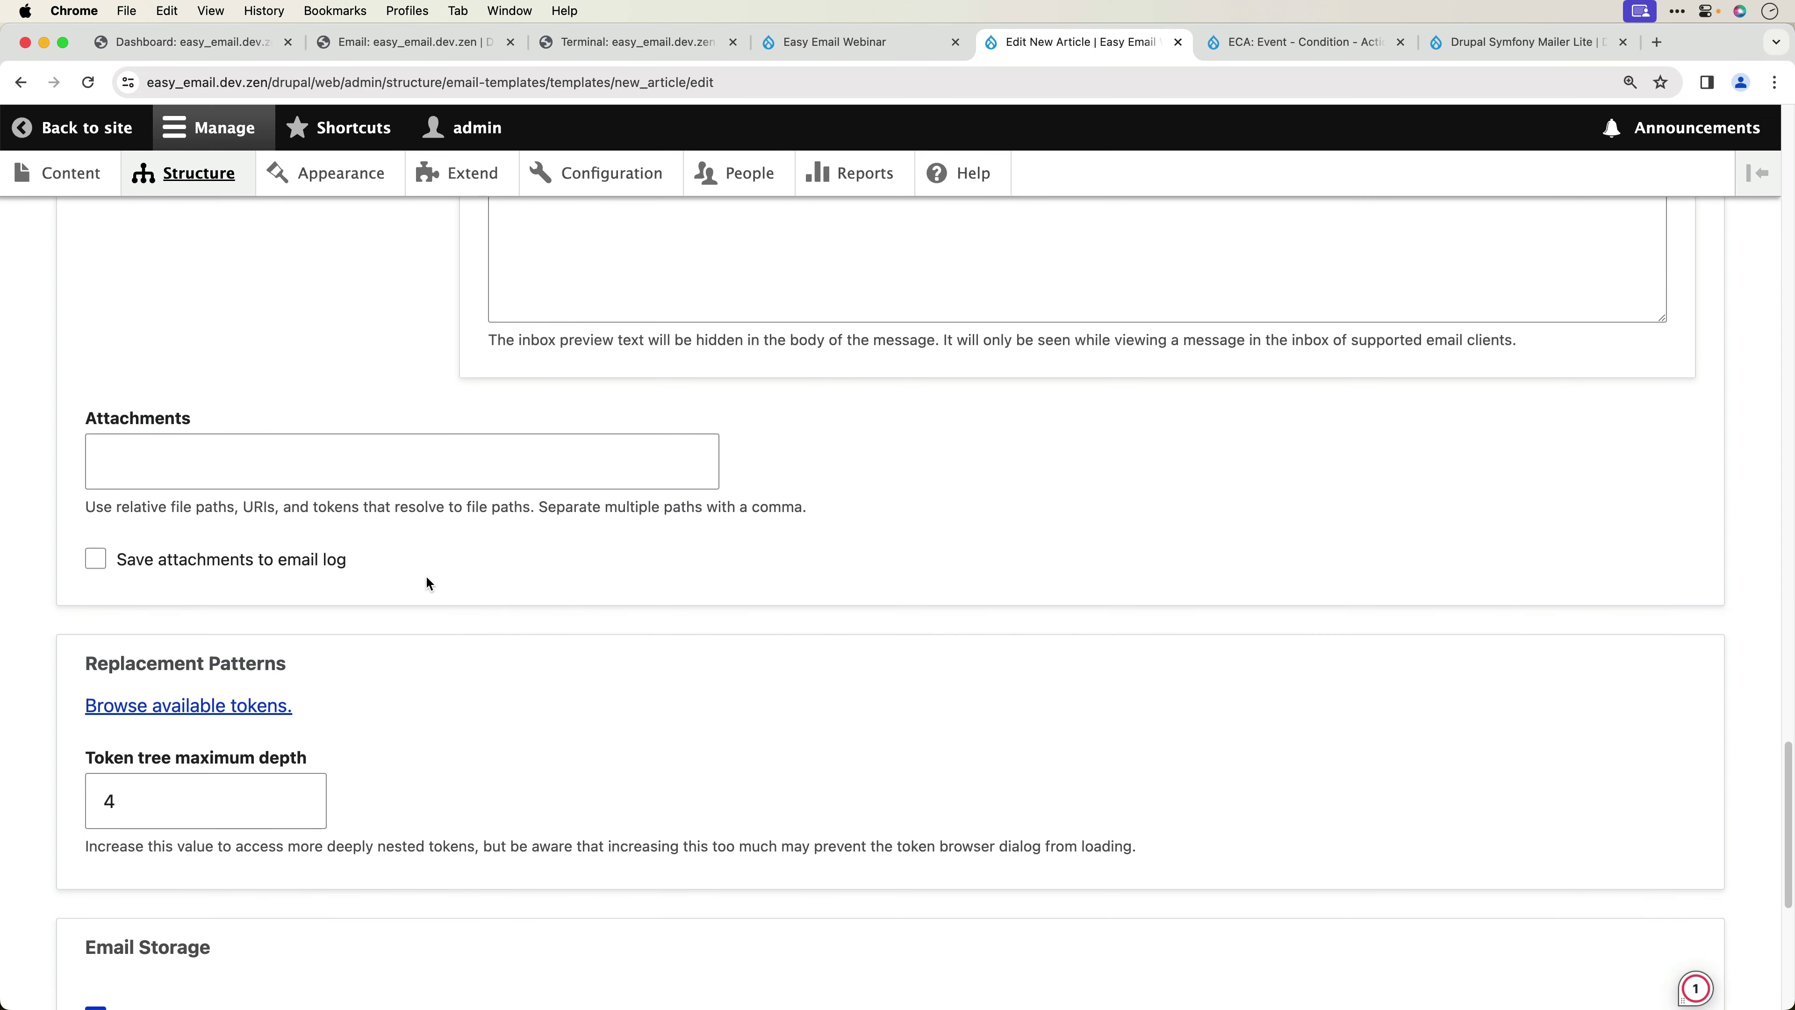
scroll(196, 802, "down", 7)
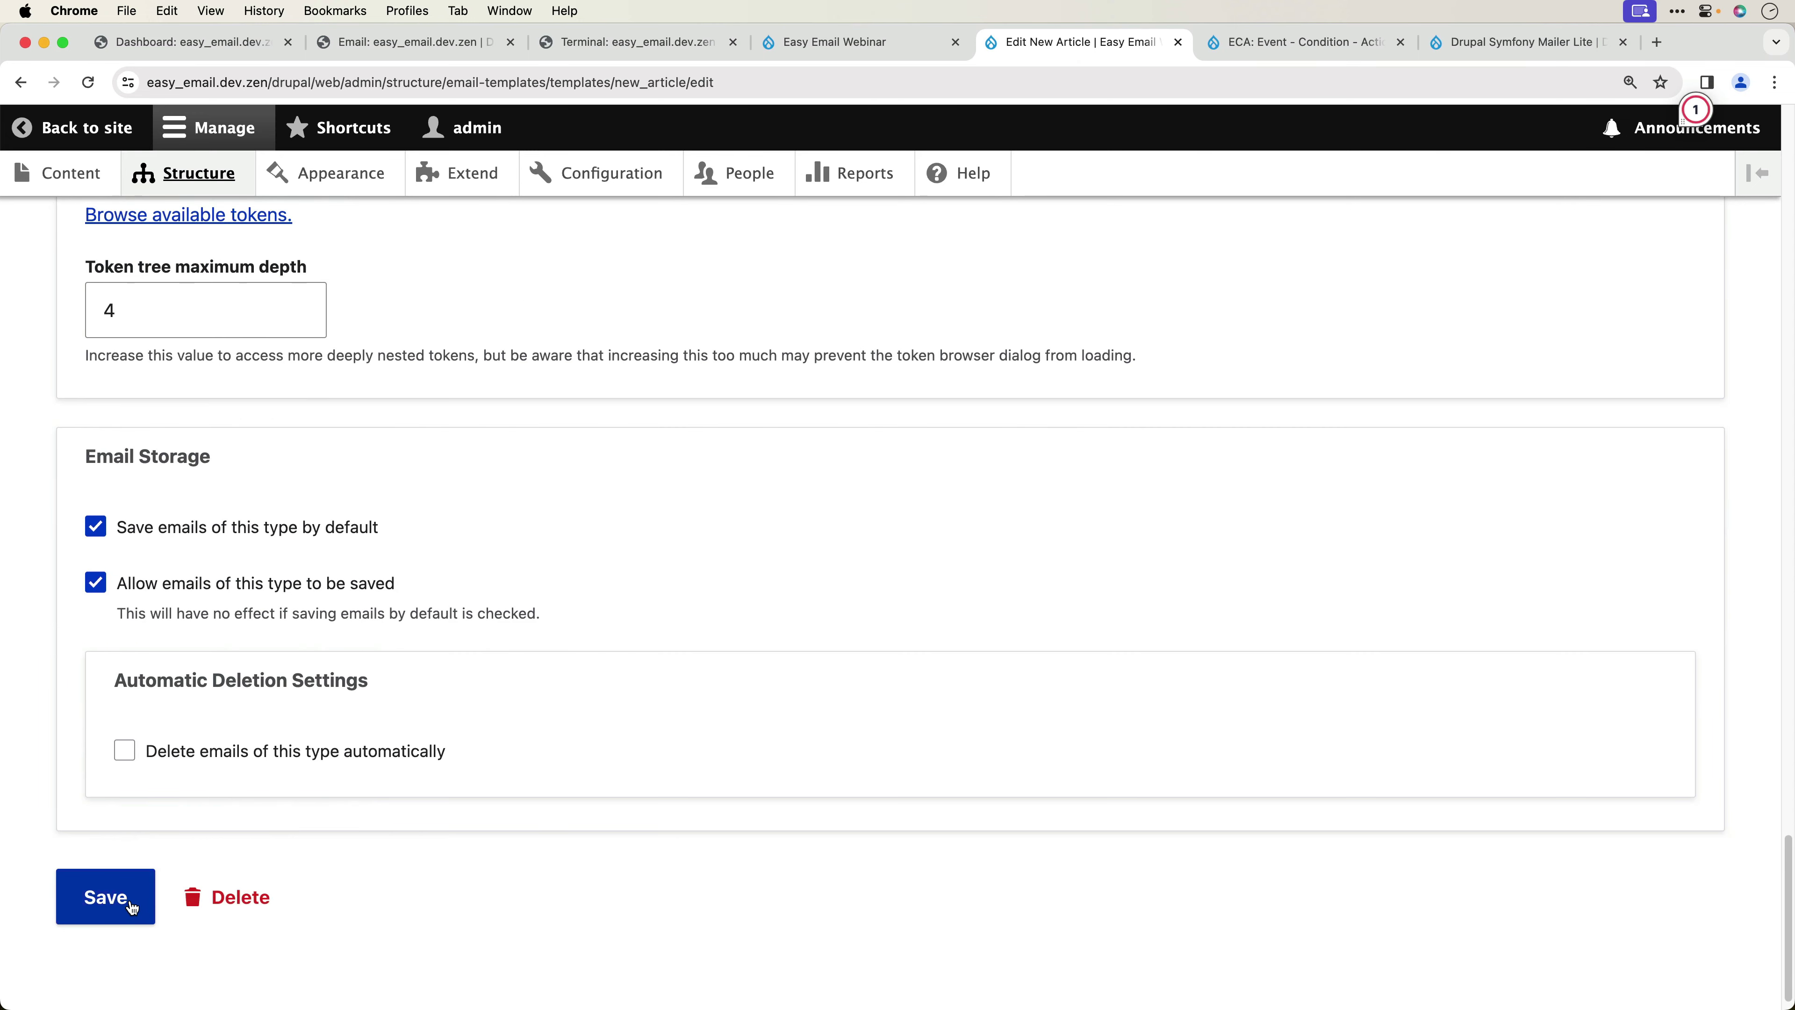
left_click(145, 893)
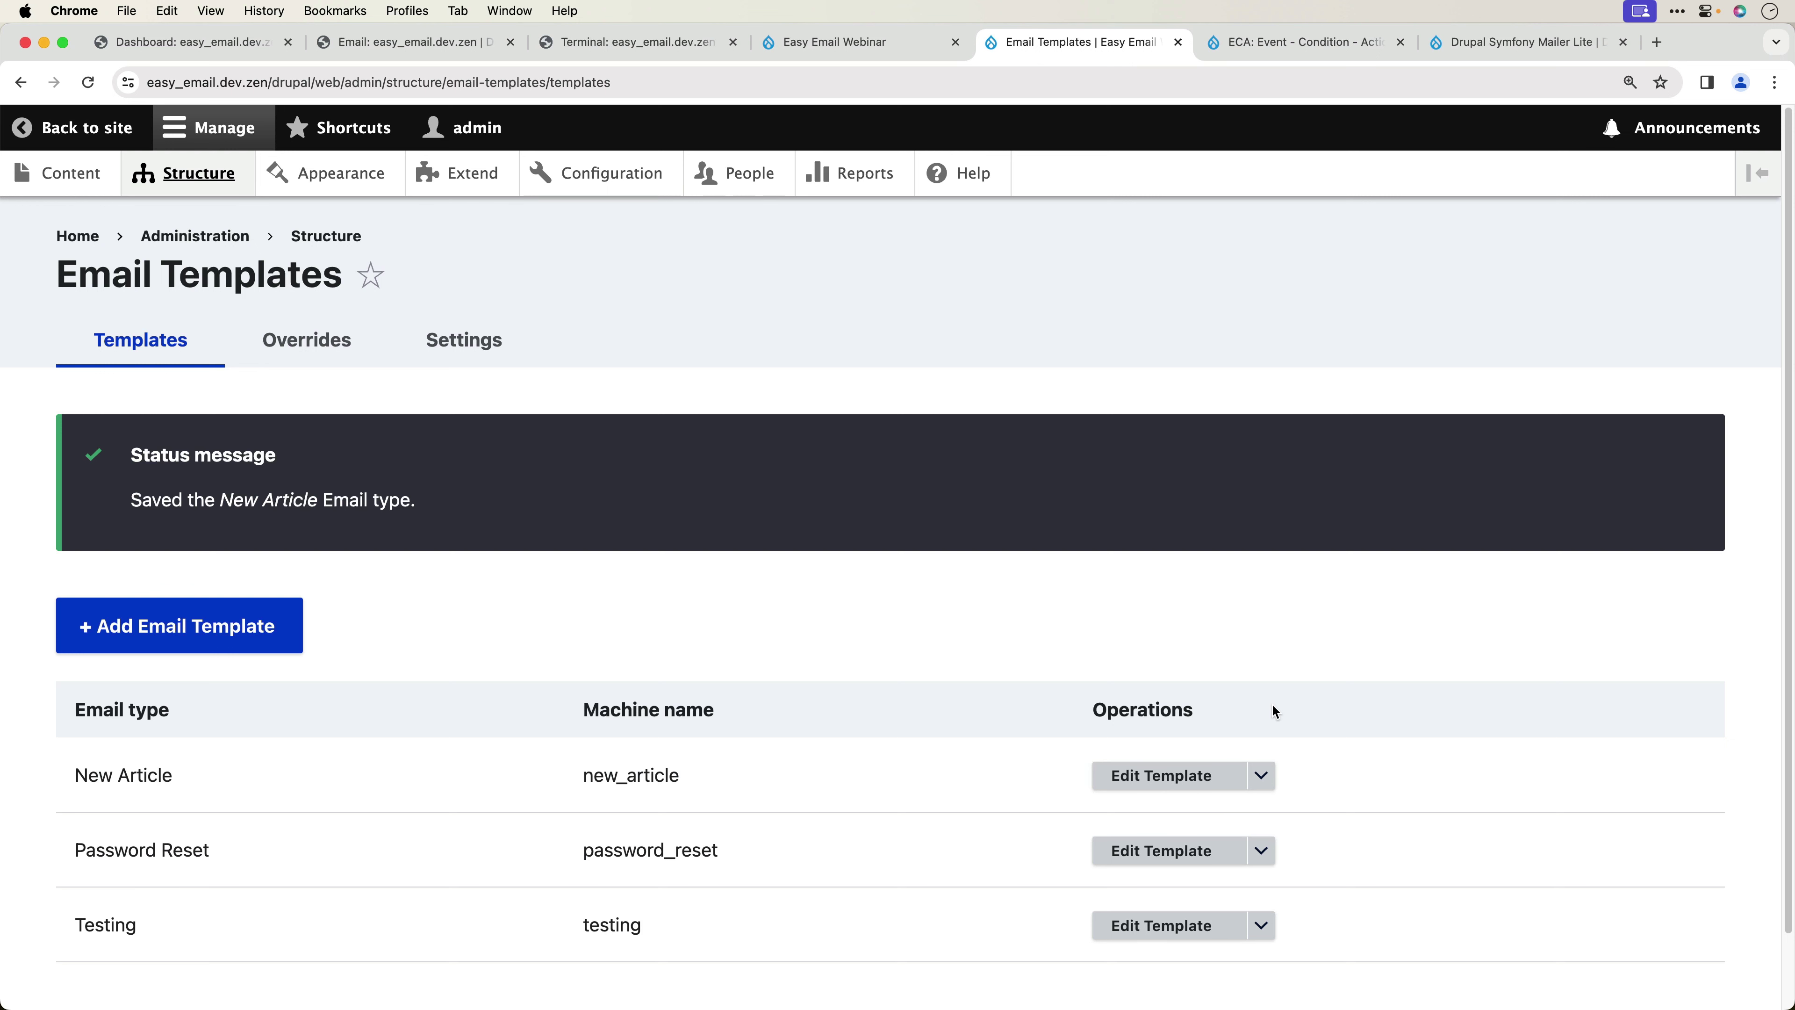
- Open field management for the New Article template and start a new field labelled Article
left_click(1143, 775)
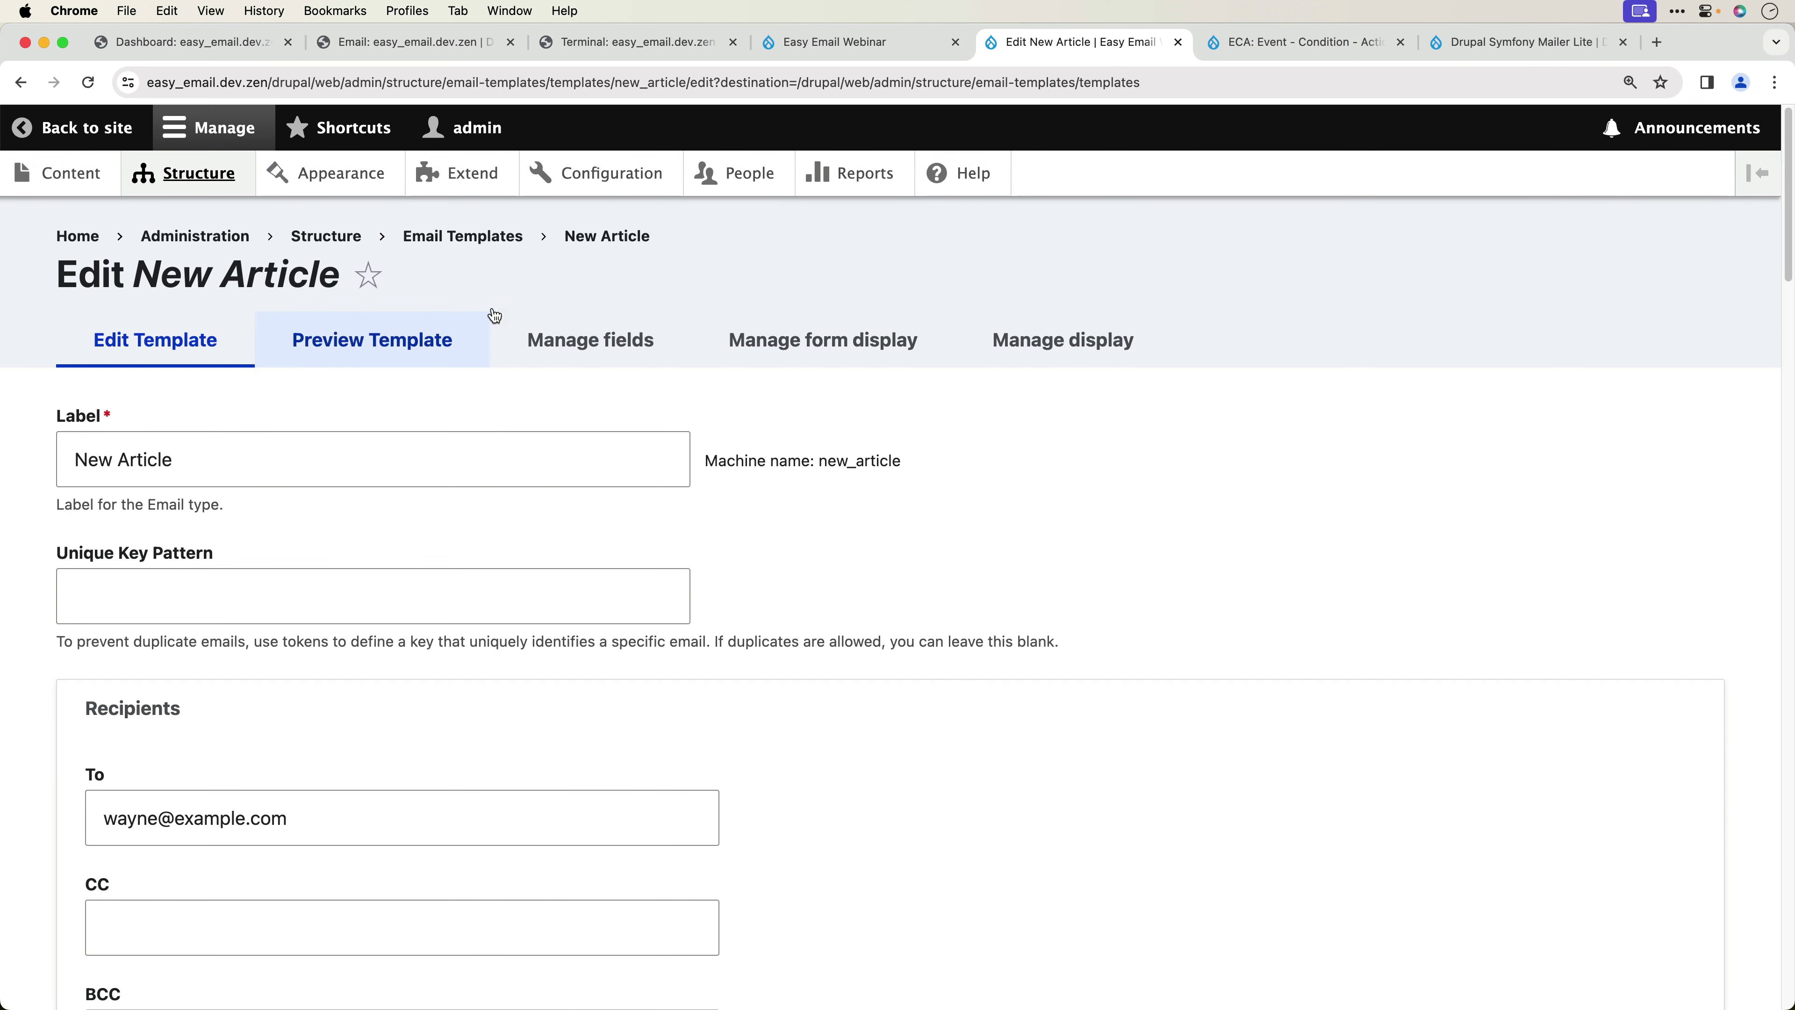
left_click(587, 346)
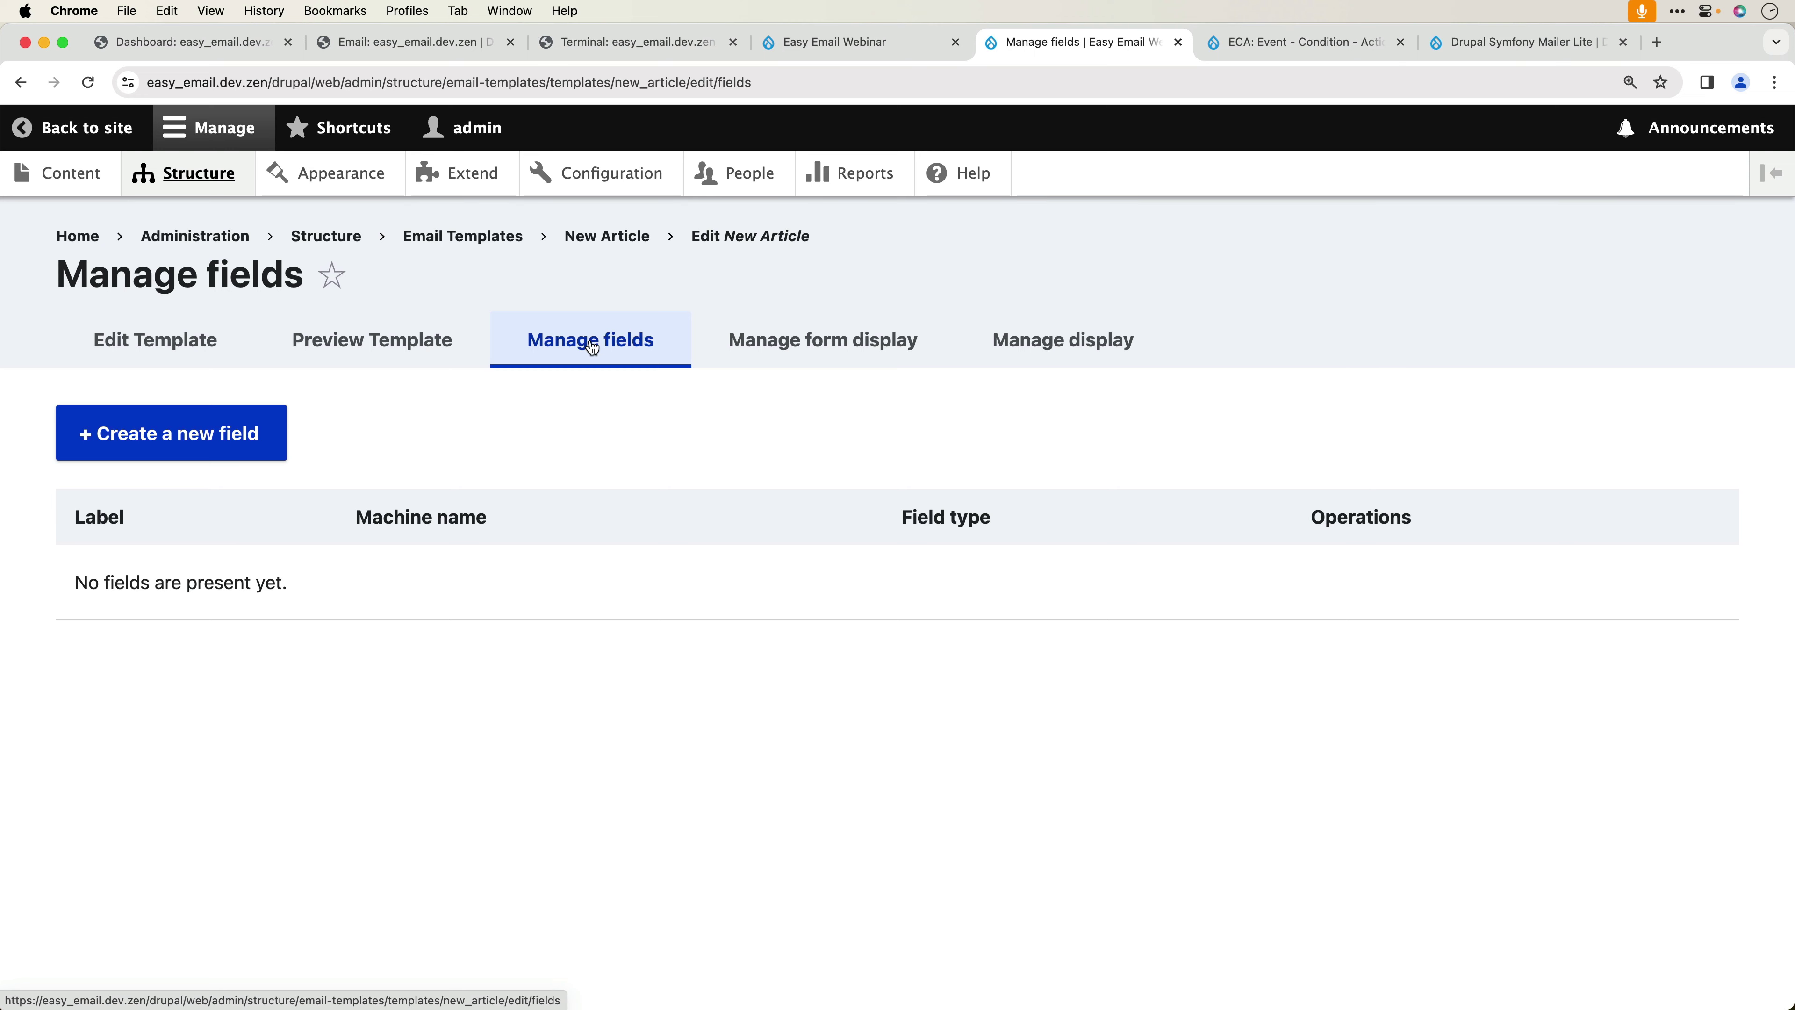
left_click(196, 445)
left_click(175, 421)
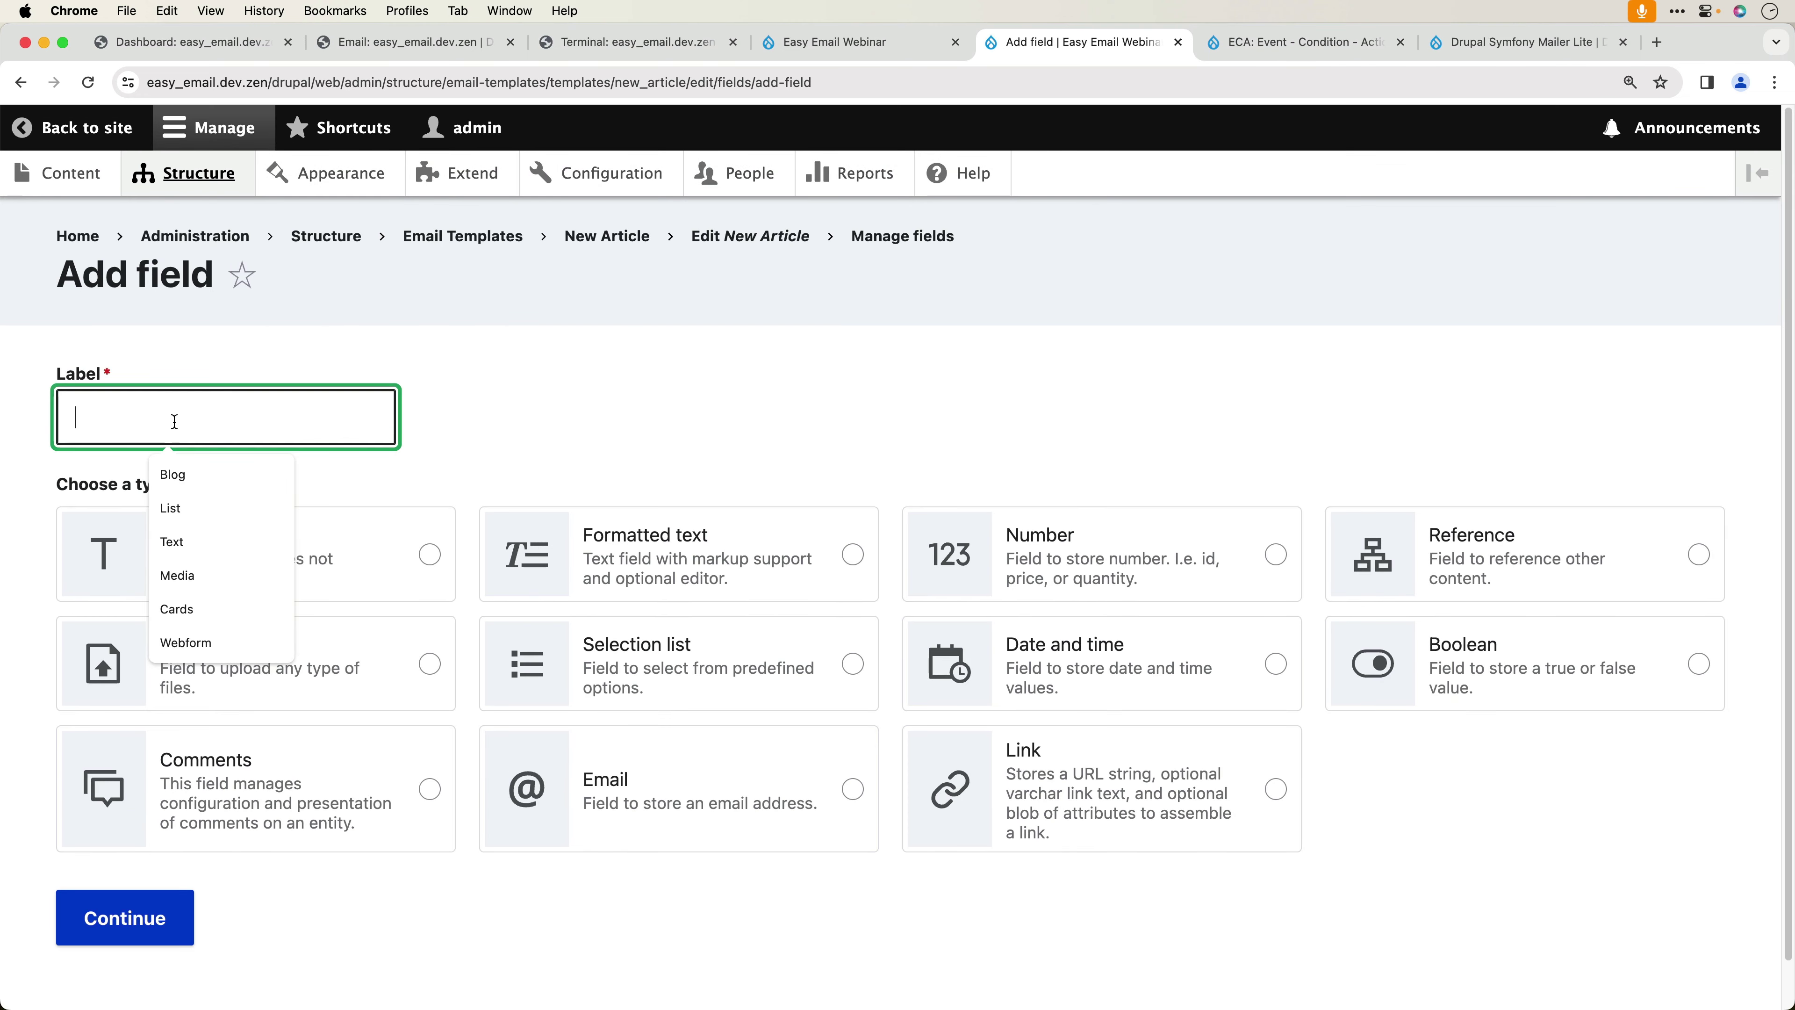
type("Article")
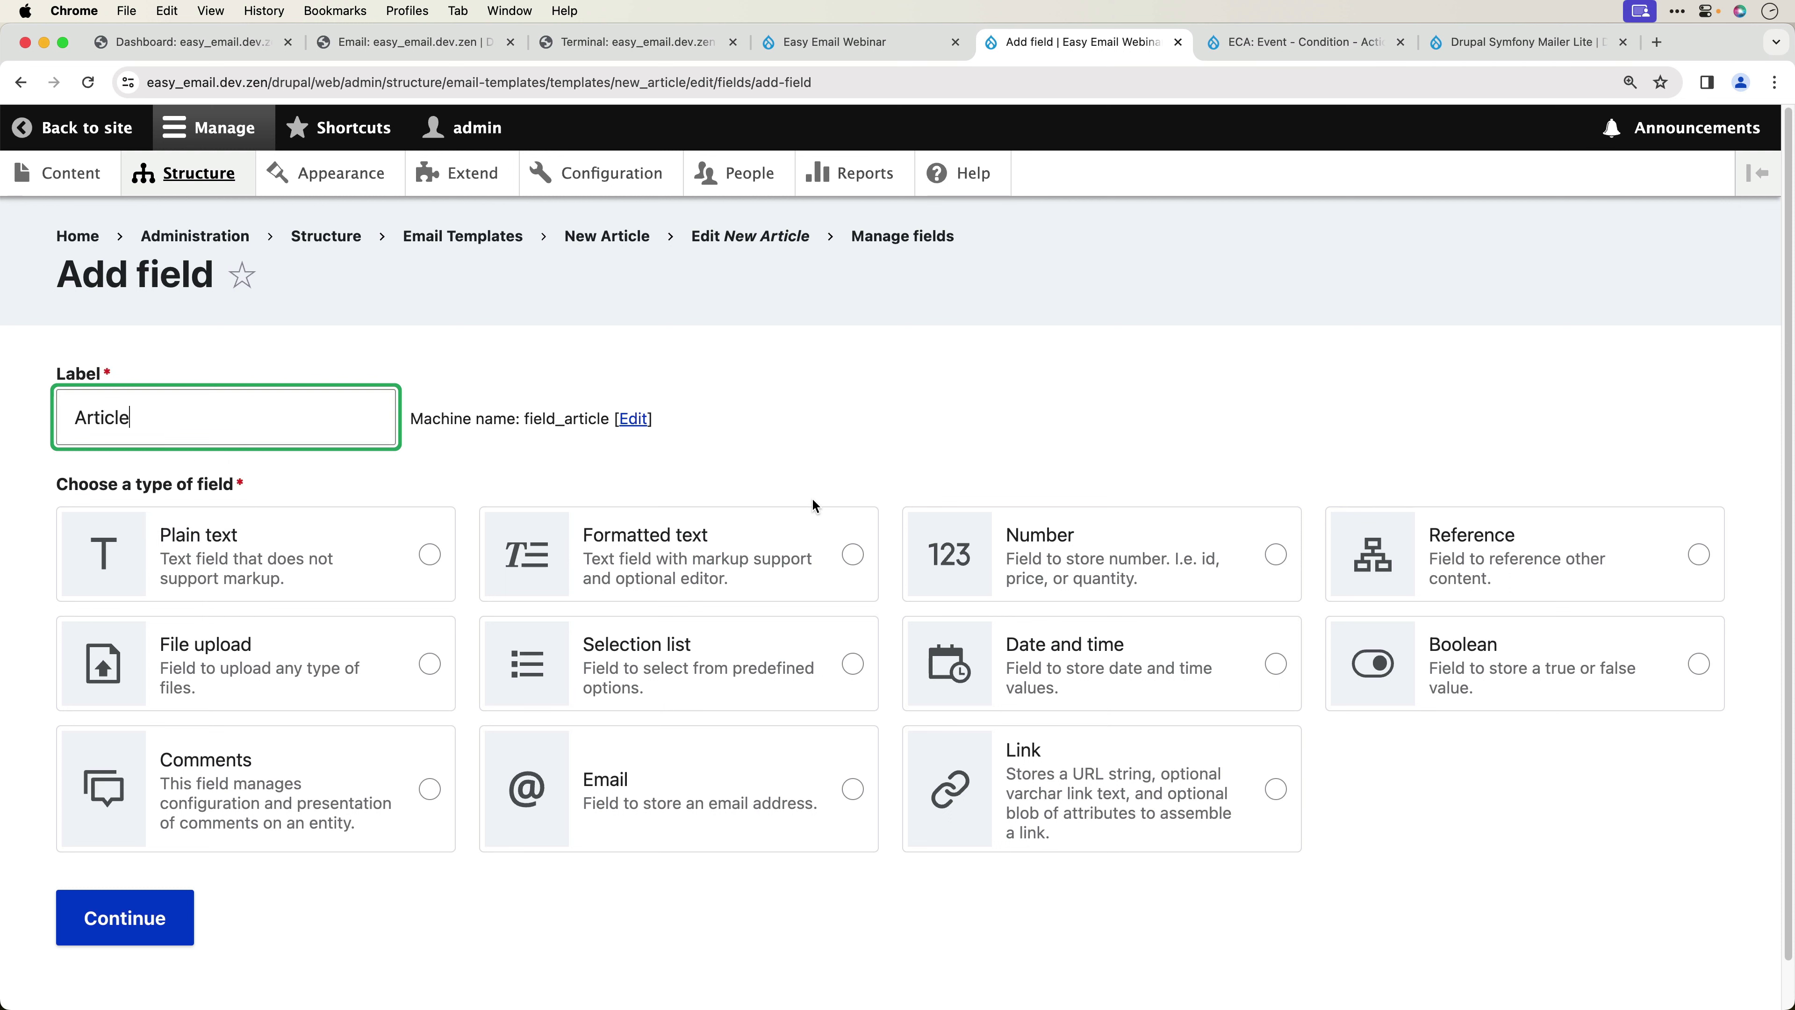
- Choose the Reference field type with the Content option for the Article field and continue to its settings
left_click(1512, 553)
scroll(164, 755, "down", 3)
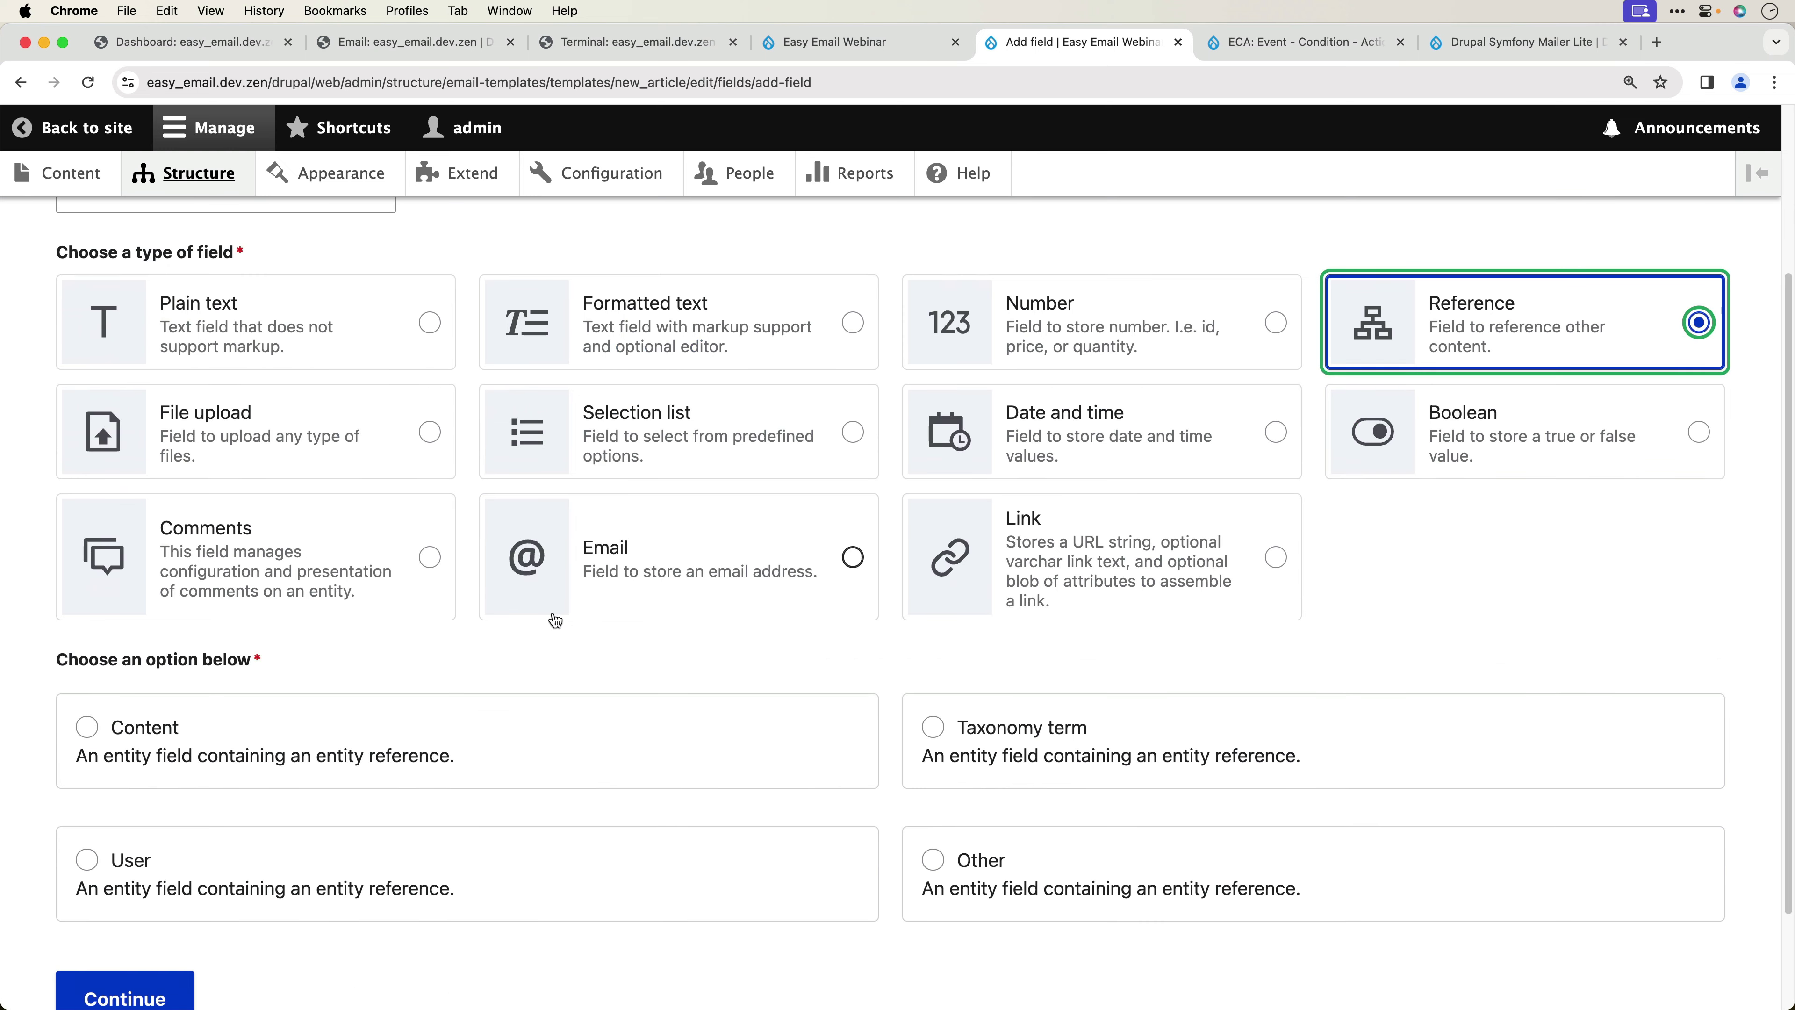
left_click(164, 755)
scroll(247, 771, "down", 3)
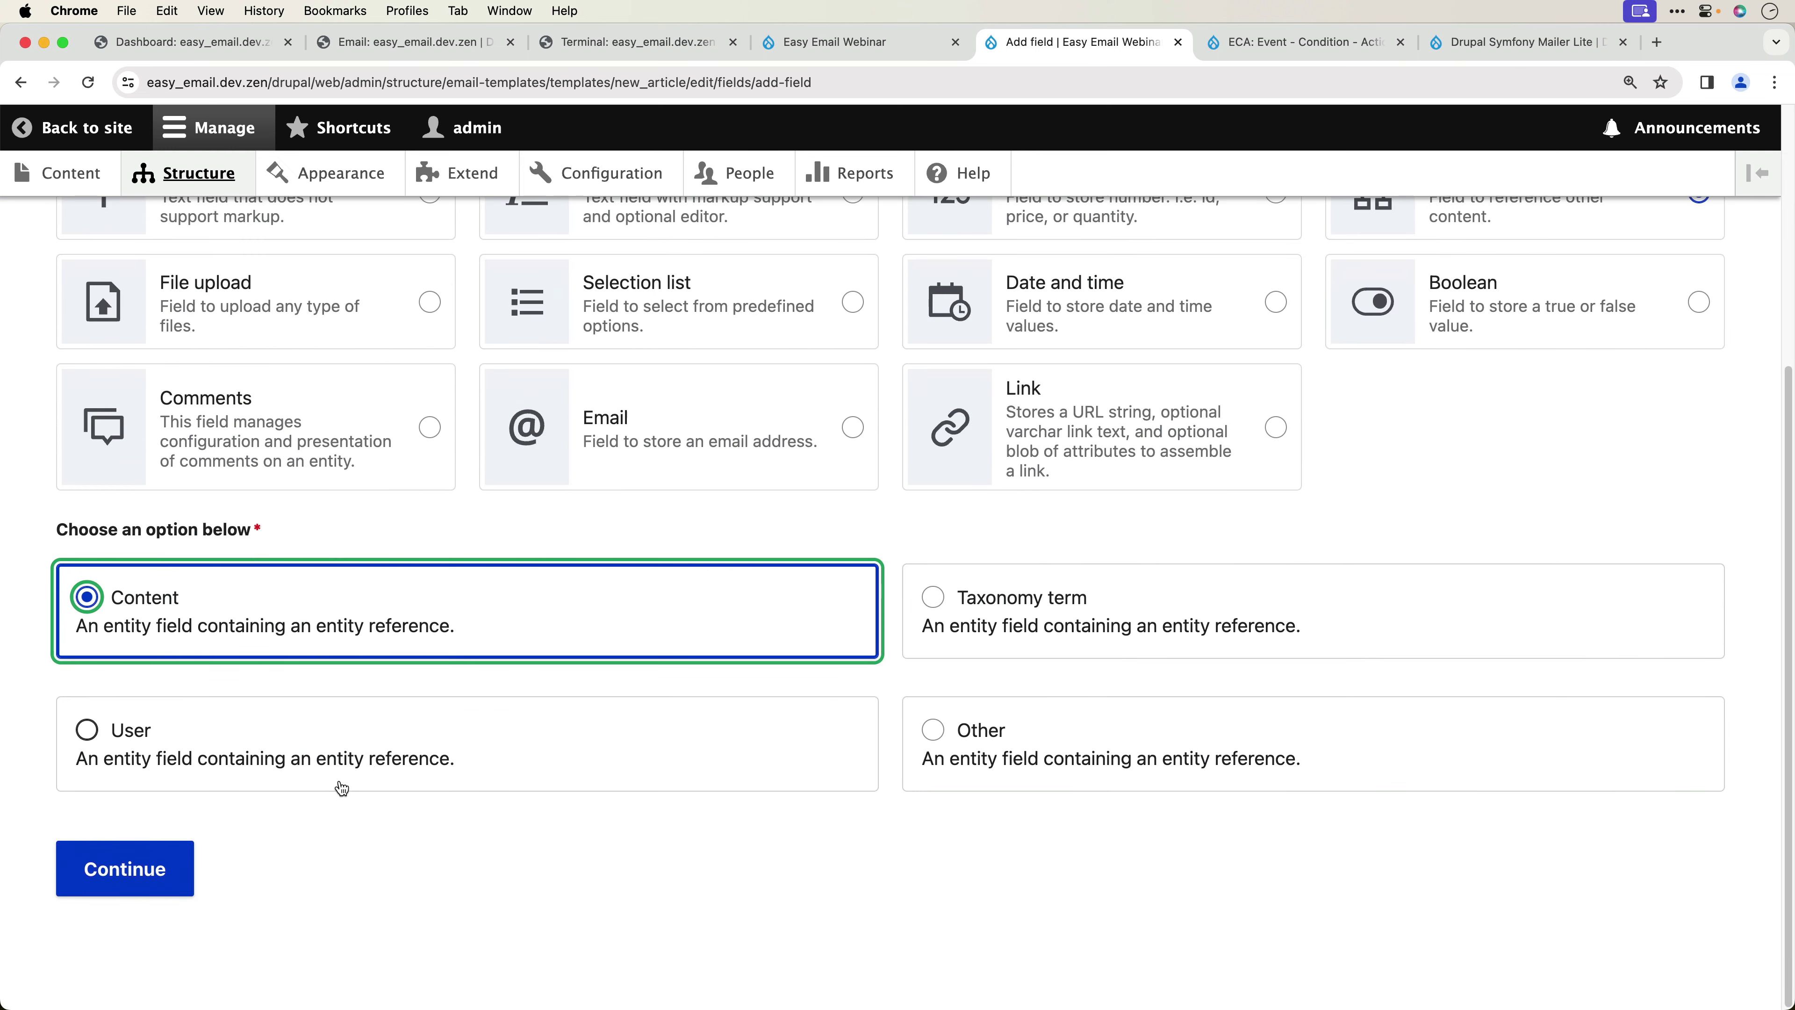
left_click(124, 887)
- Limit the Article field's reference to the Article content type and save the field settings
scroll(235, 681, "down", 10)
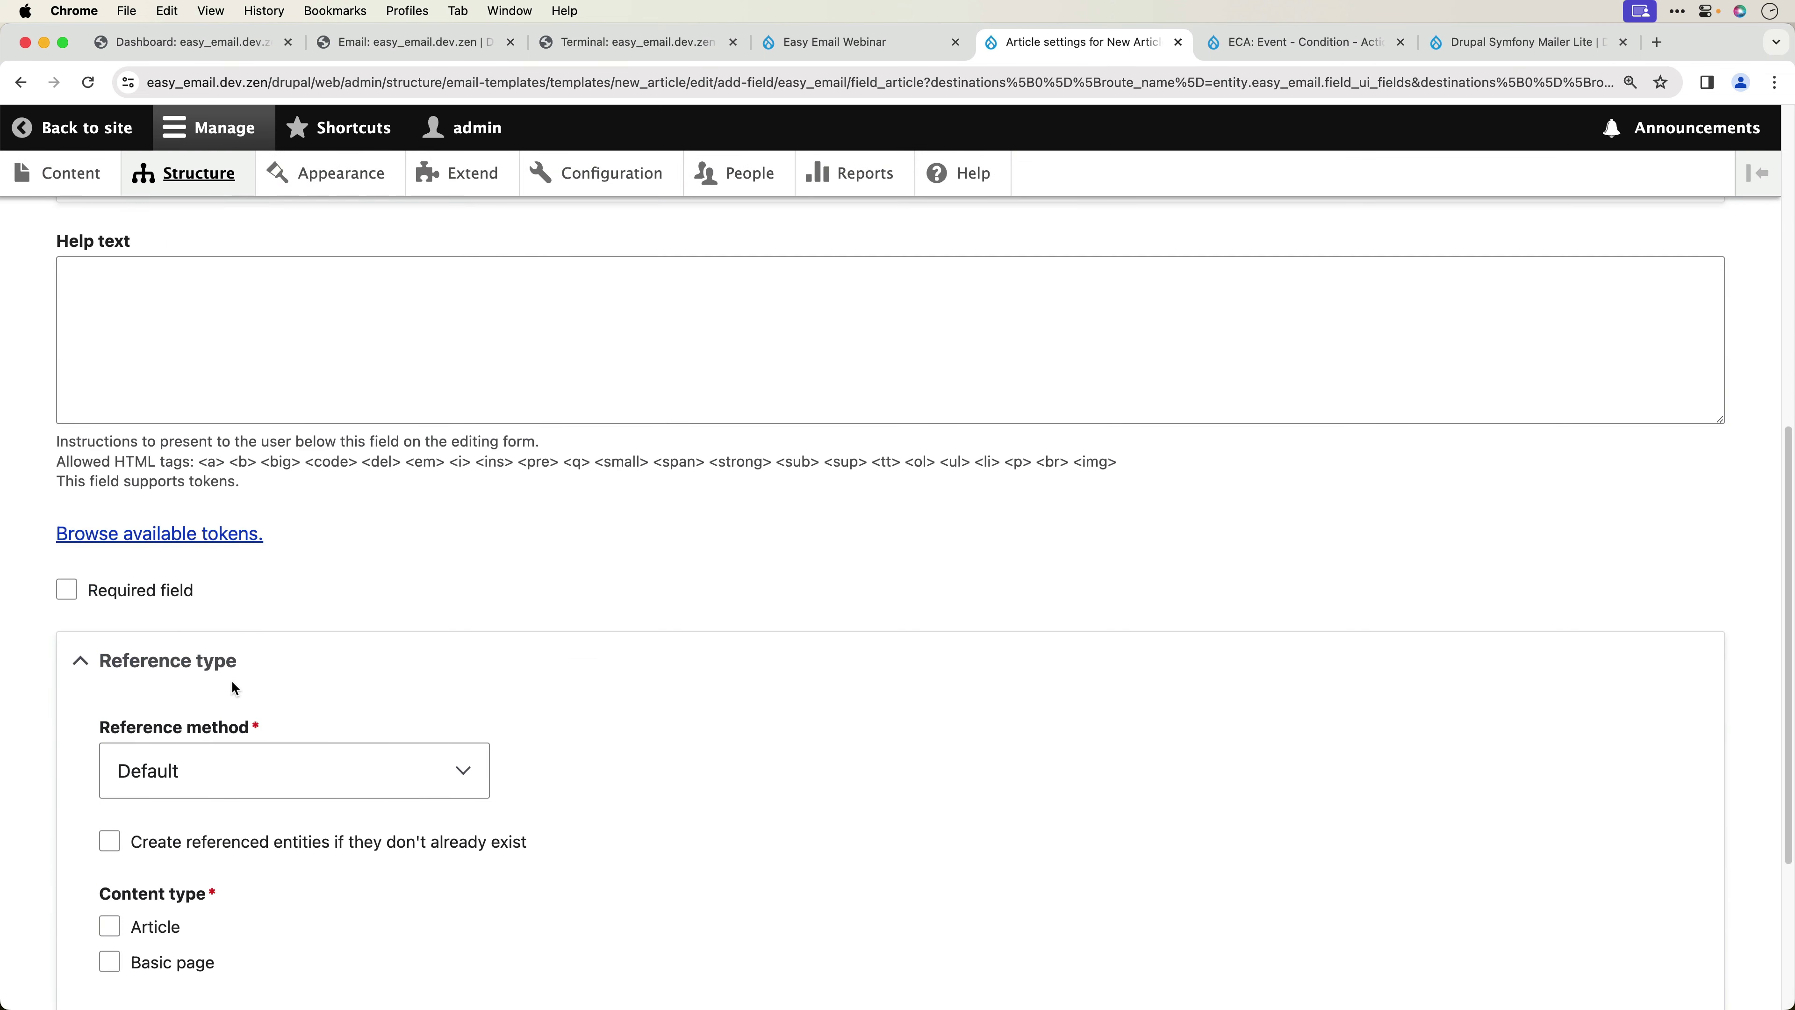
left_click(150, 864)
scroll(314, 797, "down", 5)
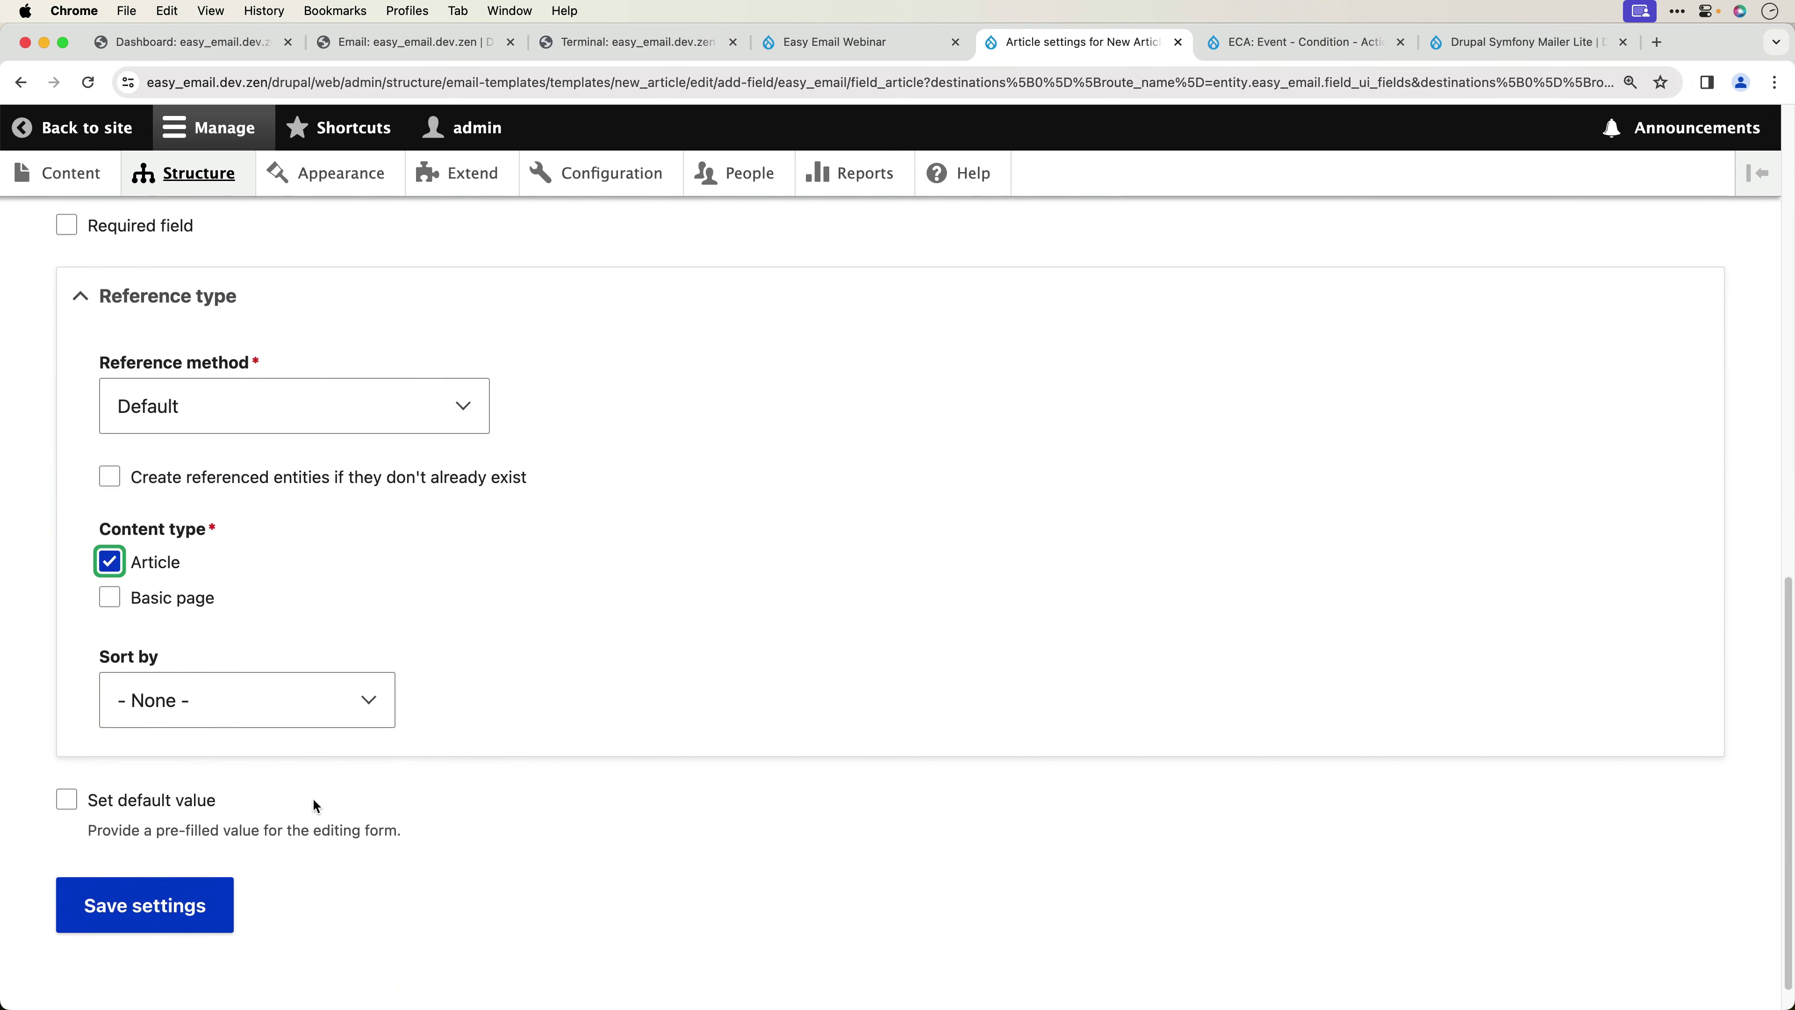
left_click(142, 884)
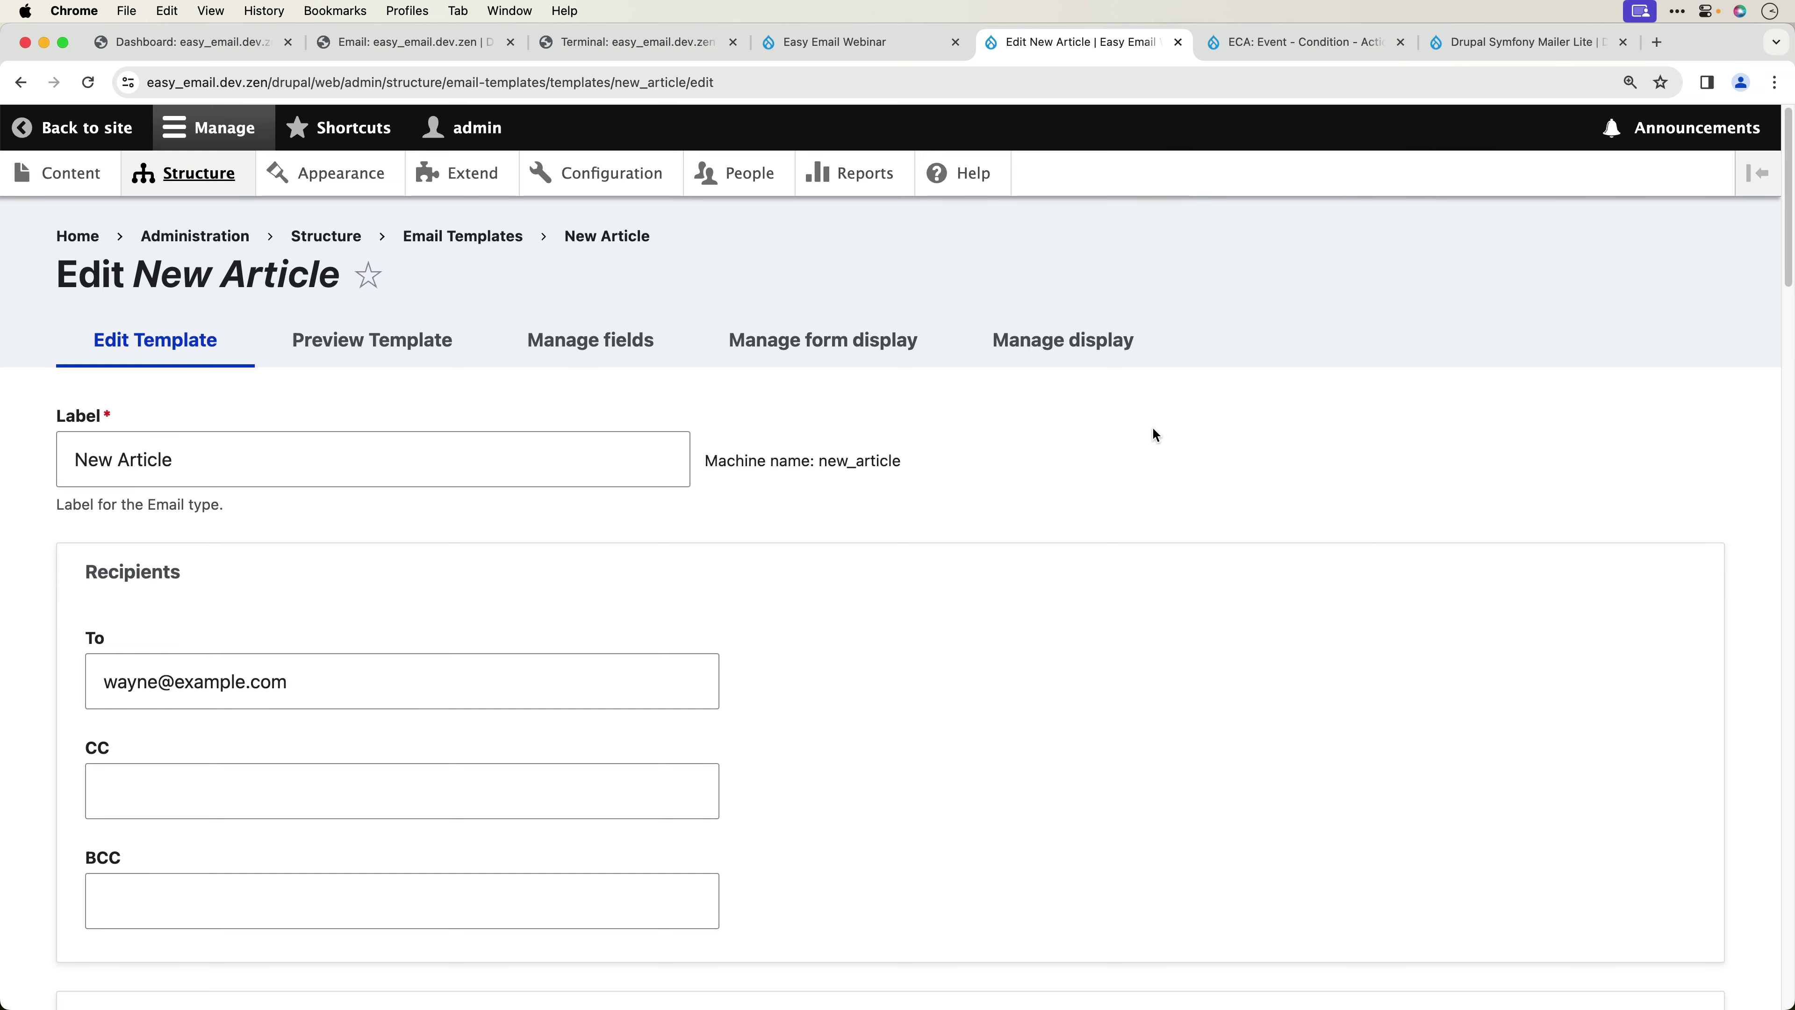
- In the New Article template's HTML body, delete the [linked_article_title] placeholder after "Article:"
scroll(1153, 433, "down", 8)
scroll(1156, 428, "down", 12)
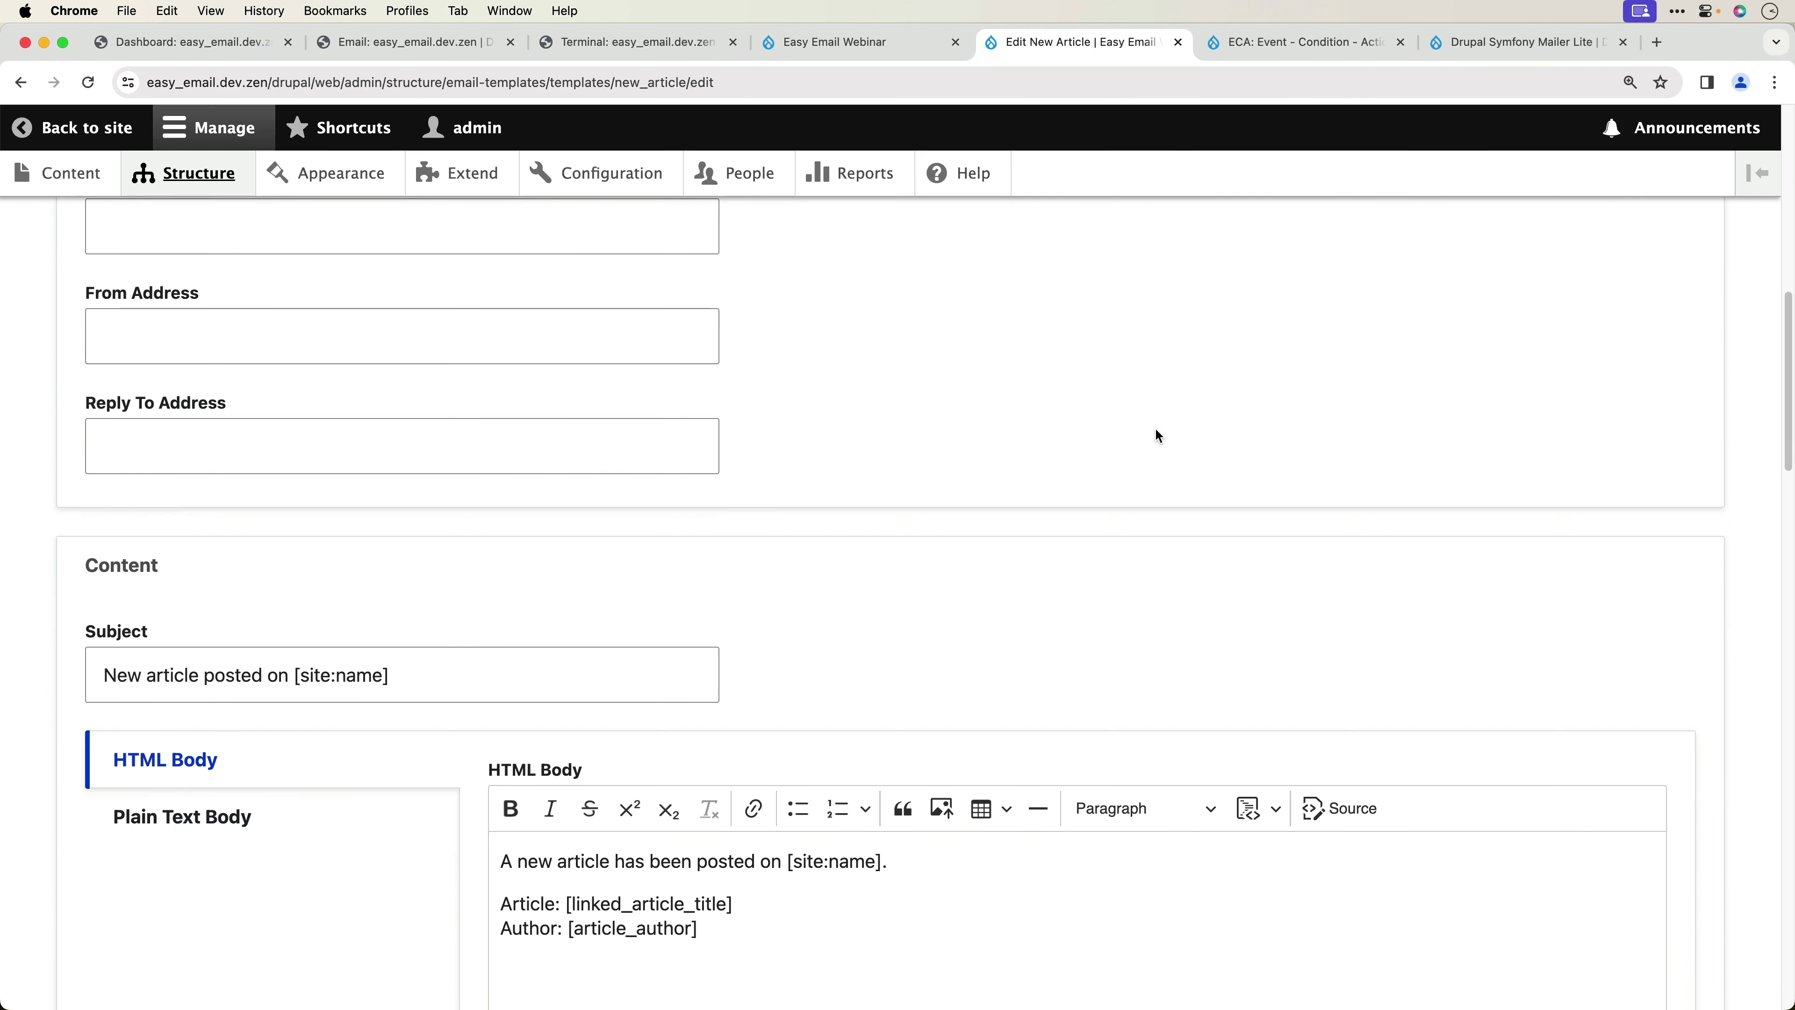
left_click_drag(741, 435, 564, 433)
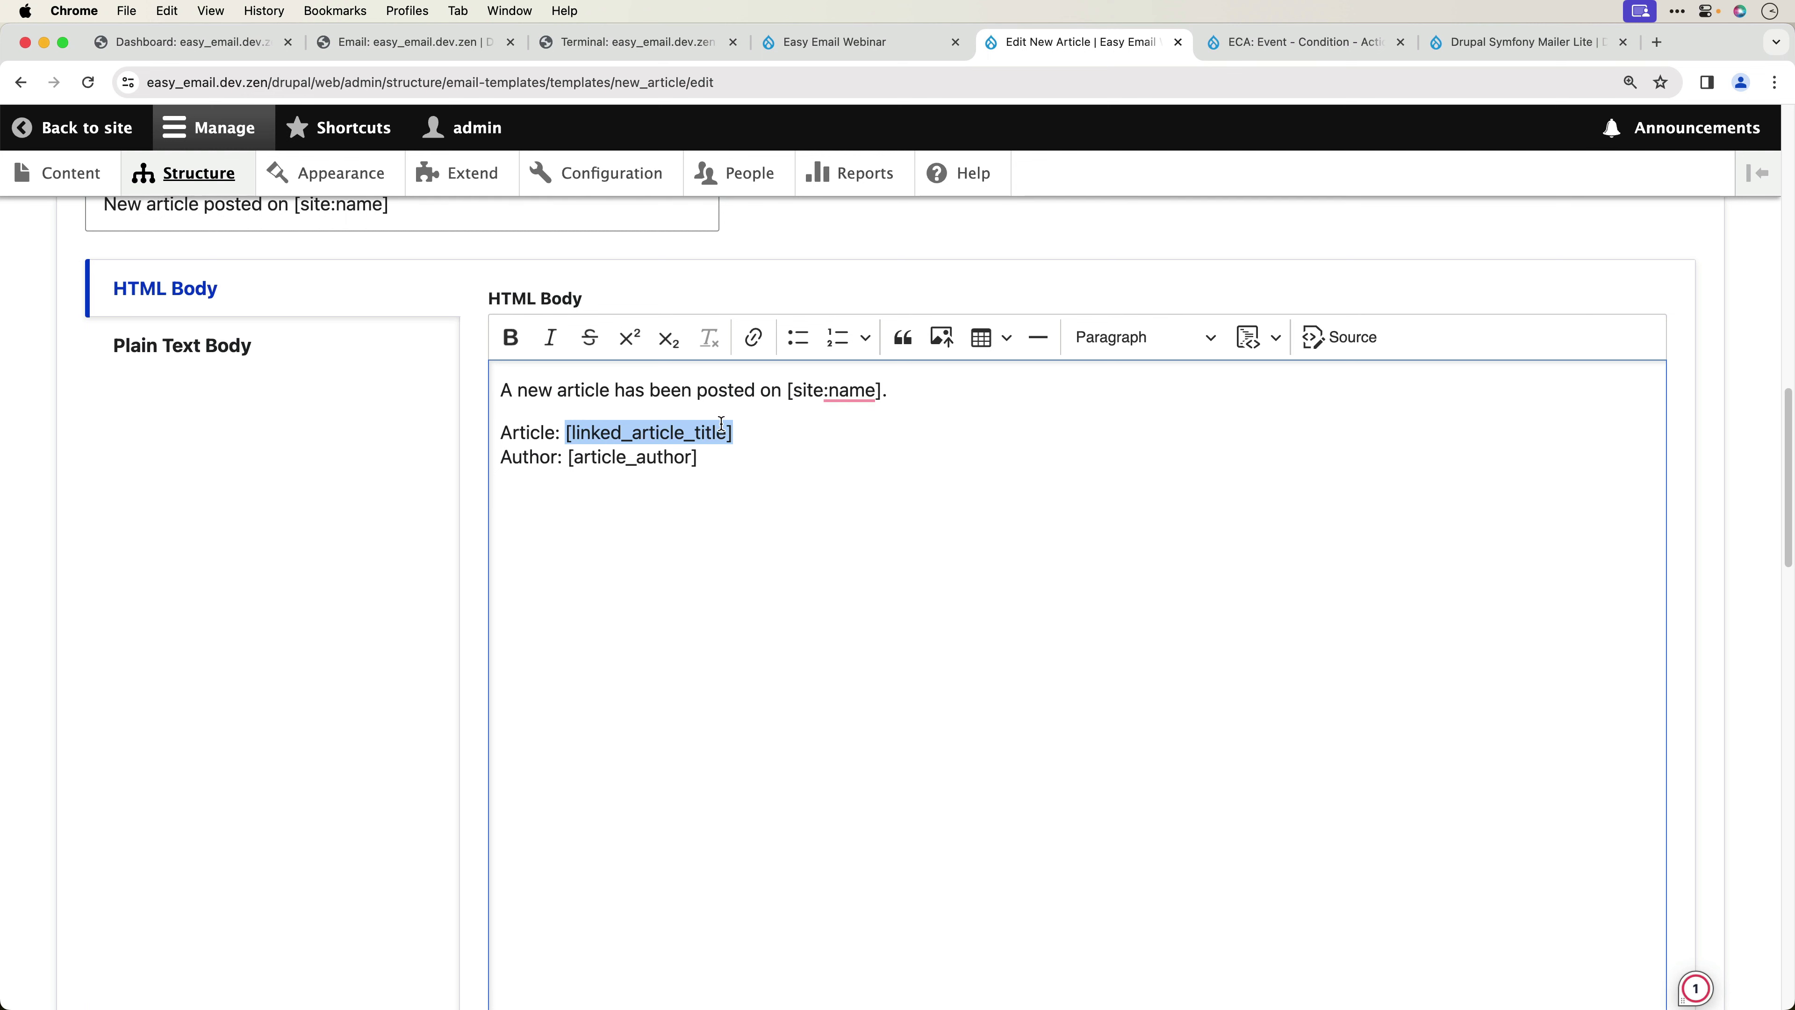
key("BackSpace")
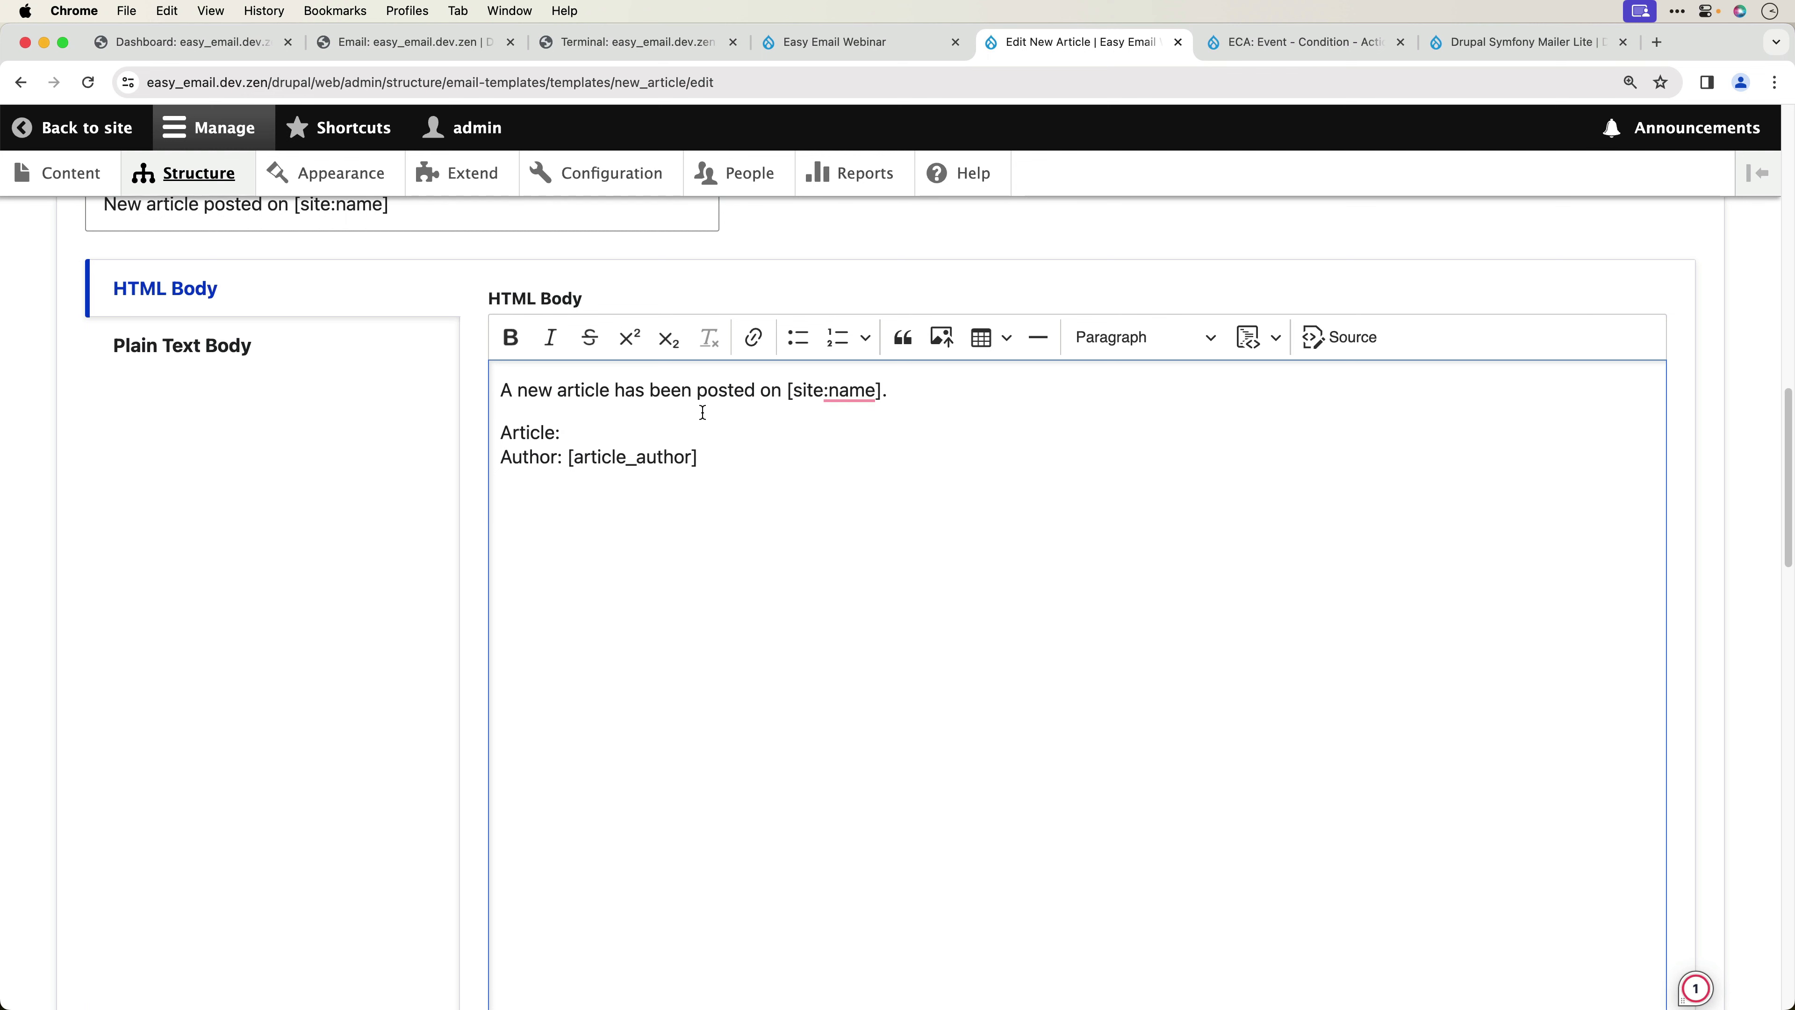
- Browse the available tokens, expand the Email group to find the Article field's token, and close the token browser
scroll(423, 513, "down", 10)
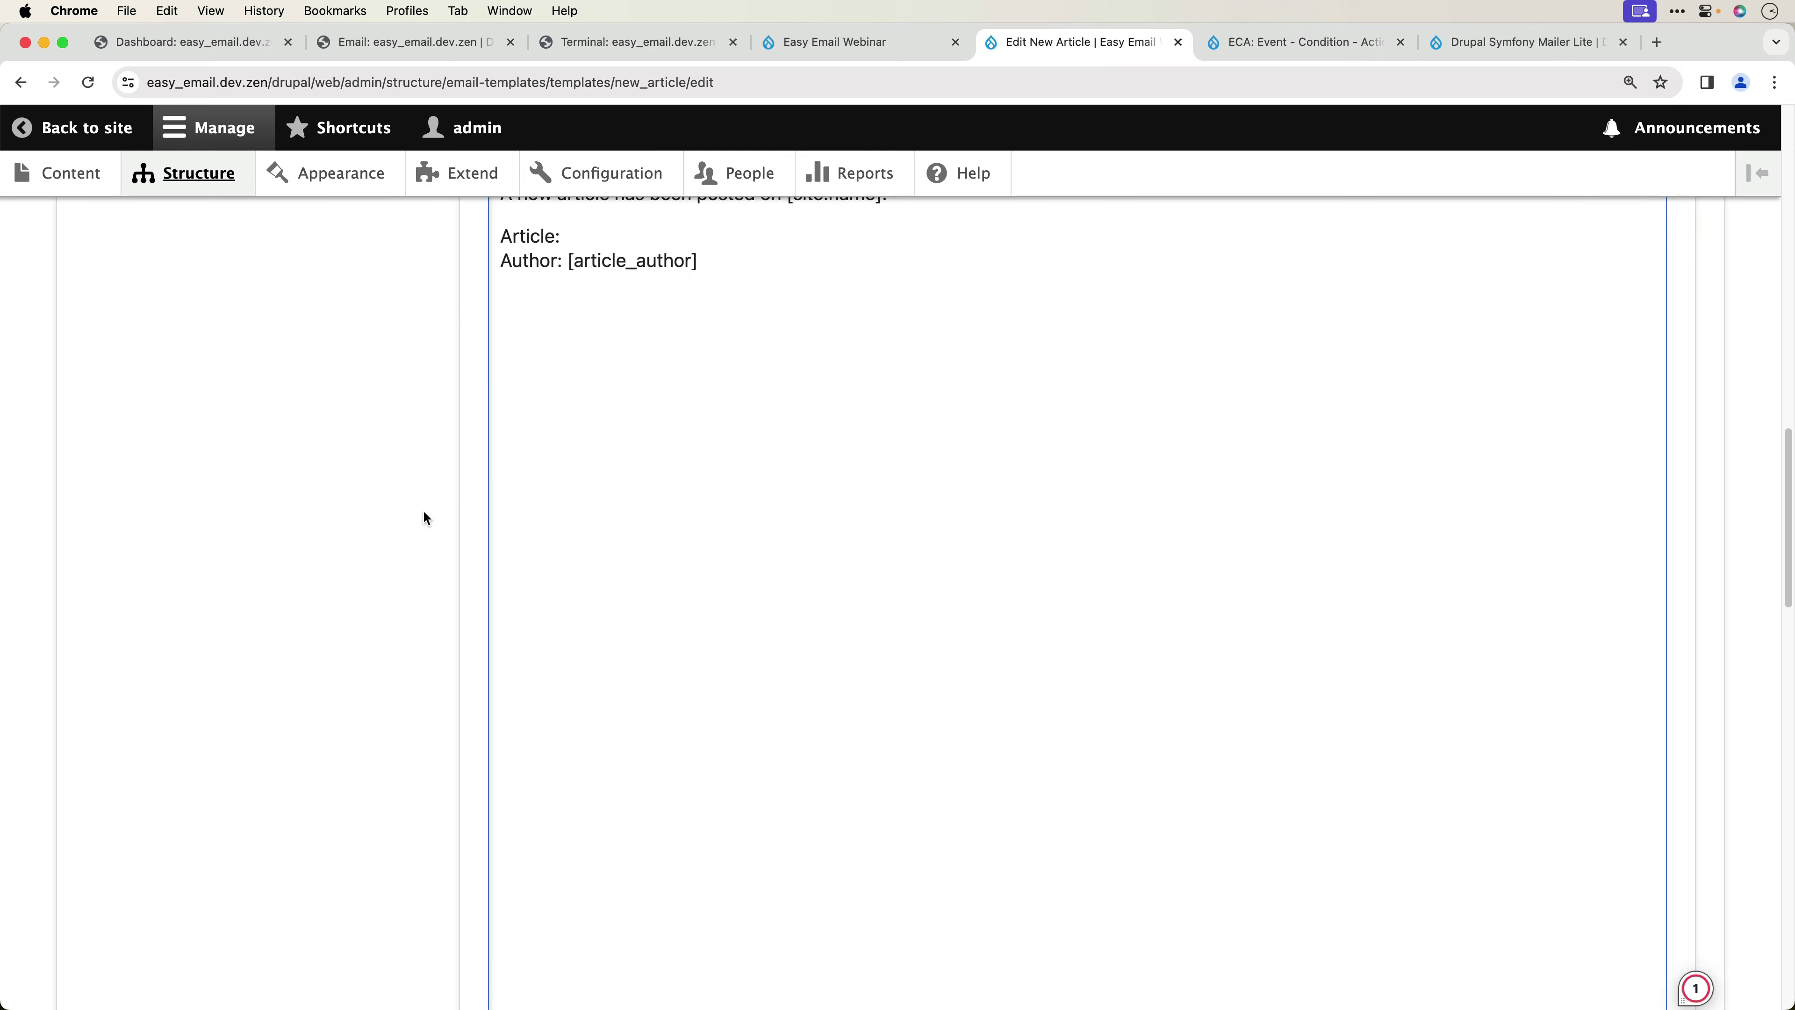
scroll(422, 539, "down", 7)
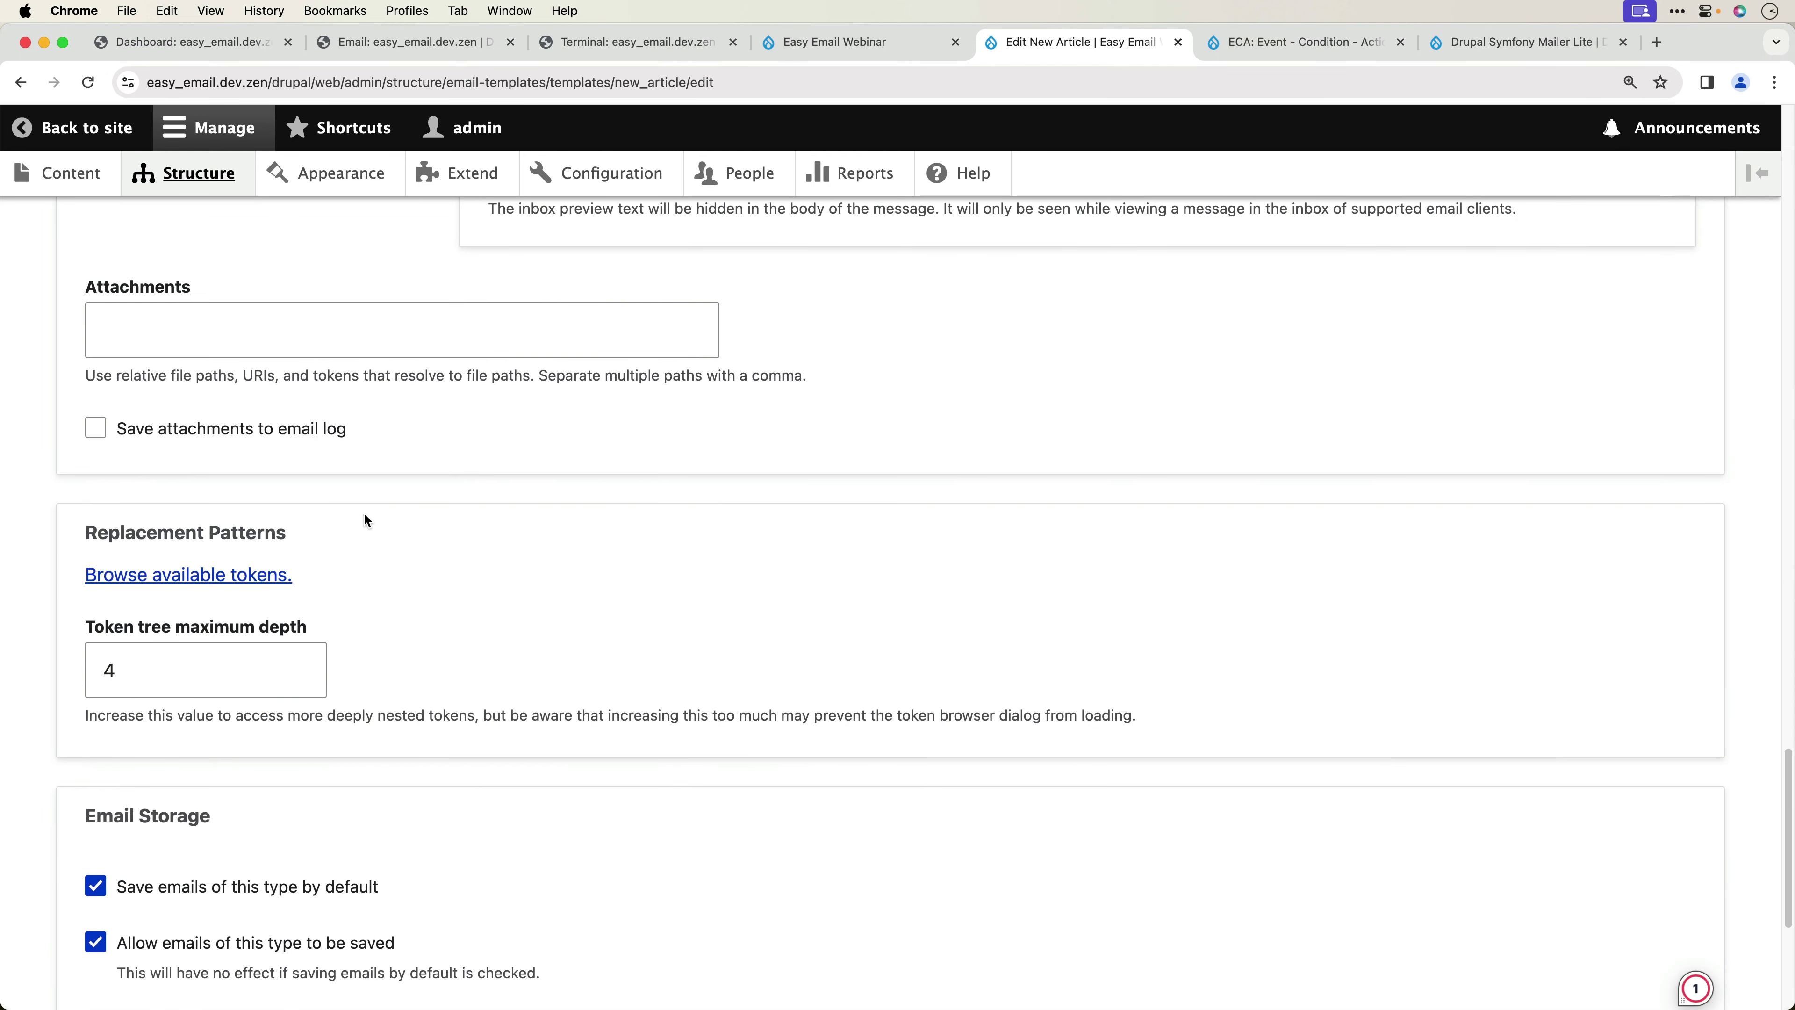
left_click(213, 576)
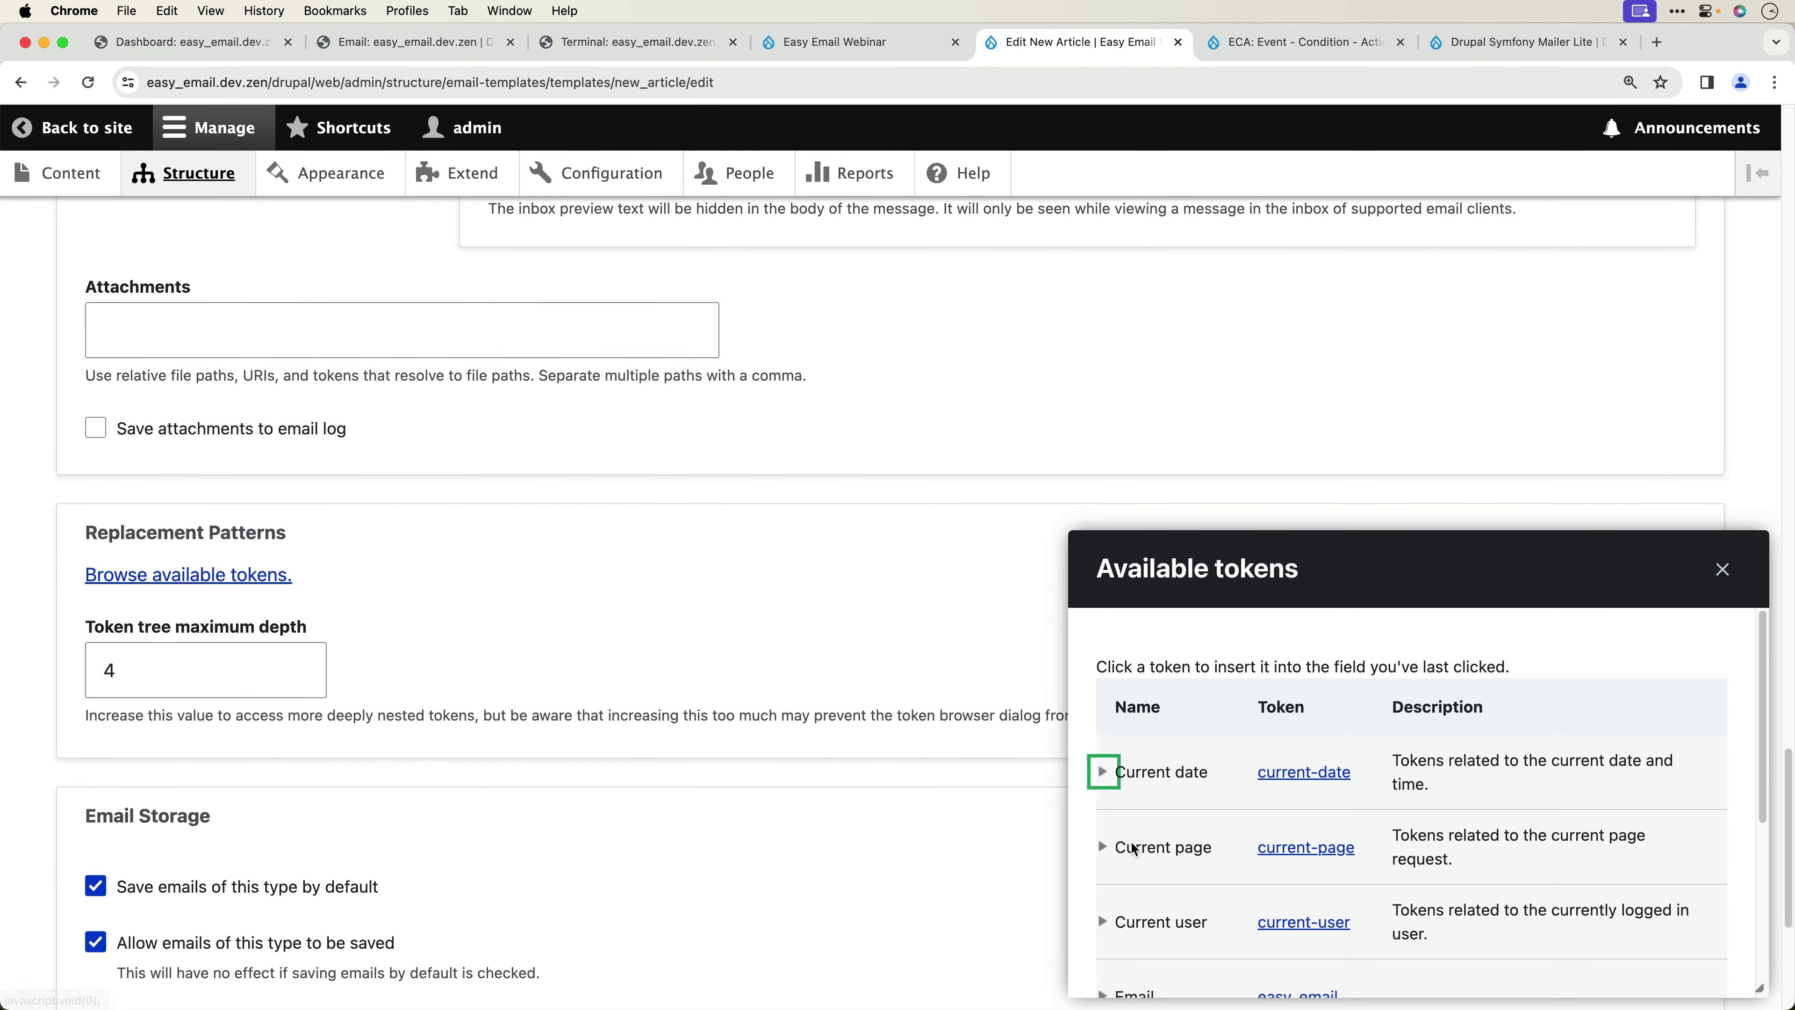
scroll(1131, 848, "down", 2)
left_click(1103, 863)
scroll(1102, 862, "down", 1)
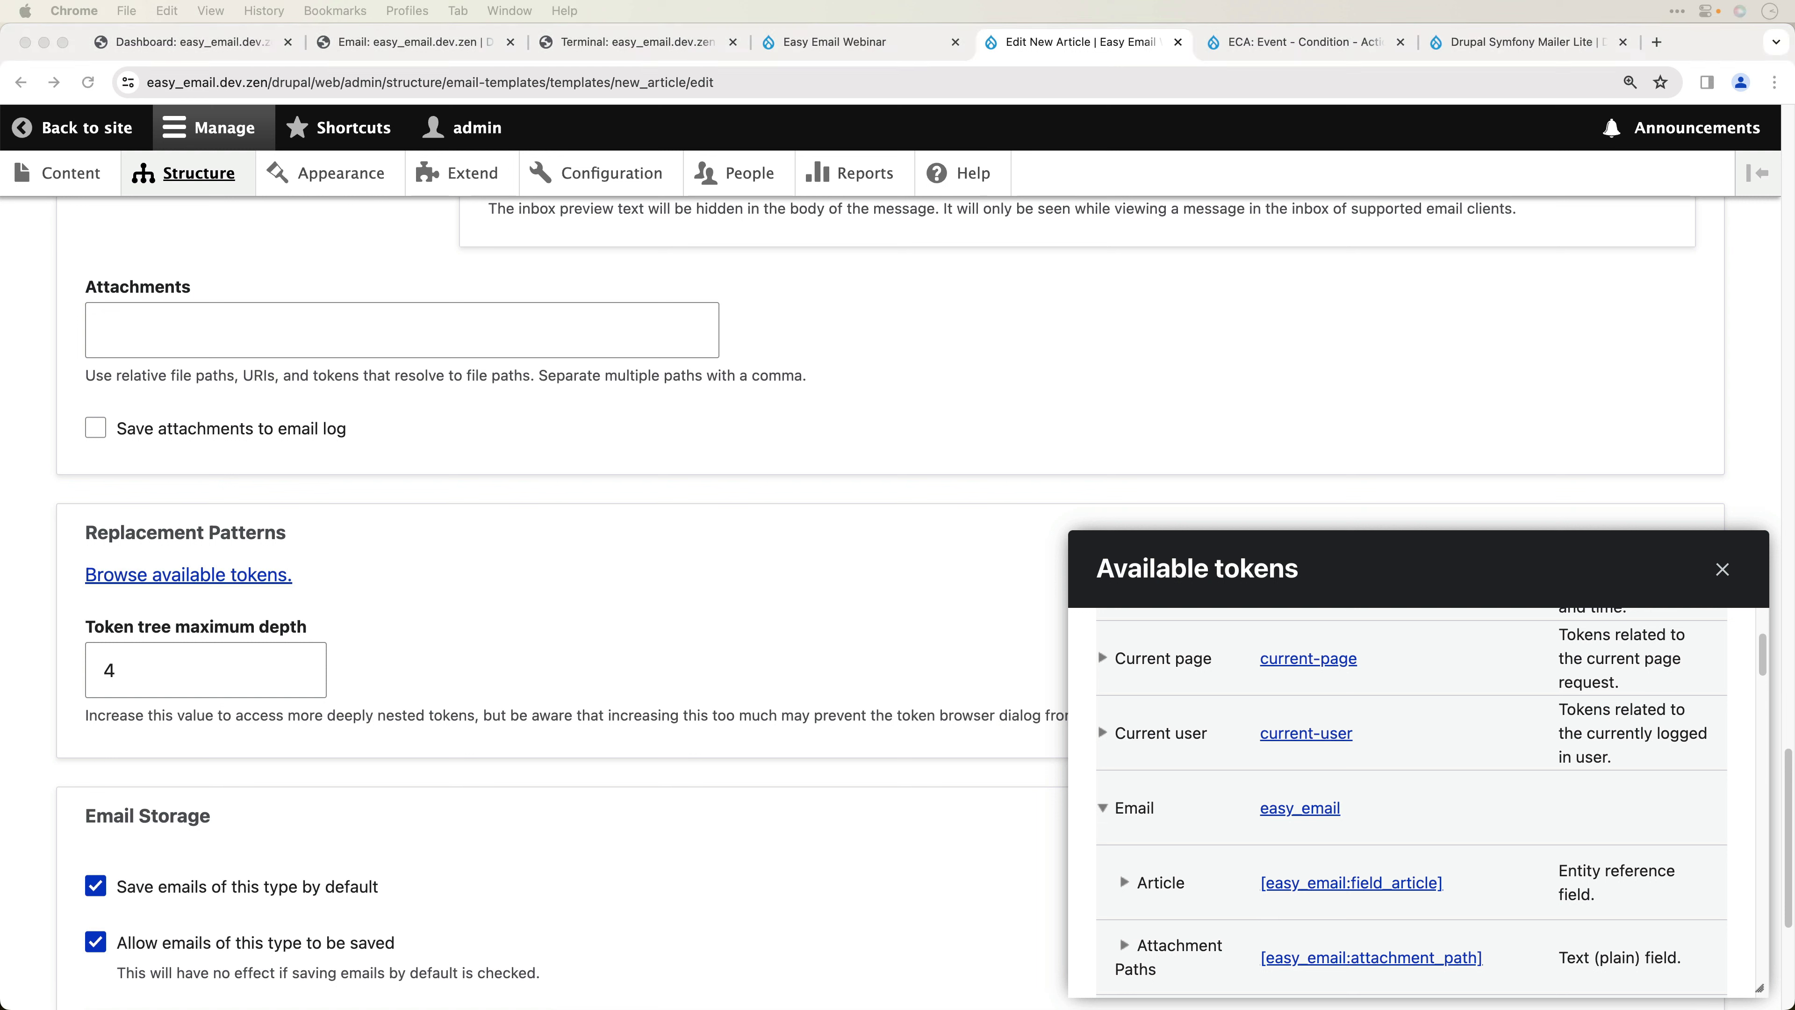
left_click(1733, 570)
- In the New Article template's HTML body, insert the token [easy_email:field_article:entity:title] after "Article:"
scroll(825, 585, "up", 15)
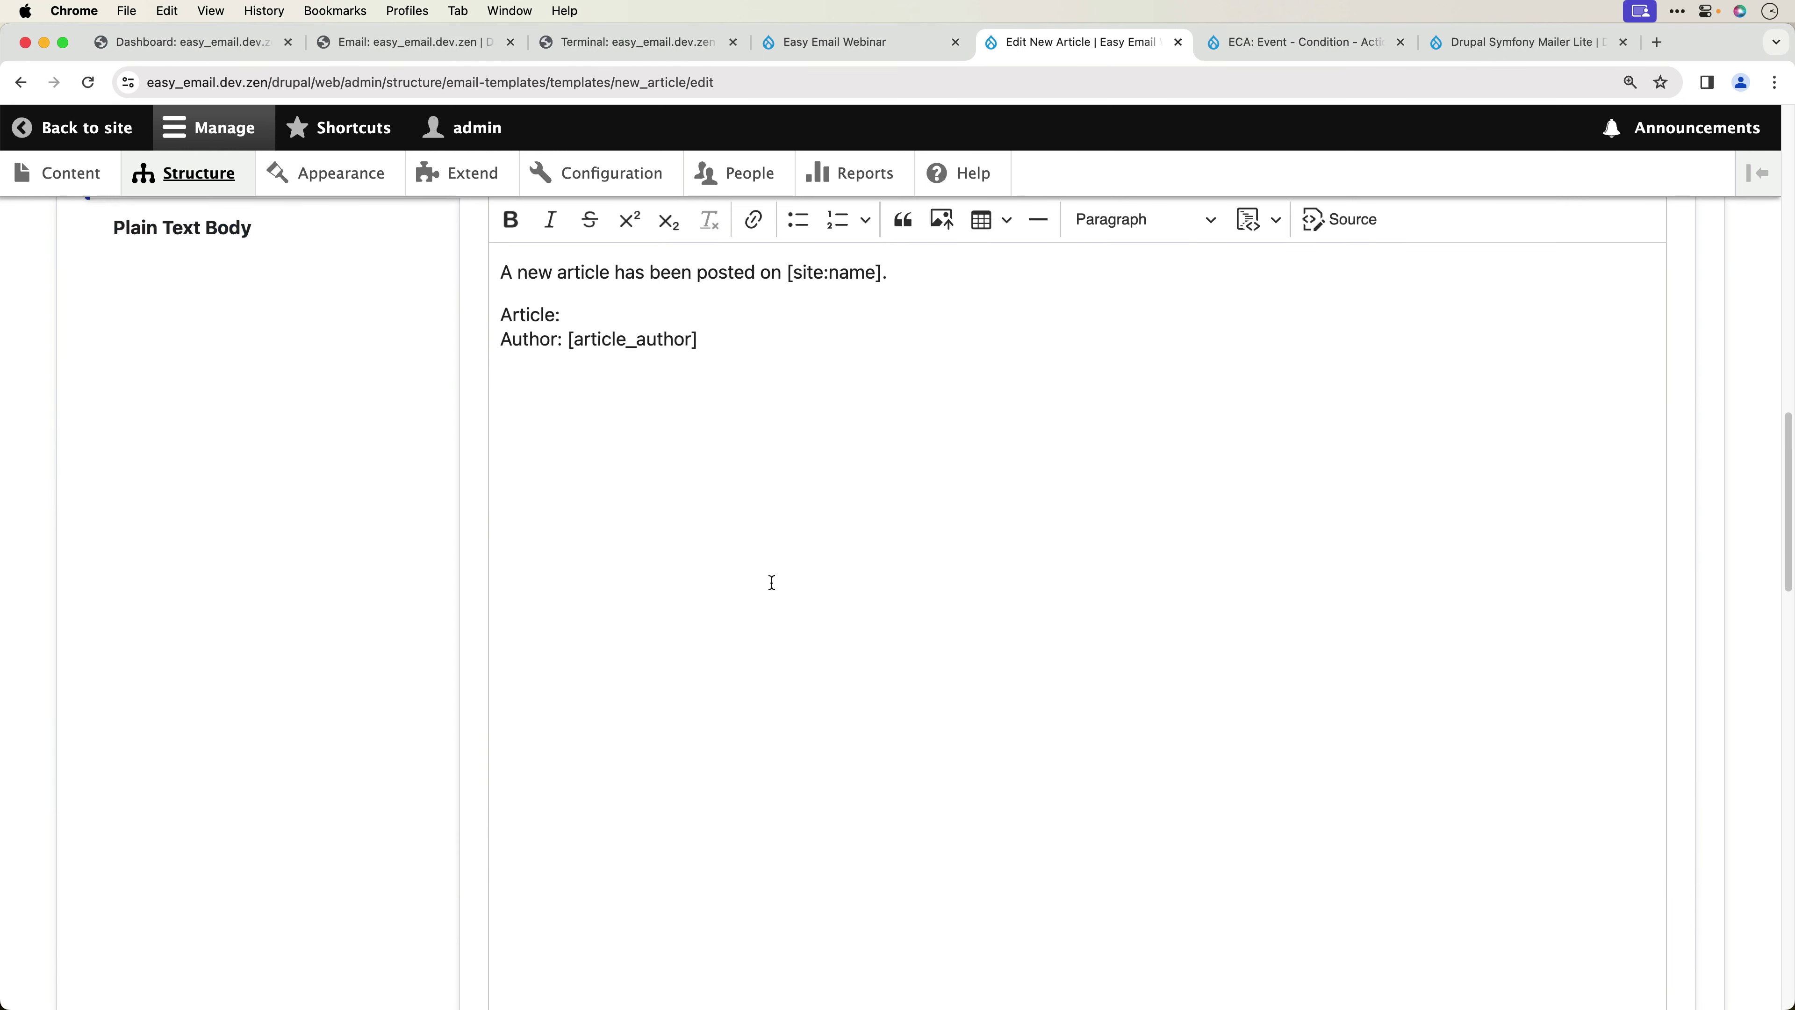
scroll(772, 582, "up", 4)
left_click(622, 602)
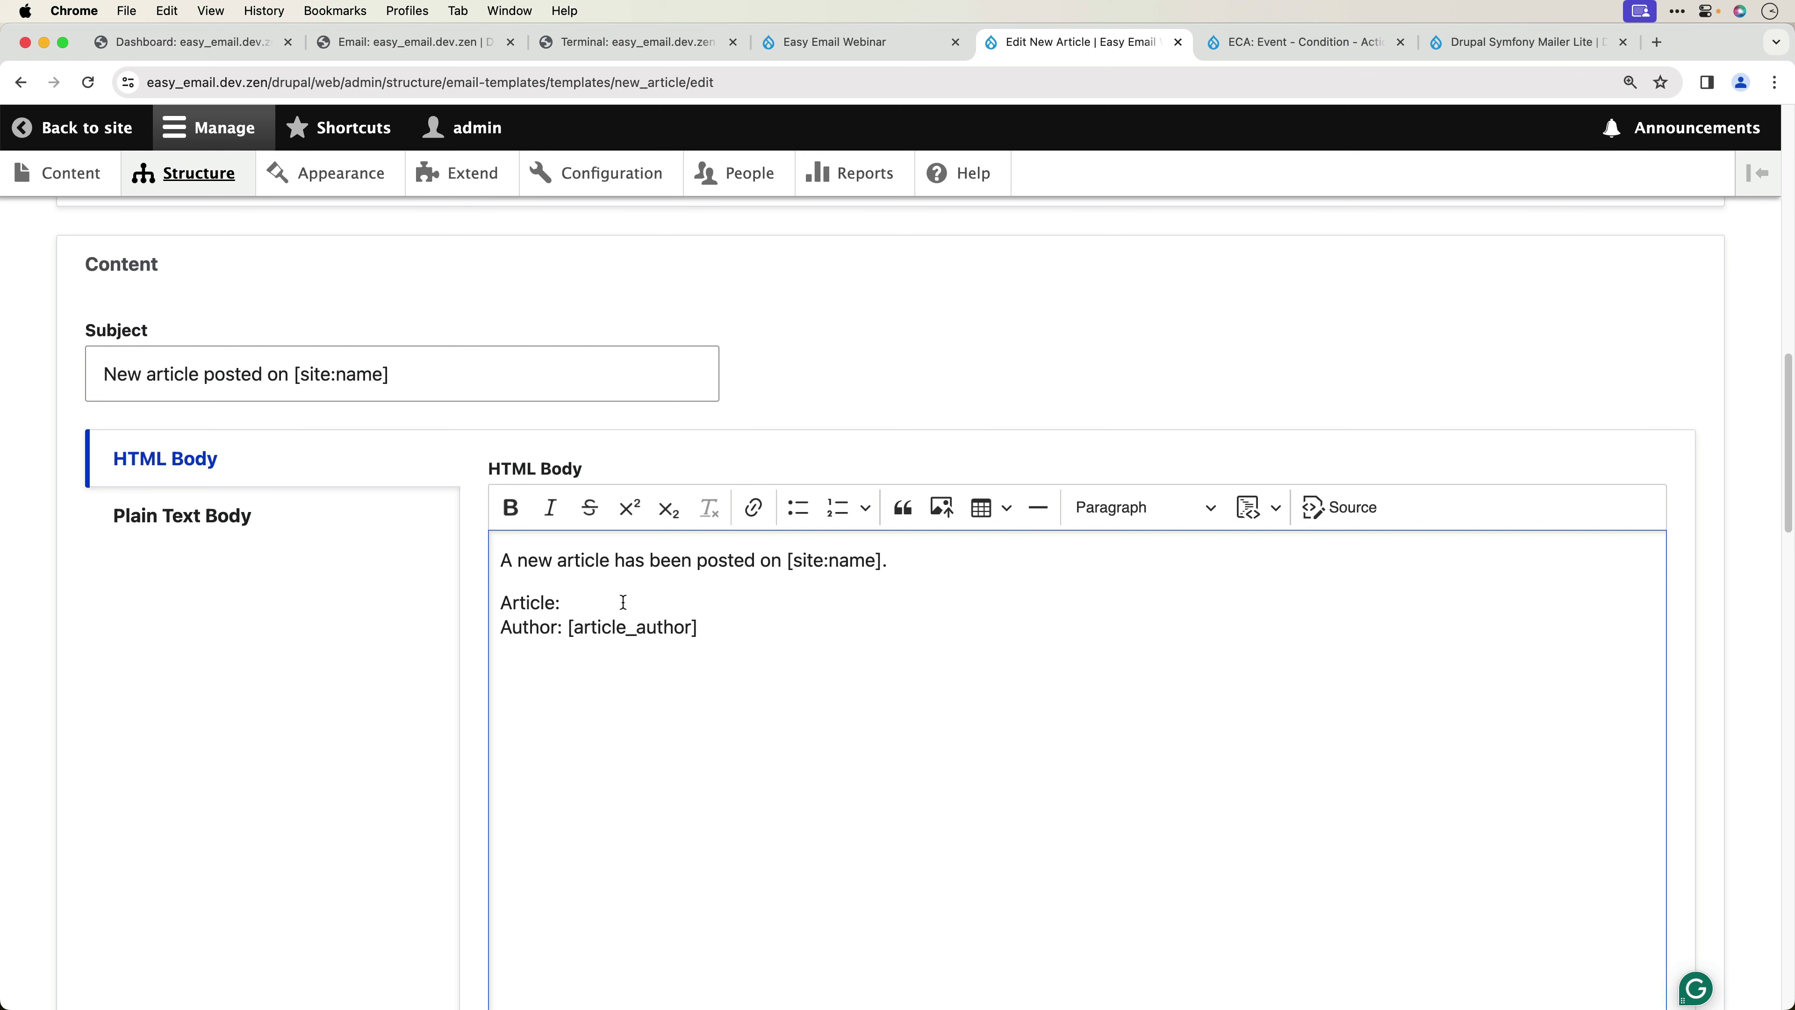
type("[easy_email:field_article:entity:title]")
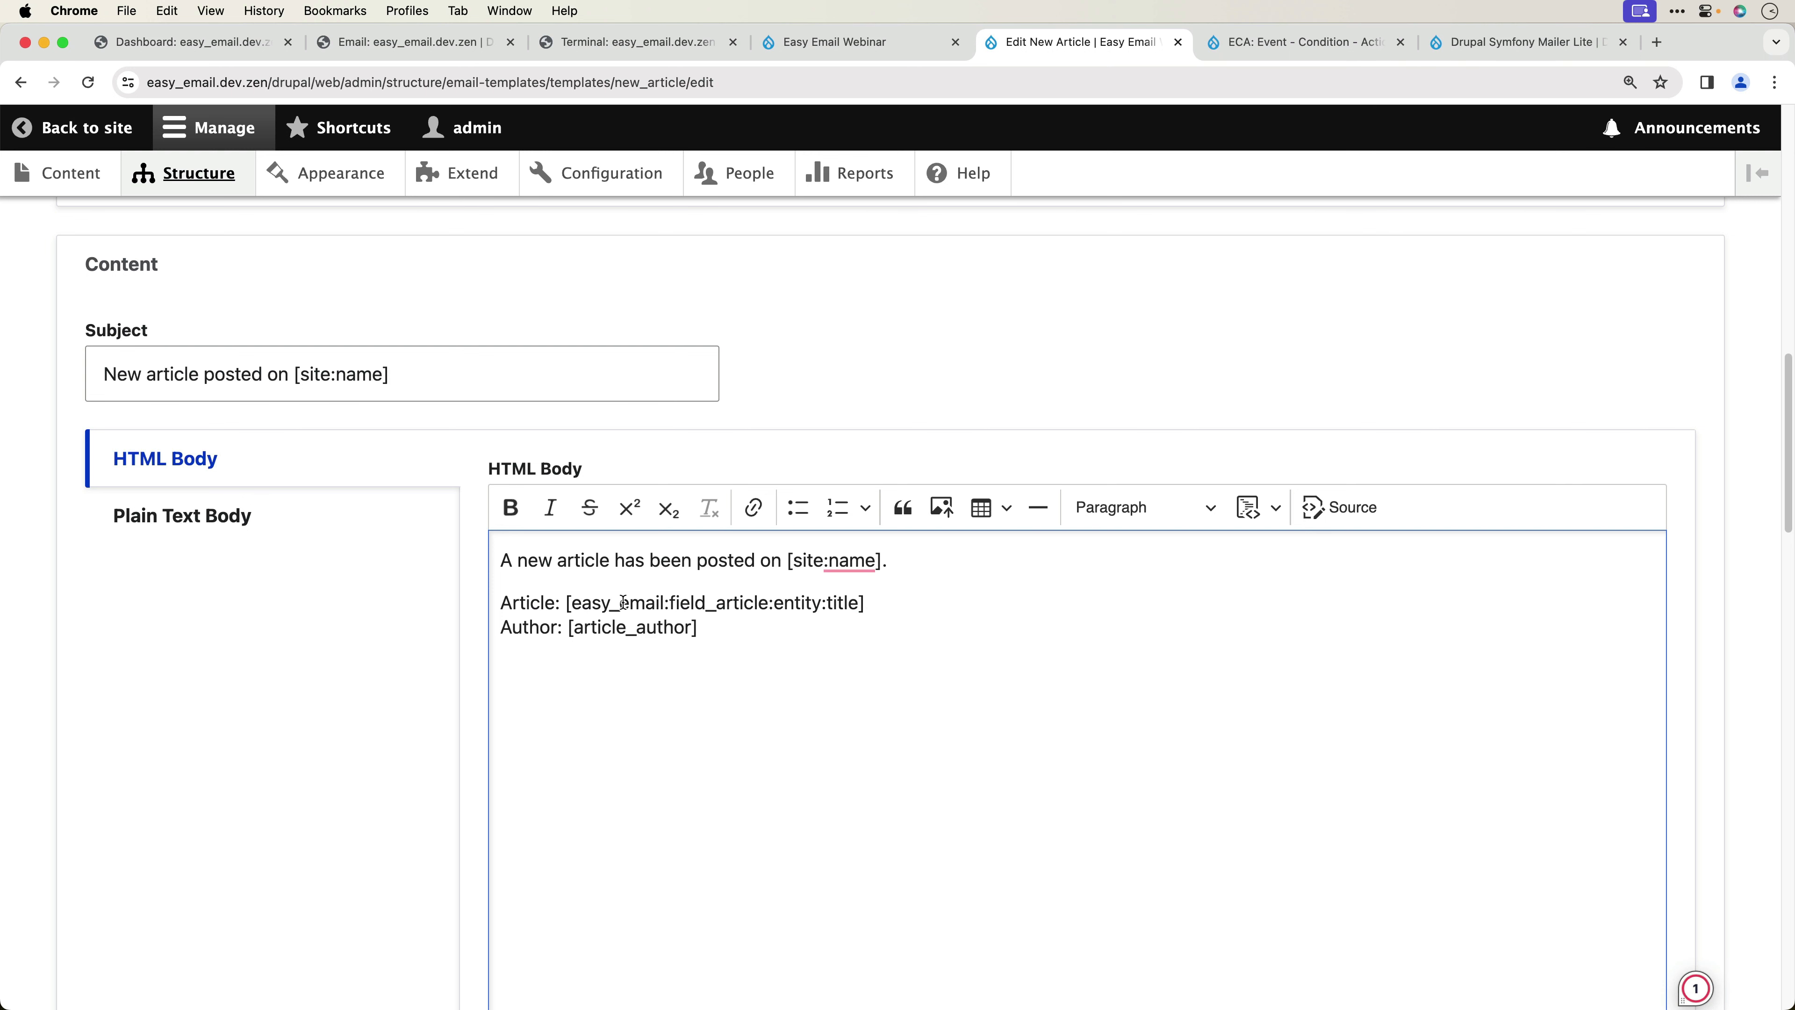
- Link the article title token in the HTML body to [easy_email:field_article:entity:url:absolute]
left_click_drag(868, 602, 566, 598)
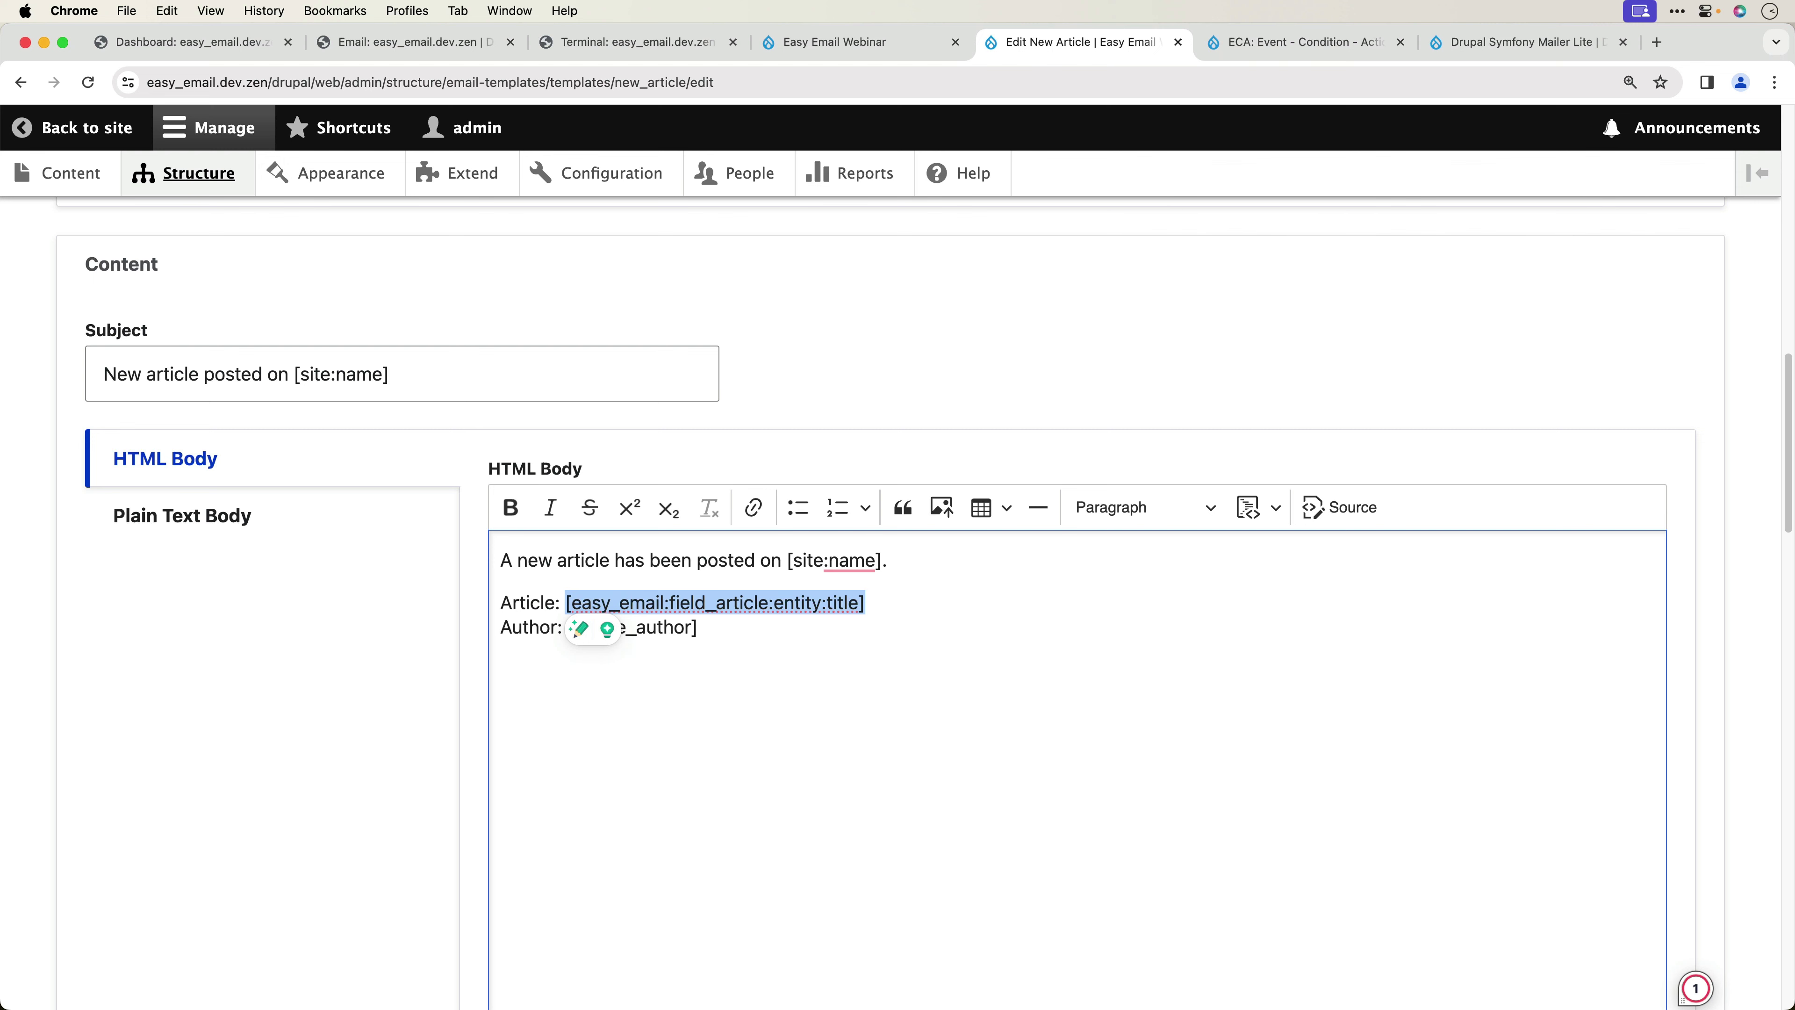
key("super+Tab")
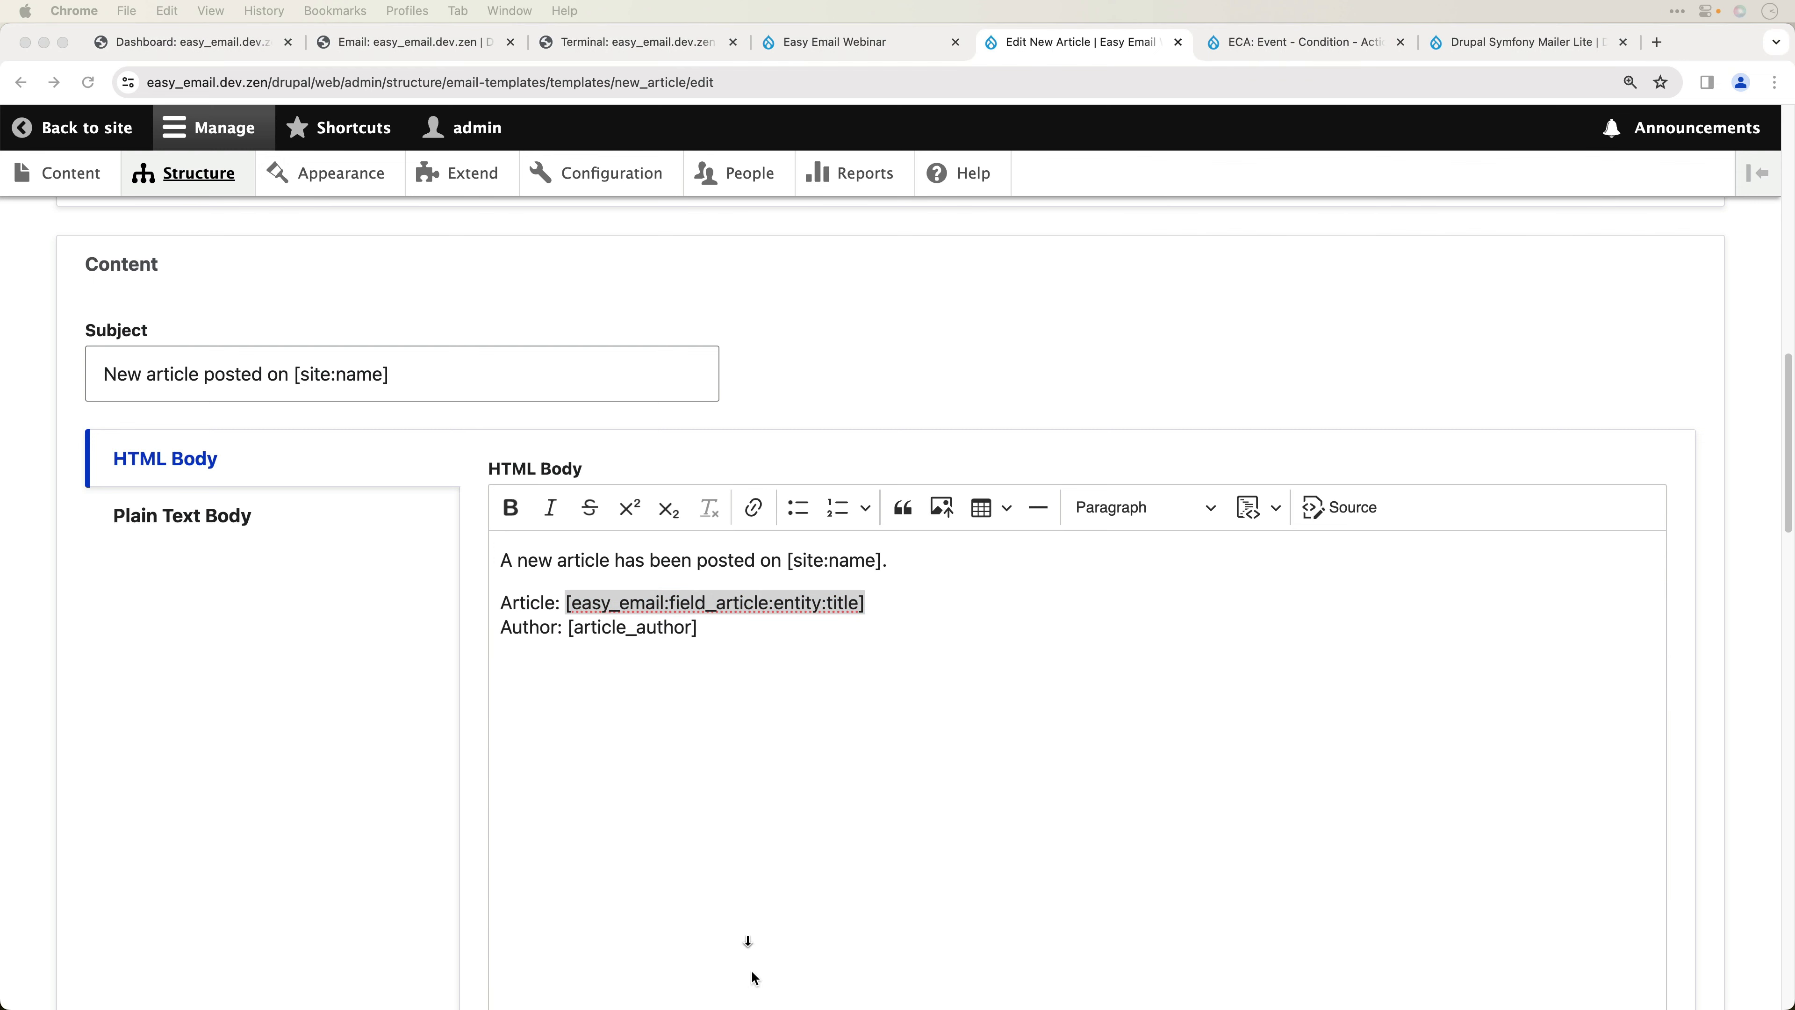
key("super+Tab")
left_click_drag(870, 606, 565, 603)
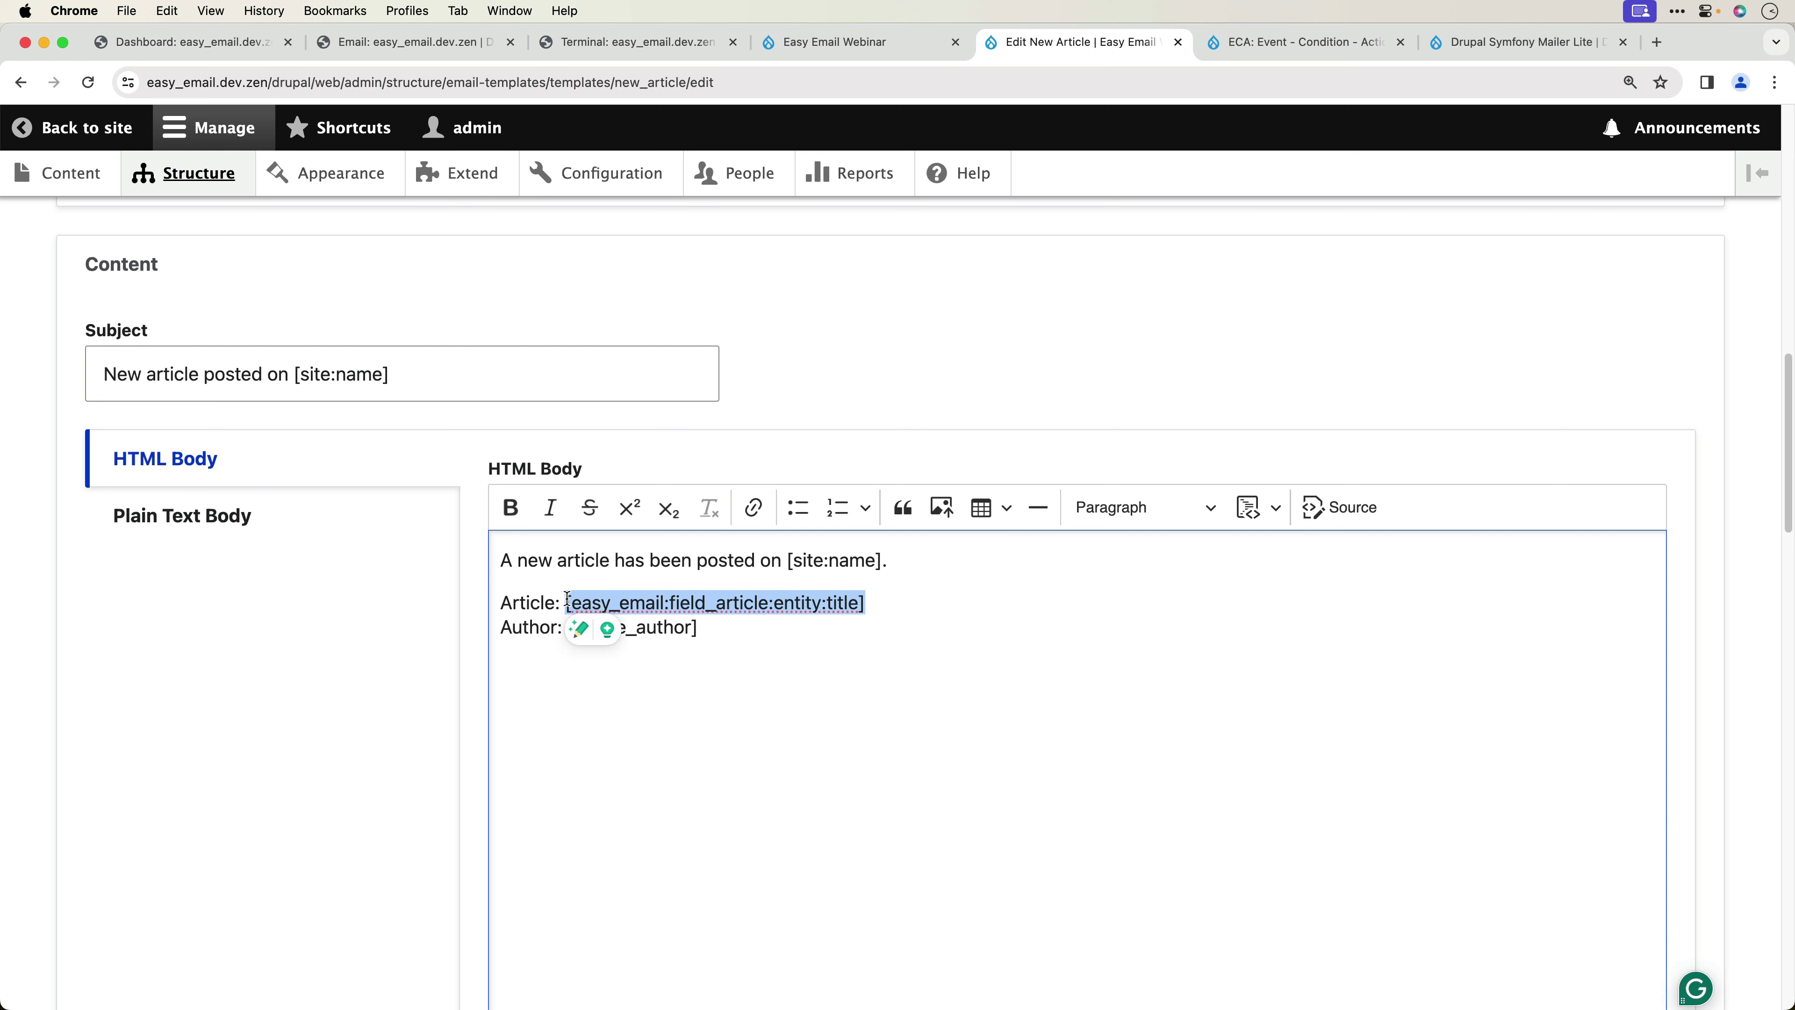
left_click(747, 513)
key("super+v")
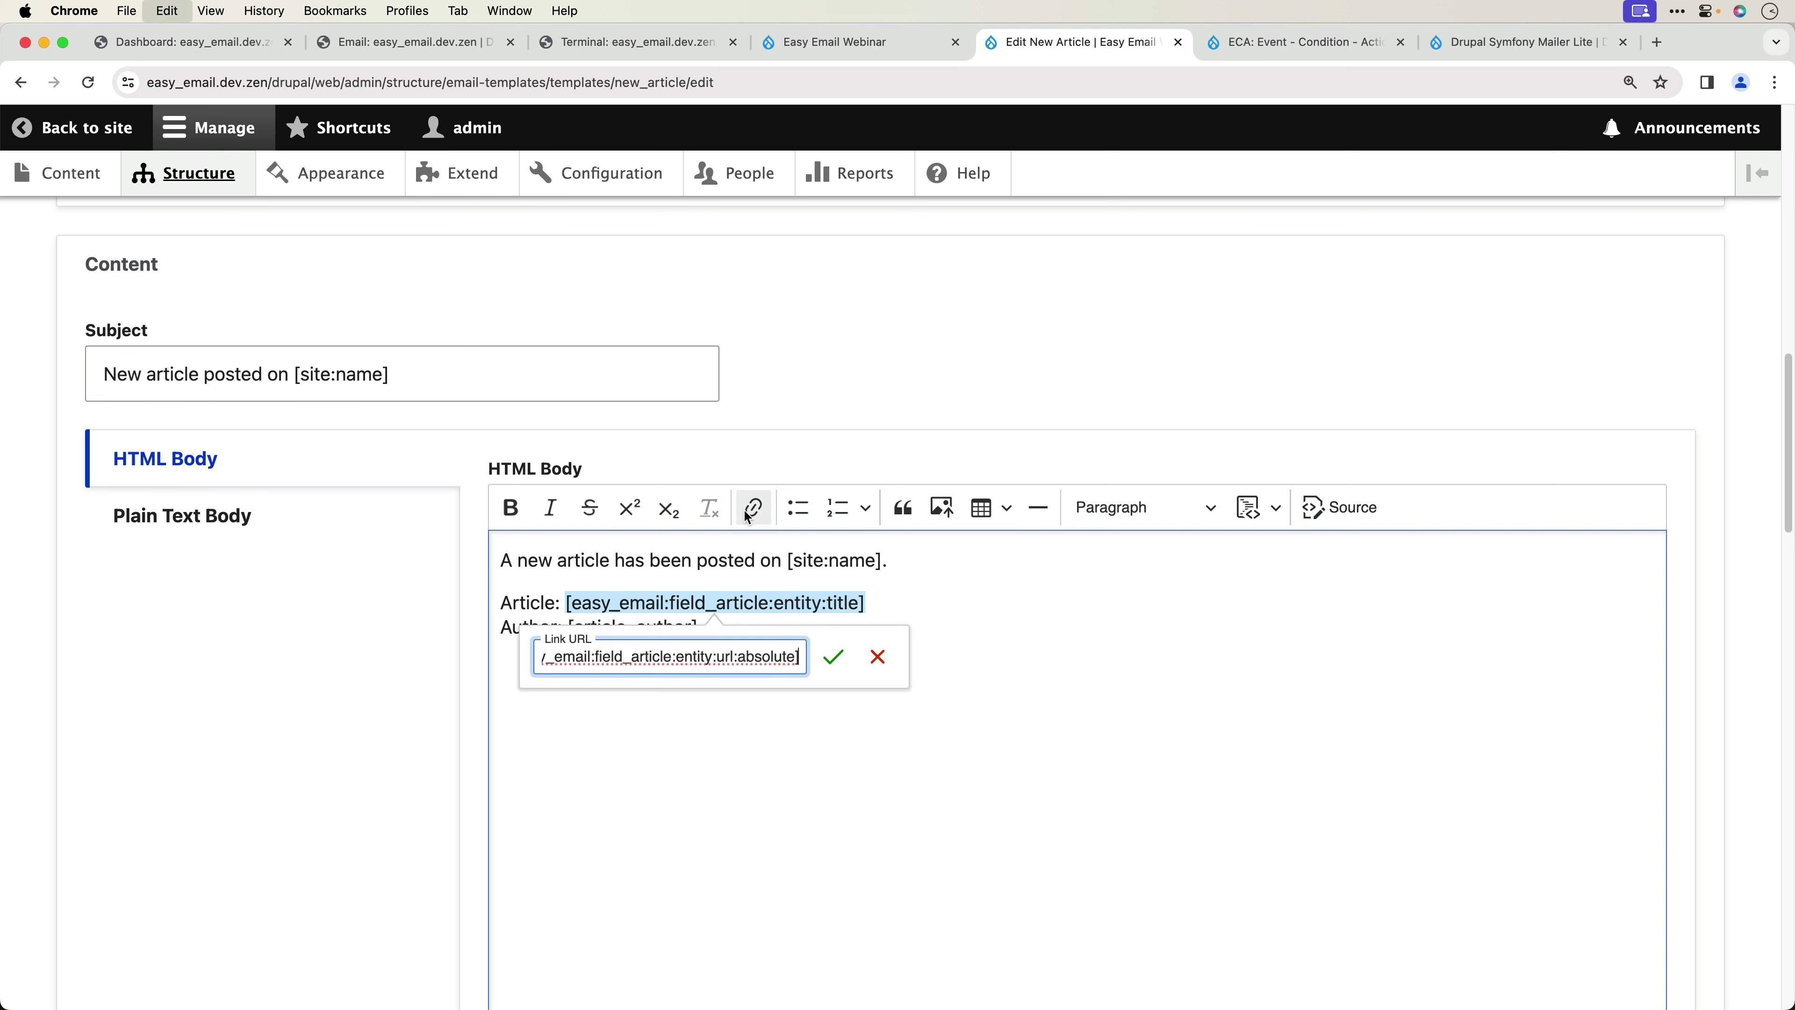
left_click(837, 660)
left_click(970, 608)
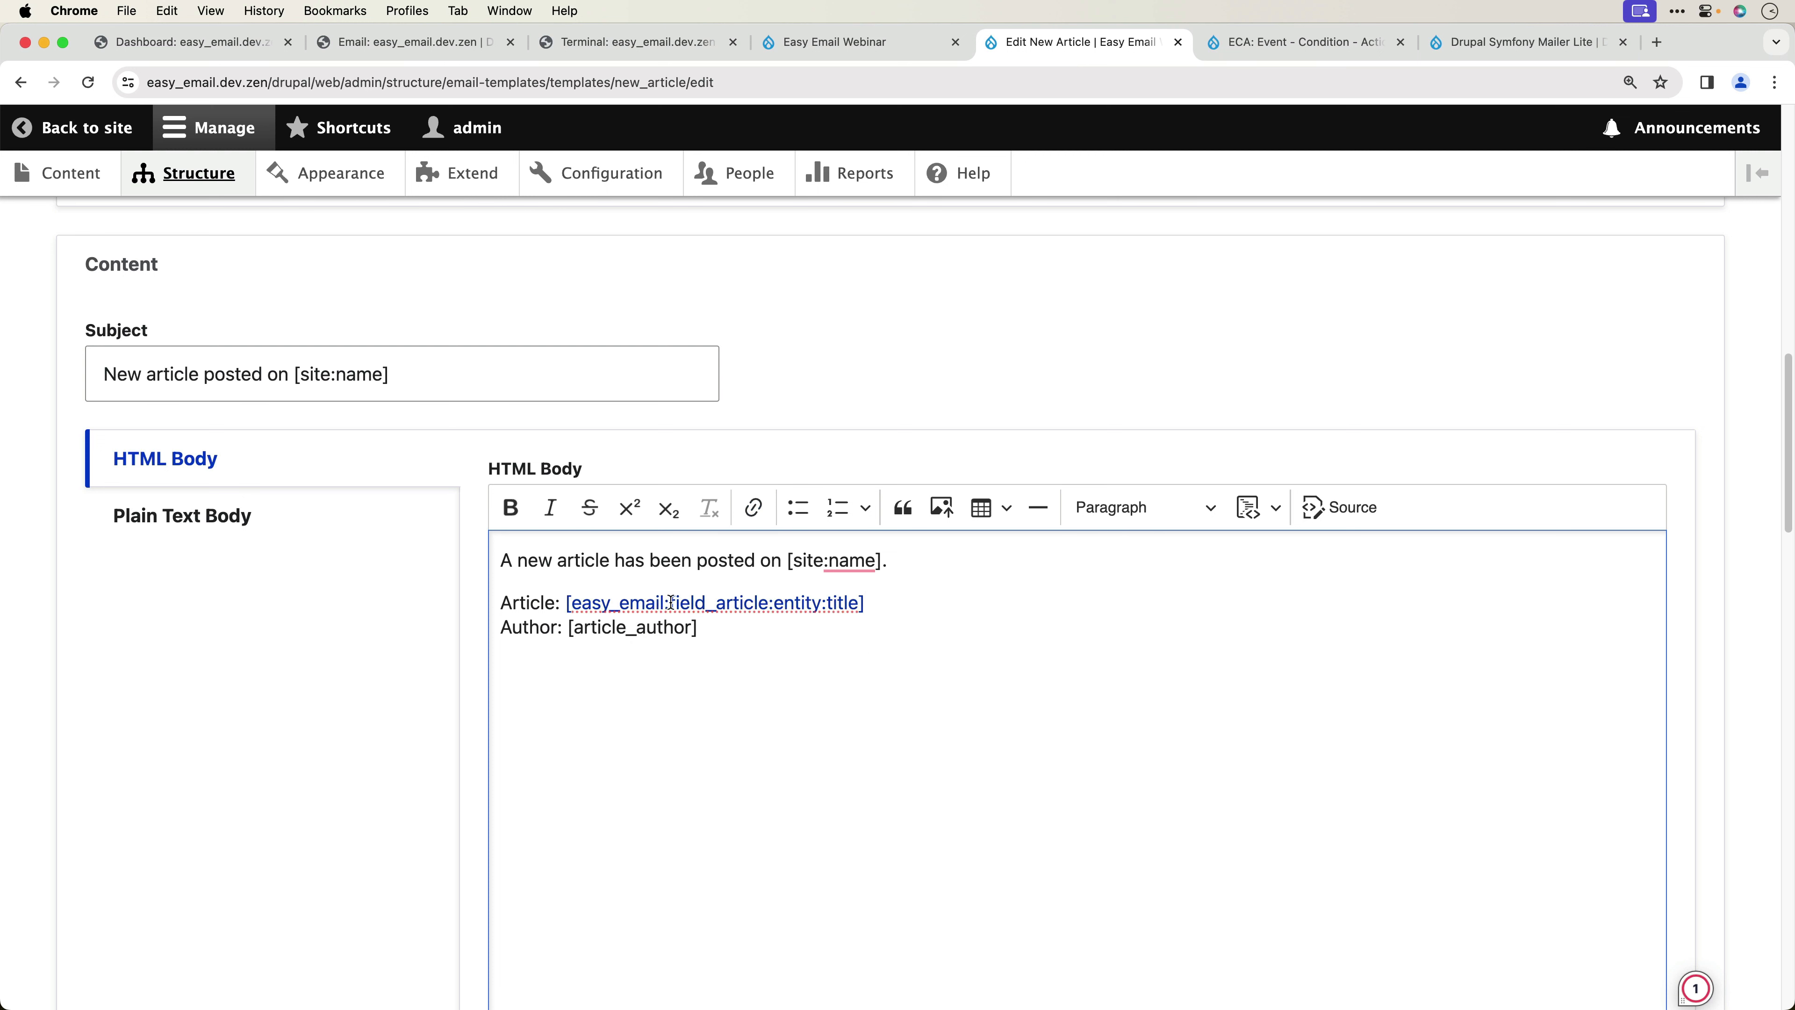
- Replace the [article_author] placeholder after "Author:" with the token [easy_email:field_article:entity:author:display-name]
left_click_drag(716, 628, 567, 617)
key("BackSpace")
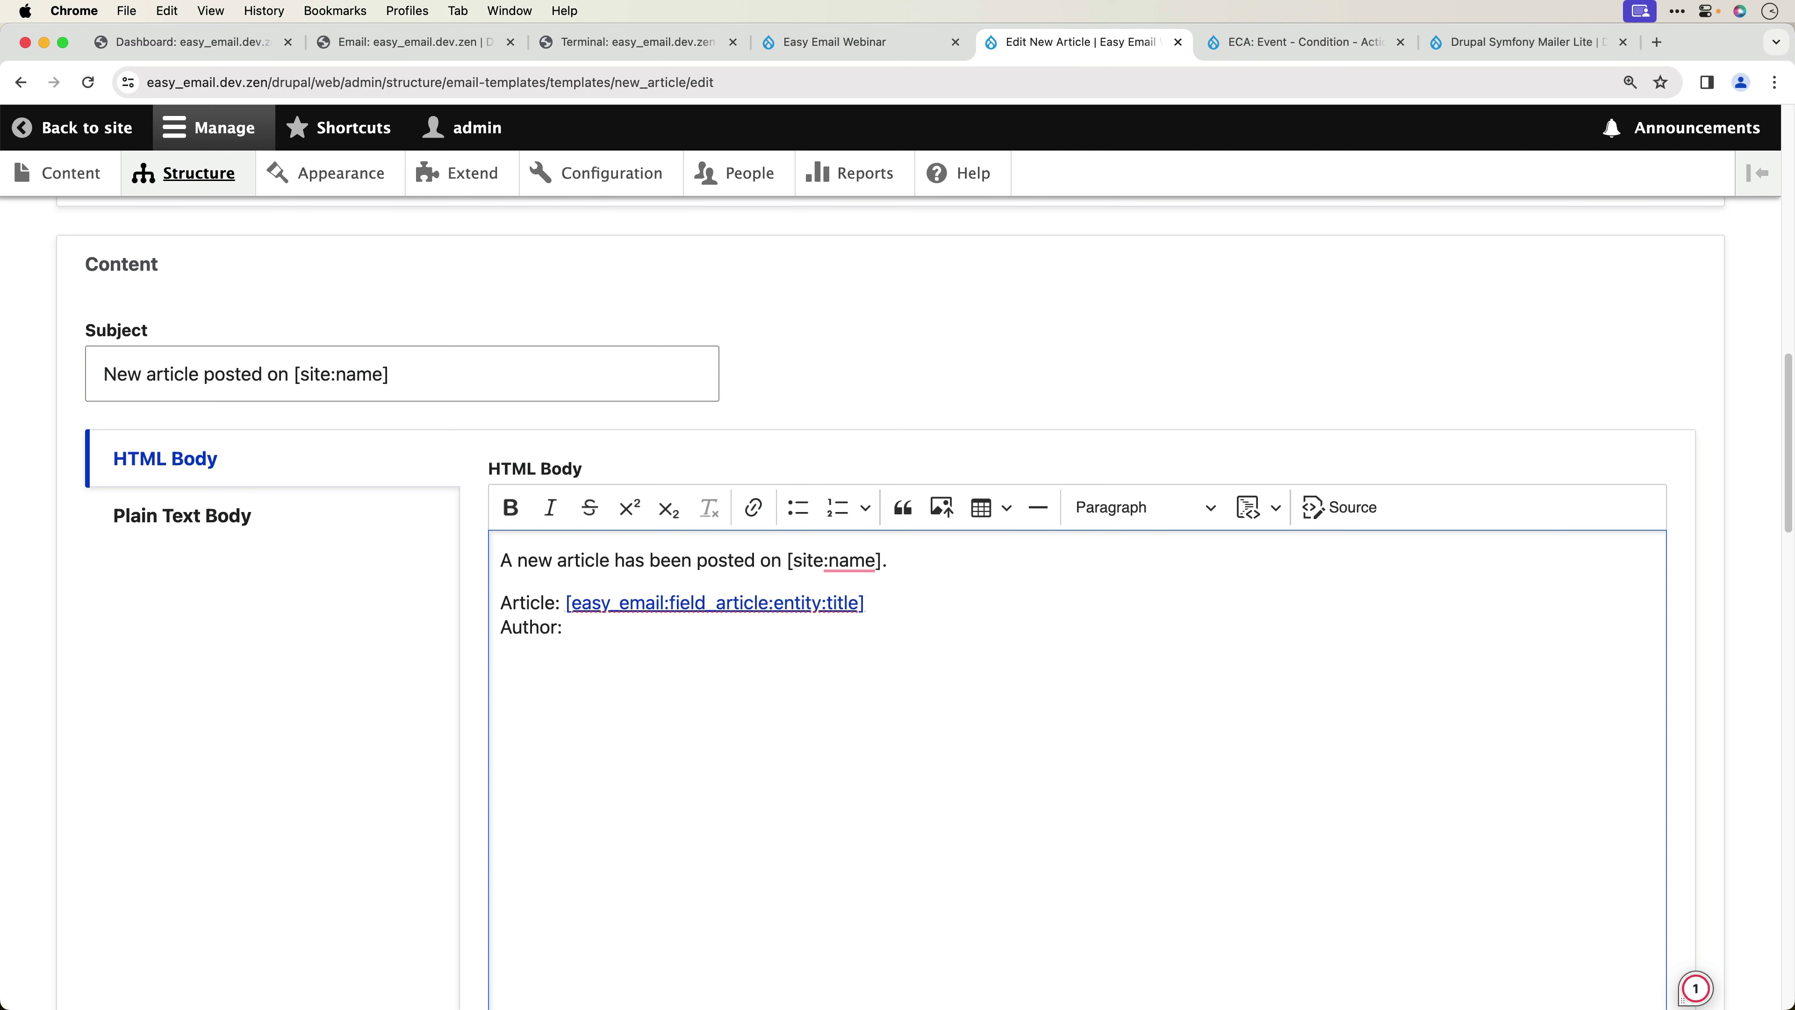
key("super+Tab")
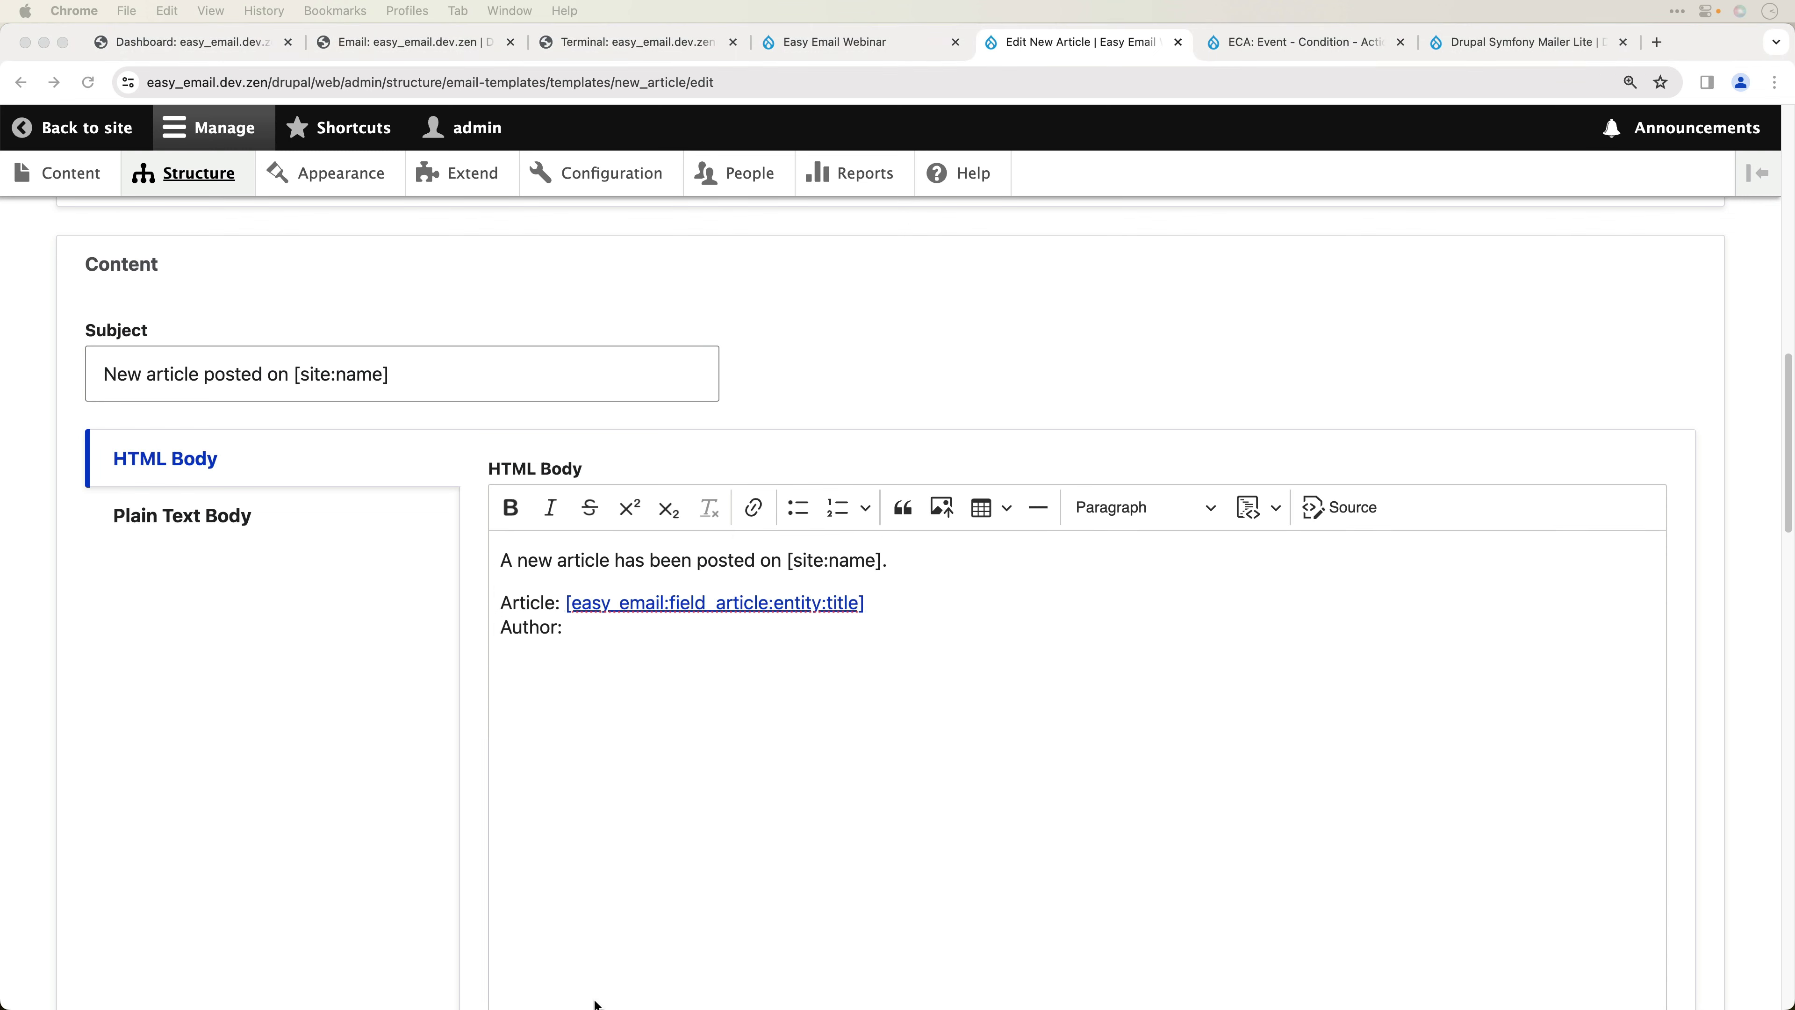
left_click(662, 627)
type("[easy_email:field_article:entity:author:display-name]")
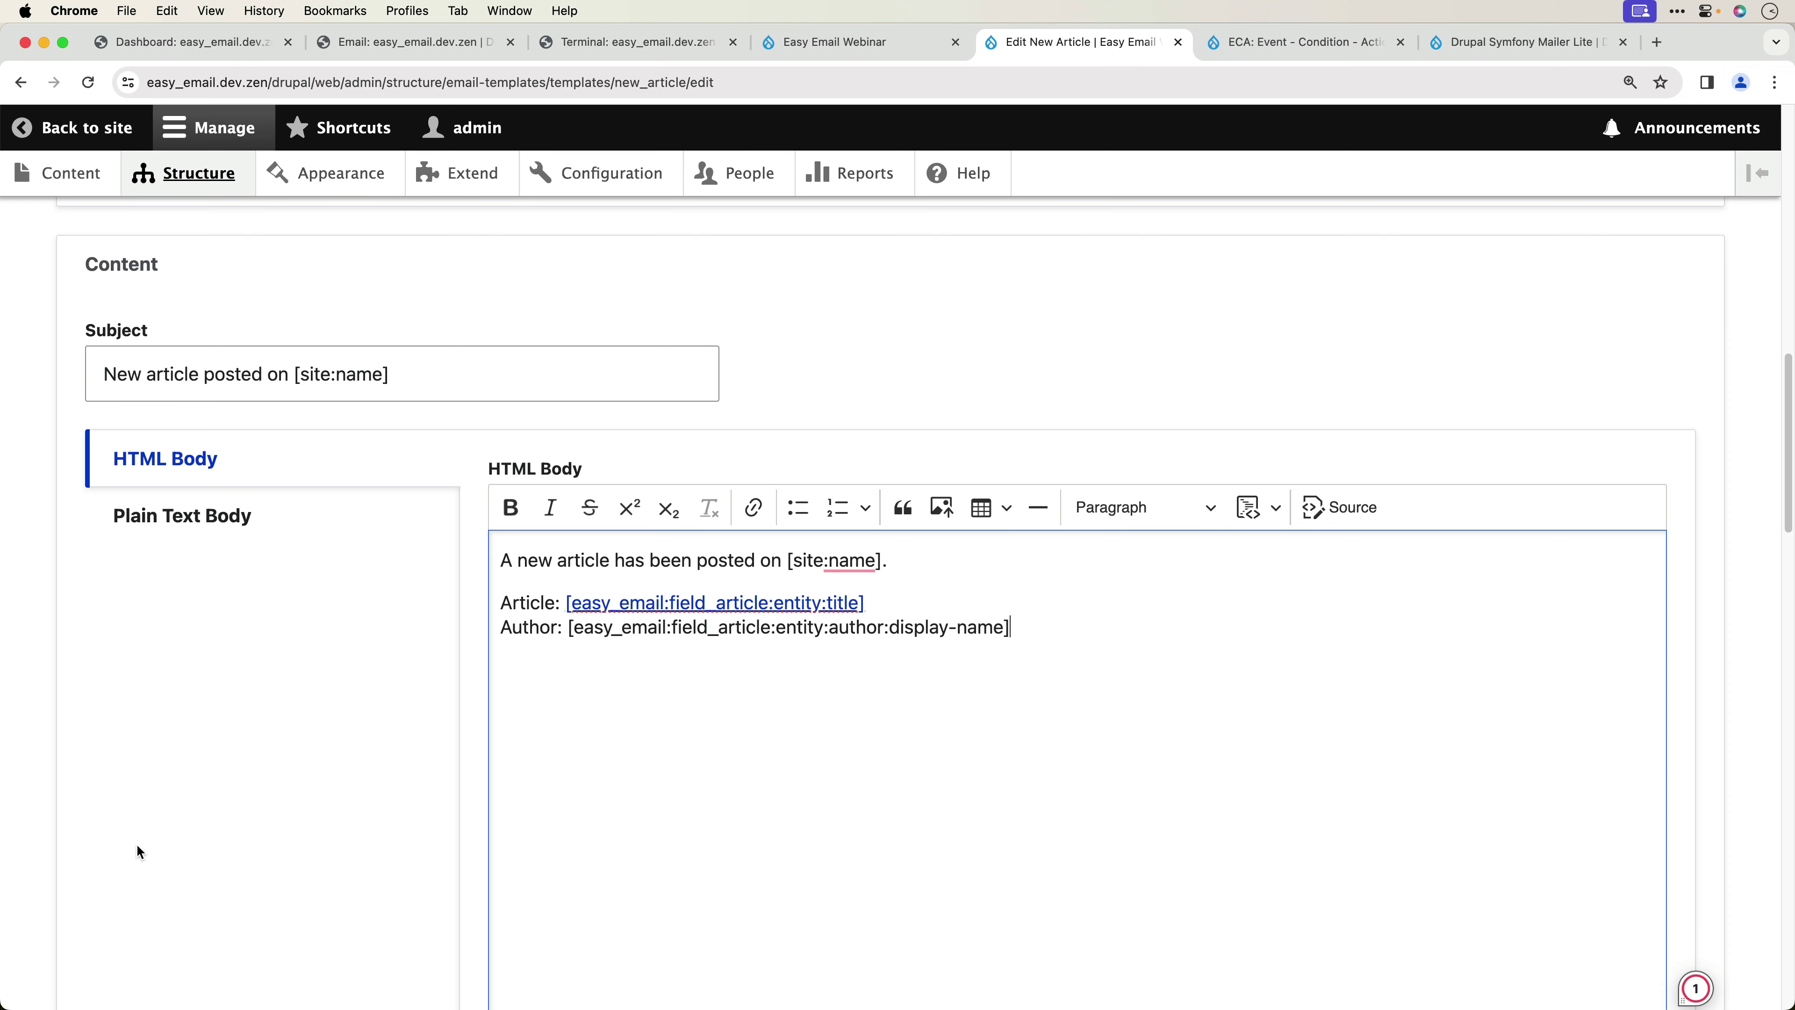
- Save the New Article email template and return to the open ECA model editor
scroll(233, 845, "down", 5)
scroll(235, 851, "down", 10)
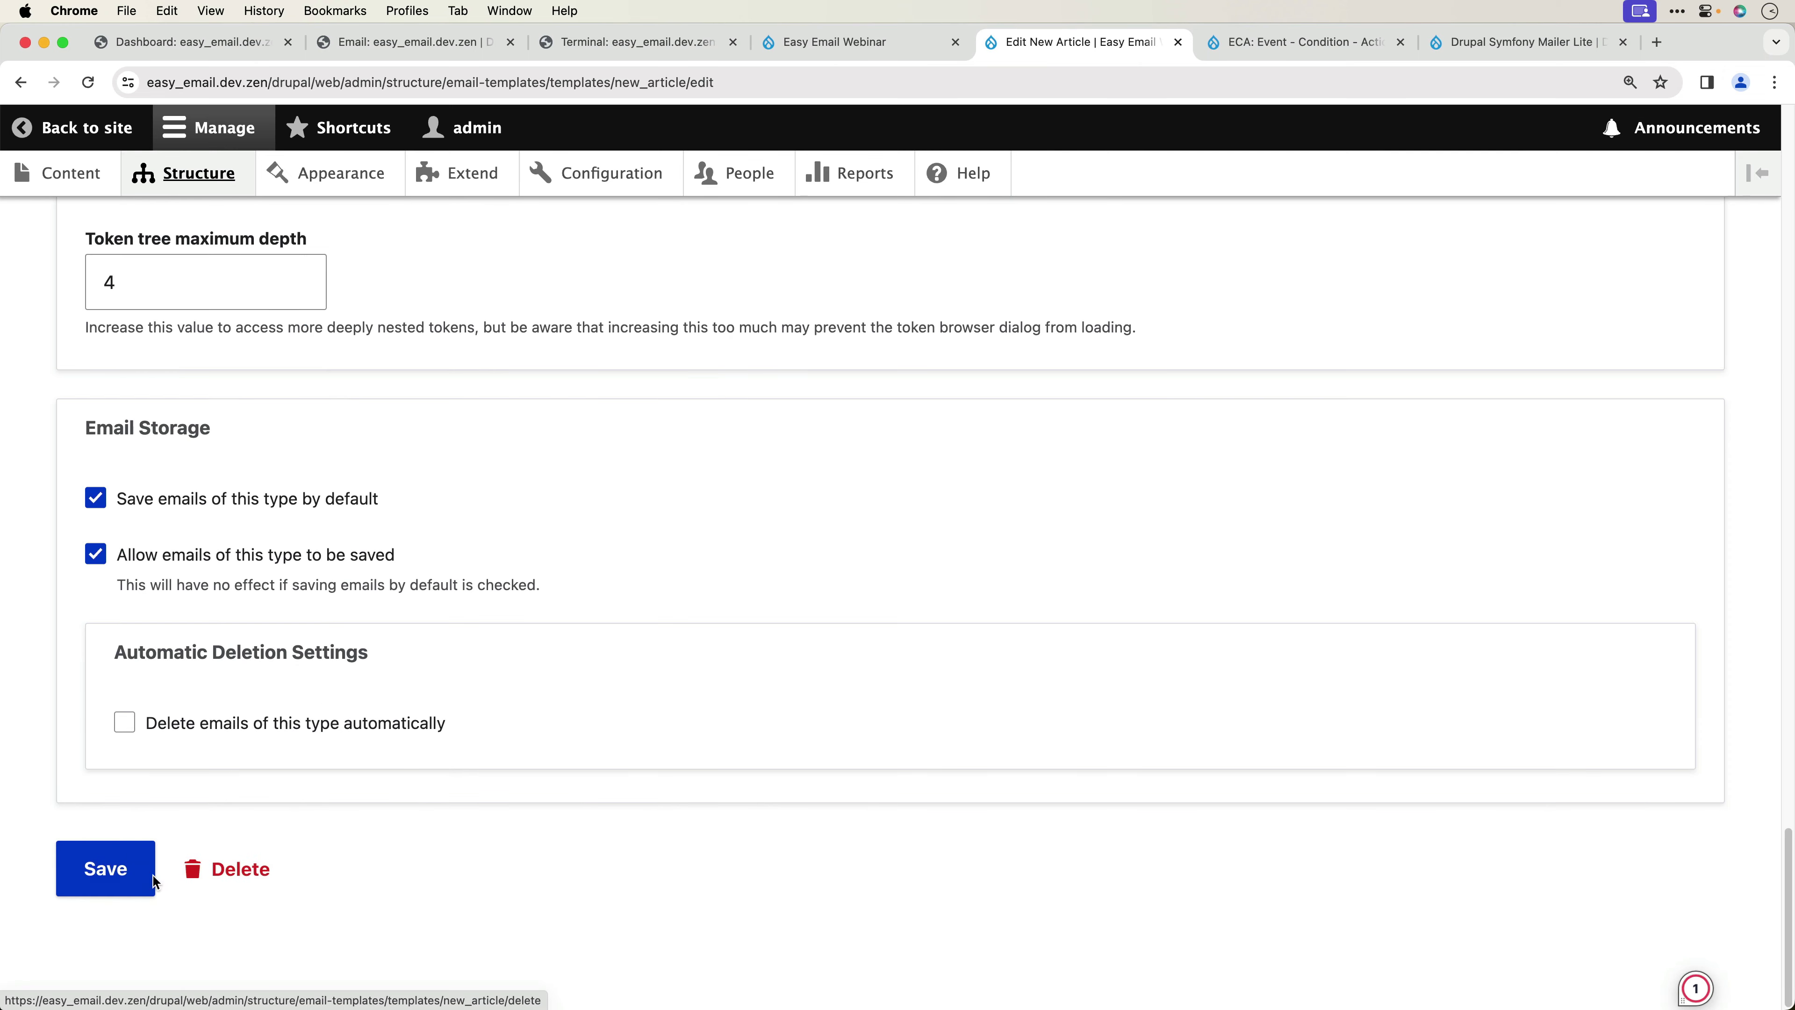
left_click(105, 867)
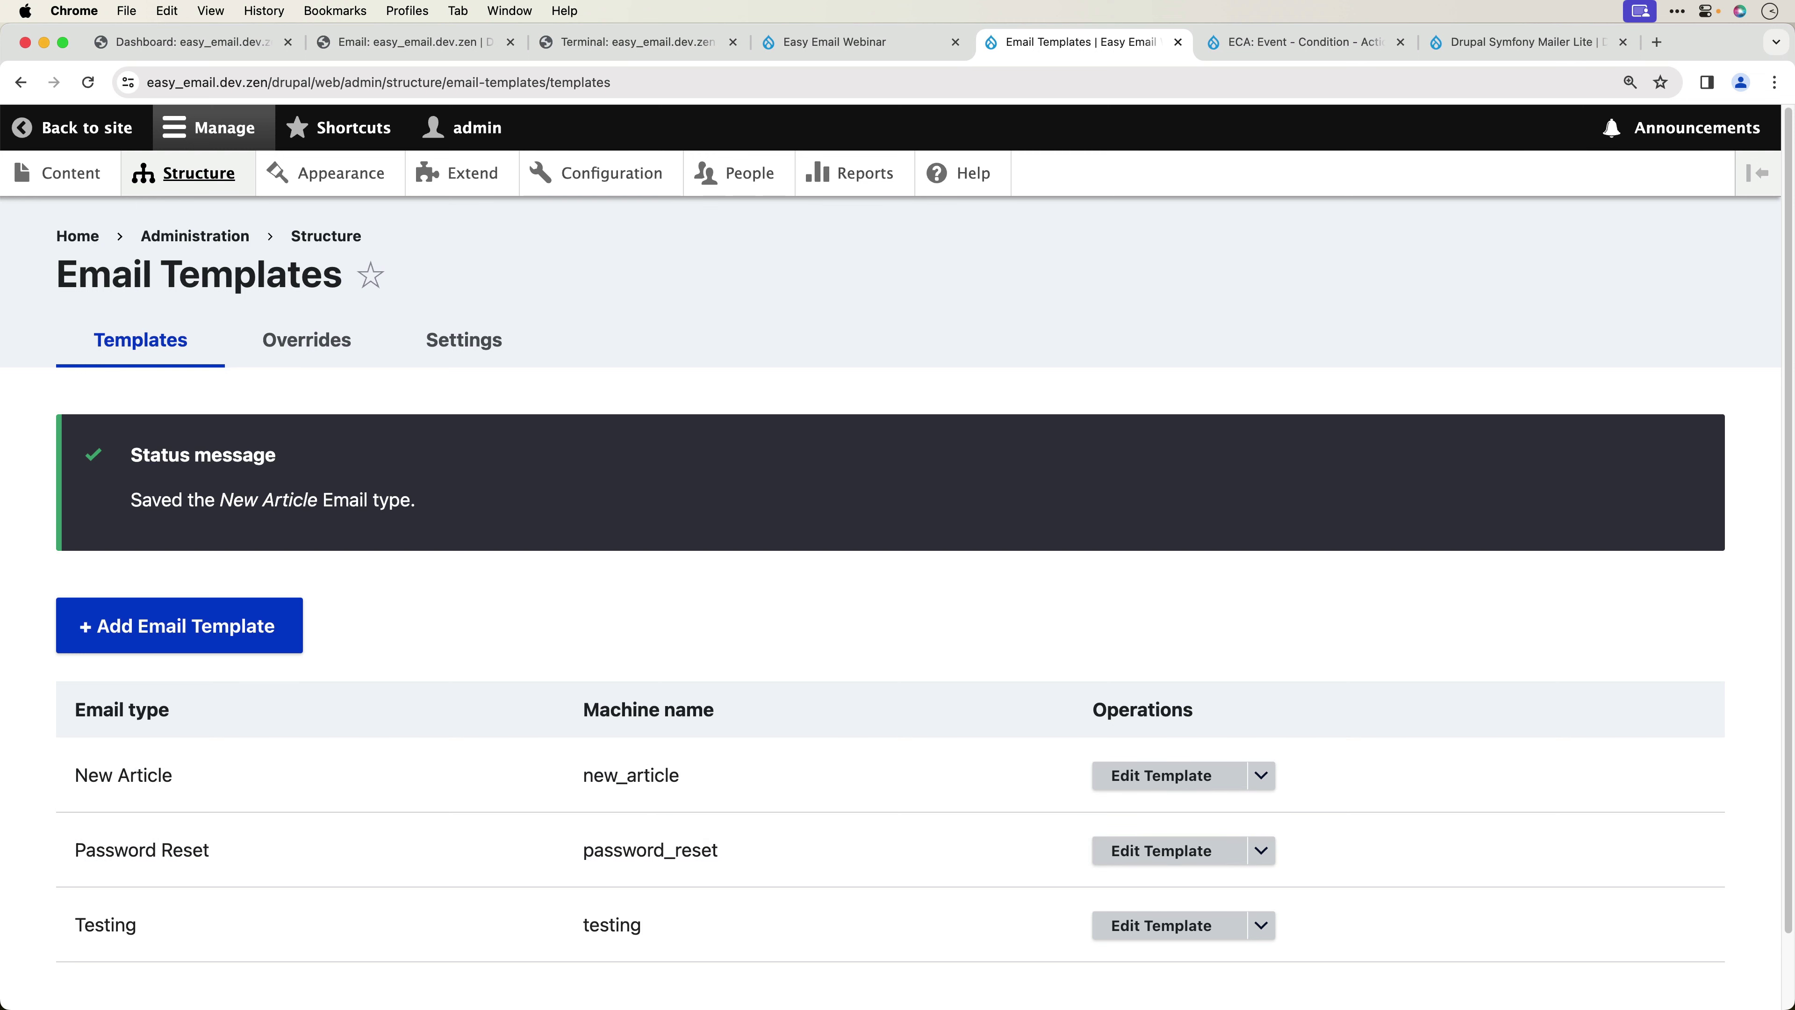
left_click(884, 47)
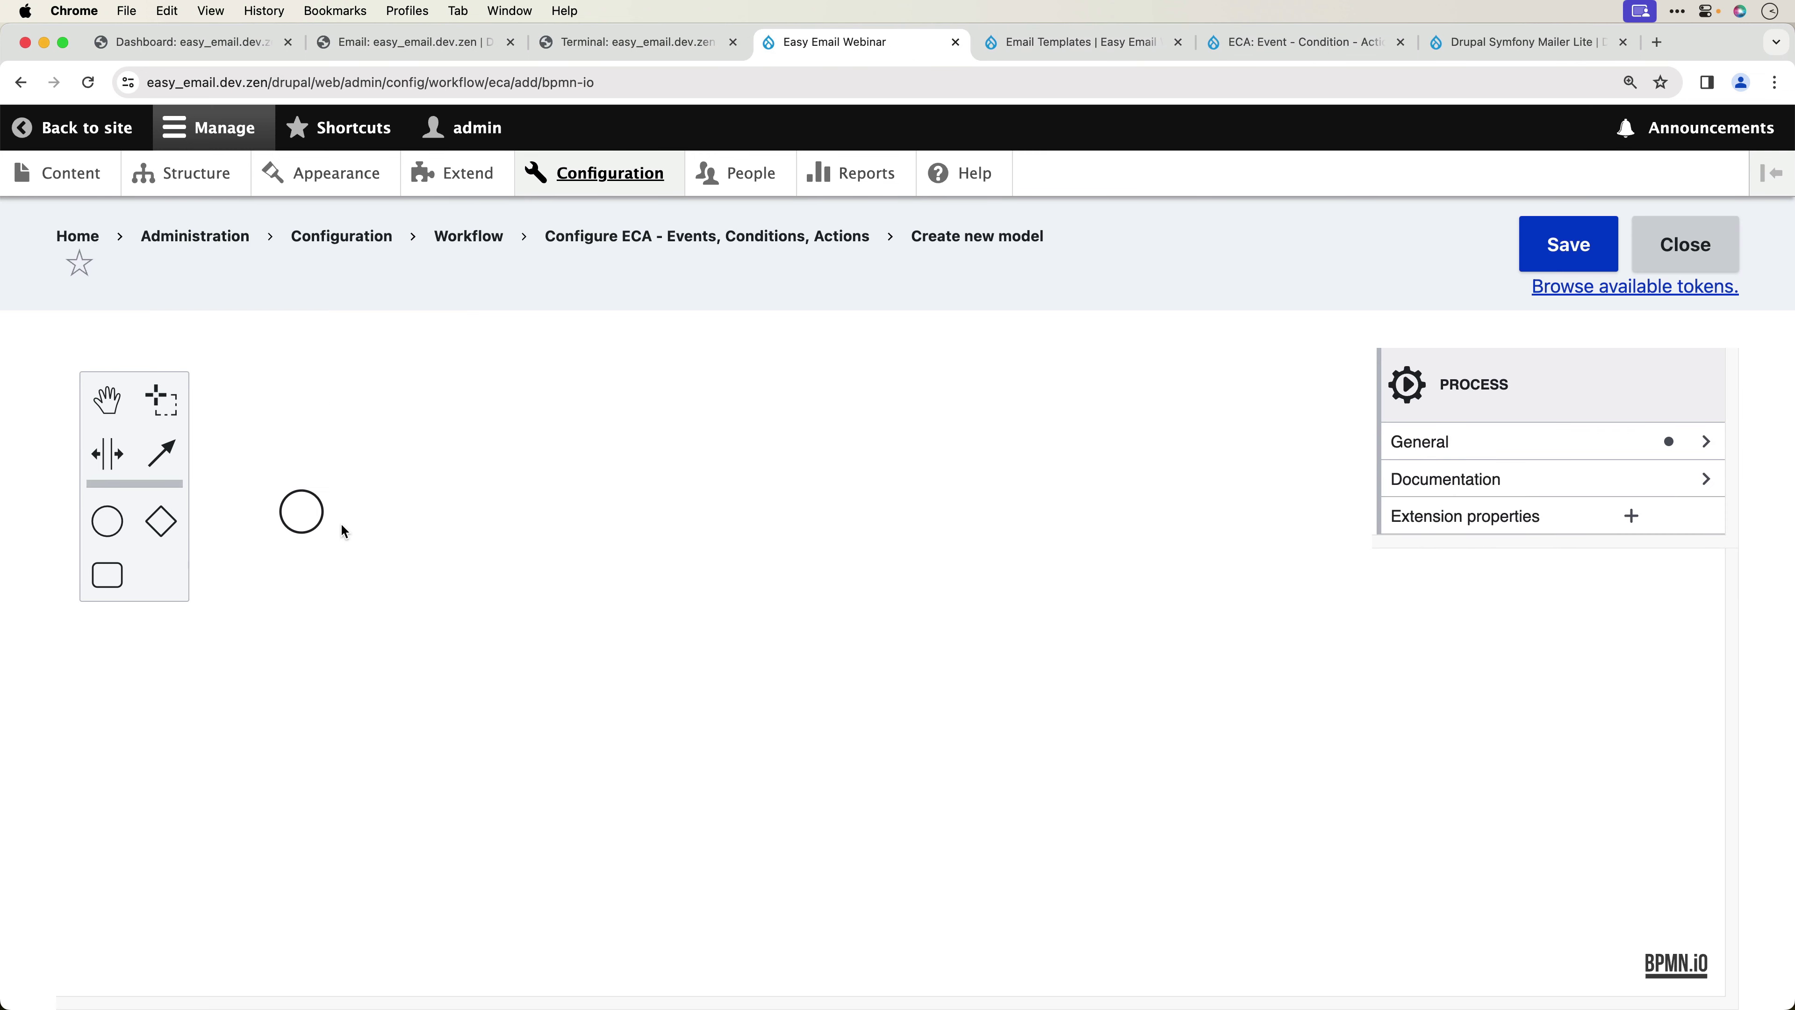
- Add a task beside the Insert content entity event and connect the event to it
left_click(296, 511)
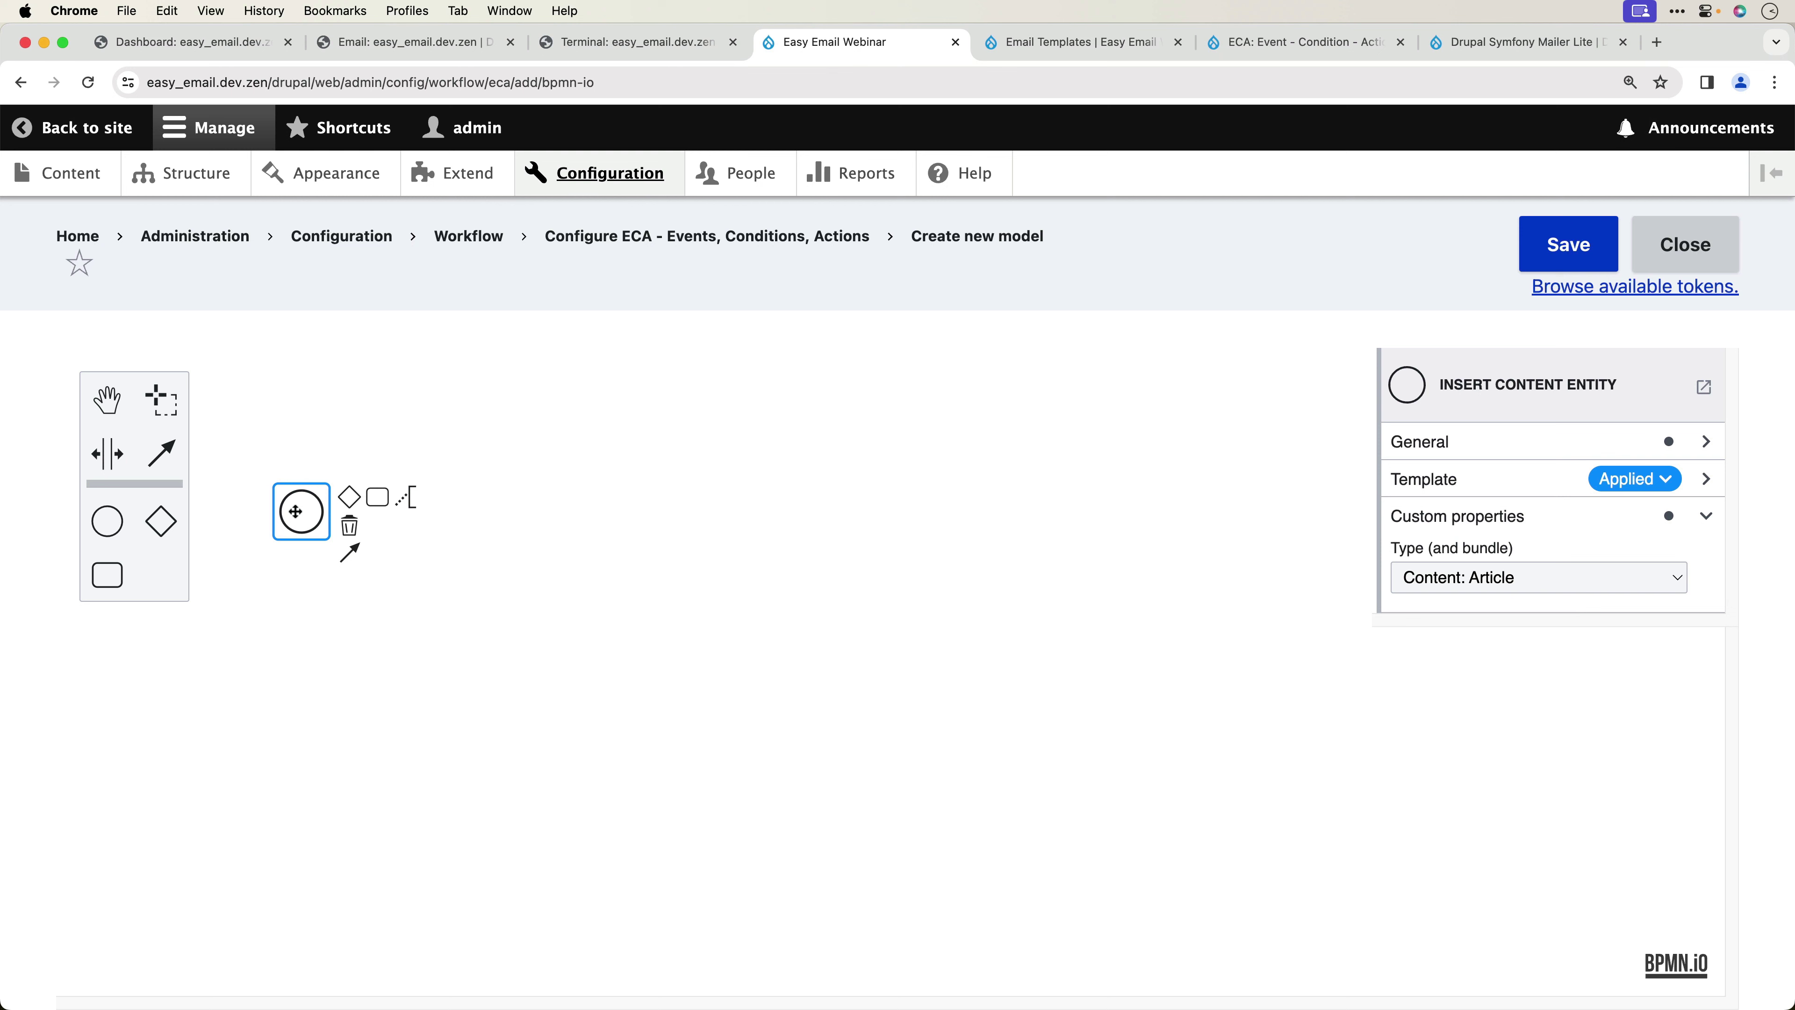
left_click(658, 516)
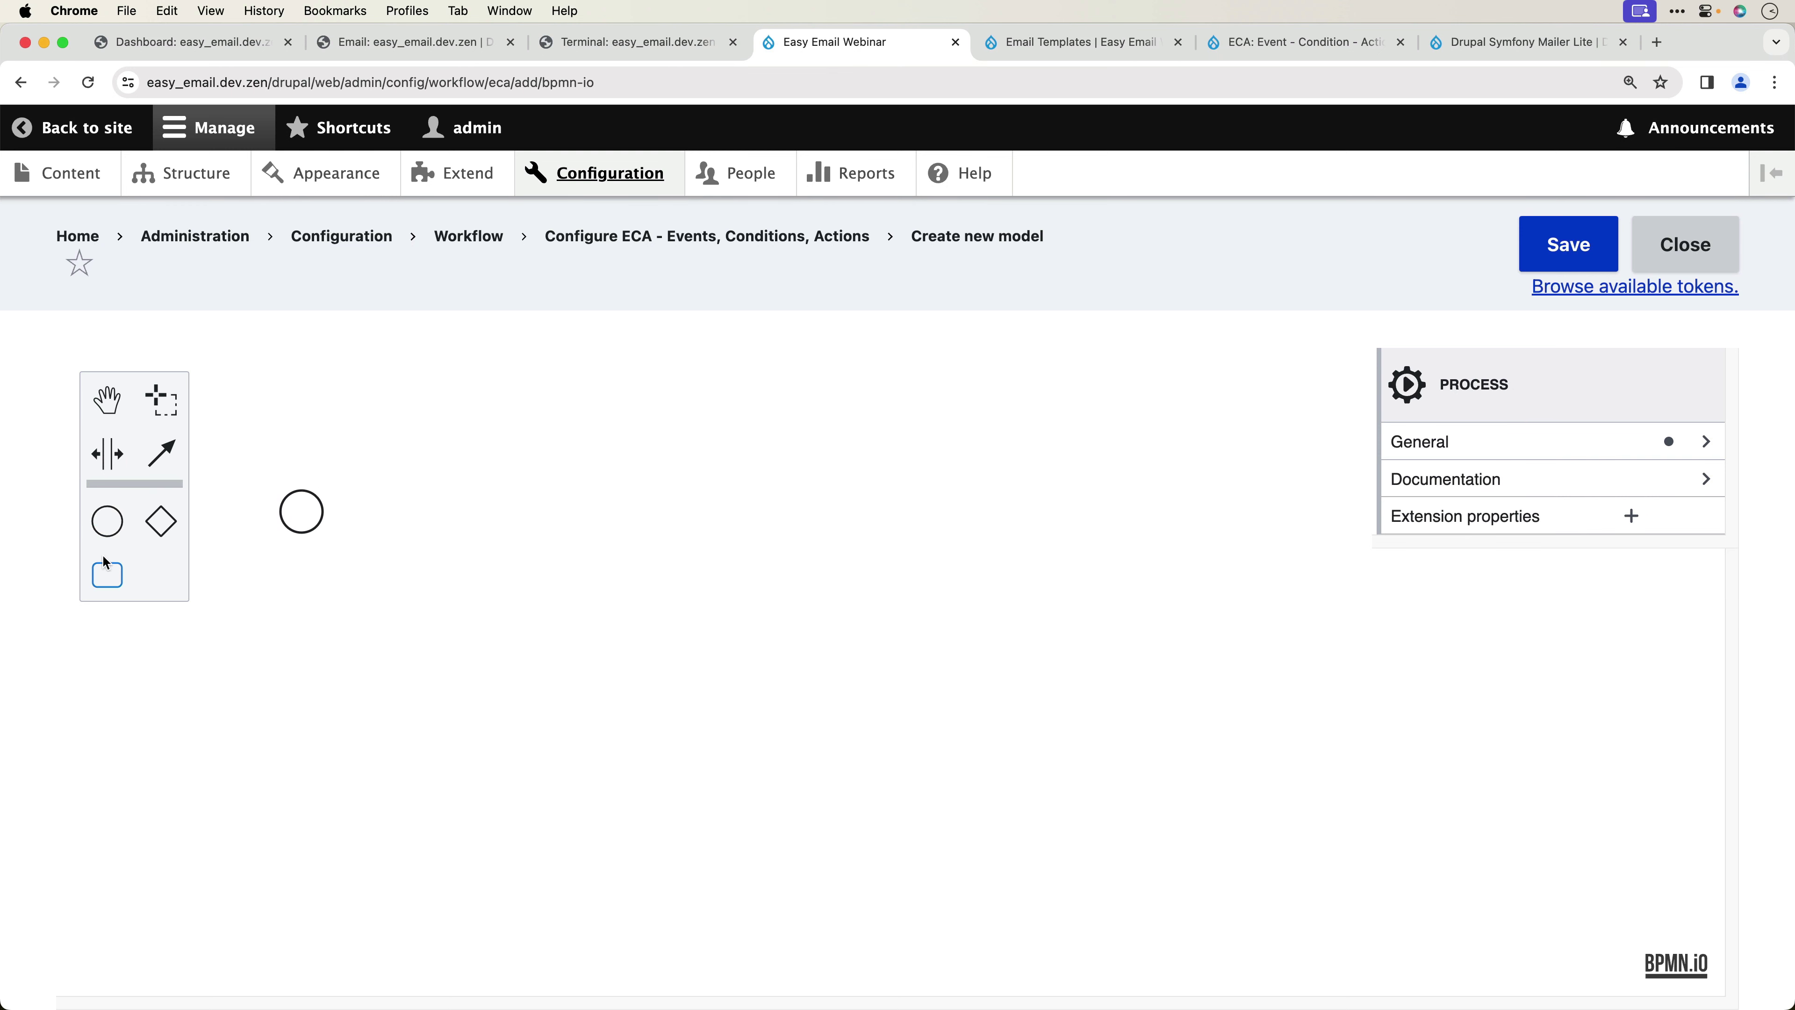
left_click_drag(108, 581, 441, 510)
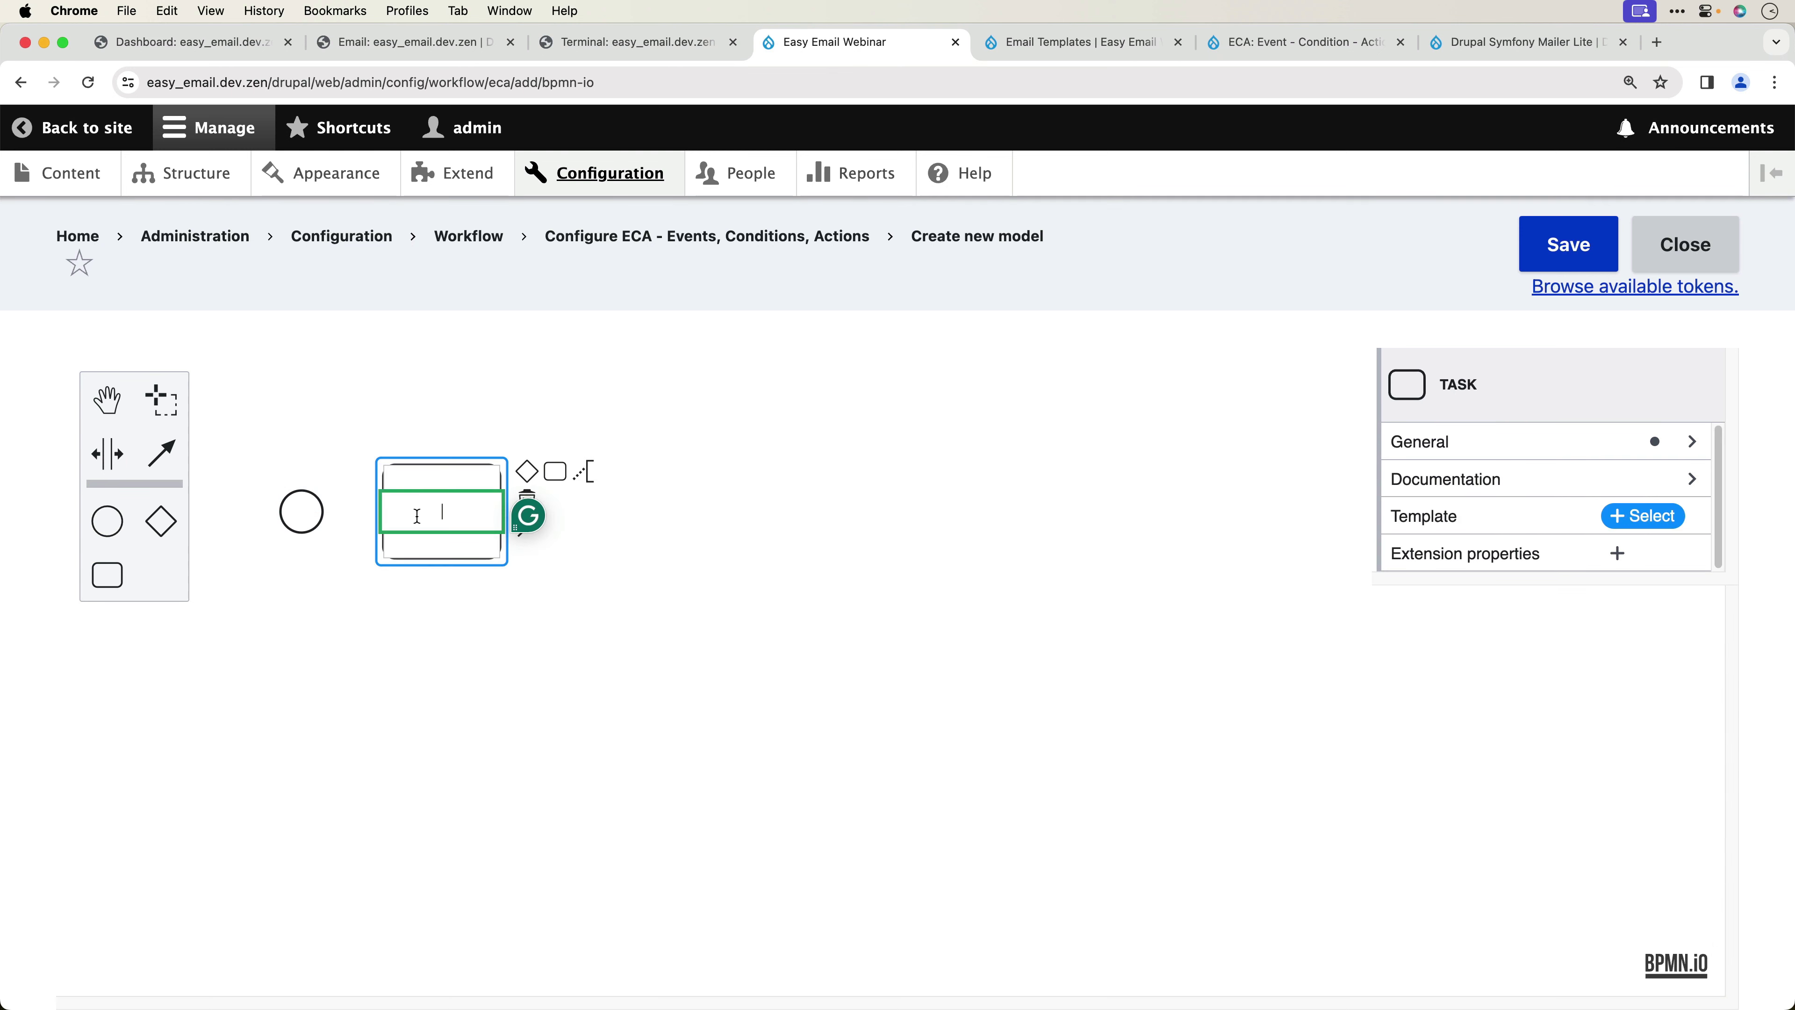
left_click(315, 509)
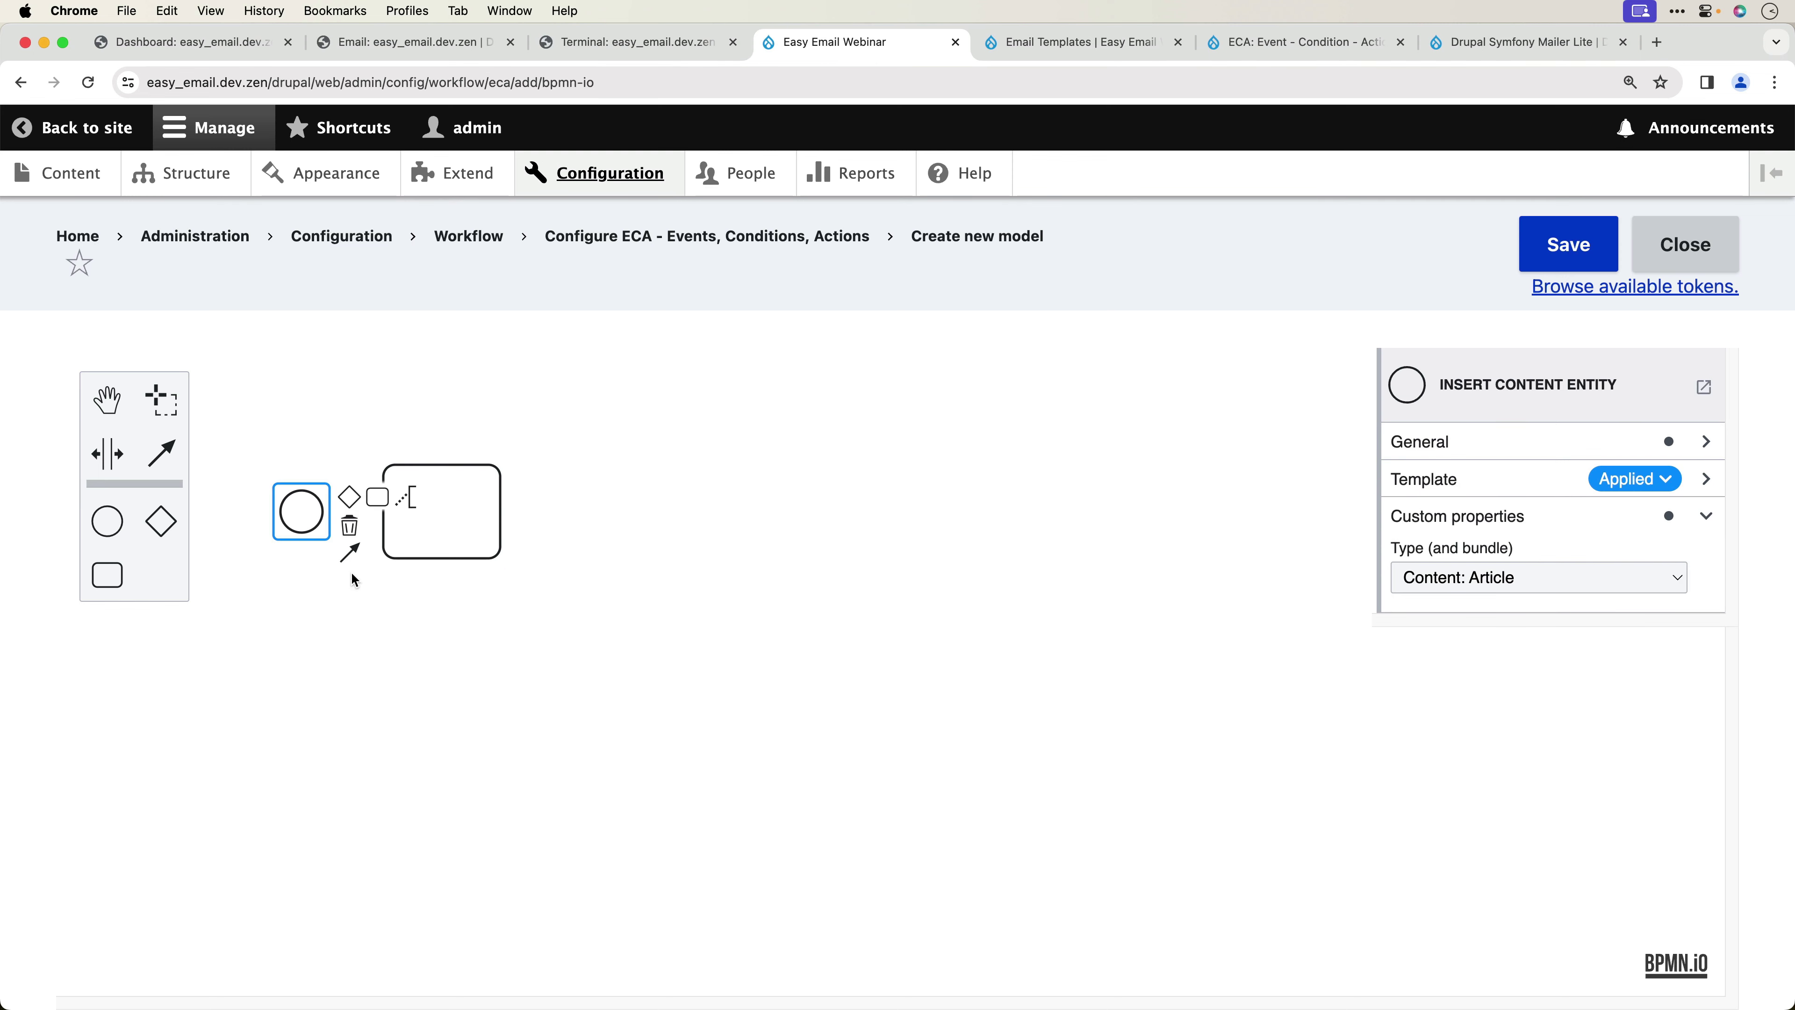
left_click_drag(361, 549, 405, 534)
left_click(450, 506)
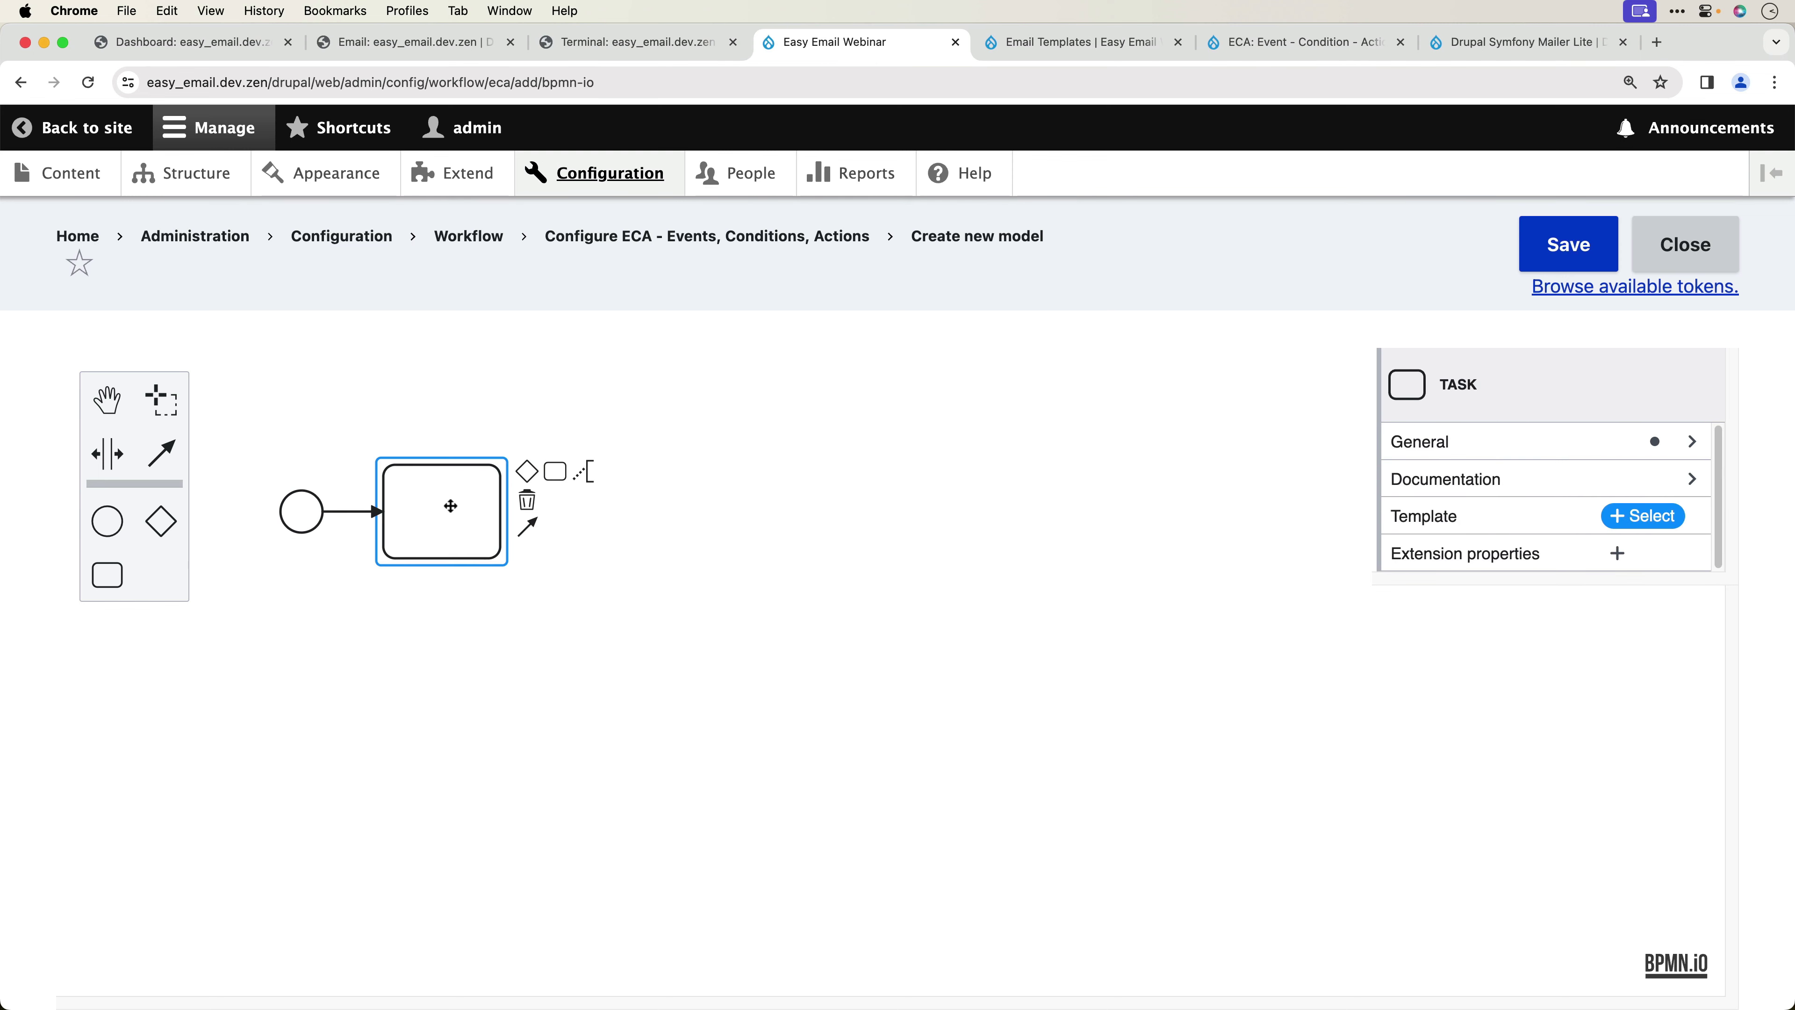
- Apply the "Entity: create new" template to the task, check its Type options, and try to save the model
left_click(1668, 517)
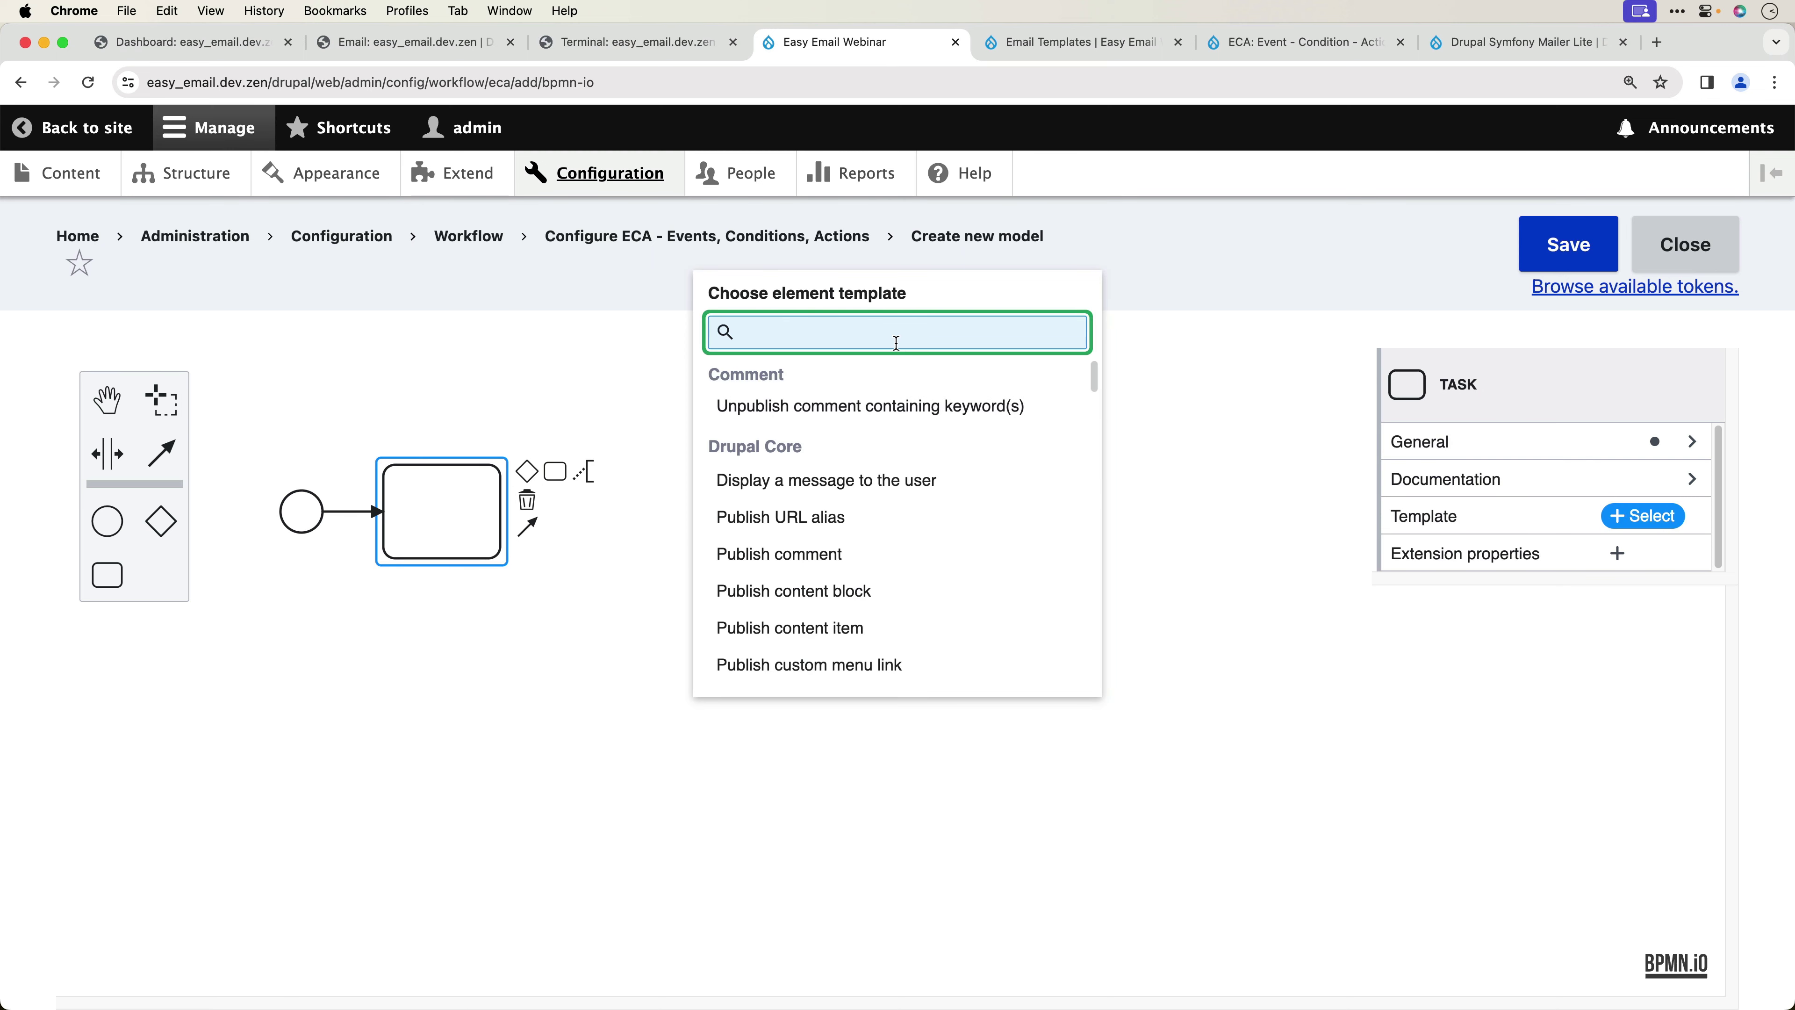
type("creat")
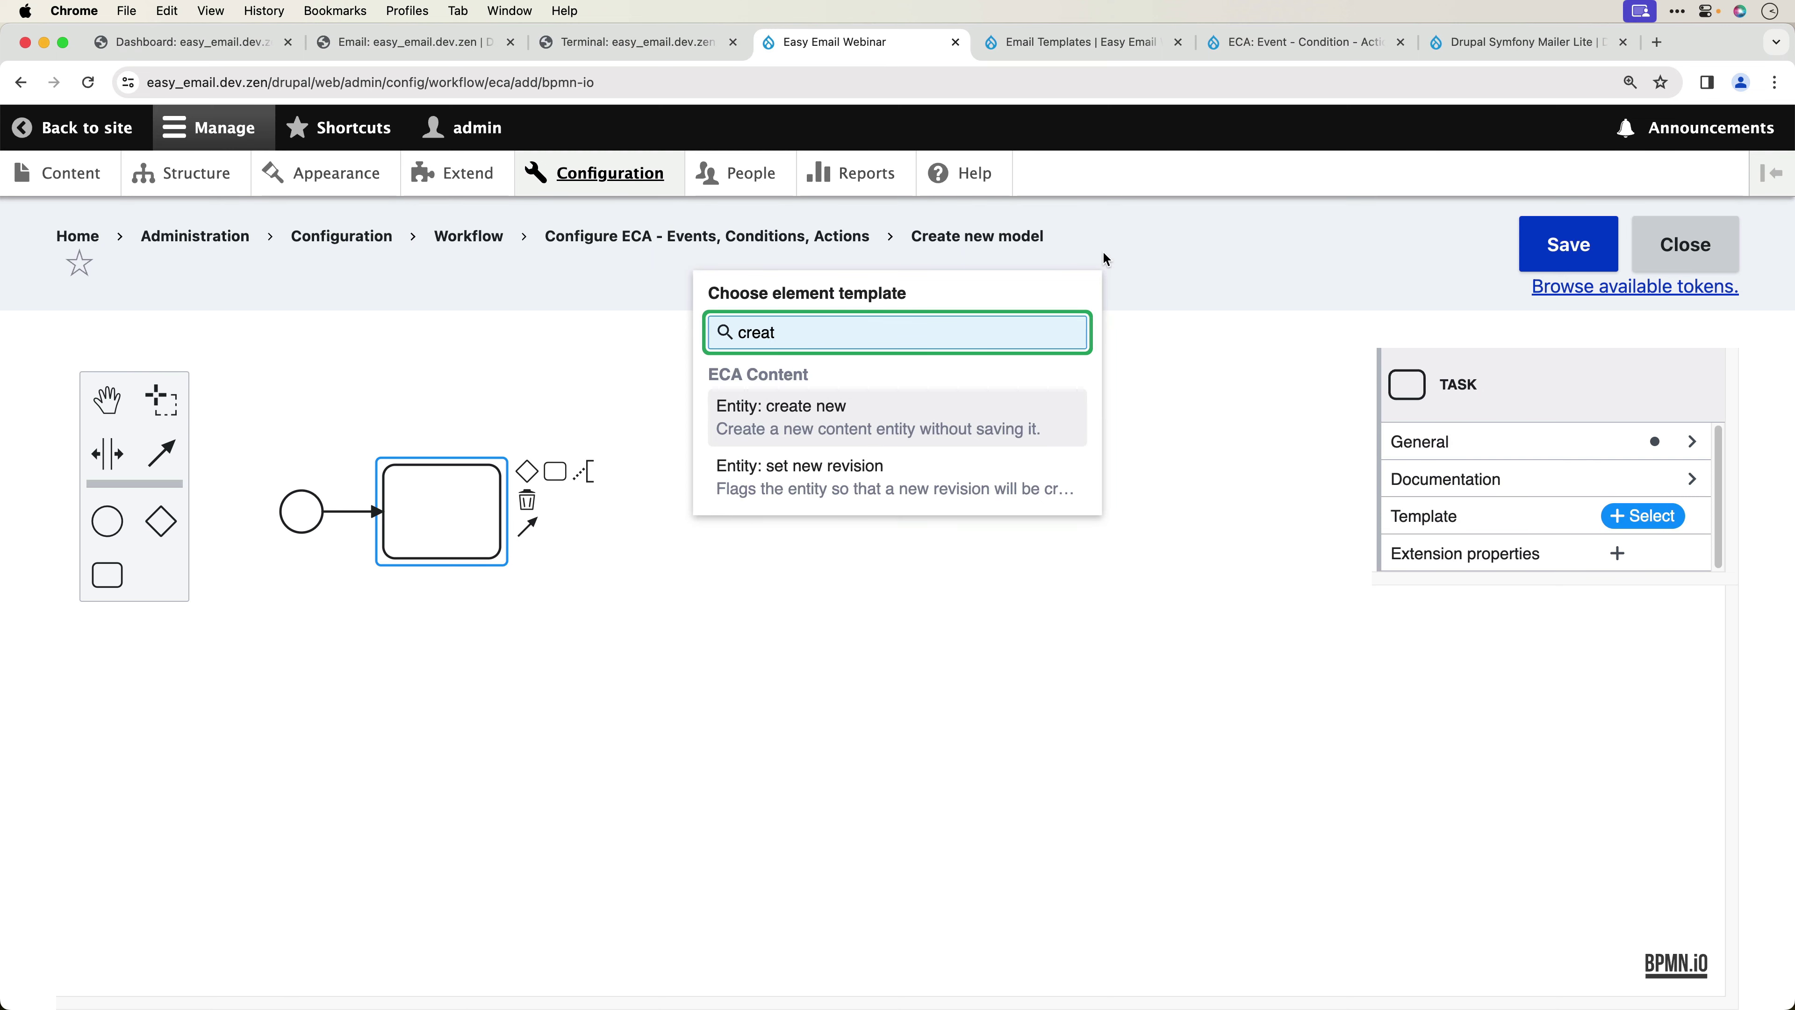
left_click(1066, 417)
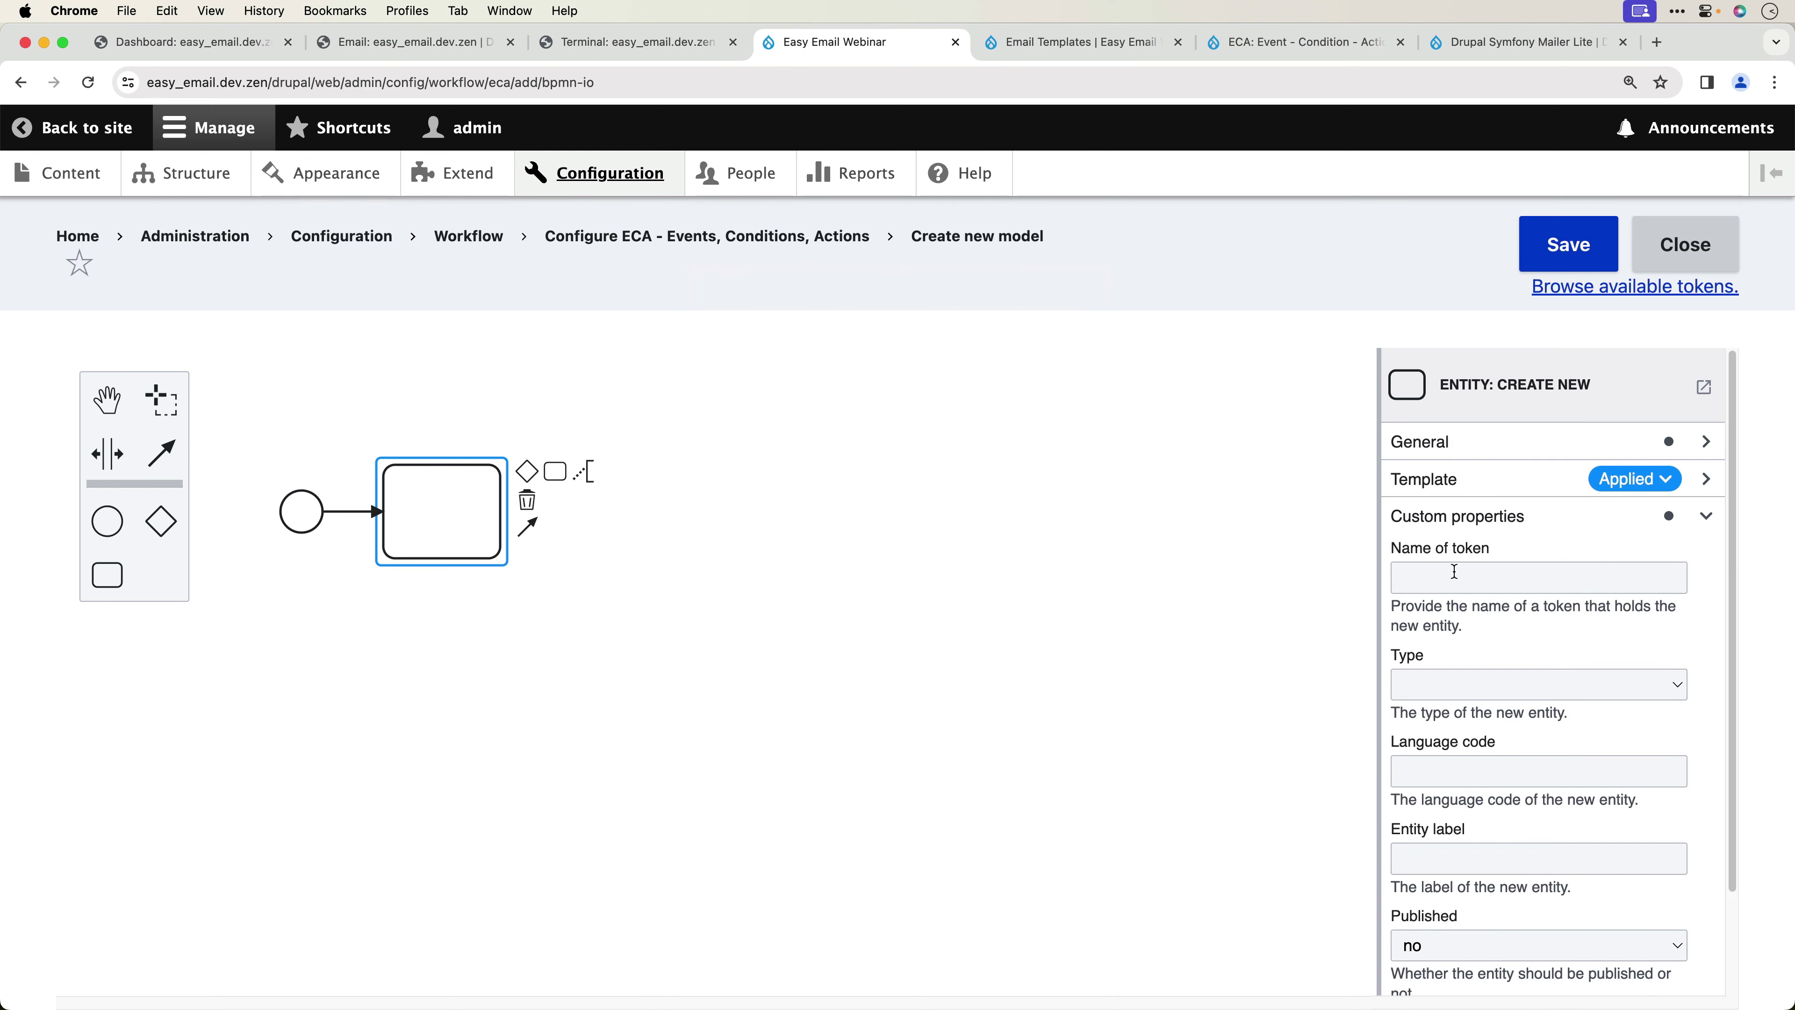
left_click(1639, 681)
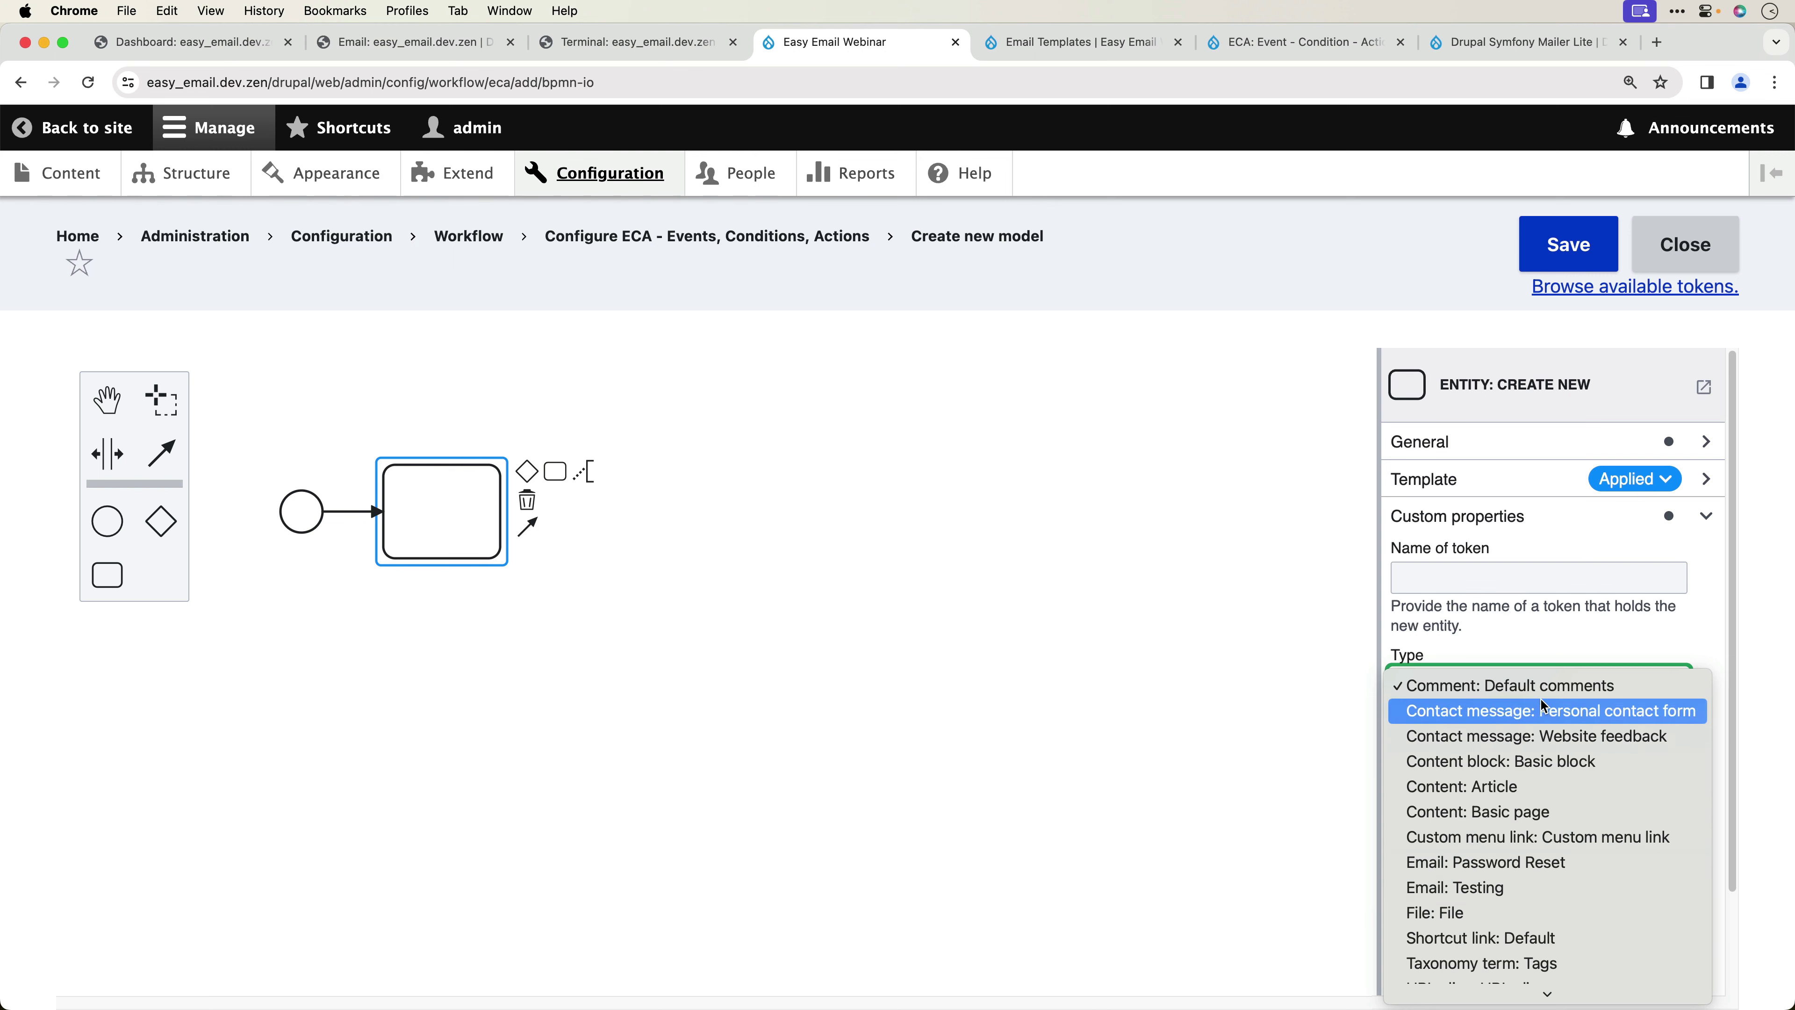
left_click(1543, 645)
left_click(1569, 244)
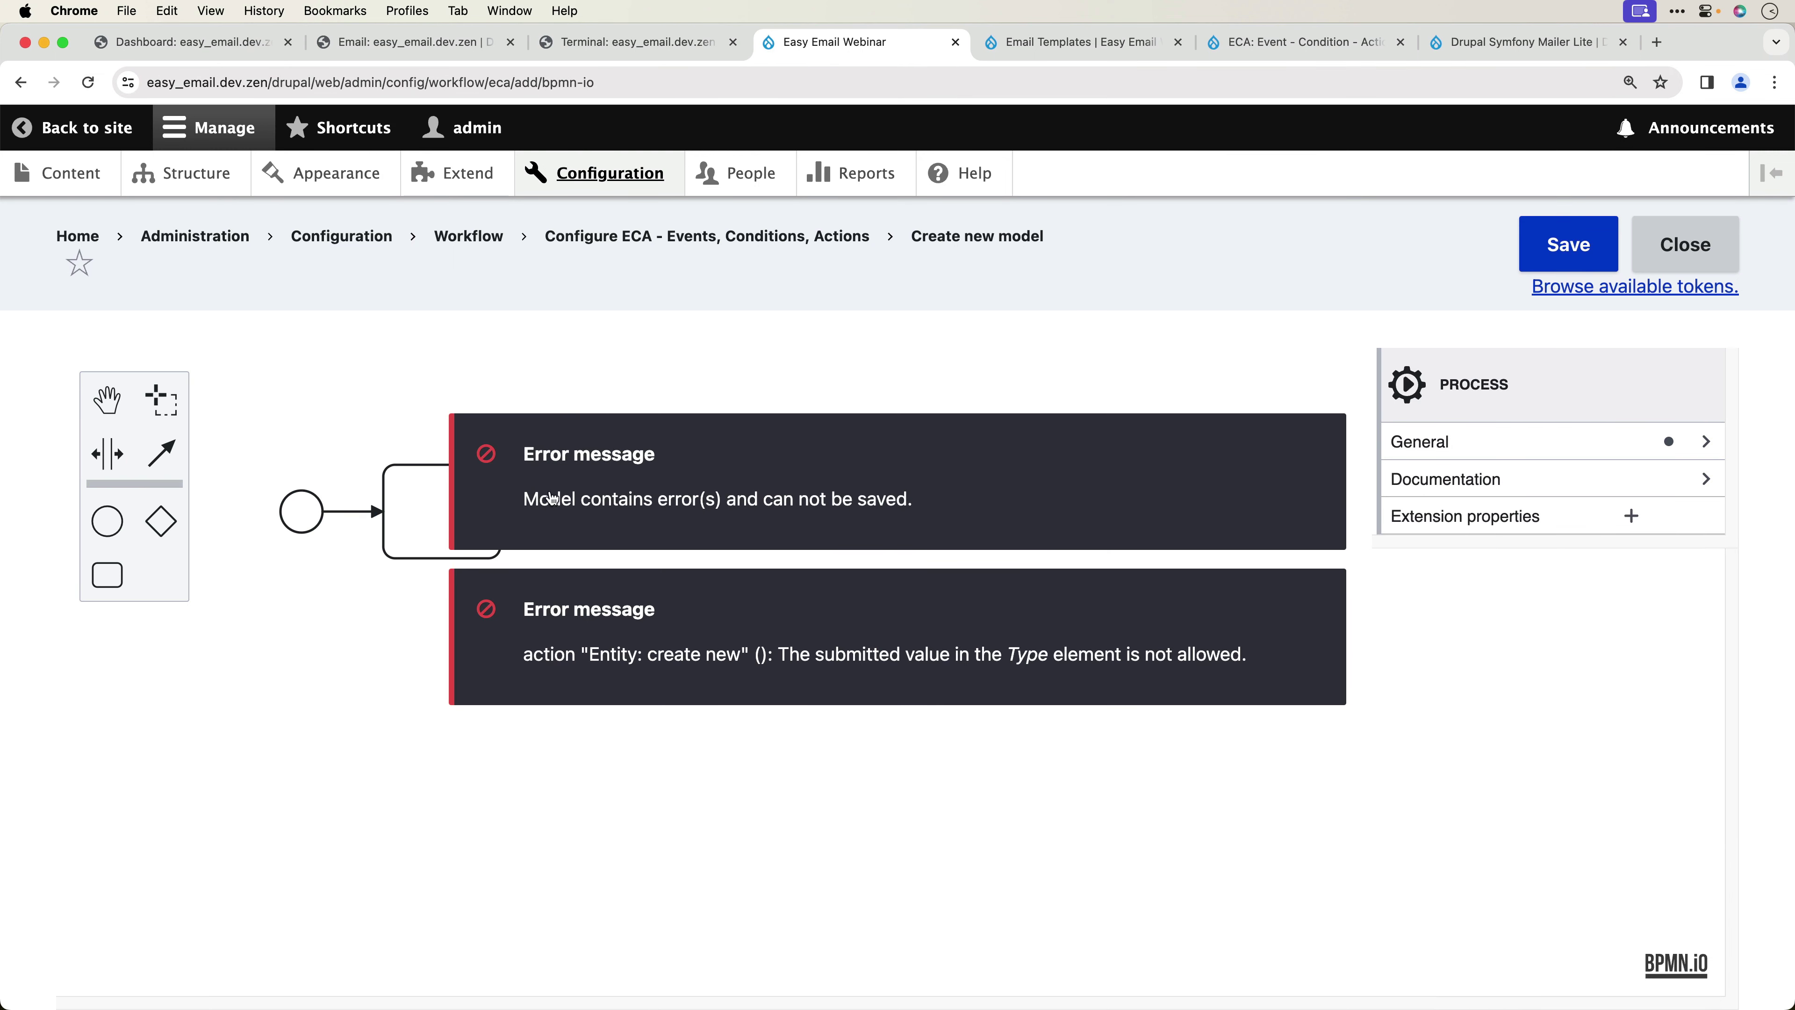
left_click(413, 507)
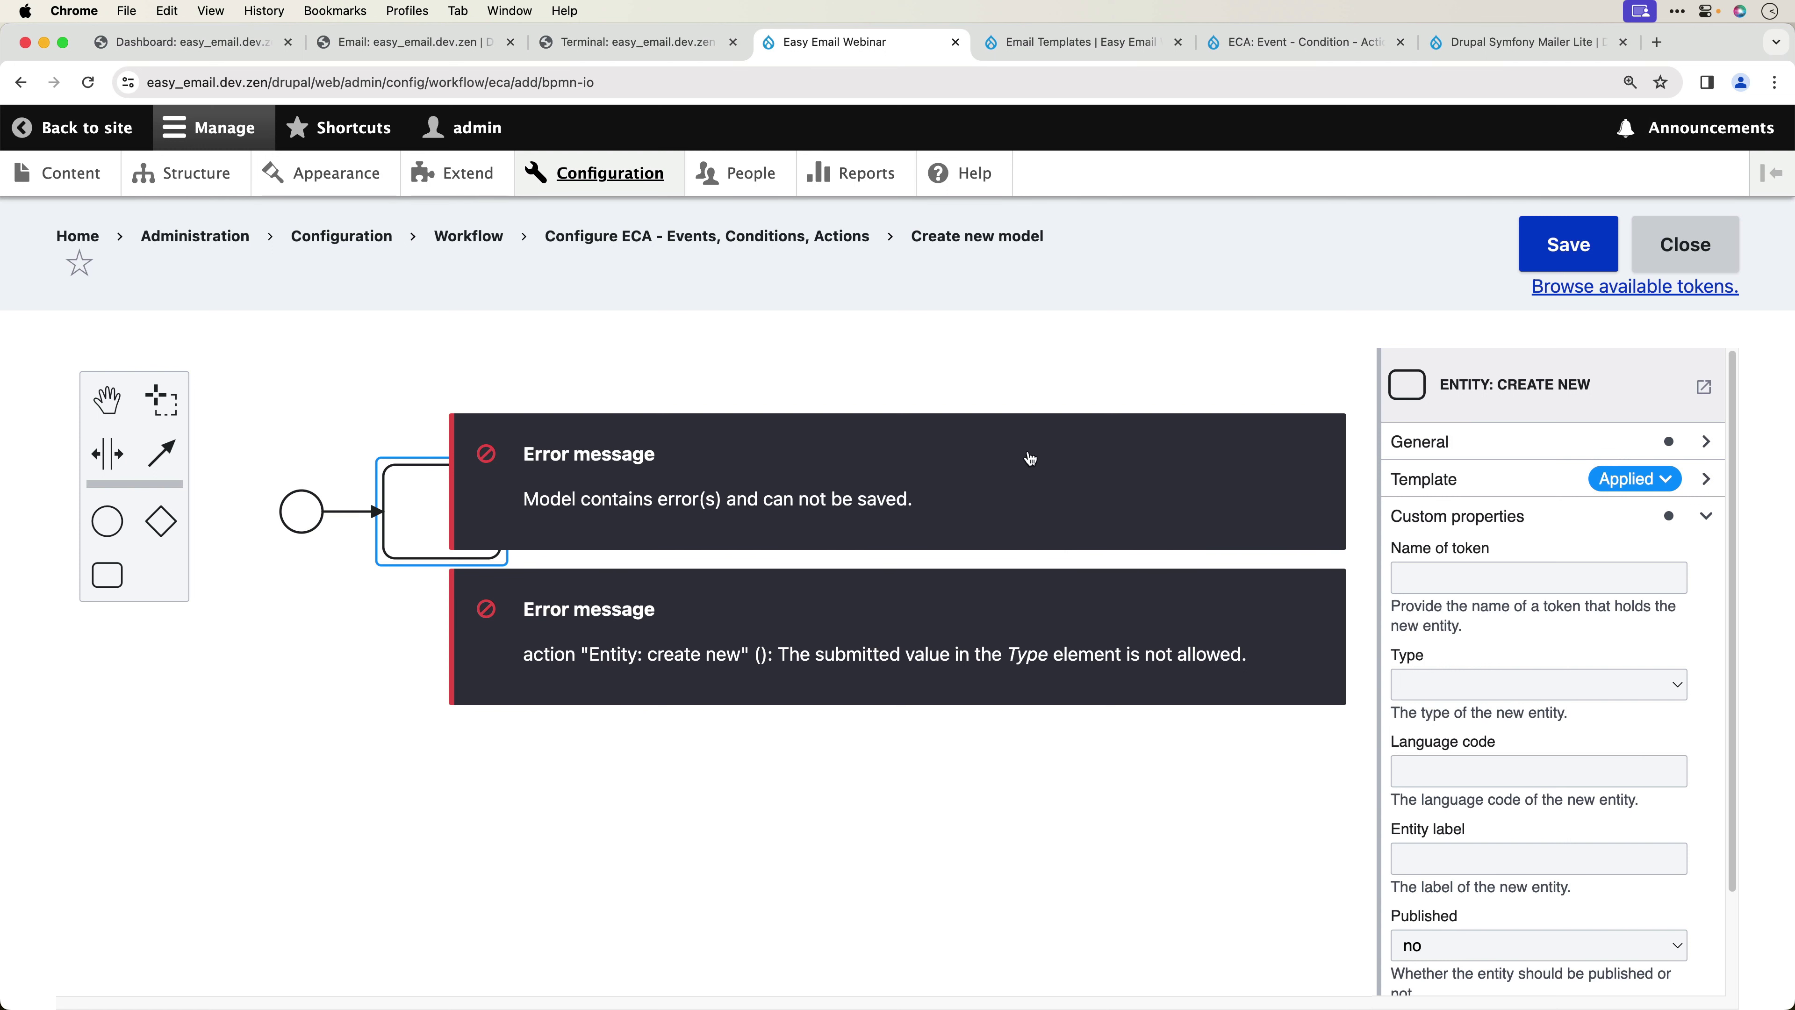
- Discard the current ECA model and start a new blank model with freshly loaded options
key("super+r")
left_click_drag(115, 527, 332, 513)
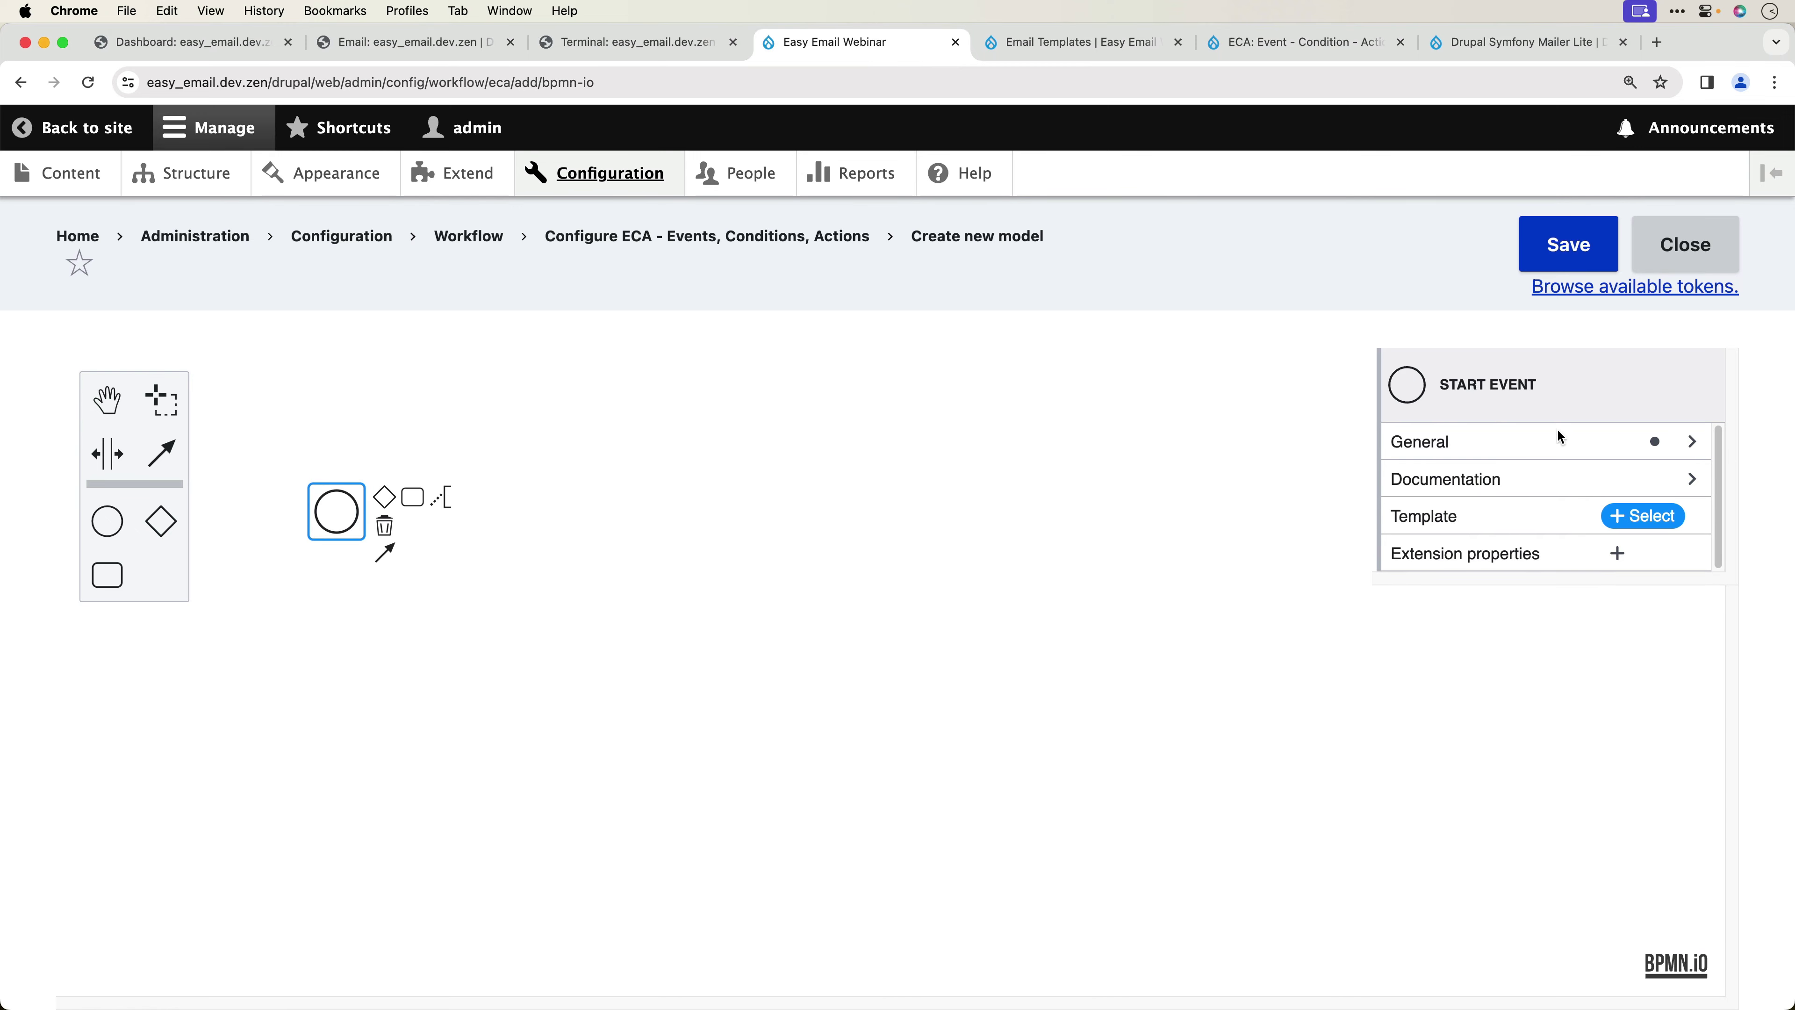
left_click(805, 240)
left_click(212, 439)
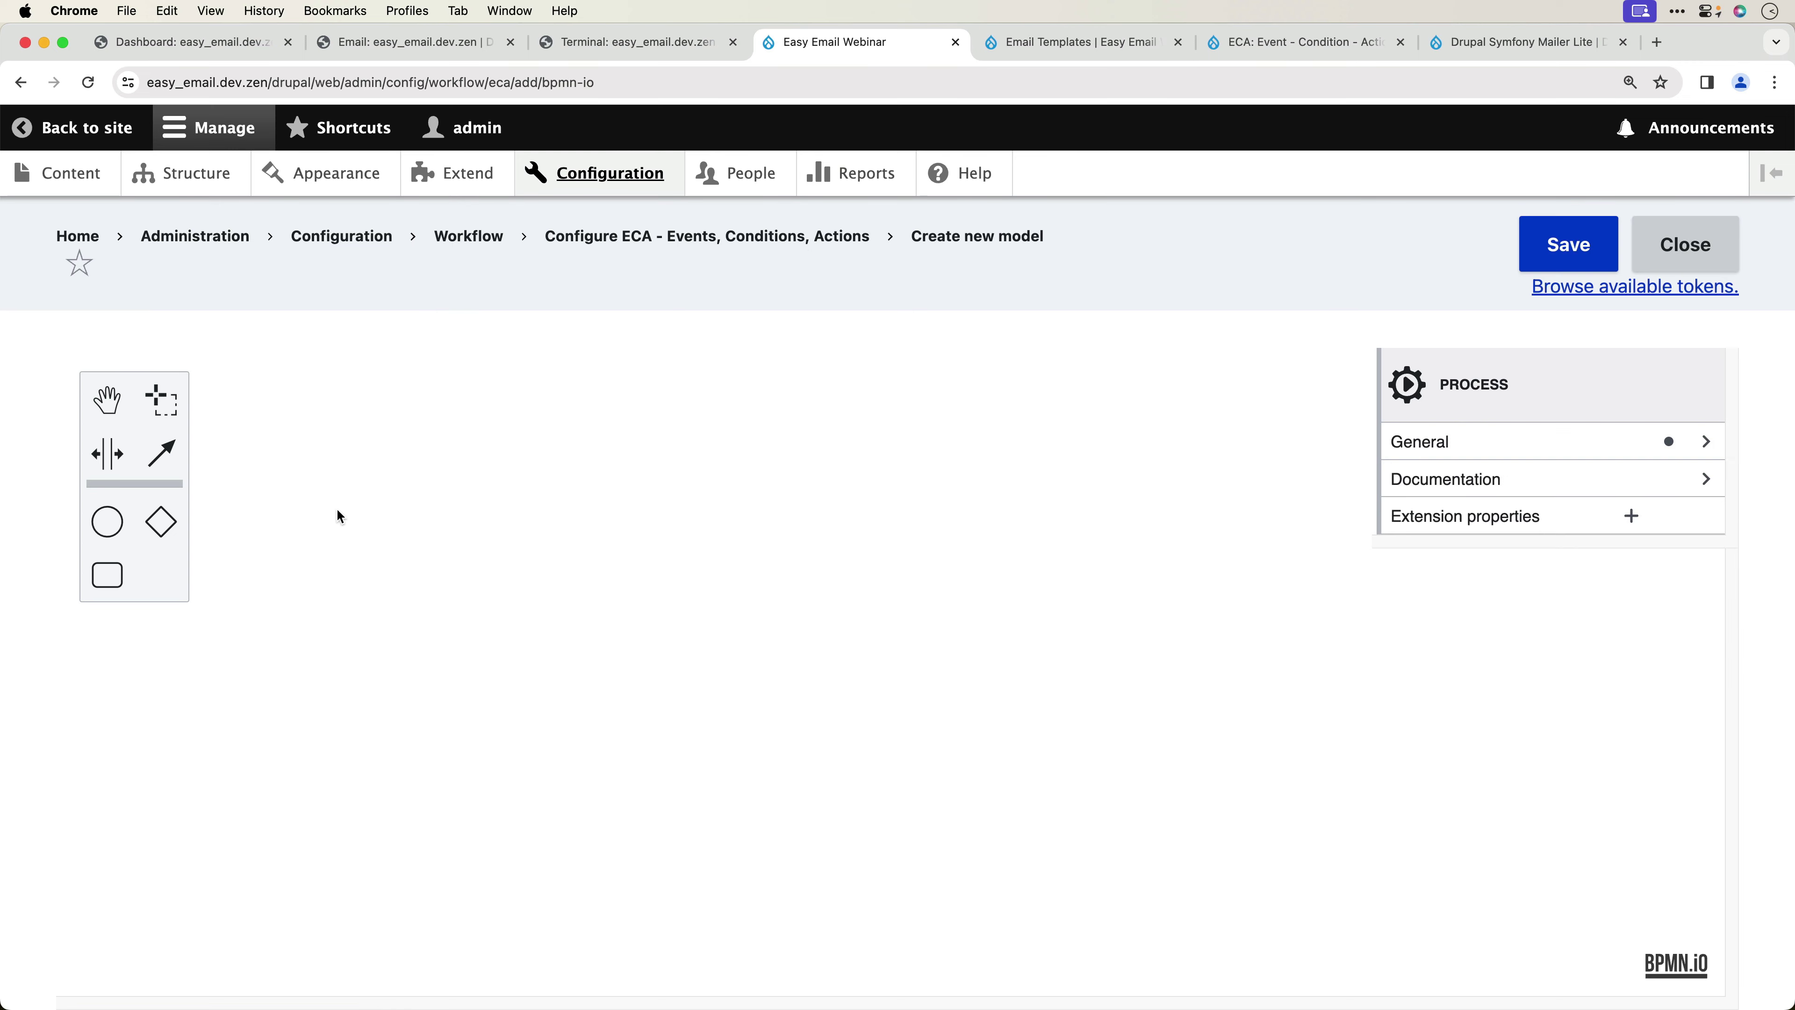
- Place a start event on the canvas, apply the "Insert content entity" template, and set its type to Content: Article
left_click_drag(108, 522, 347, 488)
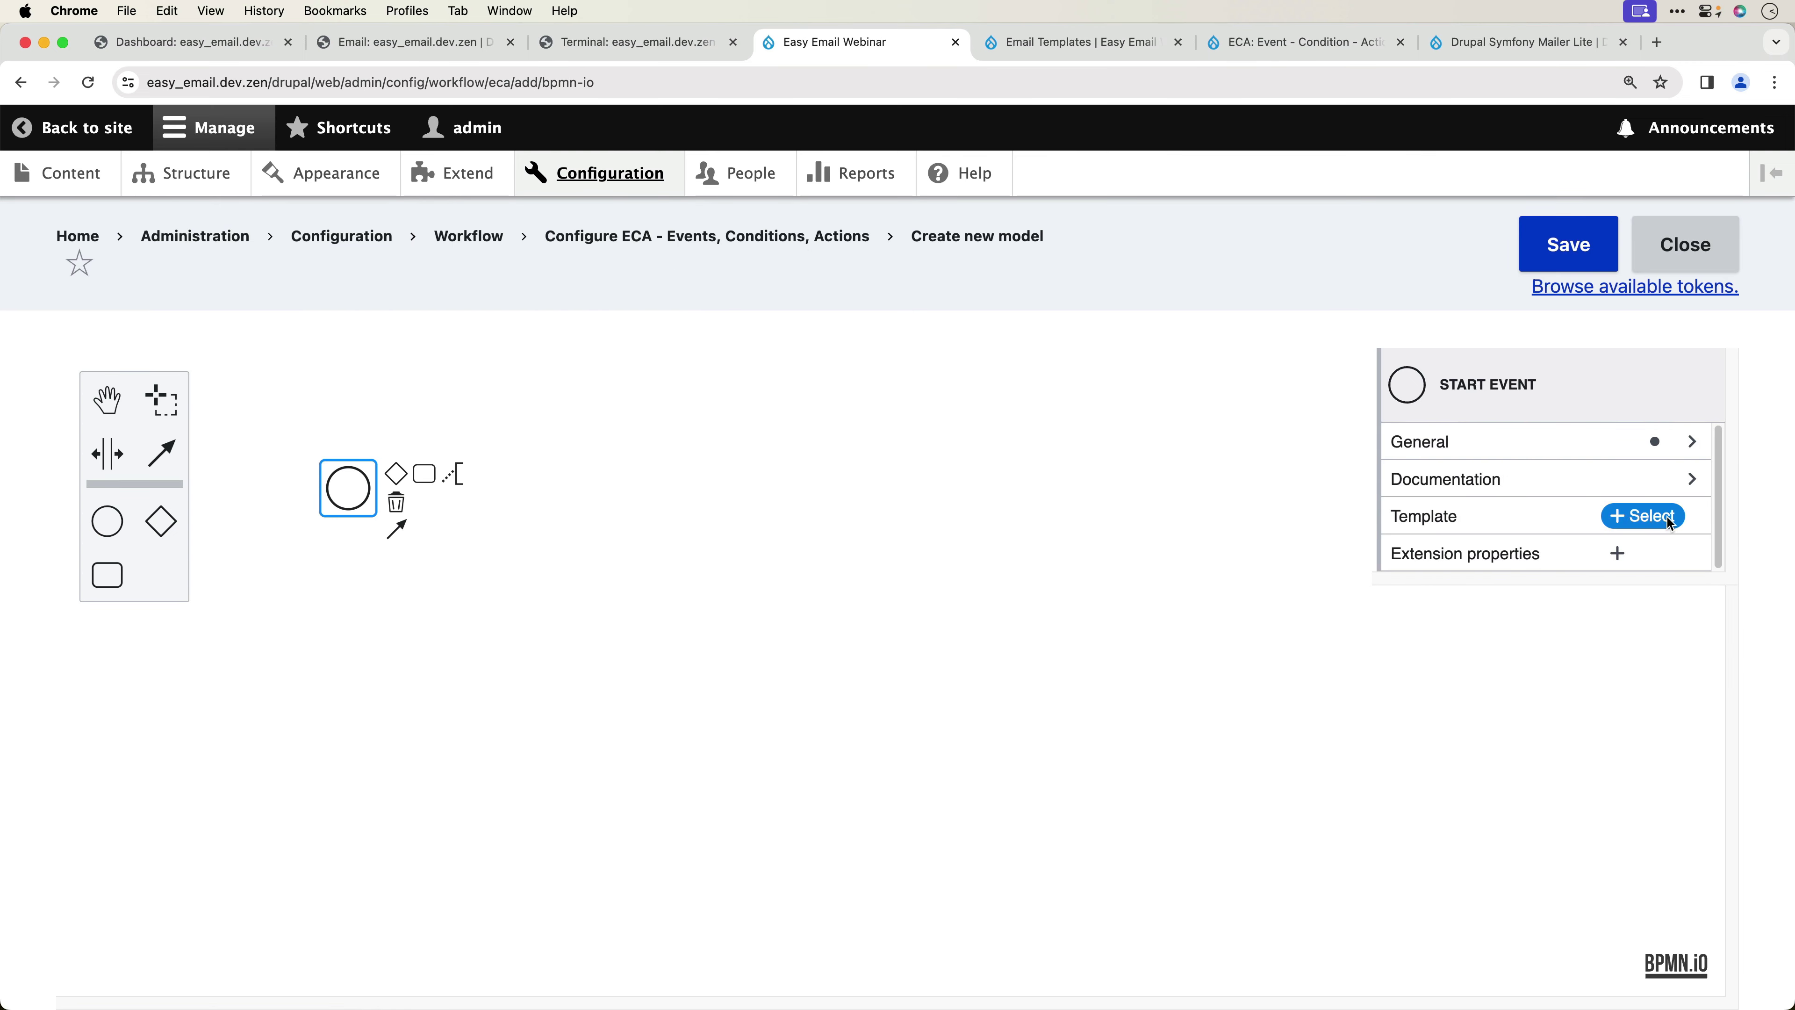
left_click(1643, 516)
type("in")
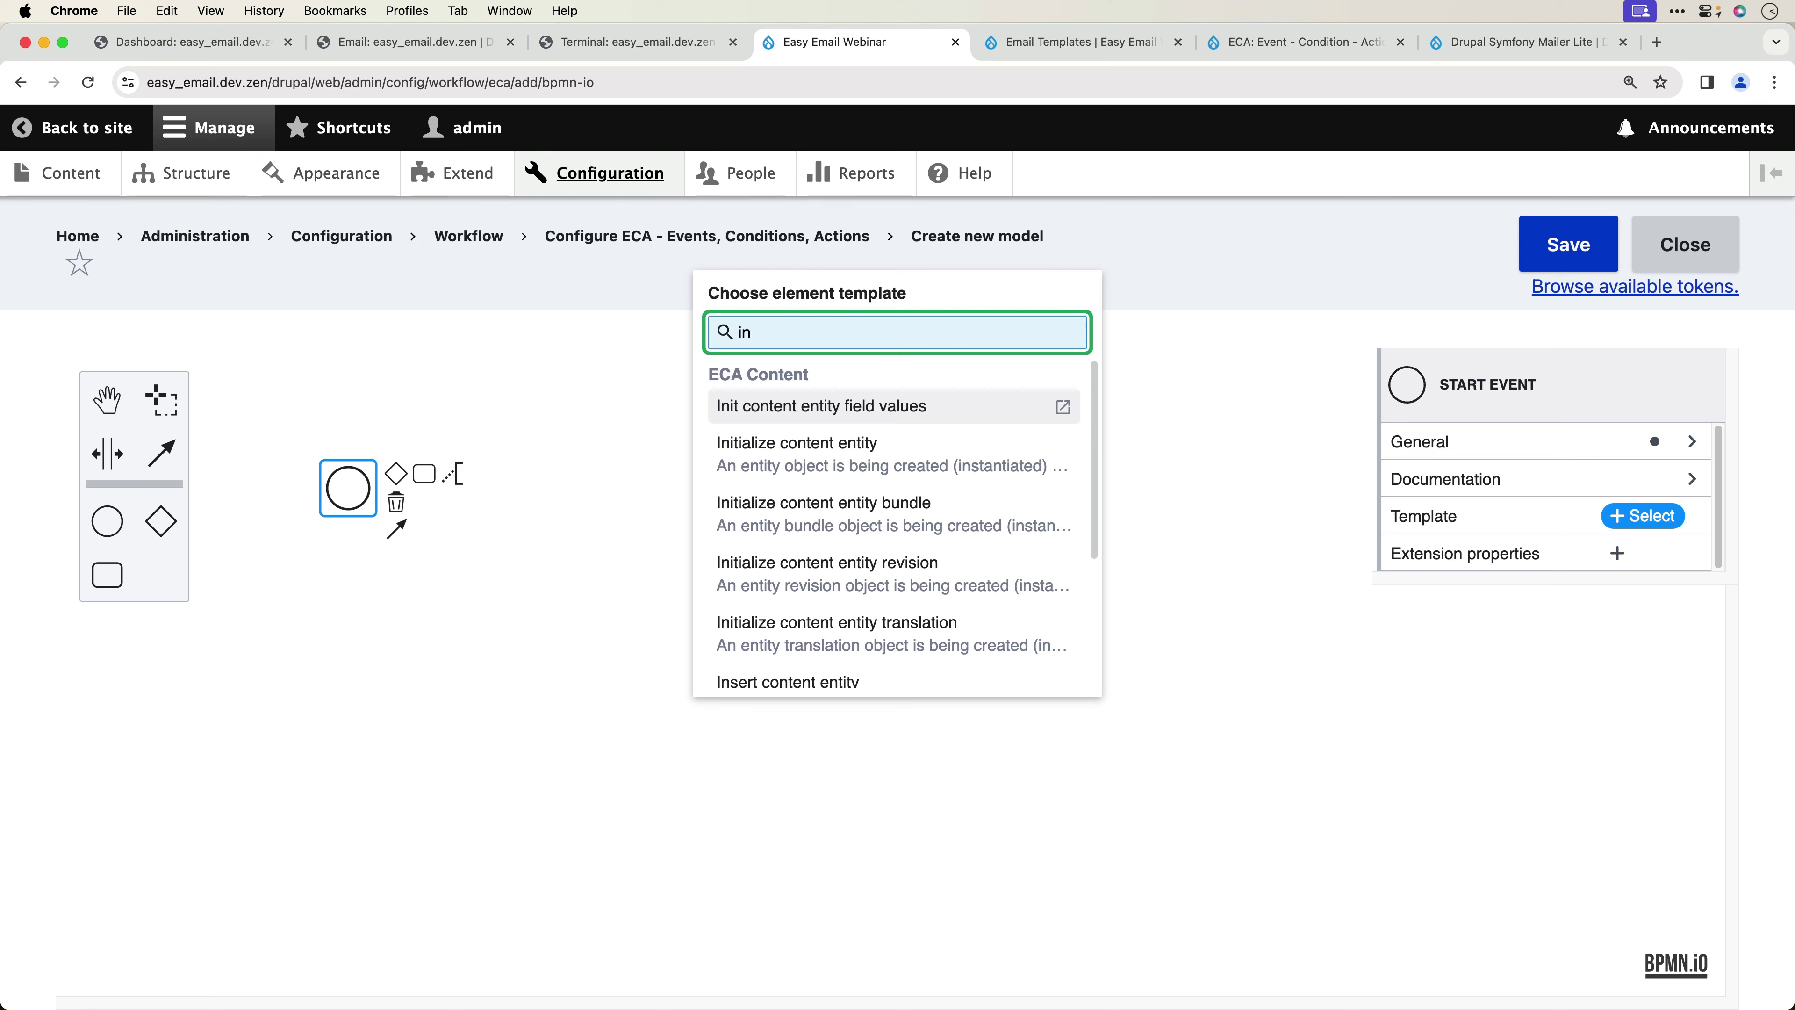
type("sert")
left_click(834, 423)
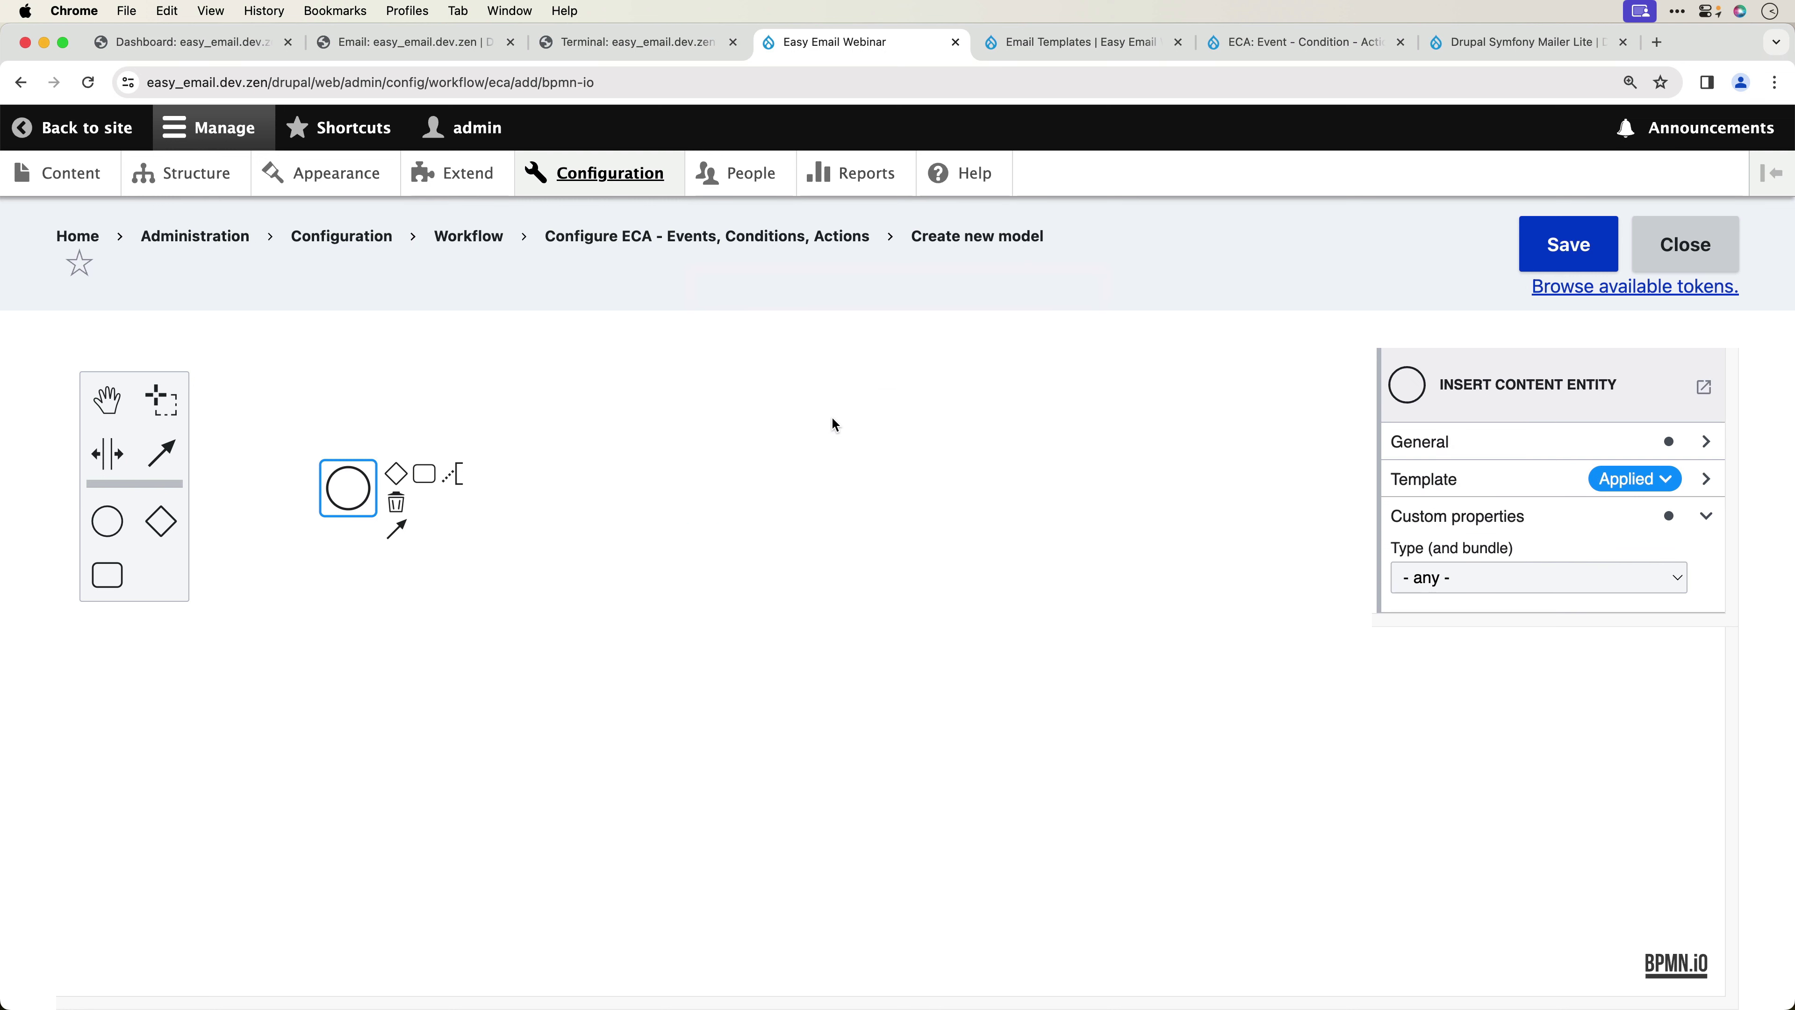
left_click(1520, 578)
left_click(1493, 808)
left_click(872, 613)
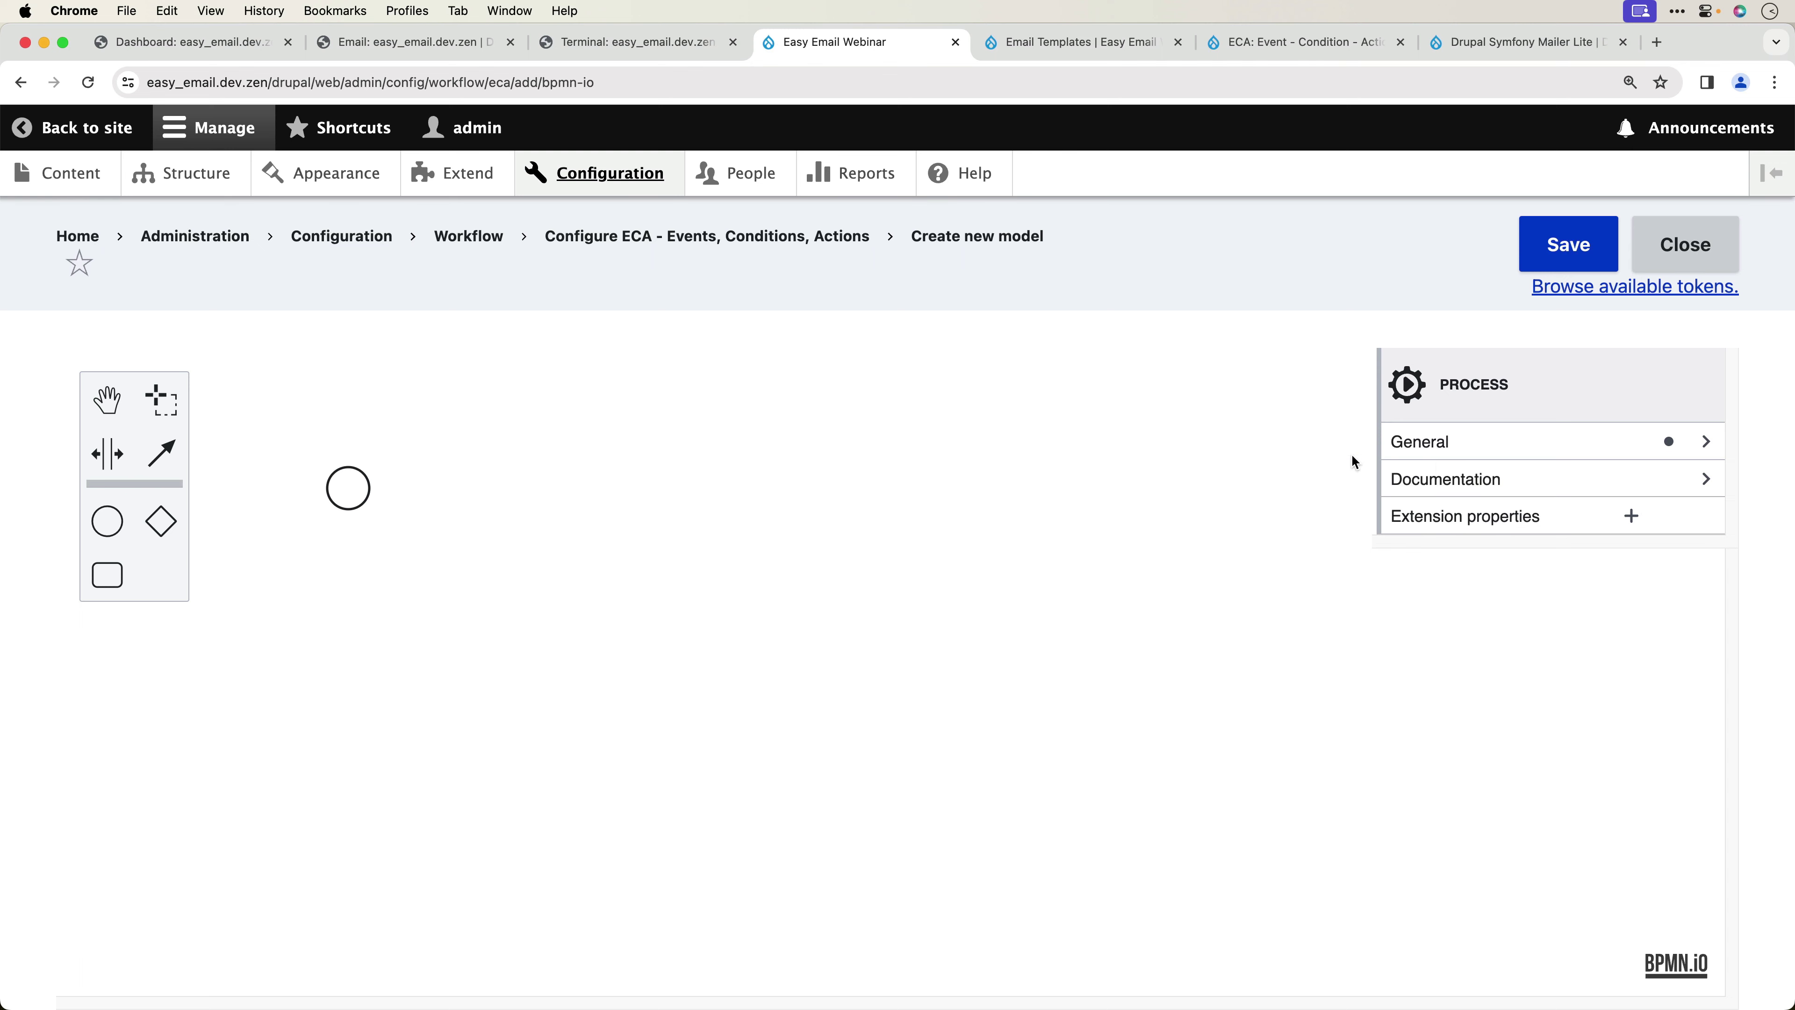
- Add a task beside the Insert content entity event and link the two with a sequence flow
left_click_drag(108, 575, 487, 502)
left_click(346, 488)
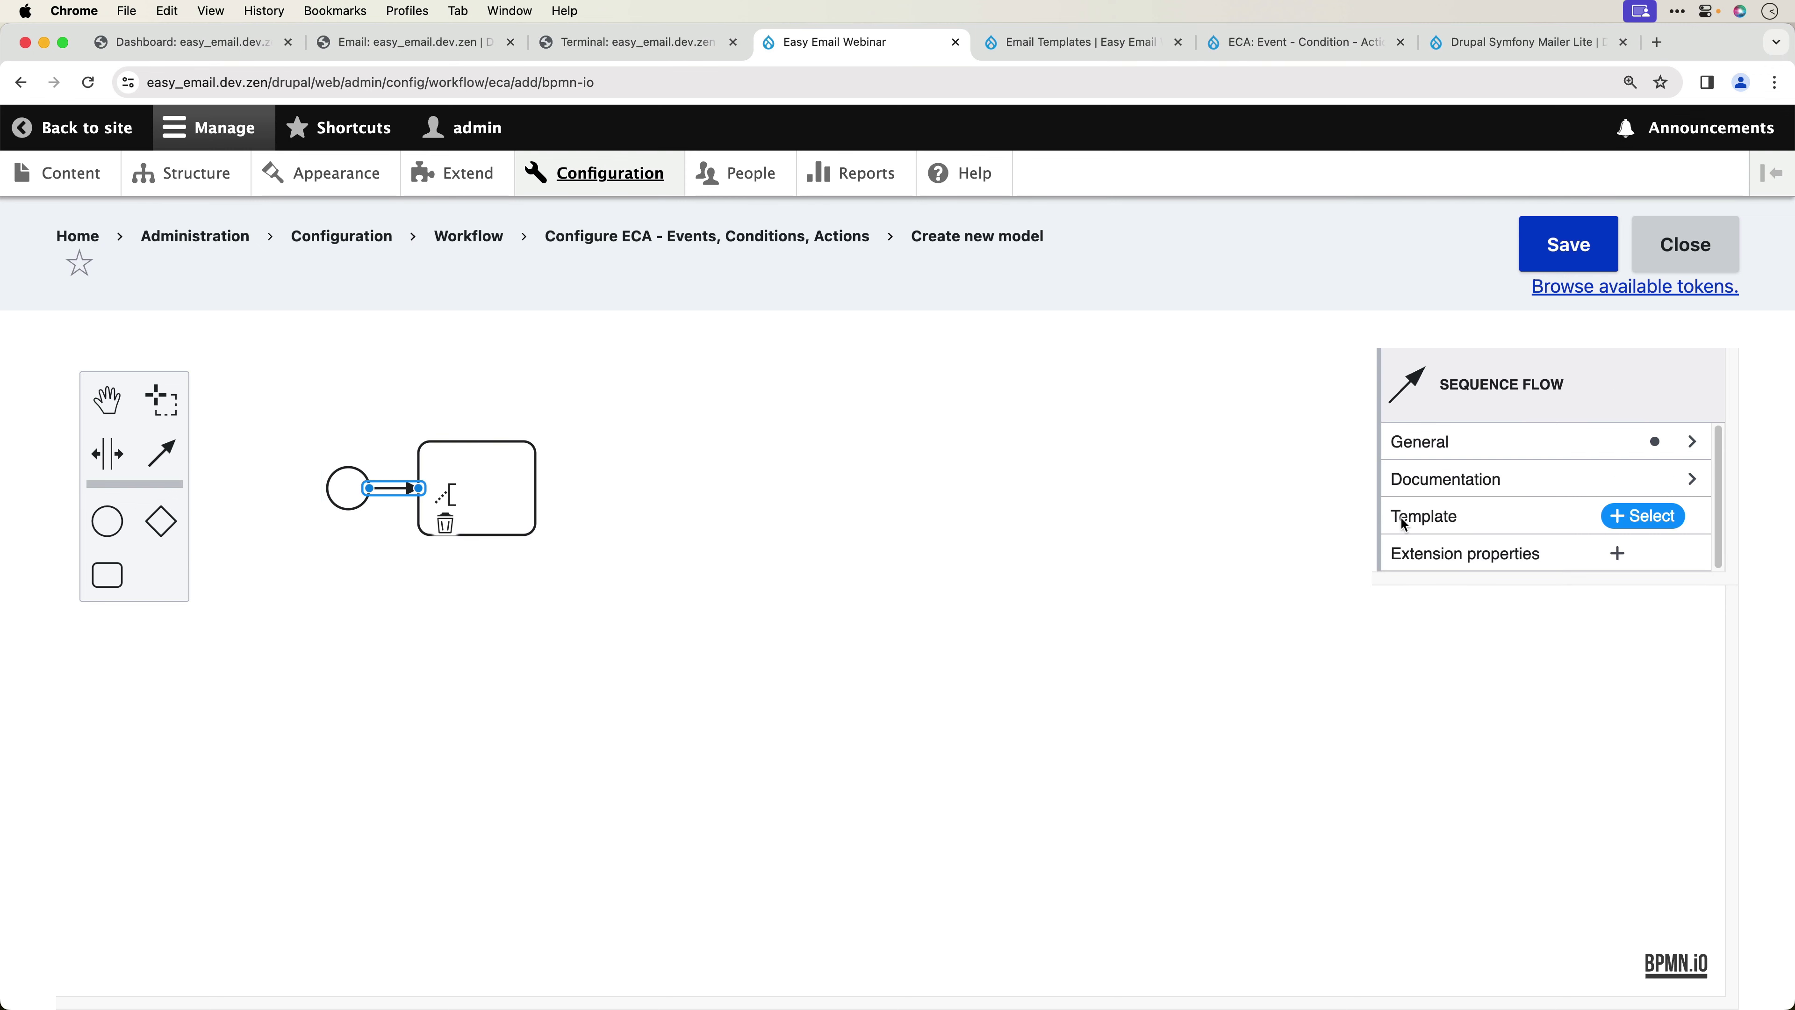
left_click(1658, 522)
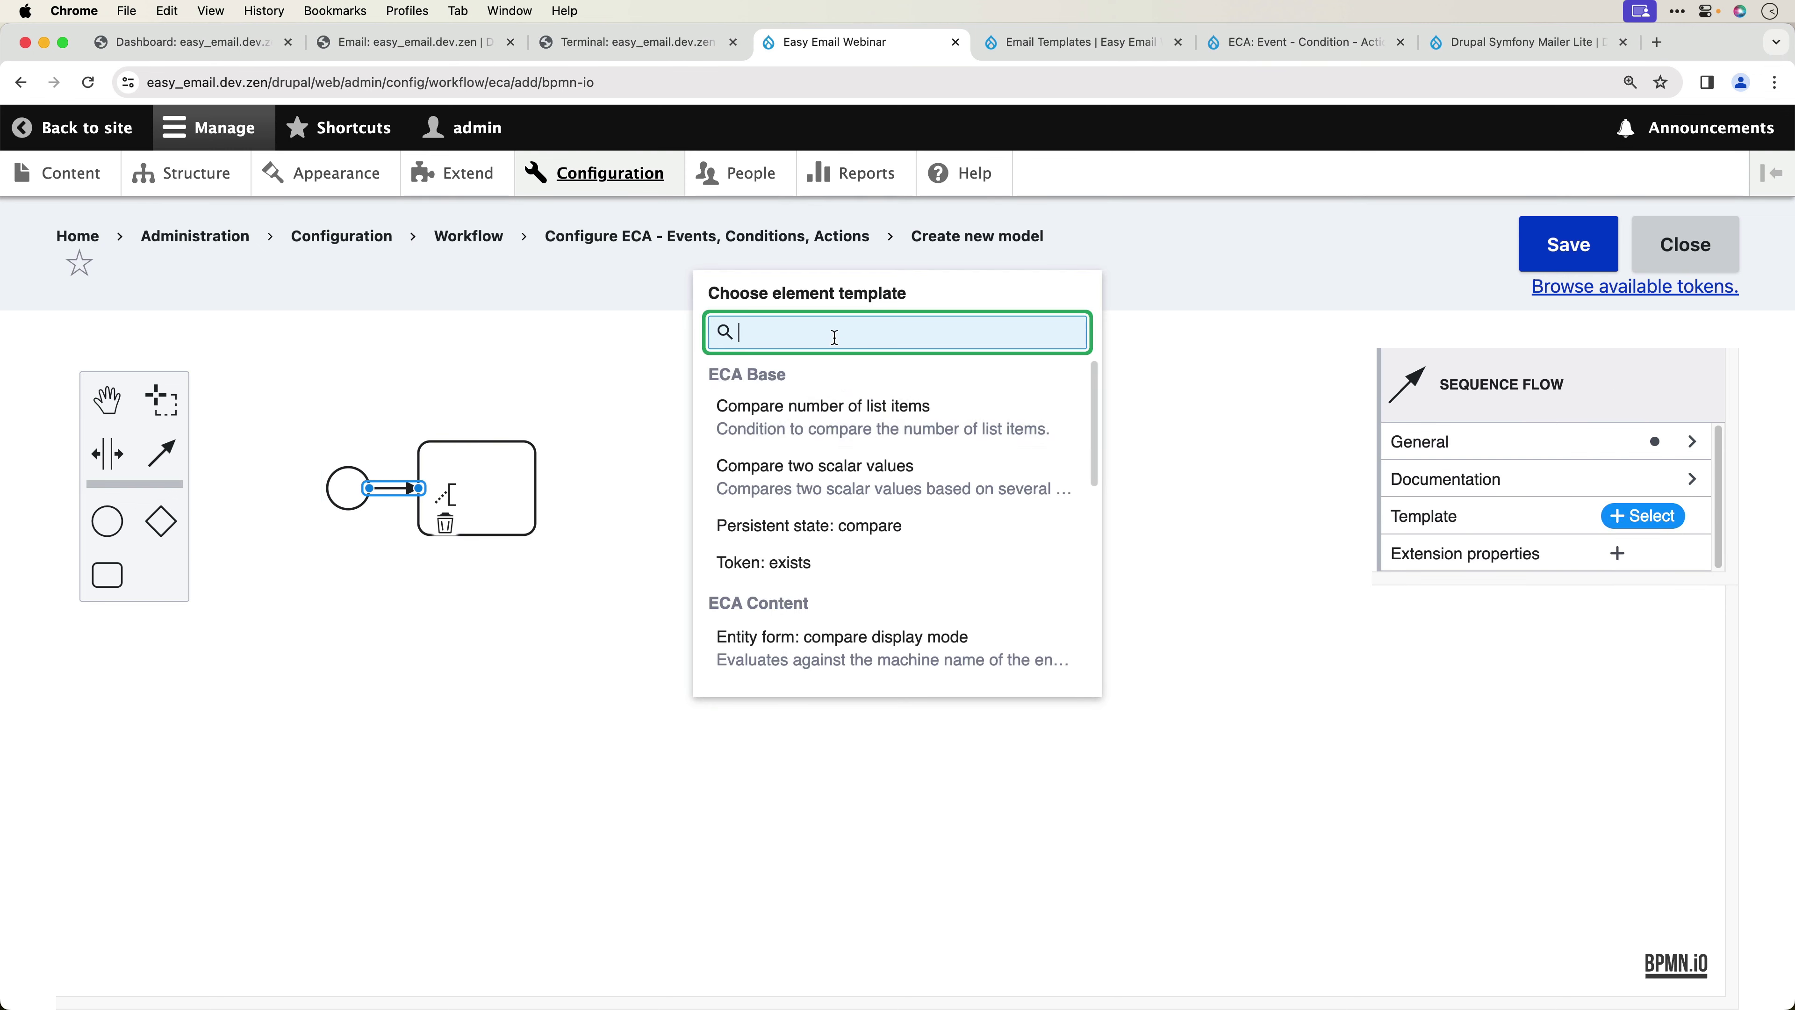
type("creat")
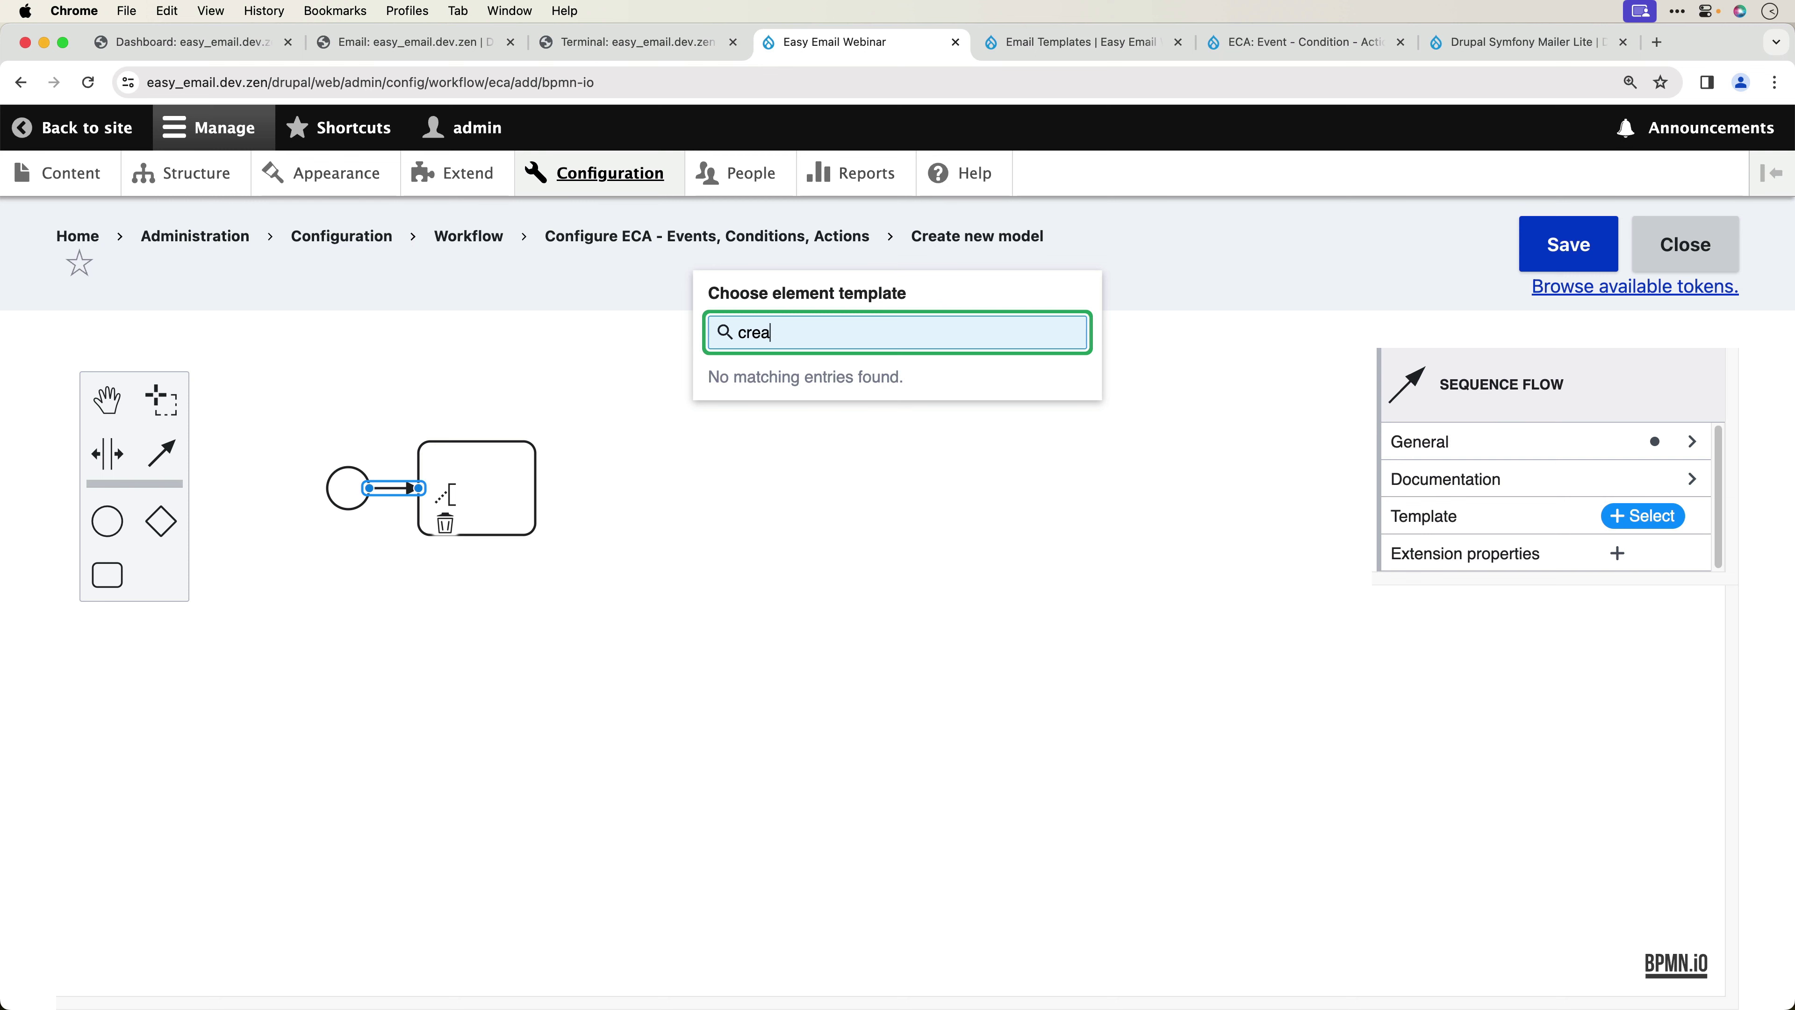
key("BackSpace")
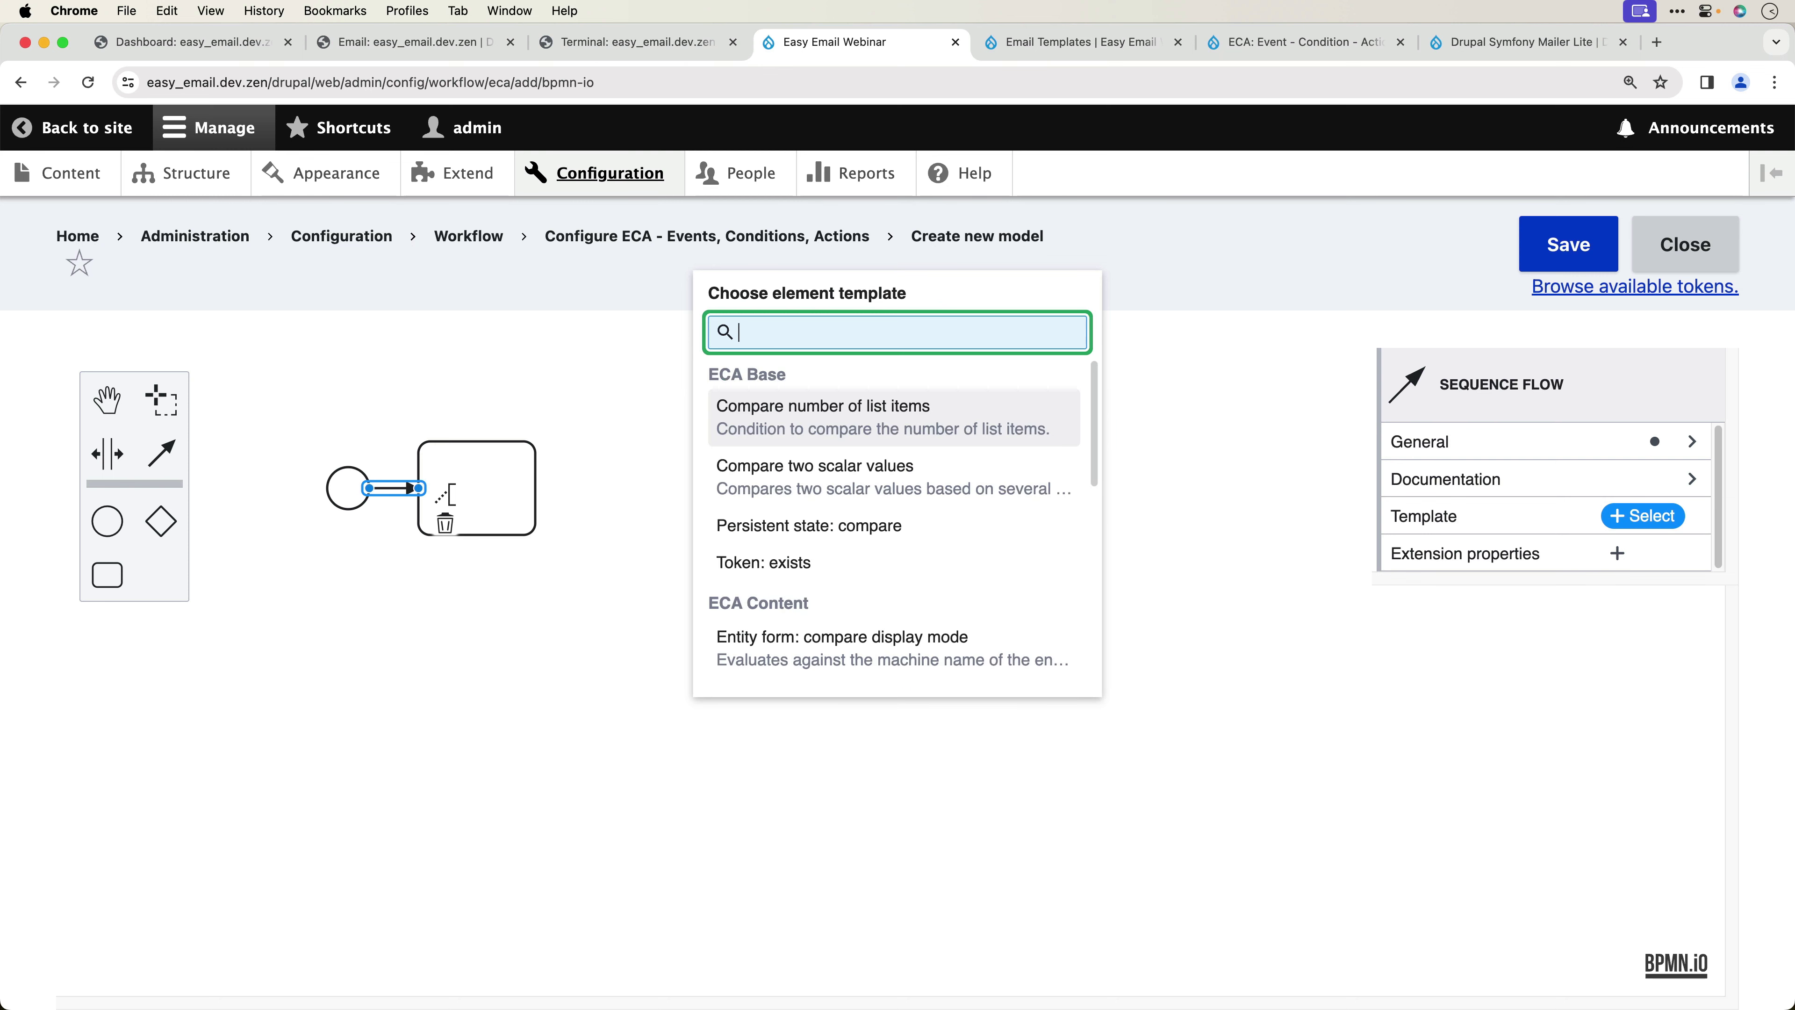
key("Escape")
- Apply the "Entity: create new" template to the task and set its type to Email: New Article
left_click(495, 460)
left_click(1611, 518)
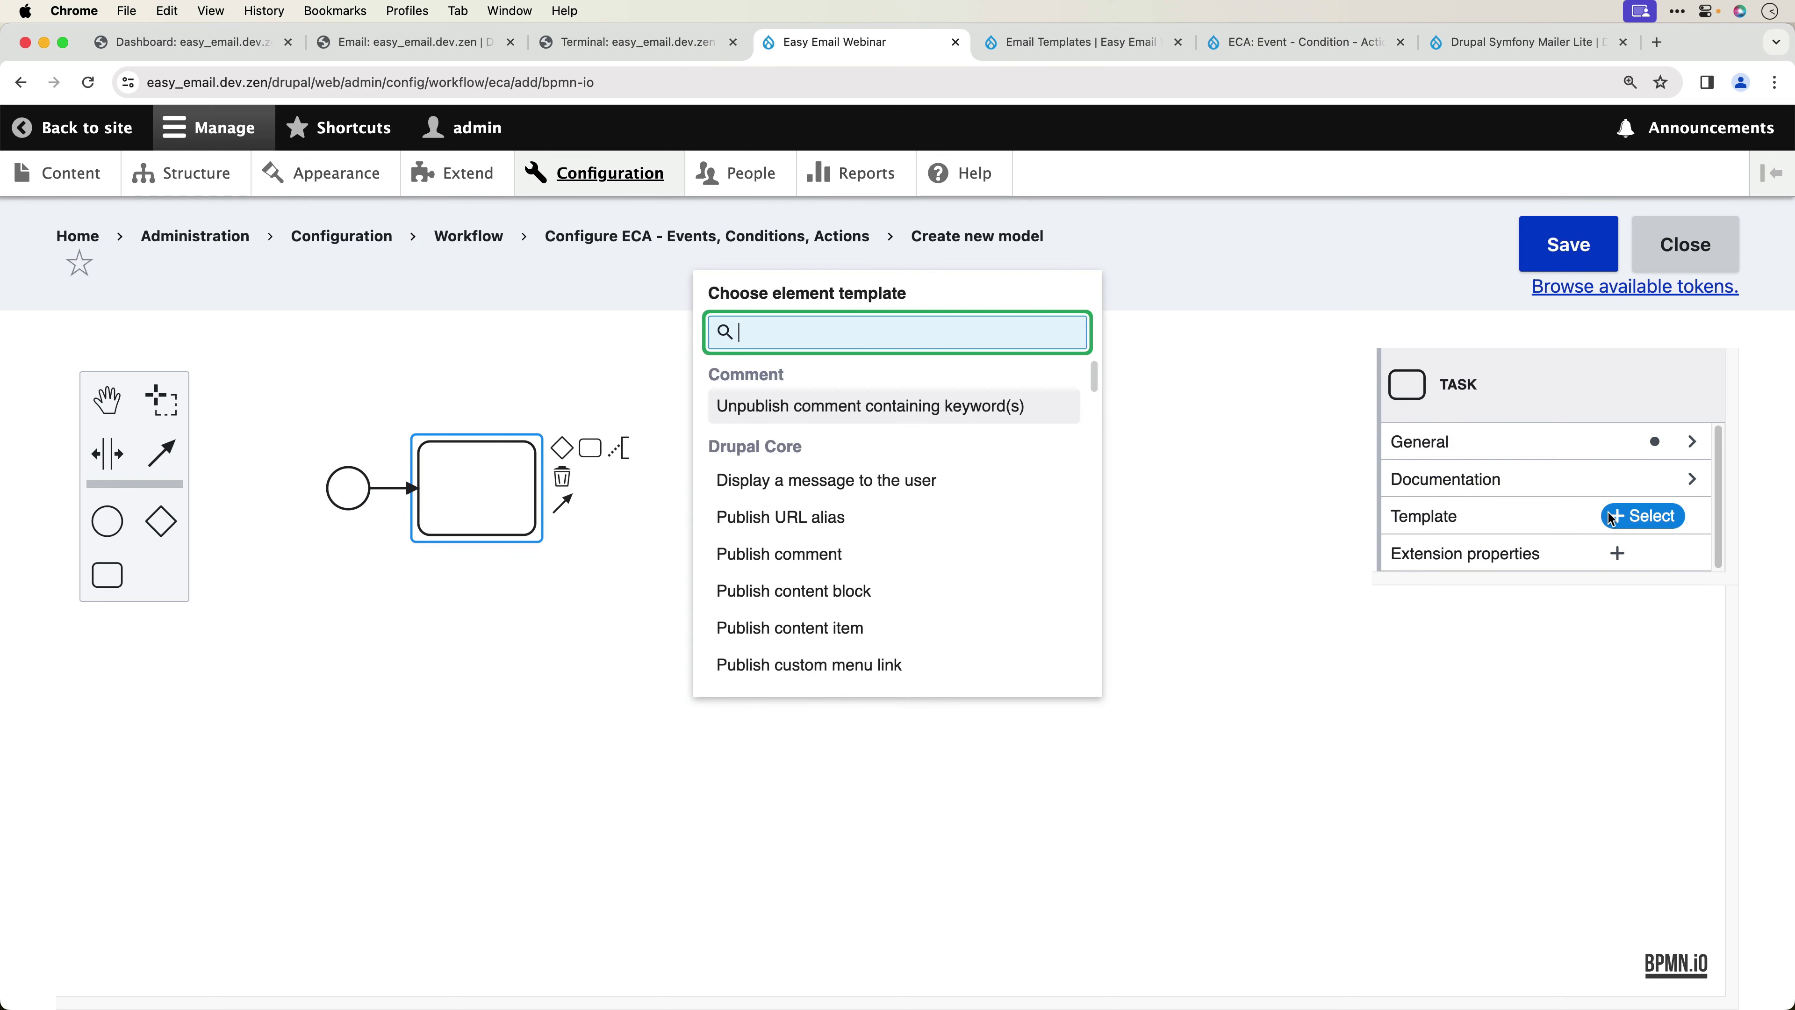
type("cre")
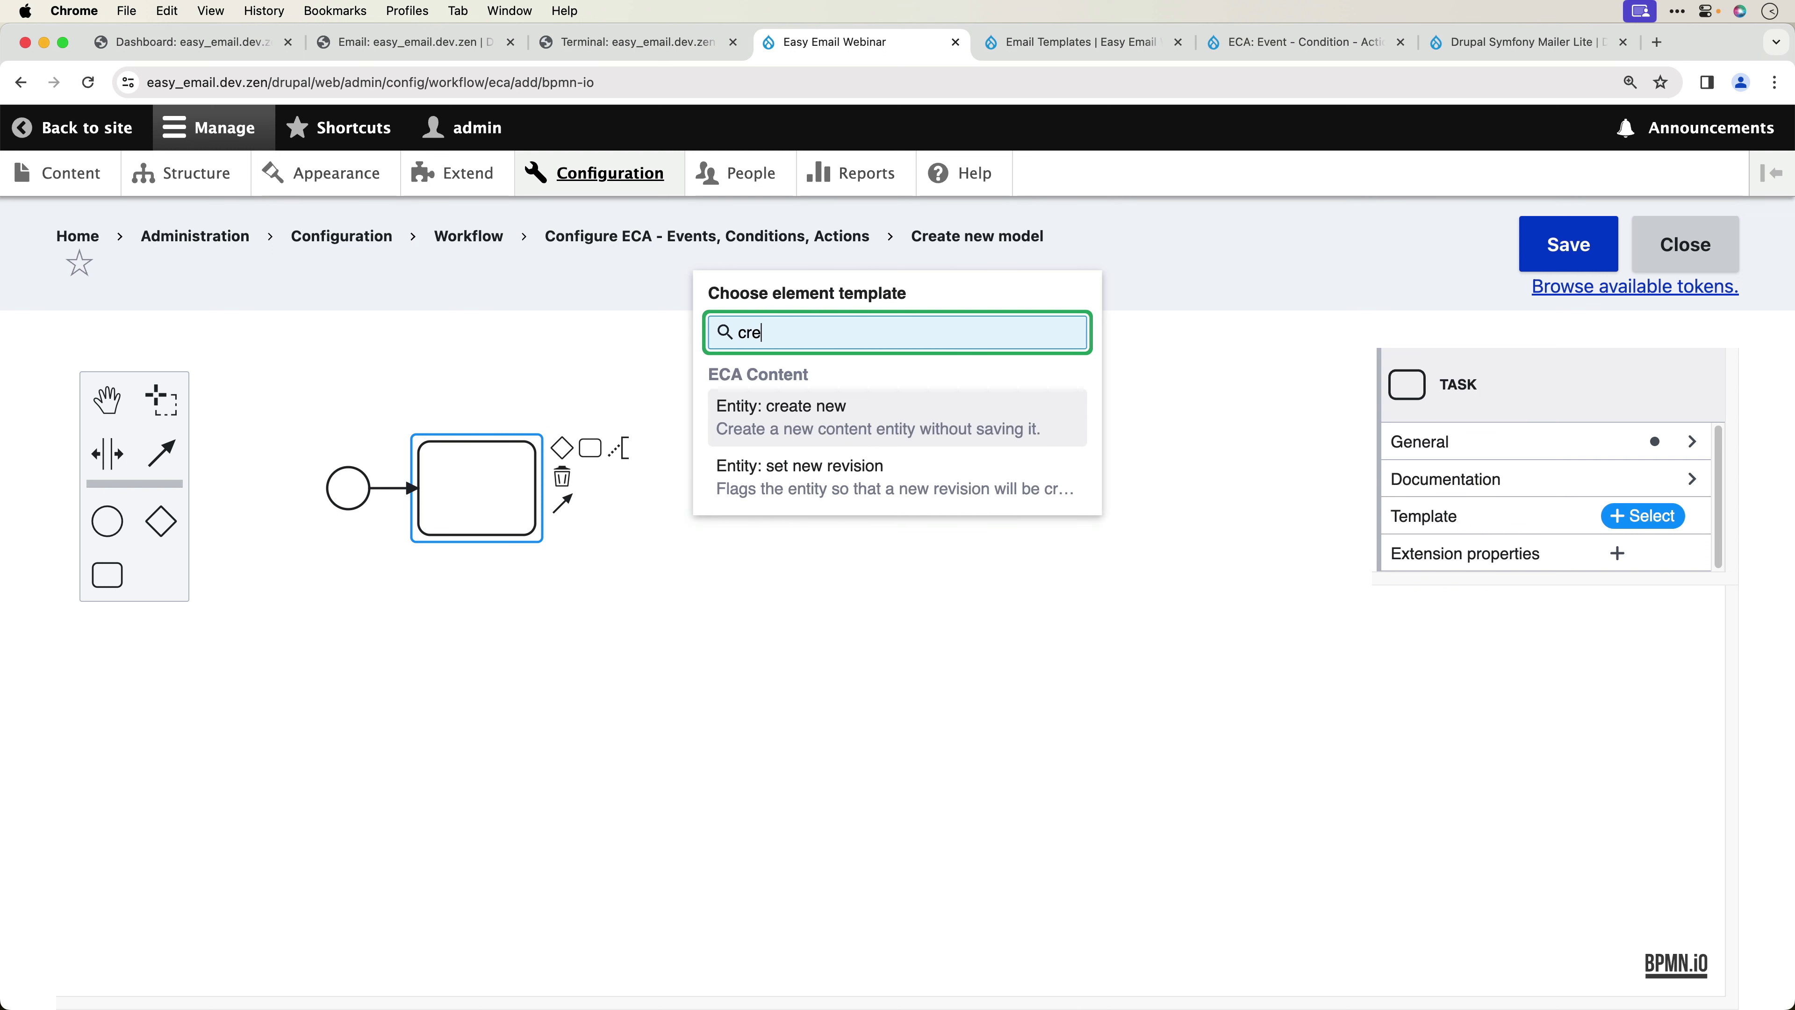
left_click(862, 418)
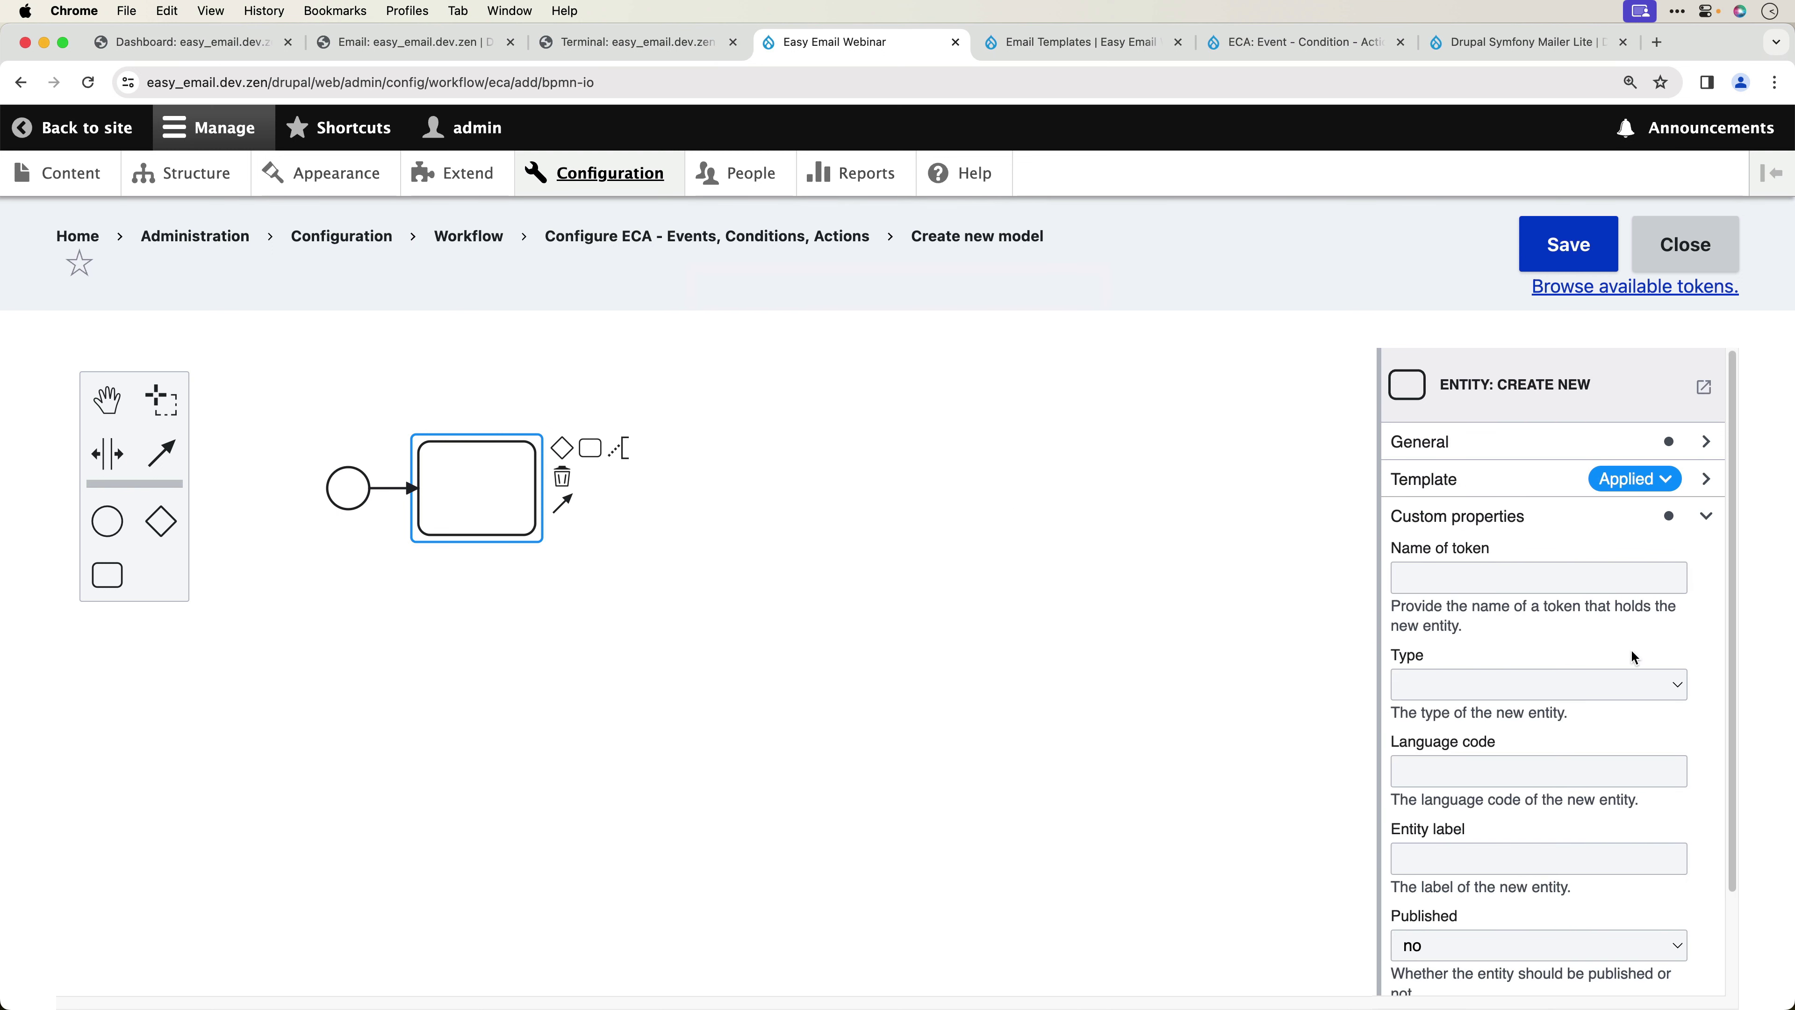
left_click(1512, 696)
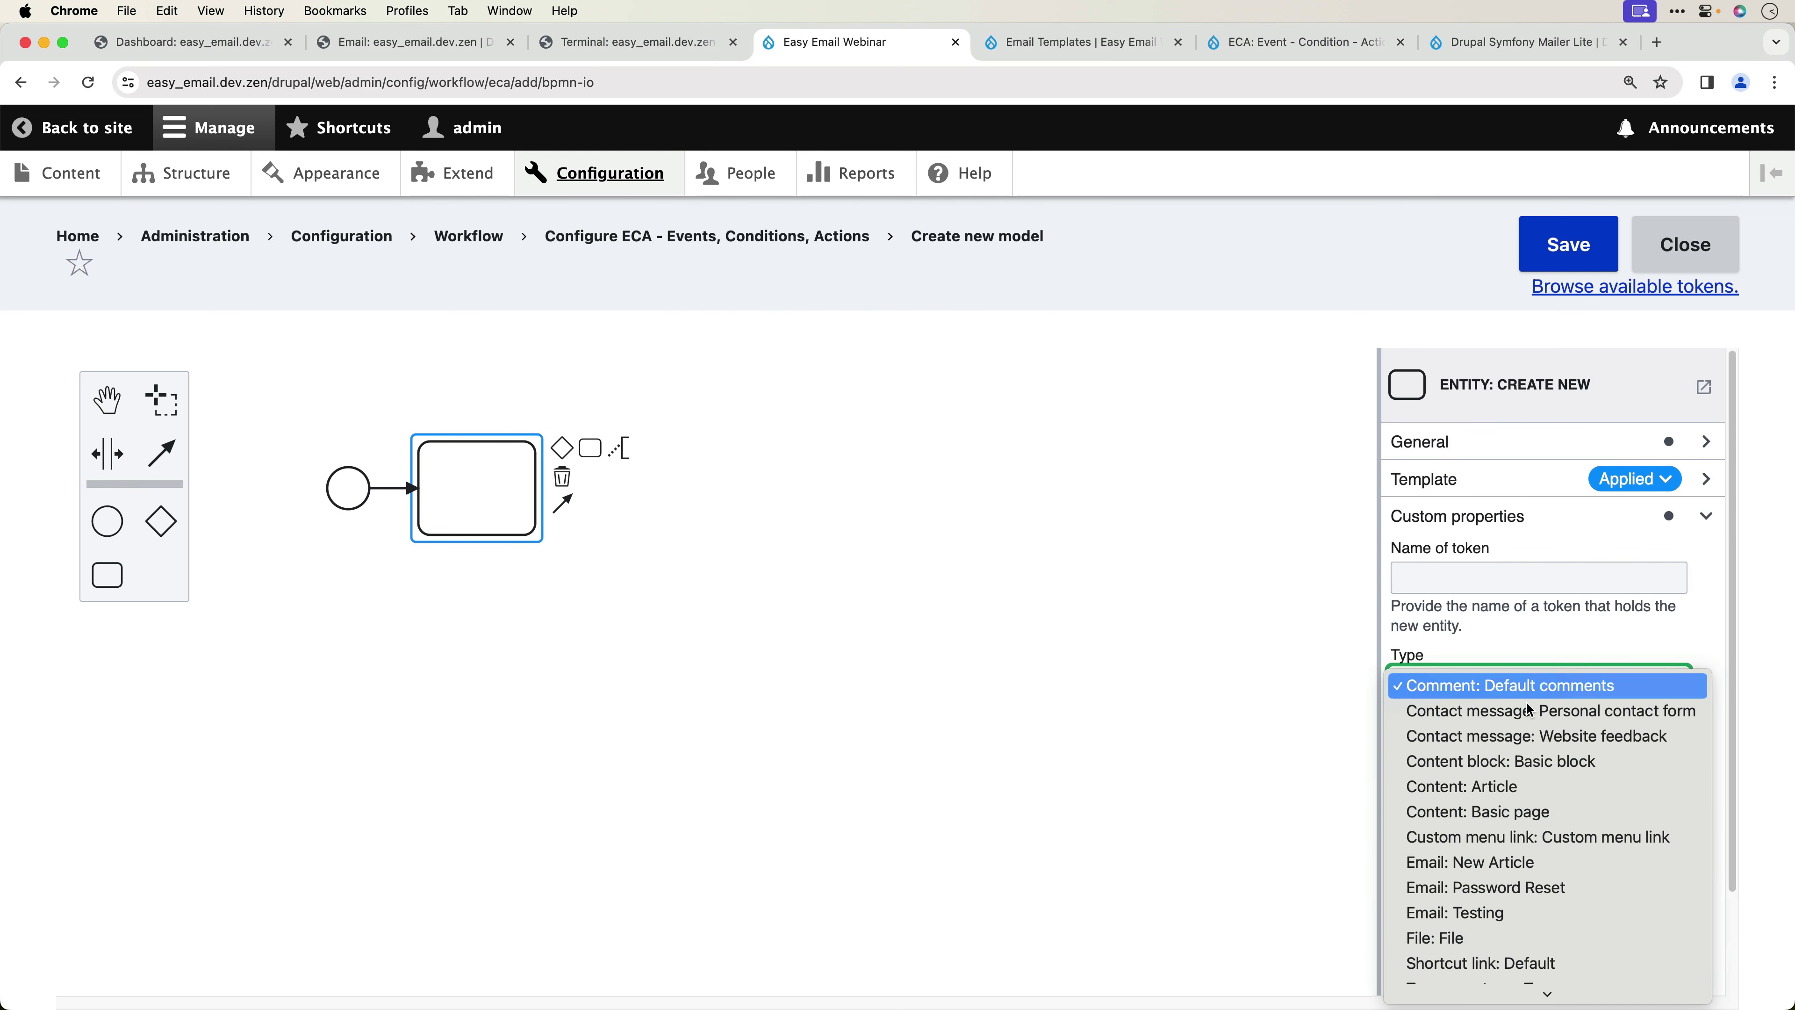
left_click(1463, 870)
- Name the new entity's token notification_email and set its entity label to "New article created [node:title]"
left_click(1501, 584)
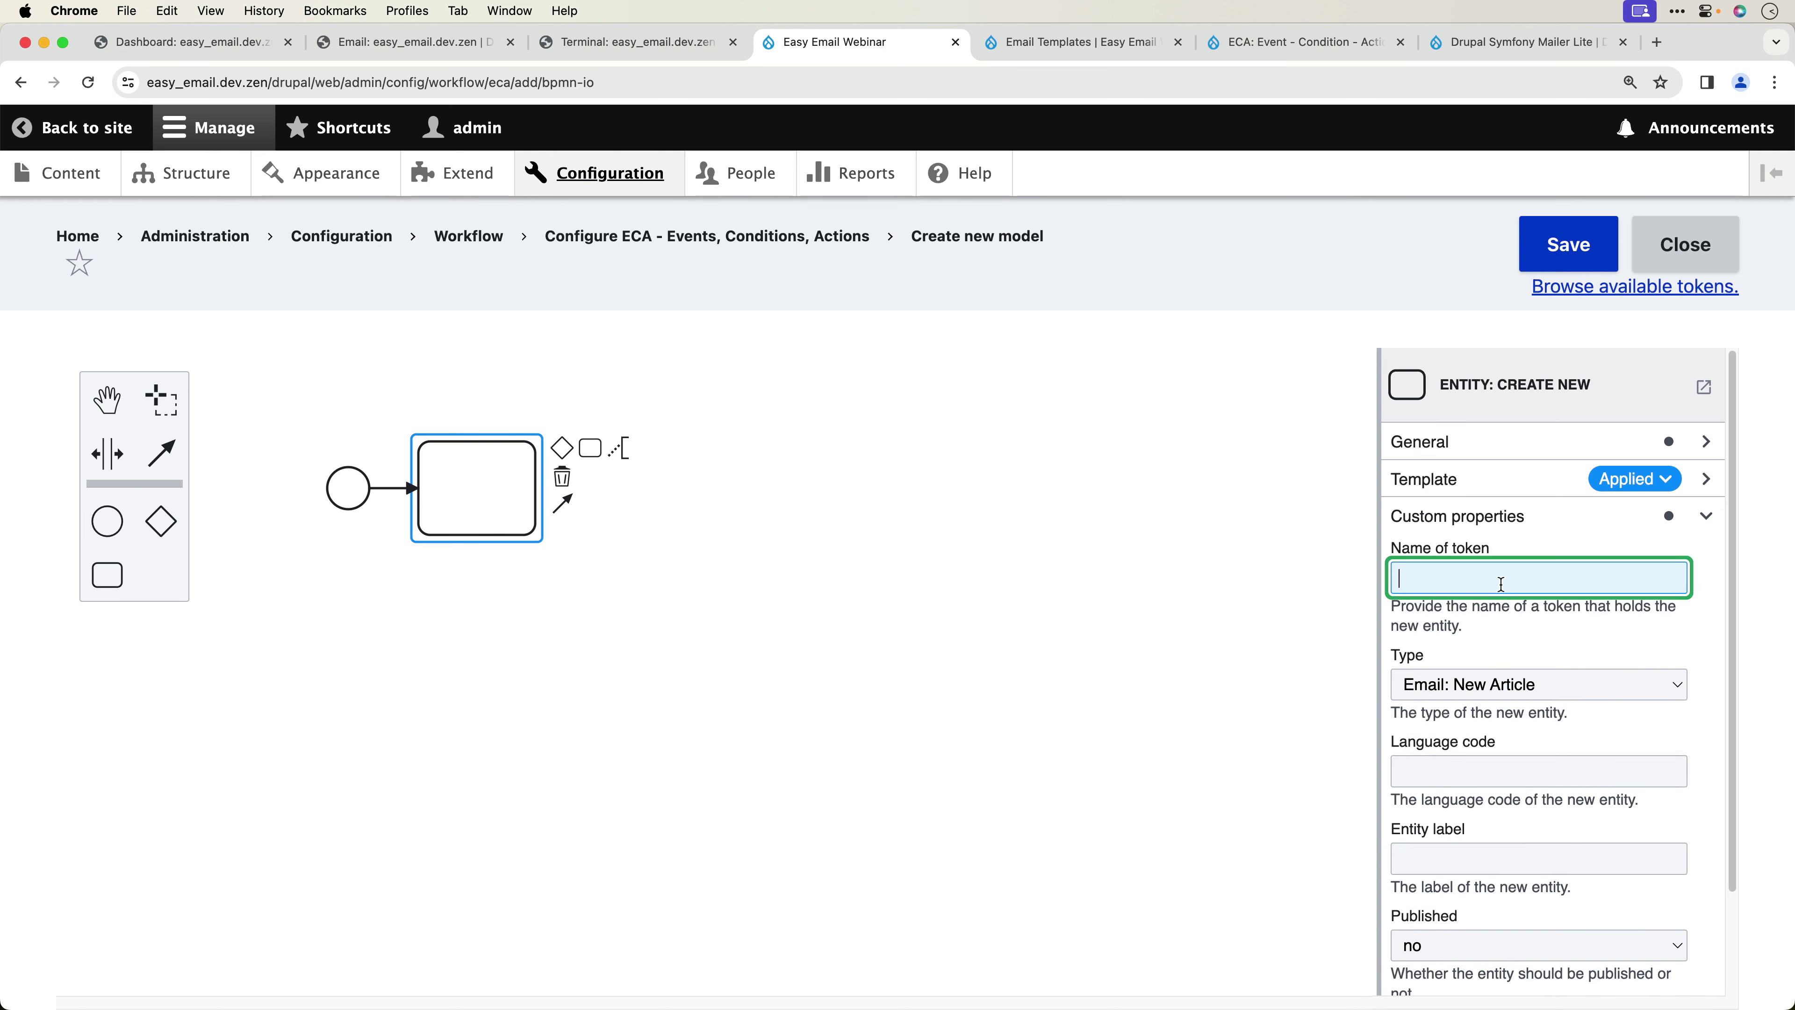
type("notification_email")
key("super+a")
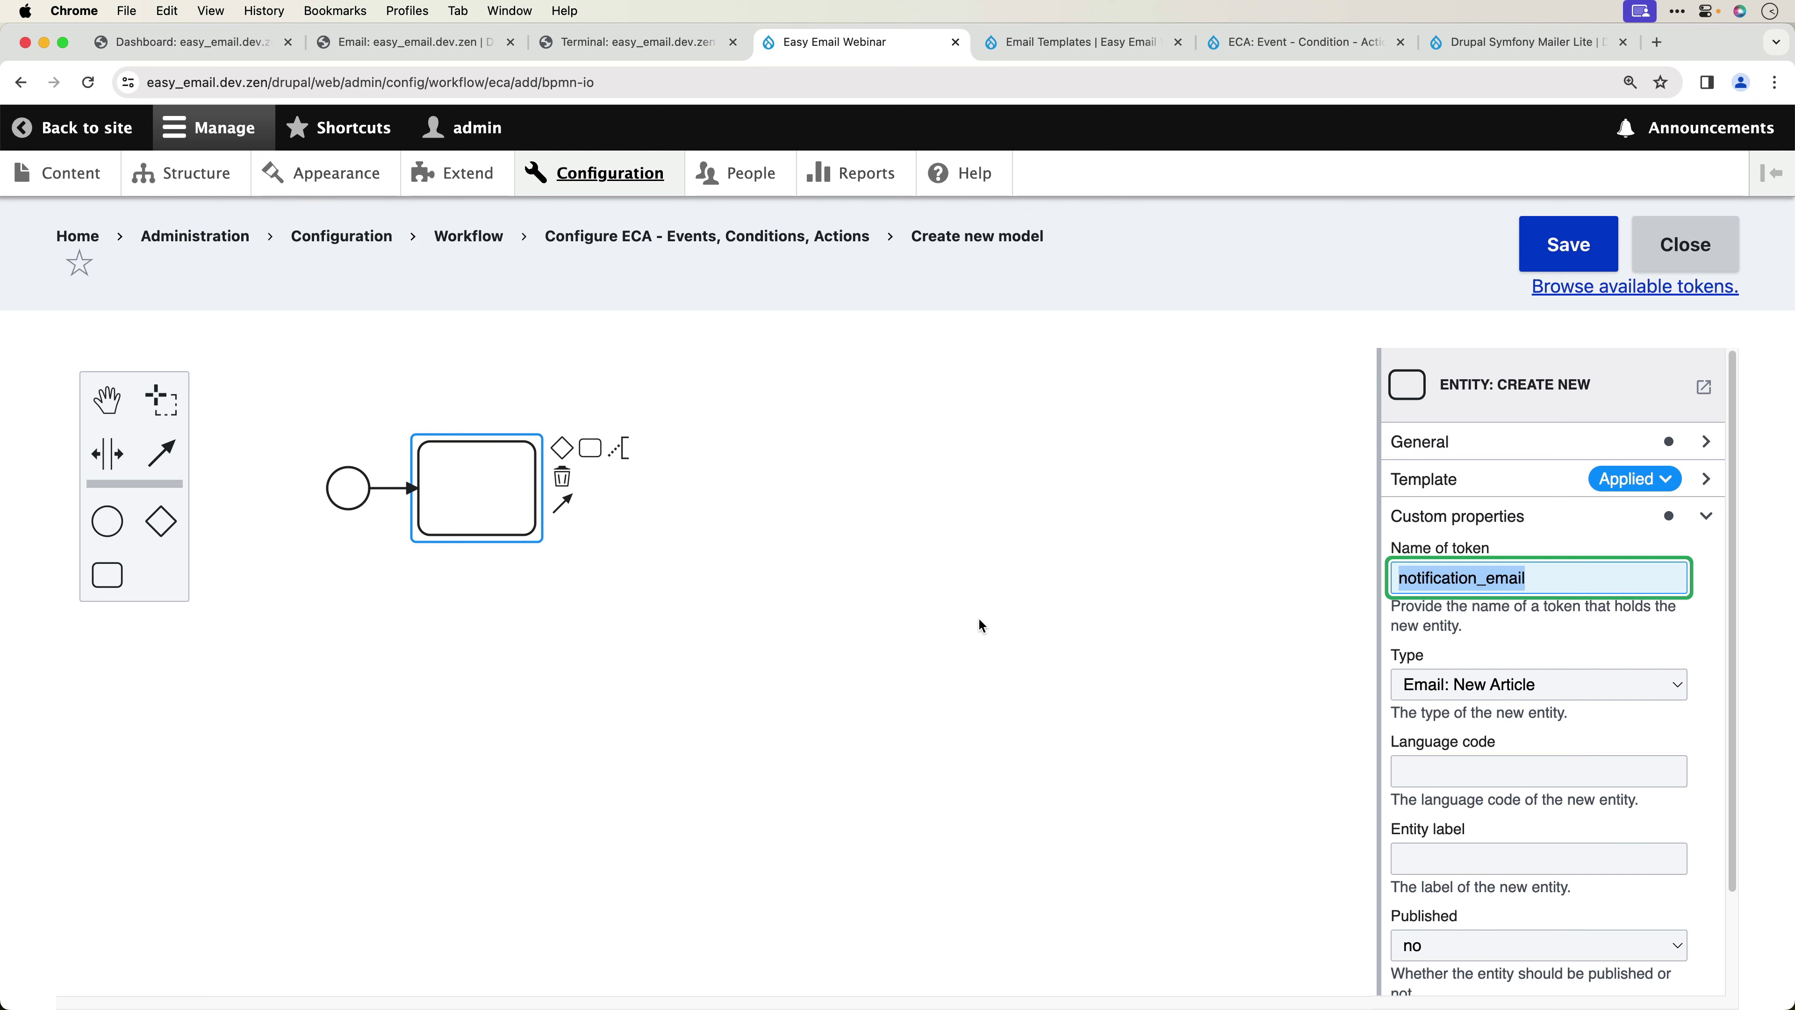
scroll(1500, 744, "down", 3)
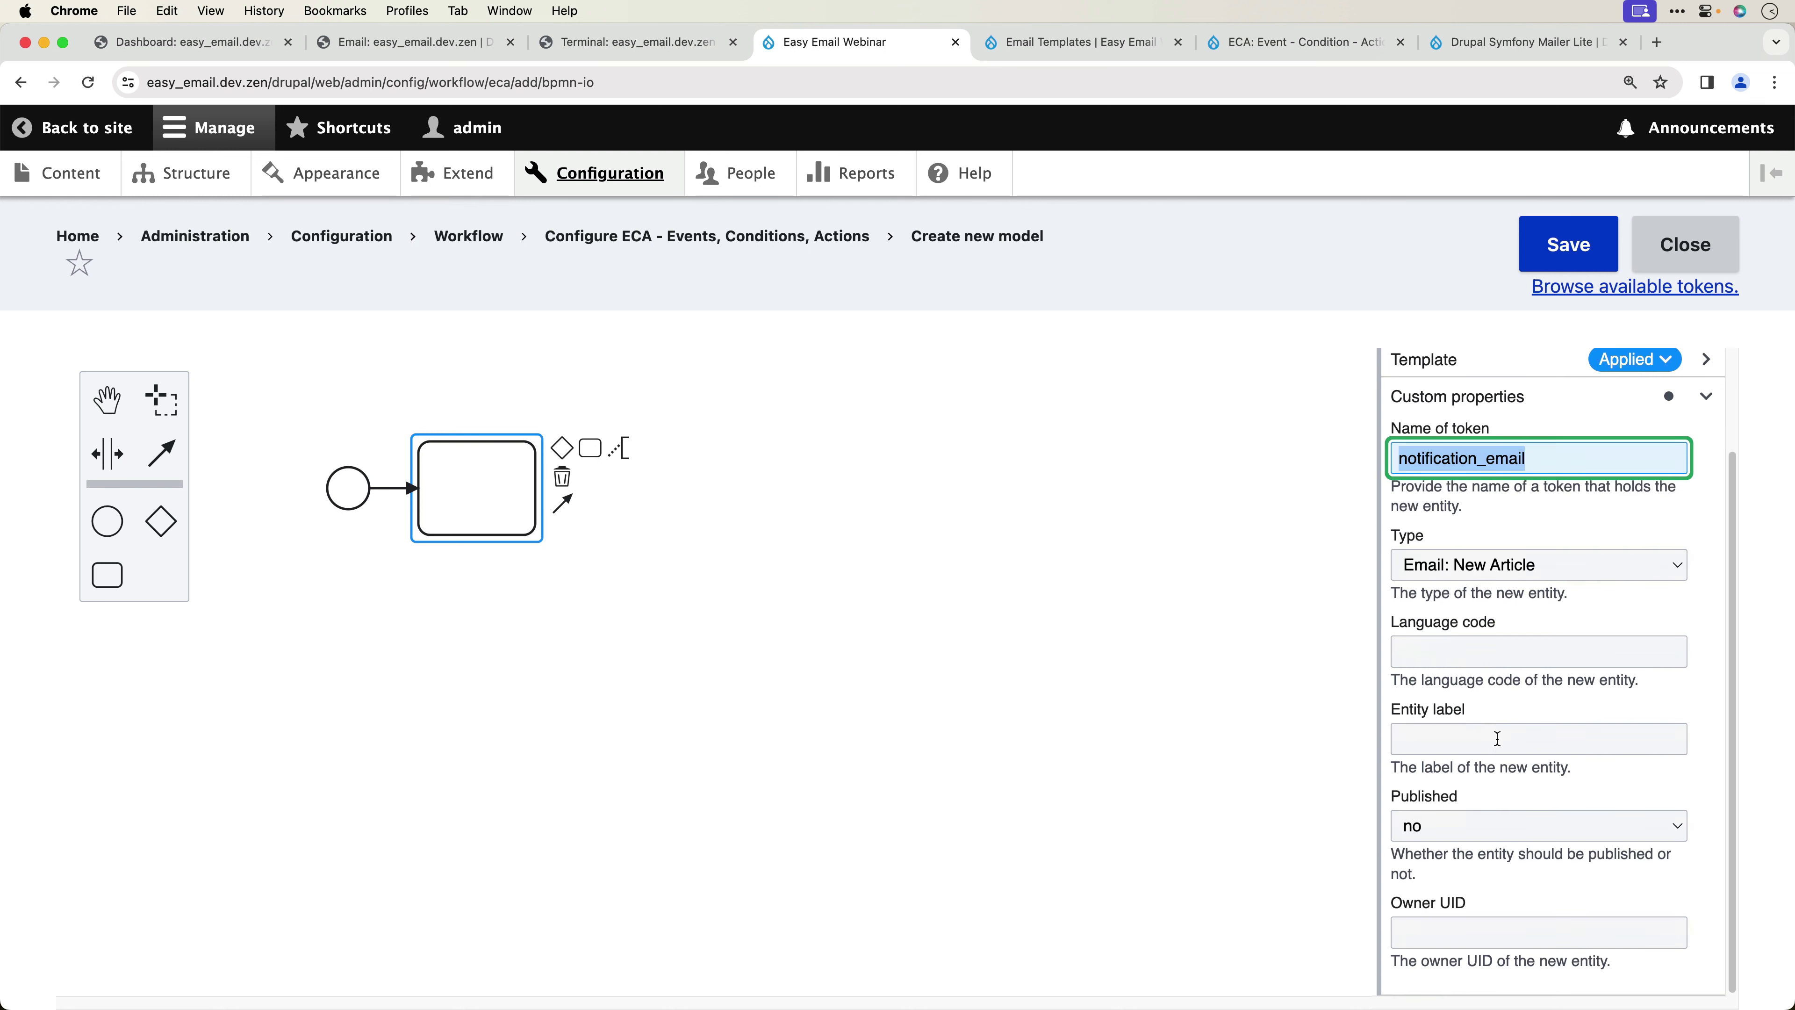
left_click(1498, 739)
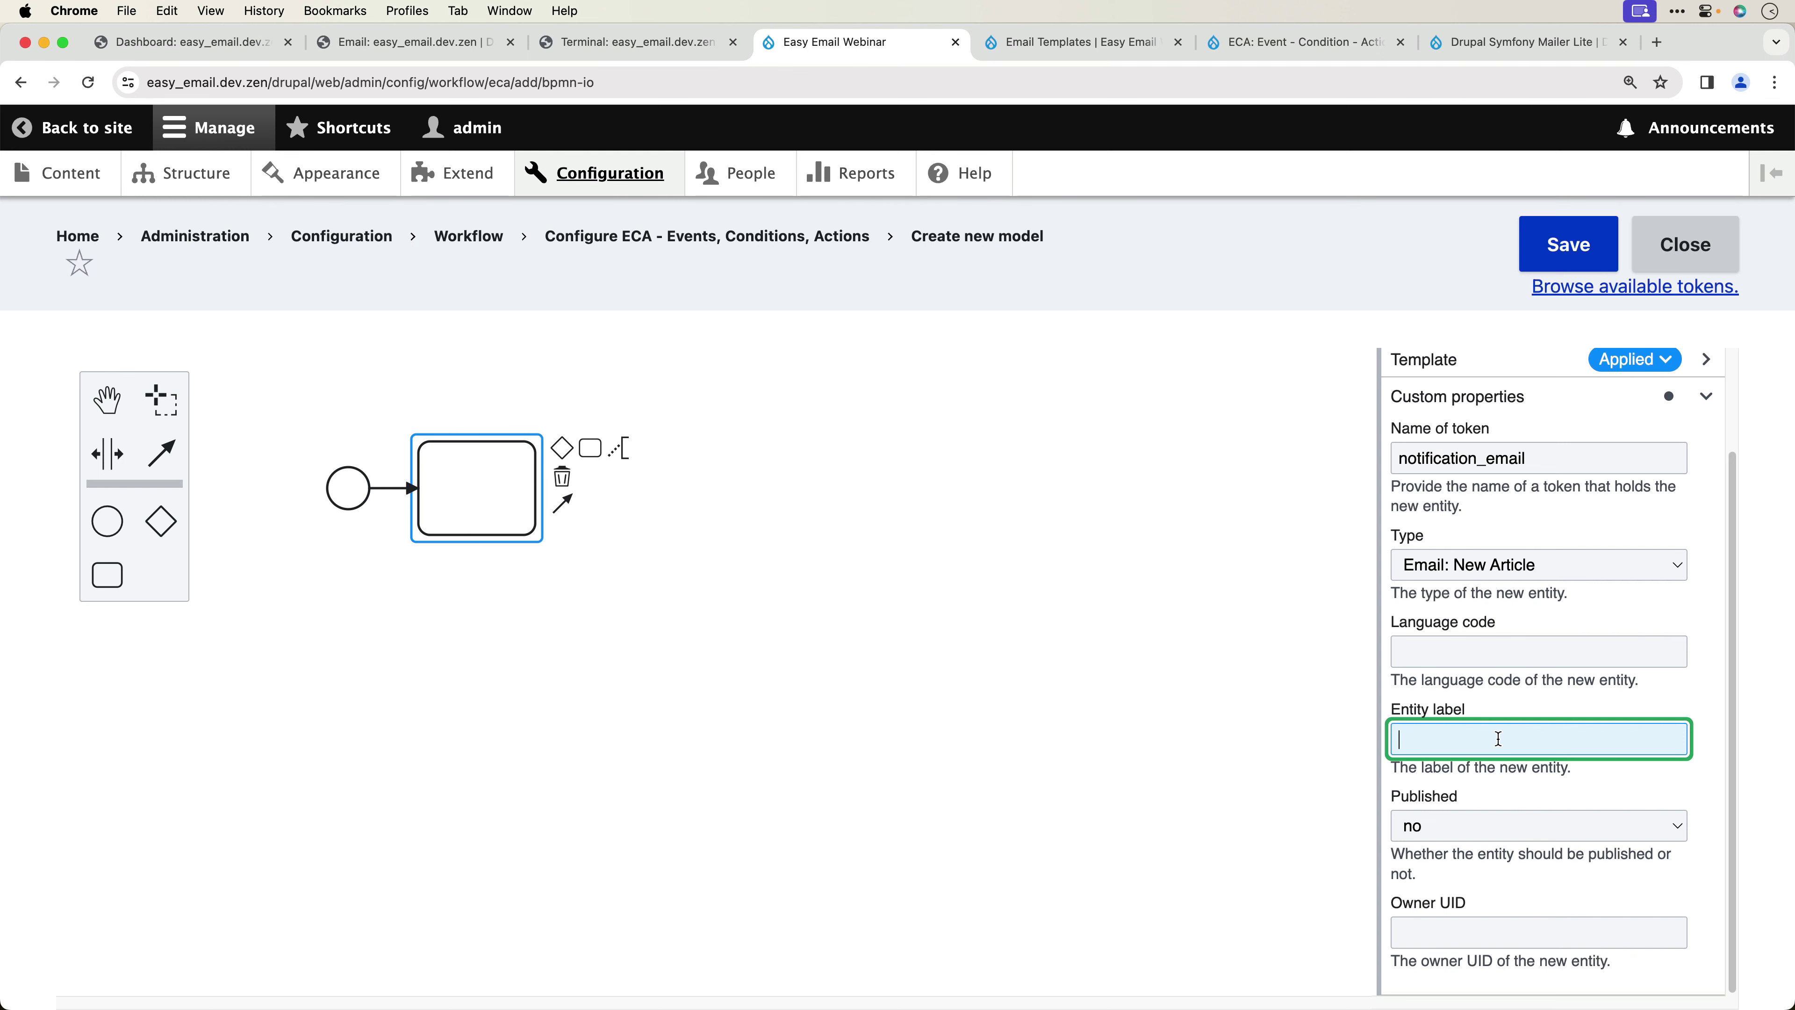
type("New article created [node:title]")
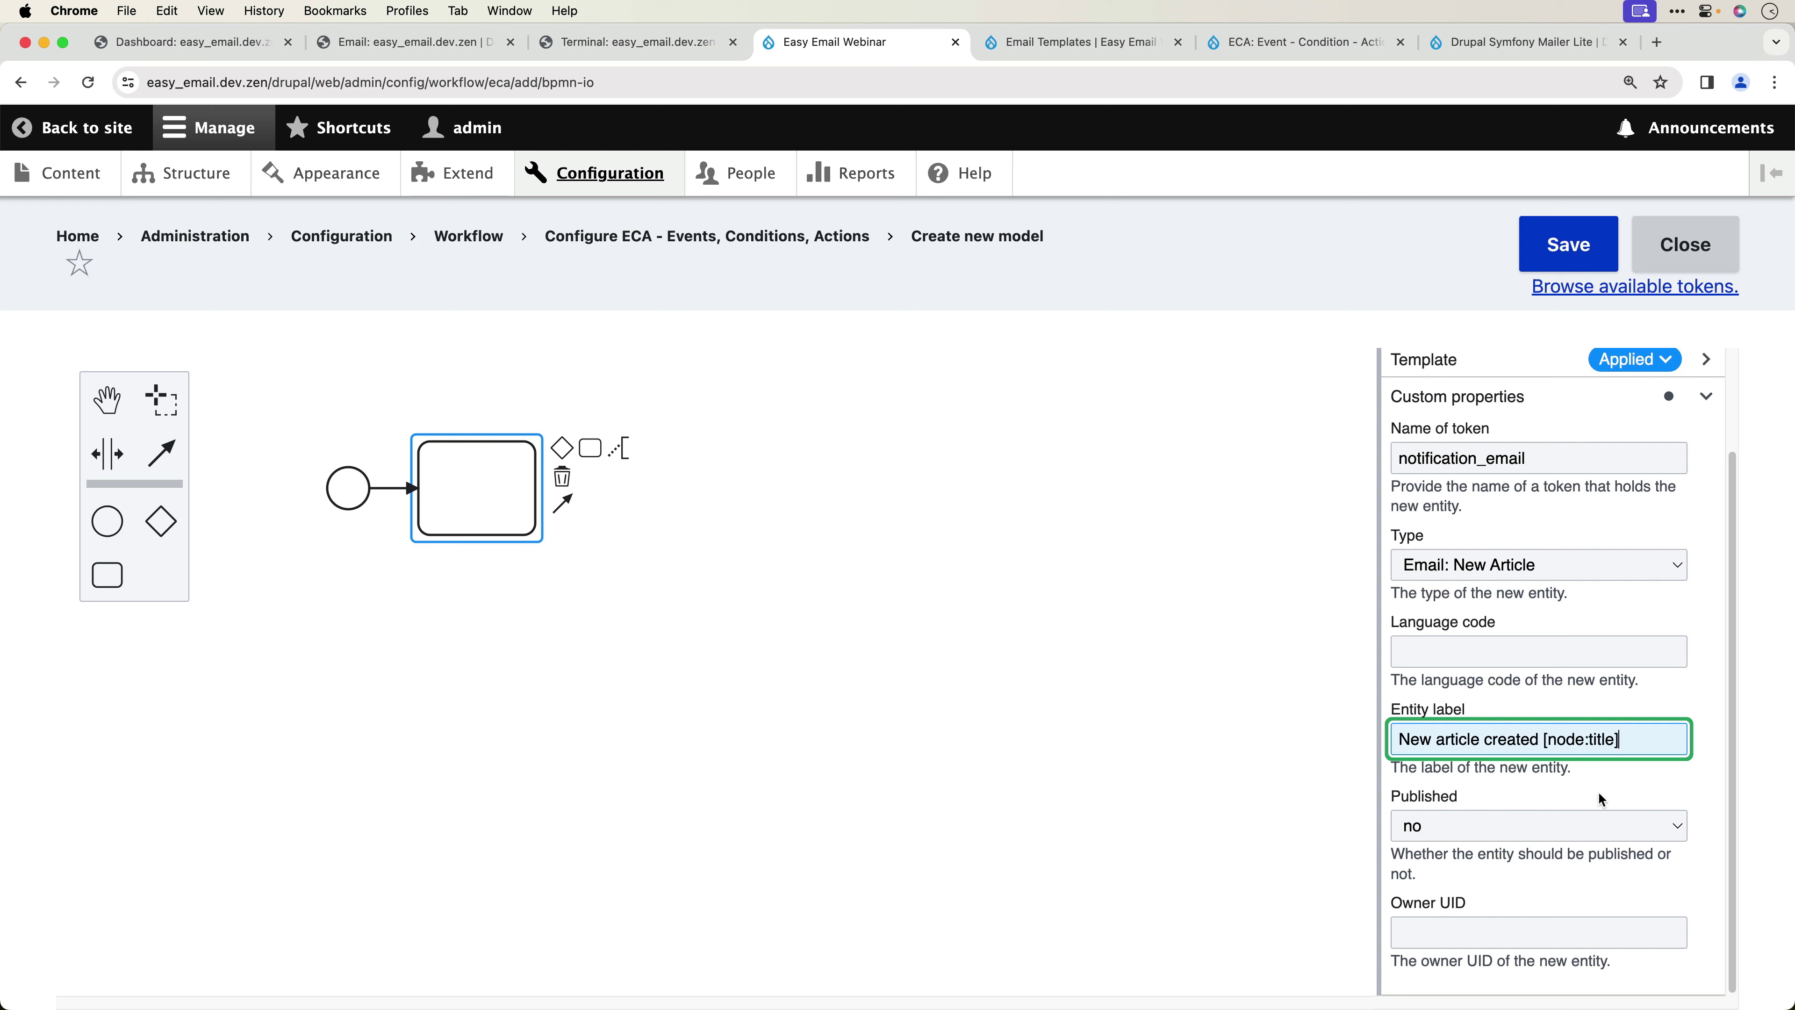
scroll(1598, 792, "up", 3)
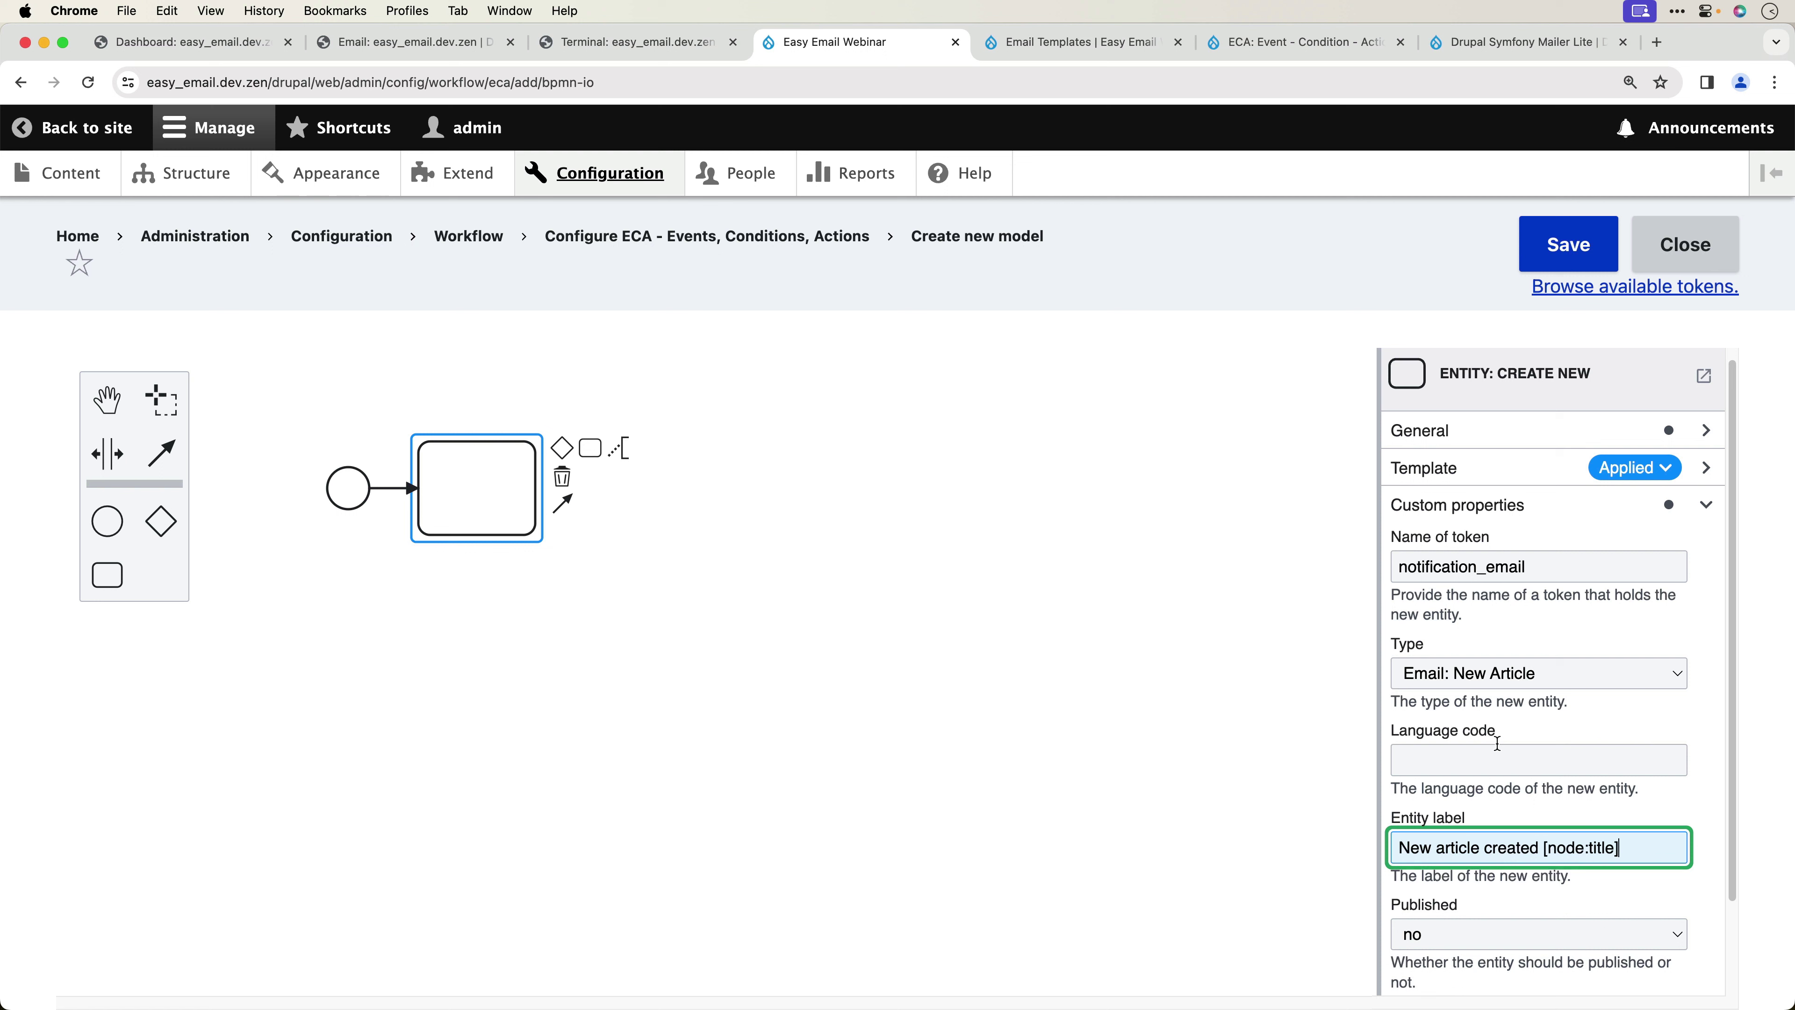
left_click(1257, 613)
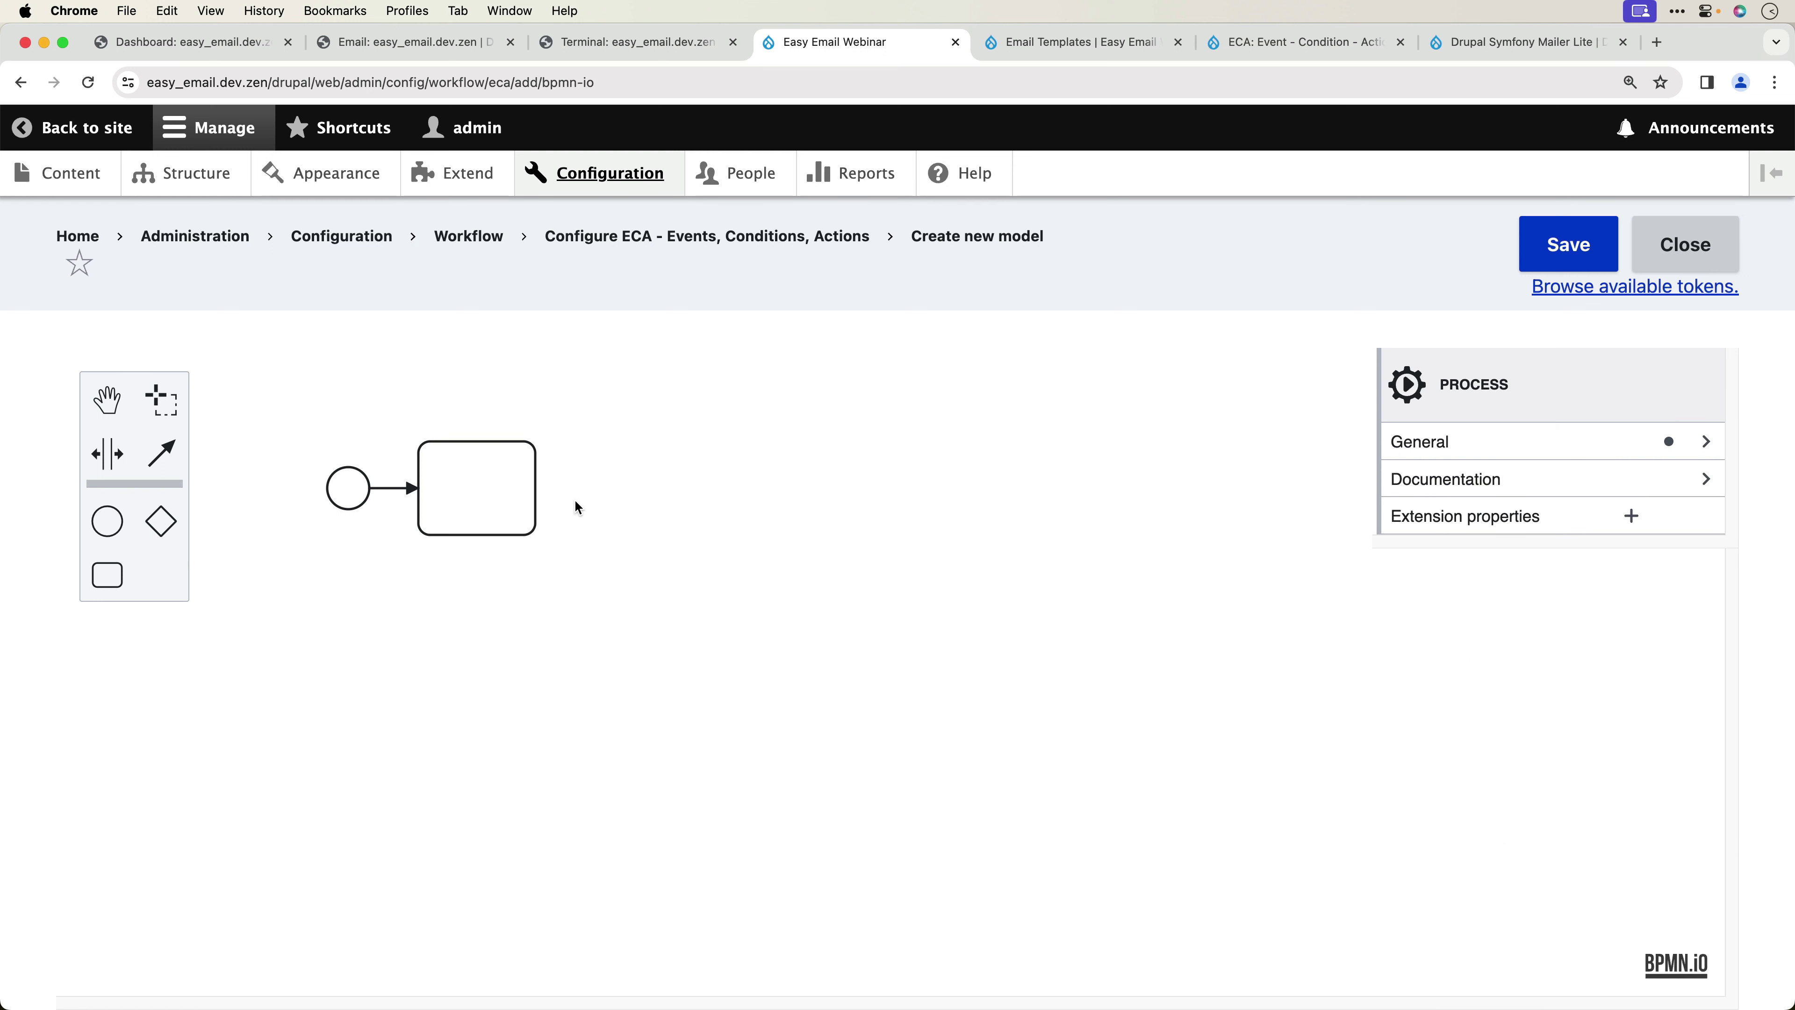
- Append a second task connected after the "Entity: create new" task
left_click(486, 472)
left_click(564, 510)
left_click(629, 485)
left_click(592, 454)
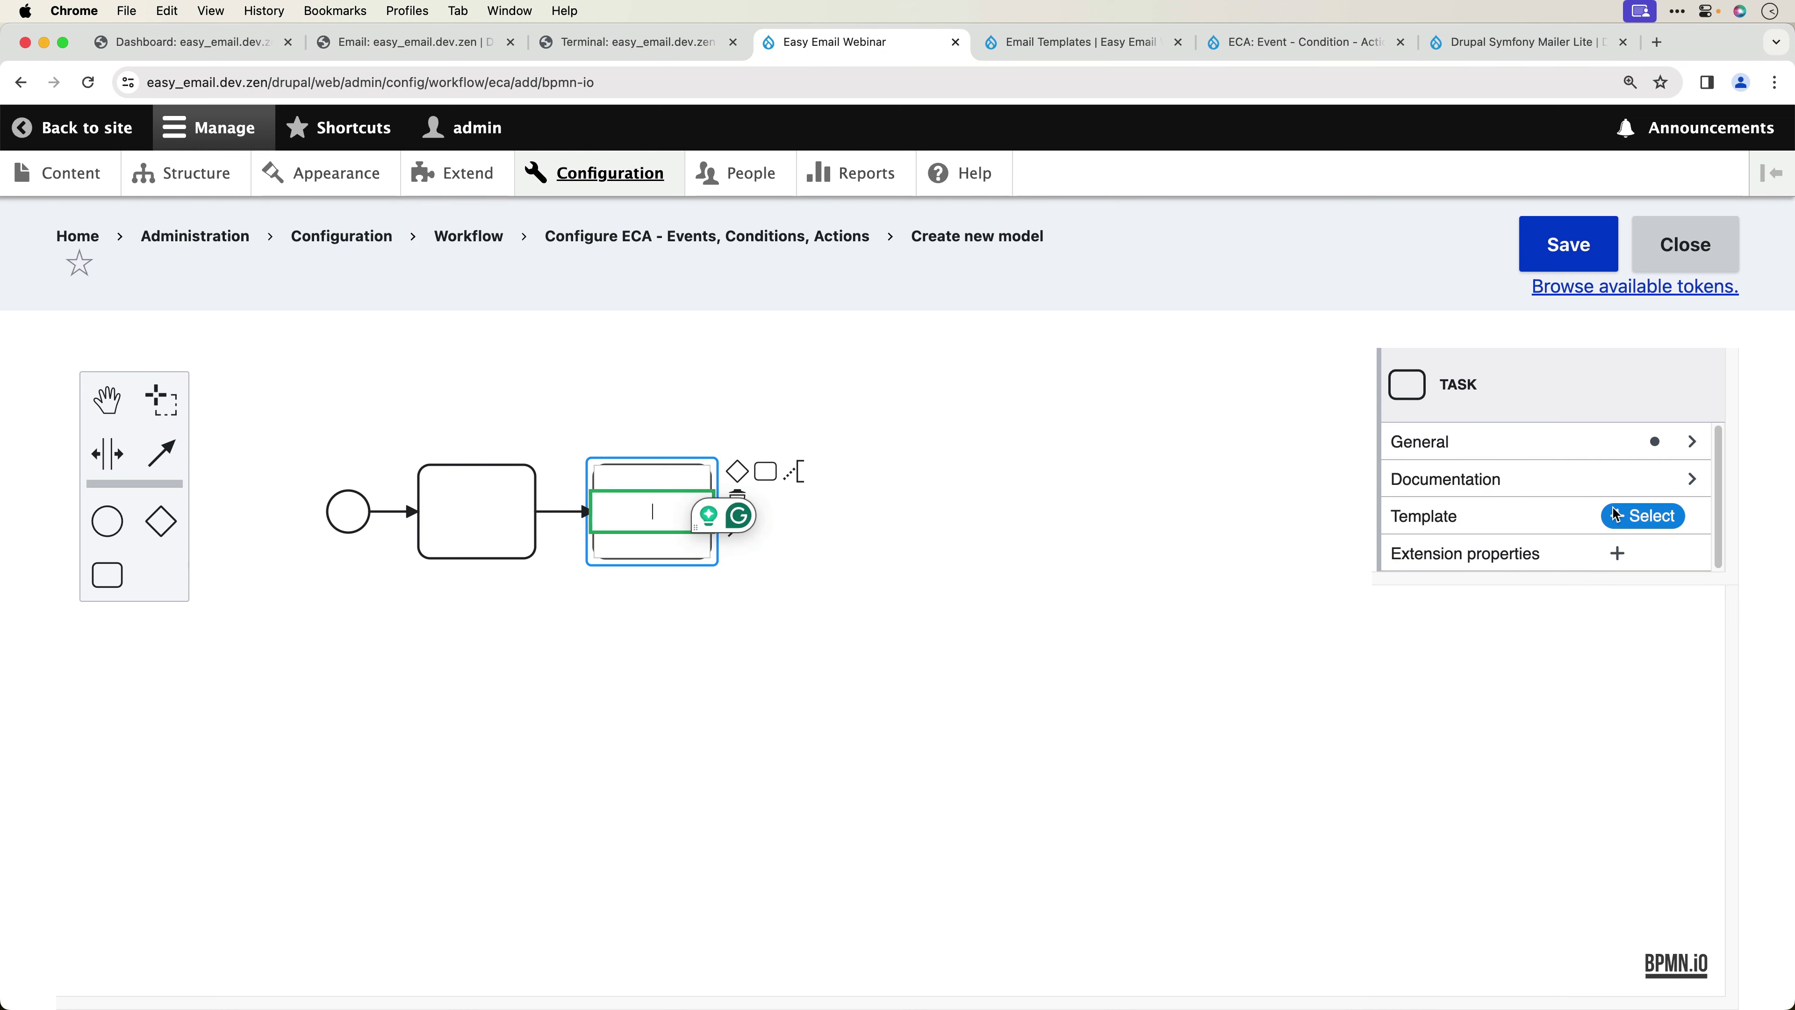
- Label the first task "Create Email" and the second task "Set Article"
double_click(467, 510)
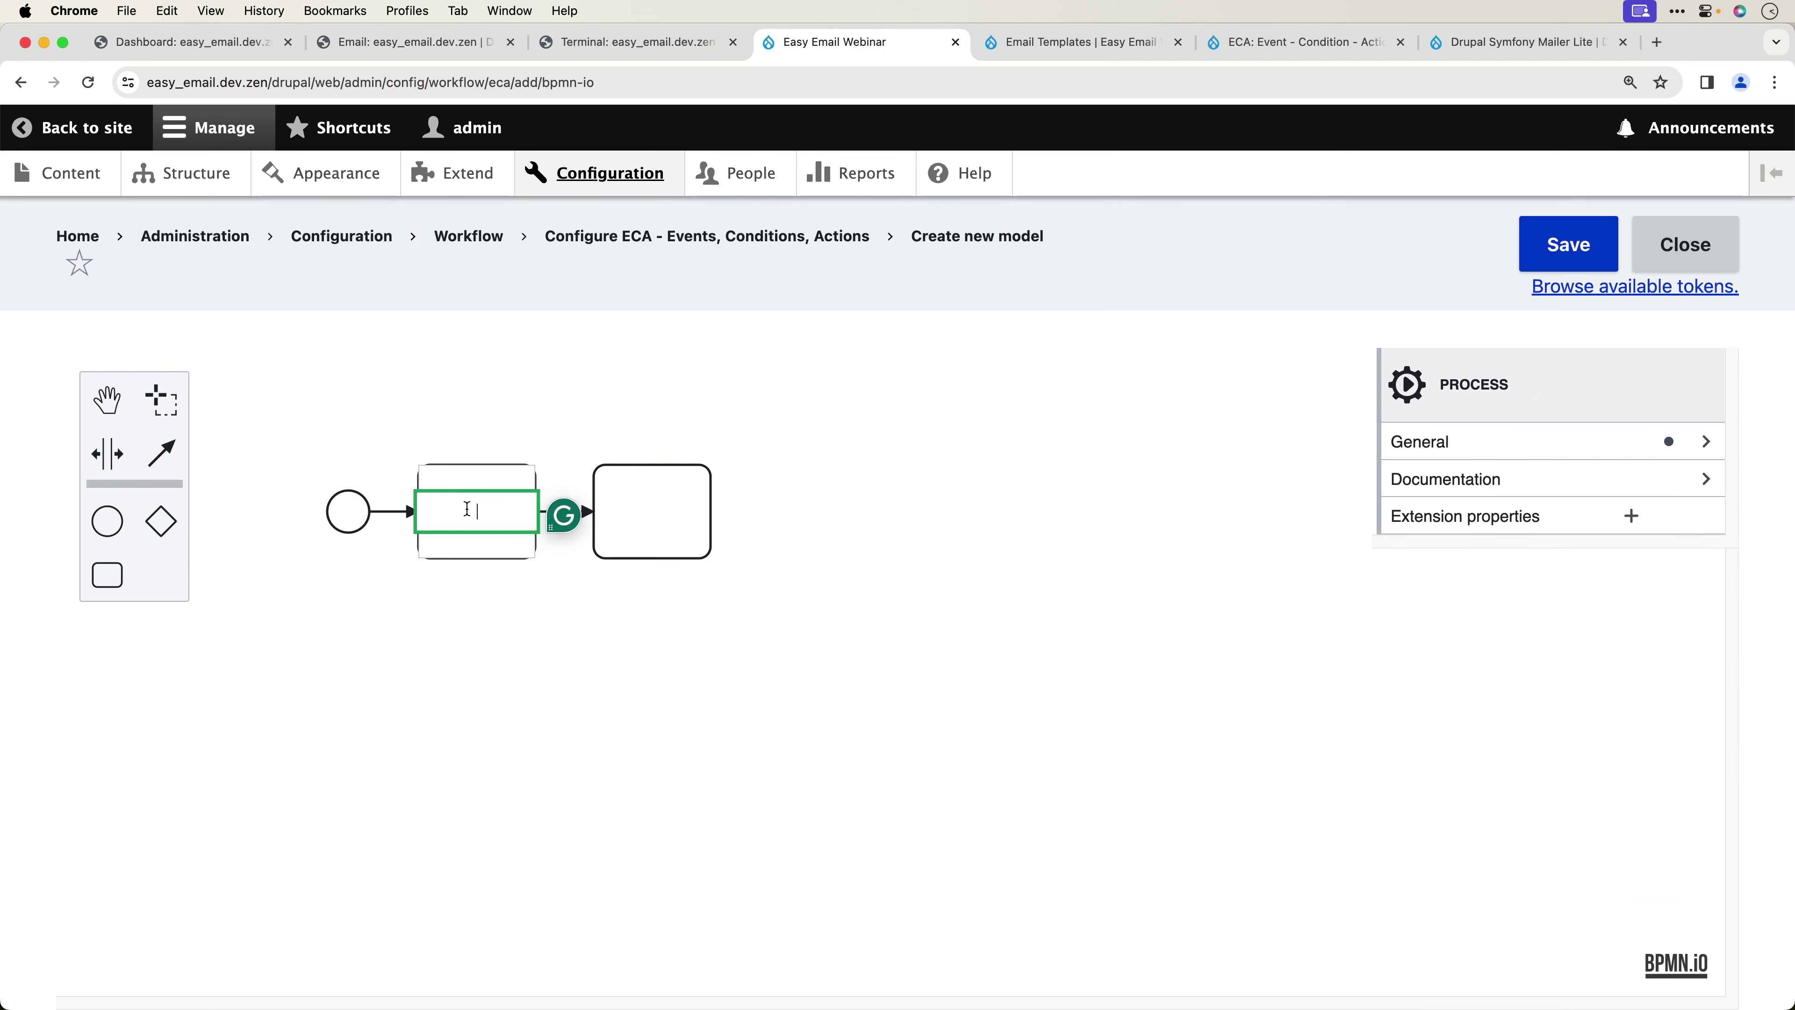
type("Create Email")
key("Return")
double_click(634, 518)
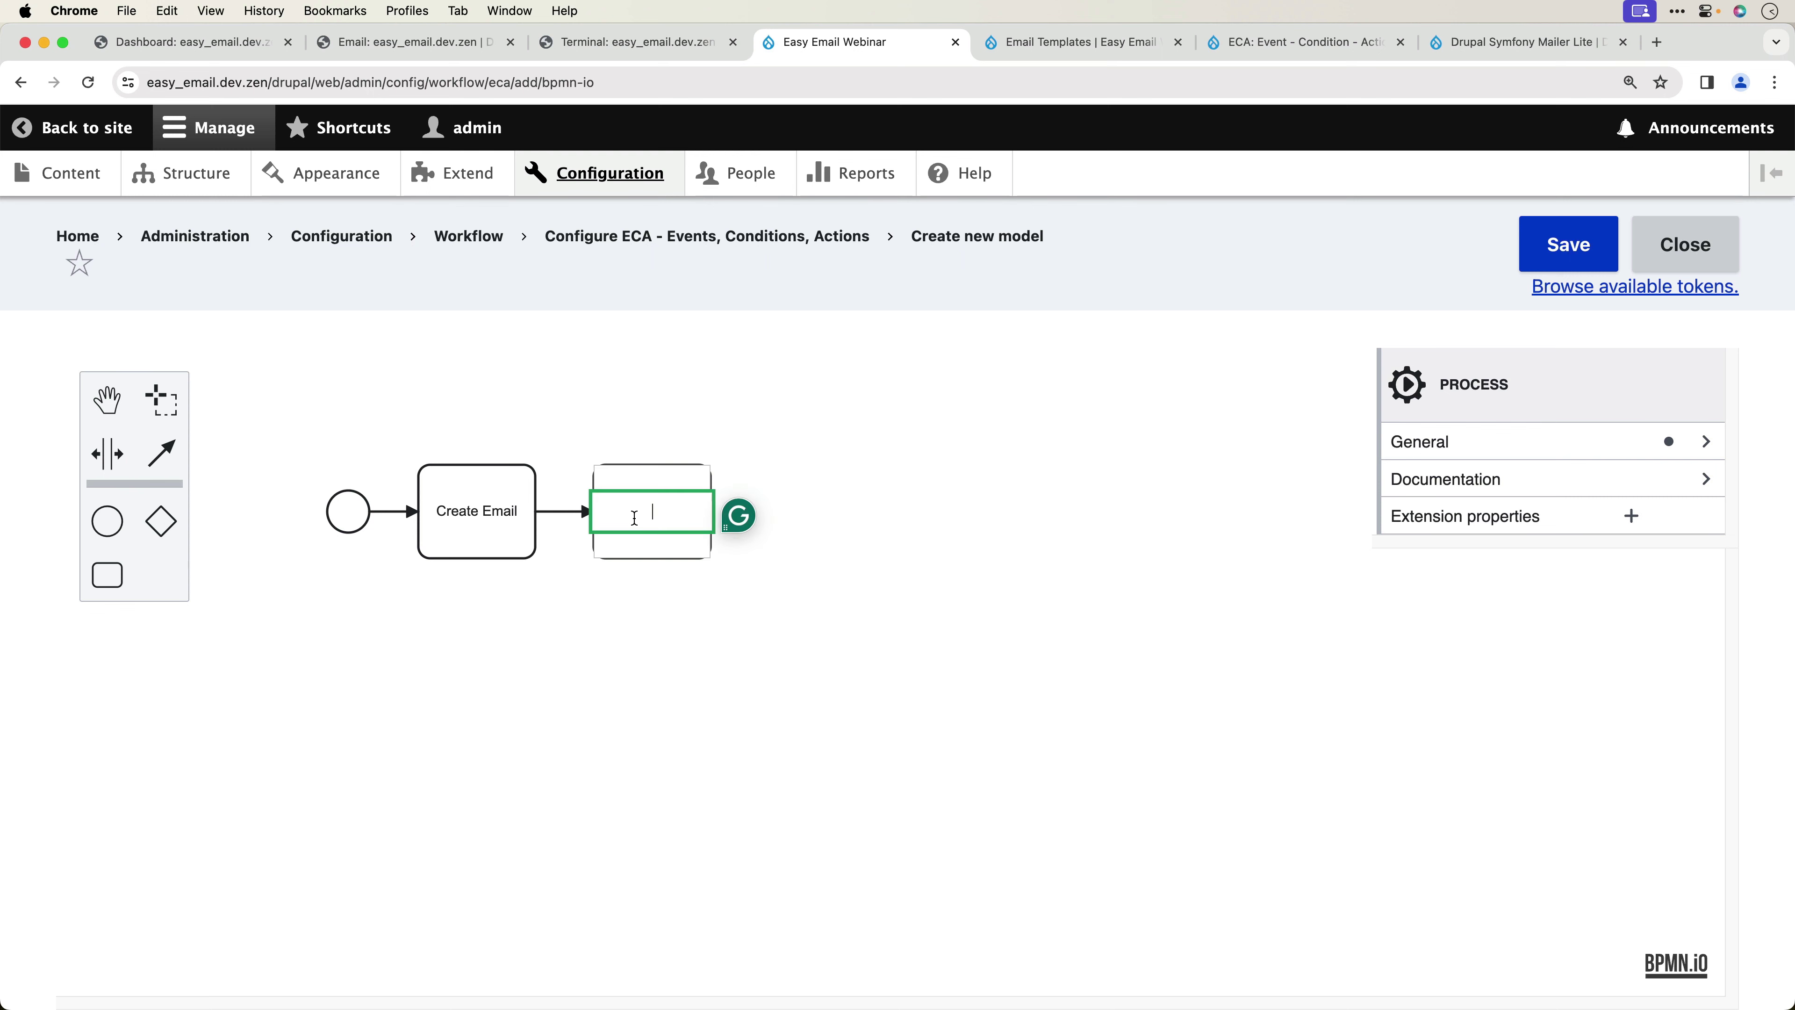
type("Set Article")
key("Return")
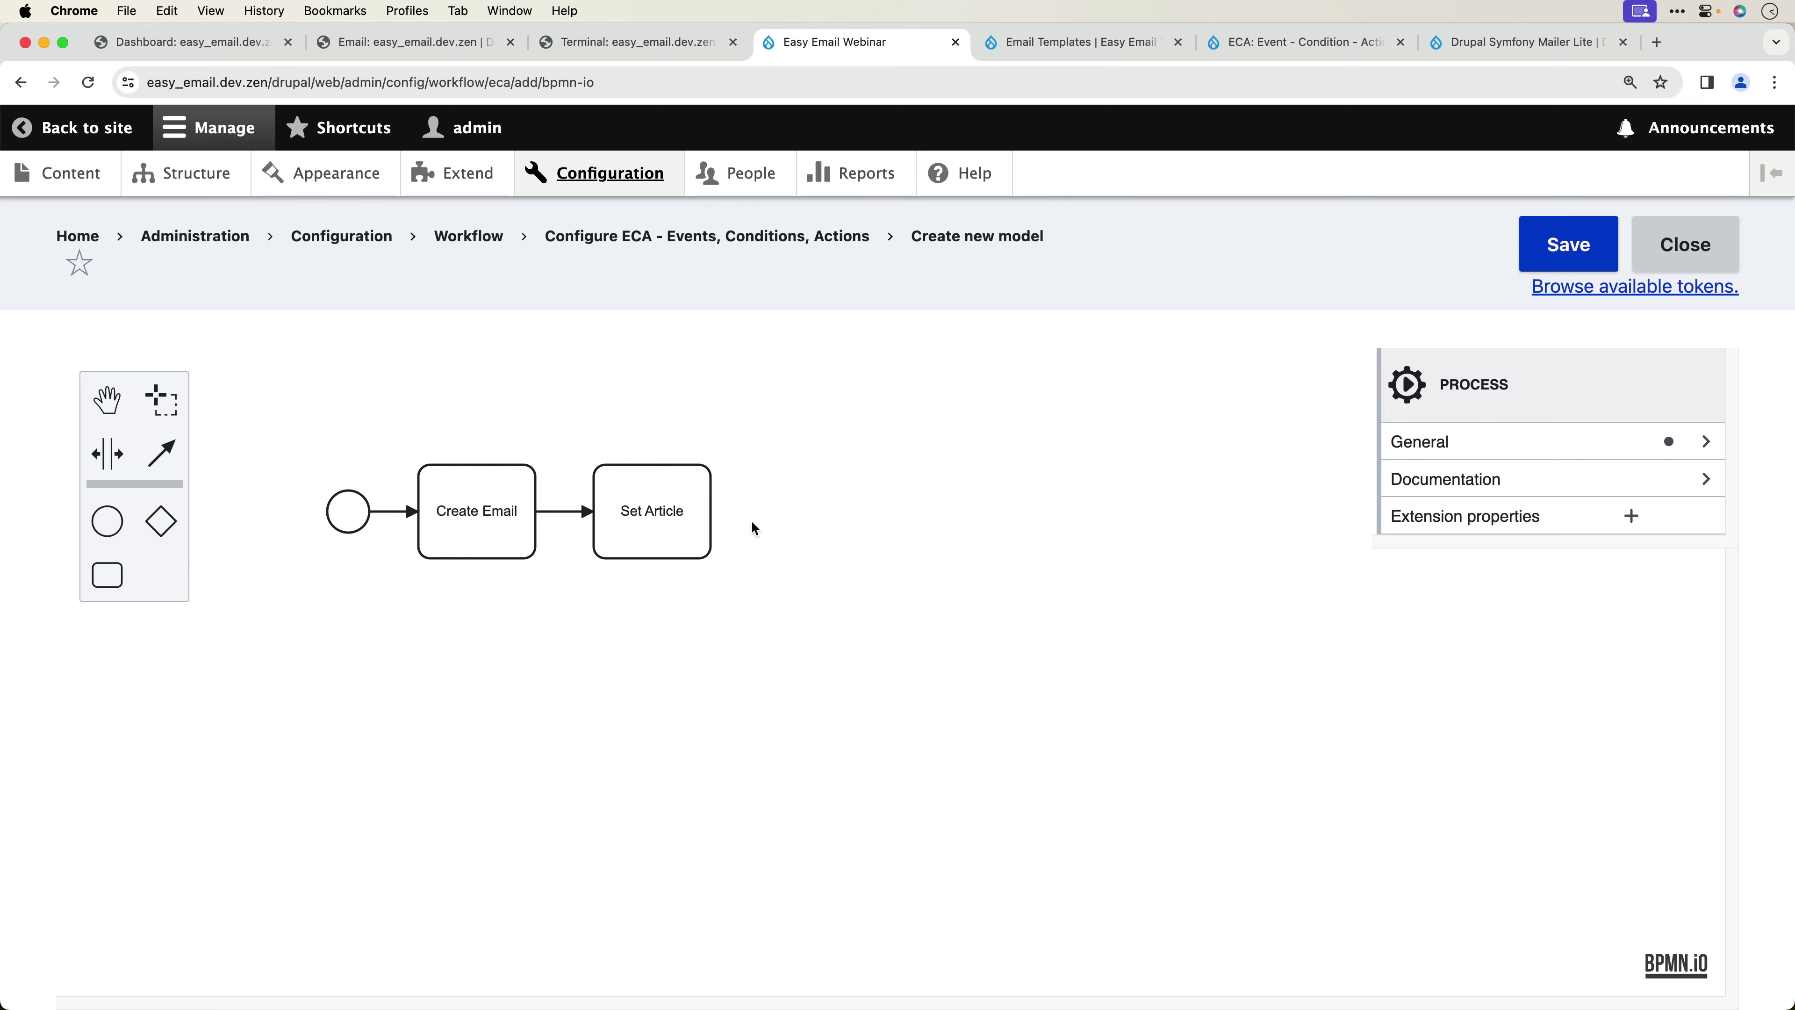
- Apply the "Entity: set field value" template to the Set Article task
left_click(660, 482)
left_click(1626, 516)
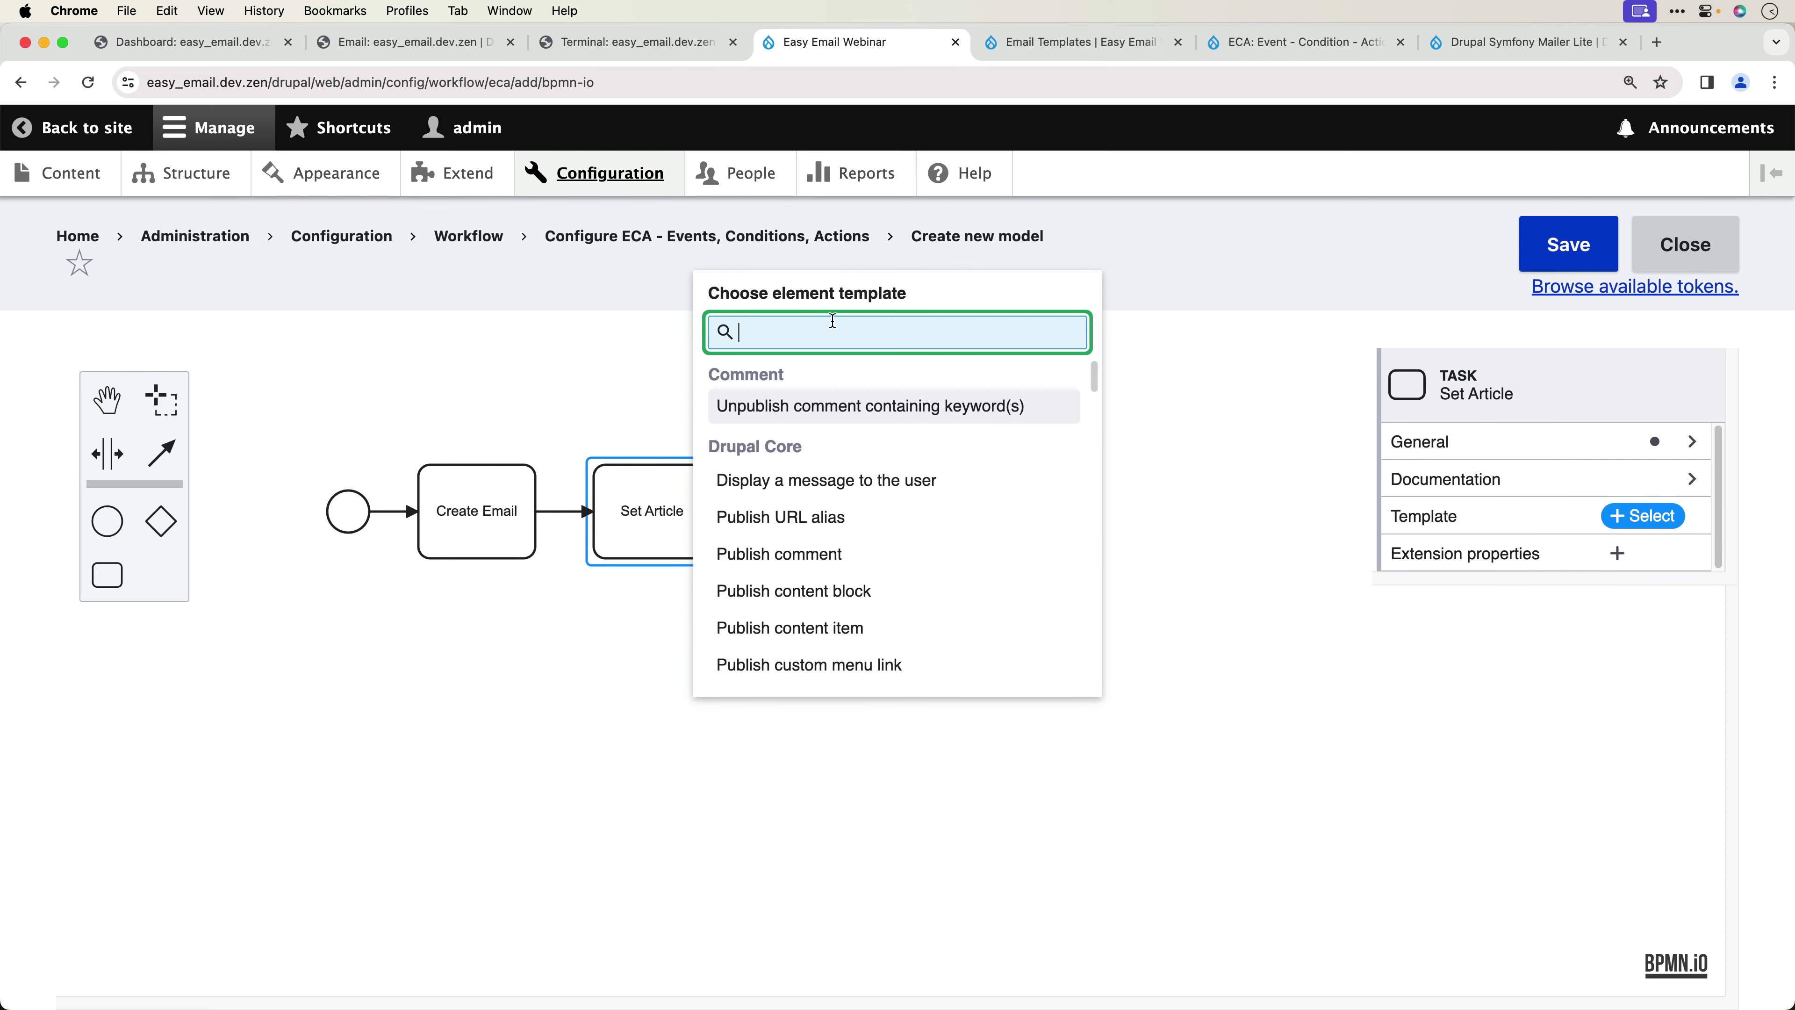
type("setv")
type(" nv")
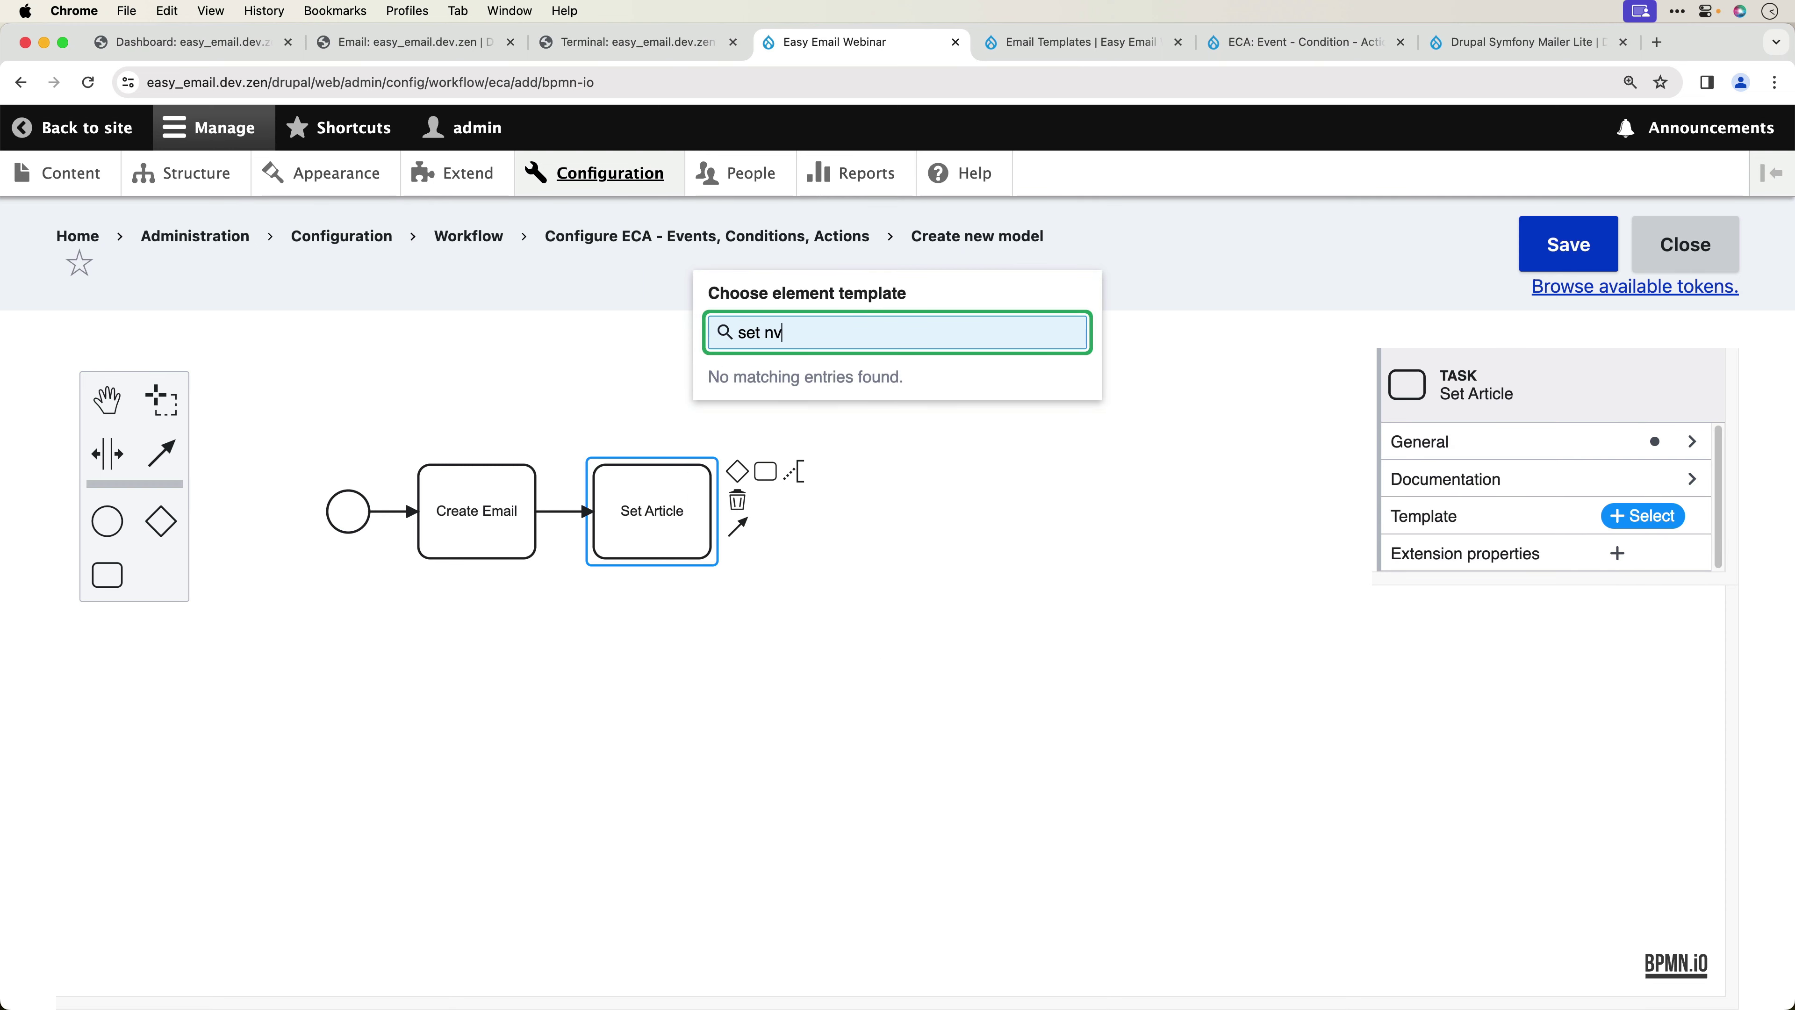
key("BackSpace")
key("BackSpace")
type("v")
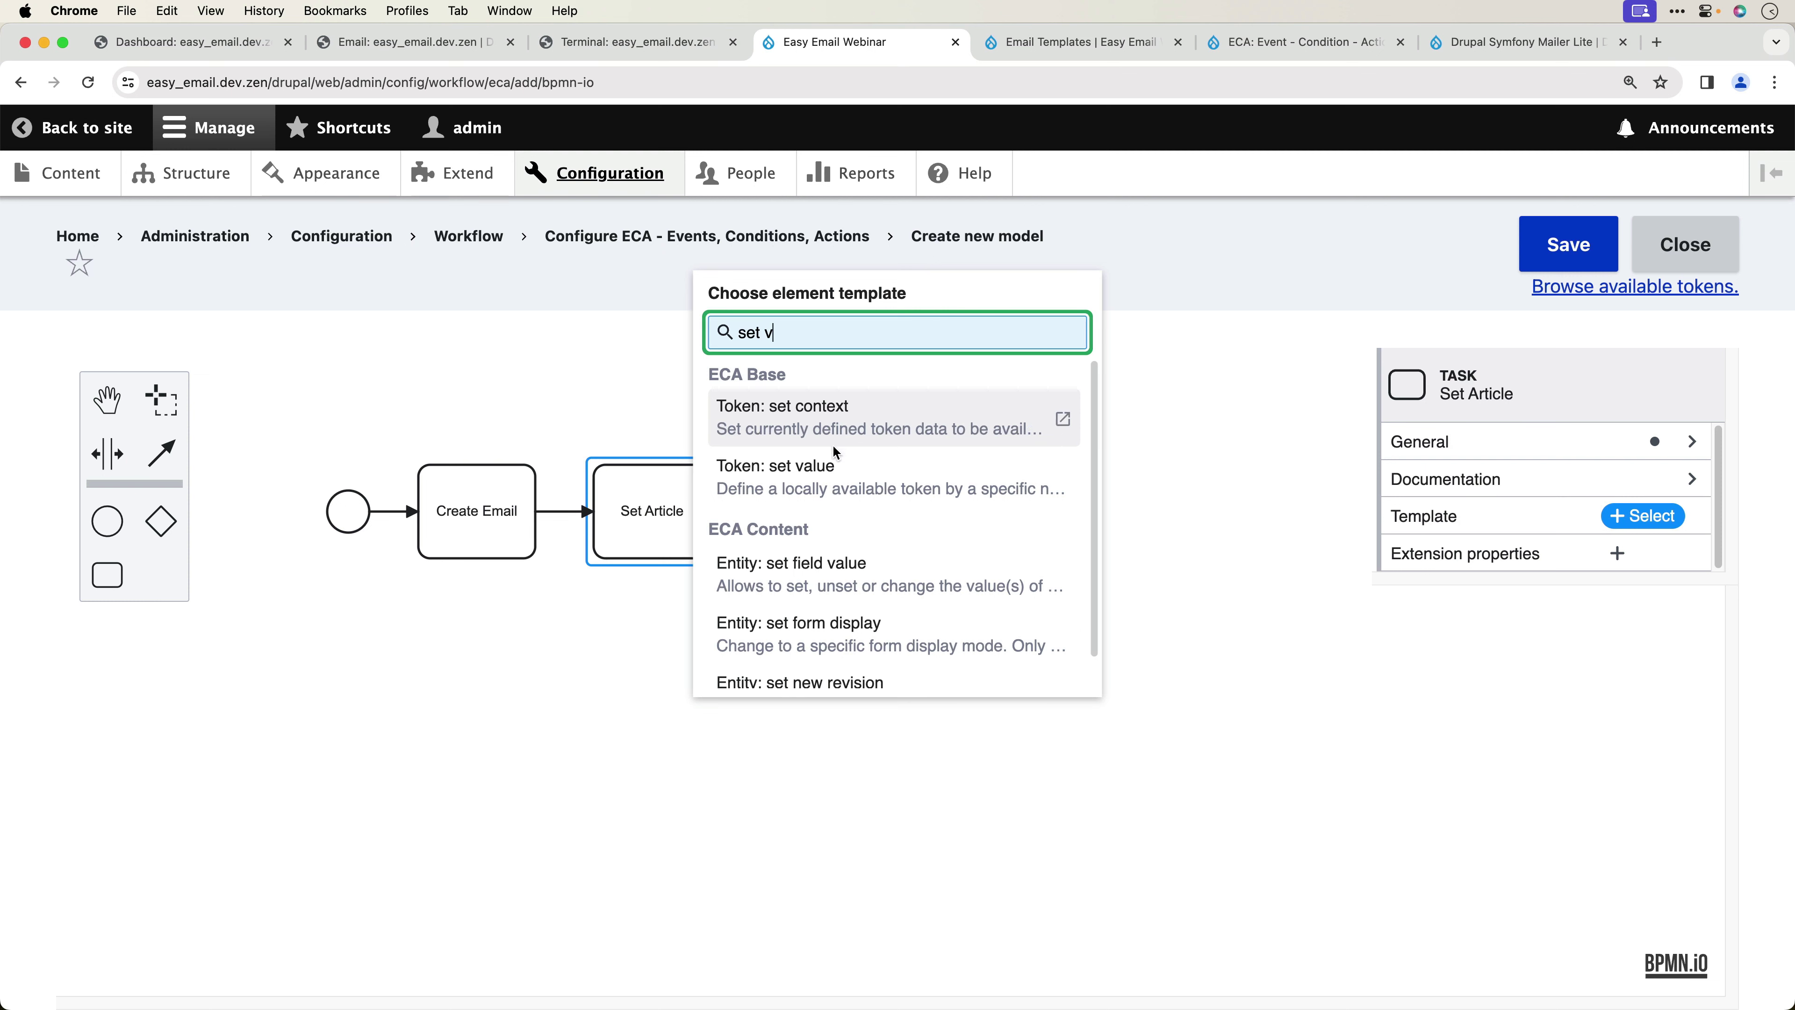
scroll(762, 548, "down", 1)
left_click(790, 555)
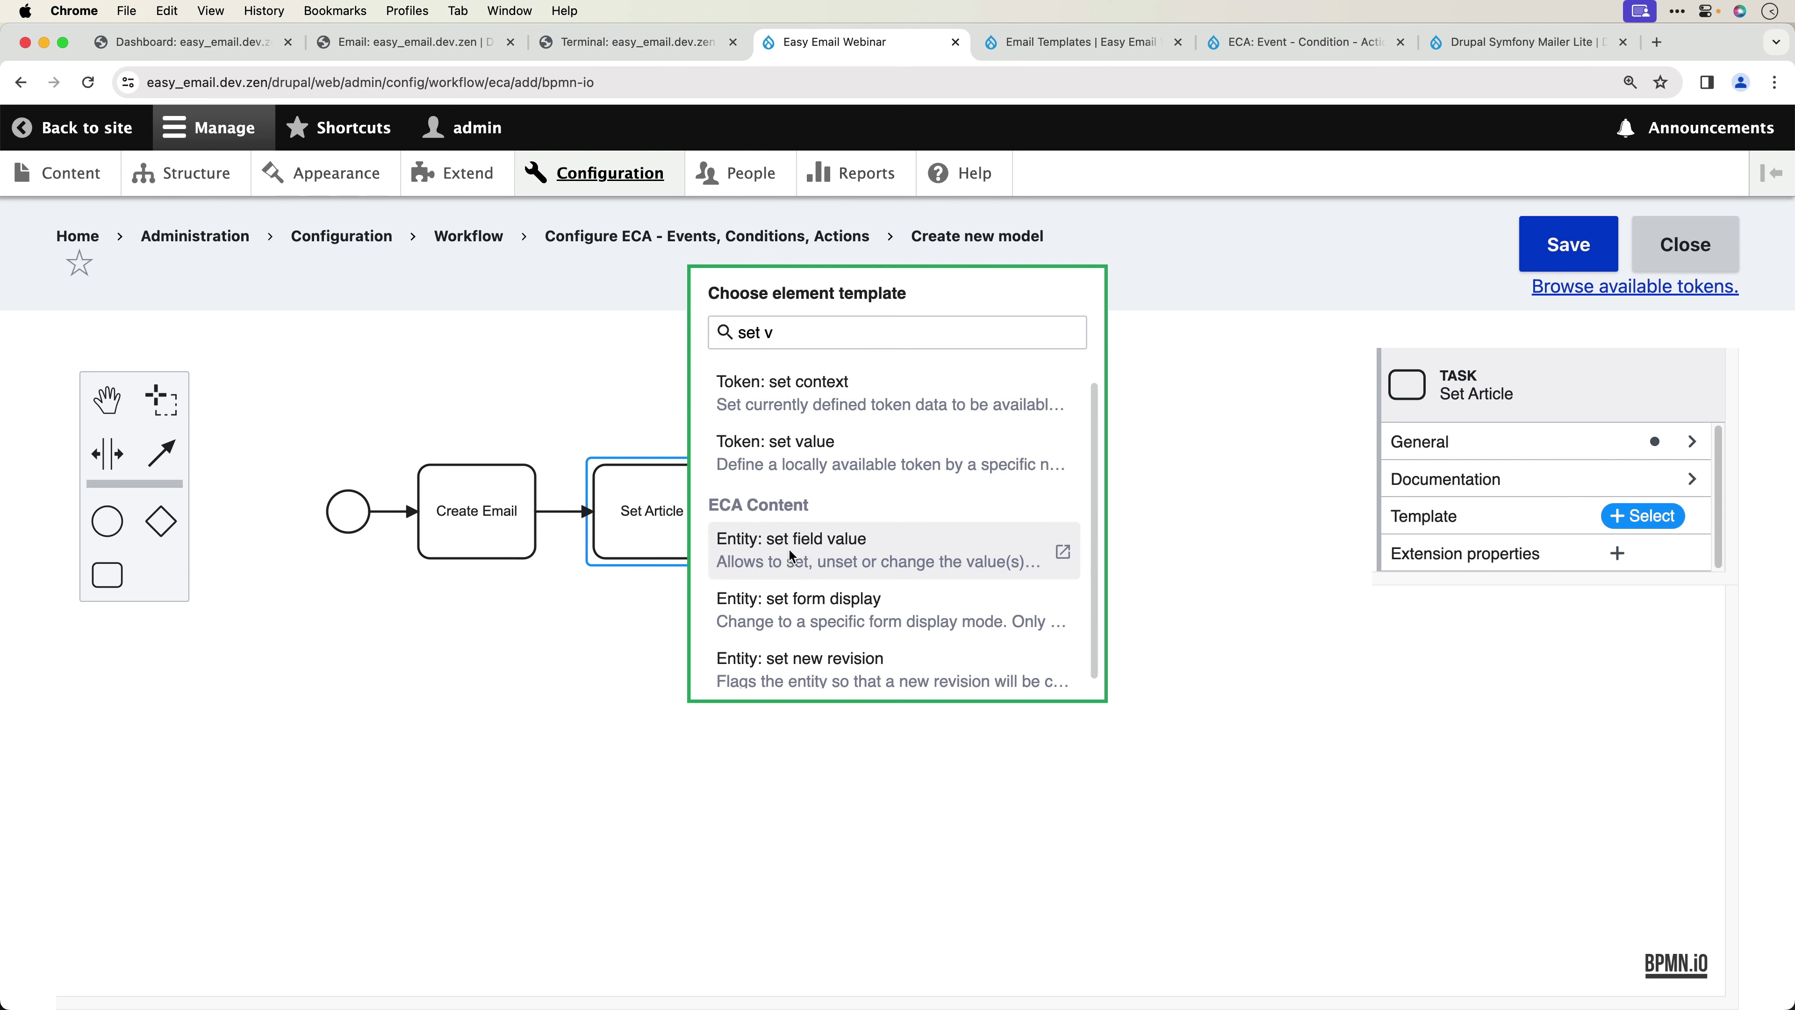
- Configure the Set Article task with field name field_article, field value [node:nid] and entity notification_email
scroll(1492, 665, "down", 5)
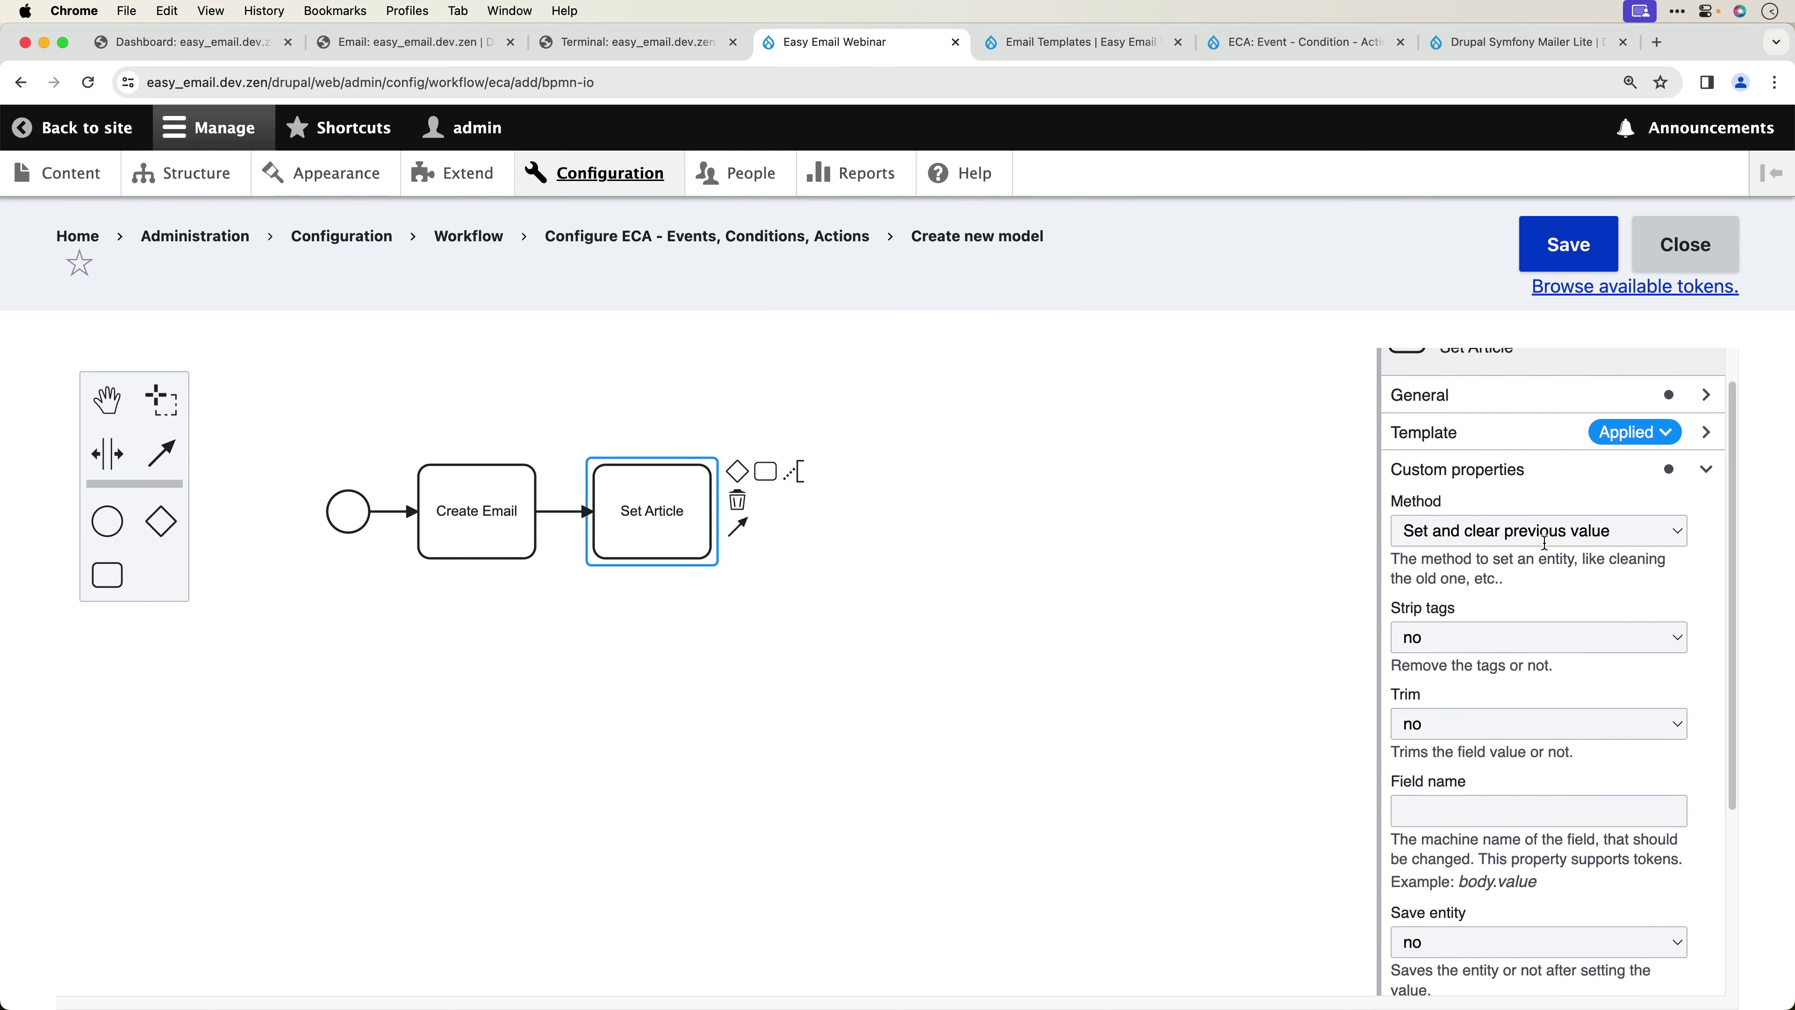
left_click(1463, 599)
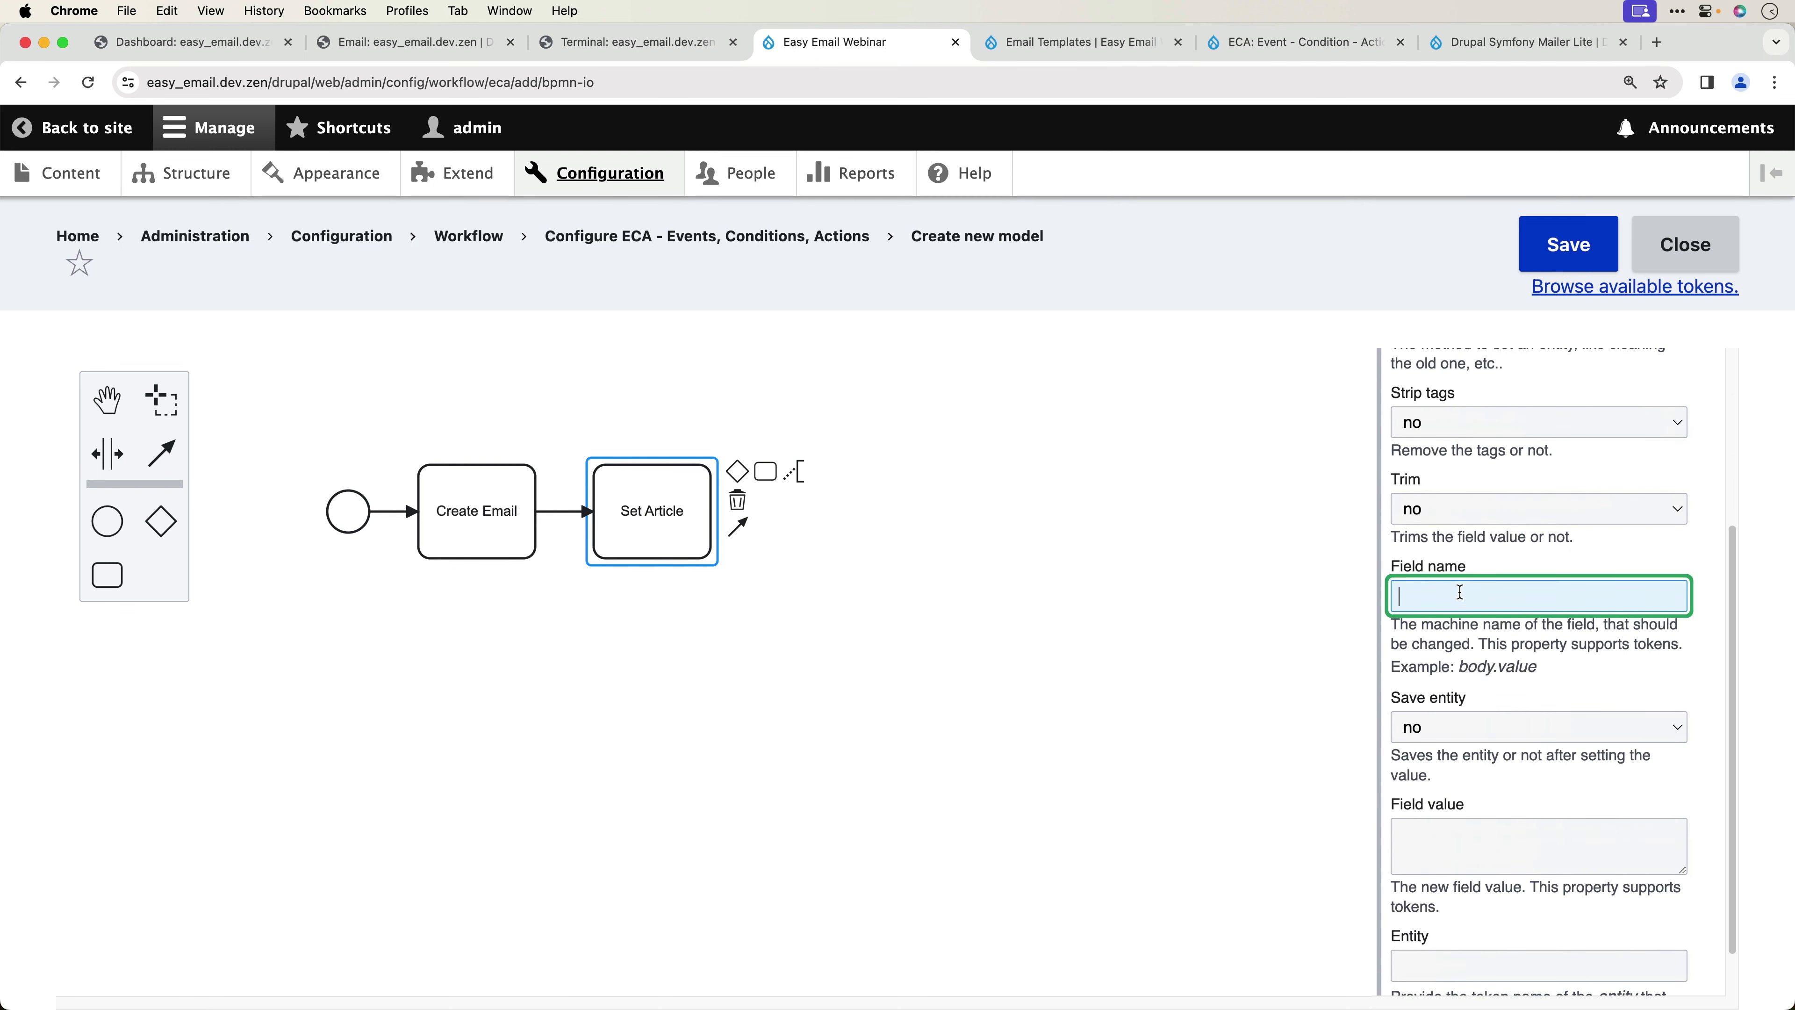
type("field_article")
scroll(1558, 675, "down", 2)
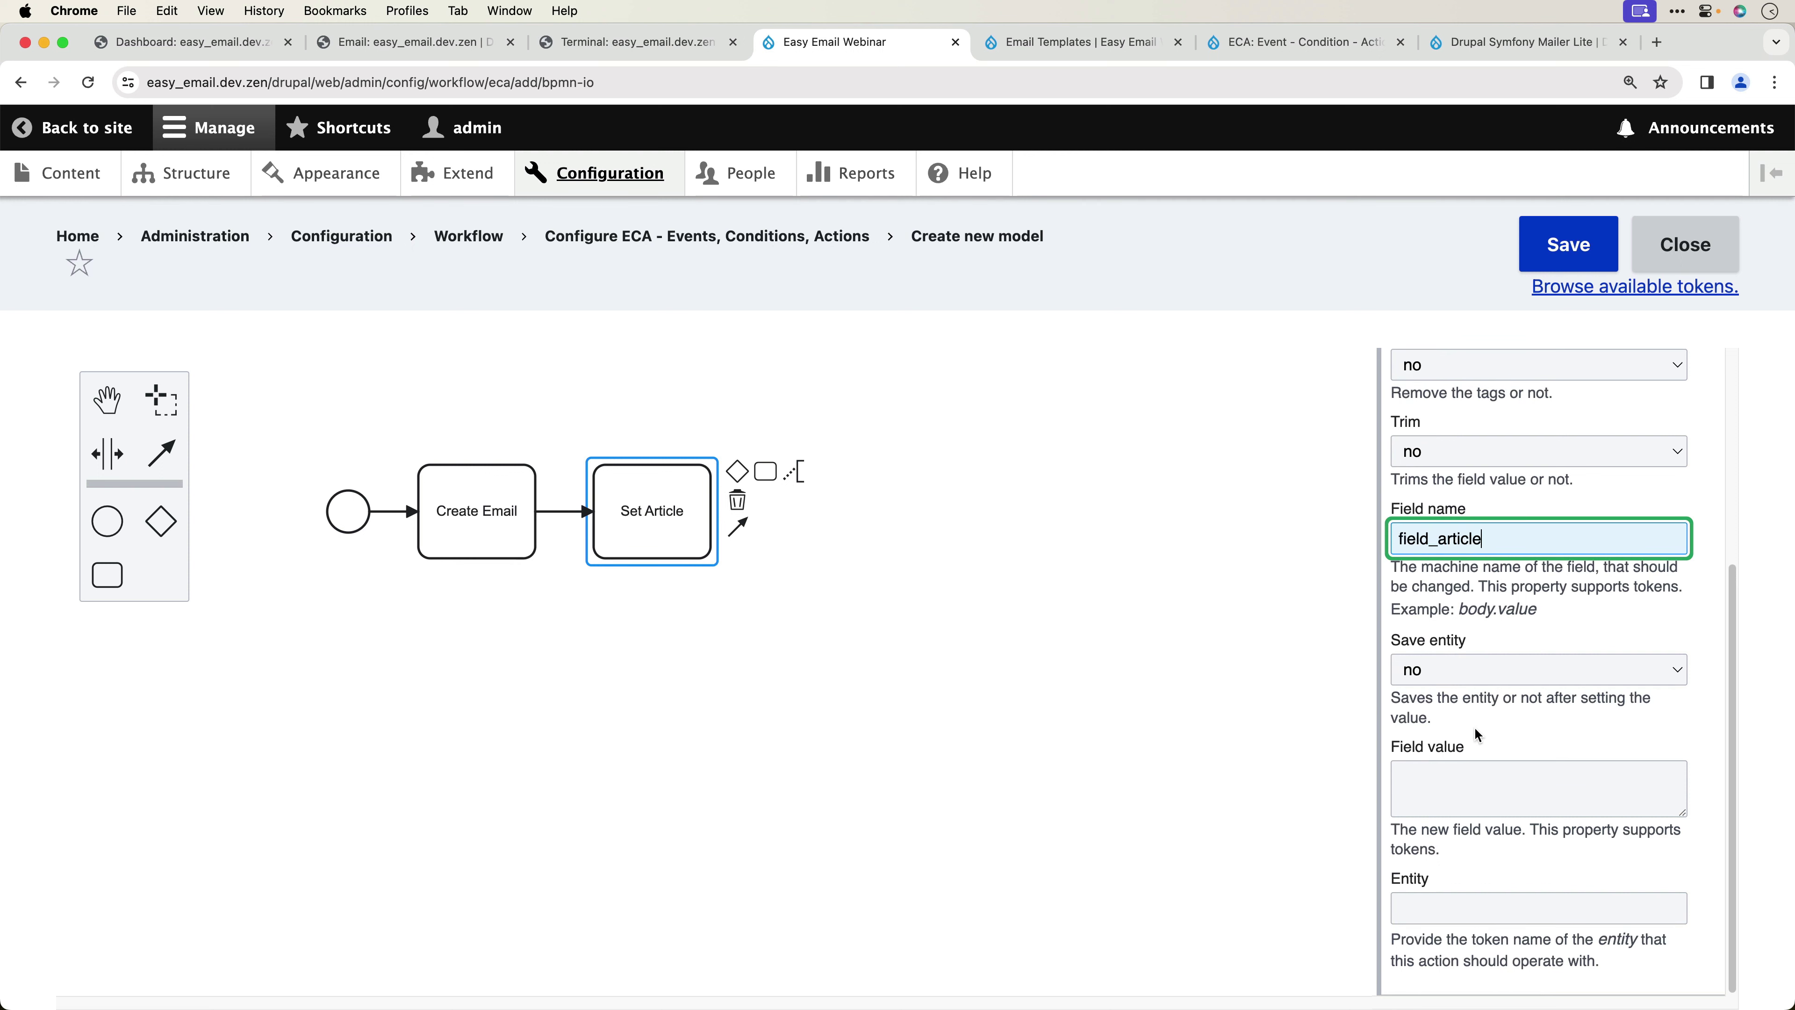
left_click(1478, 776)
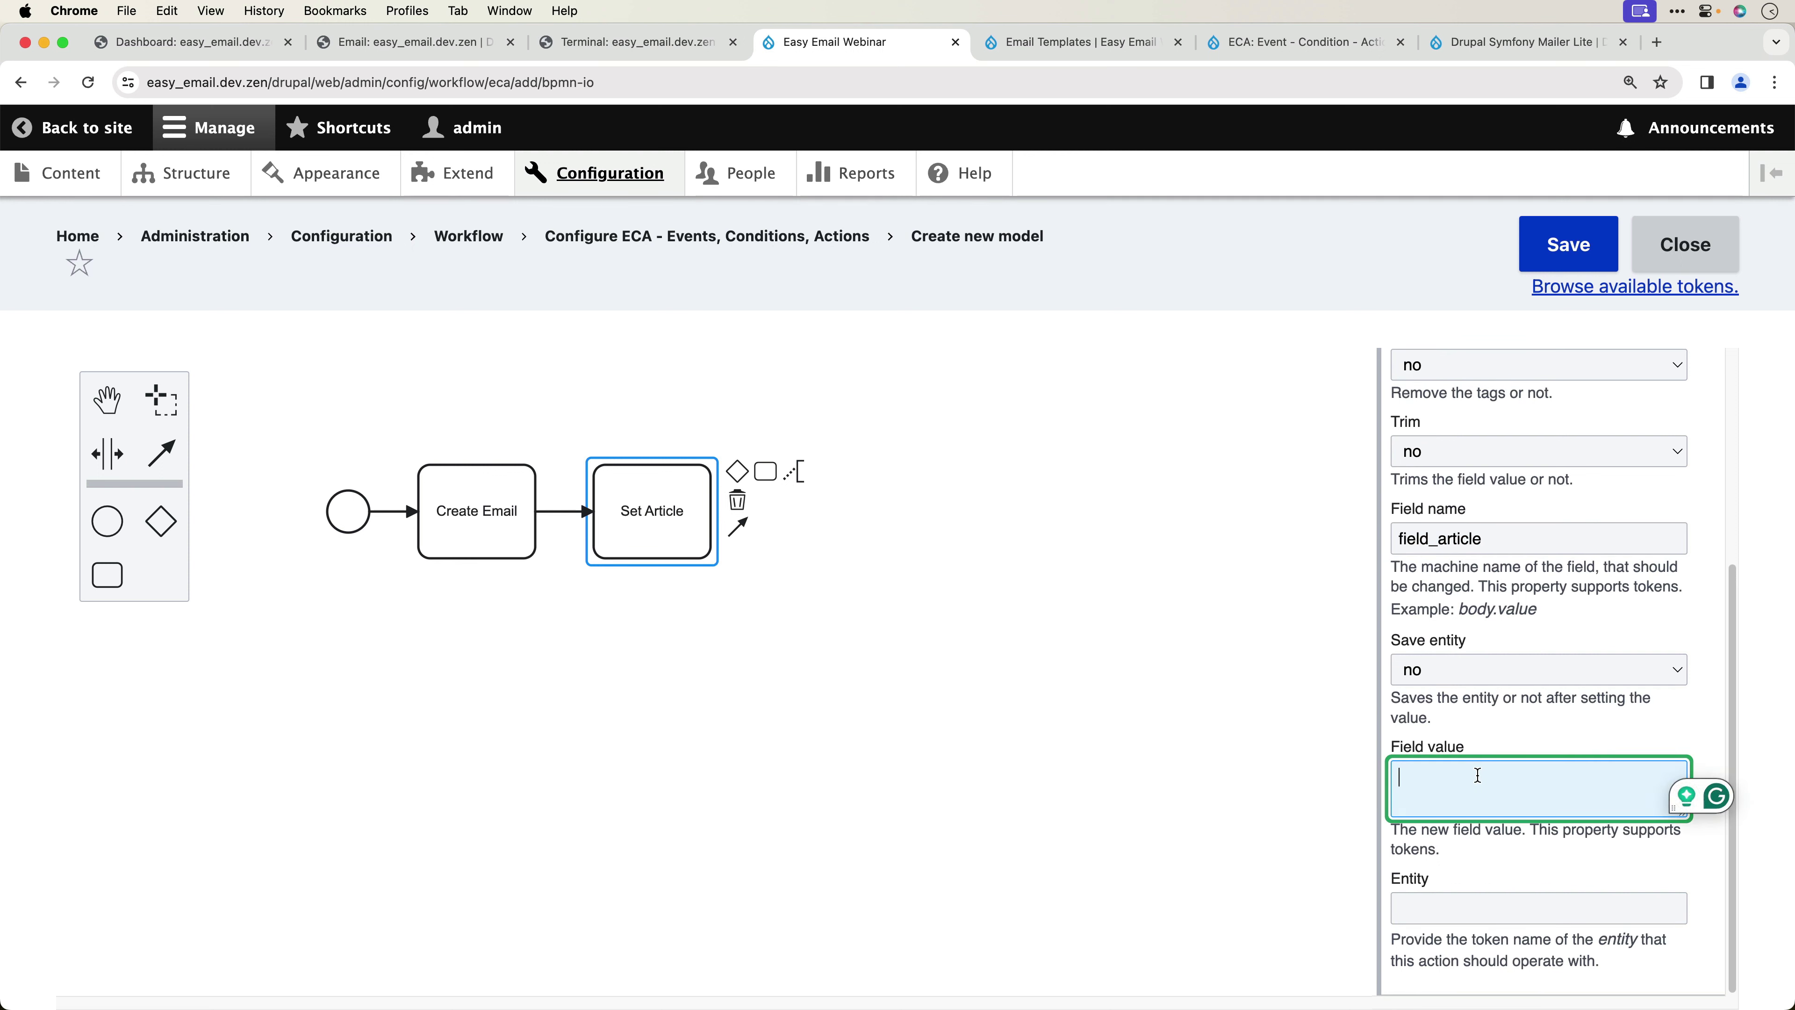
type("[node:nid")
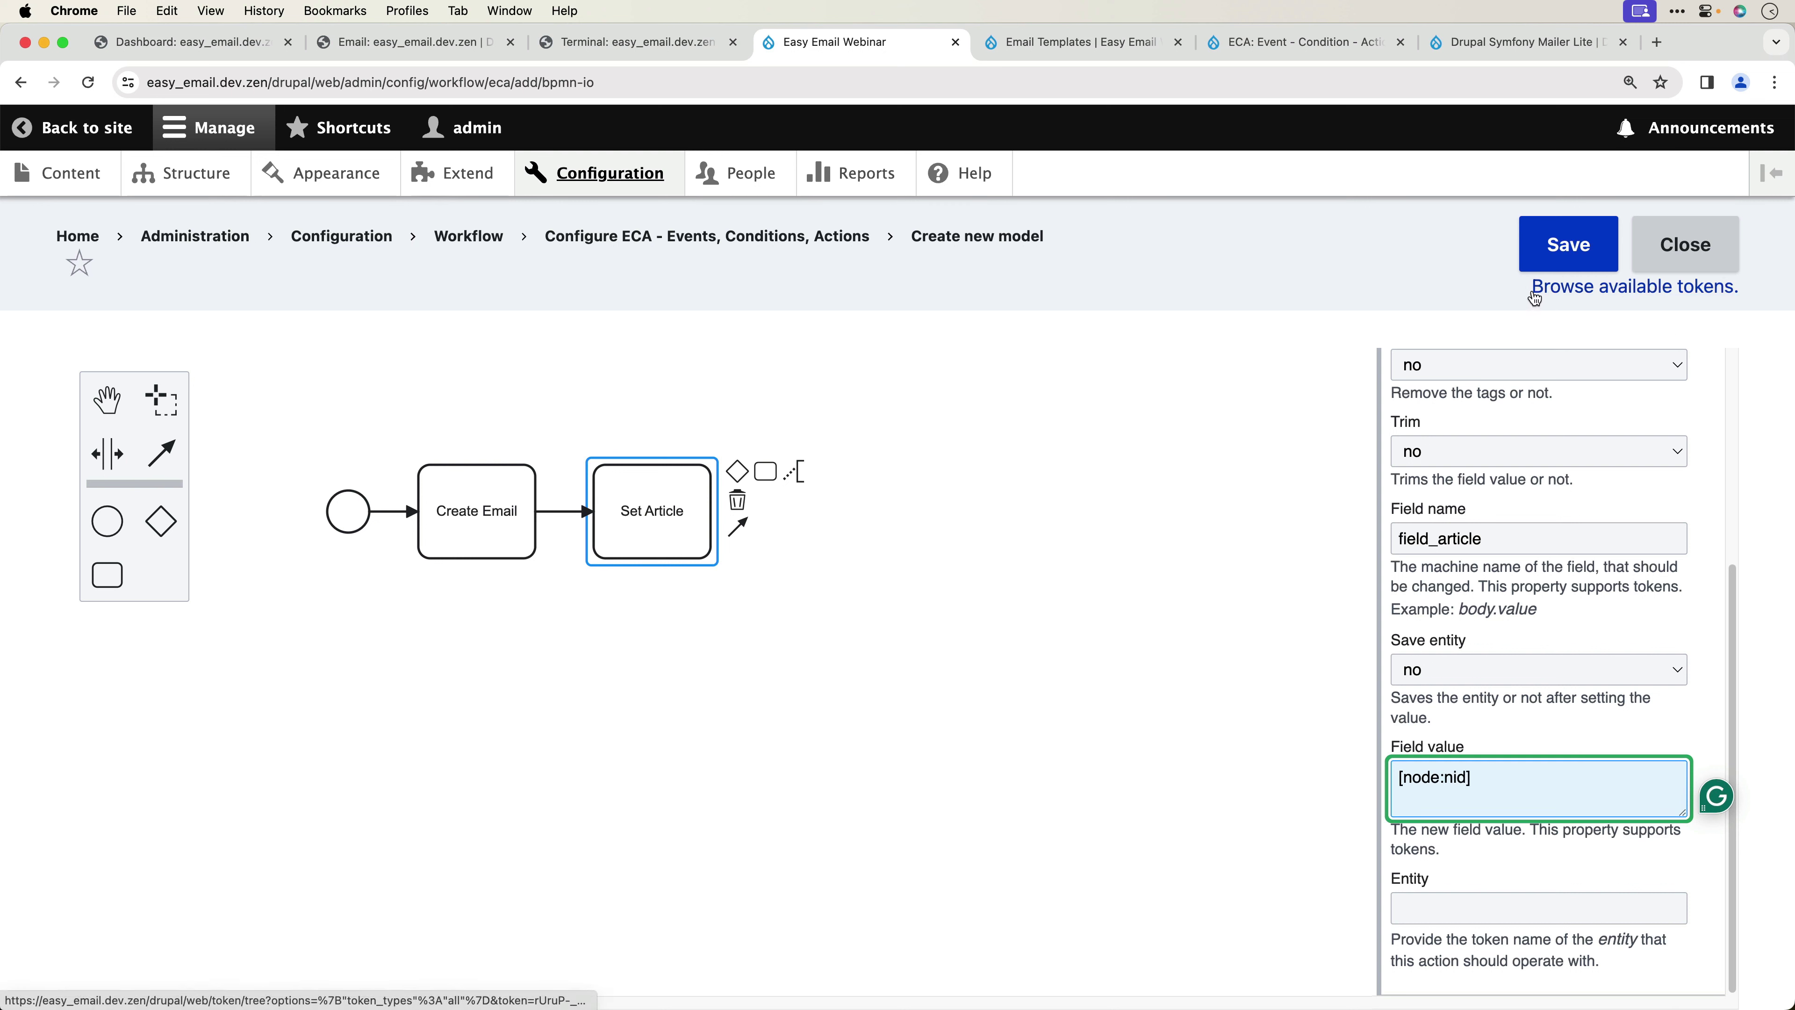
left_click(1493, 899)
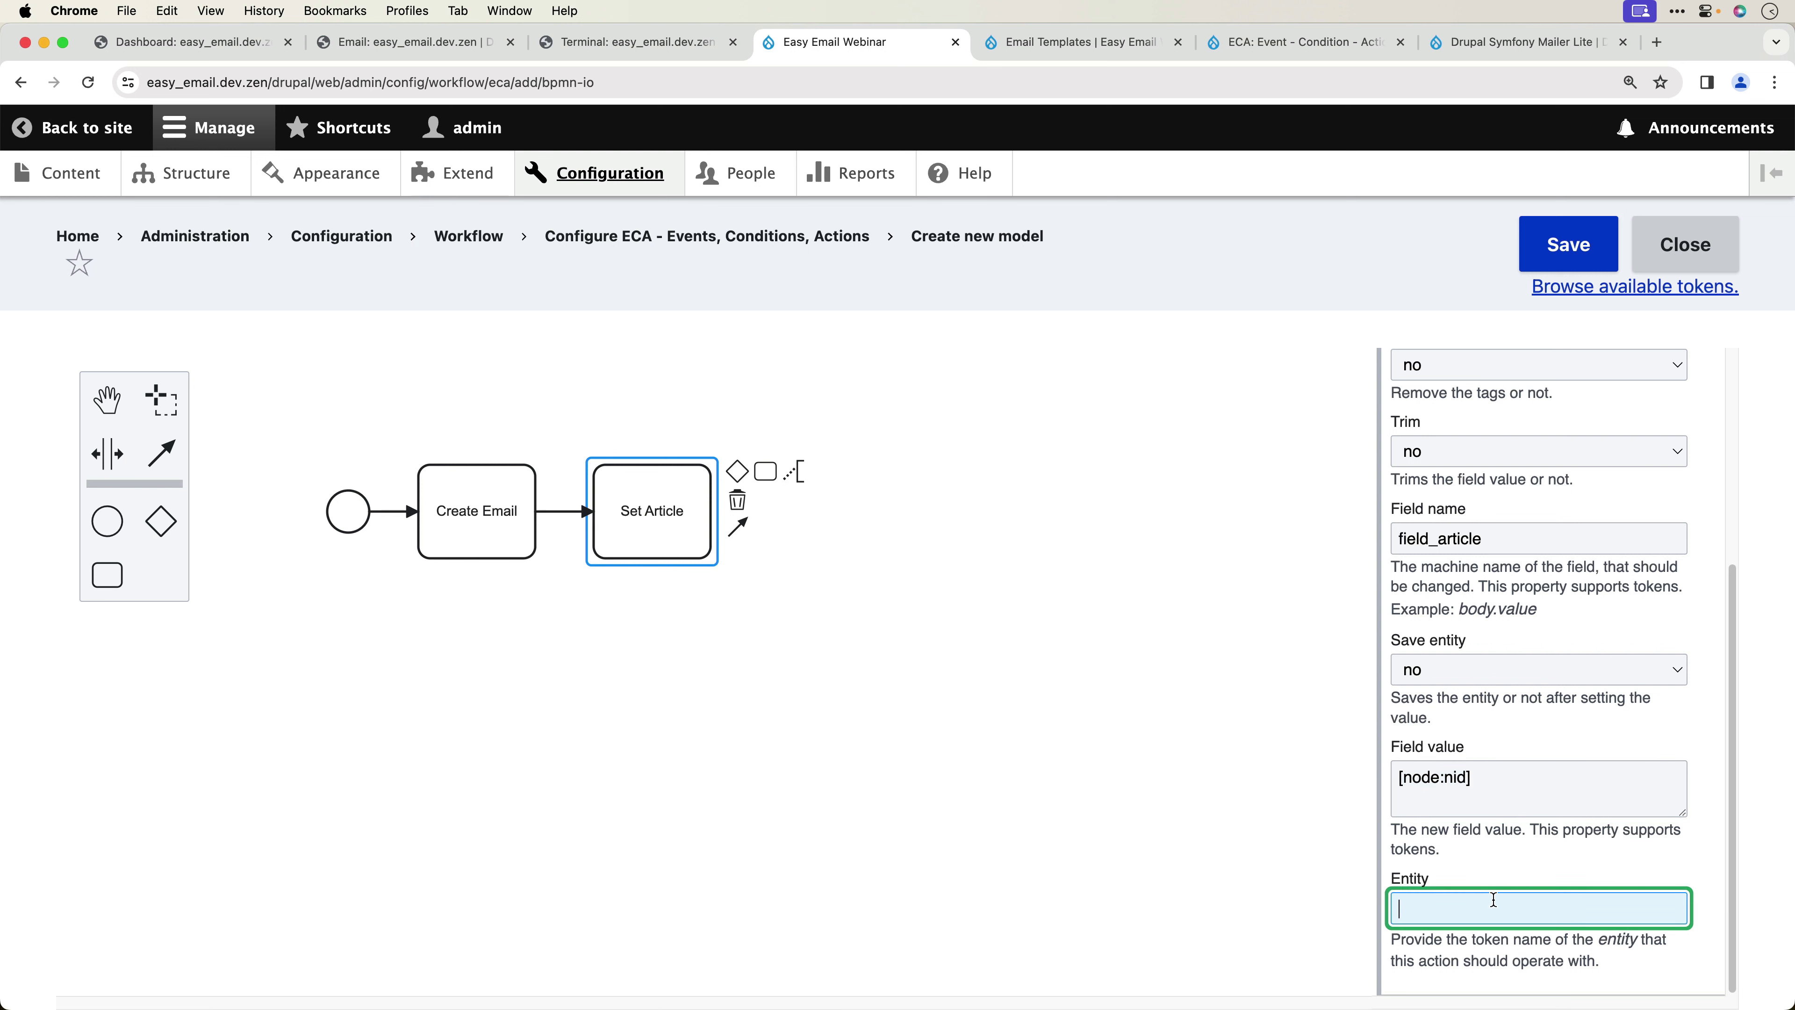
type("notification_email")
scroll(1543, 639, "up", 5)
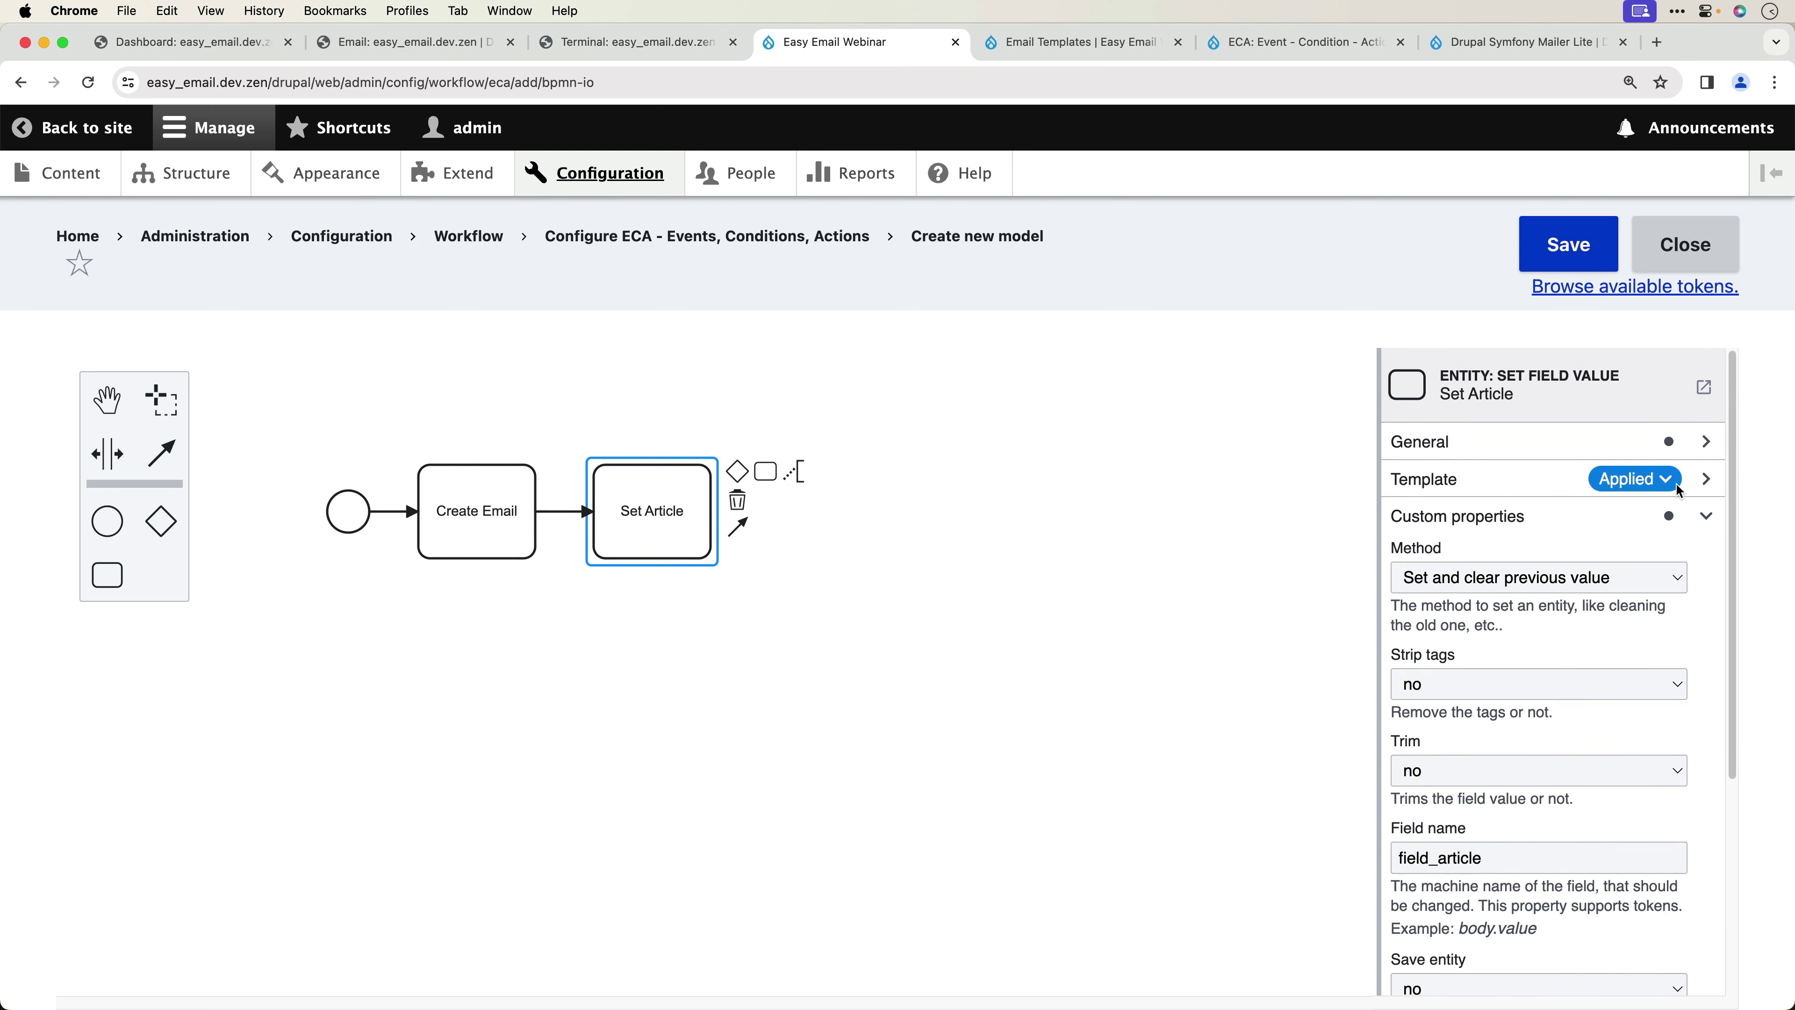
left_click(1068, 556)
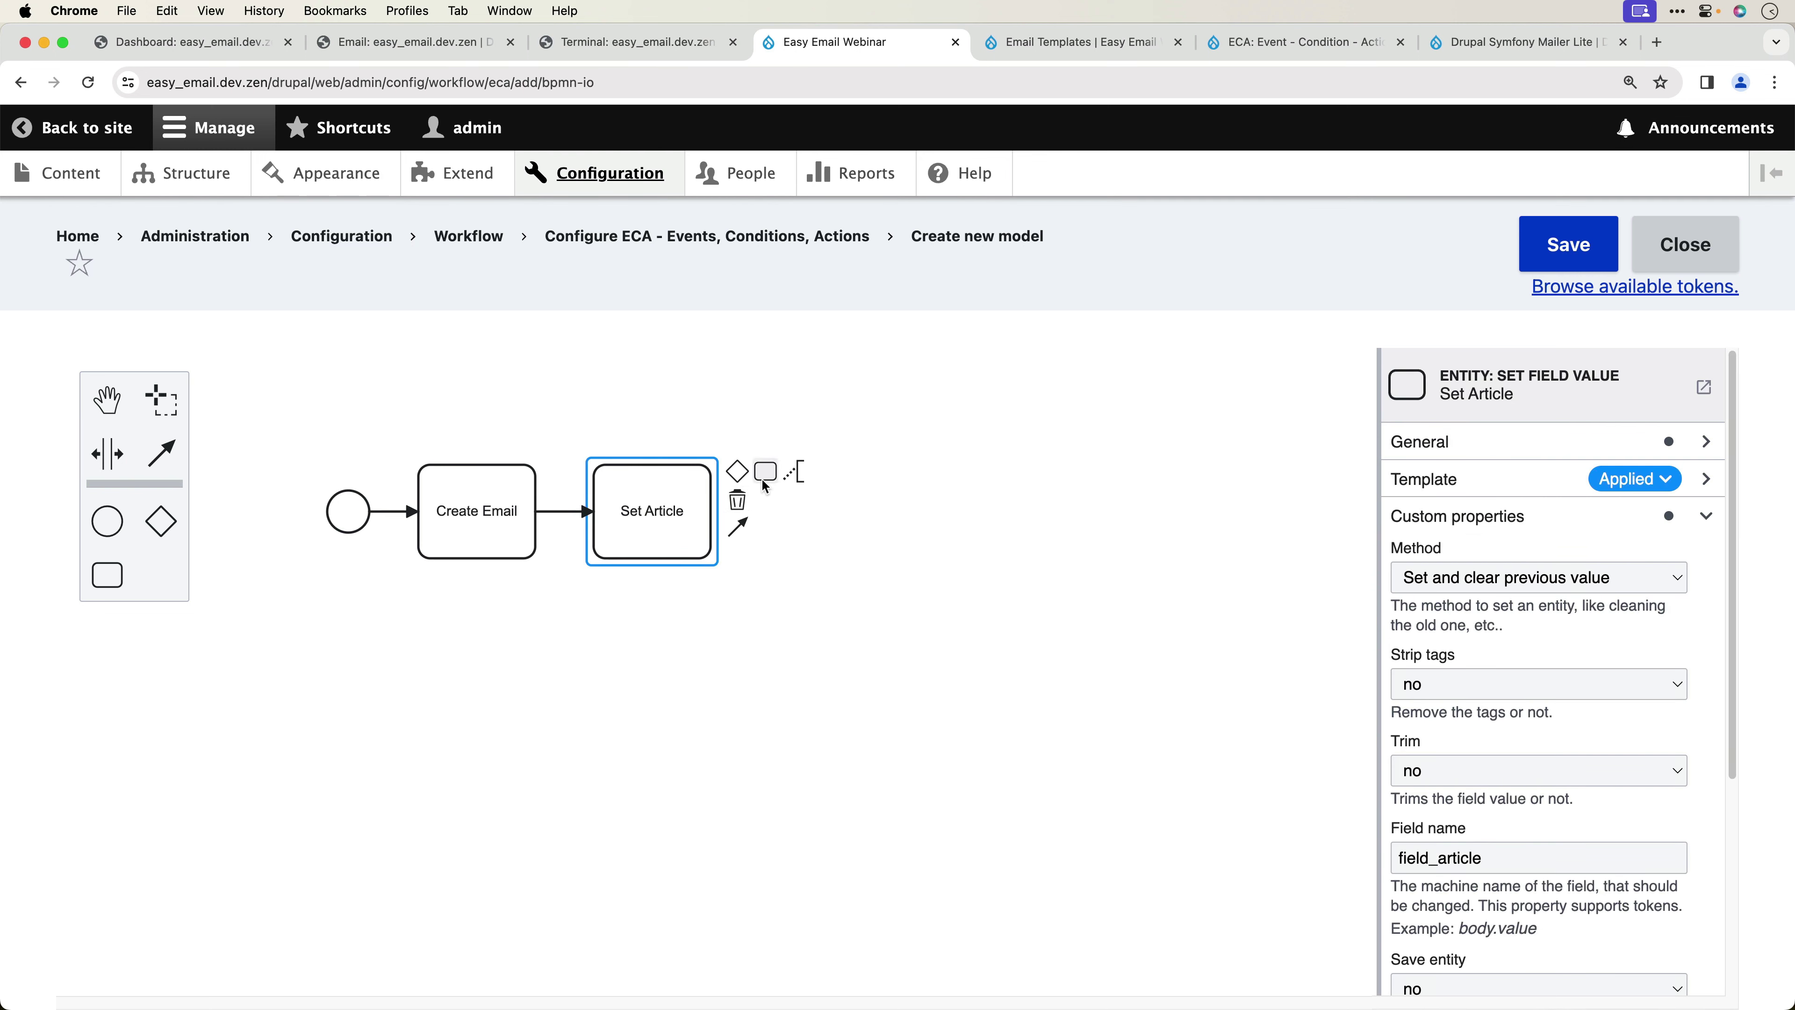
- Append a third task after Set Article and label it "Send Email"
left_click(765, 470)
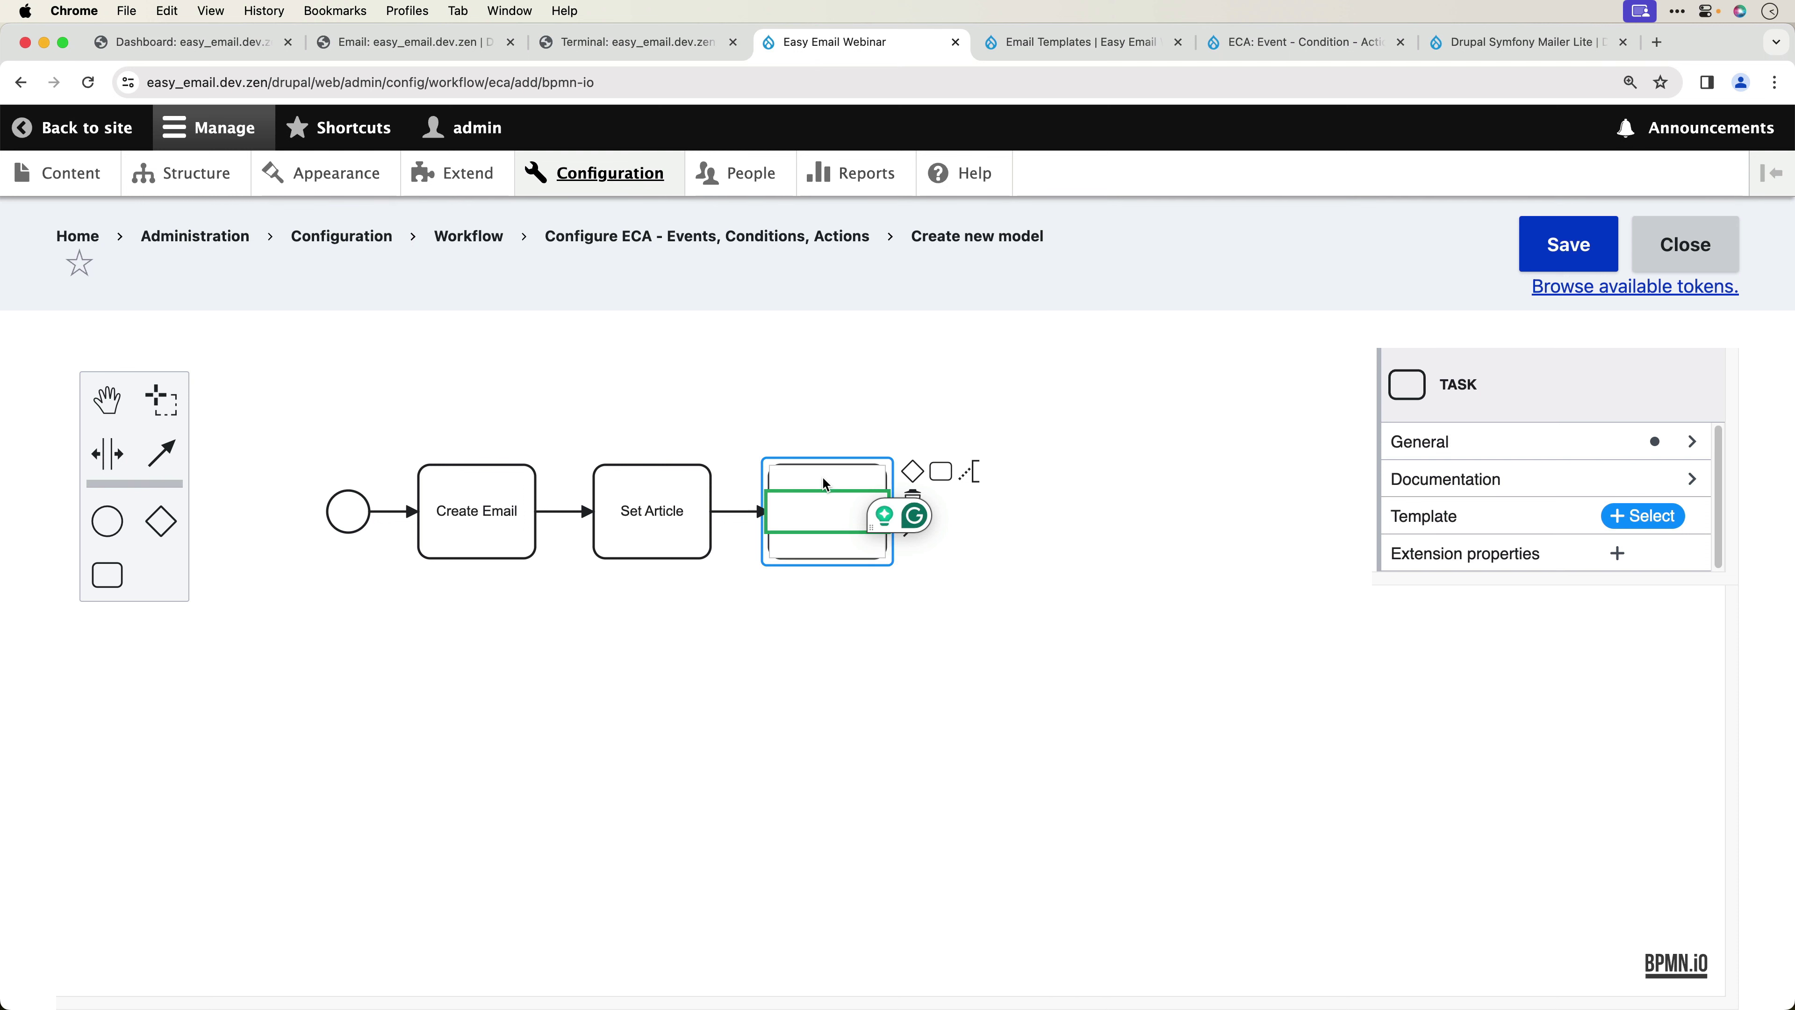
type("Send Email")
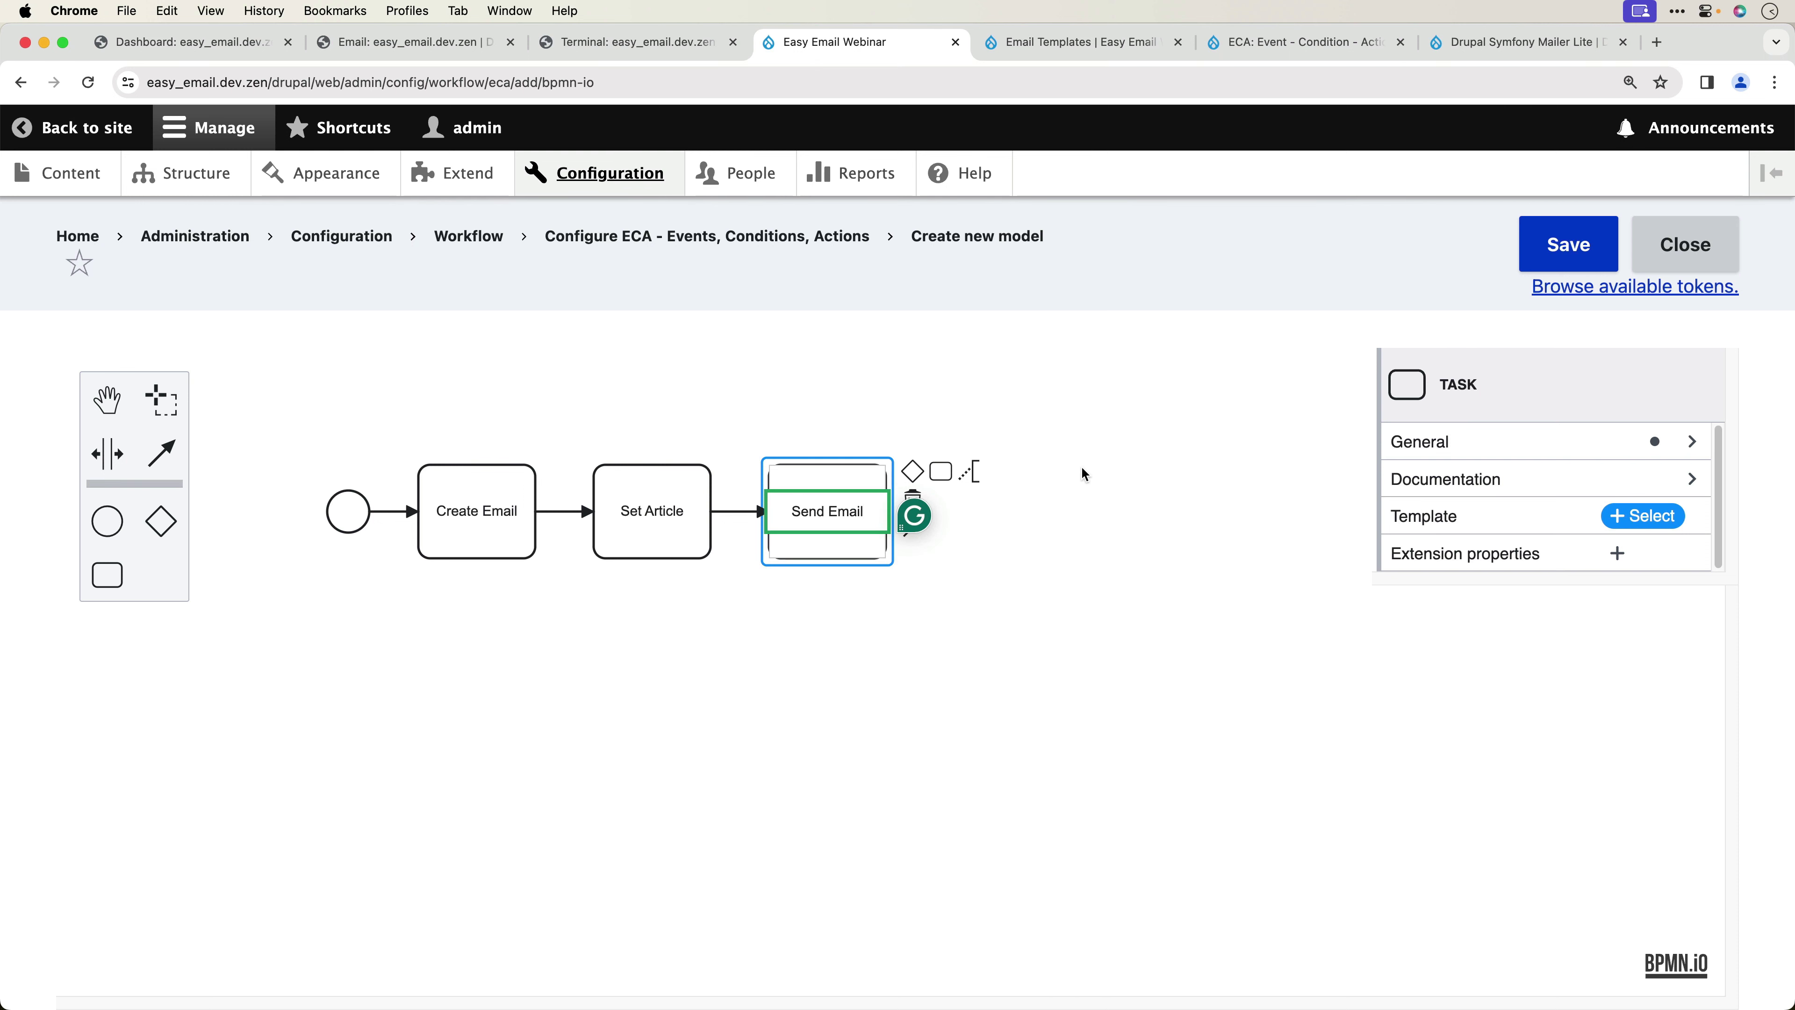
left_click(1064, 502)
- Apply the "Send Easy Email" template to the Send Email task
left_click(880, 501)
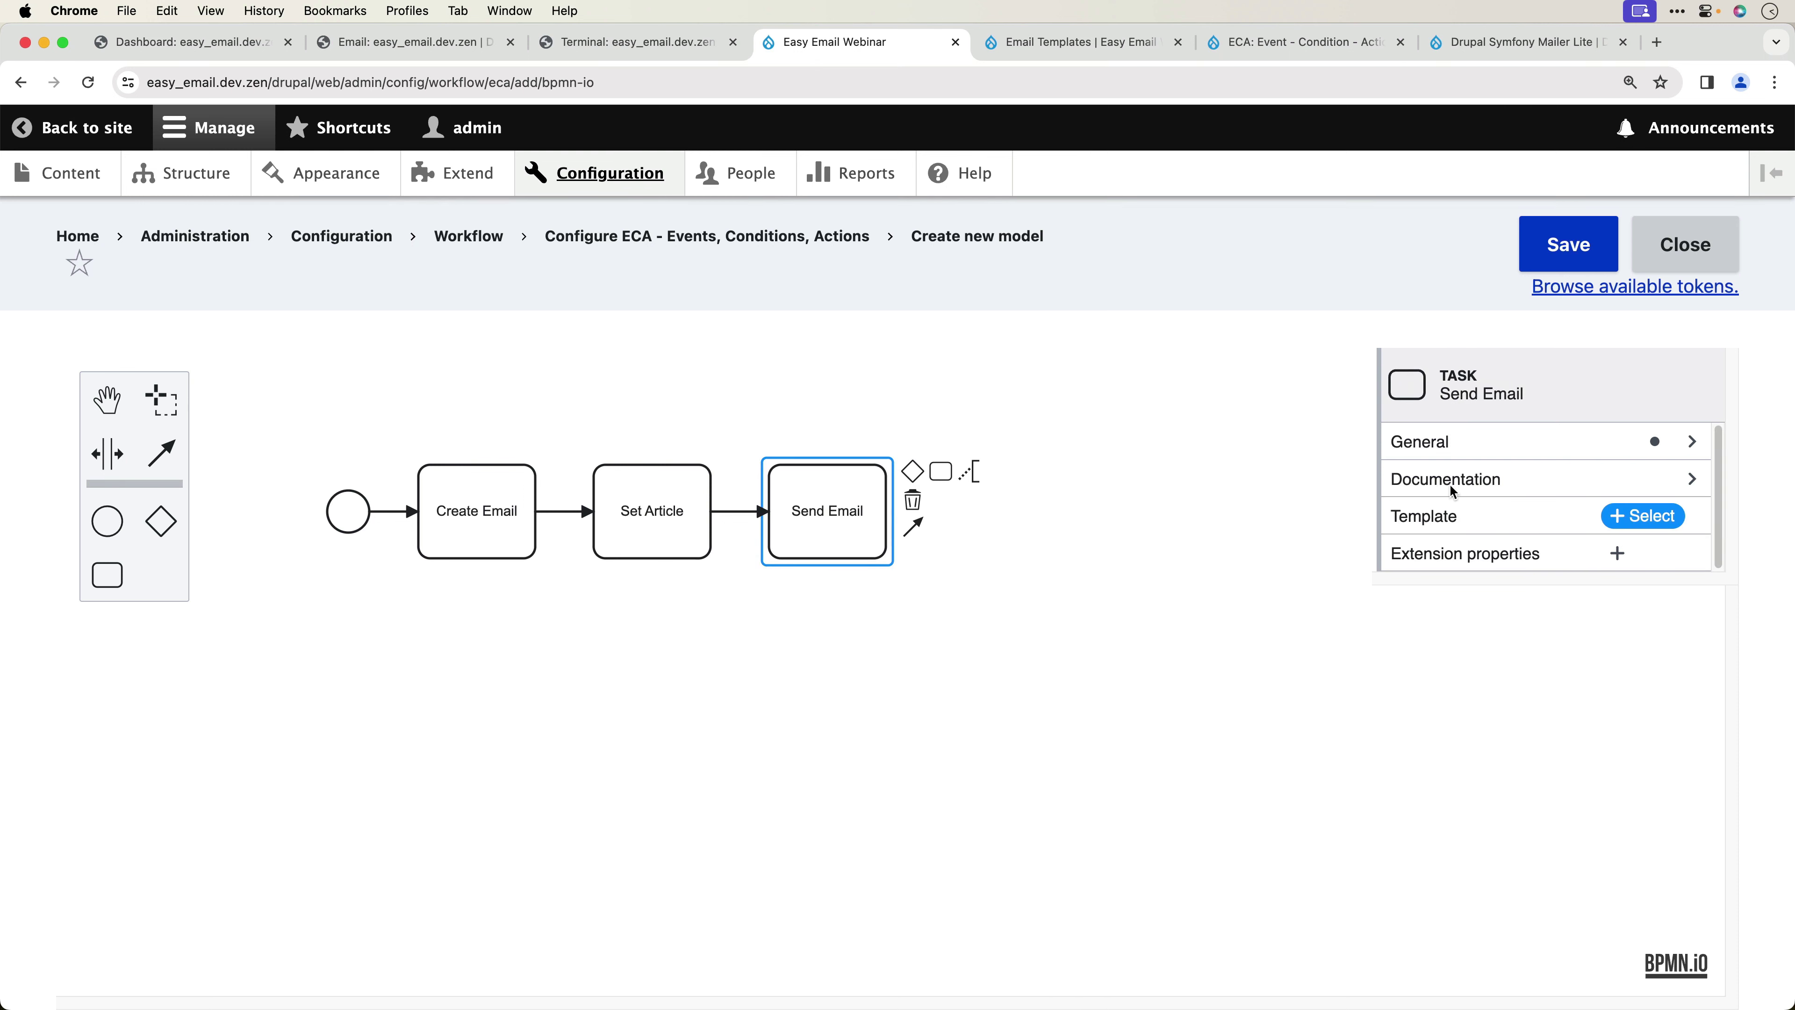
left_click(1624, 514)
type("send")
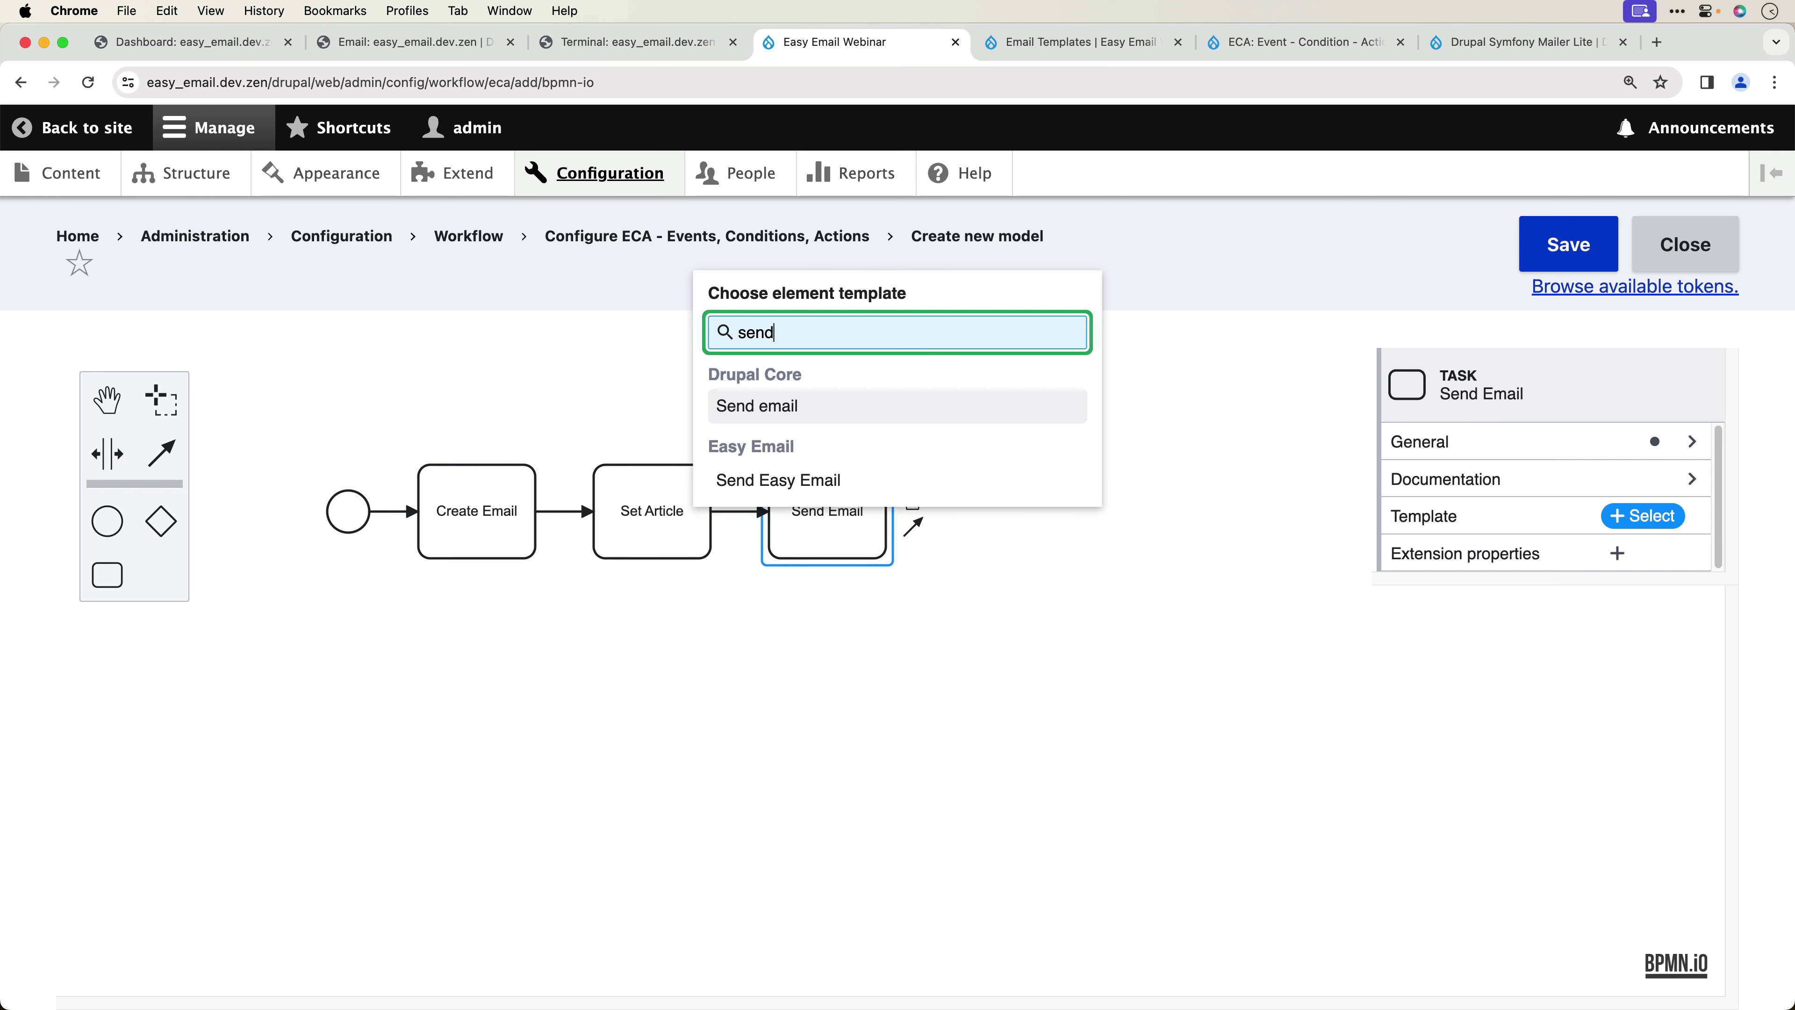
left_click(772, 487)
left_click(1022, 594)
left_click(823, 531)
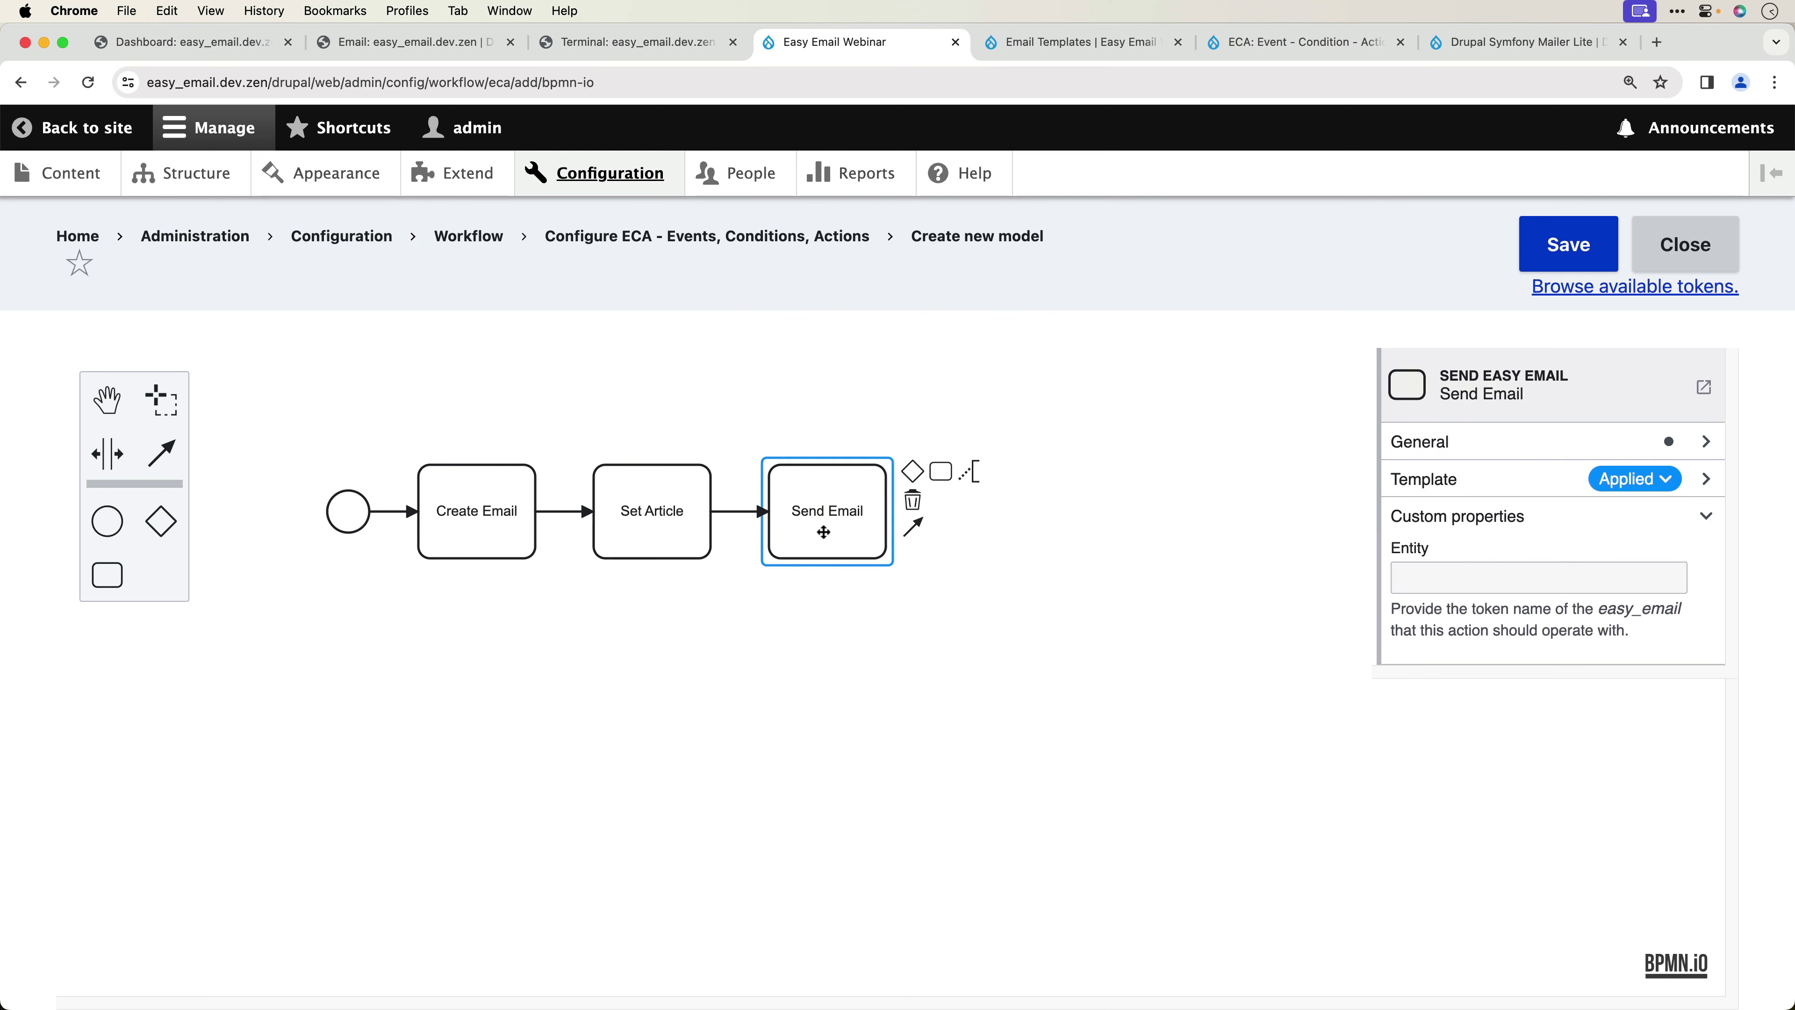
- Set the Send Email task's entity to notification_email
left_click(1441, 580)
type("notification_email")
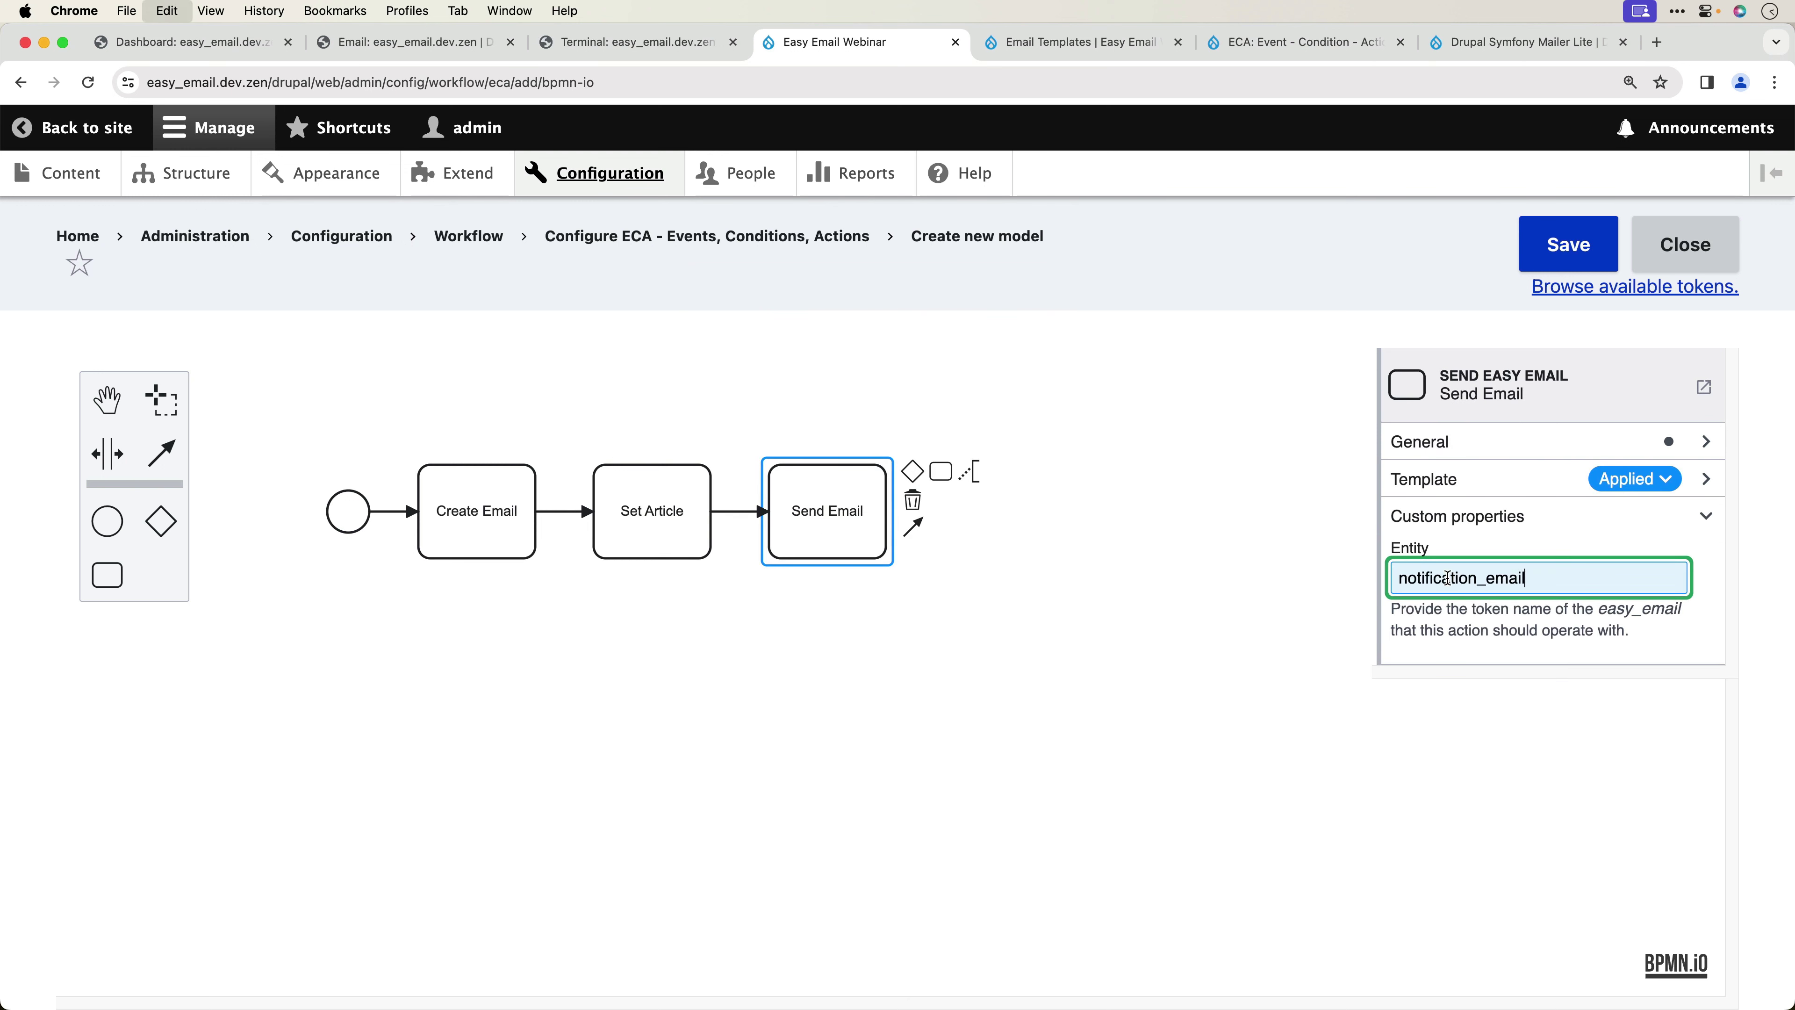
left_click(1489, 628)
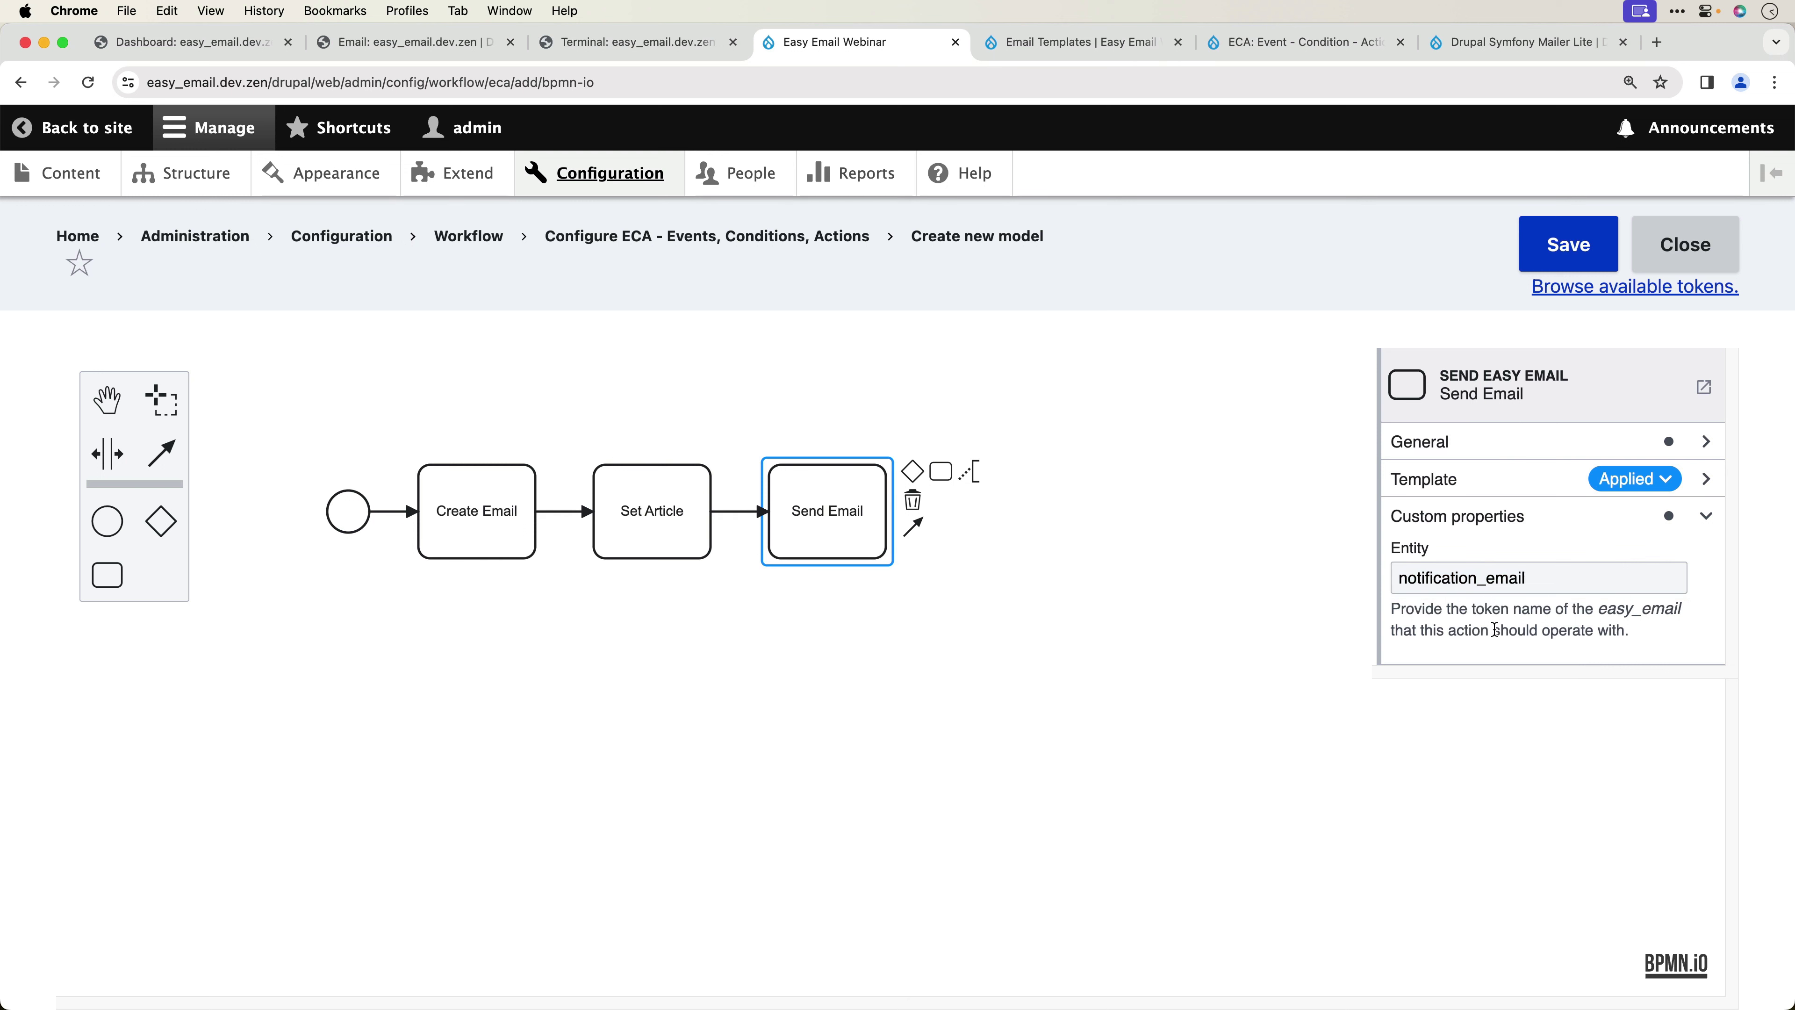
left_click(1134, 600)
- Append a fourth task after Send Email and label it "Save Email"
left_click(856, 537)
left_click(940, 471)
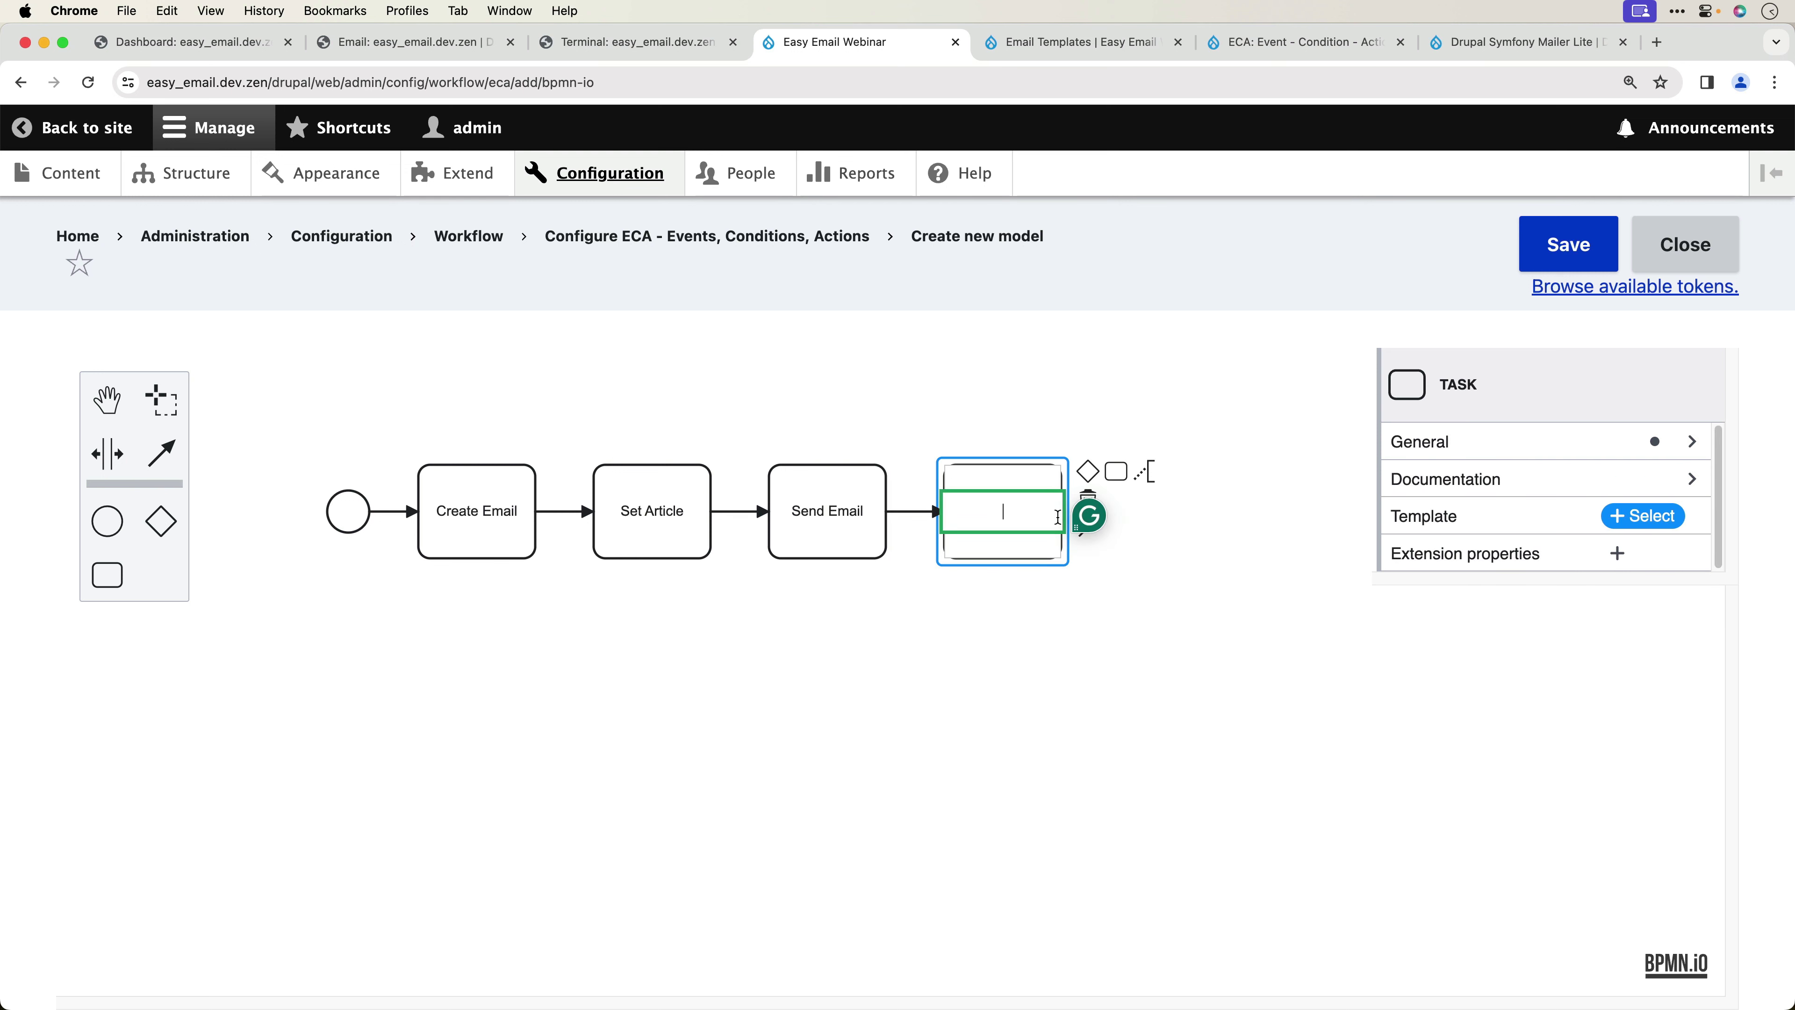
type("Save")
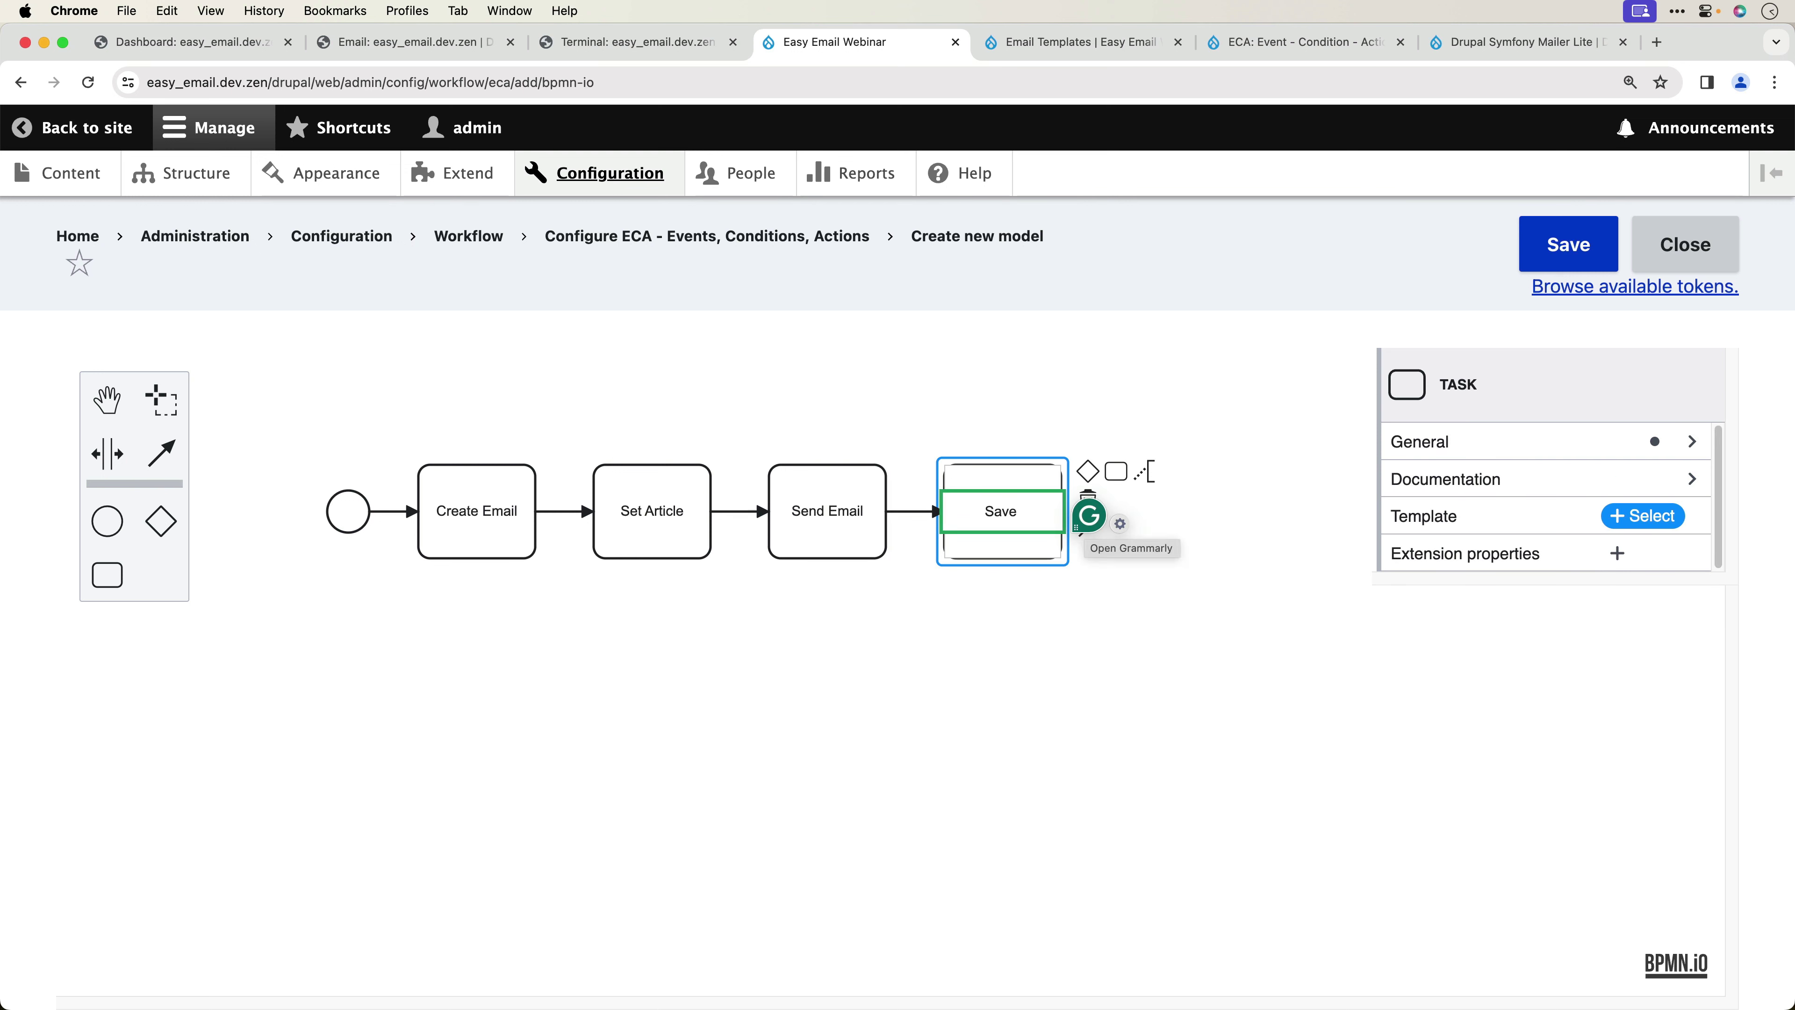
type(" Email")
key("Return")
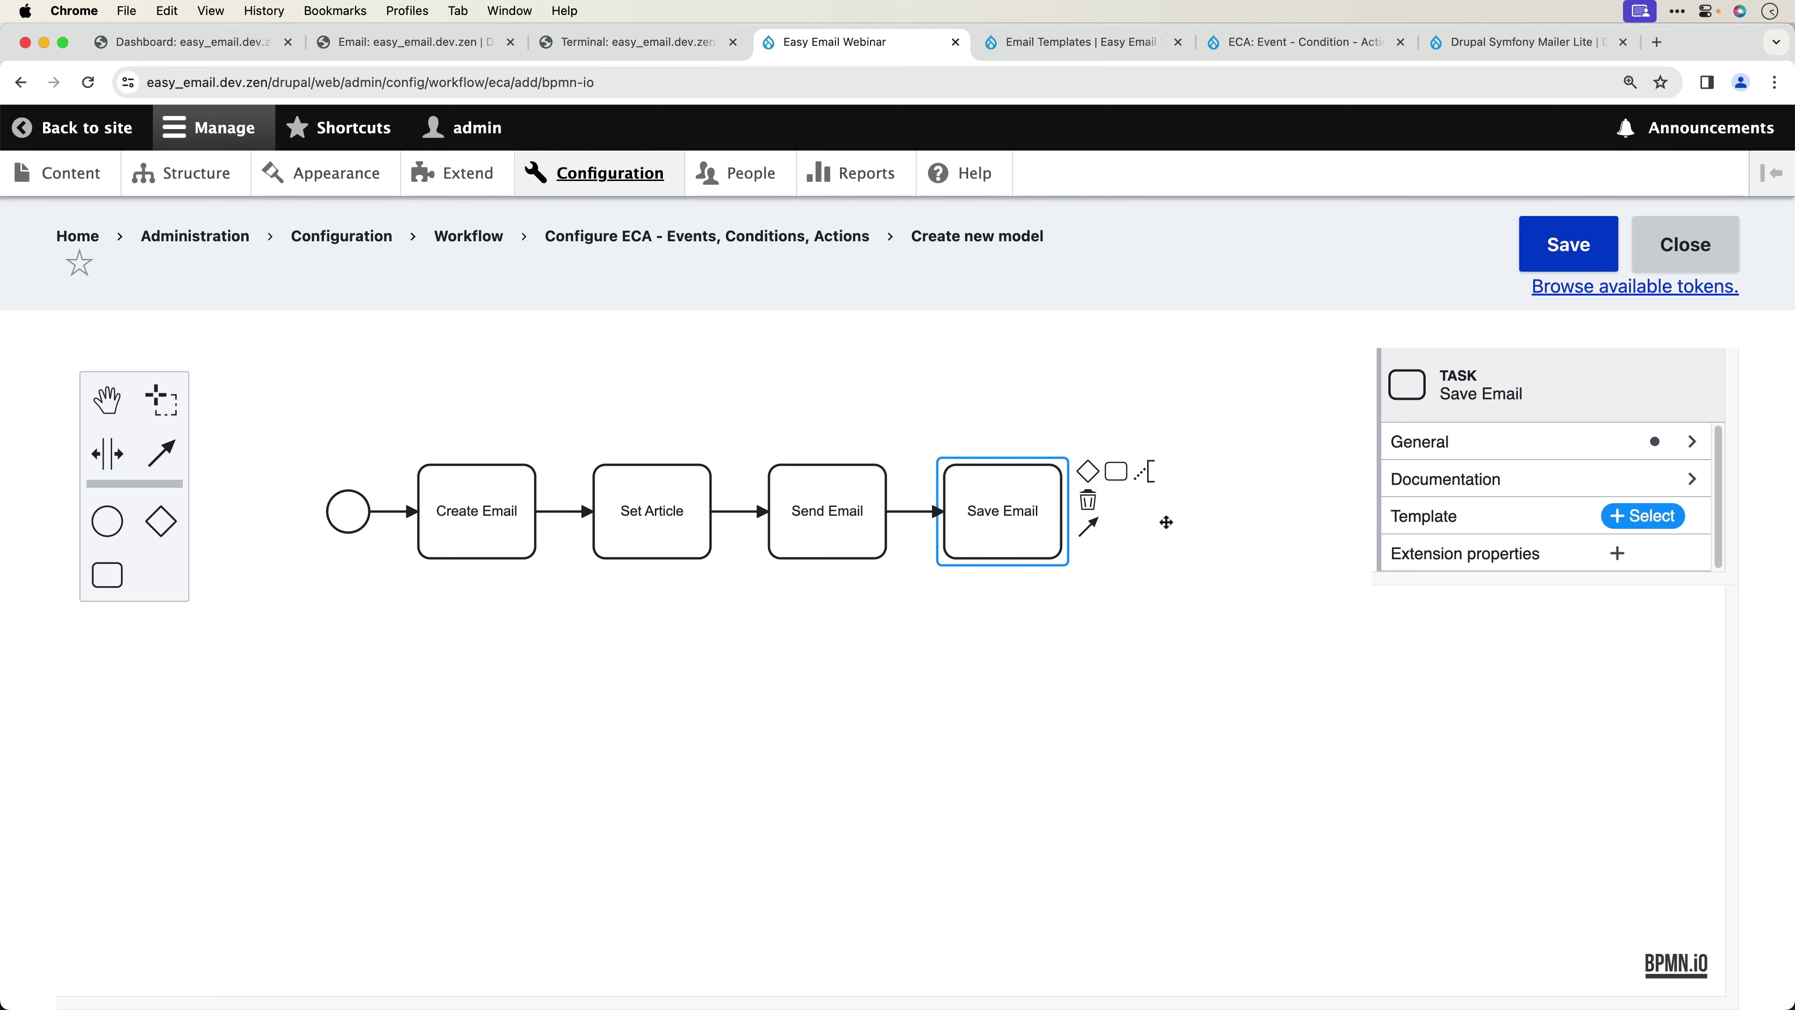
- Apply the "Entity: save" template to the Save Email task
left_click(1654, 518)
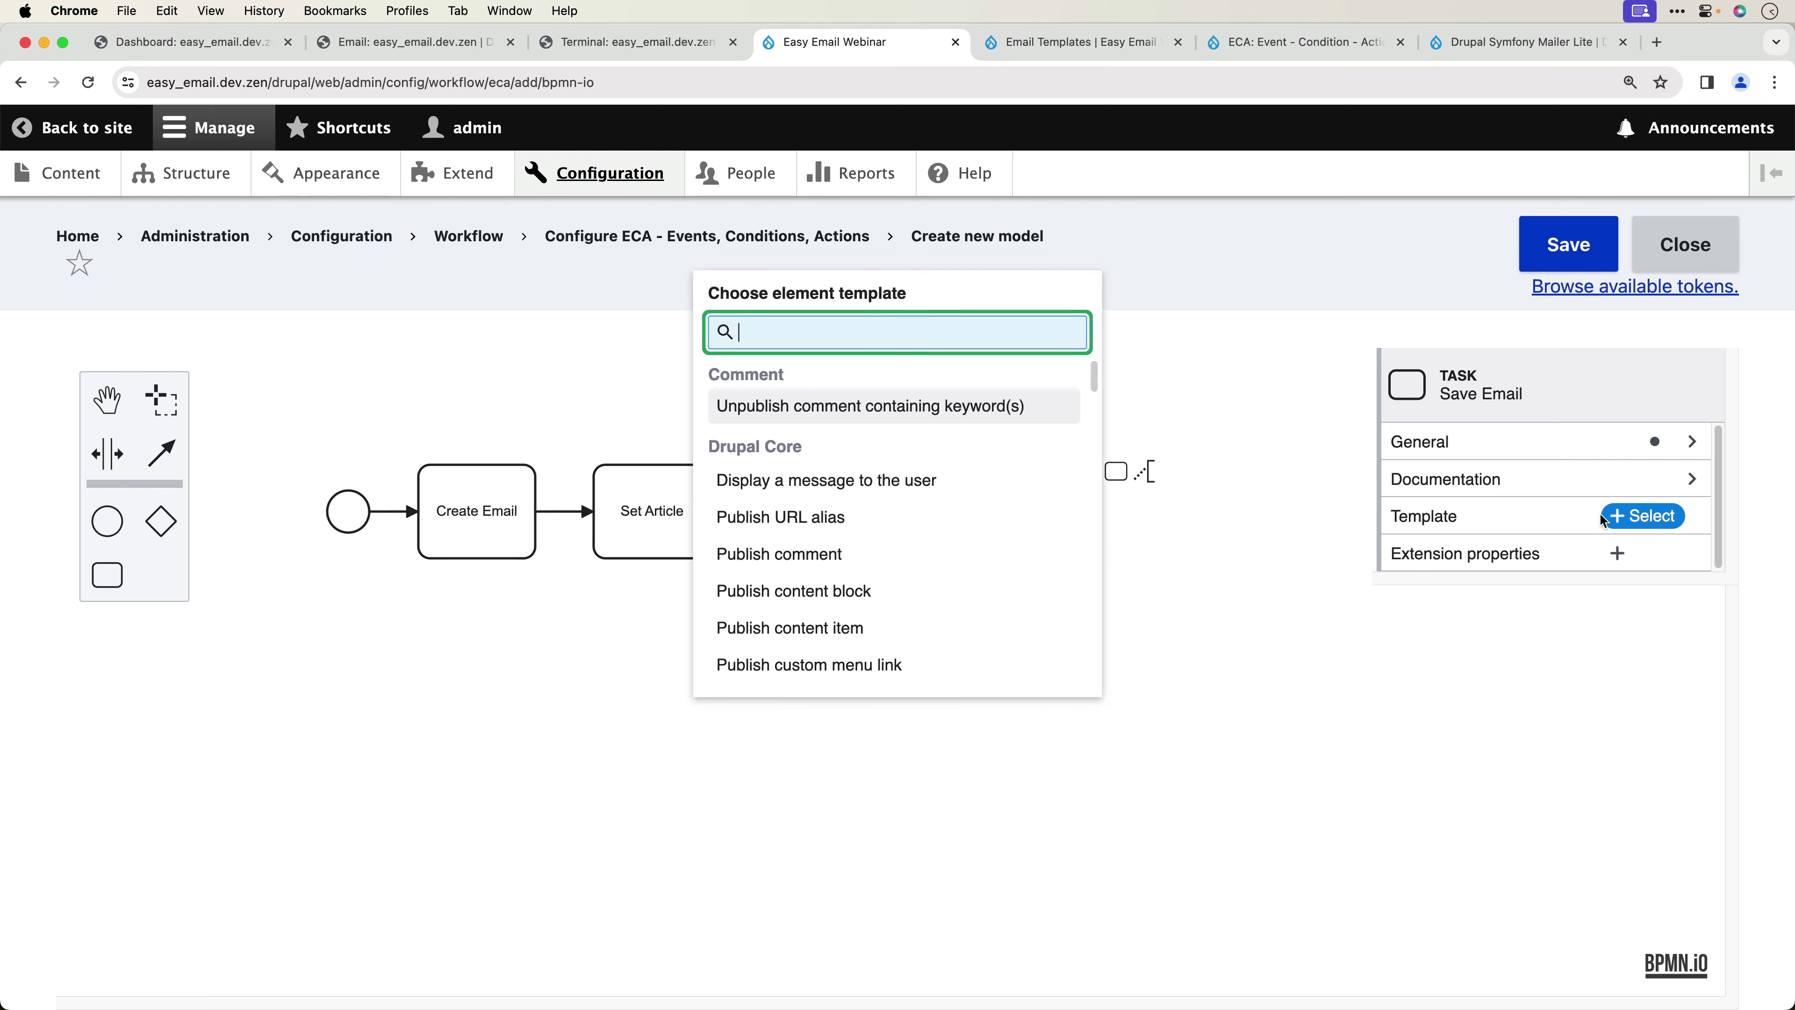
type("save")
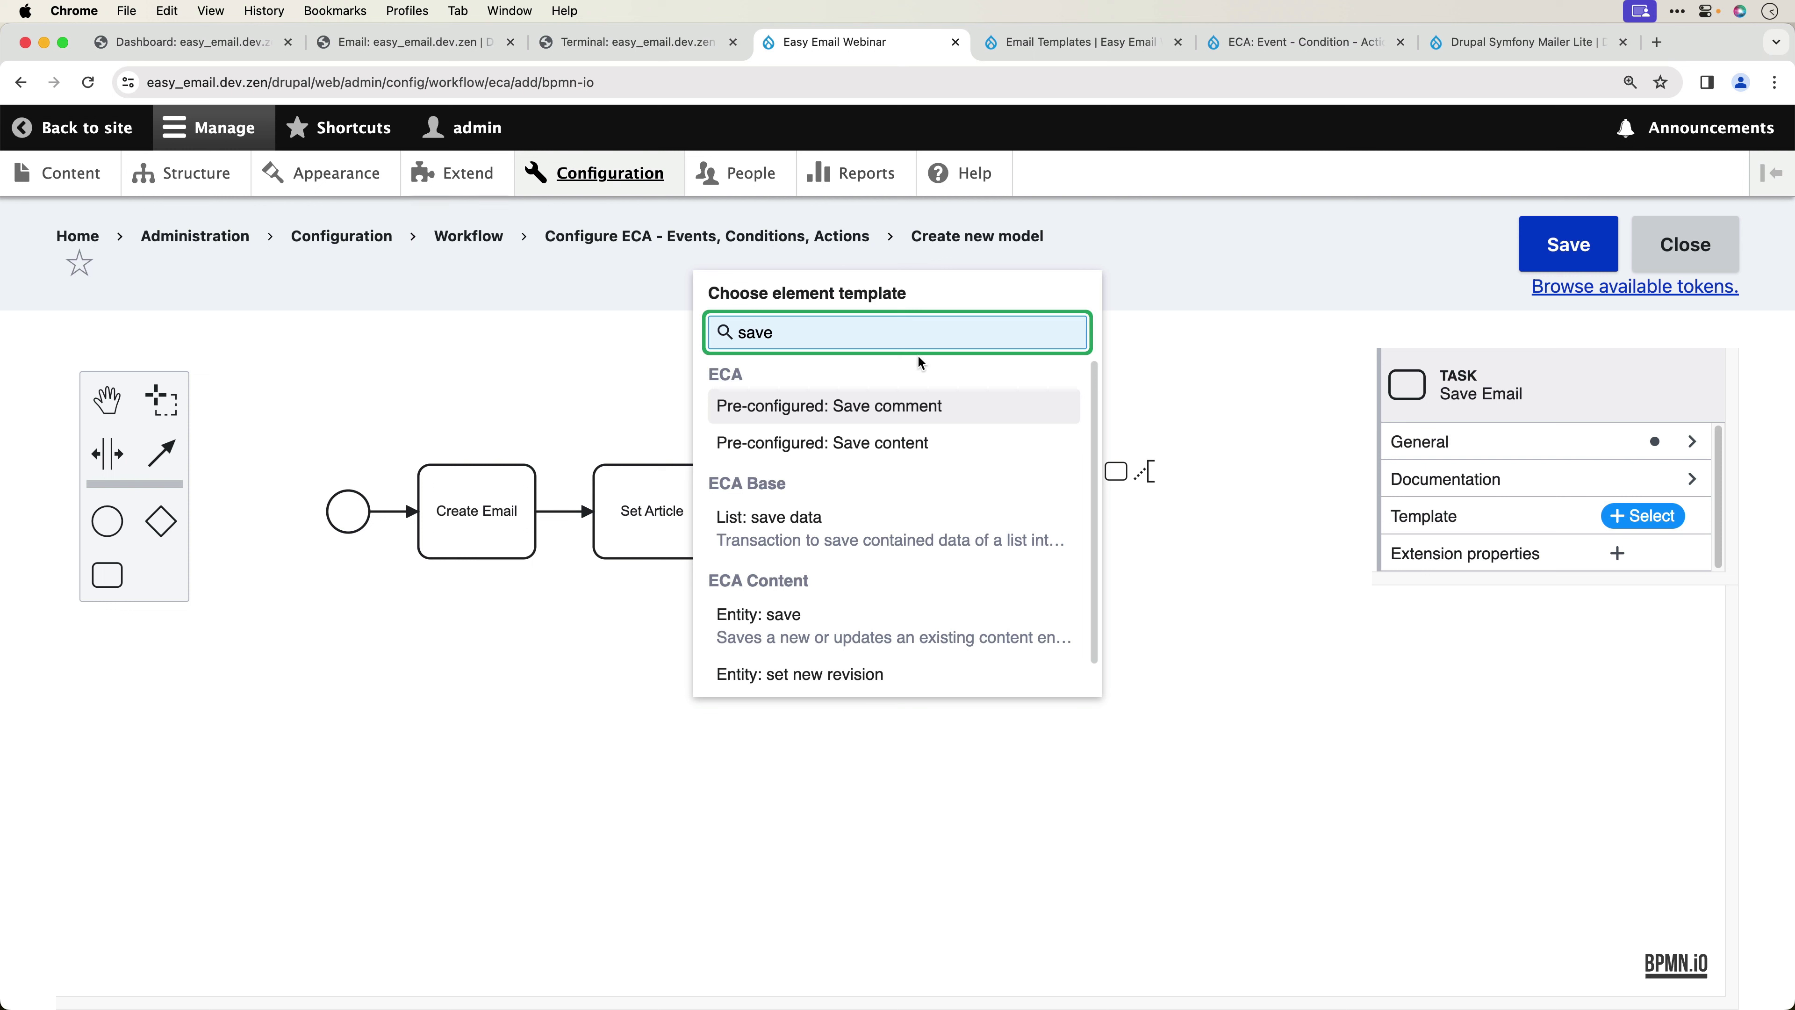
left_click(792, 640)
- Set the Save Email task's entity to notification_email and save the ECA model
left_click(1523, 577)
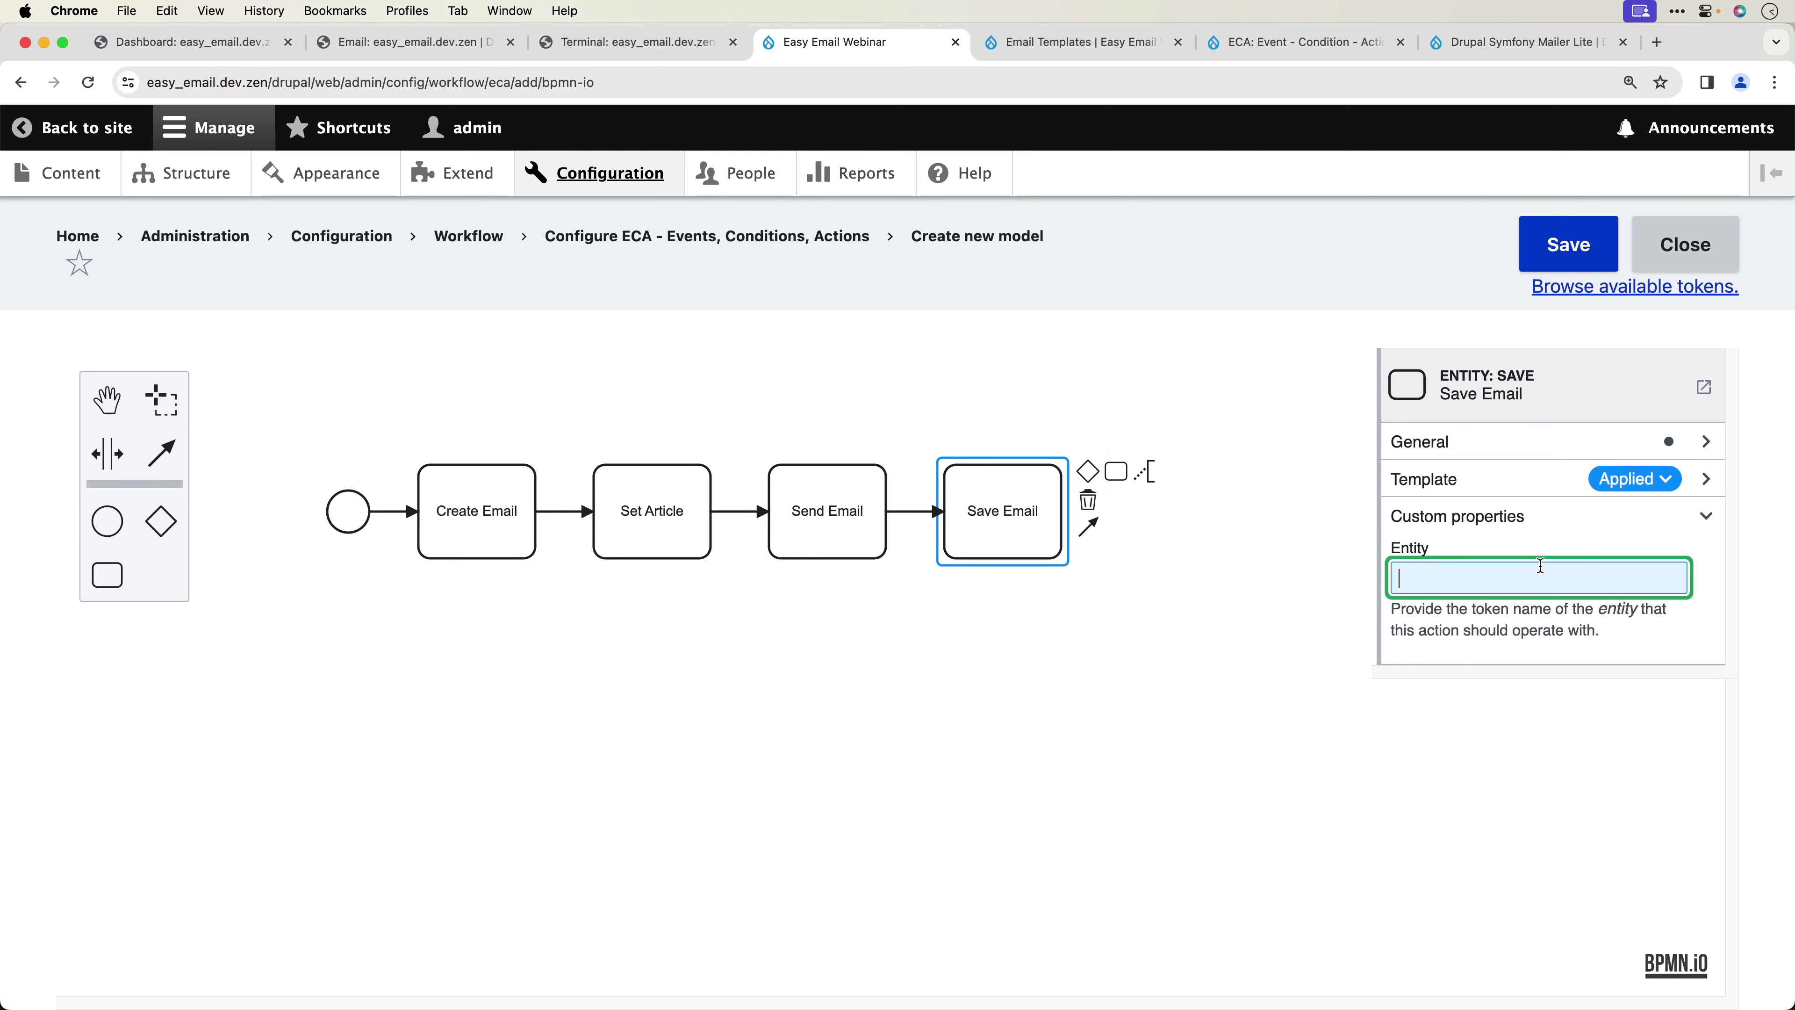
type("notification_email")
left_click(1236, 645)
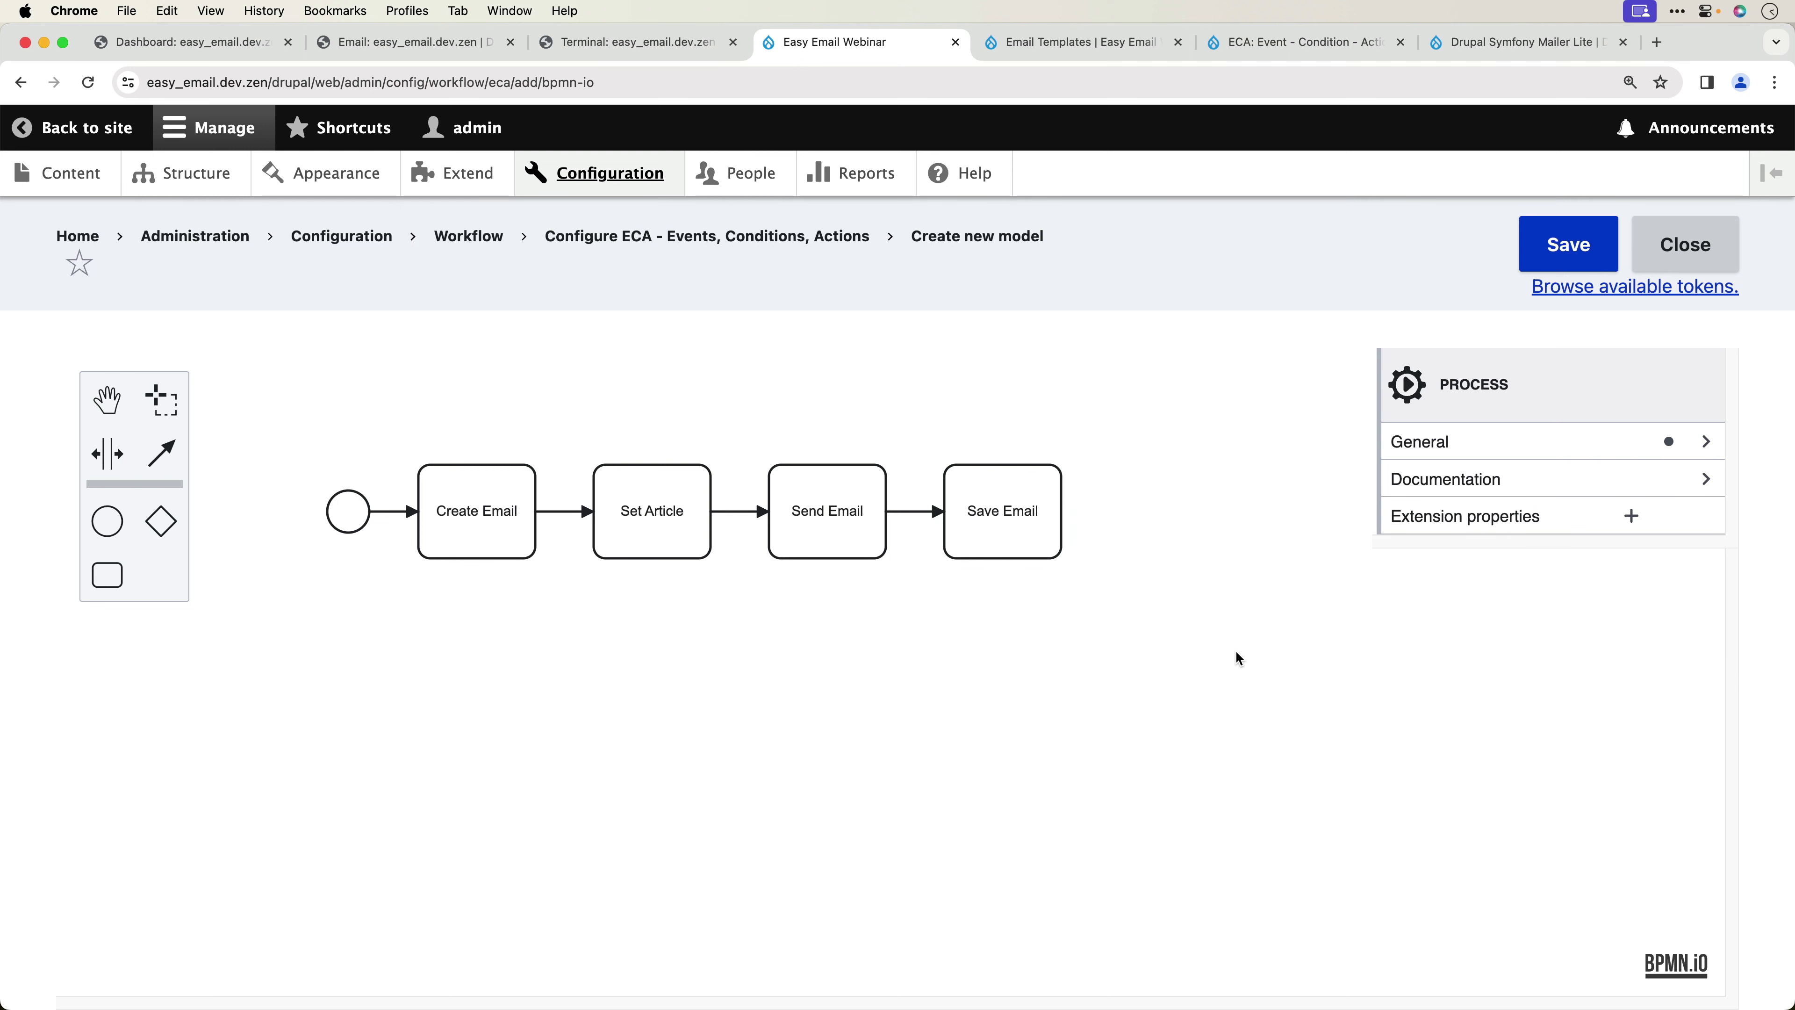
left_click(1537, 265)
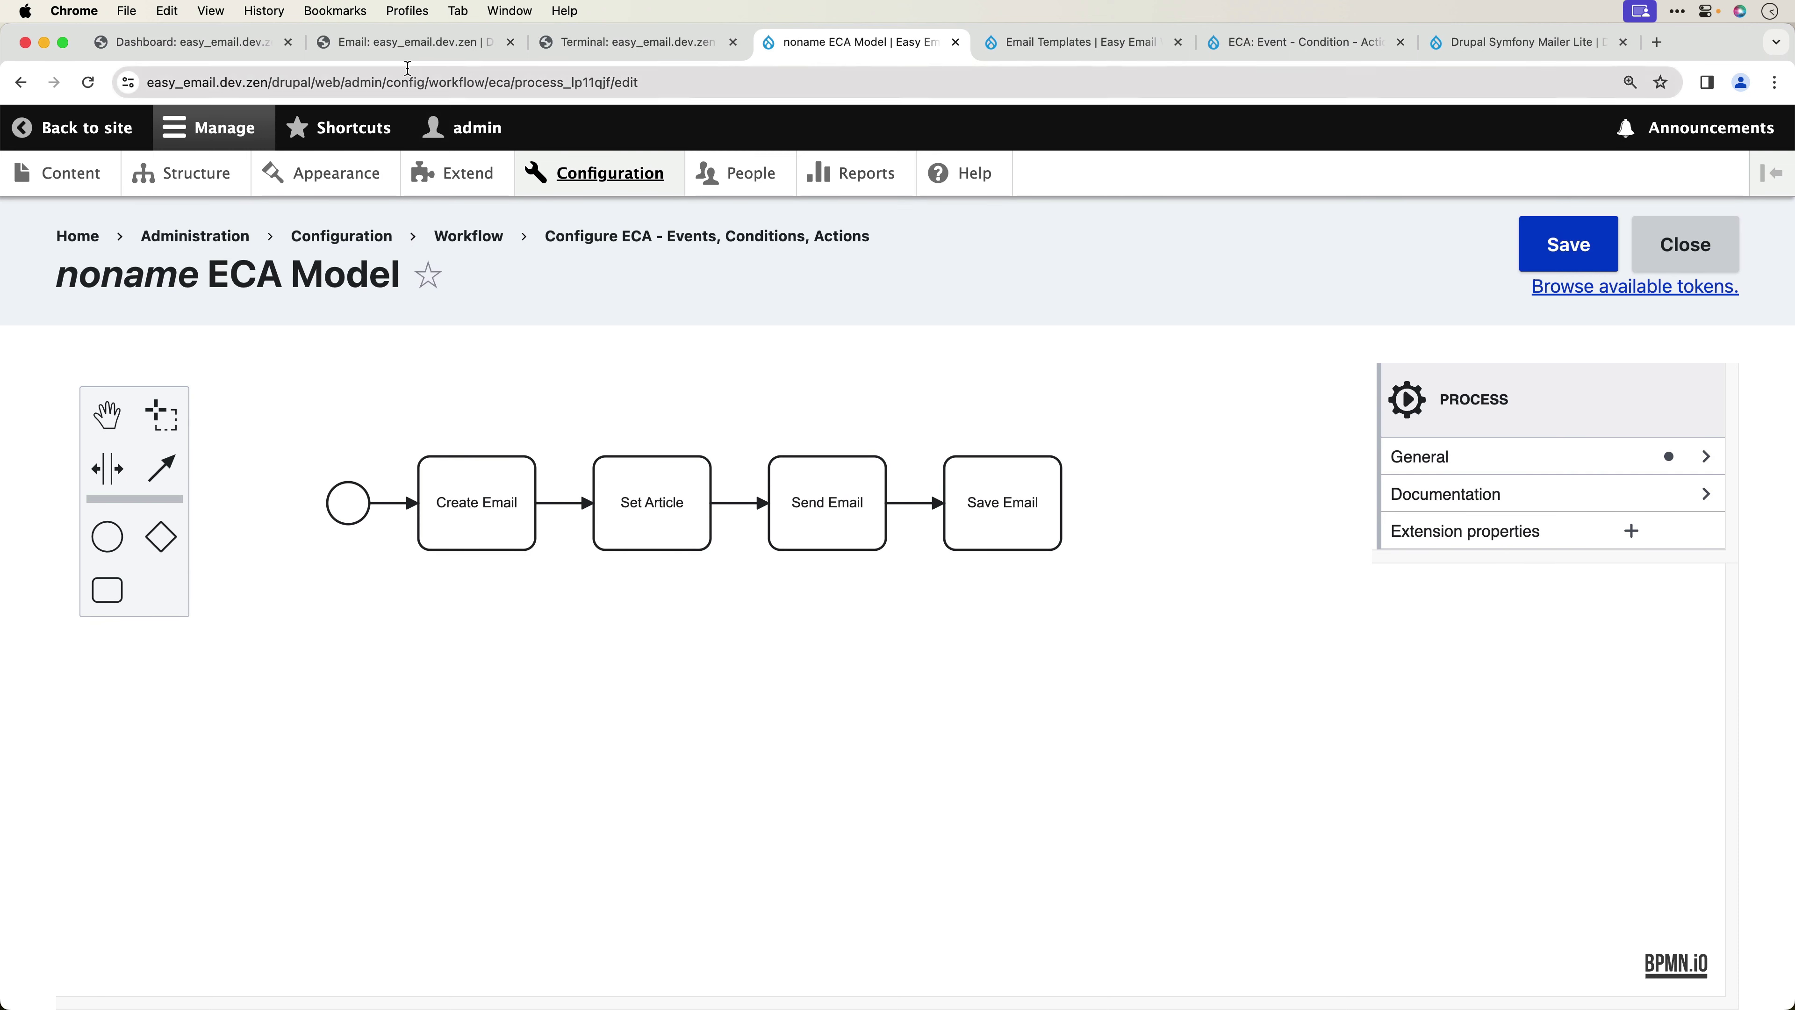
- Check the Mailpit inbox for existing messages, and return to the ECA model
left_click(409, 43)
left_click(71, 268)
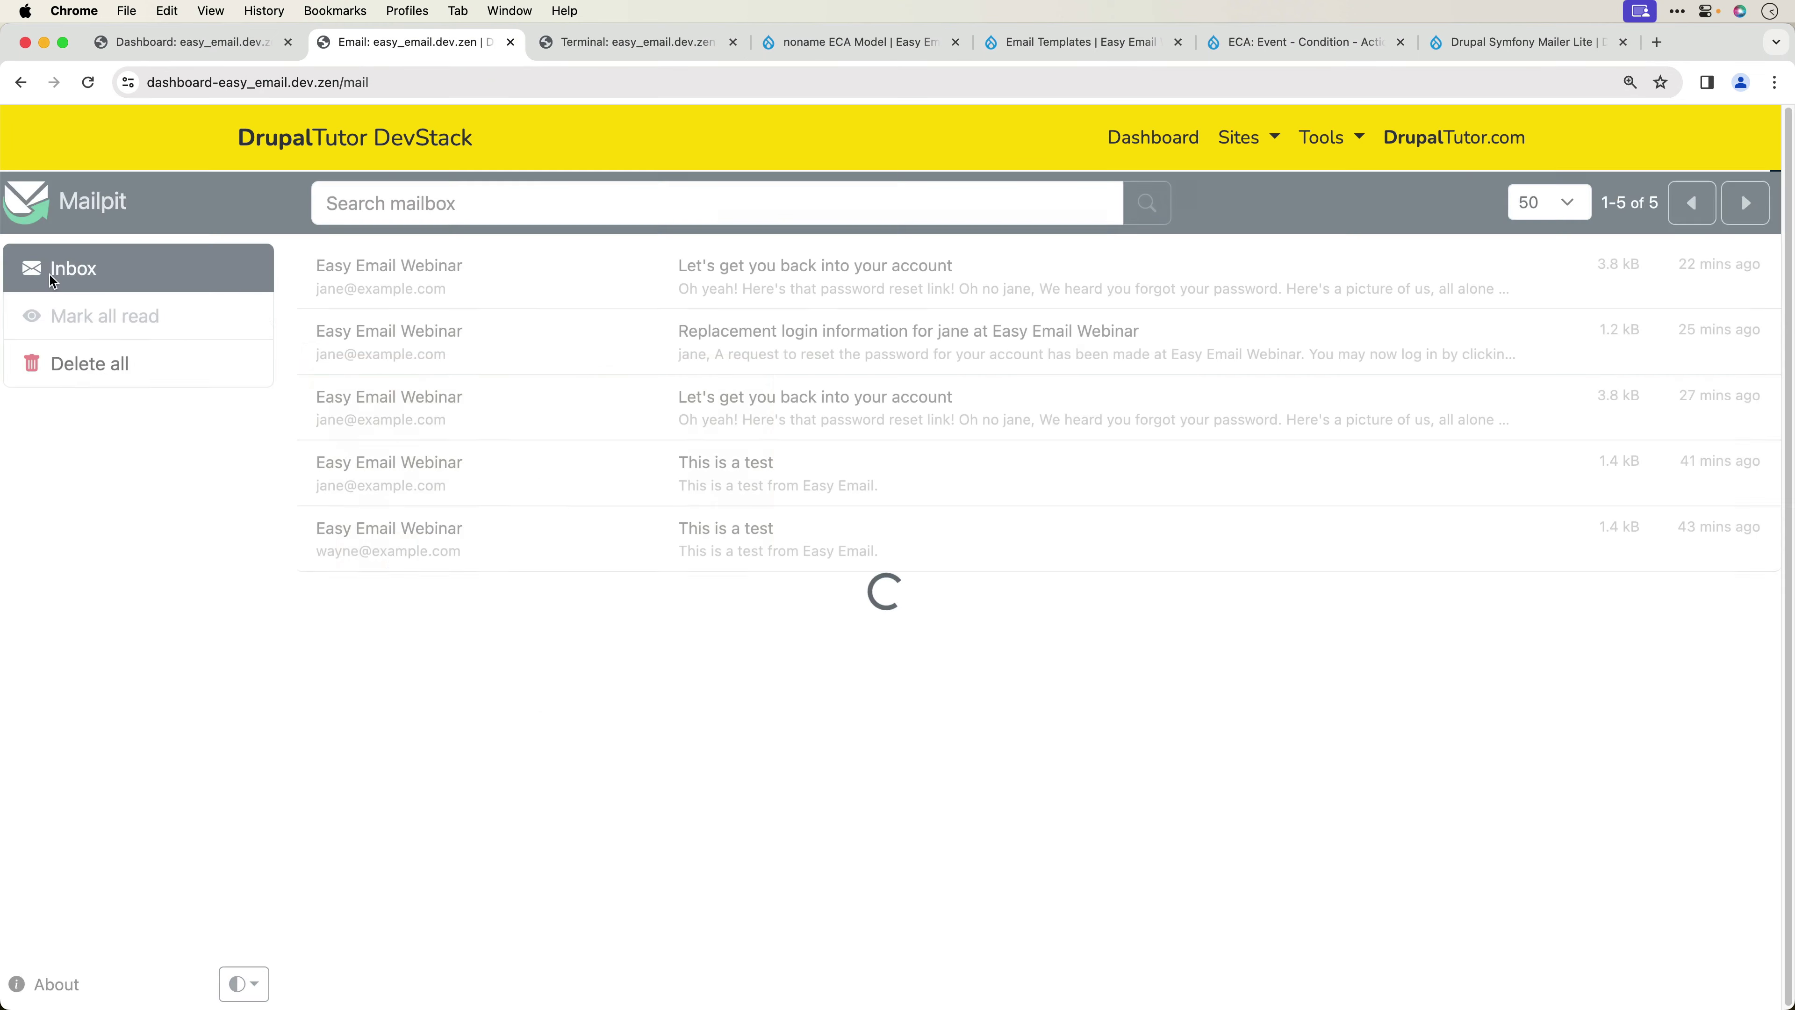
left_click(897, 49)
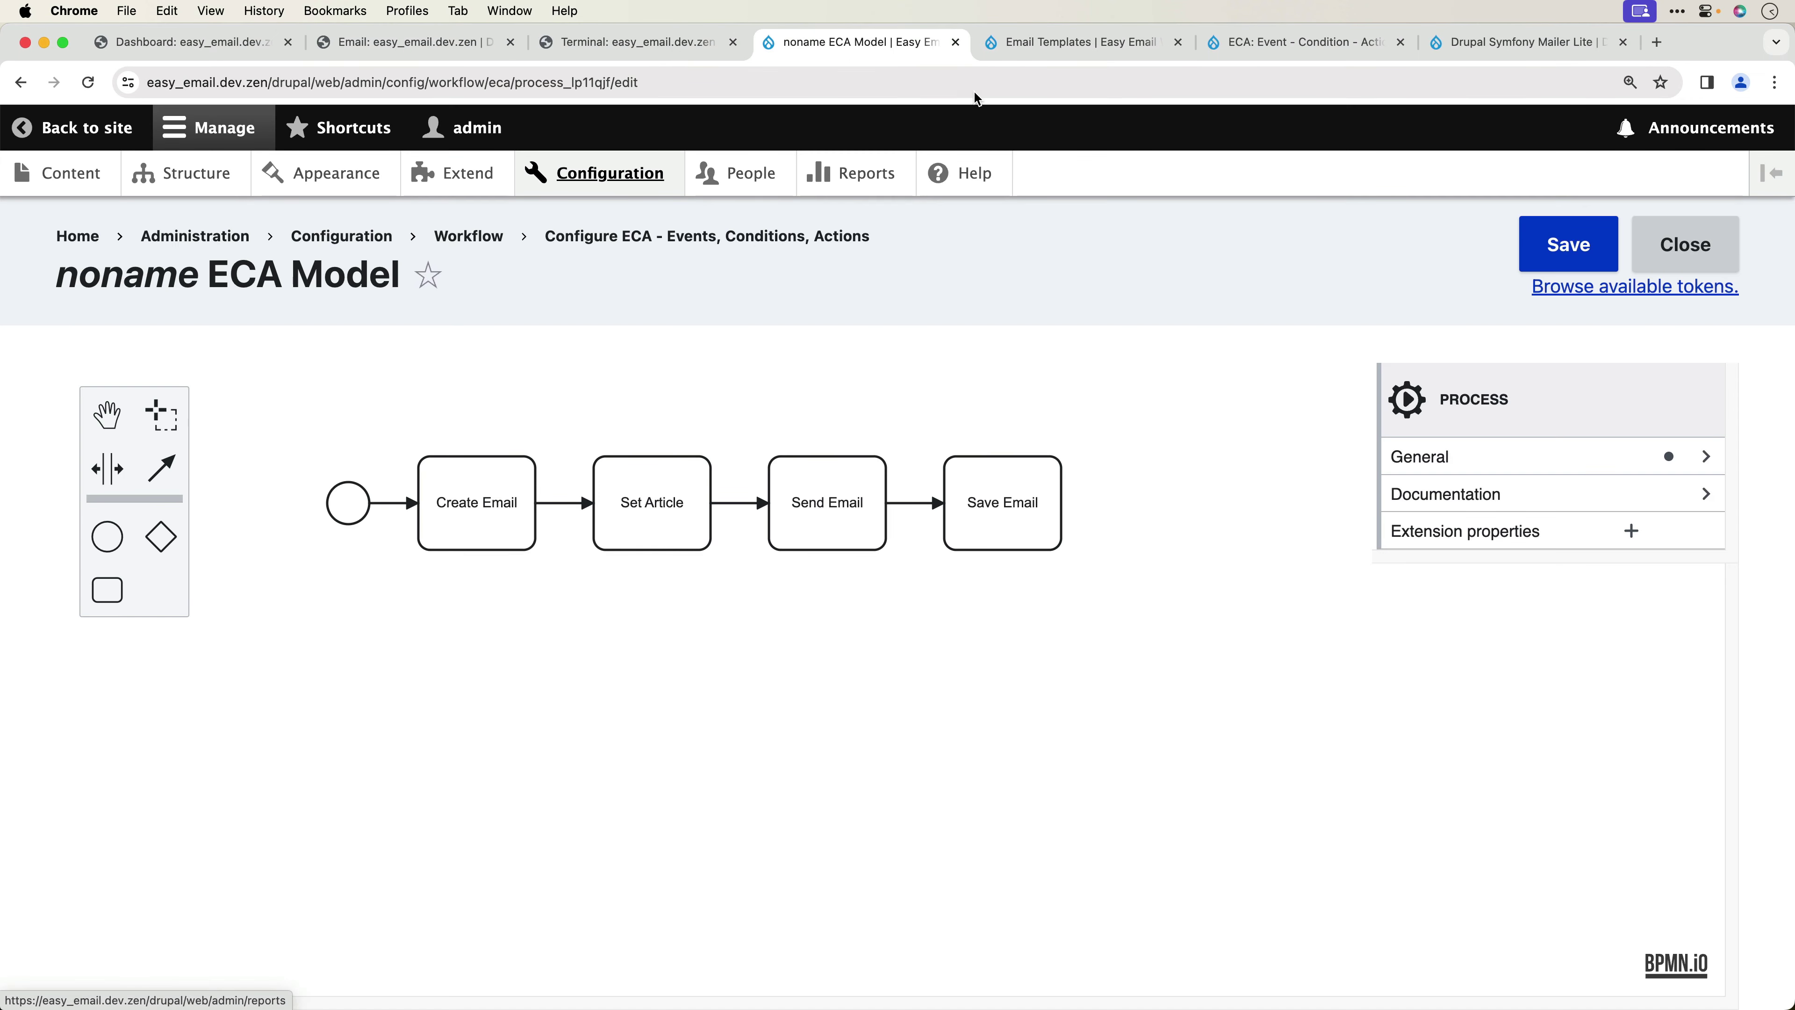
- Create a published article titled "Test article" on the Drupal site and save it
left_click(1025, 47)
left_click(69, 180)
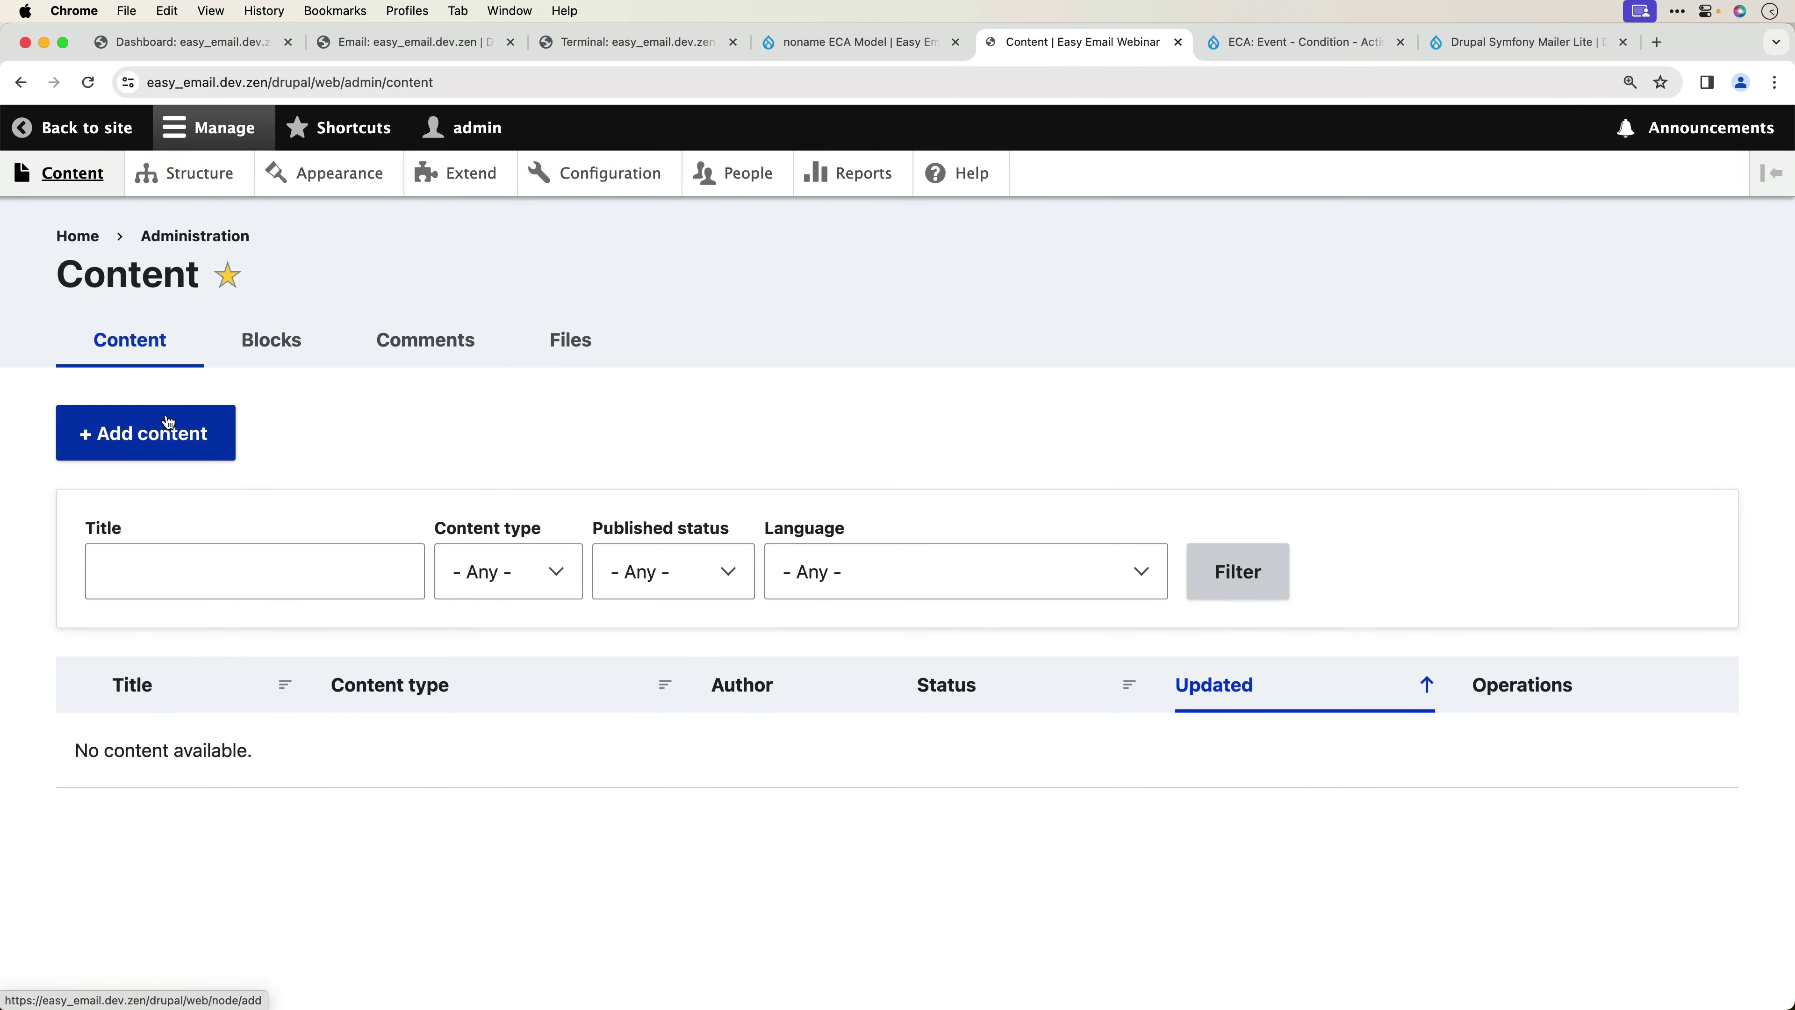
left_click(169, 432)
left_click(154, 397)
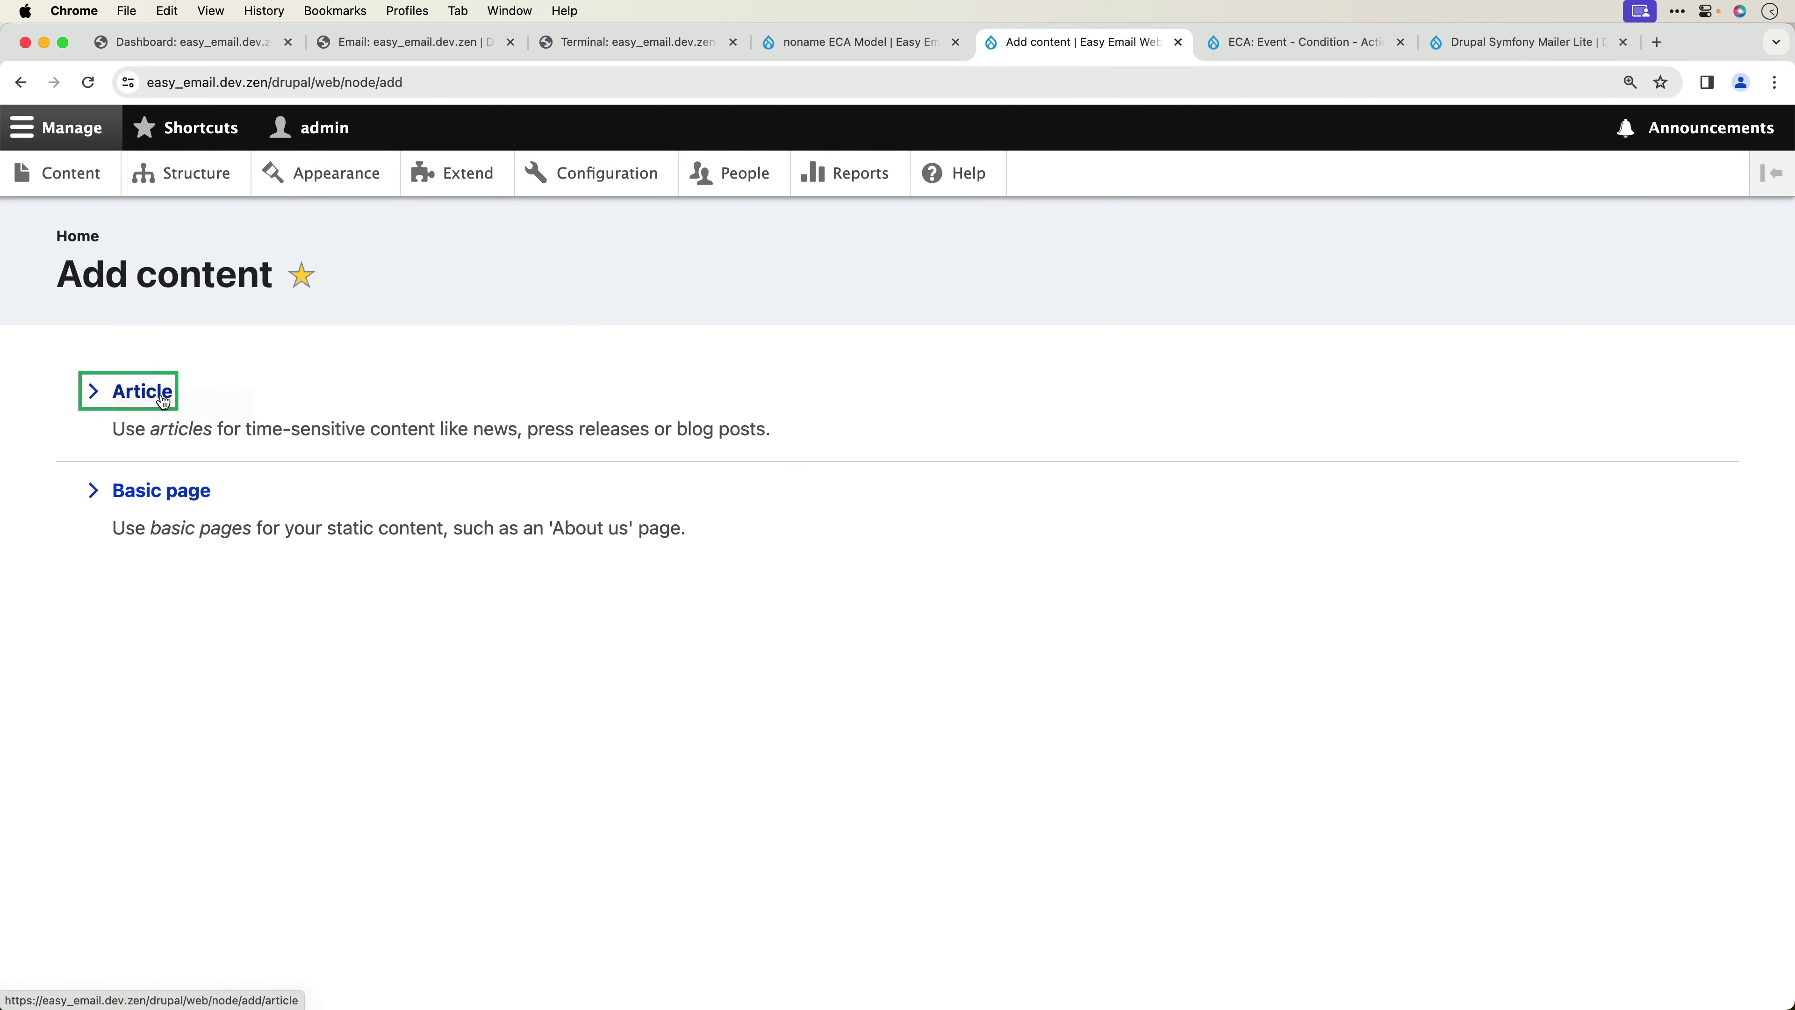
left_click(212, 442)
type("Te")
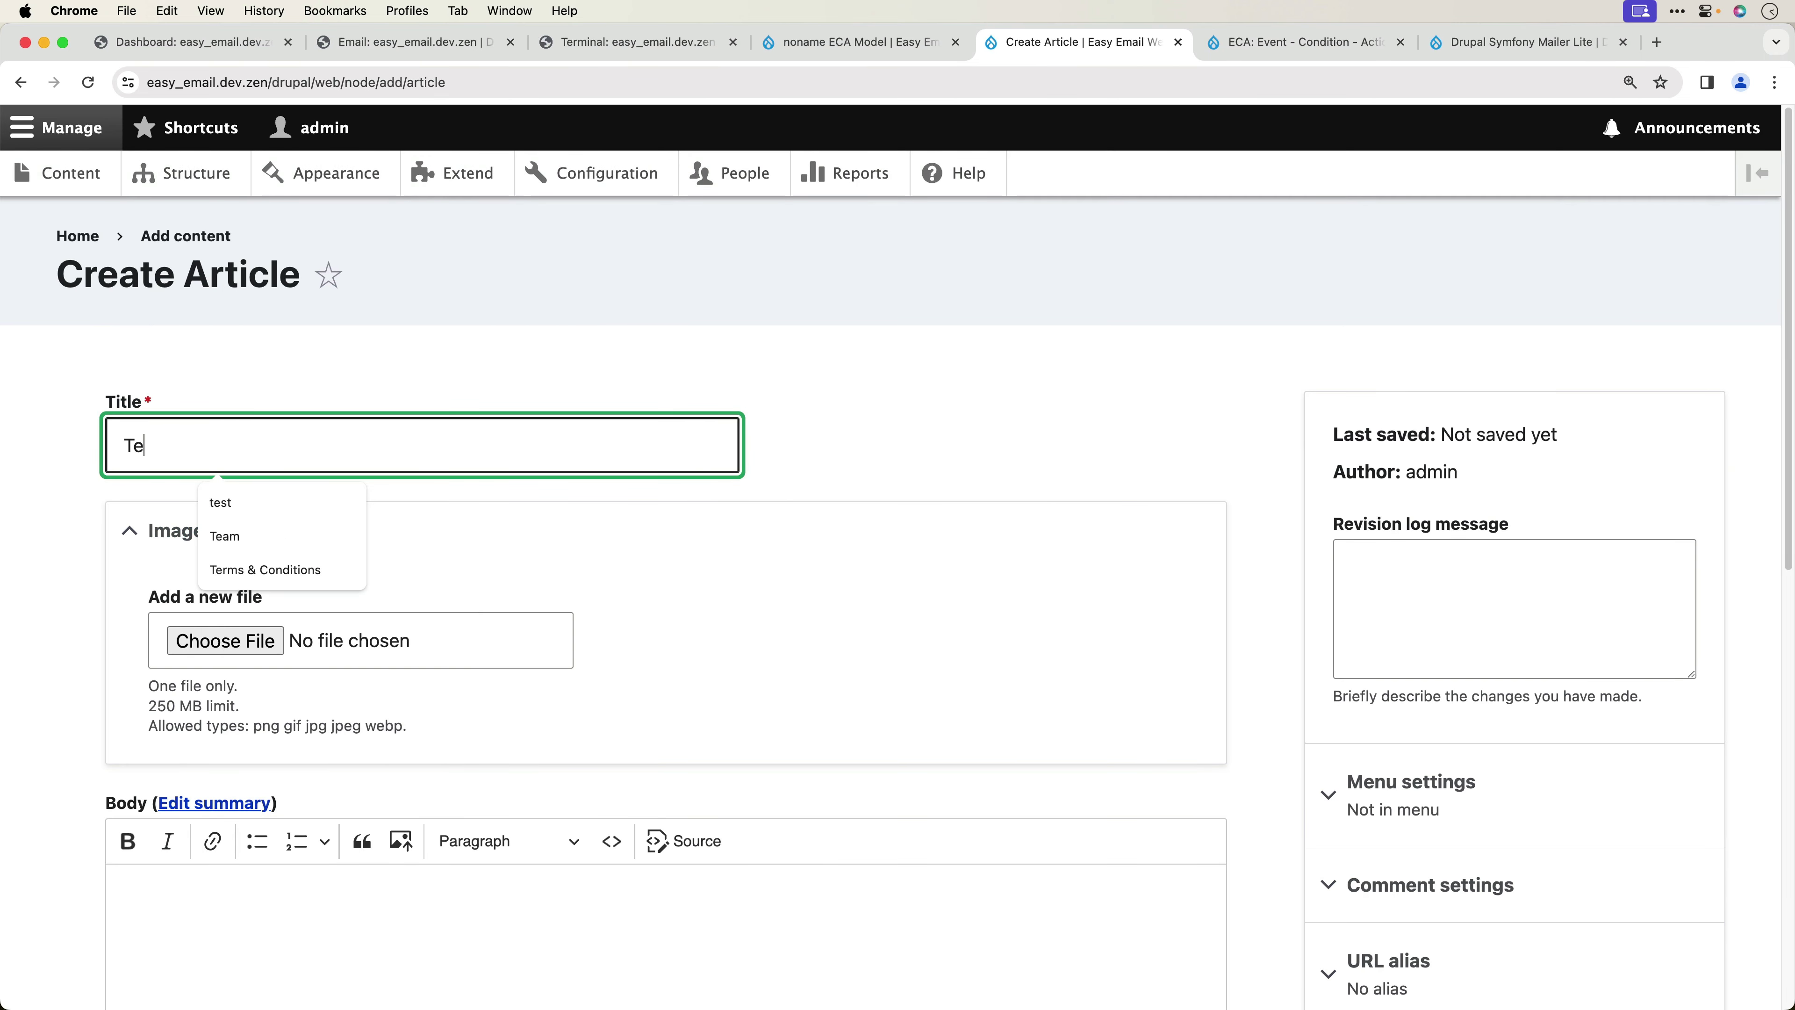
type("st article")
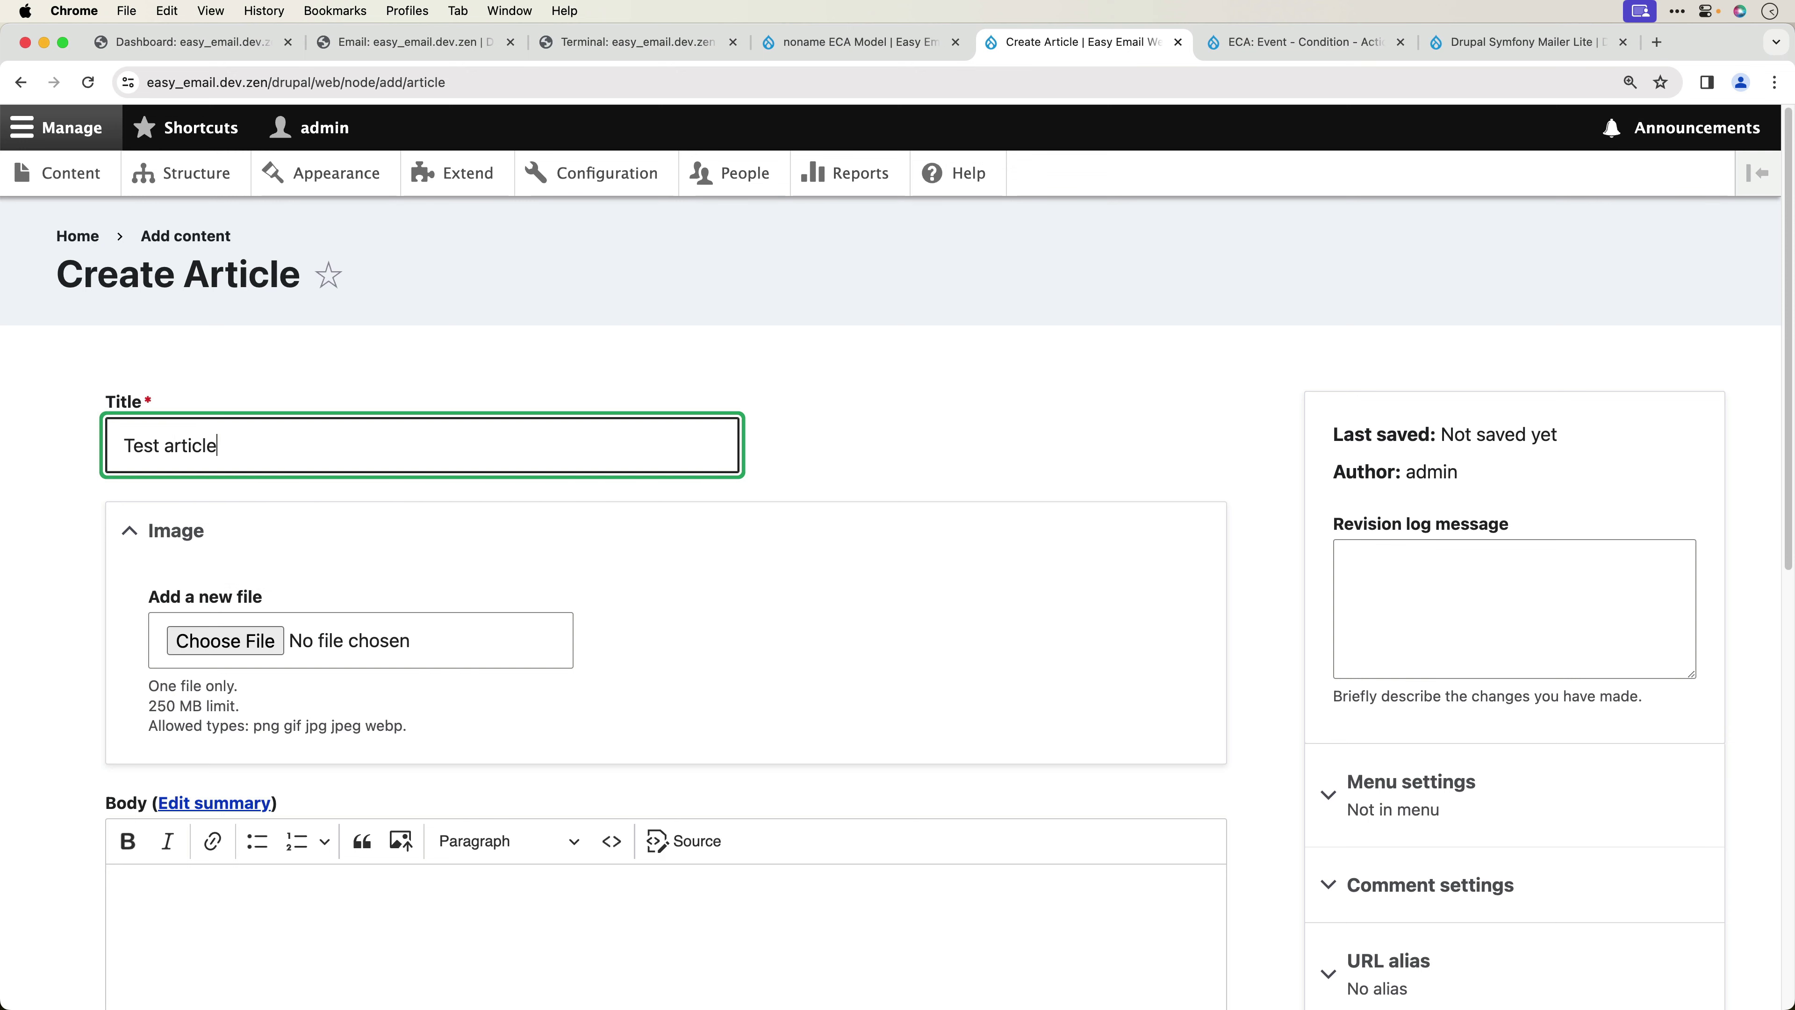
left_click(269, 570)
scroll(272, 570, "down", 12)
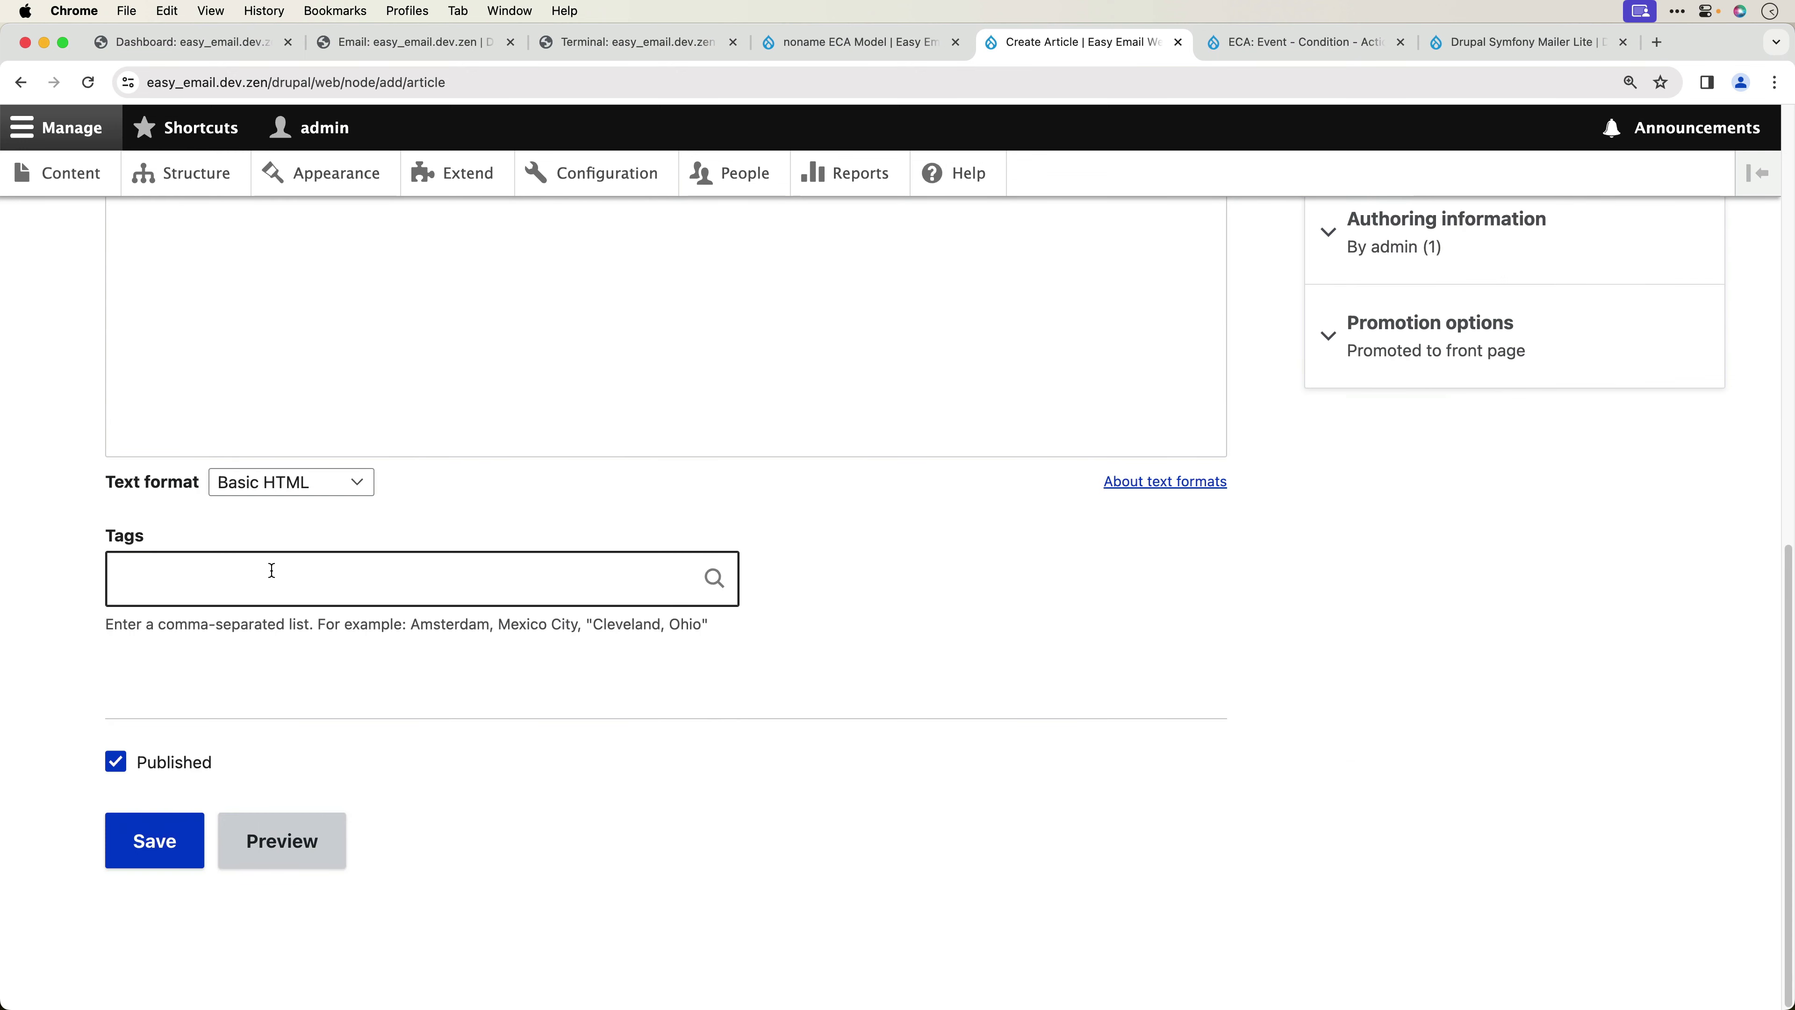
left_click(159, 843)
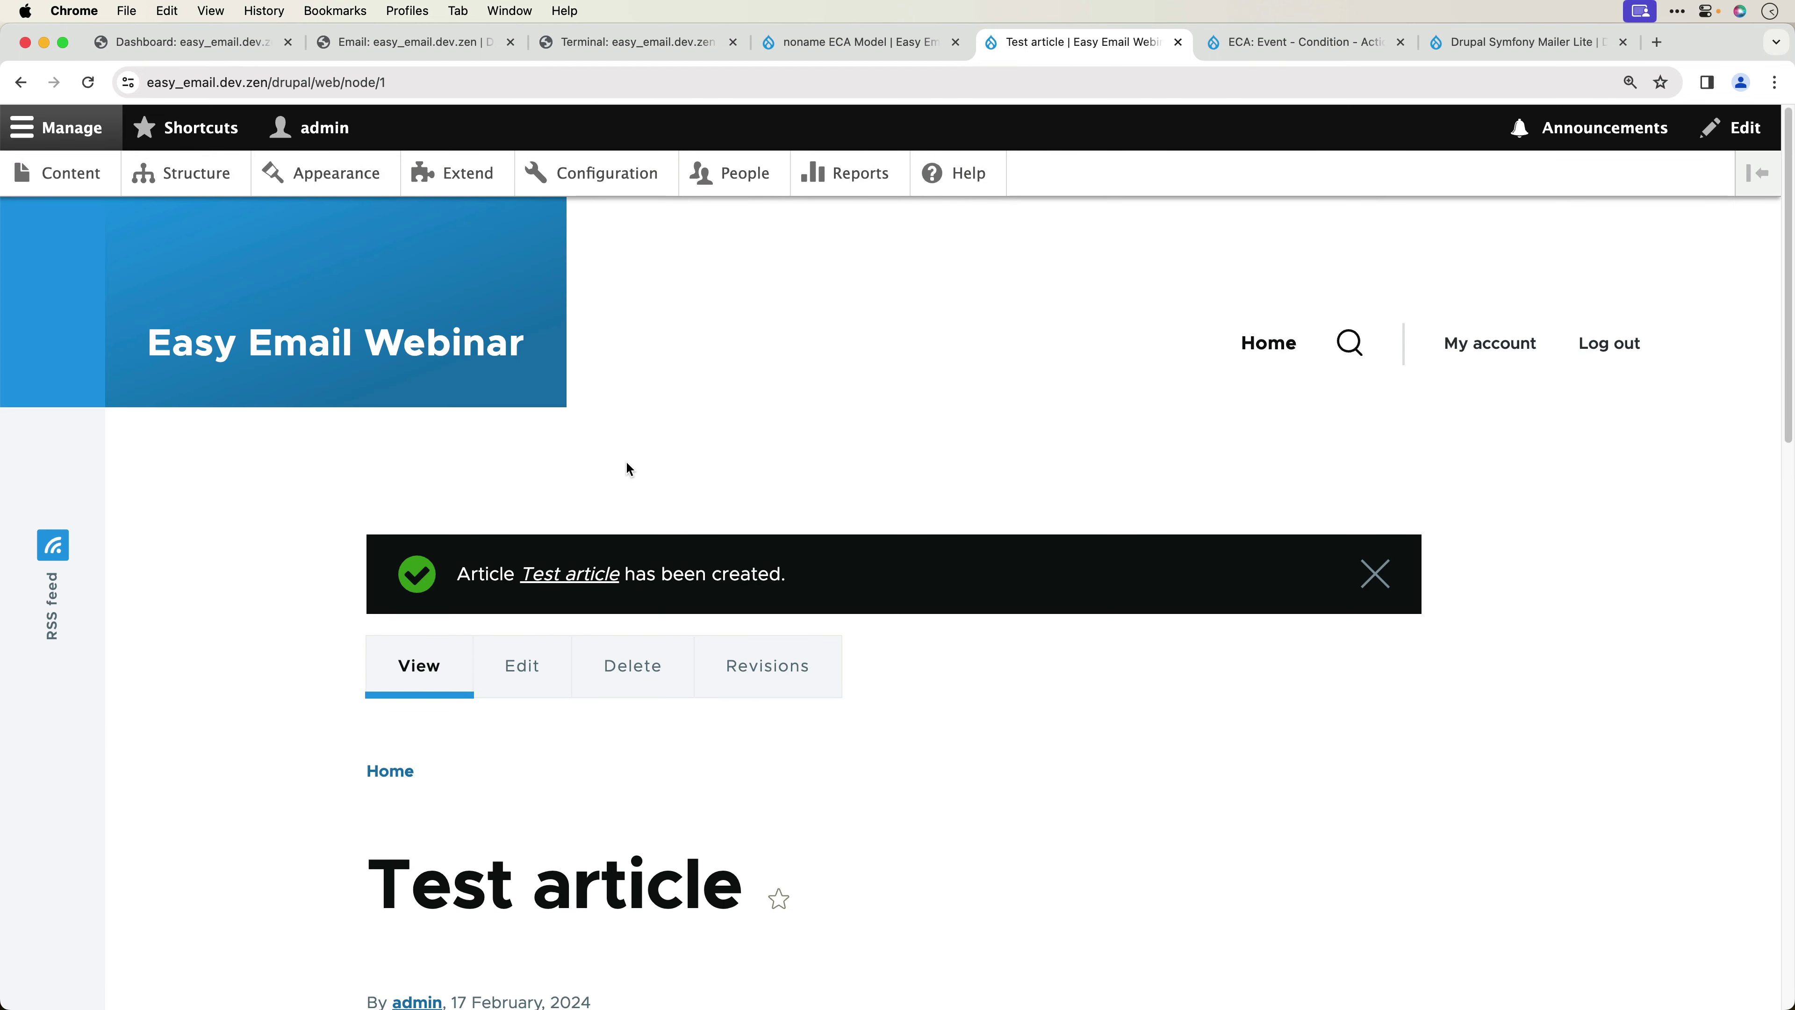
- Open the new article notification email in Mailpit, review its subject and body, and follow its article link
left_click(400, 44)
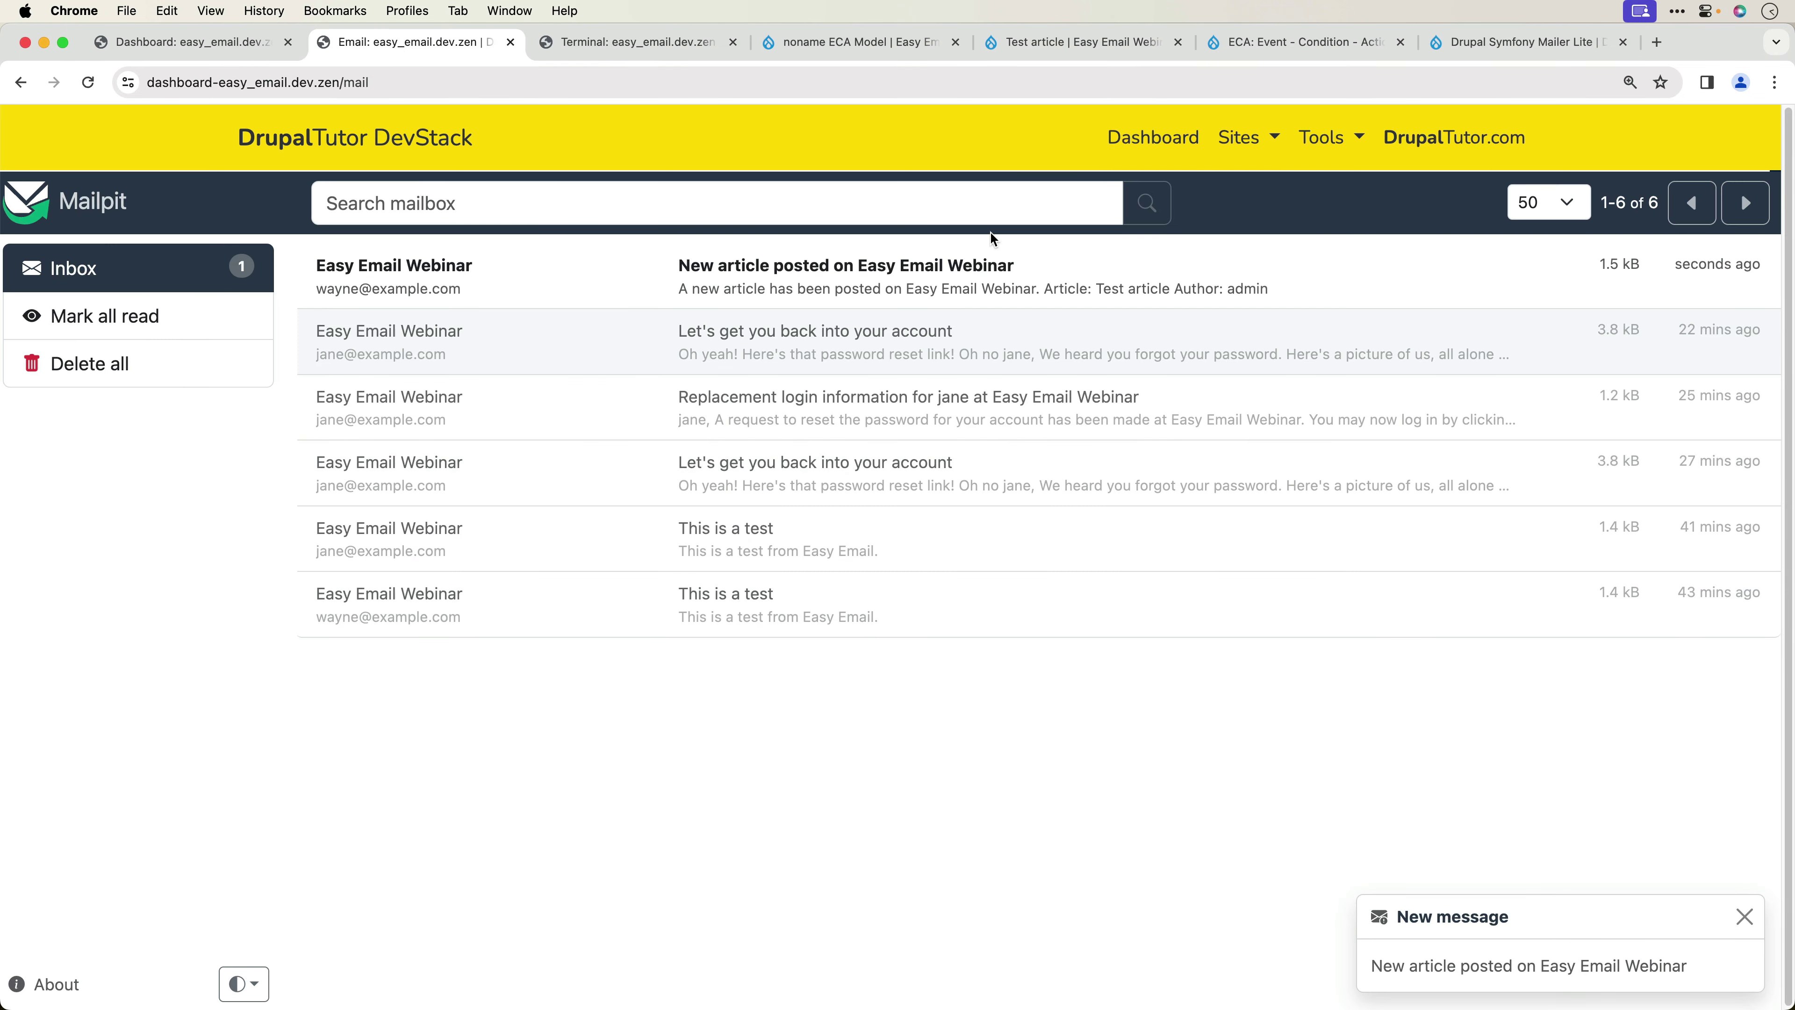
left_click(1008, 279)
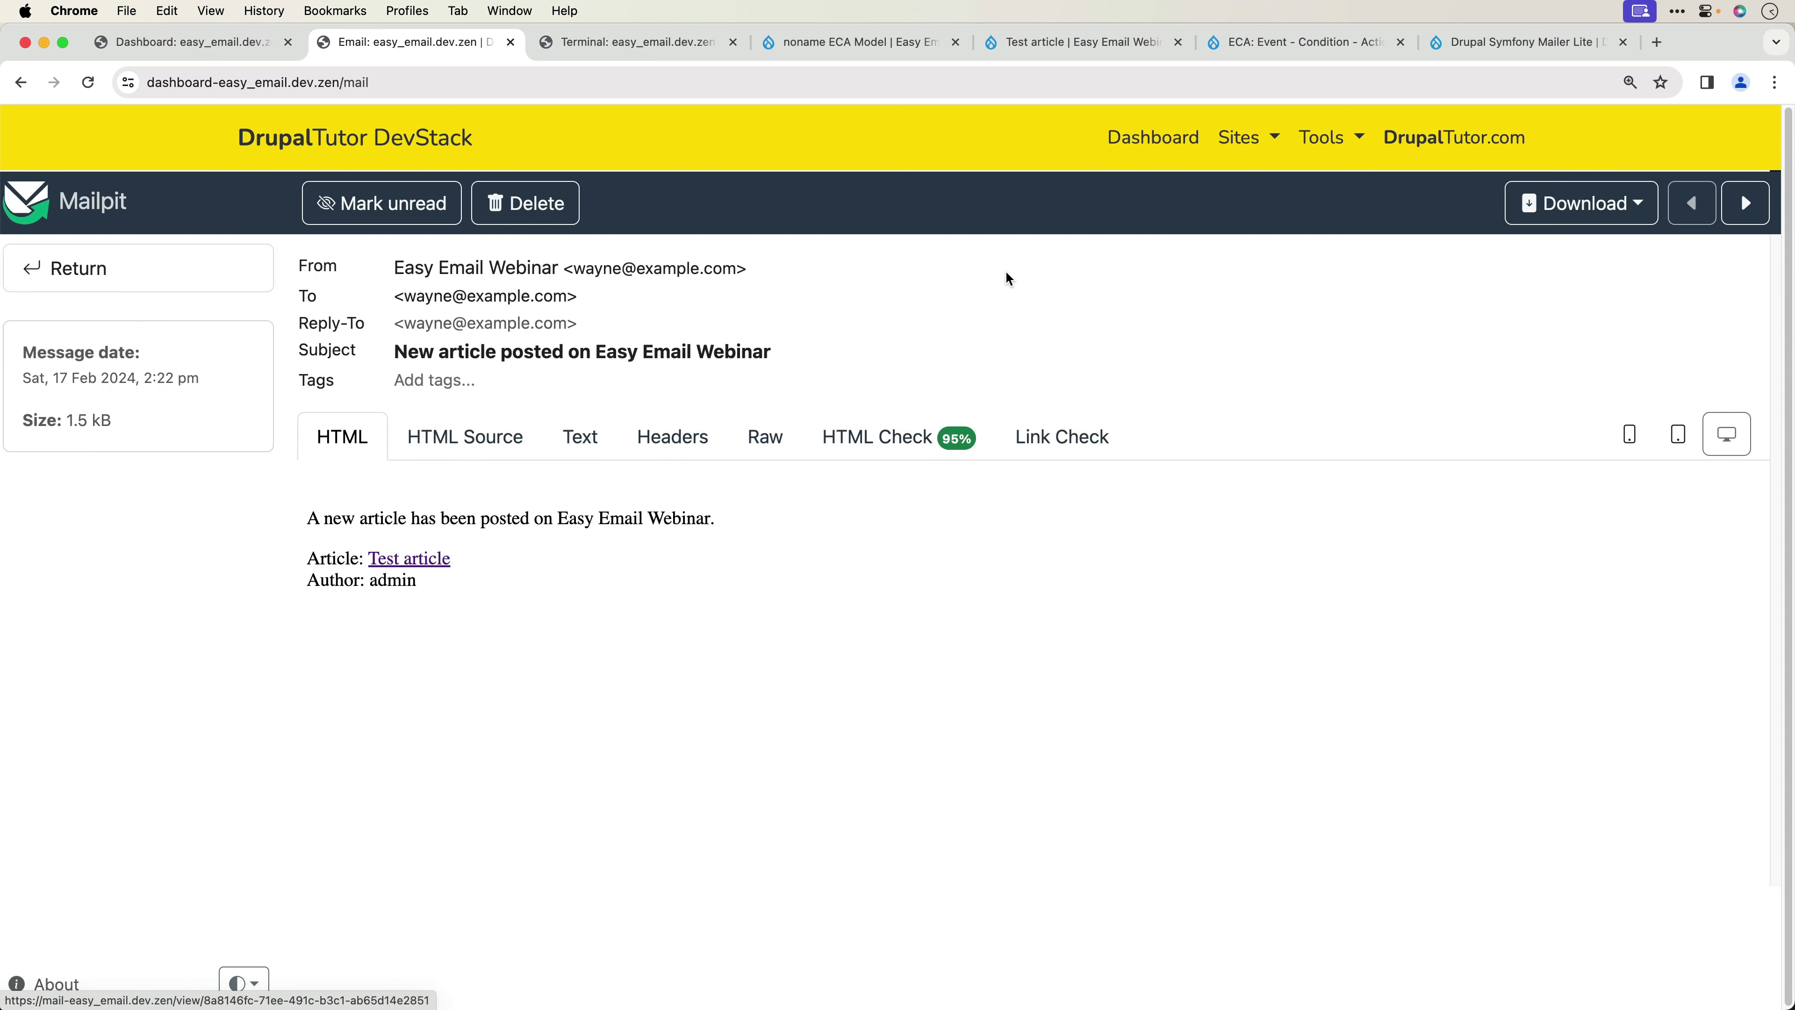
left_click_drag(393, 352, 599, 352)
left_click(784, 352)
left_click(599, 352)
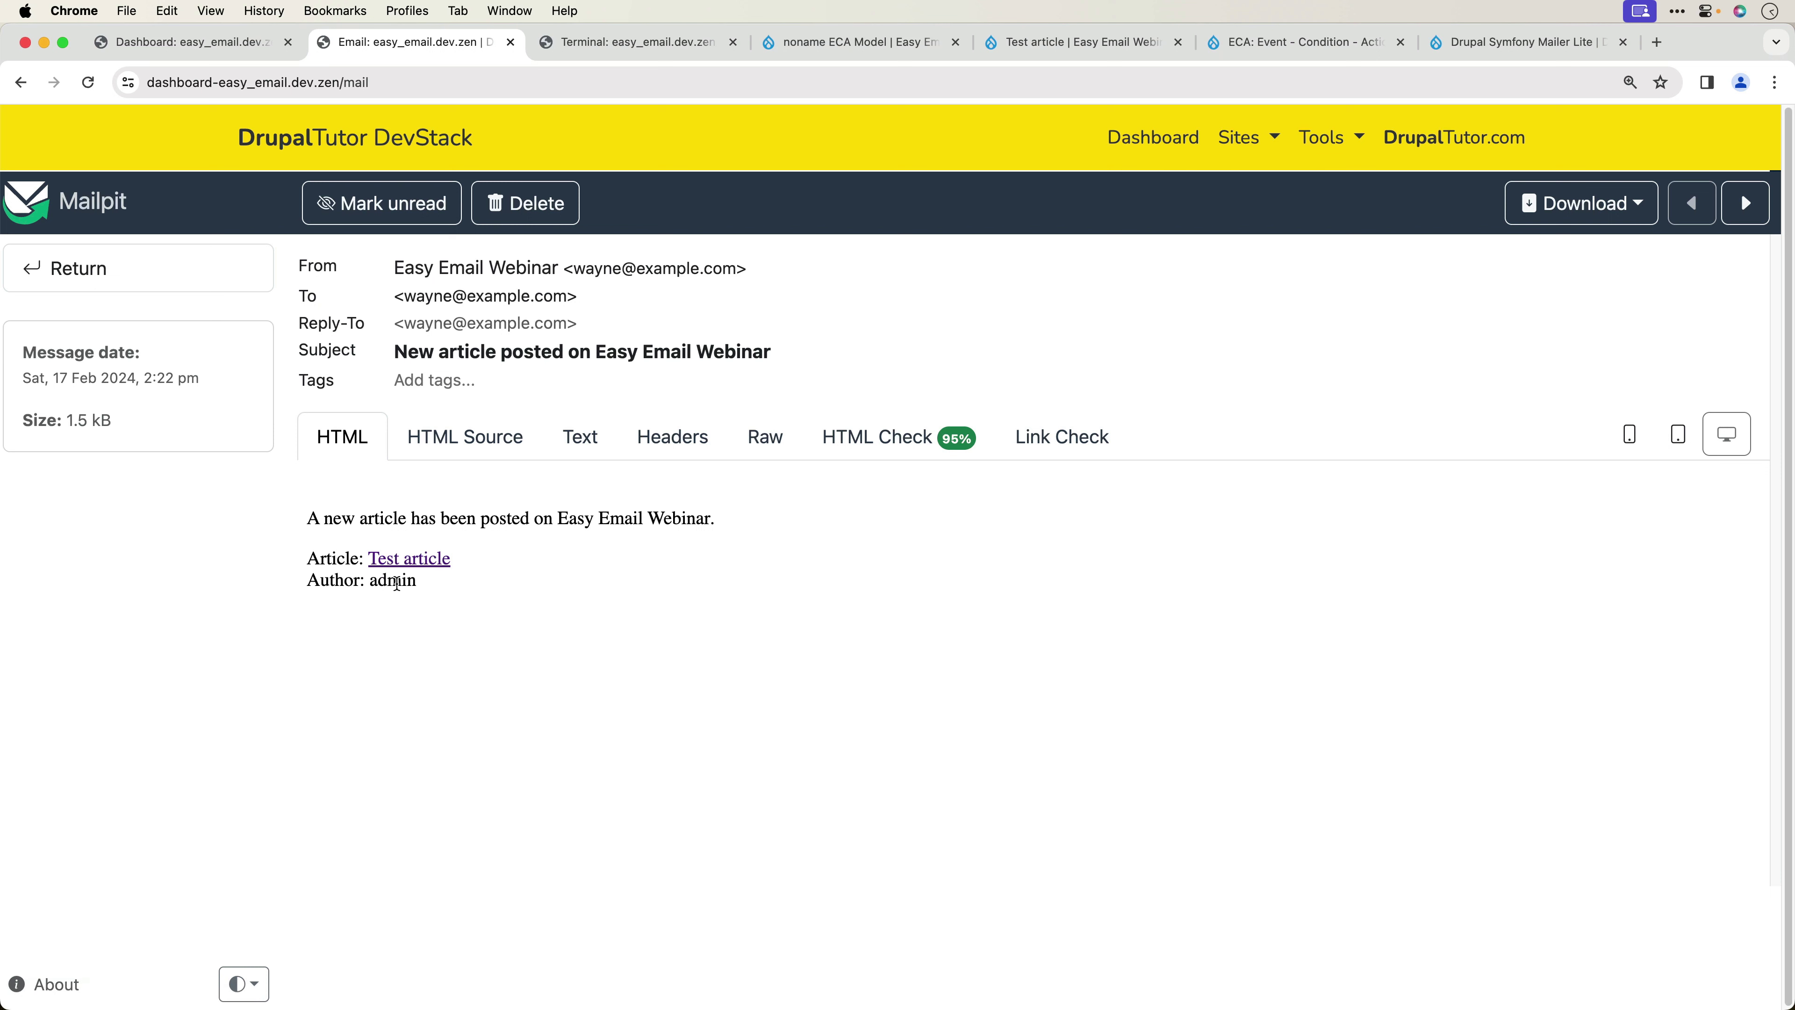
left_click(417, 559)
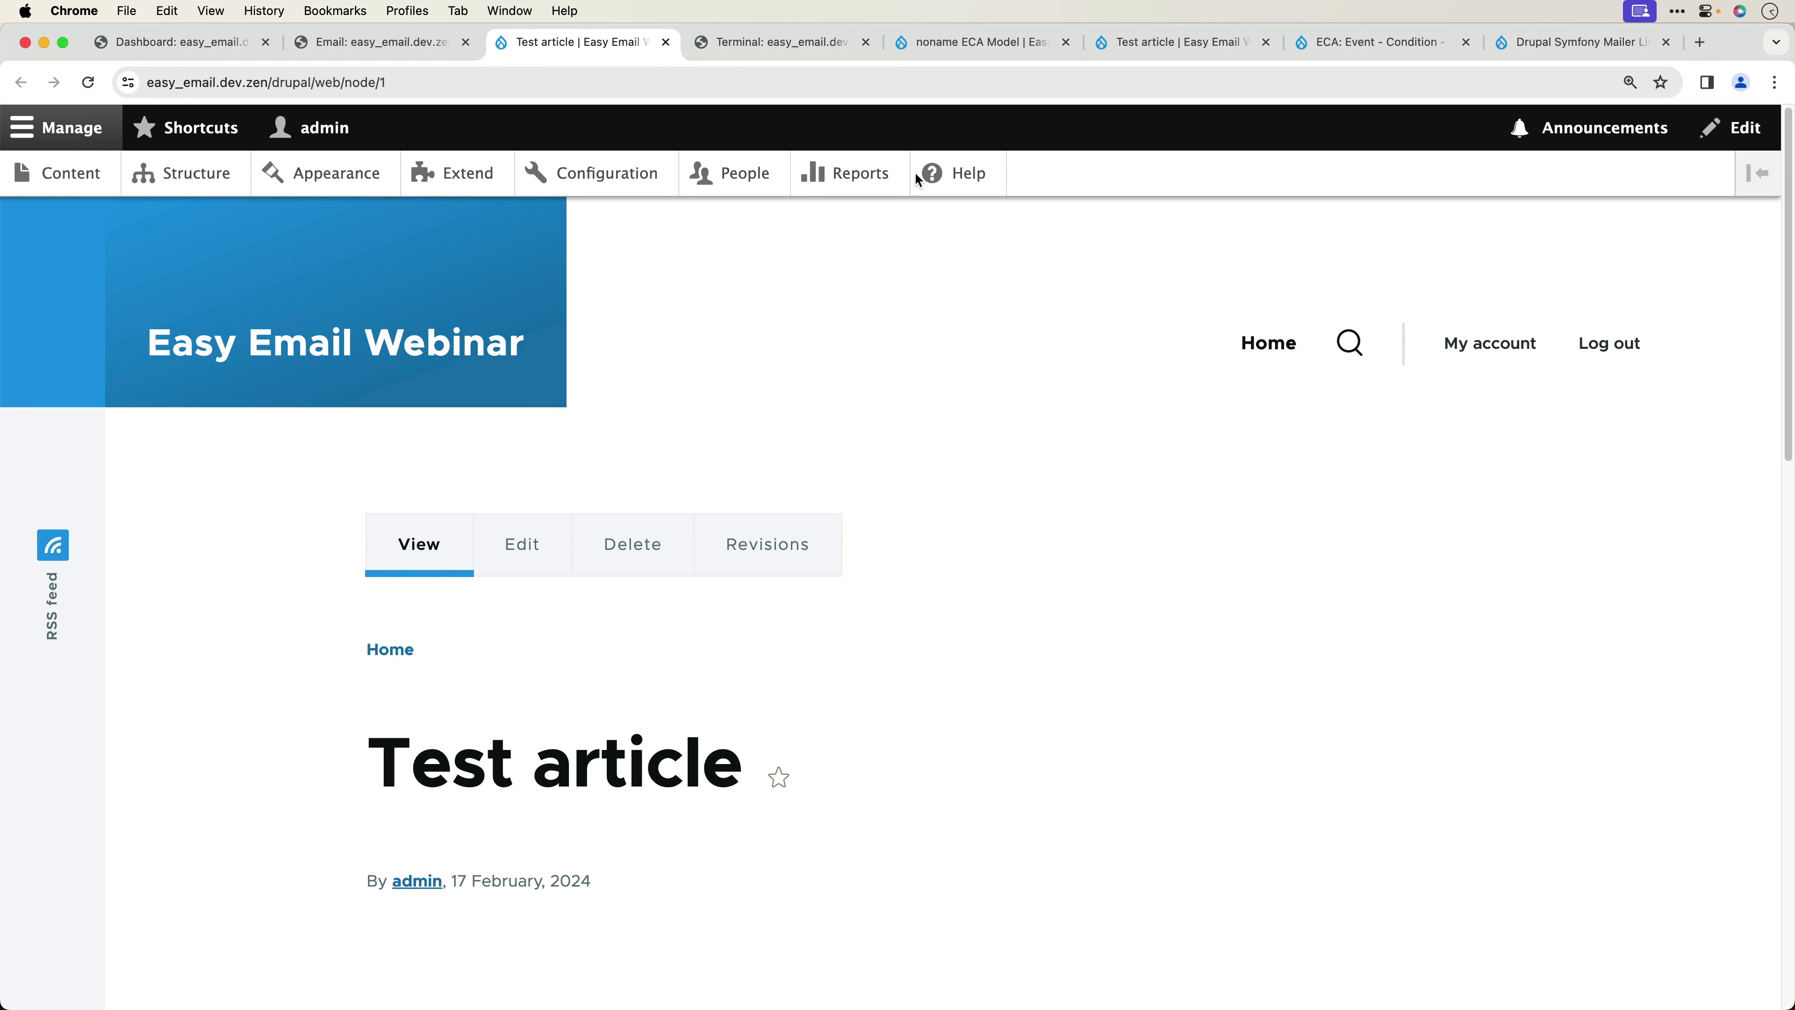
left_click(967, 43)
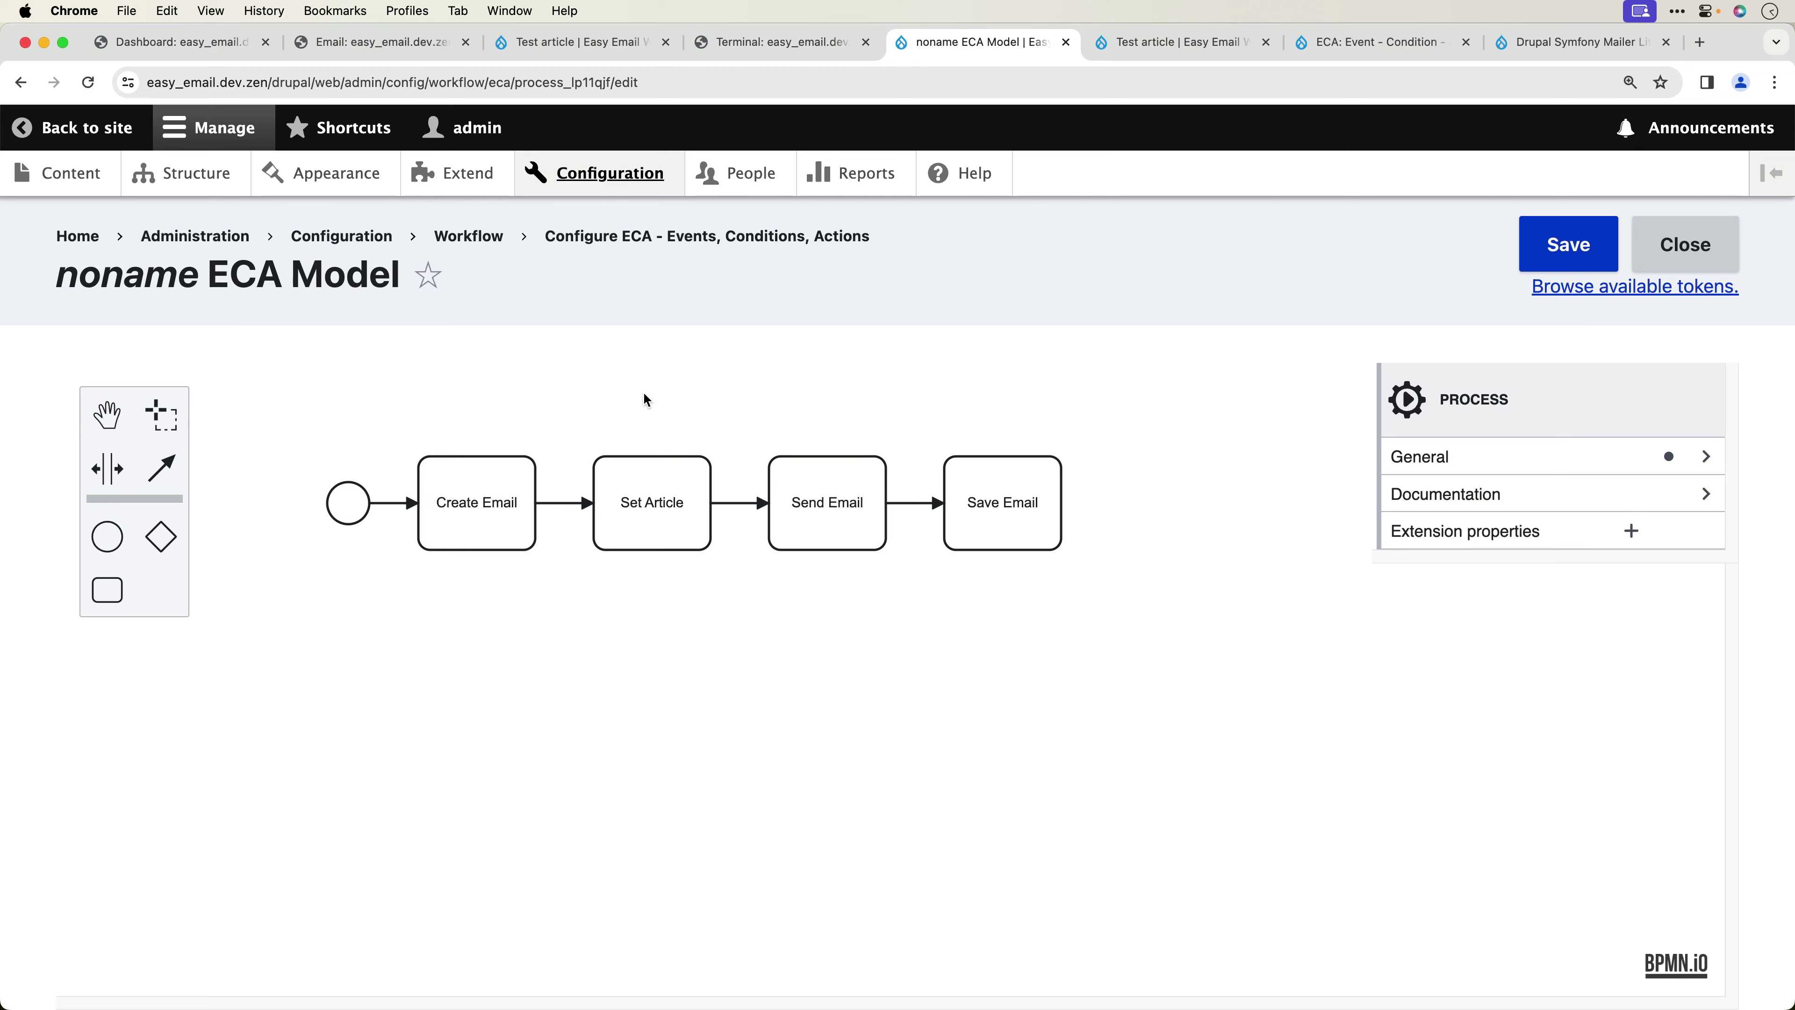
left_click(555, 50)
left_click(387, 46)
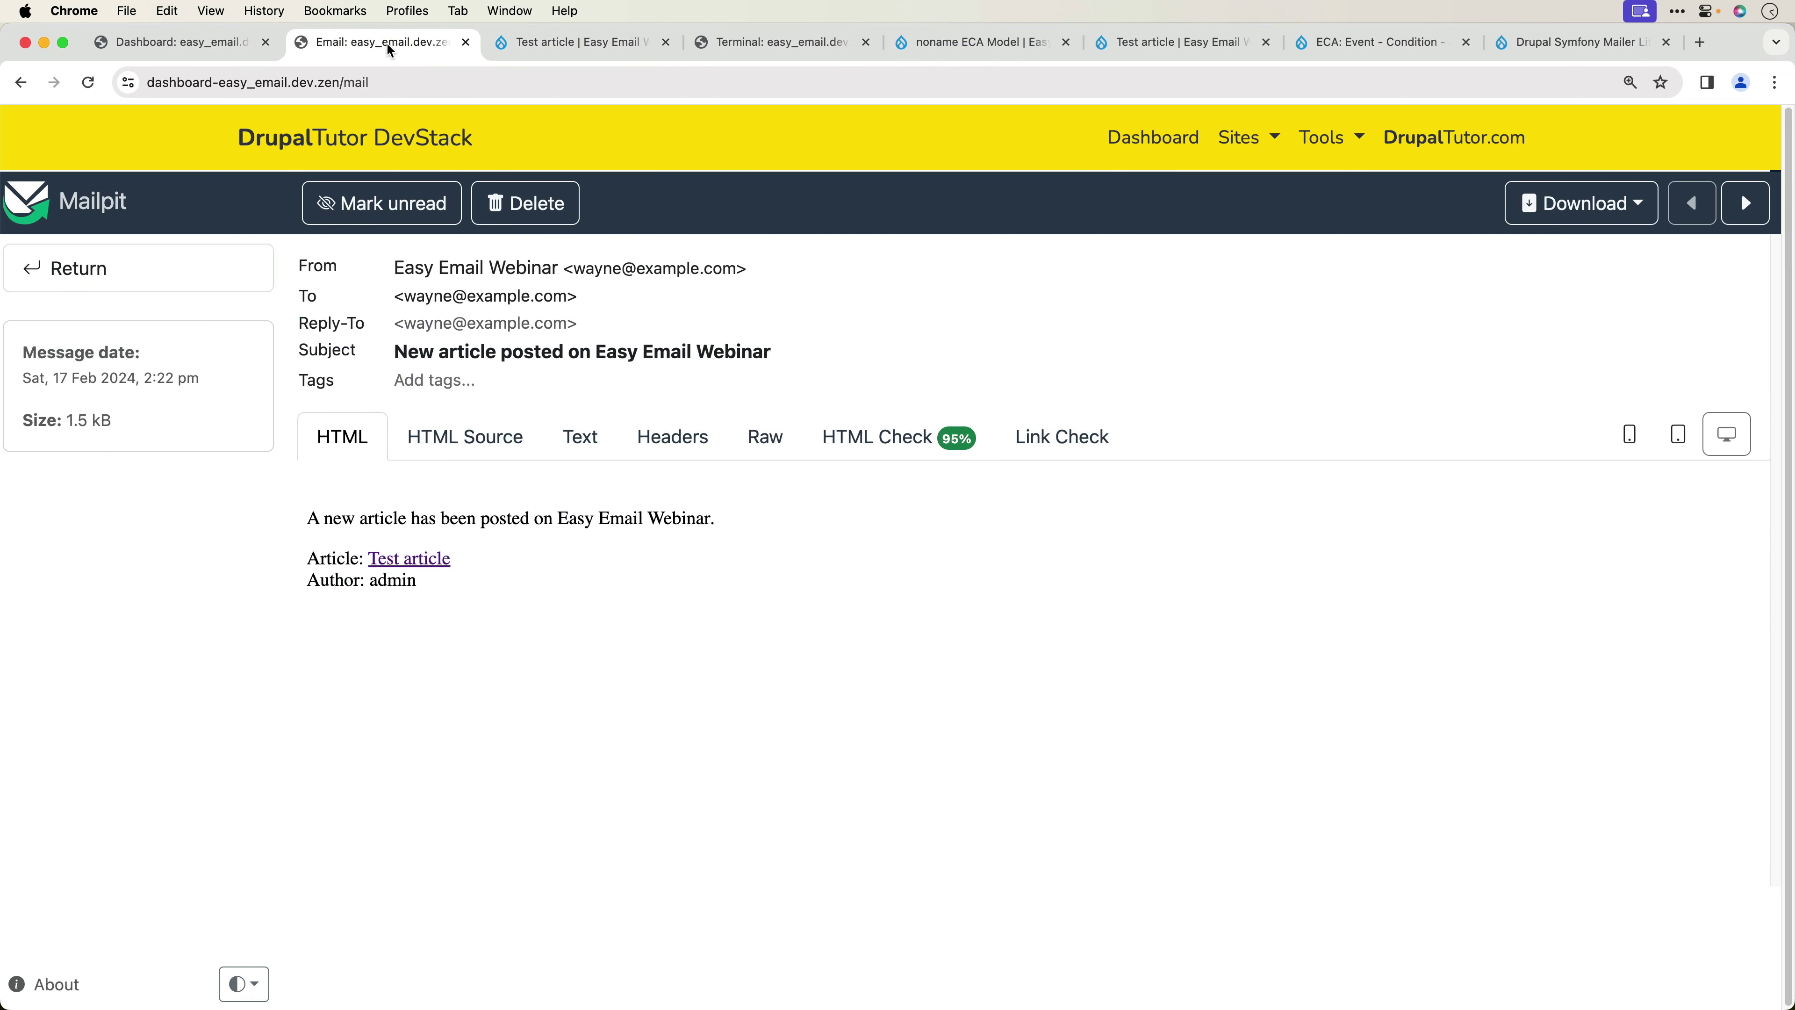
left_click(777, 43)
- Open the New Article email template for editing and place the cursor after the author line in its HTML body
left_click(550, 46)
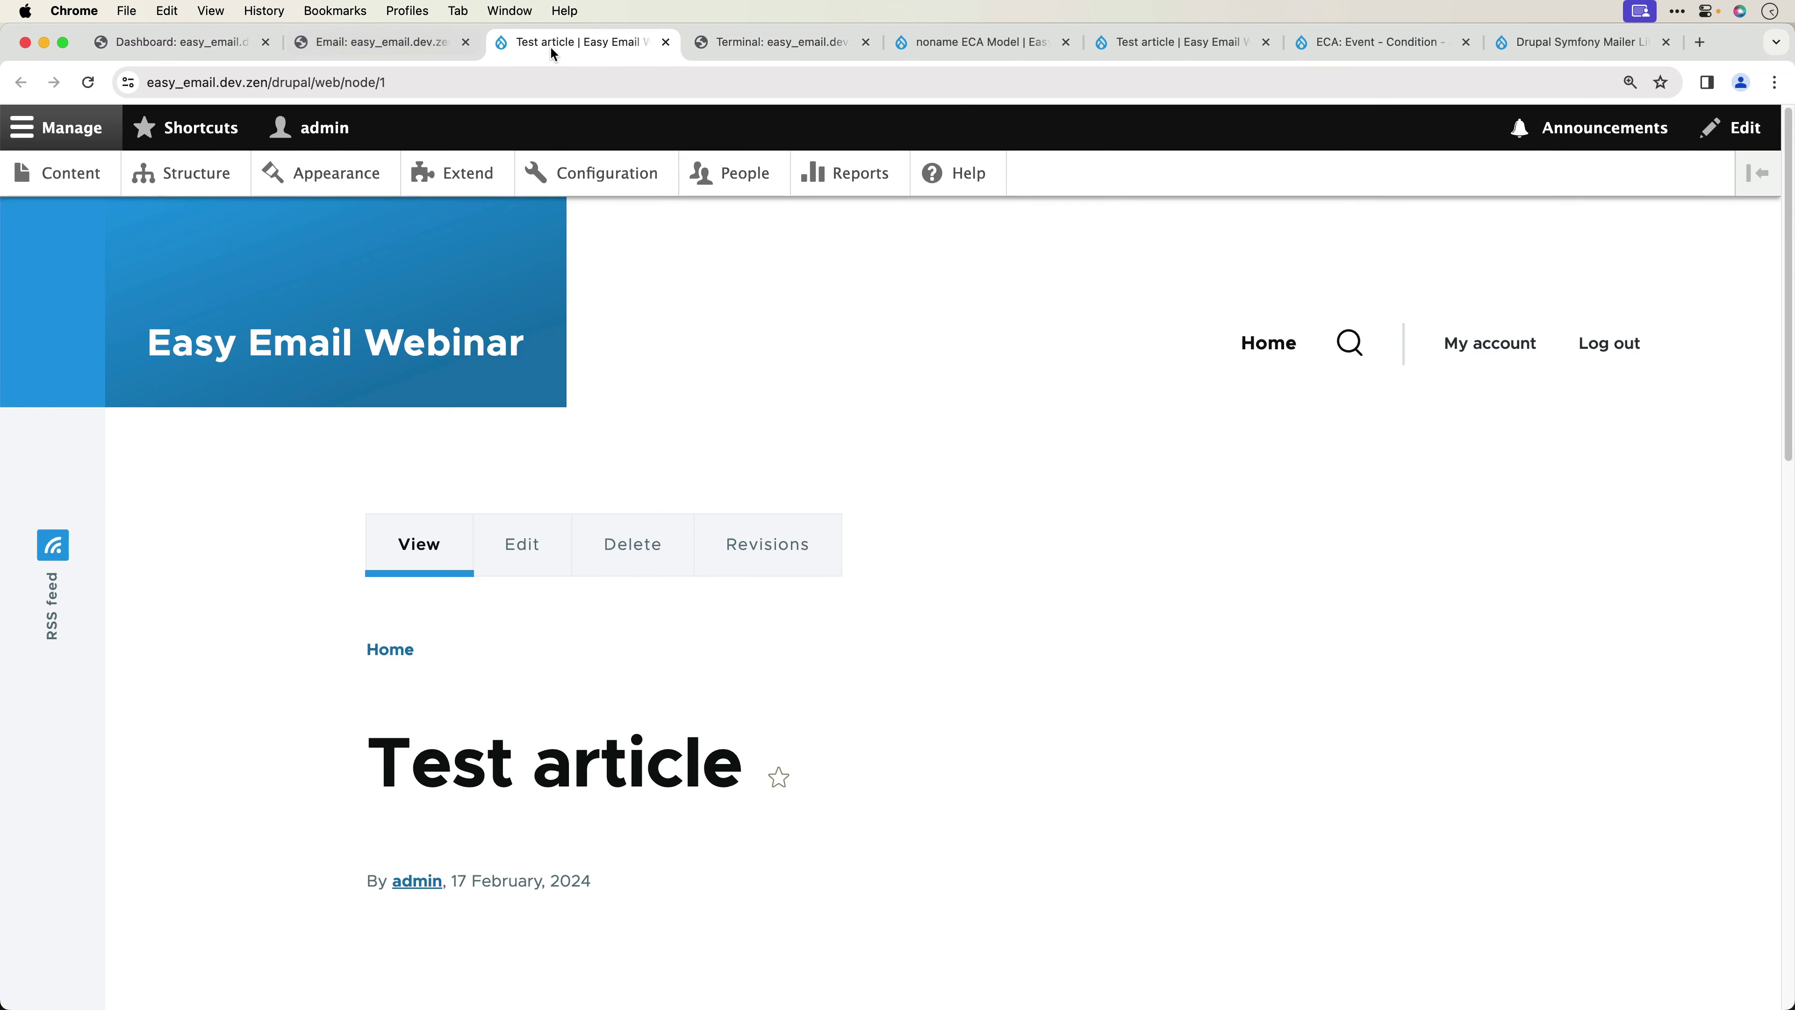
left_click(194, 176)
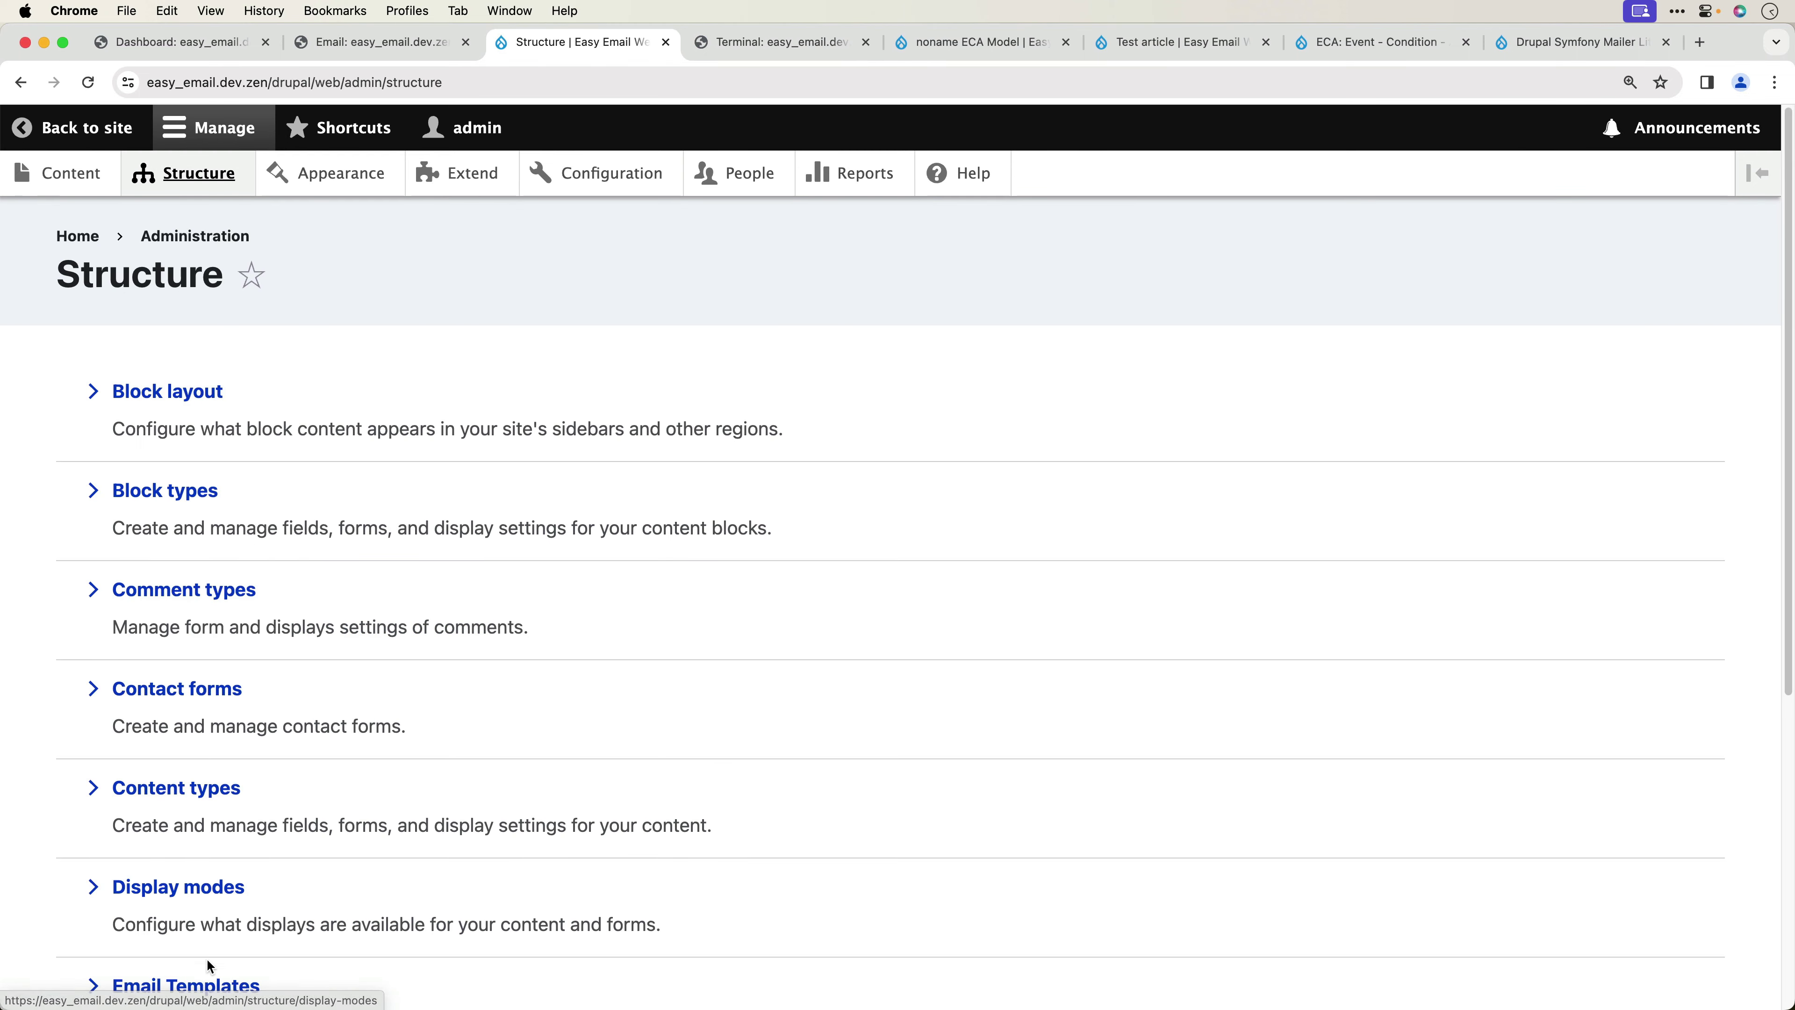
left_click(205, 983)
left_click(1230, 600)
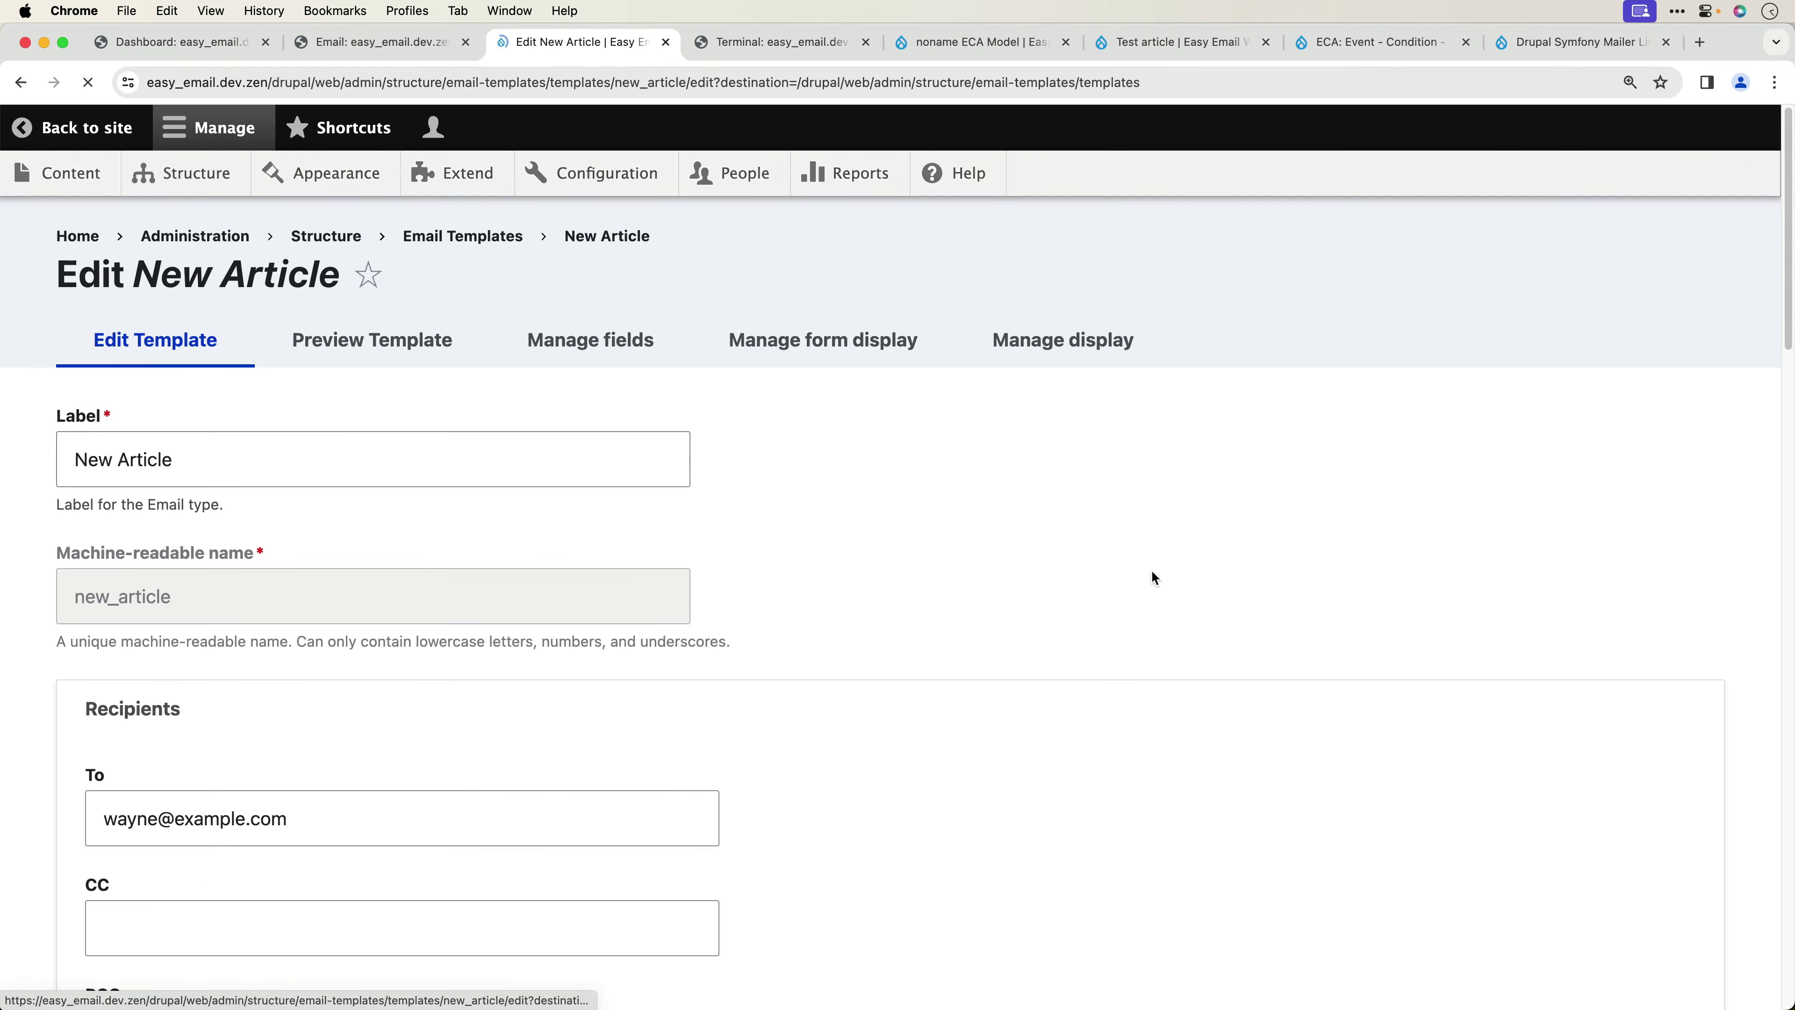
scroll(523, 692, "down", 10)
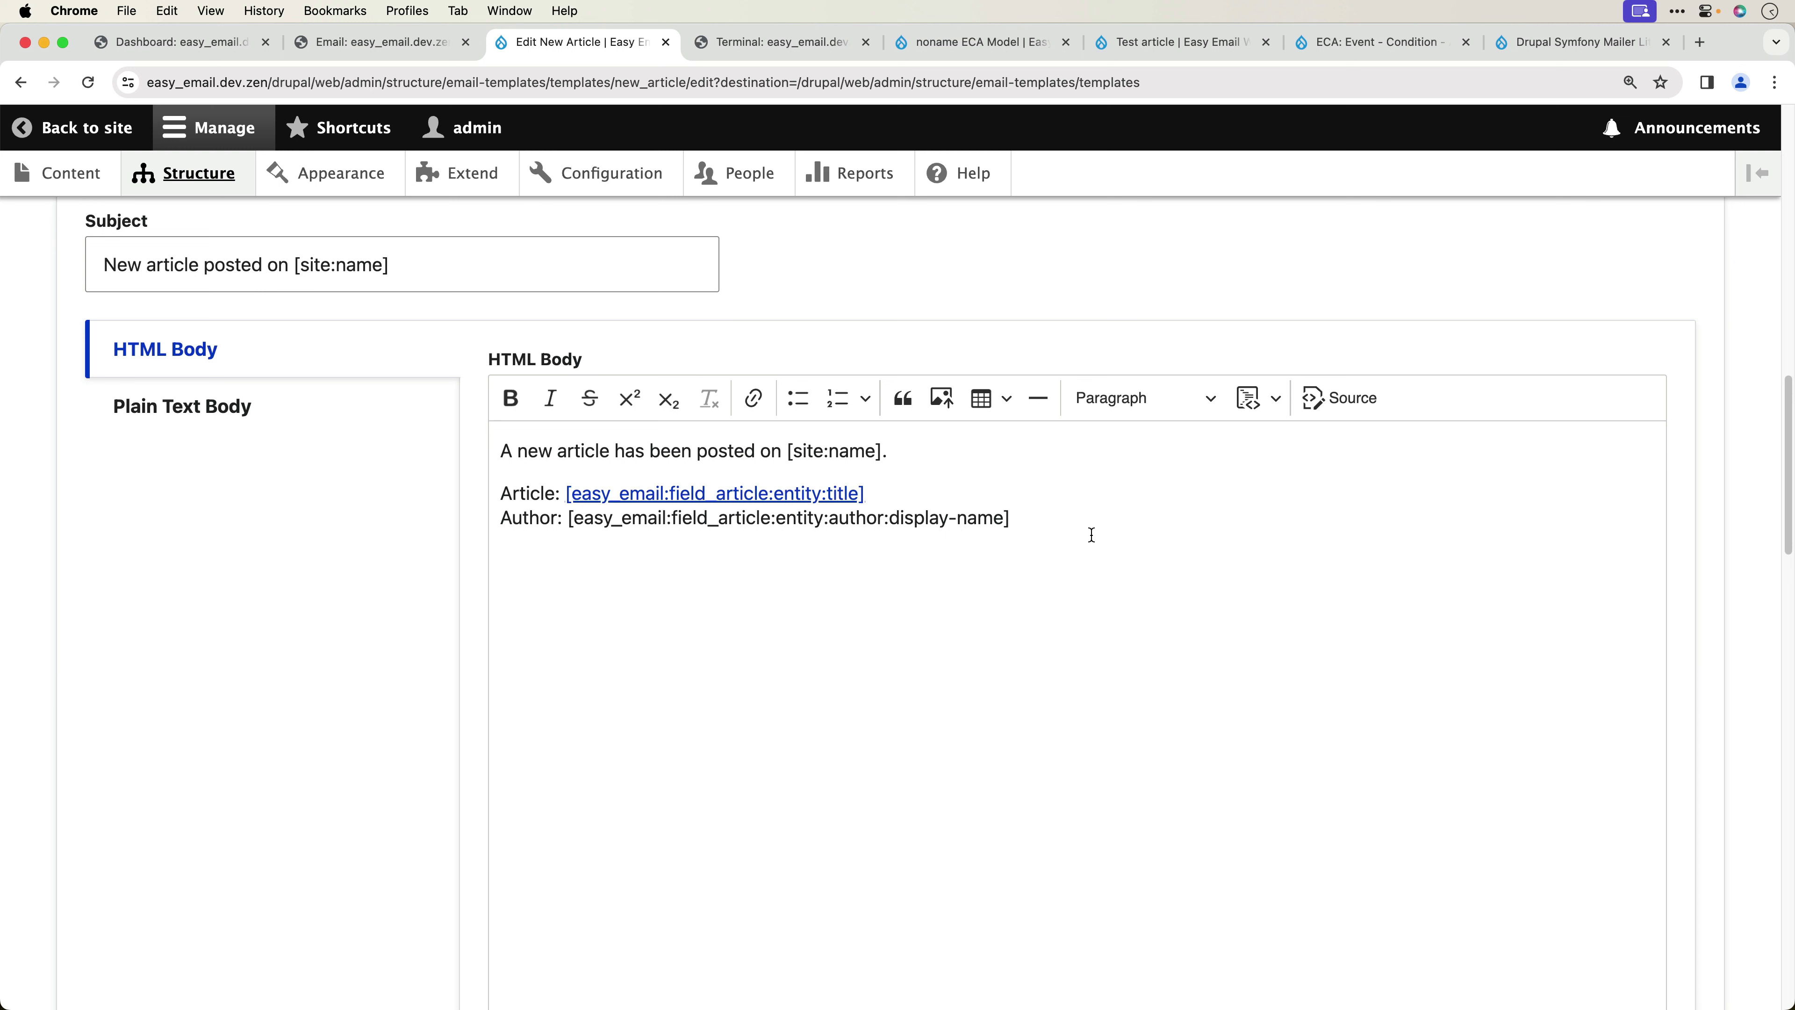
left_click(1212, 545)
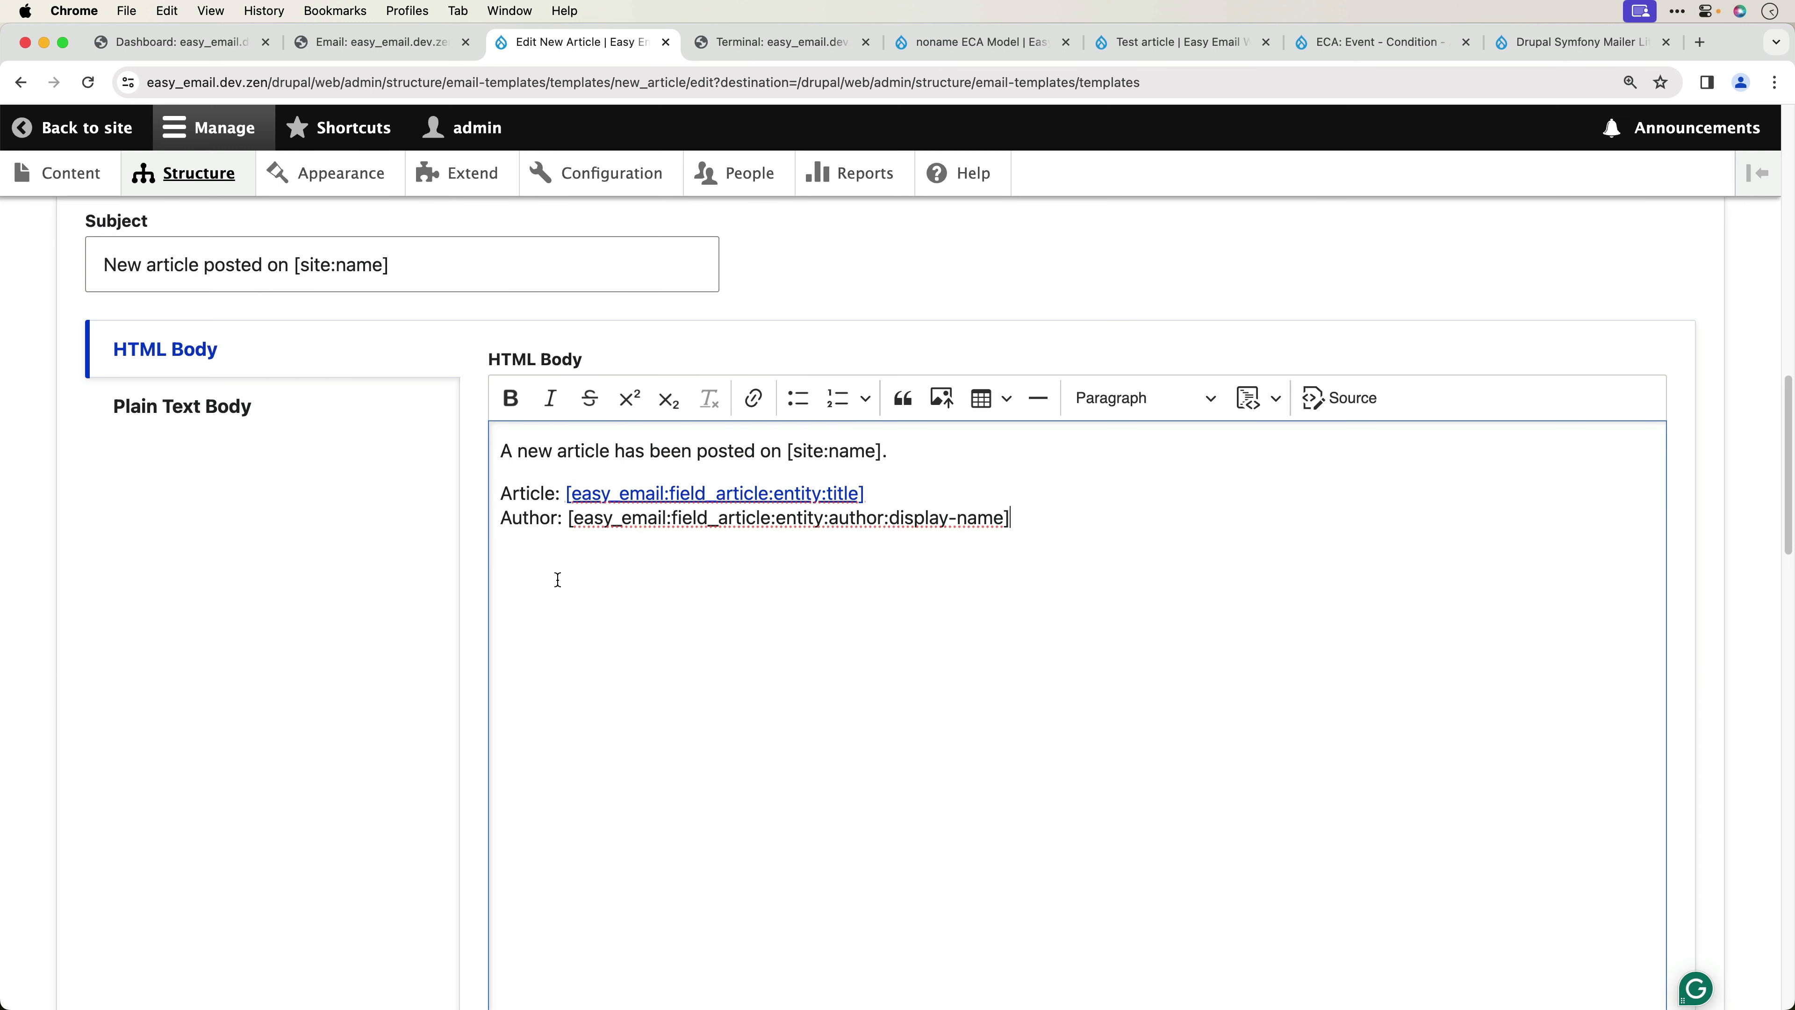